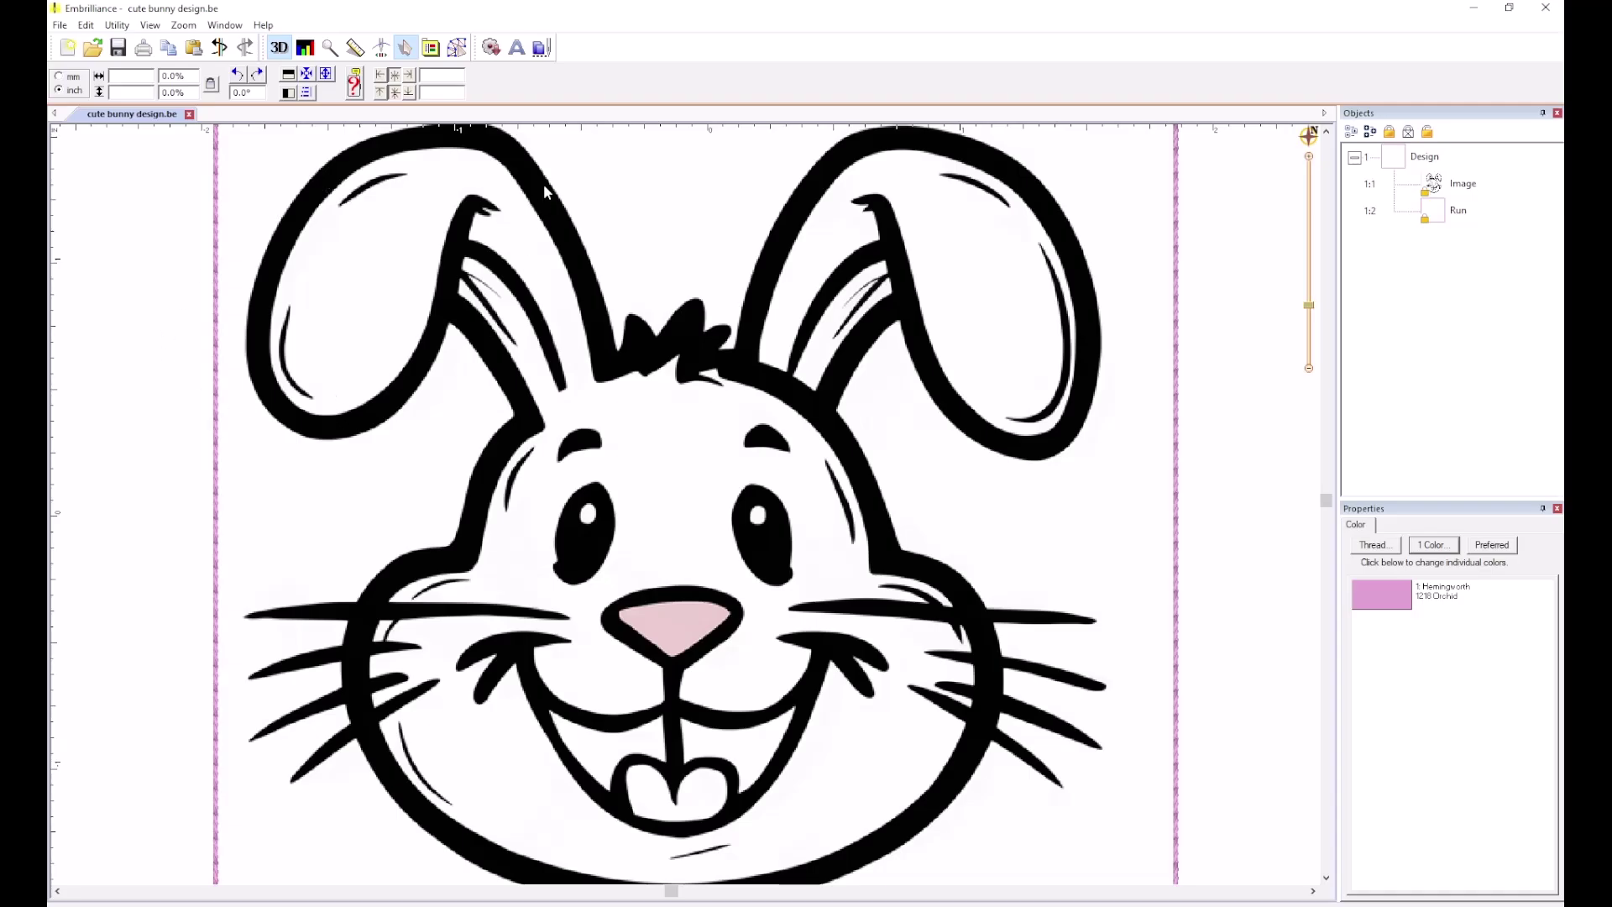
# Digitize a satin column along the upper inner-ear line of the bunny's left ear, from its lower end up to the ear fold.
pyautogui.scroll(-1, 812, 578)
pyautogui.scroll(1, 815, 581)
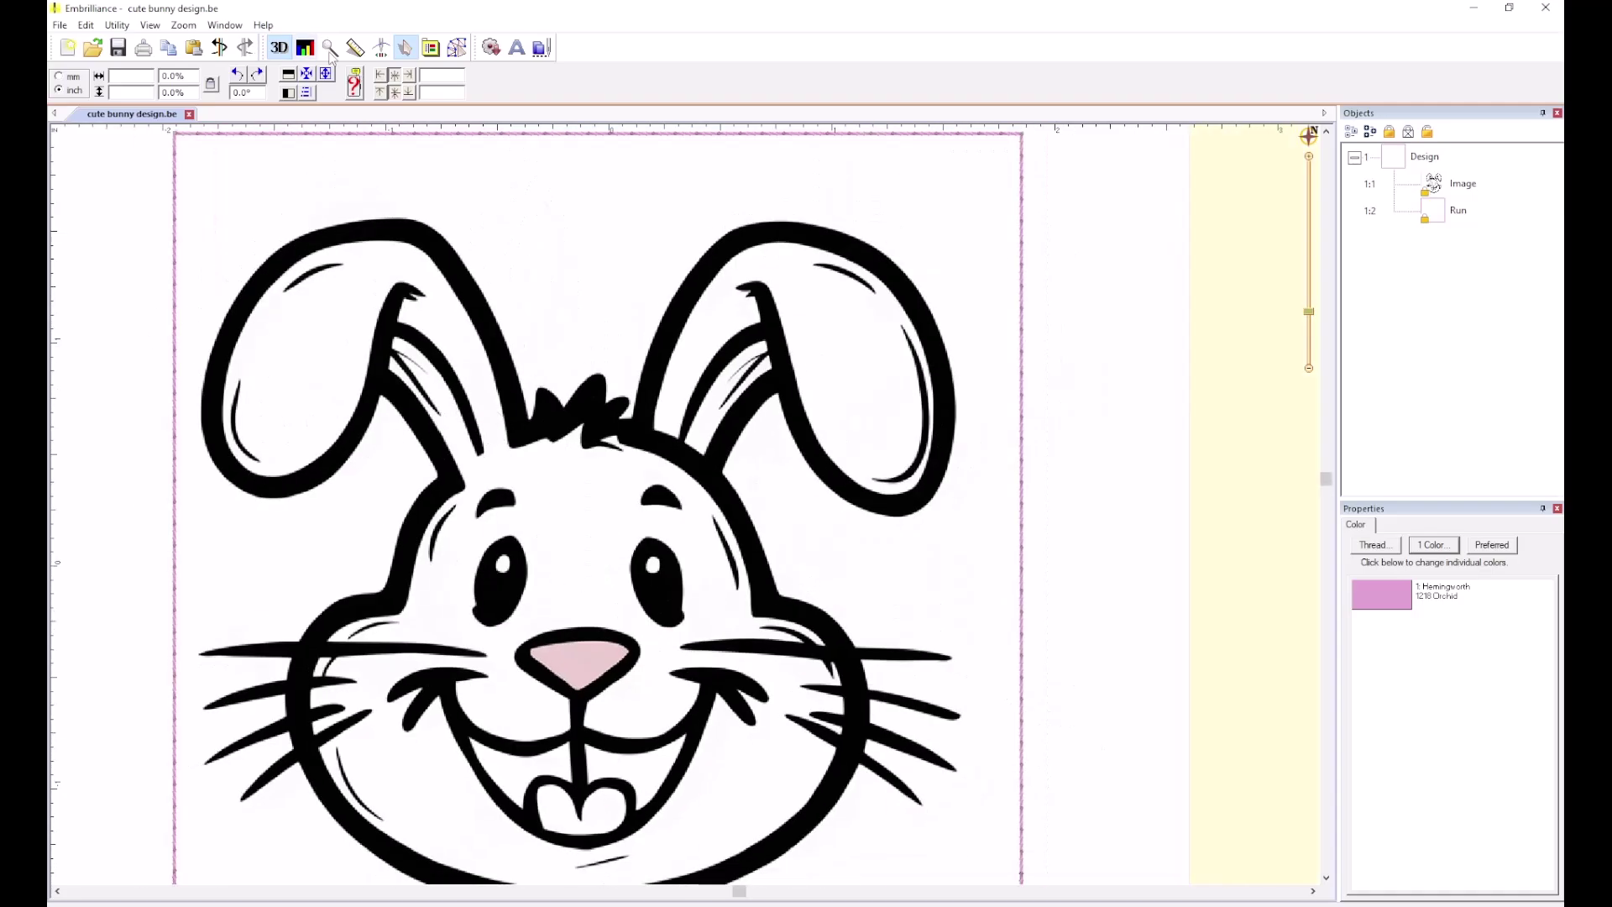
pyautogui.click(457, 48)
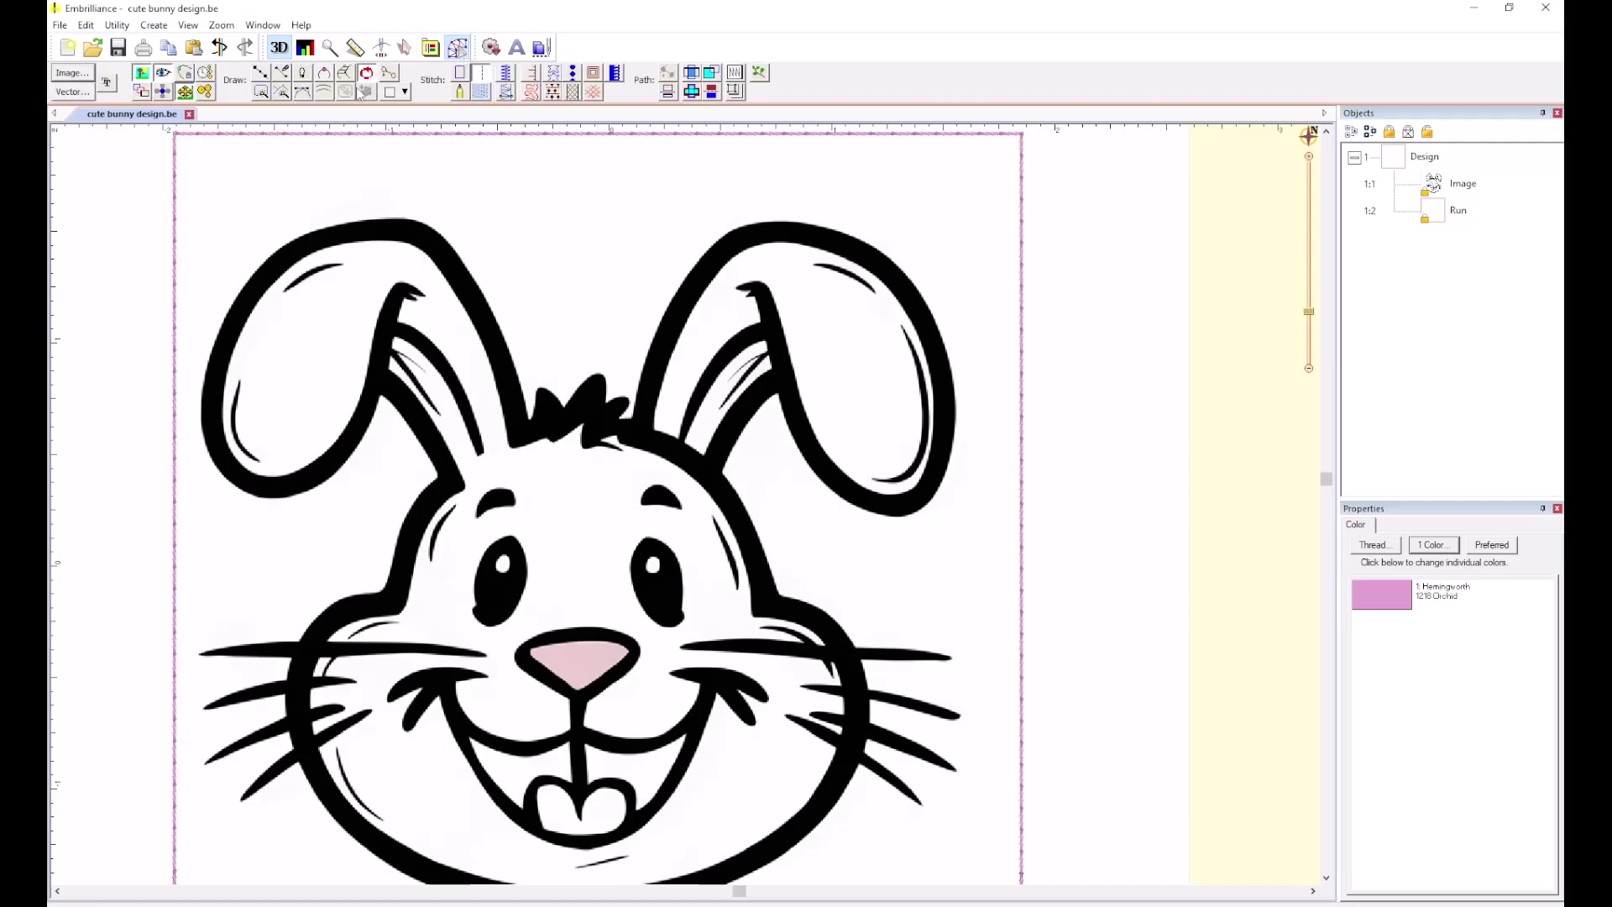
pyautogui.click(344, 72)
pyautogui.scroll(3, 537, 465)
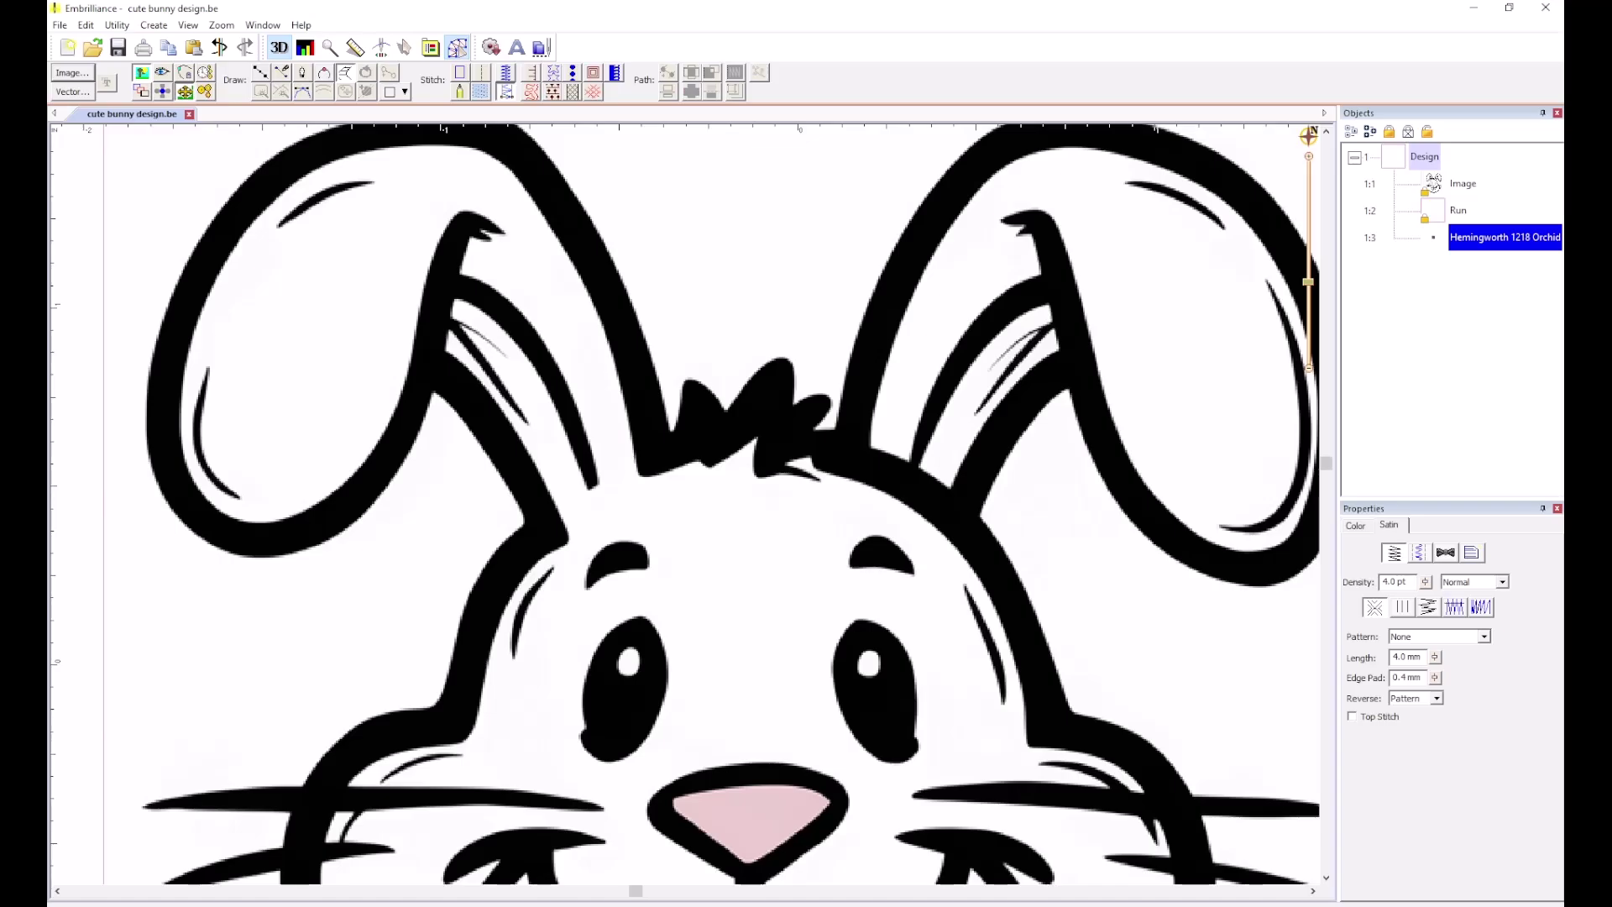
pyautogui.click(587, 491)
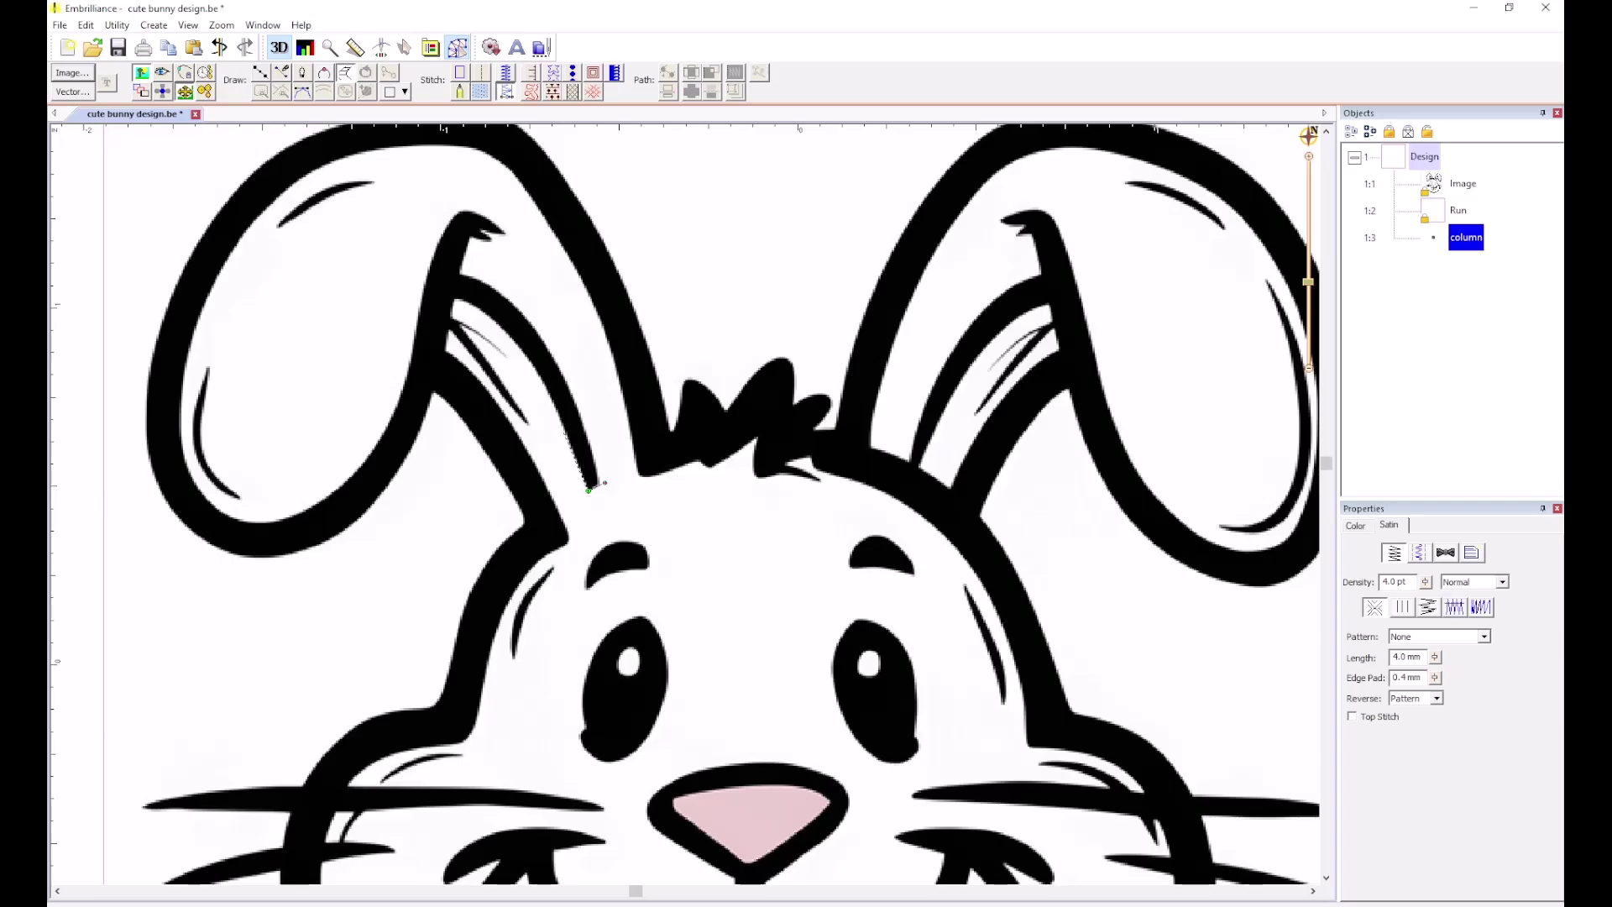
pyautogui.click(564, 428)
pyautogui.click(585, 420)
pyautogui.click(560, 368)
pyautogui.click(497, 325)
pyautogui.click(514, 300)
pyautogui.click(457, 299)
pyautogui.click(460, 272)
pyautogui.press('Return')
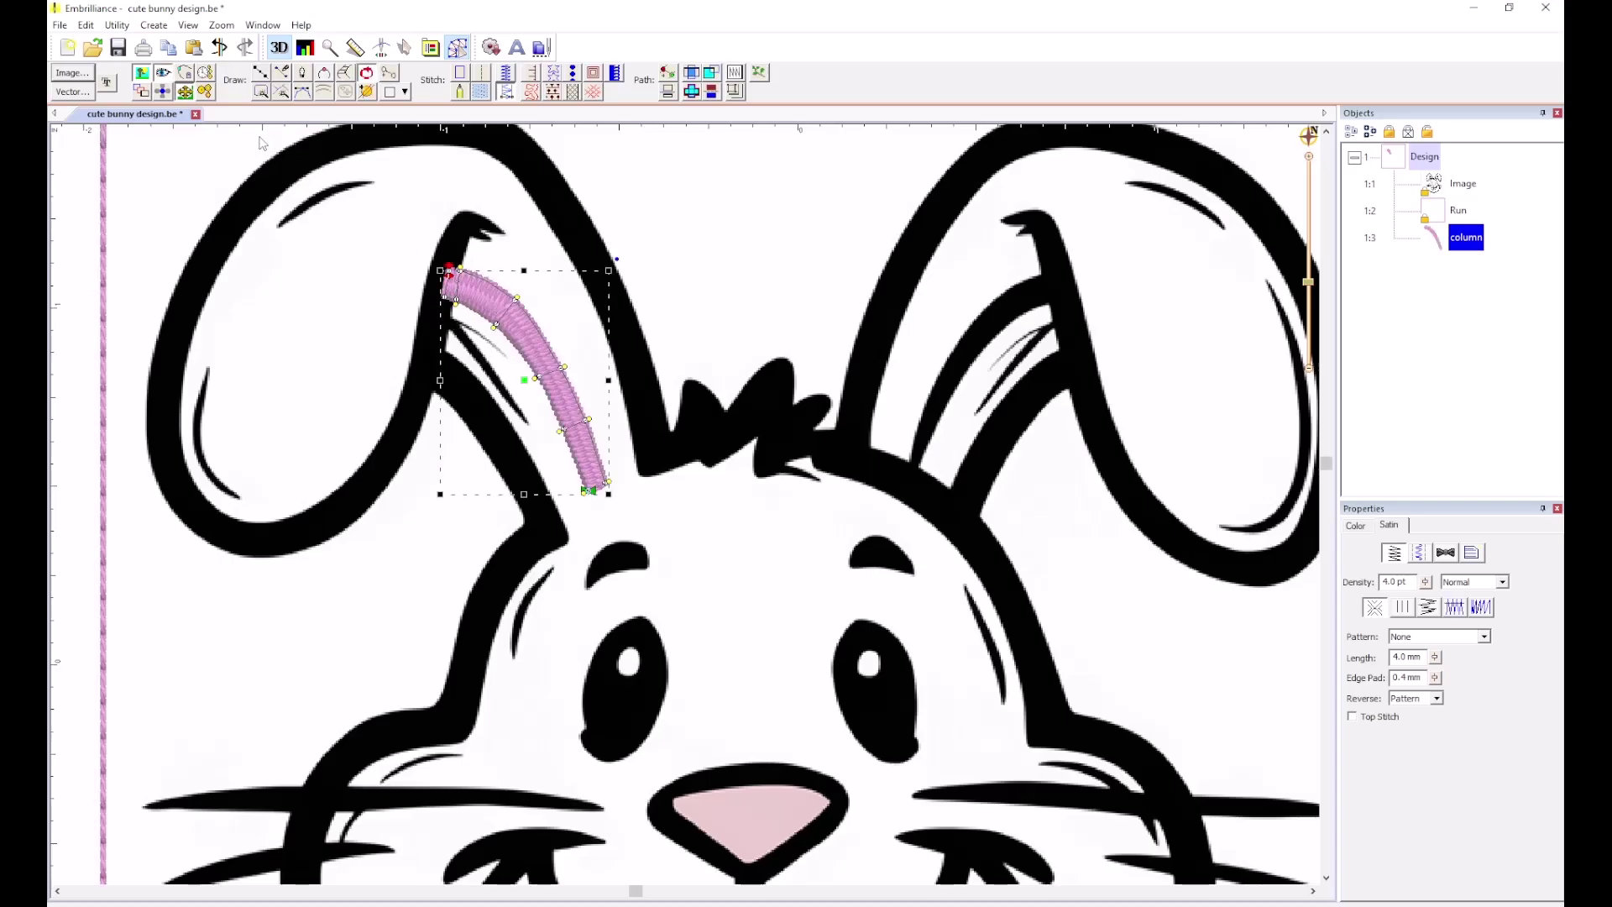
pyautogui.click(320, 282)
# Draw a straight line along the left ear's fold from the upper column's end to the lower inner-ear line and make it a run stitch.
pyautogui.click(262, 73)
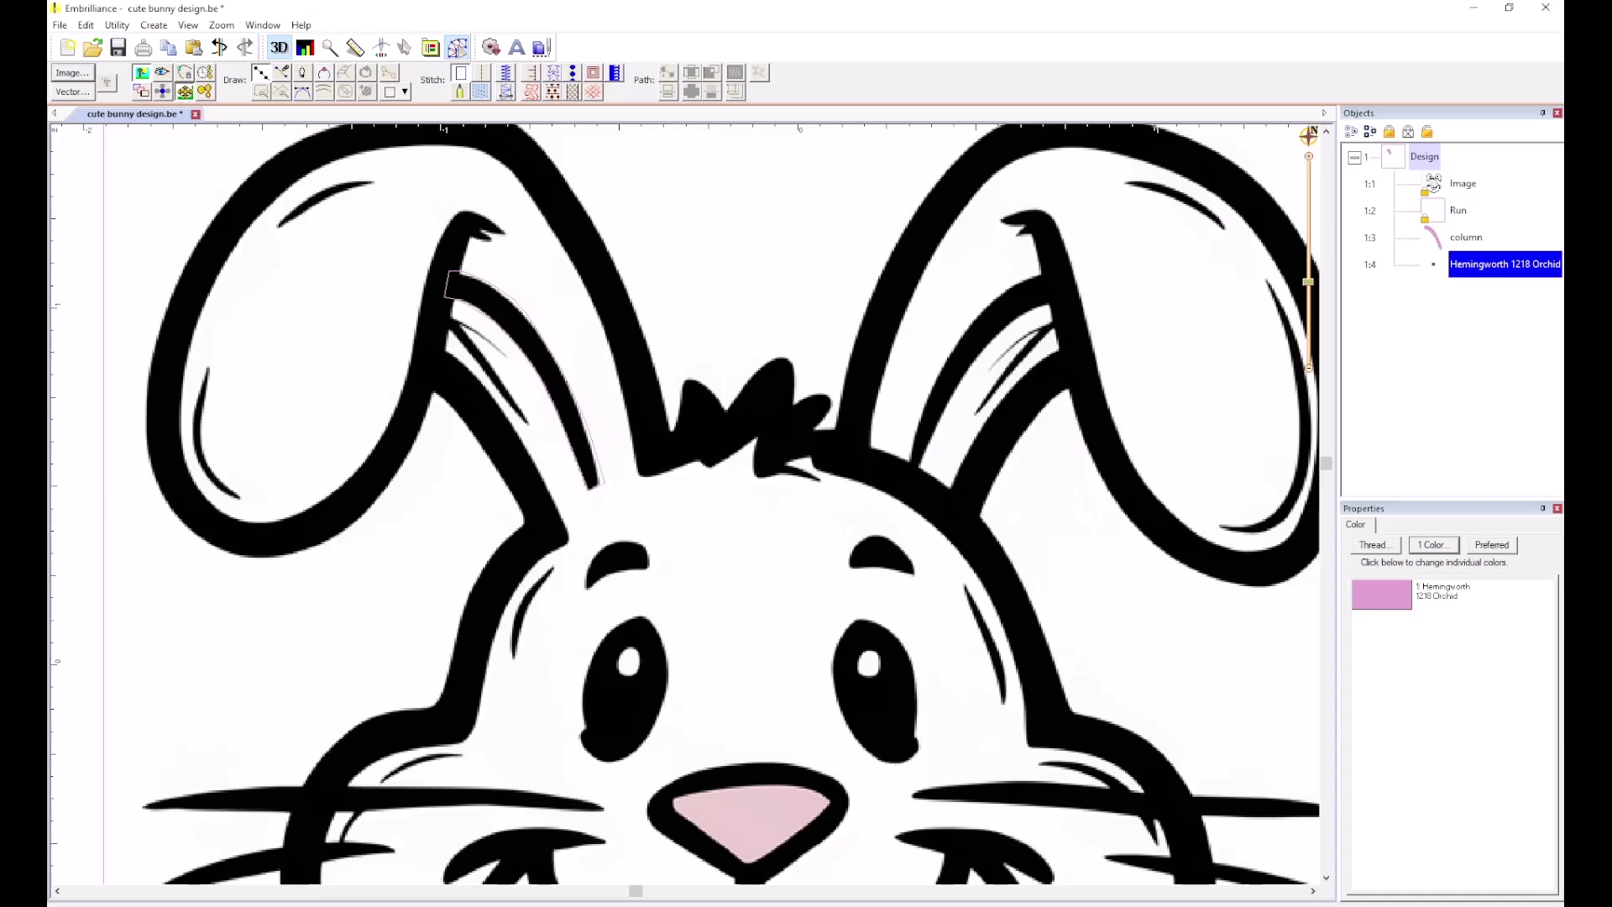
pyautogui.click(442, 284)
pyautogui.click(427, 368)
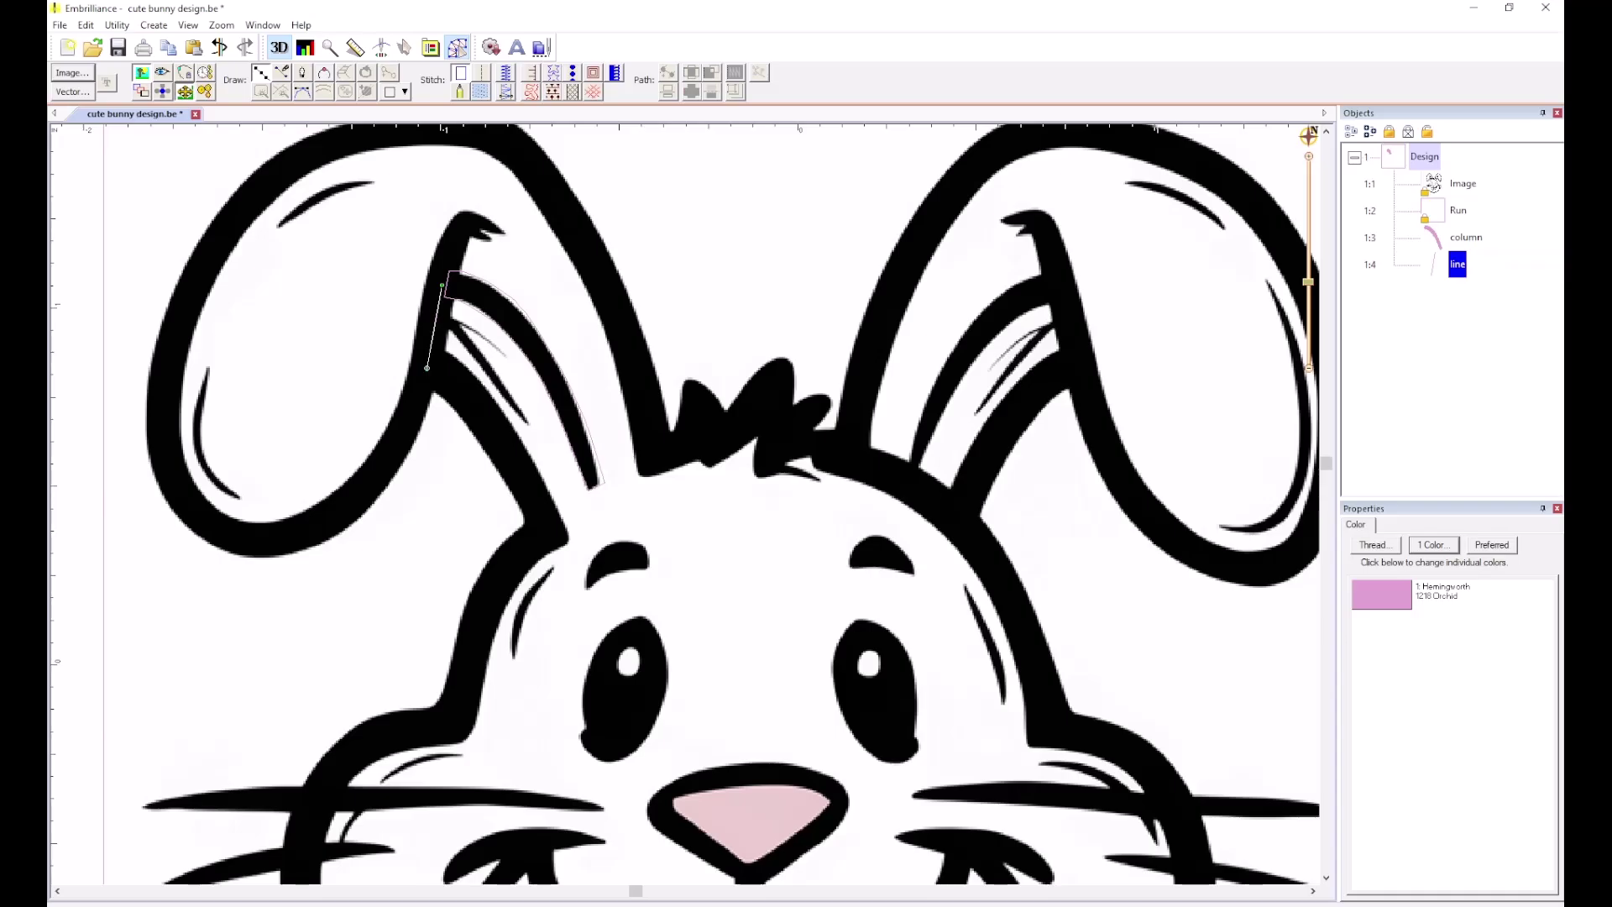
pyautogui.press('Return')
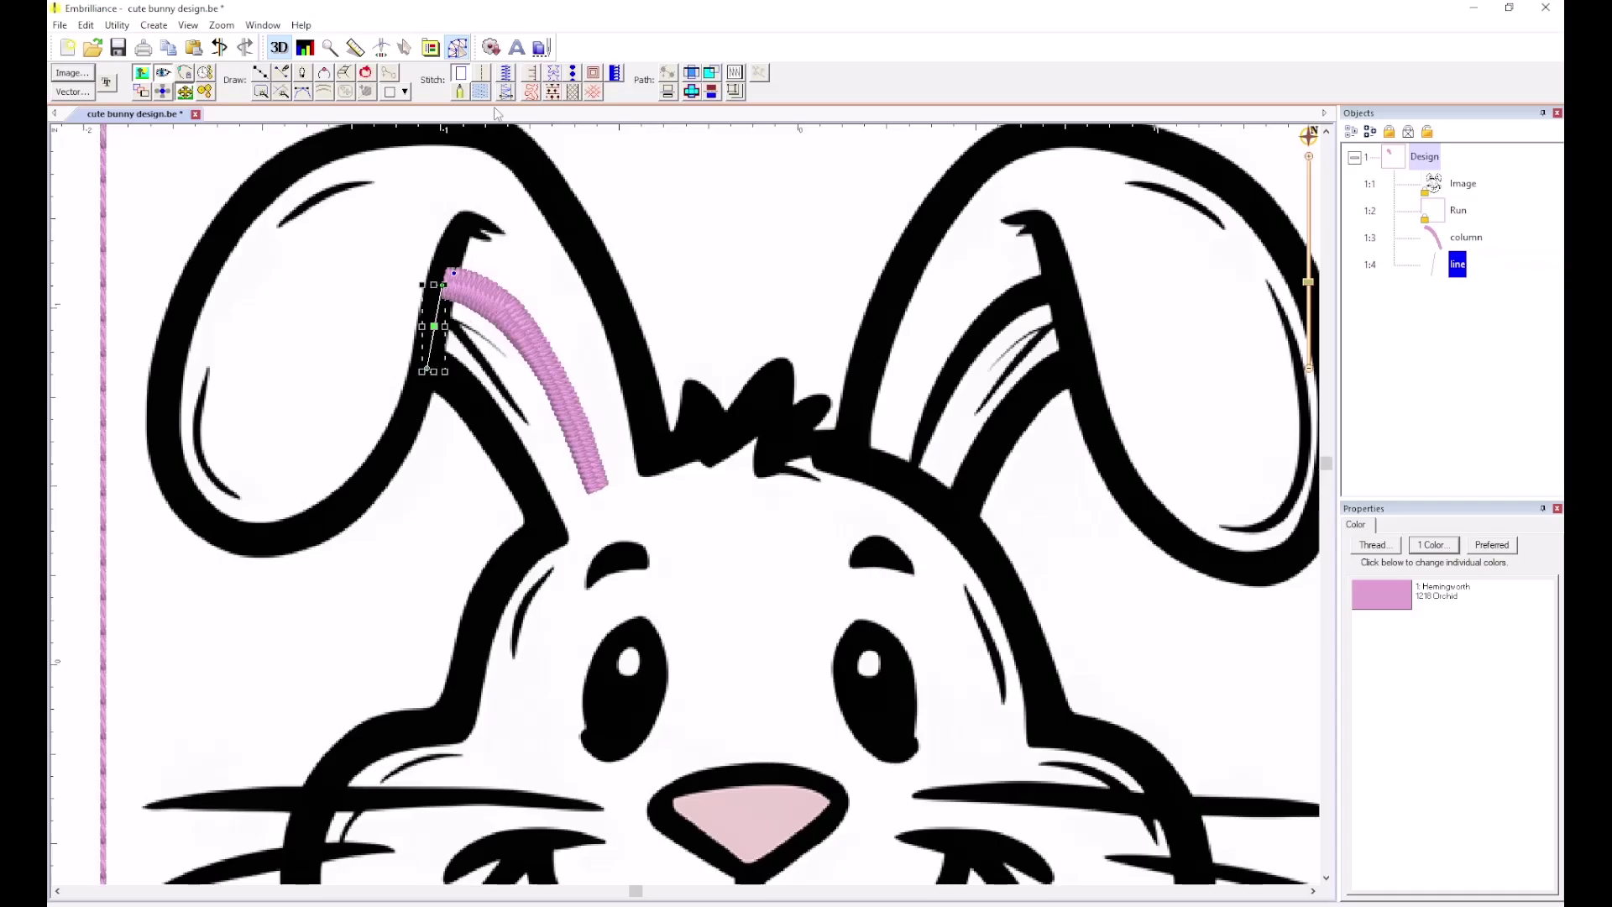
pyautogui.click(484, 74)
pyautogui.click(531, 220)
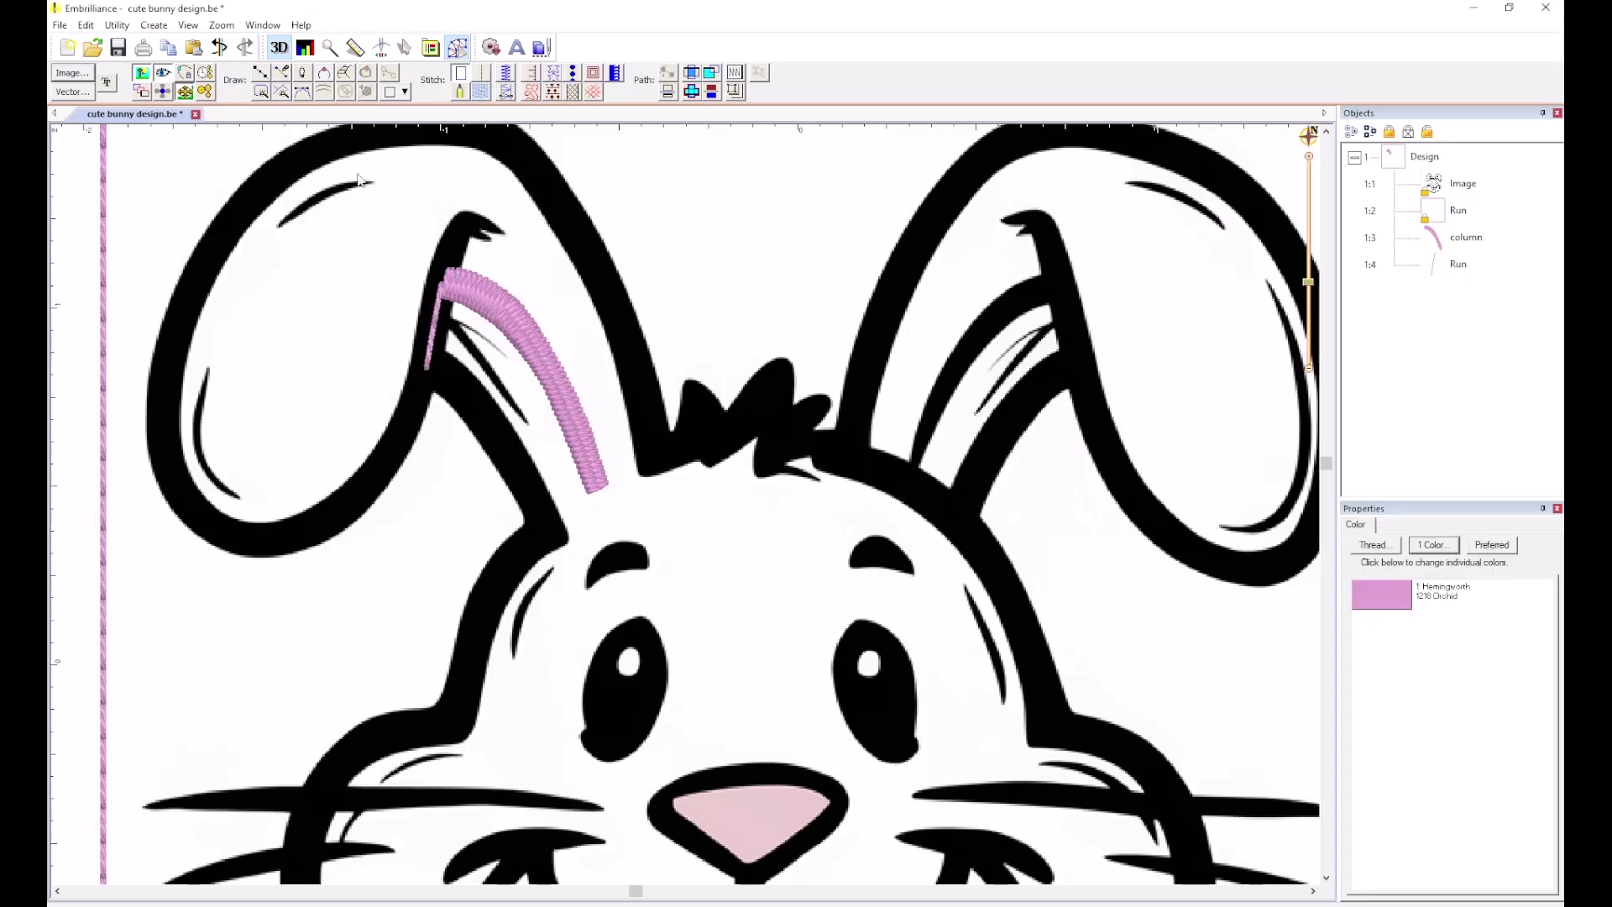
# Digitize a satin column over the thick lower inner-ear line, from the ear fold down to the ear base on the head.
pyautogui.click(341, 73)
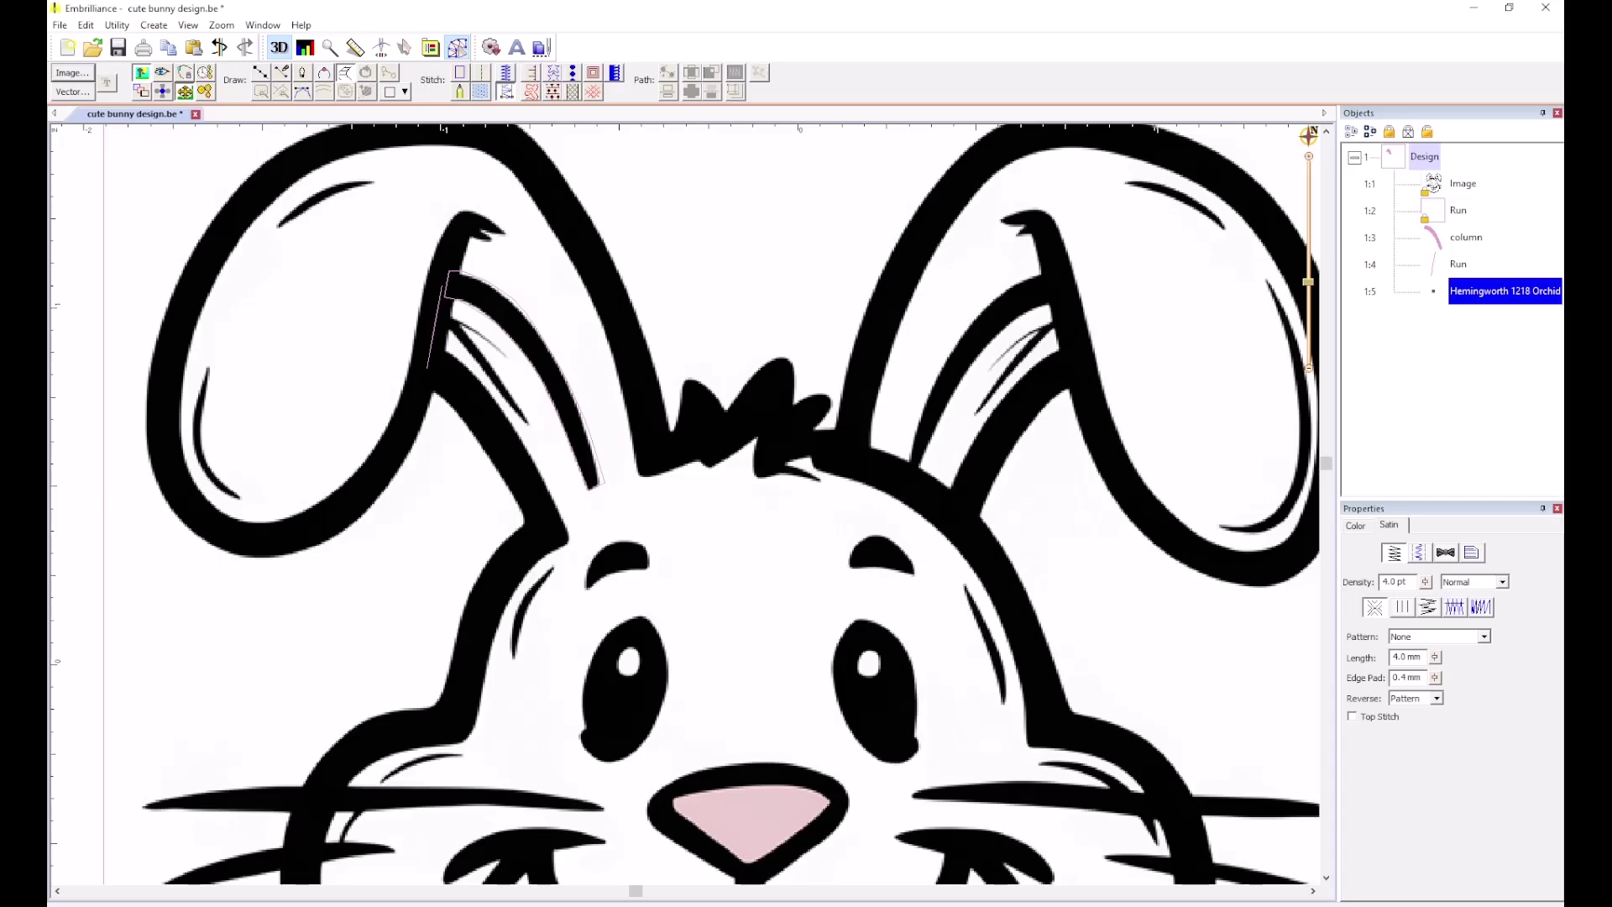
pyautogui.click(442, 344)
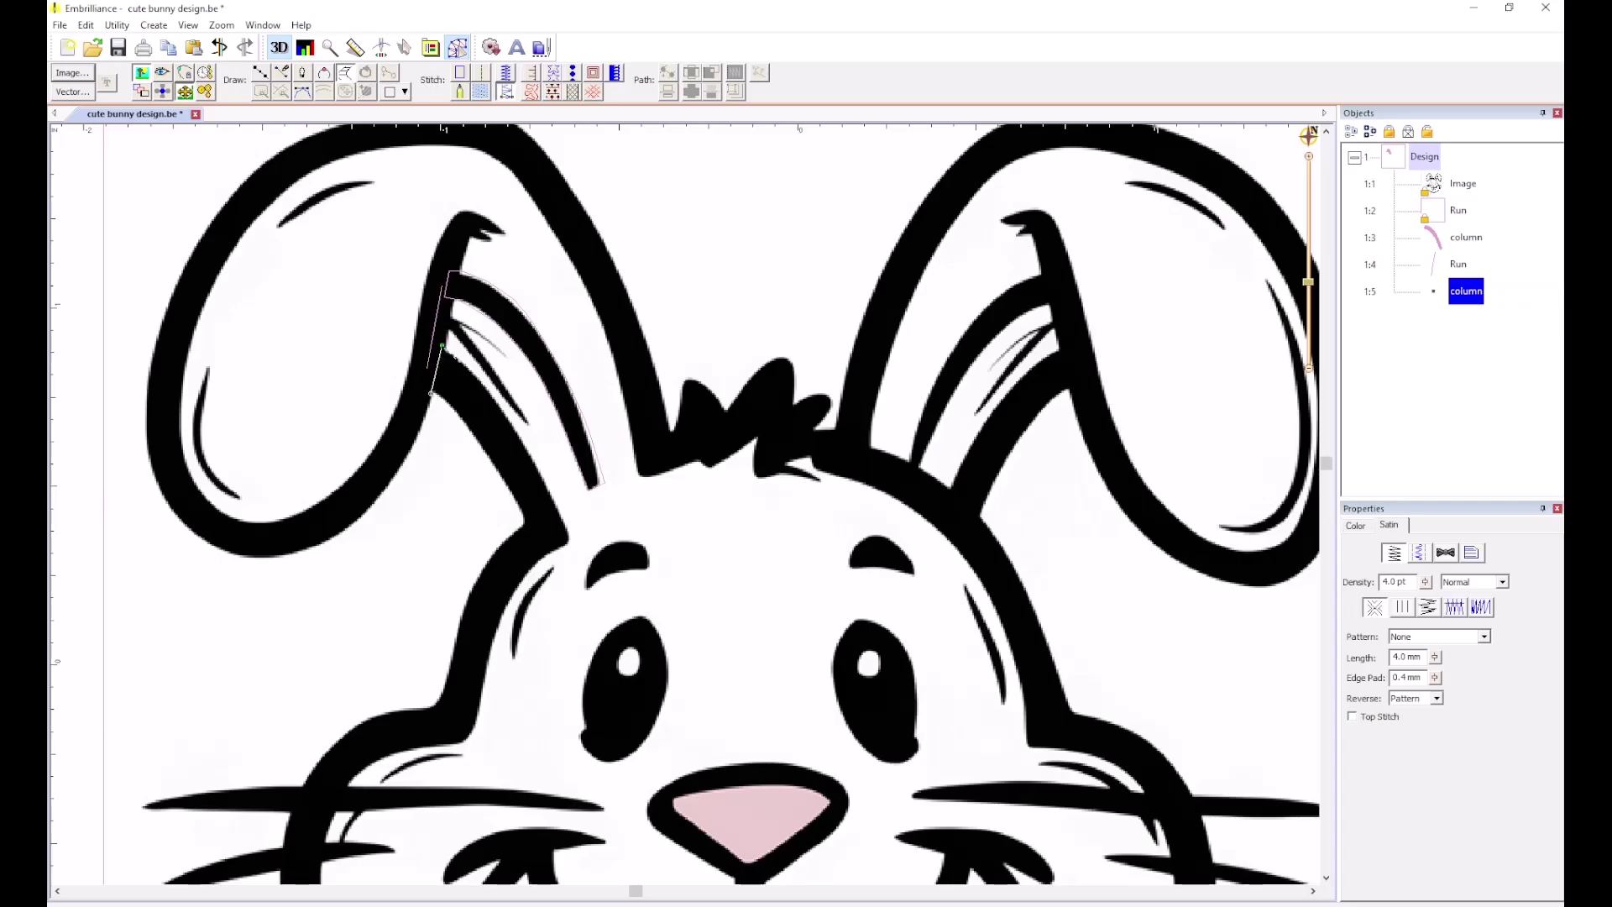
pyautogui.click(452, 405)
pyautogui.click(537, 468)
pyautogui.click(538, 470)
pyautogui.click(563, 524)
pyautogui.click(533, 534)
pyautogui.press('Return')
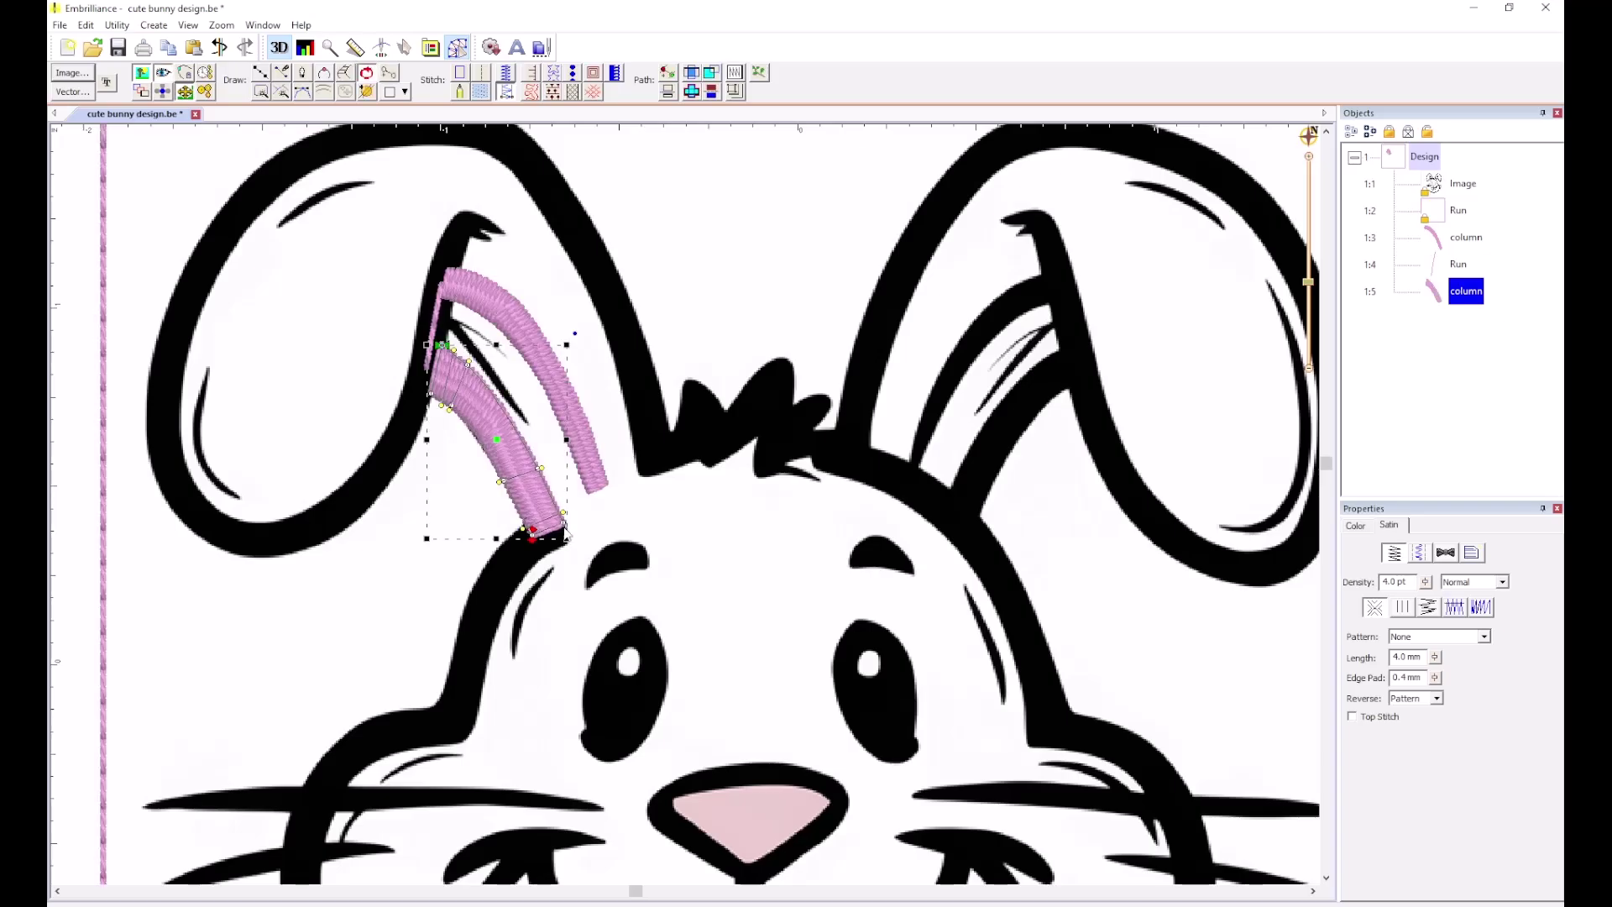
pyautogui.click(620, 537)
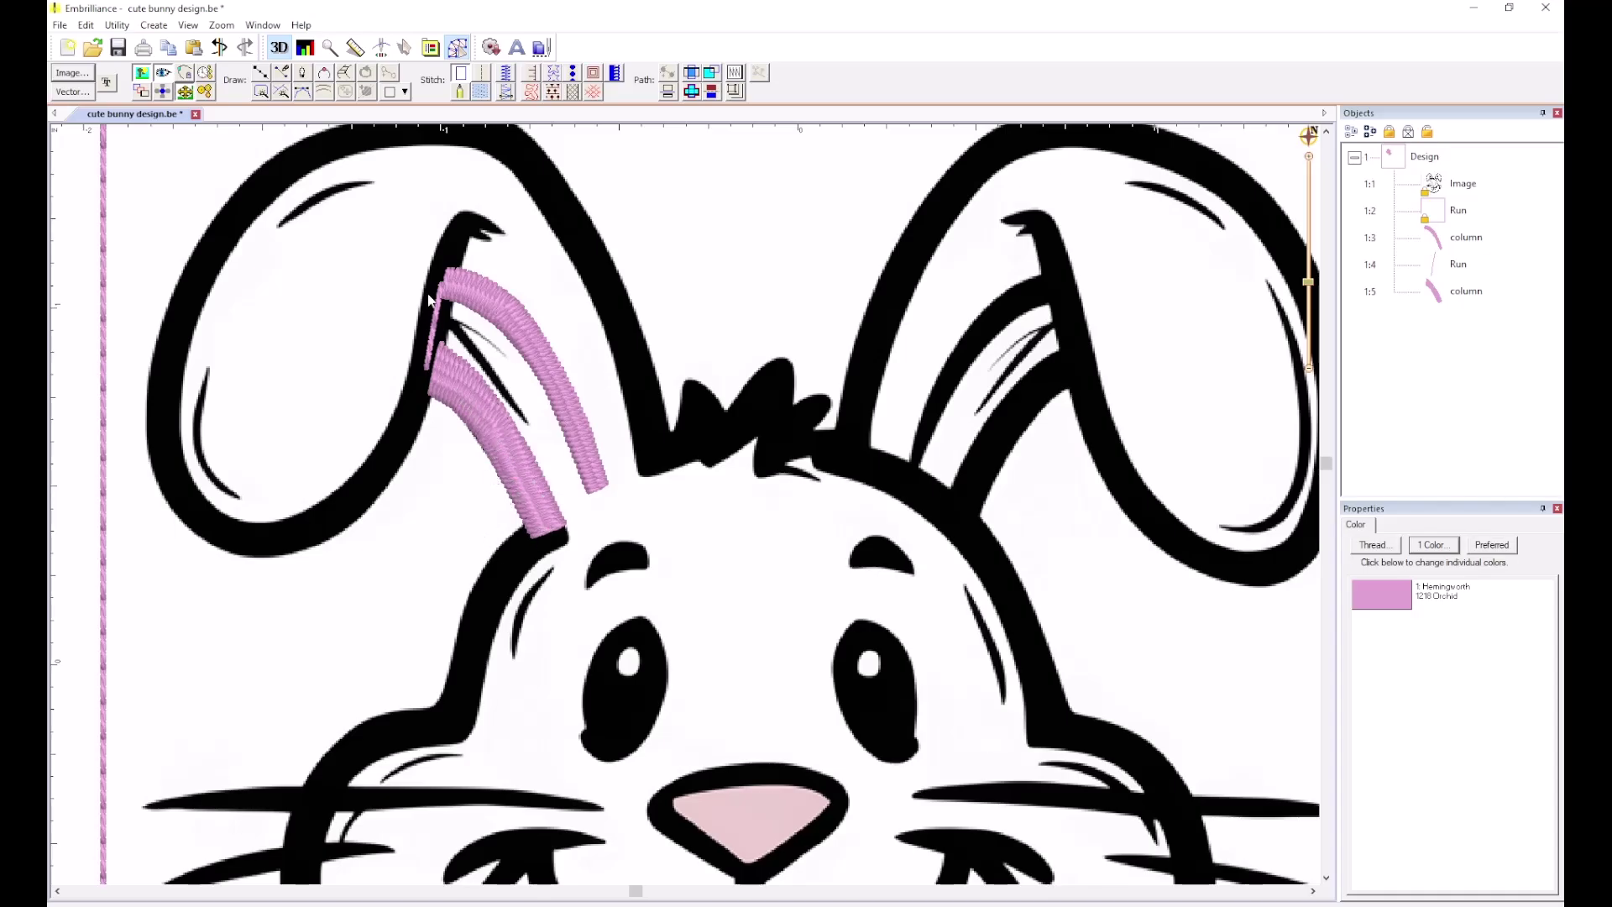
# Begin a satin column at the left ear's base and place its point pairs down the side of the head to the cheek corner.
pyautogui.click(344, 73)
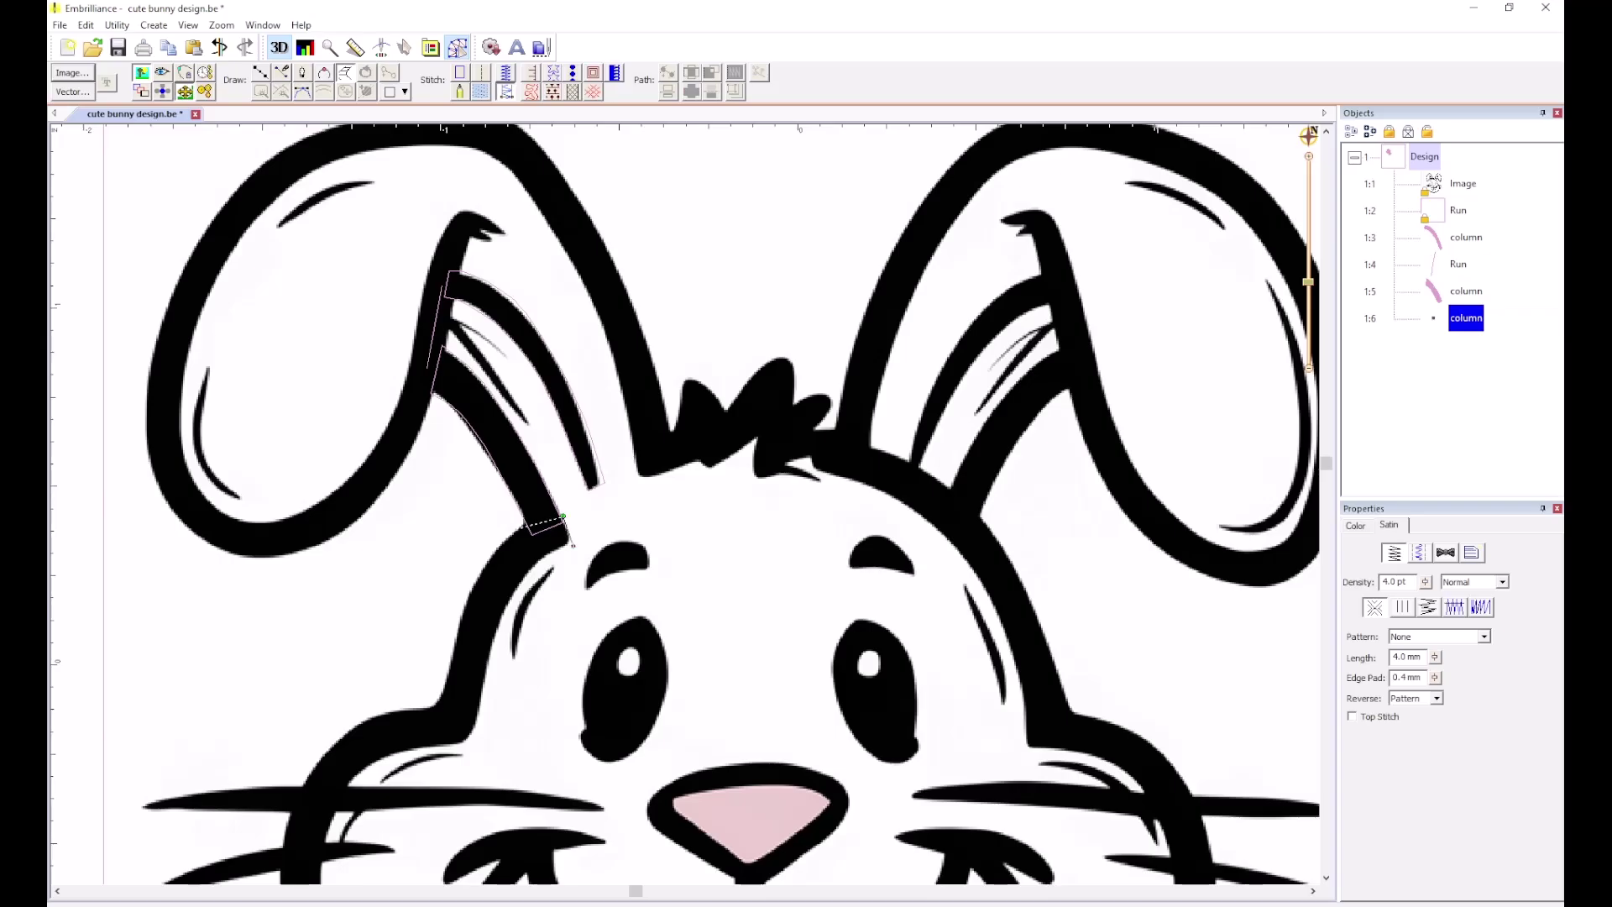
pyautogui.click(517, 528)
pyautogui.click(538, 560)
pyautogui.click(458, 619)
pyautogui.click(496, 630)
pyautogui.click(433, 706)
pyautogui.click(476, 727)
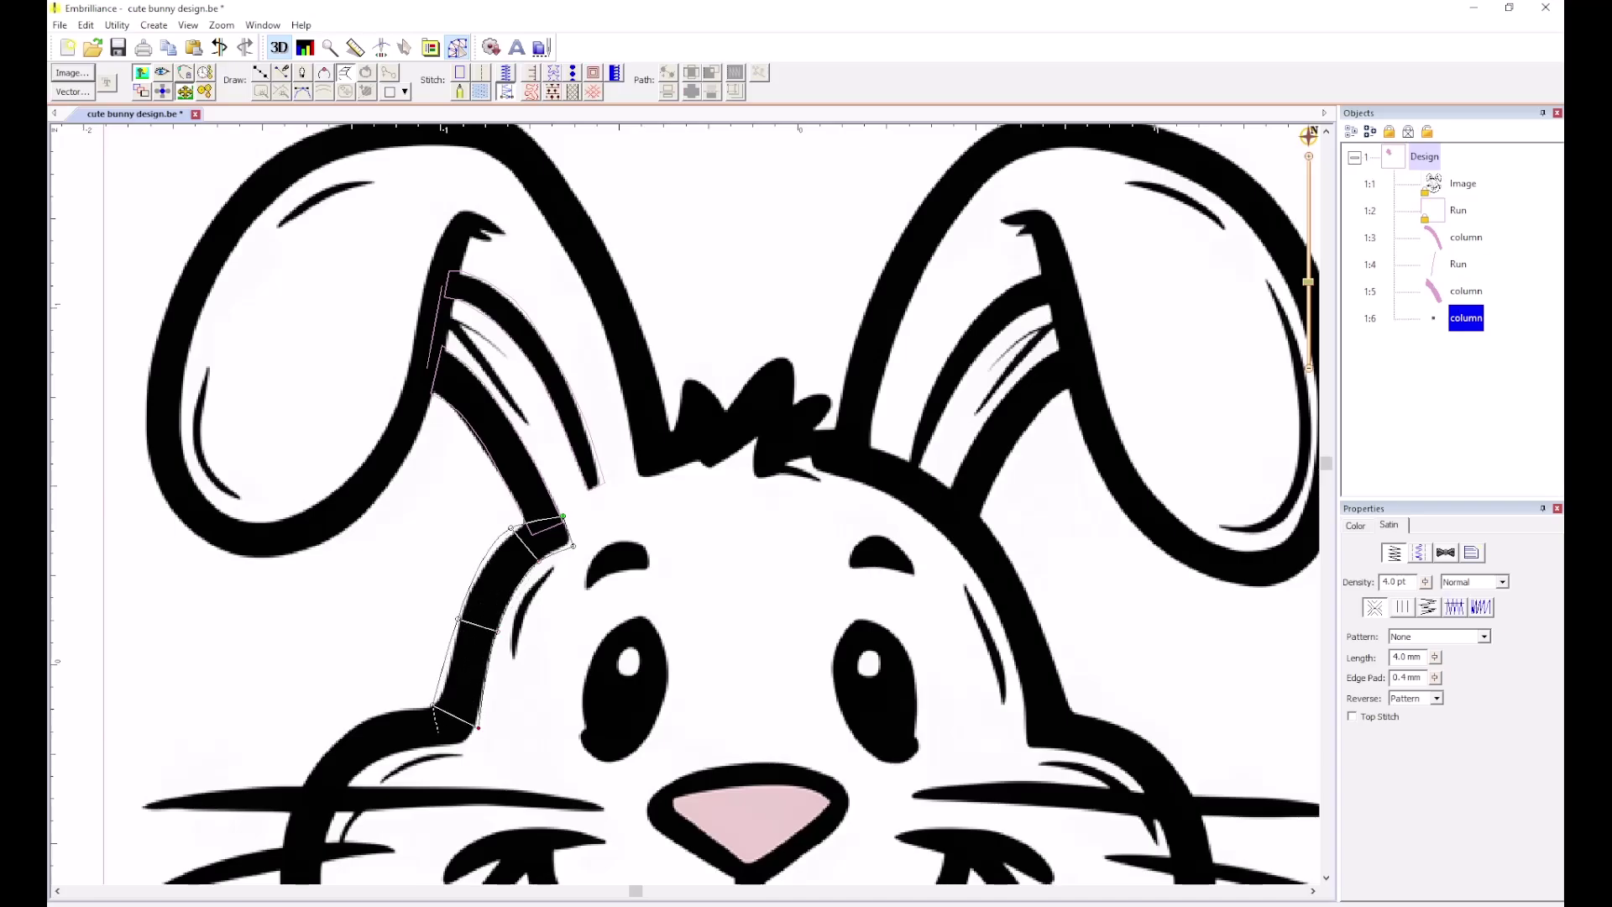
# Extend the head-outline column around the cheek corner to the upper edge of the top left whisker and finish it.
pyautogui.scroll(2, 439, 730)
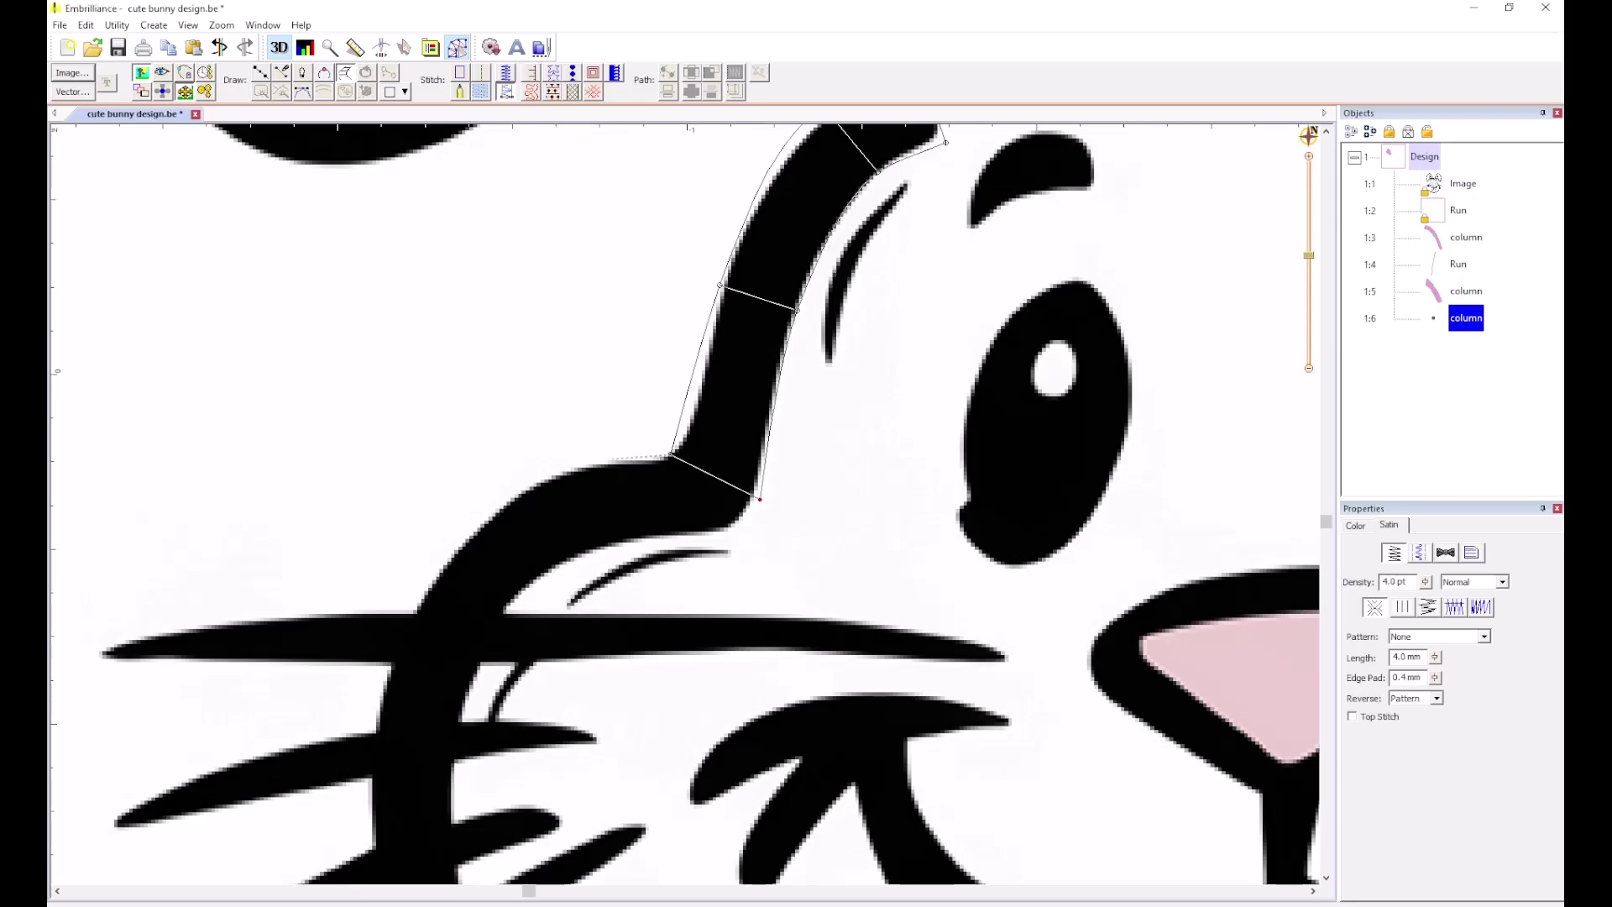
pyautogui.click(612, 459)
pyautogui.click(723, 531)
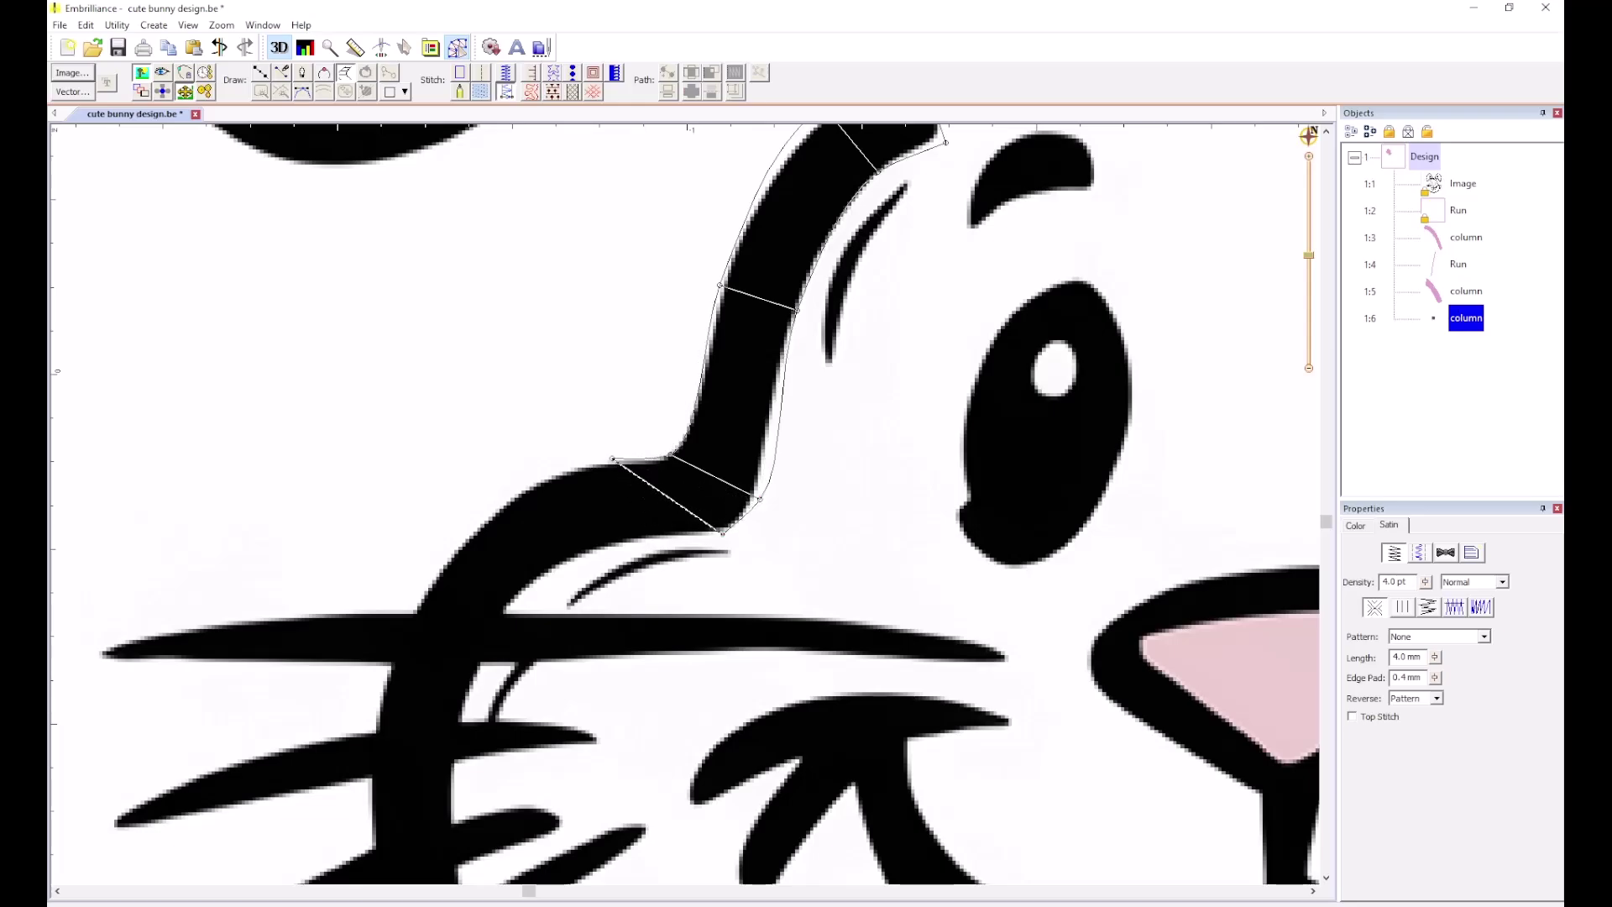
pyautogui.click(544, 475)
pyautogui.click(590, 551)
pyautogui.click(414, 613)
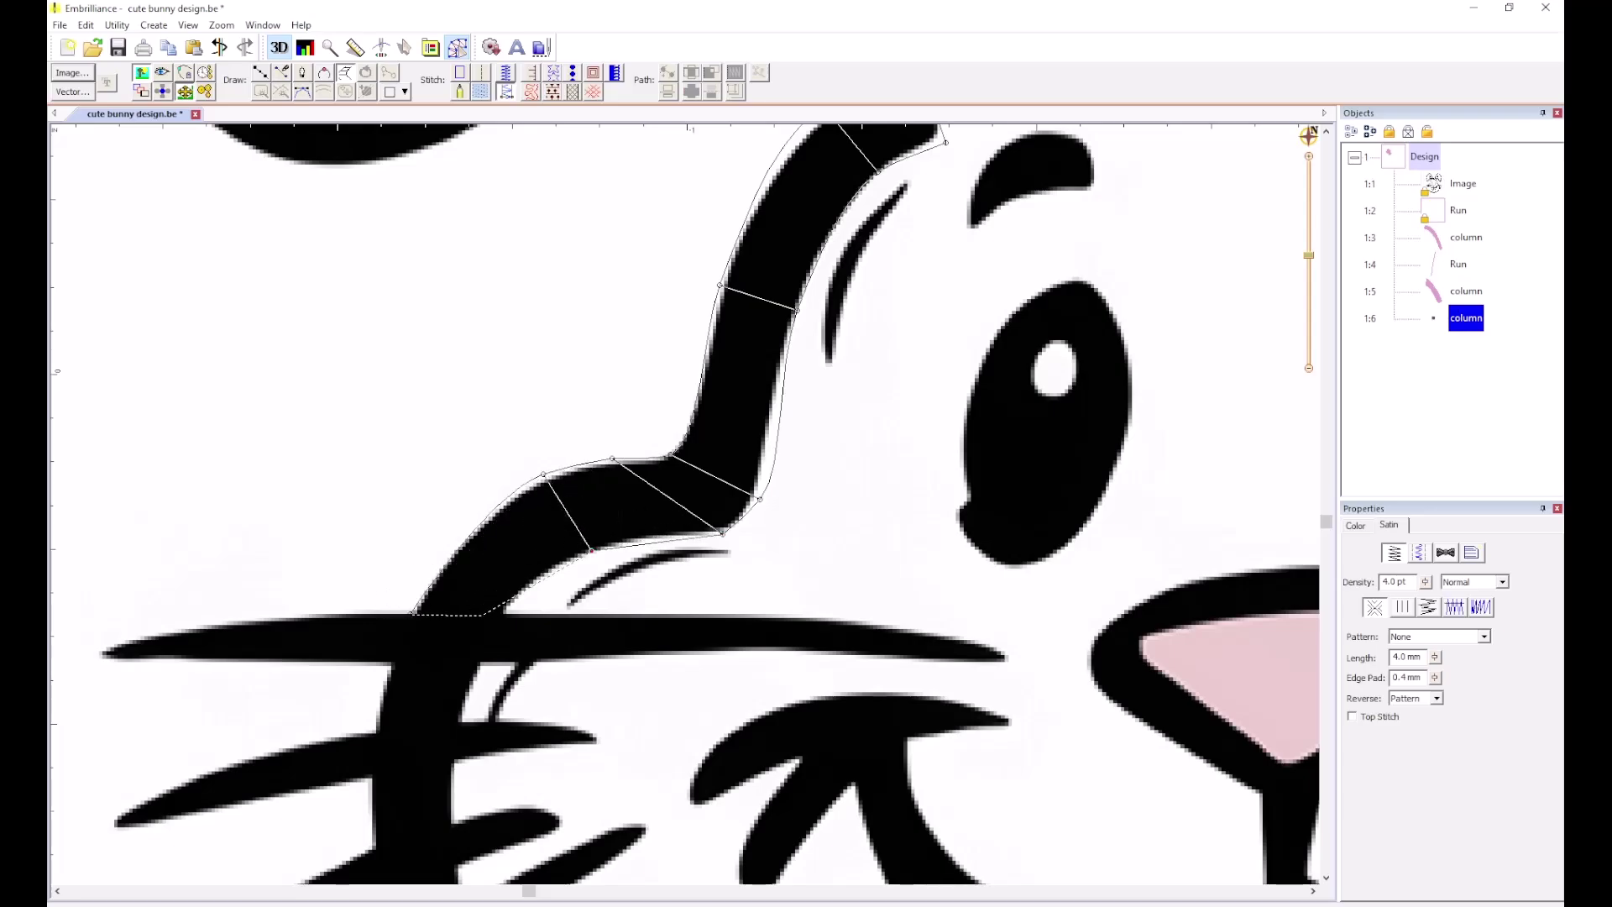
pyautogui.click(506, 620)
pyautogui.press('Return')
pyautogui.scroll(-3, 799, 582)
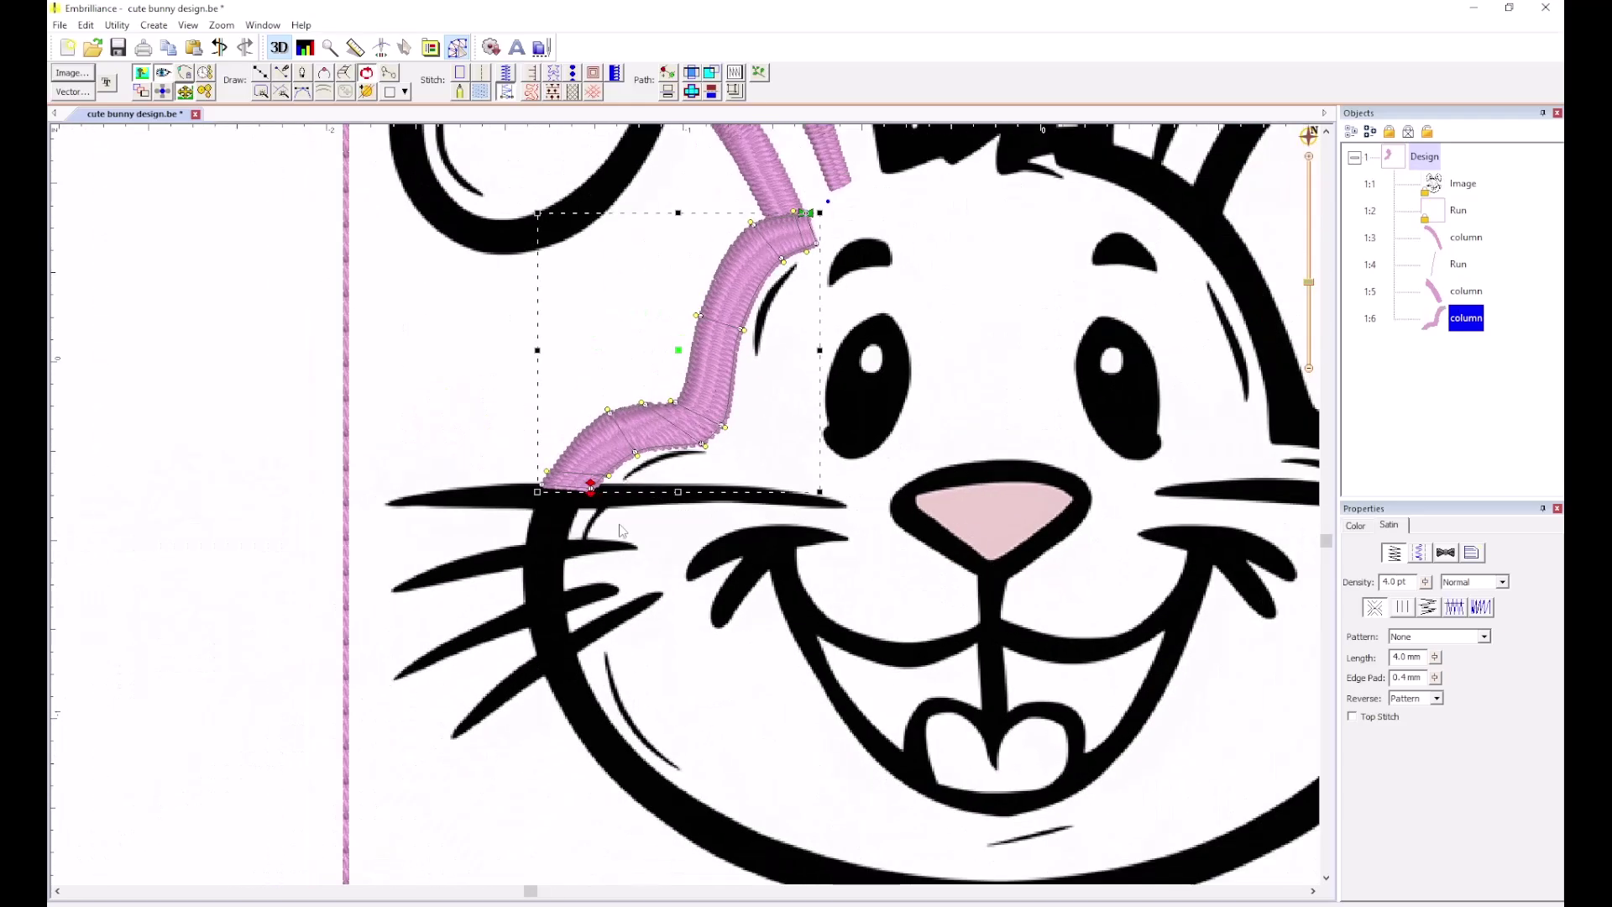
pyautogui.click(592, 533)
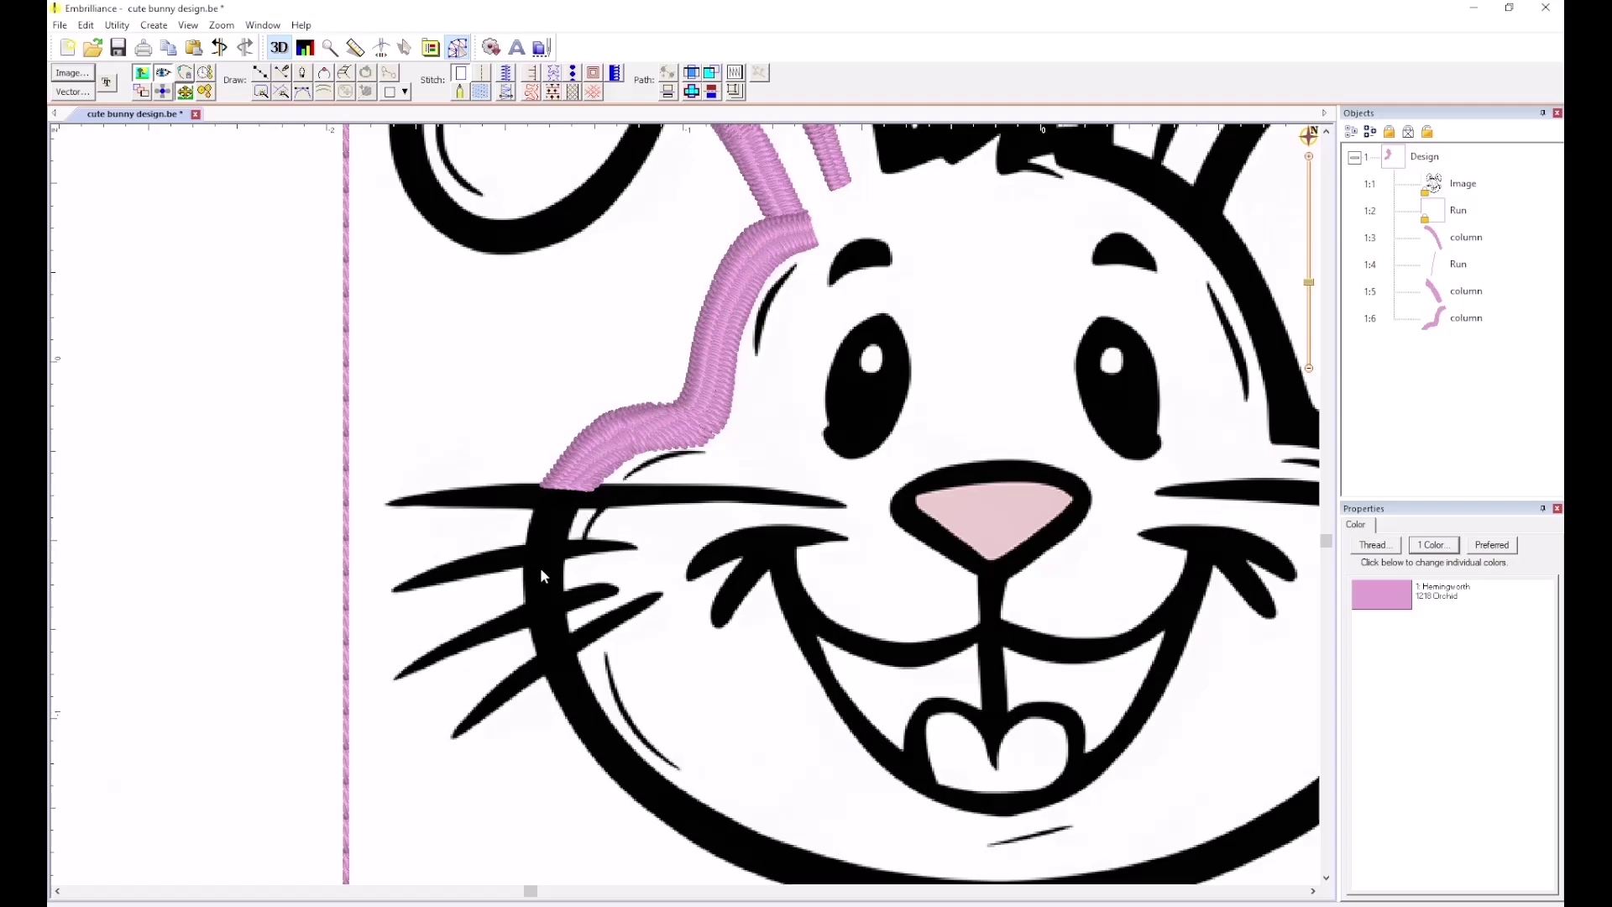
# Add a short run stitch line across the top left whisker, starting at the end of the head-outline column.
pyautogui.scroll(3, 552, 572)
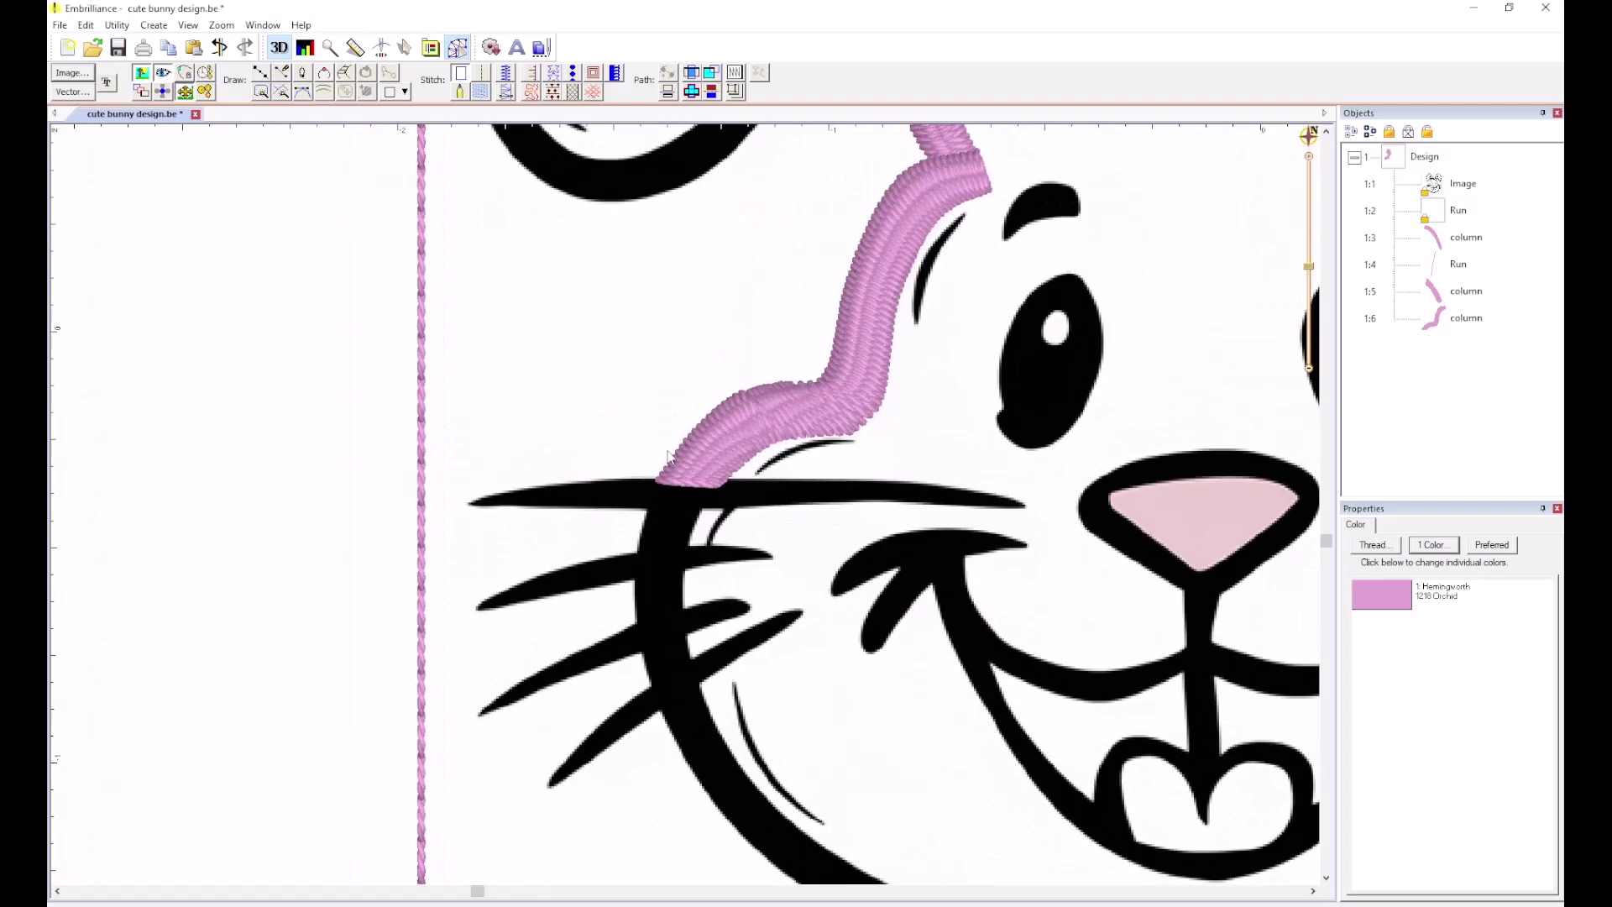
pyautogui.click(262, 75)
pyautogui.click(684, 485)
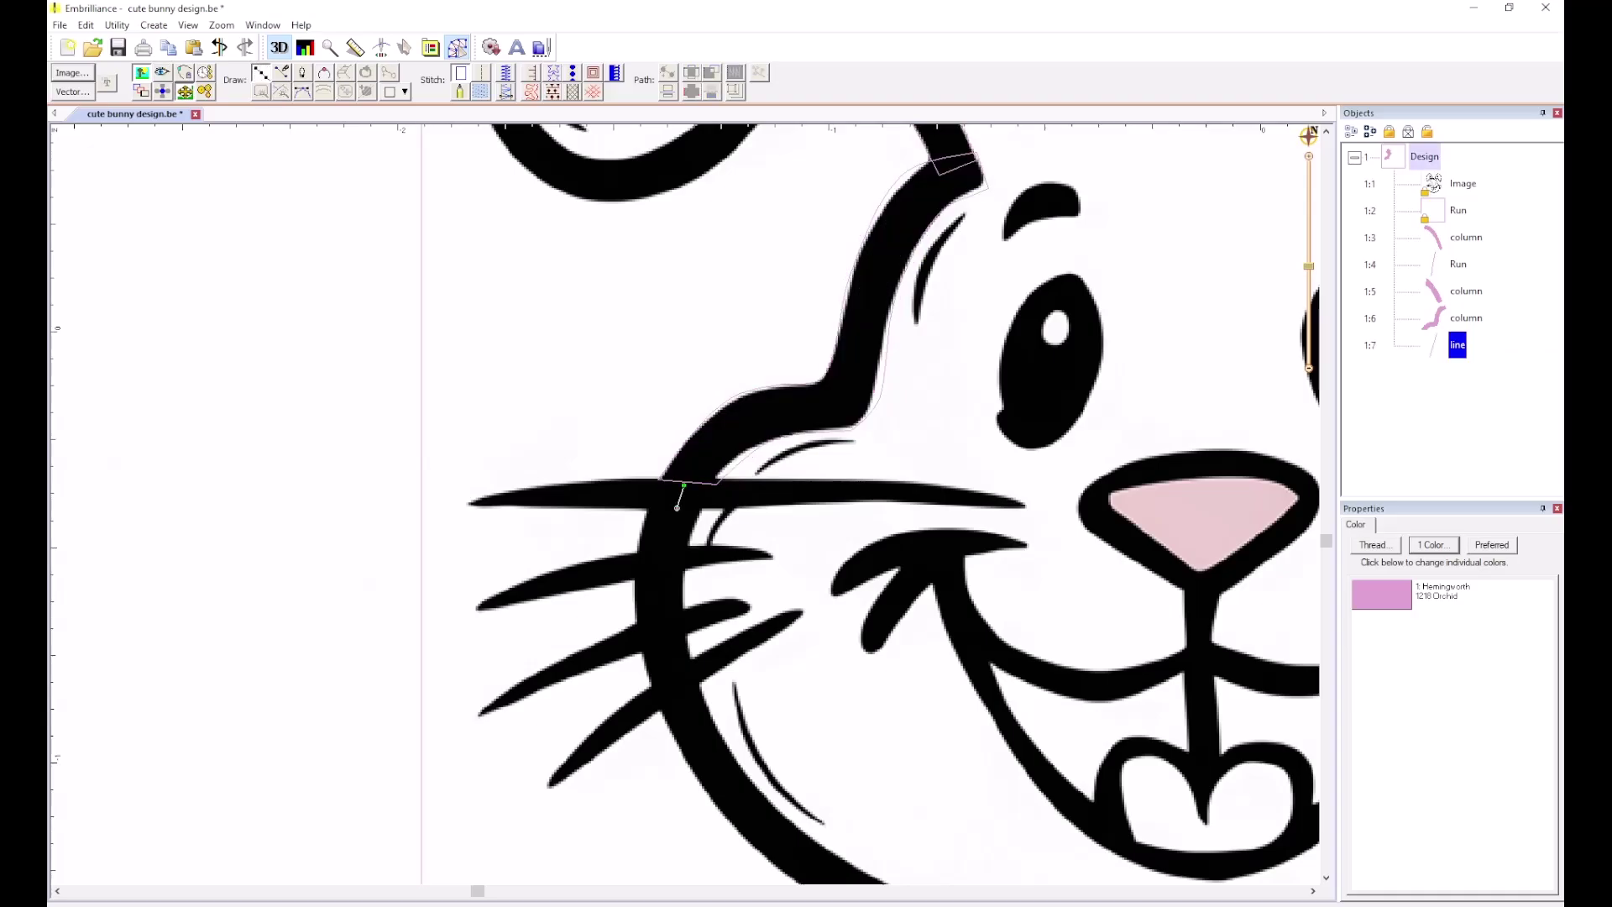
pyautogui.doubleClick(676, 507)
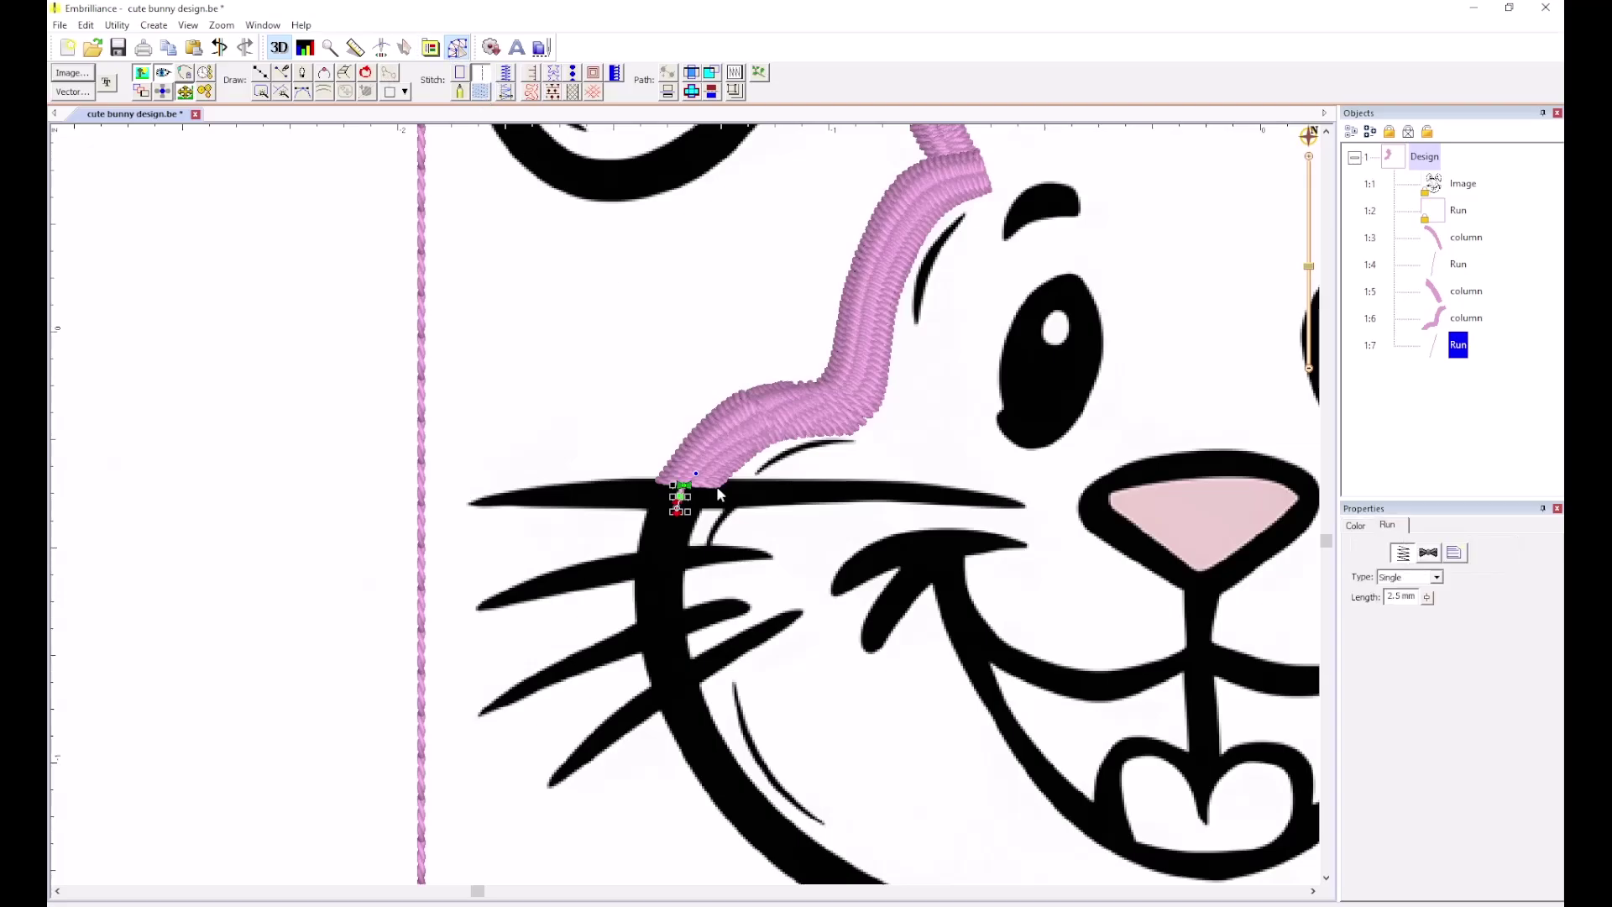
pyautogui.click(636, 508)
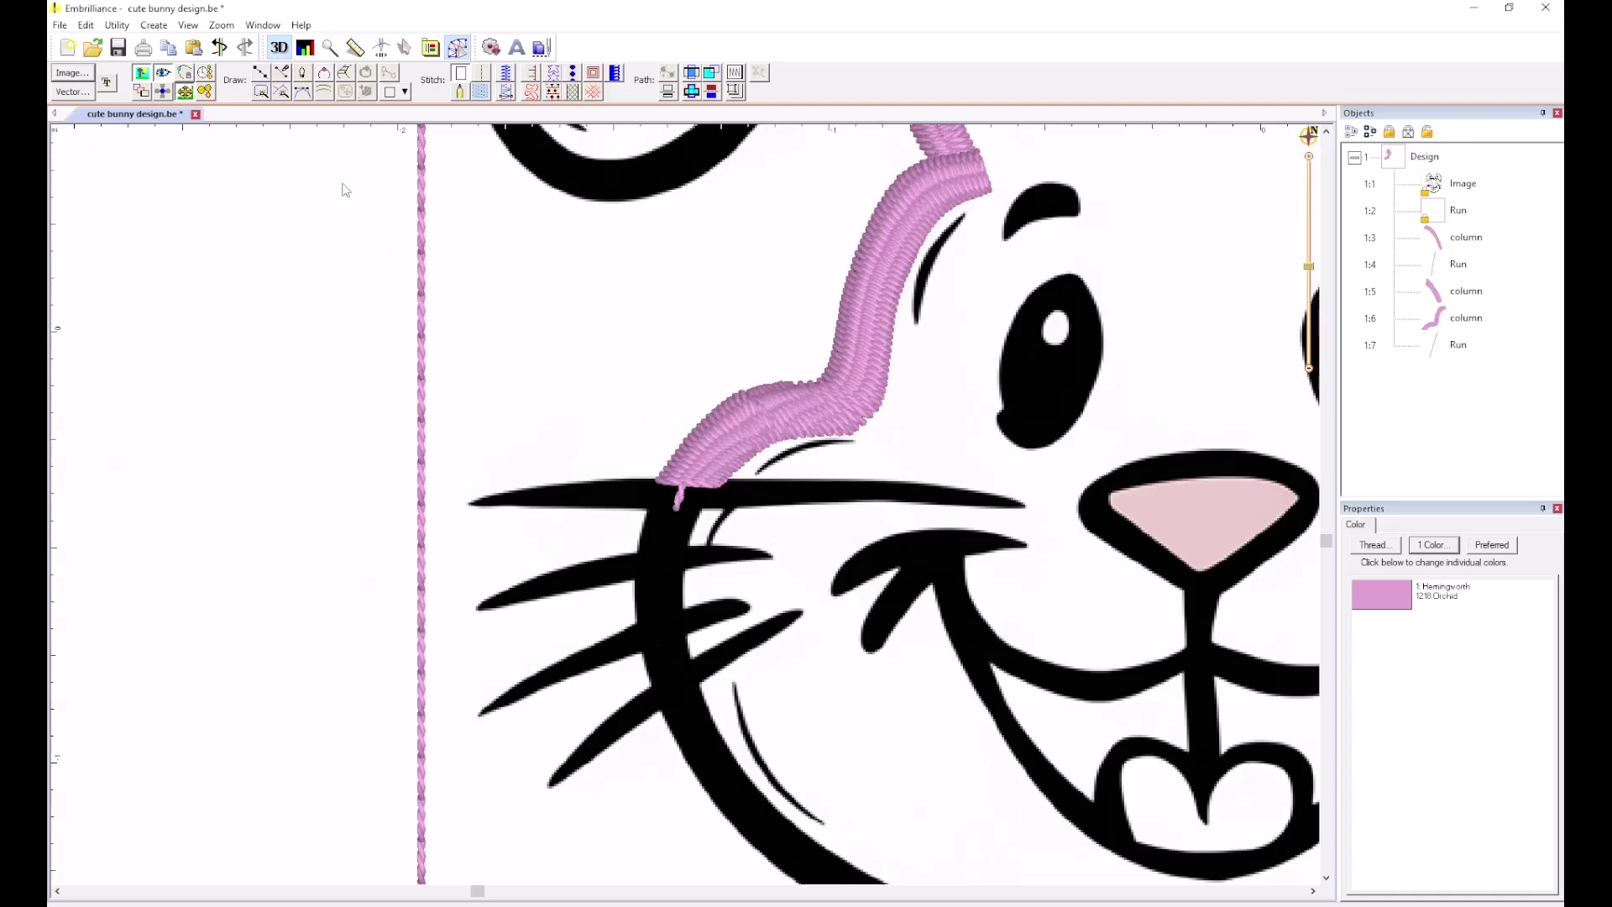
# Digitize a satin column over the cheek outline between the first and second left whiskers.
pyautogui.click(345, 72)
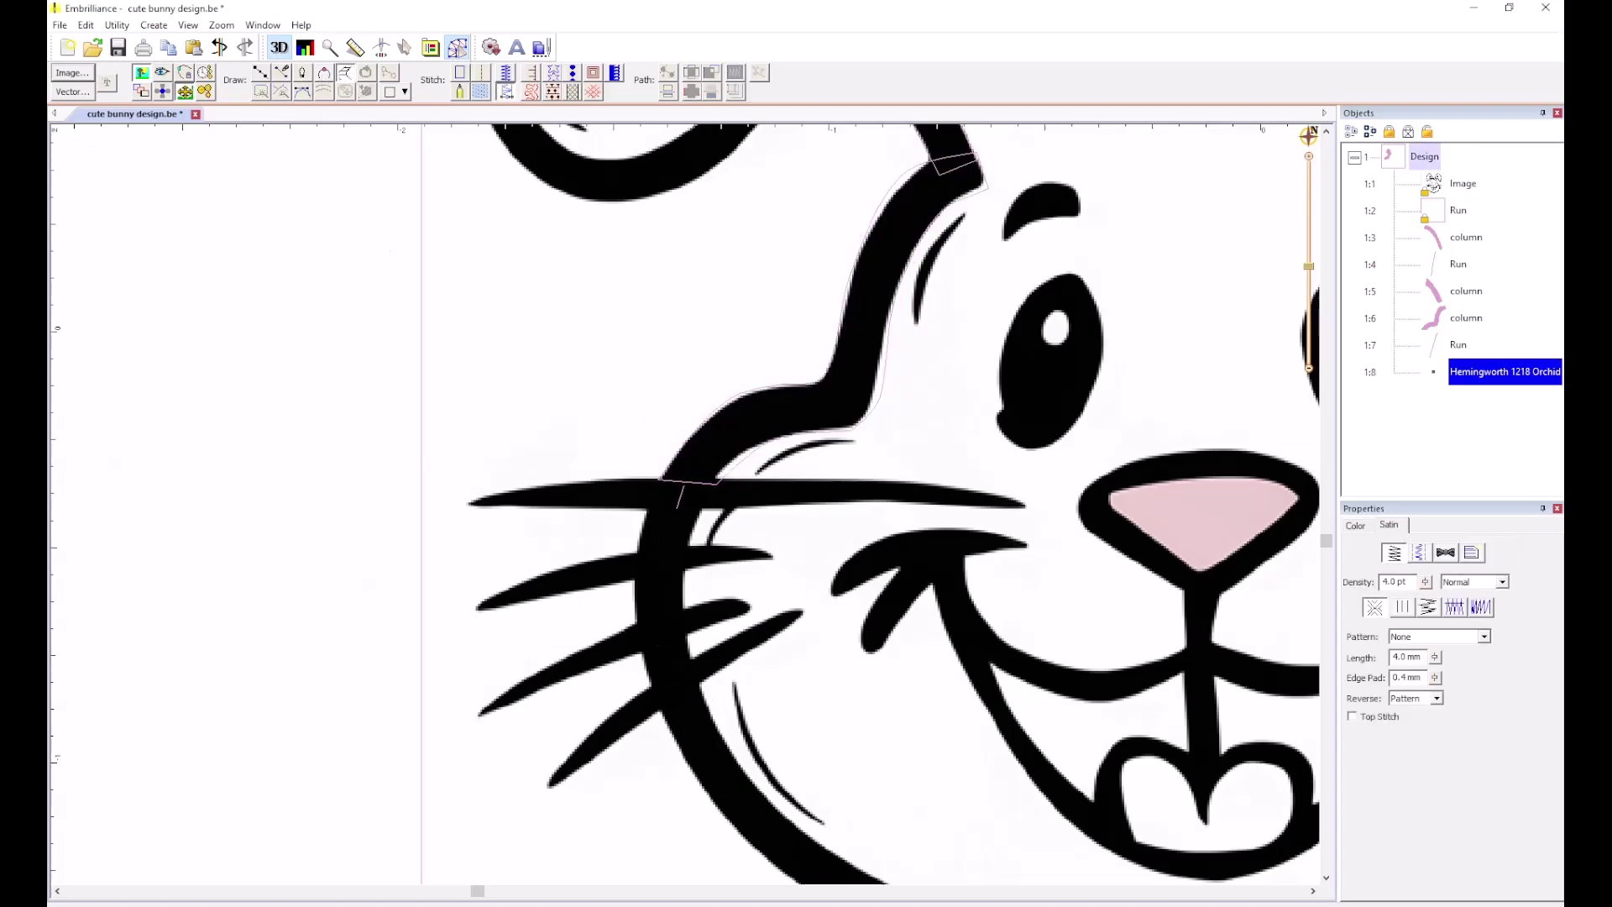
pyautogui.click(644, 502)
pyautogui.click(705, 503)
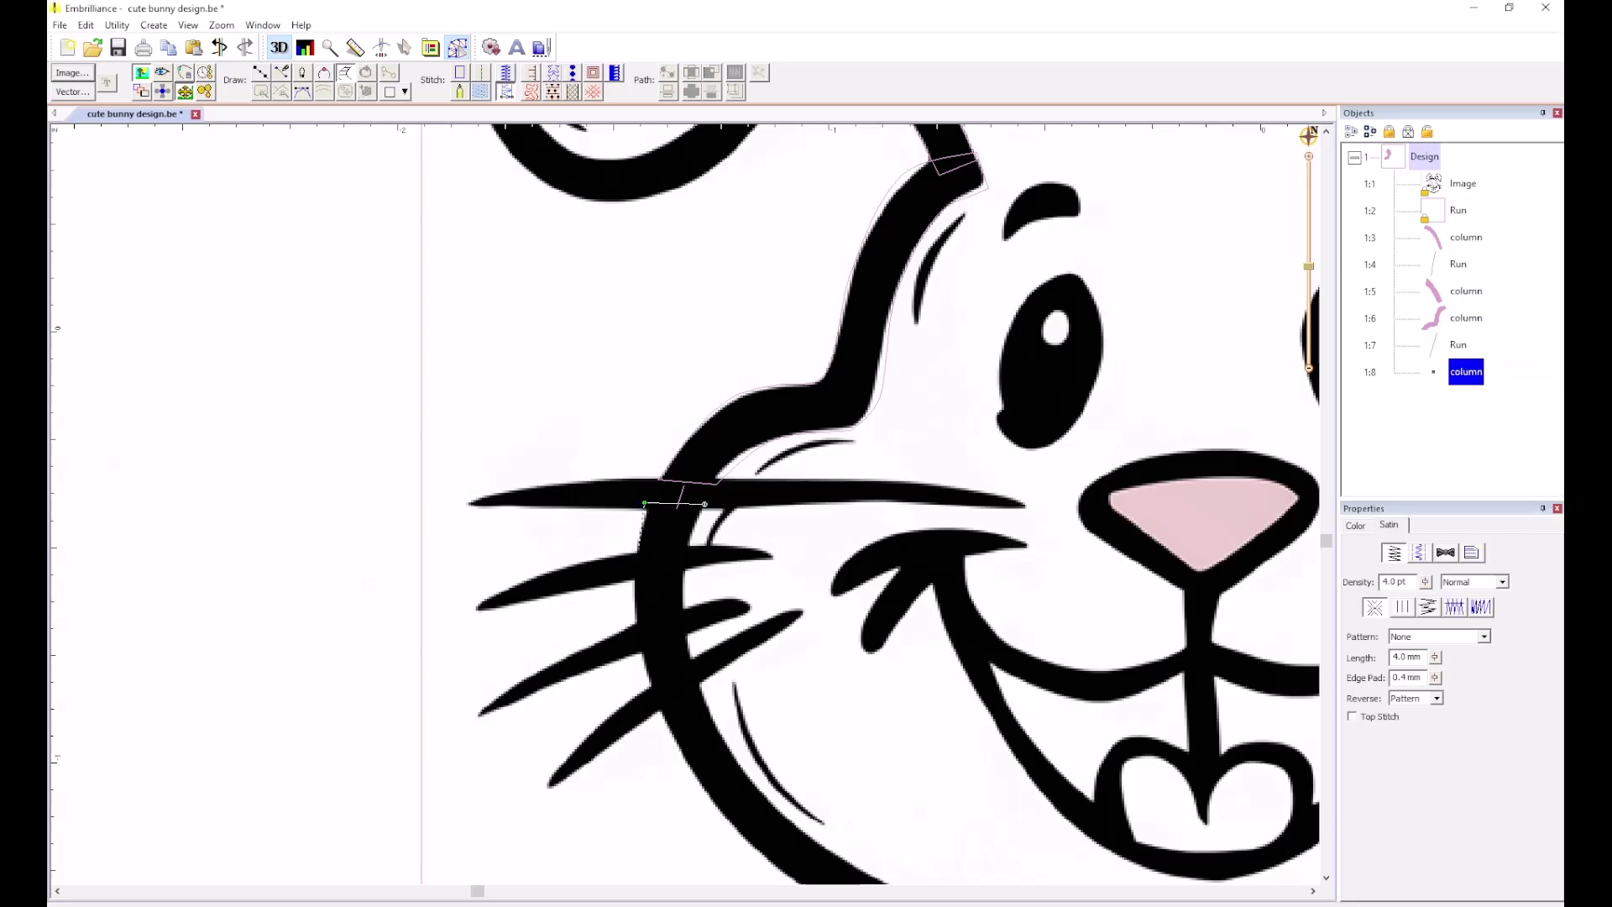
pyautogui.click(635, 559)
pyautogui.scroll(1, 677, 558)
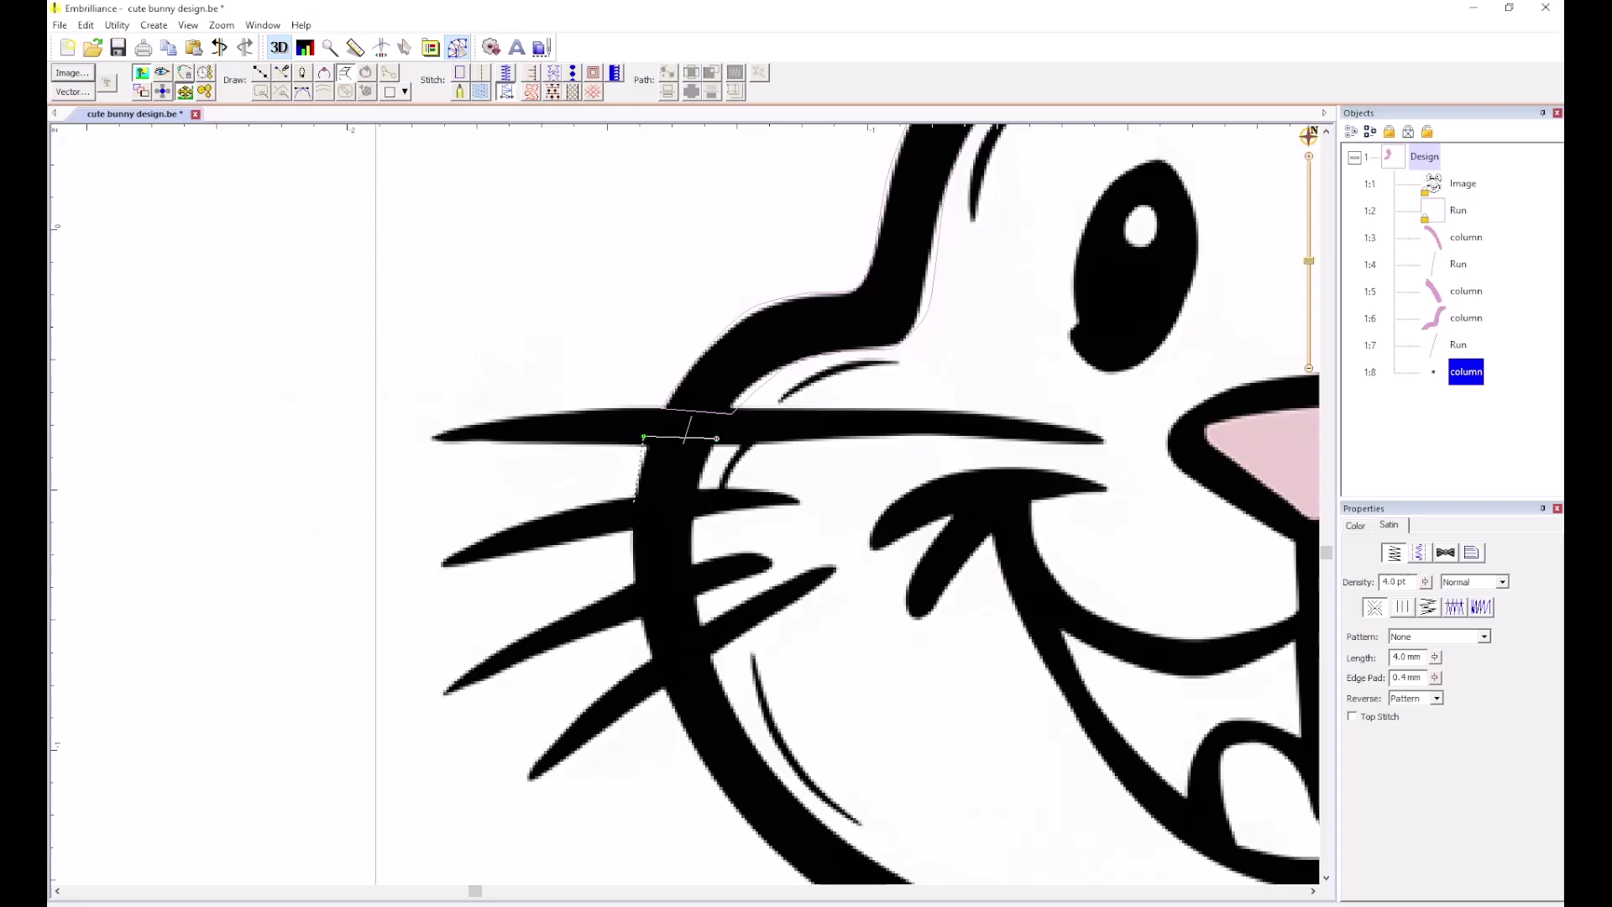
pyautogui.press('Return')
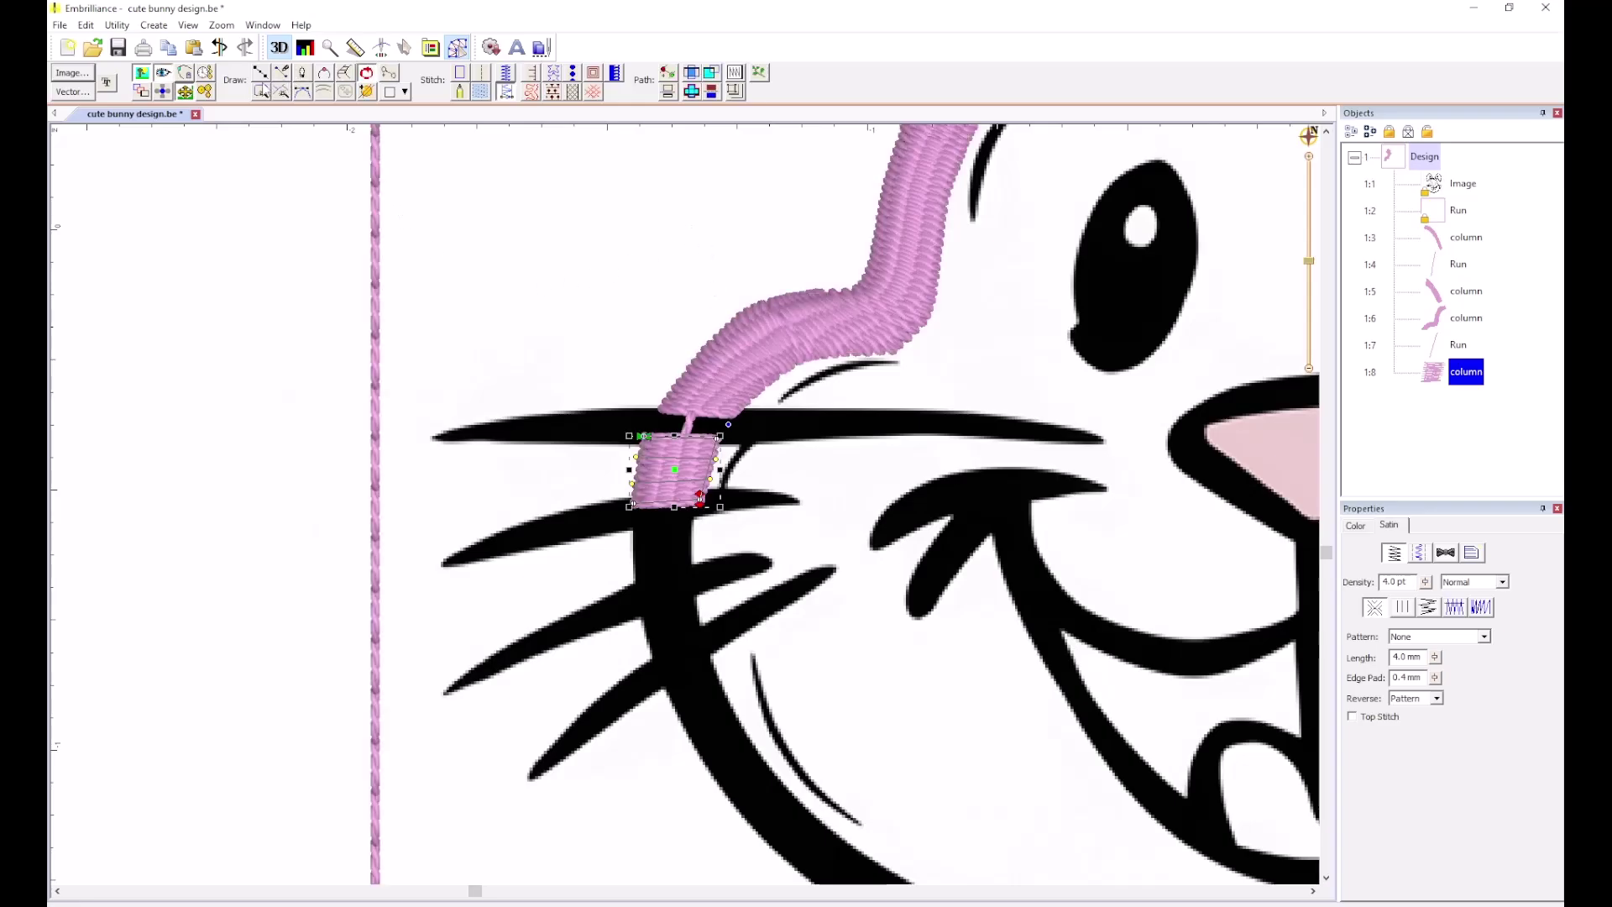
# Draw a short connecting line across the second left whisker within the cheek outline and make it a run stitch.
pyautogui.click(261, 76)
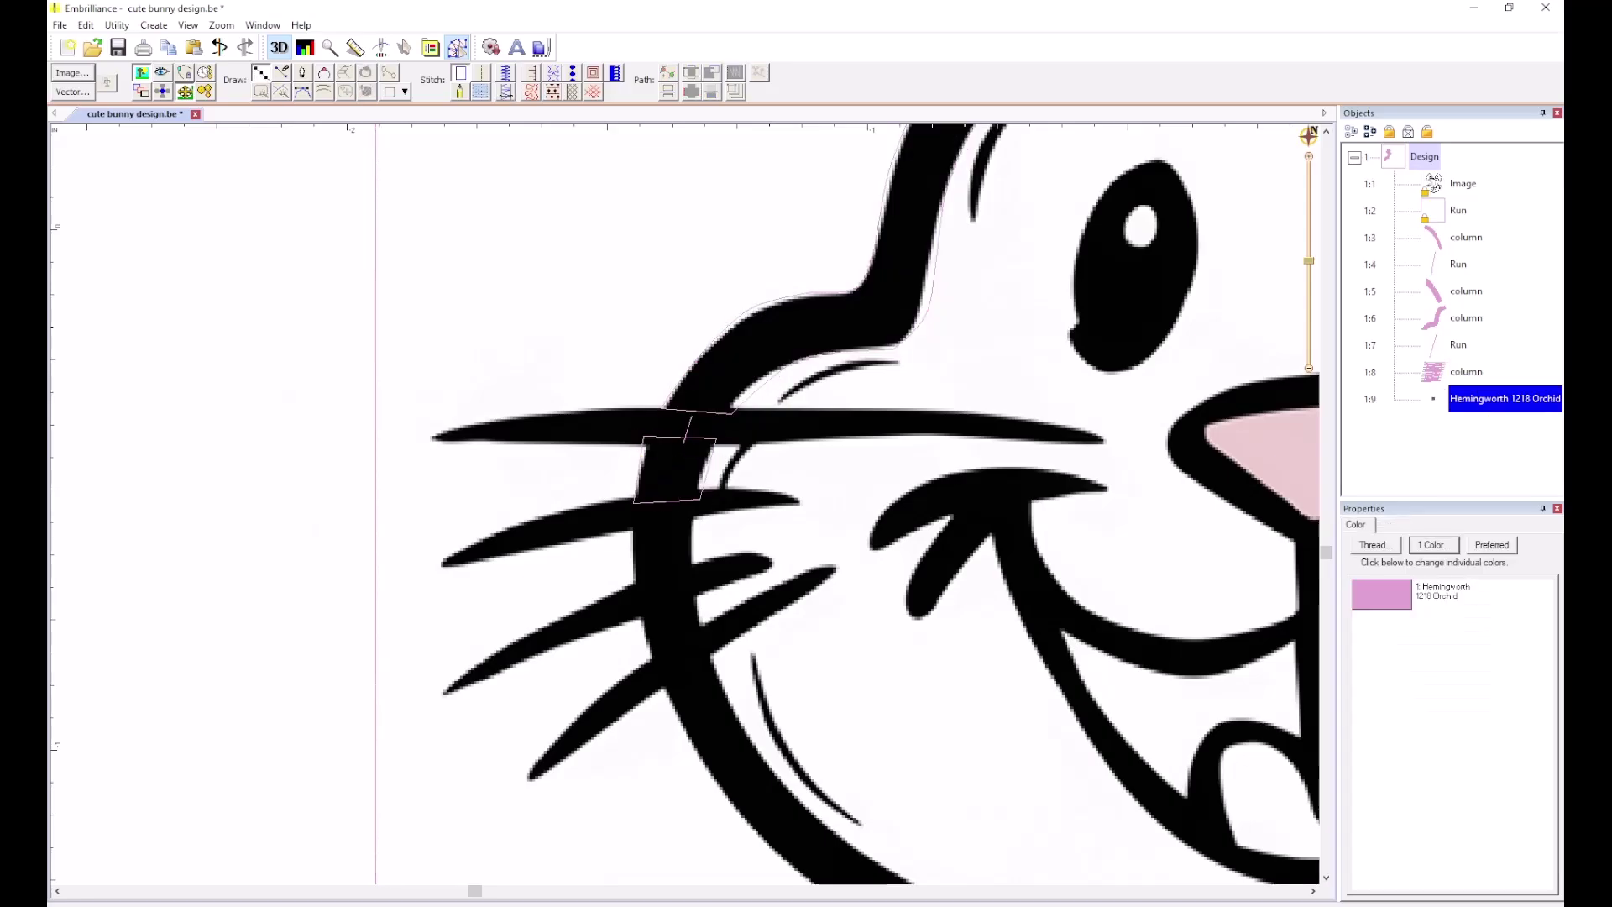
pyautogui.click(663, 508)
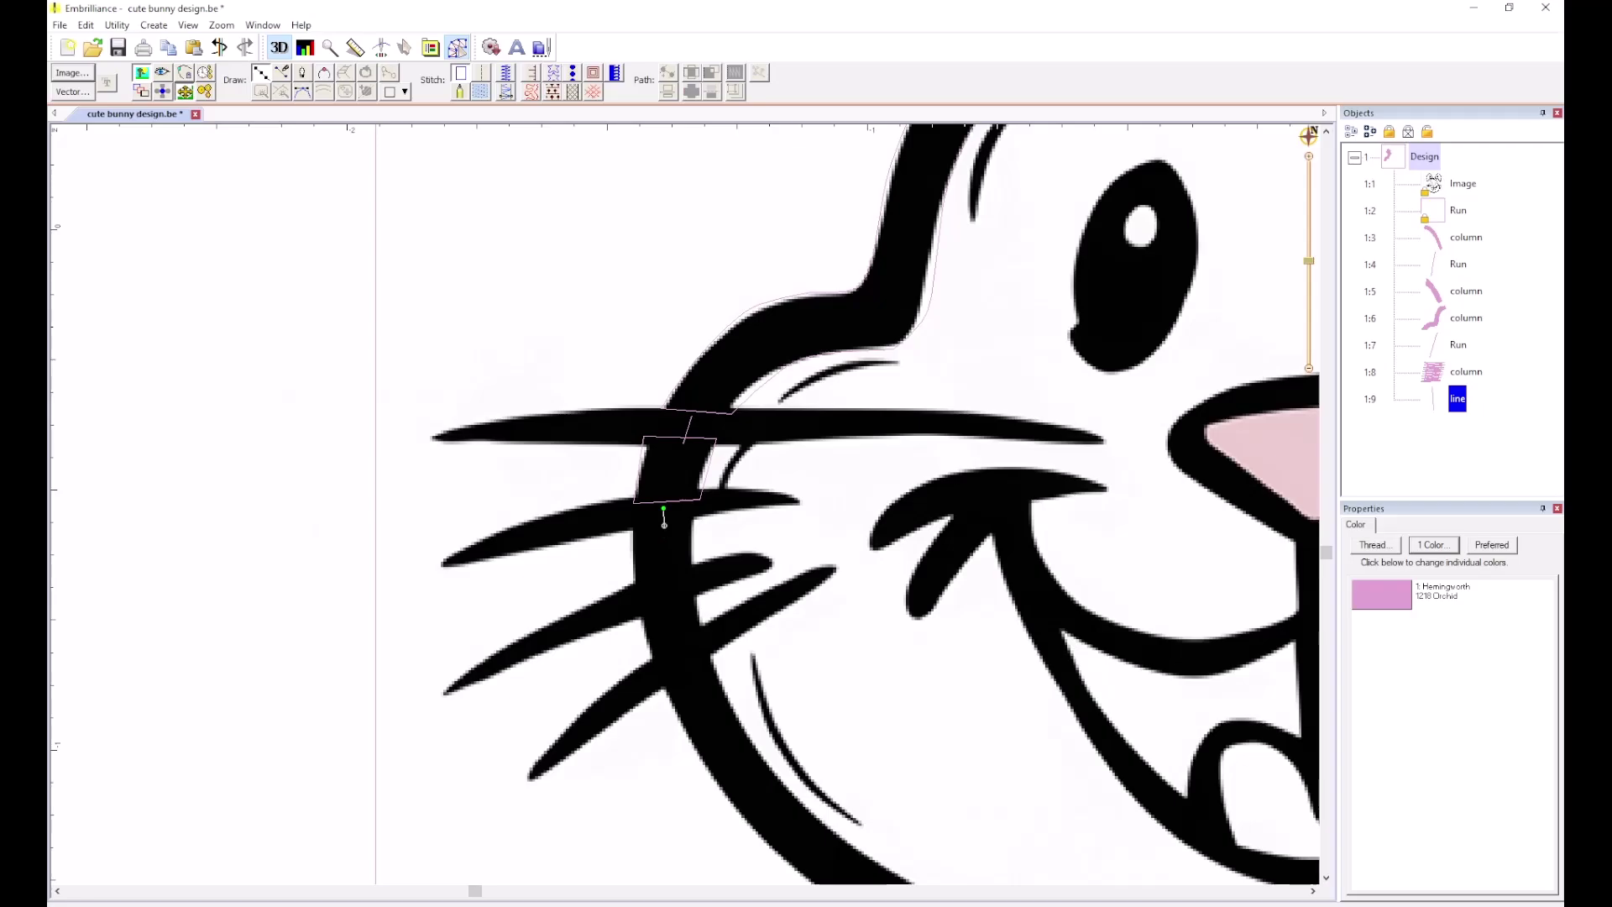
pyautogui.rightClick(664, 525)
pyautogui.click(481, 73)
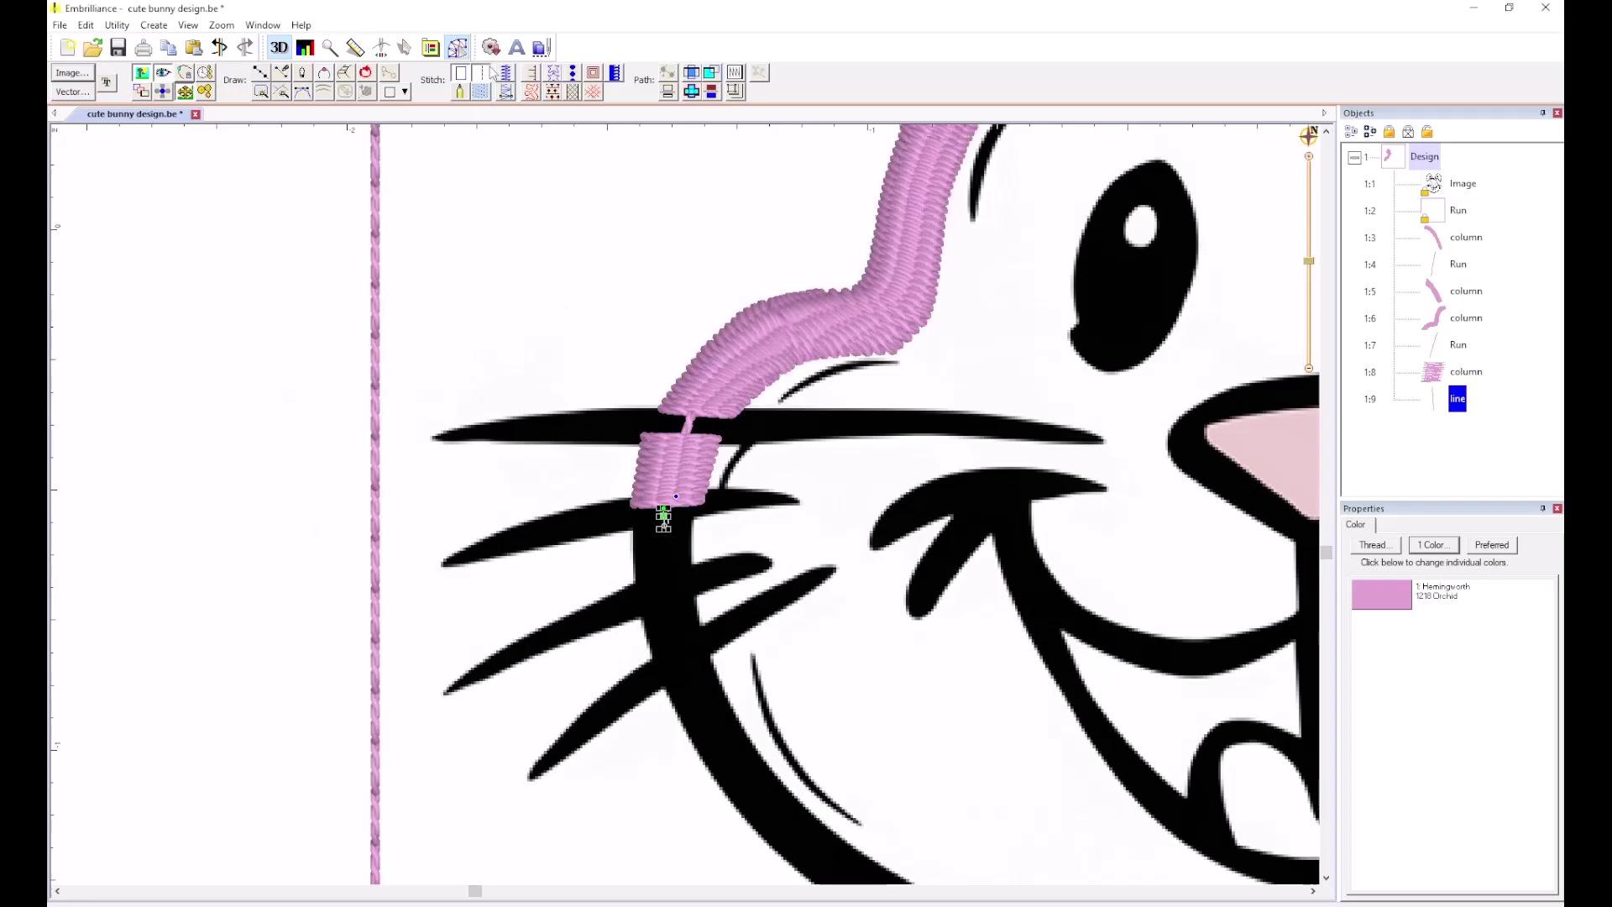
pyautogui.click(469, 173)
# Digitize a satin column over the cheek outline between the second and third left whiskers.
pyautogui.click(343, 70)
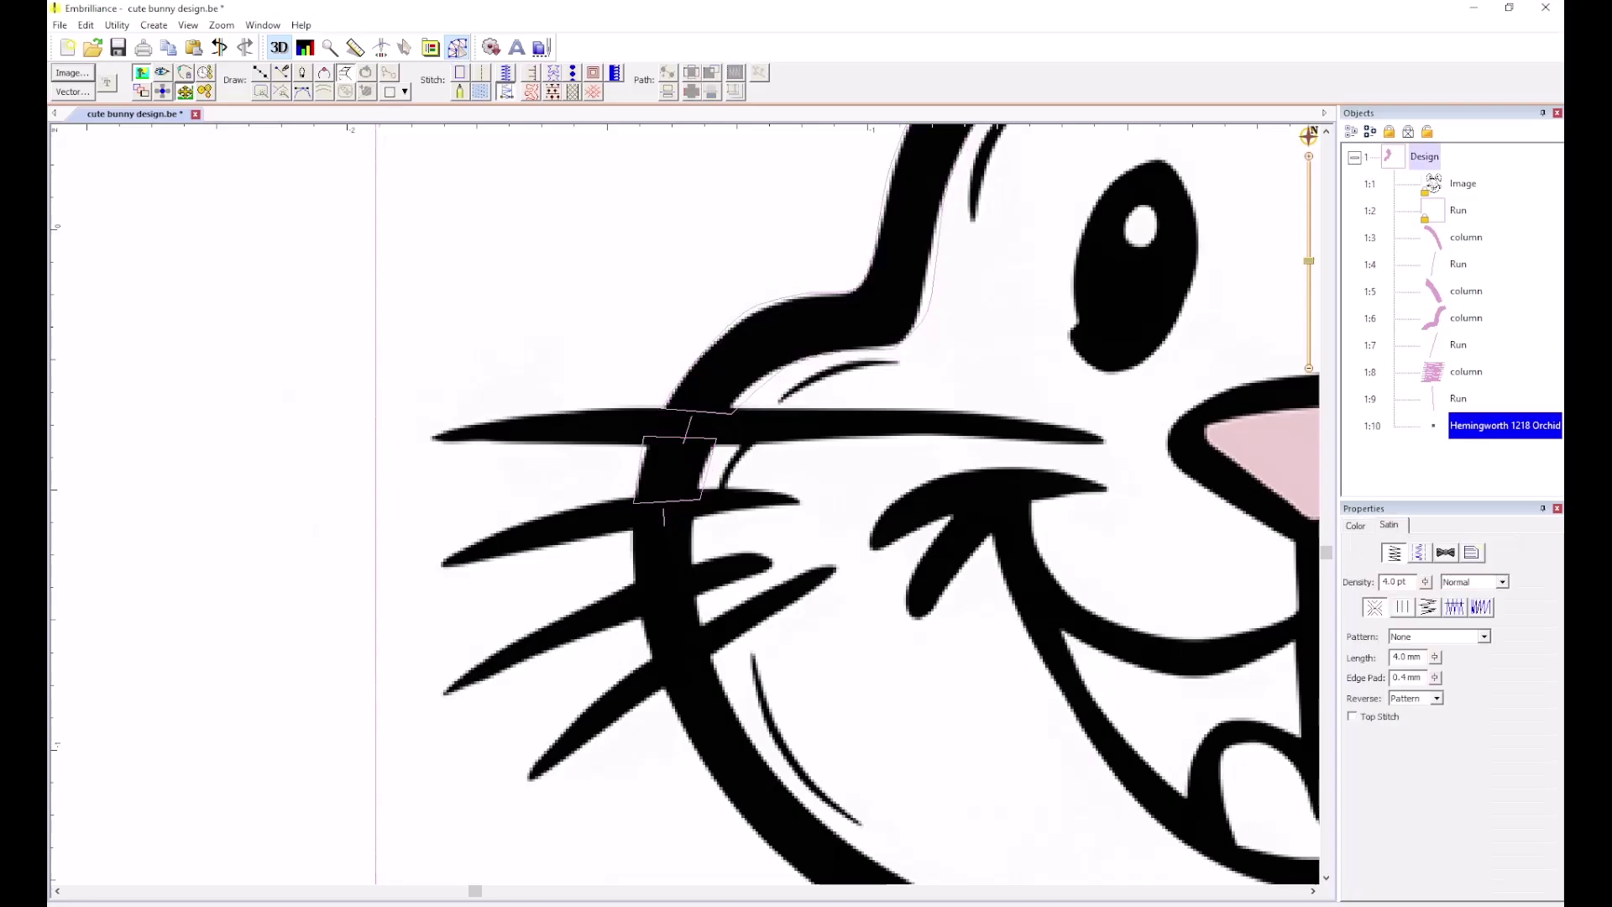
pyautogui.click(695, 510)
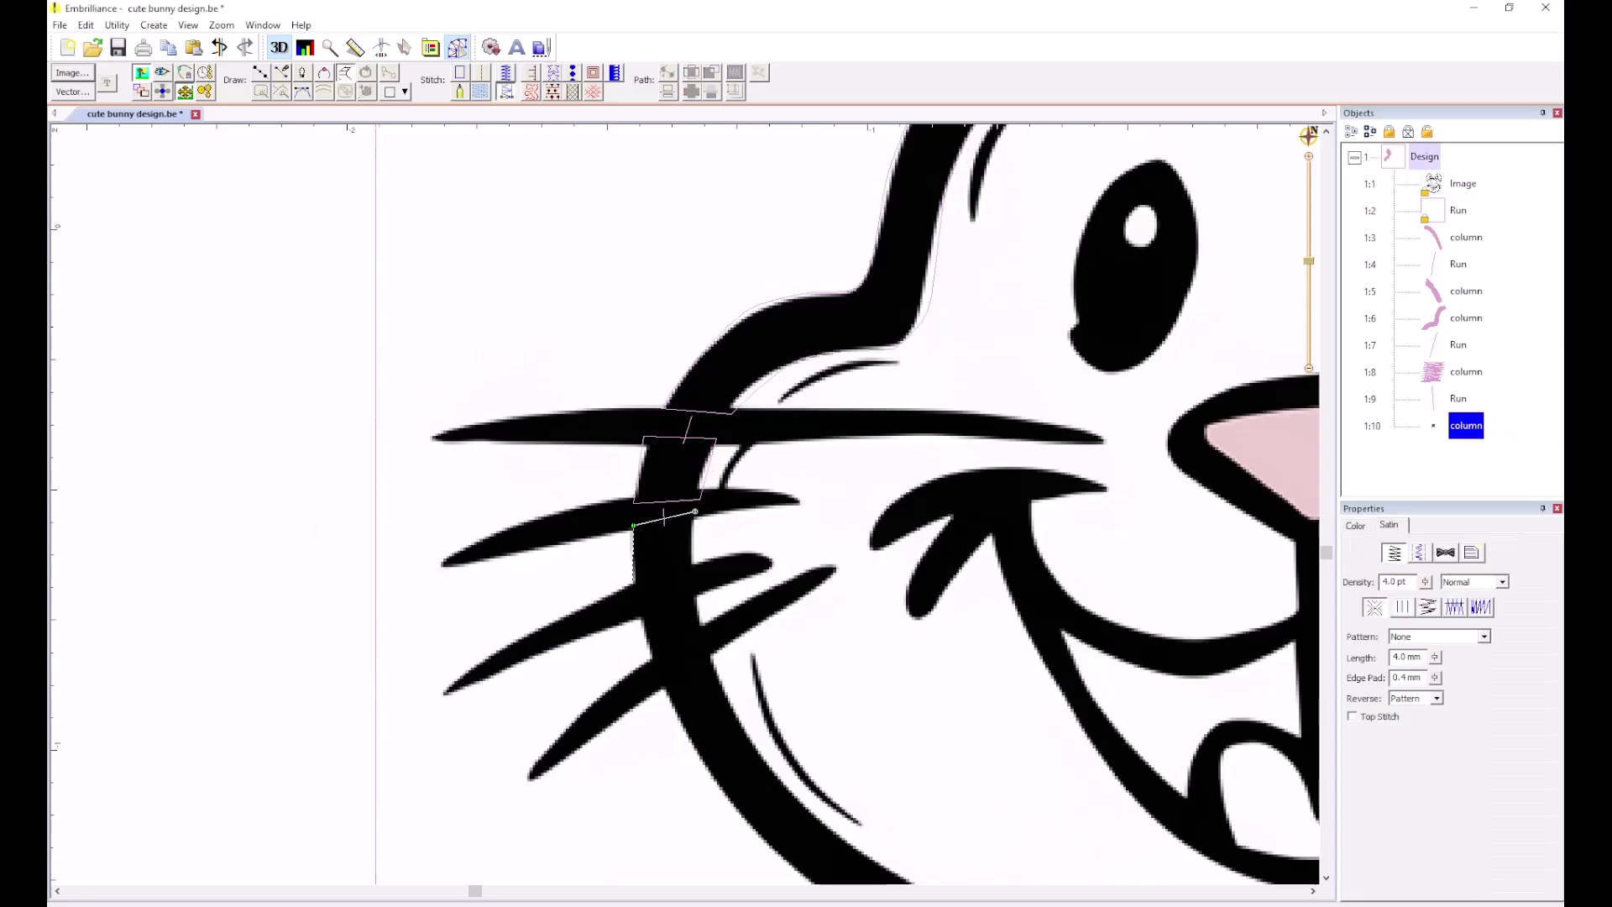
pyautogui.click(634, 583)
pyautogui.click(697, 574)
pyautogui.press('Return')
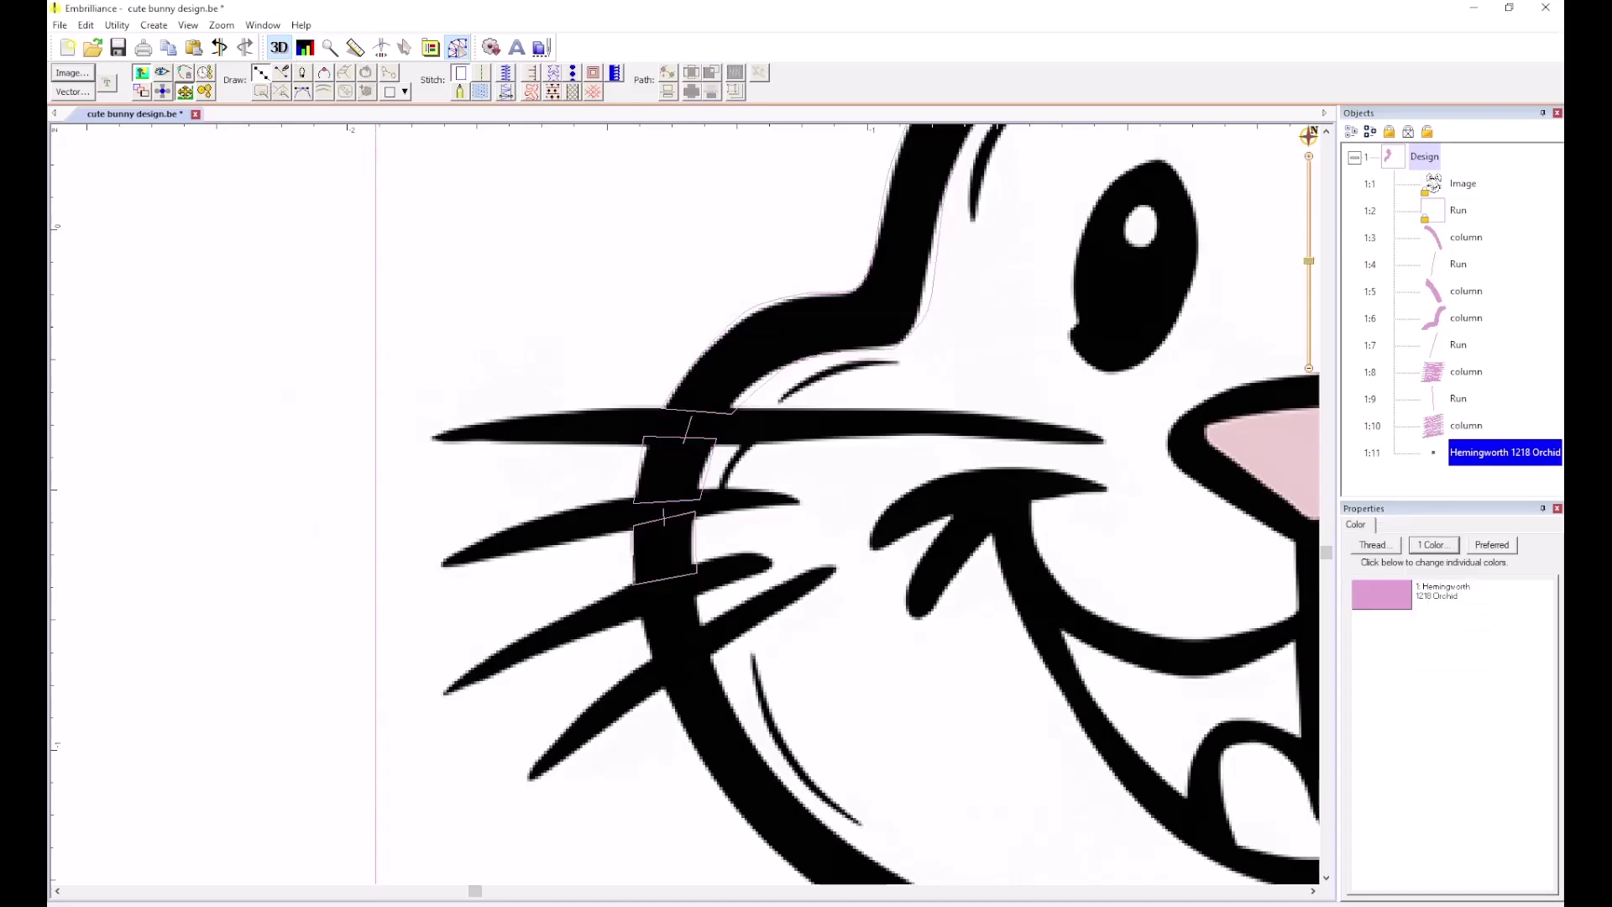
# Draw a short connecting line across the third left whisker within the cheek outline and make it a run stitch.
pyautogui.click(669, 581)
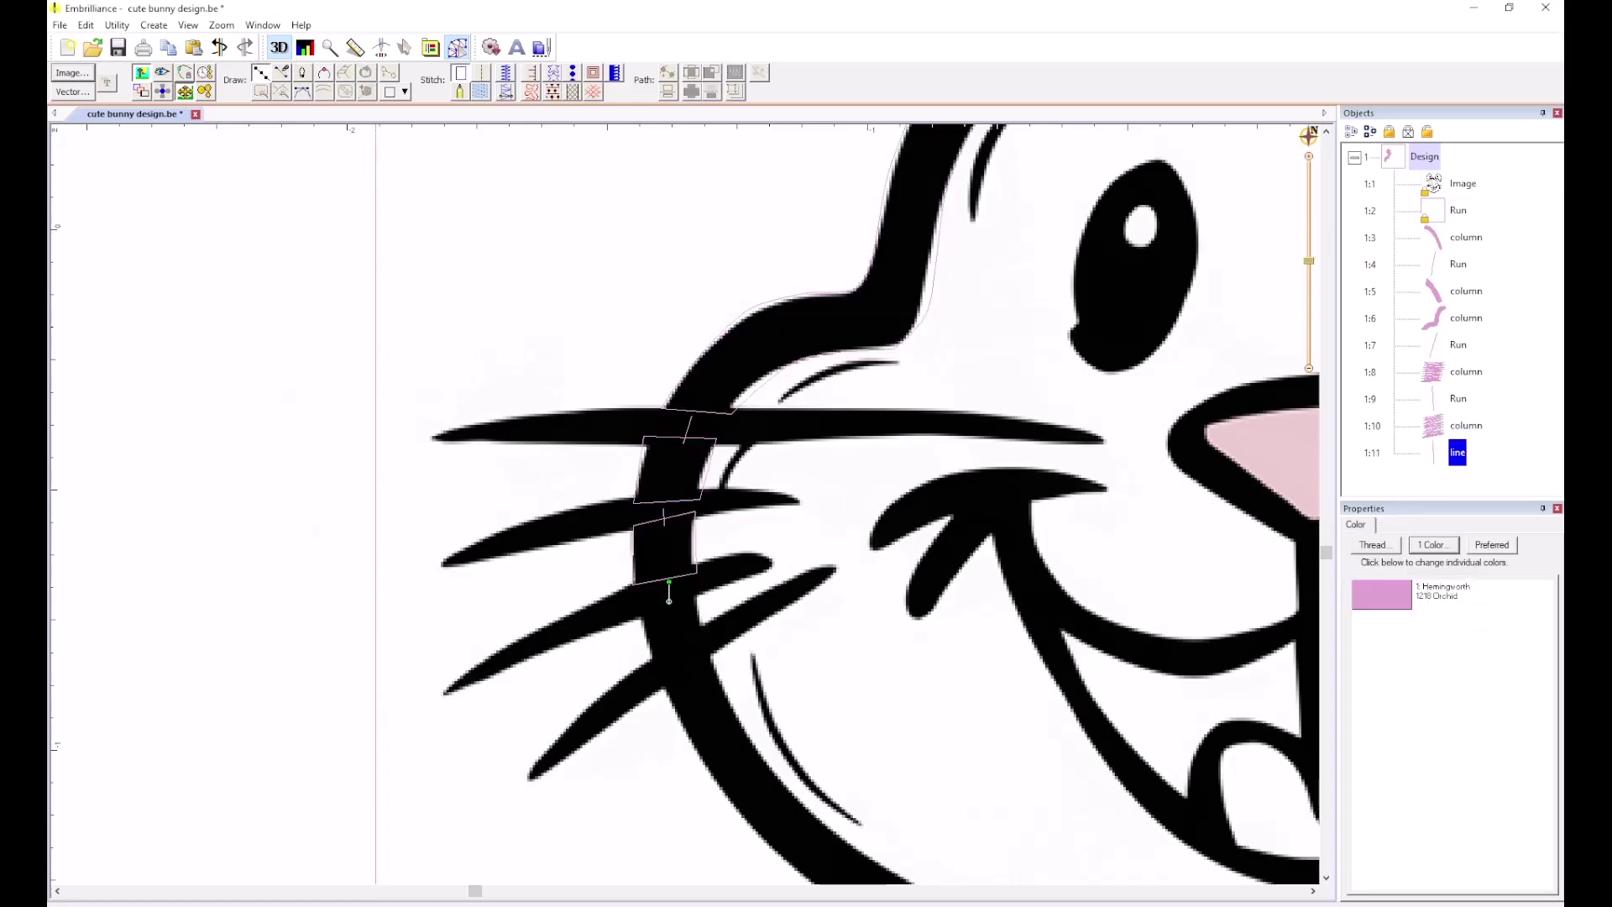
pyautogui.click(669, 601)
pyautogui.press('Return')
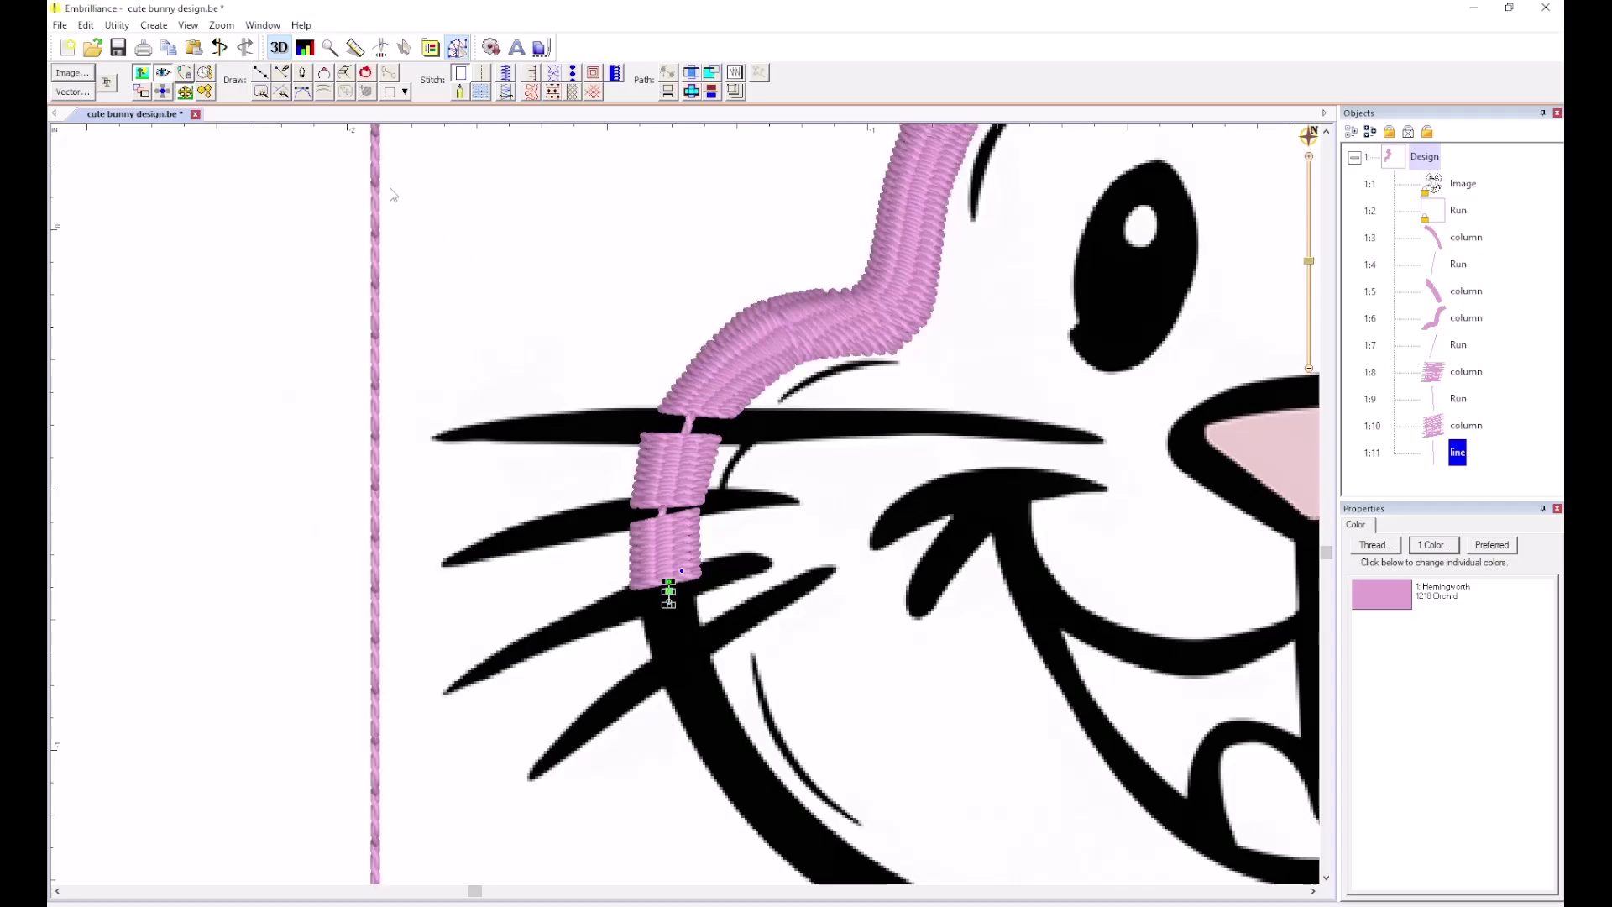
pyautogui.click(484, 78)
# Digitize a satin column over the cheek outline between the third and fourth left whiskers.
pyautogui.click(344, 72)
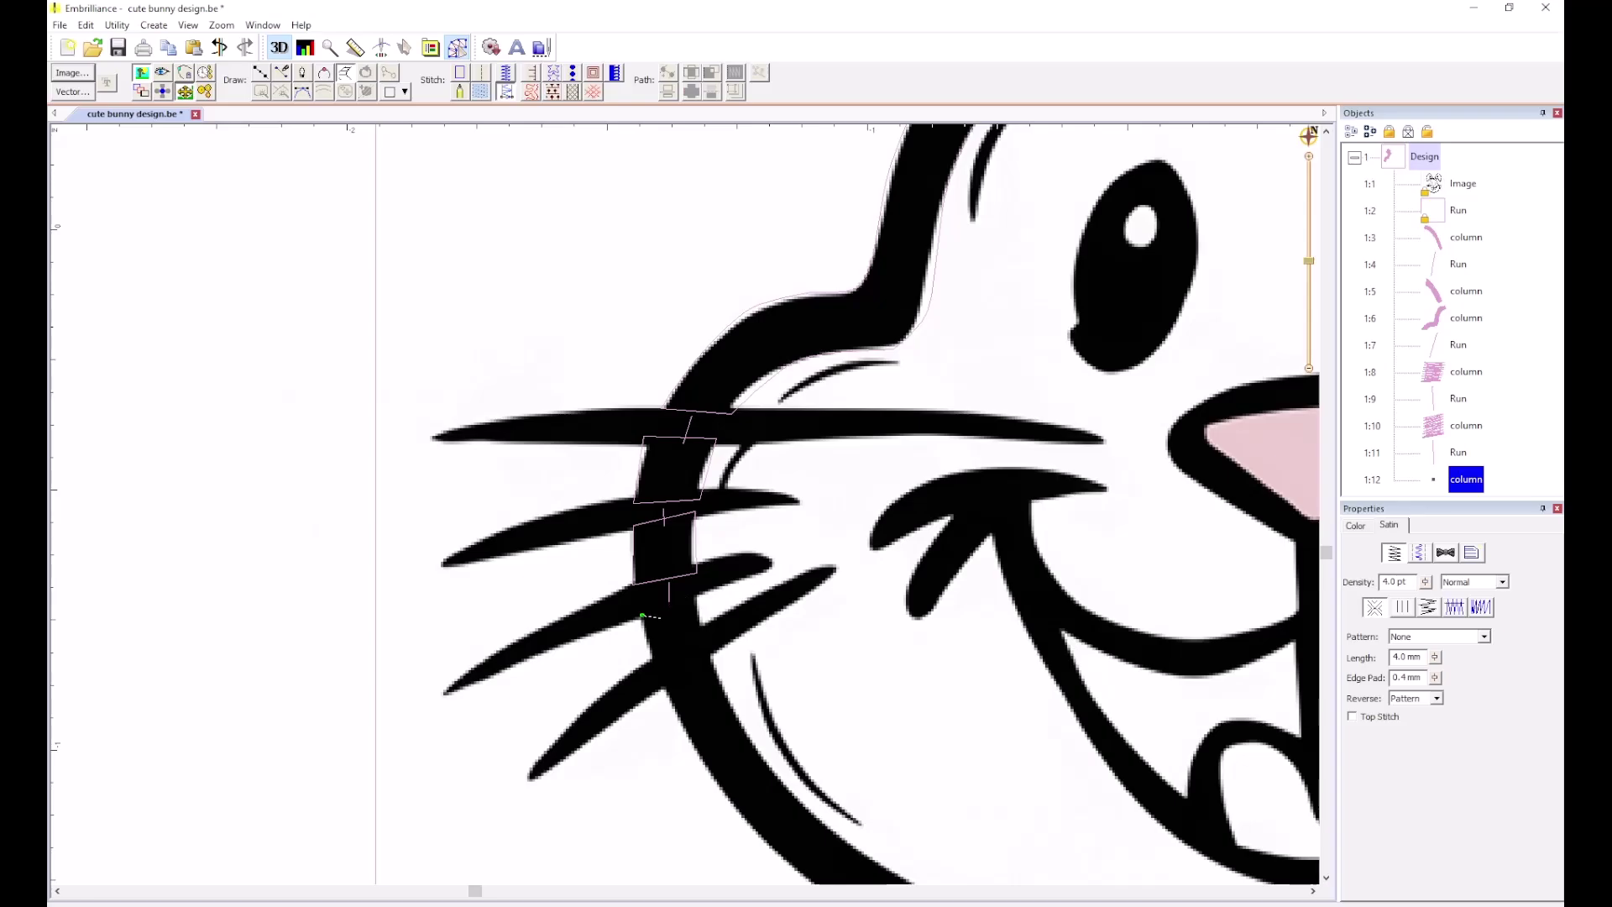
pyautogui.click(635, 607)
pyautogui.click(696, 590)
pyautogui.click(652, 663)
pyautogui.click(706, 637)
pyautogui.rightClick(705, 621)
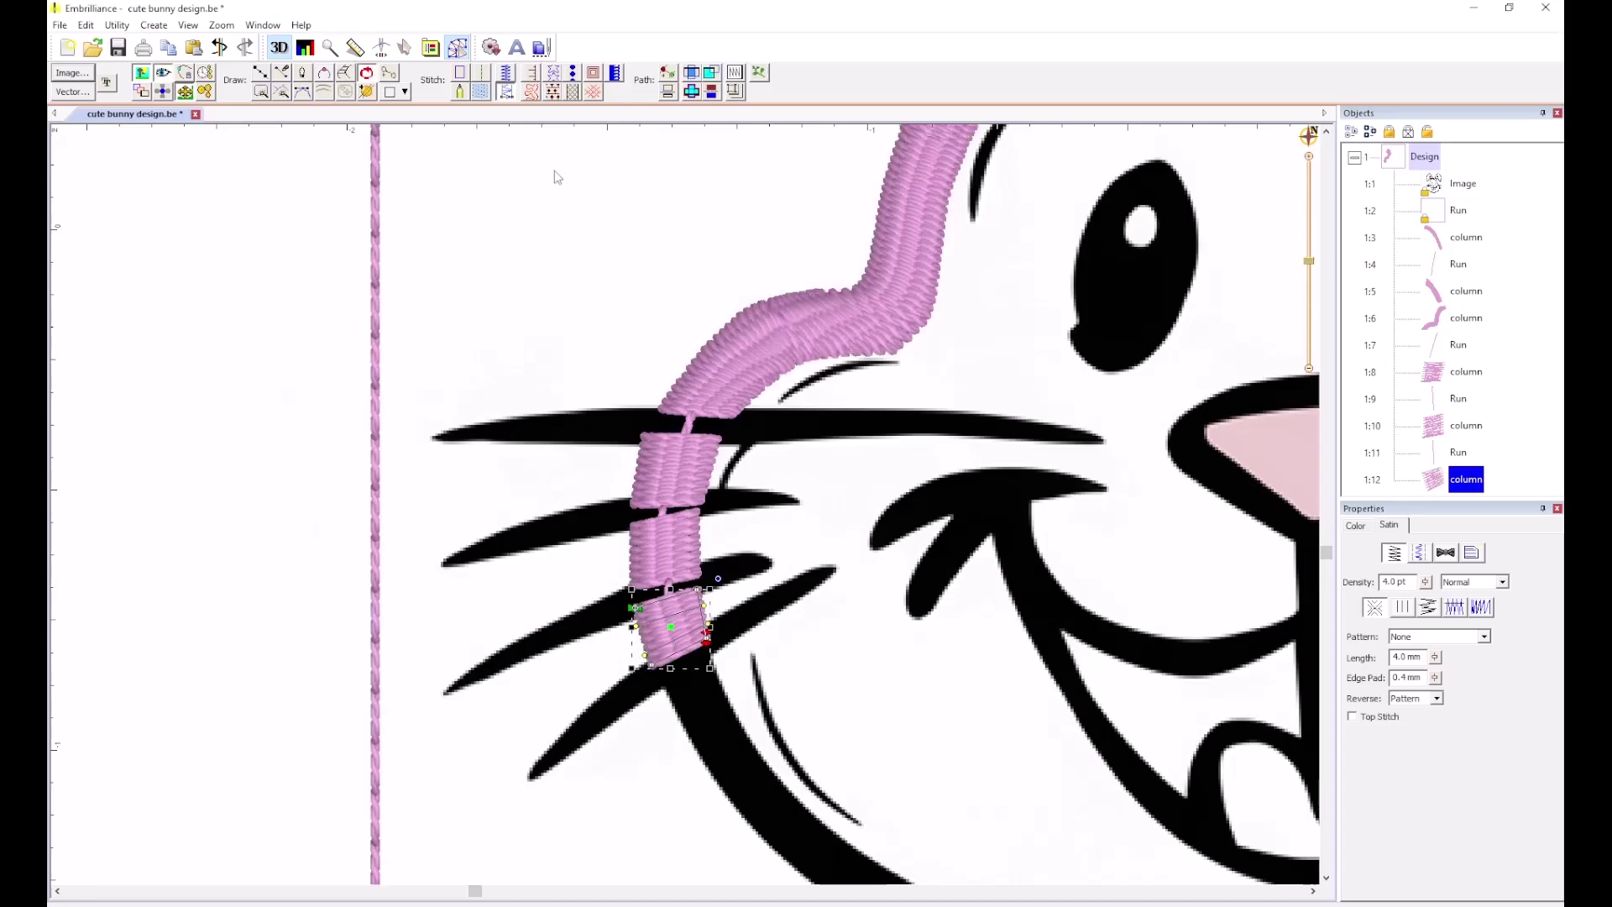
# Add a short run stitch line across the fourth left whisker, starting at the end of the latest cheek column.
pyautogui.click(261, 74)
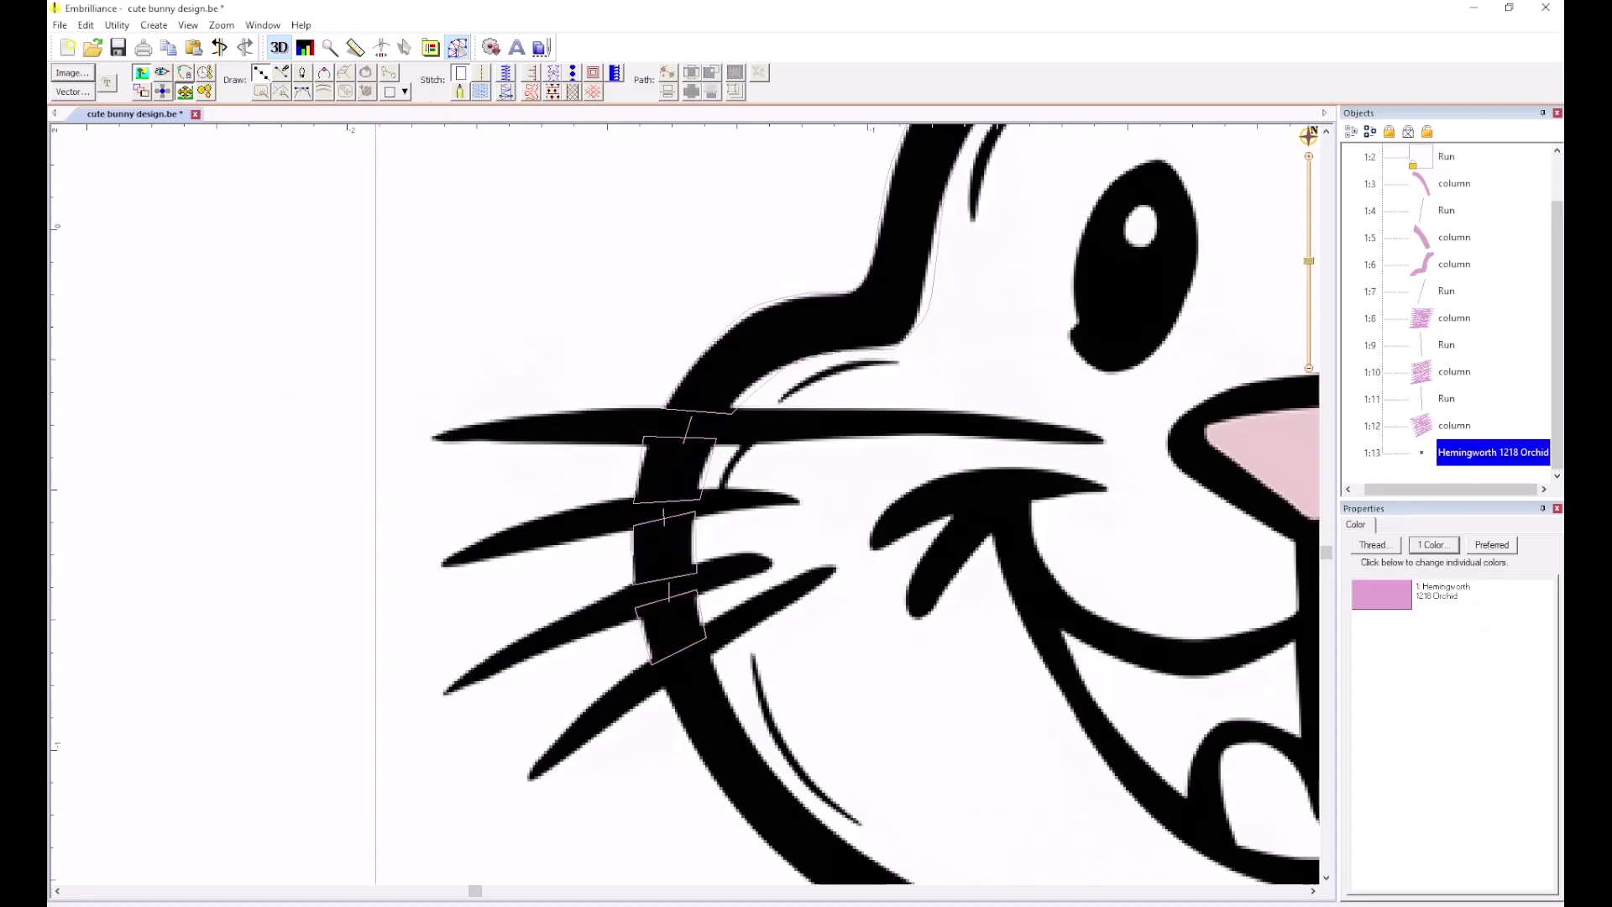
pyautogui.click(678, 658)
pyautogui.press('Return')
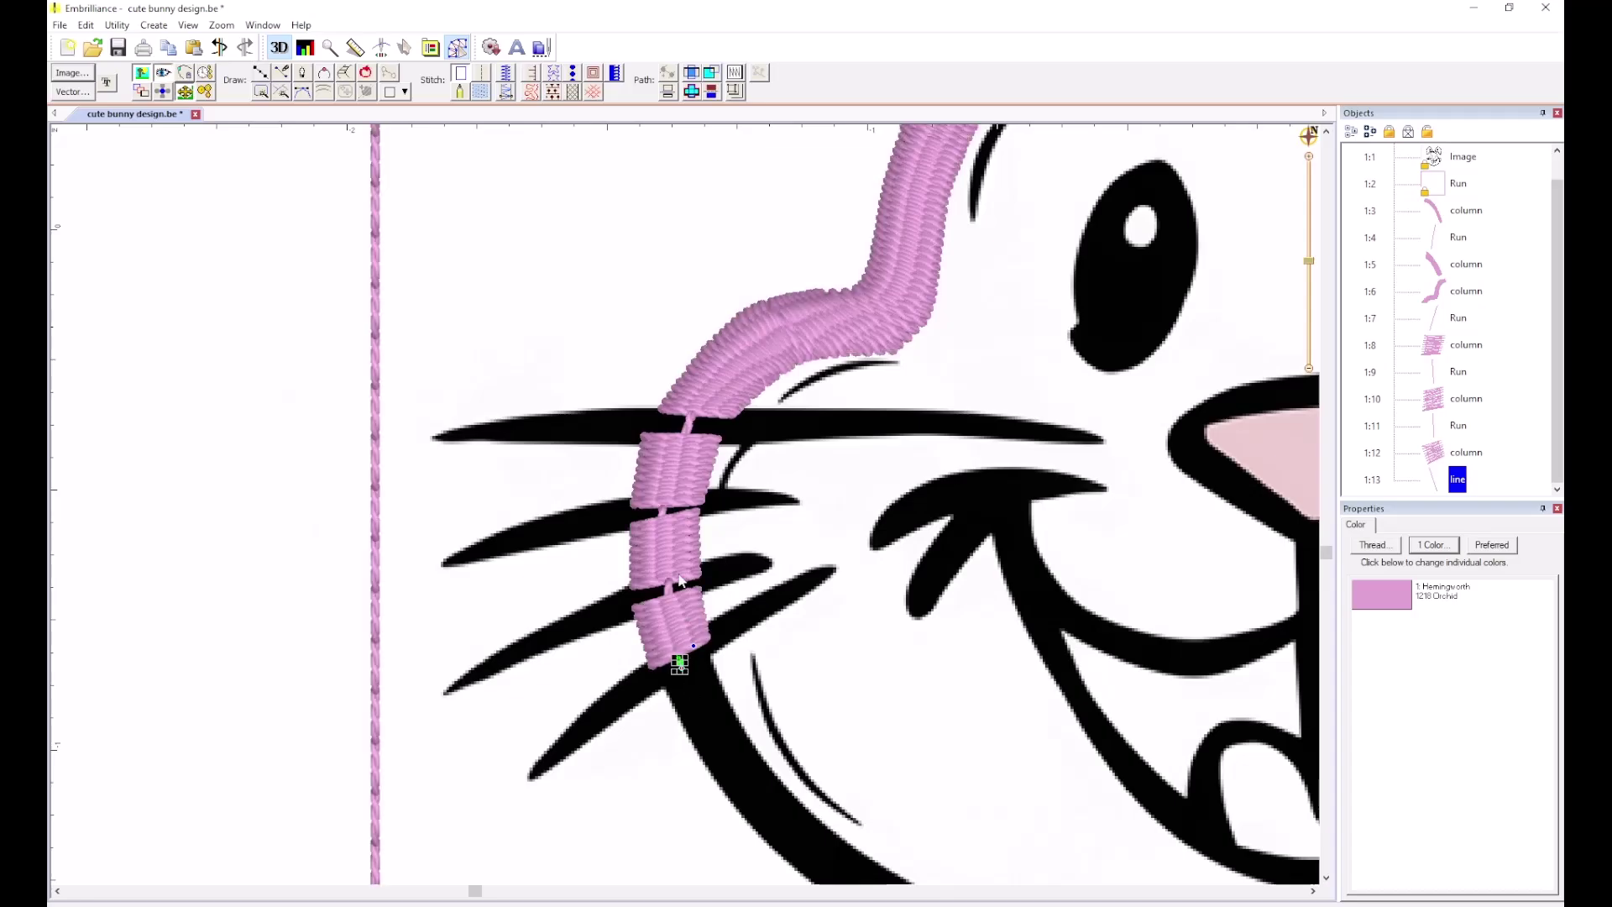
pyautogui.click(481, 89)
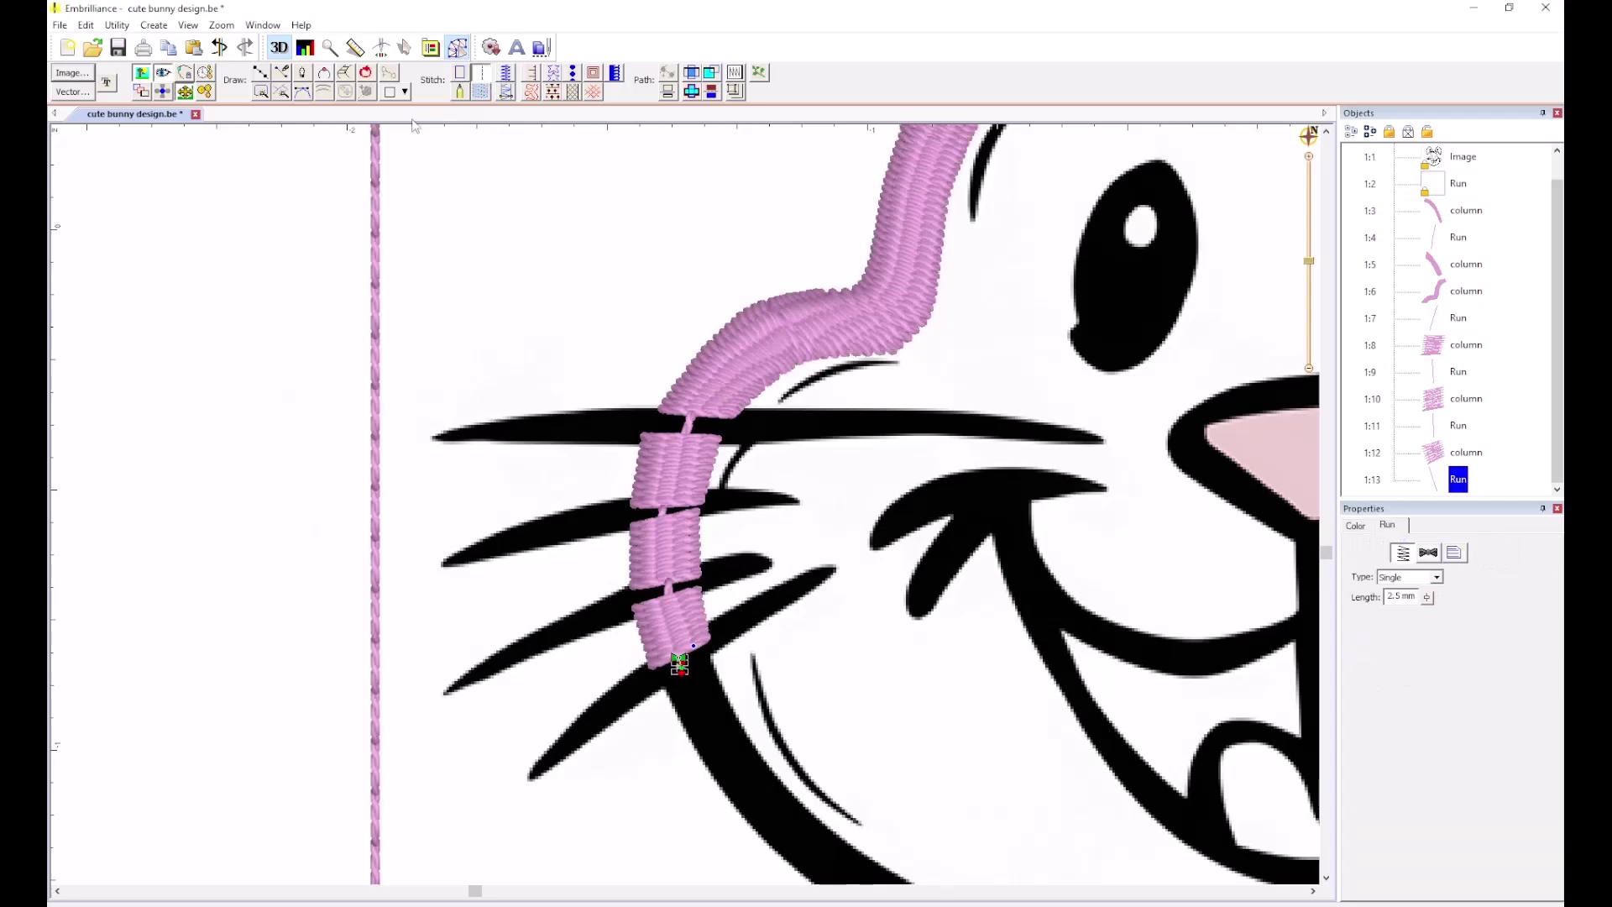
# Start a satin column below the fourth left whisker and place its point pairs along the left jaw outline to the chin.
pyautogui.click(341, 74)
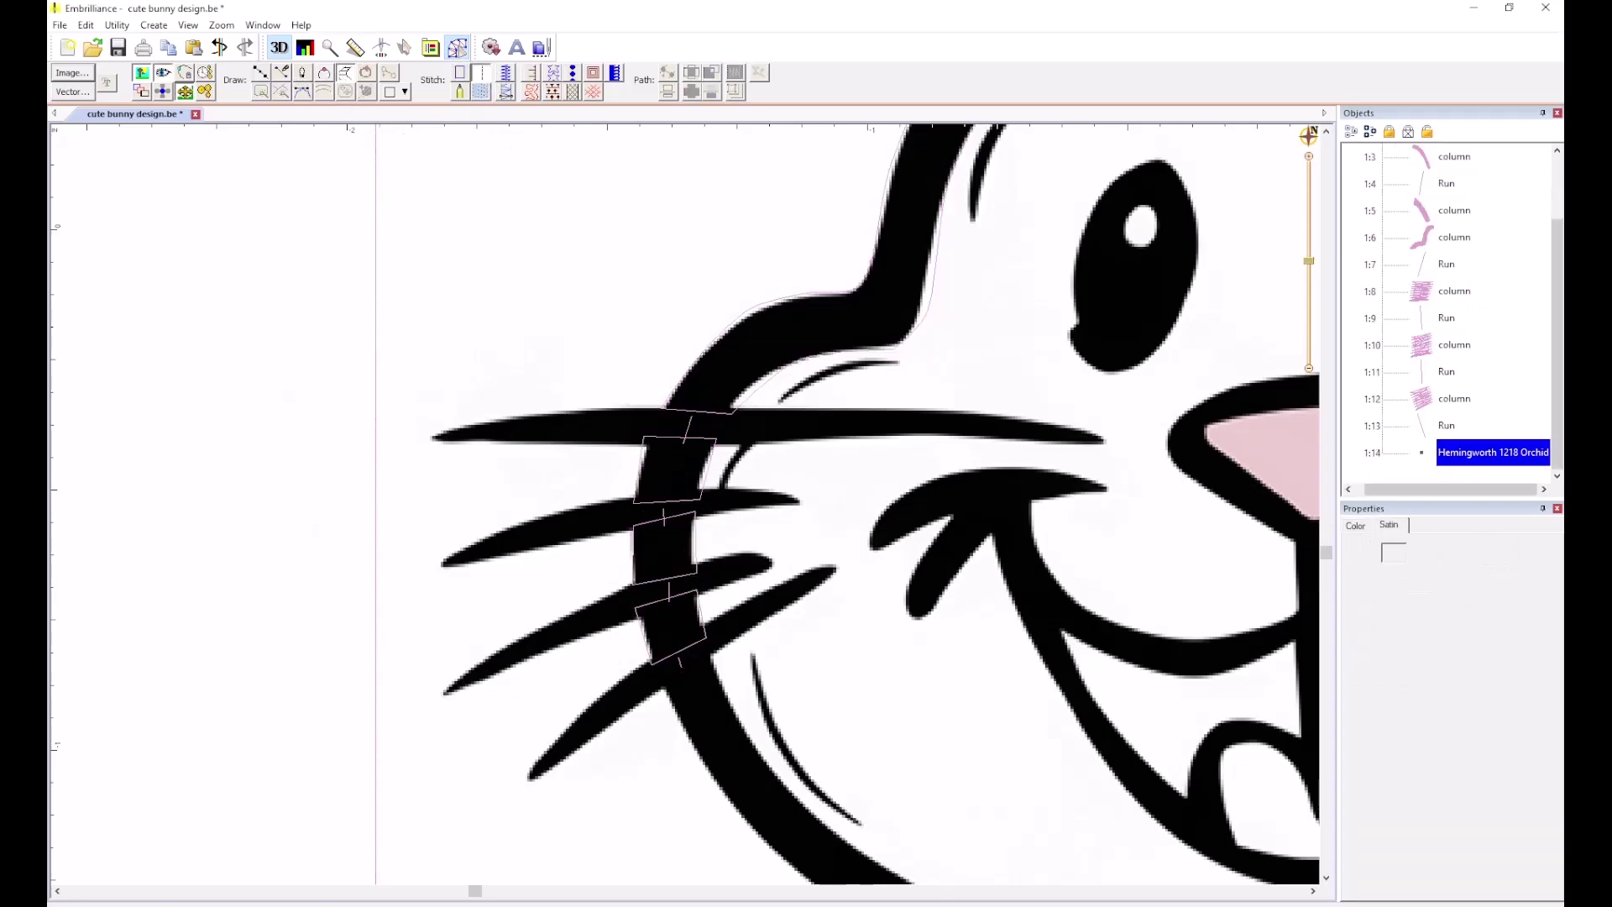
pyautogui.click(657, 684)
pyautogui.click(711, 653)
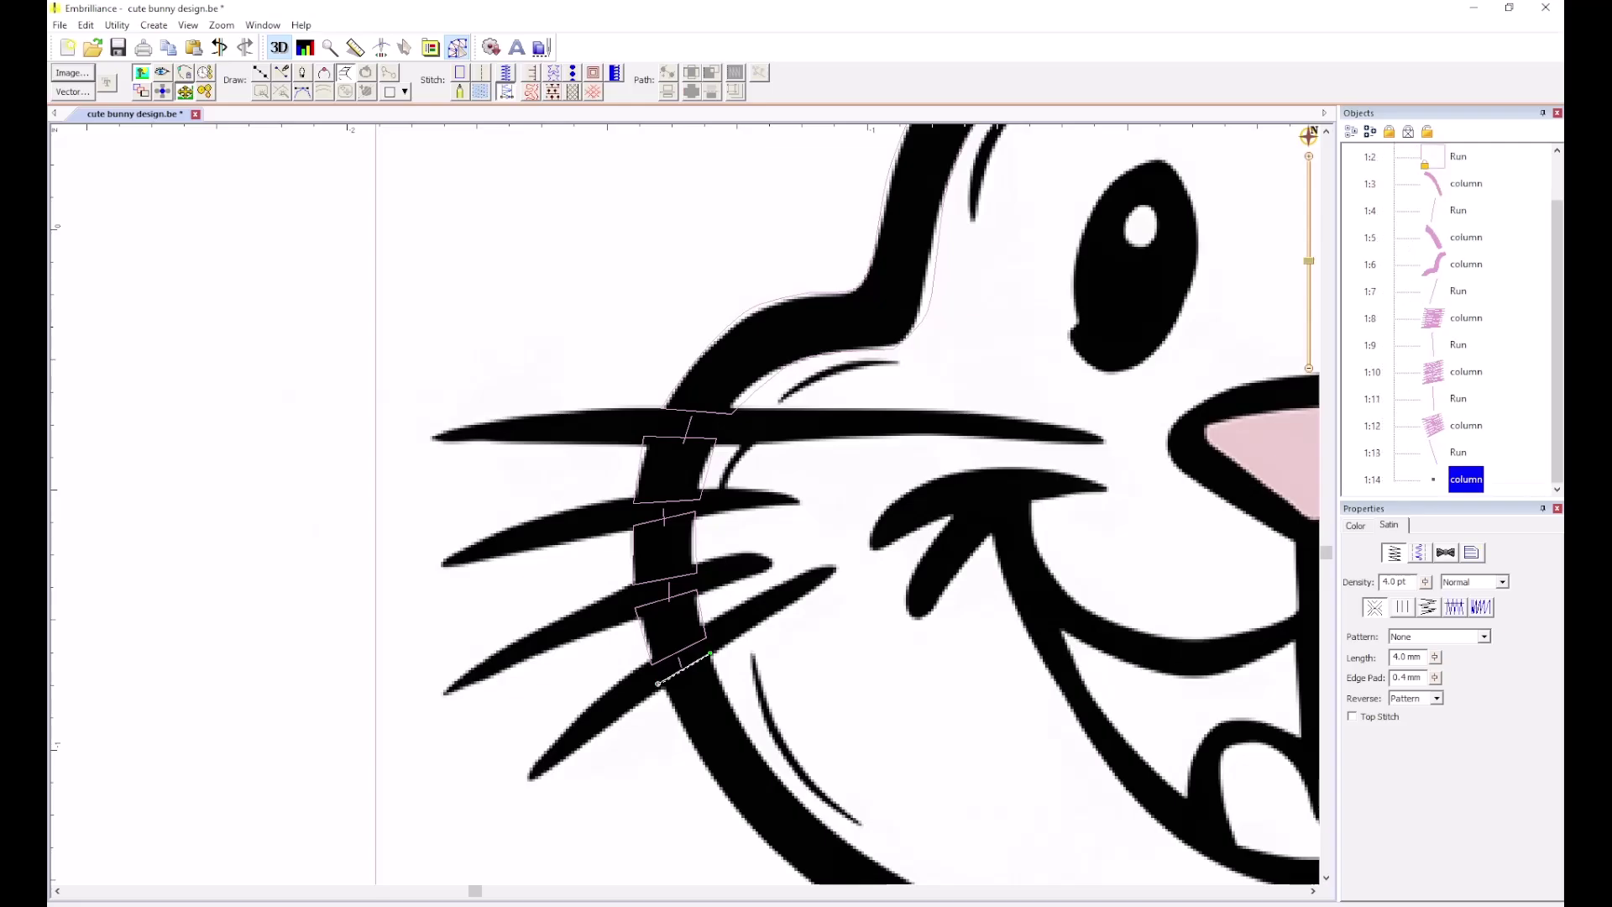
pyautogui.click(751, 737)
pyautogui.click(703, 771)
pyautogui.scroll(-1, 880, 880)
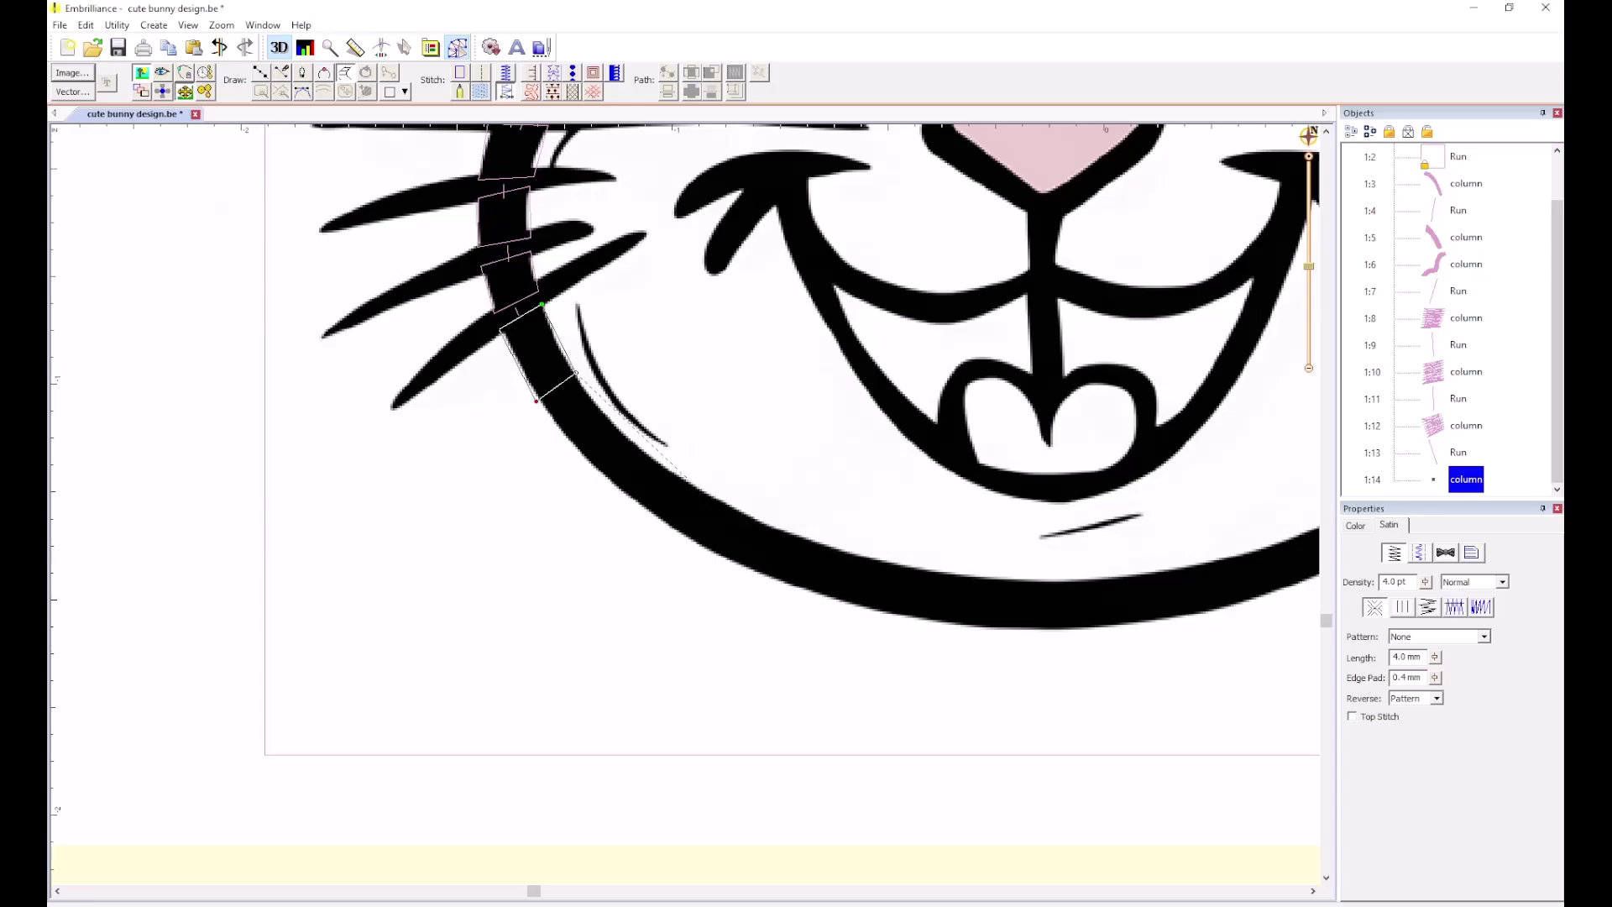
pyautogui.click(689, 480)
pyautogui.click(667, 531)
pyautogui.click(924, 567)
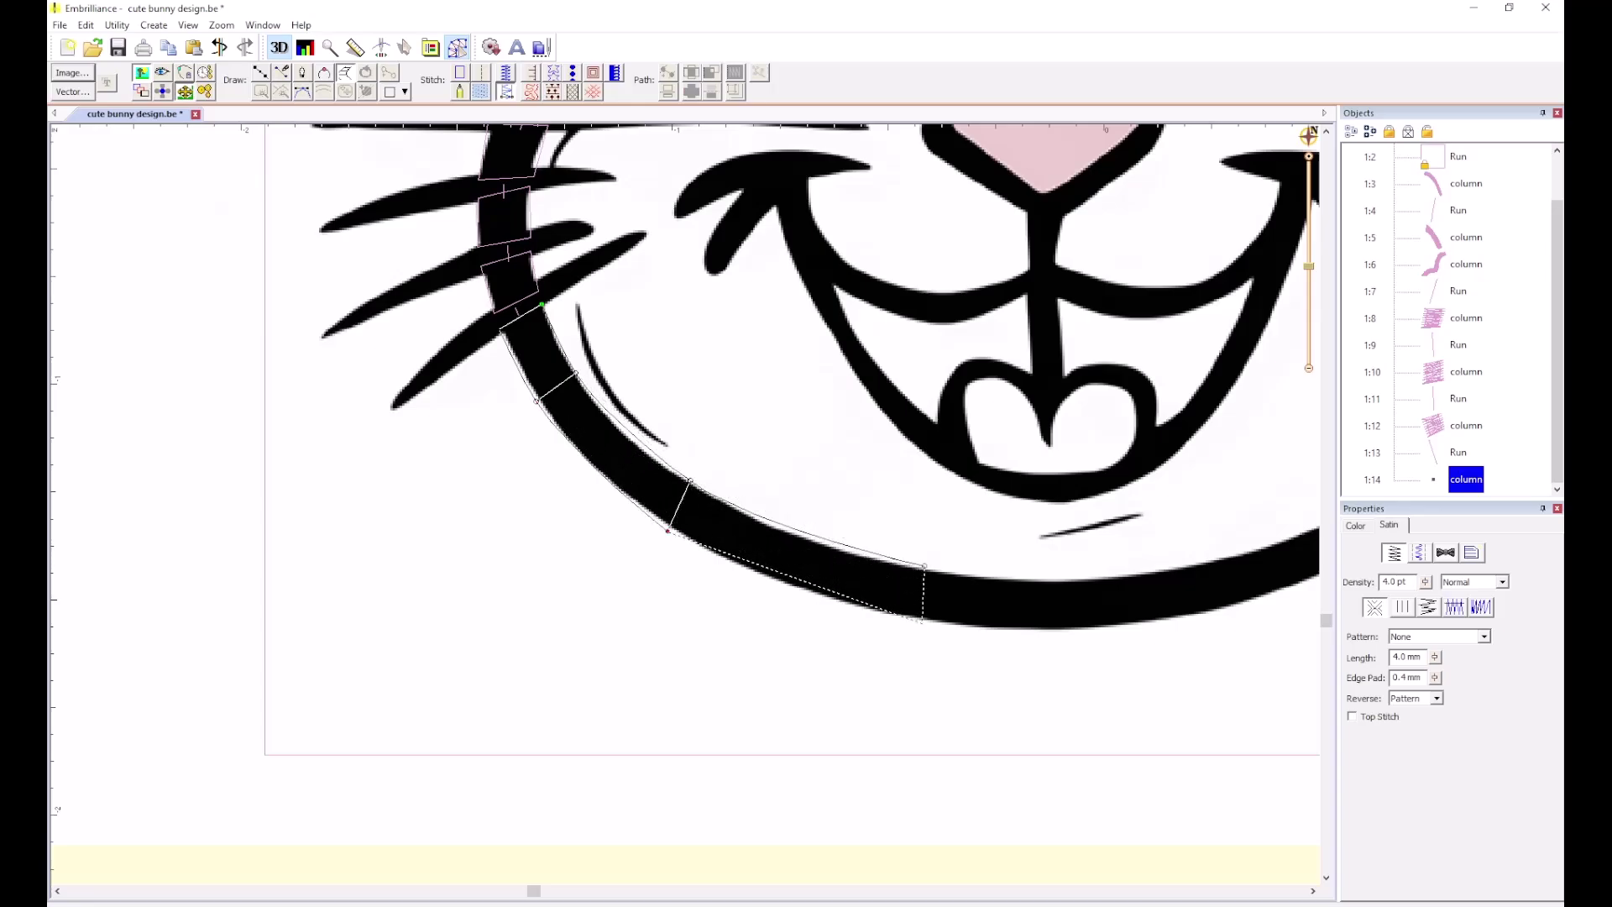
pyautogui.click(922, 622)
pyautogui.click(1234, 554)
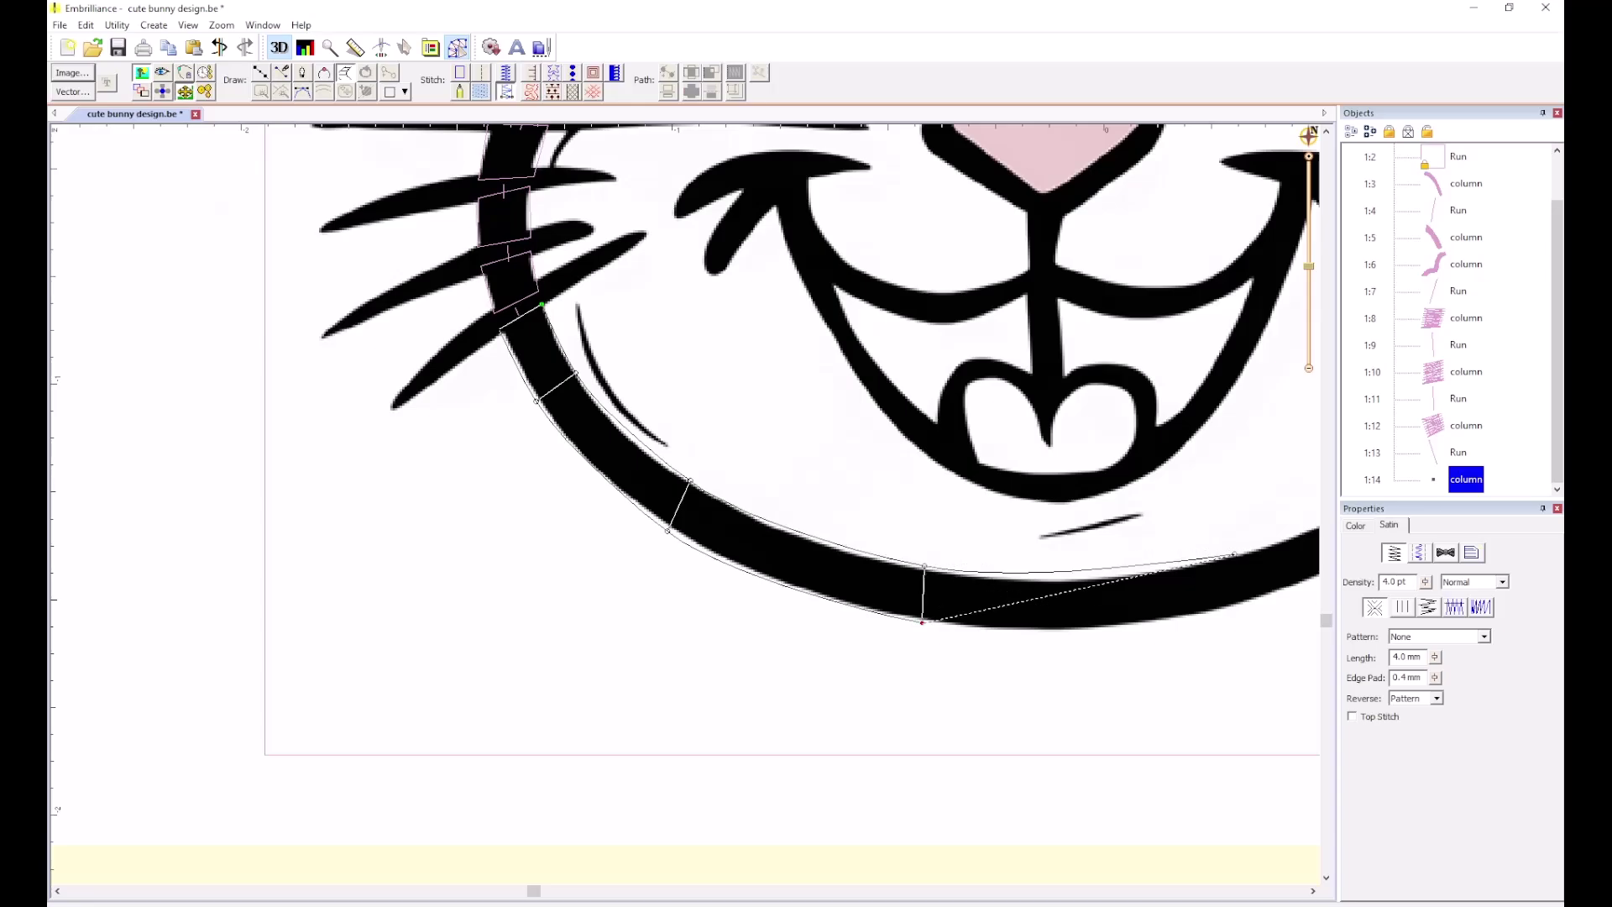
pyautogui.click(1251, 602)
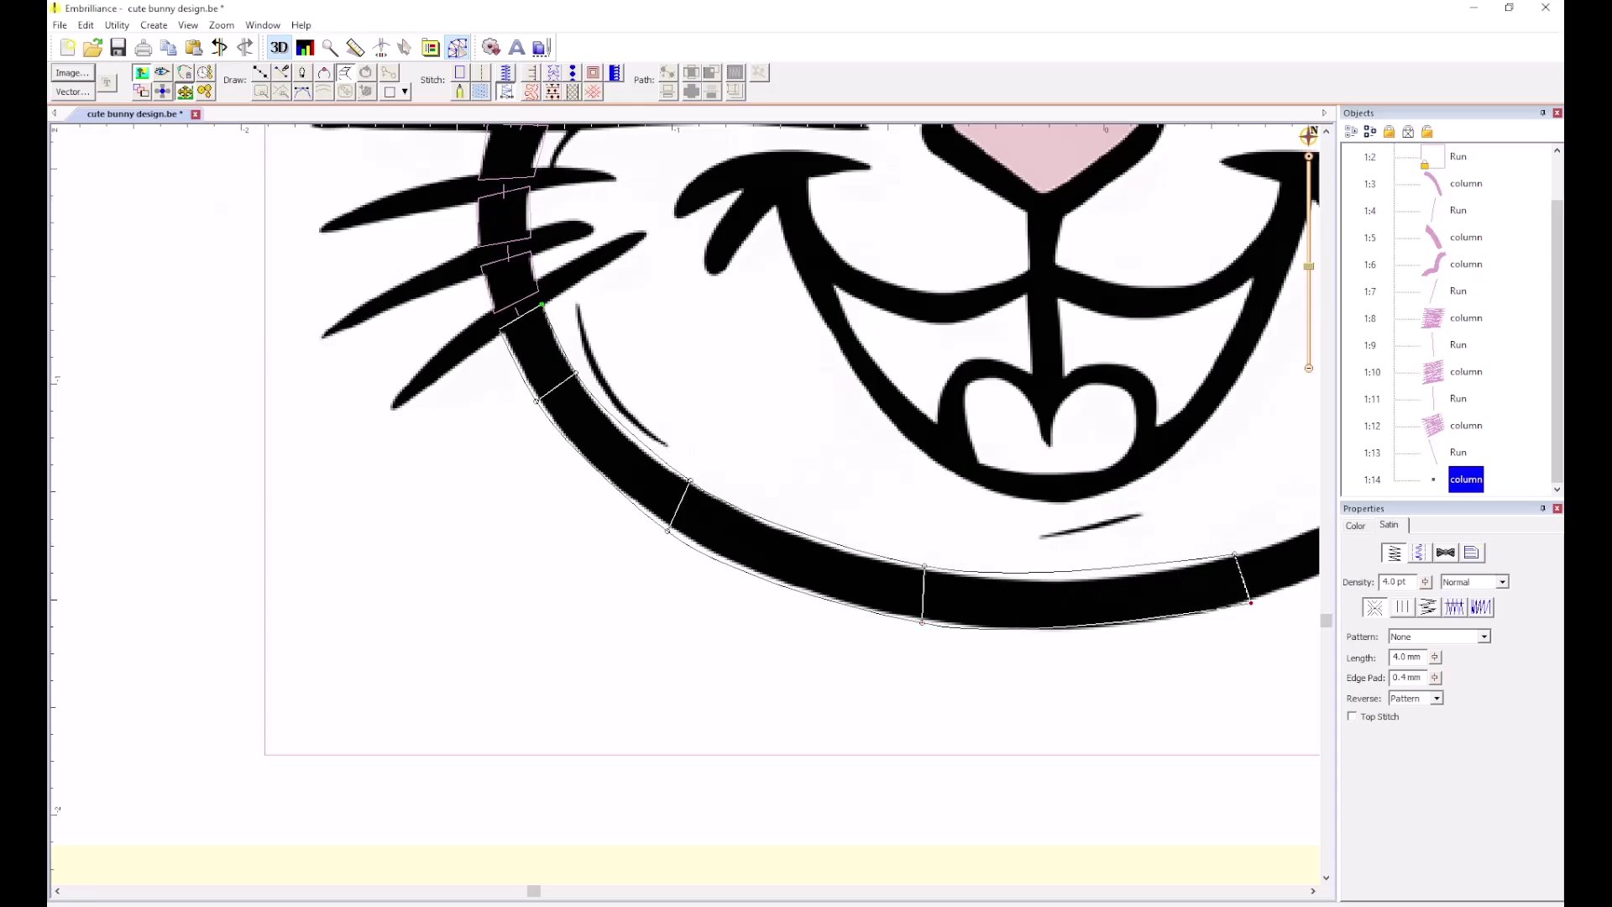
pyautogui.press('BackSpace')
pyautogui.press('BackSpace')
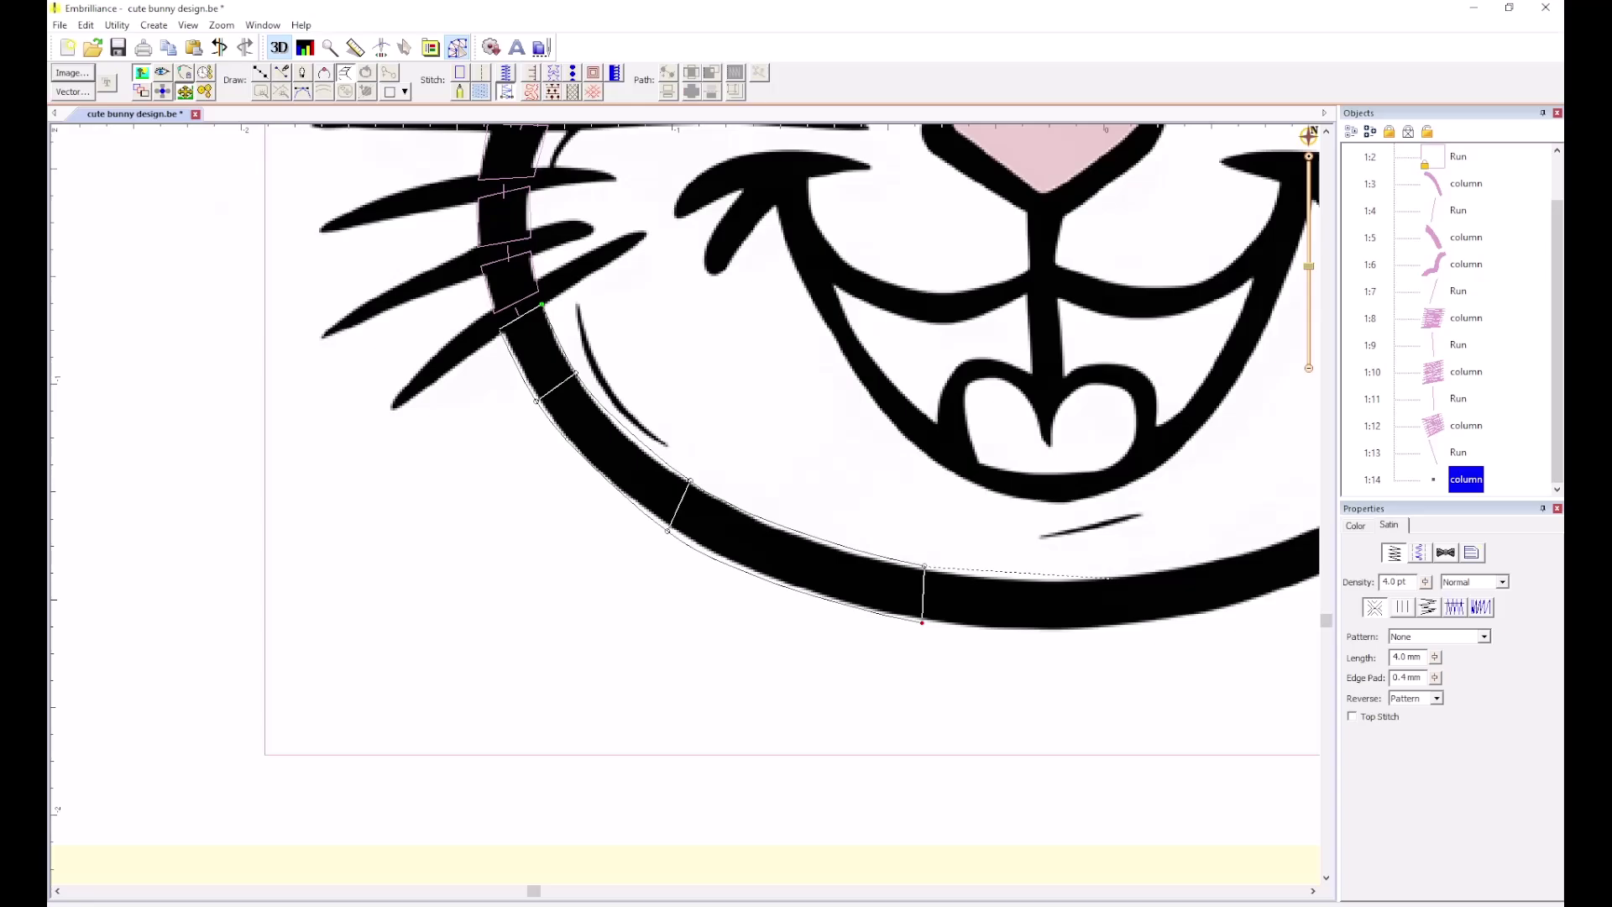
# Continue the satin column with shorter-spaced point pairs under the chin and onto the start of the right jaw outline.
pyautogui.click(1105, 576)
pyautogui.click(1111, 627)
pyautogui.scroll(-1, 1209, 588)
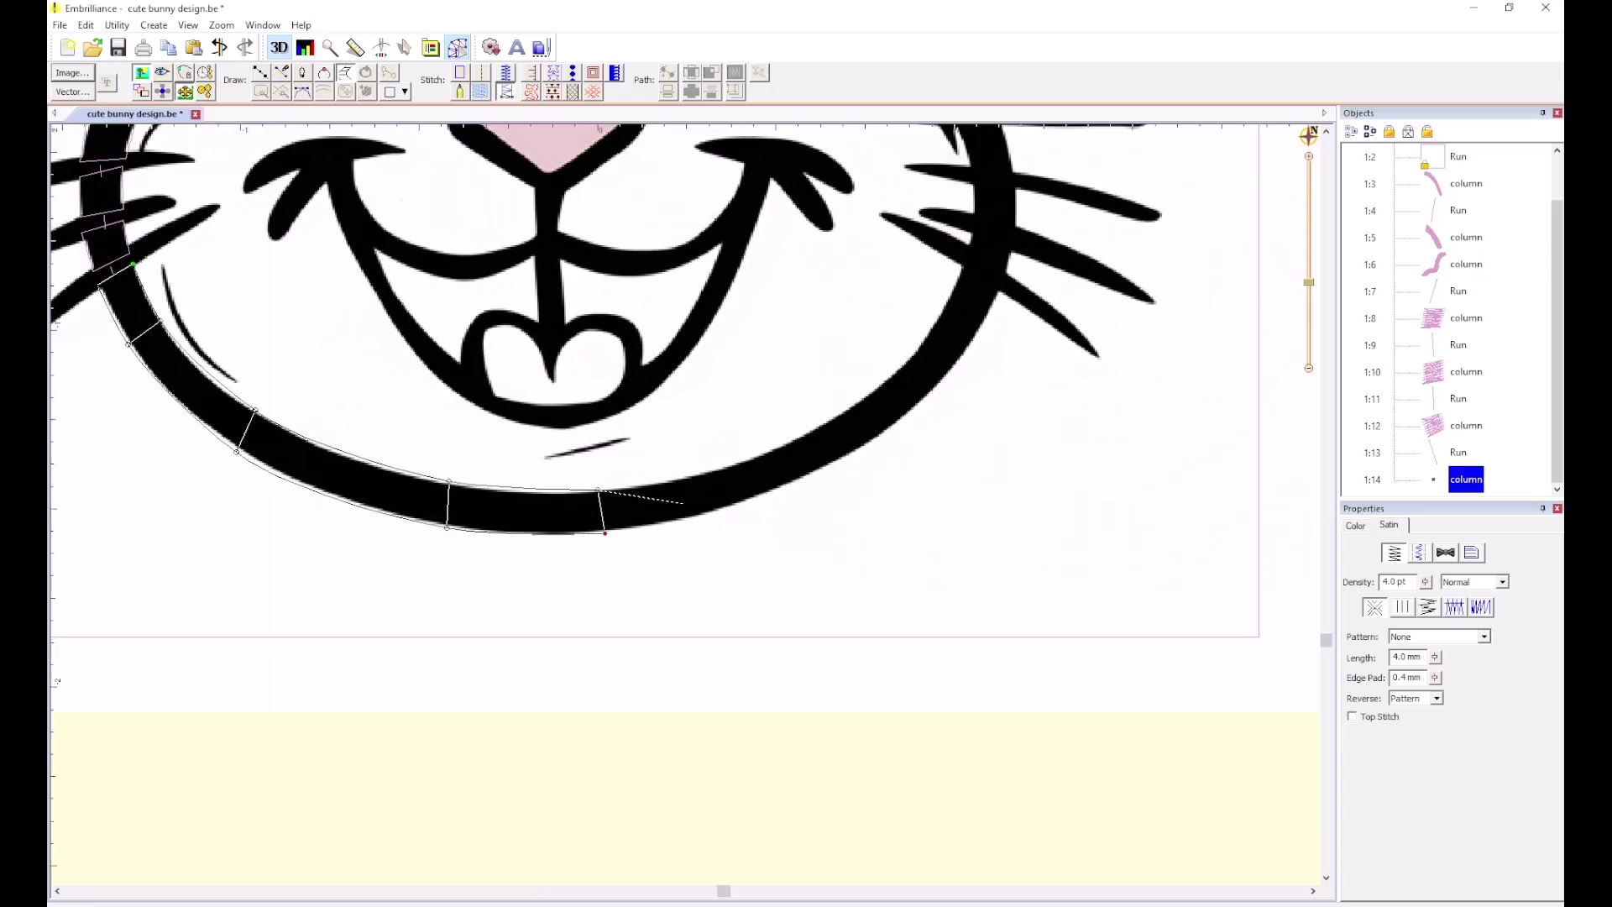
pyautogui.click(796, 437)
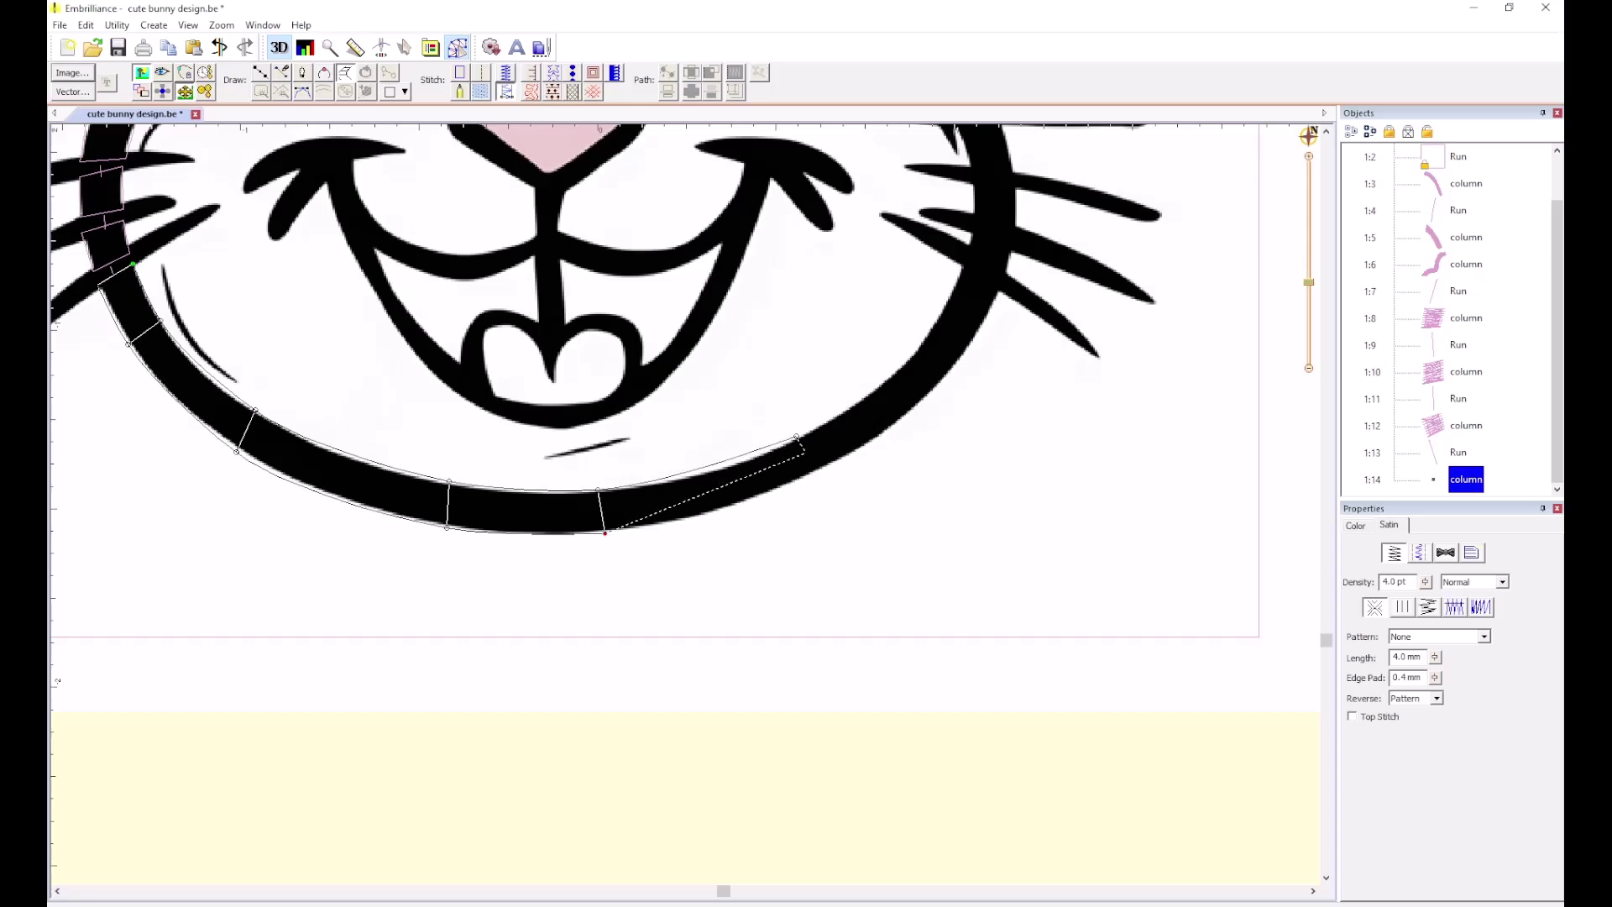
pyautogui.click(815, 475)
pyautogui.click(934, 321)
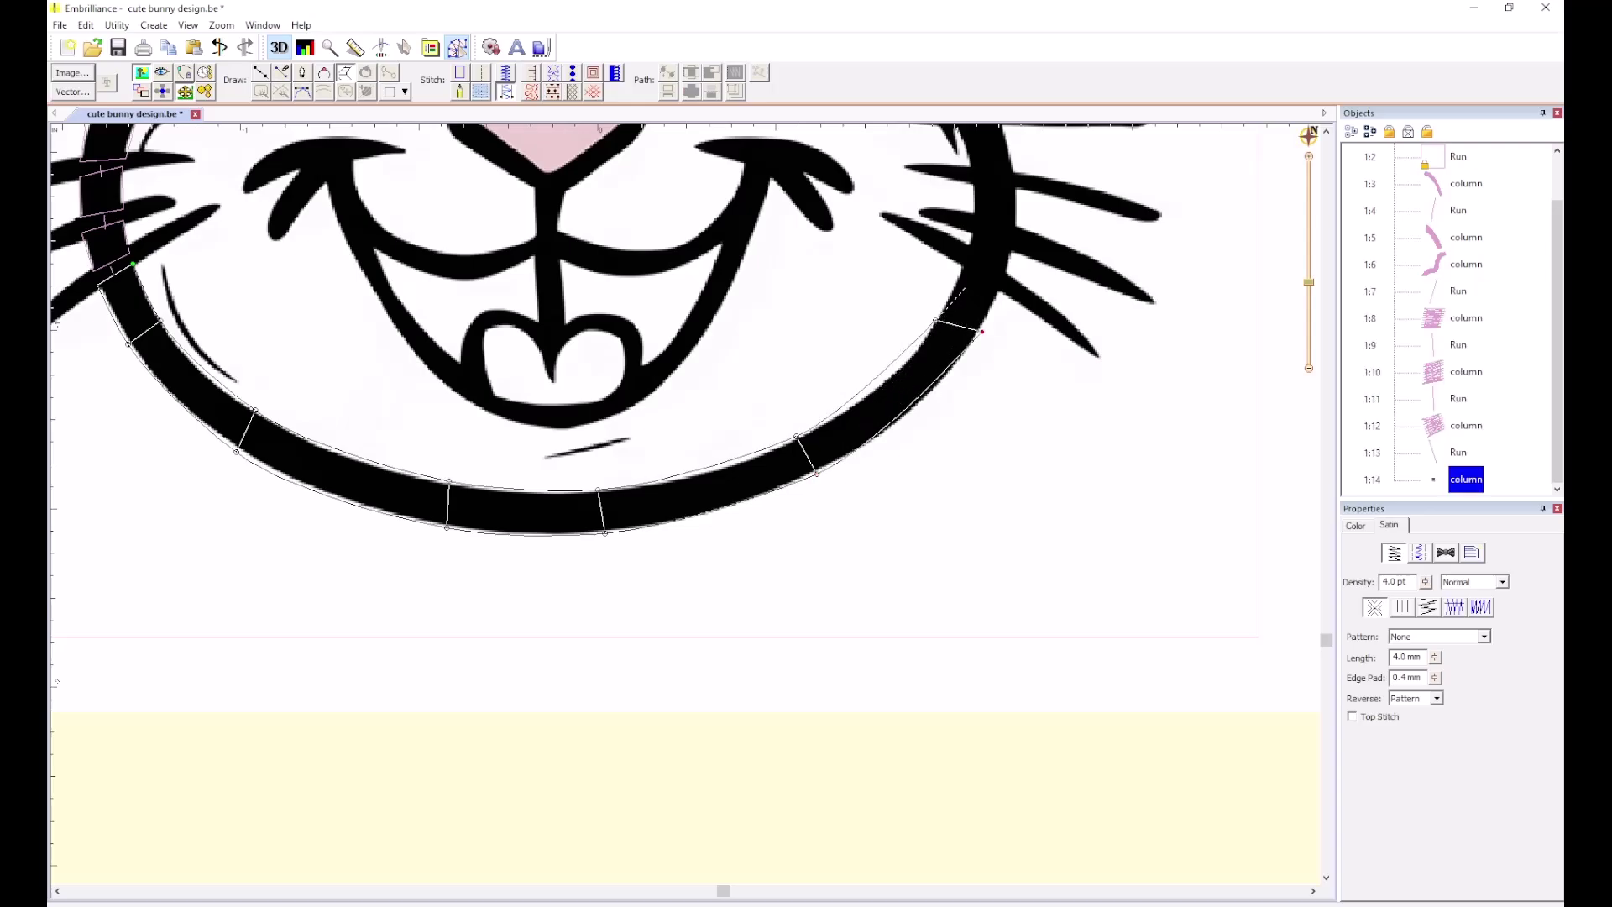
pyautogui.scroll(-2, 964, 288)
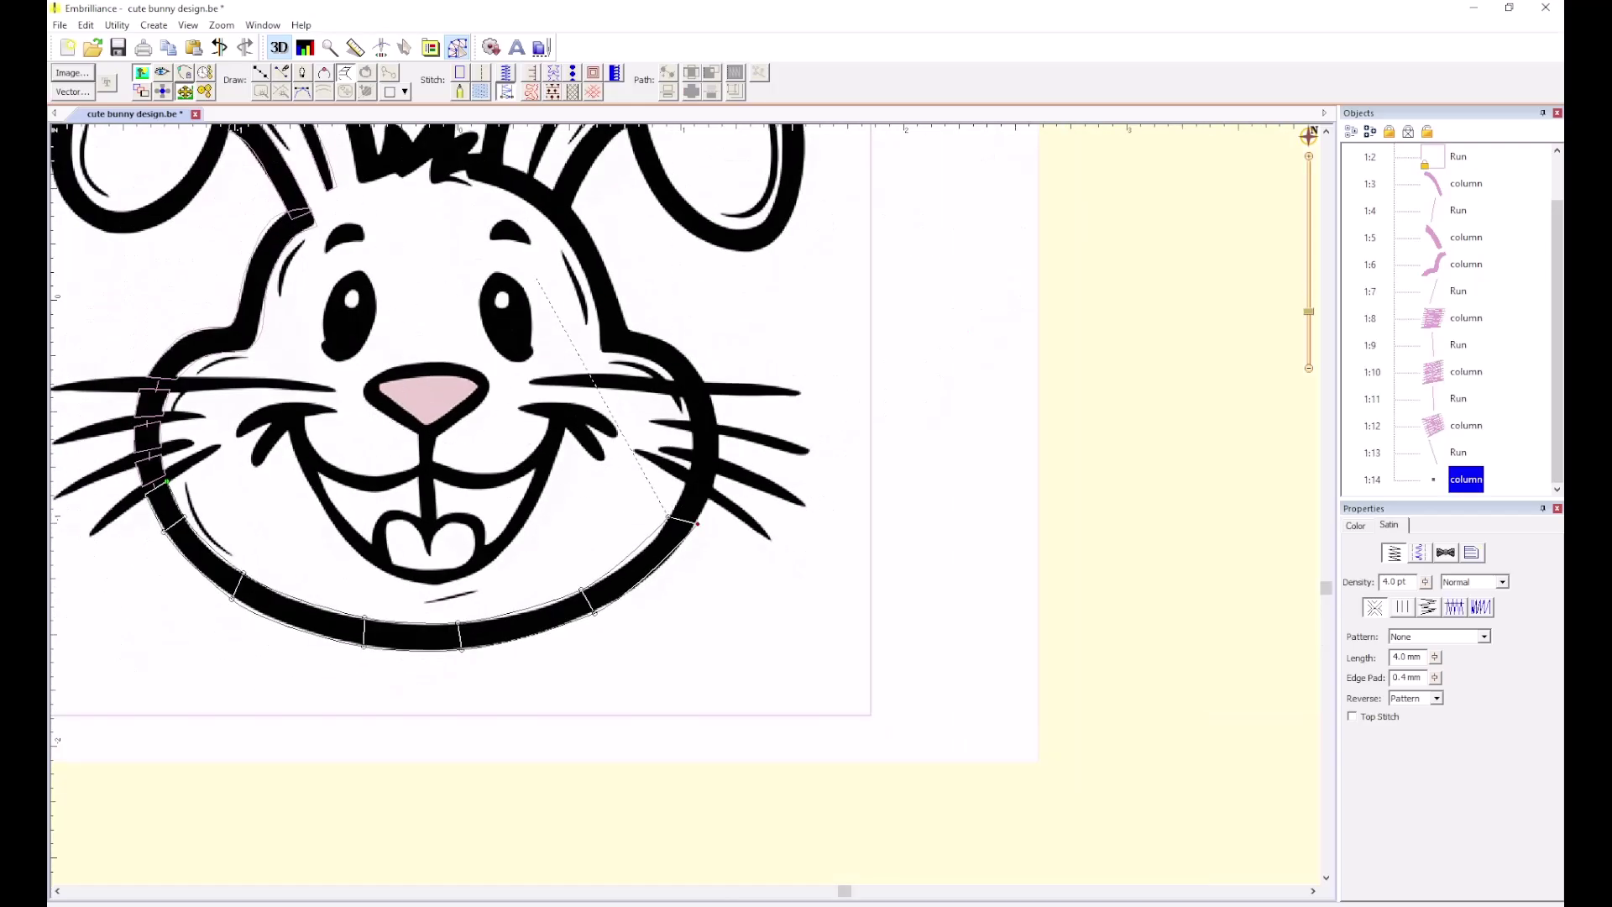
pyautogui.scroll(-1, 668, 517)
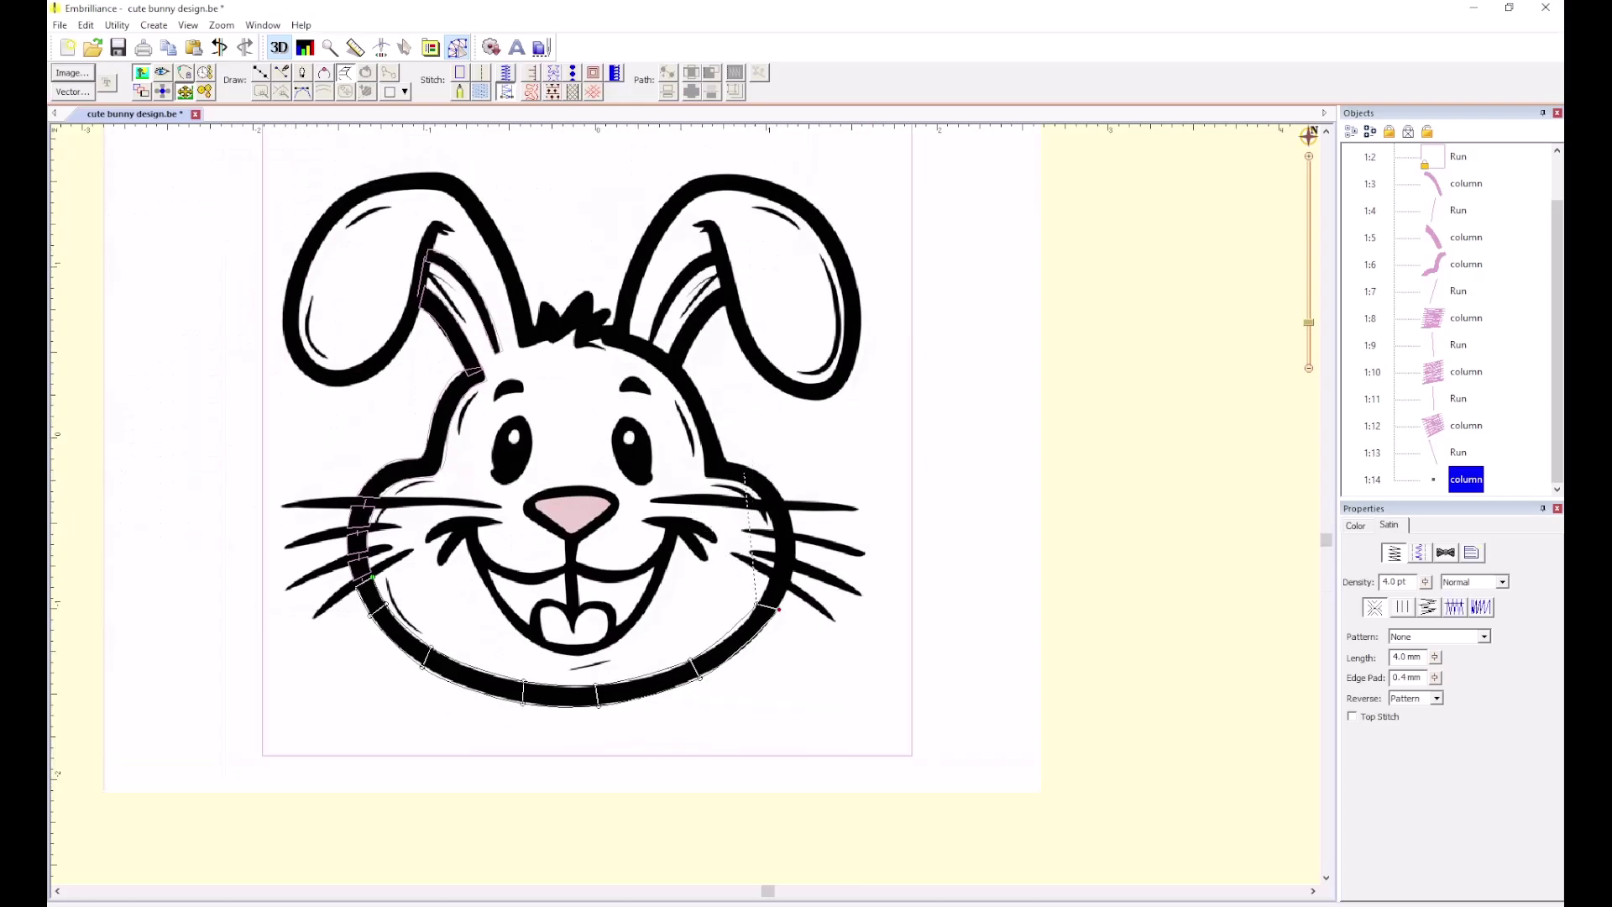
pyautogui.scroll(4, 780, 608)
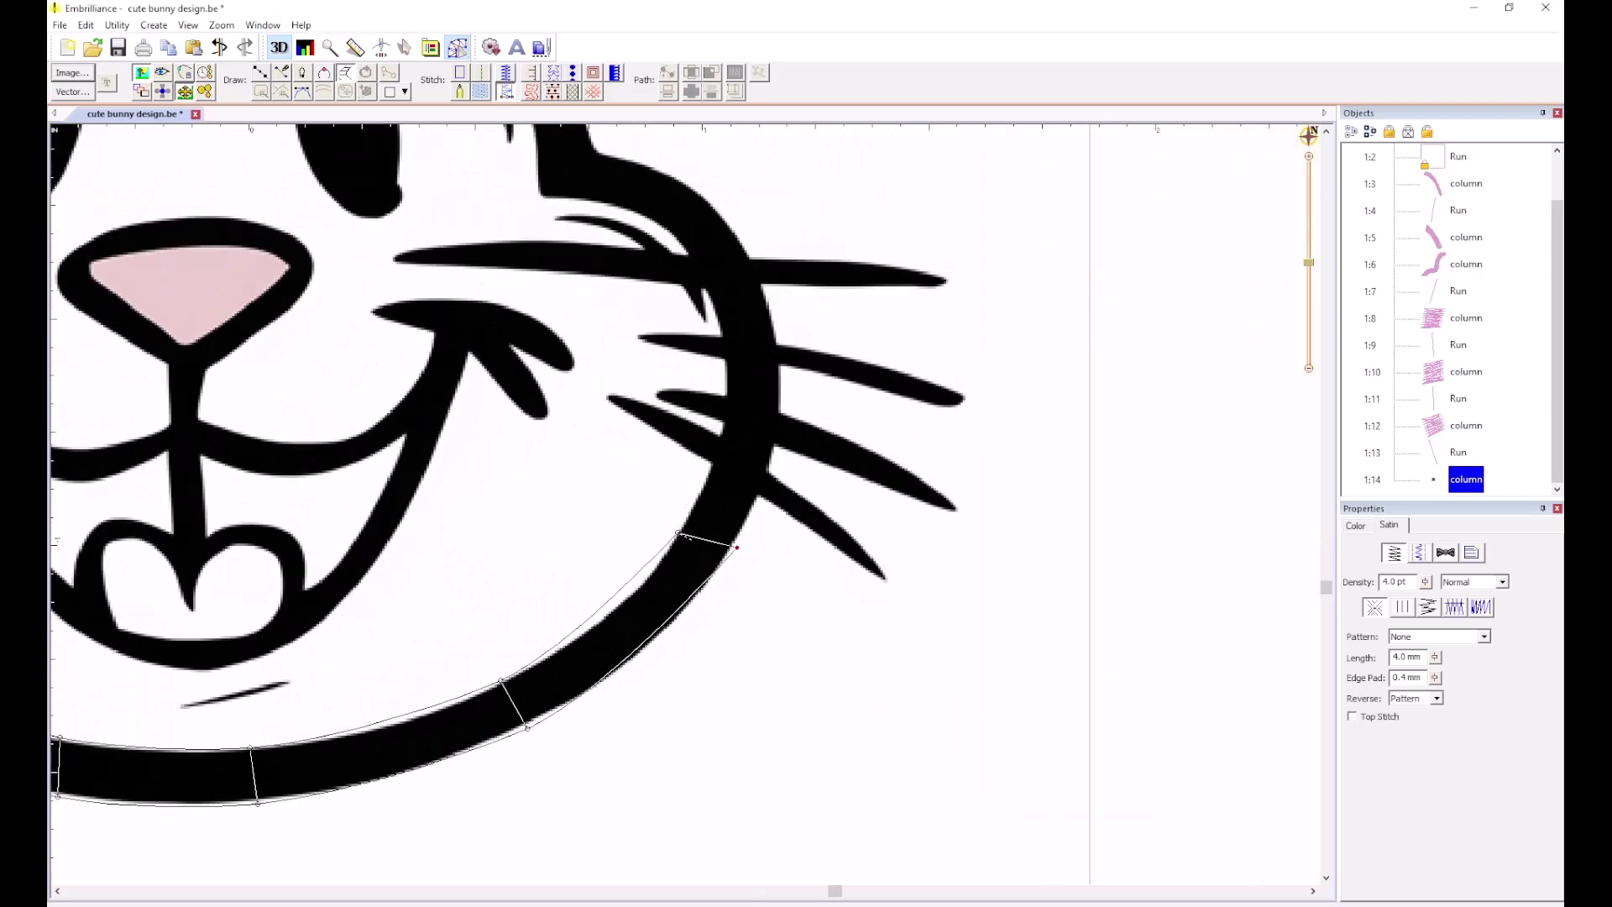
pyautogui.click(712, 458)
pyautogui.click(764, 480)
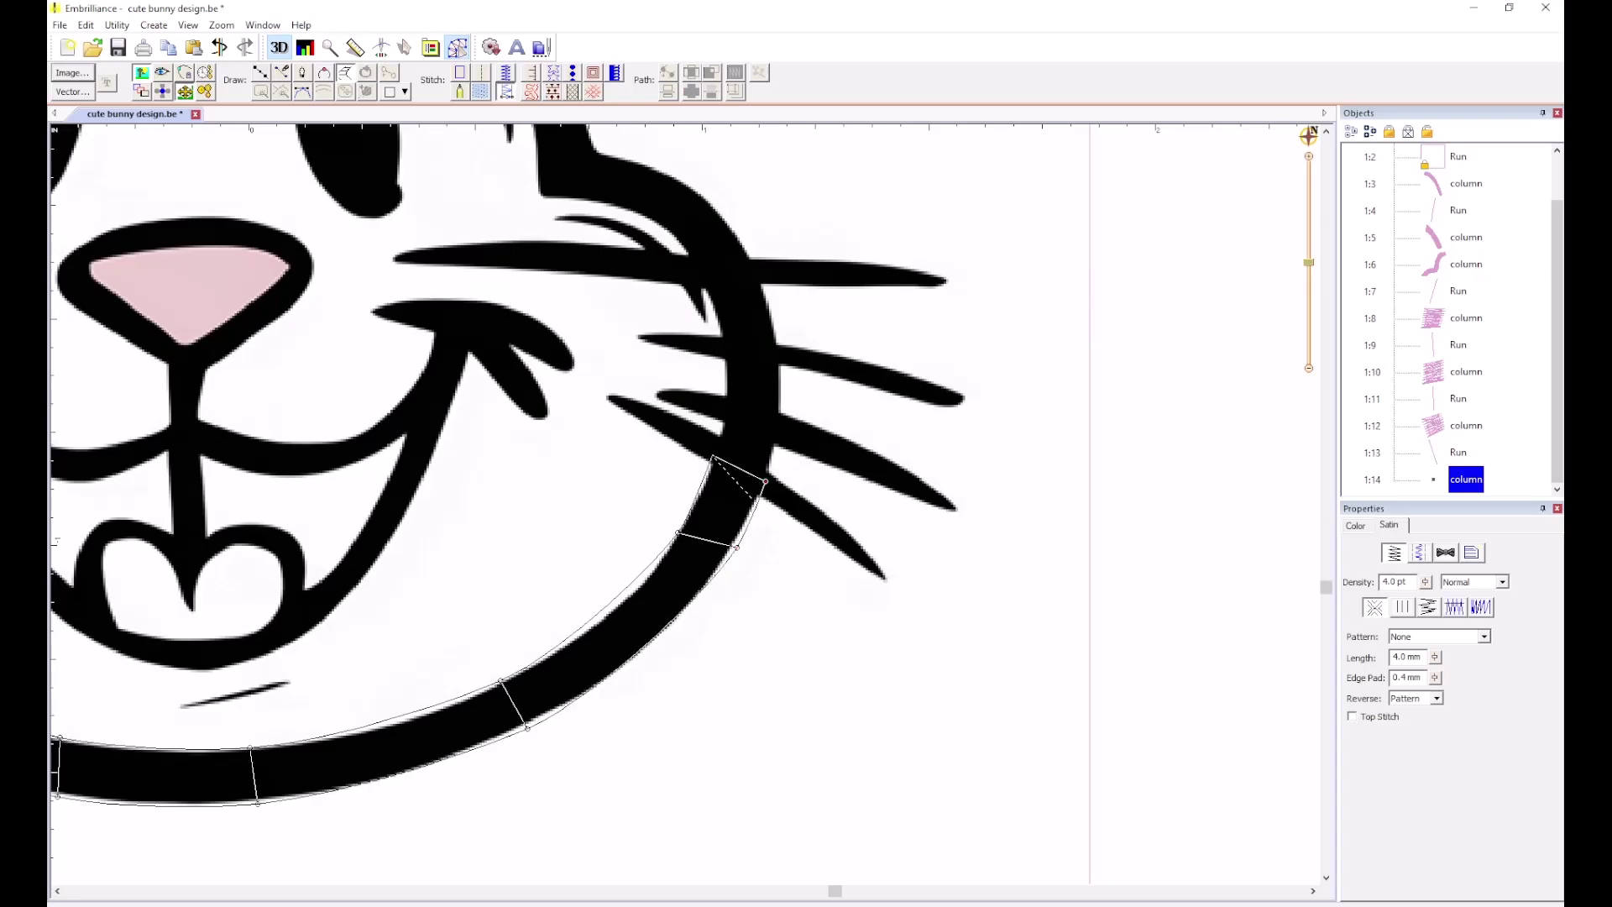
pyautogui.press('BackSpace')
pyautogui.press('BackSpace')
pyautogui.press('BackSpace')
pyautogui.press('BackSpace')
# Extend the satin column up the right jaw outline to the lowest right whisker and finish it.
pyautogui.click(635, 586)
pyautogui.click(676, 623)
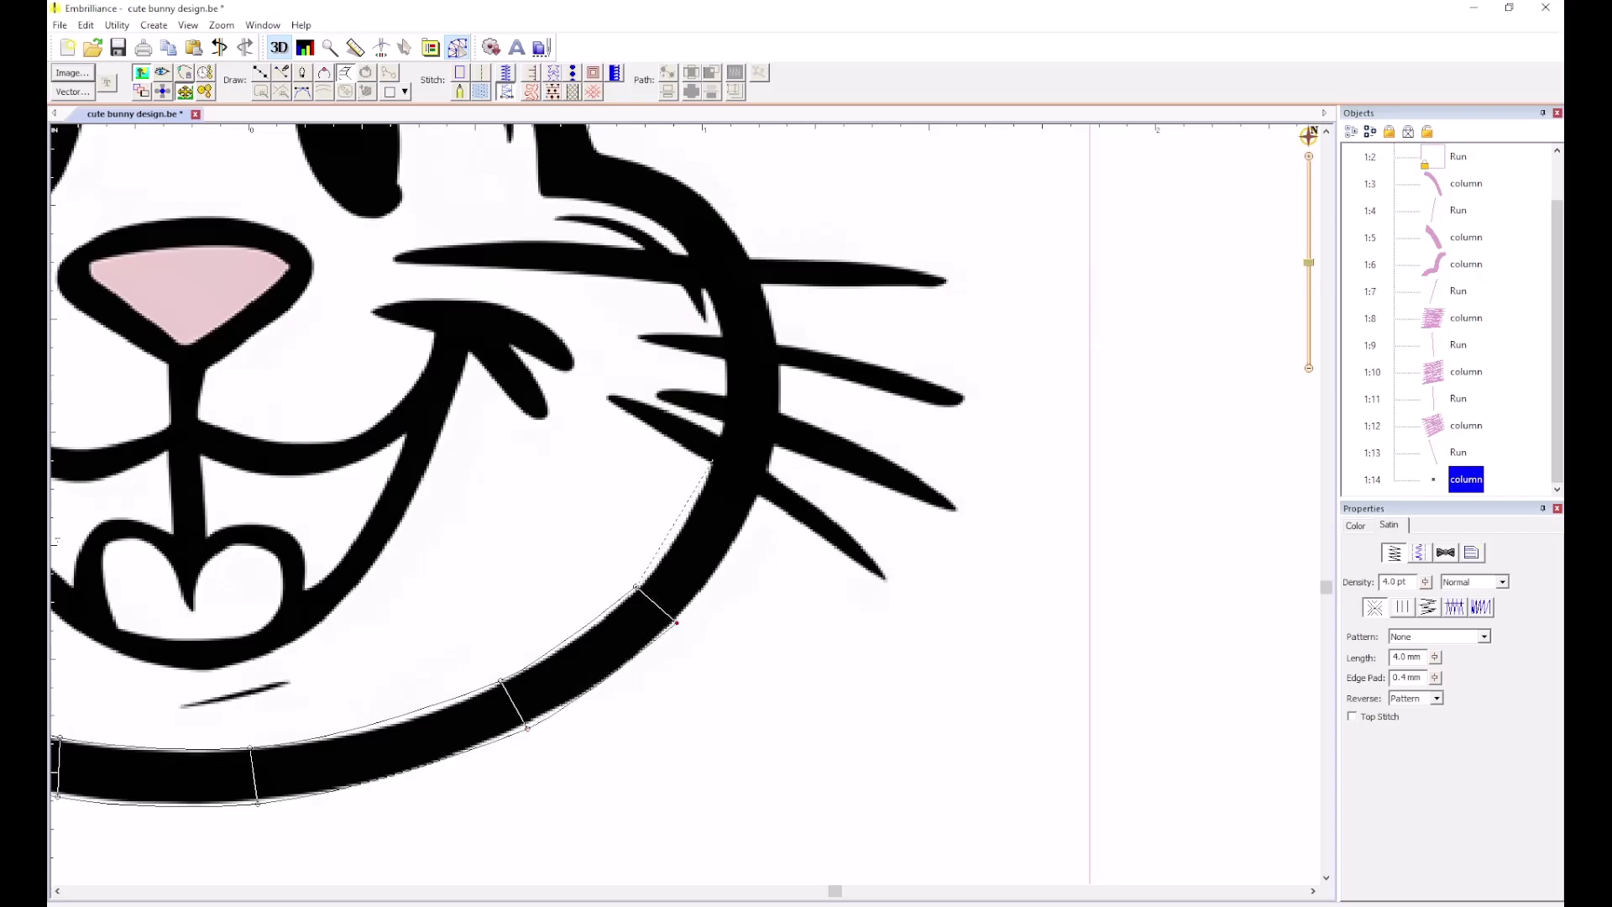
pyautogui.click(714, 458)
pyautogui.click(765, 488)
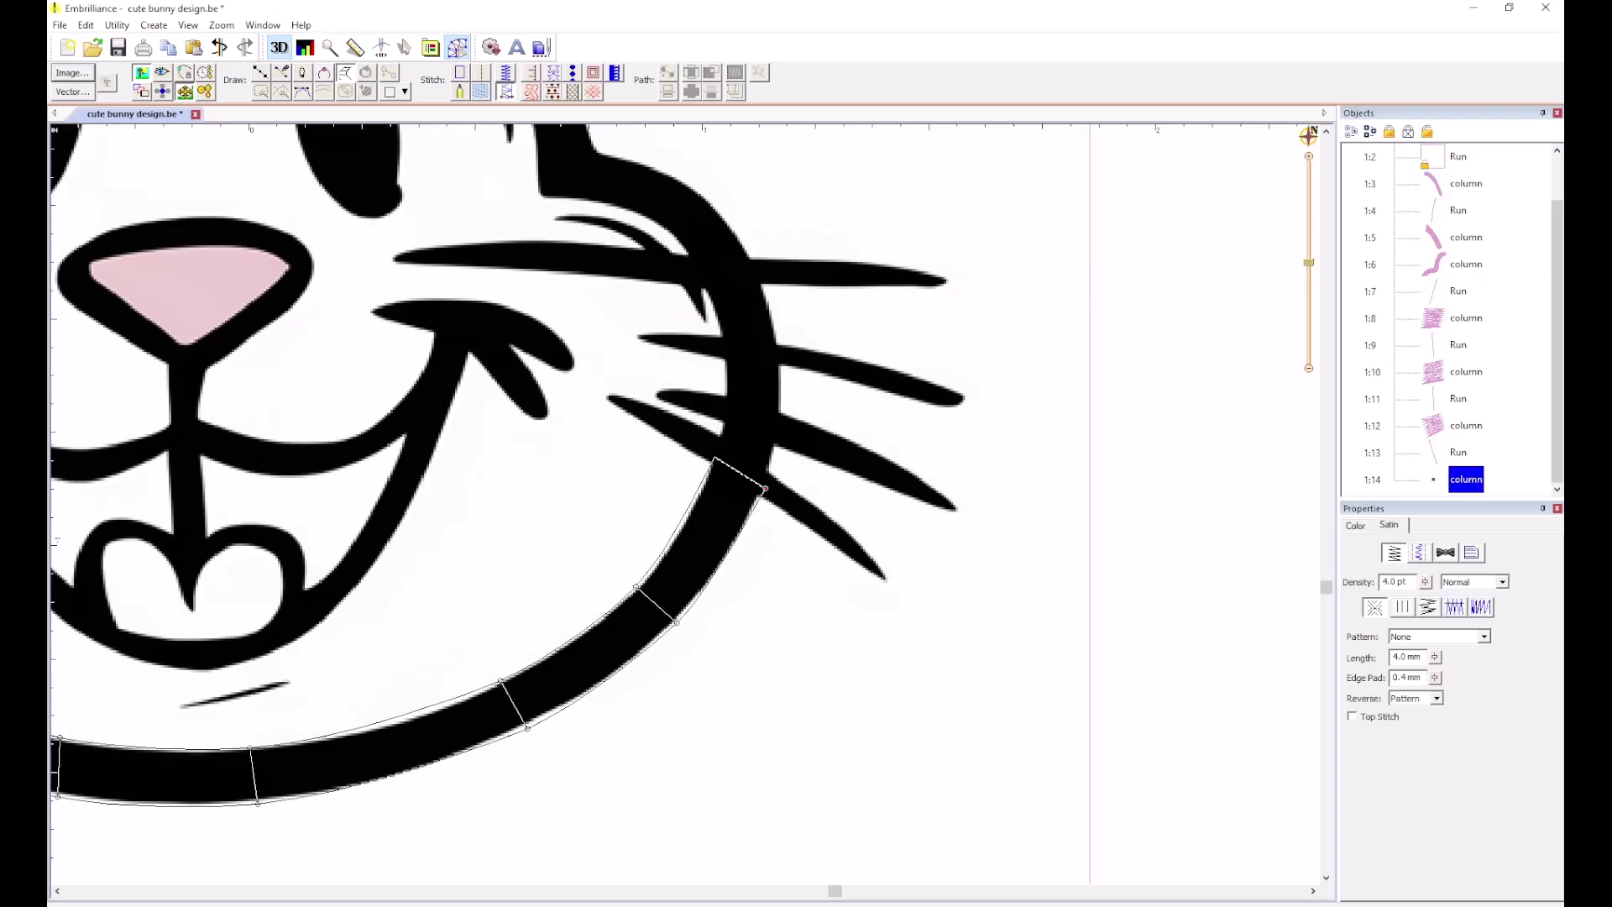
pyautogui.press('Return')
pyautogui.click(742, 425)
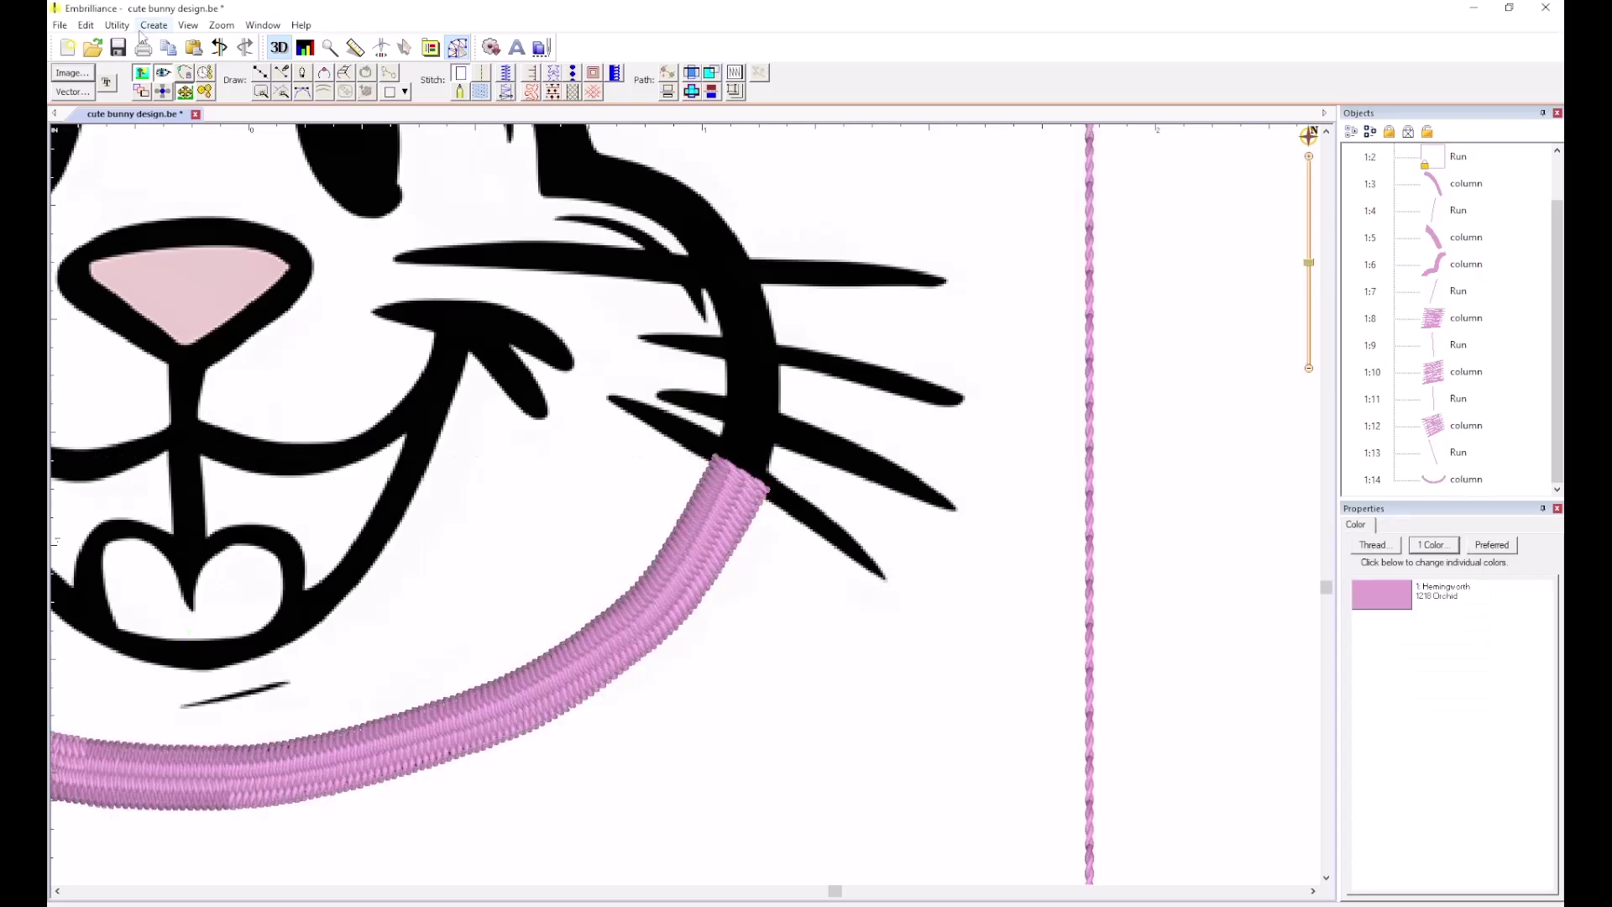
# Add a short run stitch line across the lowest right whisker, starting at the end of the jaw column.
pyautogui.click(261, 72)
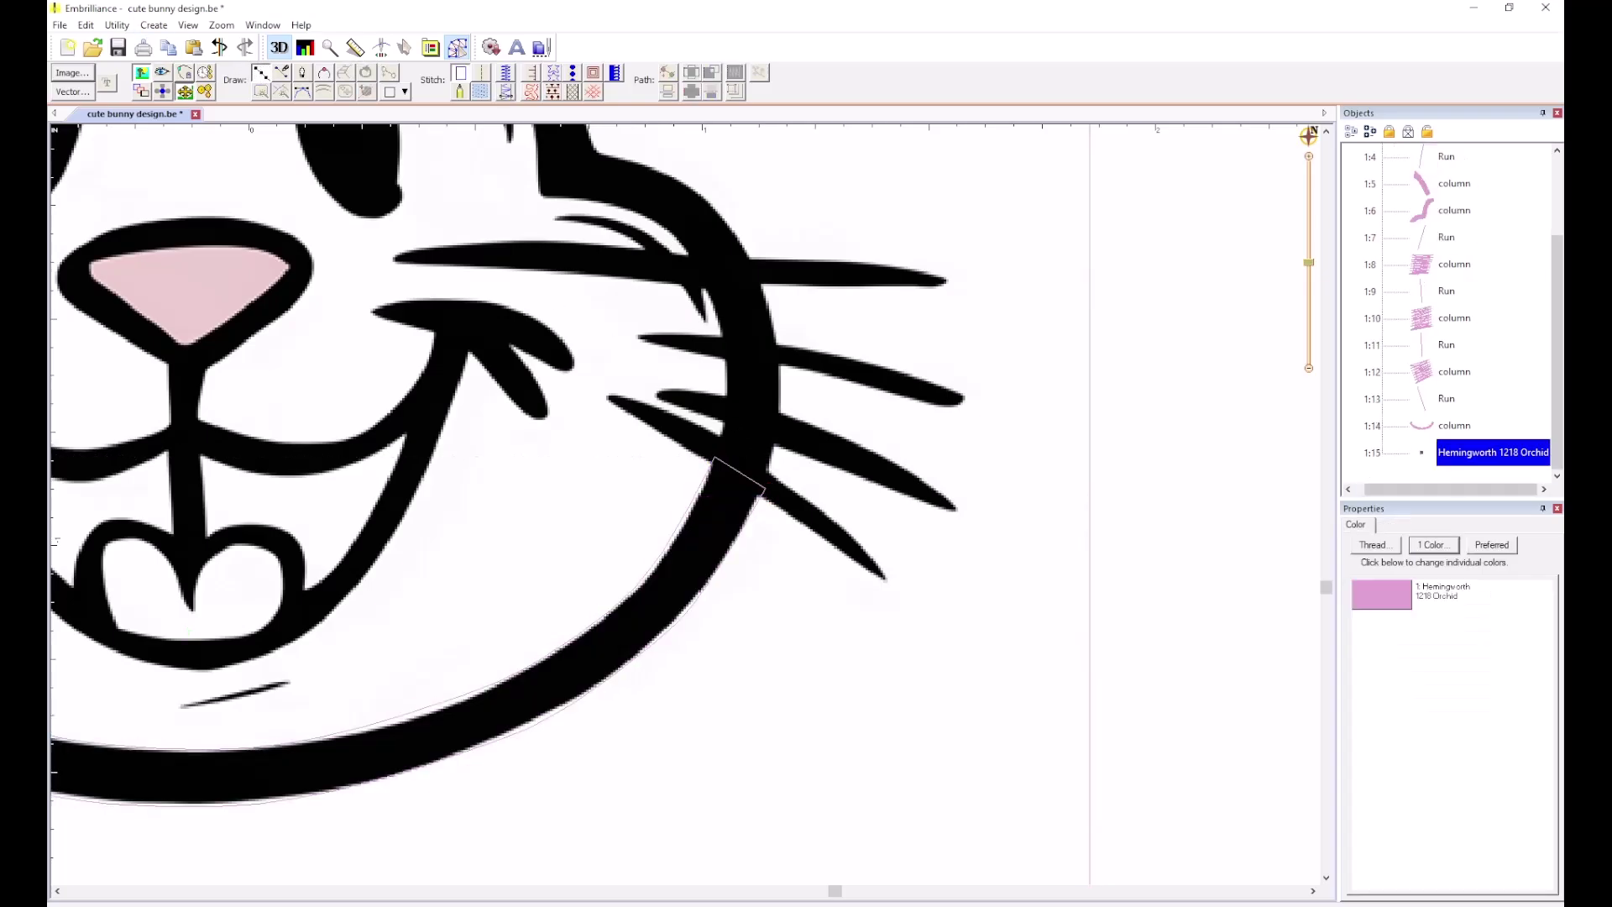
pyautogui.click(740, 468)
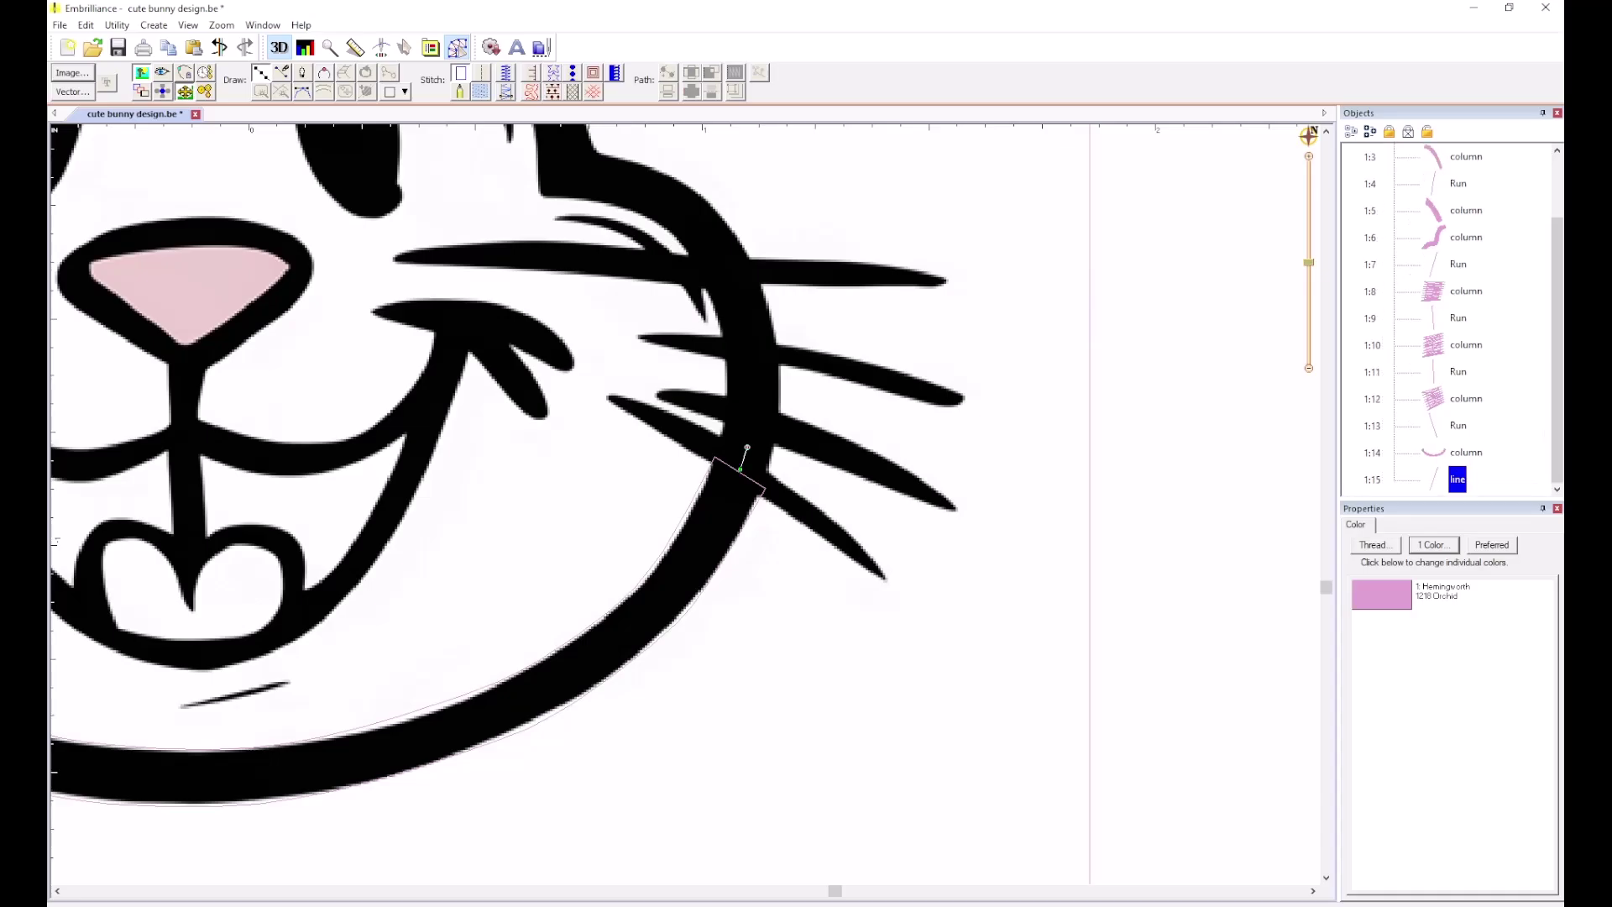
pyautogui.click(746, 449)
pyautogui.press('Return')
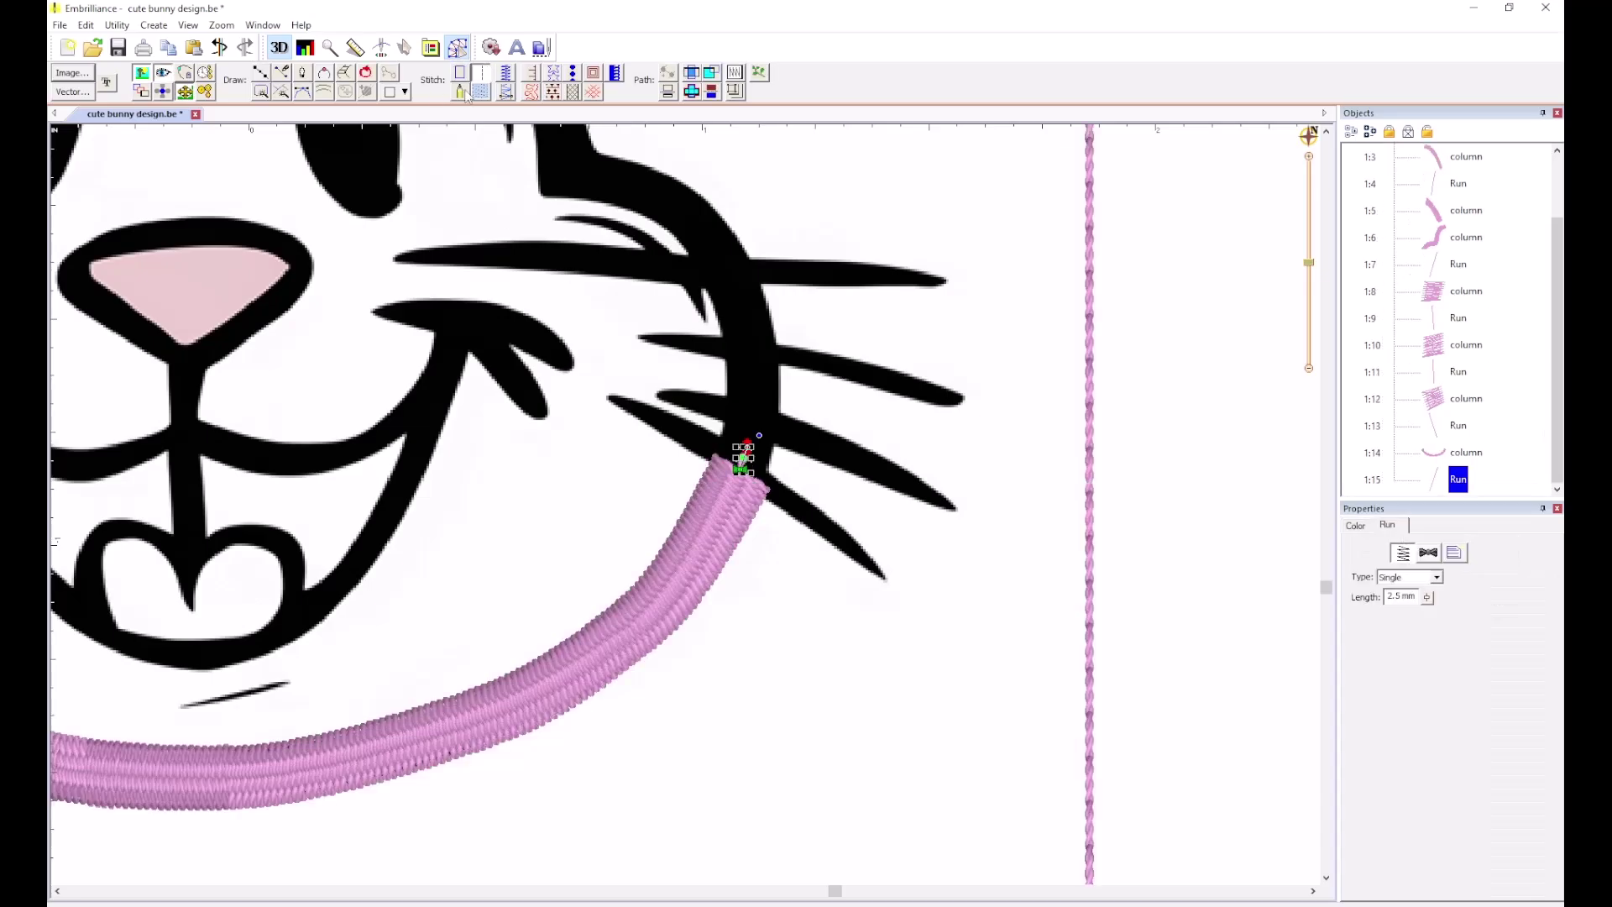
# Digitize a short satin column over the cheek outline between the fourth and third right whiskers.
pyautogui.click(344, 73)
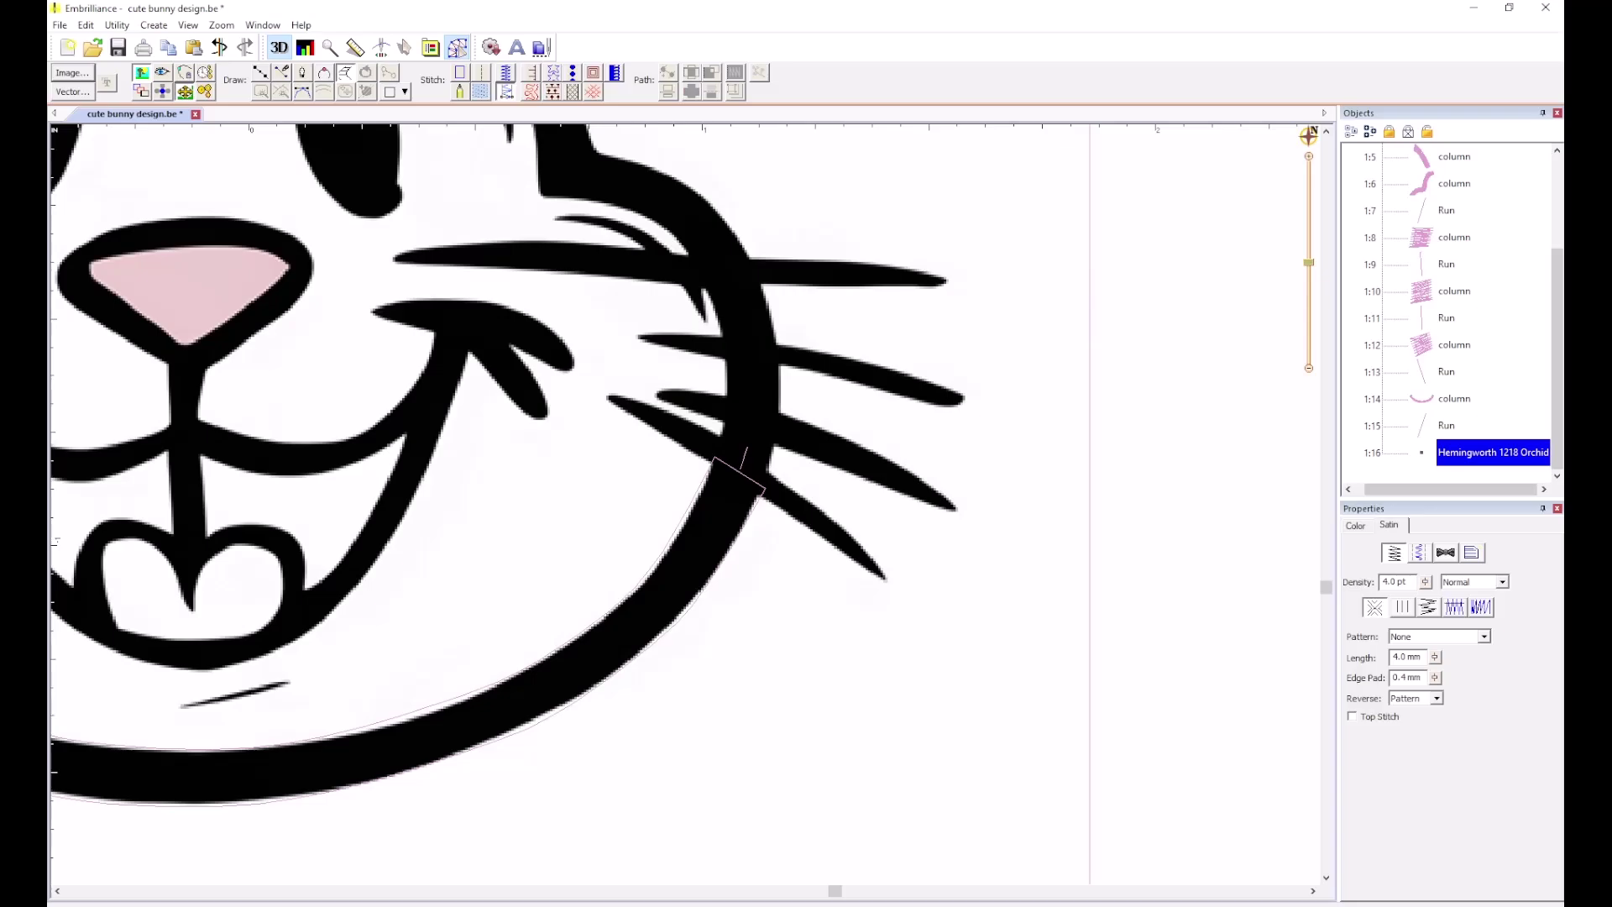
pyautogui.click(715, 437)
pyautogui.click(766, 466)
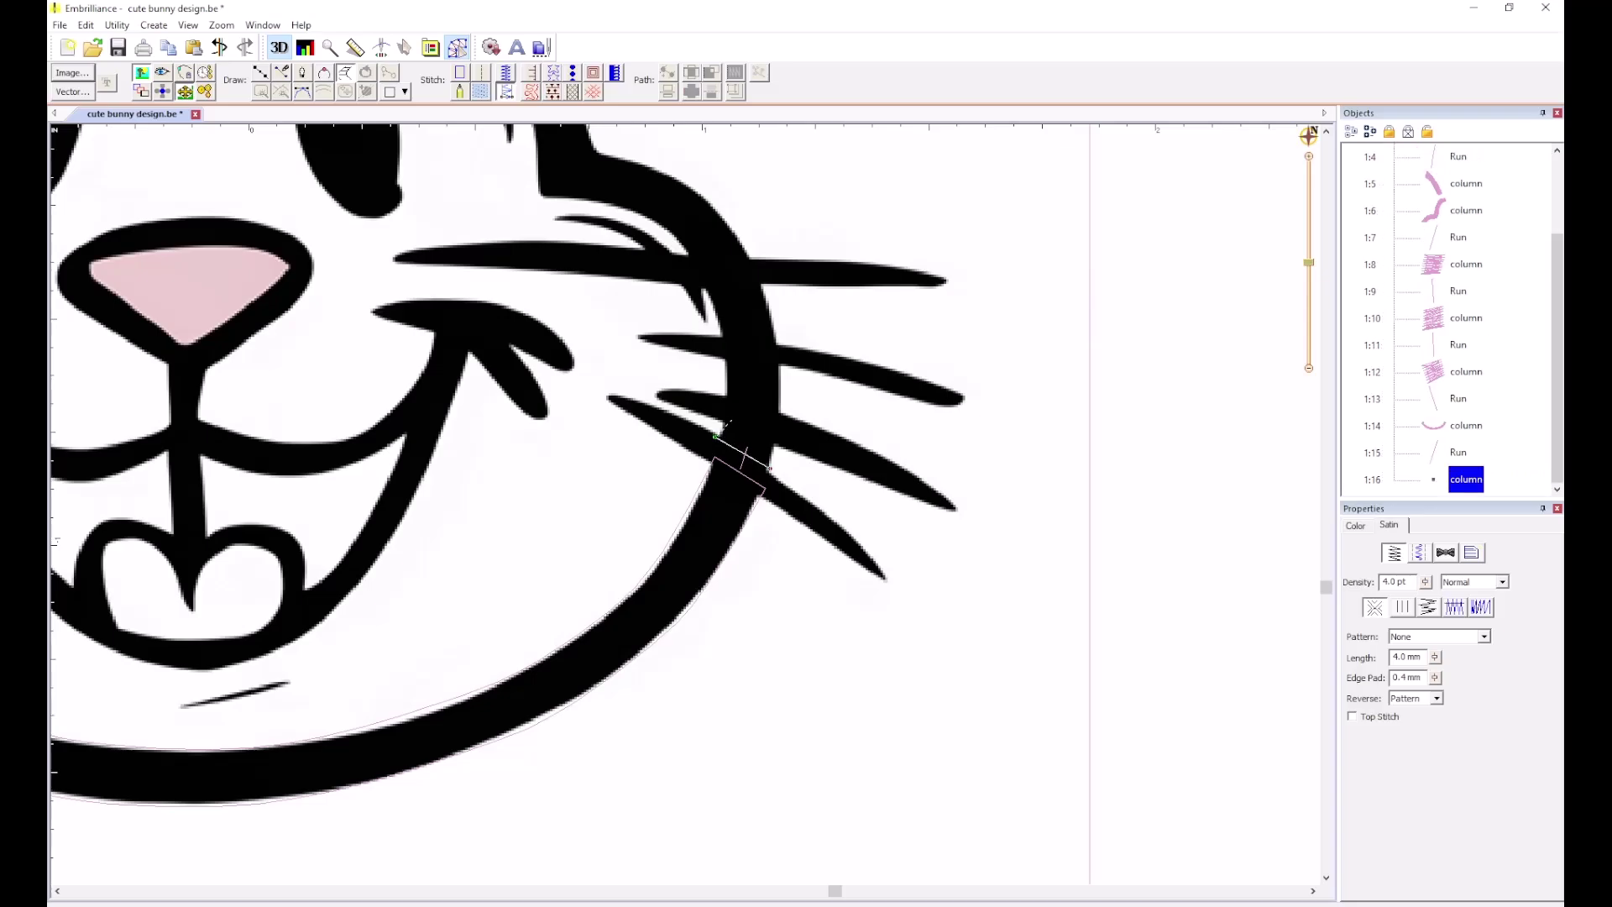
pyautogui.click(725, 415)
pyautogui.click(781, 438)
pyautogui.rightClick(757, 383)
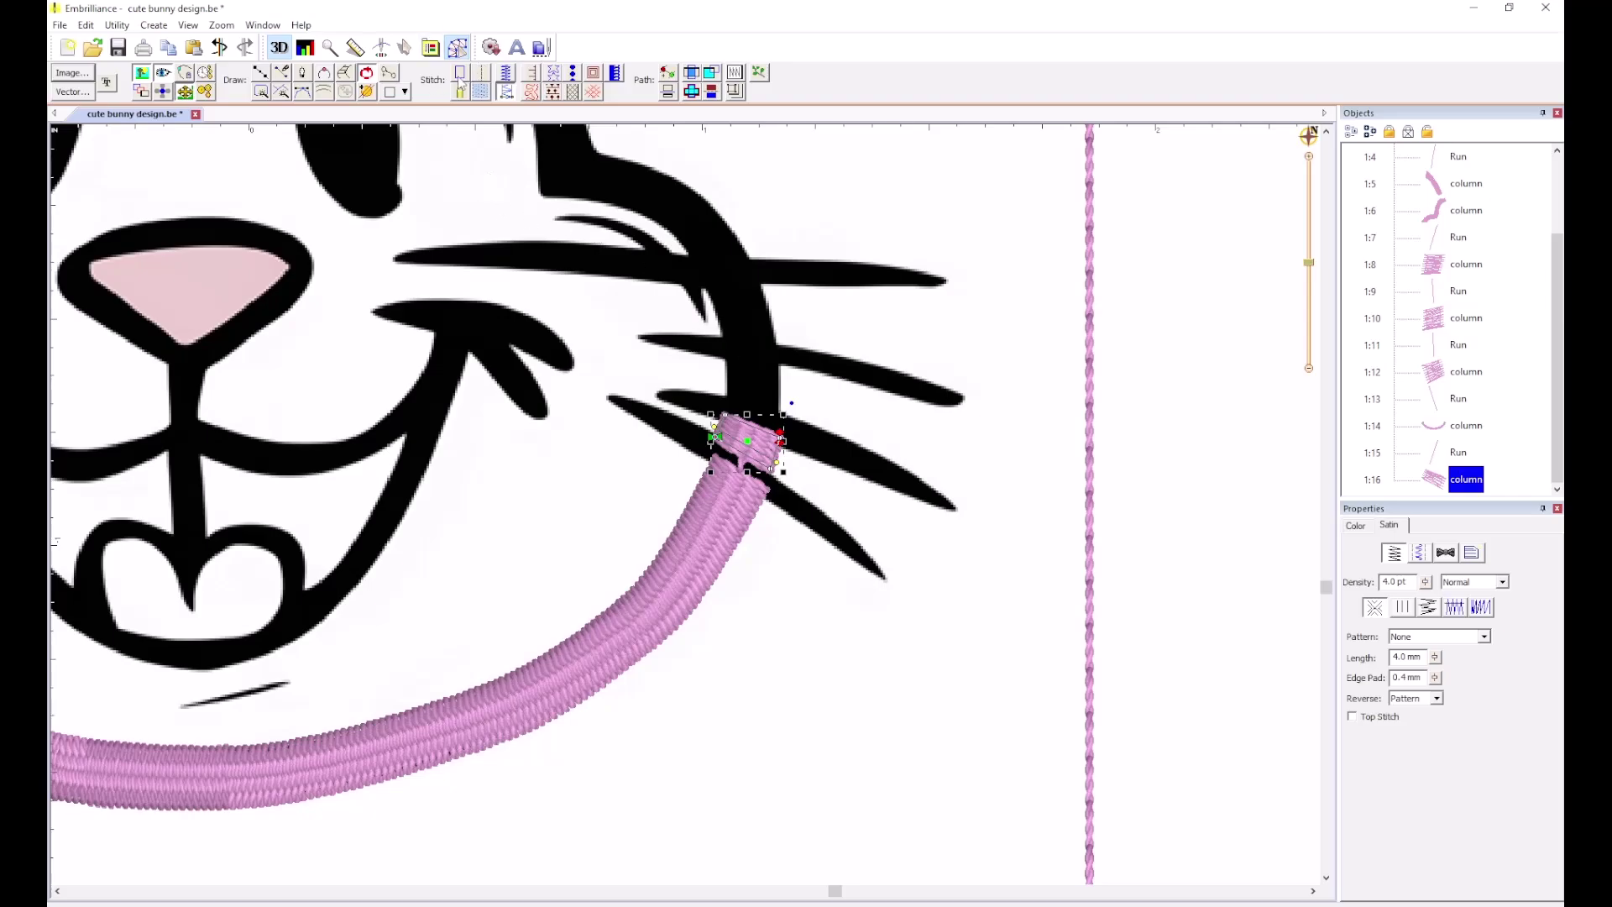
# Draw a short connecting line across the third right whisker within the cheek outline and make it a run stitch.
pyautogui.click(261, 74)
pyautogui.click(749, 419)
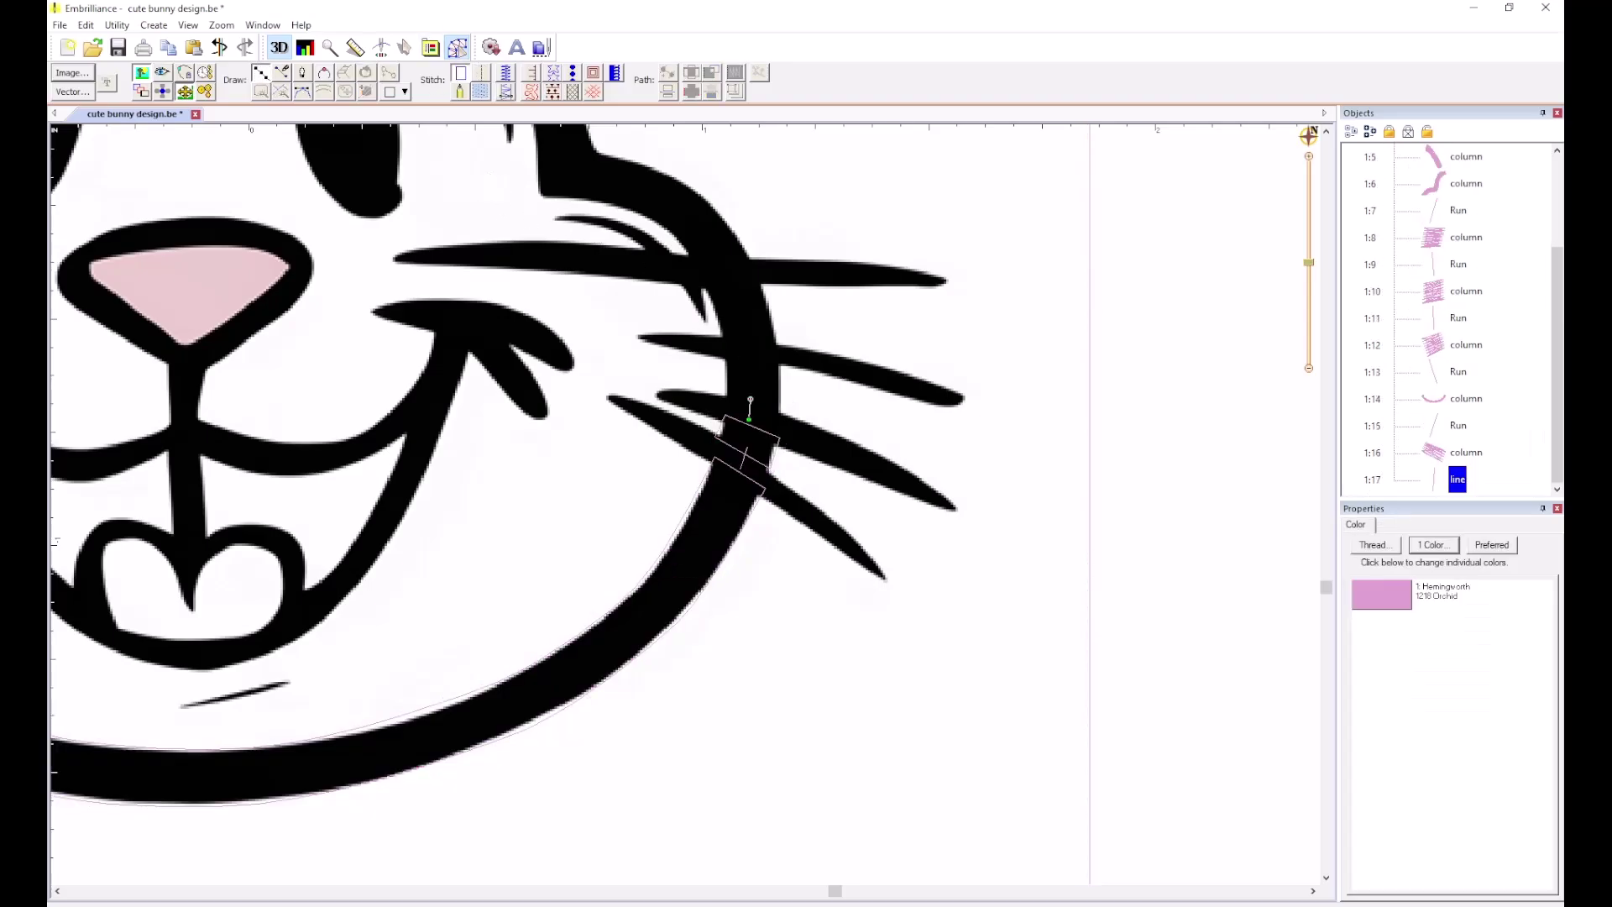
pyautogui.rightClick(749, 400)
pyautogui.click(481, 74)
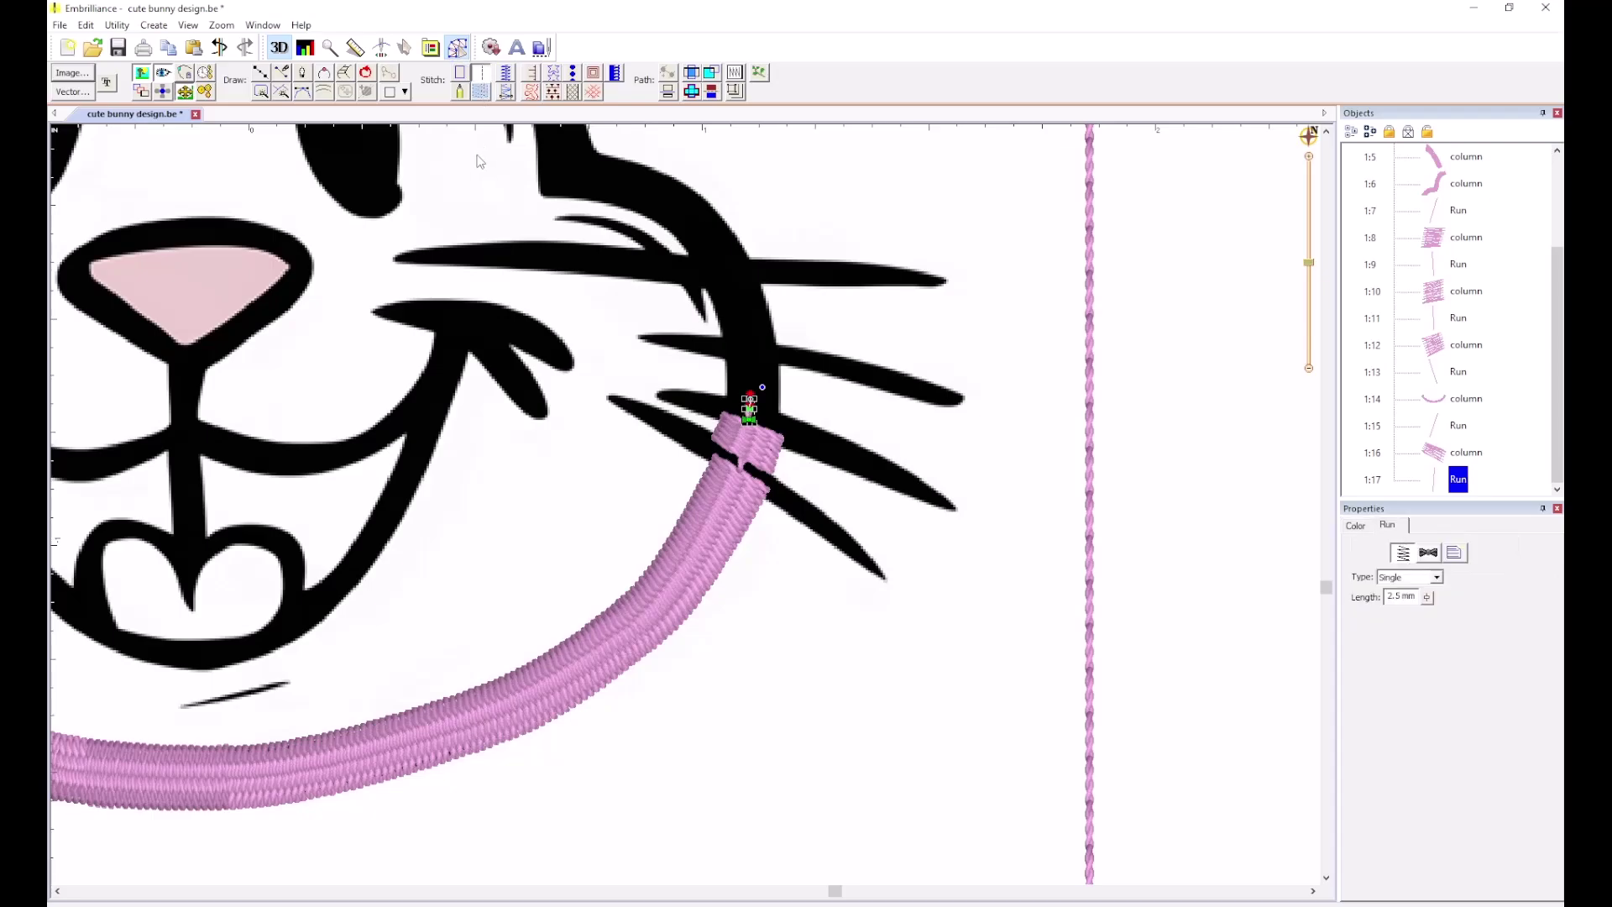
pyautogui.click(475, 174)
# Digitize a satin column over the cheek outline between the third and second right whiskers.
pyautogui.click(345, 72)
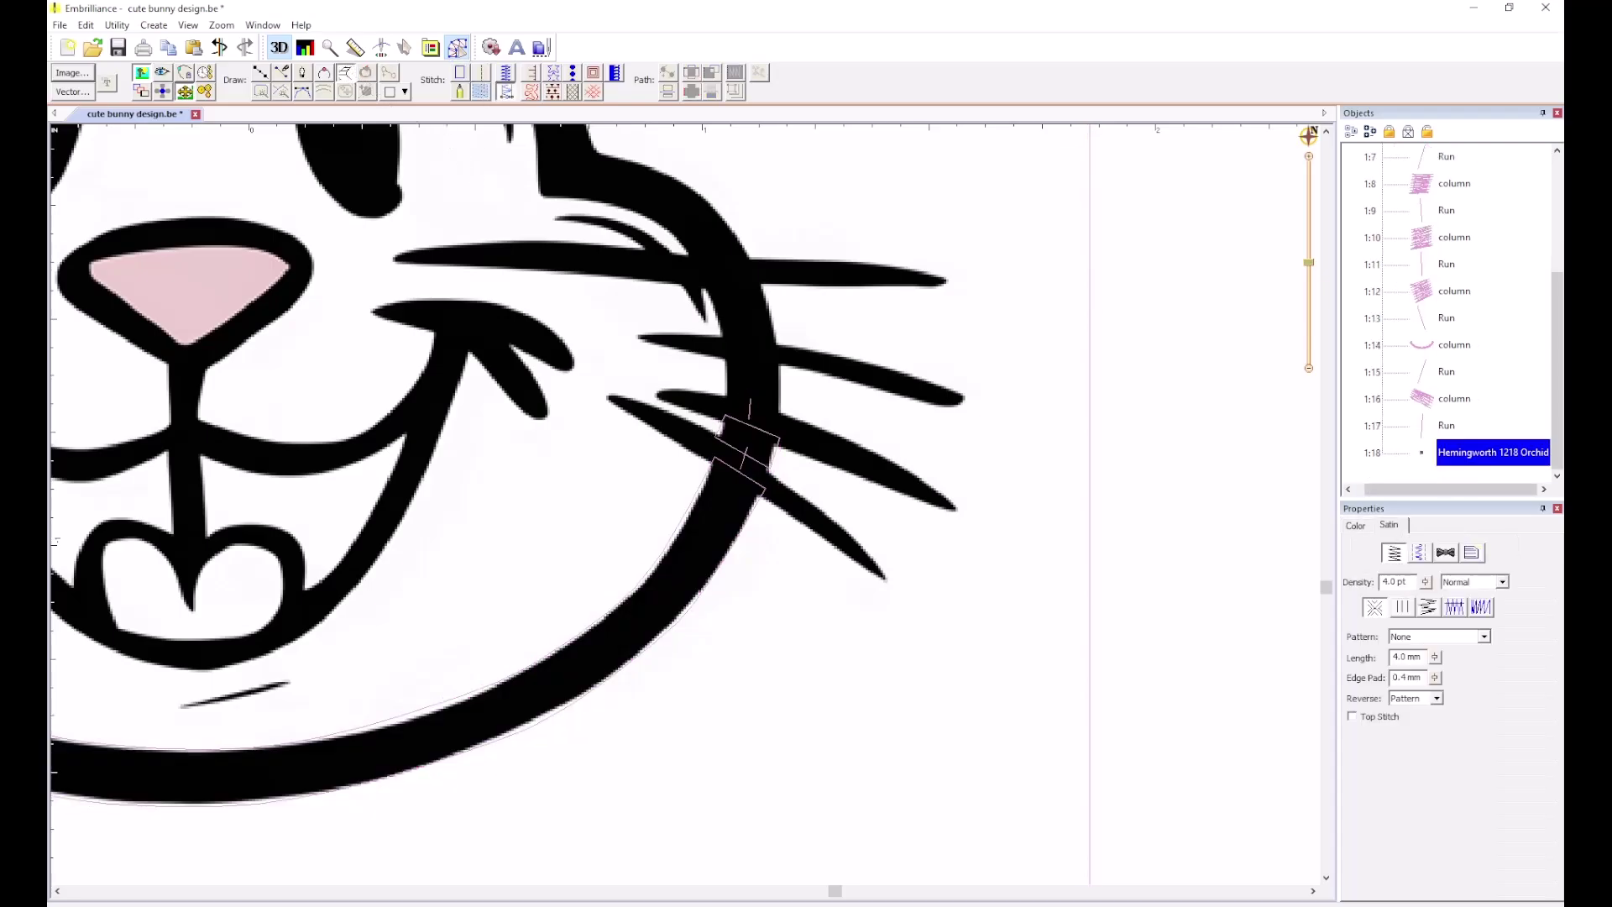
pyautogui.click(722, 397)
pyautogui.click(786, 415)
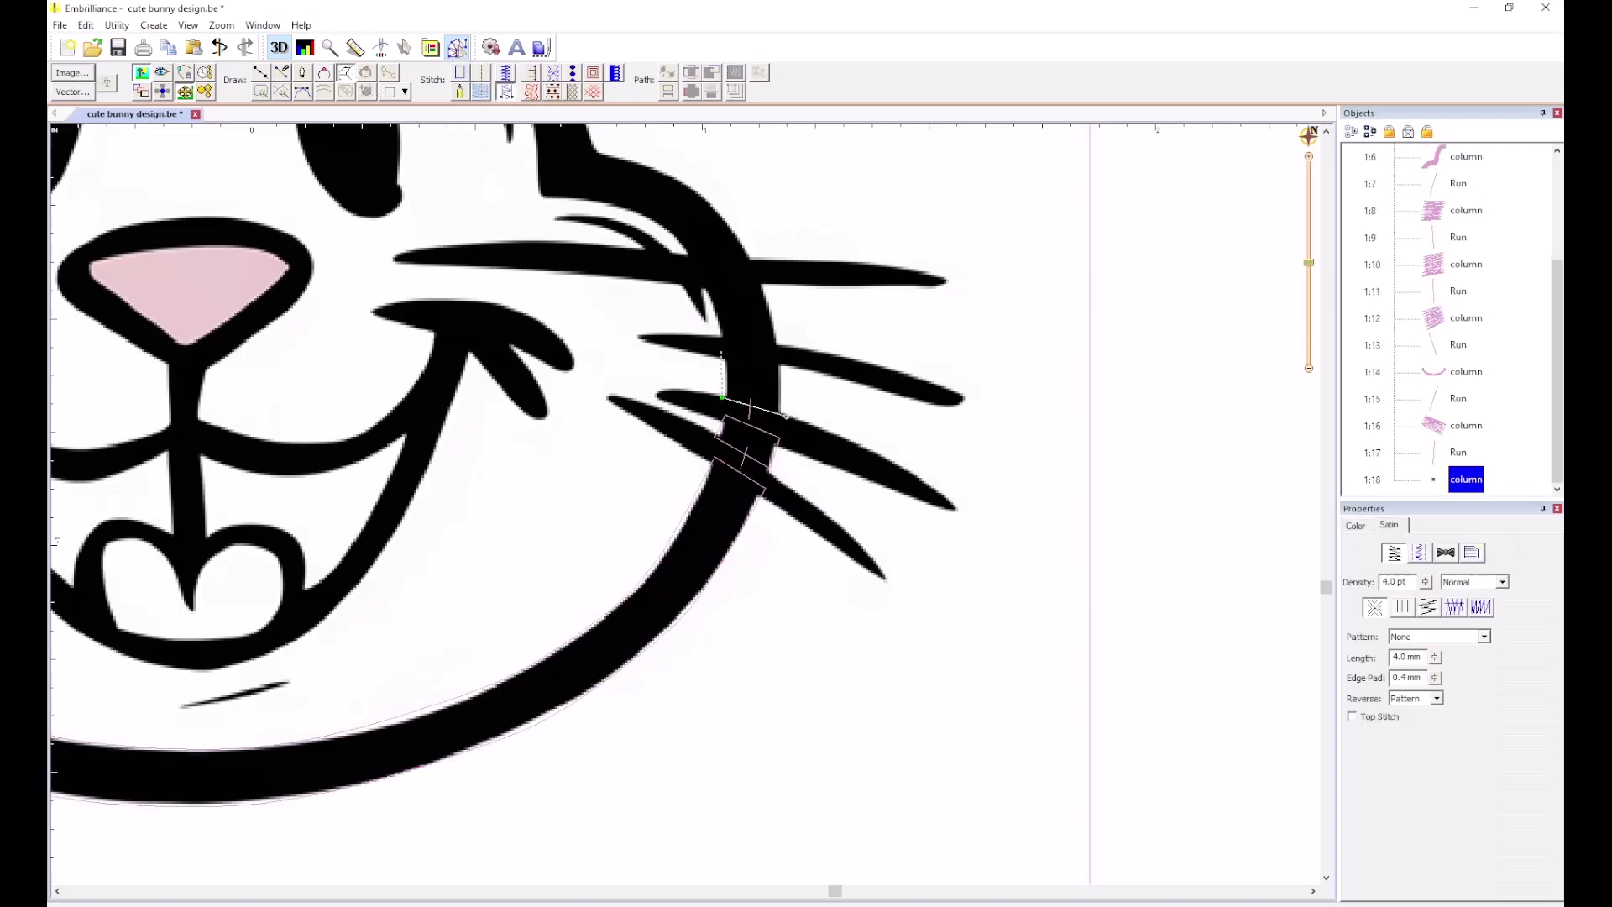
pyautogui.click(726, 352)
pyautogui.click(784, 359)
pyautogui.rightClick(773, 363)
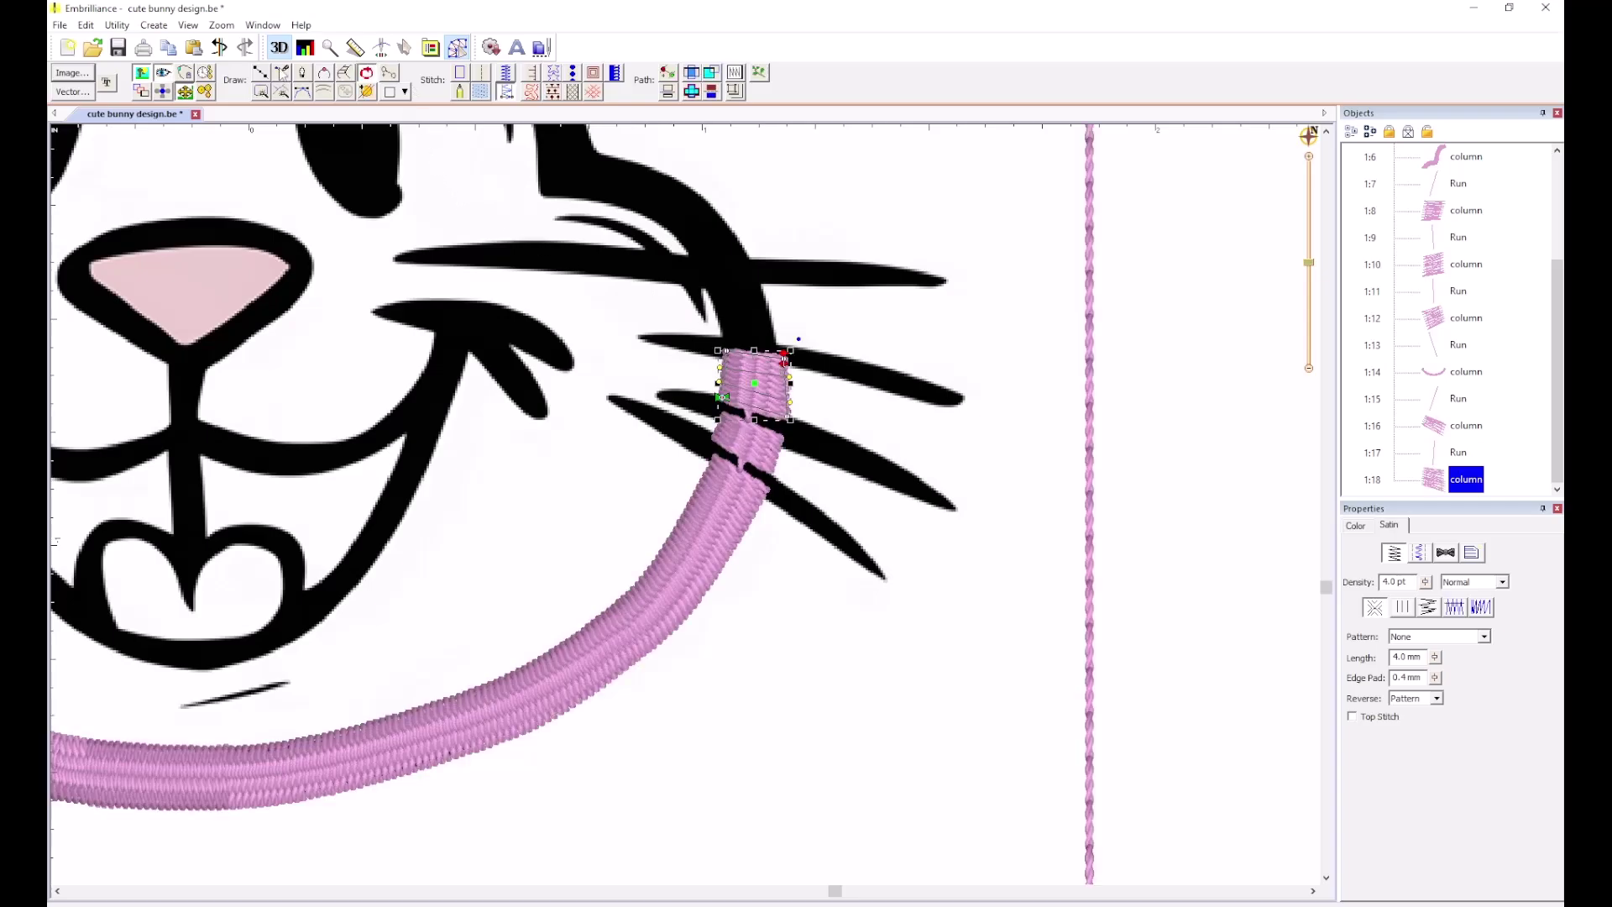
# Draw a short connecting line across the second right whisker within the cheek outline and make it a run stitch.
pyautogui.click(264, 72)
pyautogui.click(755, 343)
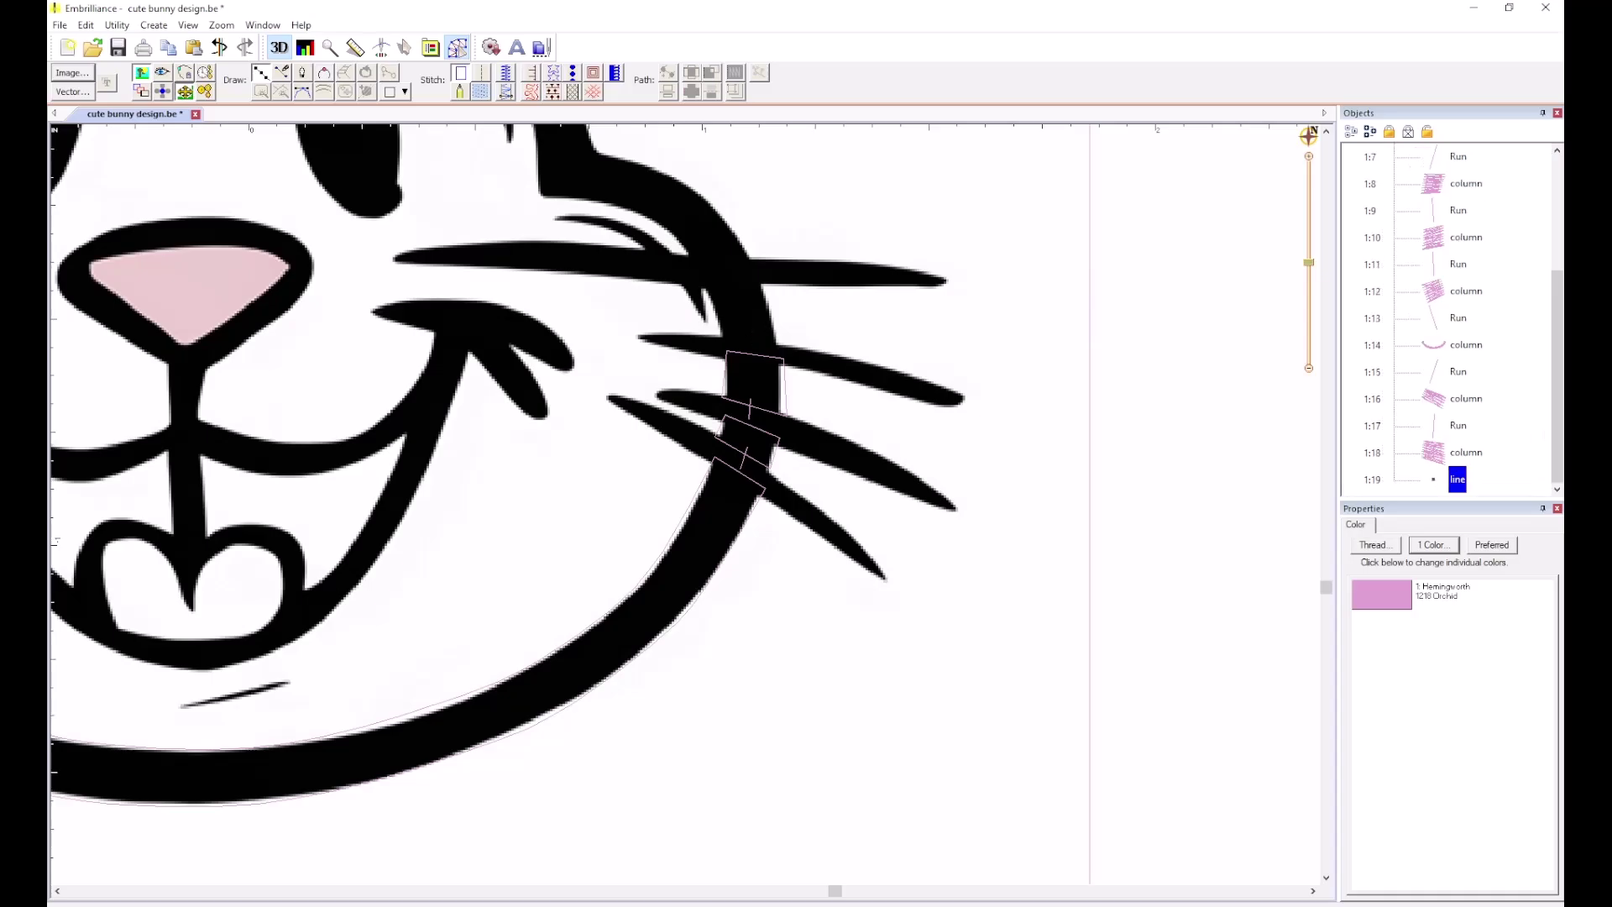
pyautogui.doubleClick(756, 335)
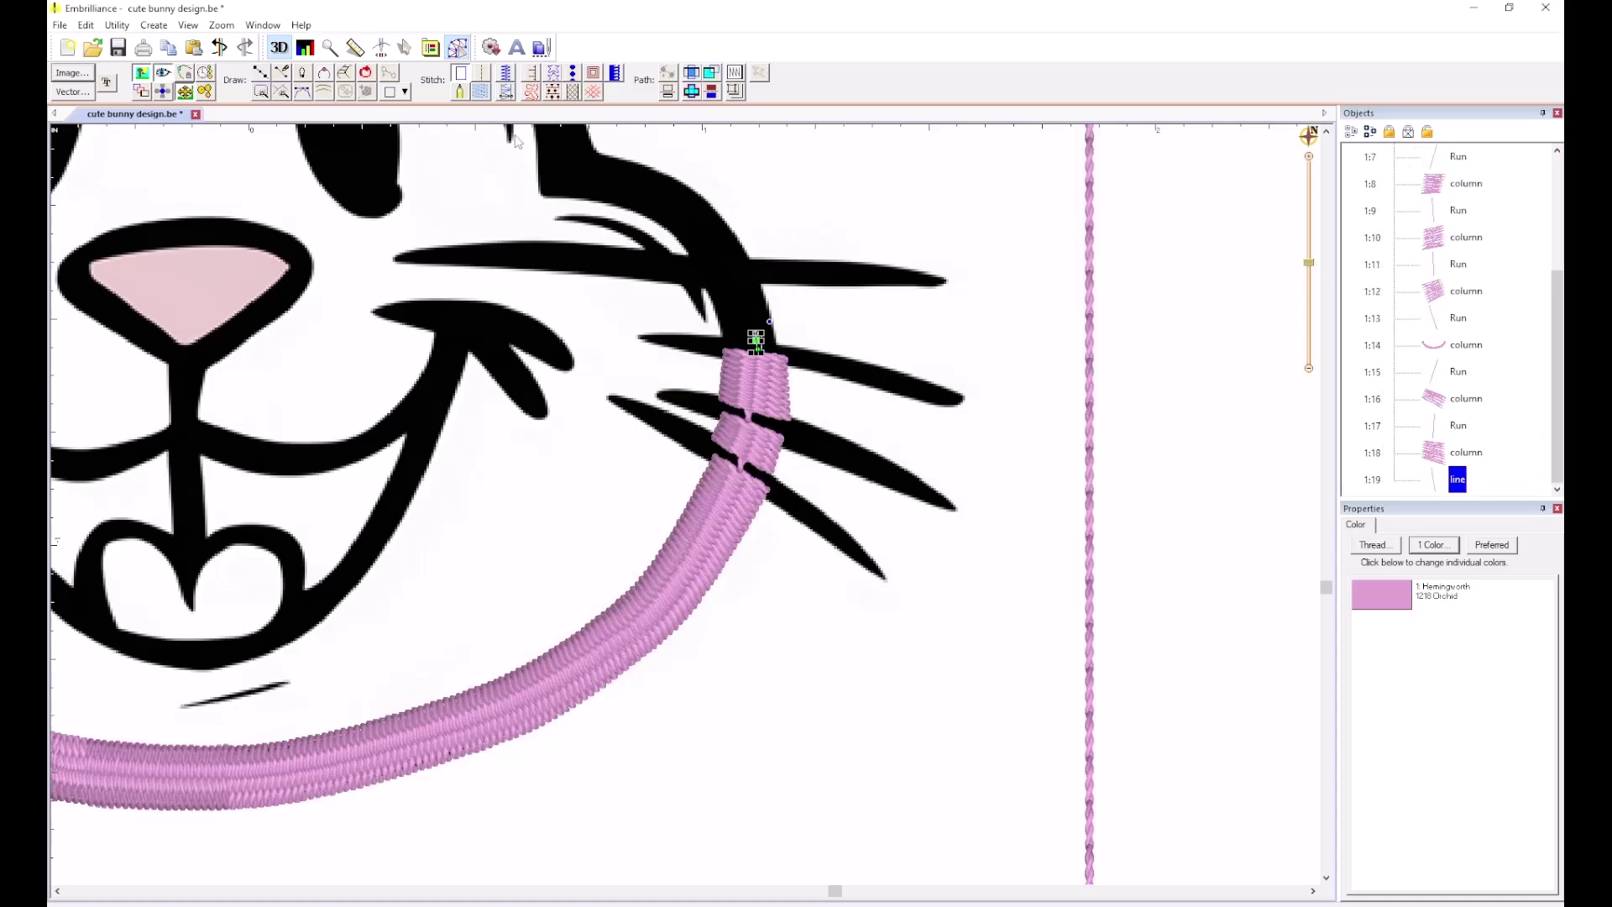
# Digitize a satin column over the cheek outline between the second and top right whiskers.
pyautogui.click(348, 73)
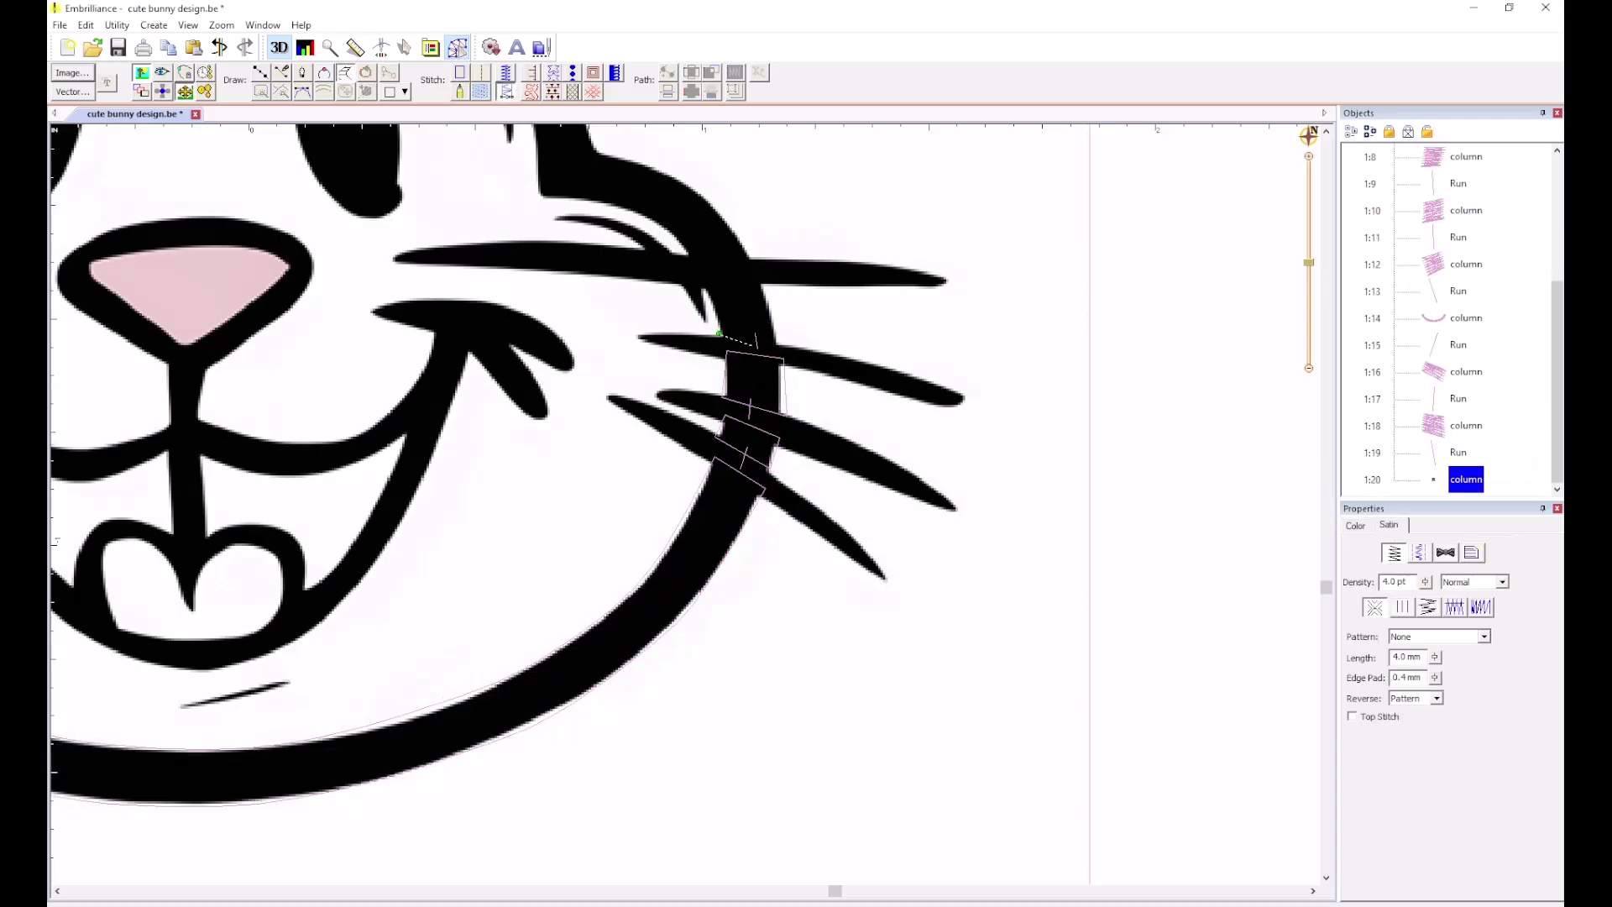
pyautogui.scroll(1, 752, 345)
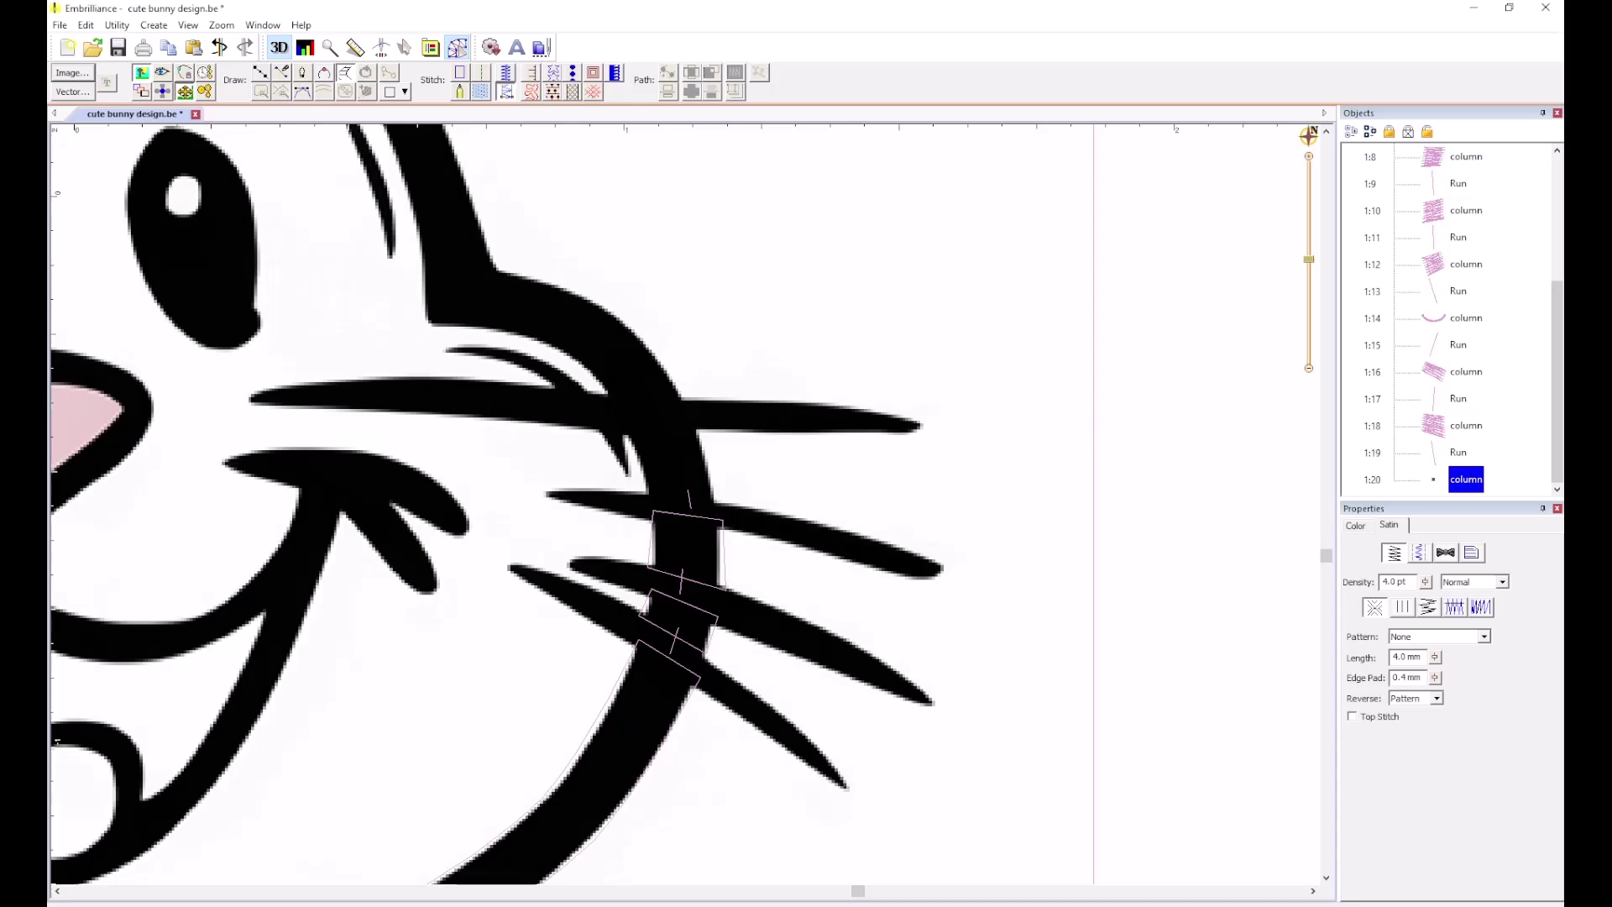
pyautogui.click(654, 498)
pyautogui.click(717, 504)
pyautogui.click(702, 439)
pyautogui.click(623, 426)
pyautogui.click(697, 421)
pyautogui.rightClick(697, 421)
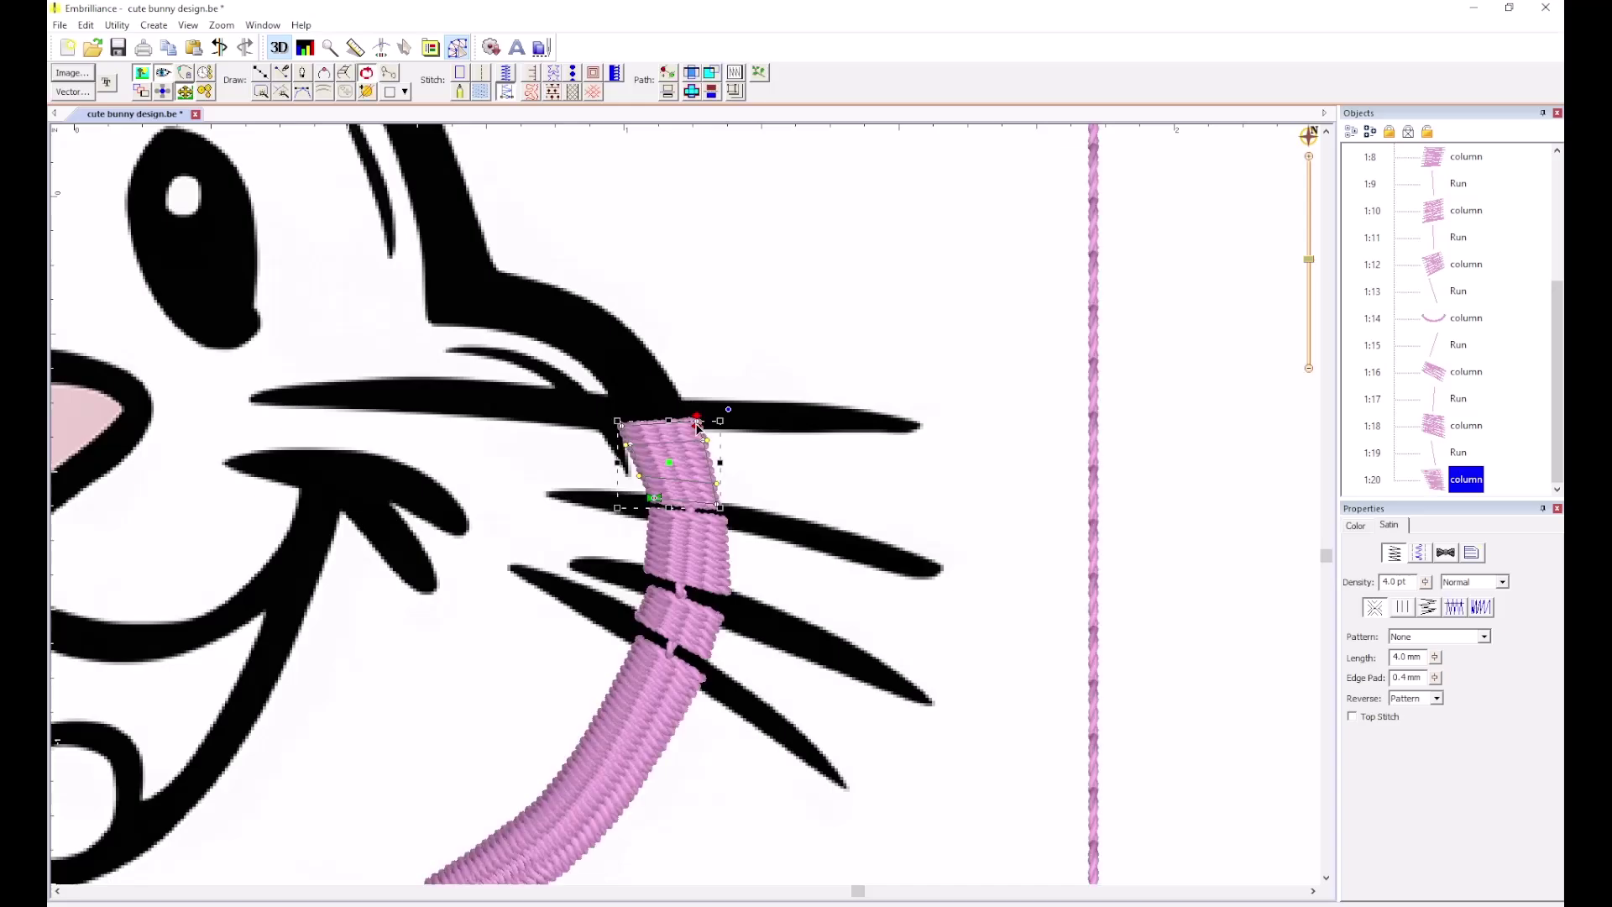
# Add a short run stitch line across the top right whisker within the cheek outline.
pyautogui.click(261, 74)
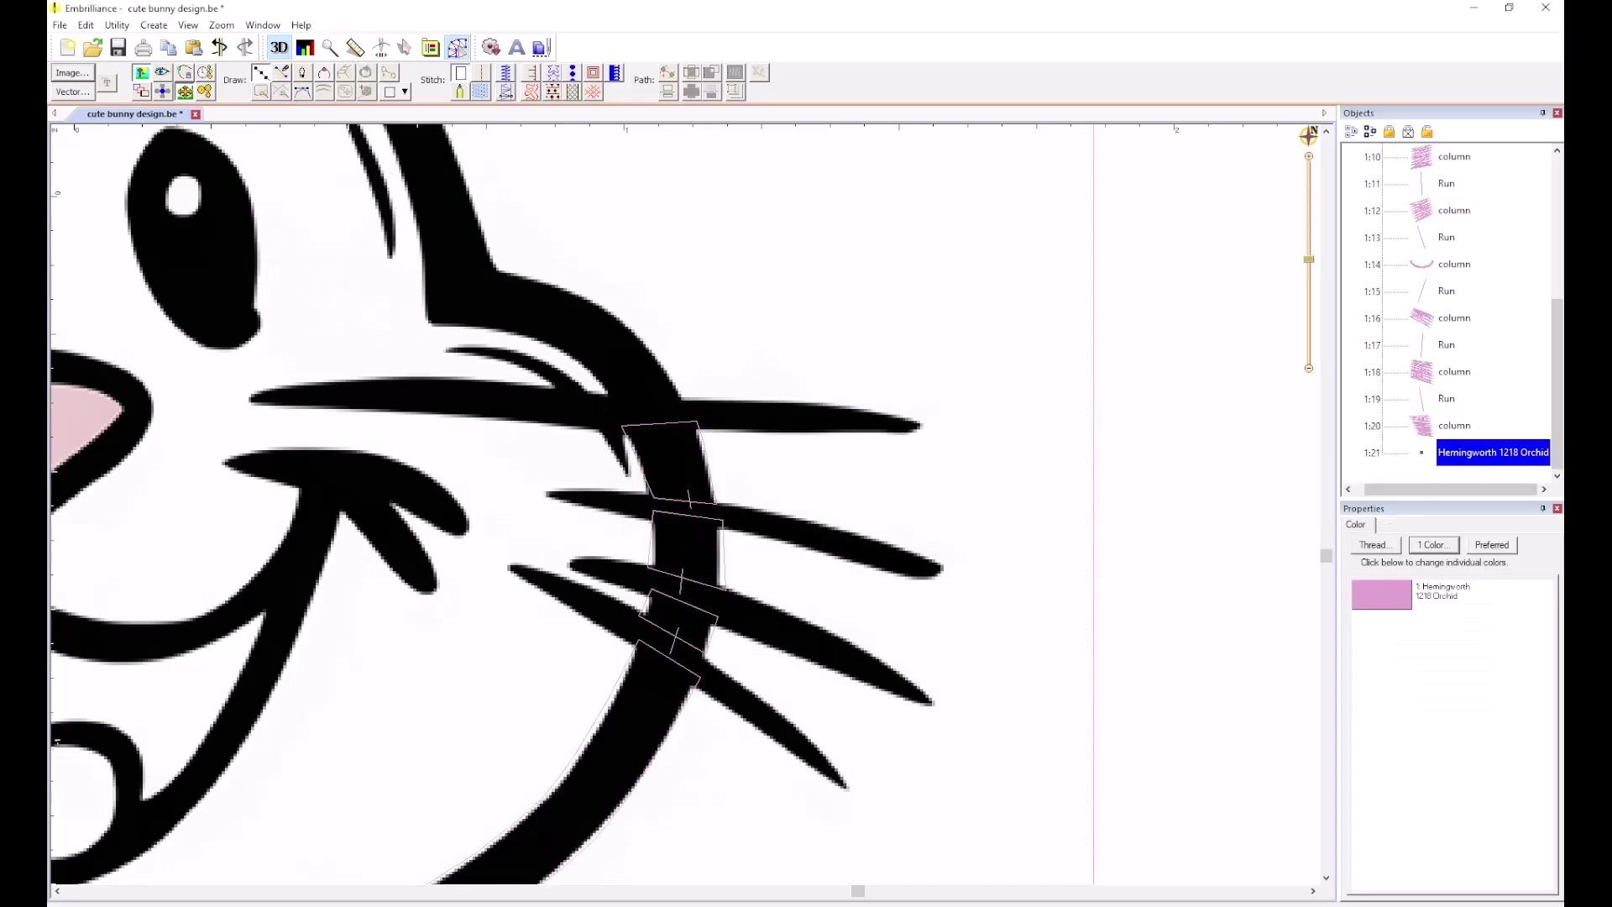
pyautogui.click(659, 413)
pyautogui.click(646, 393)
pyautogui.press('Return')
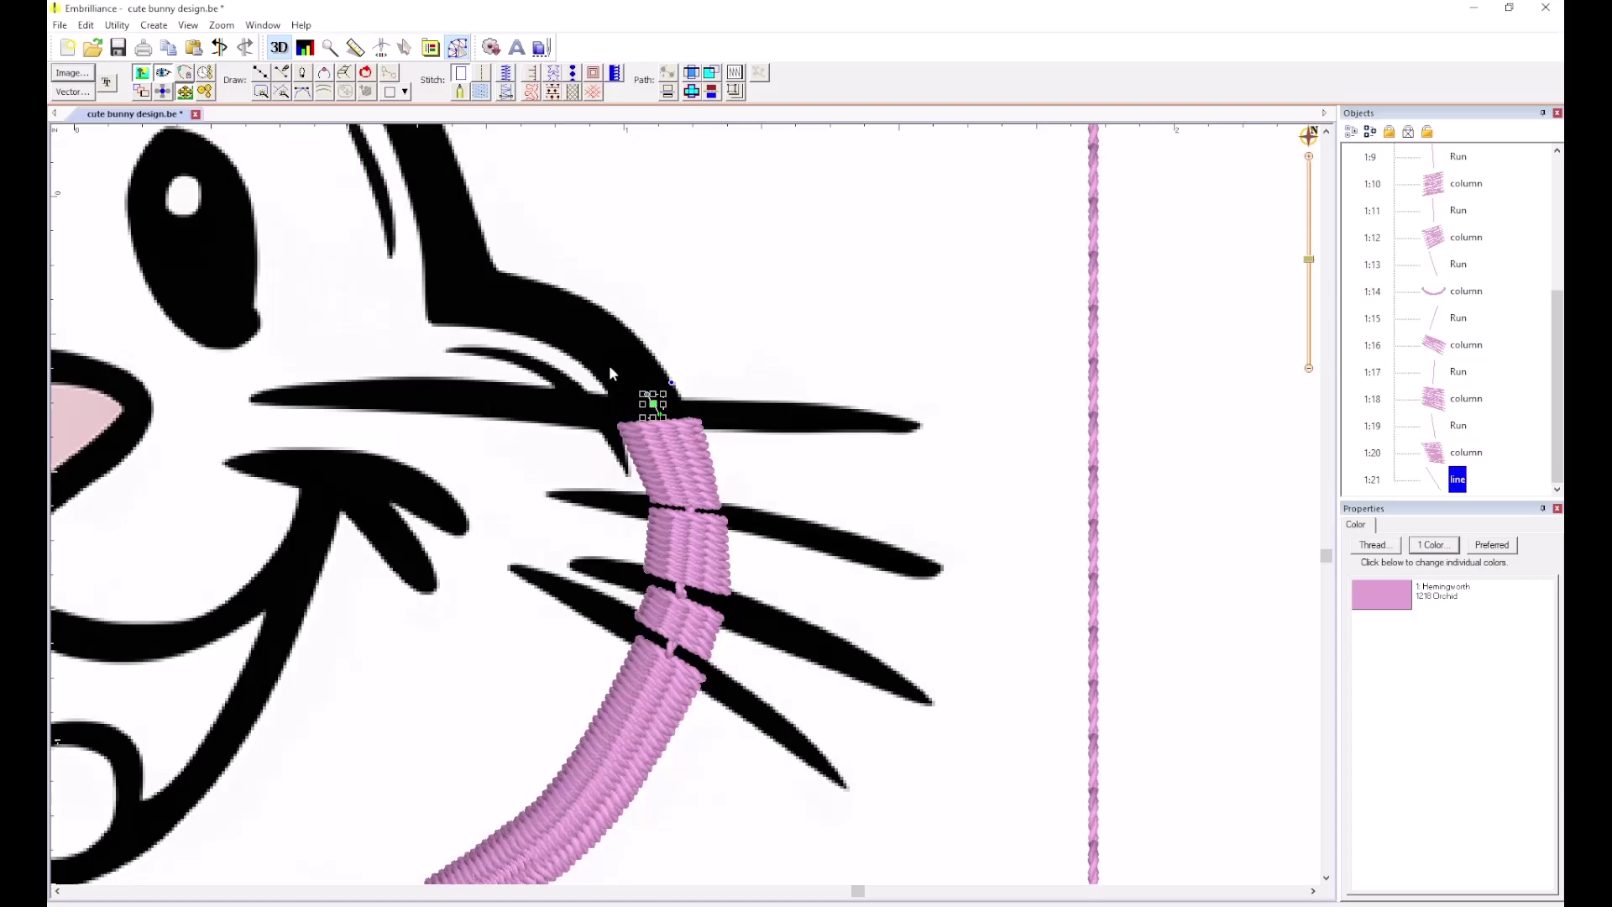
pyautogui.click(484, 73)
pyautogui.click(644, 225)
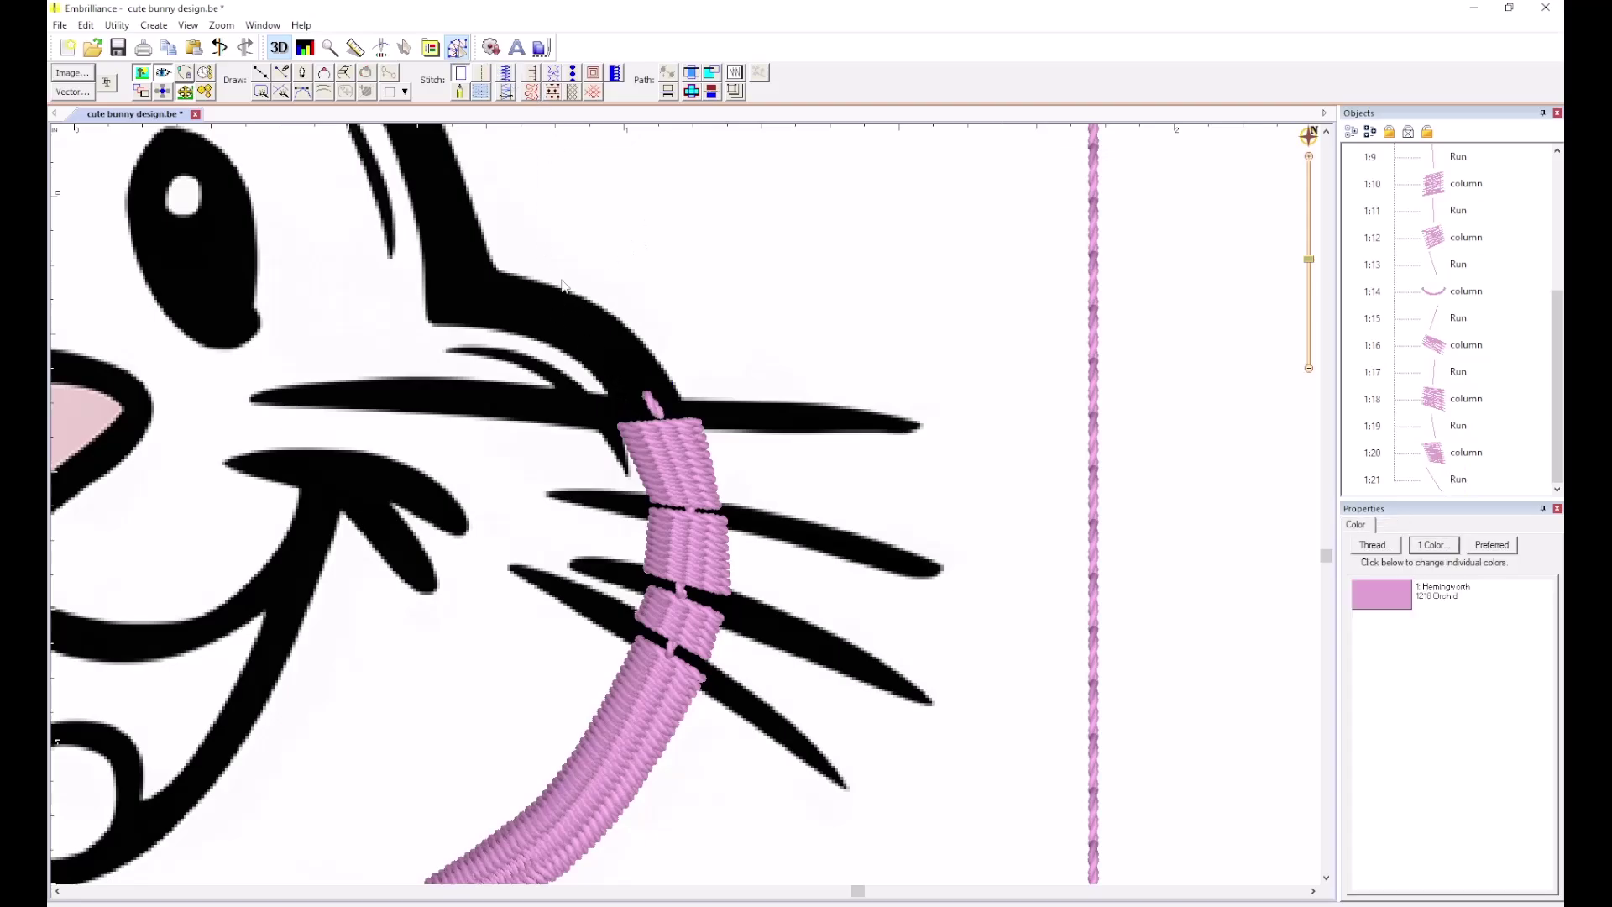
# Digitize a curved satin column over the upper cheek outline from the top right whisker to the corner below the head's side.
pyautogui.click(345, 72)
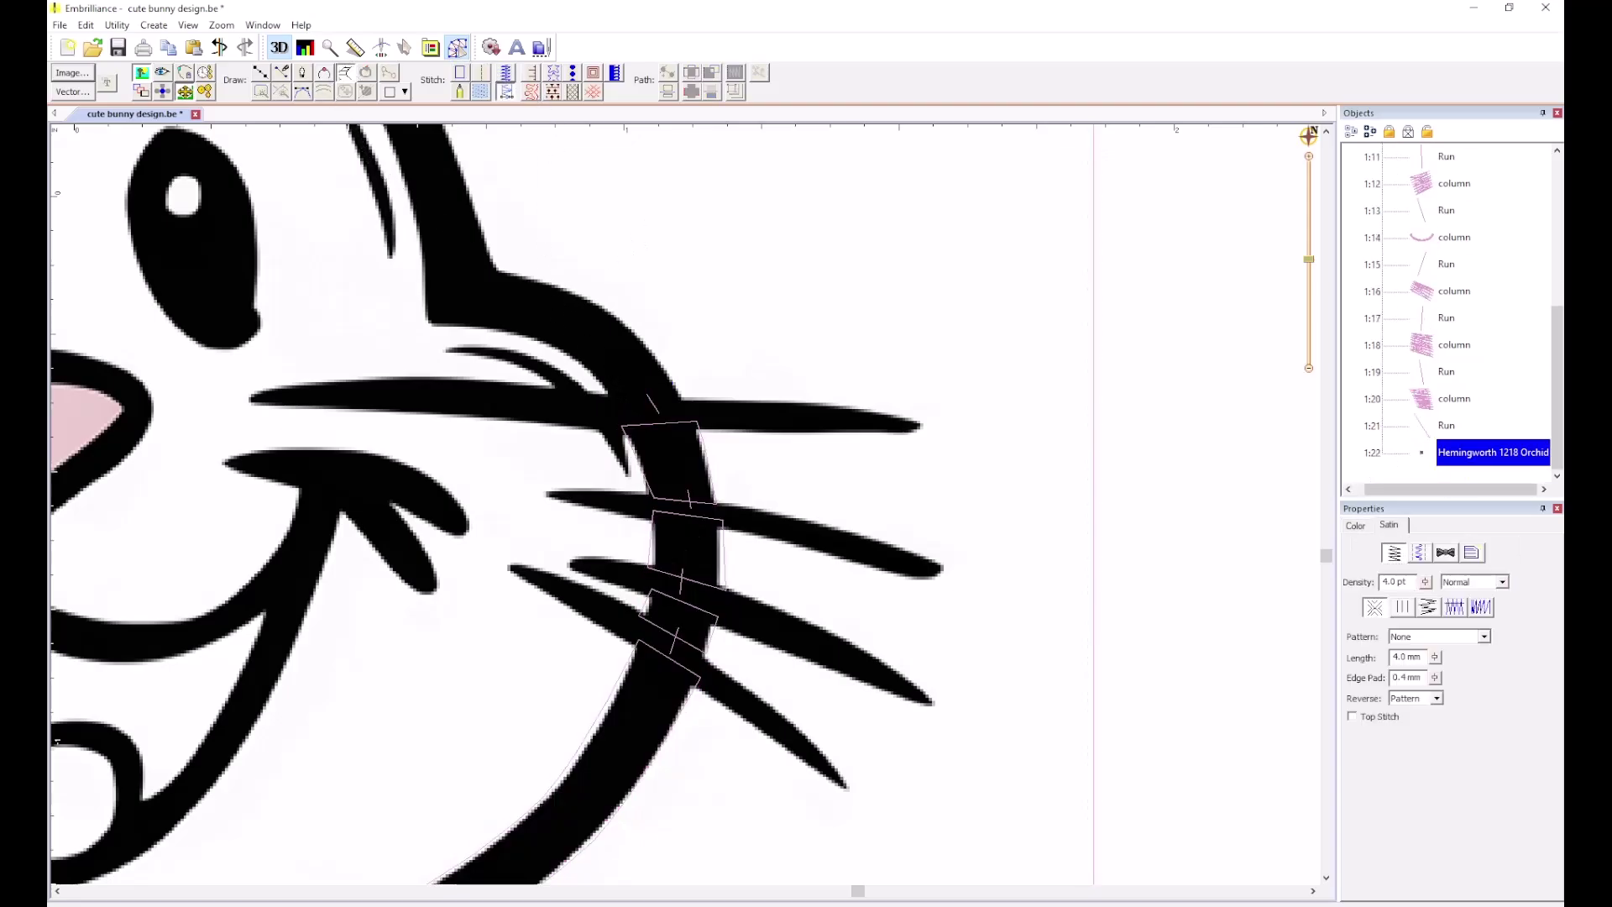
pyautogui.click(611, 402)
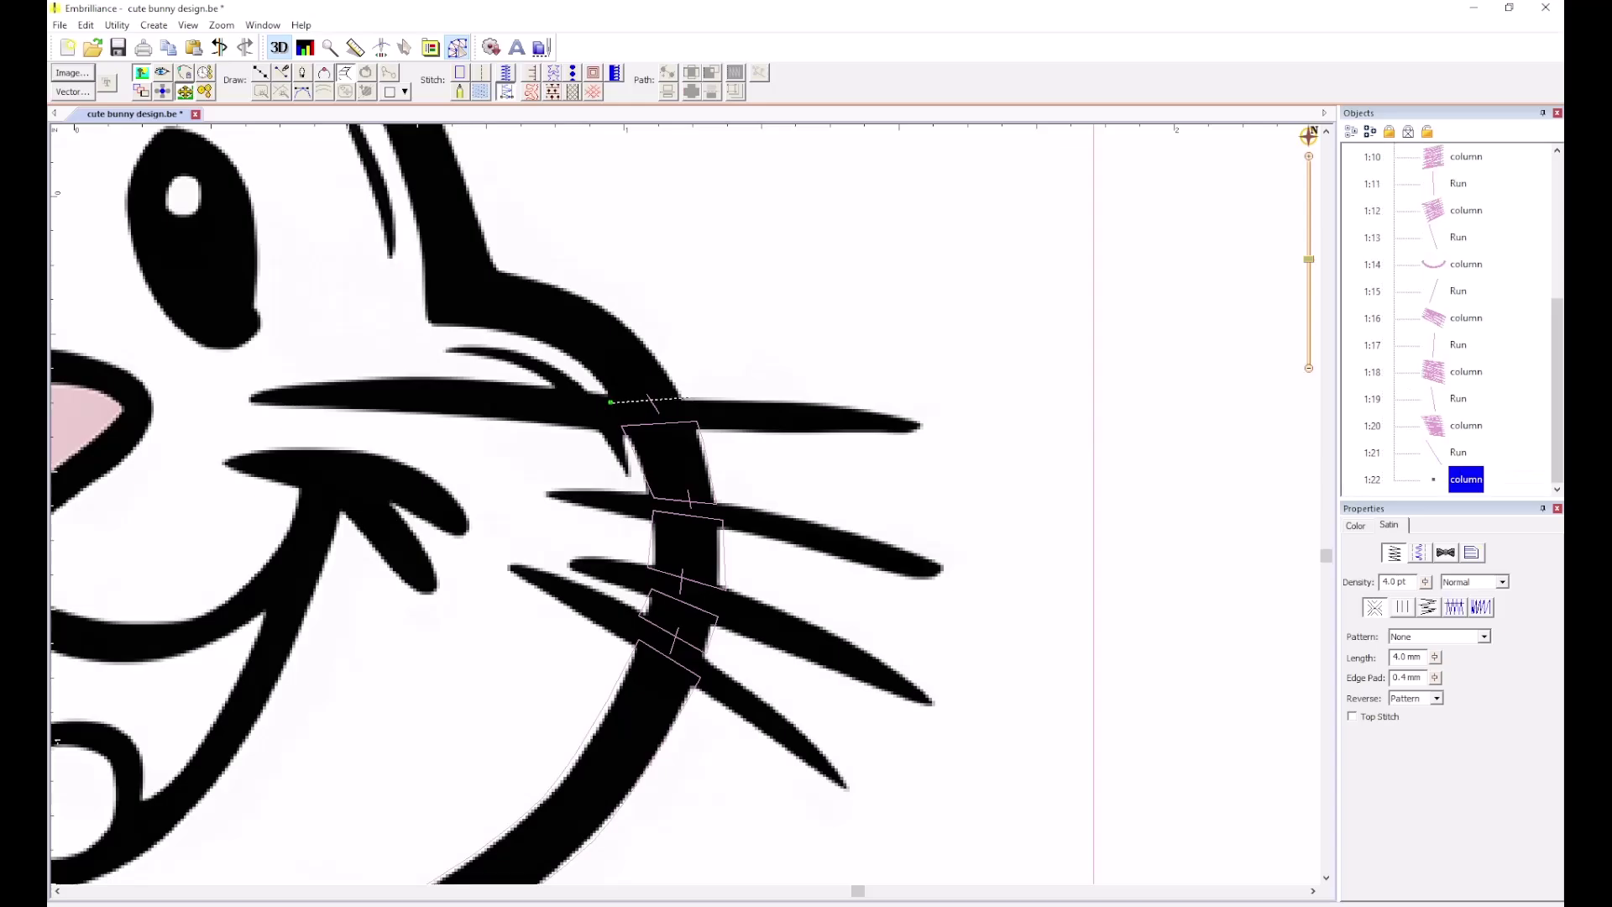
pyautogui.click(689, 398)
pyautogui.click(580, 362)
pyautogui.click(626, 321)
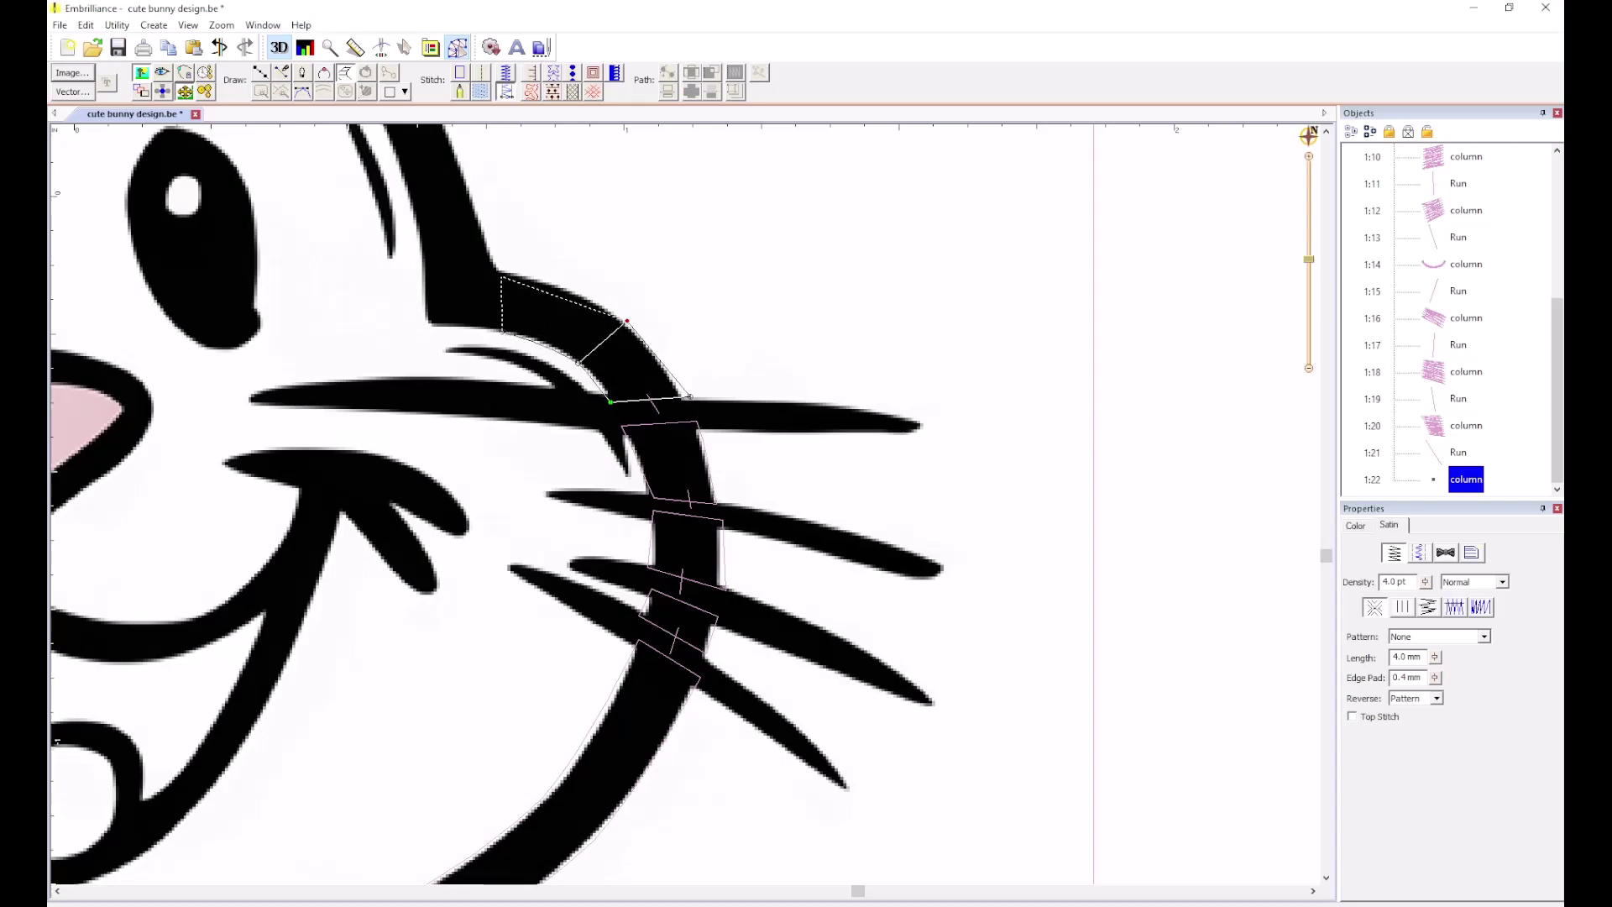
pyautogui.click(501, 268)
pyautogui.click(462, 327)
pyautogui.click(466, 273)
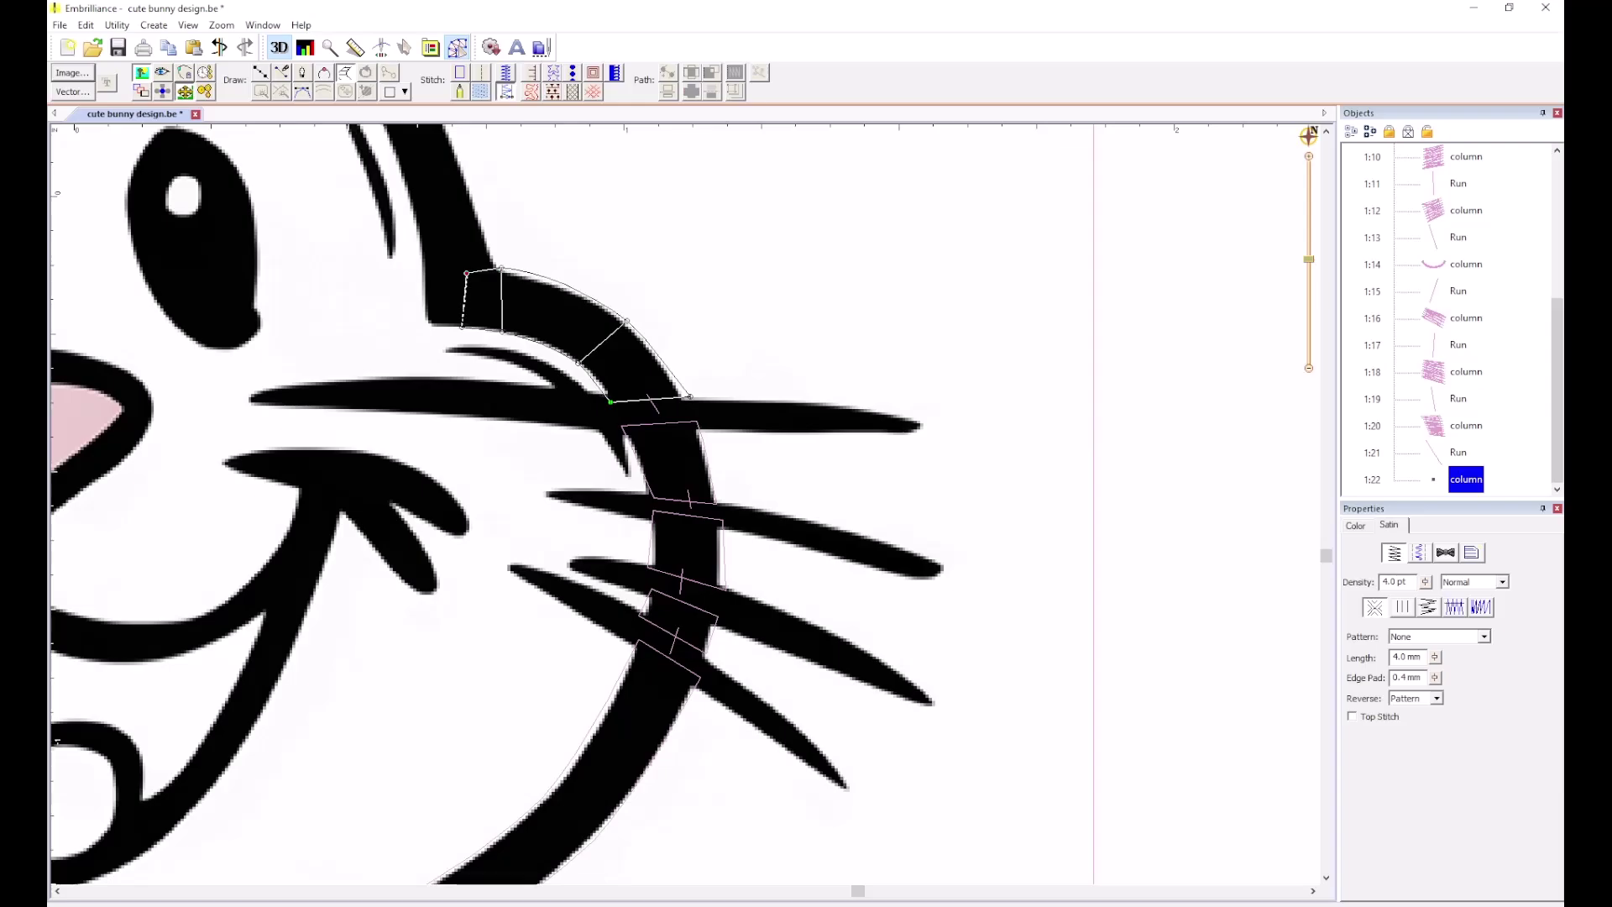
pyautogui.press('Return')
pyautogui.click(433, 282)
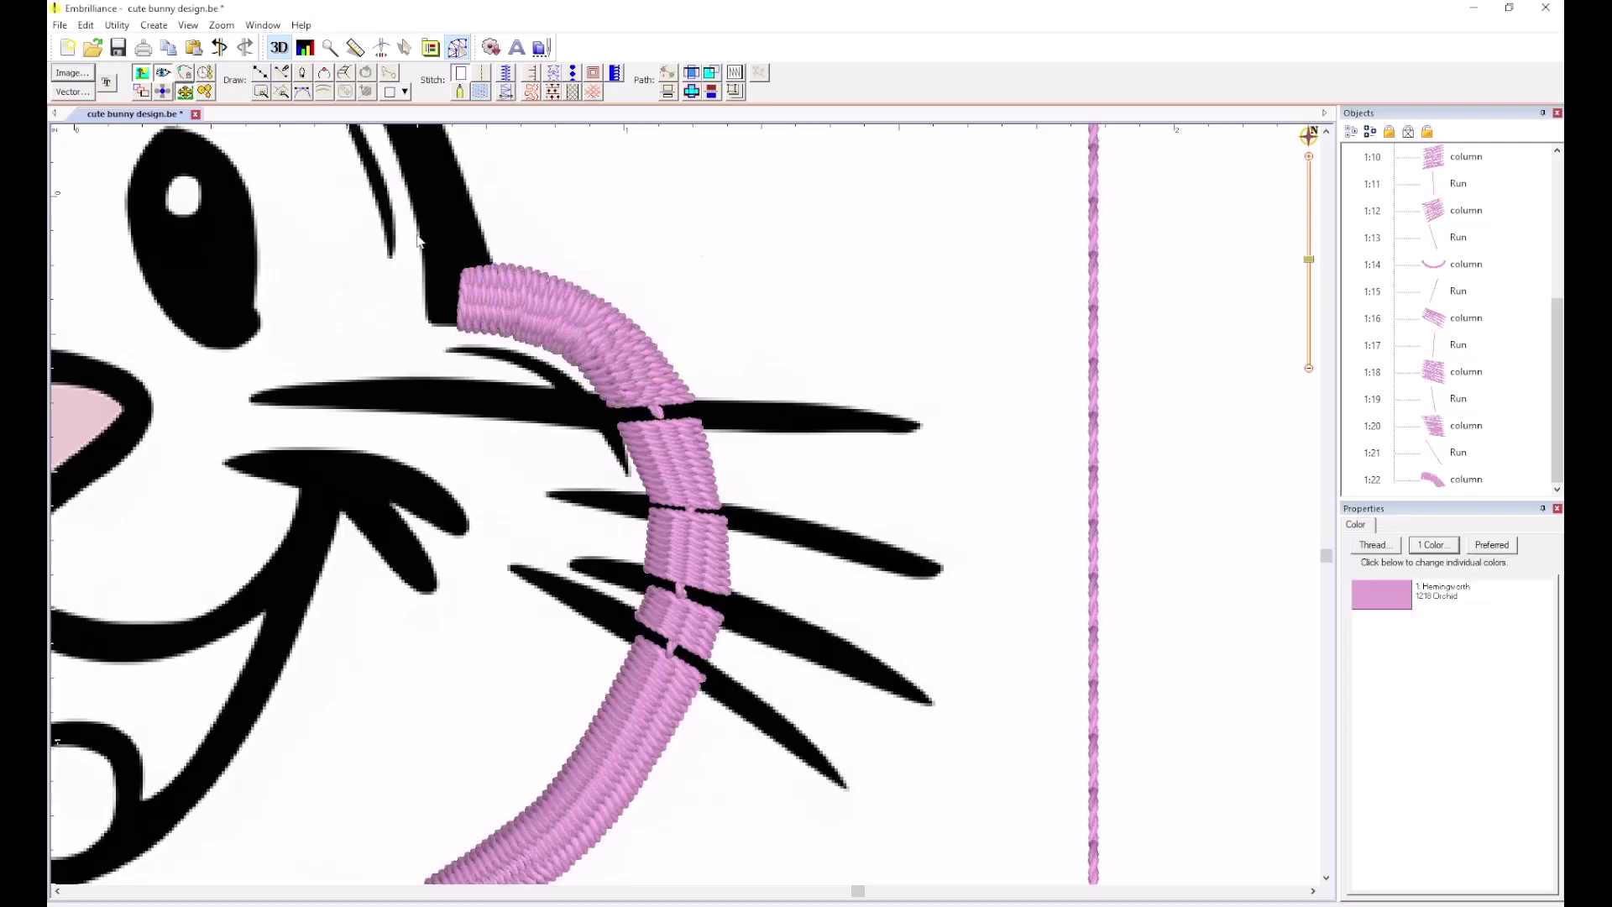
# Digitize a satin column up the right side of the head outline, from the cheek corner to the base of the right ear.
pyautogui.click(346, 72)
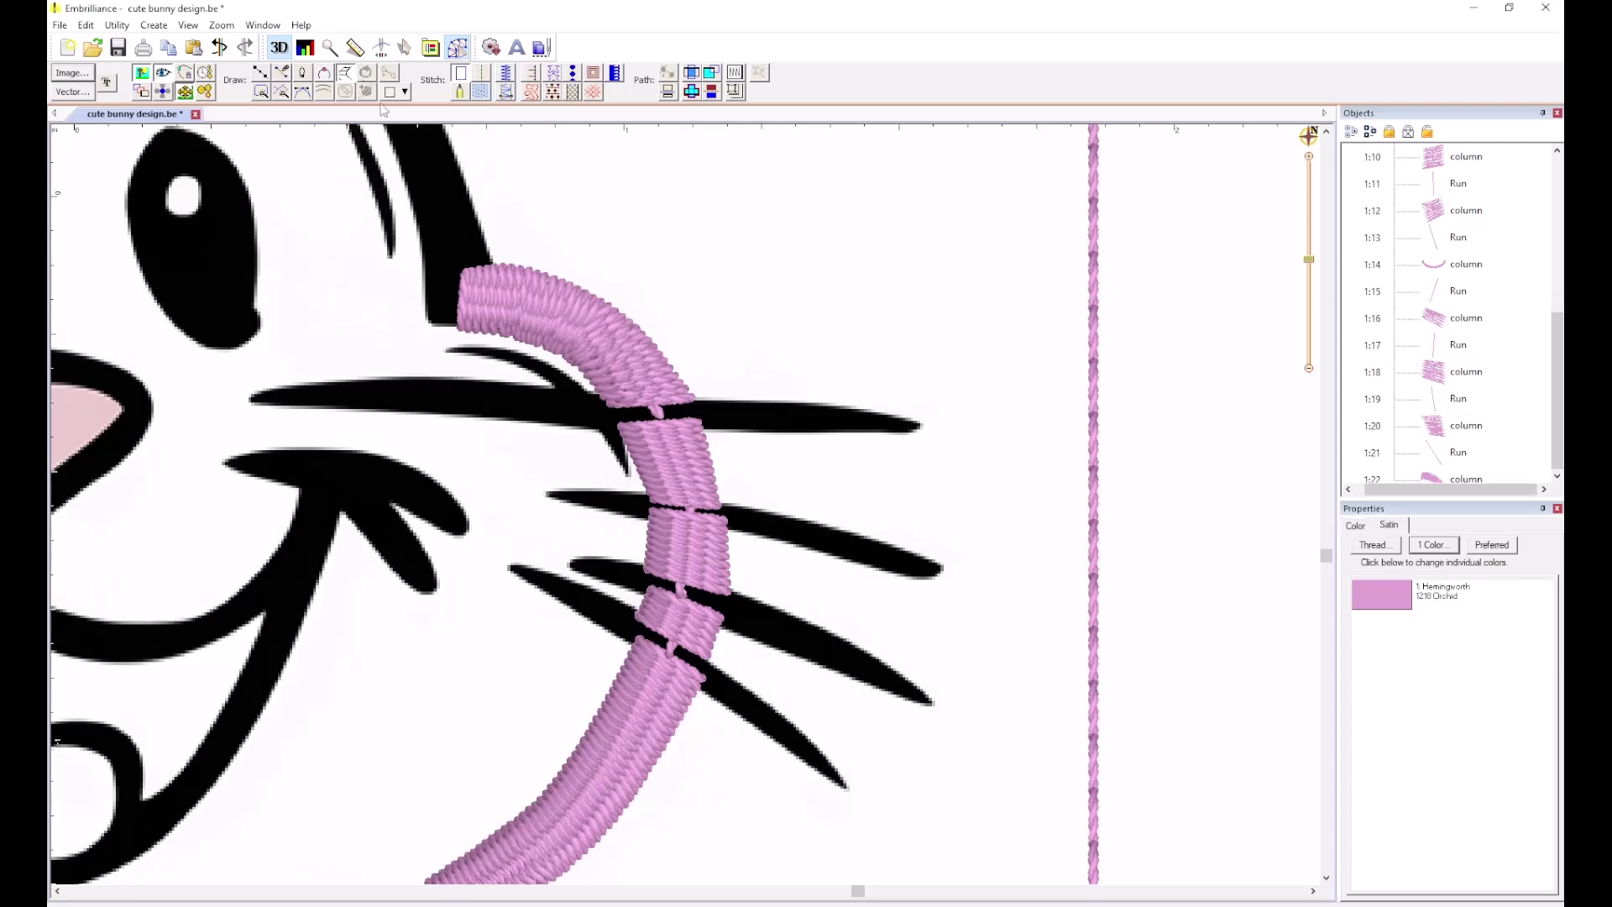
pyautogui.click(423, 324)
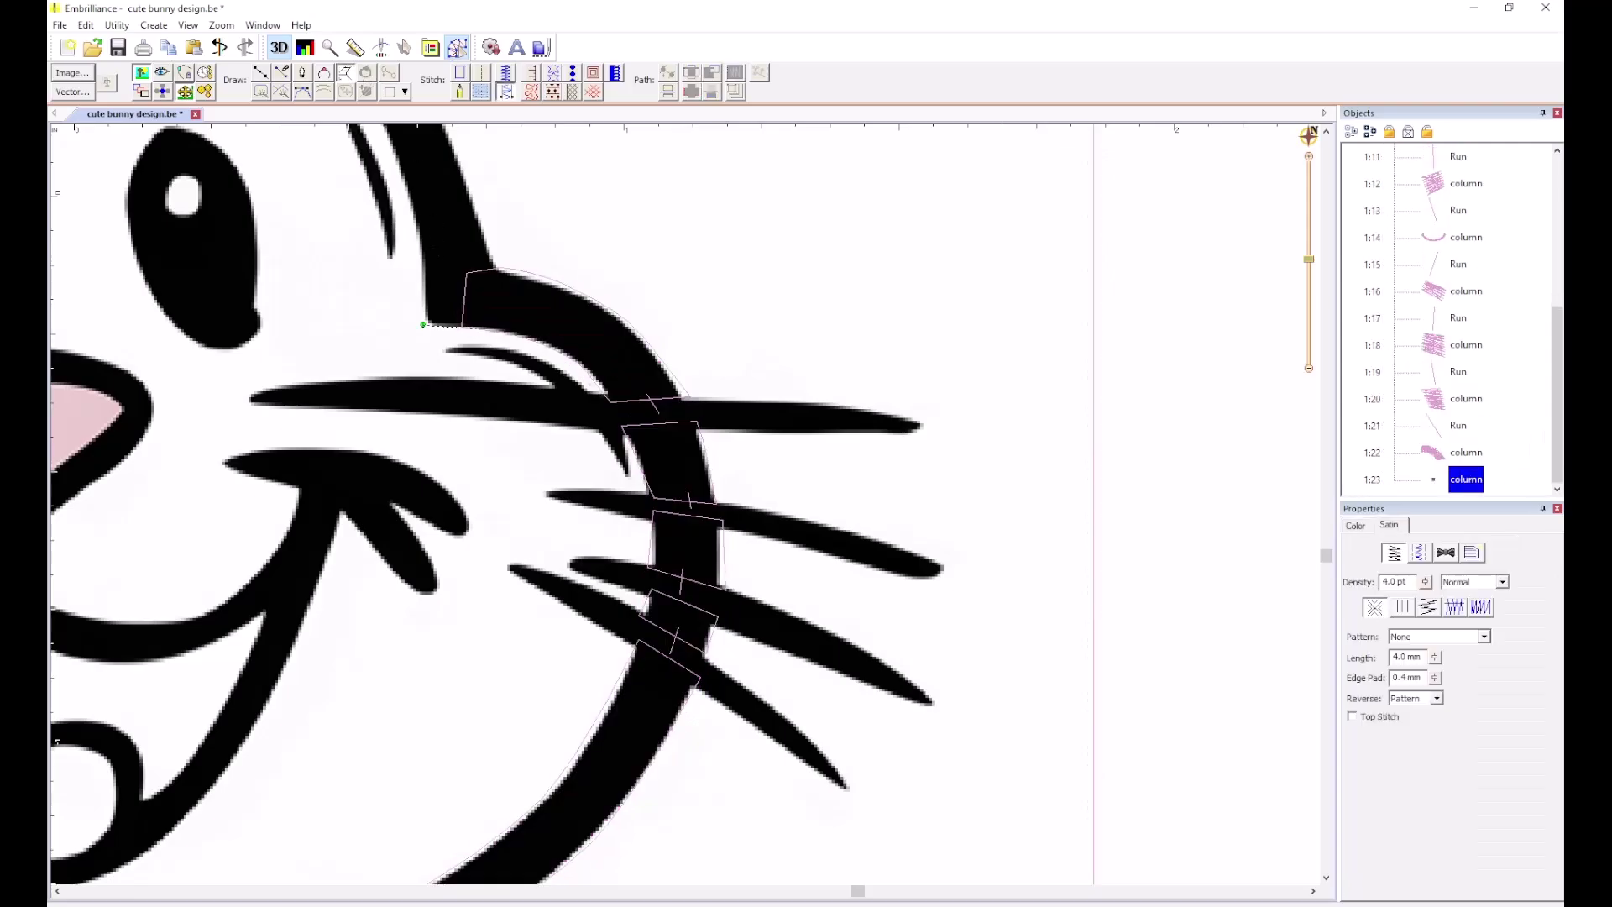
pyautogui.click(507, 329)
pyautogui.click(420, 245)
pyautogui.scroll(-1, 408, 184)
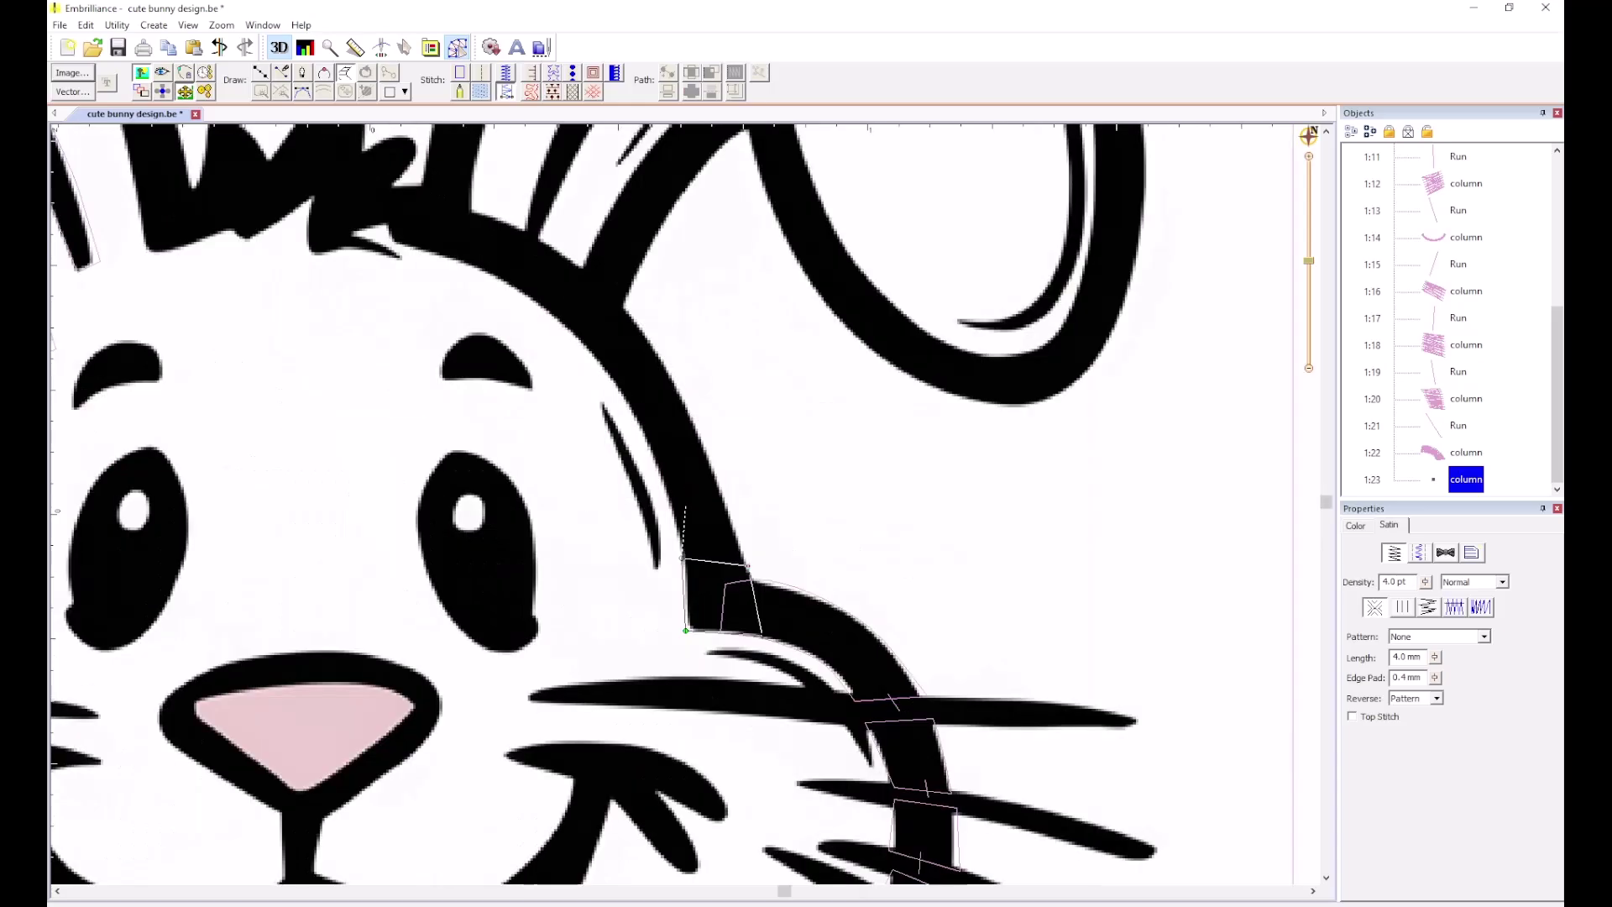
pyautogui.click(655, 454)
pyautogui.scroll(-3, 702, 441)
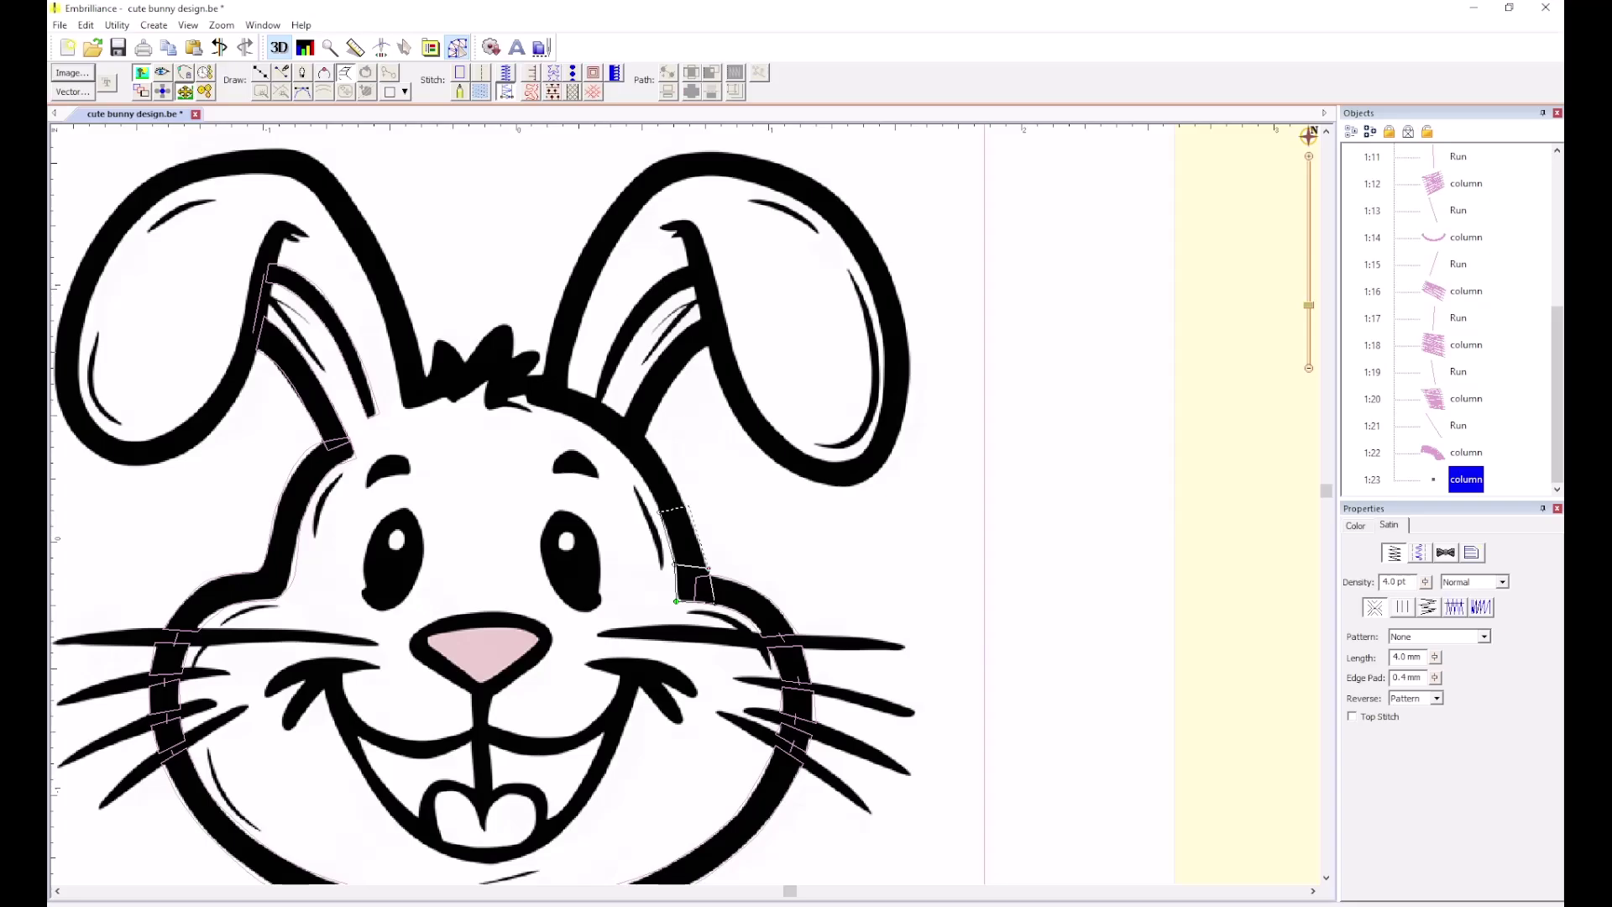
pyautogui.scroll(-1, 676, 512)
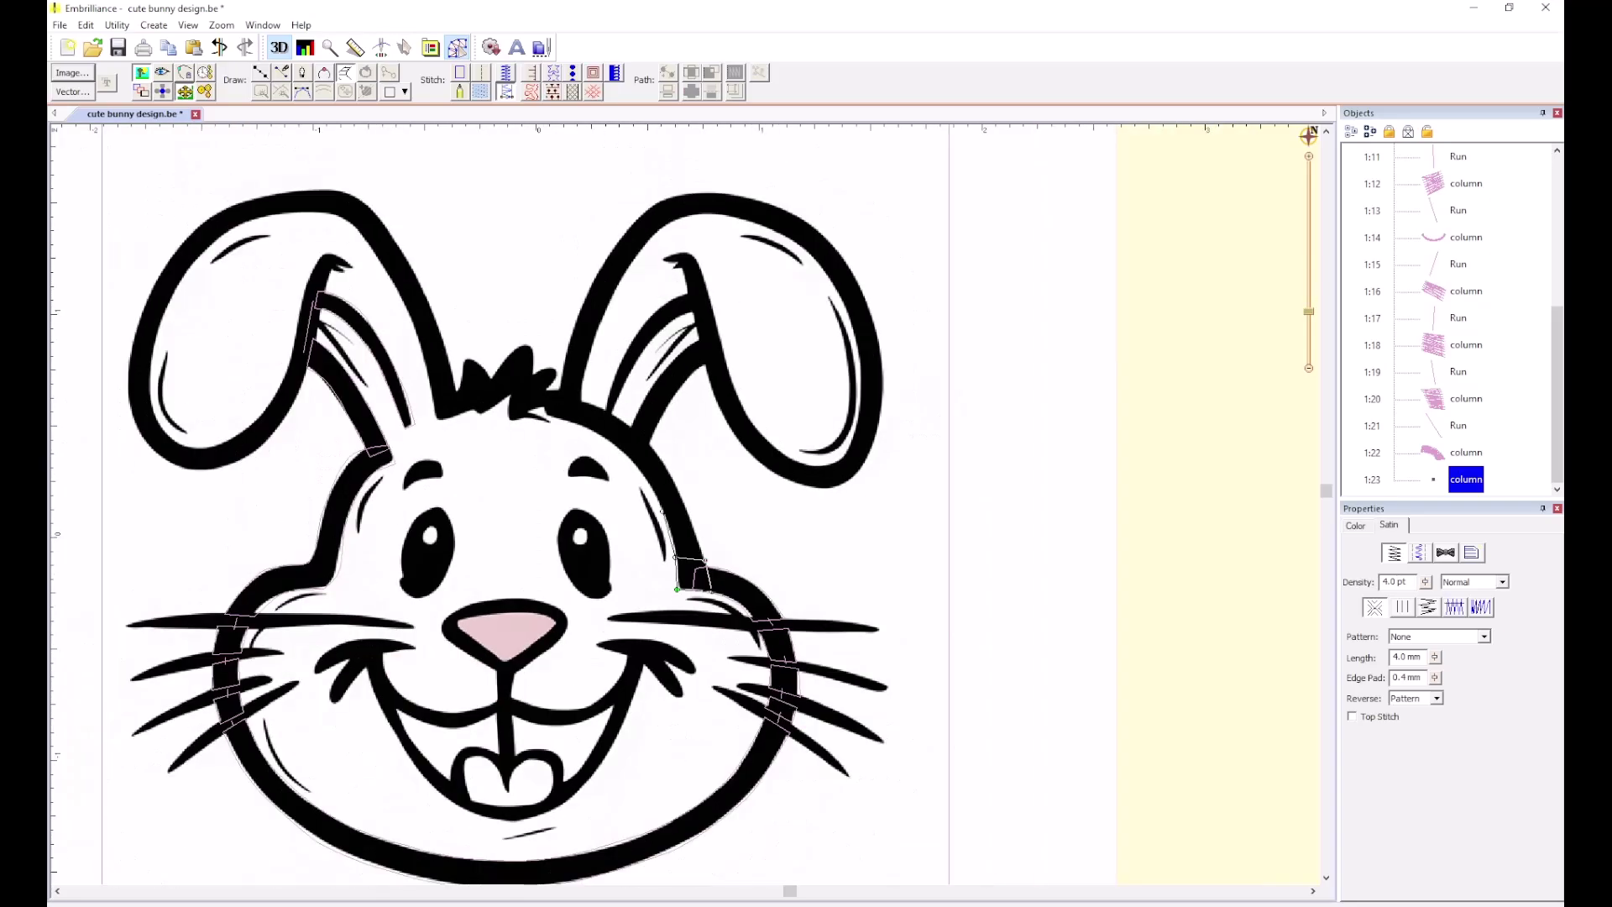
pyautogui.scroll(3, 663, 509)
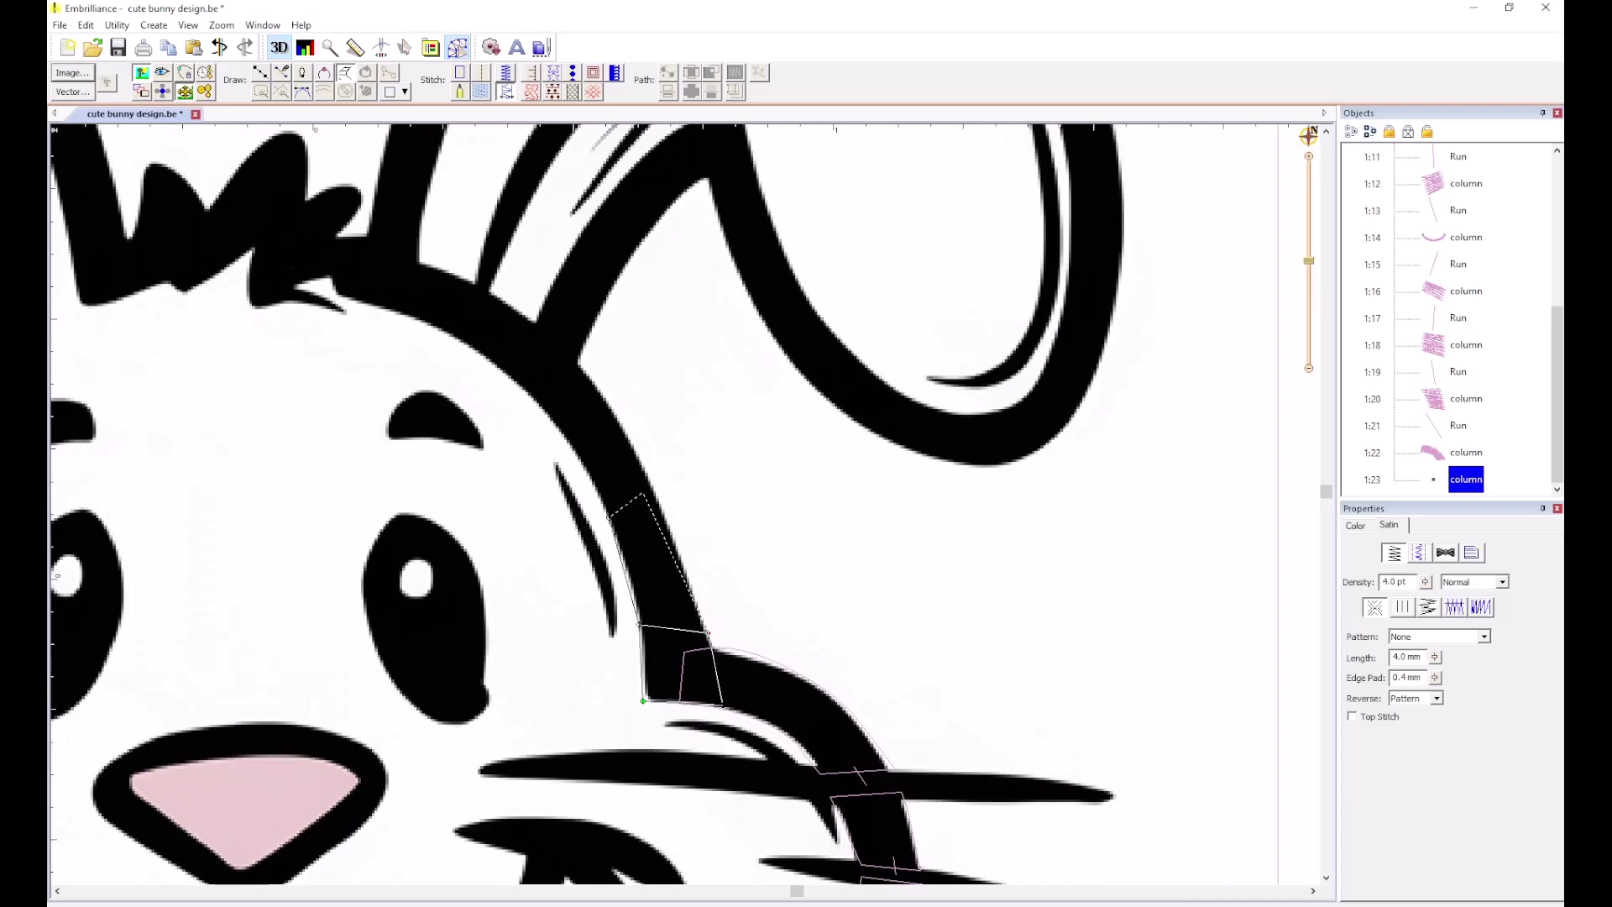
pyautogui.click(664, 505)
pyautogui.click(535, 399)
pyautogui.click(577, 354)
pyautogui.press('Return')
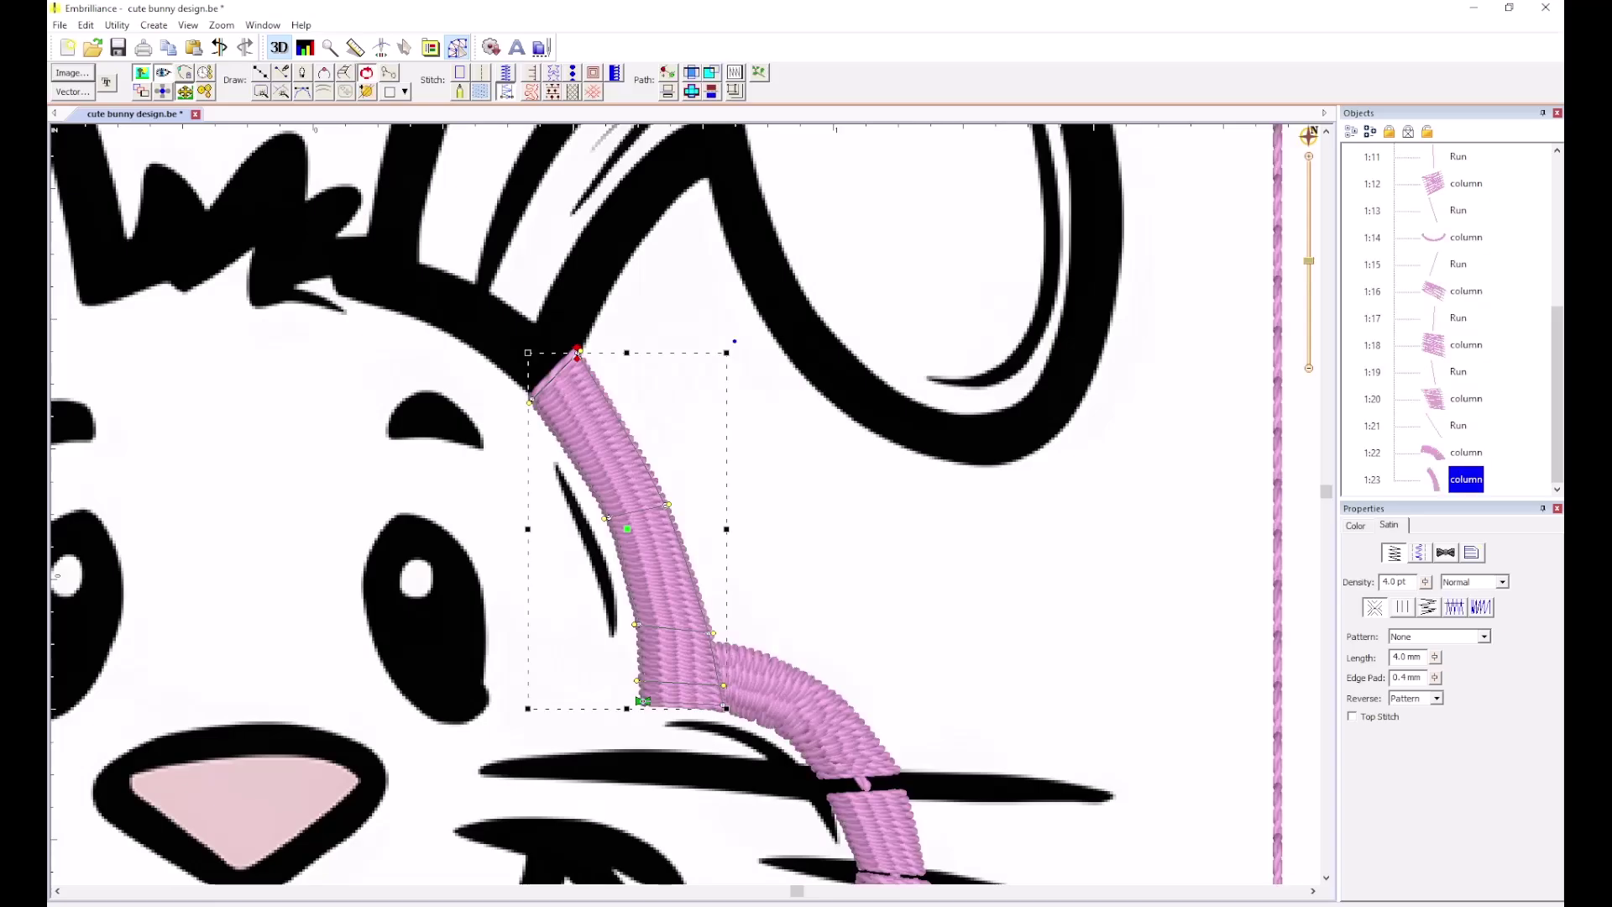
pyautogui.click(689, 337)
# Draw a run stitch path from the head column up the right ear's lower stroke and back along the thin inner-ear detail.
pyautogui.scroll(-1, 688, 336)
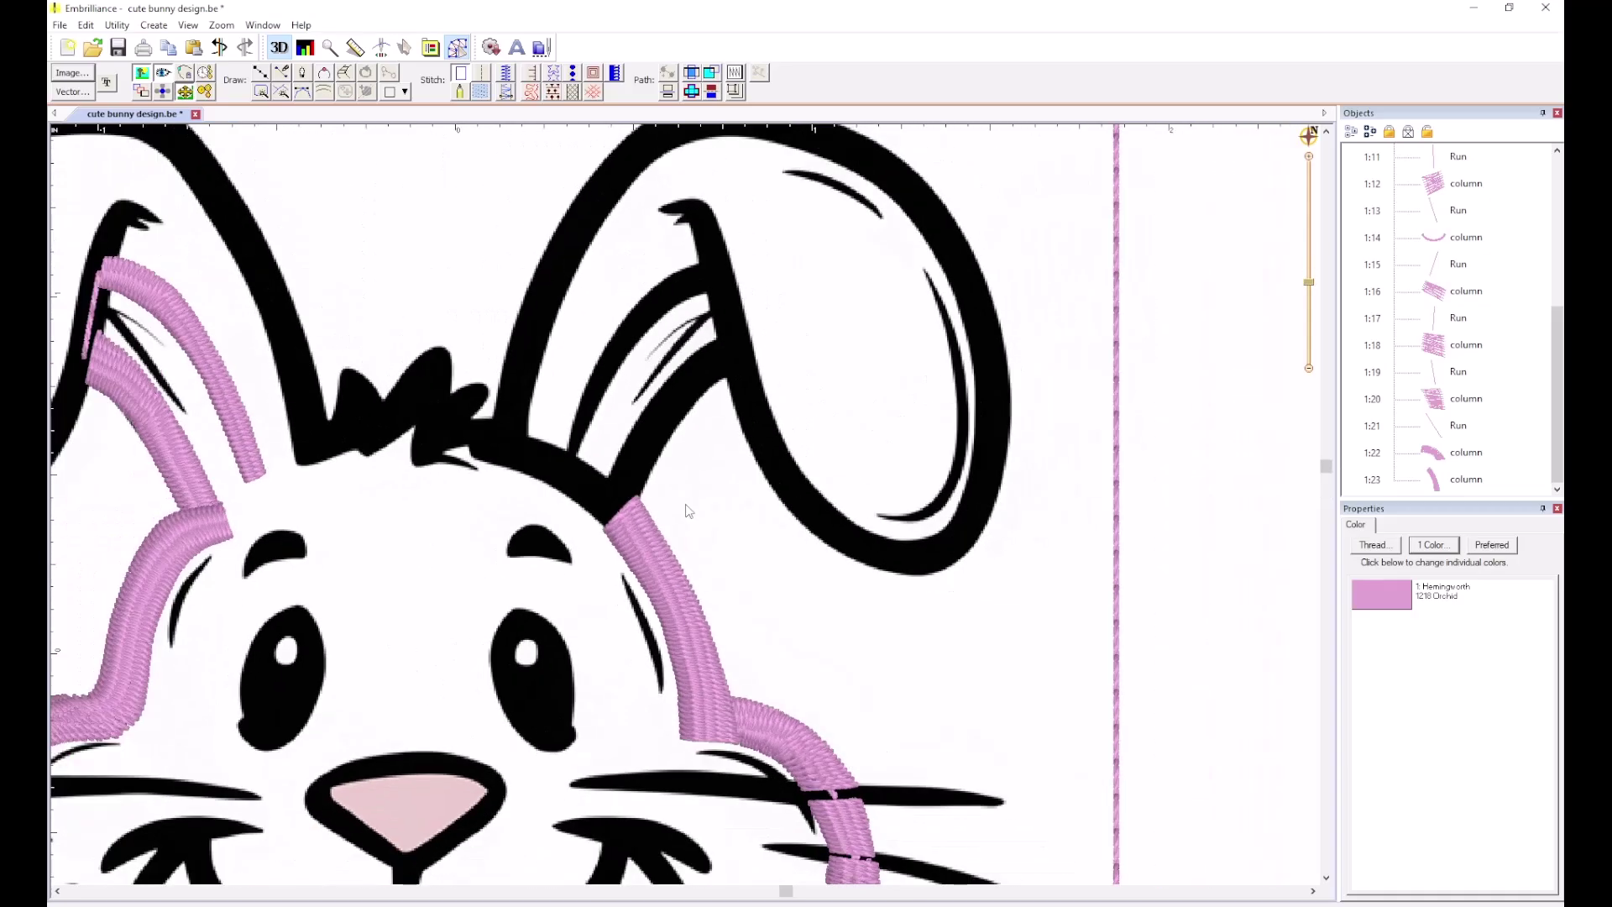
pyautogui.scroll(-2, 678, 383)
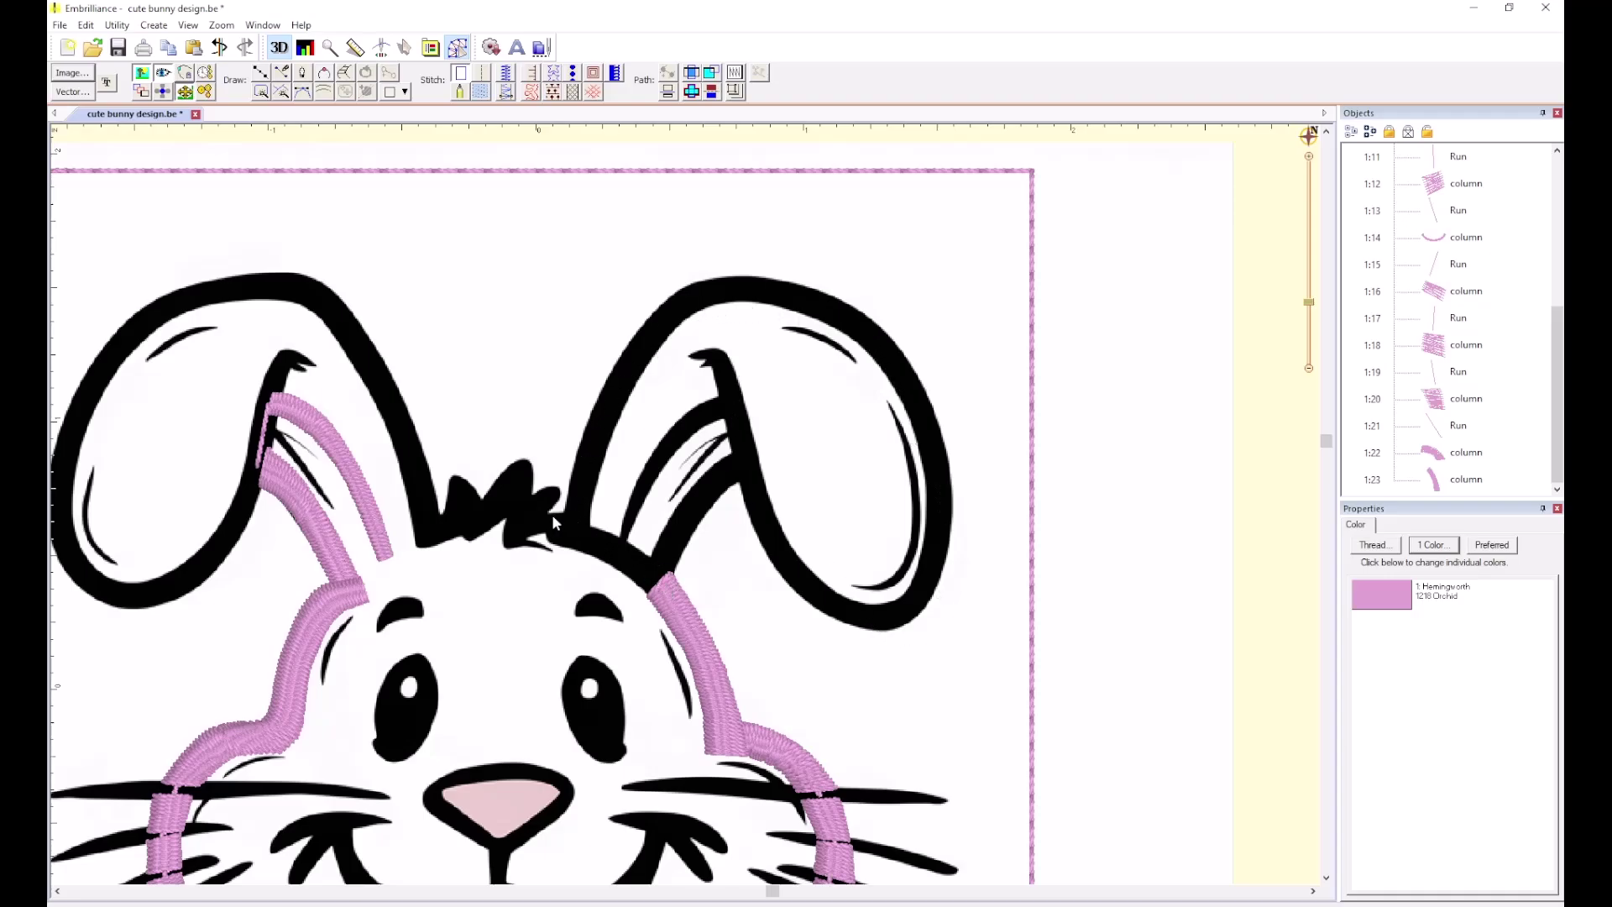
pyautogui.scroll(1, 621, 546)
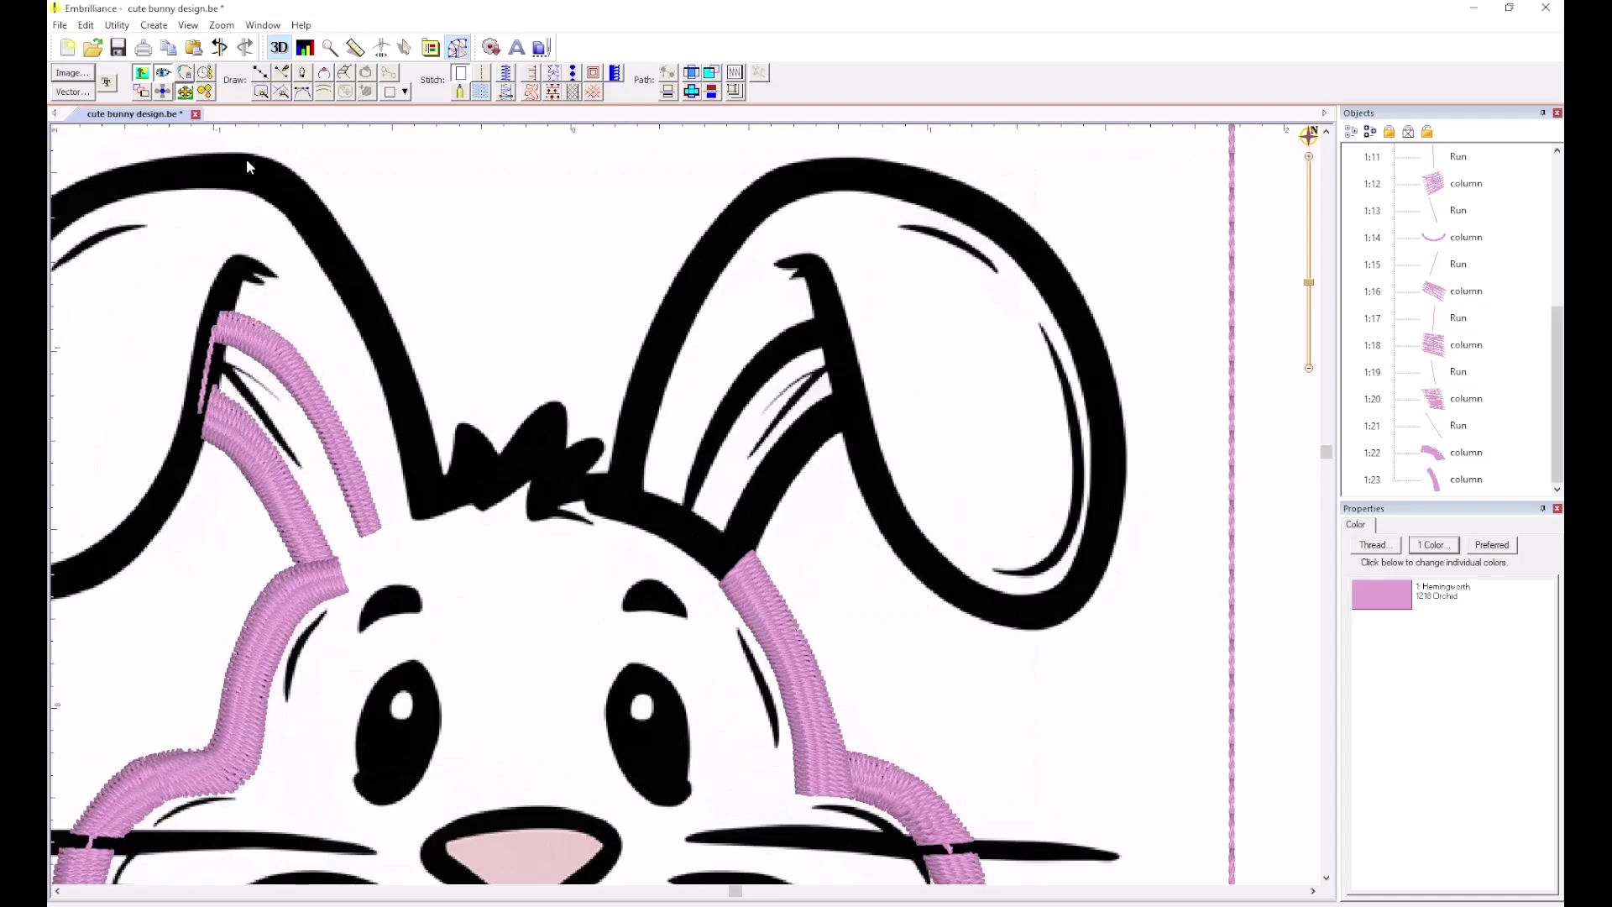
pyautogui.click(261, 72)
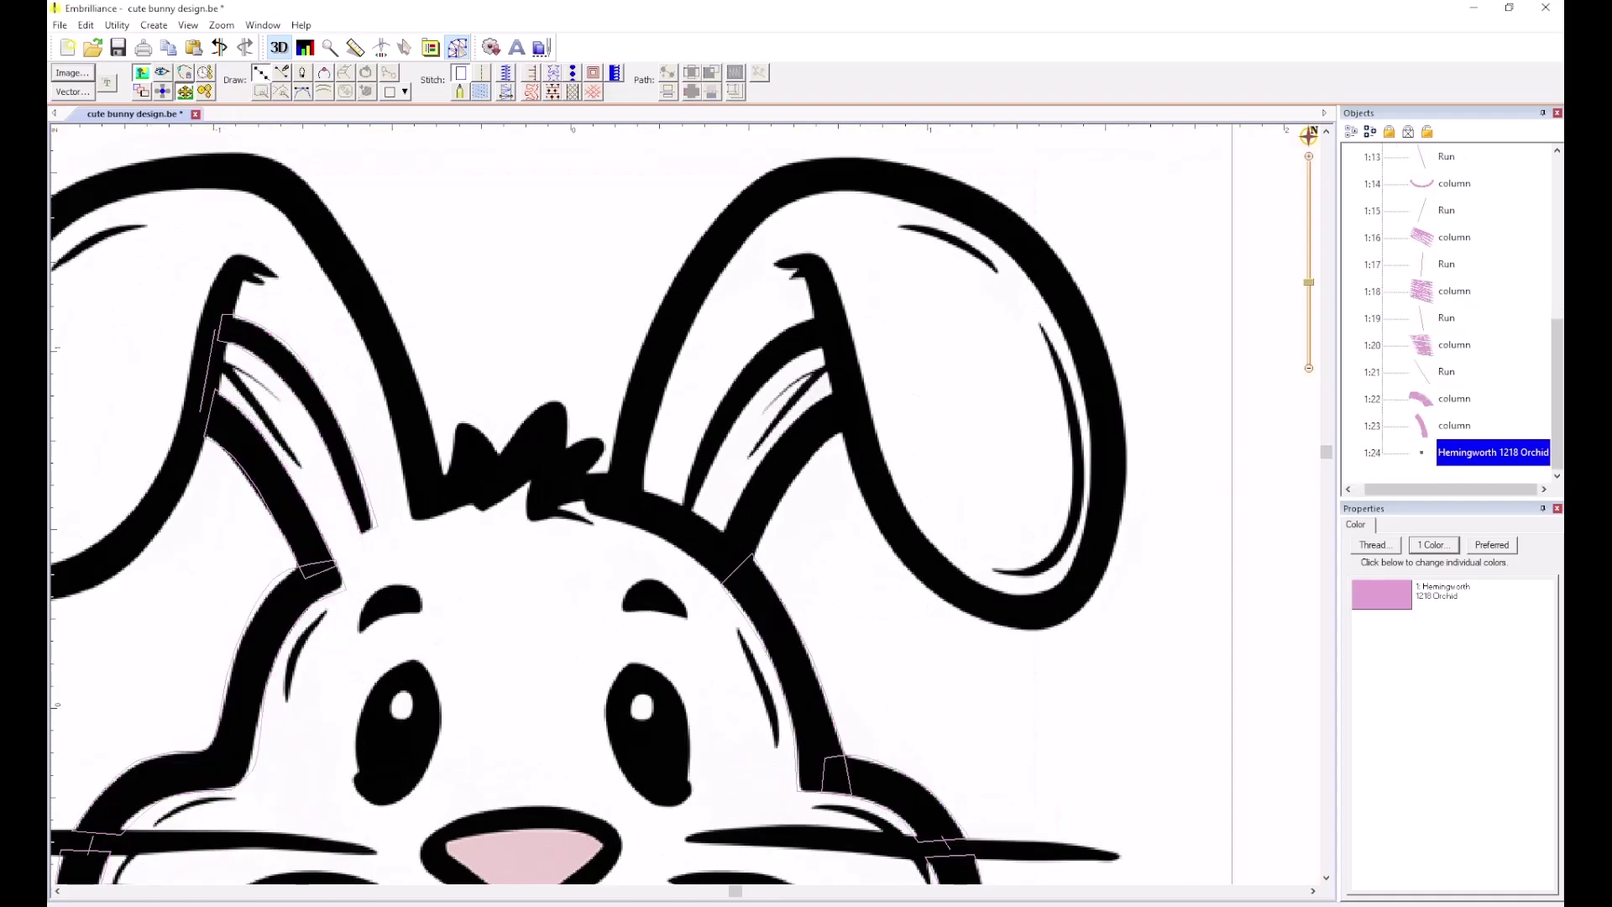
pyautogui.click(729, 559)
pyautogui.click(761, 483)
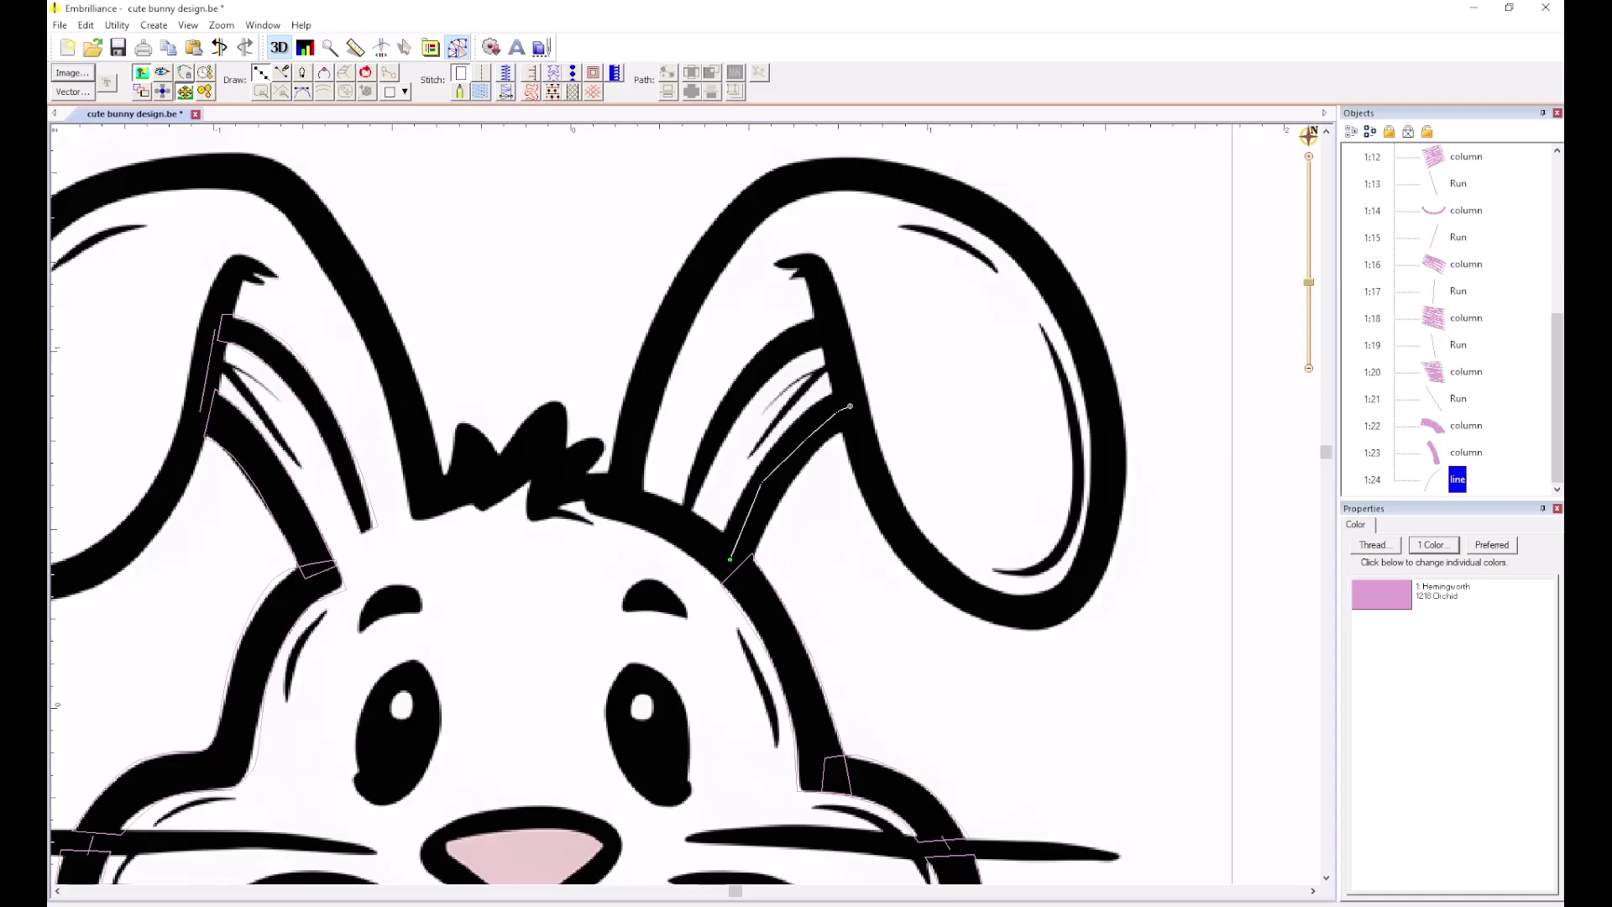
pyautogui.click(849, 407)
pyautogui.click(830, 364)
pyautogui.doubleClick(749, 455)
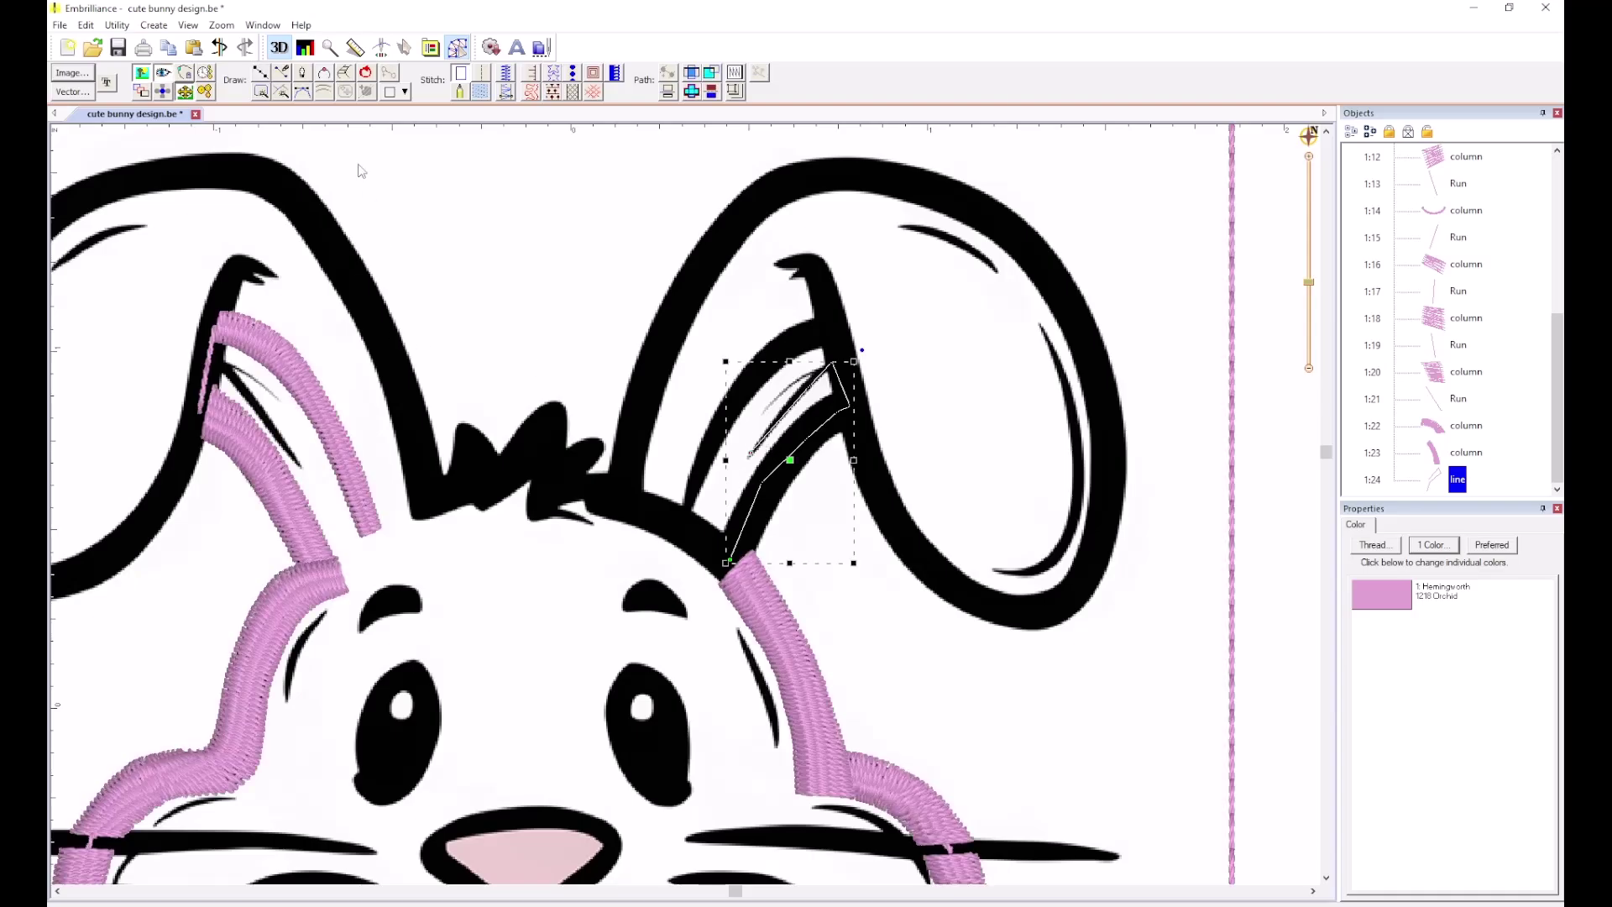
pyautogui.click(483, 72)
pyautogui.click(400, 187)
# Digitize a narrow satin column over the lower thin detail stroke inside the right ear, starting at its lower tip.
pyautogui.click(345, 73)
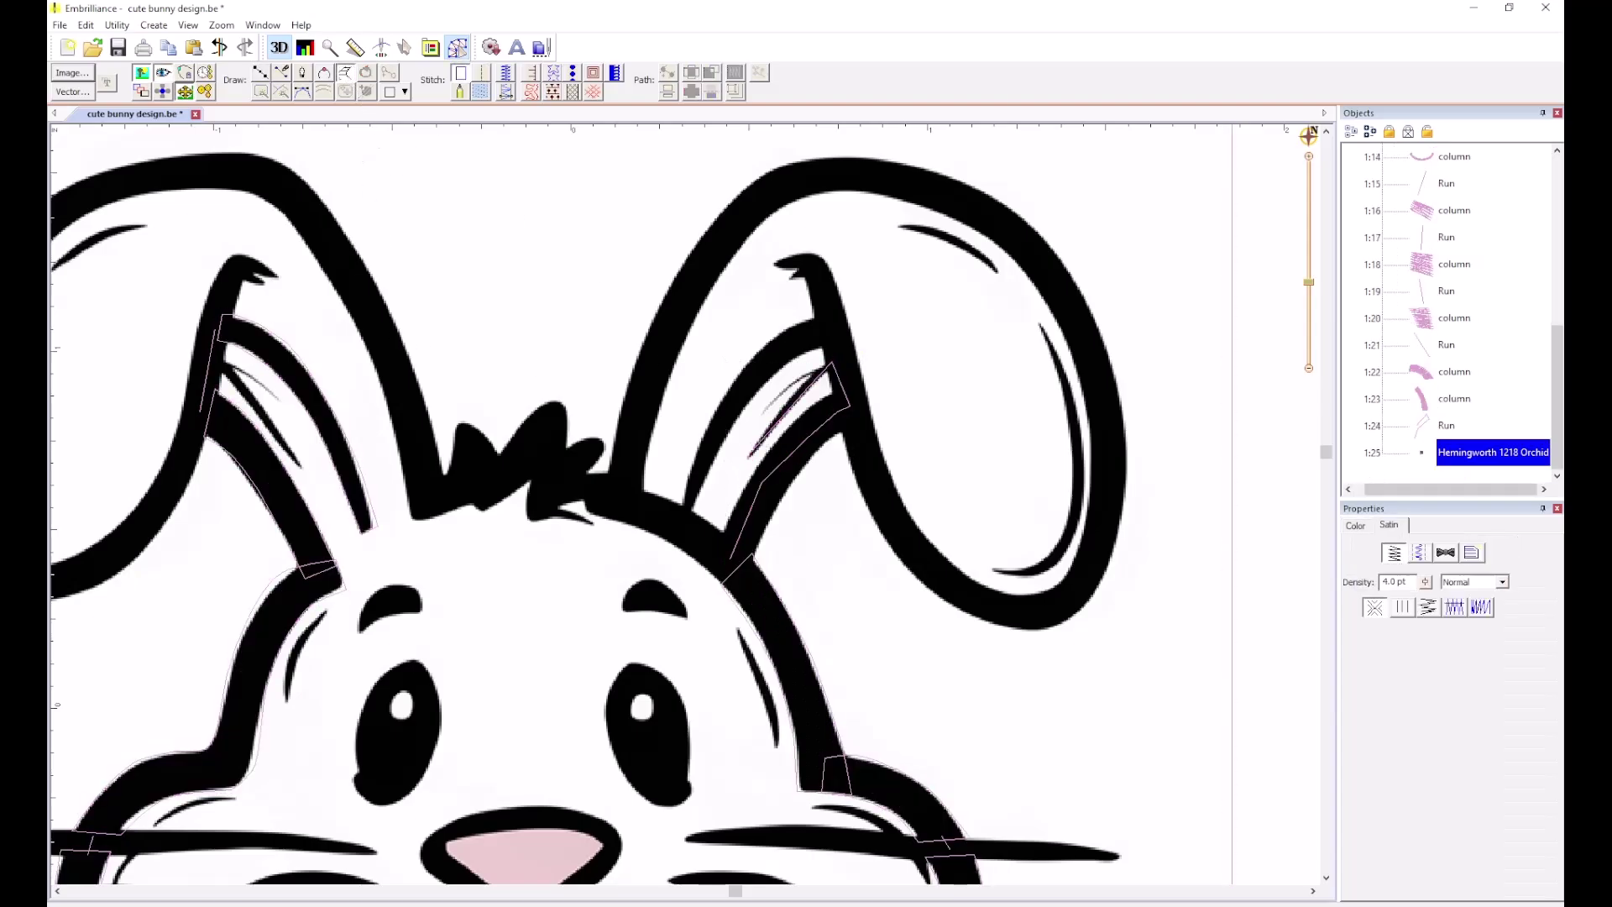
pyautogui.scroll(2, 756, 187)
pyautogui.scroll(2, 680, 516)
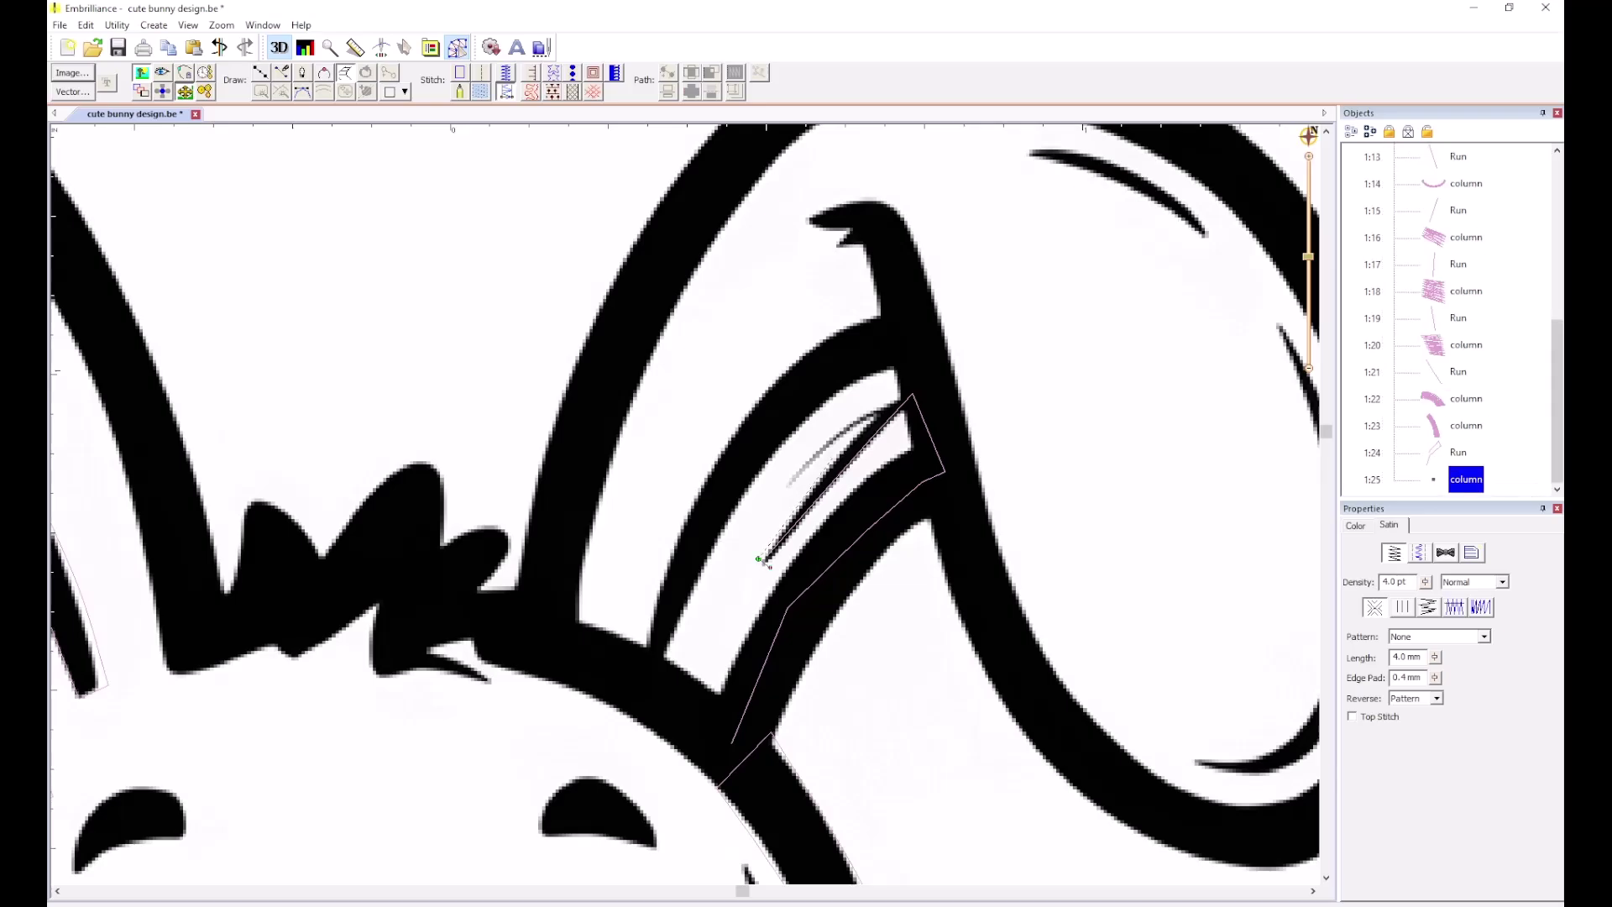
pyautogui.moveTo(767, 565); pyautogui.dragTo(836, 455)
pyautogui.click(855, 463)
pyautogui.click(884, 403)
pyautogui.click(903, 403)
pyautogui.press('Return')
pyautogui.click(755, 299)
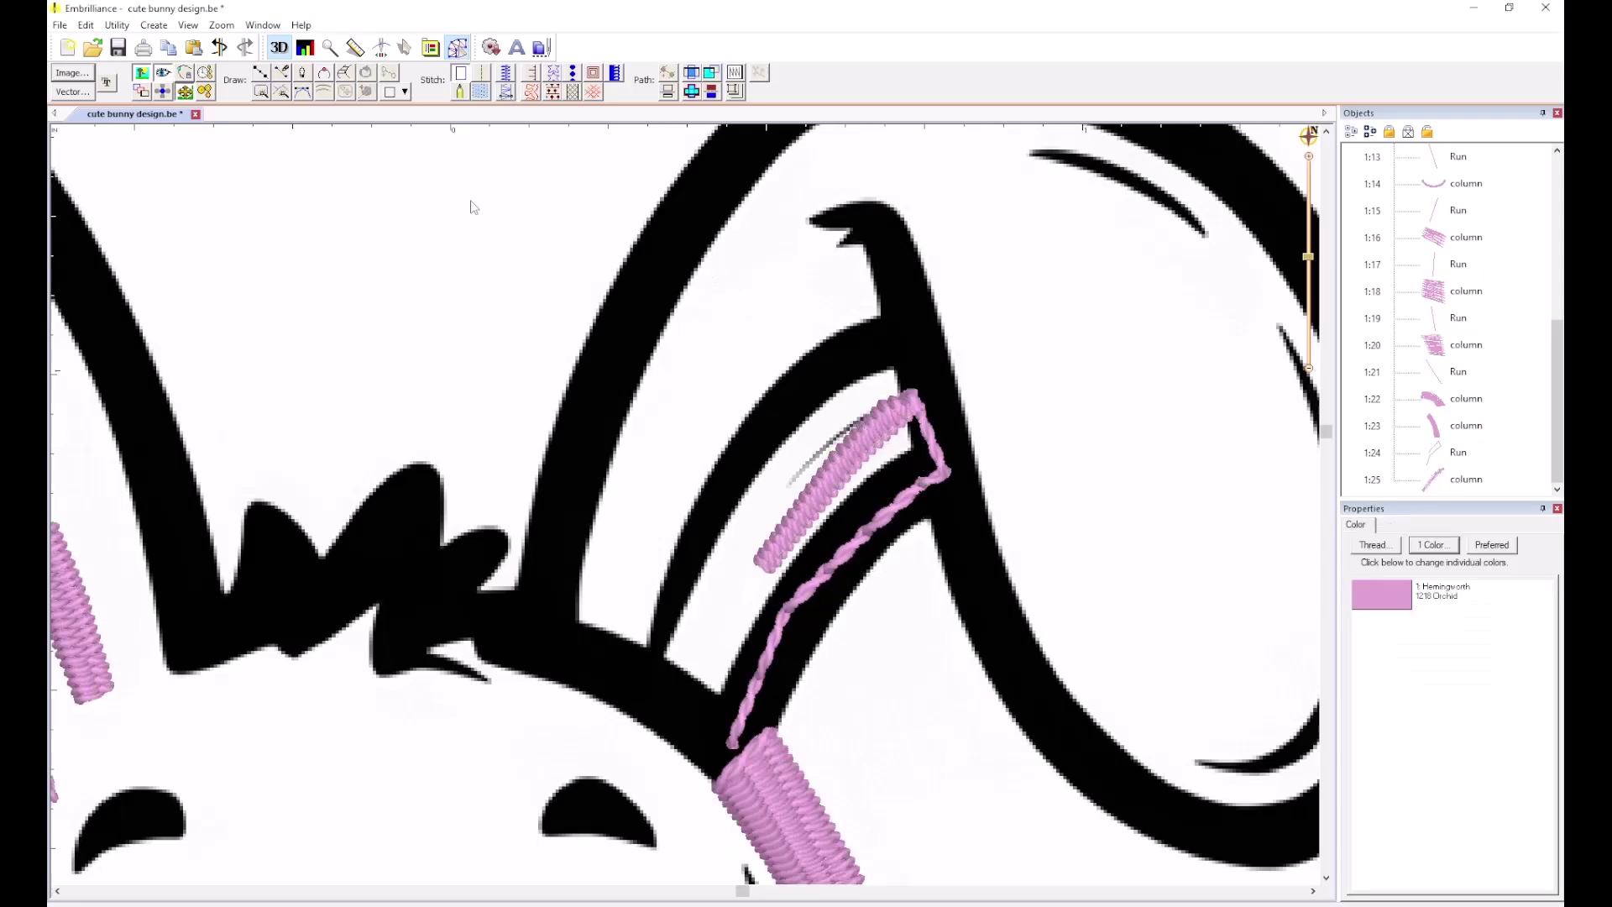
# Draw a line along the upper thin detail stroke inside the right ear, from the satin column's upper end to the stroke's tip.
pyautogui.click(261, 72)
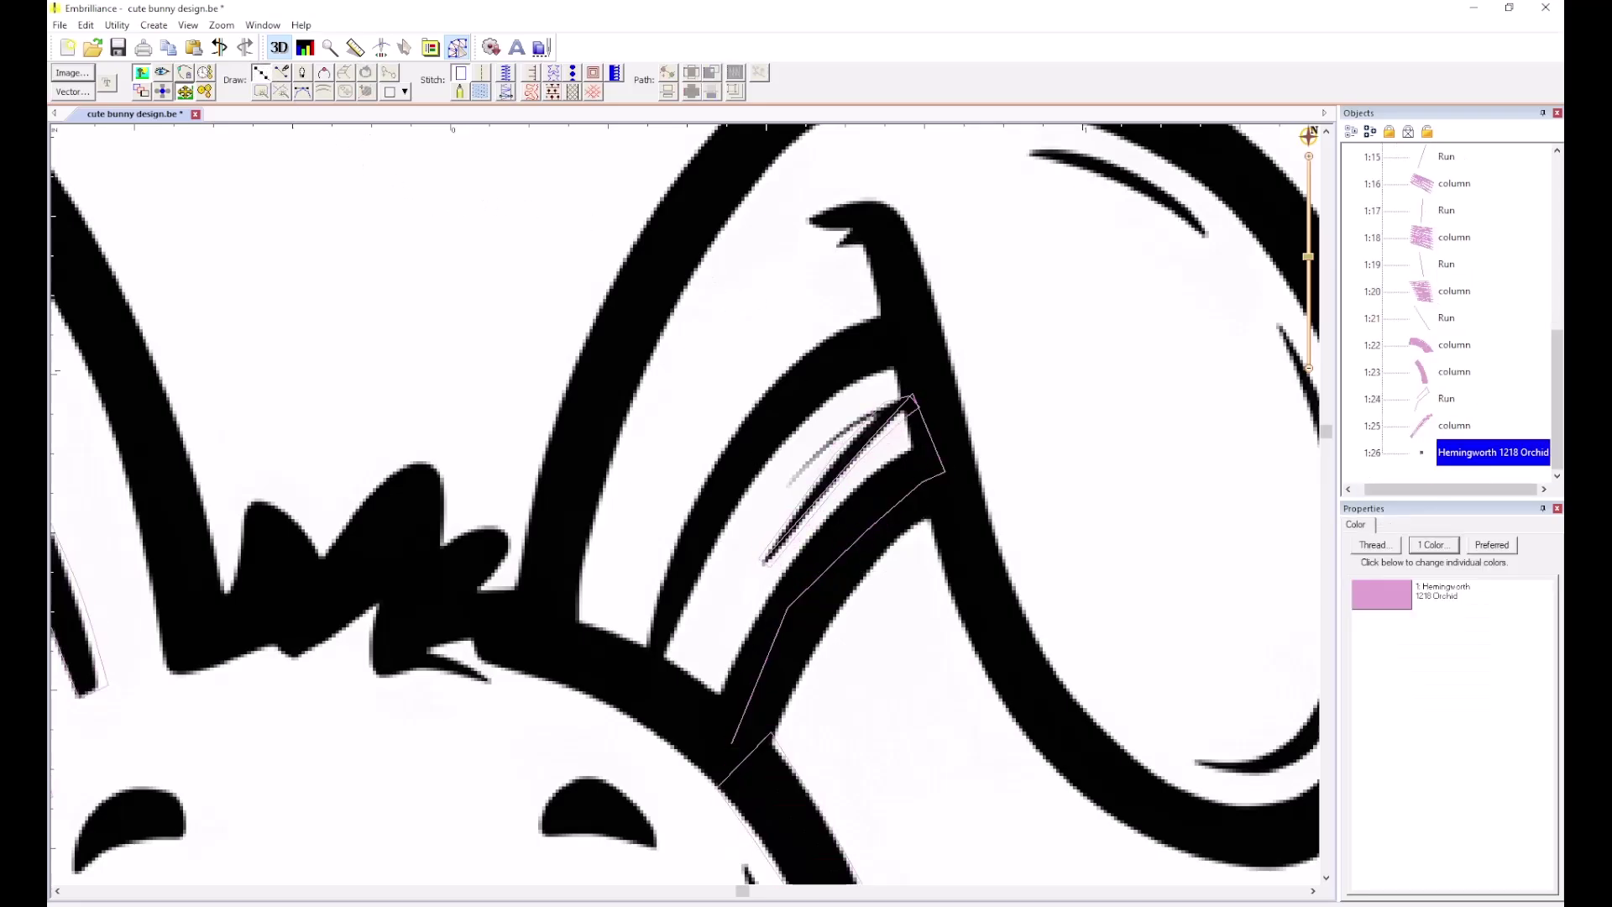
pyautogui.click(915, 391)
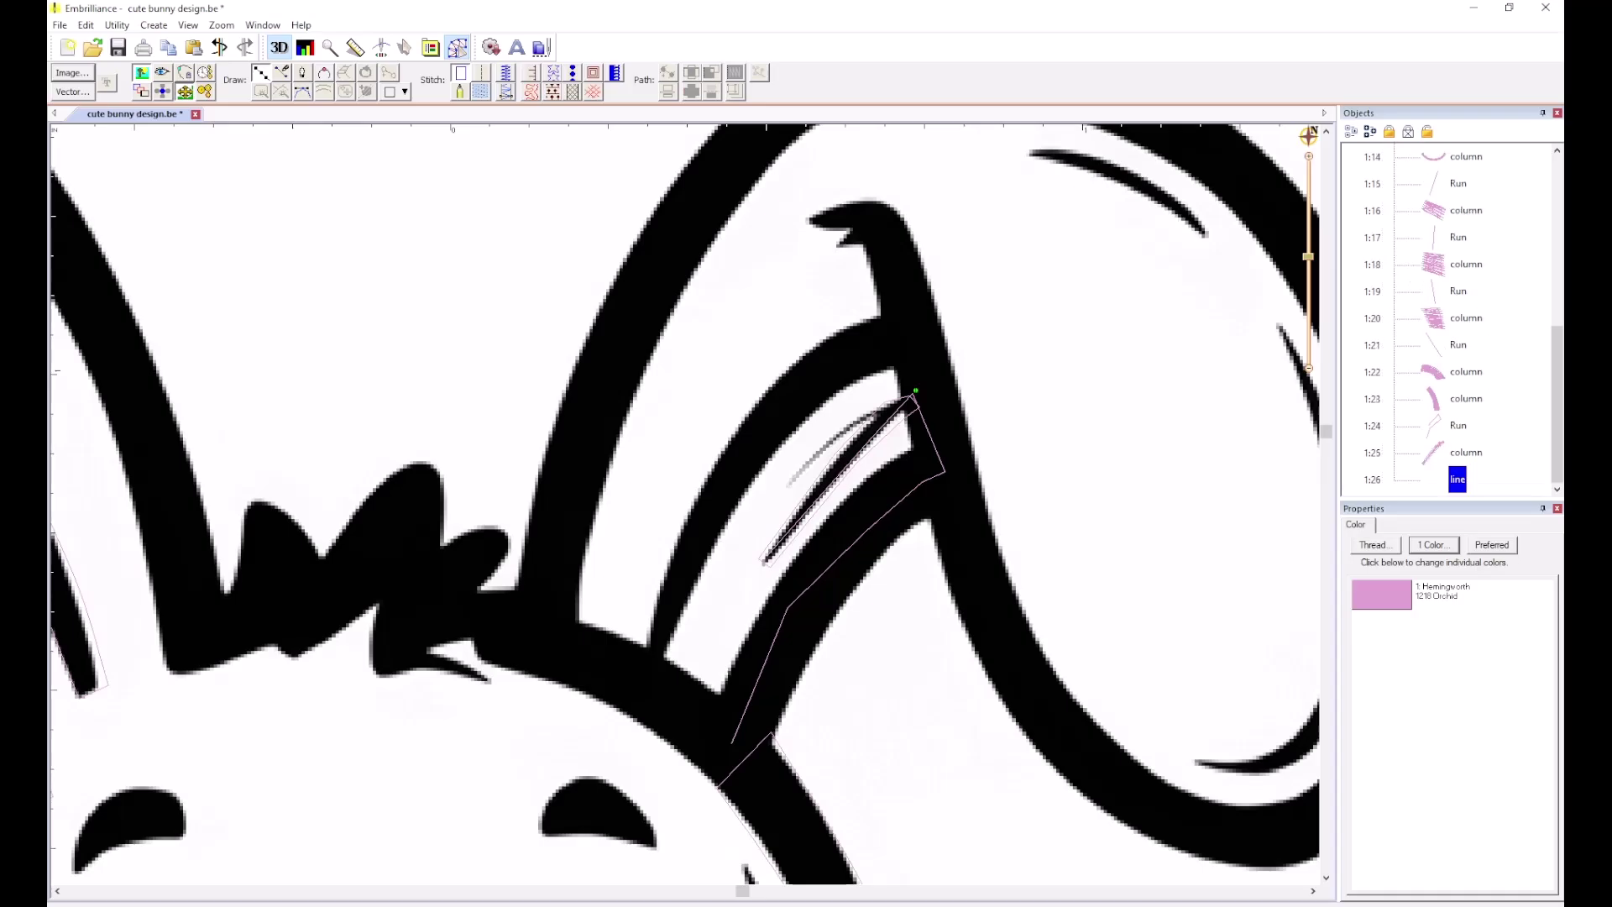
pyautogui.click(803, 462)
pyautogui.click(791, 485)
pyautogui.rightClick(792, 485)
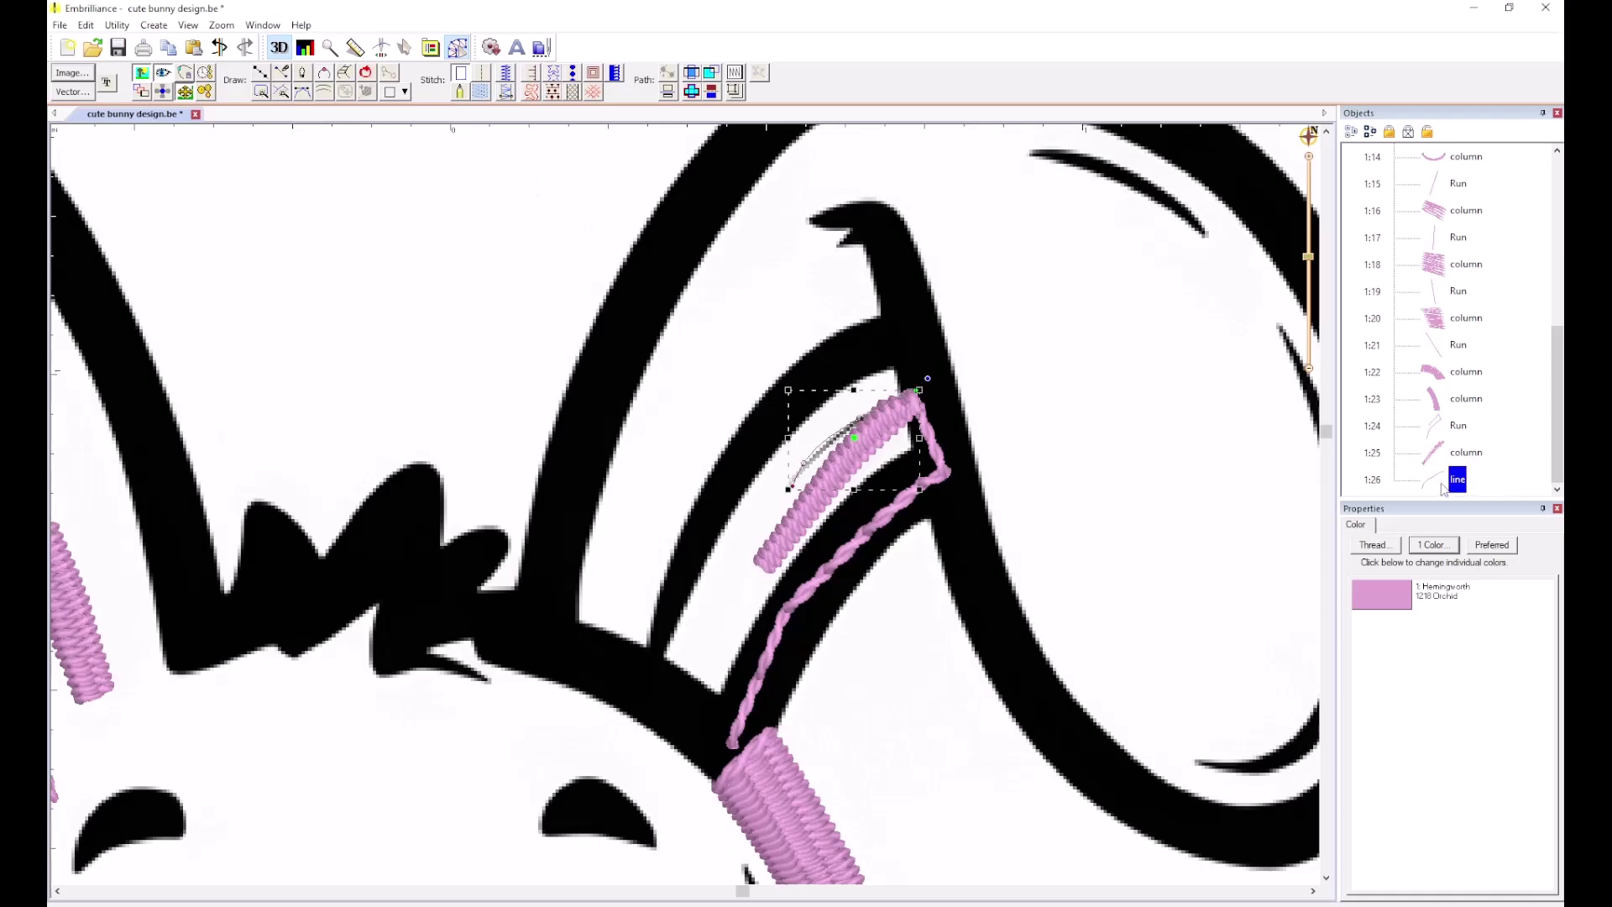
# Duplicate the thin inner-ear detail line and reverse the copy's points.
pyautogui.hotkey('ctrl', 'd')
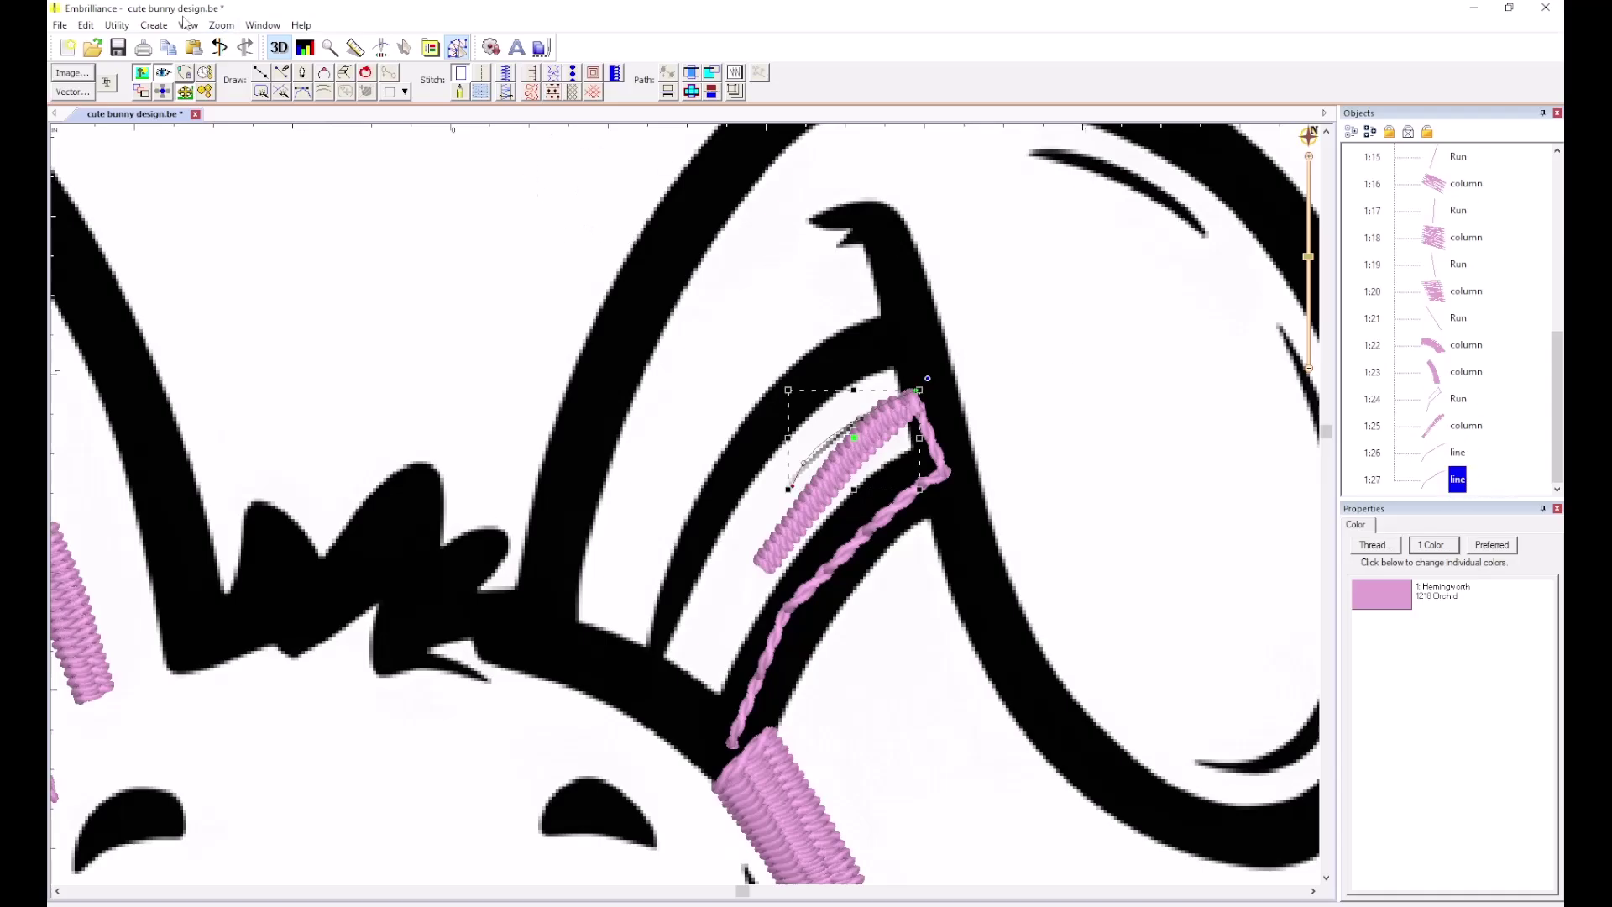
pyautogui.click(155, 25)
pyautogui.moveTo(172, 49)
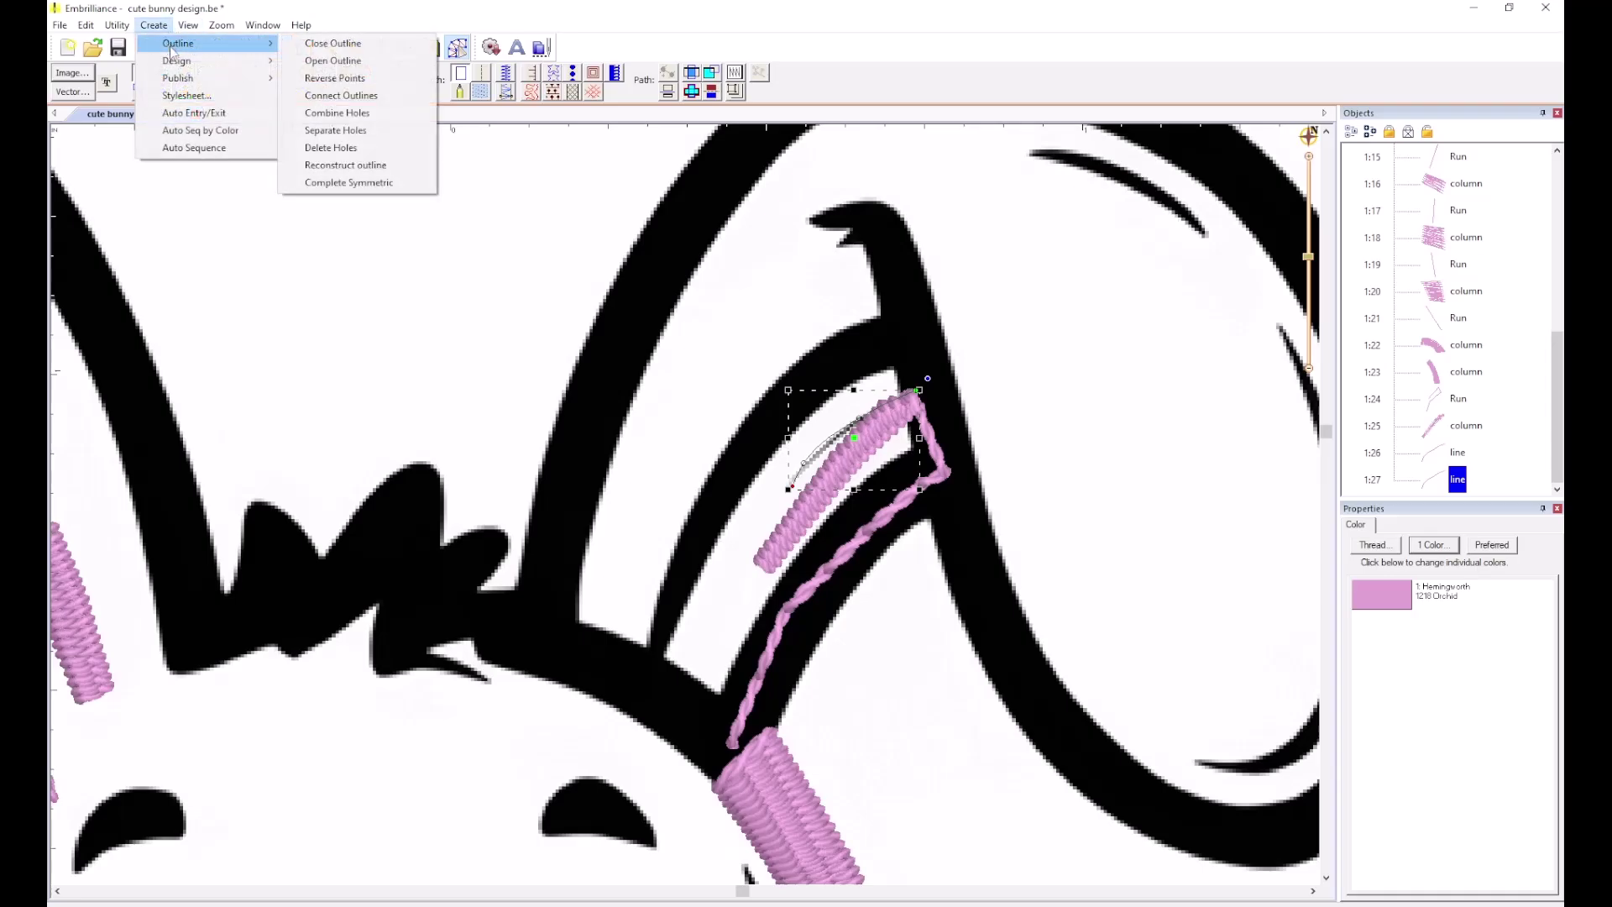
pyautogui.click(332, 78)
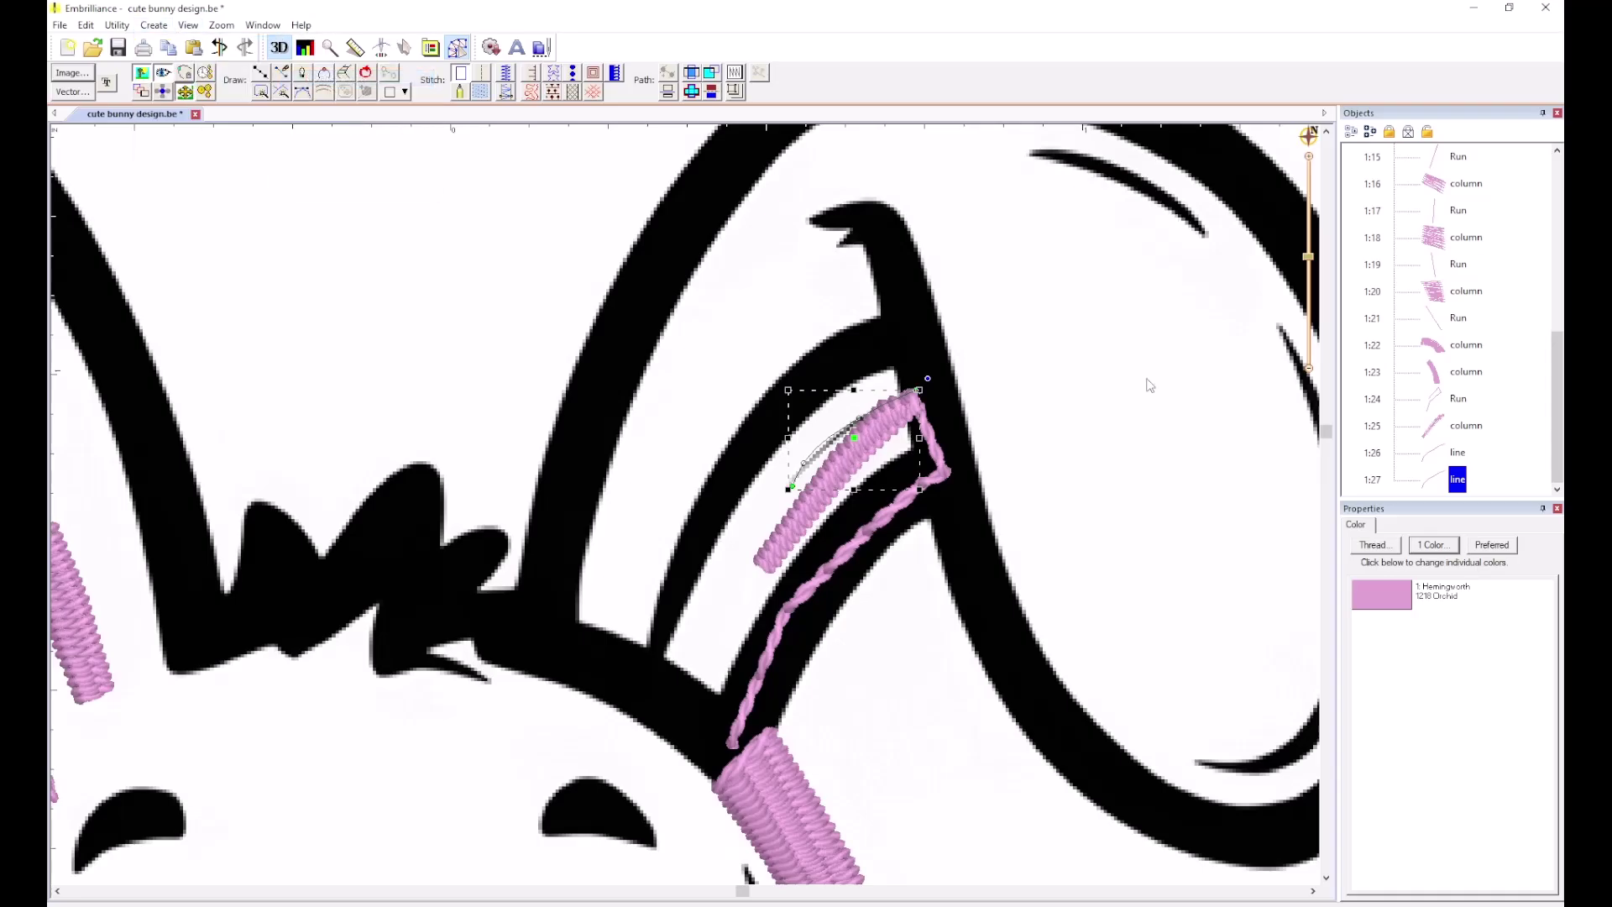
# Convert both copies of the upper thin inner-ear detail line in the right ear to run stitches.
pyautogui.keyDown('ctrl'); pyautogui.click(1459, 454); pyautogui.keyUp('ctrl')
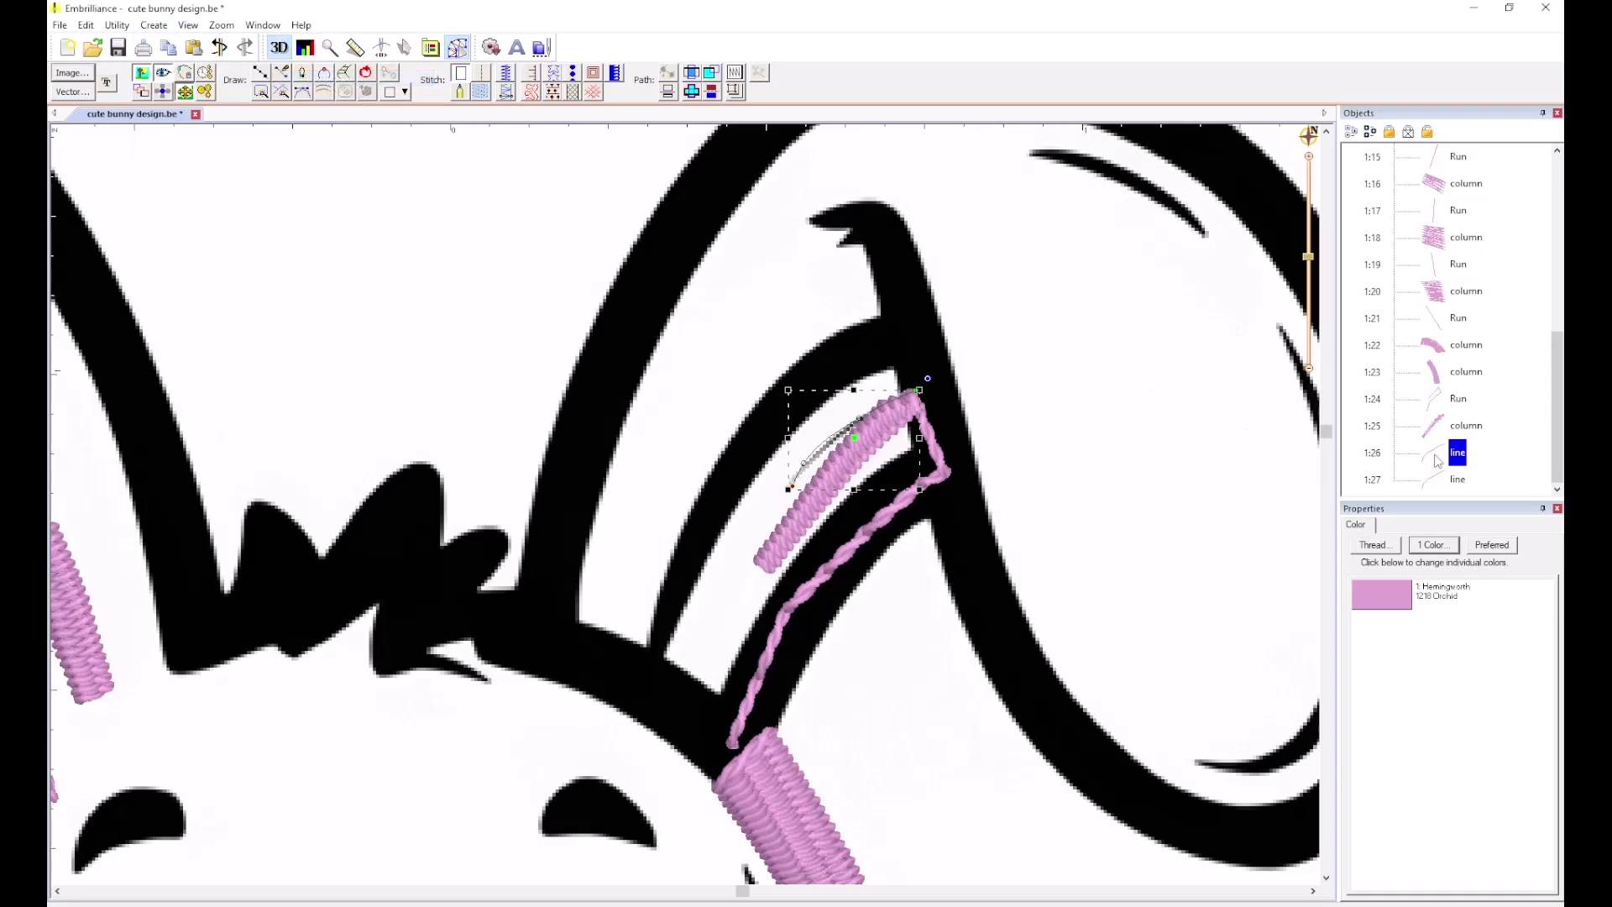
pyautogui.click(482, 74)
pyautogui.click(1200, 368)
pyautogui.click(1435, 452)
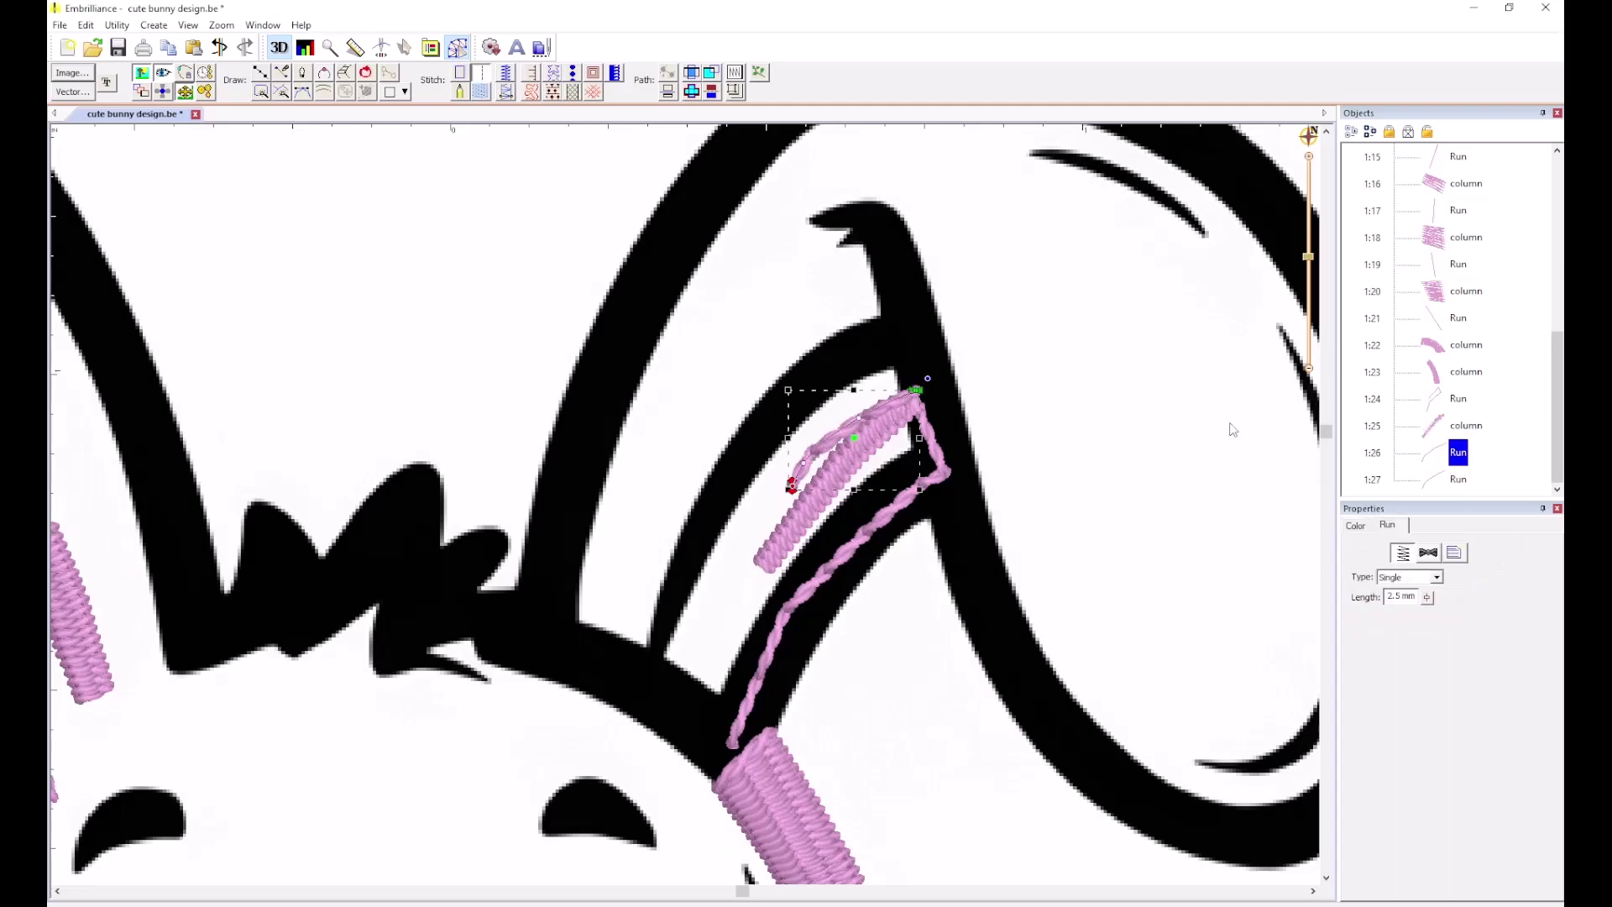
pyautogui.click(1439, 483)
pyautogui.press('r')
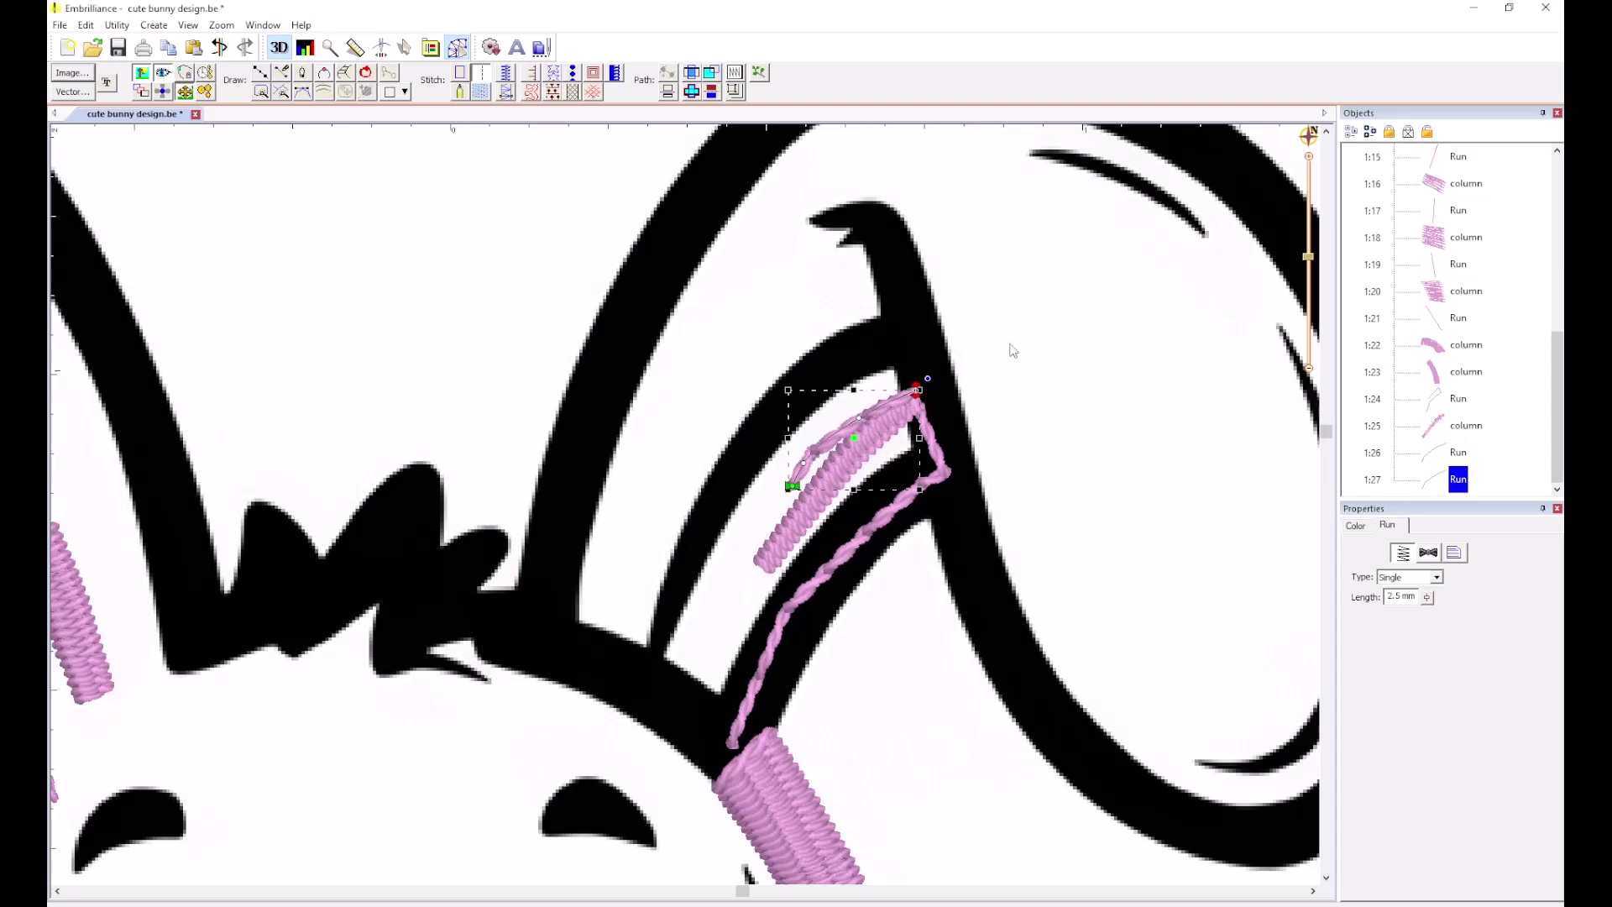
pyautogui.click(1011, 351)
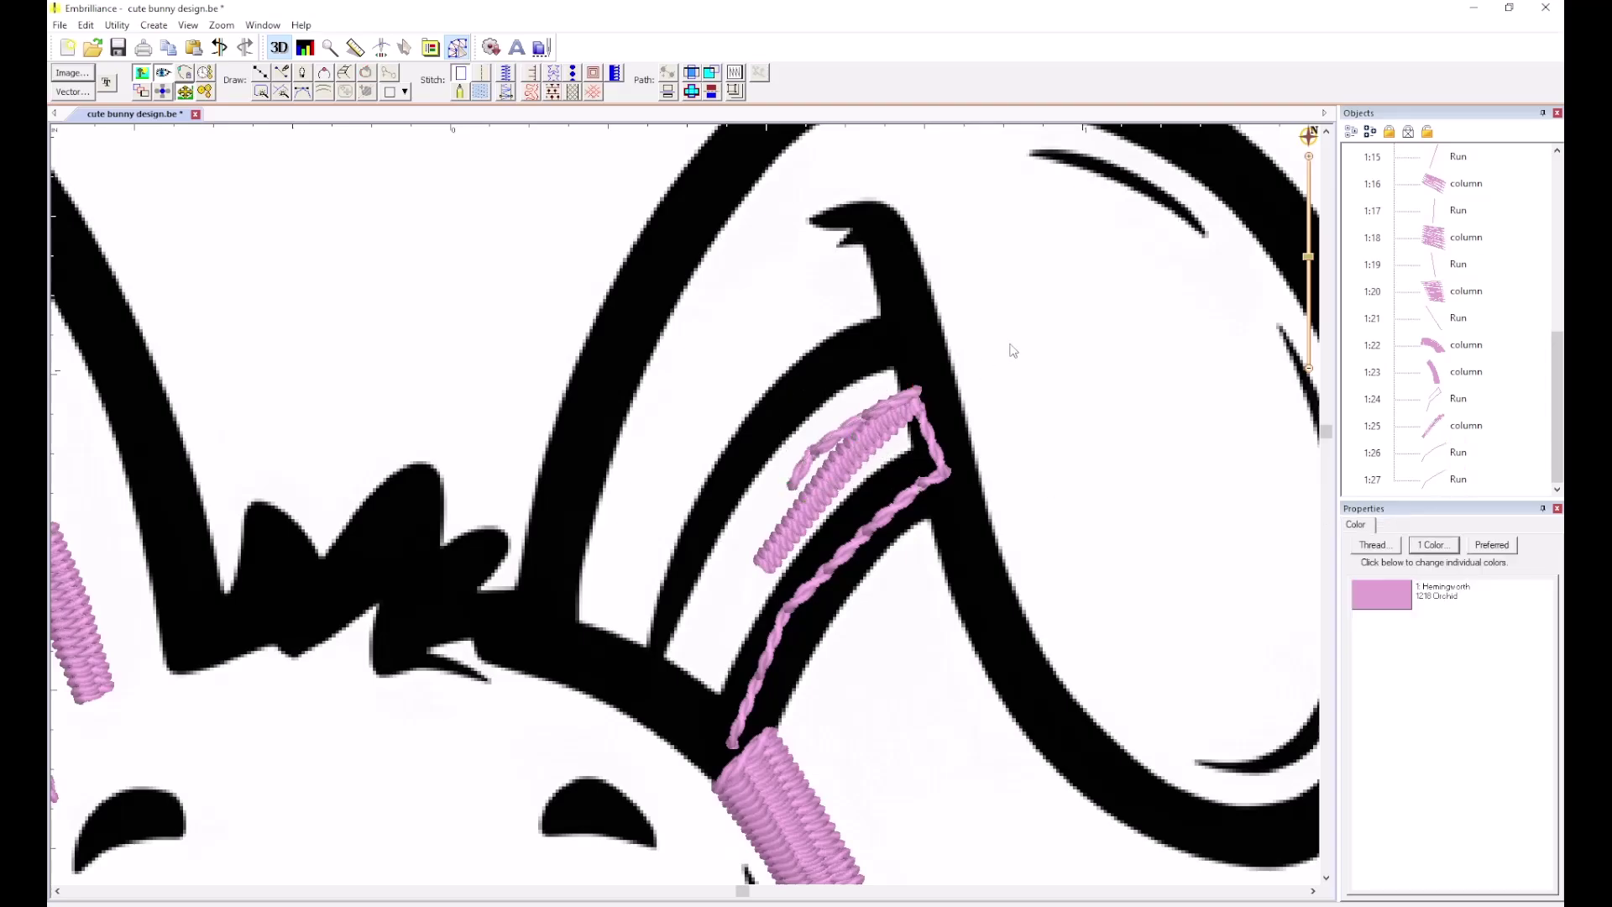
# Draw a run stitch path from the thin details' upper end to the right ear's upper inner stroke and down along it to the head.
pyautogui.click(261, 73)
pyautogui.click(916, 392)
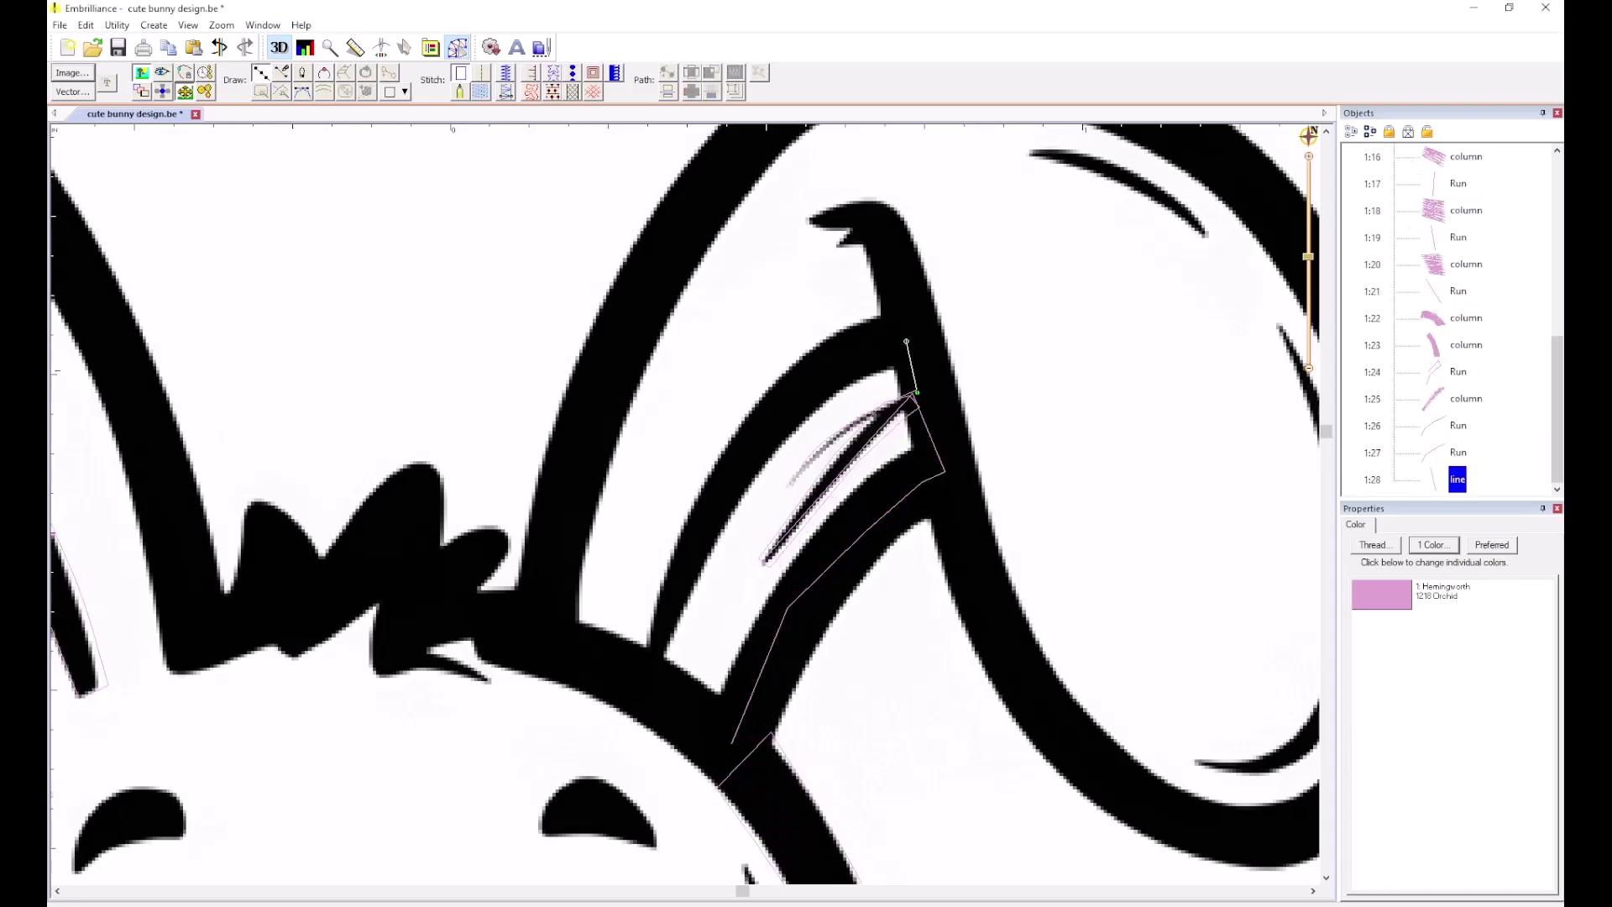
pyautogui.click(906, 341)
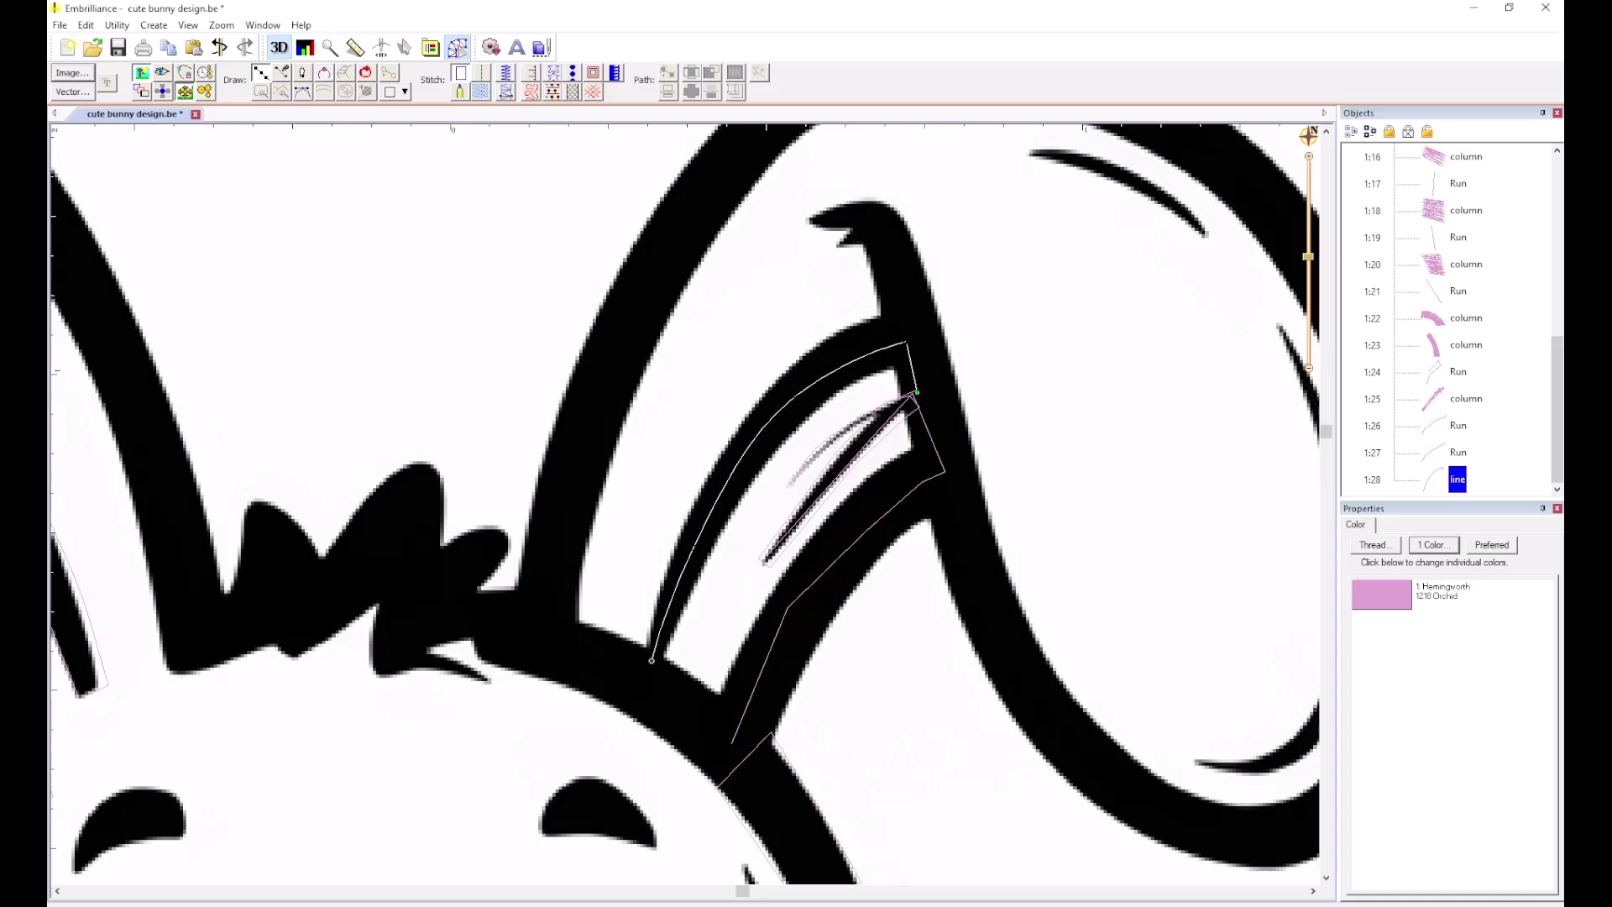
pyautogui.press('Return')
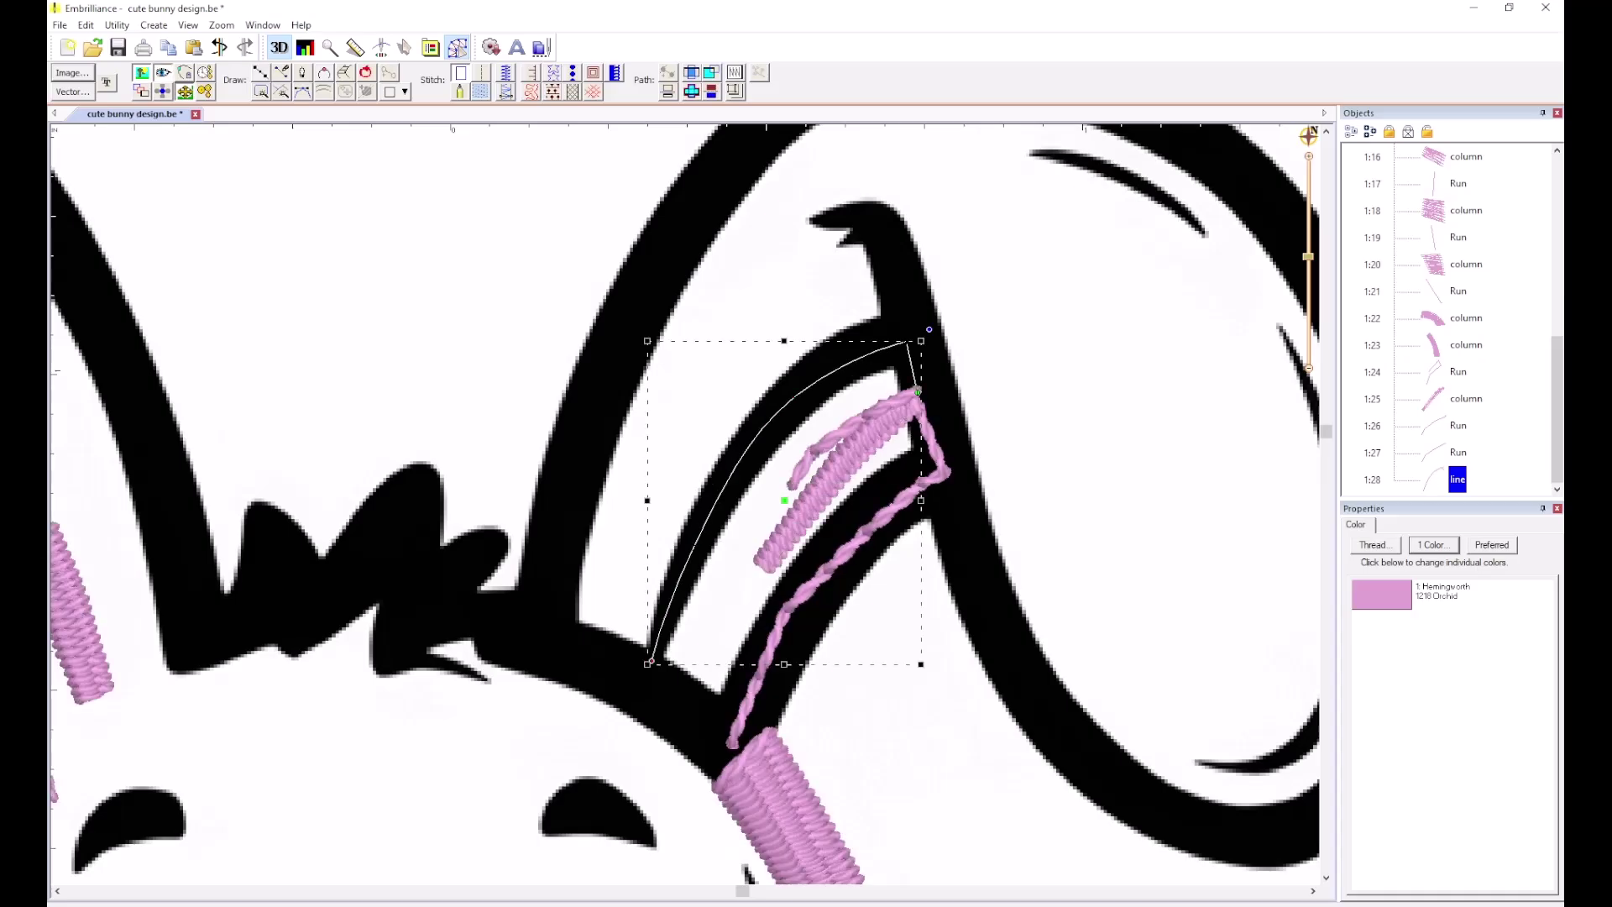
pyautogui.click(483, 75)
pyautogui.click(496, 276)
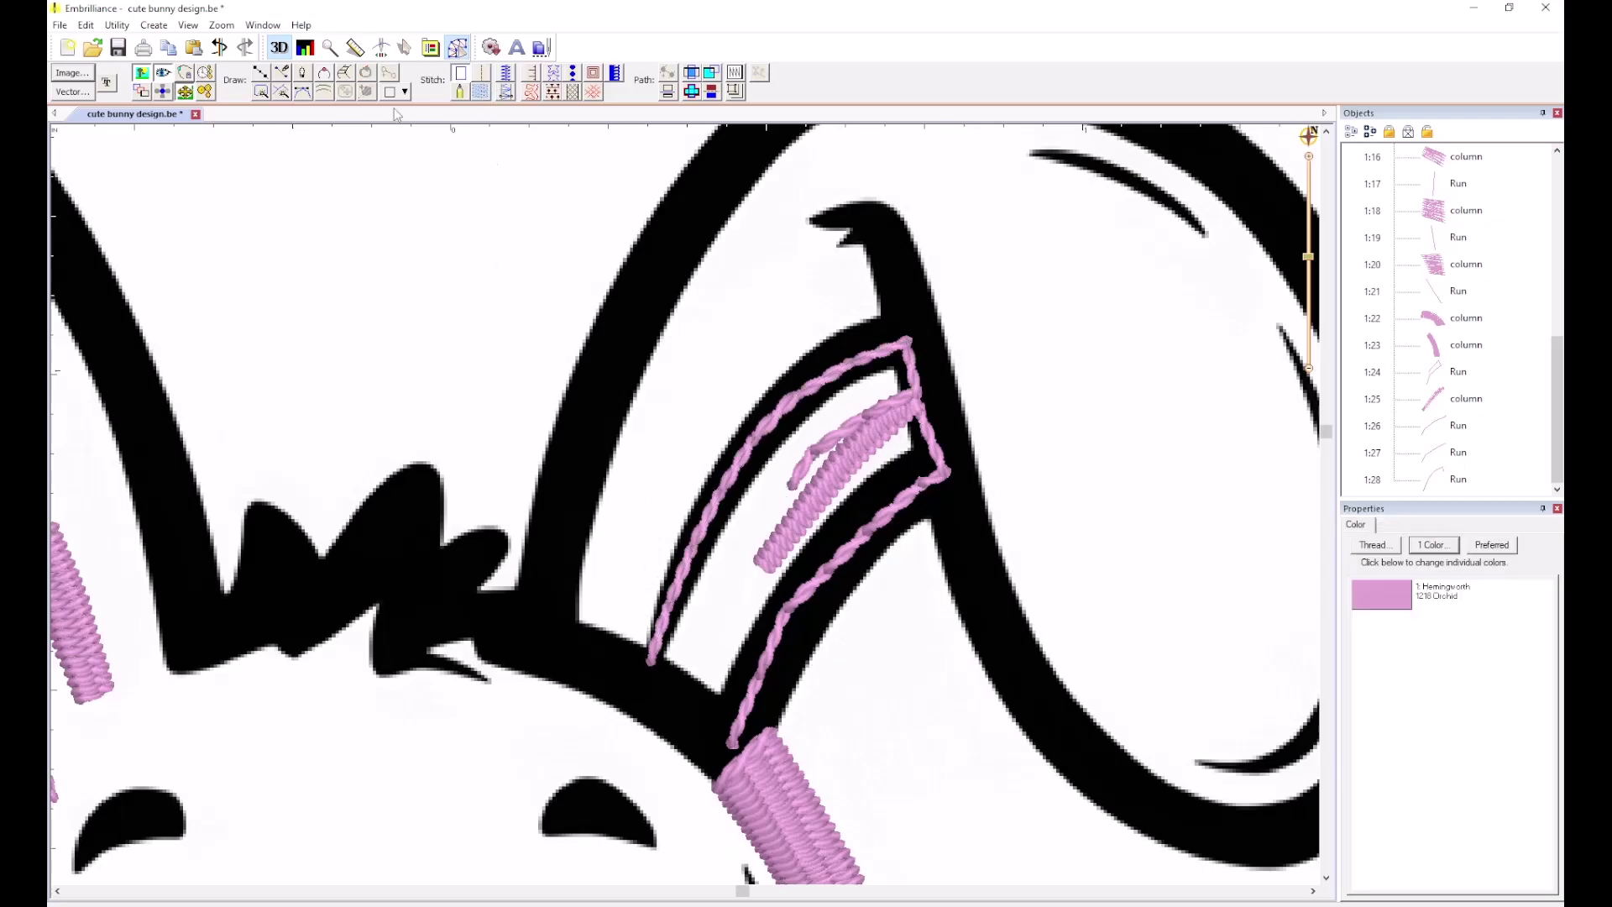
# Digitize a curved satin column over the upper inner stroke of the right ear, from the head outline up to the ear fold.
pyautogui.click(345, 72)
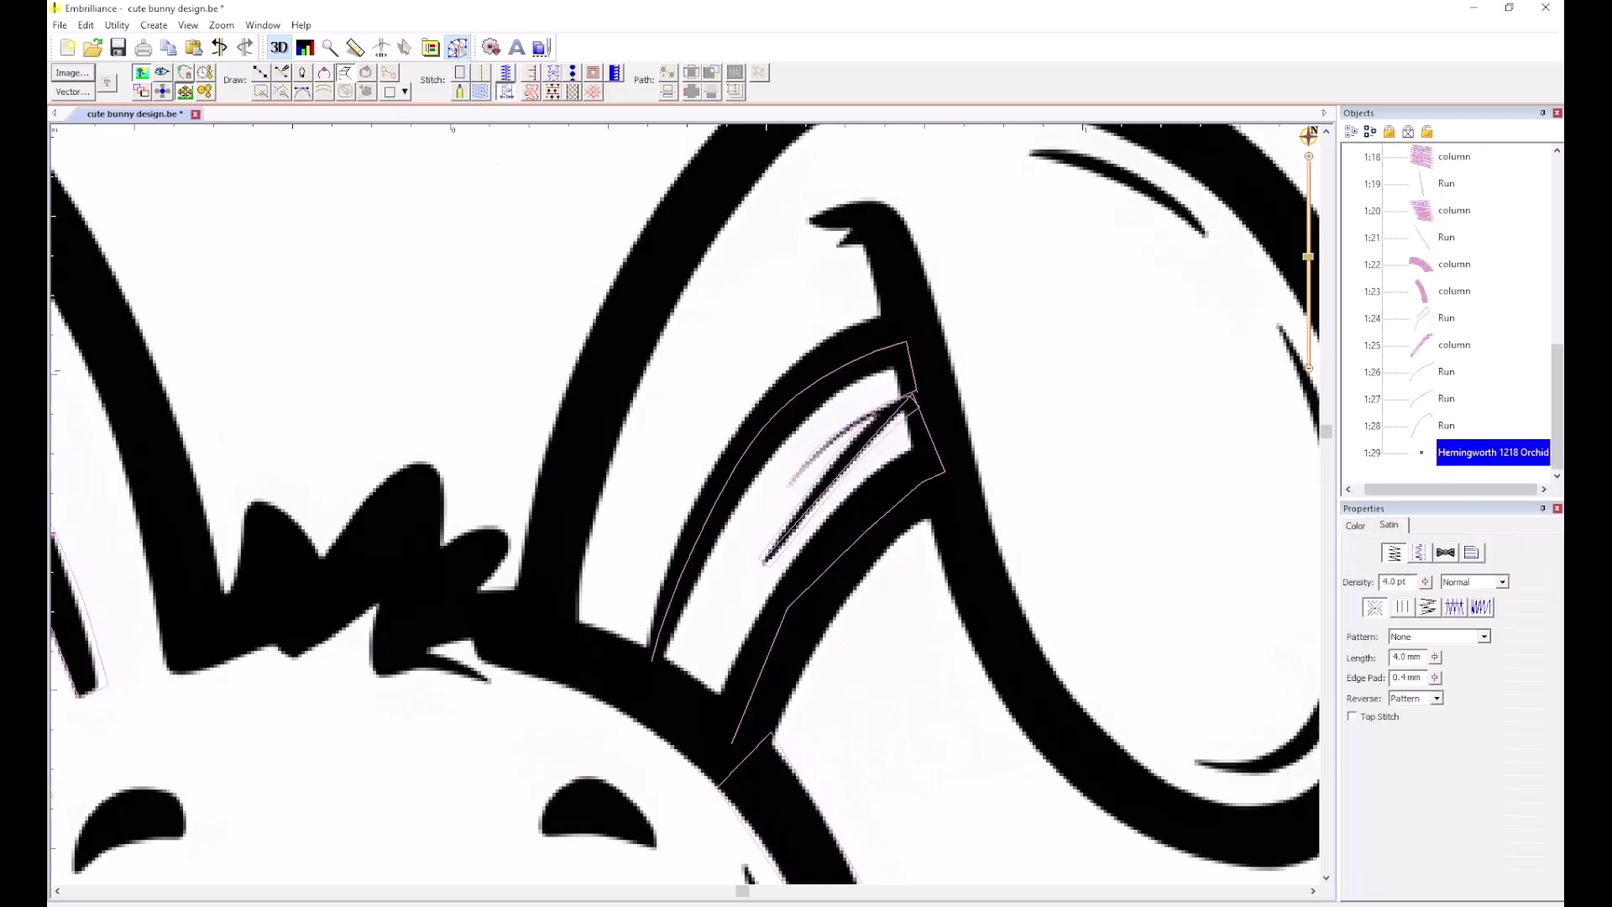
pyautogui.click(630, 657)
pyautogui.click(664, 673)
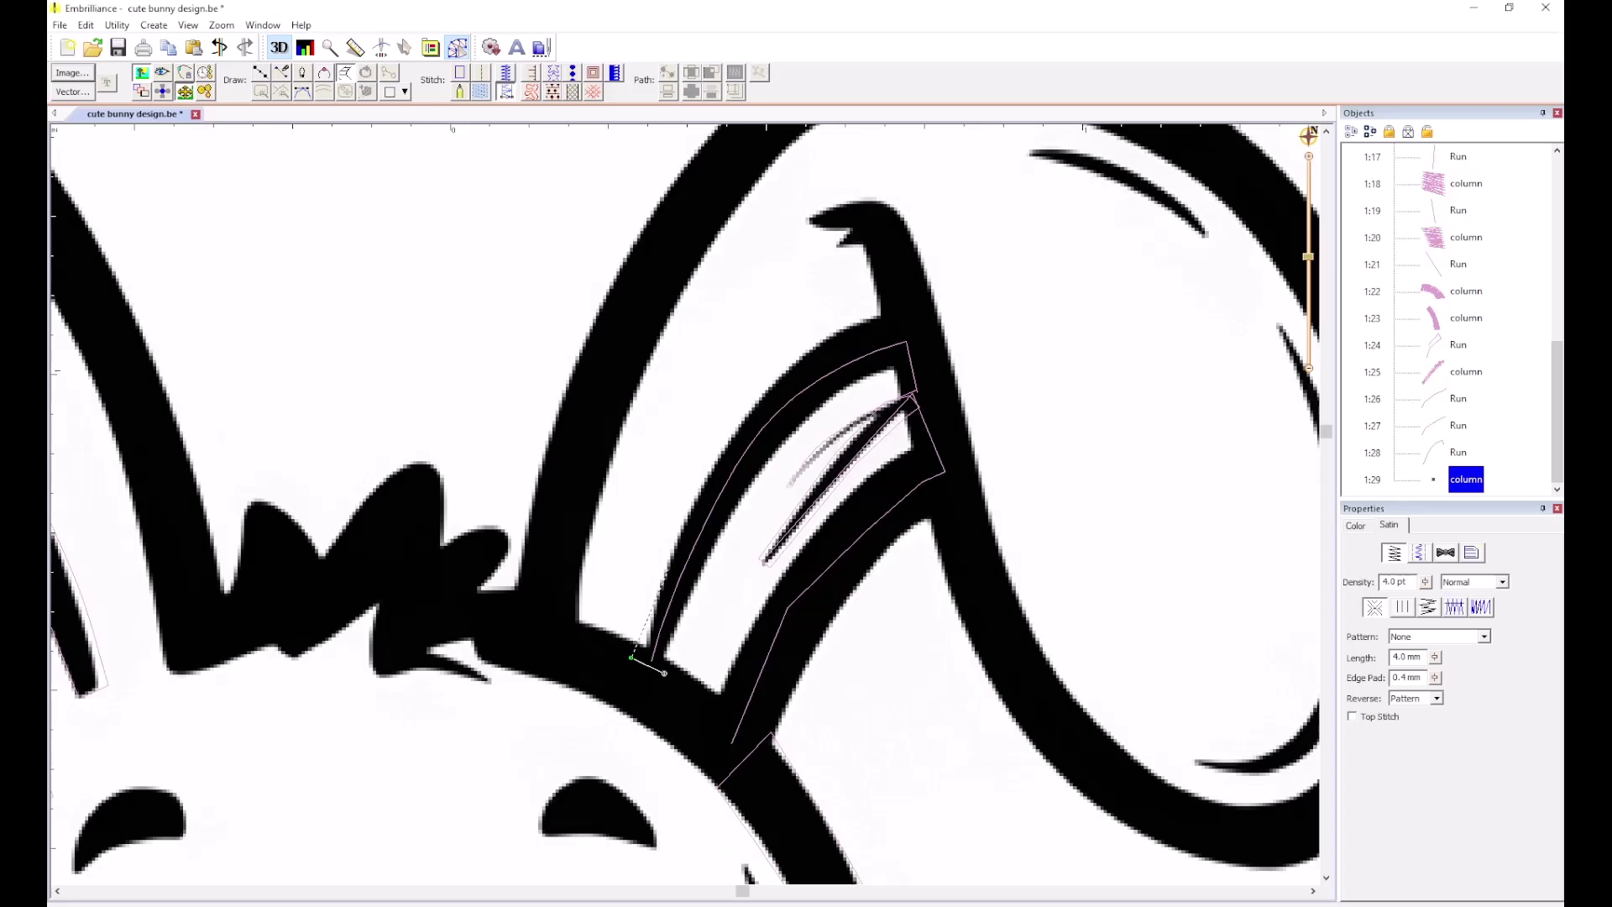
pyautogui.click(662, 560)
pyautogui.click(708, 578)
pyautogui.click(820, 412)
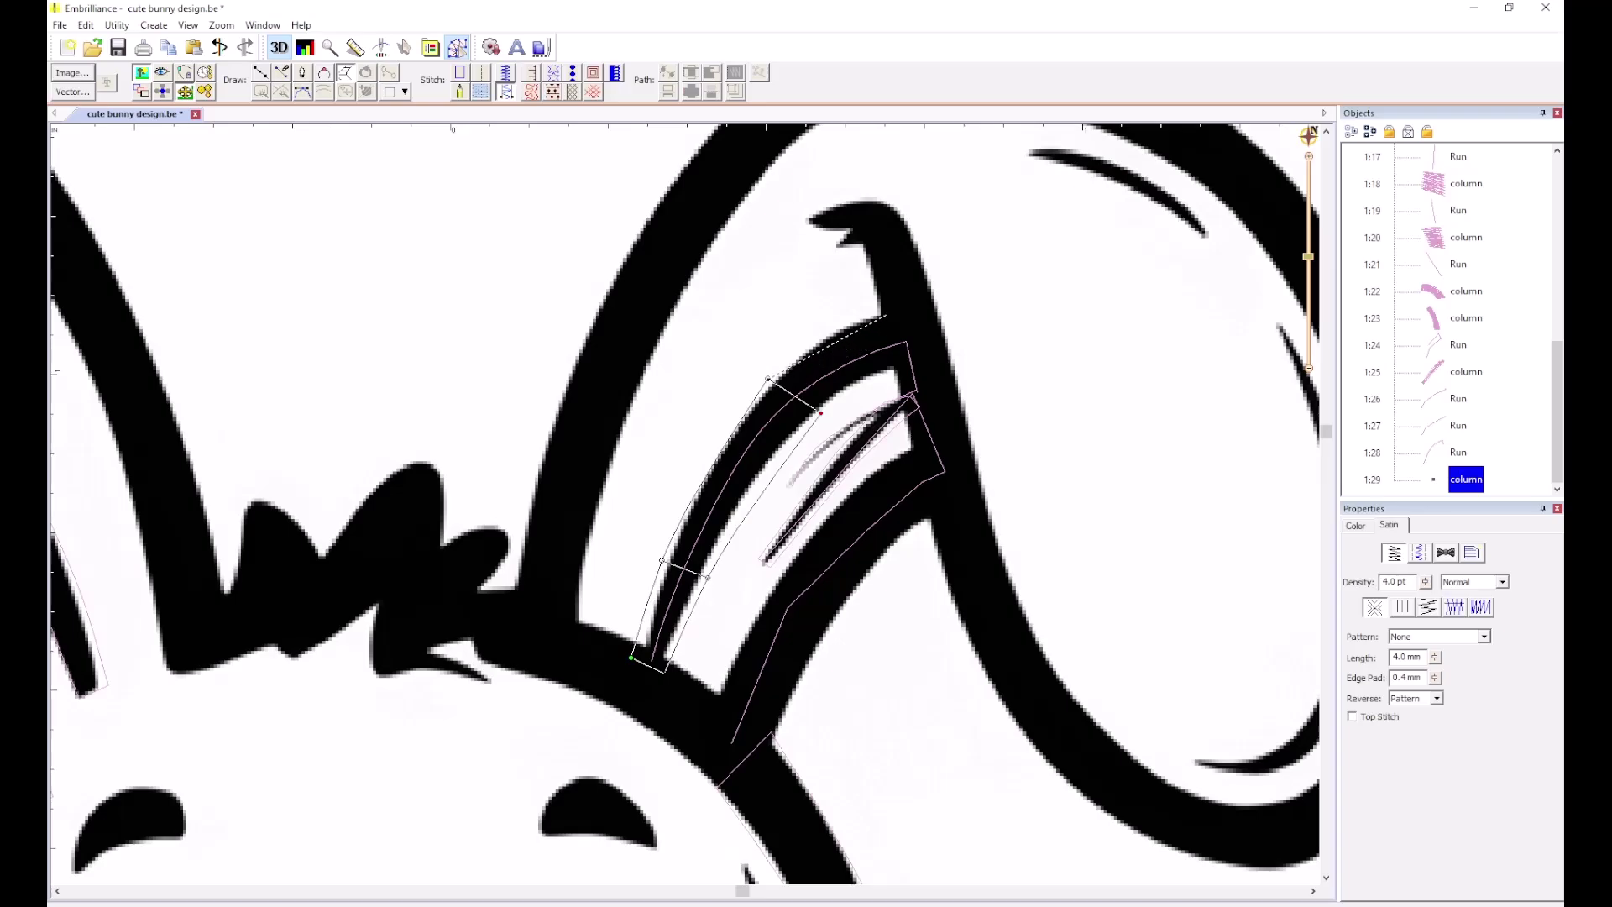
pyautogui.click(910, 365)
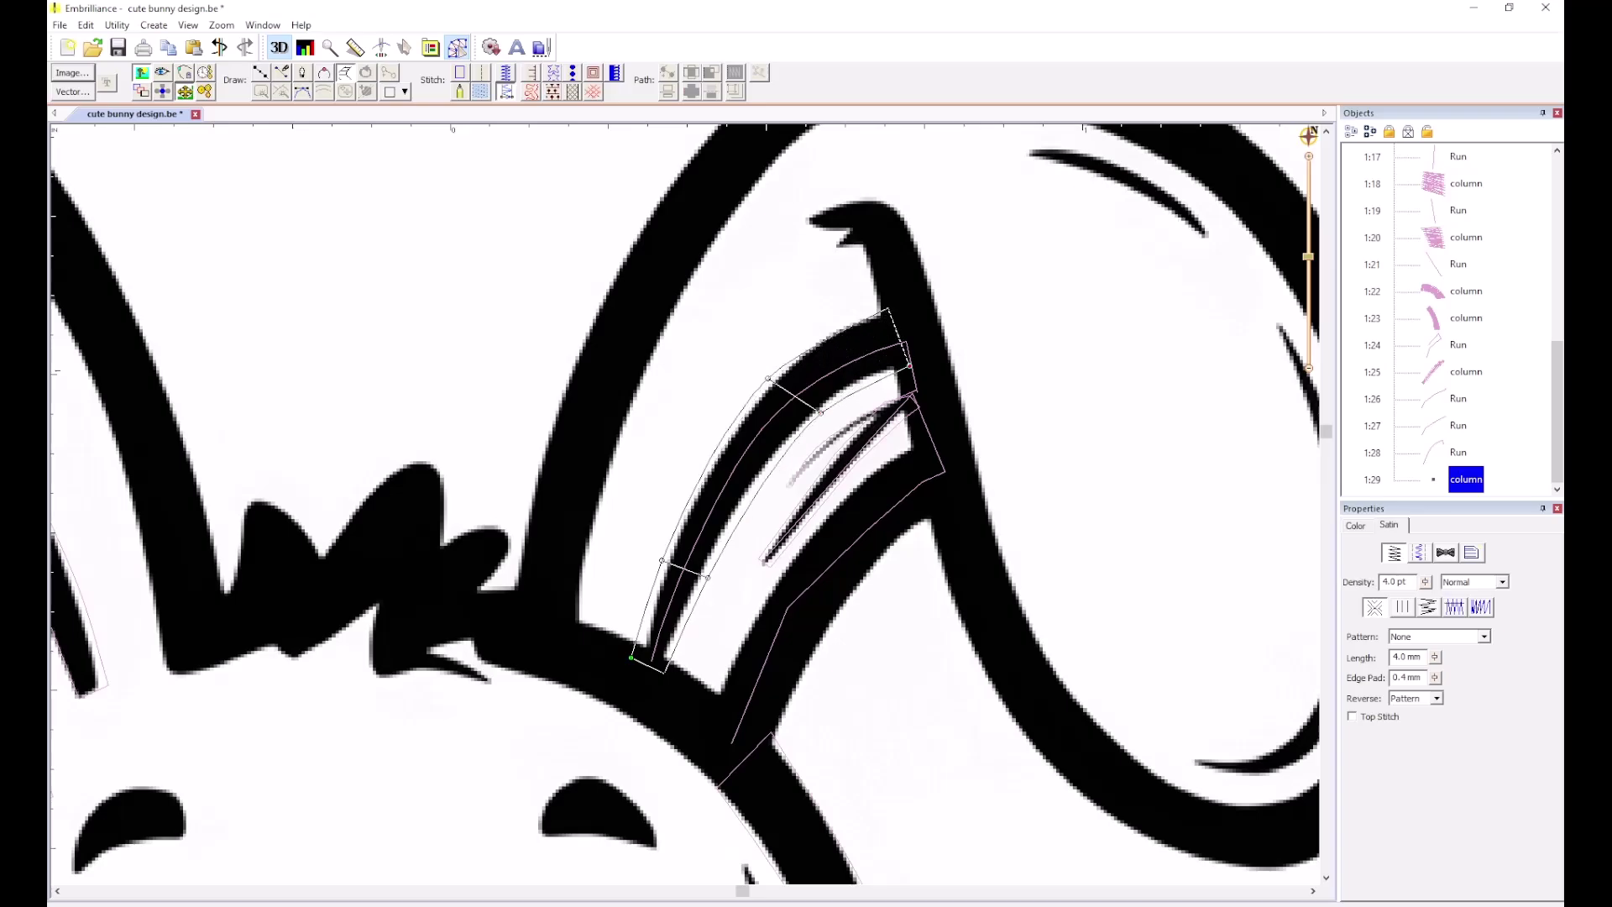
pyautogui.click(888, 310)
pyautogui.press('Return')
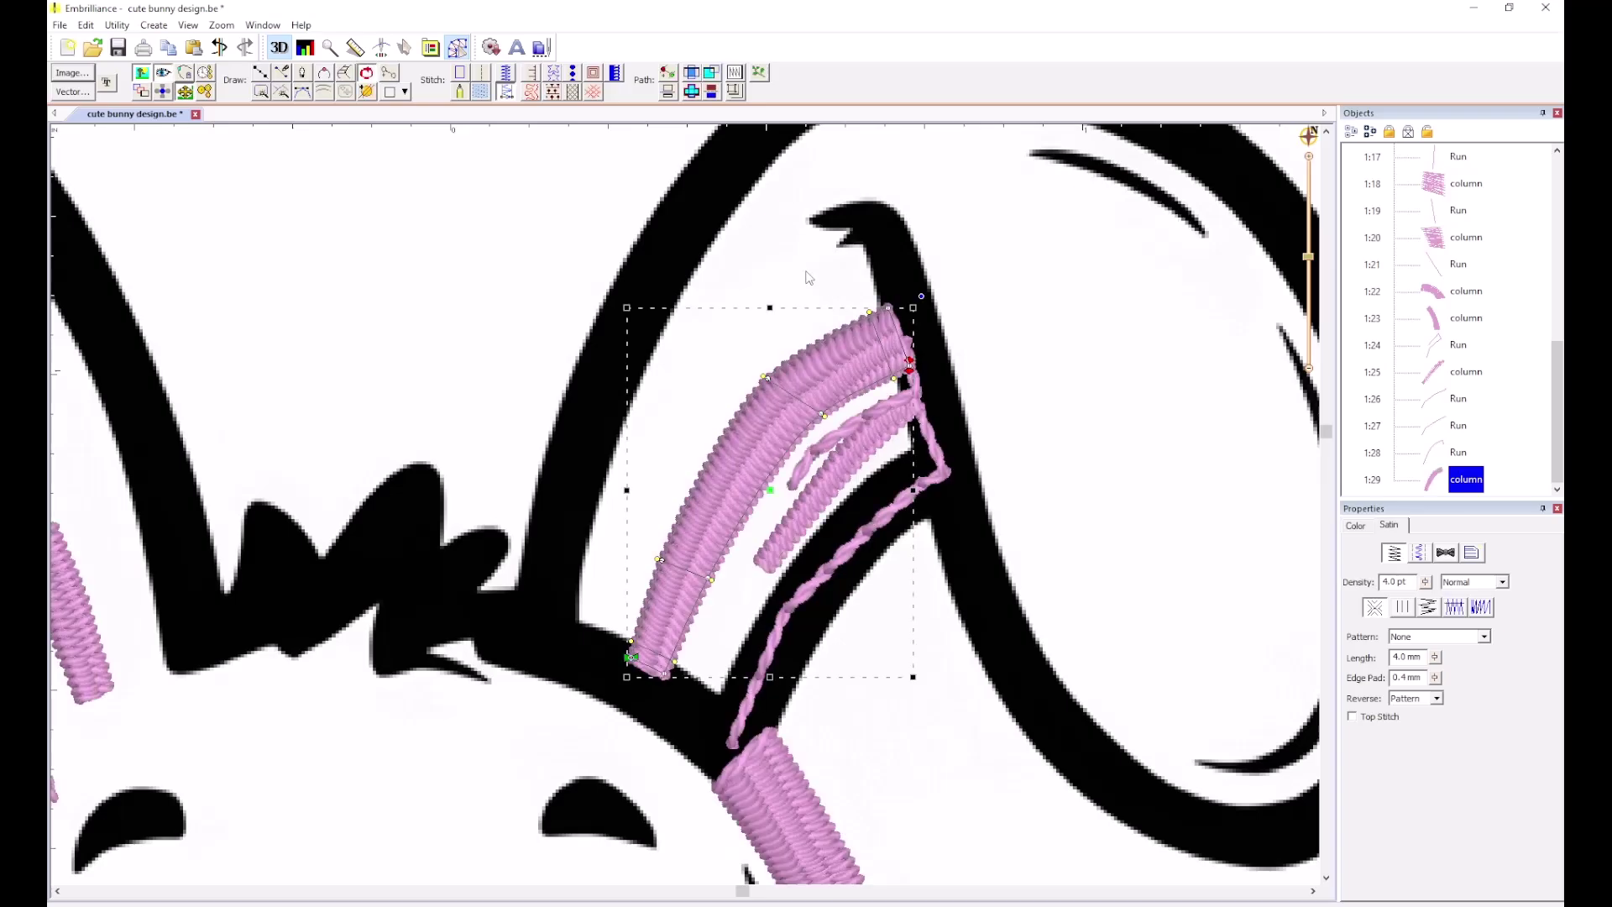
pyautogui.click(812, 275)
# Draw a run stitch line from the upper inner-ear column's end along the ear fold to the lower barb of its hooked tip.
pyautogui.scroll(-3, 911, 333)
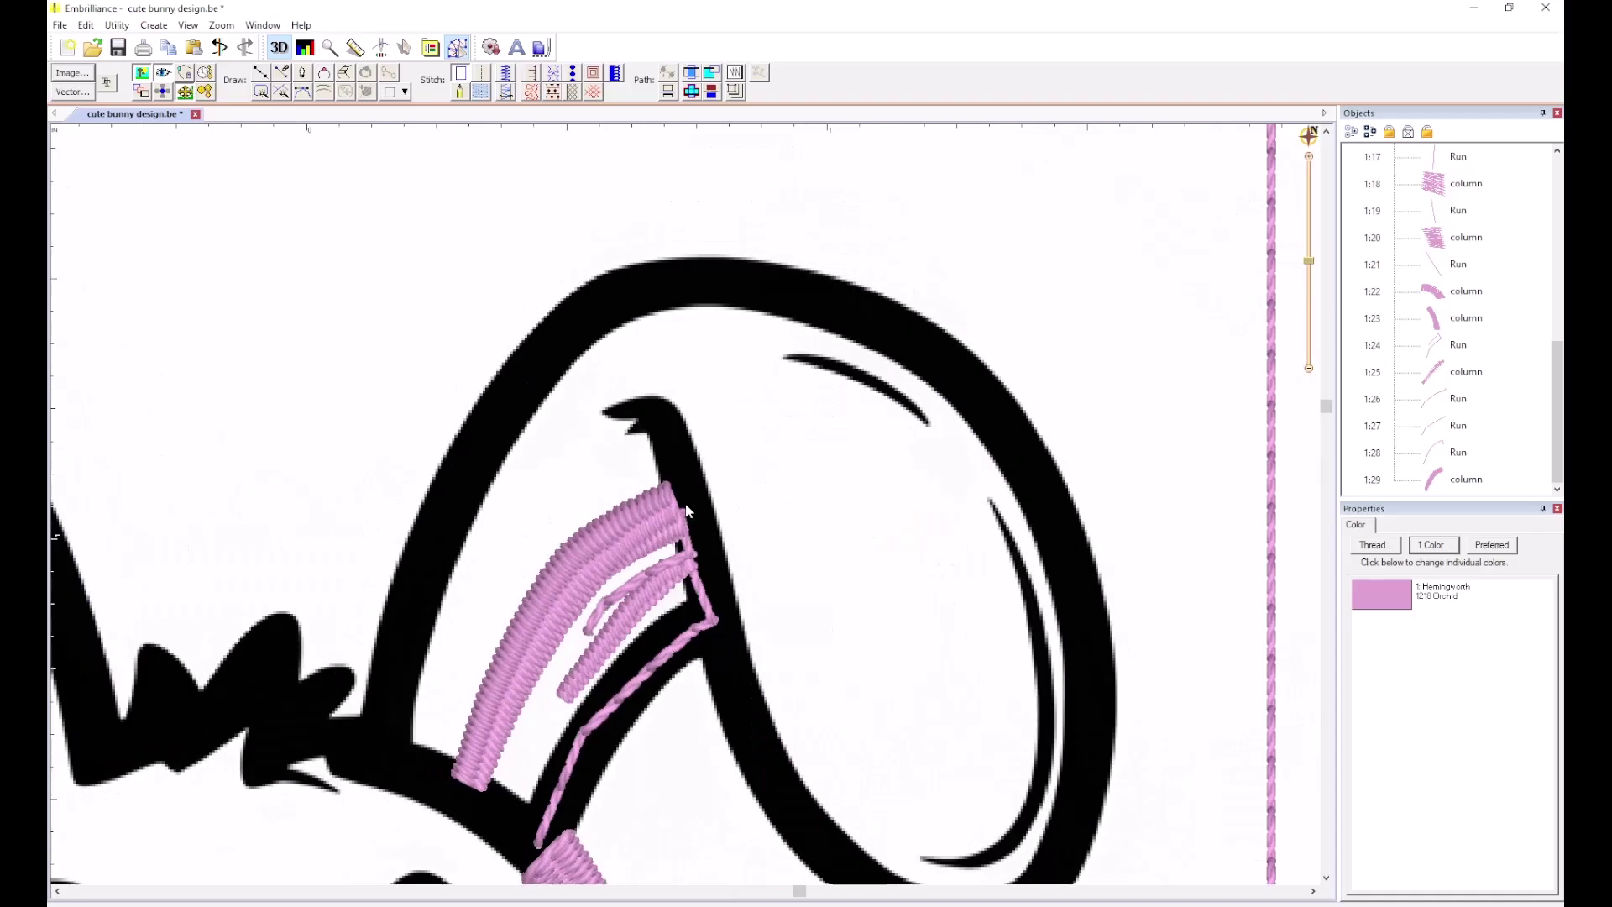
pyautogui.scroll(3, 685, 504)
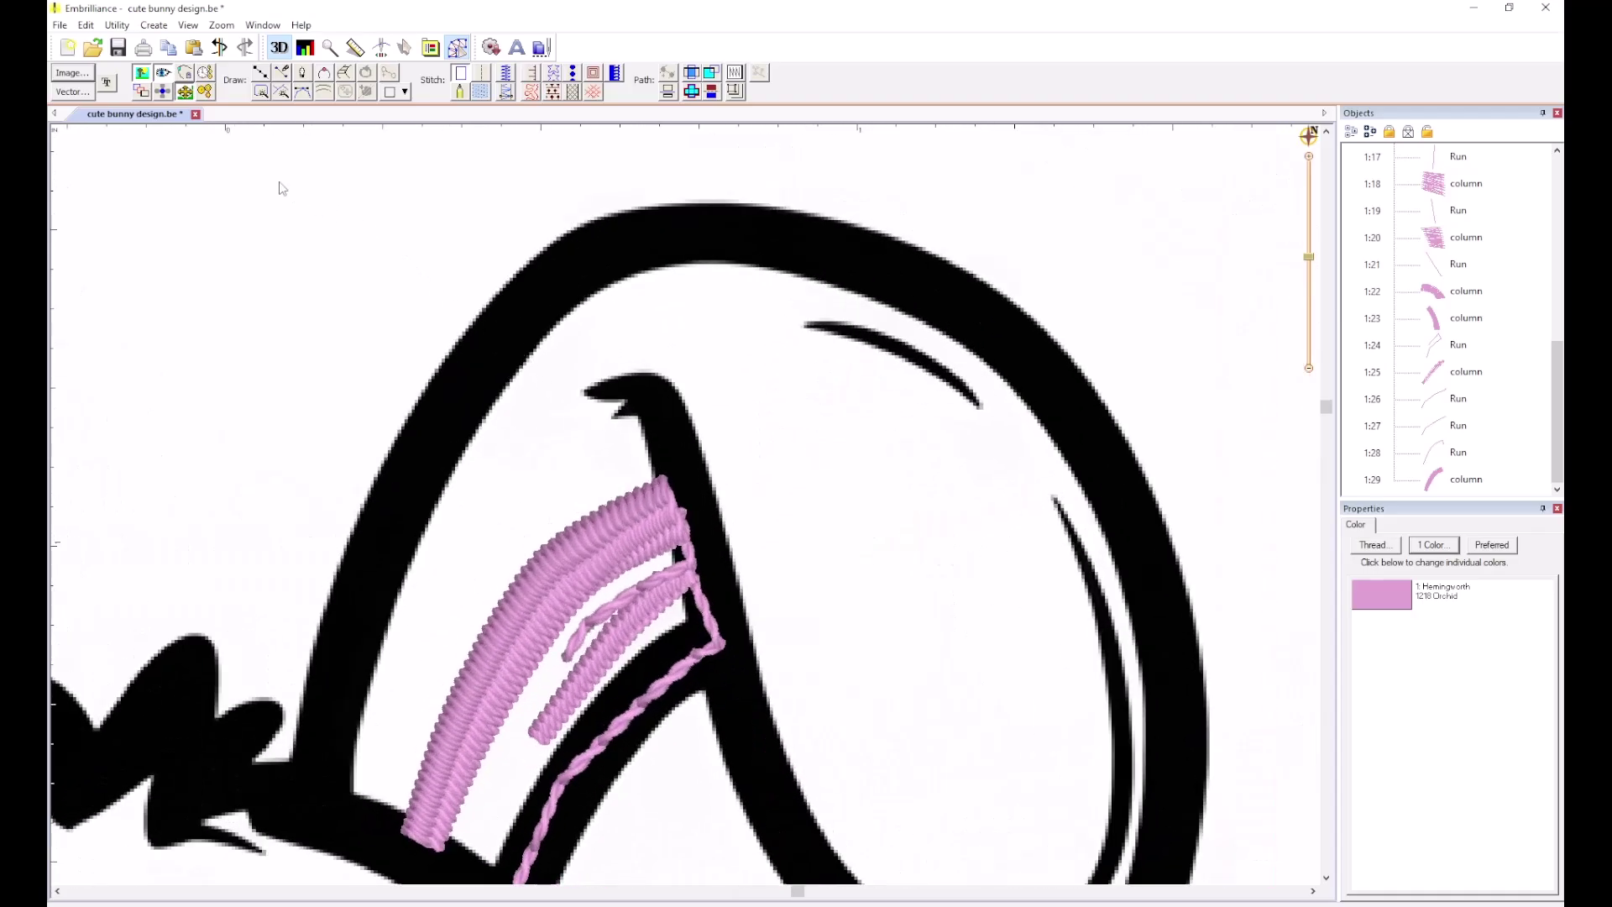
pyautogui.click(261, 73)
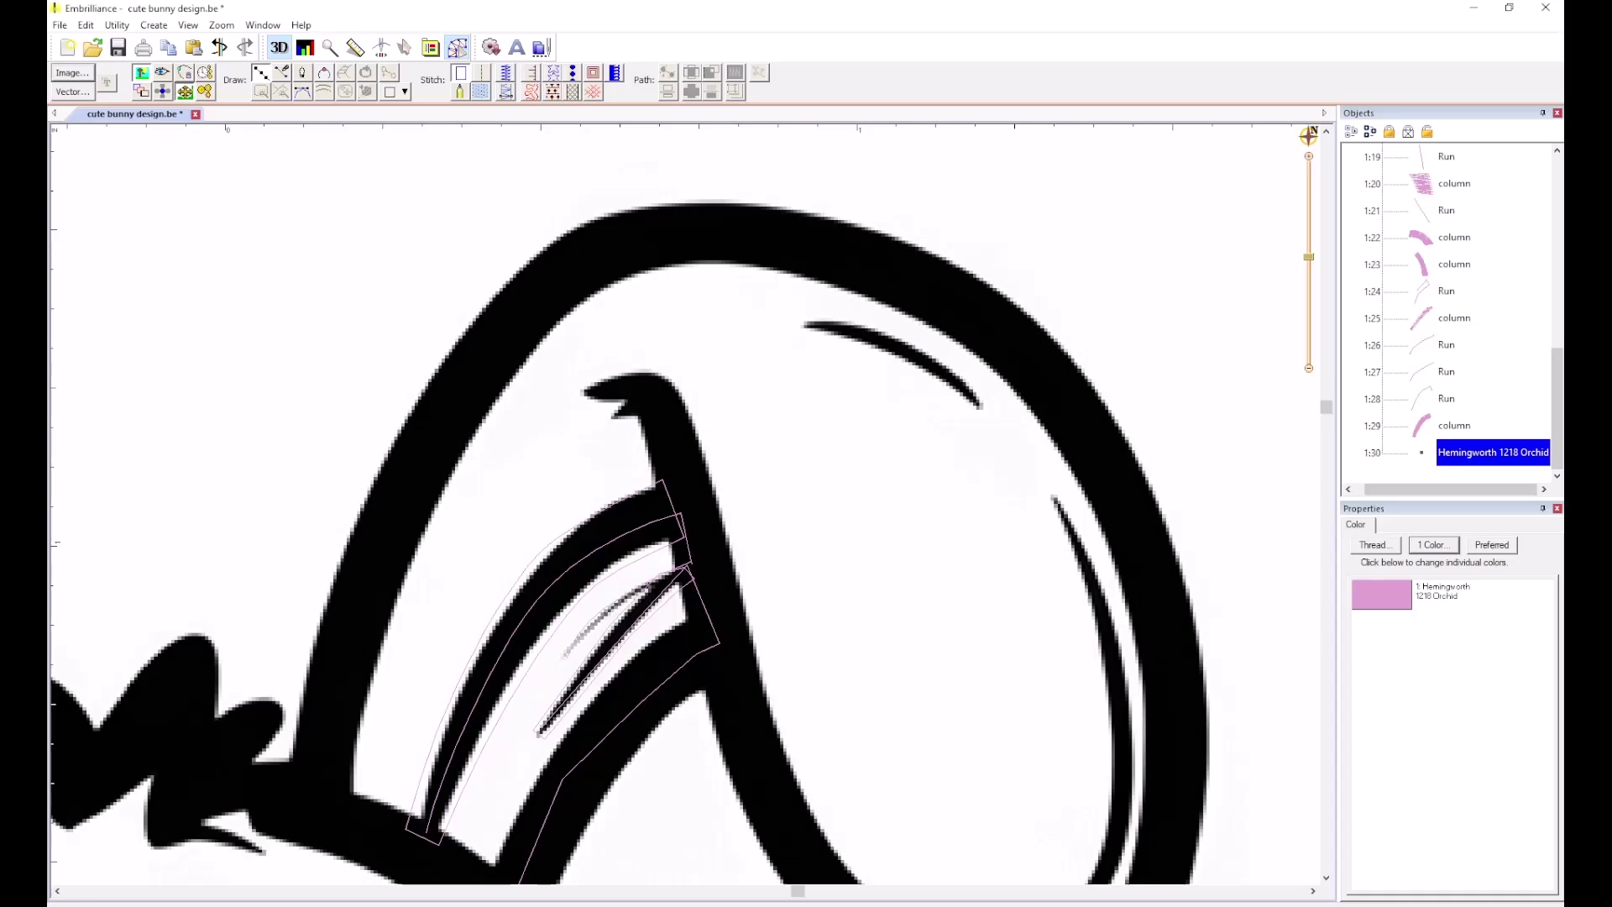
pyautogui.click(668, 443)
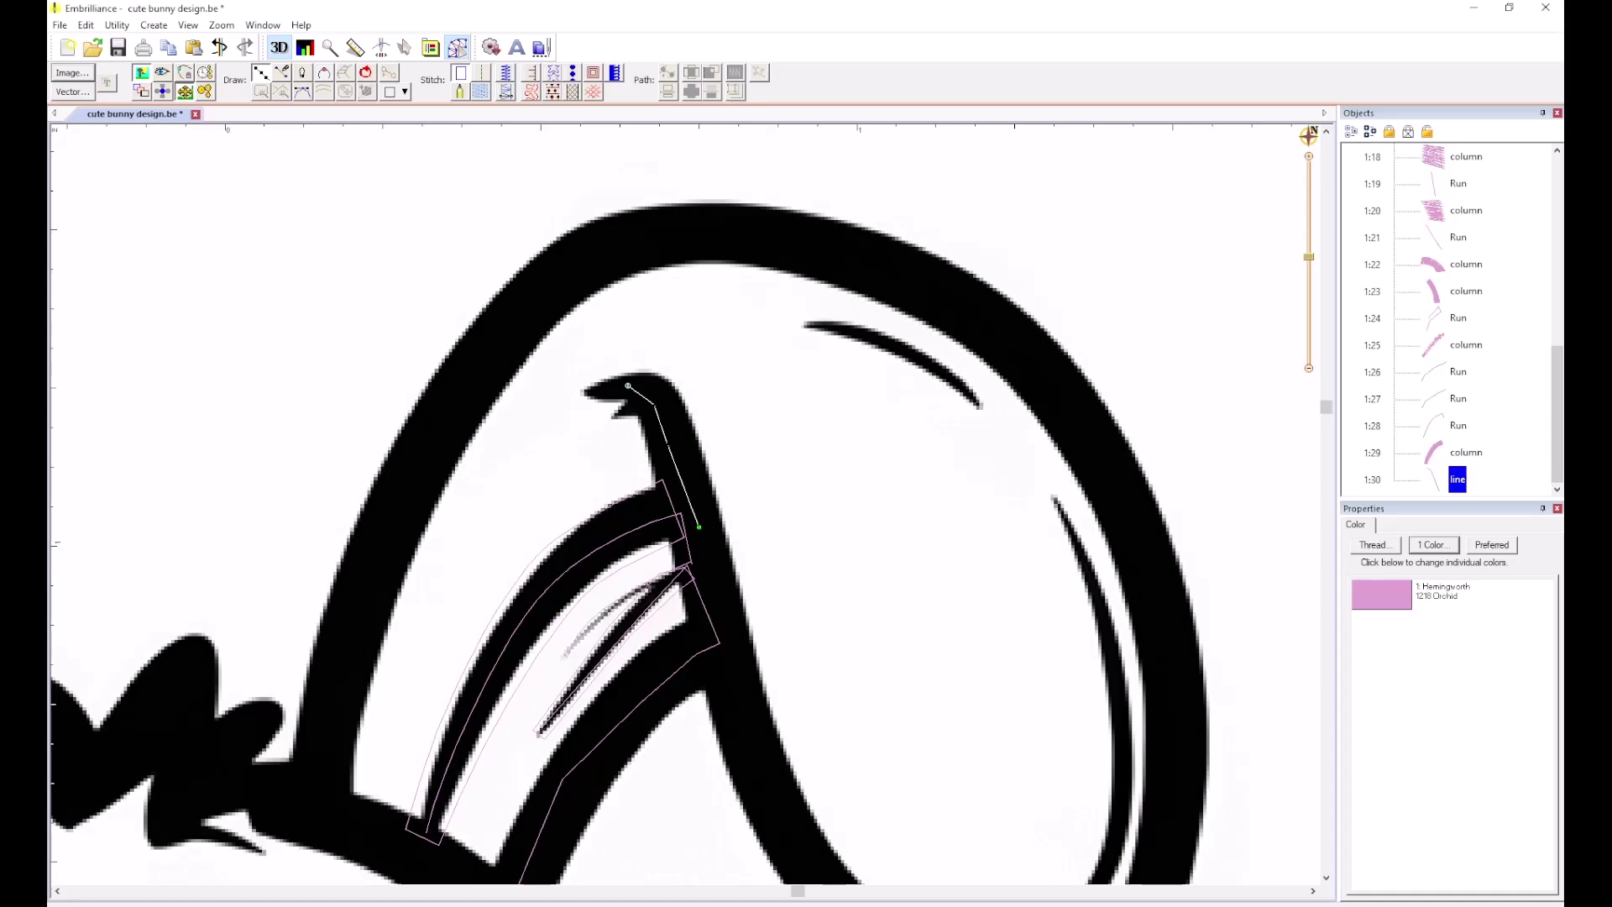
pyautogui.click(654, 404)
pyautogui.doubleClick(617, 416)
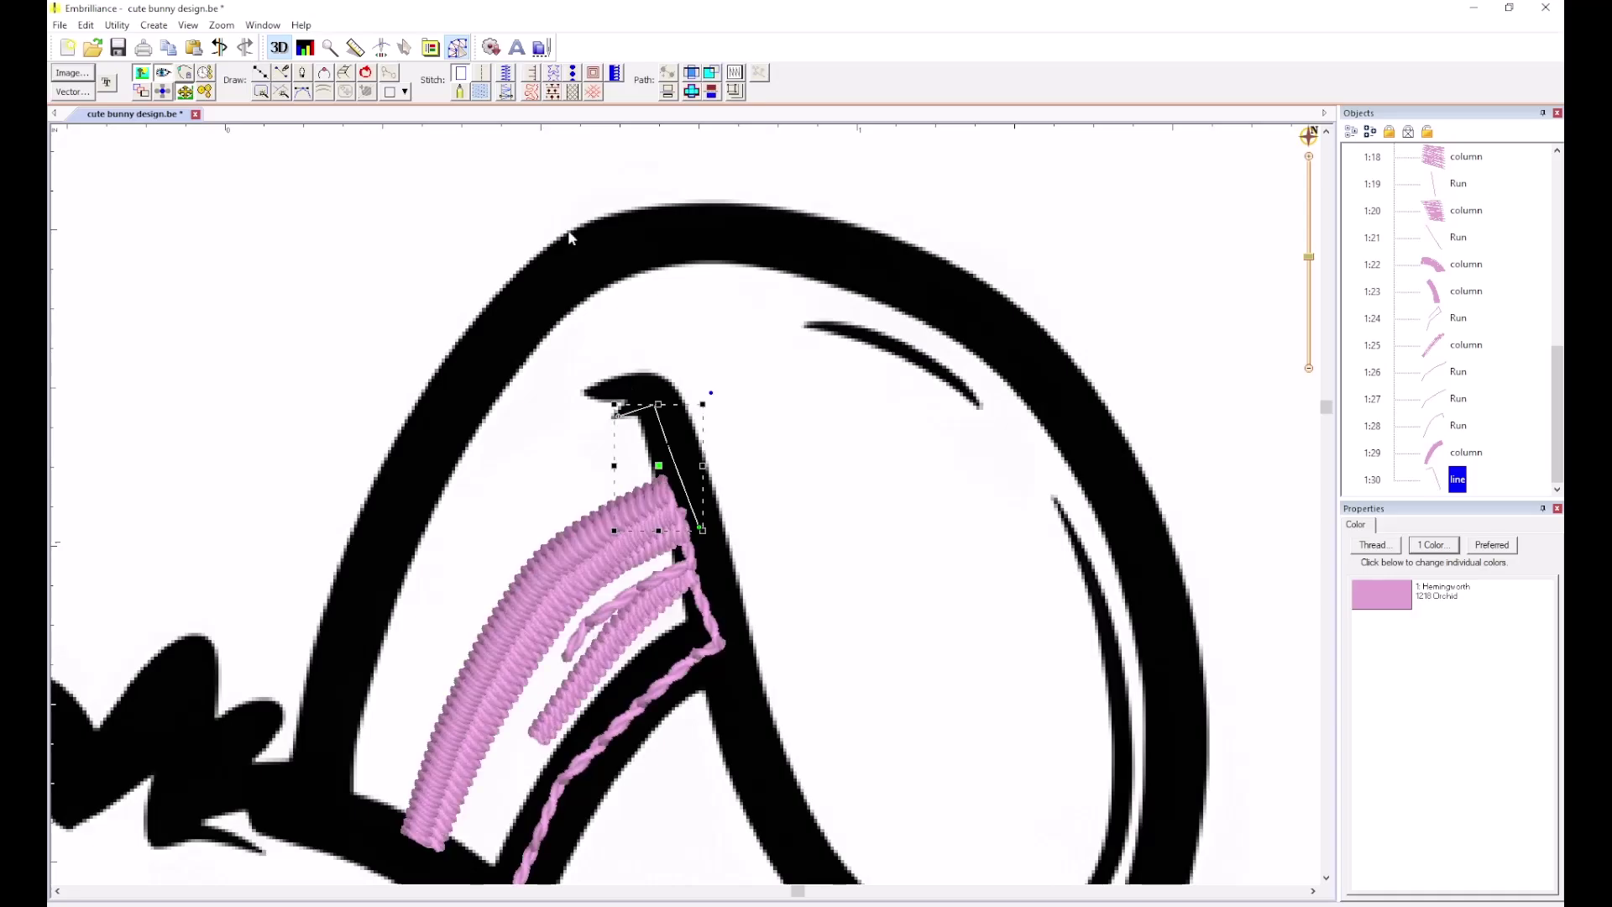
pyautogui.click(470, 159)
# Digitize a small satin column over the lower barb of the ear fold's hooked tip.
pyautogui.click(344, 74)
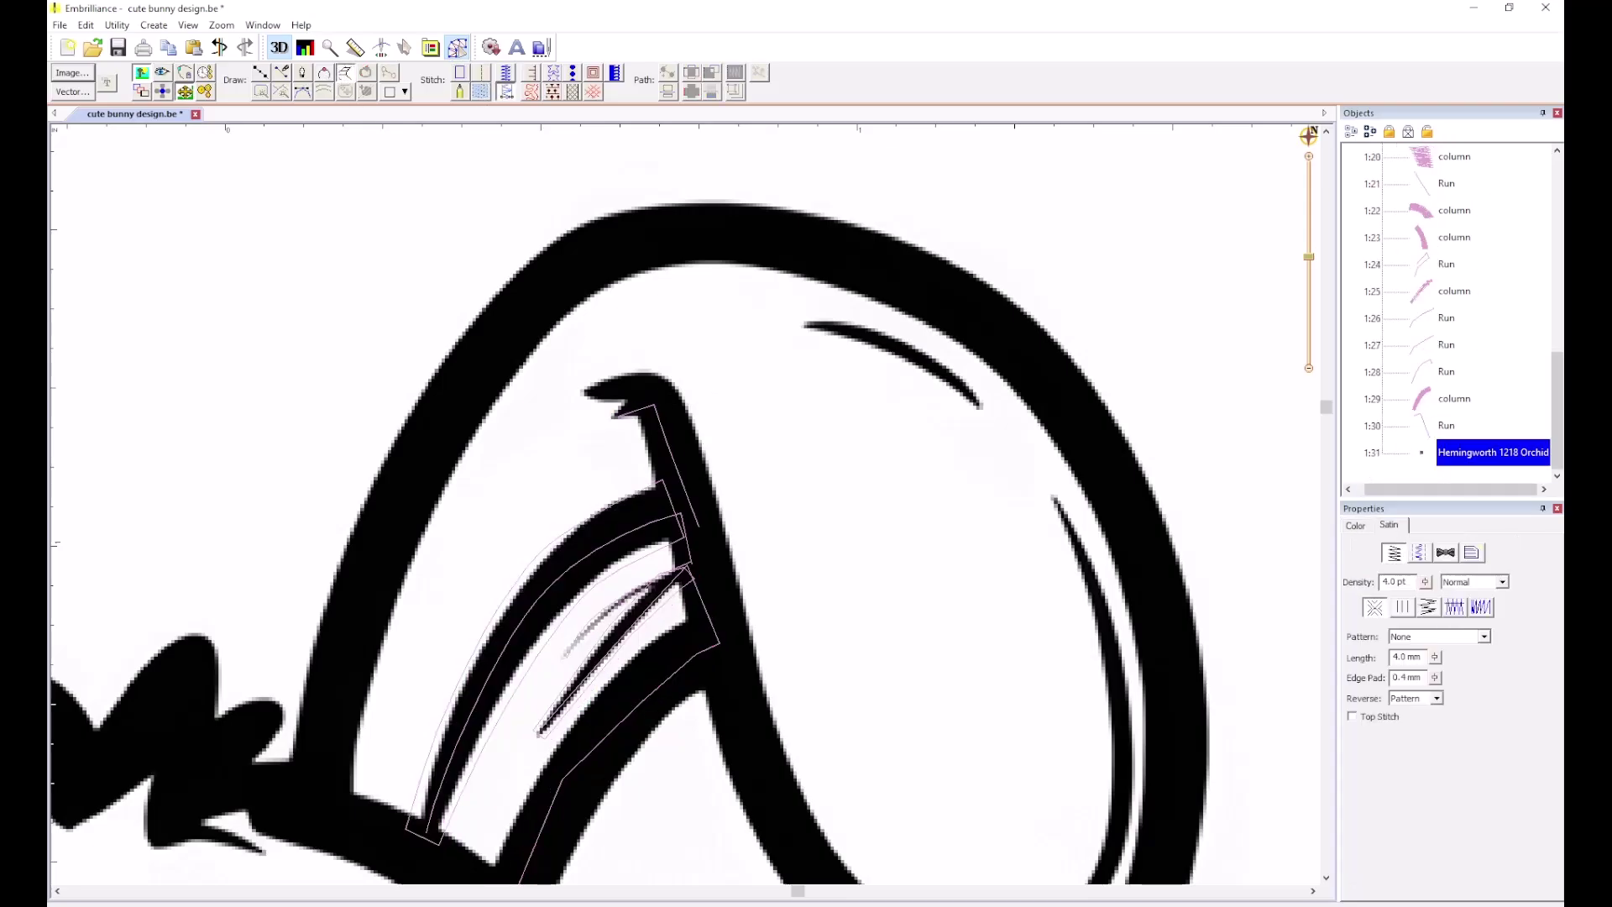
pyautogui.click(676, 494)
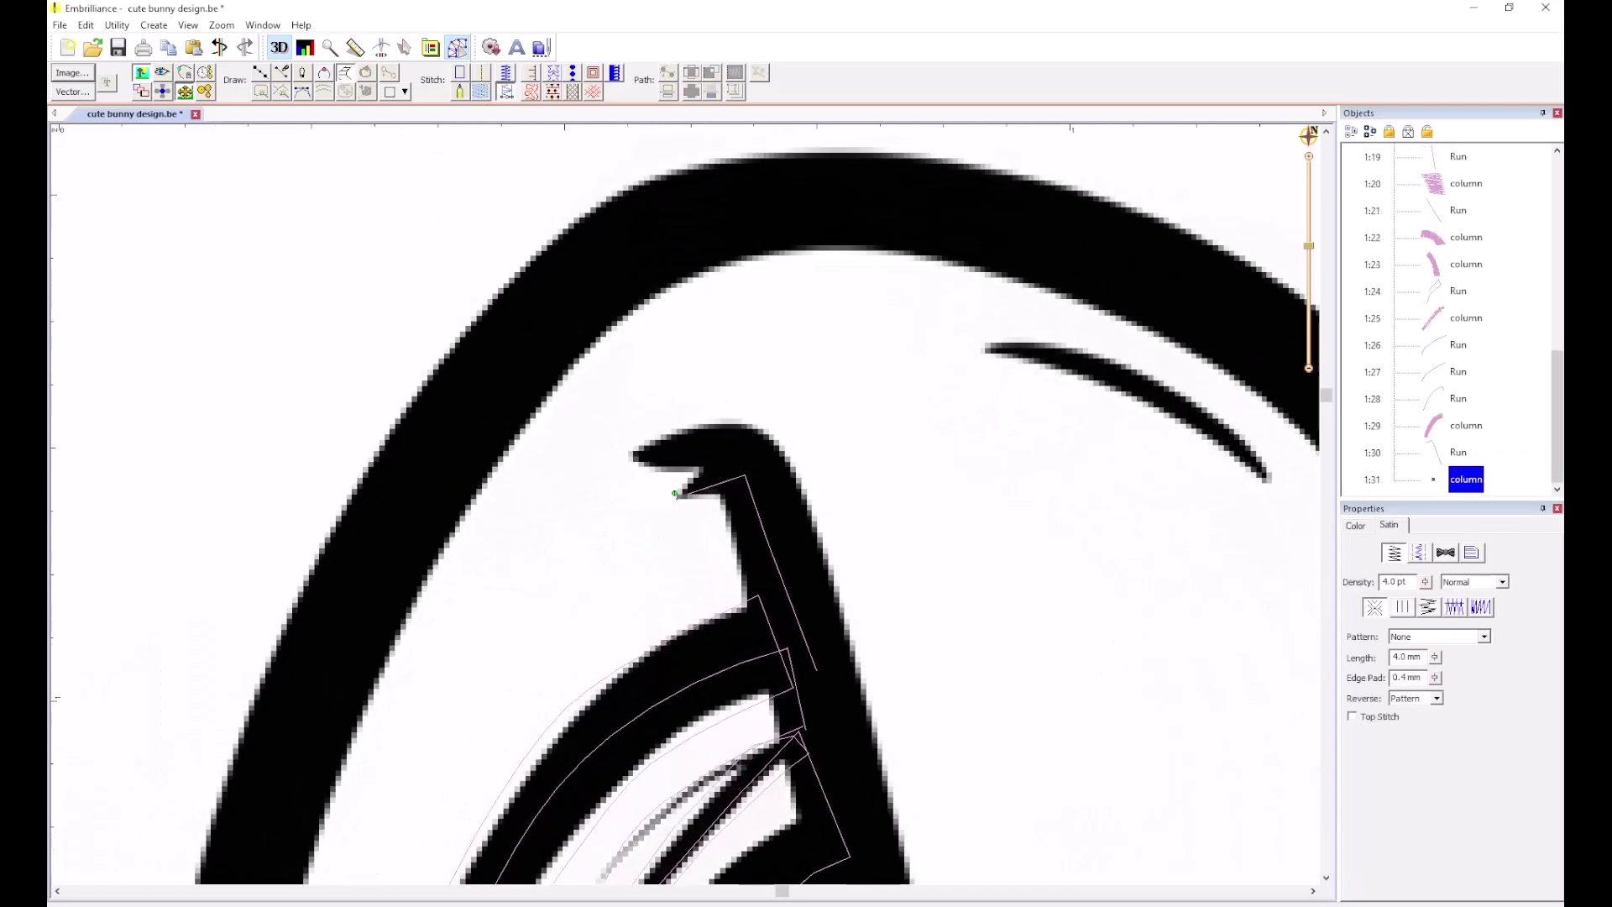
pyautogui.click(745, 504)
pyautogui.rightClick(712, 462)
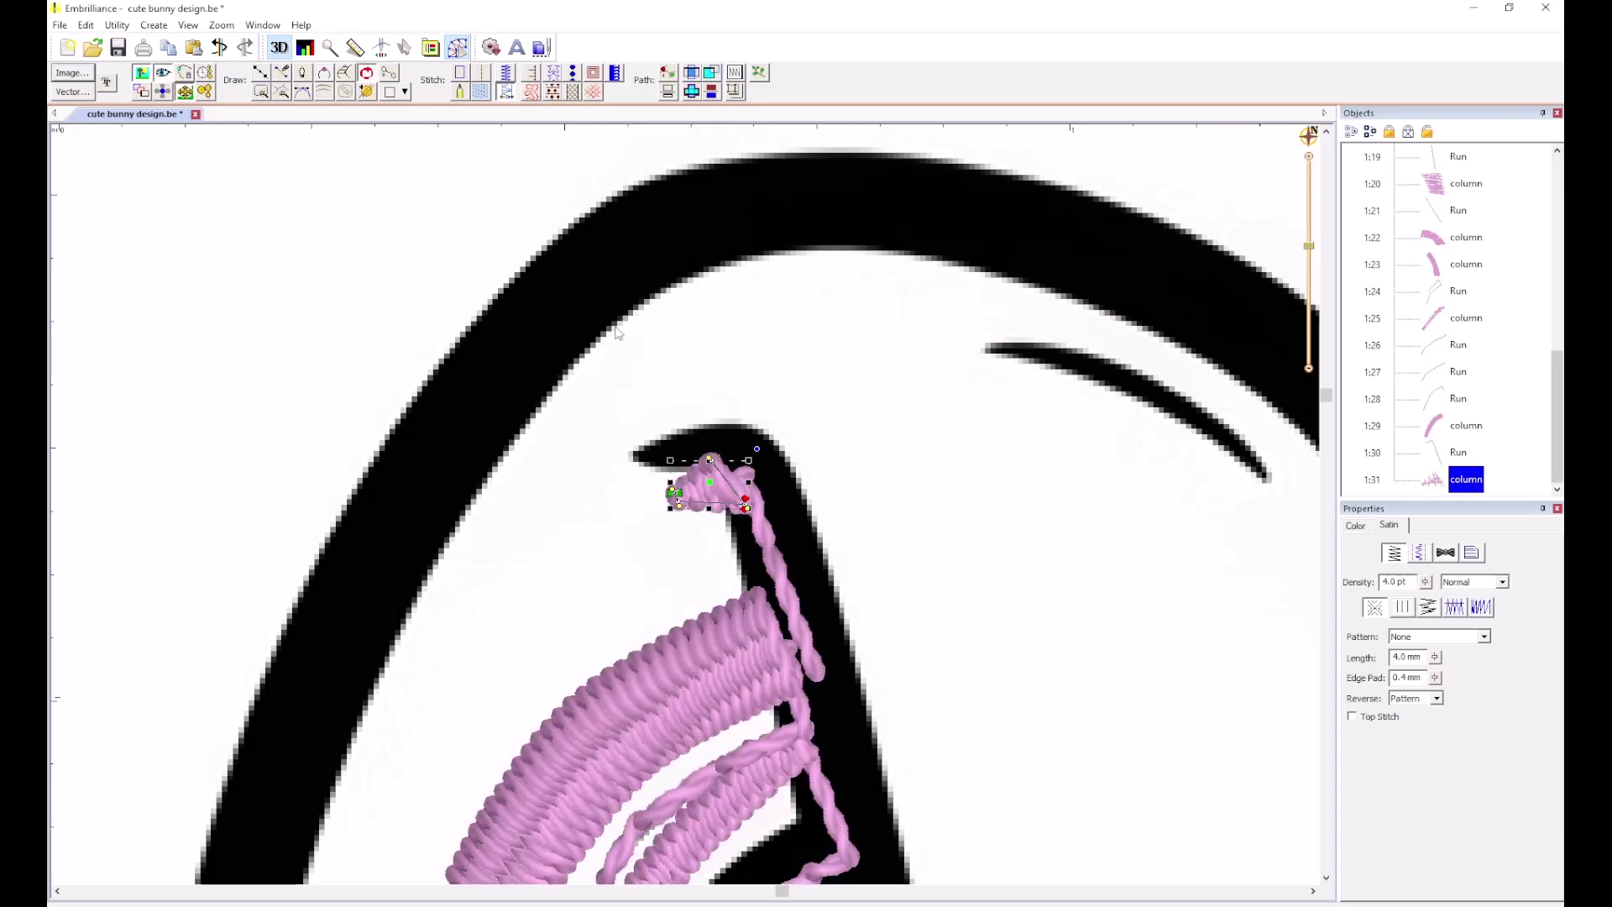
pyautogui.click(639, 388)
# Draw a run stitch line from the barb column through the hook to the outer point of the ear fold's tip.
pyautogui.click(263, 72)
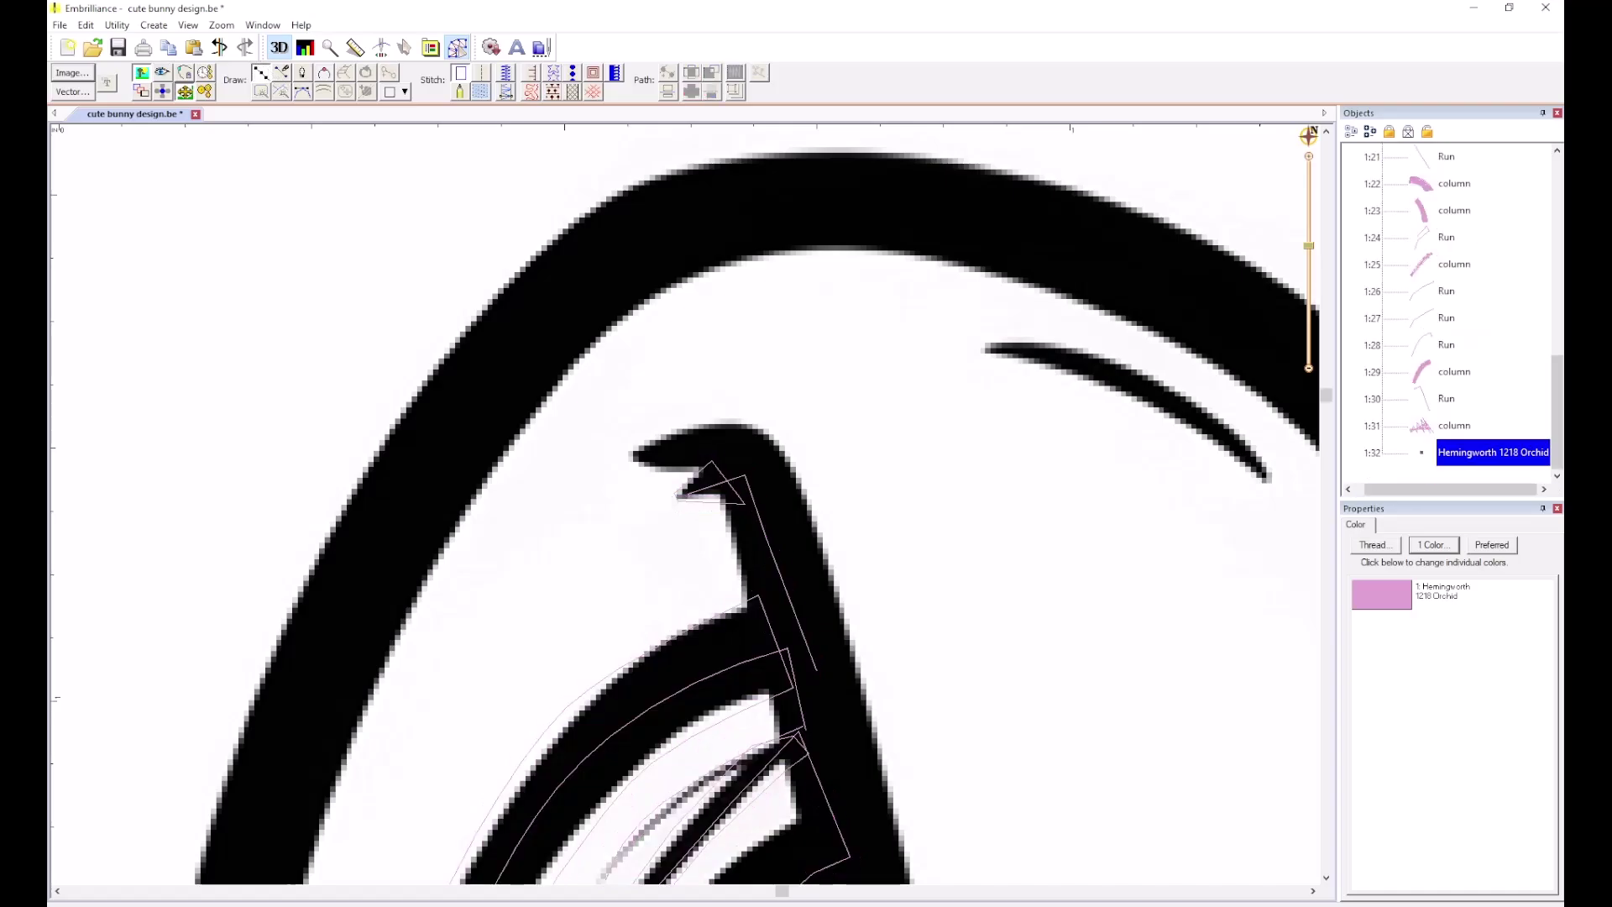
pyautogui.click(748, 482)
pyautogui.click(716, 446)
pyautogui.click(647, 454)
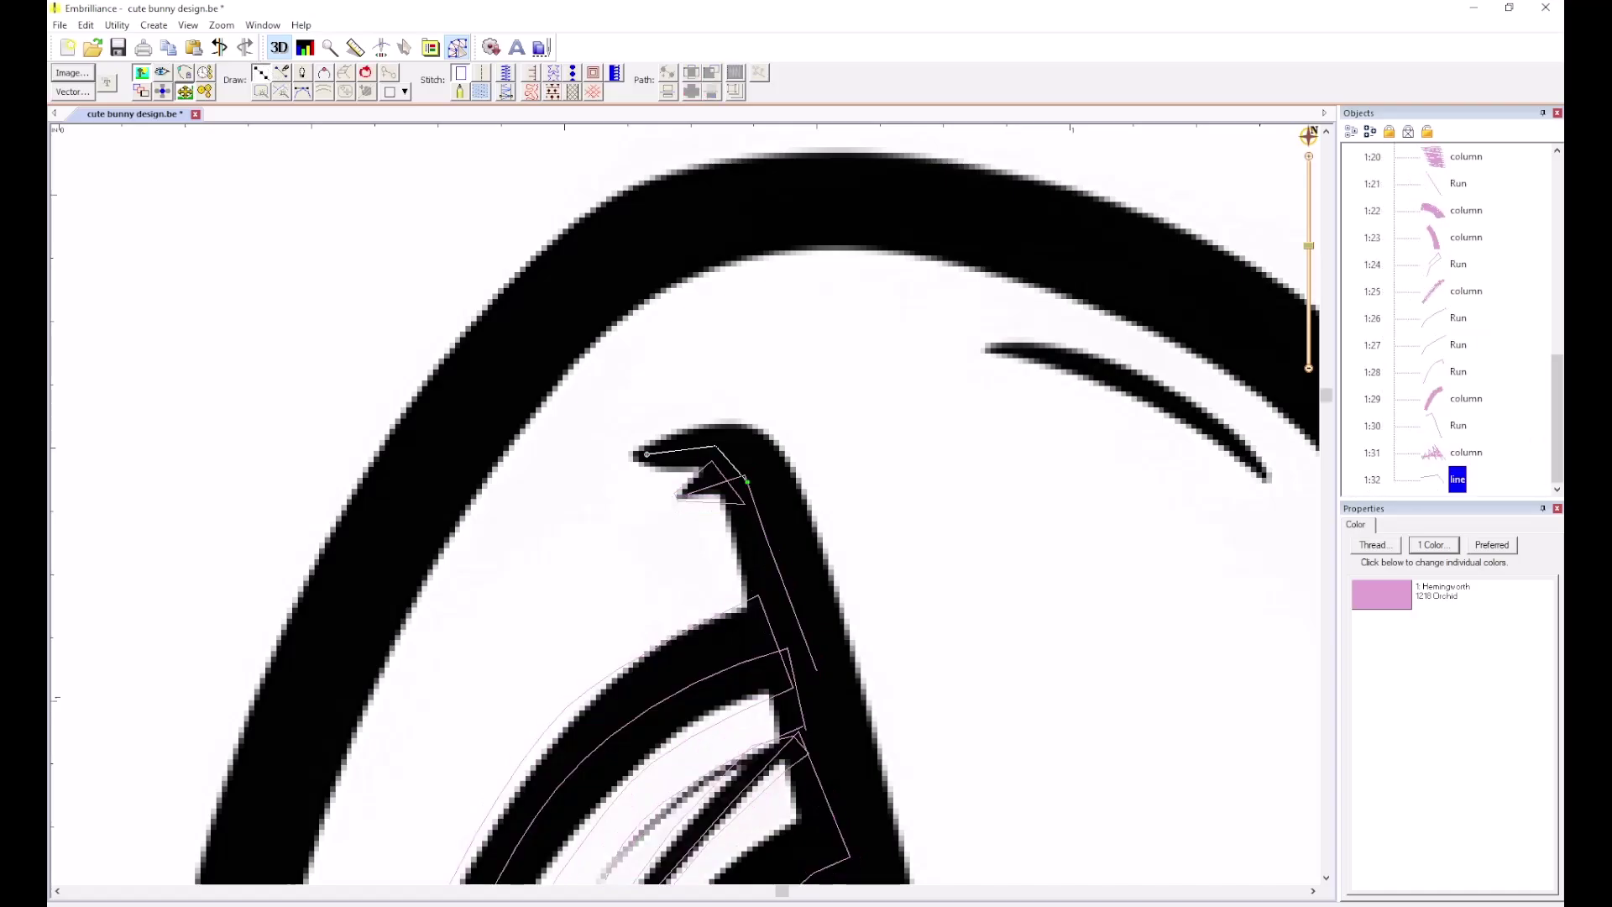
pyautogui.rightClick(647, 454)
pyautogui.click(480, 71)
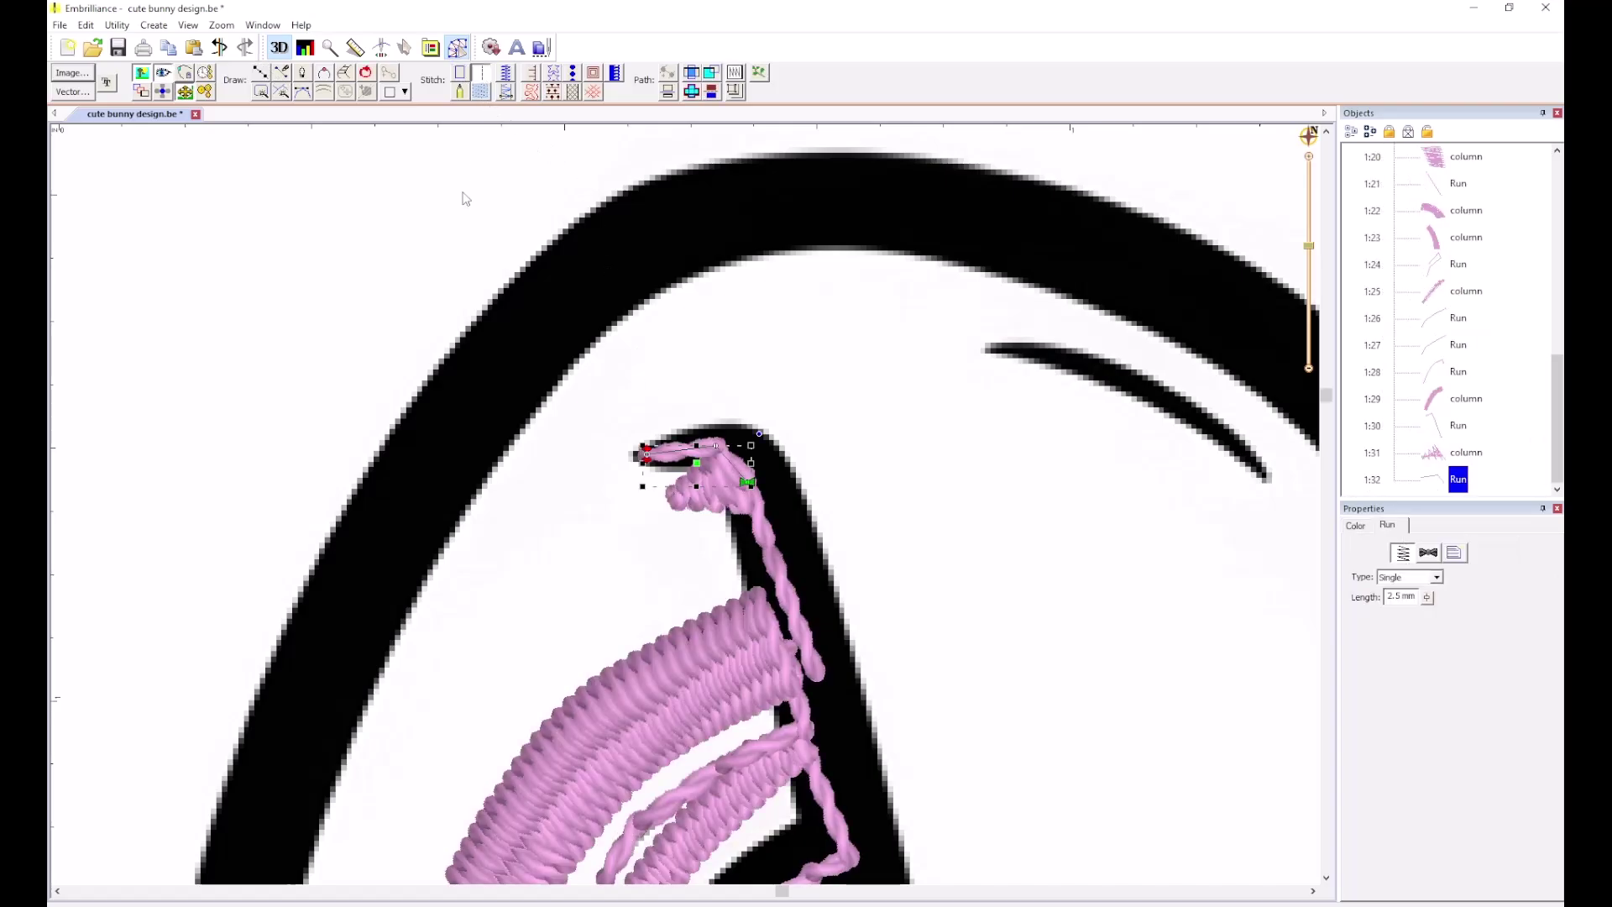
pyautogui.click(465, 198)
# Digitize a short satin column over the hook's pointed end, widening from its outer point toward the ear fold.
pyautogui.click(324, 74)
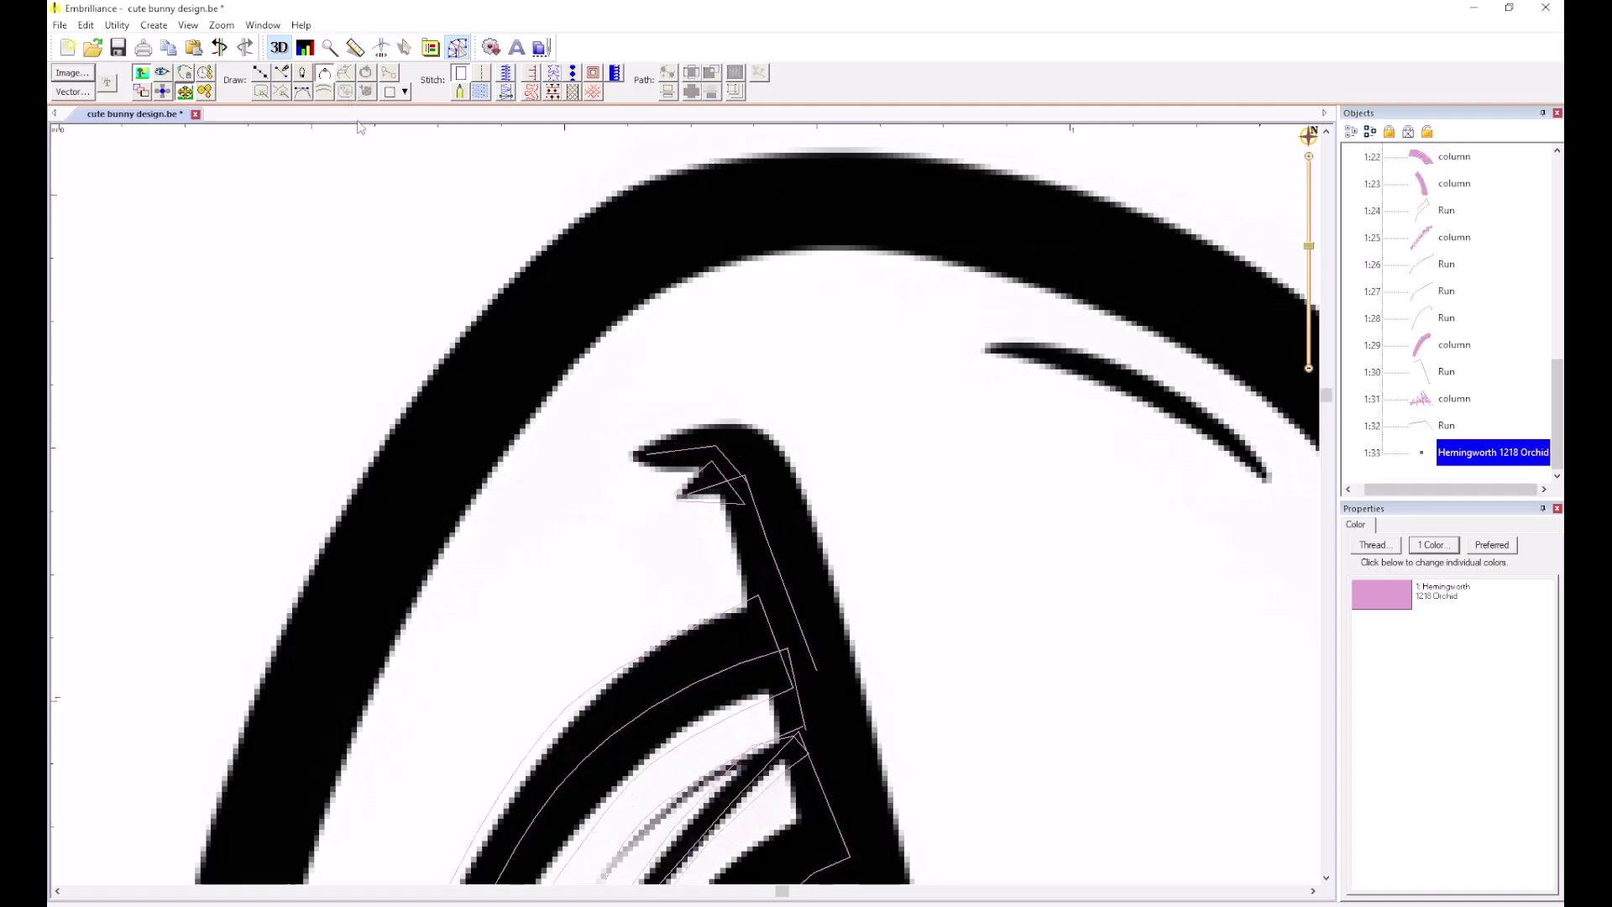
pyautogui.click(345, 74)
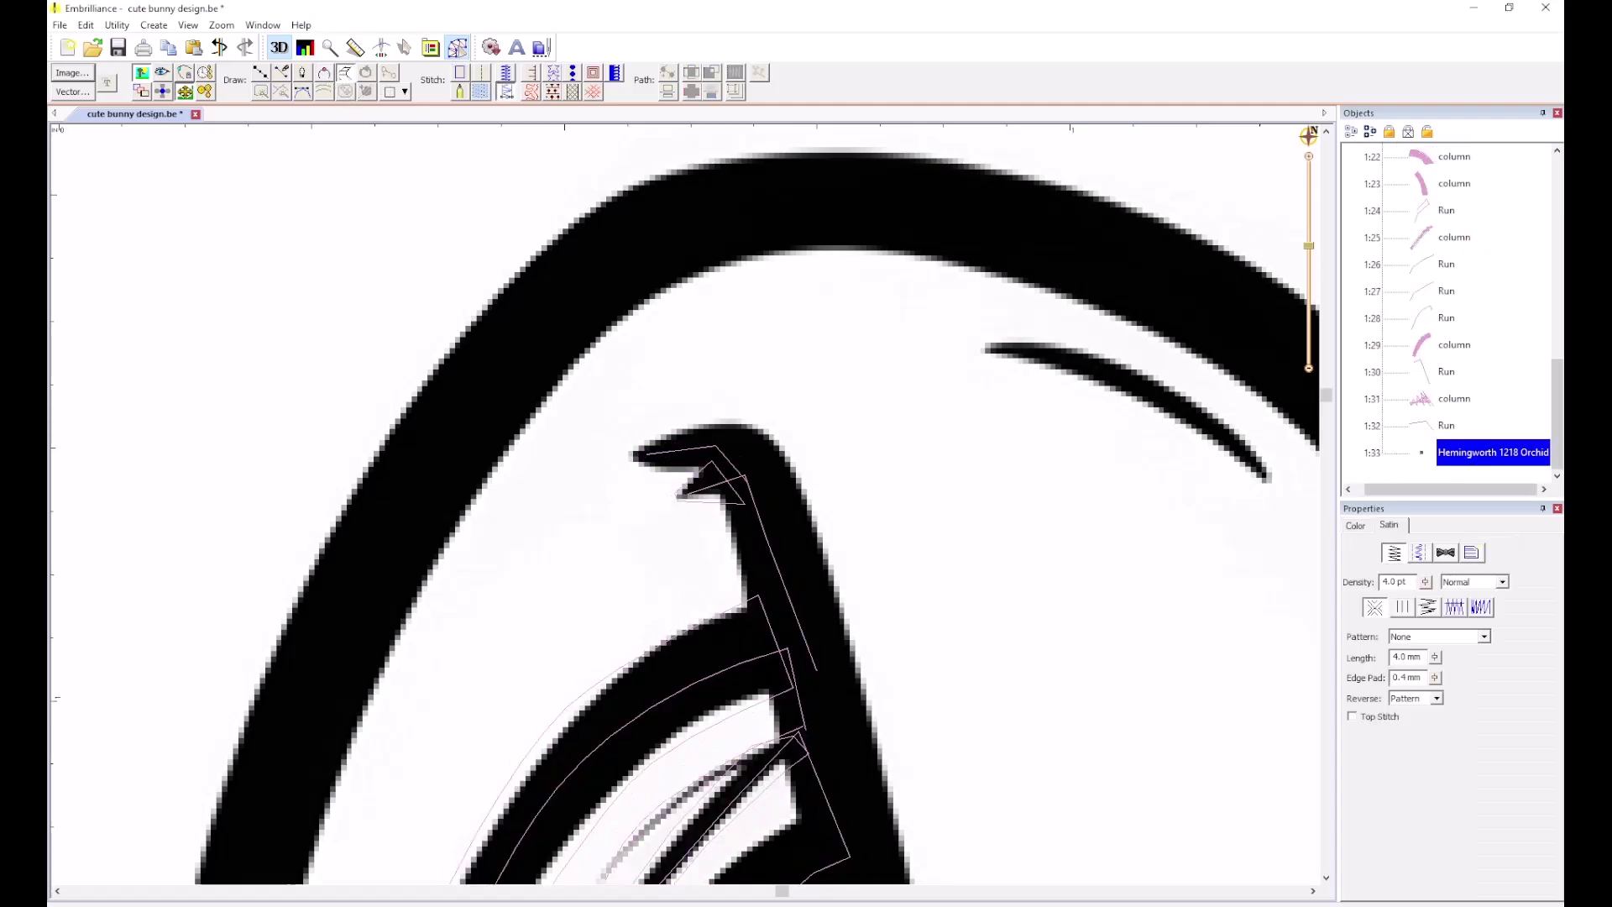
pyautogui.click(631, 454)
pyautogui.click(633, 465)
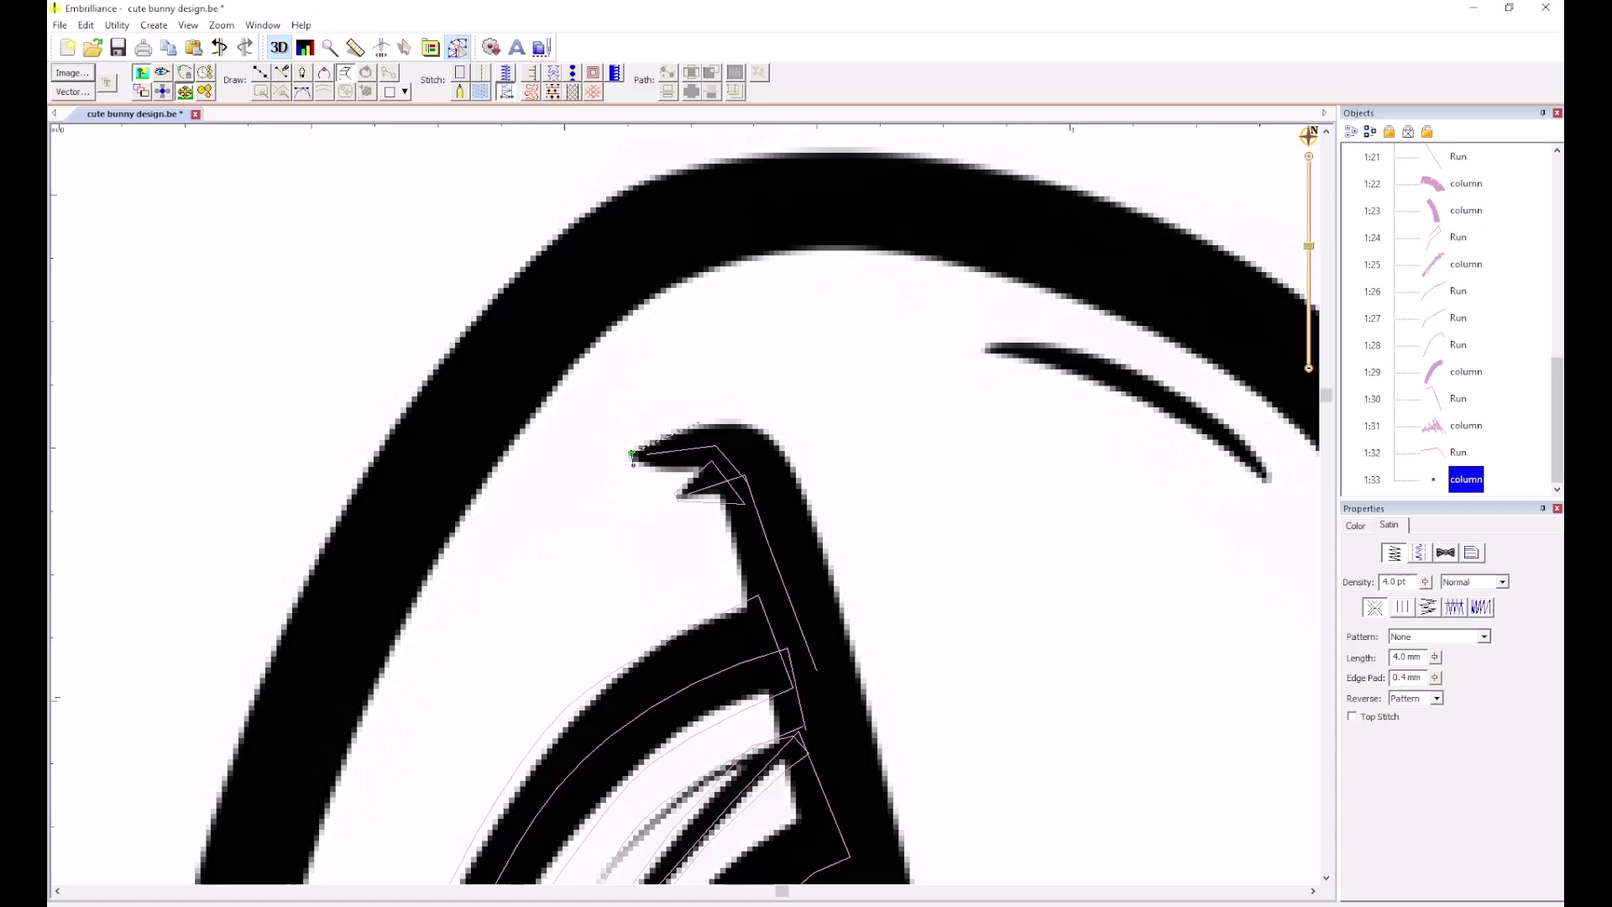
pyautogui.click(701, 421)
pyautogui.click(716, 467)
pyautogui.press('Return')
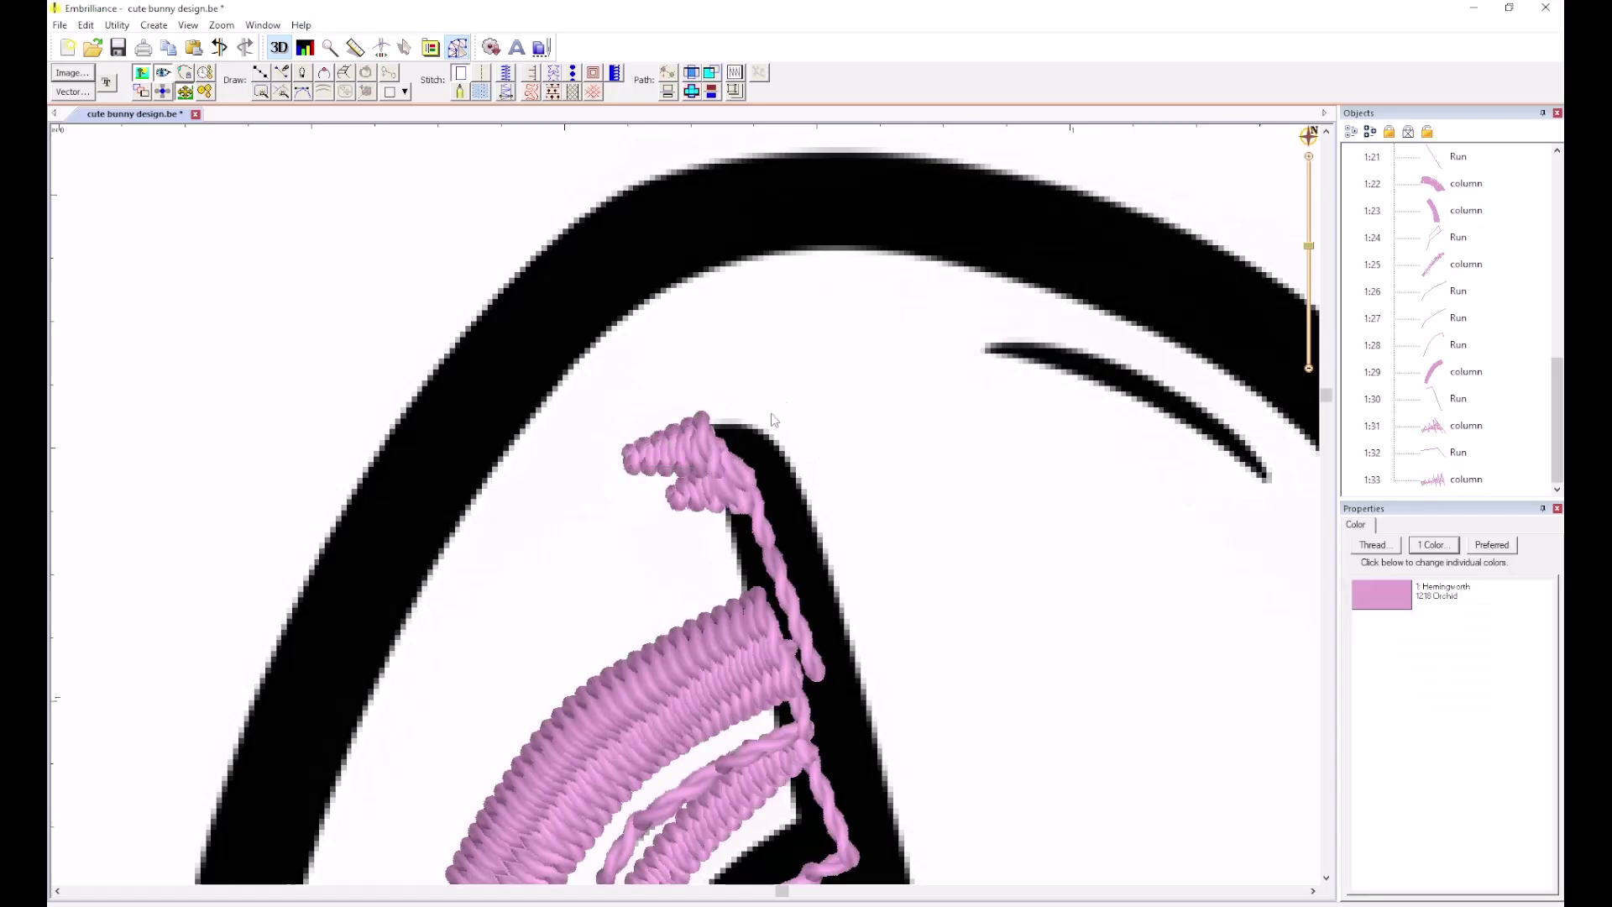
# Delete the run stitch line connecting the upper inner-ear column to the barb along the ear fold.
pyautogui.scroll(-3, 685, 504)
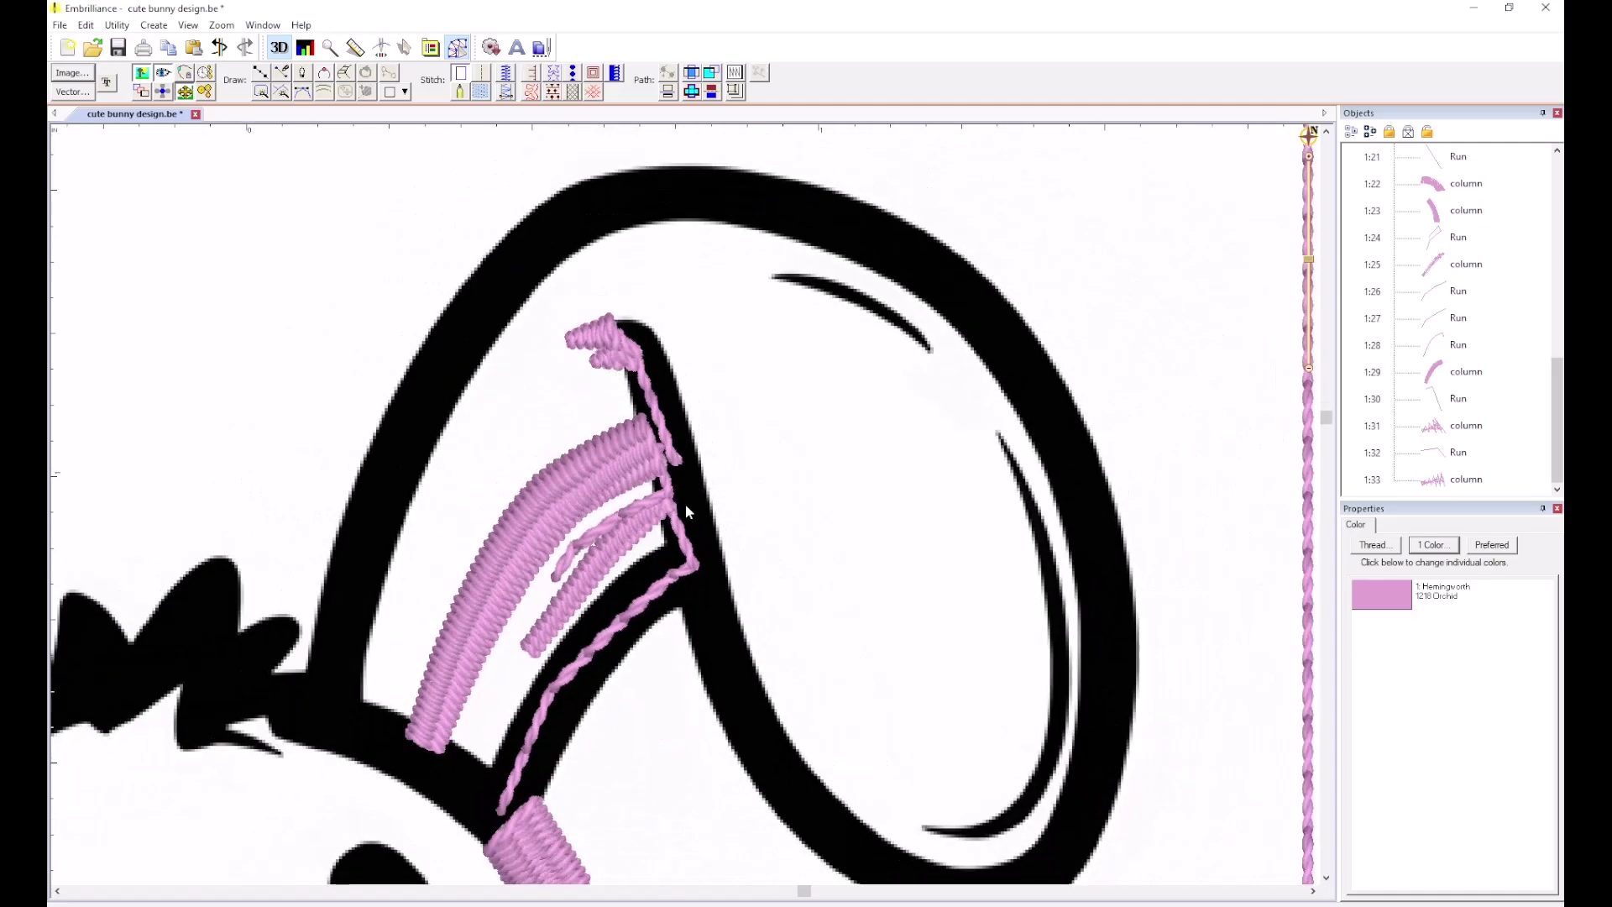
pyautogui.scroll(-1, 685, 504)
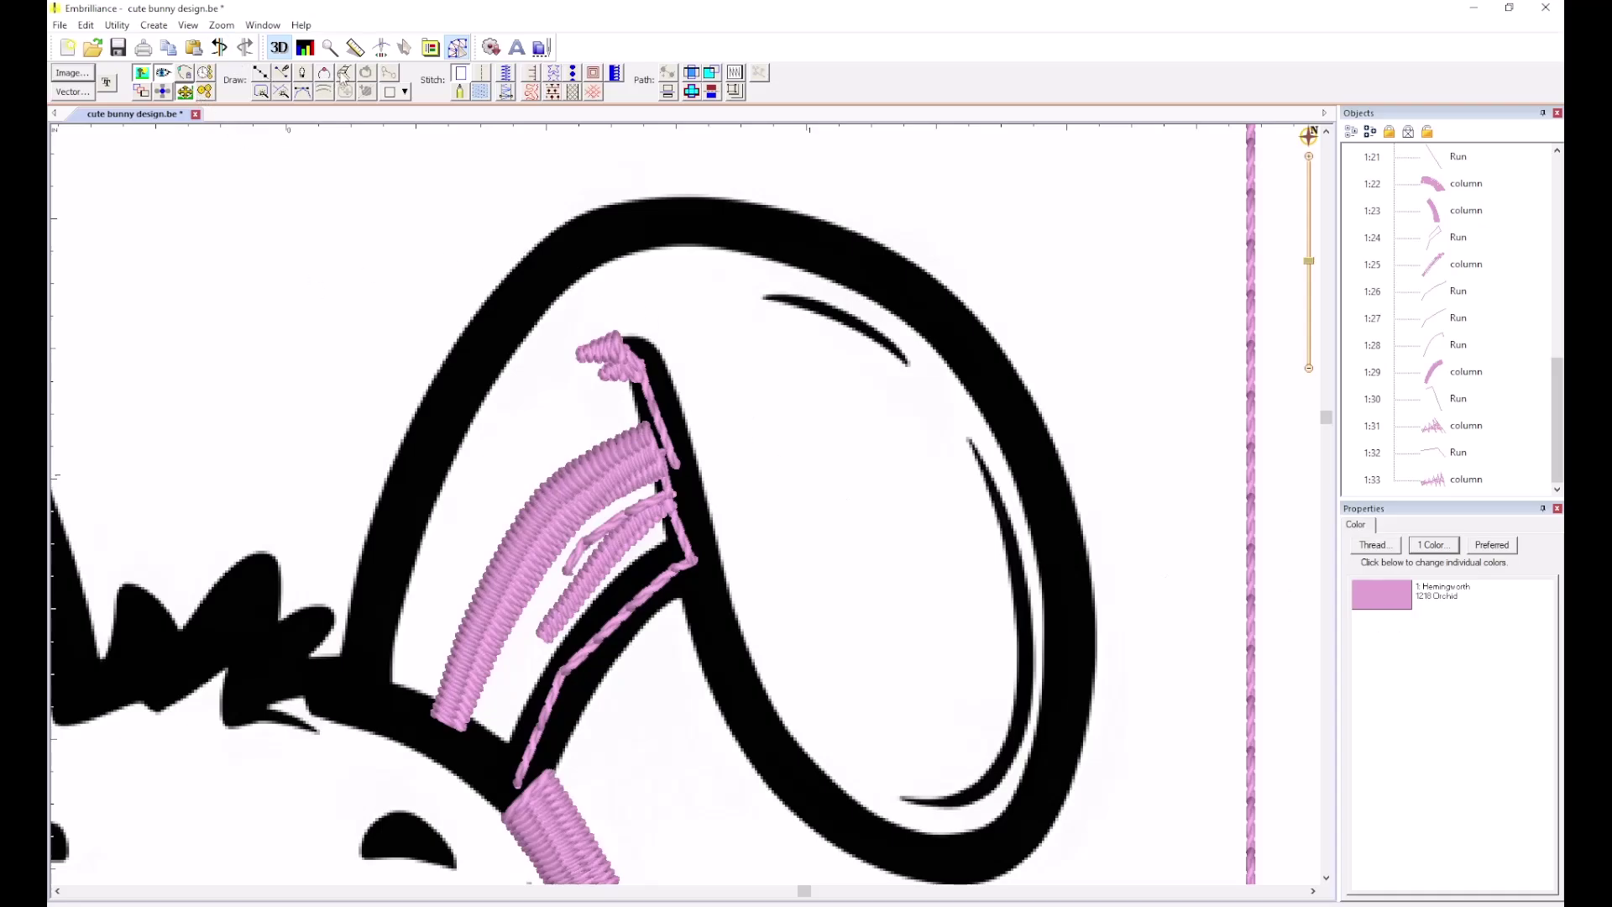
pyautogui.click(623, 445)
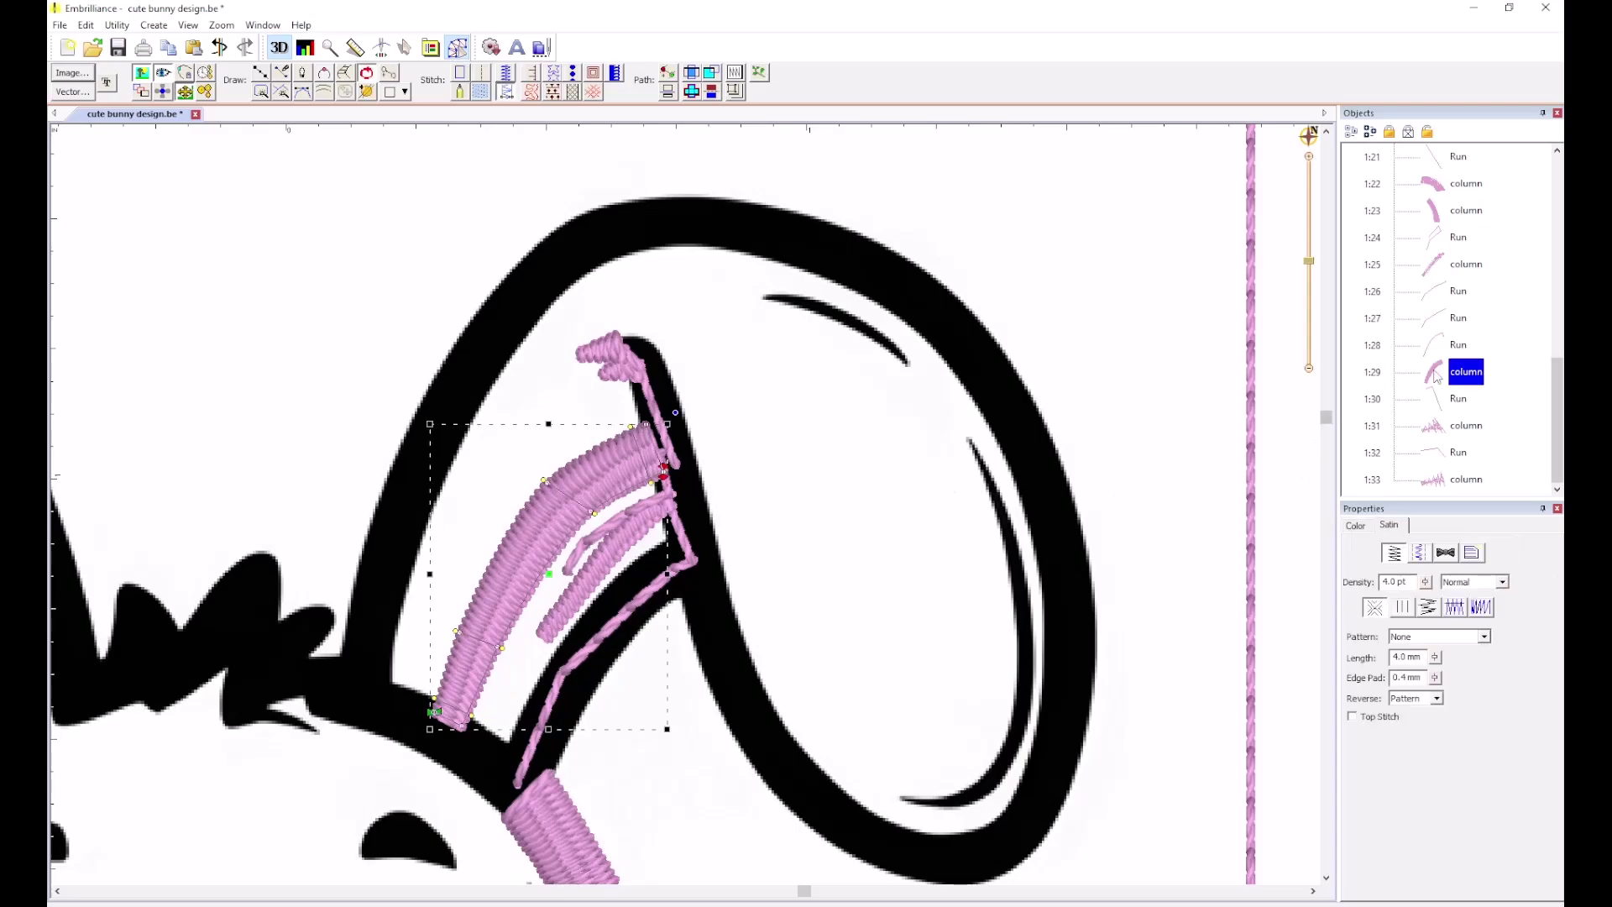
pyautogui.click(1438, 402)
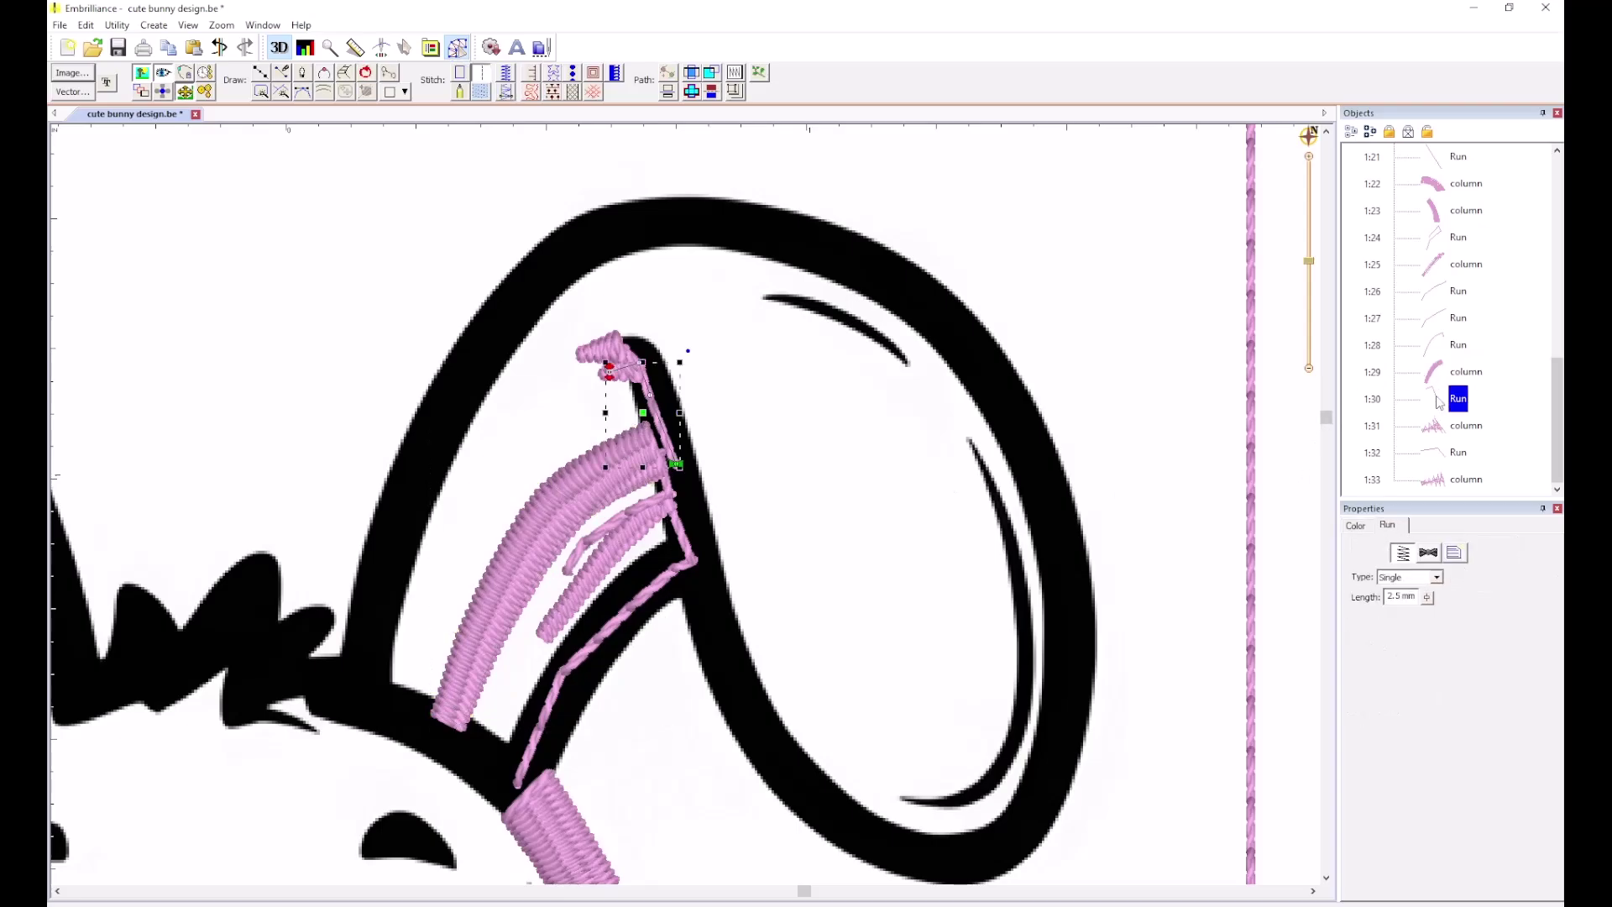
pyautogui.click(1437, 378)
pyautogui.click(1437, 398)
pyautogui.press('Delete')
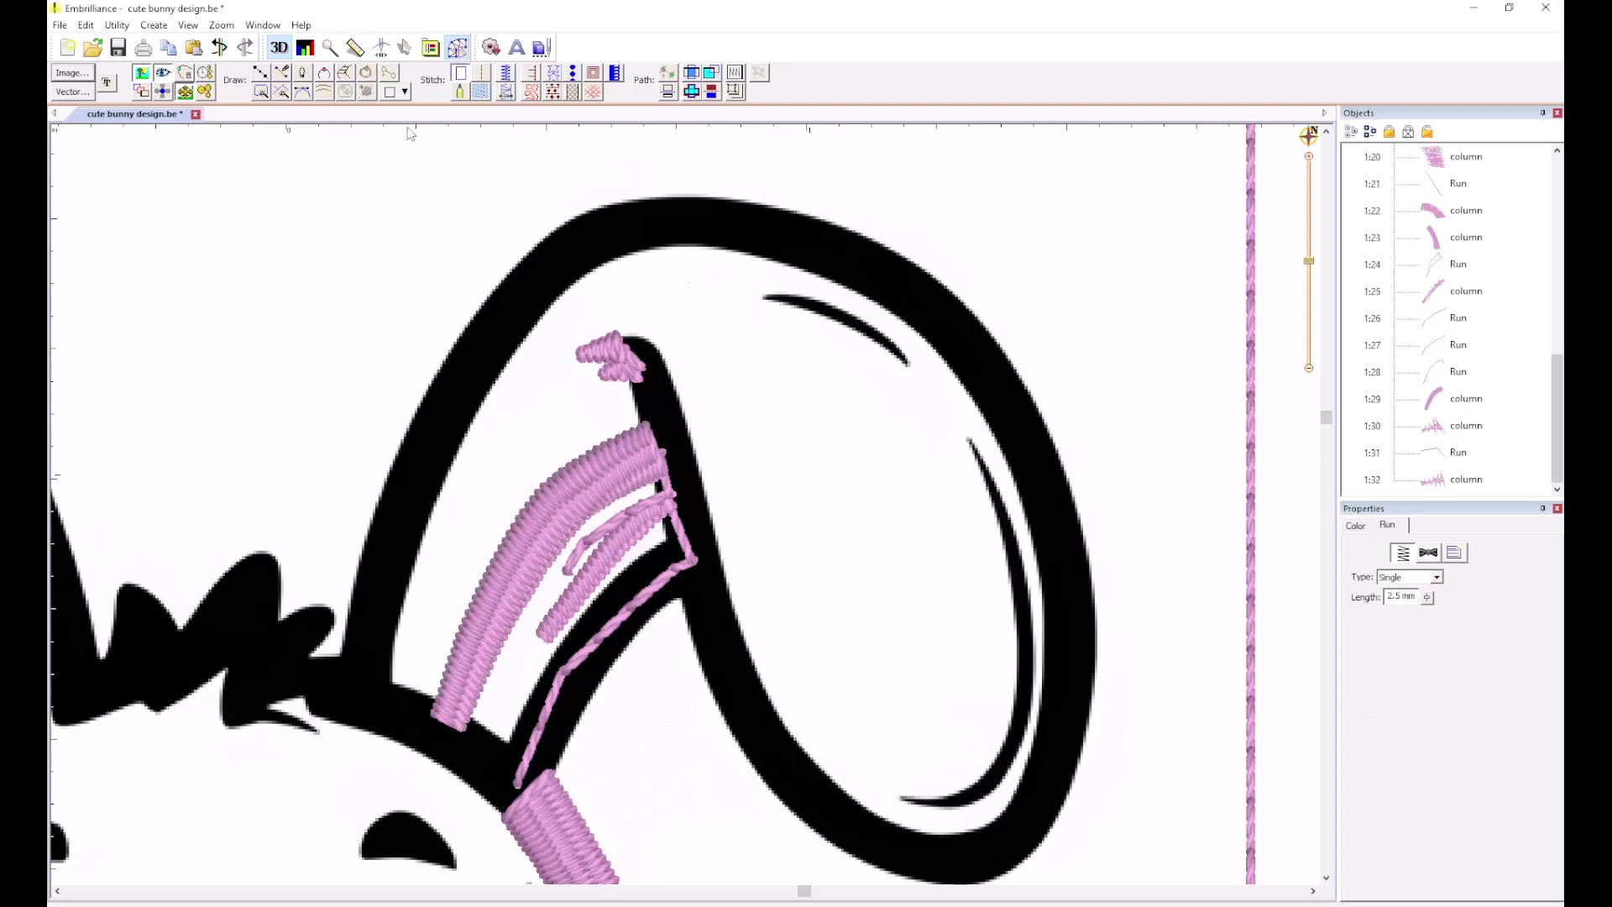
# Digitize a curved satin column over the lower thick inner-ear stripe, from the head outline up to the ear fold.
pyautogui.click(346, 74)
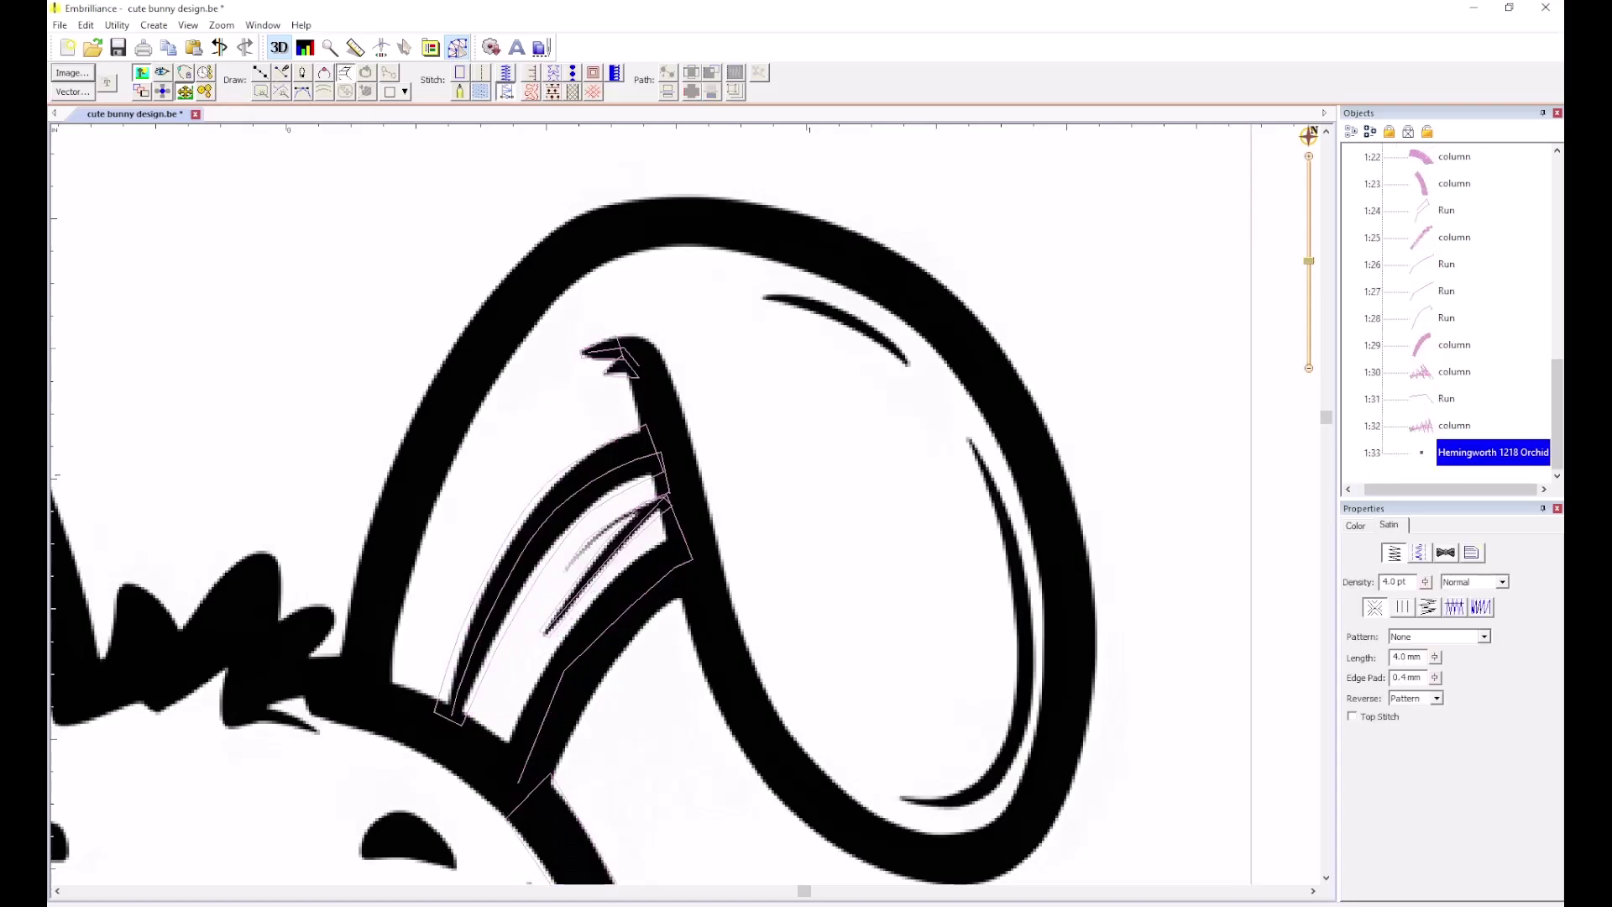
pyautogui.moveTo(684, 503); pyautogui.dragTo(792, 293)
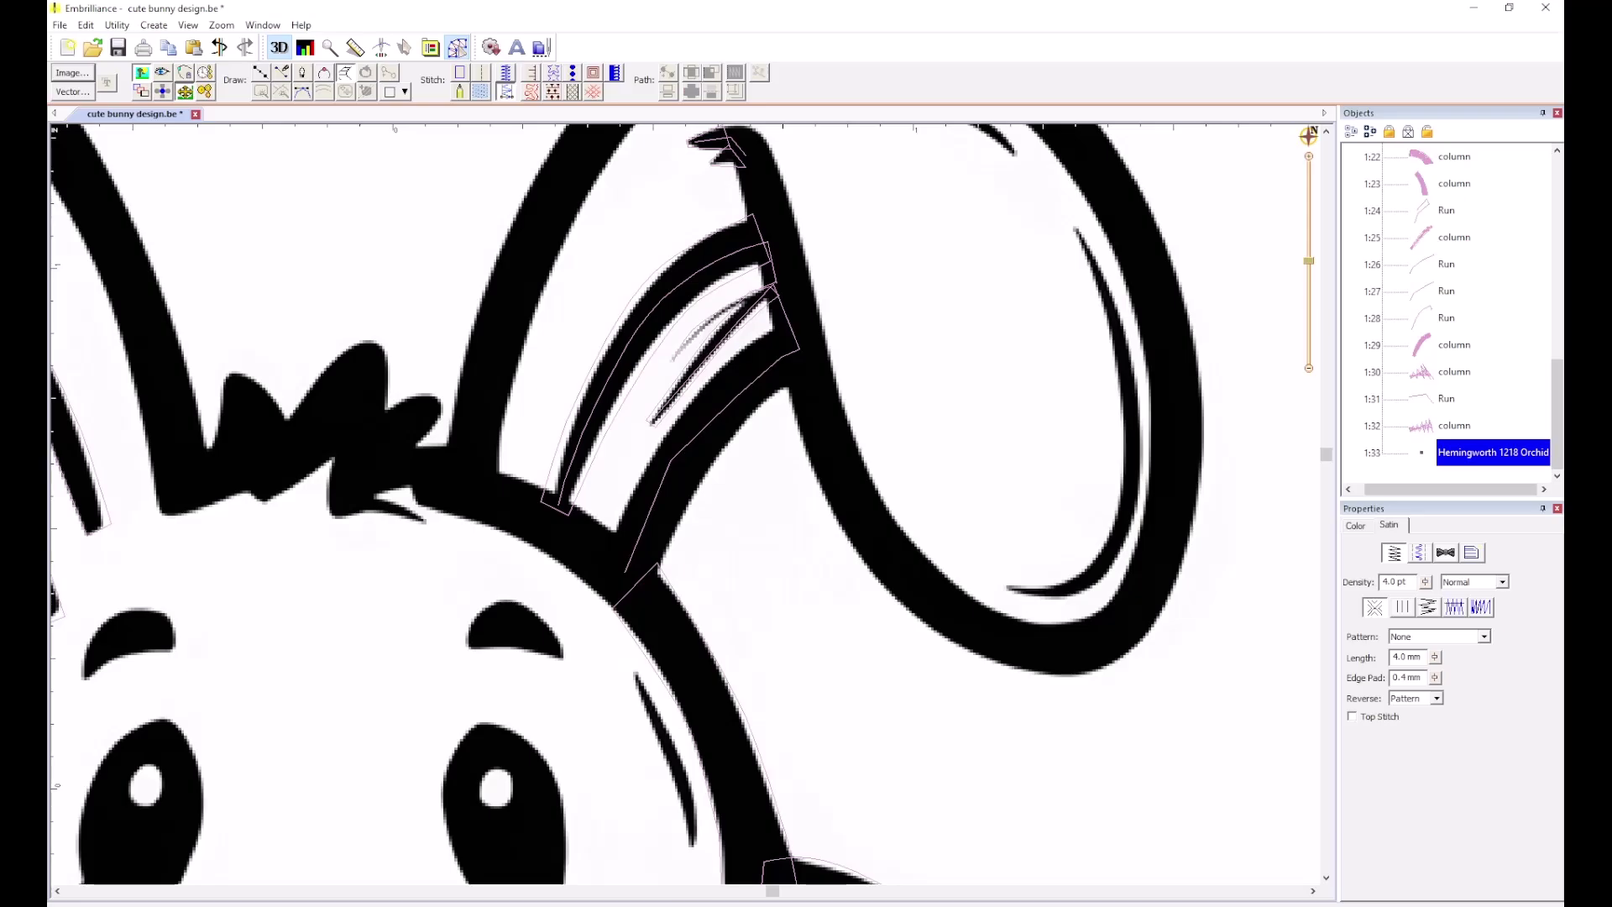
pyautogui.click(601, 538)
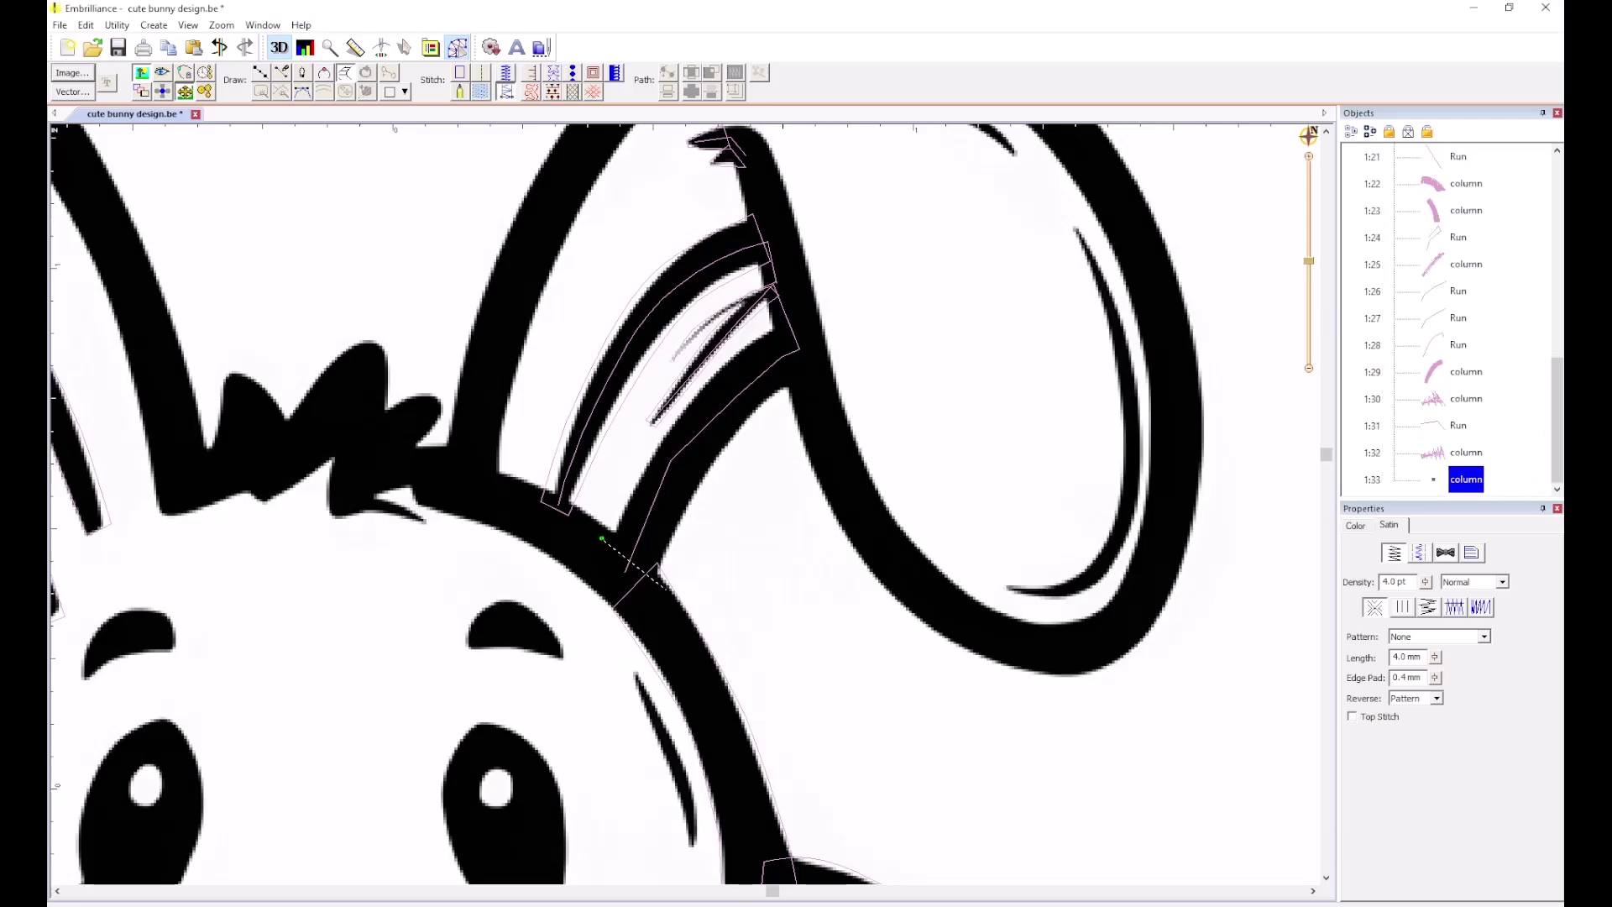
pyautogui.click(666, 588)
pyautogui.click(660, 437)
pyautogui.click(713, 475)
pyautogui.click(746, 345)
pyautogui.click(780, 393)
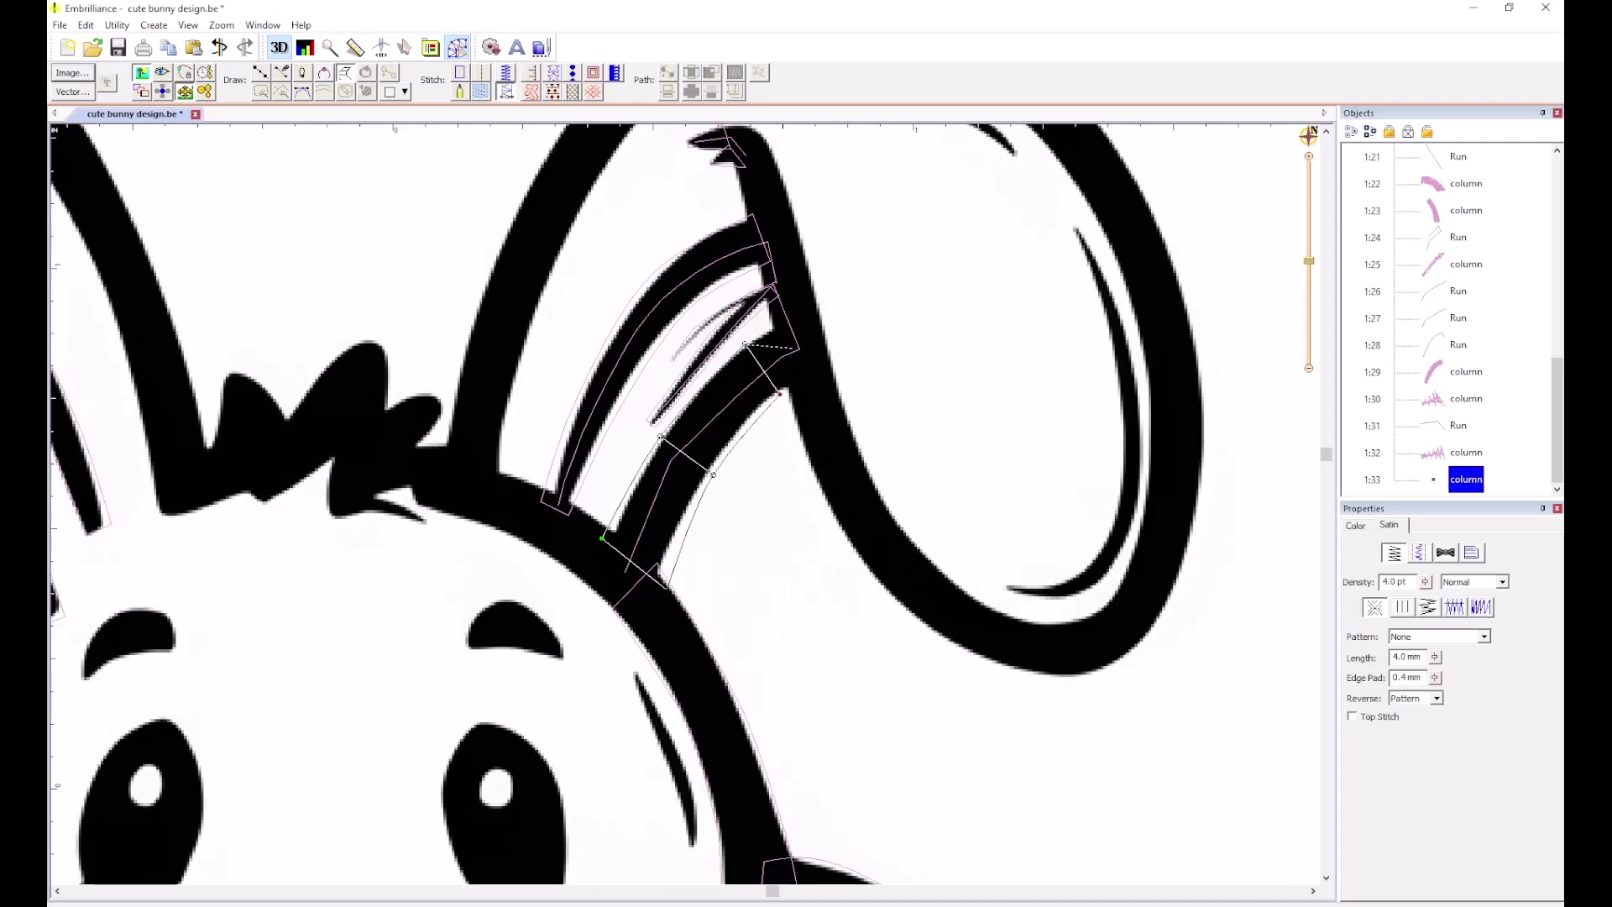
pyautogui.click(781, 320)
pyautogui.click(806, 384)
pyautogui.press('Return')
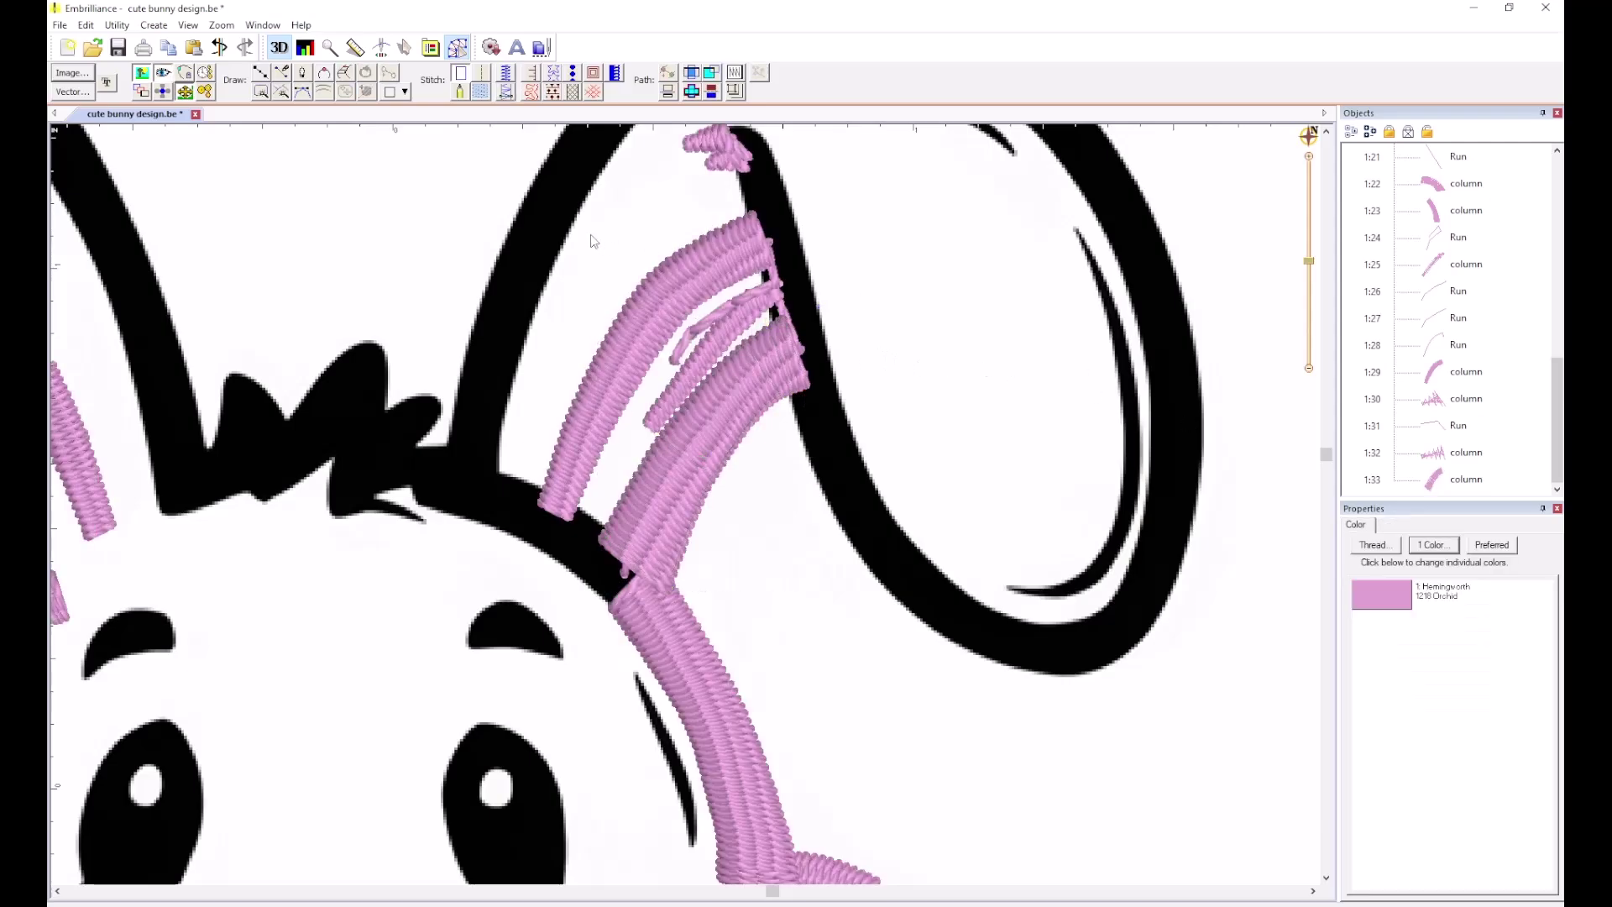
# Draw a run stitch line from the lower stripe column's upper end along the ear fold to the hook's lower barb.
pyautogui.click(261, 73)
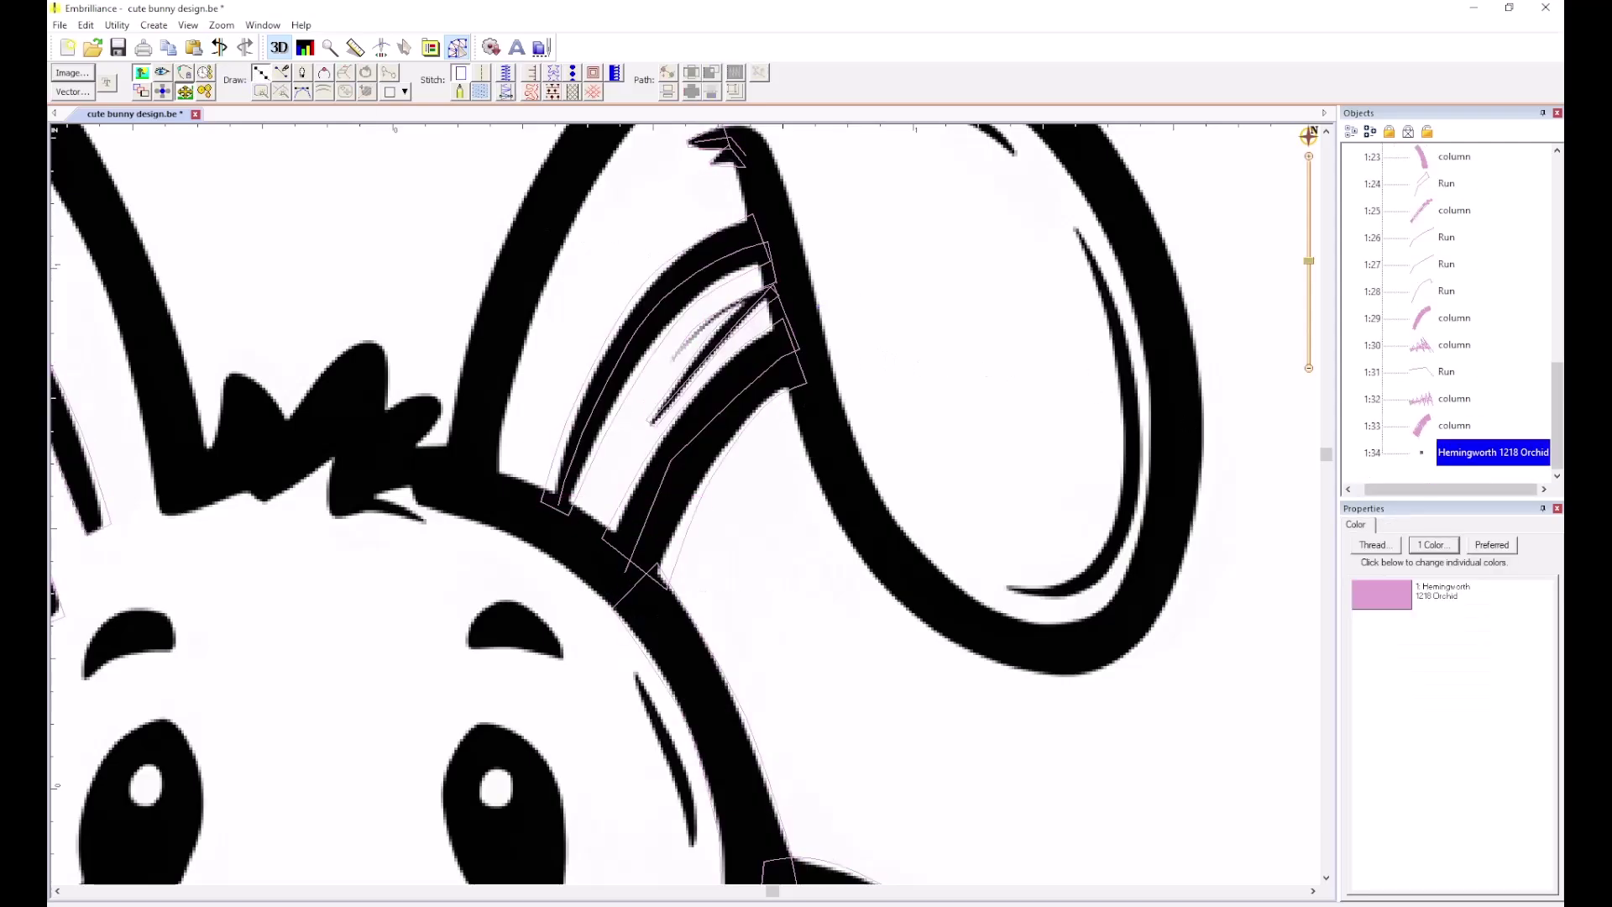
pyautogui.click(806, 360)
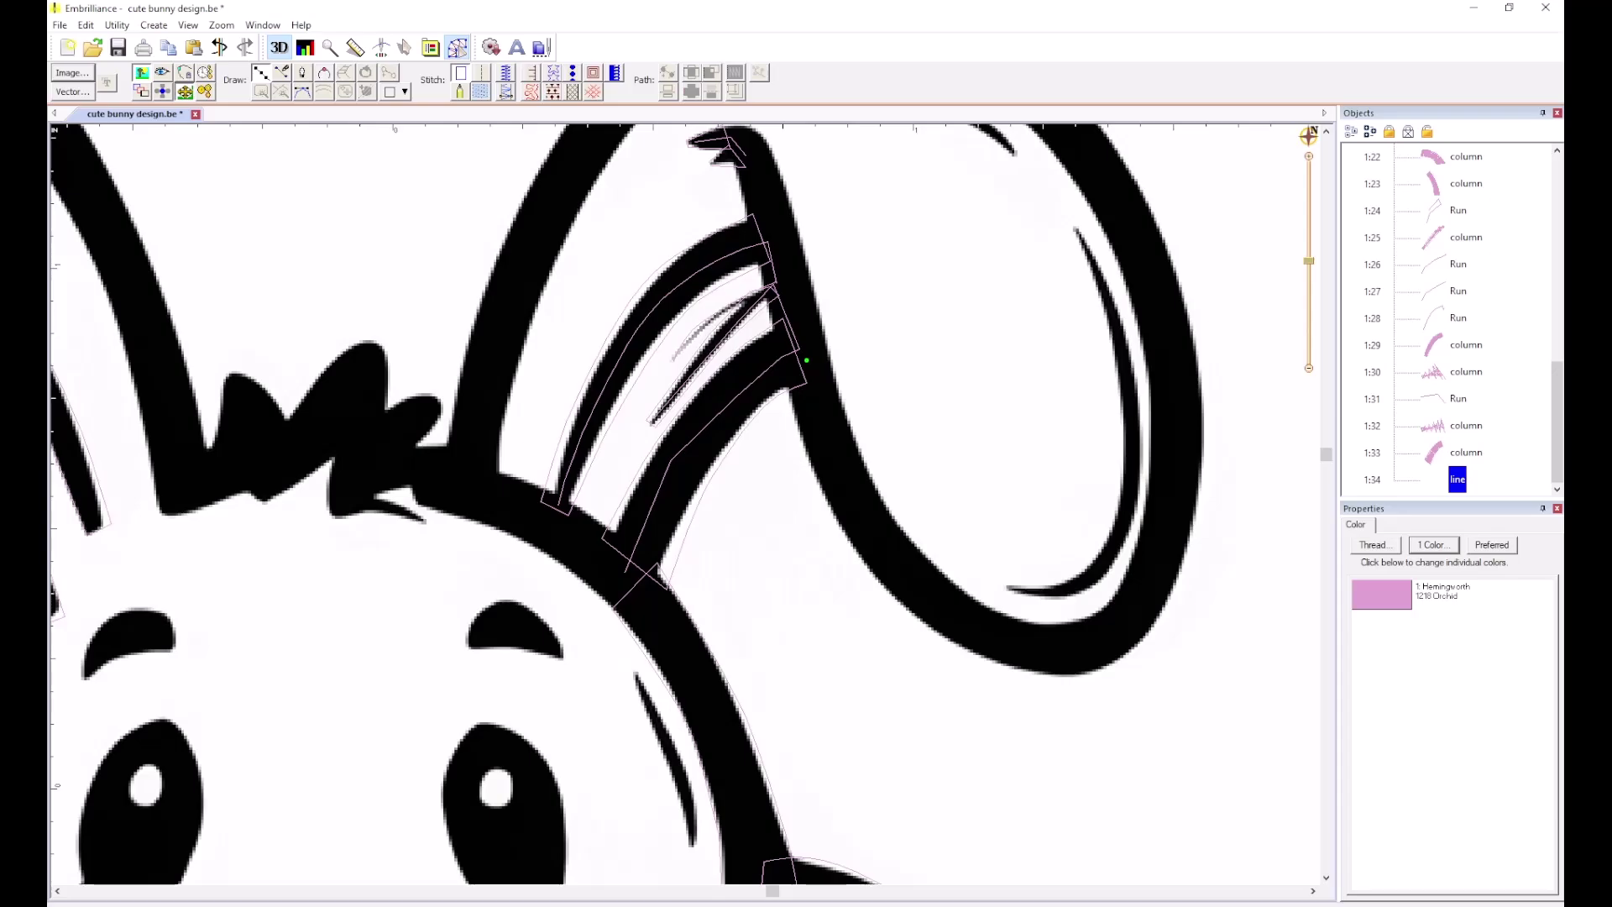
pyautogui.click(745, 153)
pyautogui.click(734, 156)
pyautogui.press('Return')
pyautogui.click(482, 74)
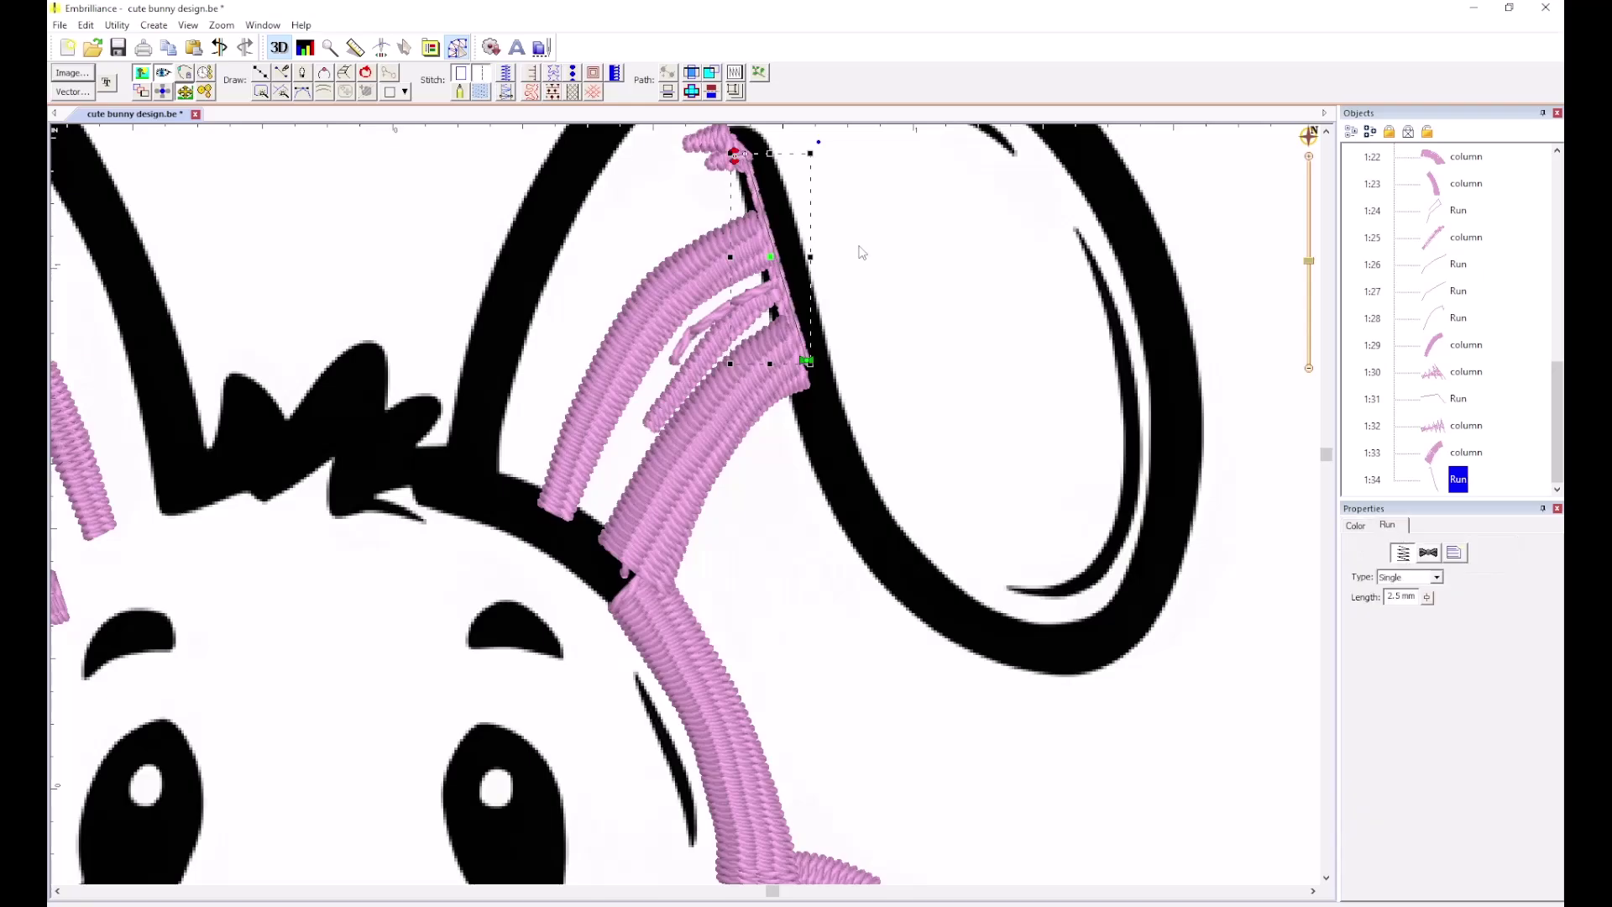
# Move the lower inner-ear column's stitch start point from the head outline to its upper end at the ear fold.
pyautogui.click(1213, 369)
pyautogui.click(1434, 350)
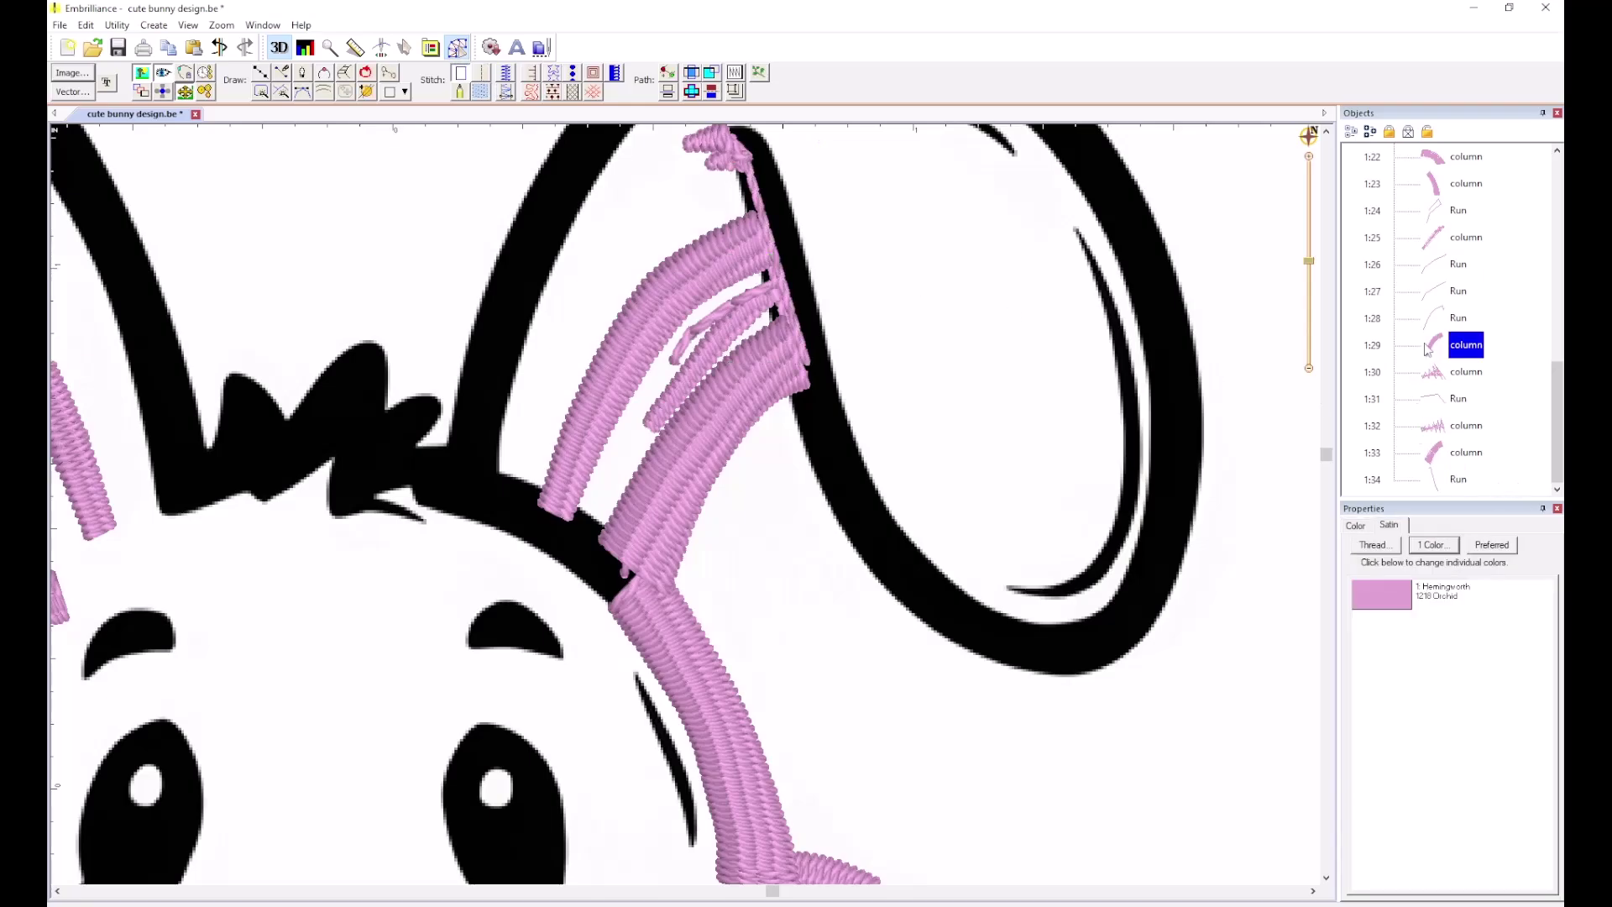
pyautogui.click(1441, 482)
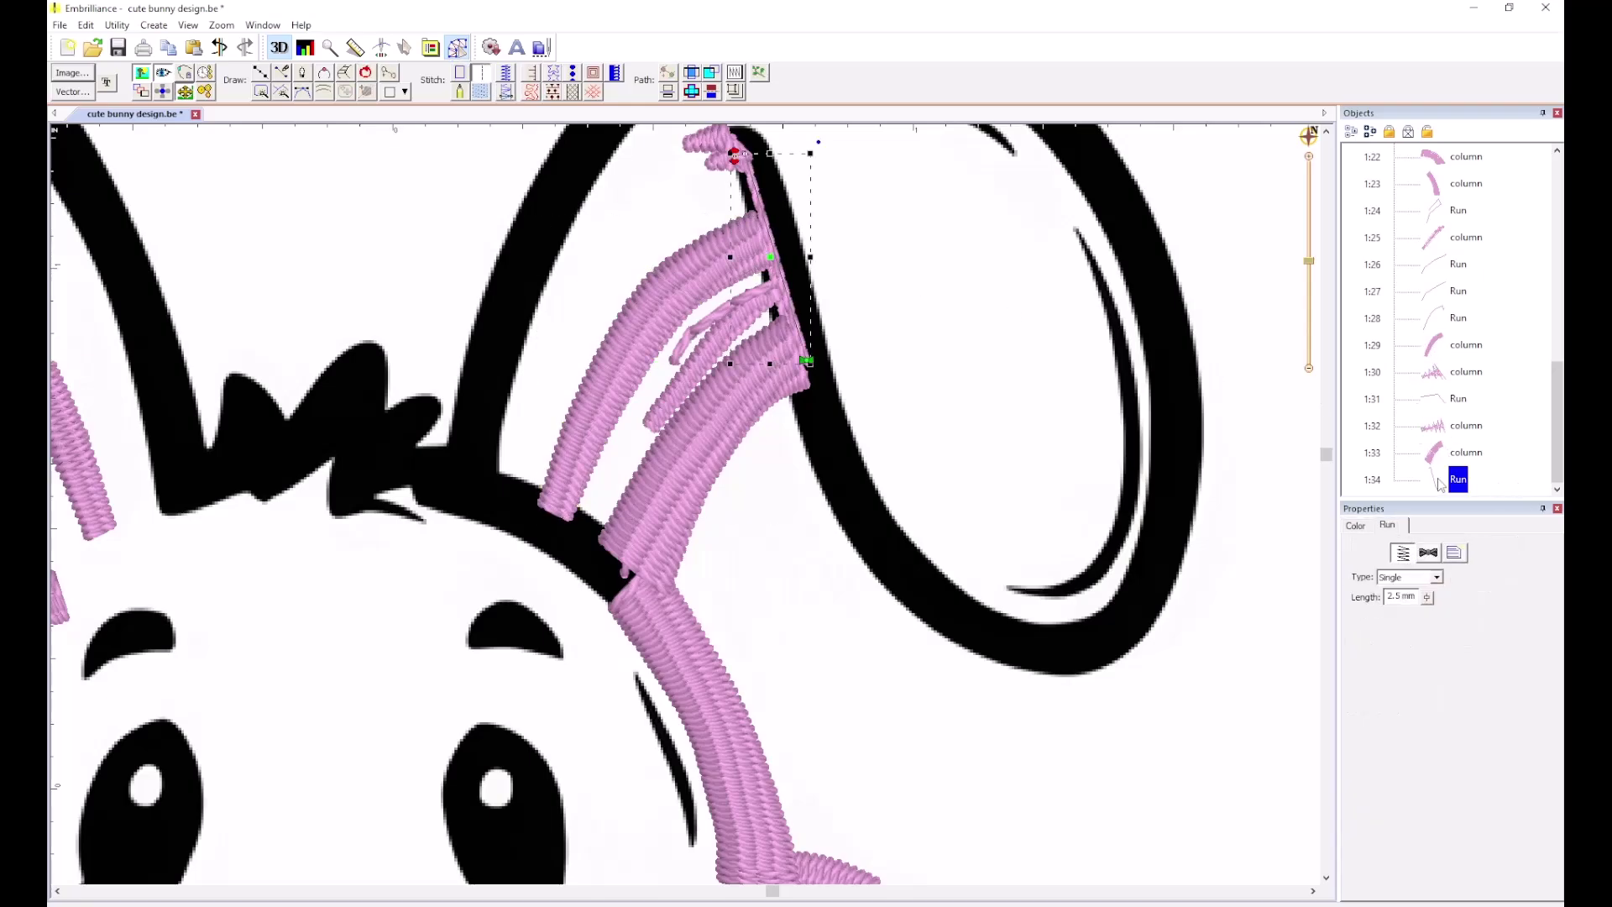
pyautogui.moveTo(1439, 378); pyautogui.dragTo(1435, 367)
pyautogui.moveTo(1434, 367); pyautogui.dragTo(1435, 369)
pyautogui.click(1436, 454)
pyautogui.click(1106, 394)
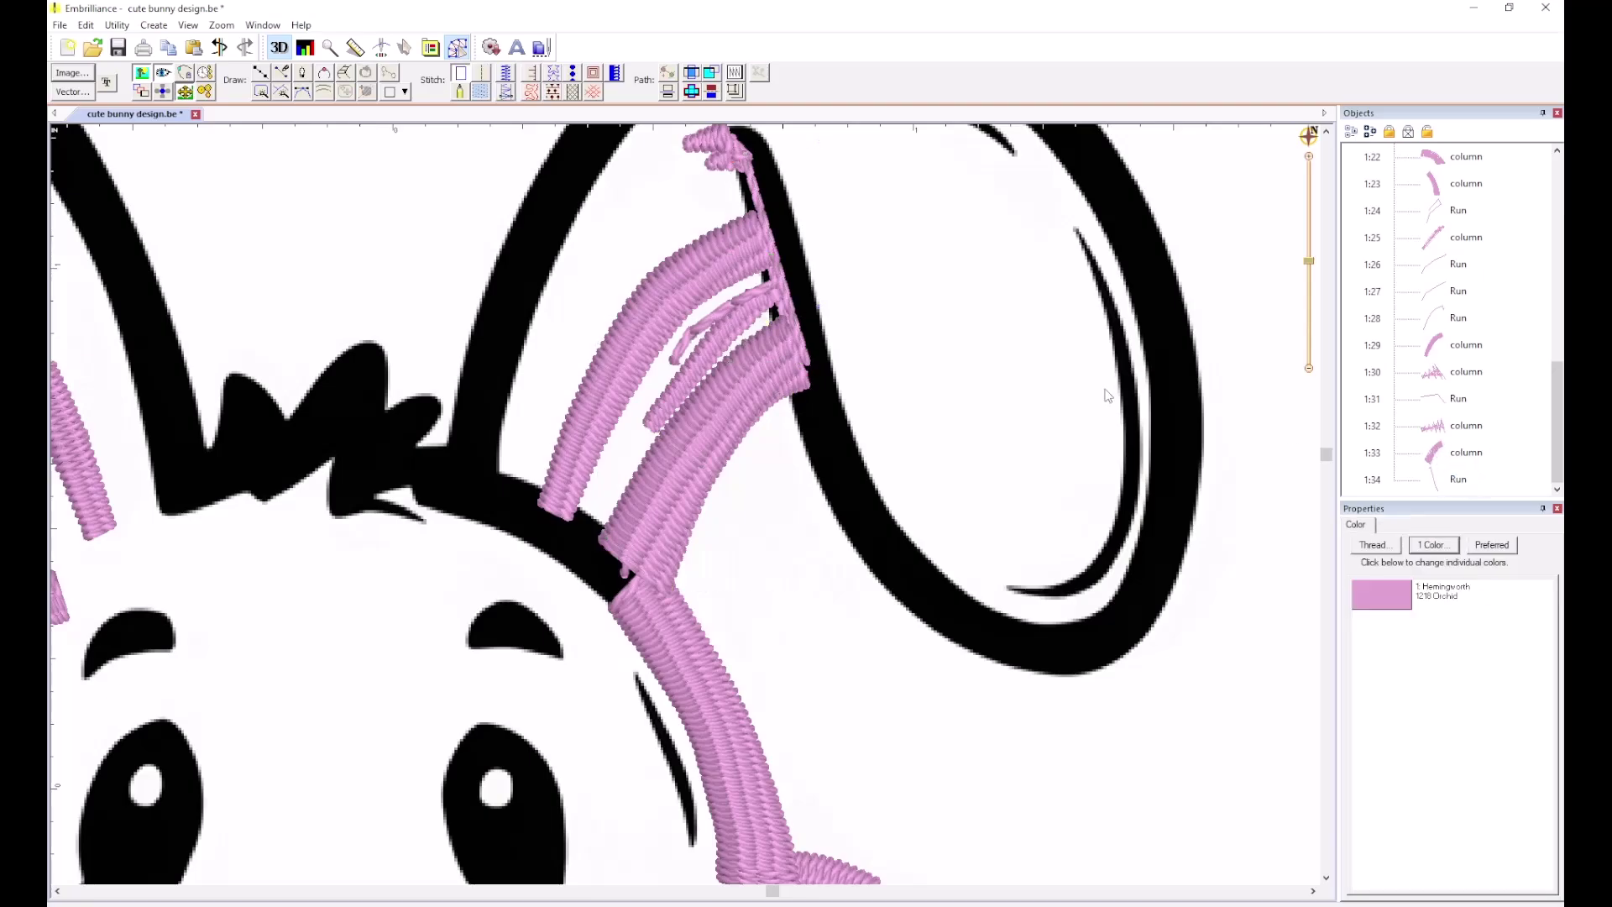
pyautogui.click(1434, 453)
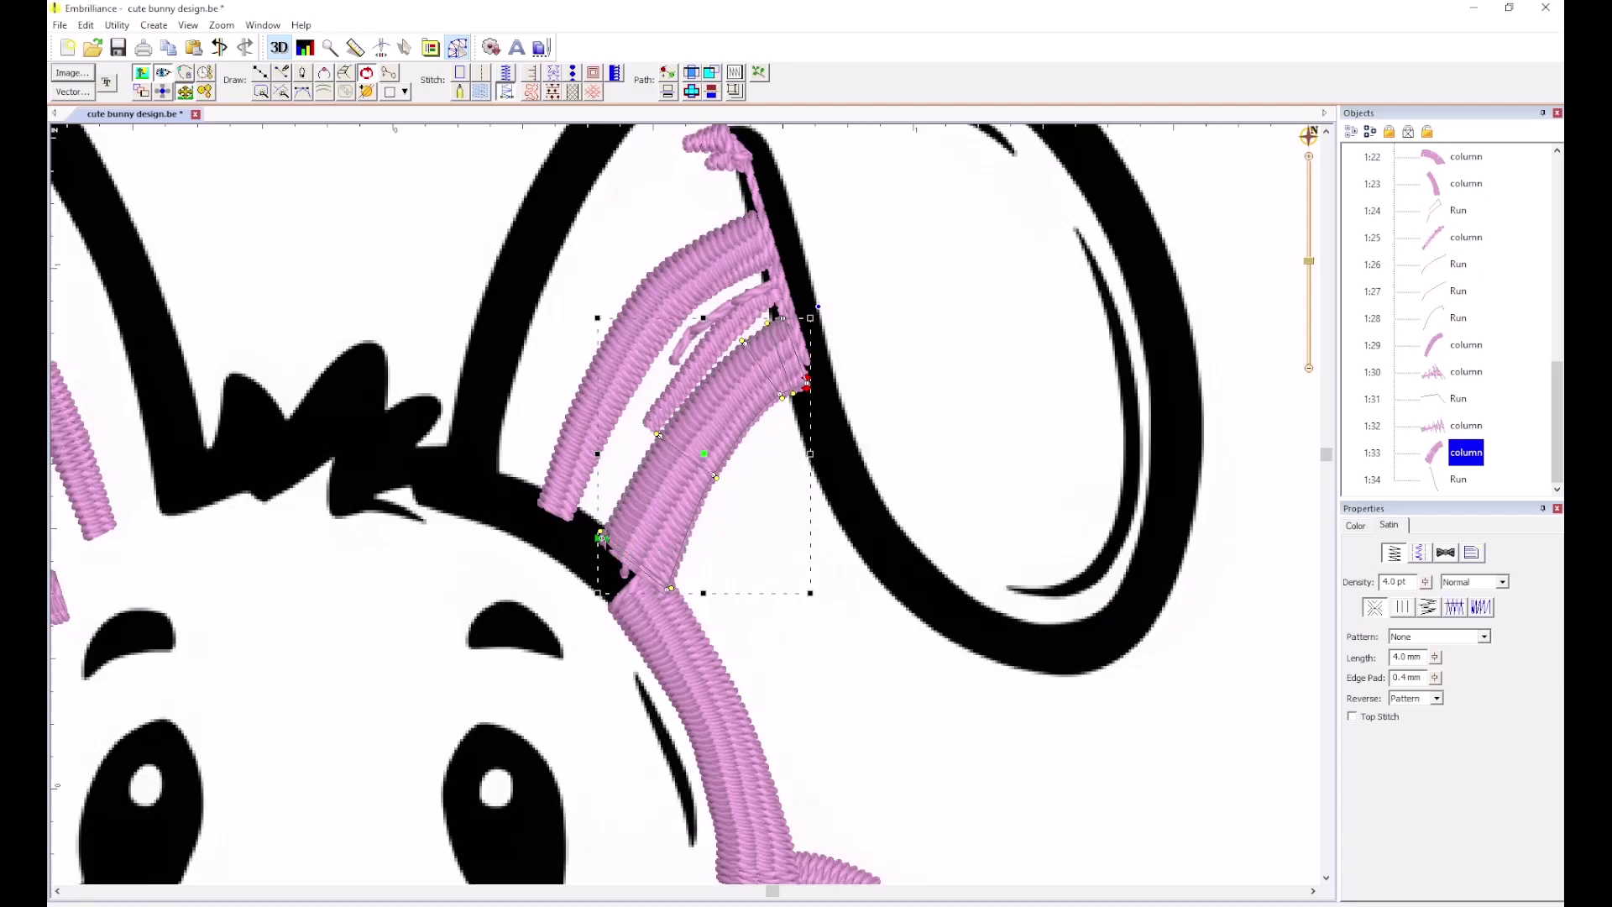
pyautogui.moveTo(602, 538); pyautogui.dragTo(821, 319)
pyautogui.click(872, 292)
# Draw a run stitch line down the ear fold from the upper inner-ear column to the lower inner-ear column.
pyautogui.click(262, 73)
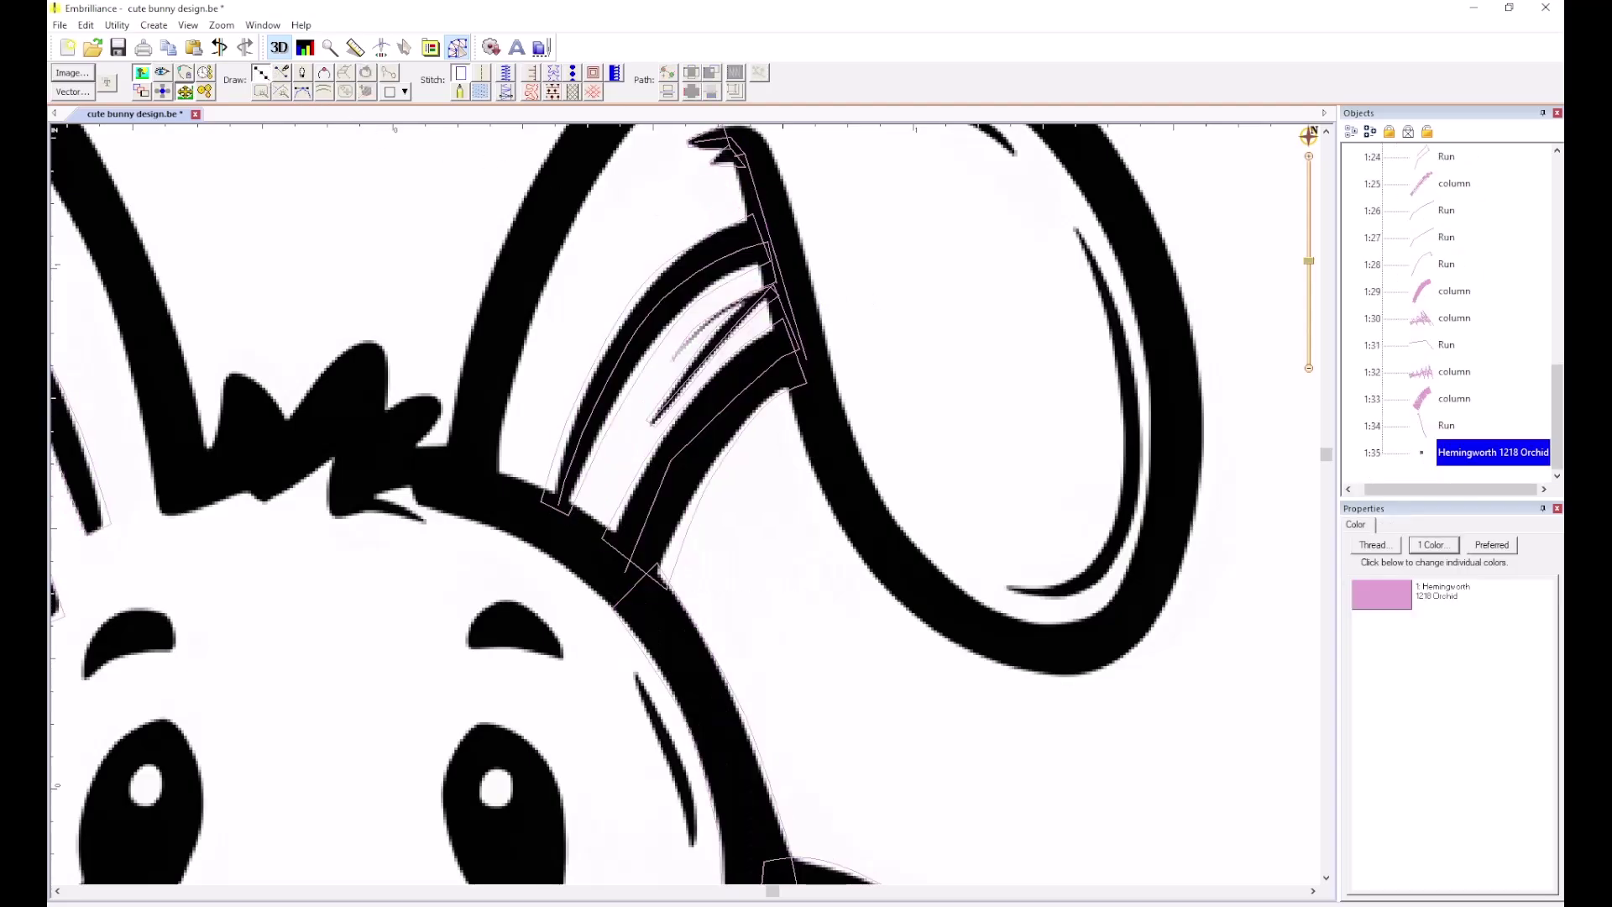
pyautogui.click(761, 227)
pyautogui.click(796, 334)
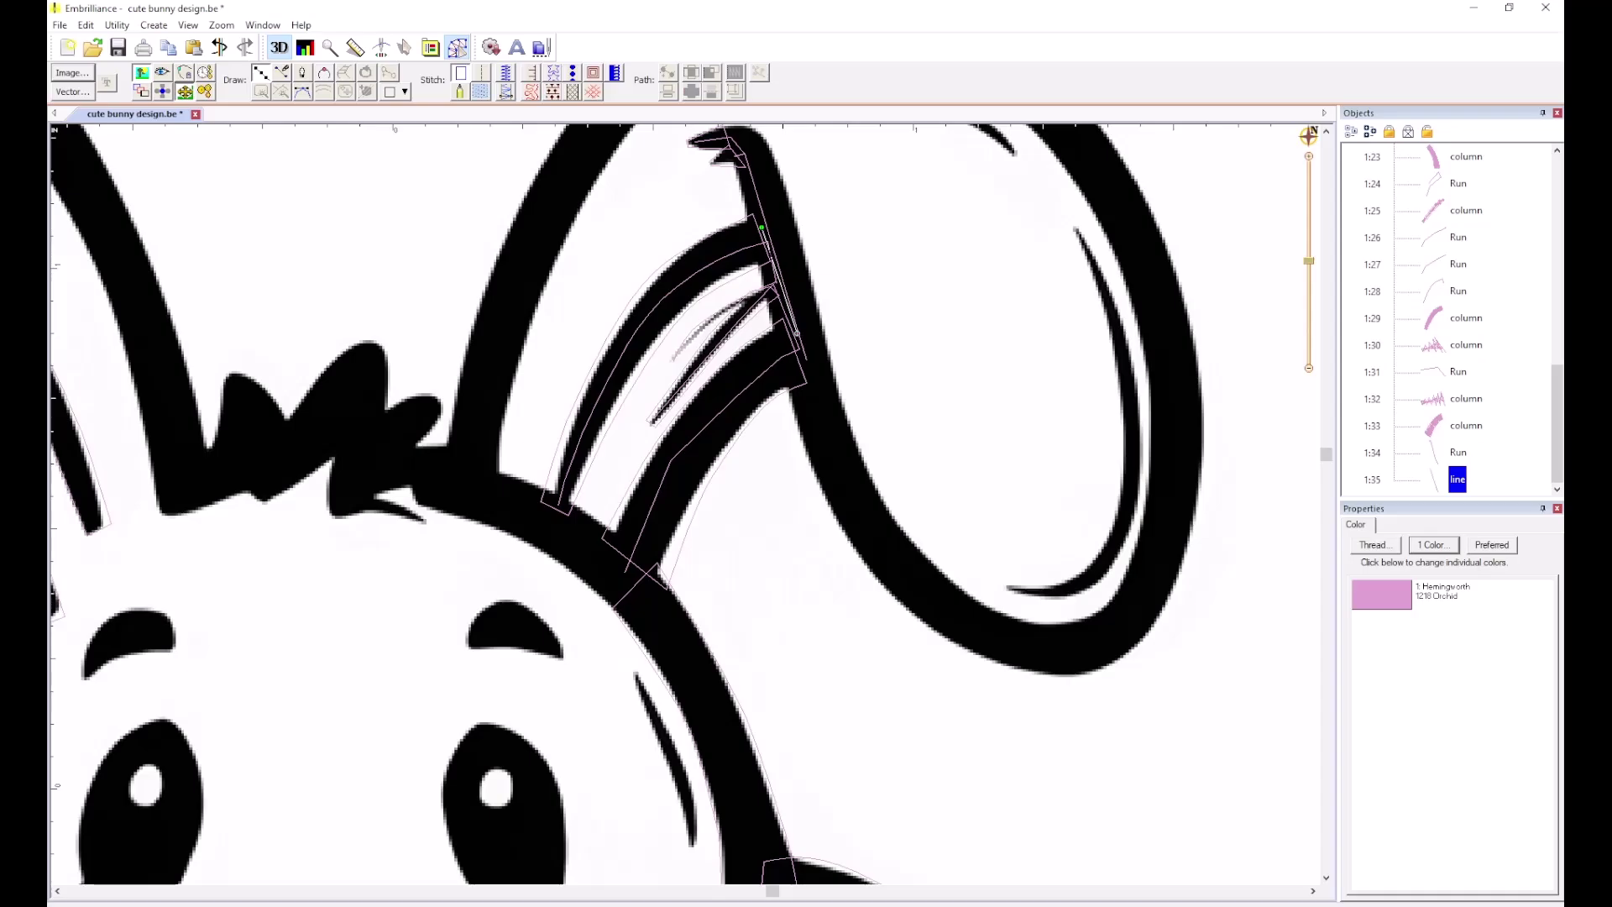
pyautogui.press('Return')
pyautogui.click(483, 72)
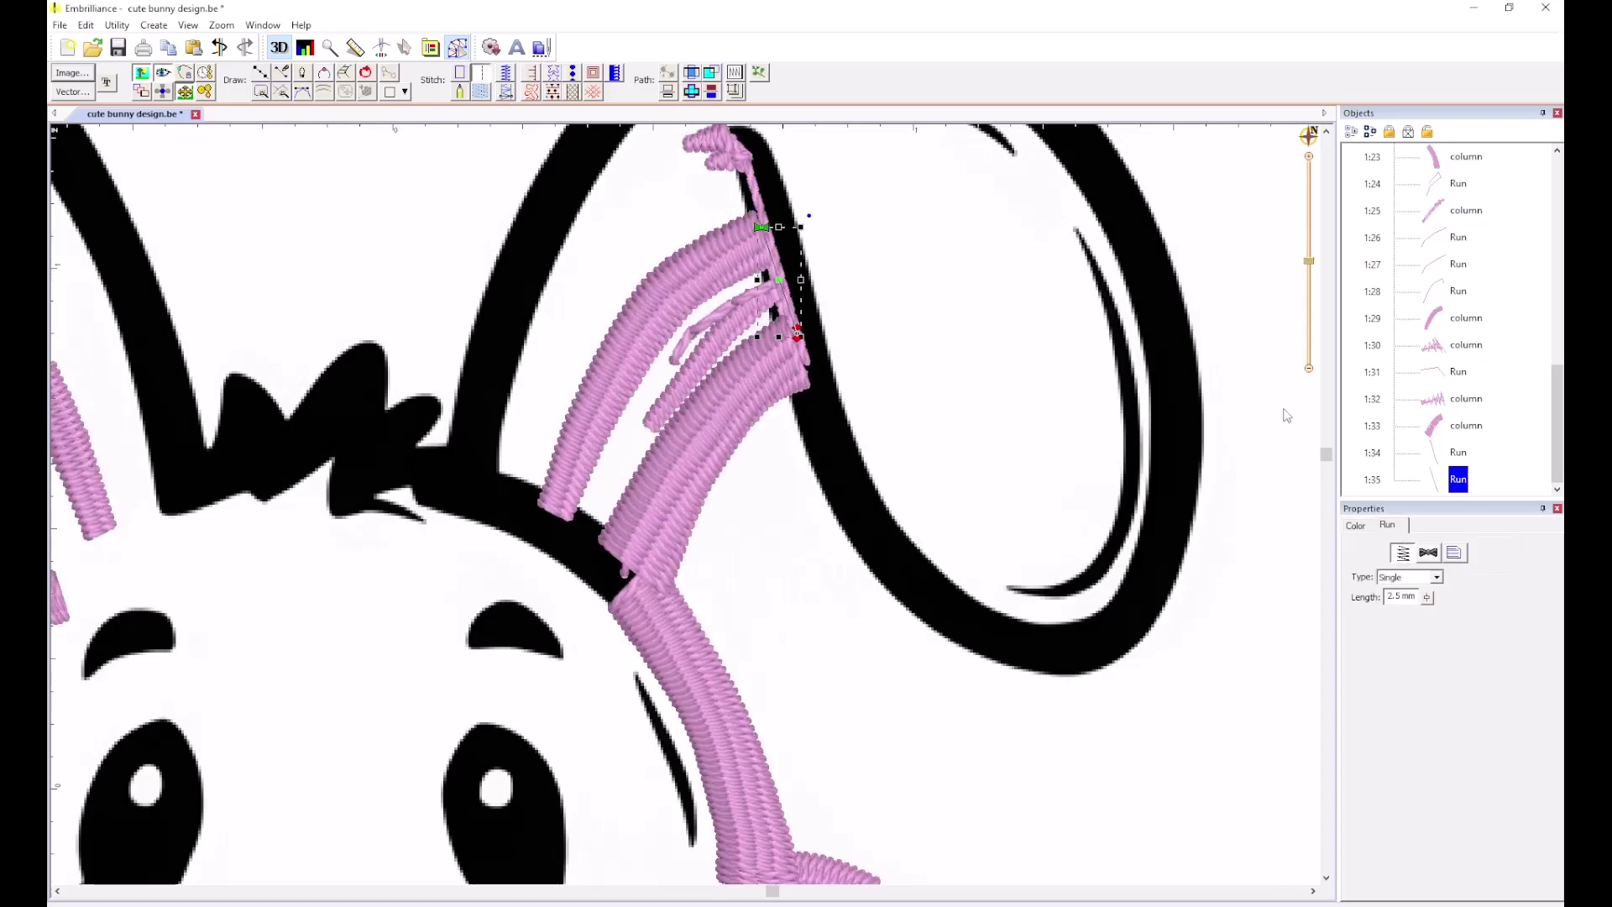
# Reorder the objects after the upper inner-ear column: connecting run, lower inner-ear column, and run to the hook, ahead of the hook's pieces.
pyautogui.click(1425, 325)
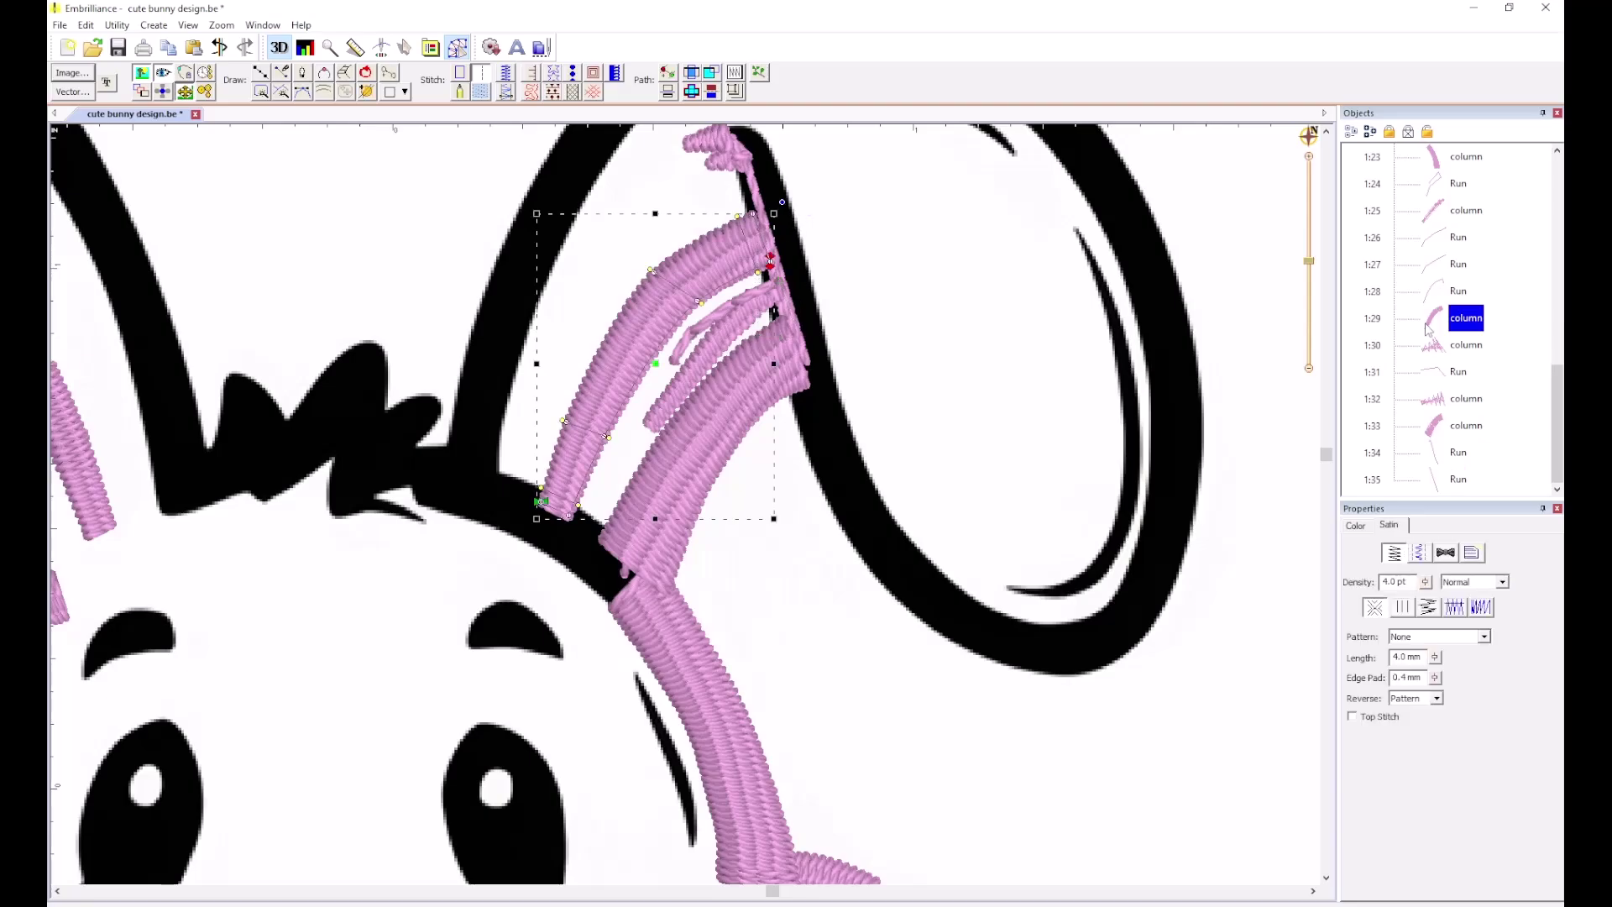
pyautogui.moveTo(1440, 485); pyautogui.dragTo(1436, 336)
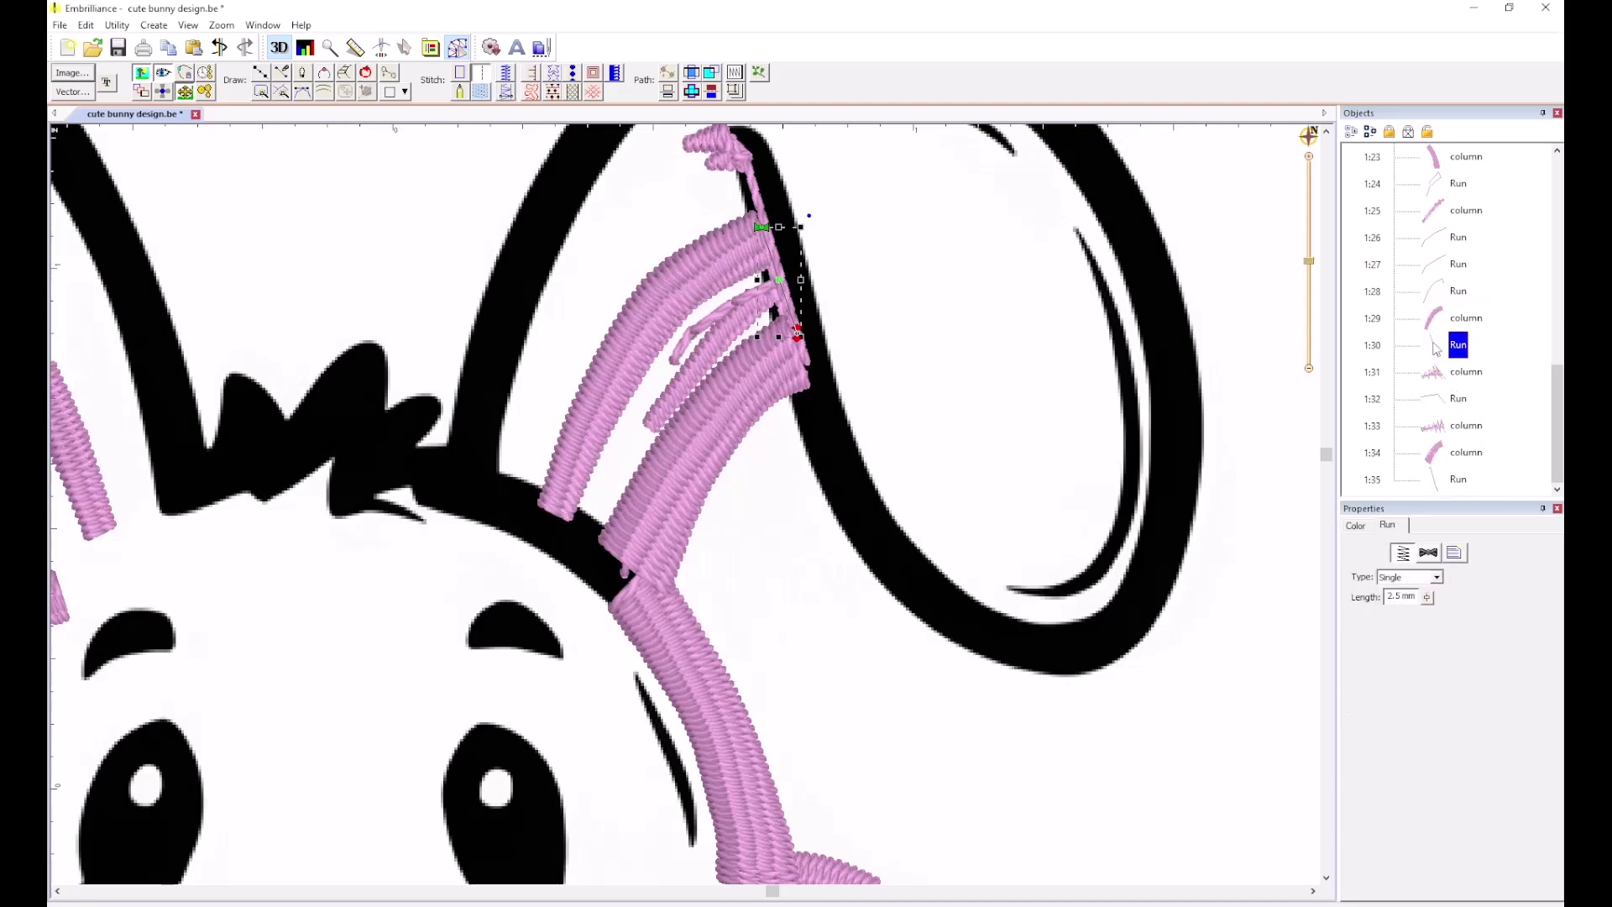
pyautogui.click(1436, 456)
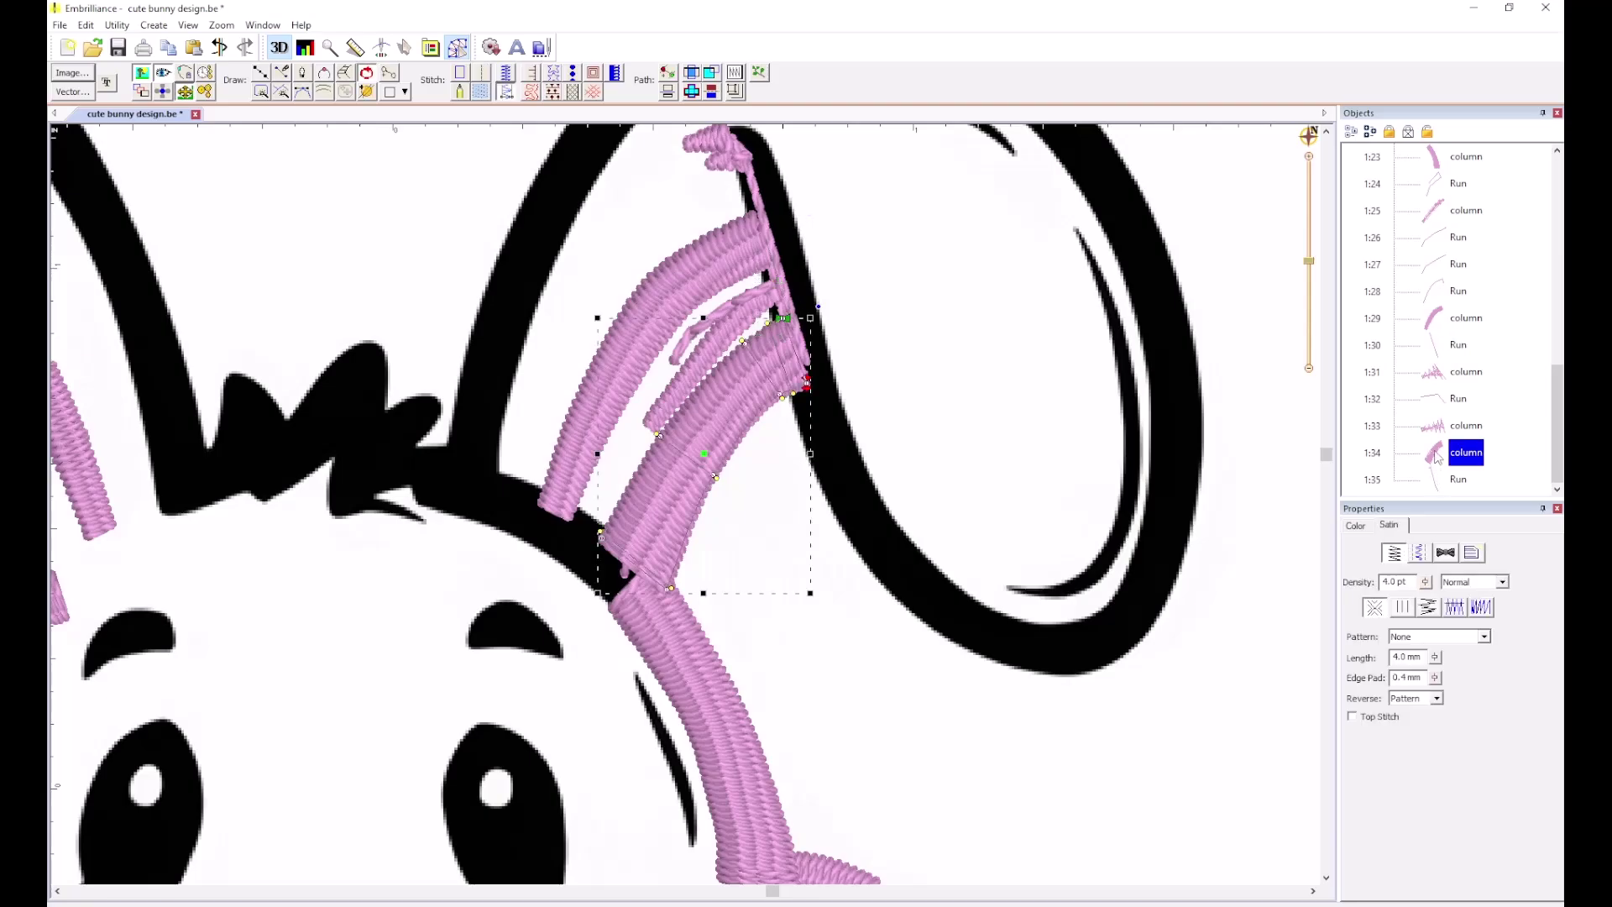
pyautogui.moveTo(1438, 456); pyautogui.dragTo(1436, 369)
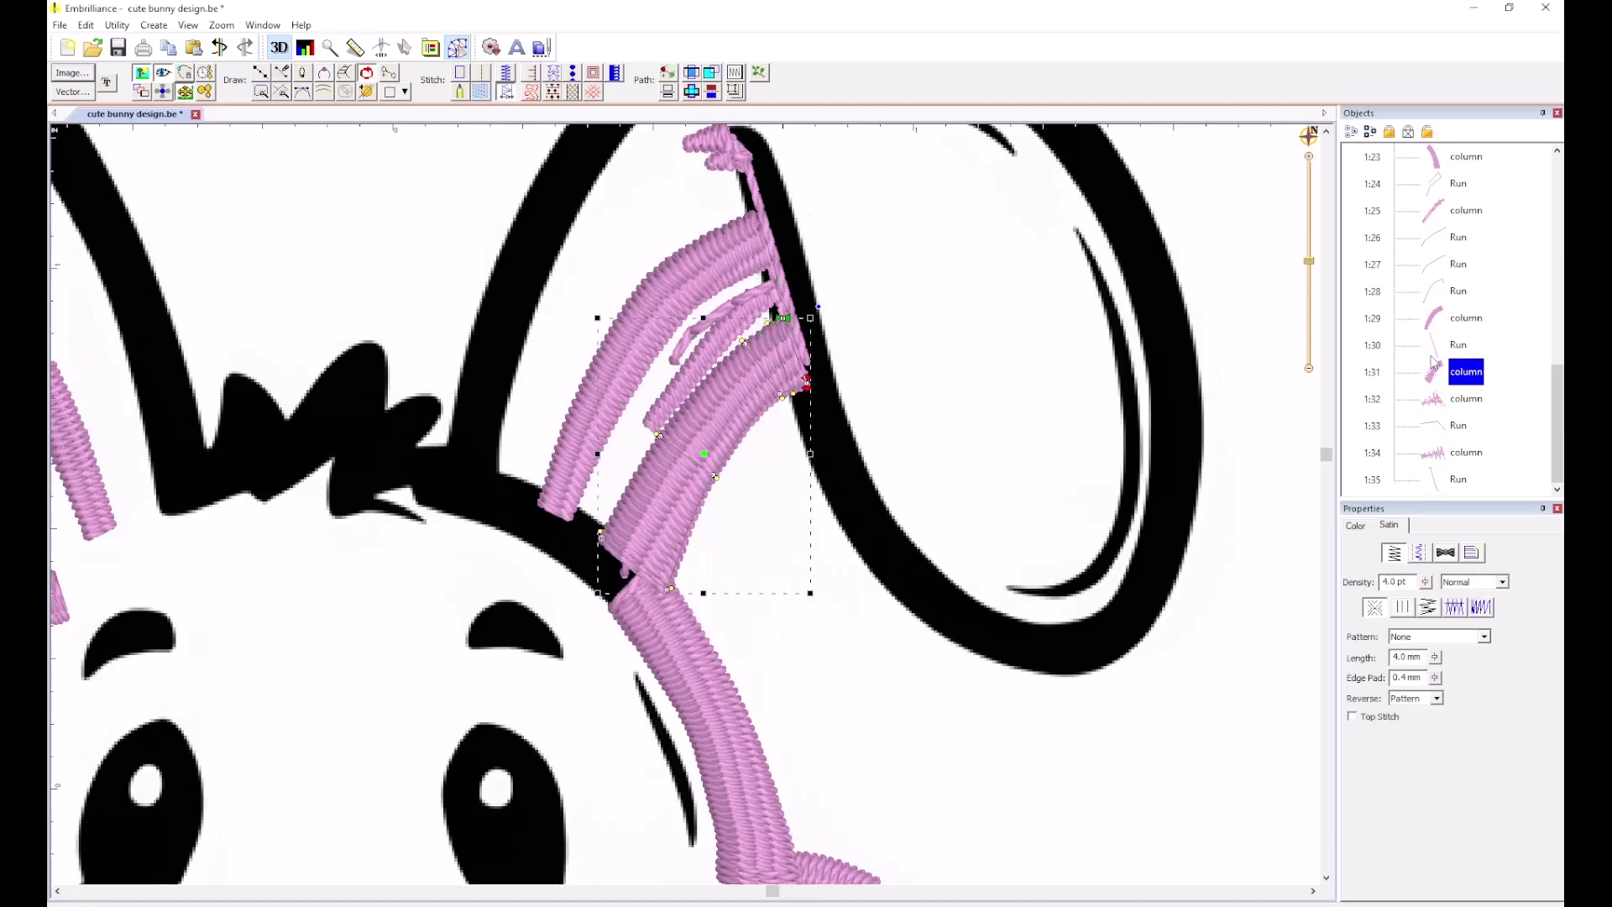
pyautogui.click(1436, 484)
pyautogui.click(1441, 378)
pyautogui.click(1437, 485)
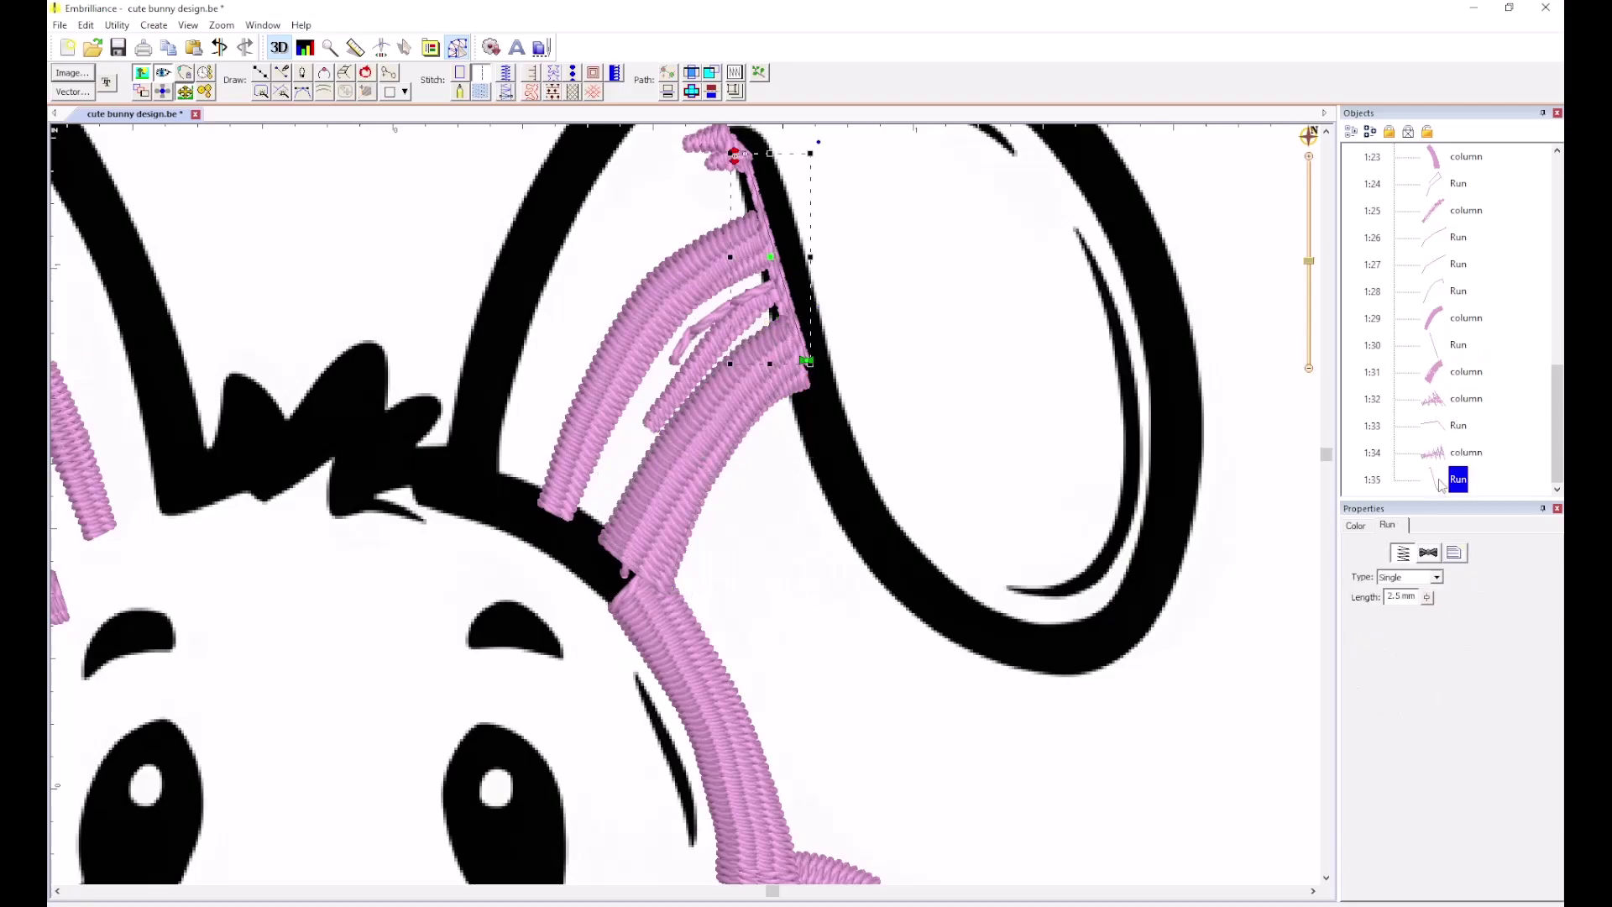
pyautogui.moveTo(1438, 482); pyautogui.dragTo(1440, 404)
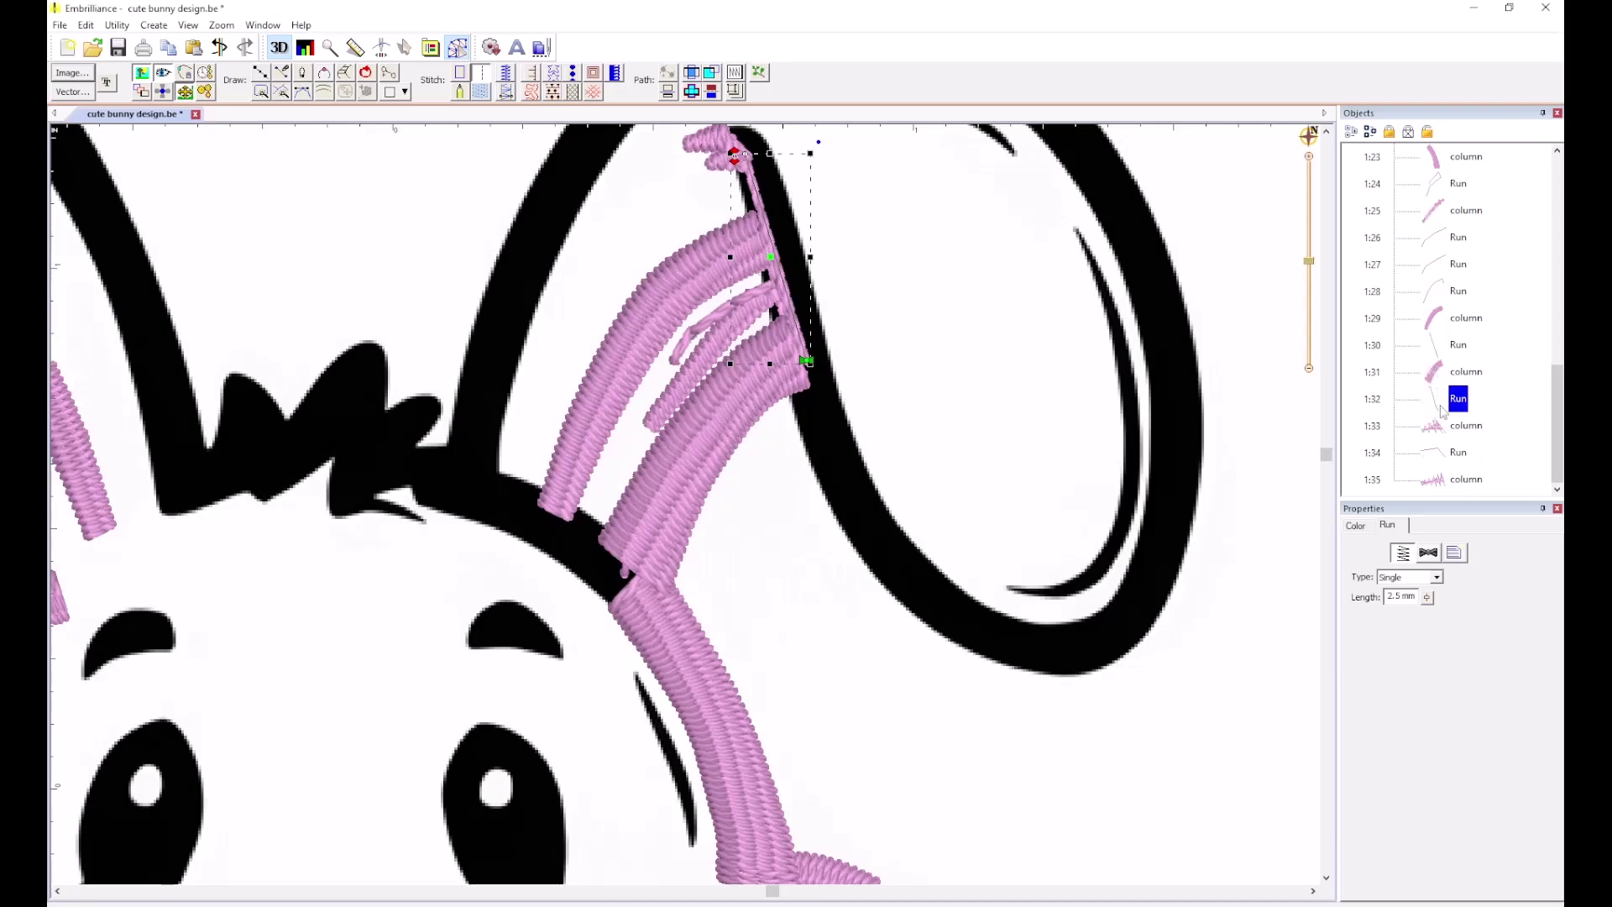
pyautogui.click(1438, 428)
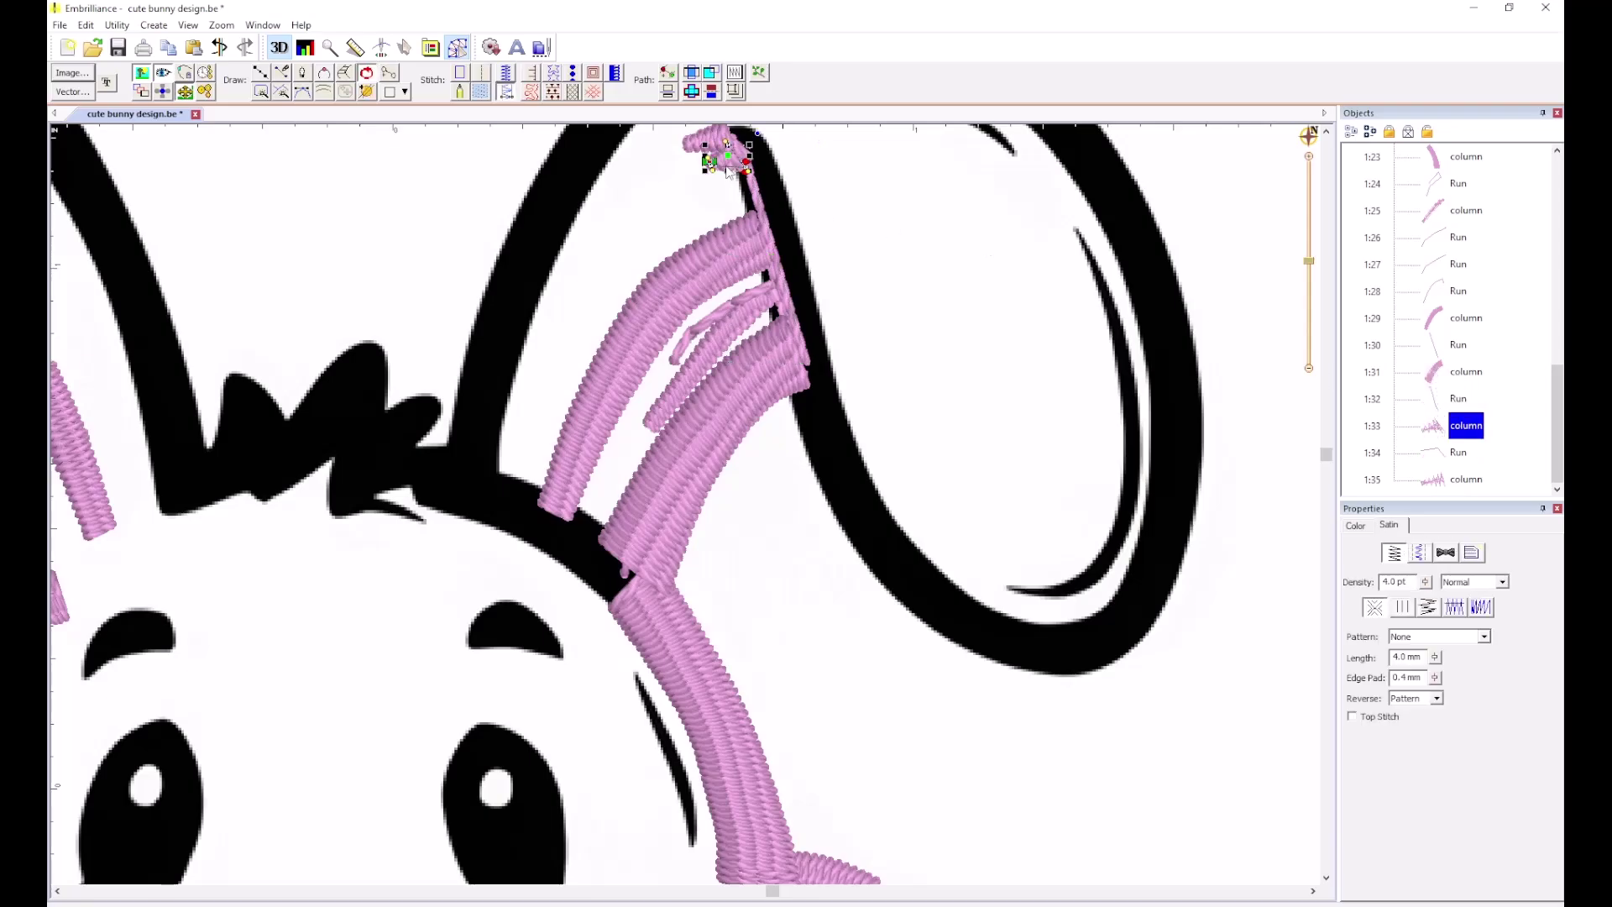
pyautogui.click(1437, 451)
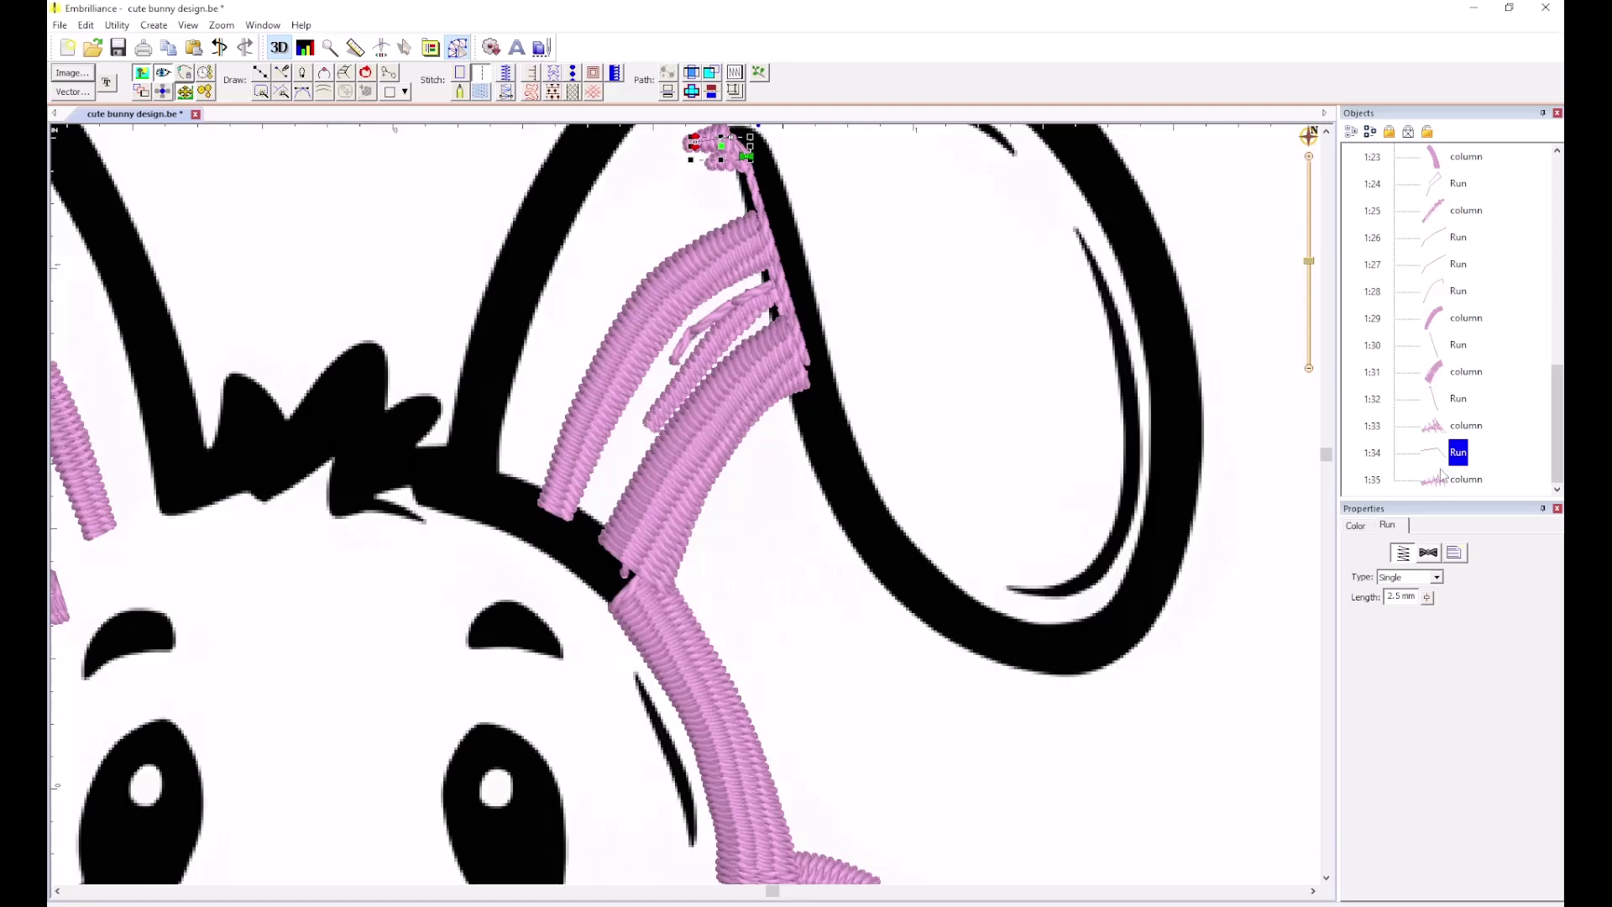
pyautogui.click(1442, 479)
pyautogui.click(893, 252)
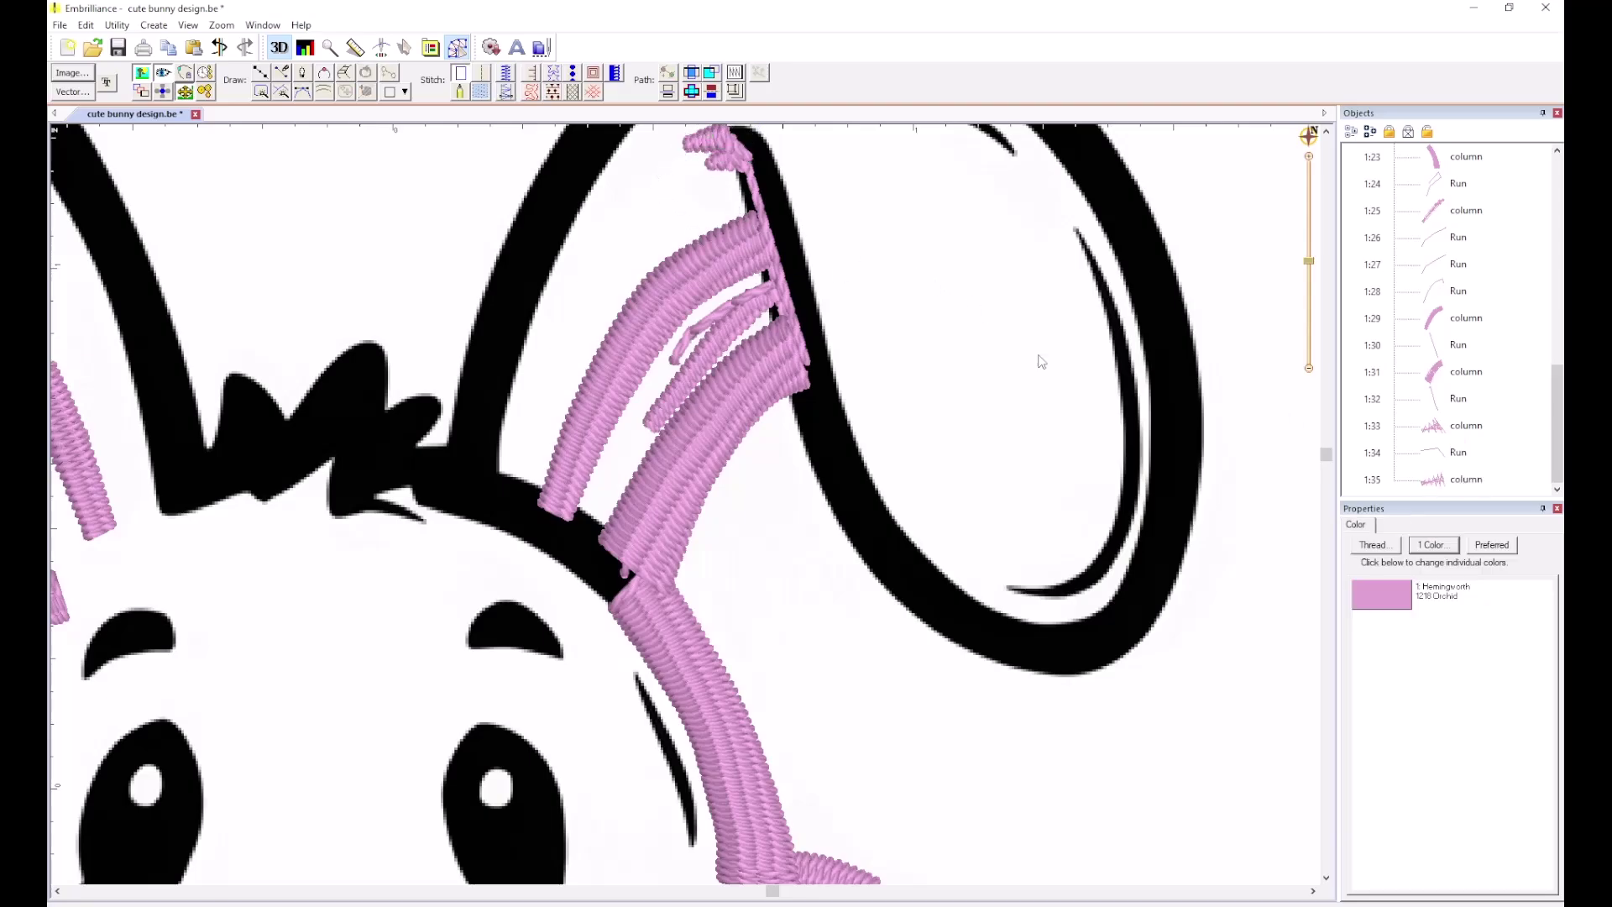
# Start a satin column at the ear fold's hooked tip and digitize it down the fold past the lower inner-ear stripe.
pyautogui.scroll(-2, 1038, 361)
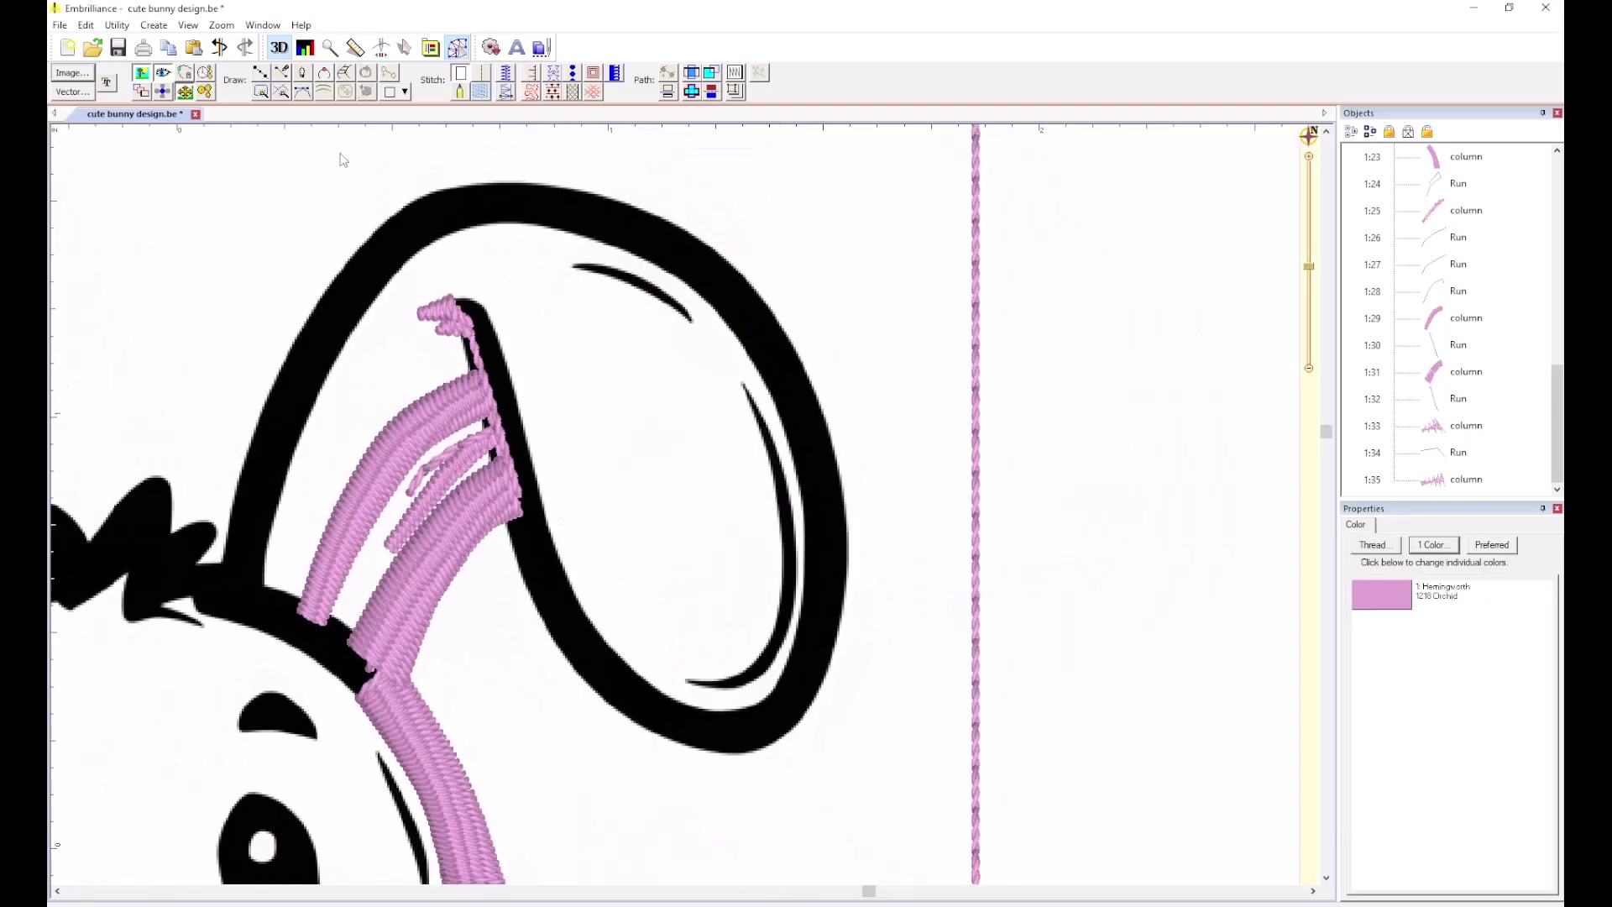
pyautogui.click(345, 70)
pyautogui.scroll(3, 468, 306)
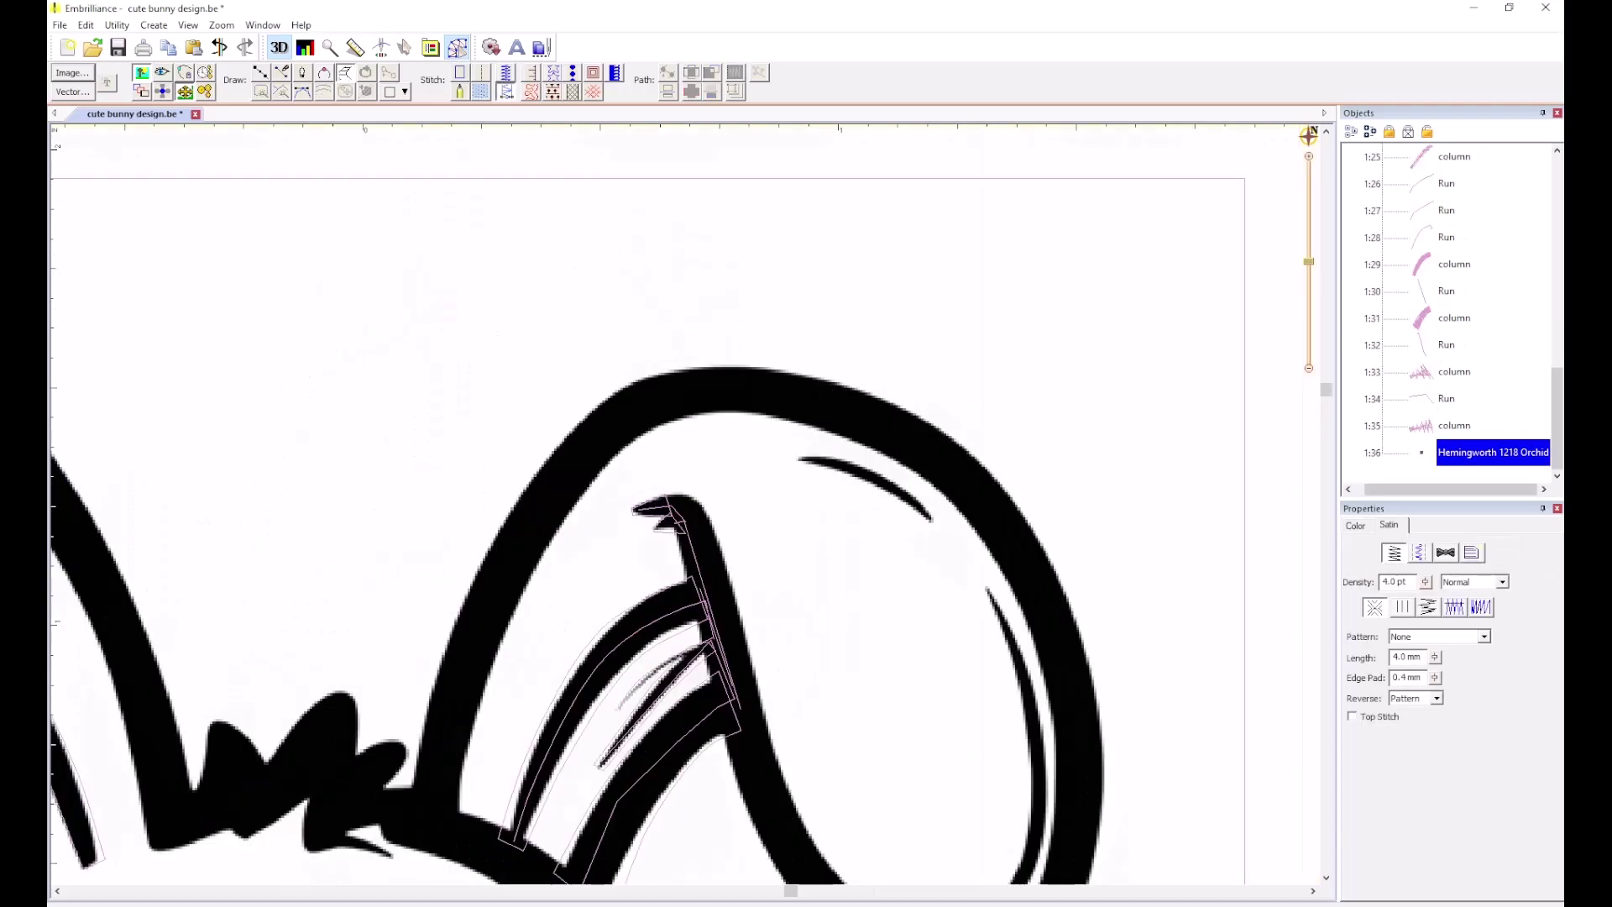
pyautogui.click(644, 486)
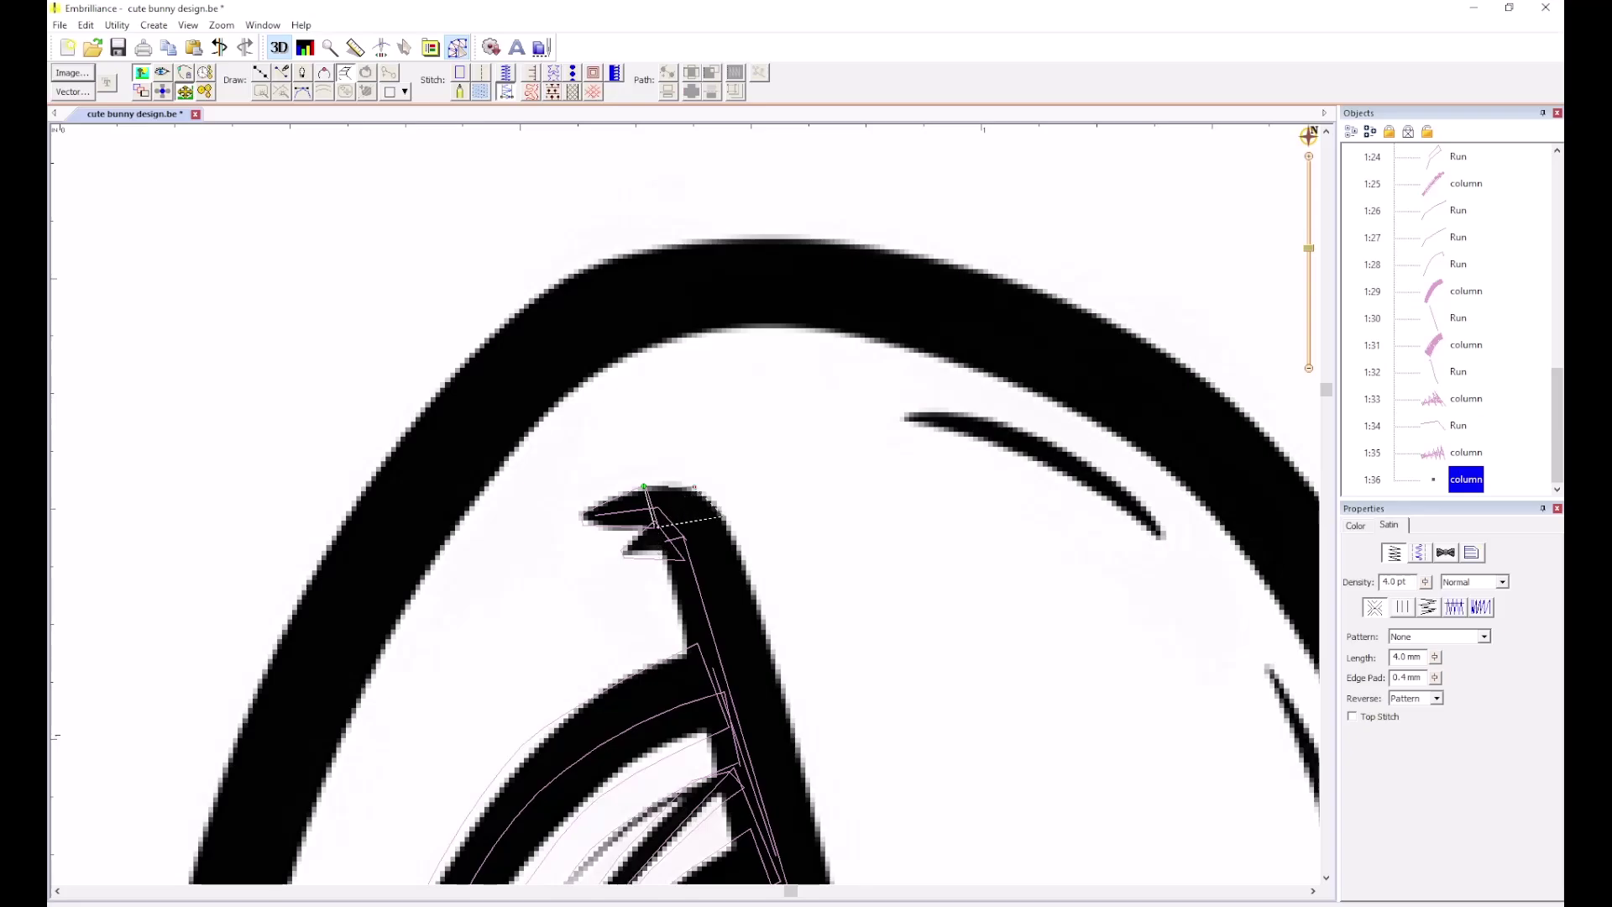
pyautogui.click(723, 515)
pyautogui.click(757, 601)
pyautogui.click(712, 761)
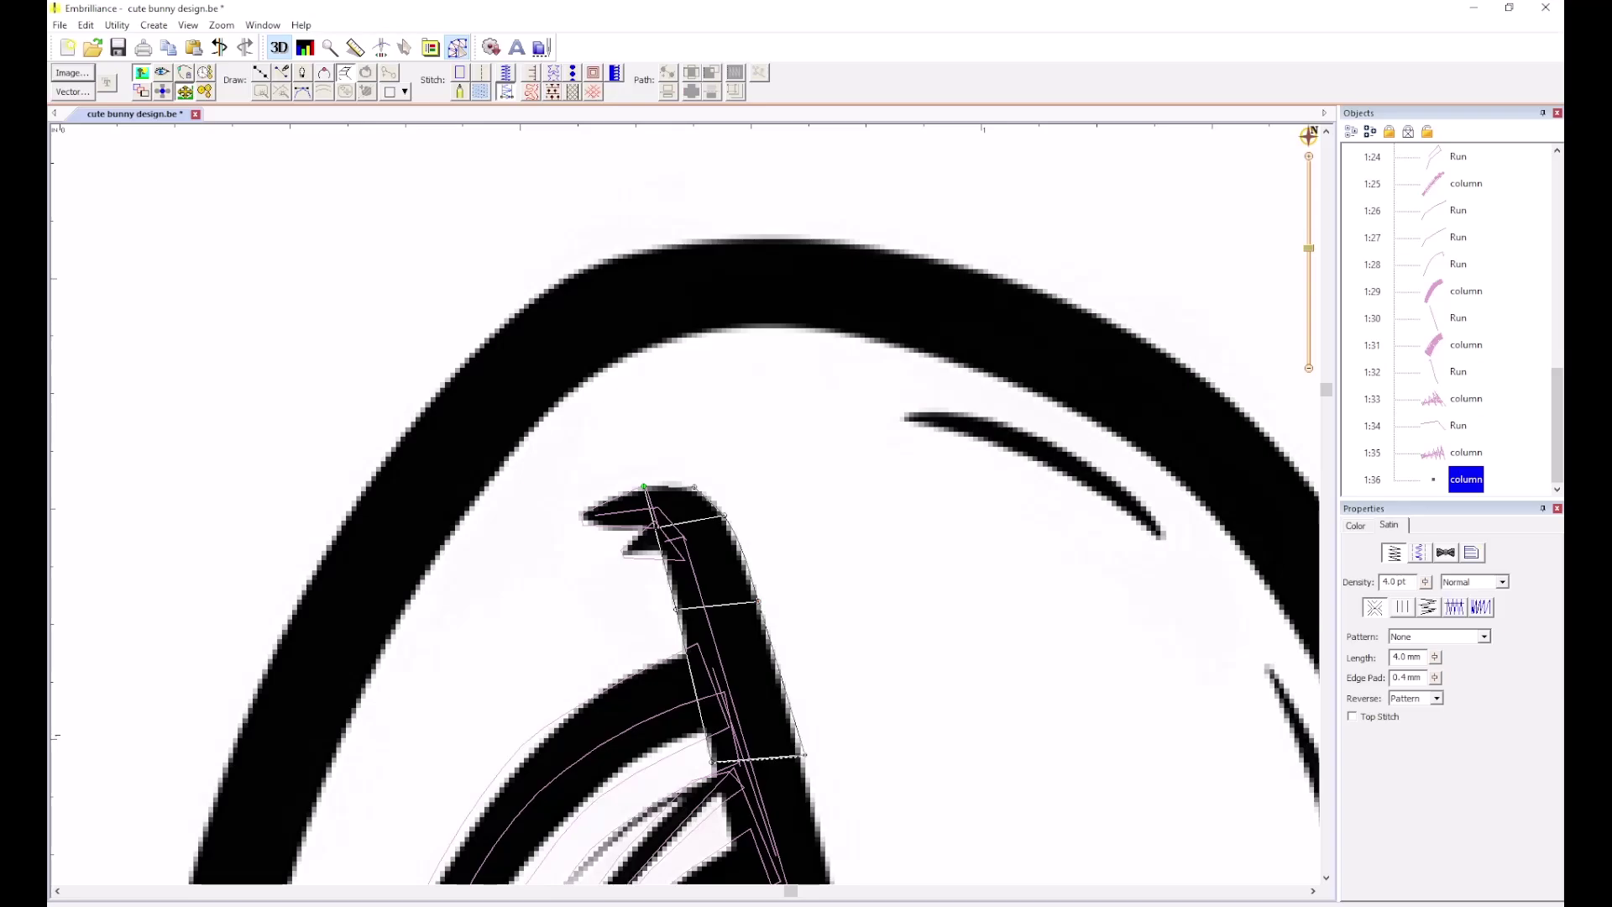
pyautogui.click(804, 754)
pyautogui.scroll(-1, 804, 754)
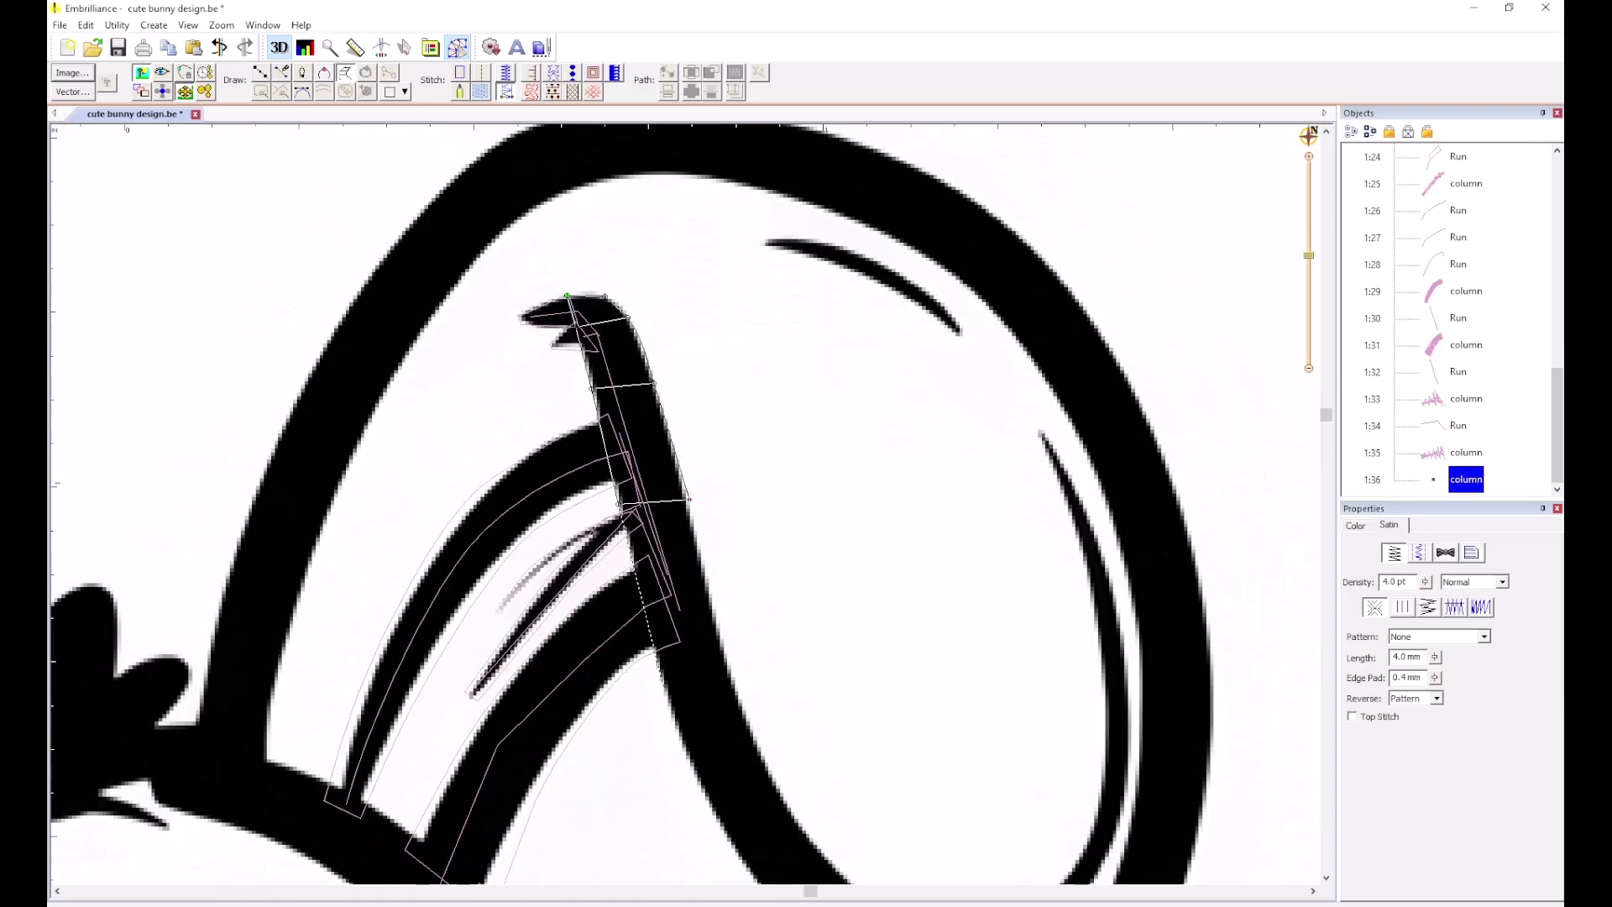
pyautogui.click(663, 690)
pyautogui.click(731, 684)
# Continue the ear's satin column from the fold down and around the ear's lower curve to its outer side.
pyautogui.scroll(-2, 697, 769)
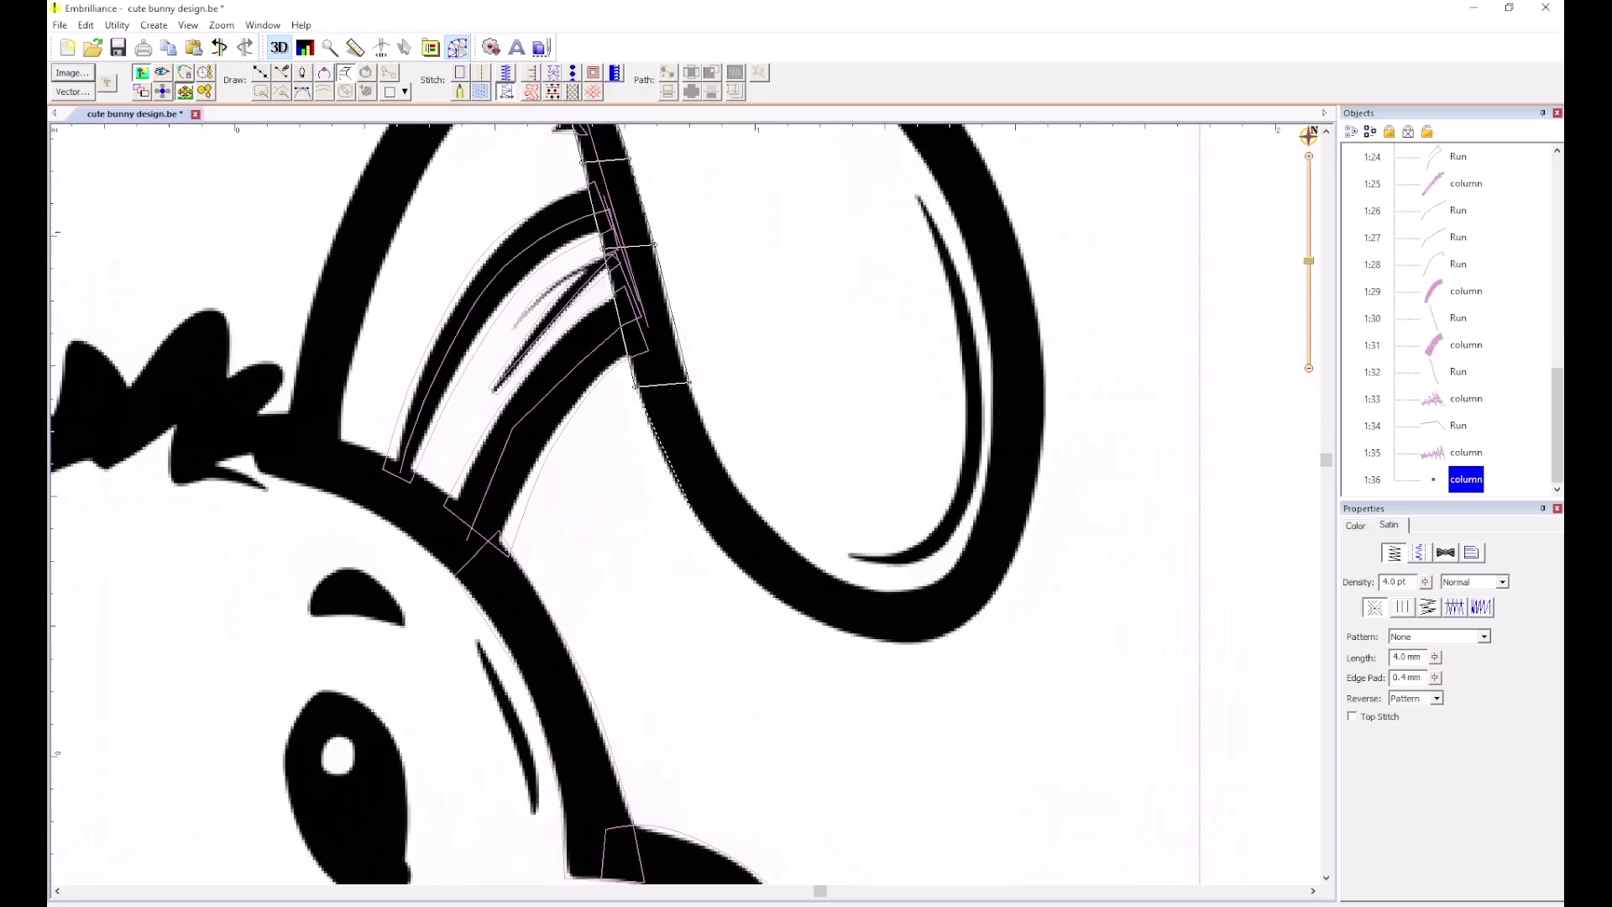
pyautogui.click(702, 529)
pyautogui.click(743, 499)
pyautogui.click(823, 626)
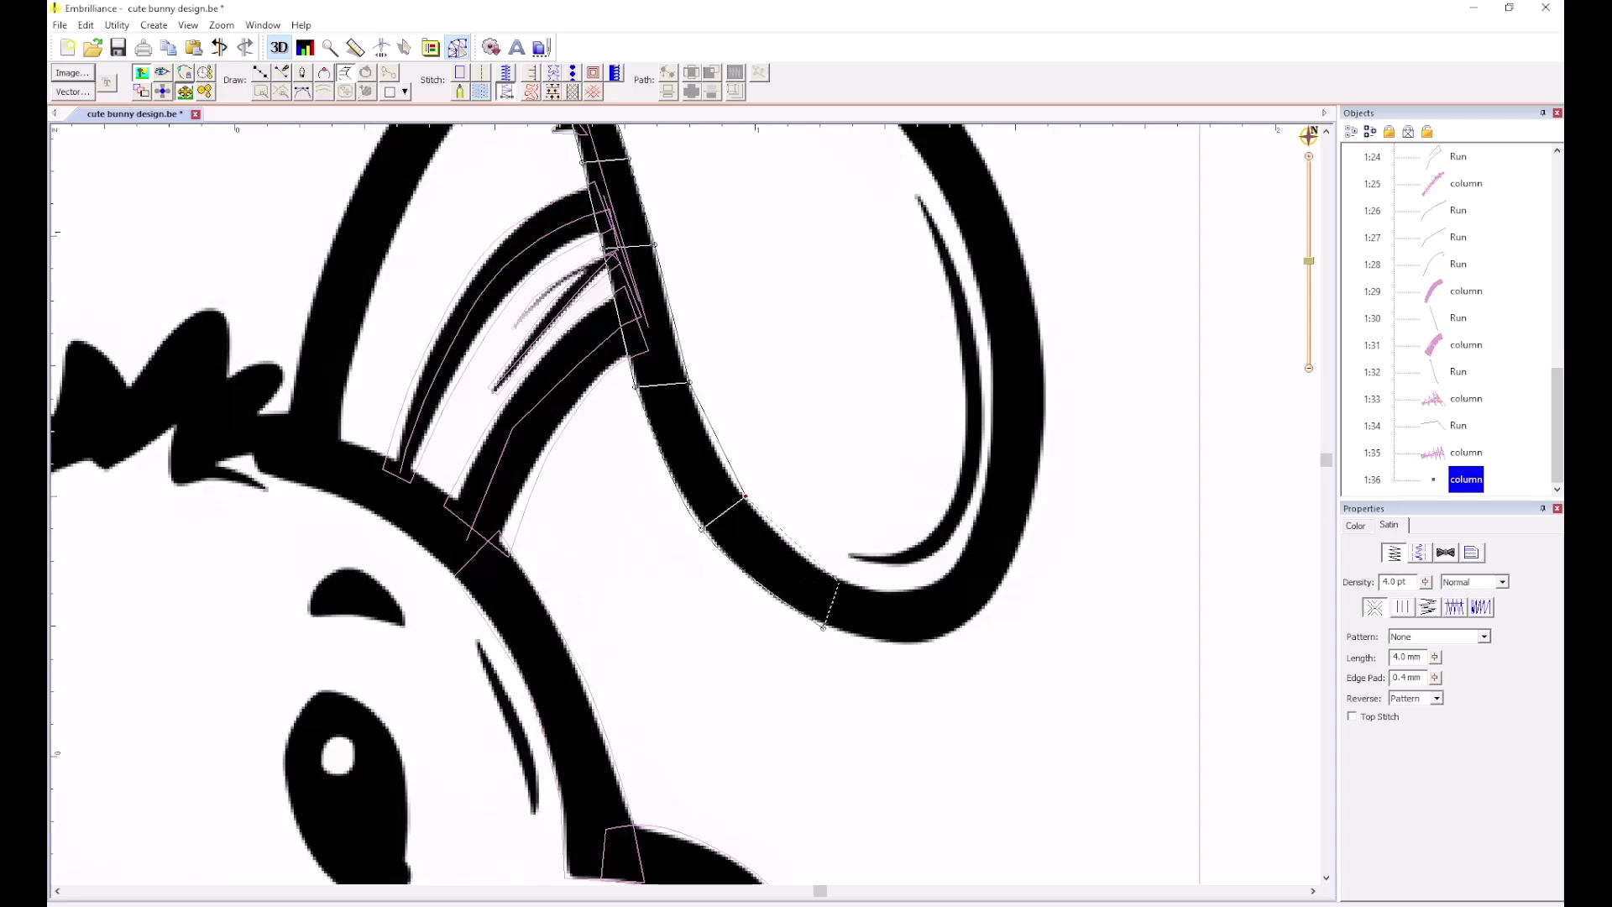
pyautogui.click(840, 578)
pyautogui.click(944, 641)
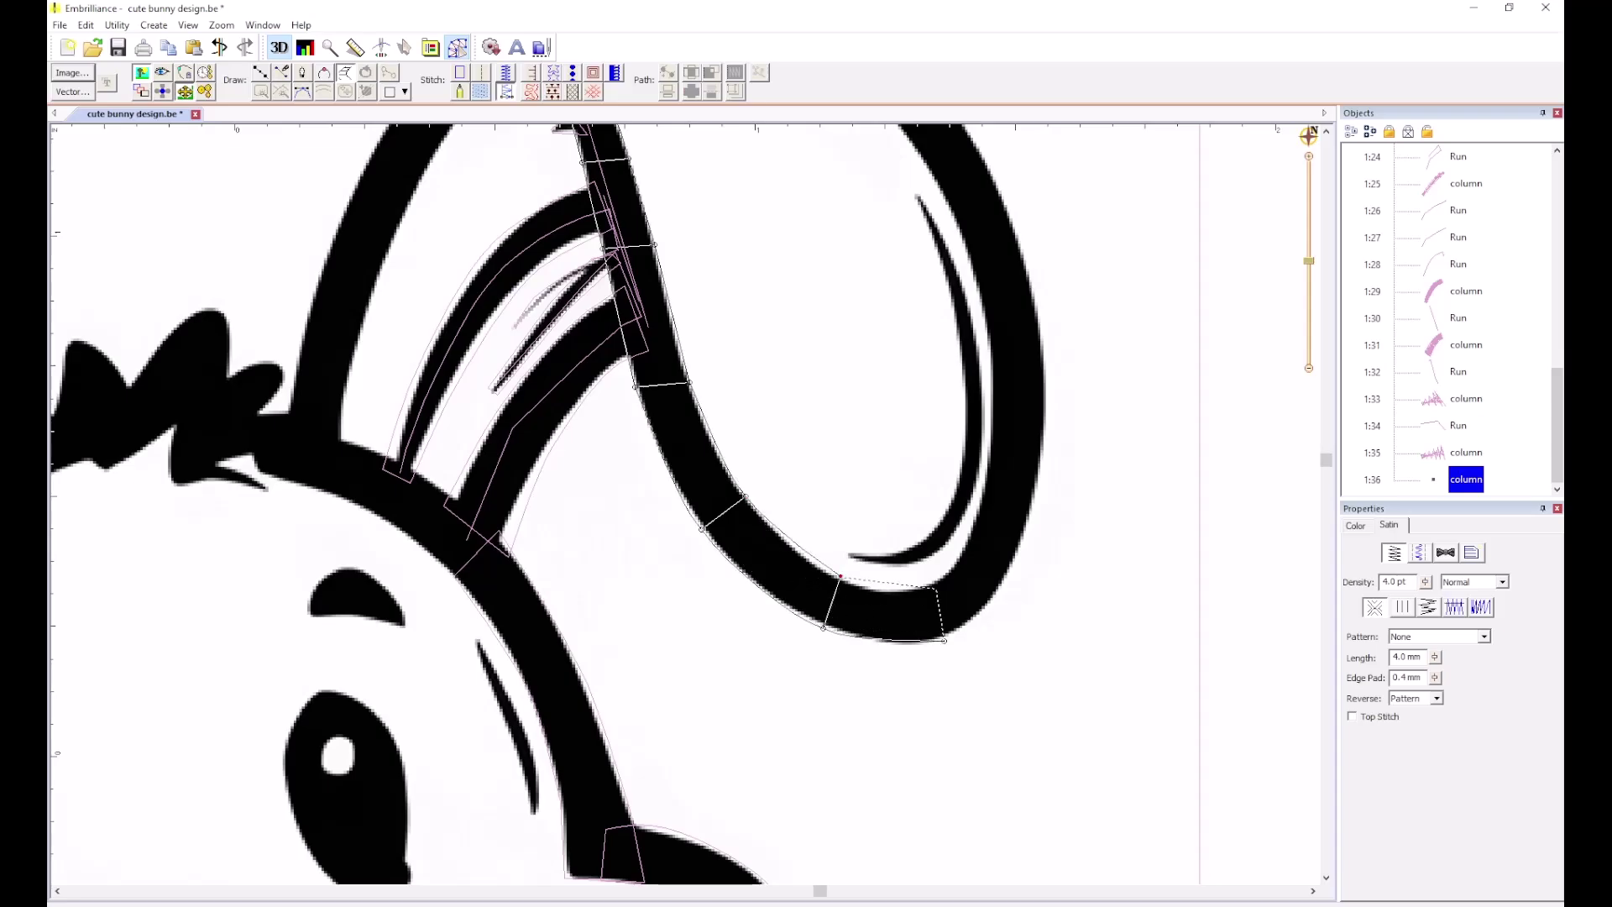
pyautogui.click(933, 580)
pyautogui.click(1018, 547)
pyautogui.click(973, 528)
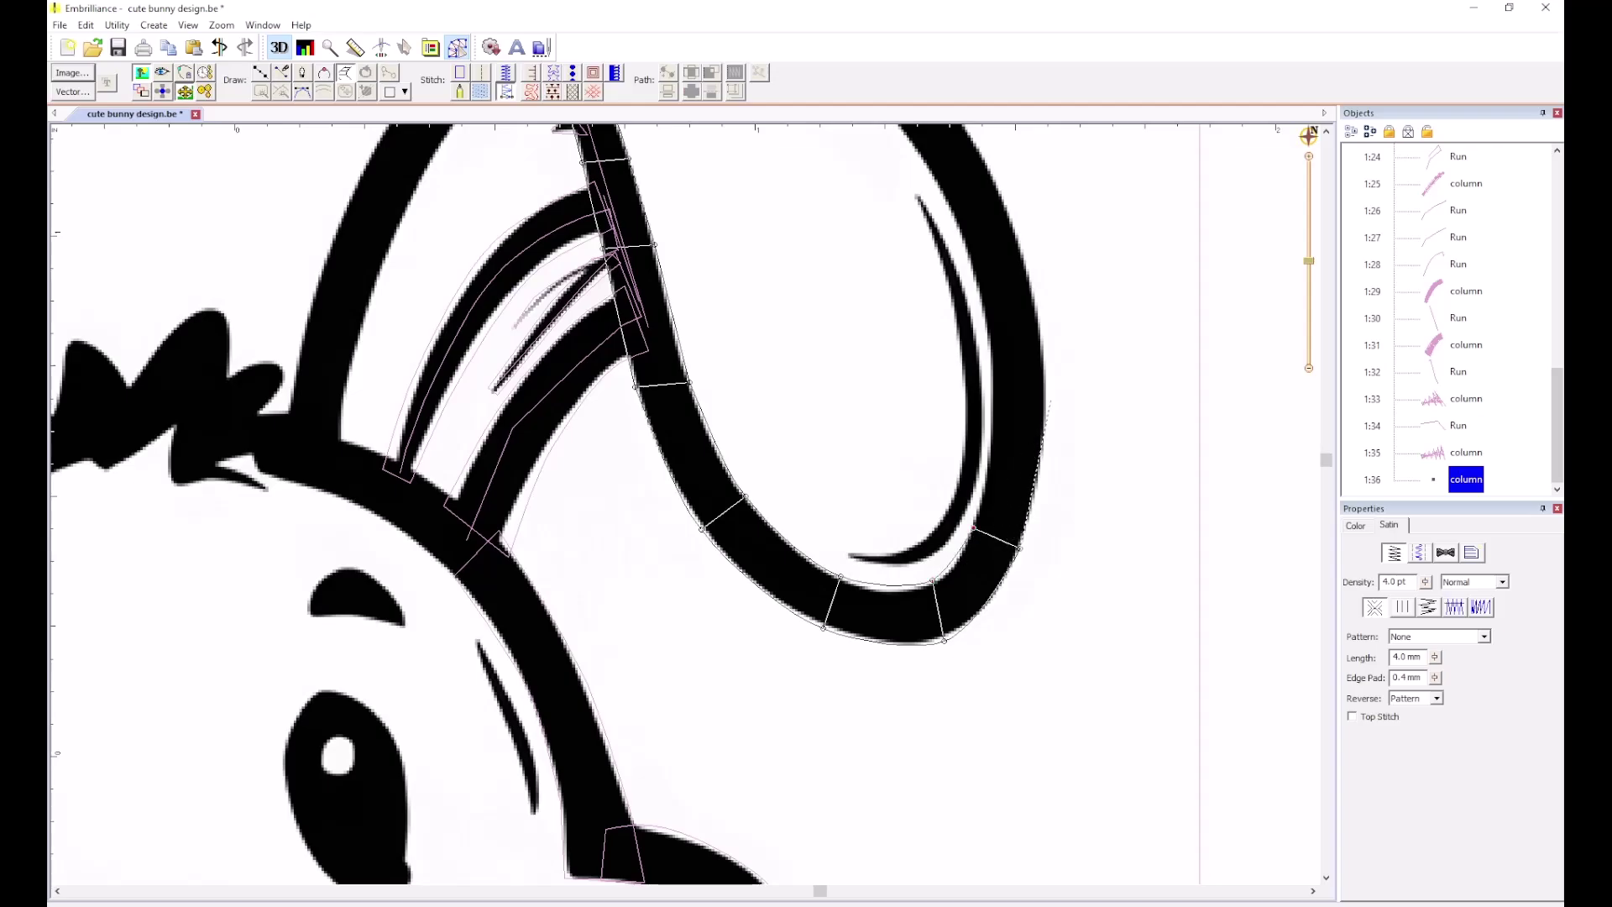
# Extend the satin column up the ear's outer side and over the ear's top curve.
pyautogui.click(1050, 392)
pyautogui.click(991, 383)
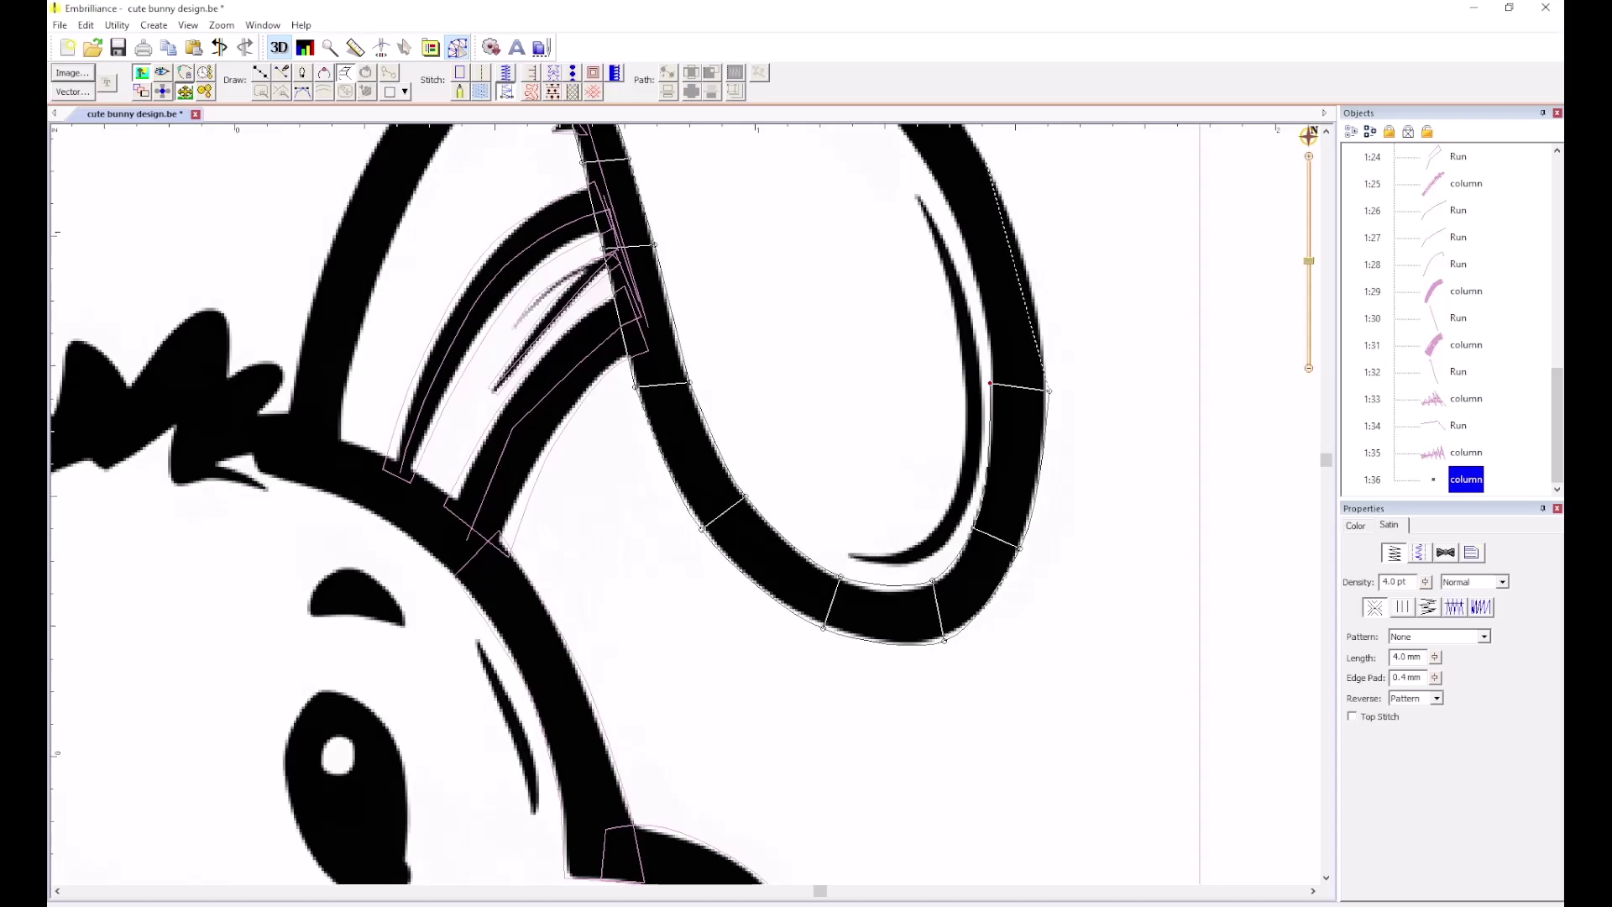
pyautogui.click(984, 148)
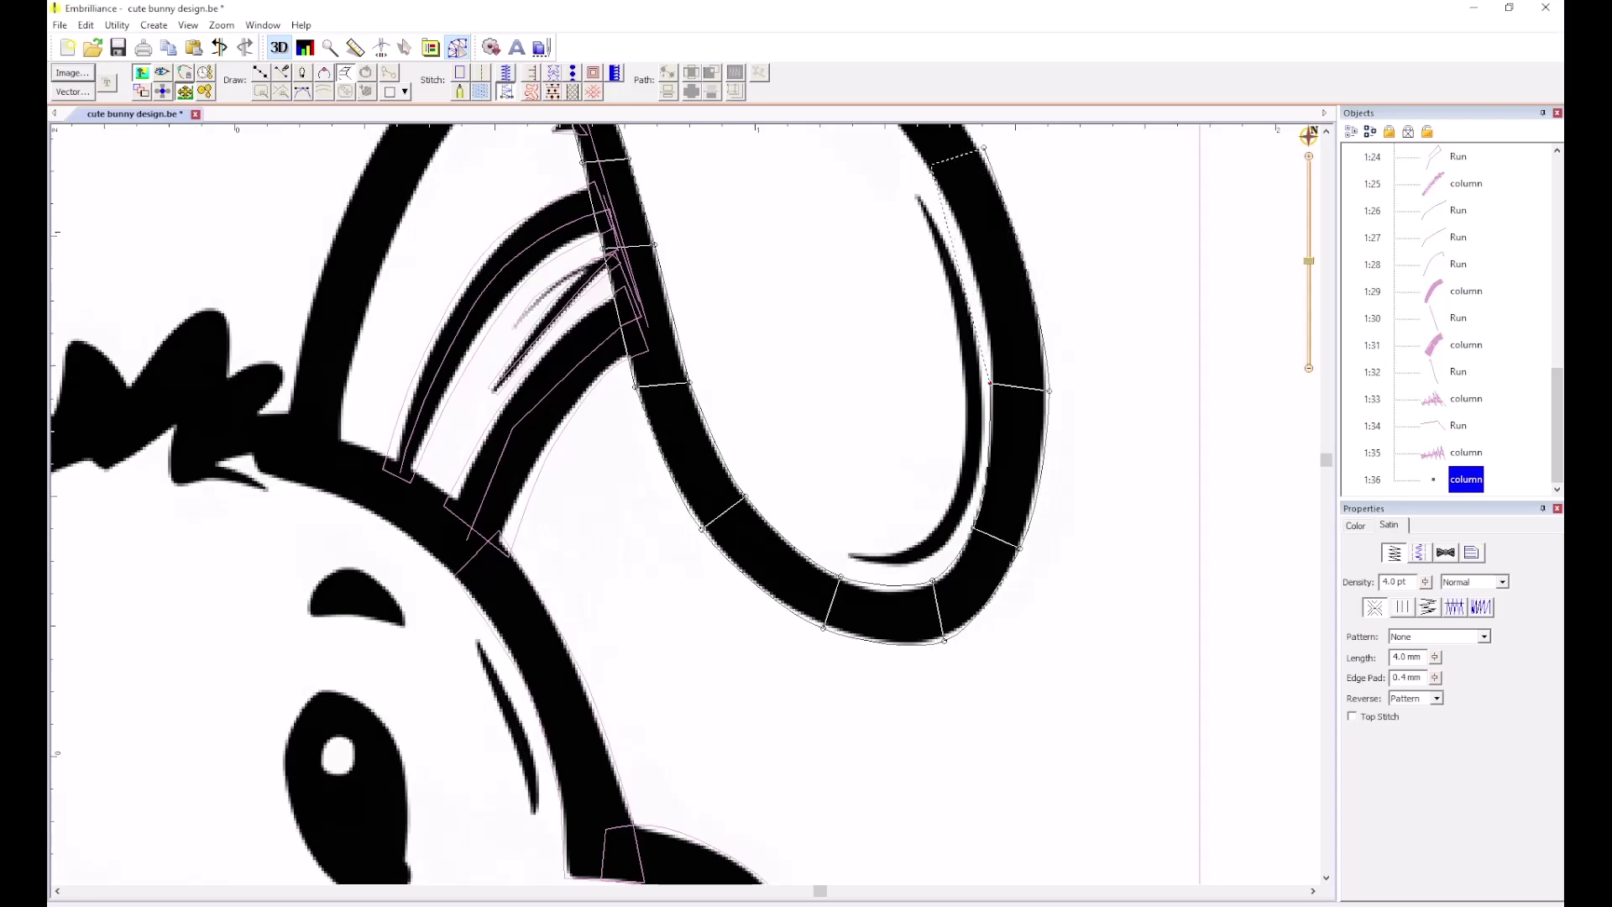
pyautogui.click(925, 168)
pyautogui.scroll(1, 926, 168)
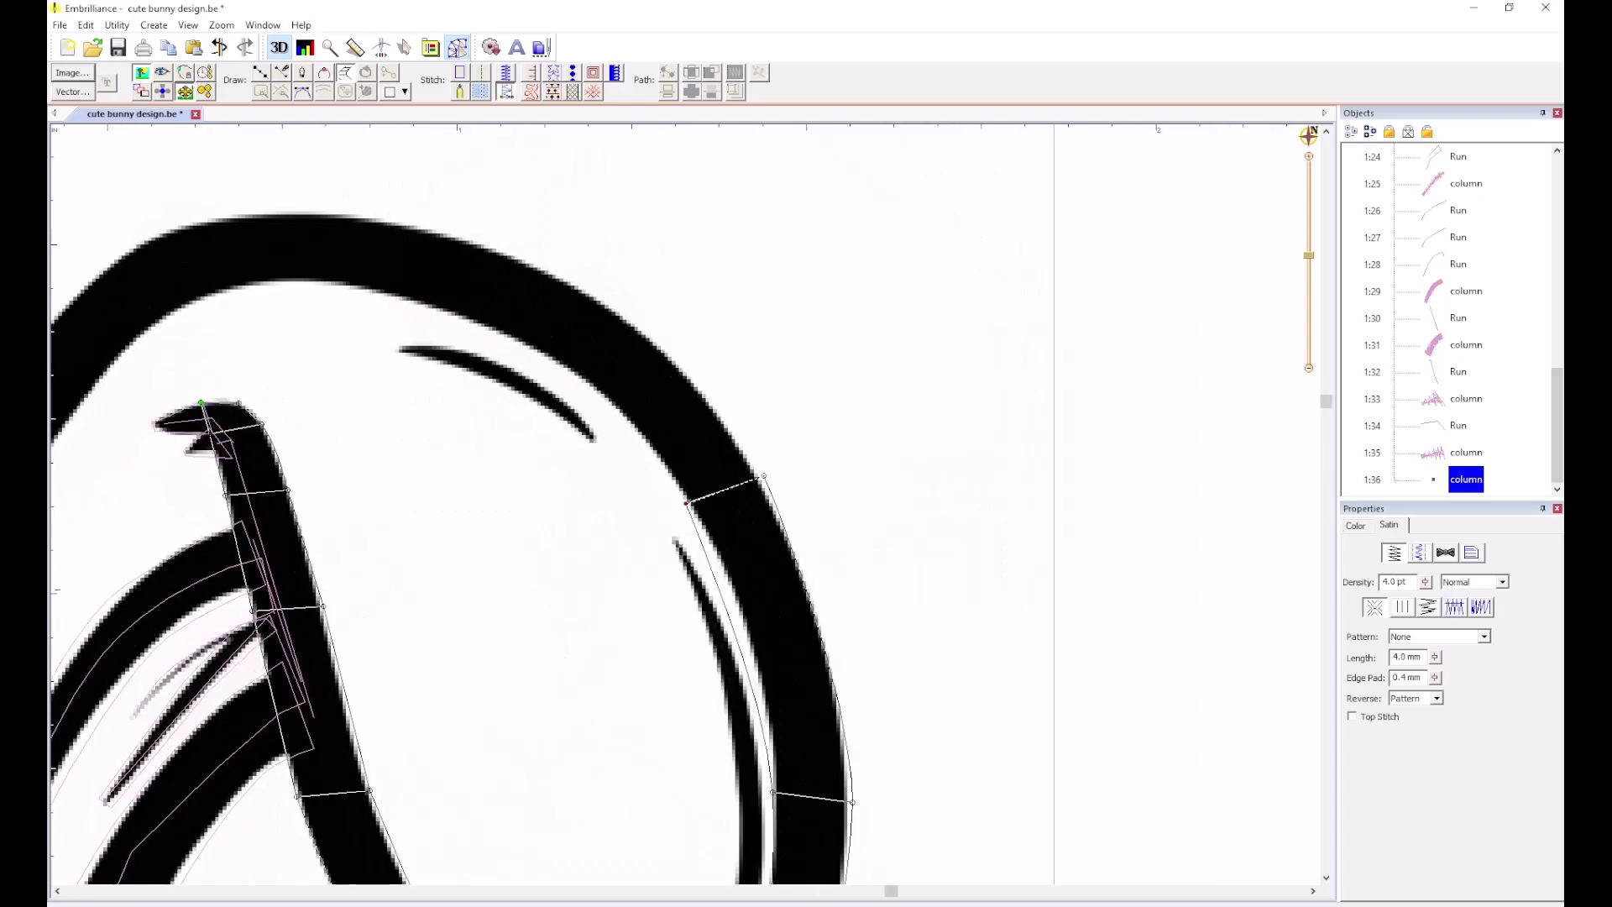
pyautogui.click(493, 245)
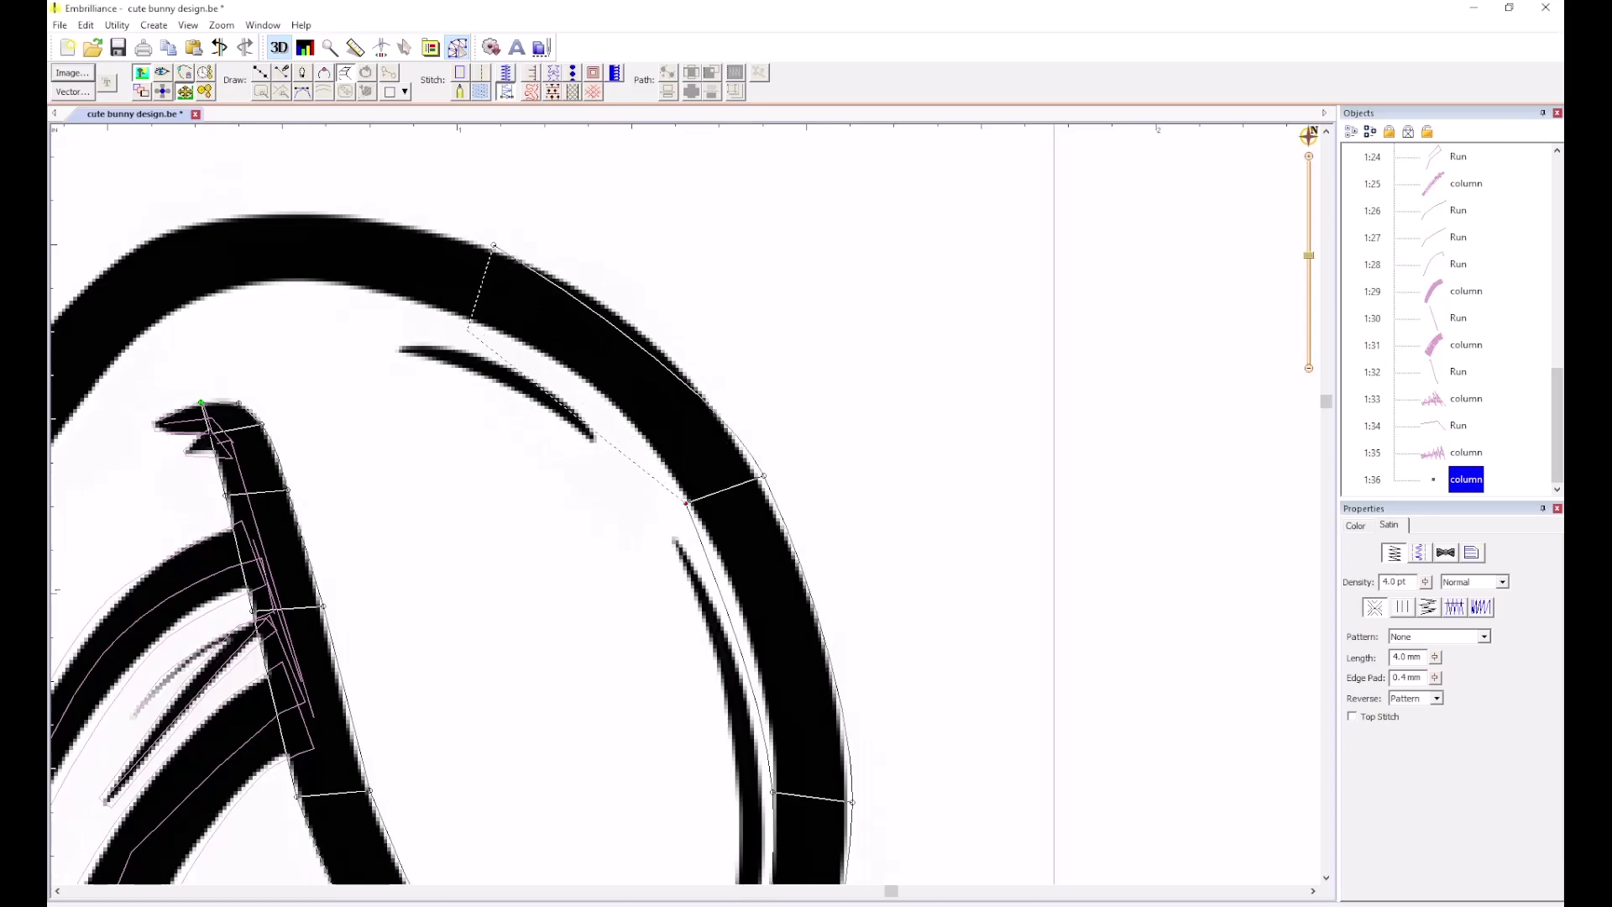
pyautogui.click(468, 317)
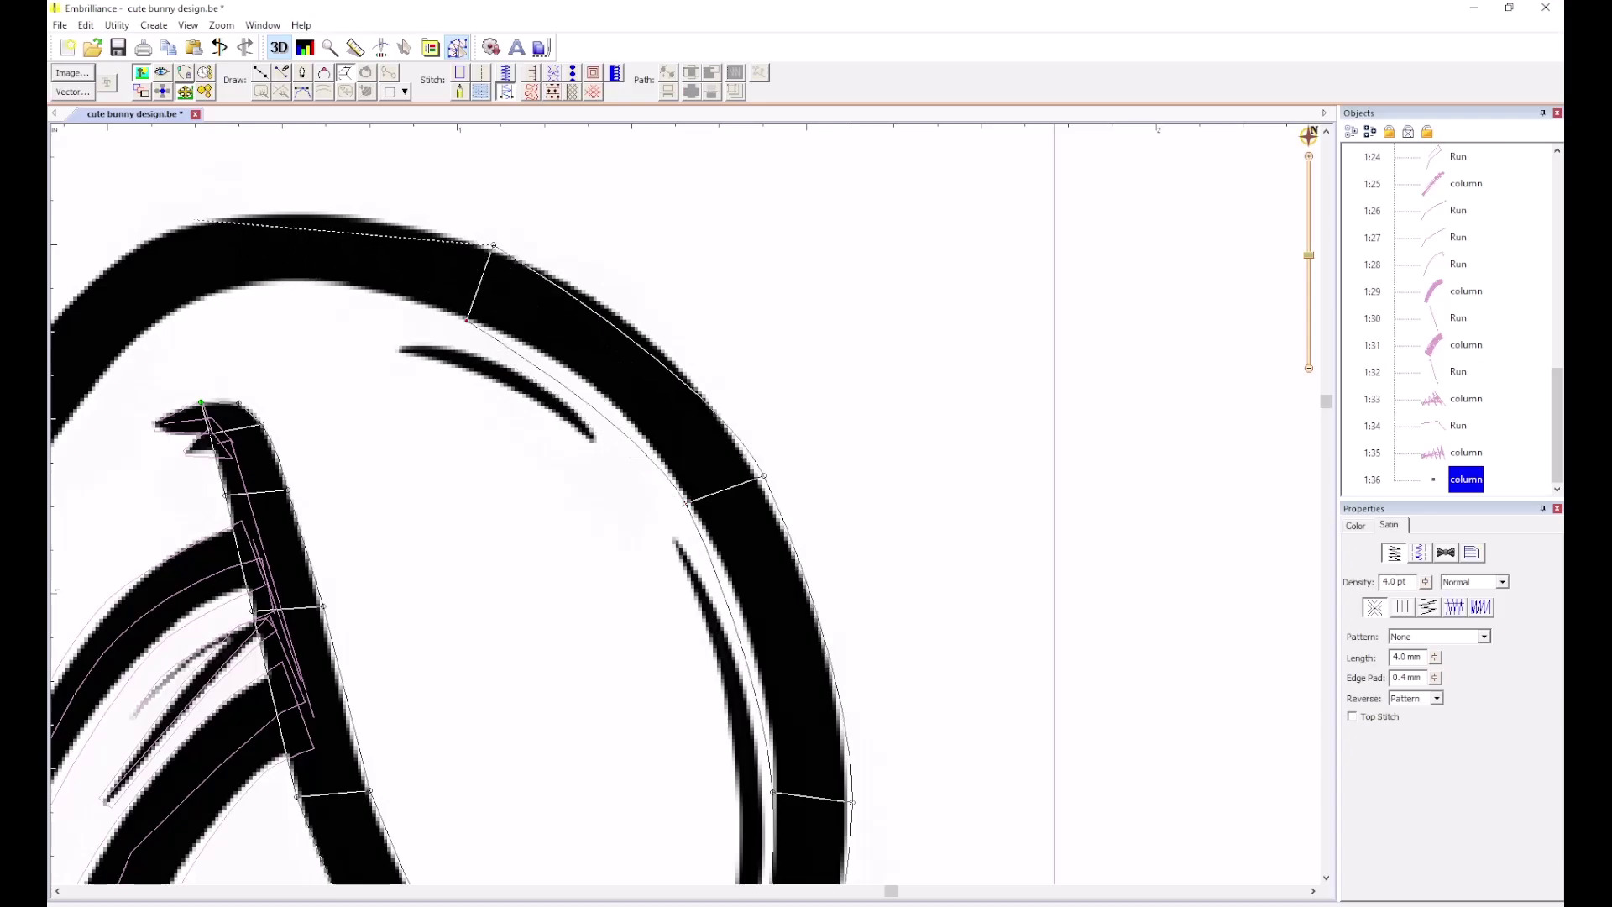
pyautogui.click(194, 219)
pyautogui.click(221, 297)
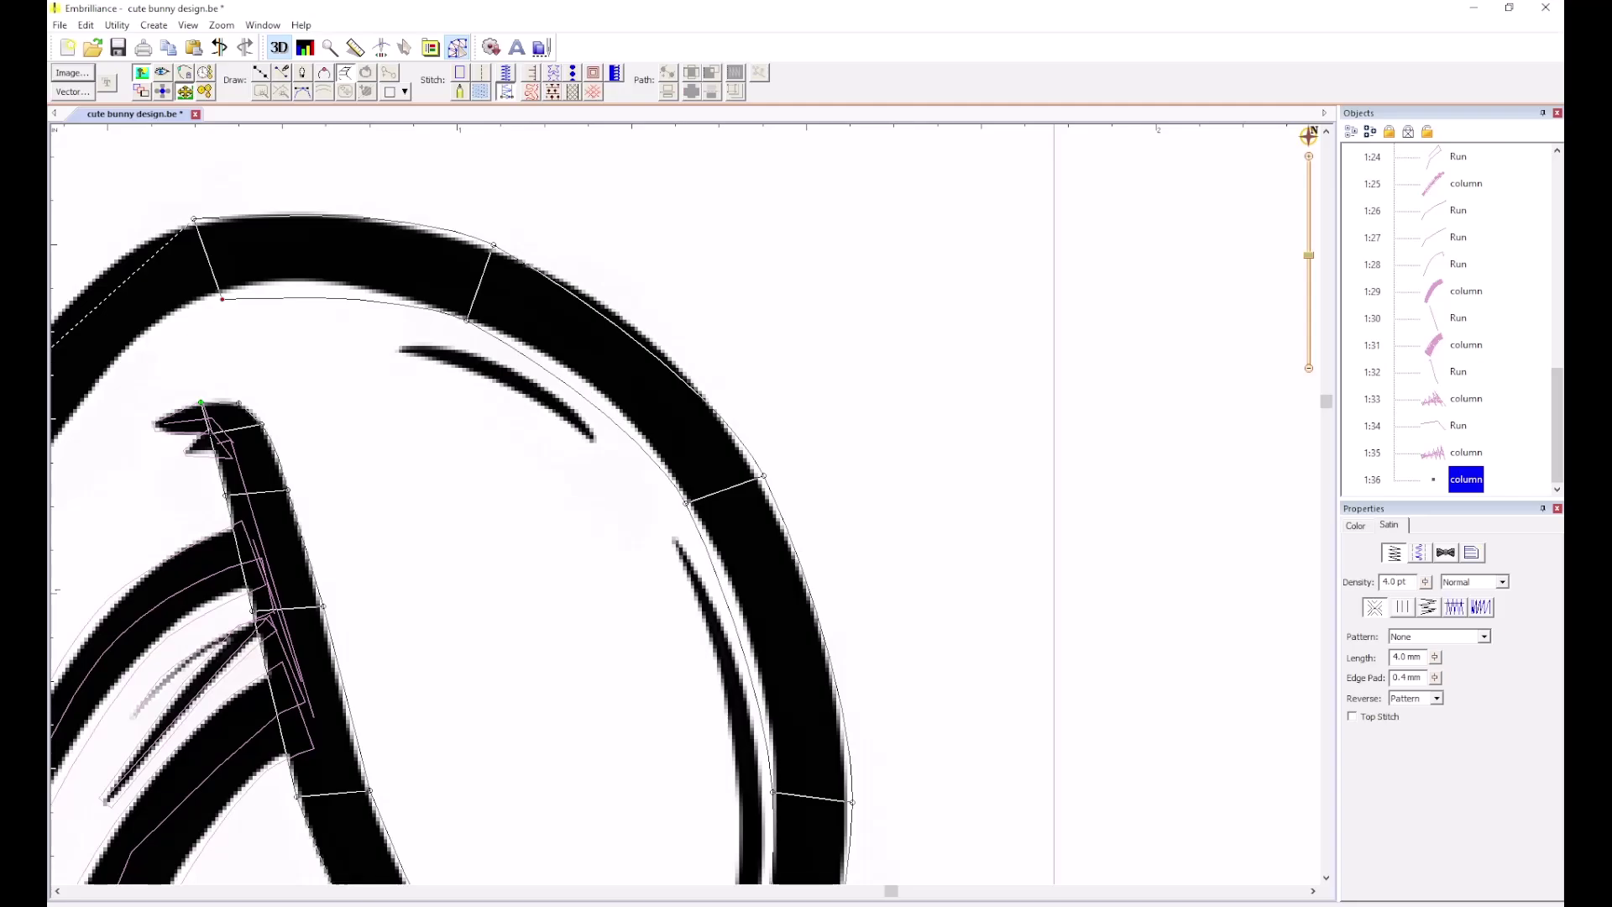
# Carry the satin column down the ear's inner side to the head outline and finish the column.
pyautogui.scroll(-1, 52, 345)
pyautogui.click(671, 582)
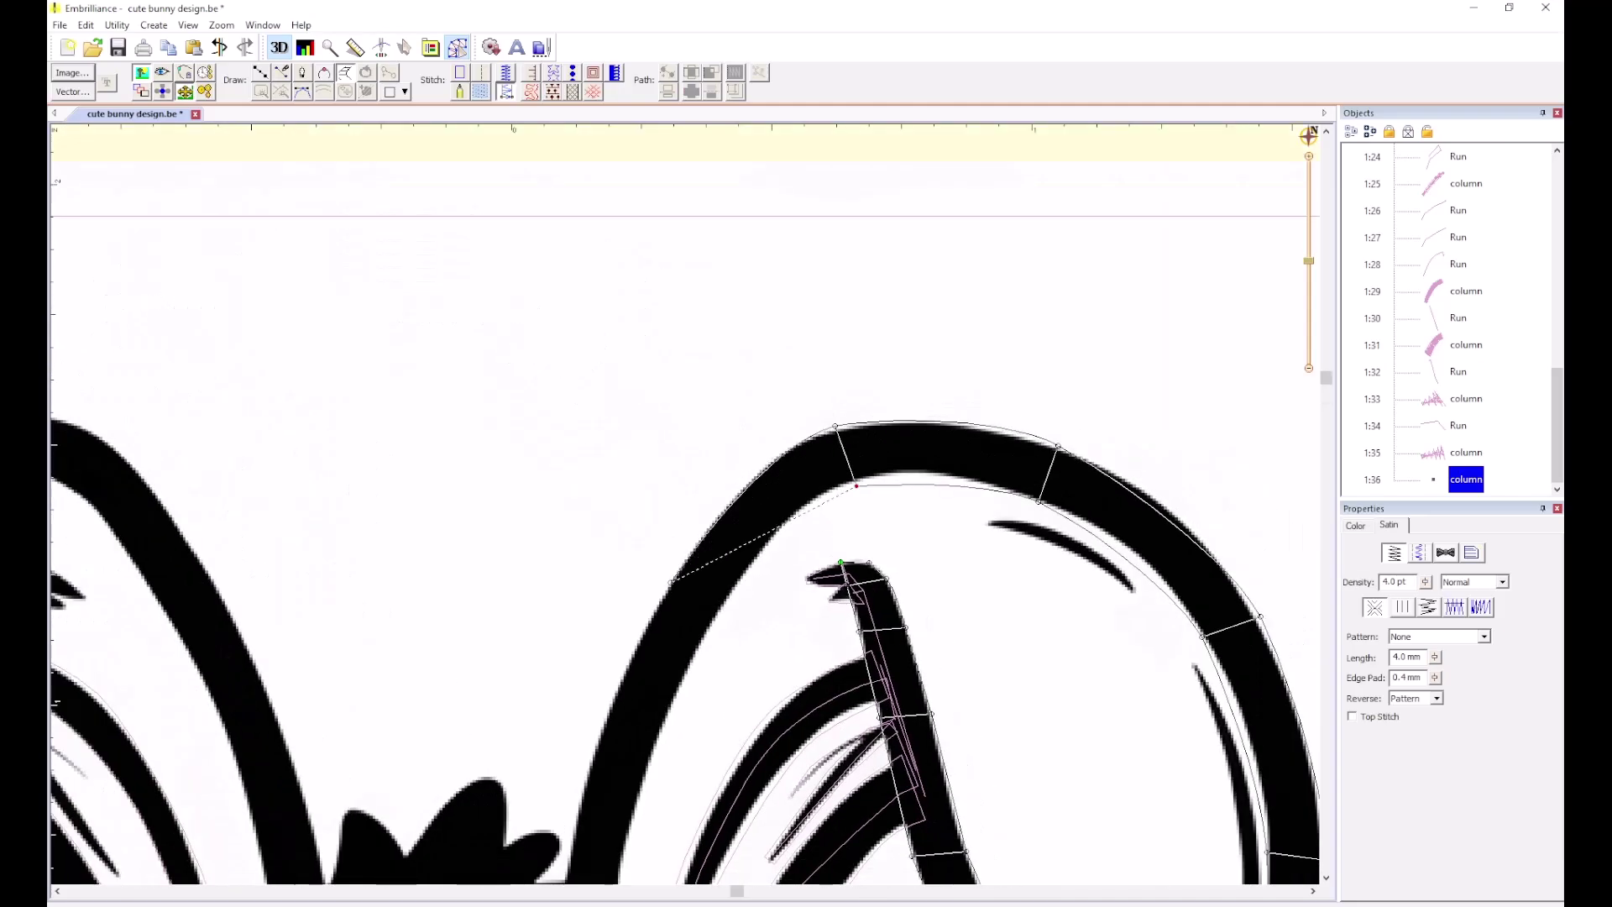
pyautogui.click(671, 581)
pyautogui.scroll(-1, 689, 663)
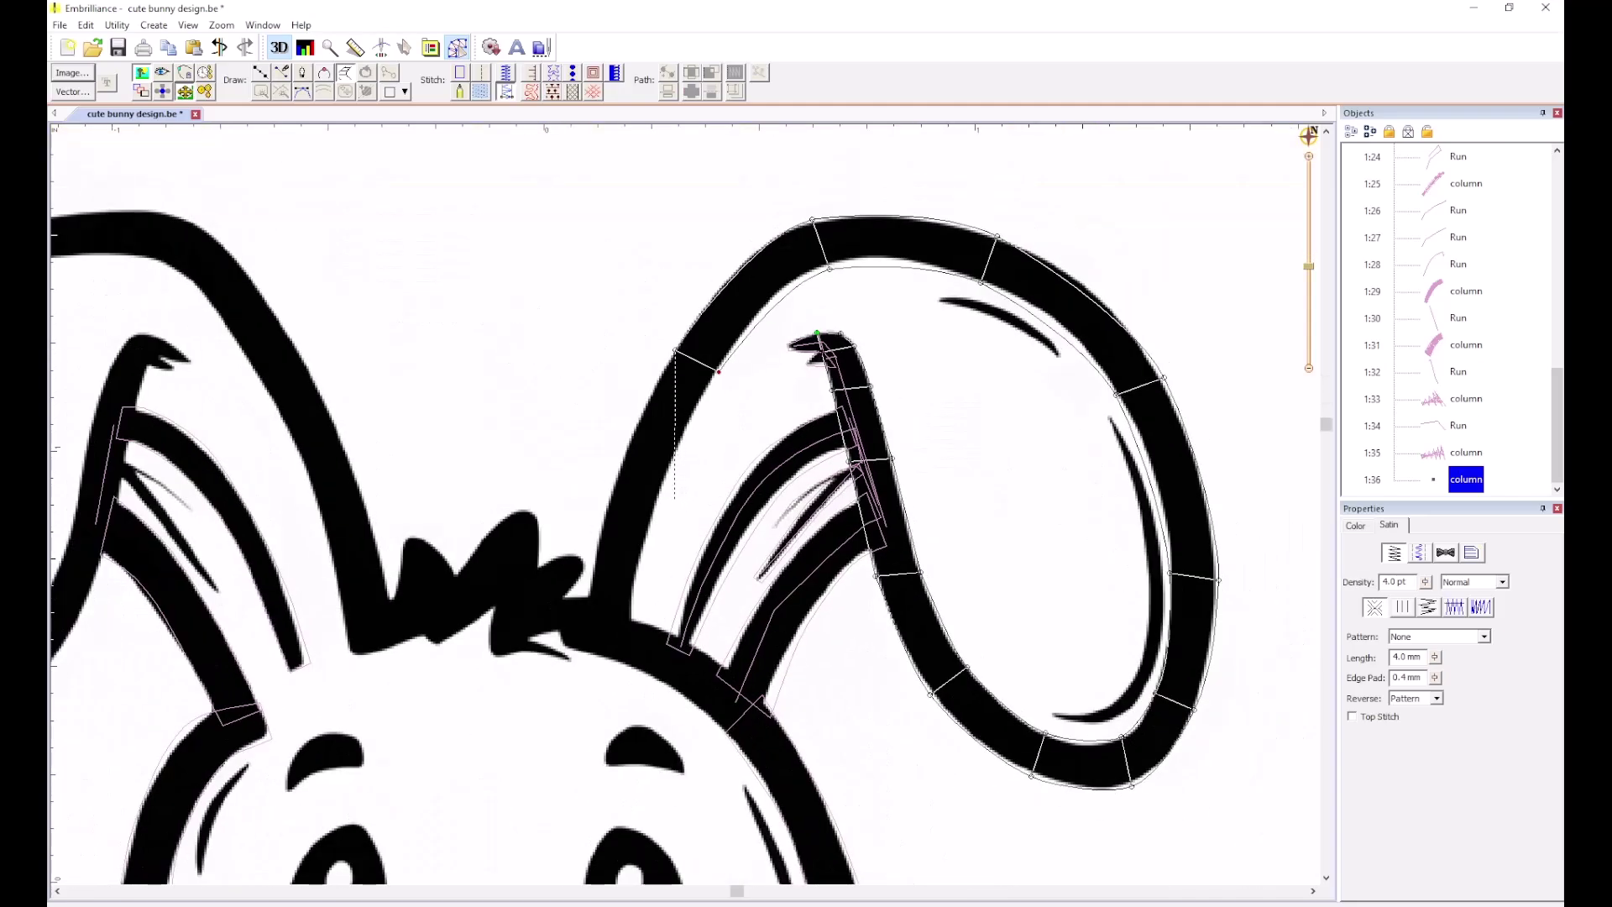
pyautogui.click(599, 523)
pyautogui.click(646, 535)
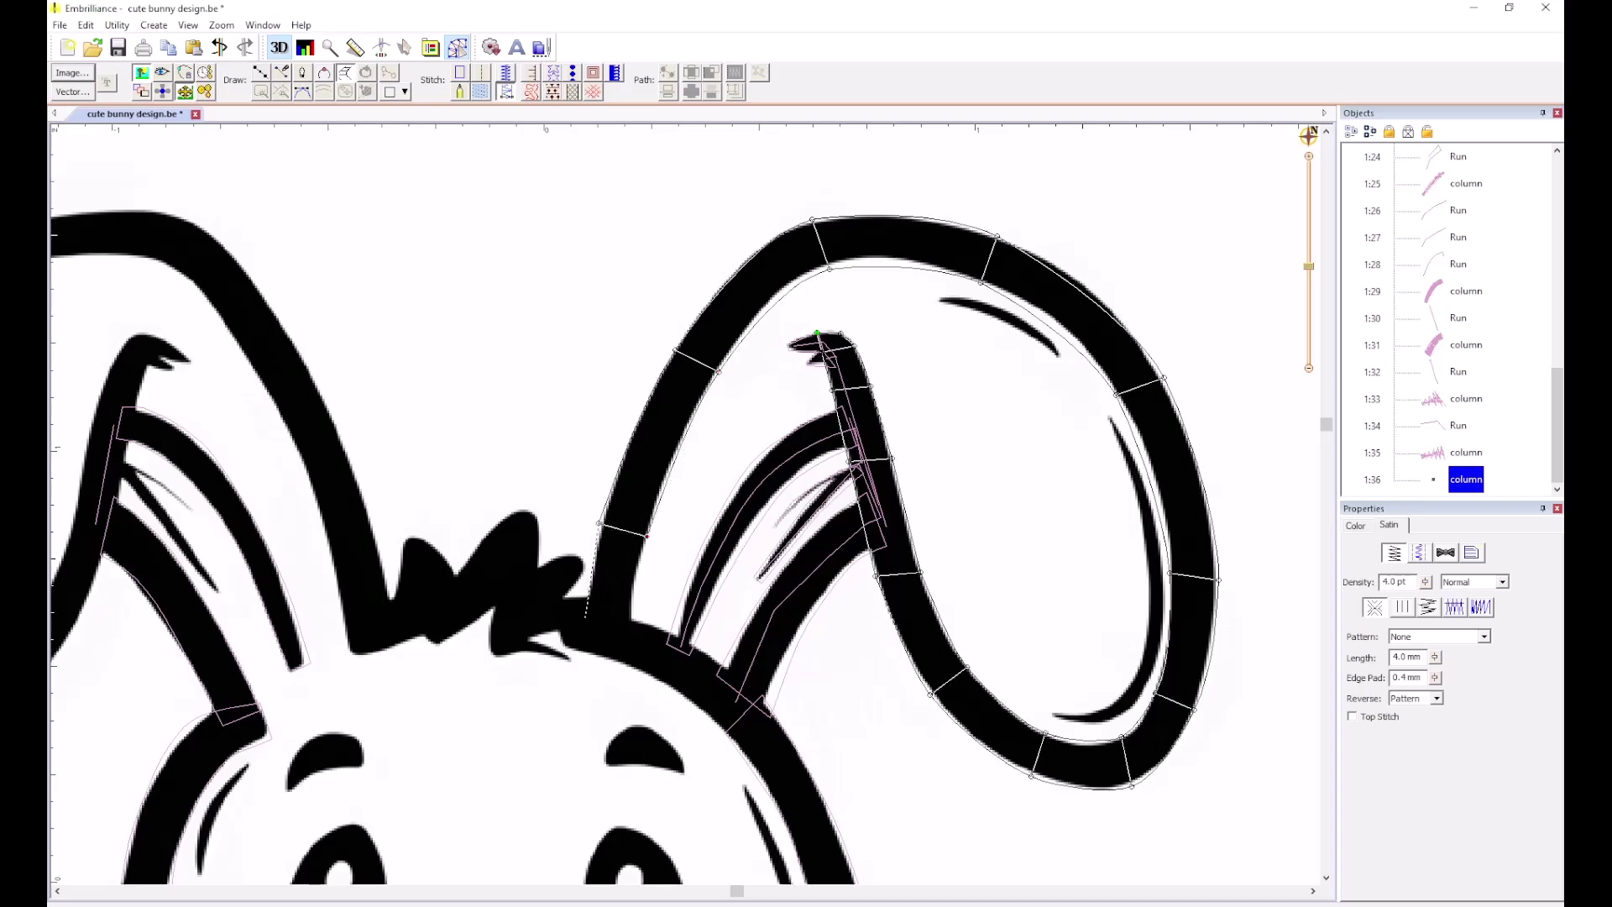
pyautogui.click(586, 619)
pyautogui.click(631, 632)
pyautogui.press('Return')
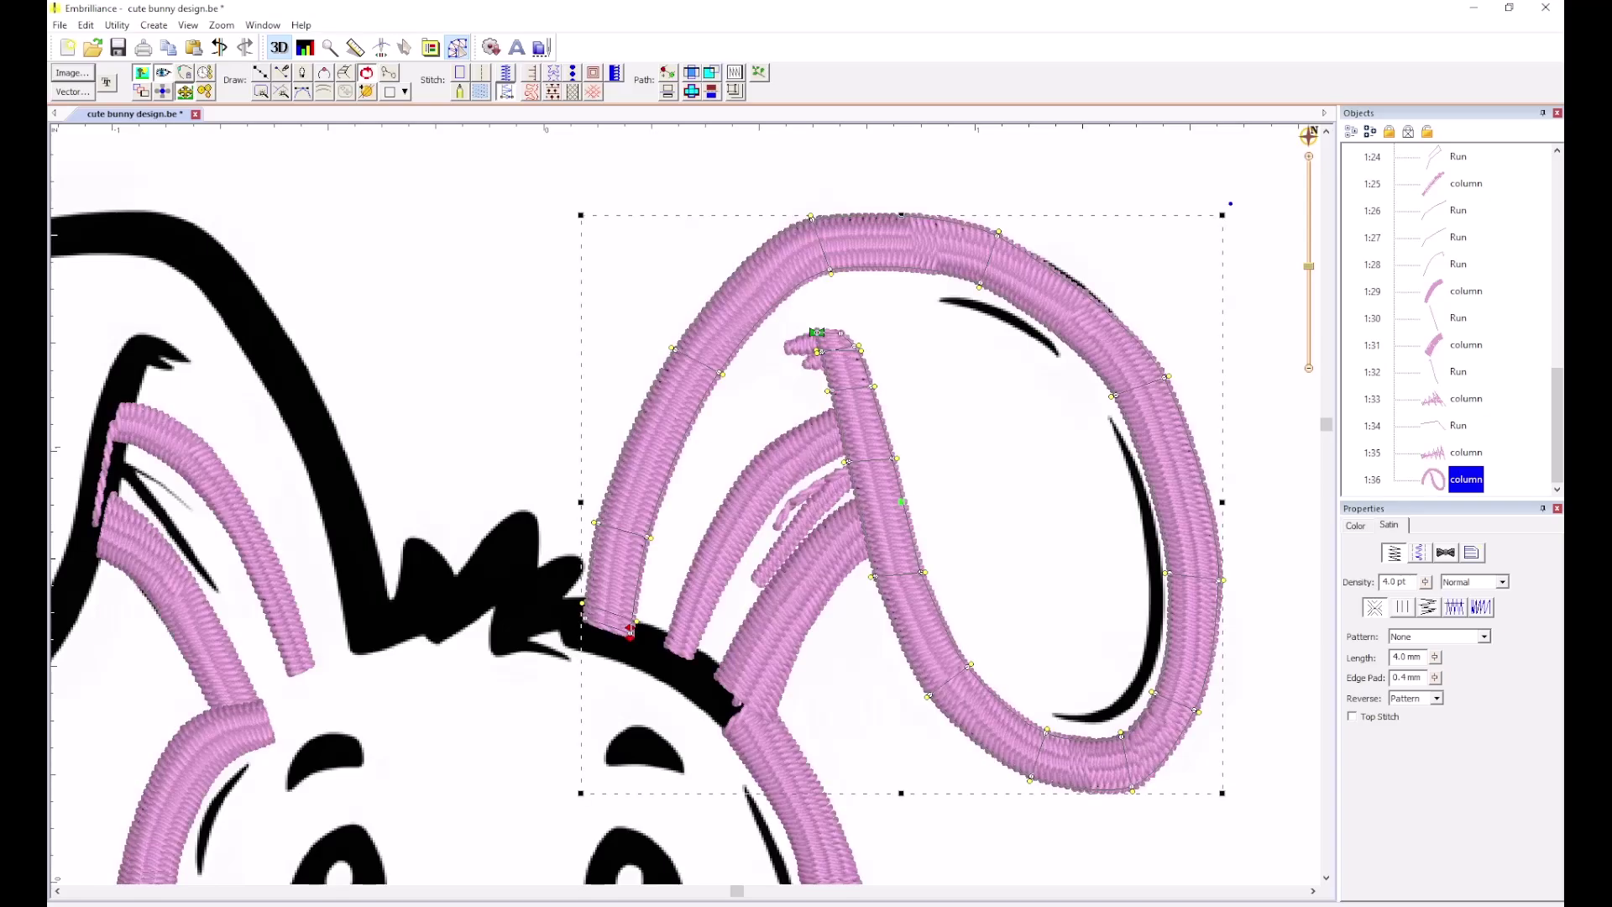
# Move the ear column's outer-edge node on the upper outer curve outward along the outline so the stitches cover the exposed black artwork.
pyautogui.click(705, 490)
pyautogui.scroll(-2, 996, 438)
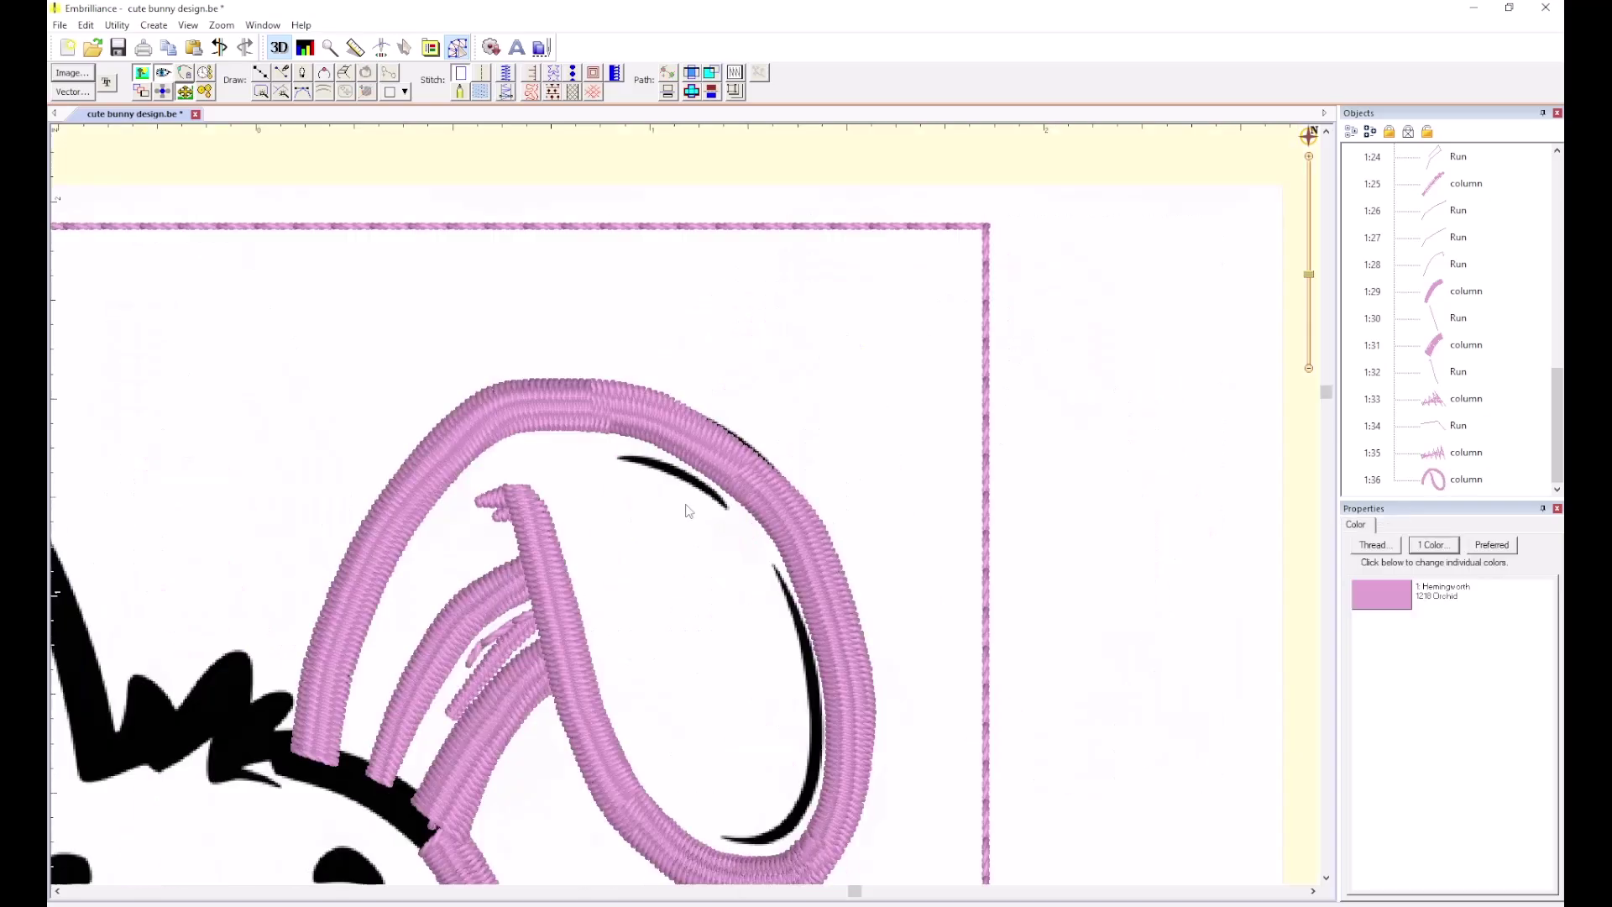
pyautogui.scroll(2, 702, 502)
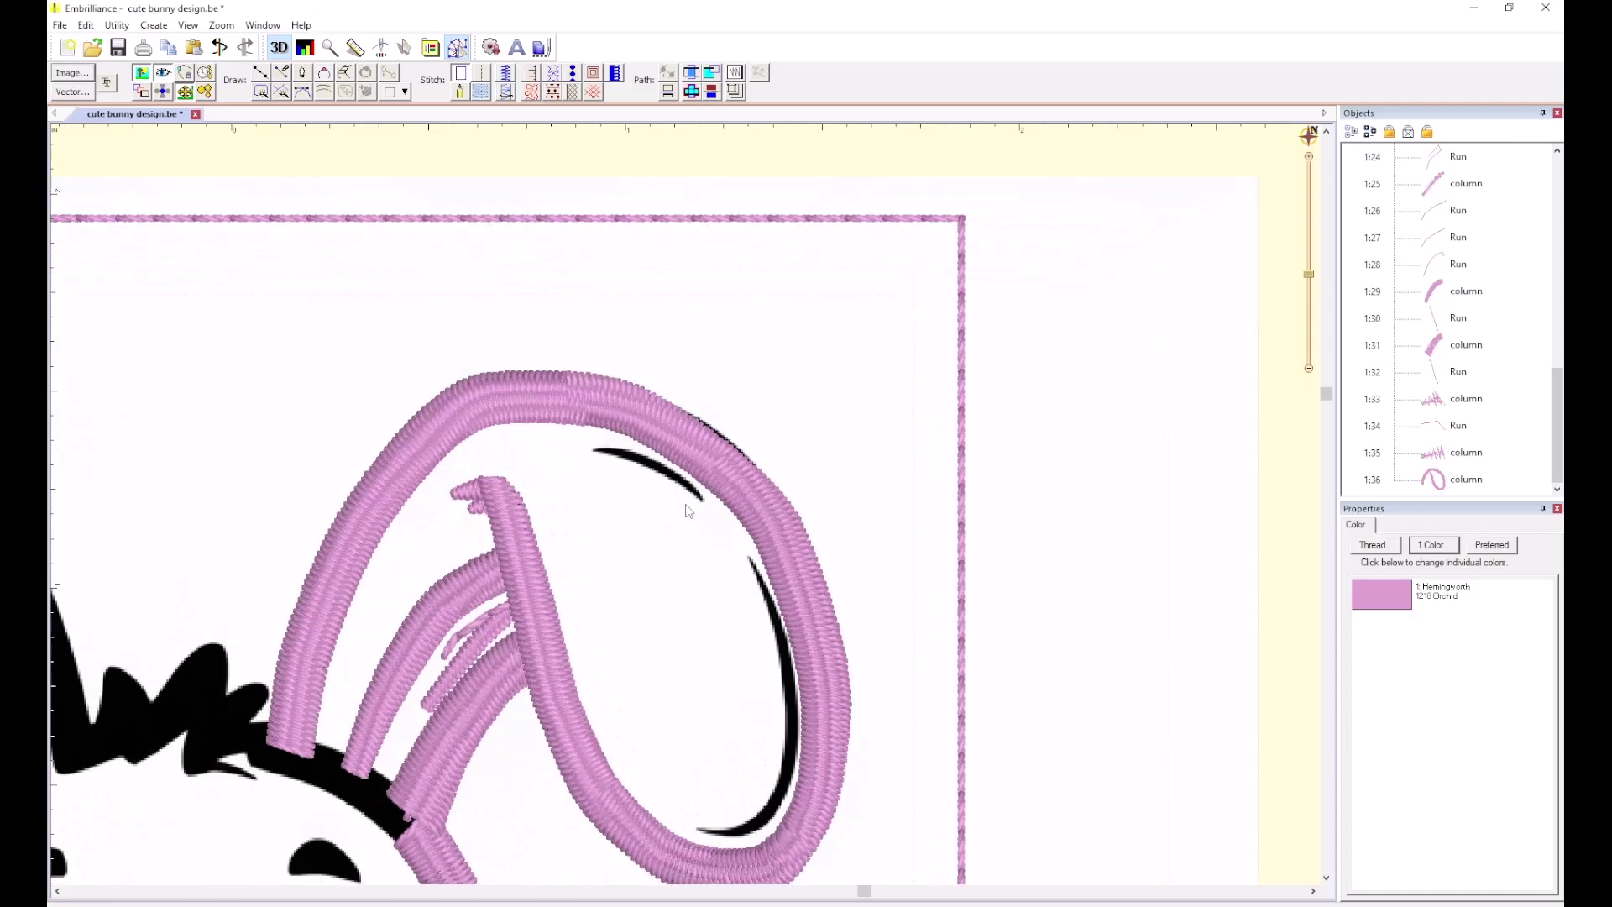
pyautogui.click(686, 504)
pyautogui.scroll(1, 687, 505)
pyautogui.scroll(1, 687, 510)
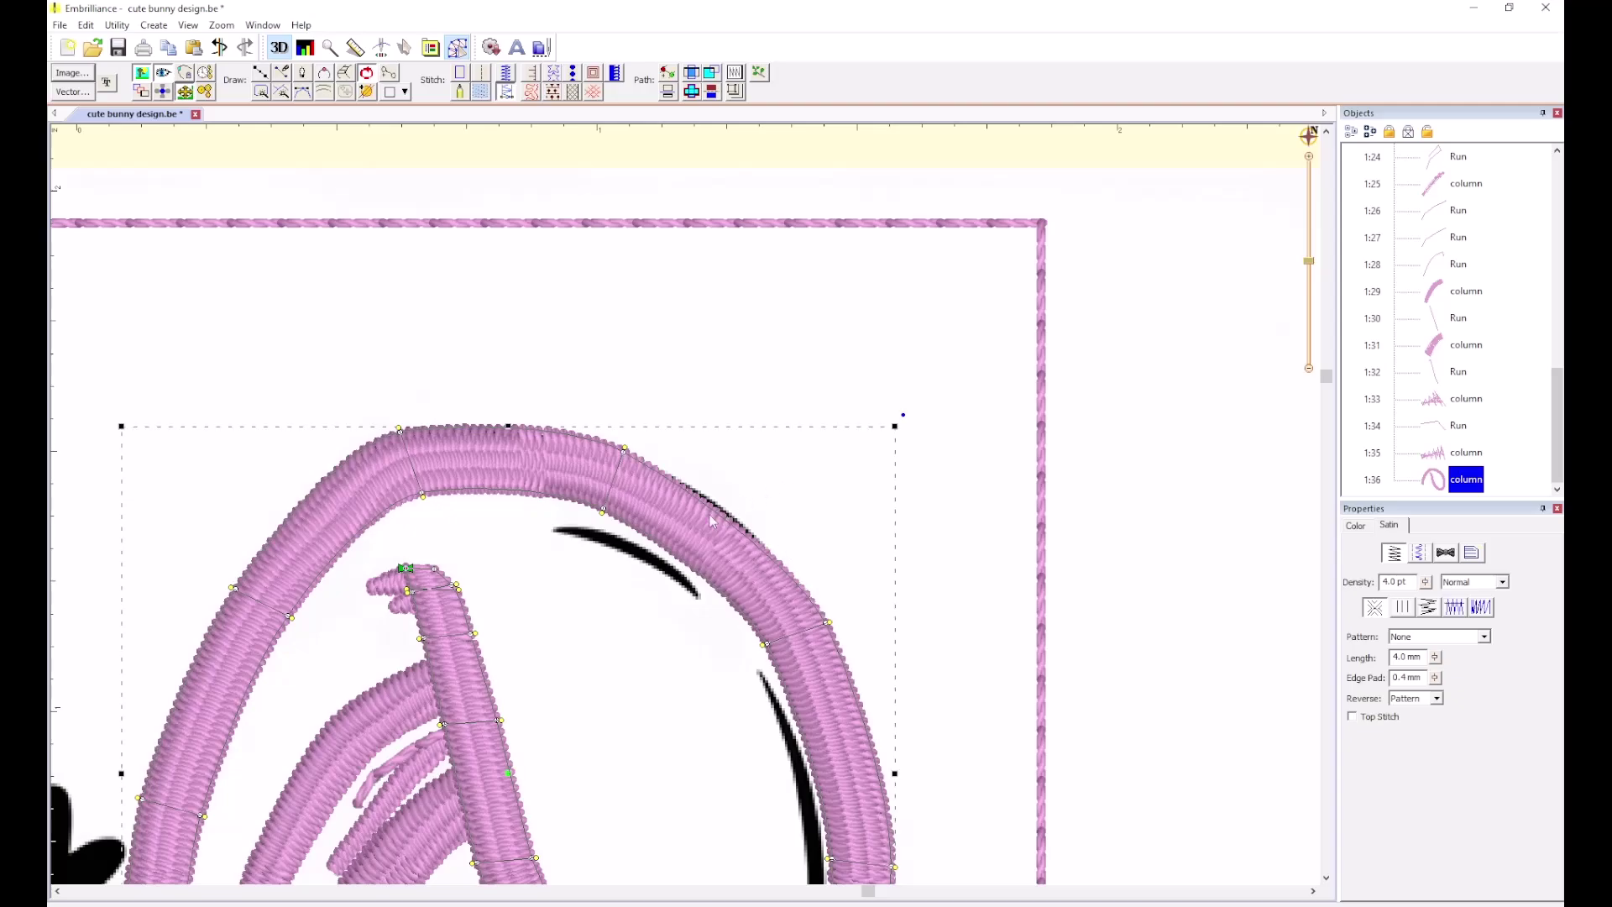
pyautogui.scroll(1, 754, 504)
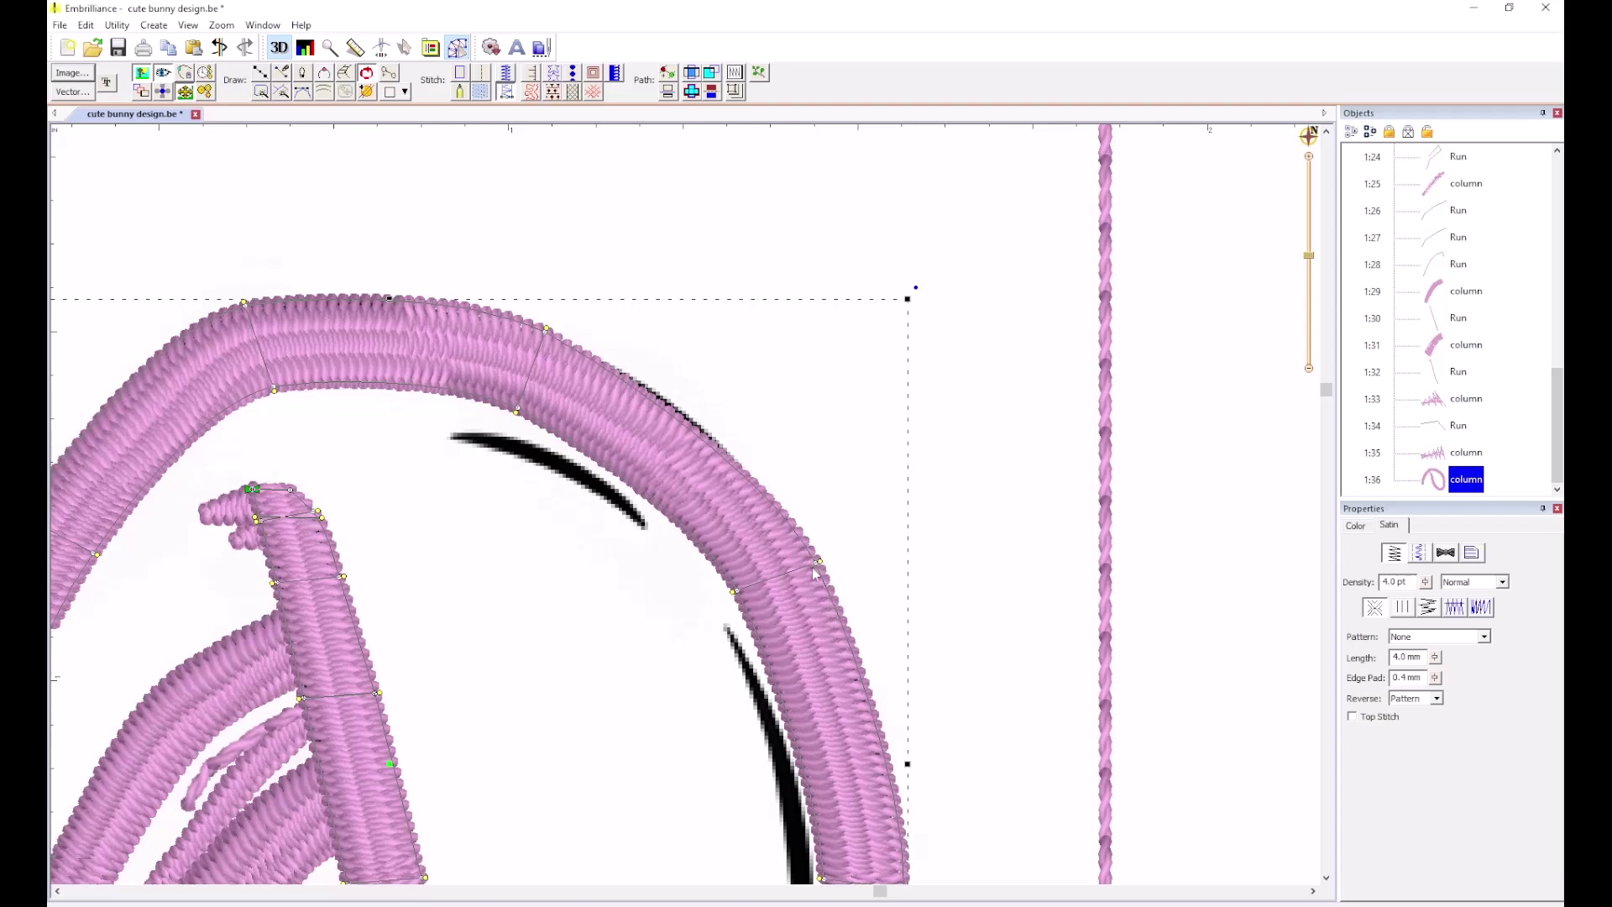
pyautogui.moveTo(818, 561)
pyautogui.mouseDown()
pyautogui.moveTo(774, 514)
pyautogui.moveTo(808, 546)
pyautogui.mouseUp()
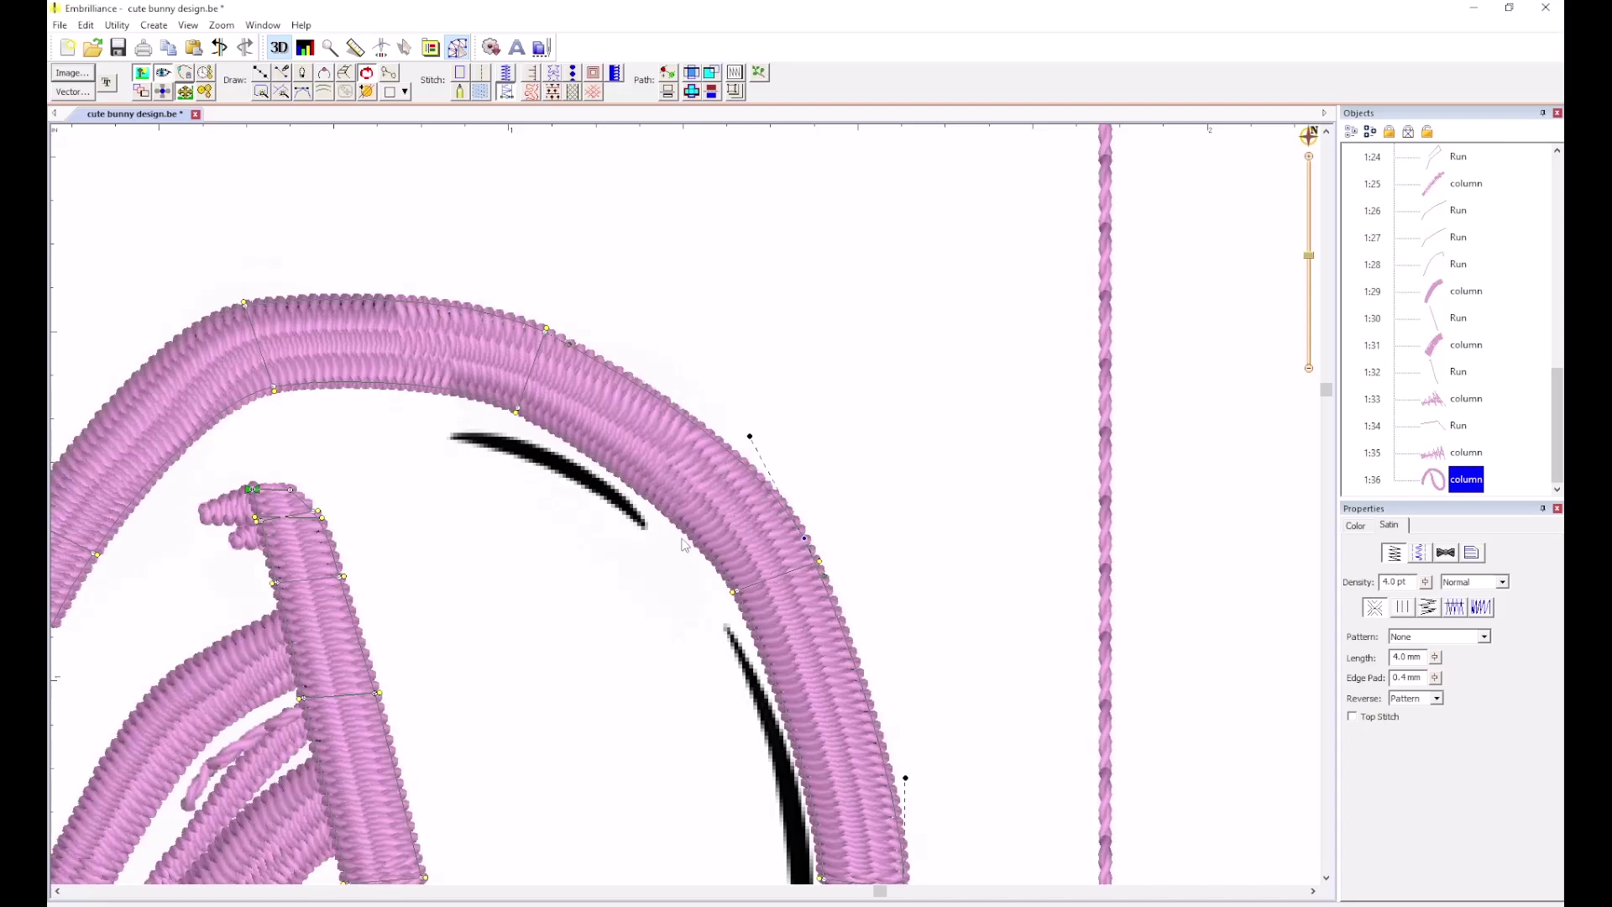
pyautogui.scroll(-3, 676, 542)
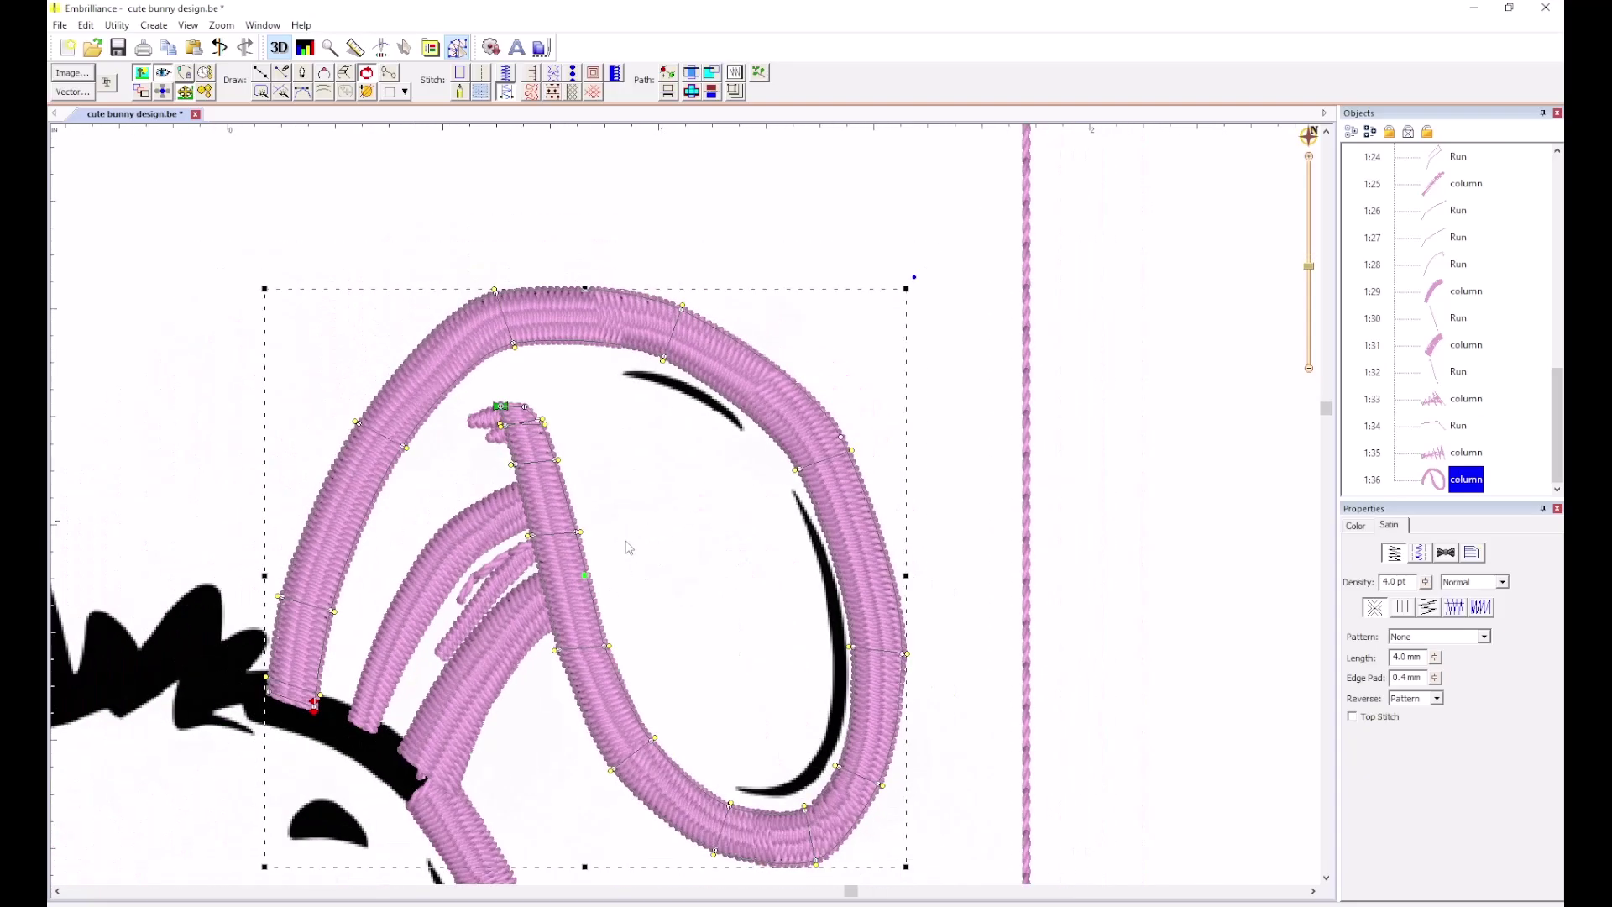
pyautogui.scroll(-1, 395, 615)
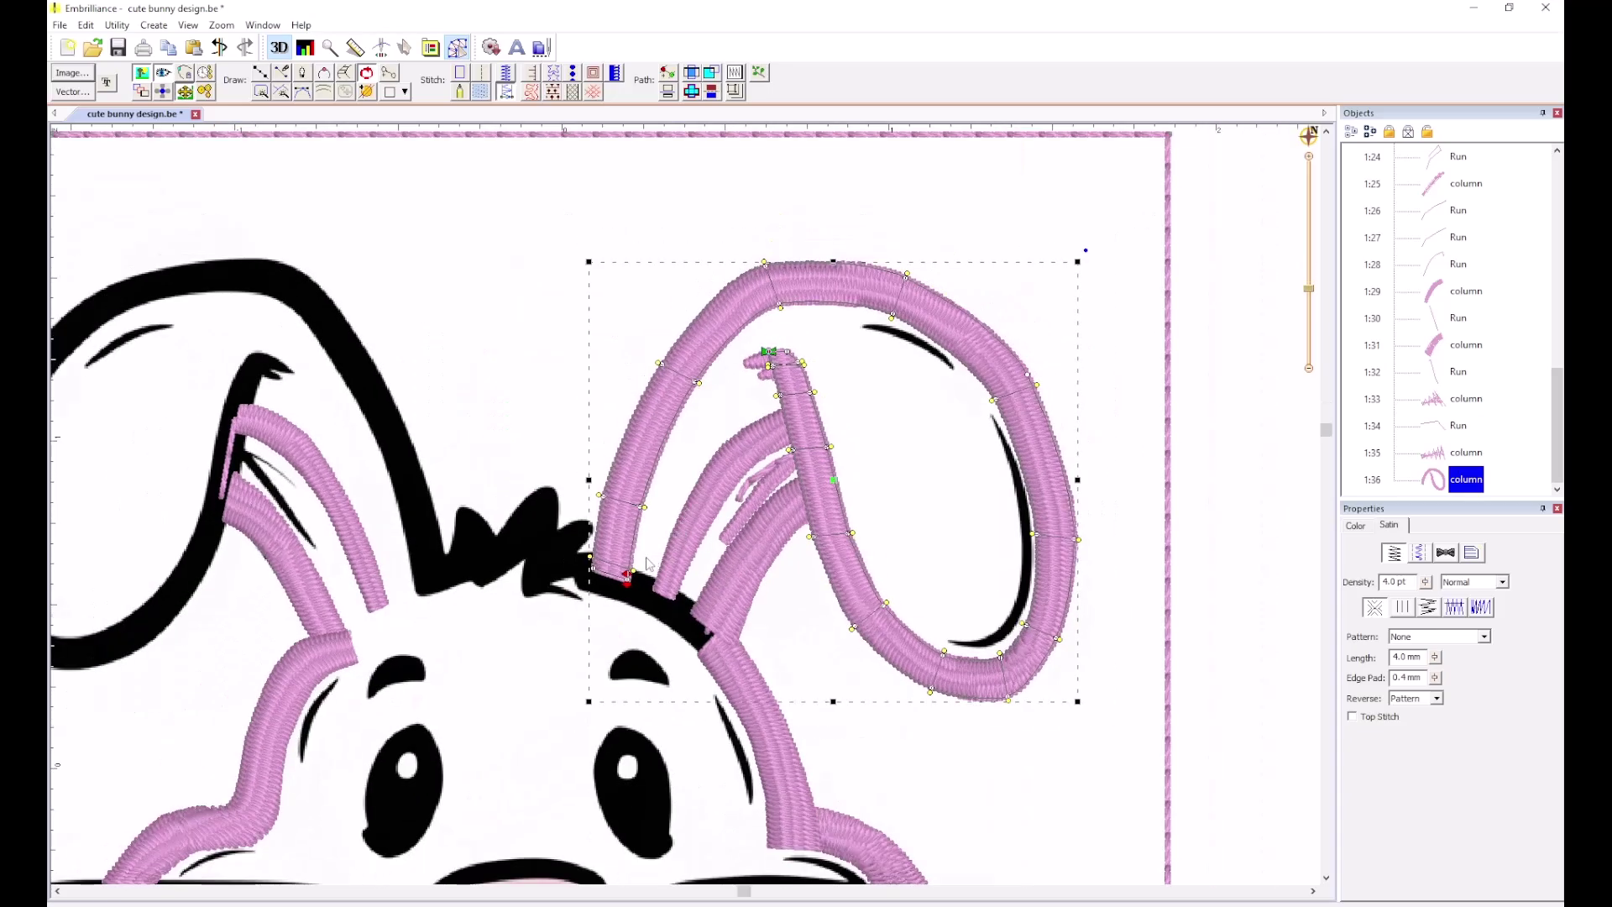
pyautogui.press('Escape')
pyautogui.scroll(1, 642, 557)
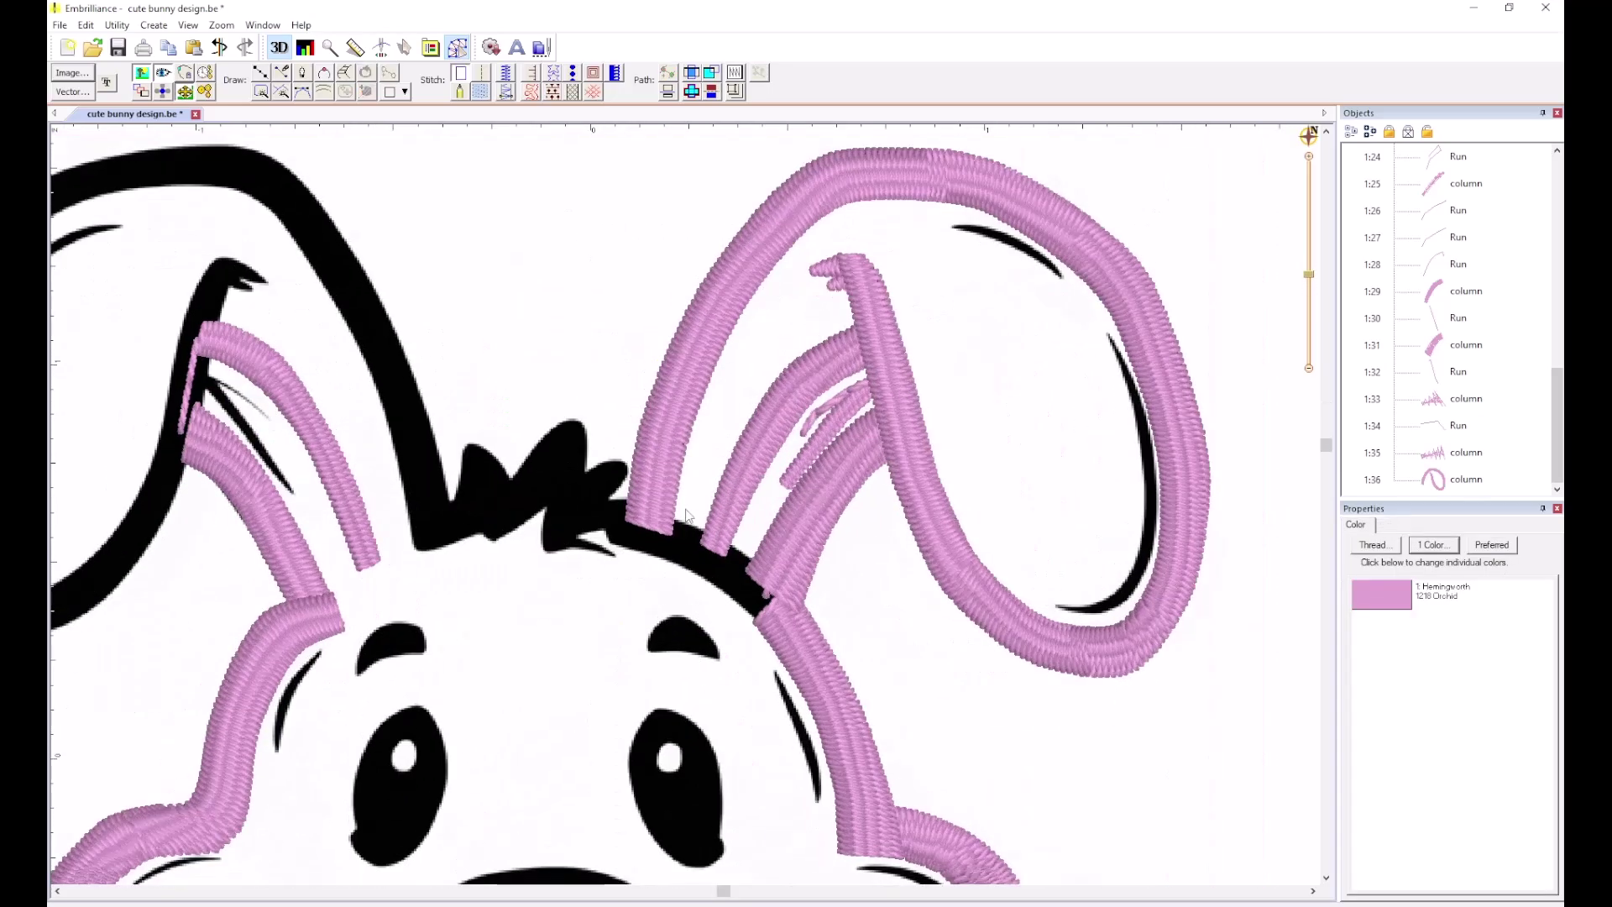
# Draw a straight run stitch line inside the head outline from the ear column's base to the upper end of the head-side column.
pyautogui.click(262, 73)
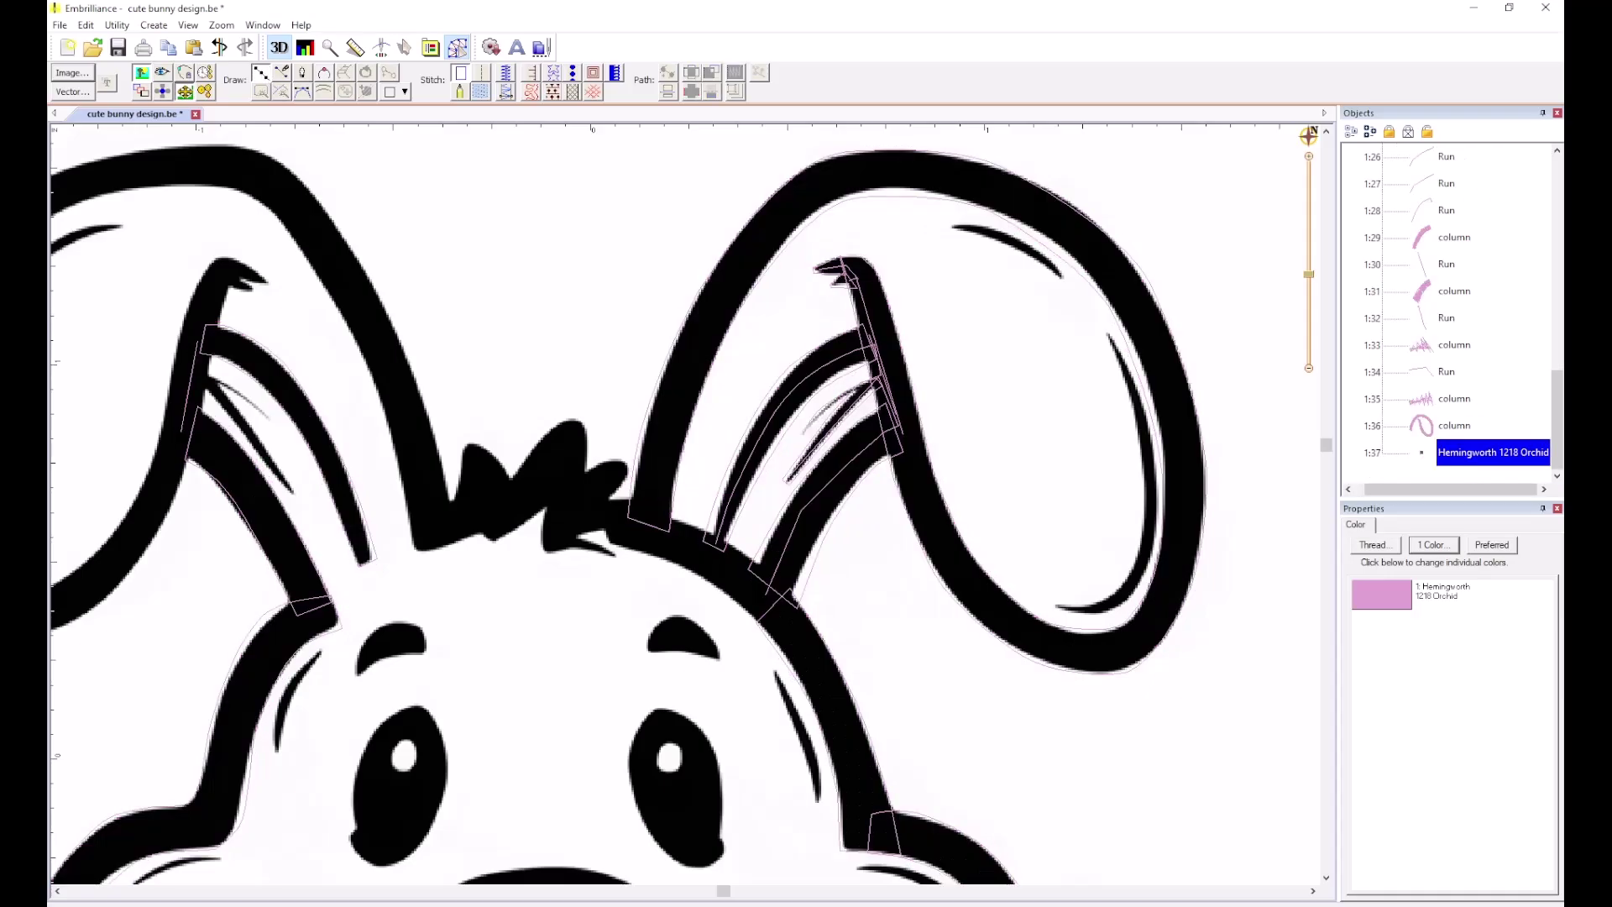
pyautogui.click(641, 534)
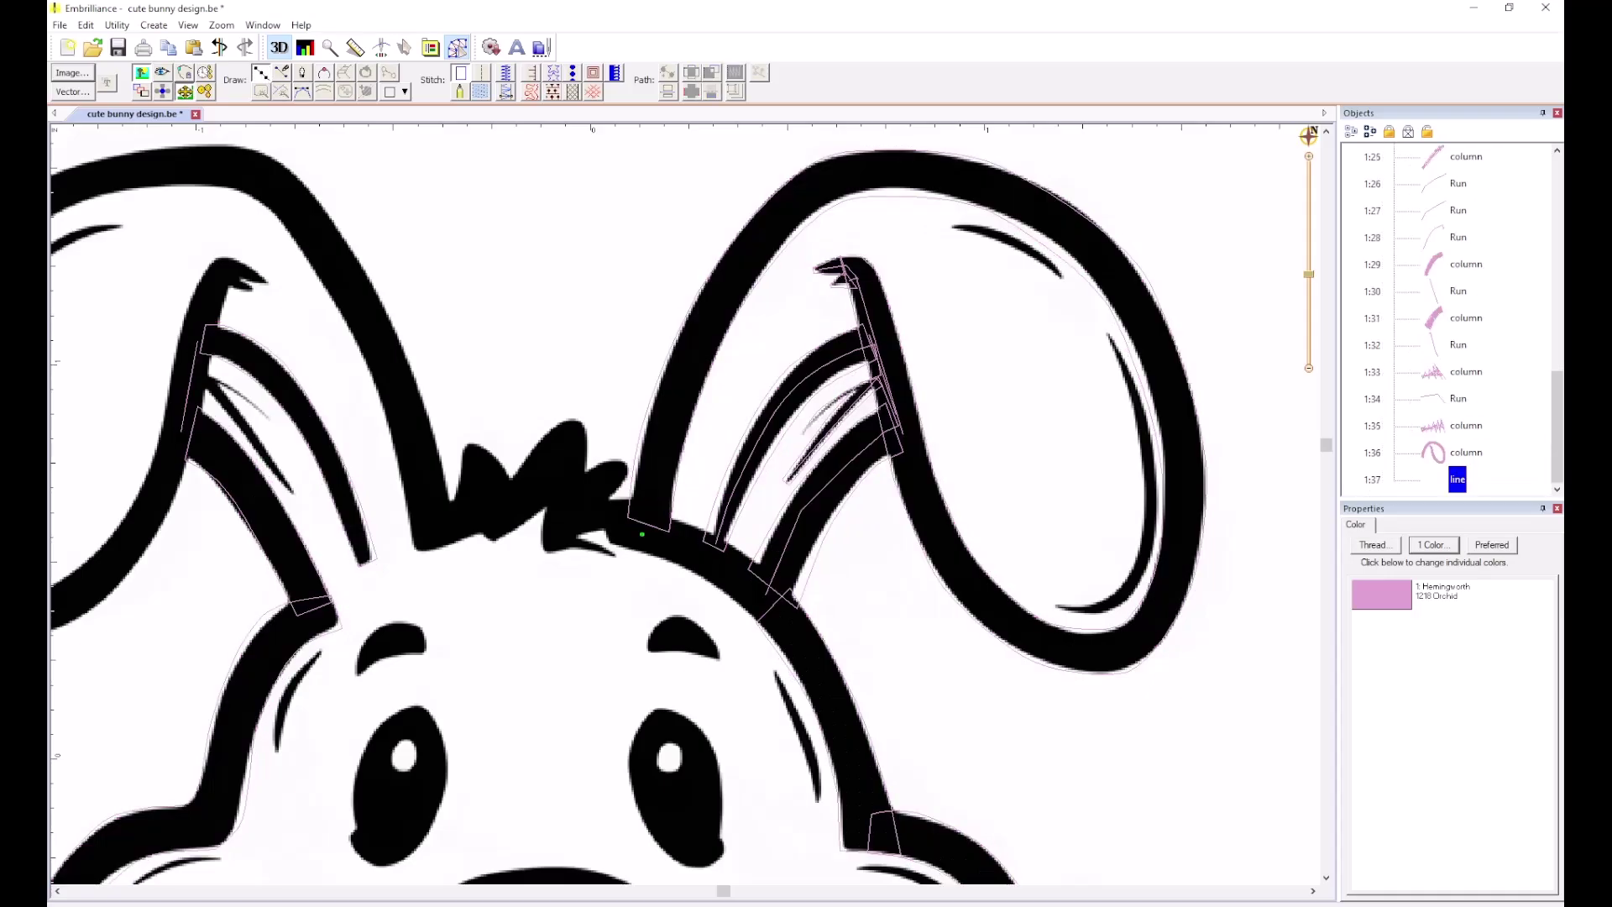
pyautogui.click(774, 607)
pyautogui.press('Return')
pyautogui.click(481, 73)
pyautogui.click(505, 205)
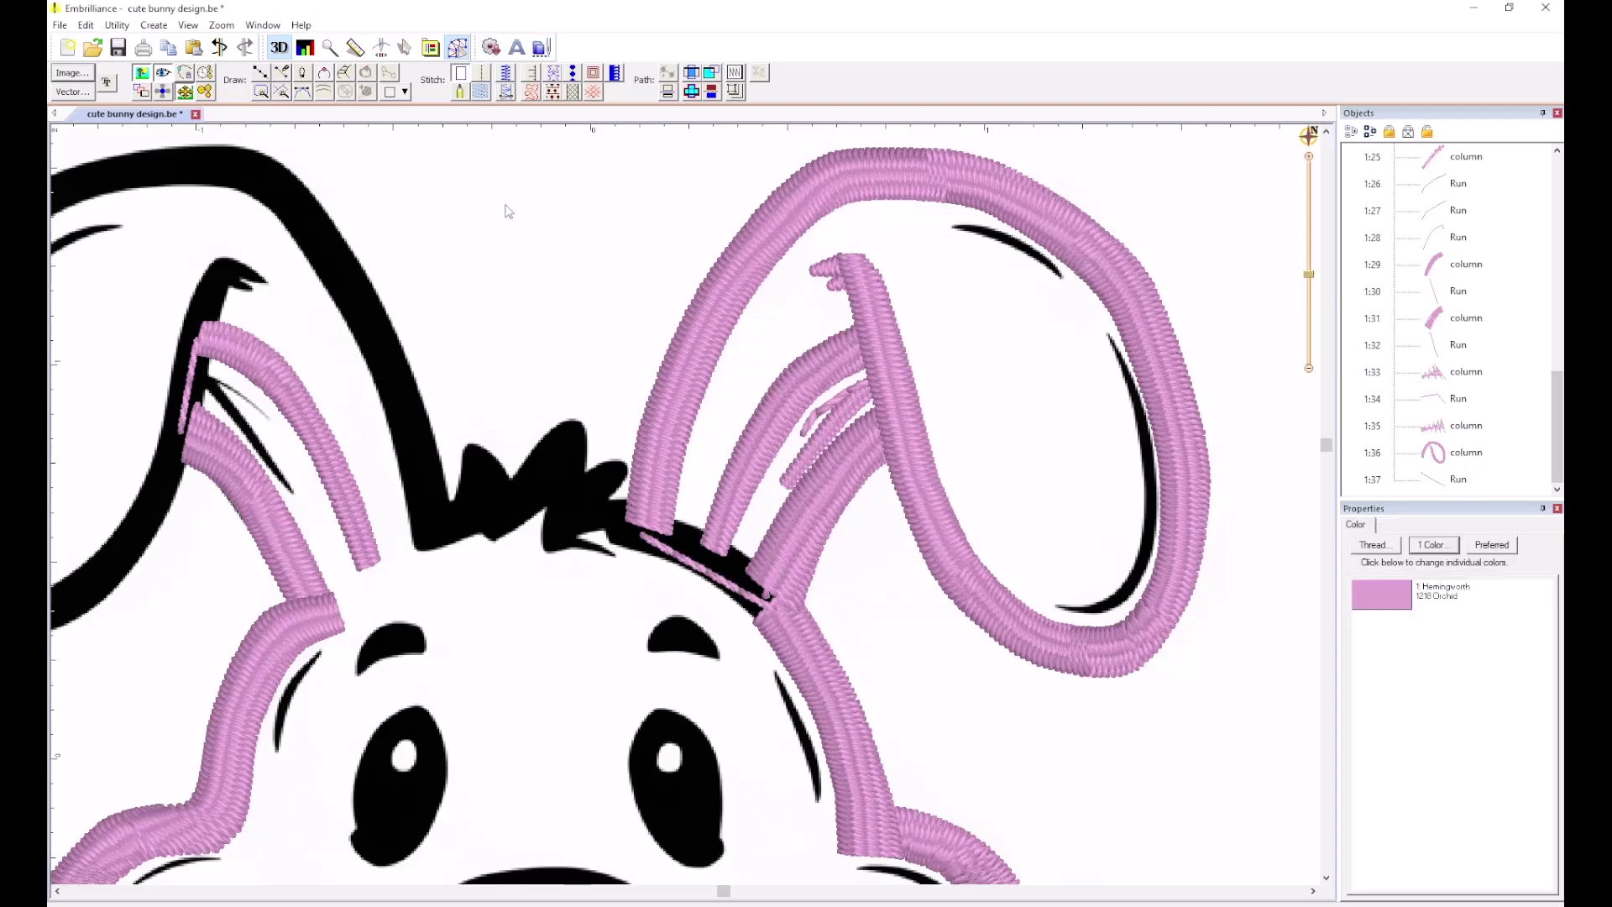
# Start a satin column at the upper end of the head-side column and digitize it along the head outline to the upper inner-ear column.
pyautogui.click(345, 73)
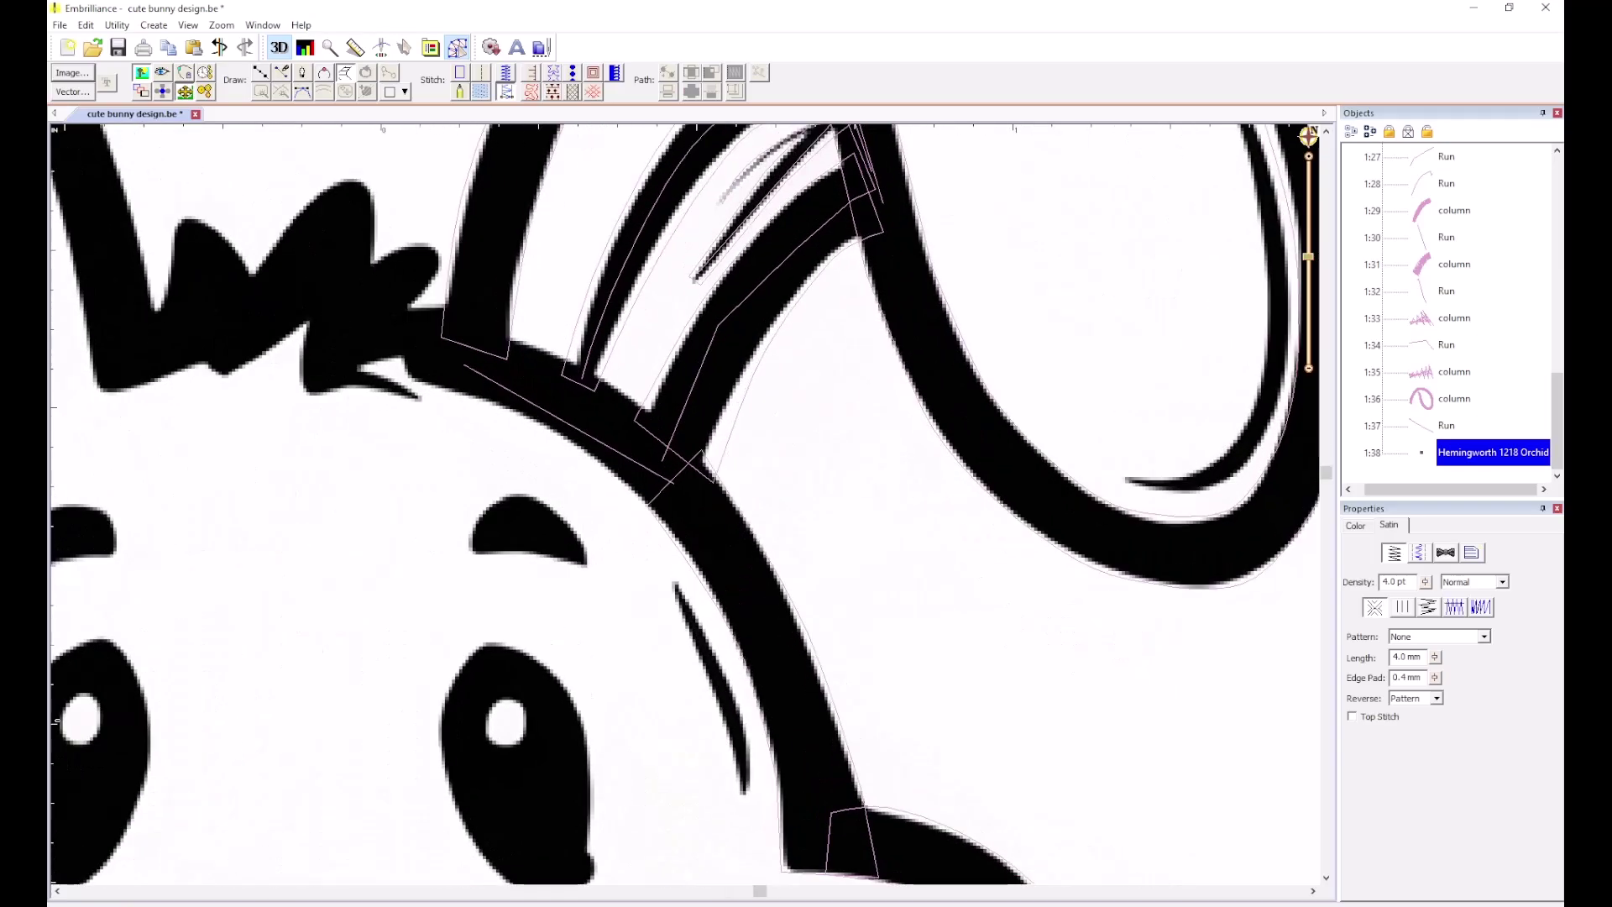
pyautogui.click(649, 510)
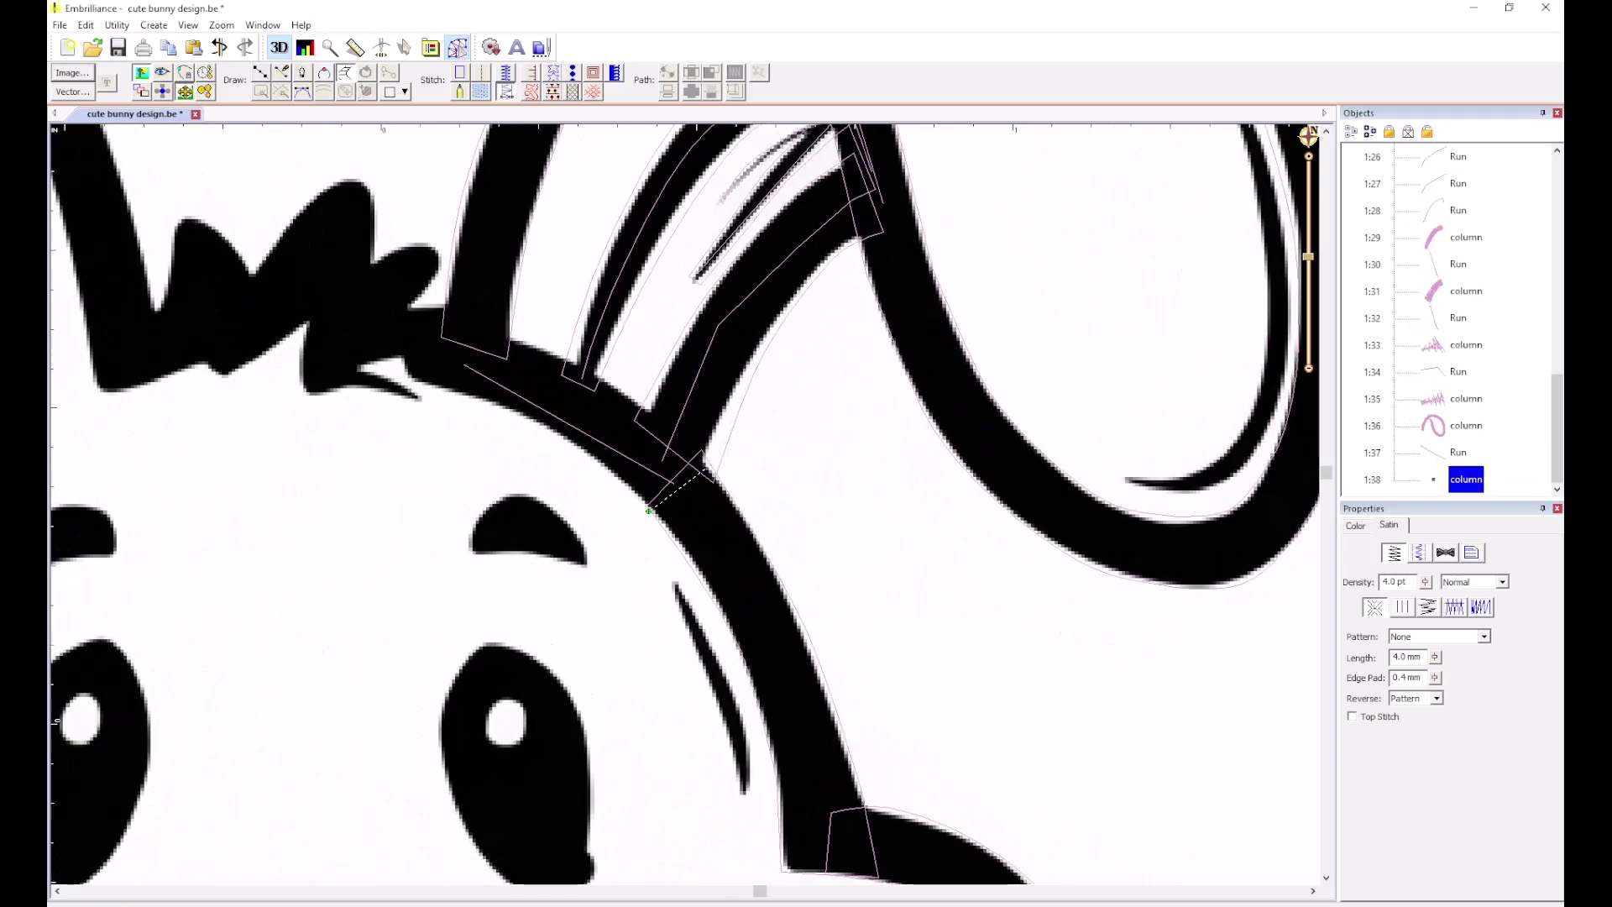
pyautogui.click(708, 462)
pyautogui.click(551, 431)
pyautogui.click(599, 370)
pyautogui.click(412, 380)
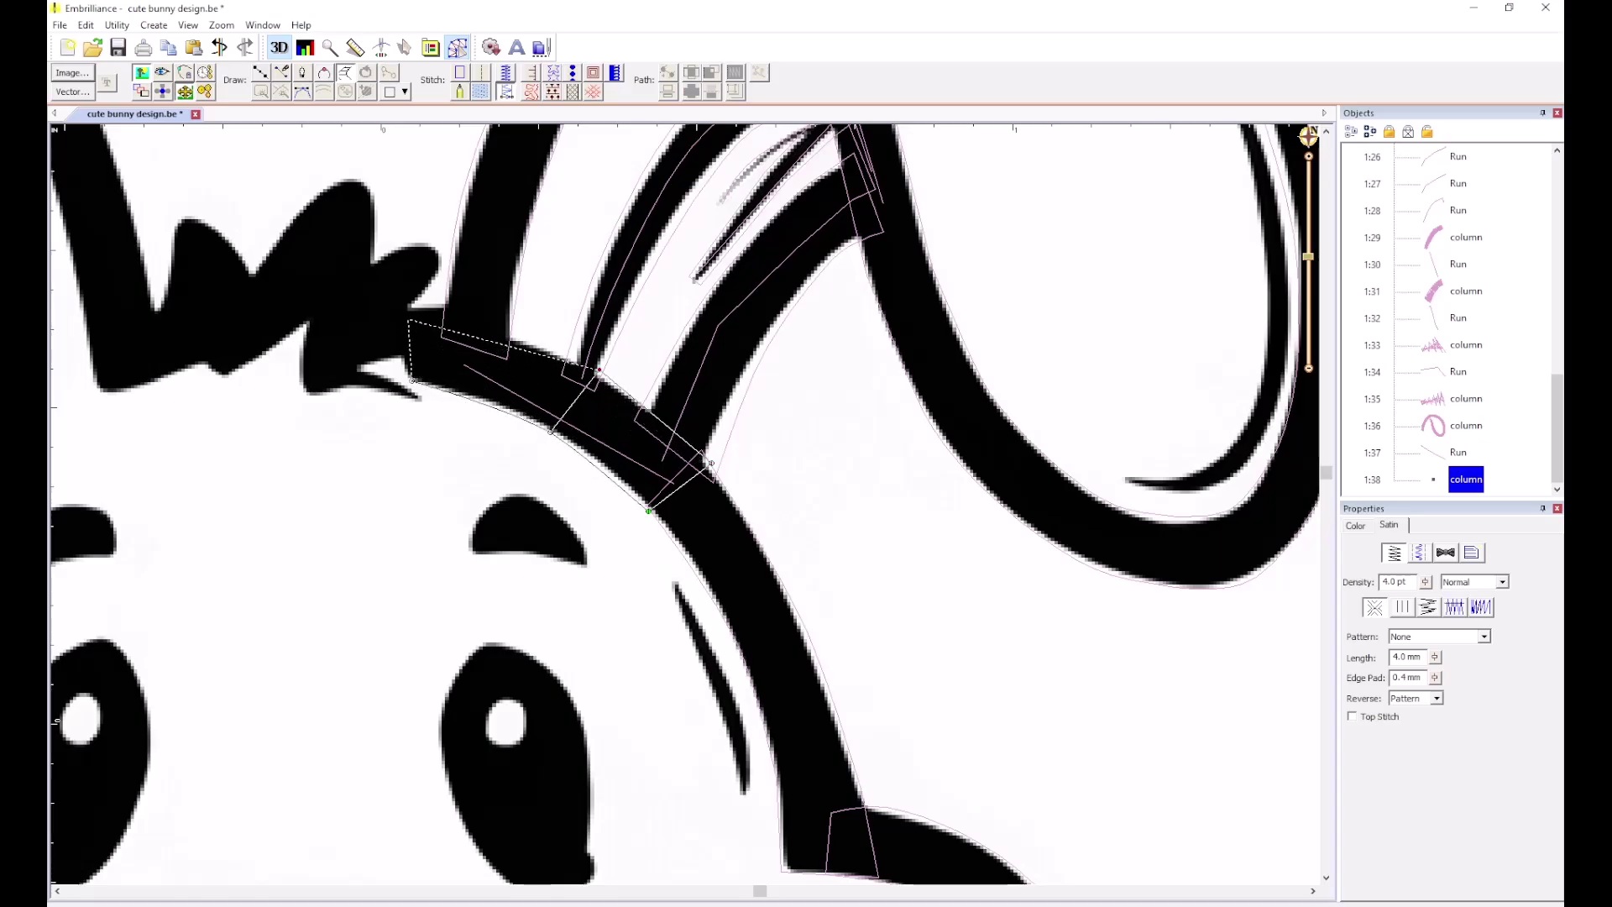
pyautogui.press('BackSpace')
pyautogui.click(404, 373)
pyautogui.click(405, 309)
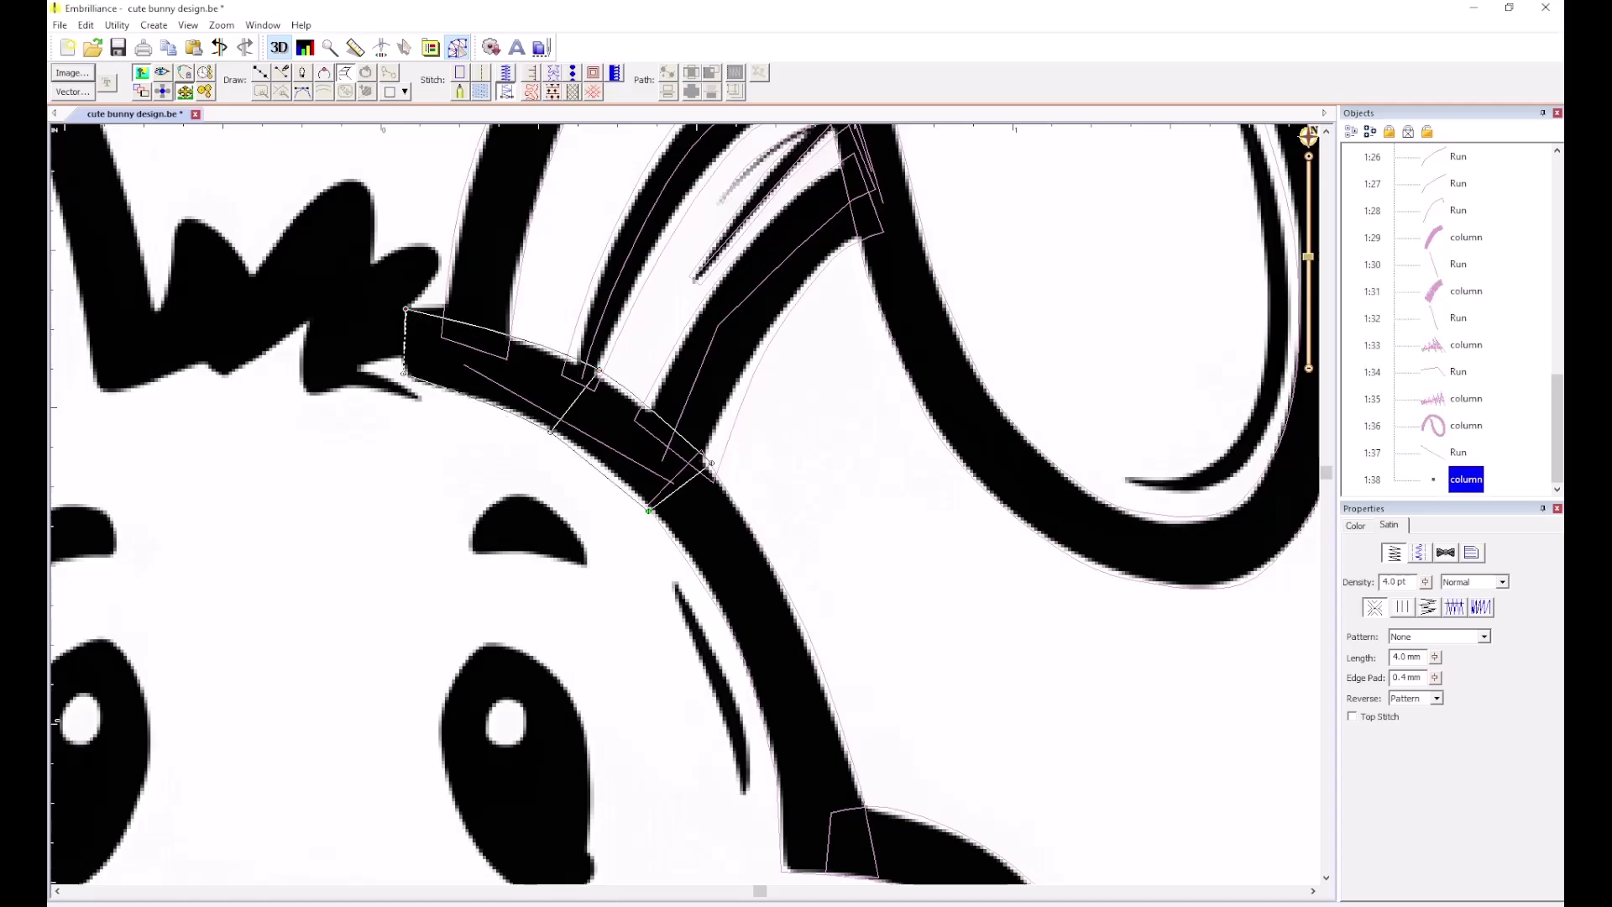
pyautogui.press('BackSpace')
pyautogui.press('BackSpace')
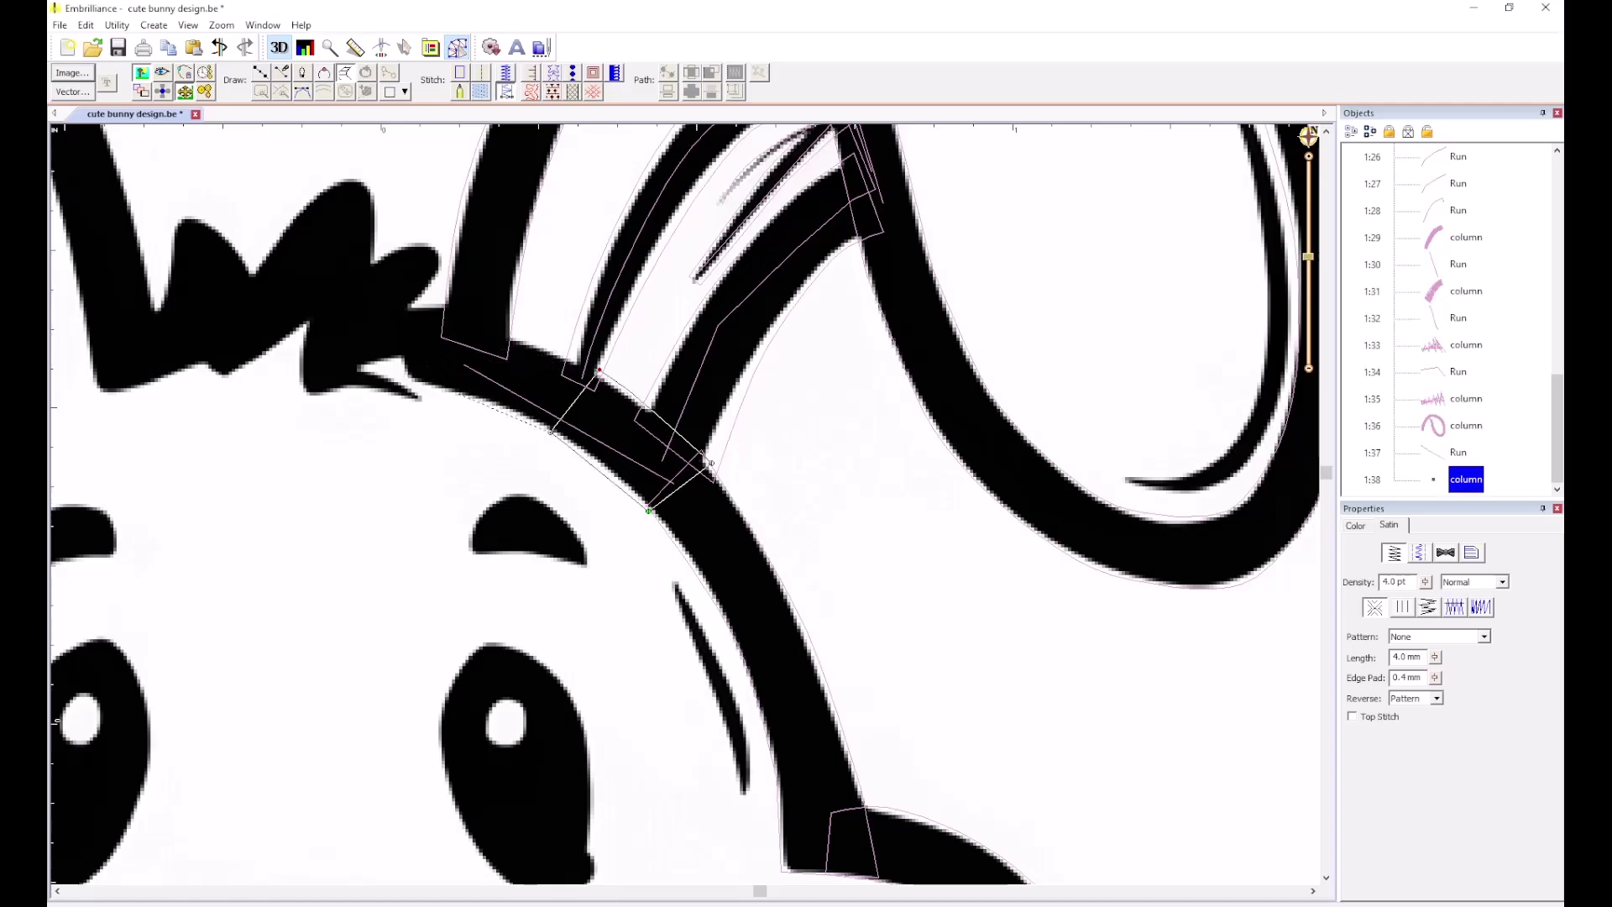
# Continue the head-outline satin column past the ear's base to the hair tuft and finish it.
pyautogui.click(456, 391)
pyautogui.click(467, 319)
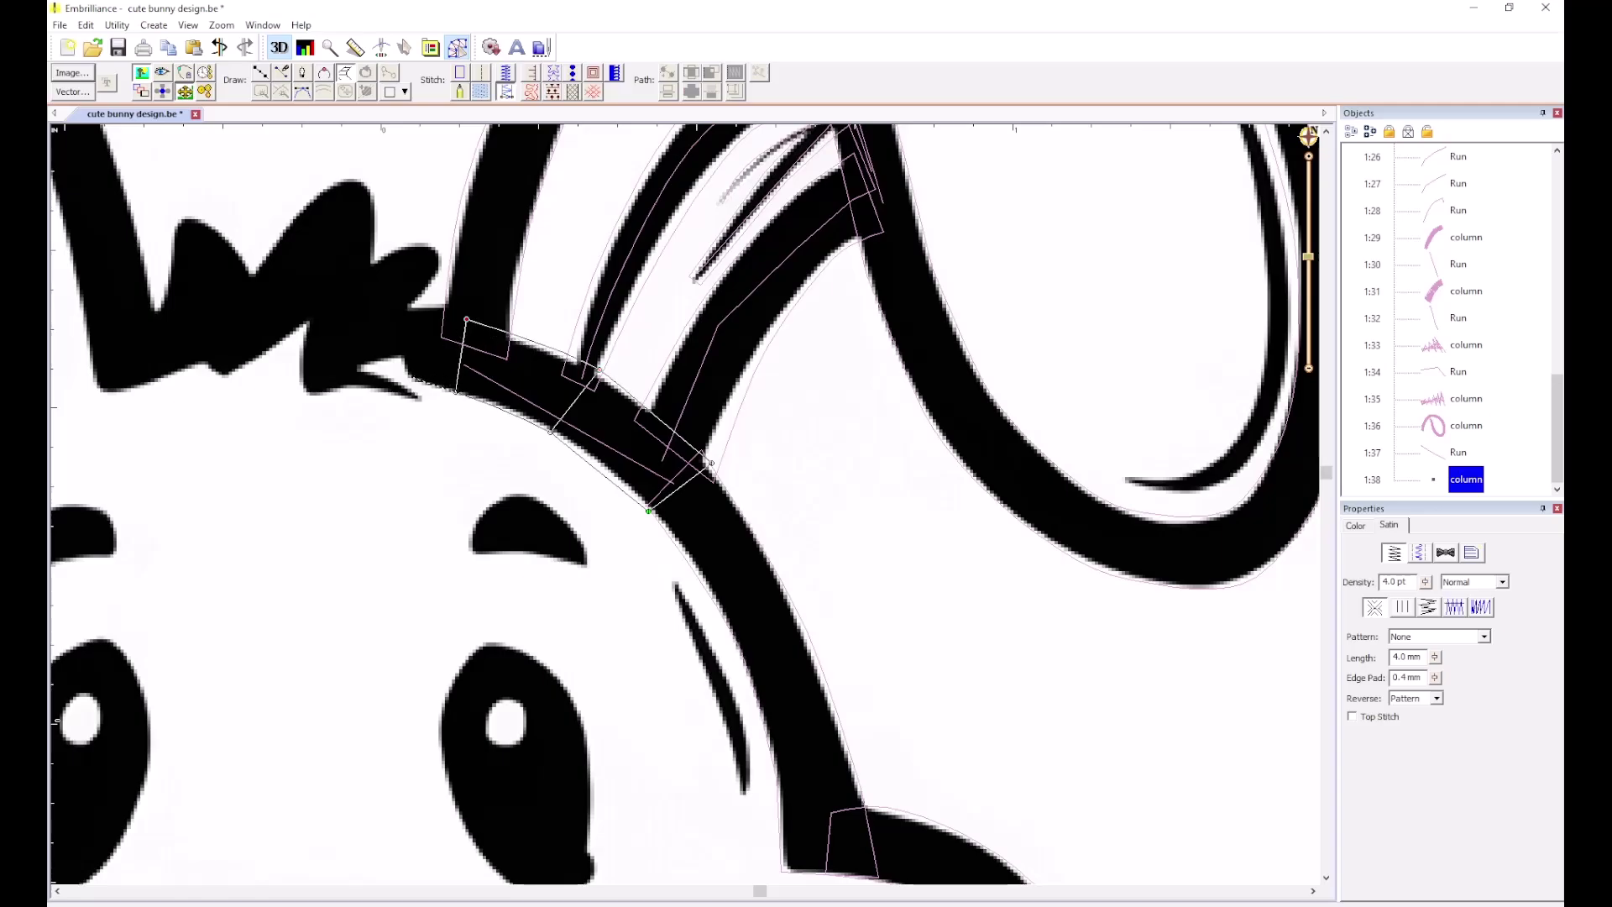
pyautogui.click(406, 374)
pyautogui.click(403, 308)
pyautogui.press('Return')
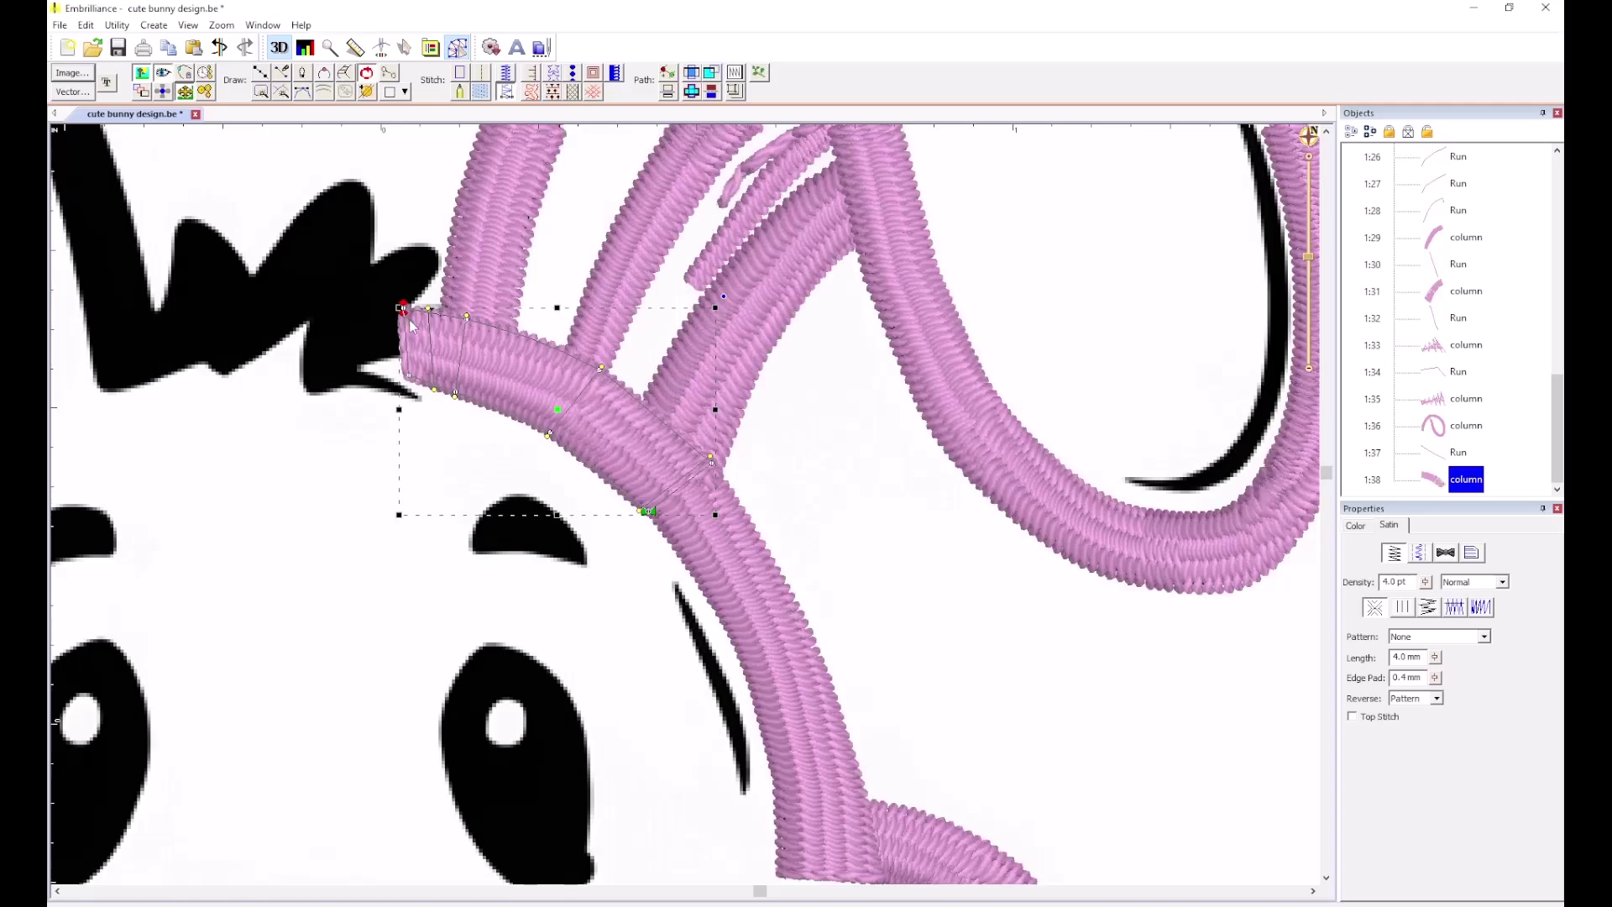
pyautogui.click(306, 518)
pyautogui.scroll(-5, 306, 518)
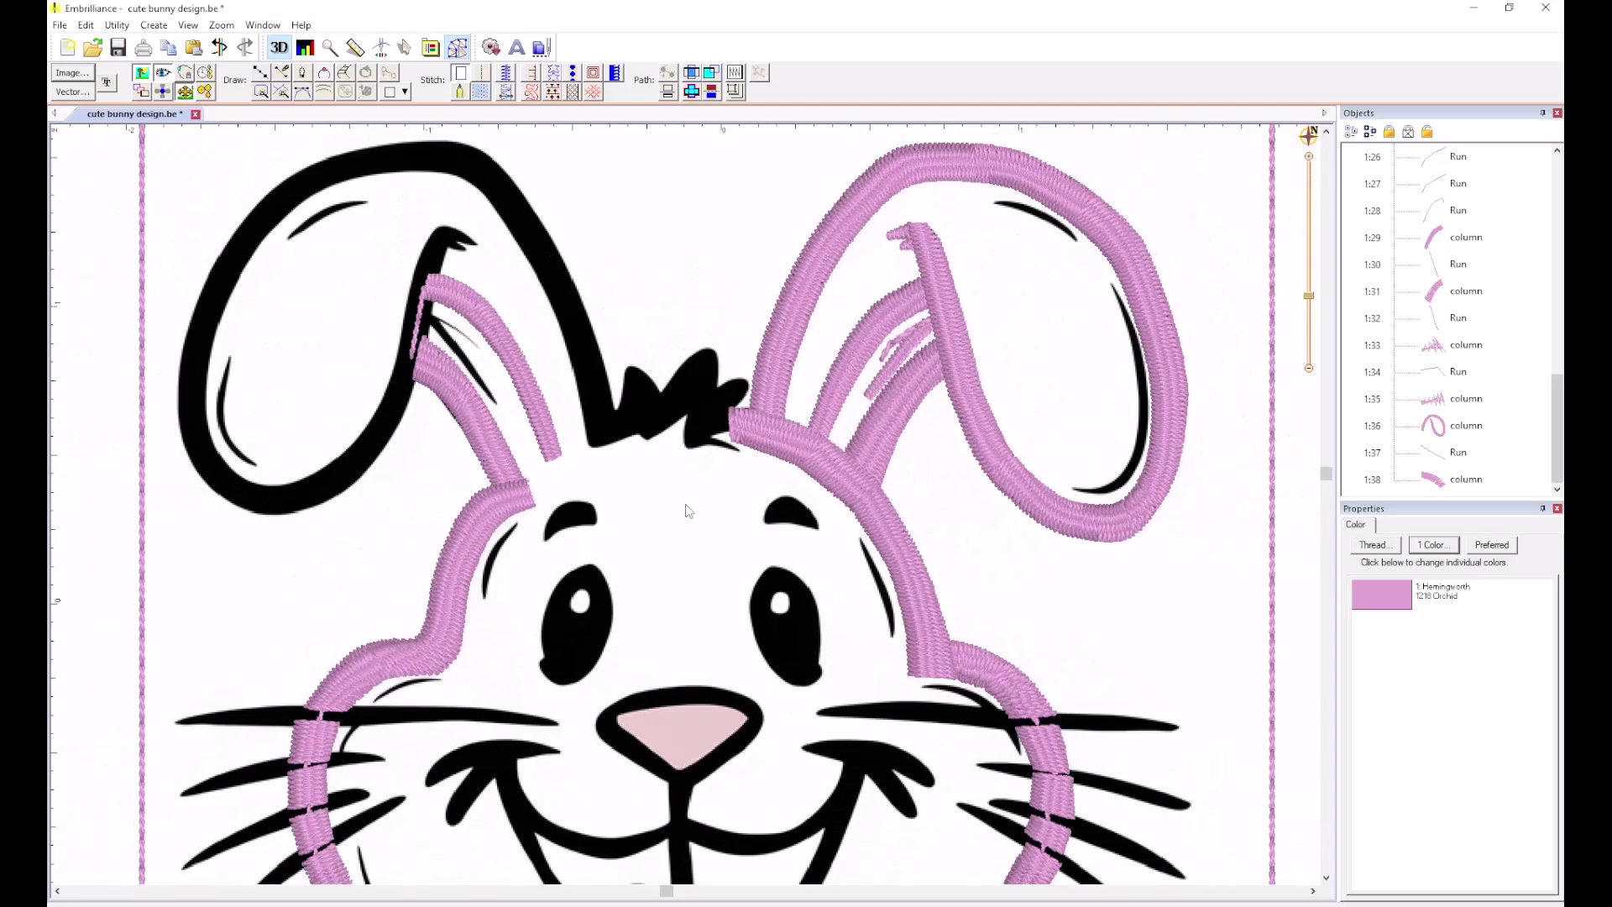
pyautogui.scroll(5, 697, 529)
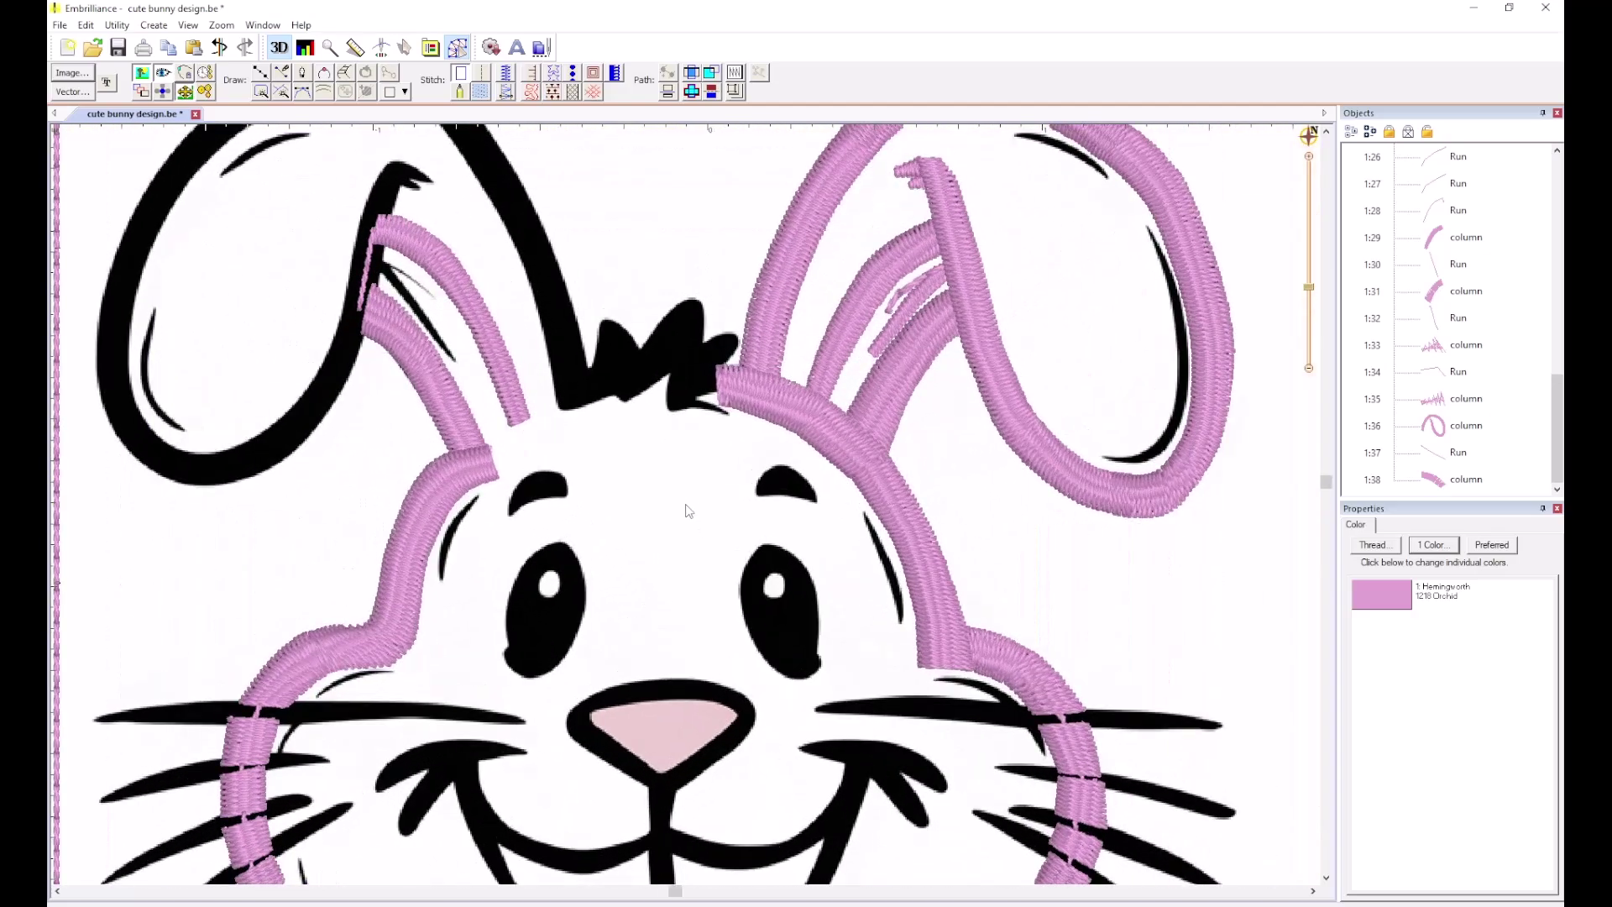
pyautogui.scroll(1, 724, 371)
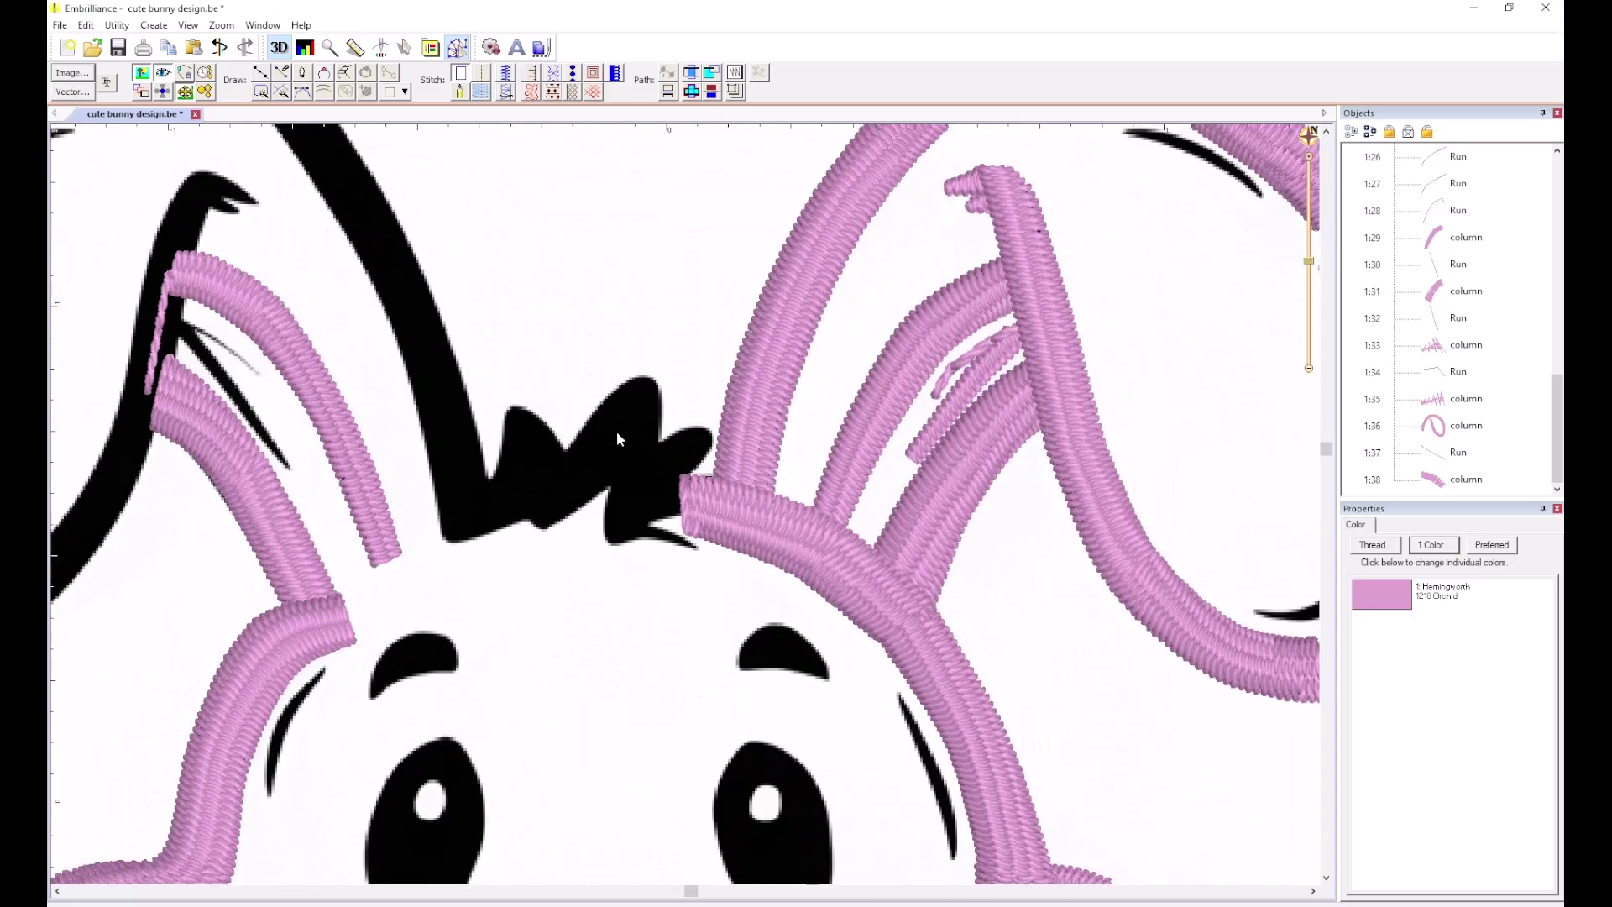
# Draw a run stitch line from the head-outline column's end into the hair tuft and back to the tip of its thin lower strand.
pyautogui.click(260, 72)
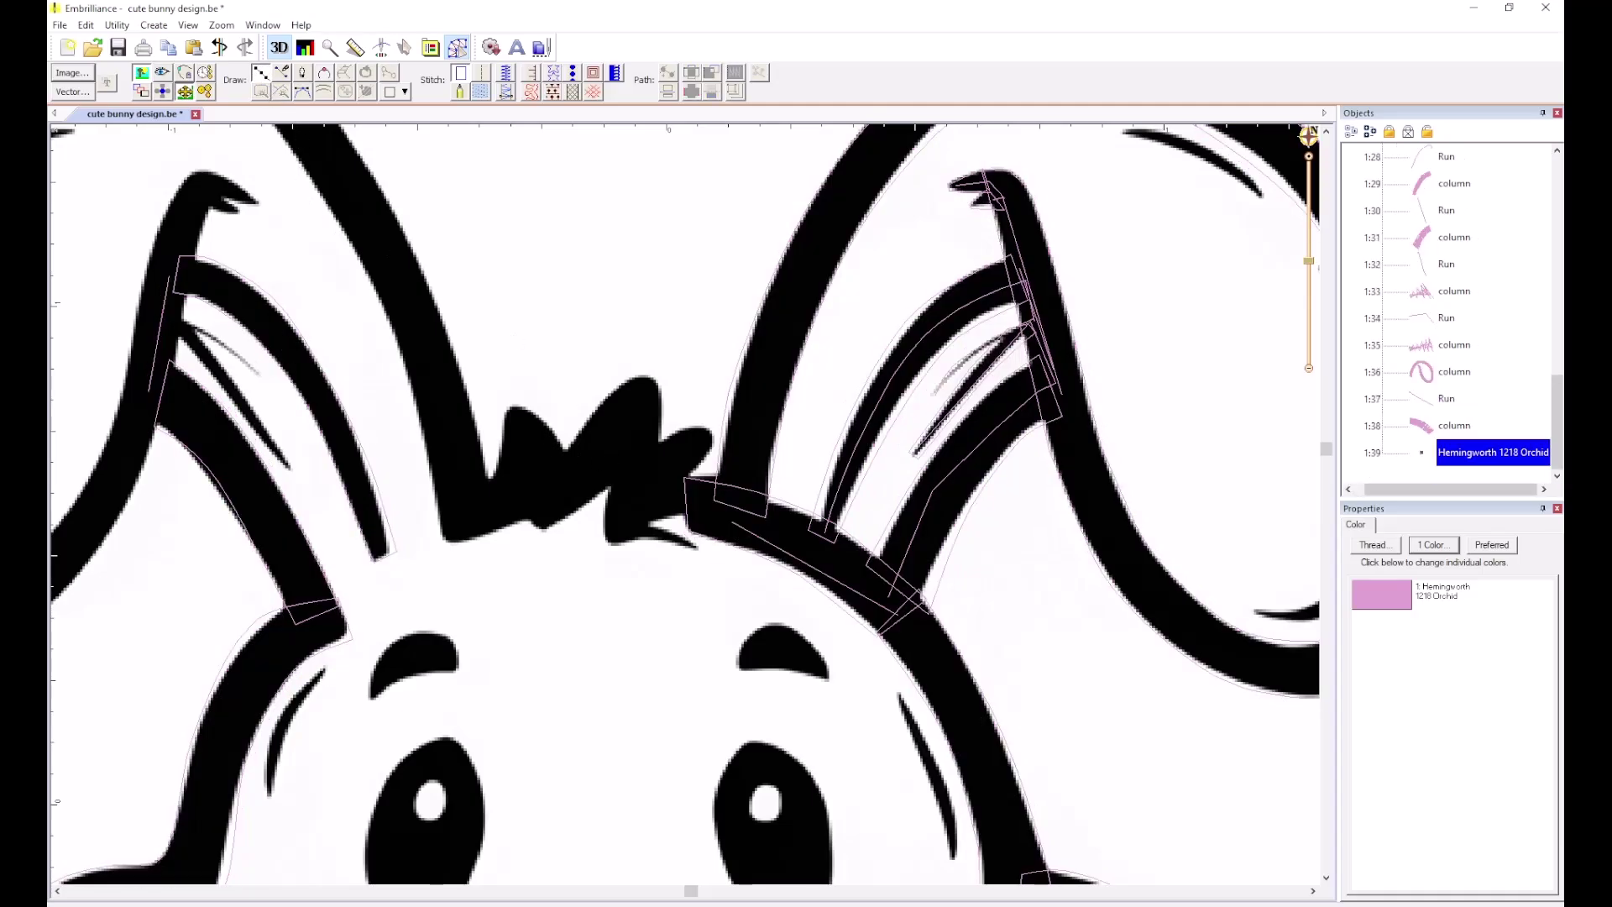
pyautogui.click(677, 501)
pyautogui.click(622, 525)
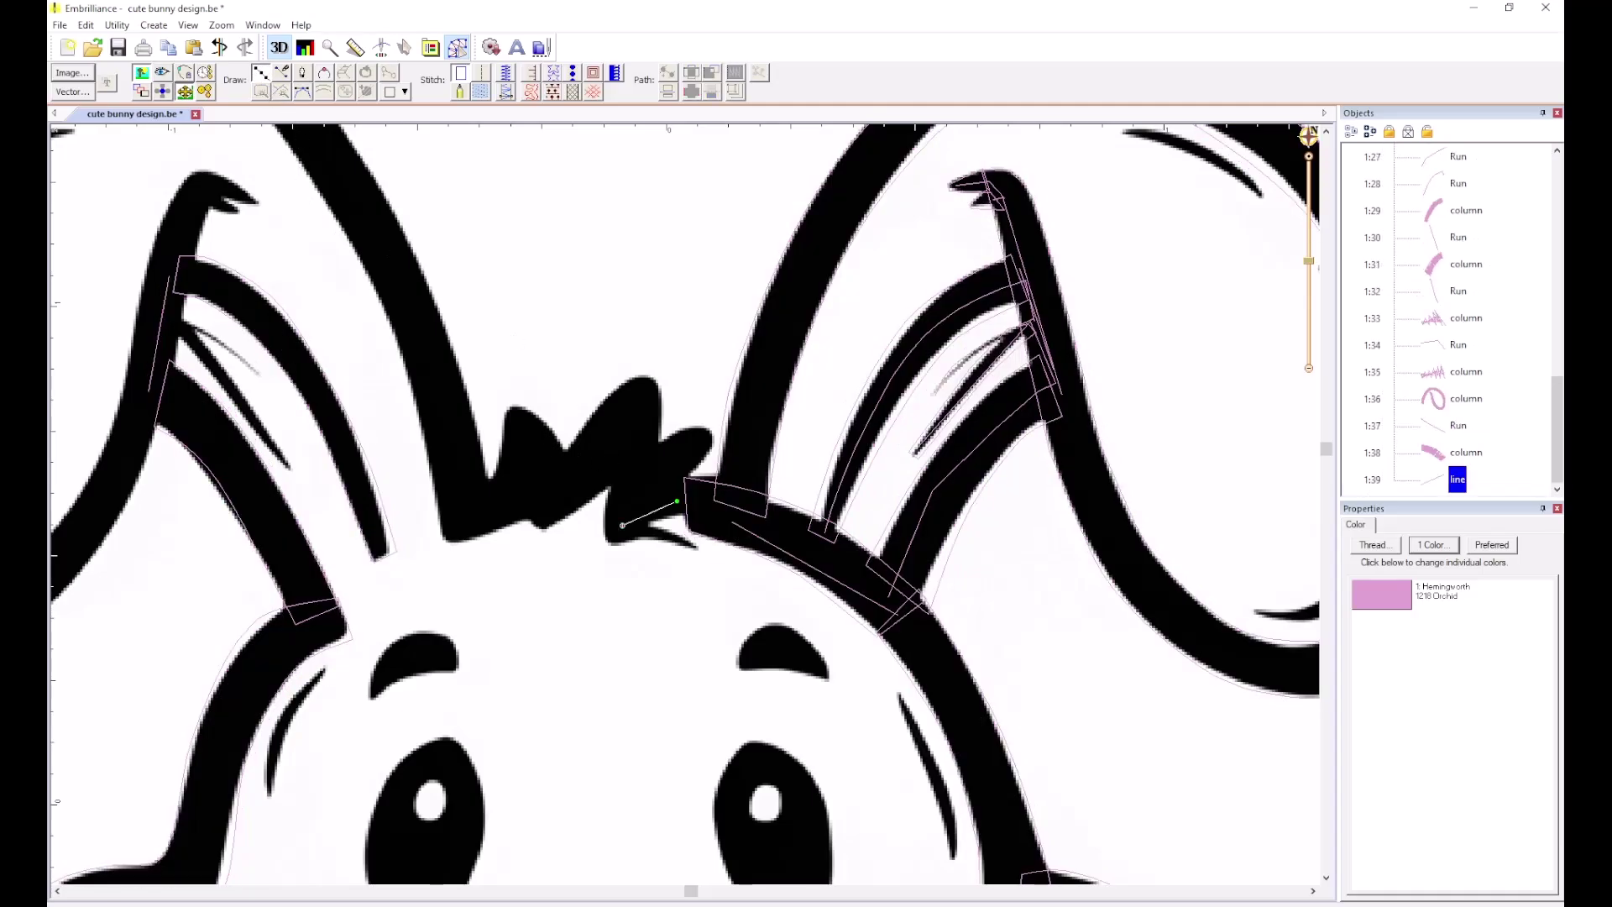
pyautogui.click(695, 549)
pyautogui.rightClick(695, 549)
pyautogui.click(485, 74)
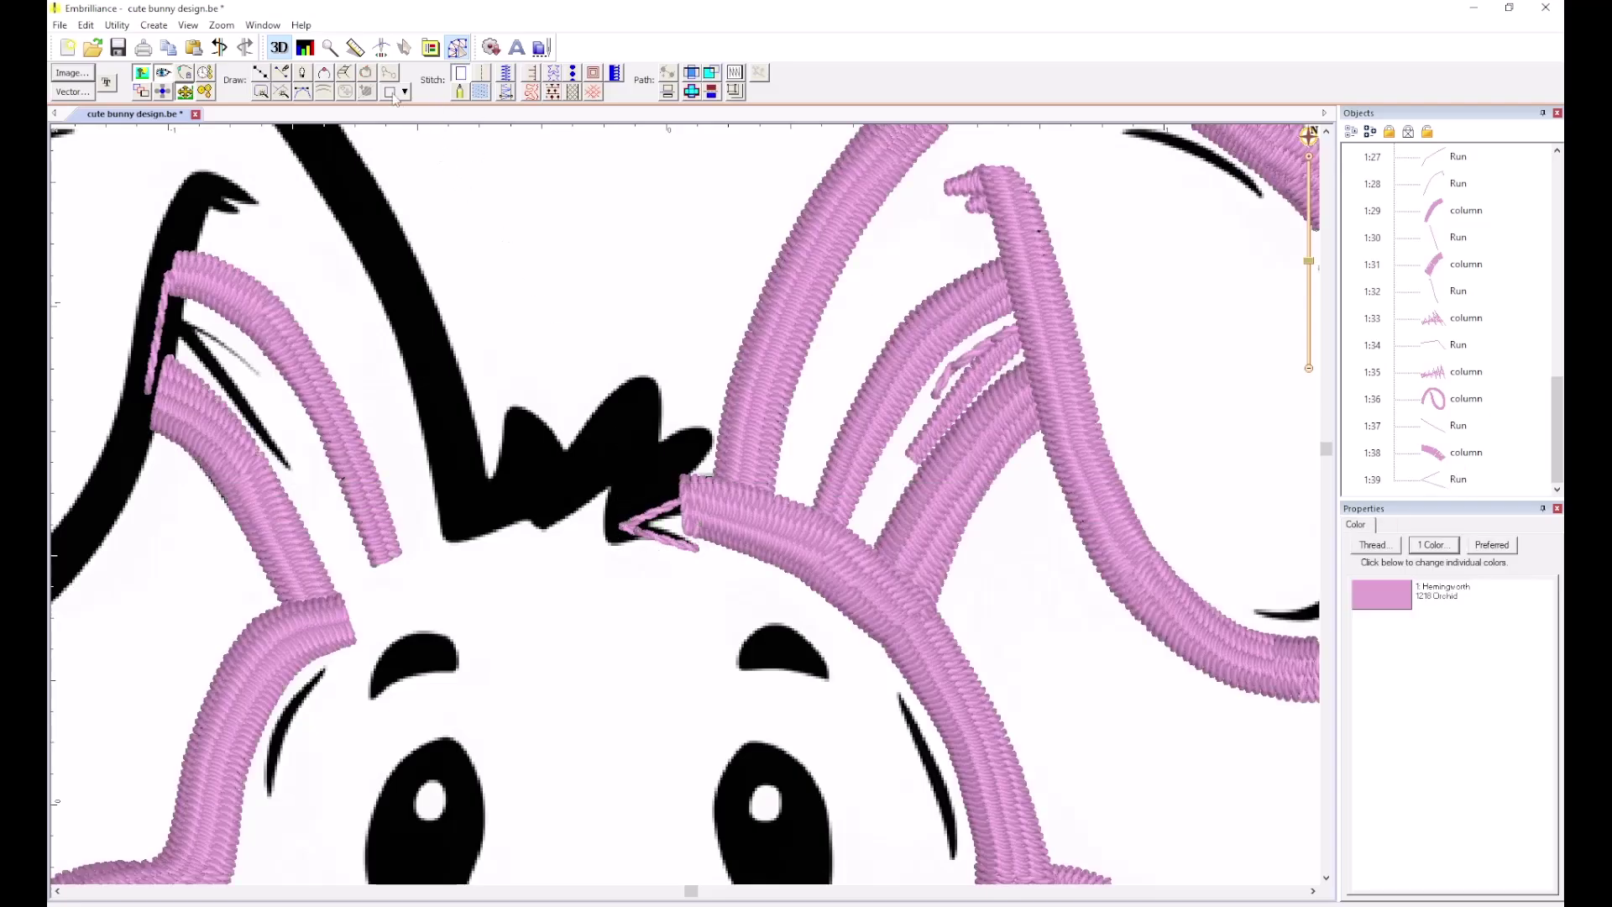
# Digitize the hair tuft's thin lower strand as a satin column from its pointed tip to the tuft's lower corner.
pyautogui.click(346, 74)
pyautogui.scroll(3, 668, 548)
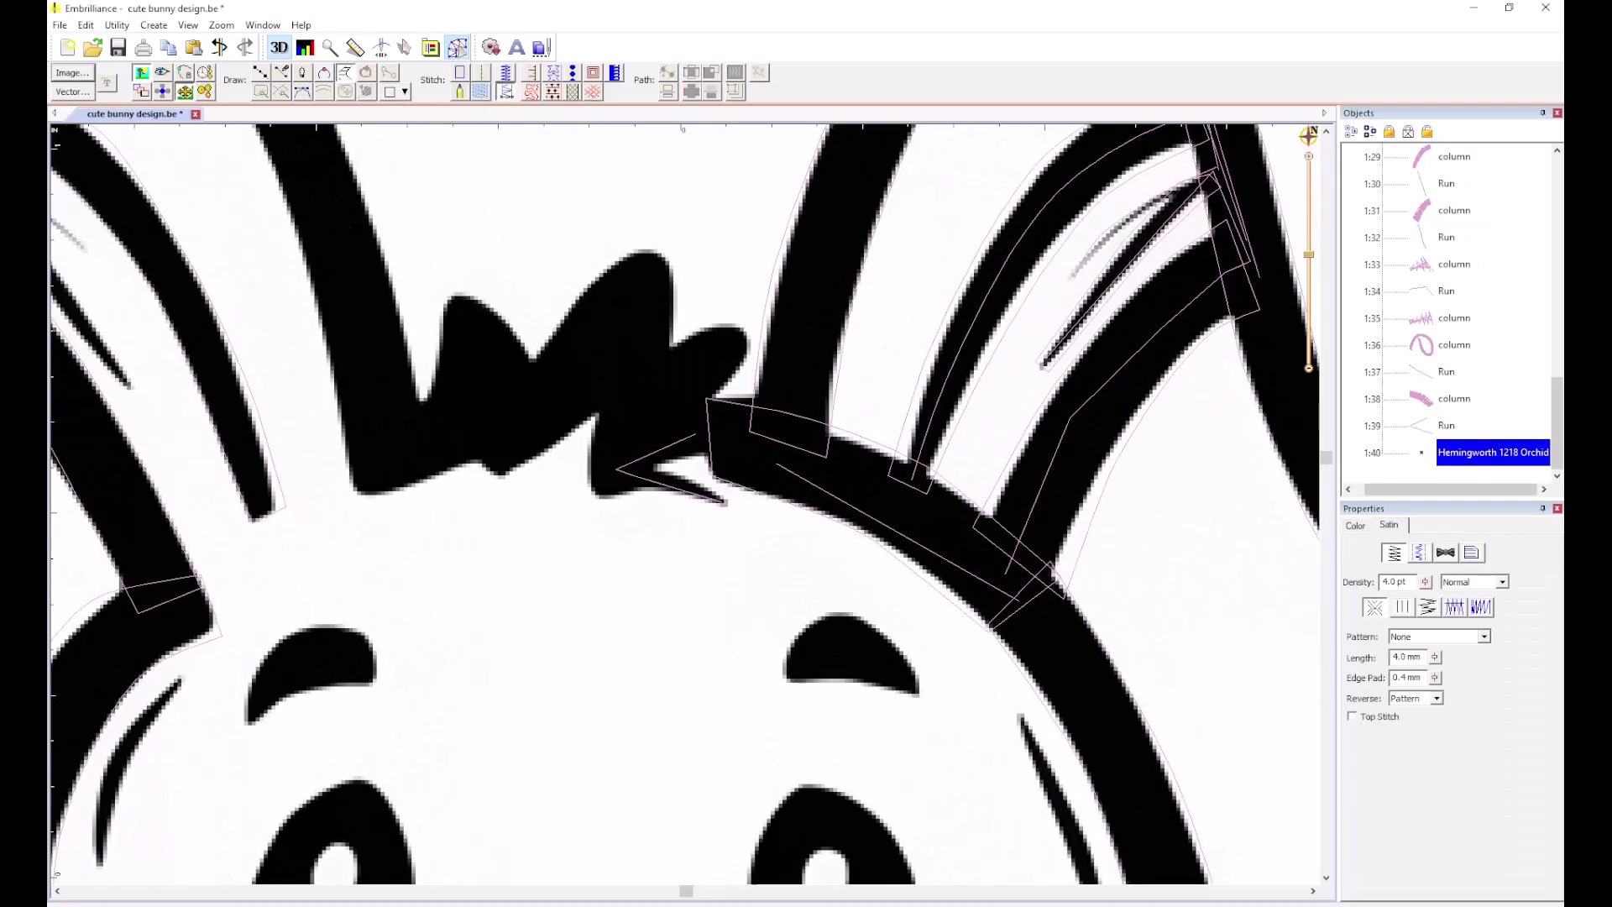
pyautogui.click(727, 494)
pyautogui.click(724, 511)
pyautogui.click(668, 467)
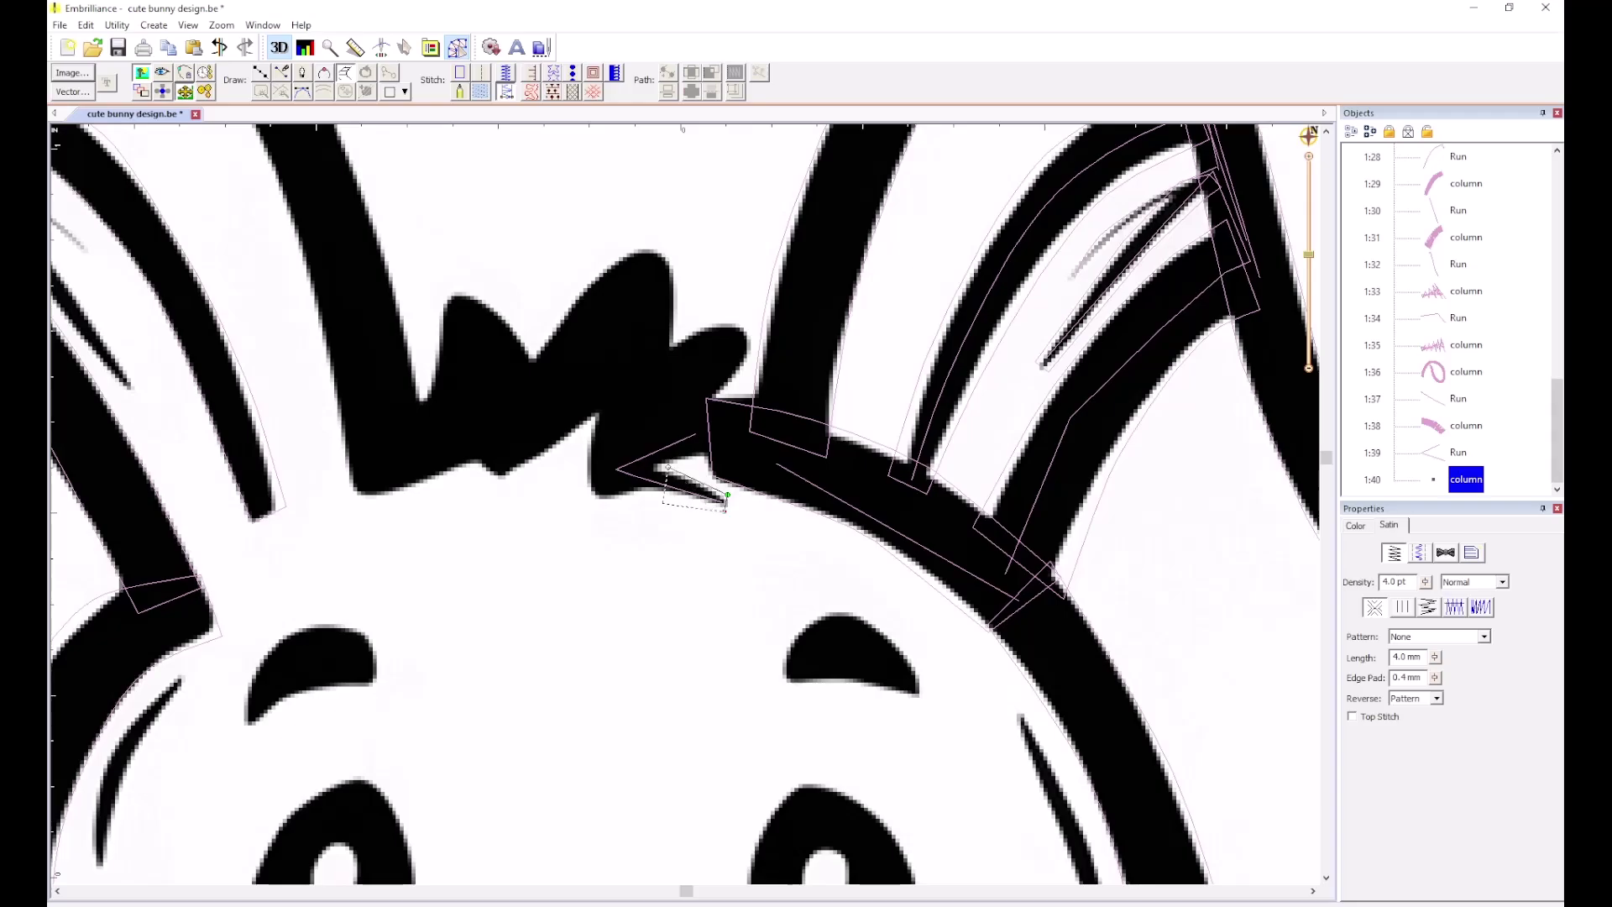
pyautogui.click(663, 502)
pyautogui.click(592, 470)
pyautogui.click(592, 501)
pyautogui.rightClick(592, 502)
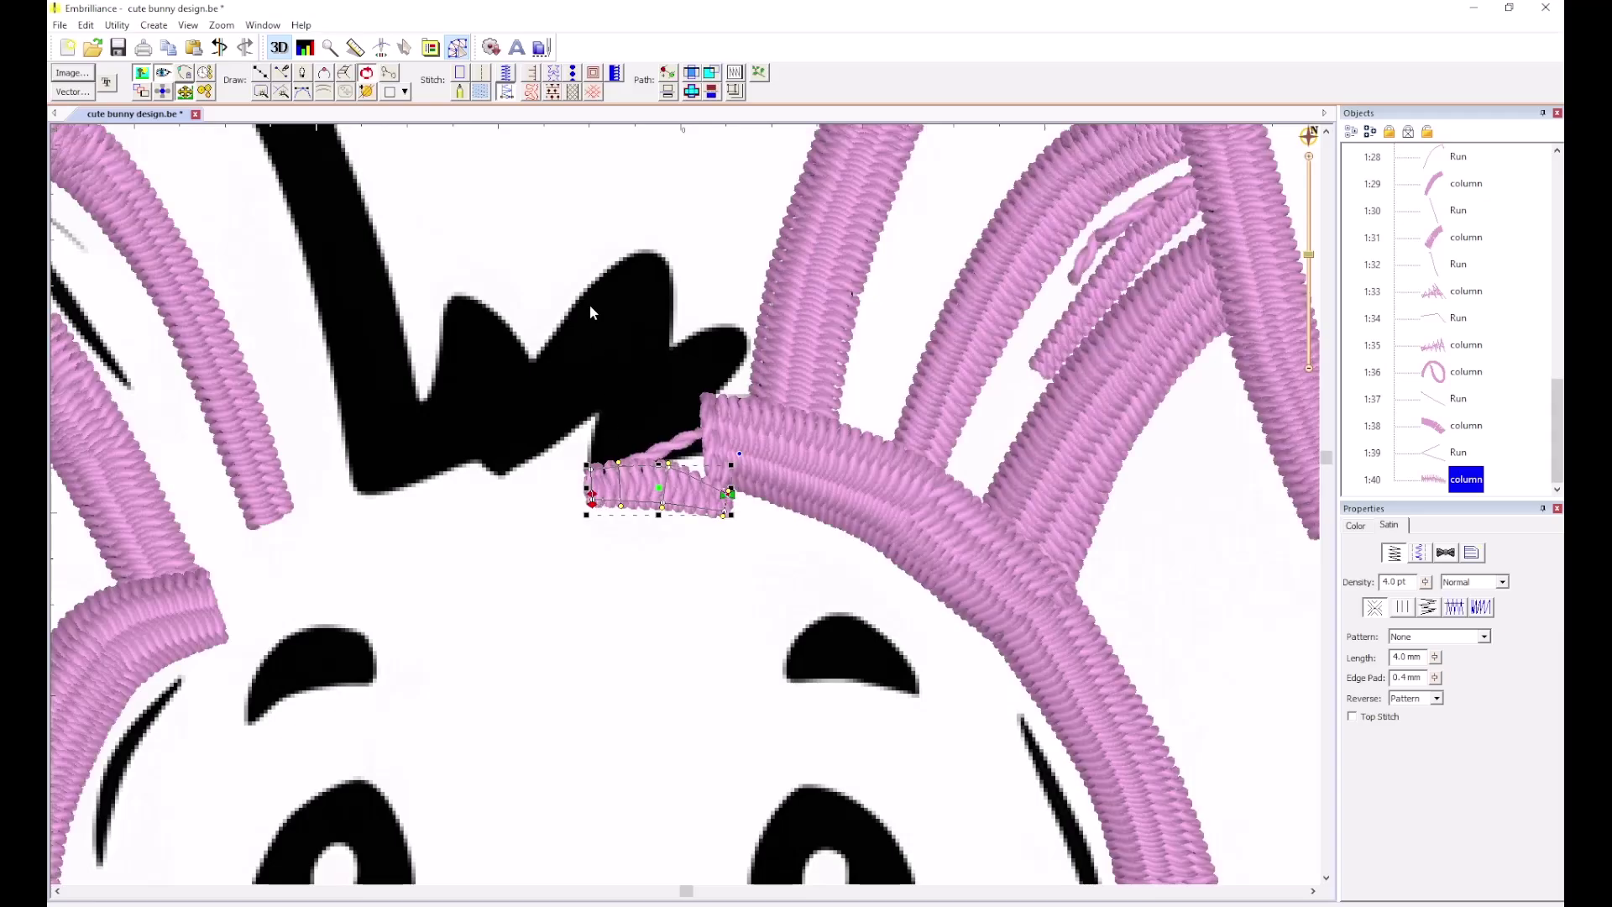
pyautogui.click(576, 359)
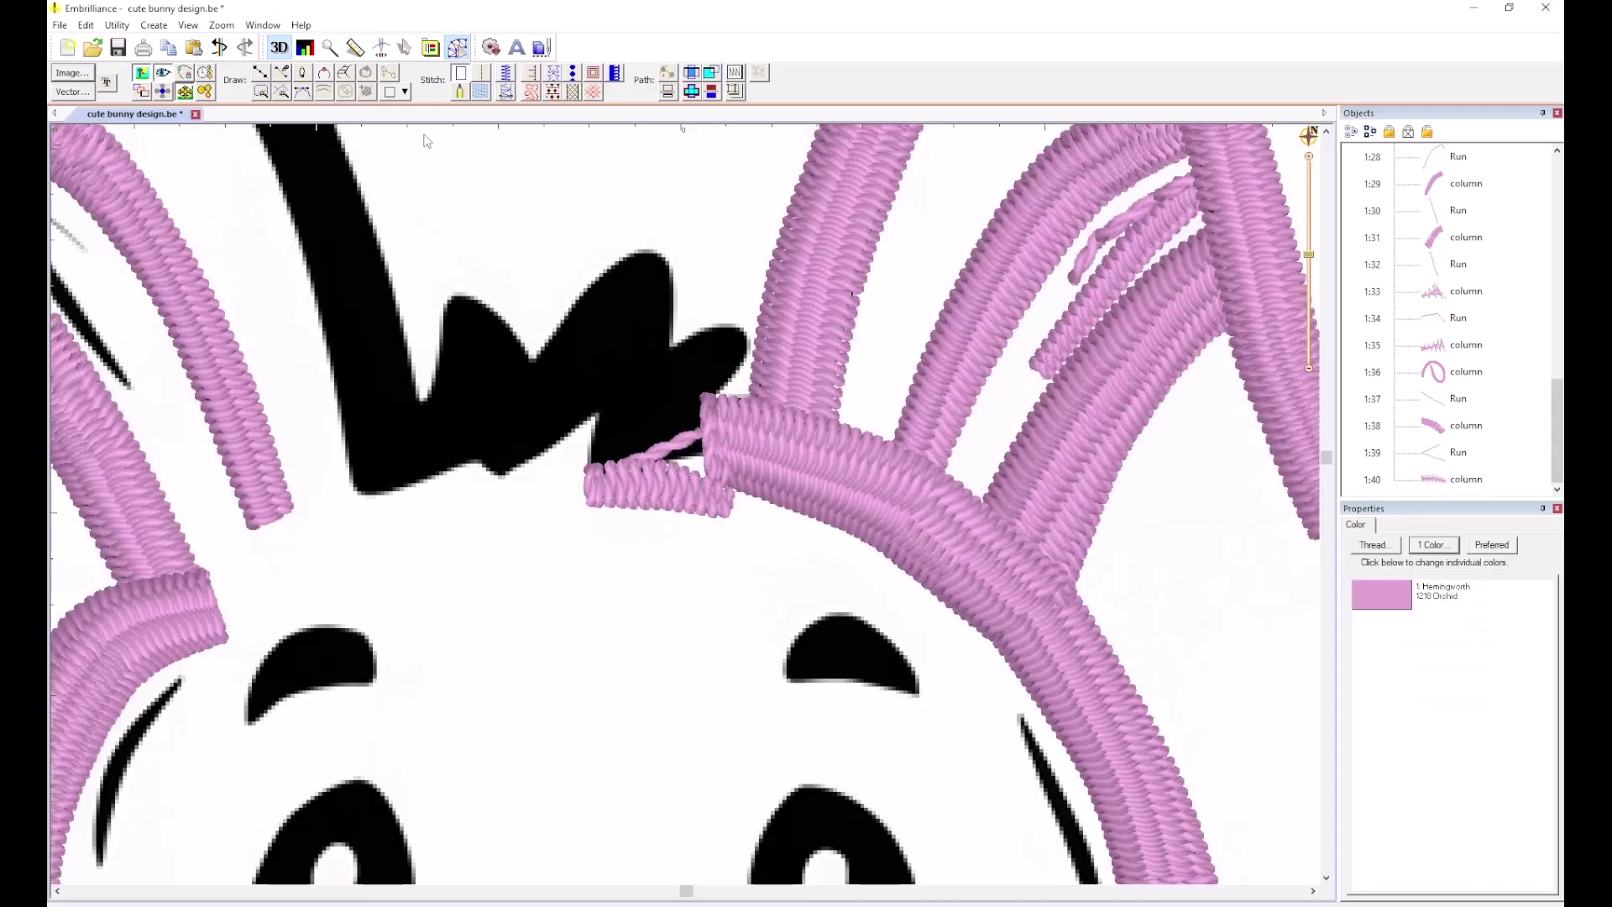
# Digitize the hair tuft's right lobe as a satin column from the lower strand up to the lobe's rounded tip.
pyautogui.click(345, 73)
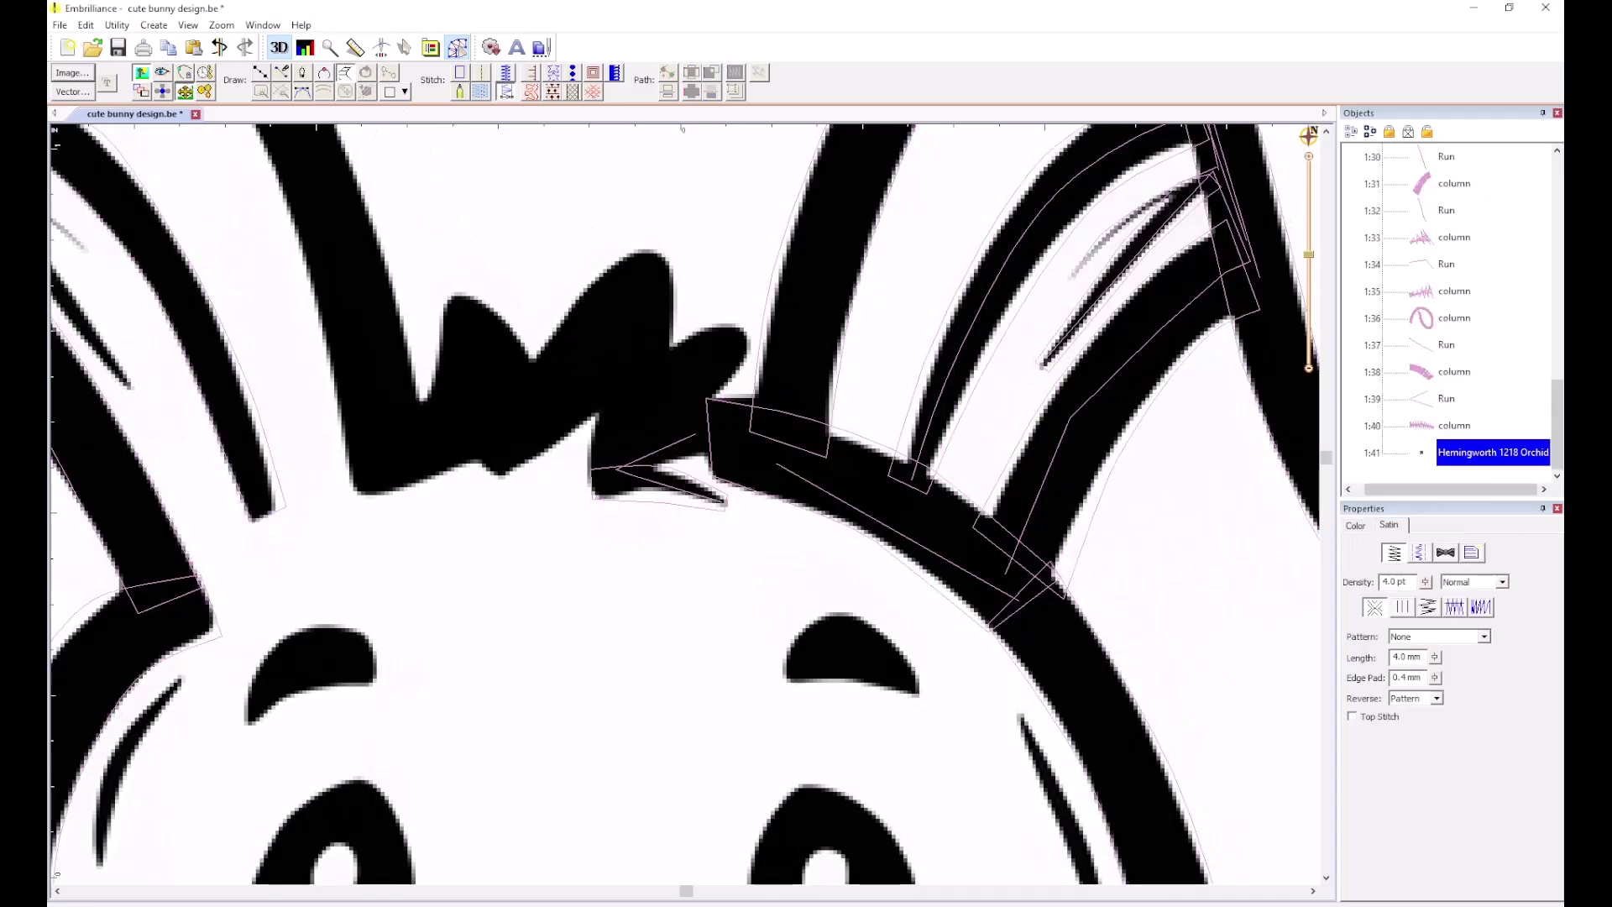
pyautogui.click(583, 466)
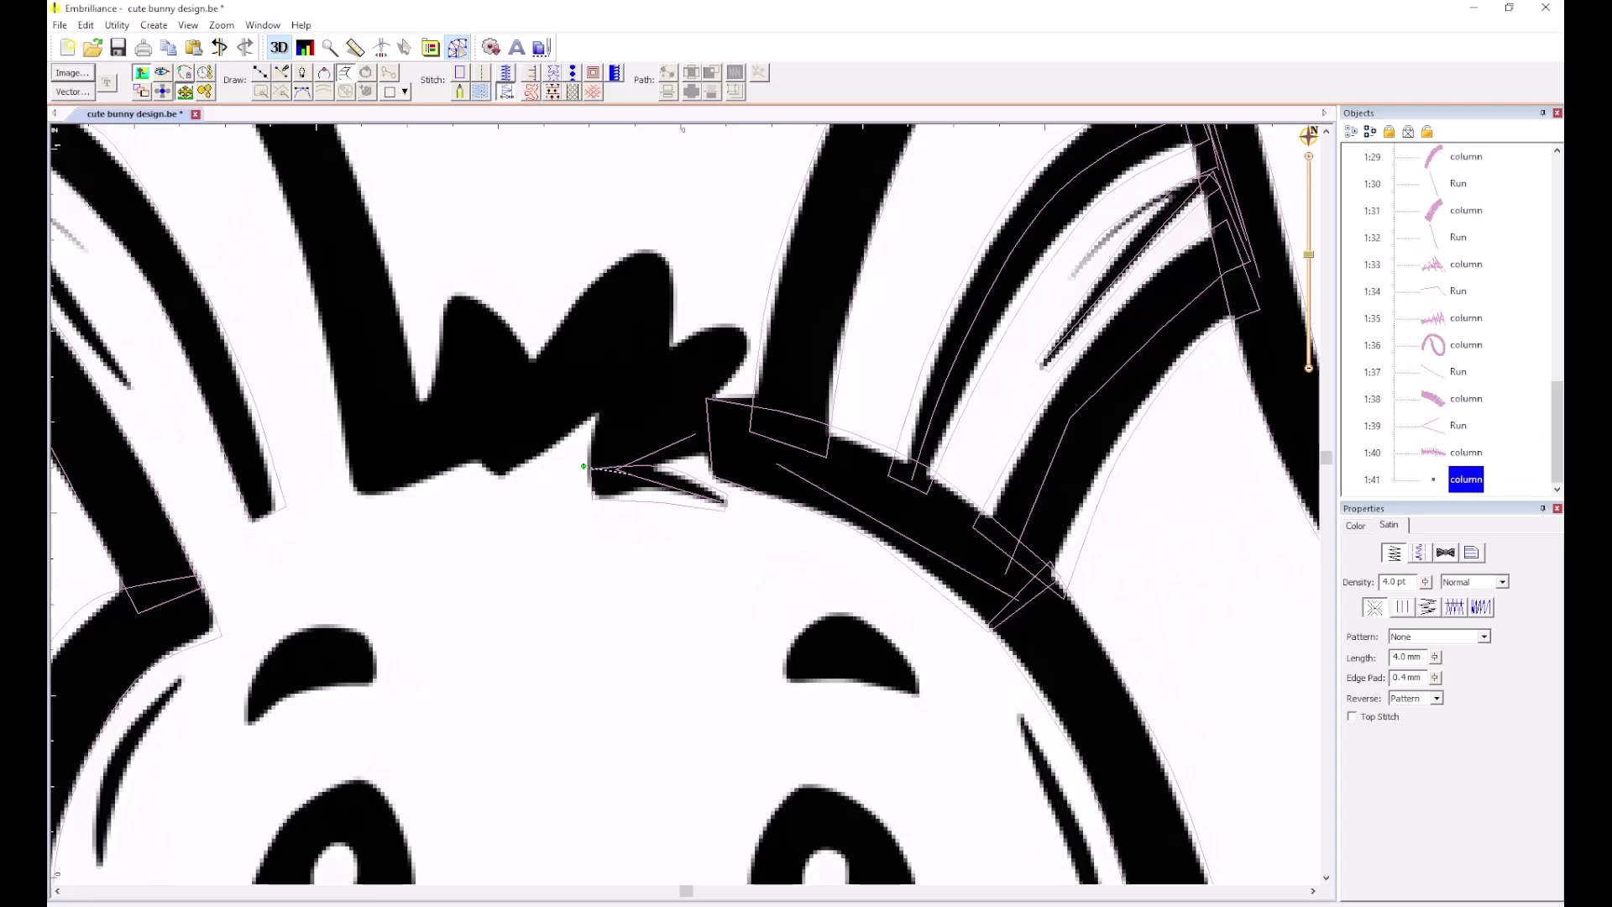
pyautogui.click(600, 402)
pyautogui.click(687, 461)
pyautogui.click(645, 360)
pyautogui.click(717, 392)
pyautogui.click(708, 327)
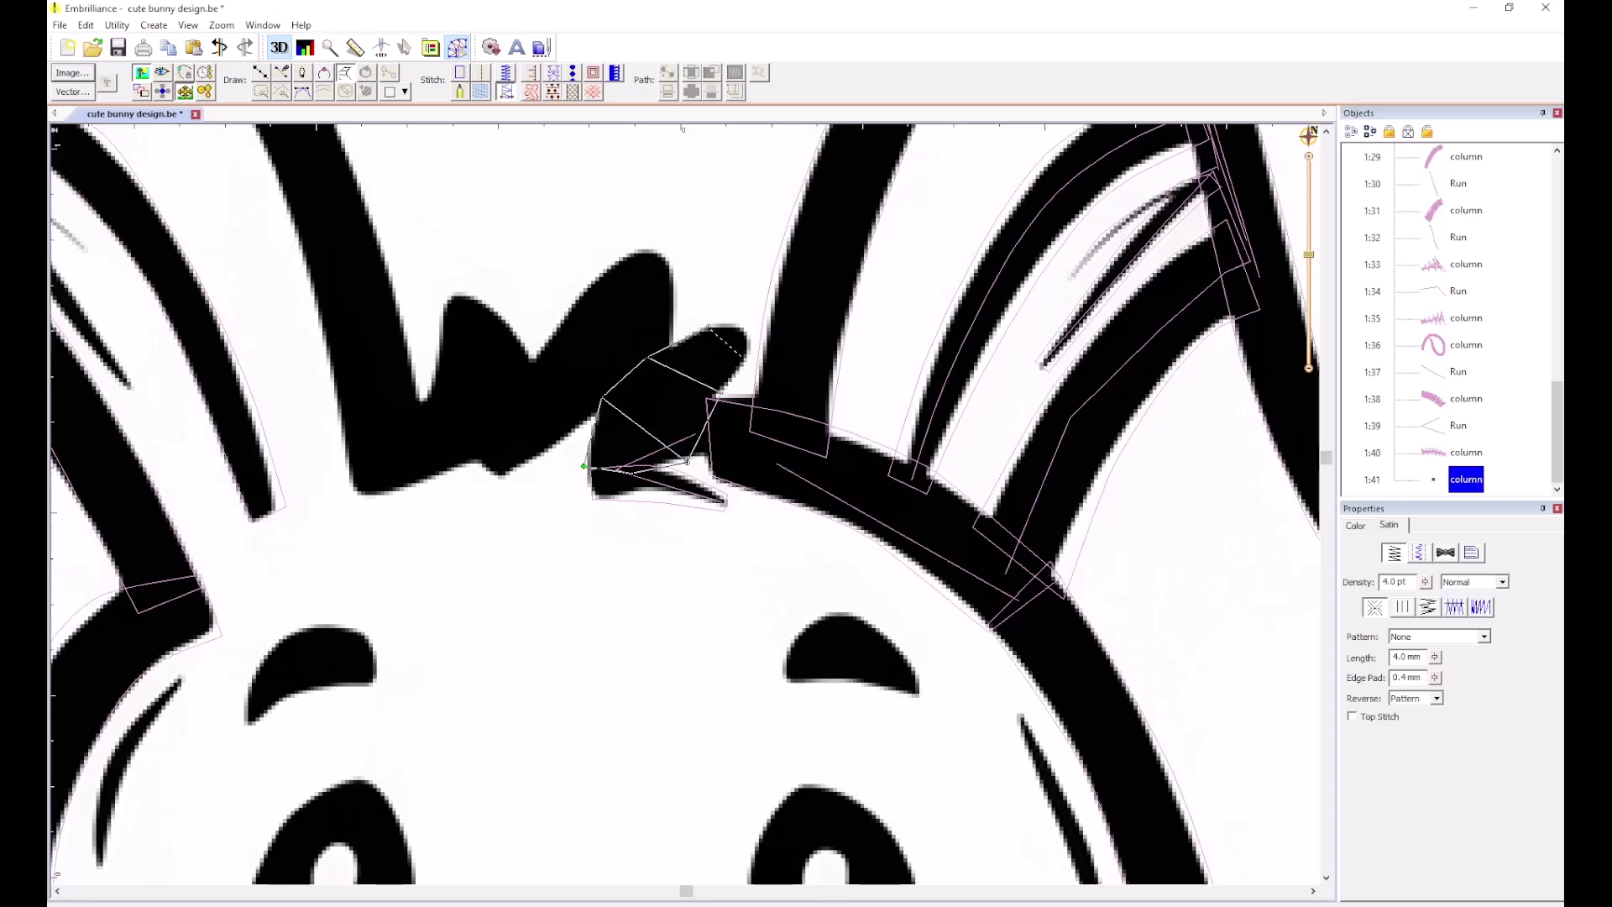
pyautogui.click(749, 361)
pyautogui.press('Return')
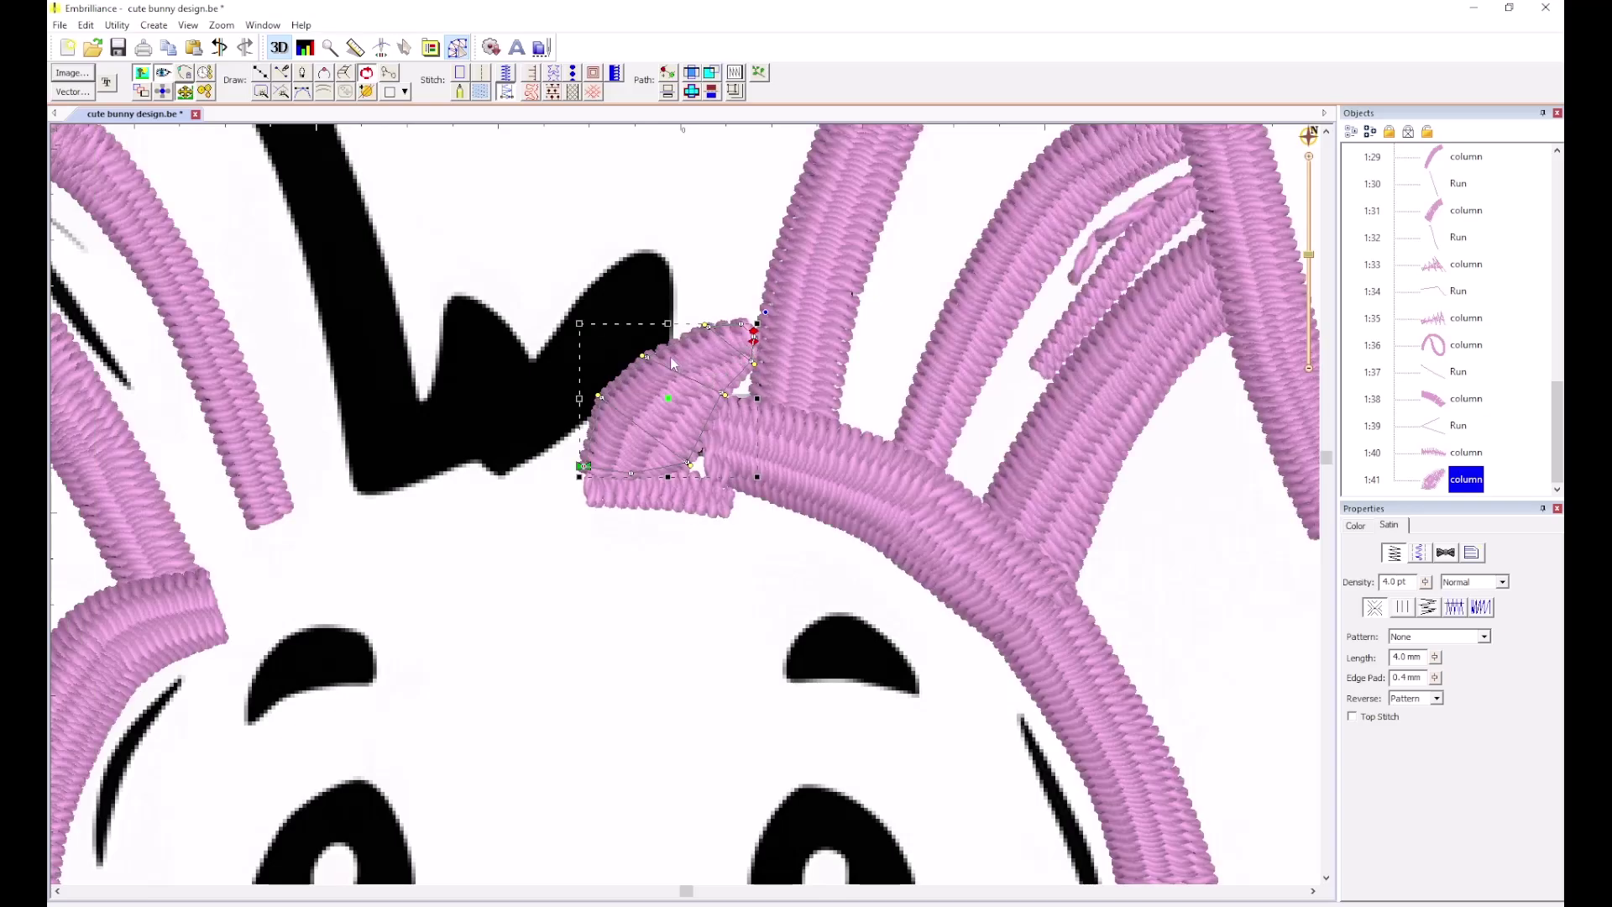
pyautogui.press('Escape')
# Move the head-outline column's lower end node toward the hair tuft so its end overlaps the right lobe's column.
pyautogui.click(773, 477)
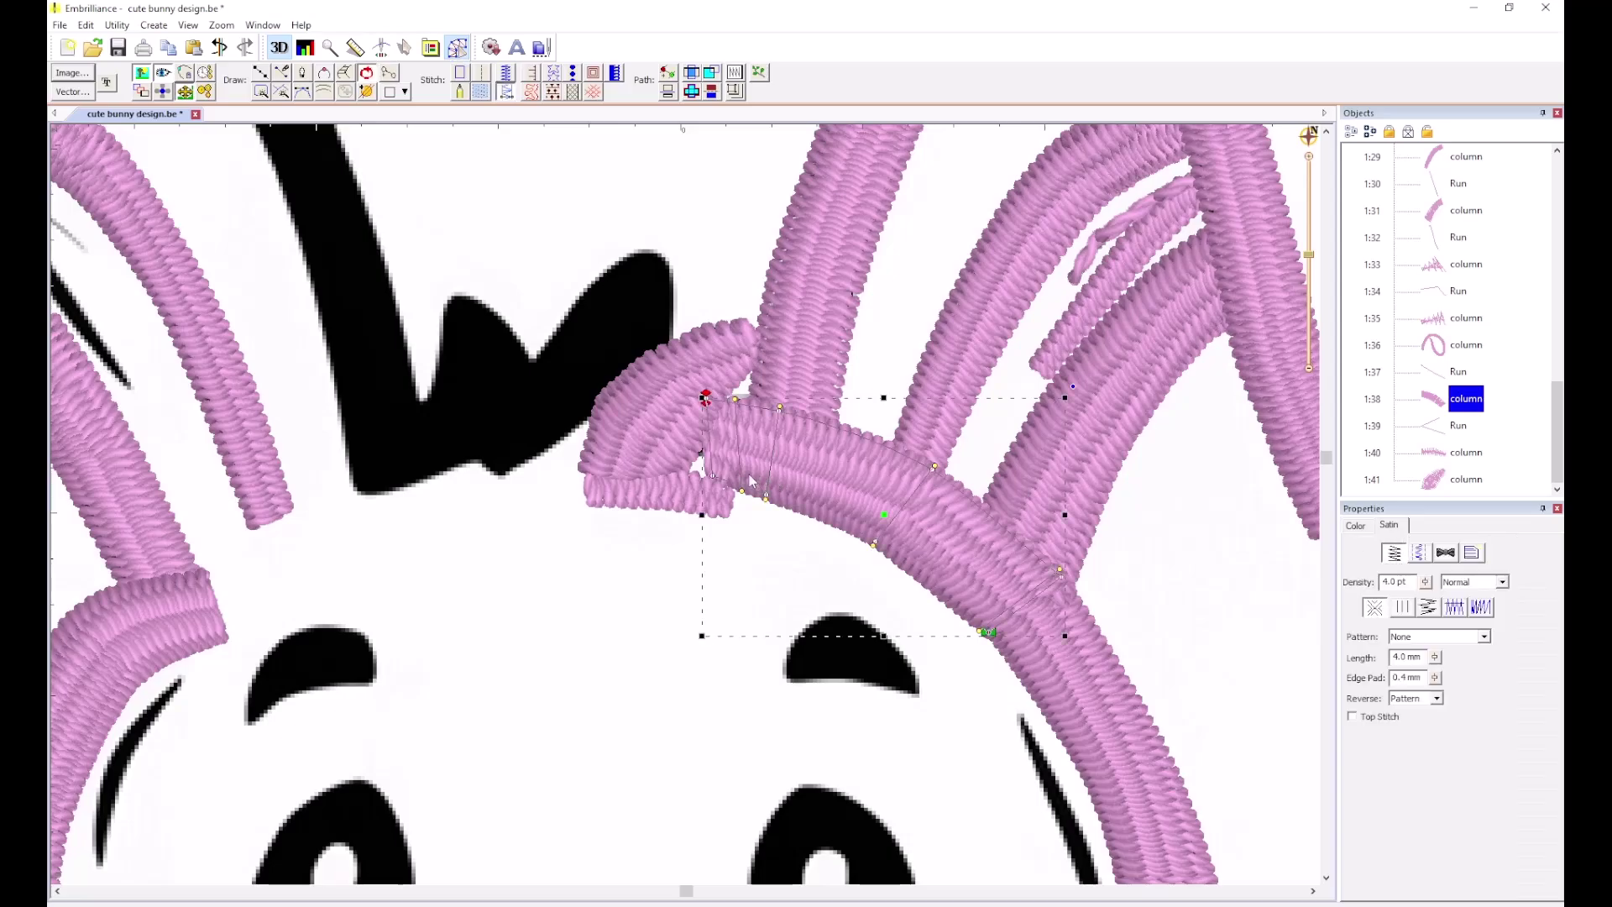
pyautogui.moveTo(713, 480); pyautogui.dragTo(686, 460)
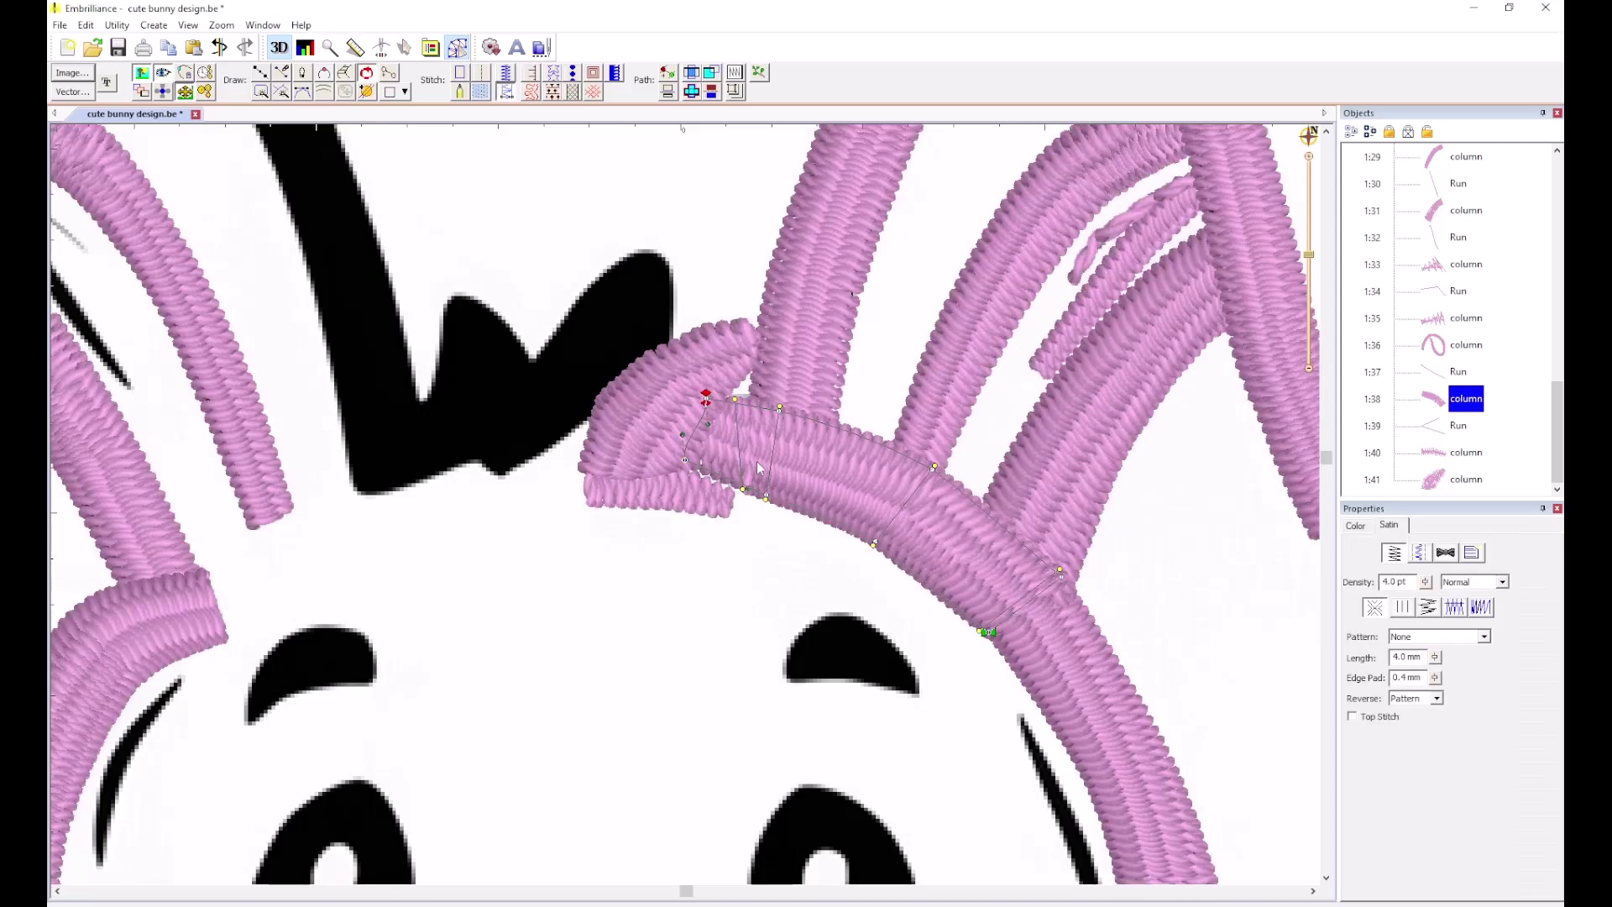
pyautogui.press('Escape')
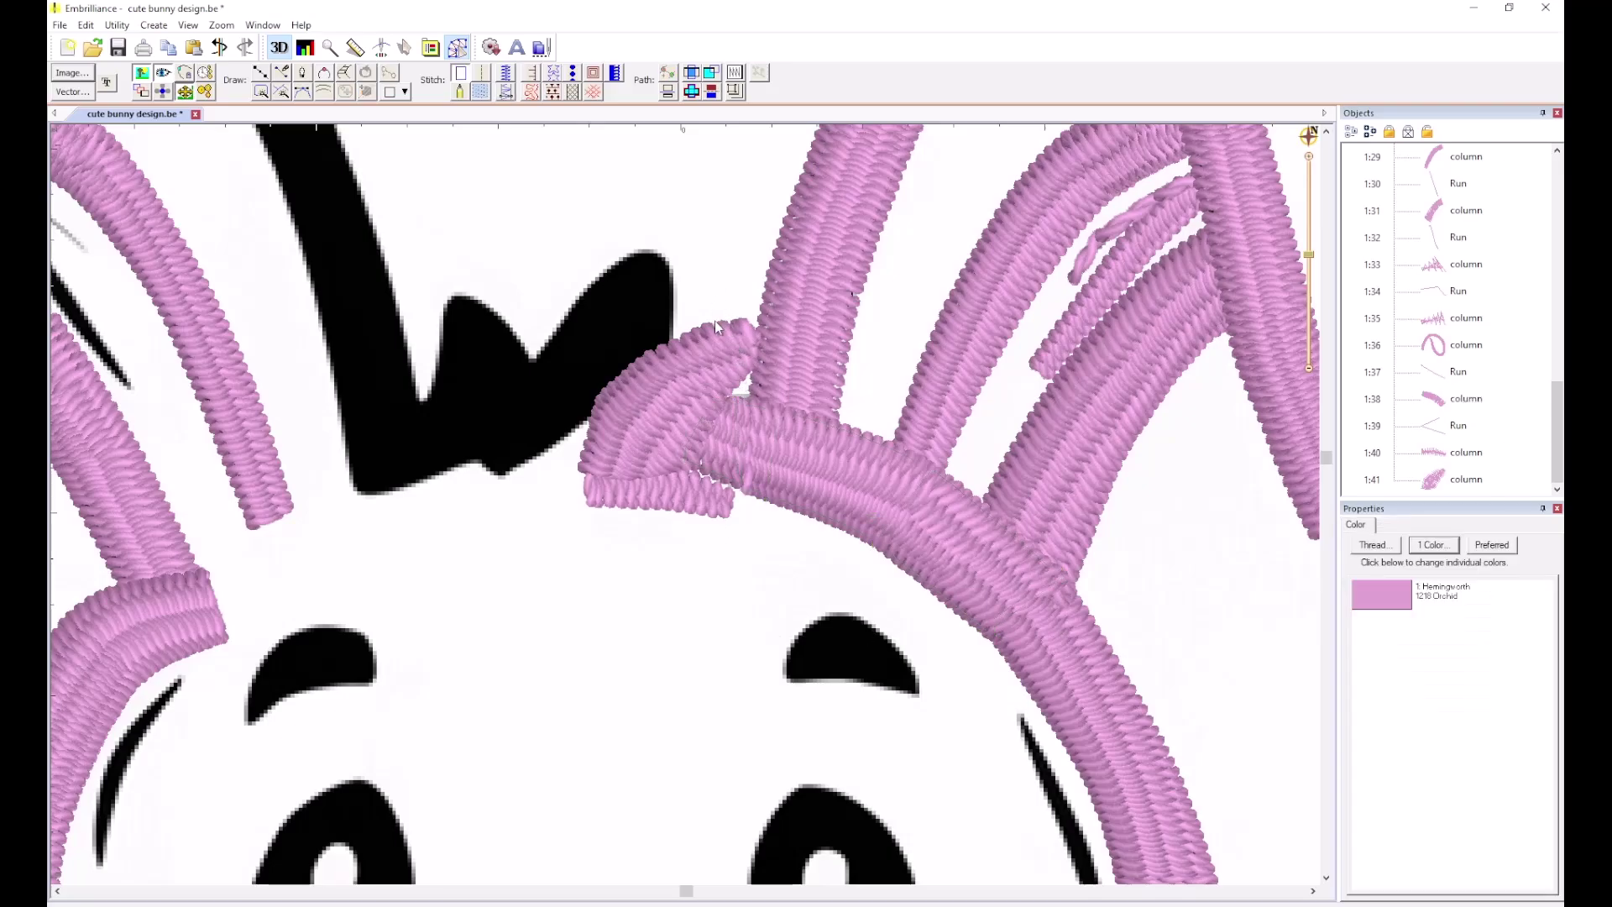
# Move the right lobe column's stop point from the lobe's tip to its upper edge beside the middle lobe.
pyautogui.click(748, 339)
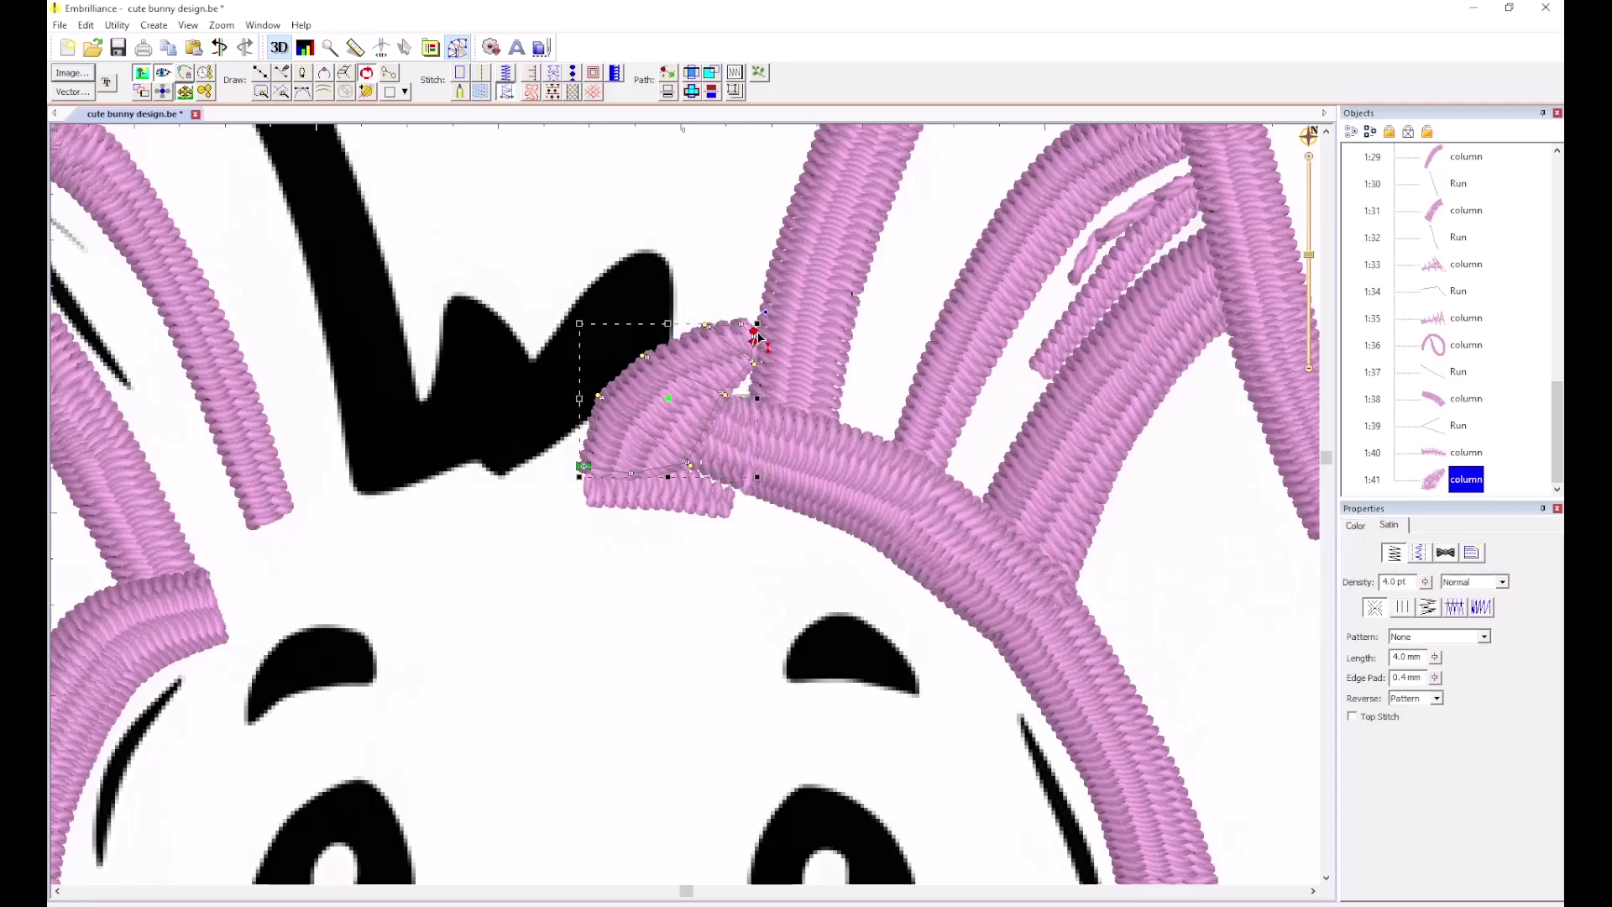
pyautogui.moveTo(755, 336); pyautogui.dragTo(627, 373)
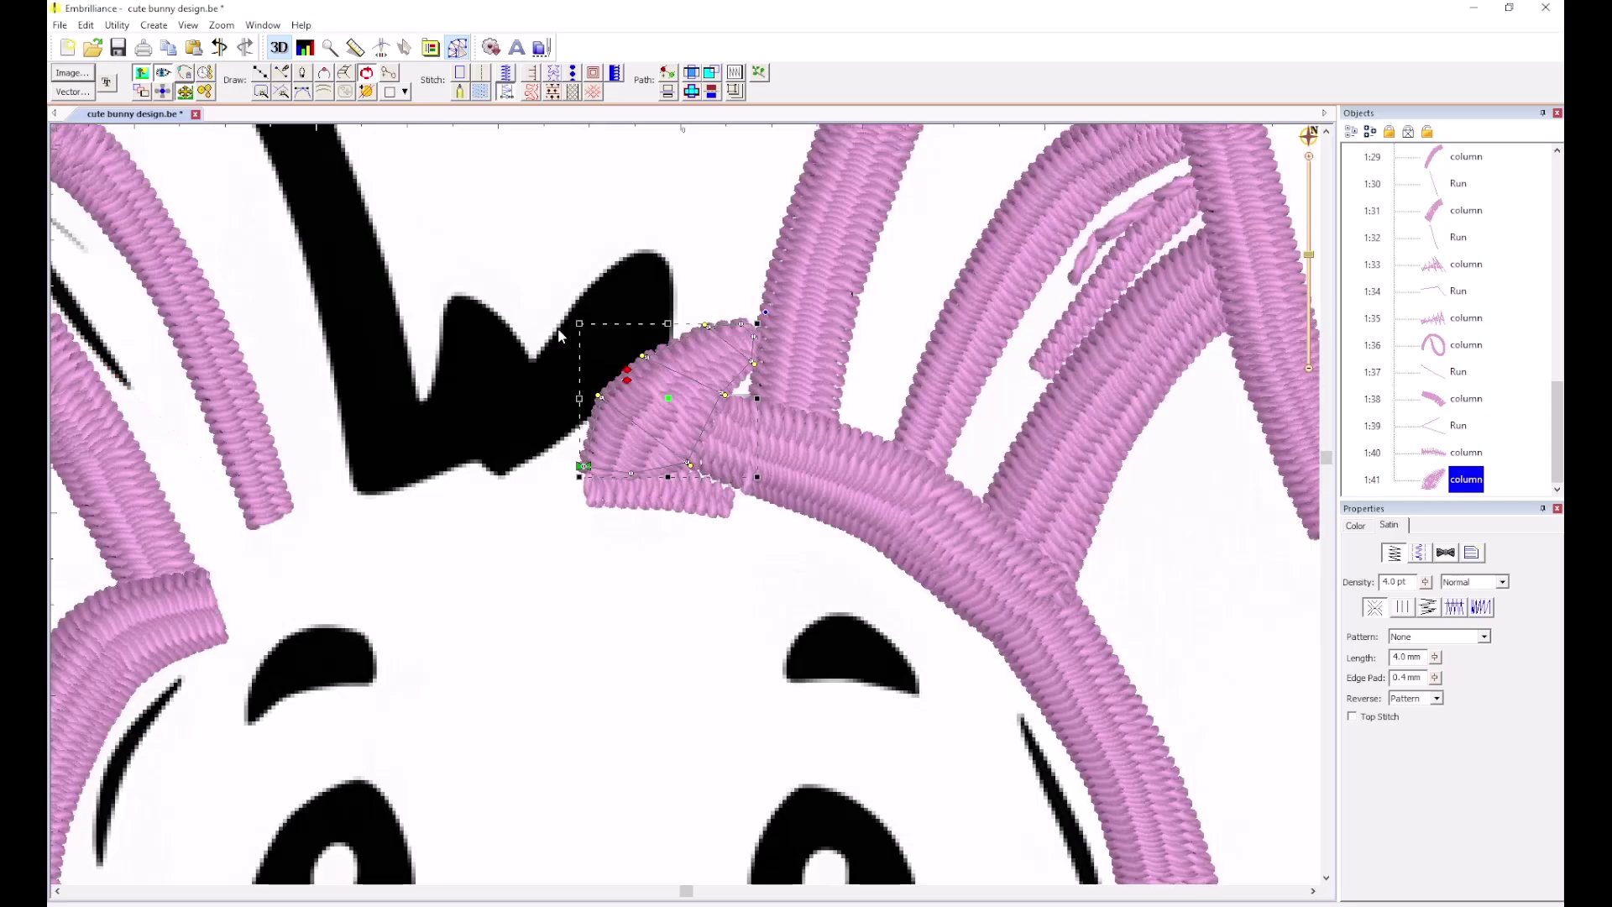
pyautogui.click(447, 217)
# Draw a straight run stitch line from the right lobe column's edge to the tip of the tuft's middle lobe.
pyautogui.click(261, 73)
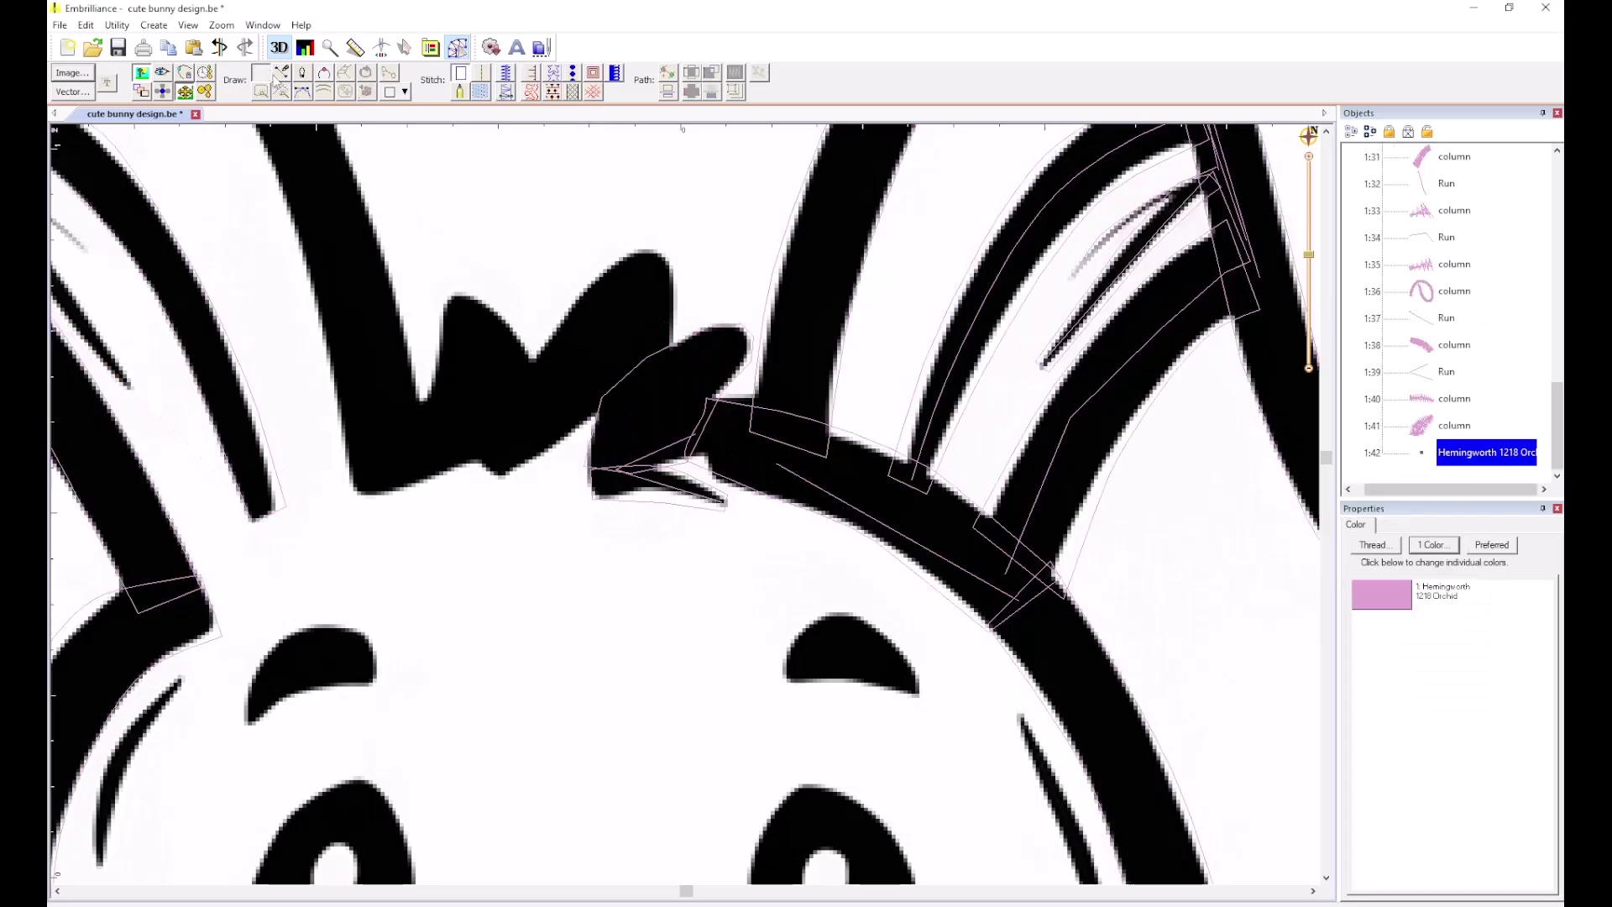
pyautogui.click(605, 385)
pyautogui.click(652, 259)
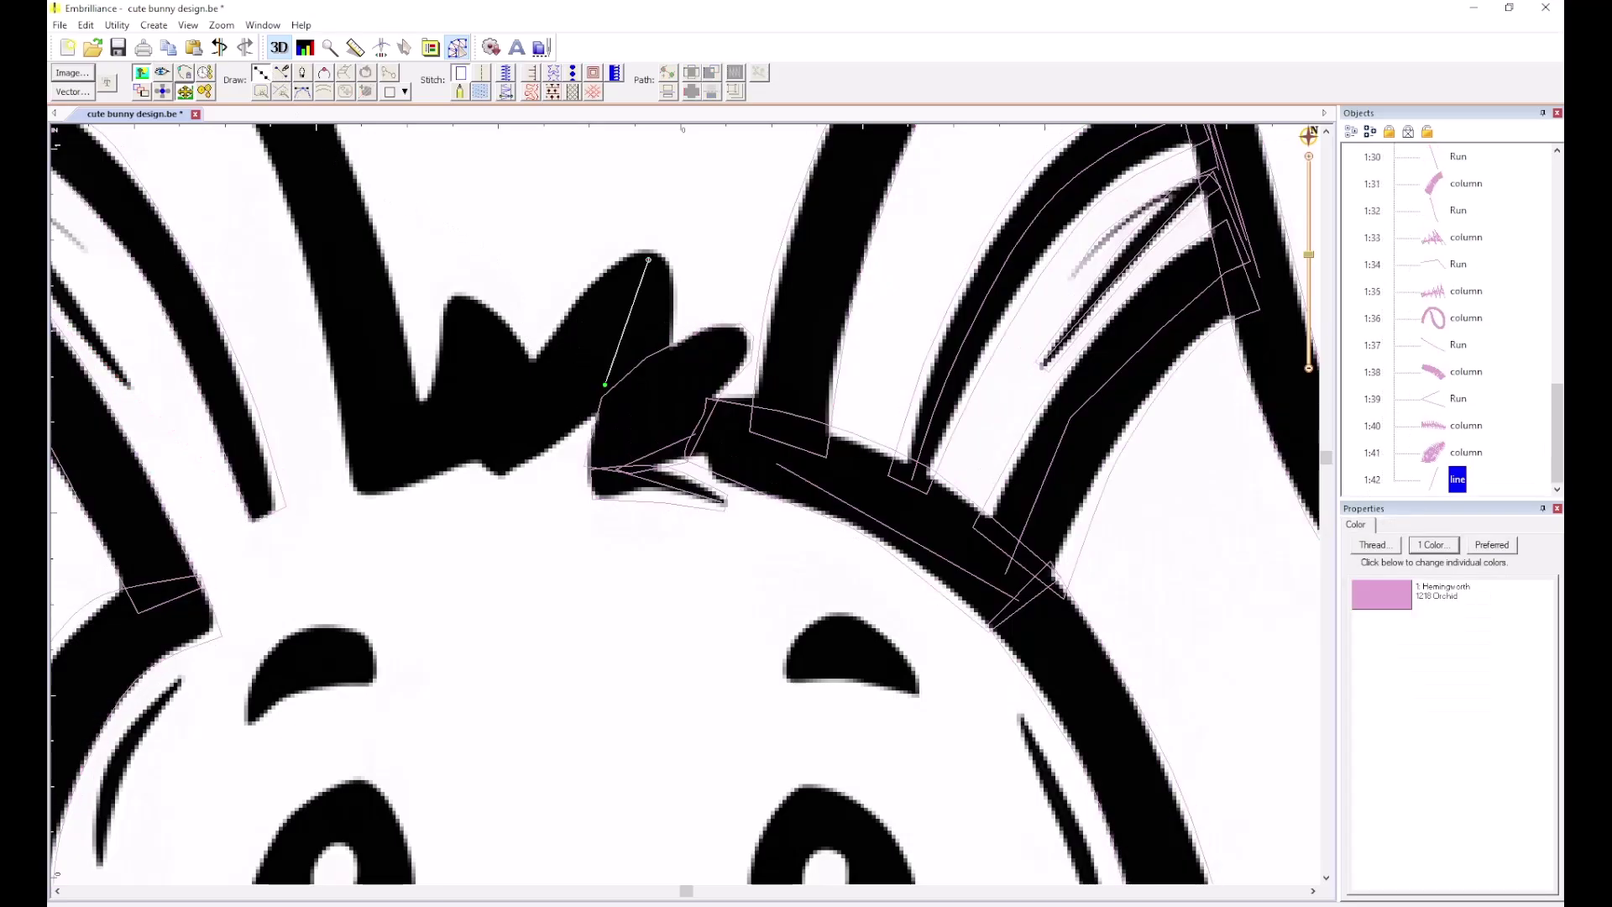
pyautogui.press('Return')
pyautogui.click(485, 76)
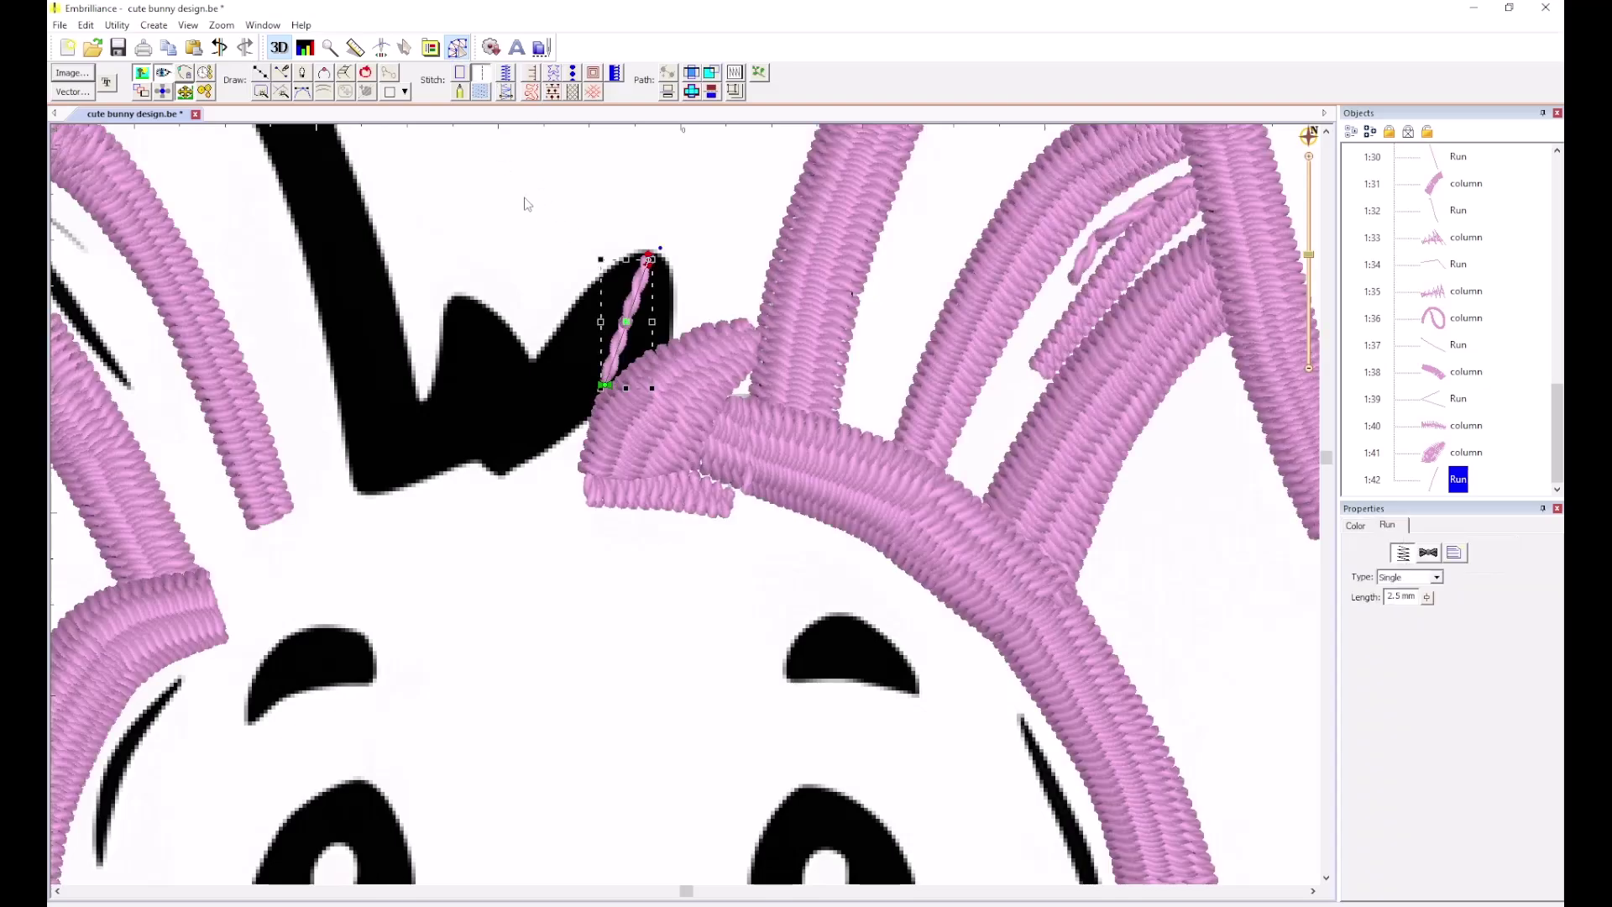
# Digitize the hair tuft's middle lobe as a satin column from its tip down to the tuft's lower edge.
pyautogui.click(346, 74)
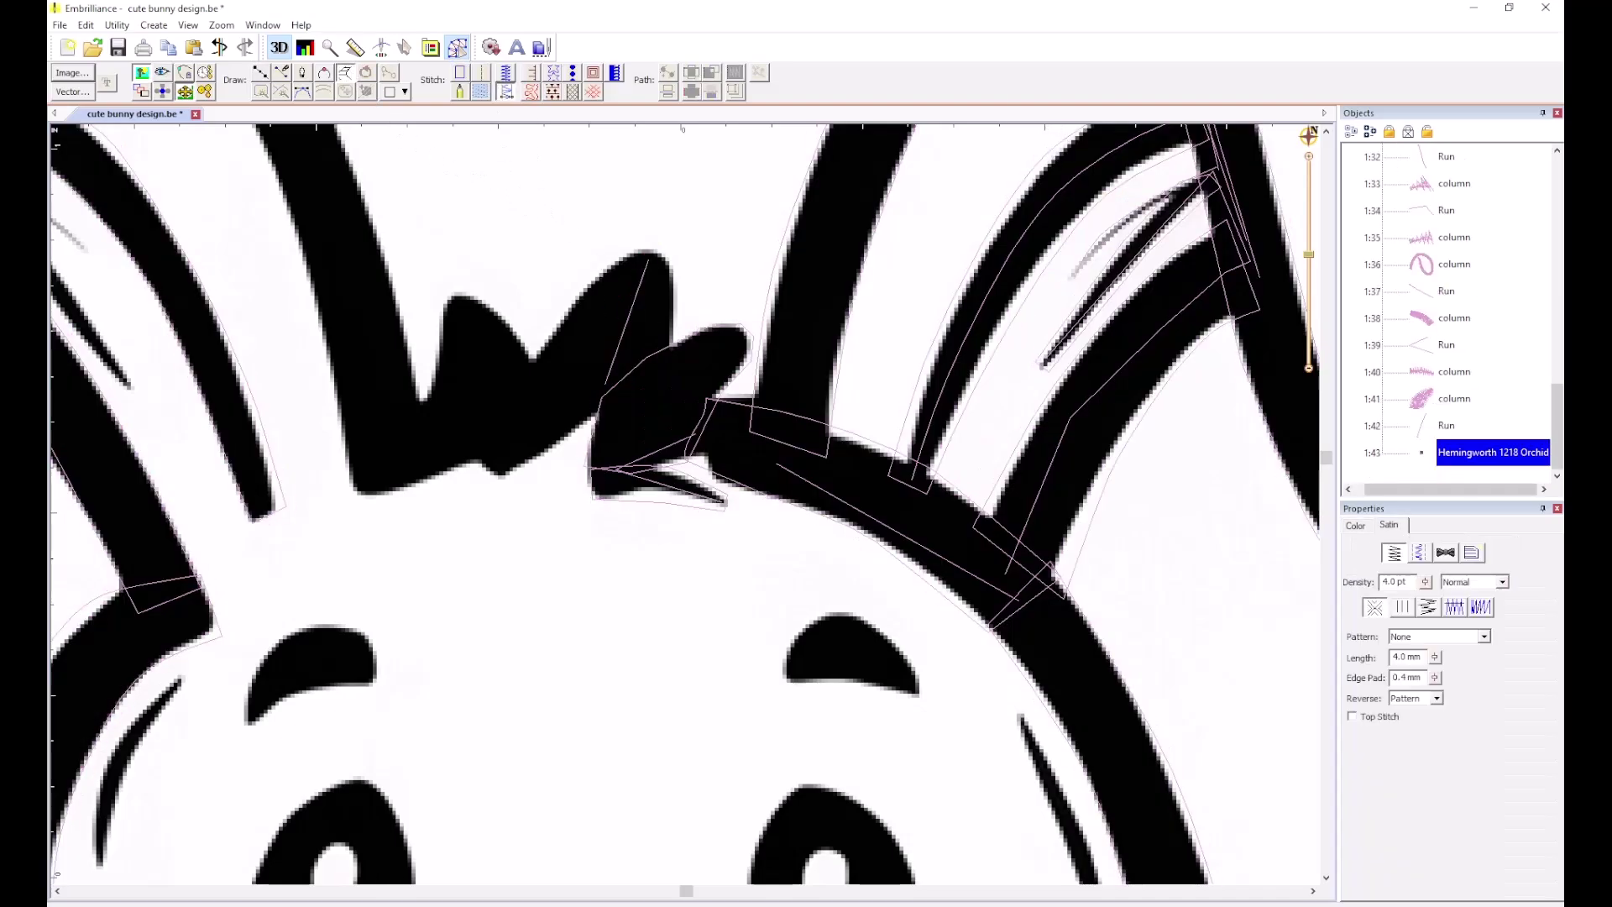
pyautogui.click(638, 248)
pyautogui.click(661, 250)
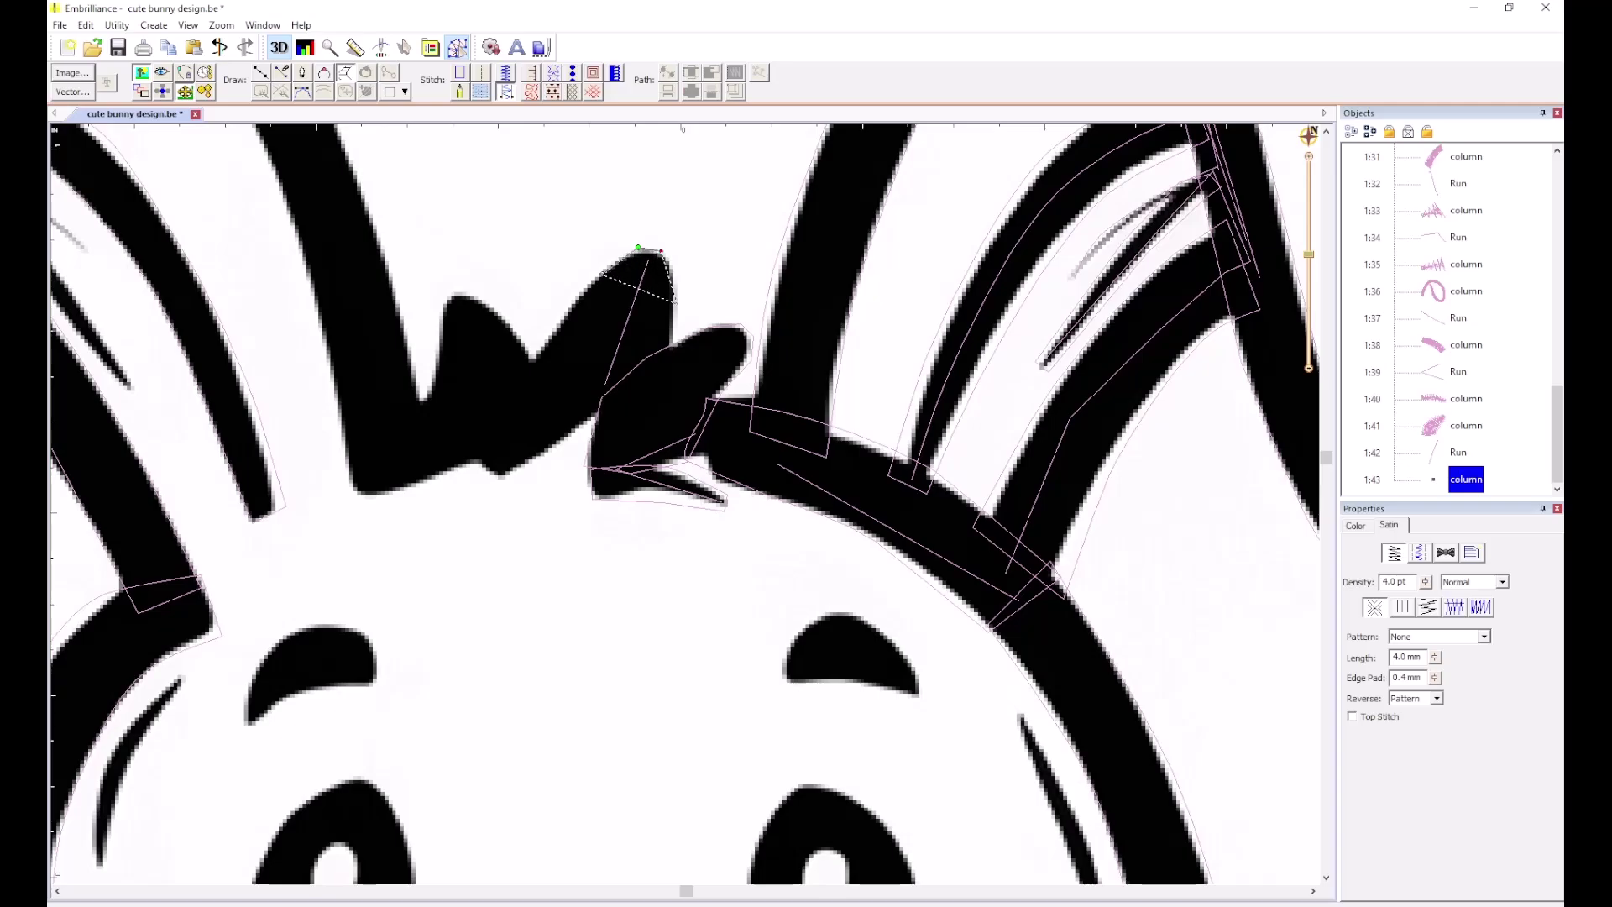
pyautogui.click(675, 303)
pyautogui.click(558, 321)
pyautogui.click(671, 350)
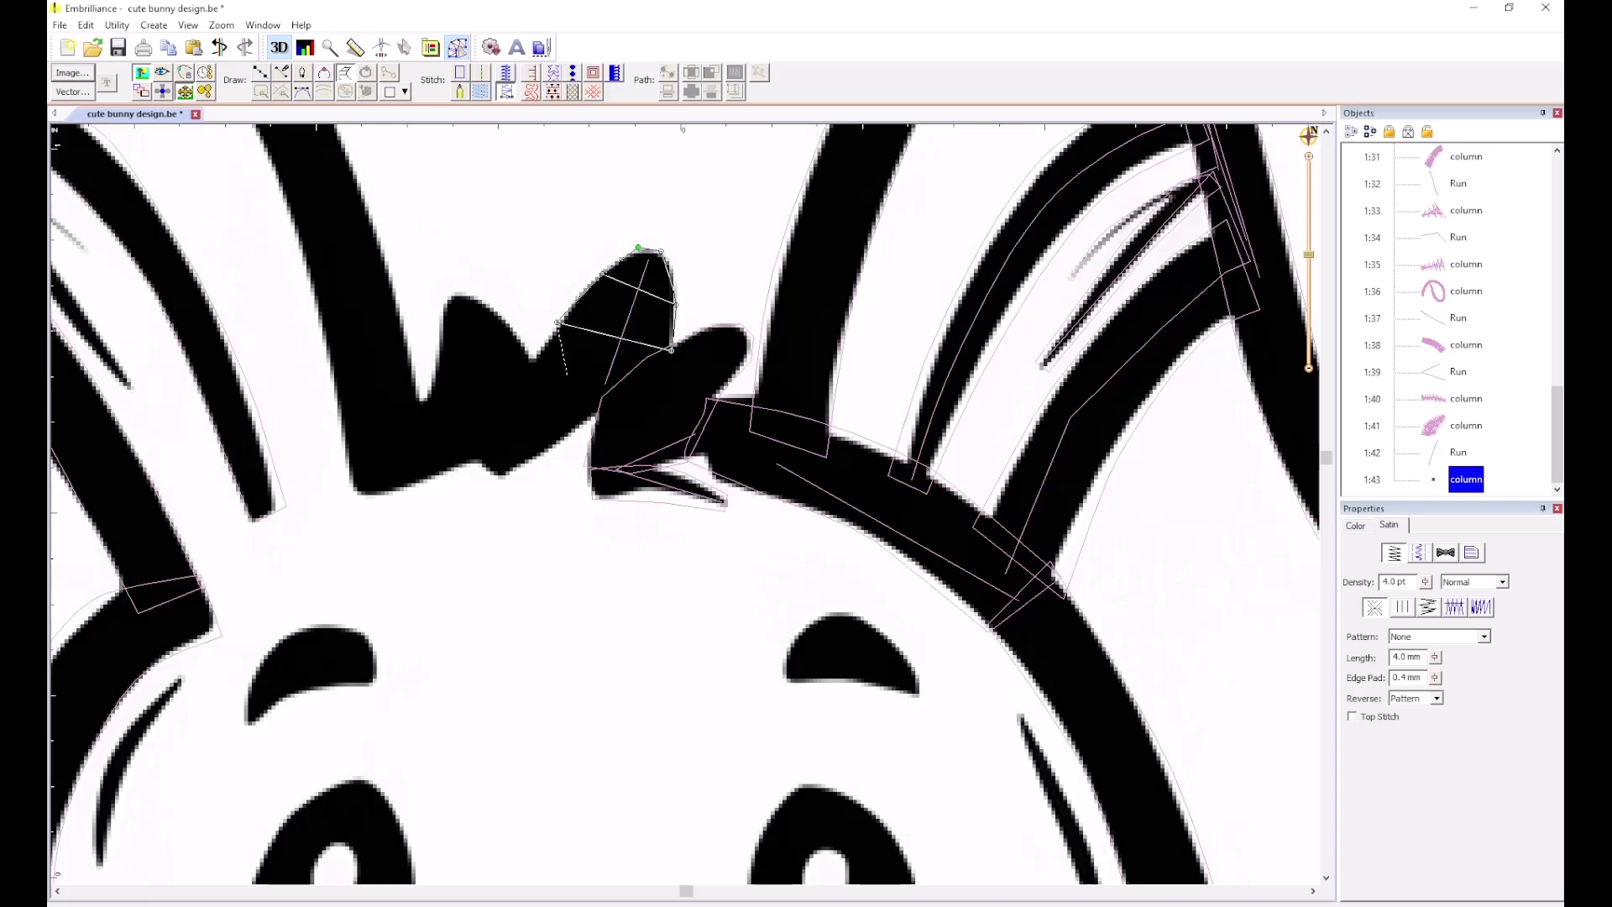
pyautogui.click(516, 385)
pyautogui.click(560, 438)
pyautogui.click(457, 457)
pyautogui.press('Return')
pyautogui.click(386, 360)
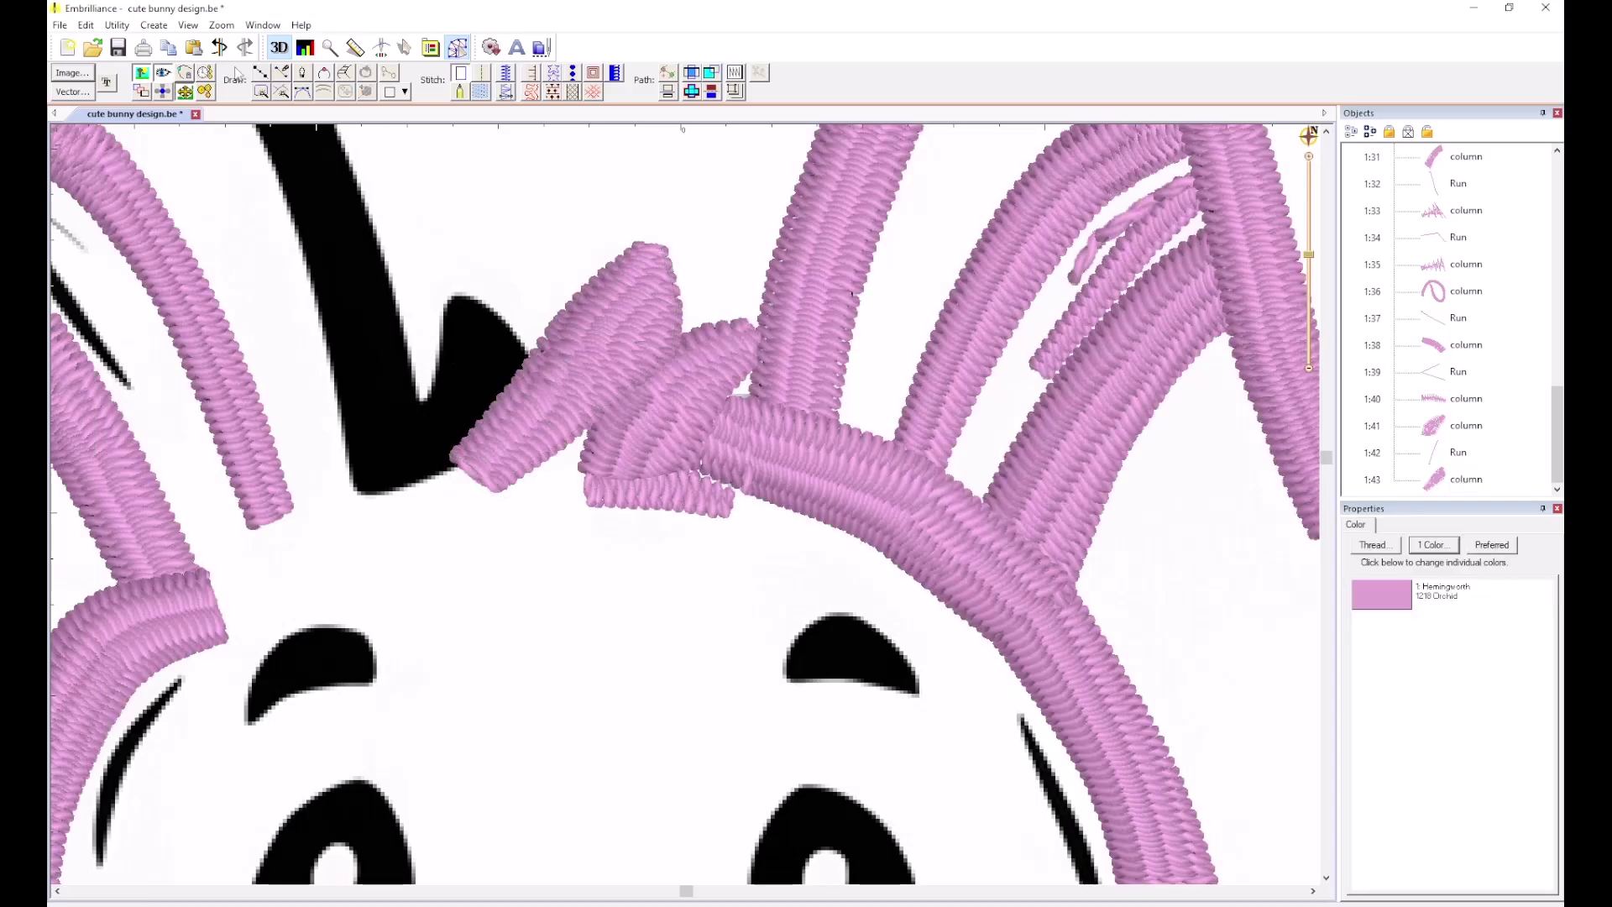
# Move the middle lobe column's stop point to the corner of its base nearest the left lobe.
pyautogui.click(527, 403)
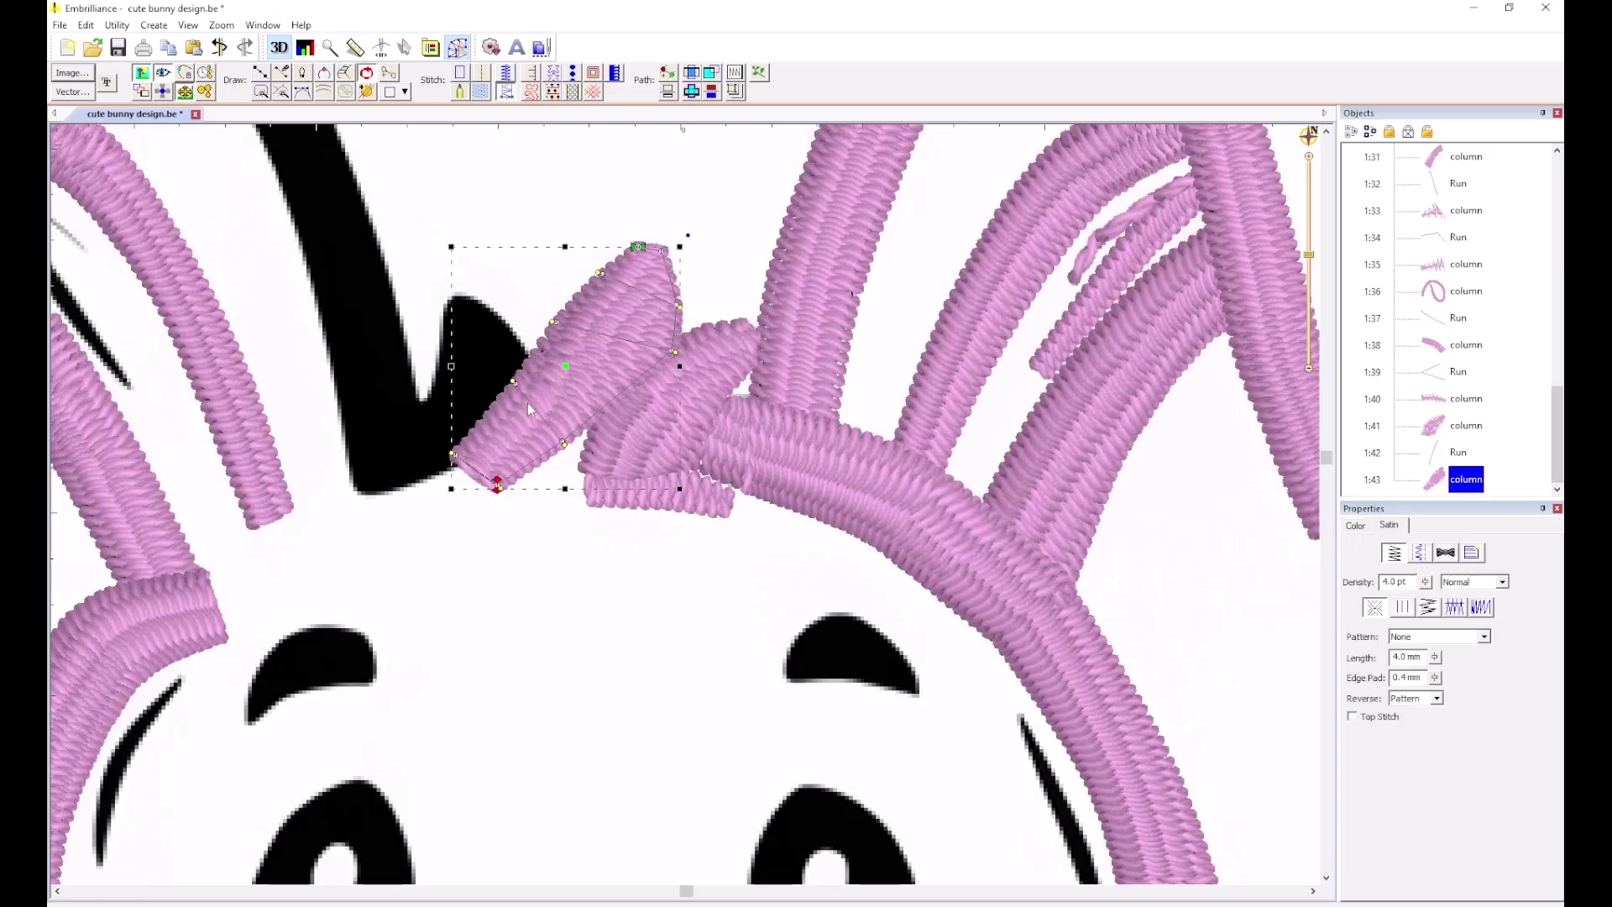
pyautogui.moveTo(498, 485); pyautogui.dragTo(454, 466)
pyautogui.click(435, 512)
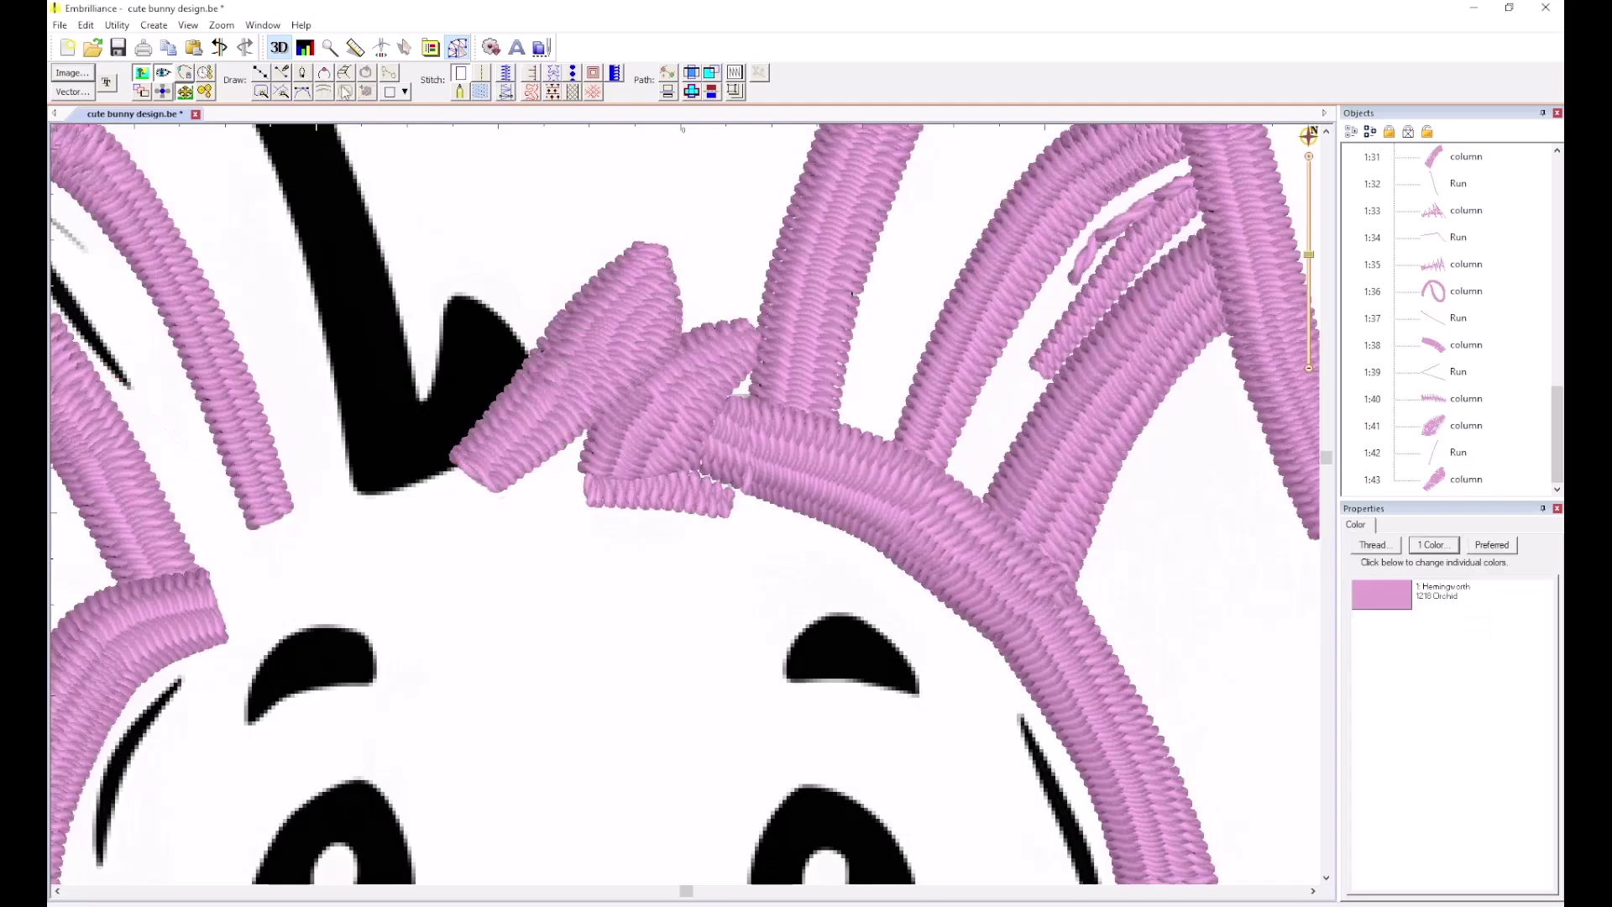
# Digitize the hair tuft's left lobe as a satin column from its base up to the lobe's tip.
pyautogui.click(345, 73)
pyautogui.click(511, 460)
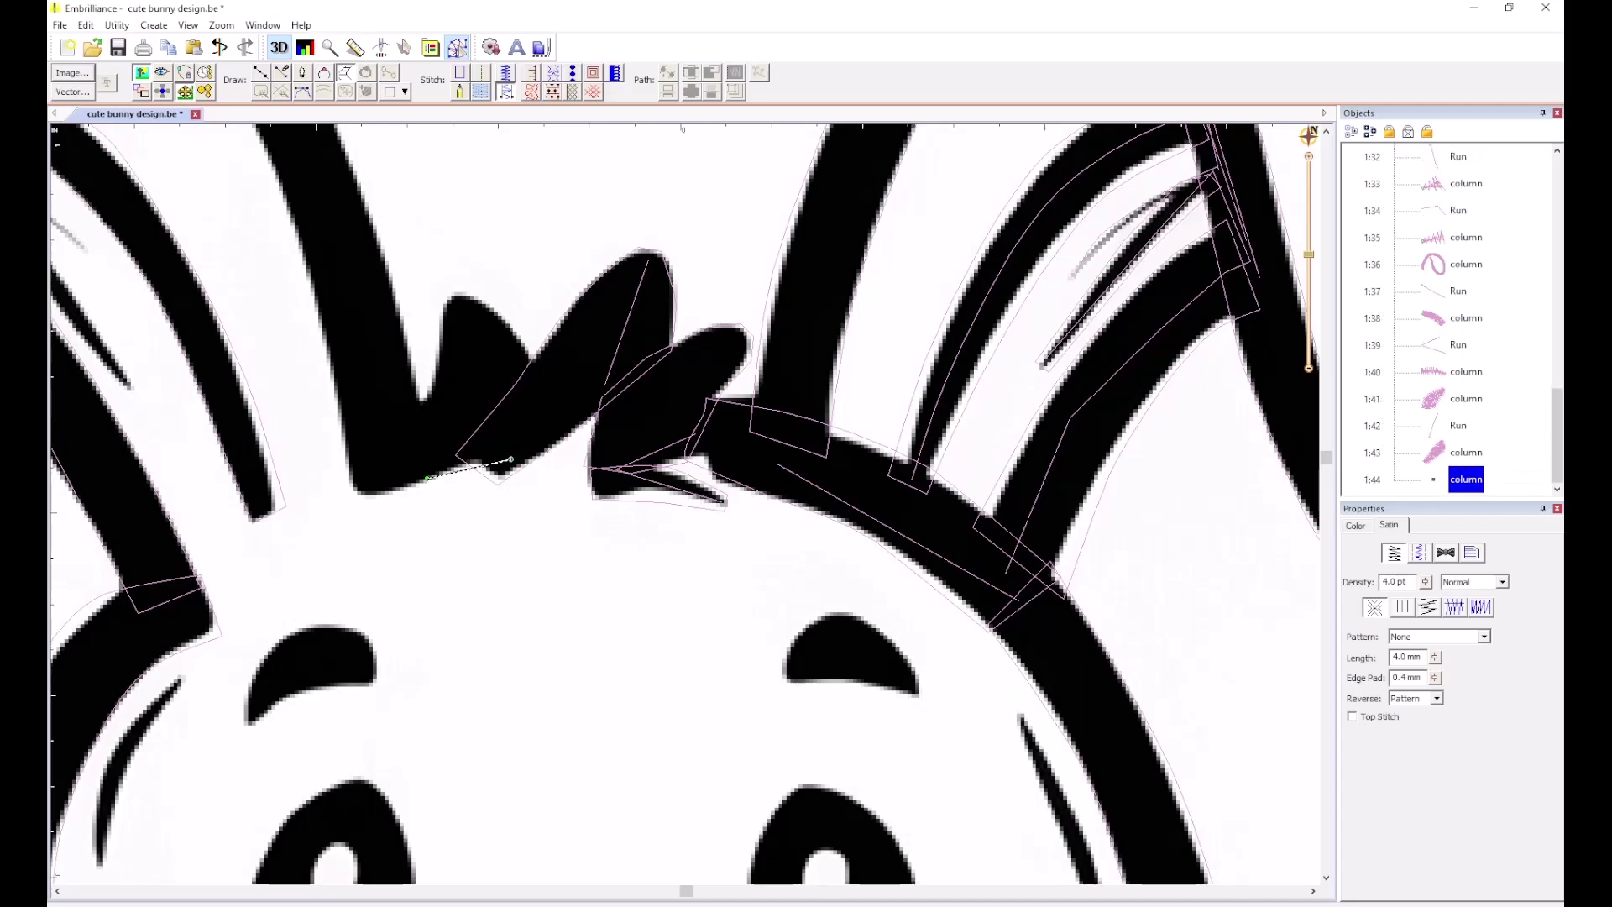
pyautogui.click(429, 478)
pyautogui.click(428, 384)
pyautogui.click(534, 357)
pyautogui.click(441, 319)
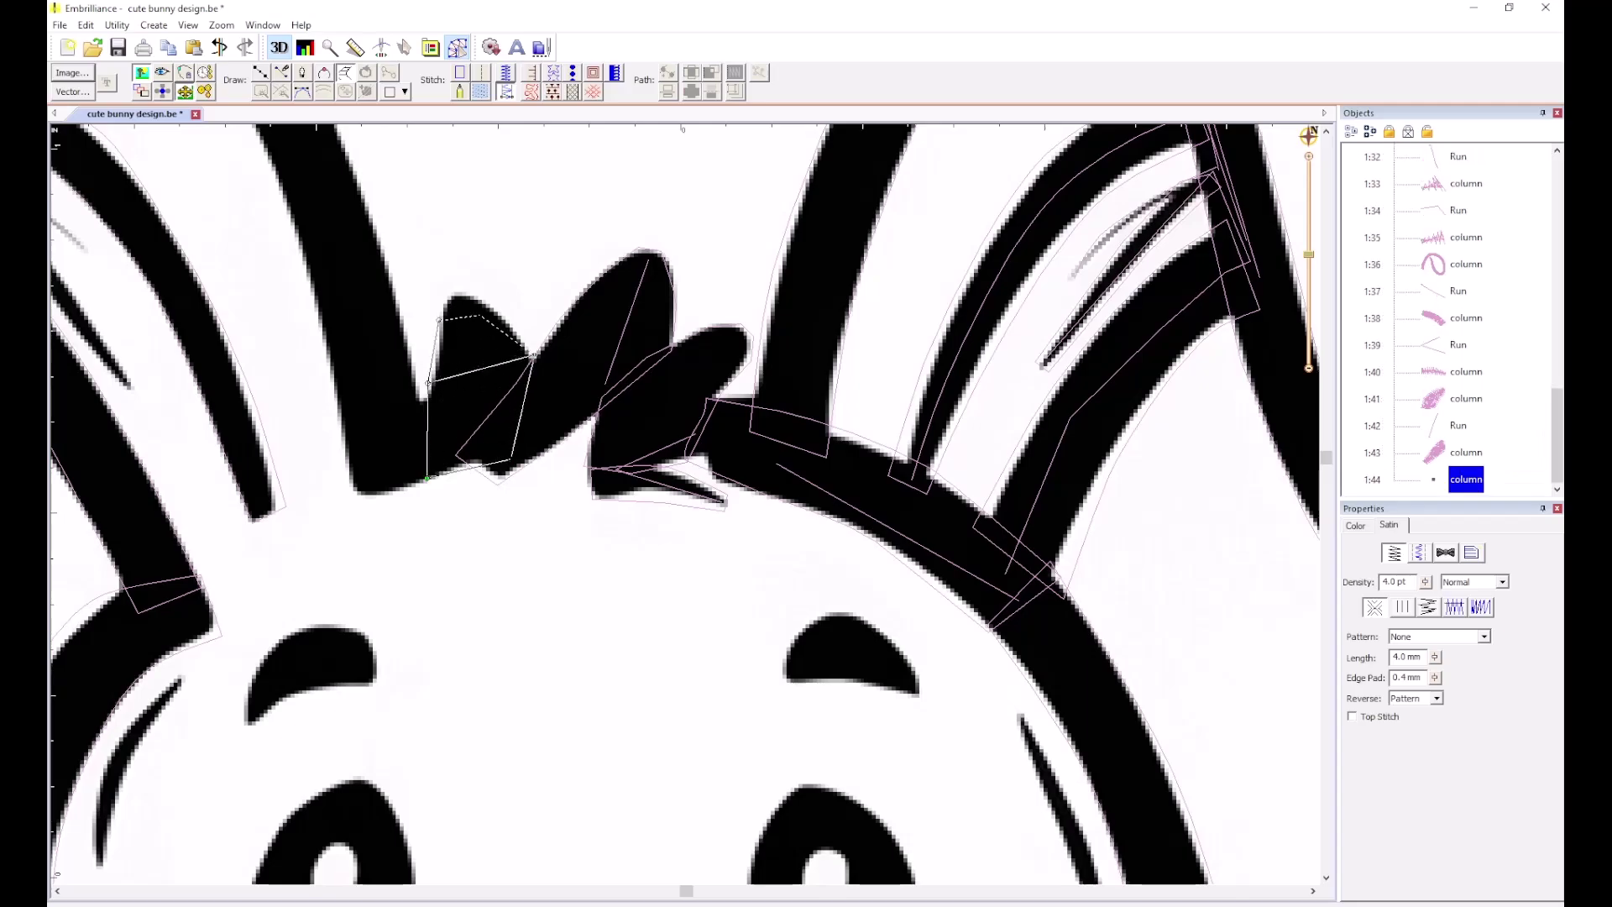
pyautogui.click(496, 312)
pyautogui.rightClick(494, 351)
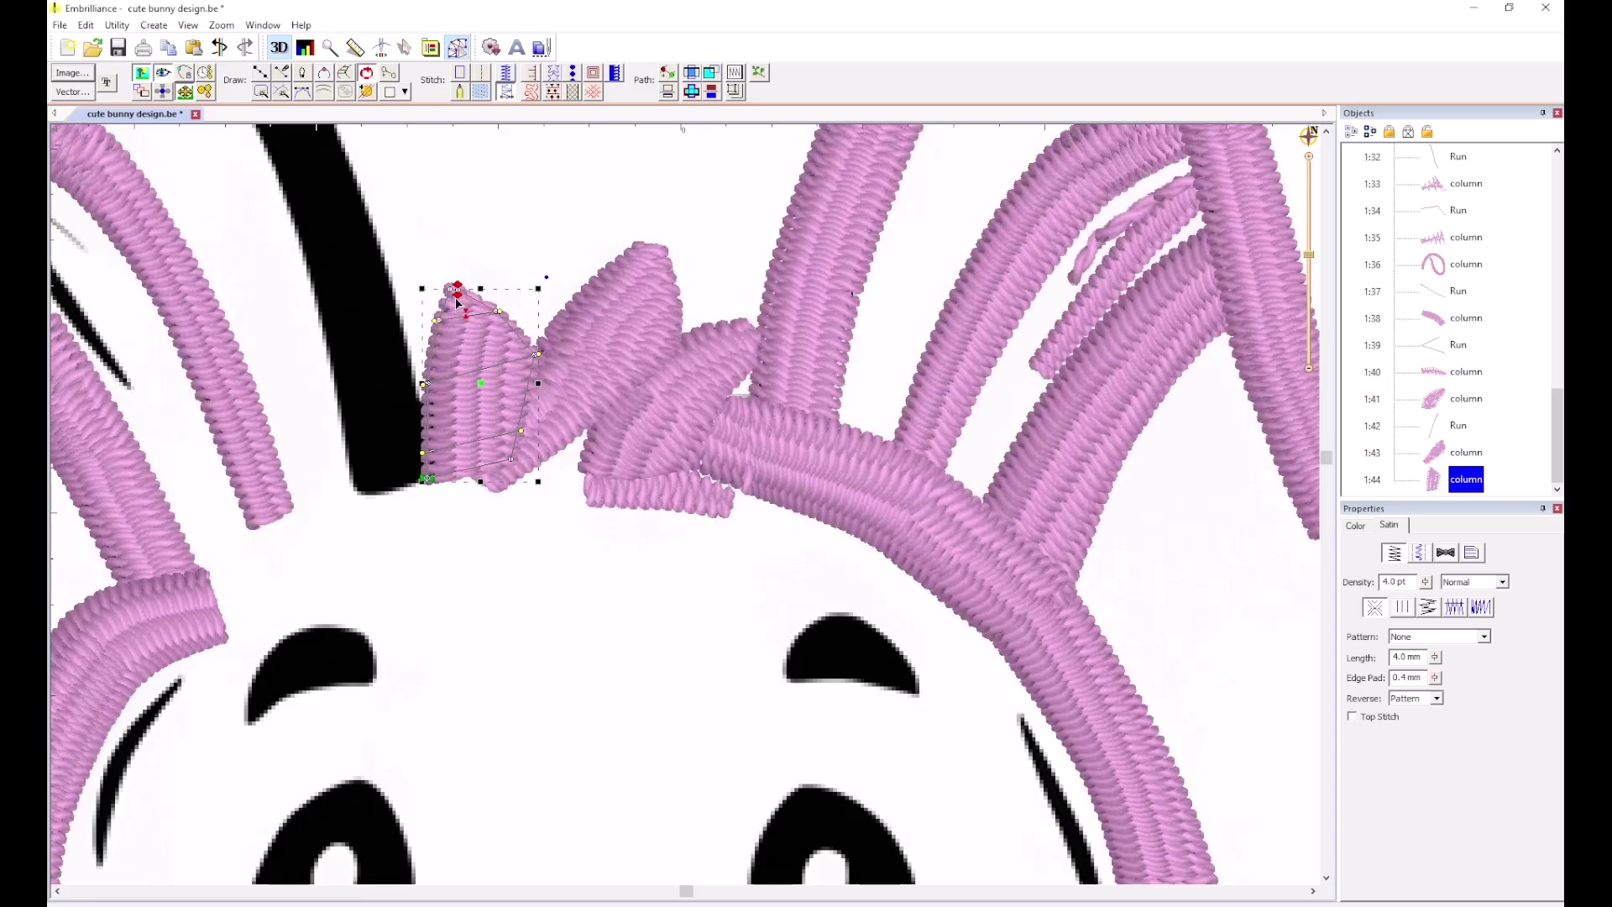
# Move the end node at the left lobe column's tip outward to widen the tip.
pyautogui.scroll(1, 461, 300)
pyautogui.scroll(1, 687, 509)
pyautogui.moveTo(680, 497); pyautogui.dragTo(709, 491)
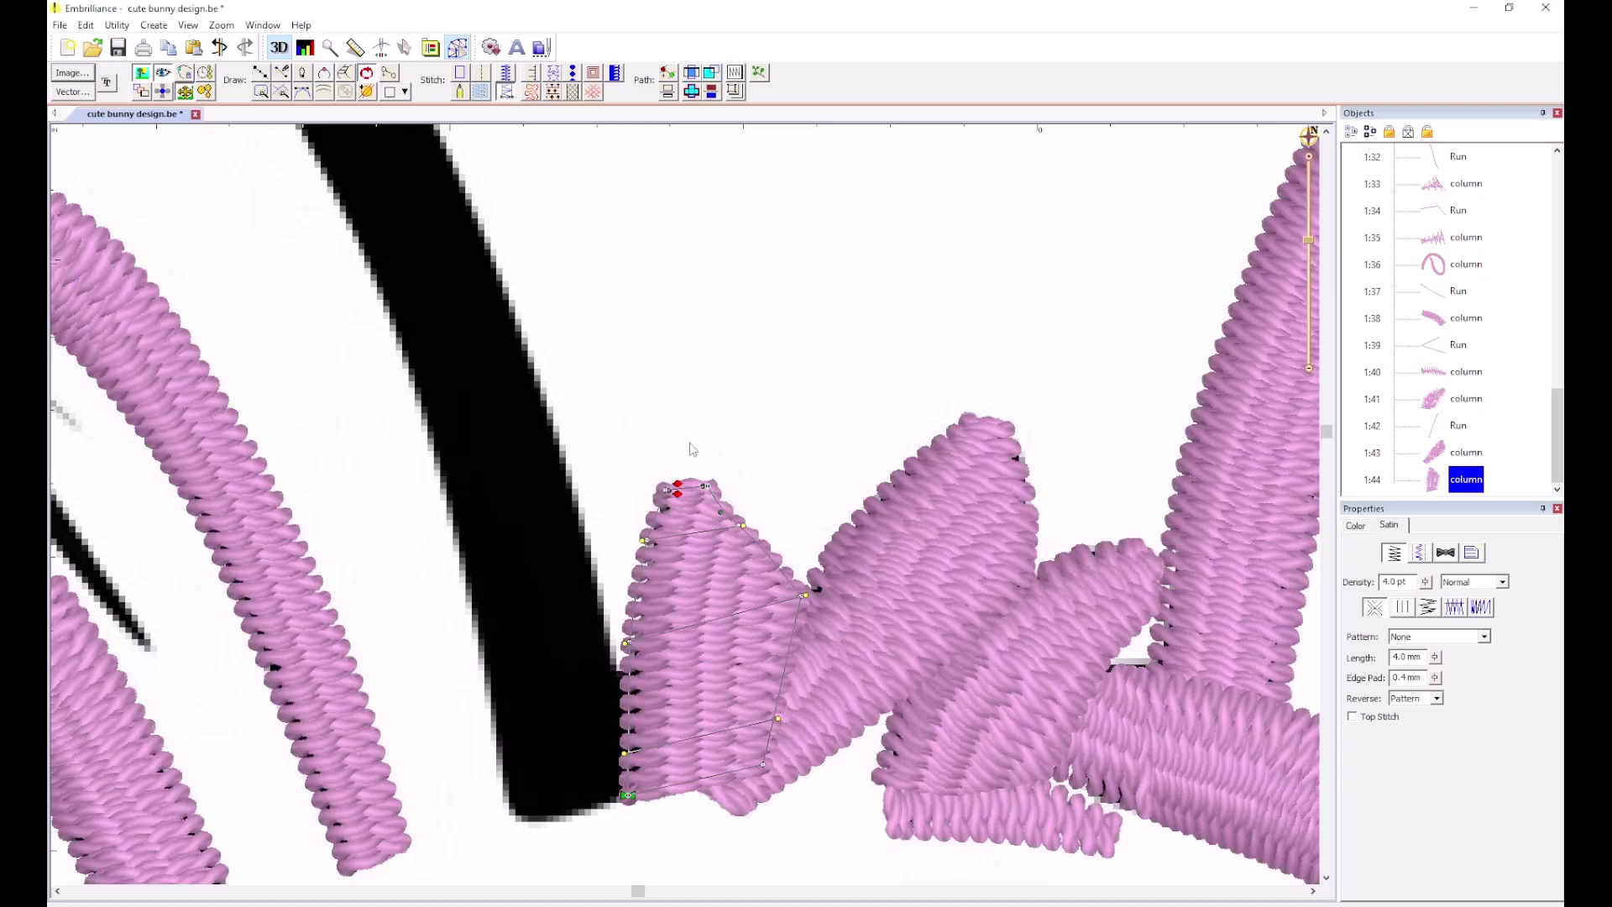
# Move the left lobe column's stop point from its tip down to its lower edge beside the left ear's base.
pyautogui.scroll(-1, 630, 298)
pyautogui.click(664, 401)
pyautogui.click(675, 424)
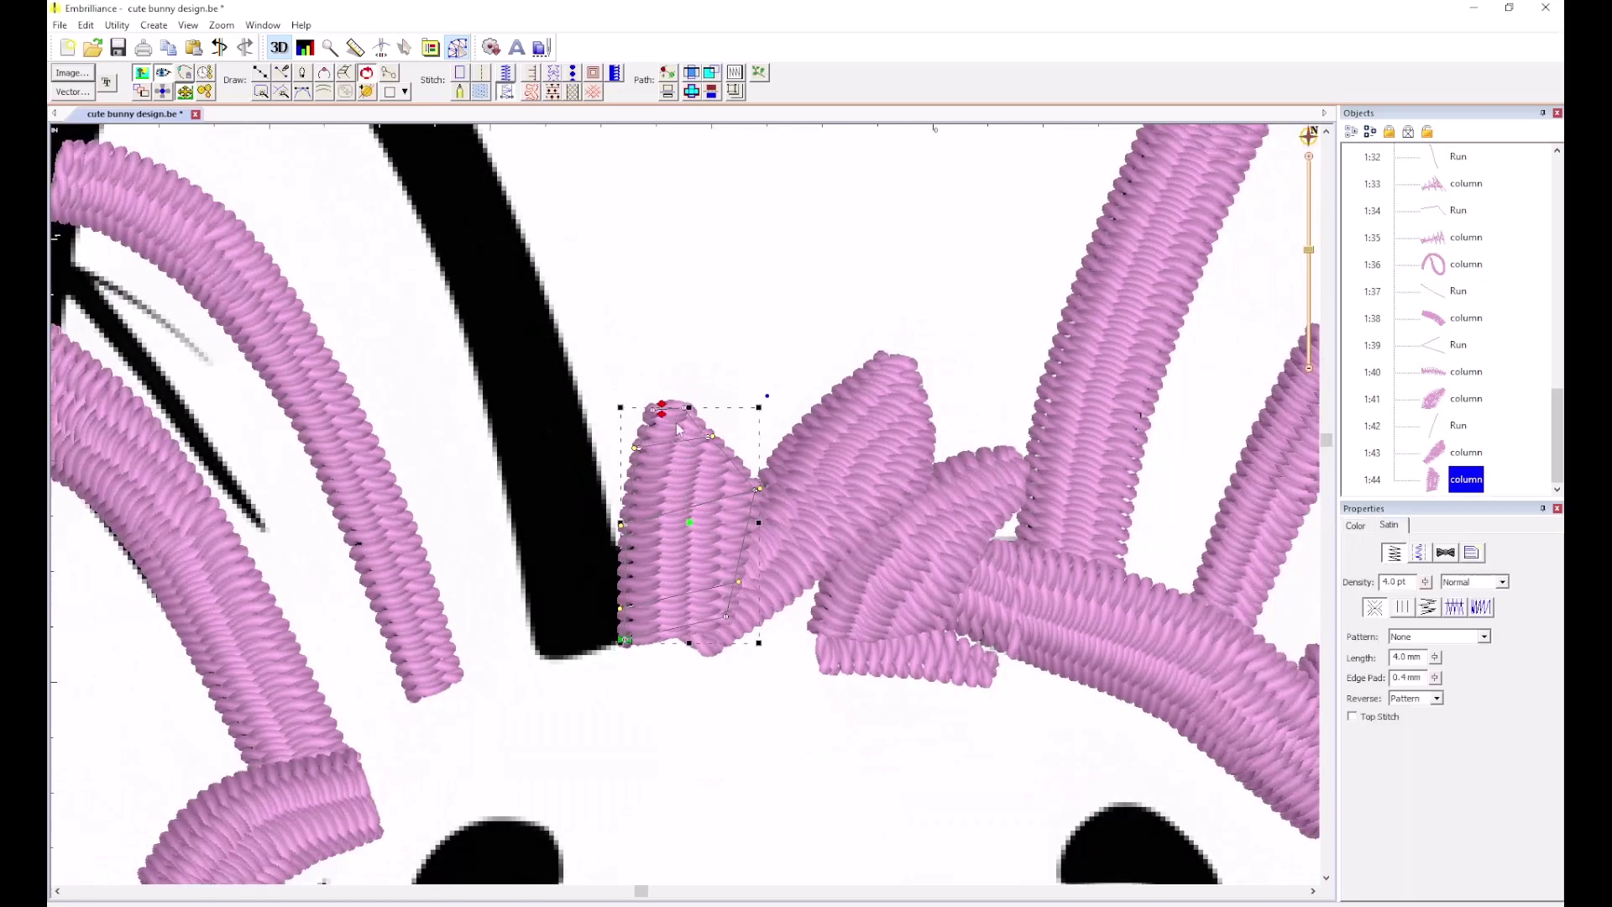
pyautogui.moveTo(664, 409)
pyautogui.mouseDown()
pyautogui.moveTo(629, 493)
pyautogui.moveTo(612, 622)
pyautogui.mouseUp()
pyautogui.click(370, 269)
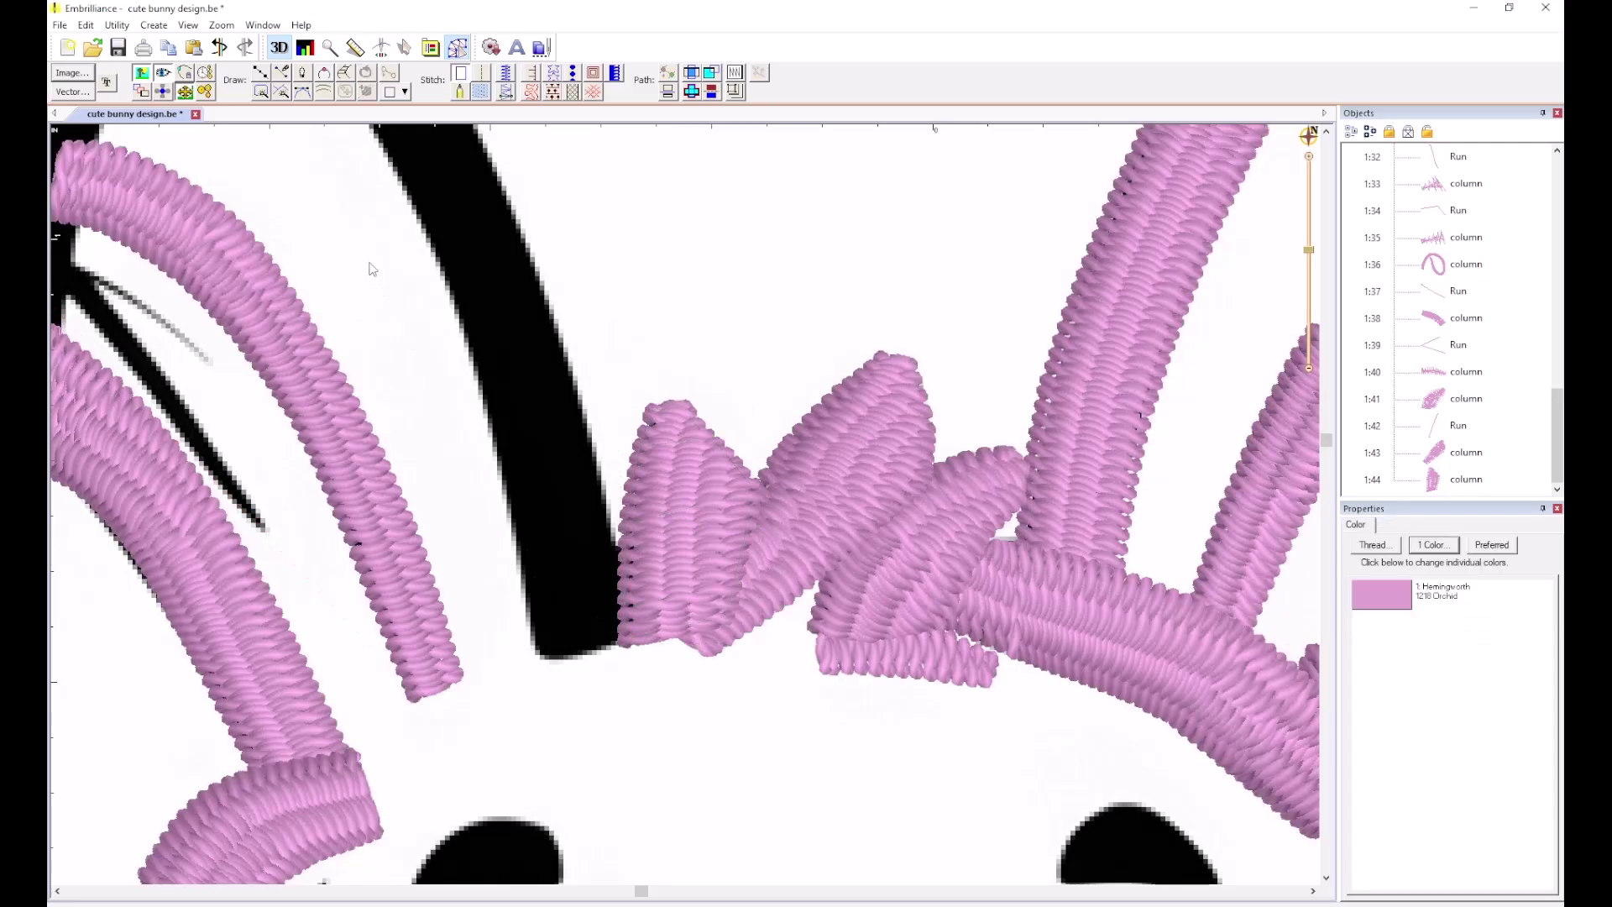
pyautogui.click(345, 72)
pyautogui.click(658, 628)
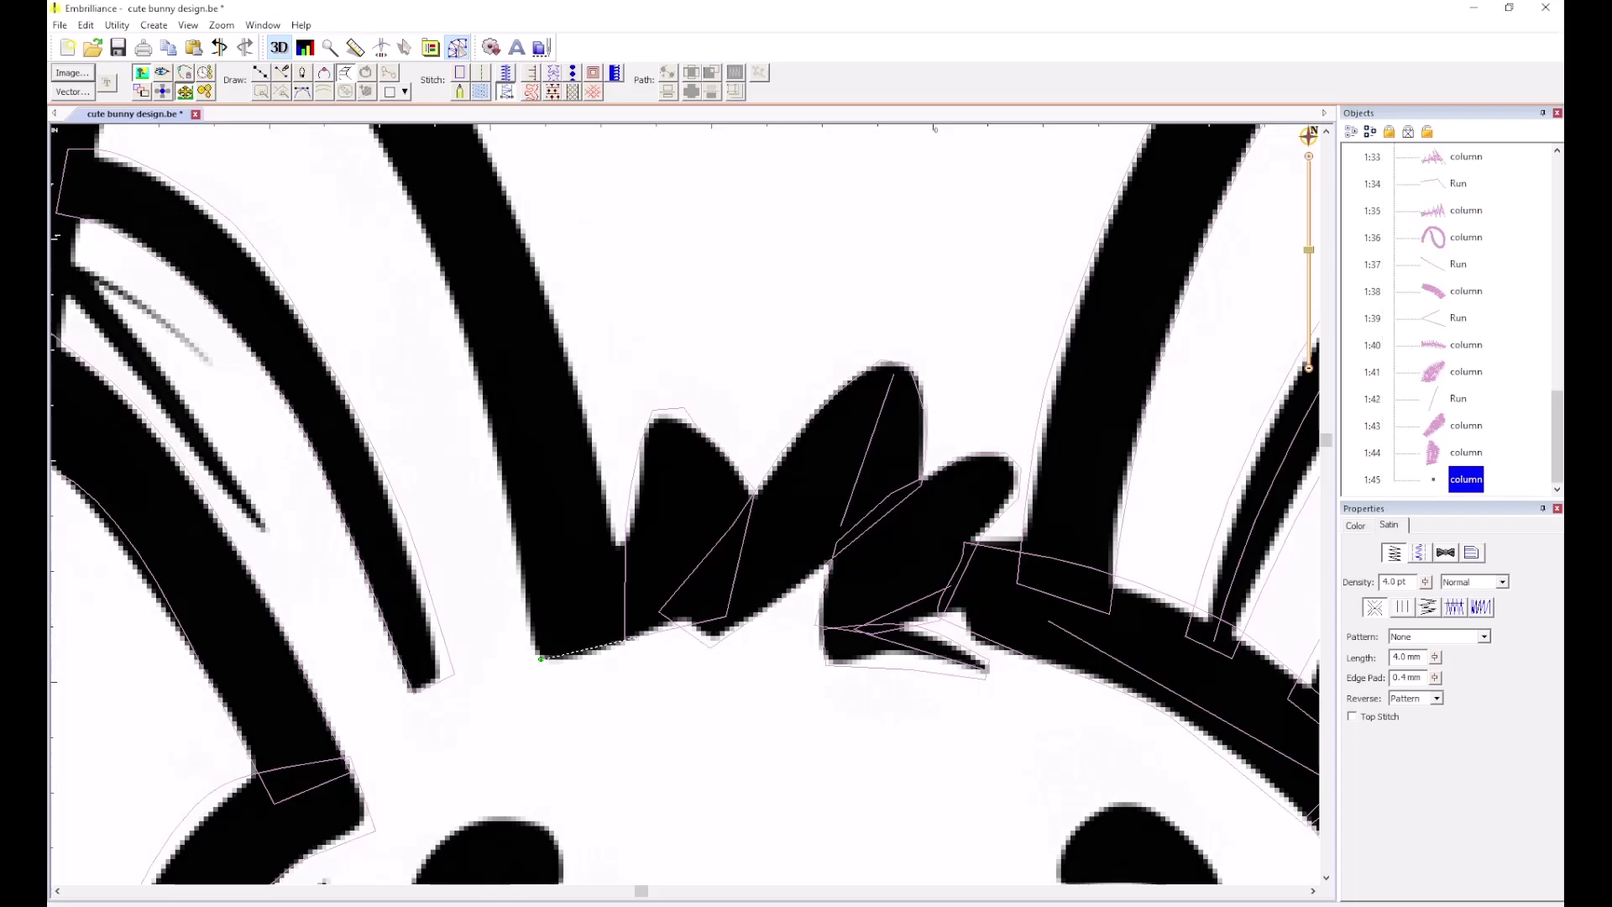
pyautogui.click(541, 658)
pyautogui.click(489, 437)
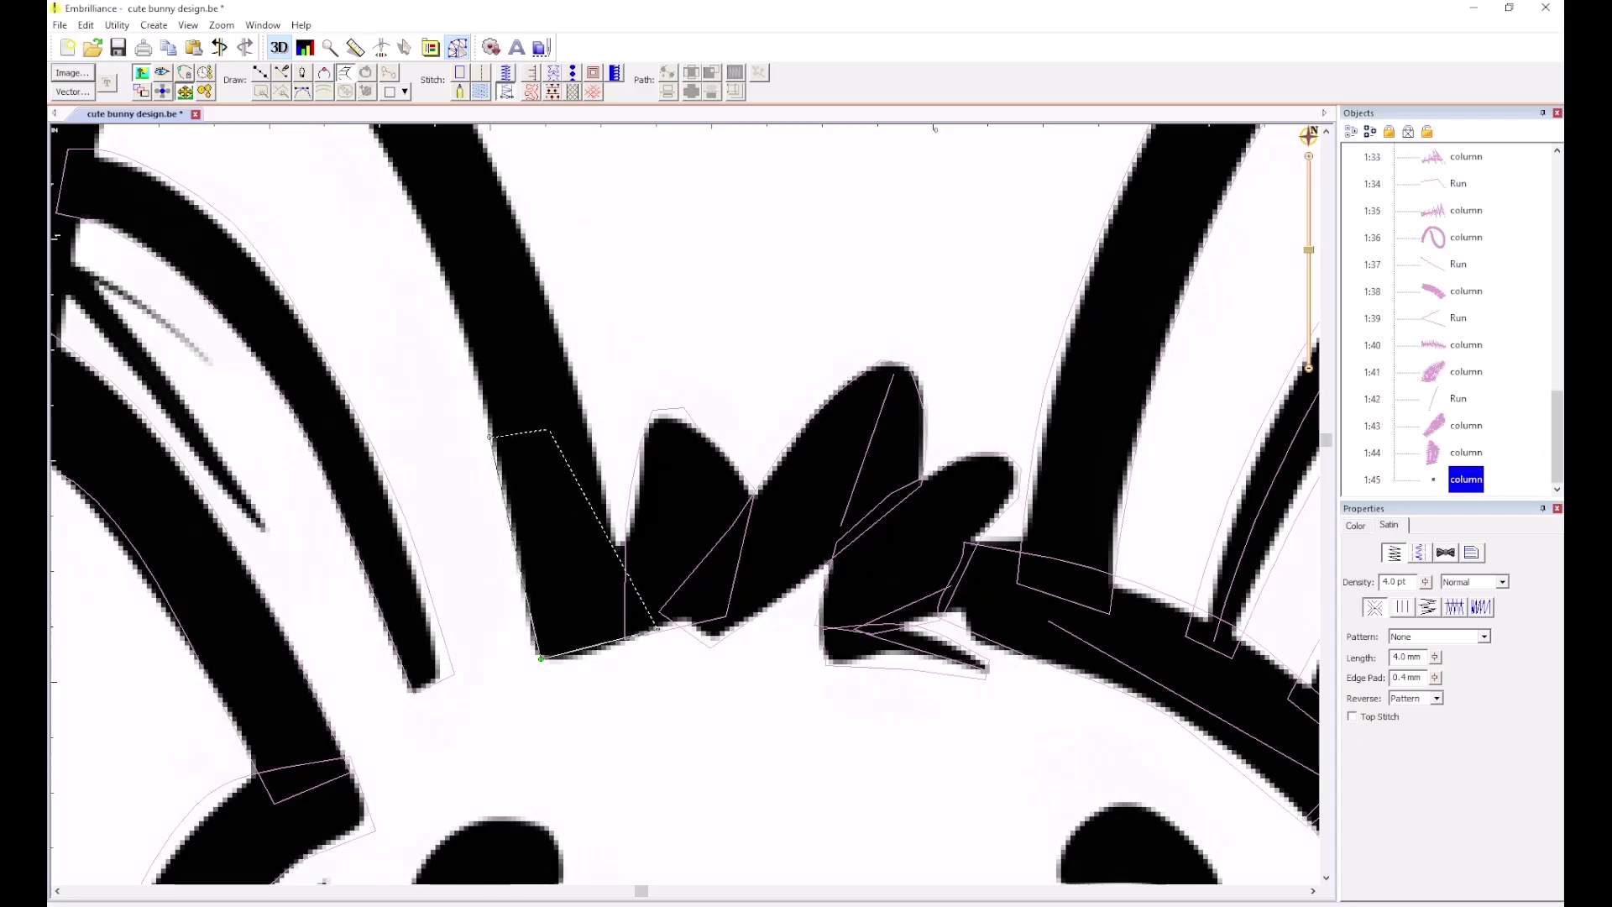
pyautogui.click(593, 424)
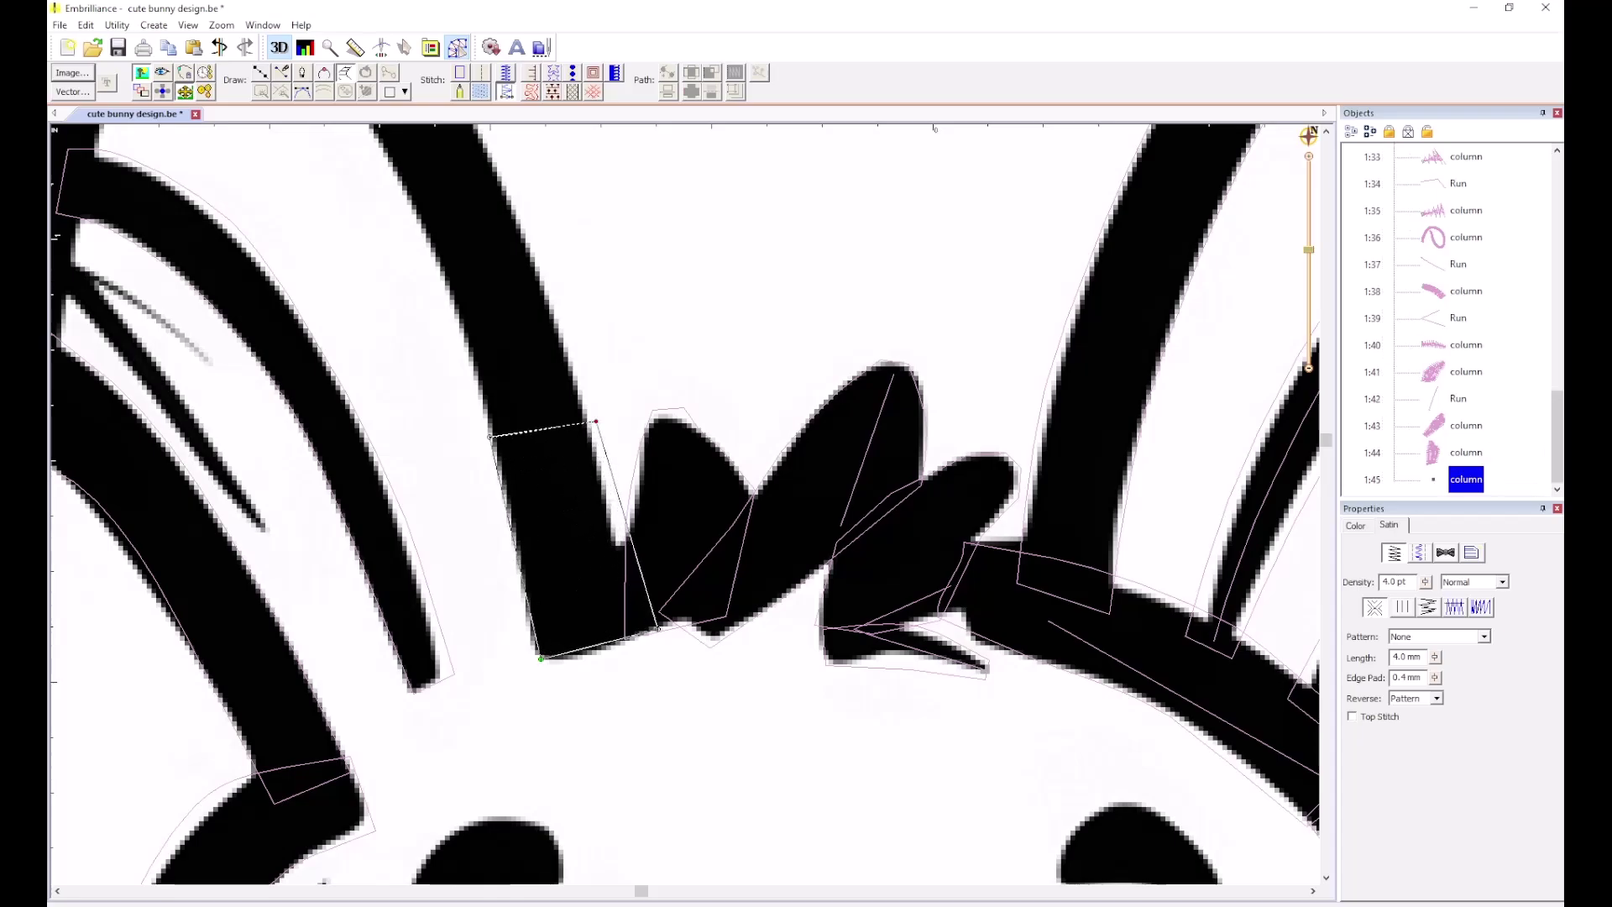
pyautogui.scroll(-2, 470, 267)
pyautogui.scroll(-2, 680, 509)
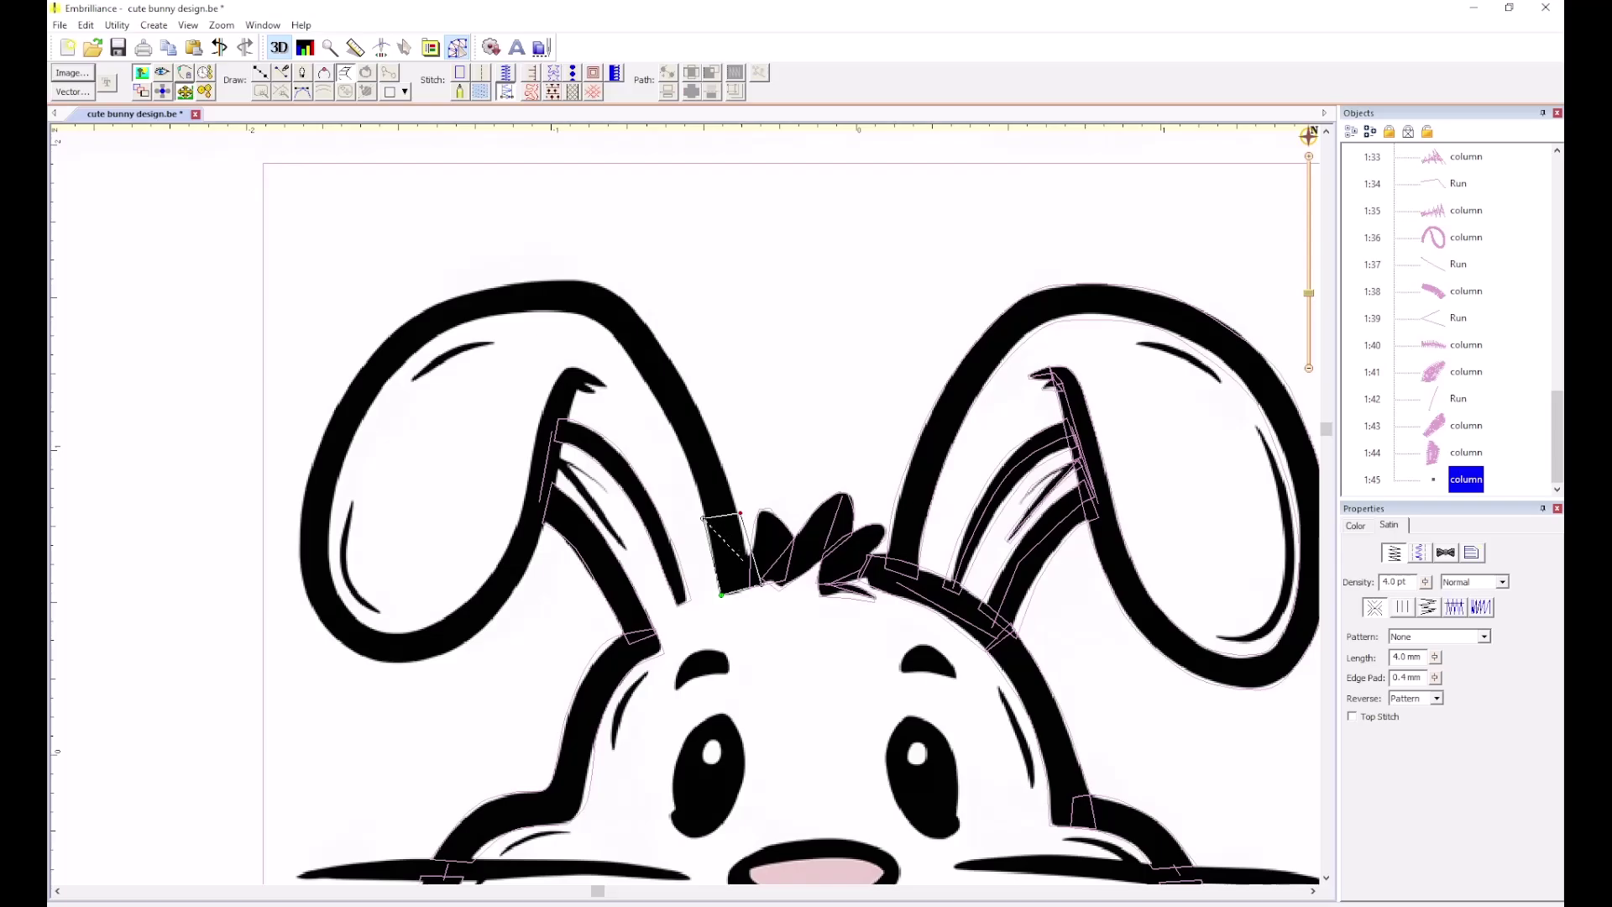
pyautogui.press('Escape')
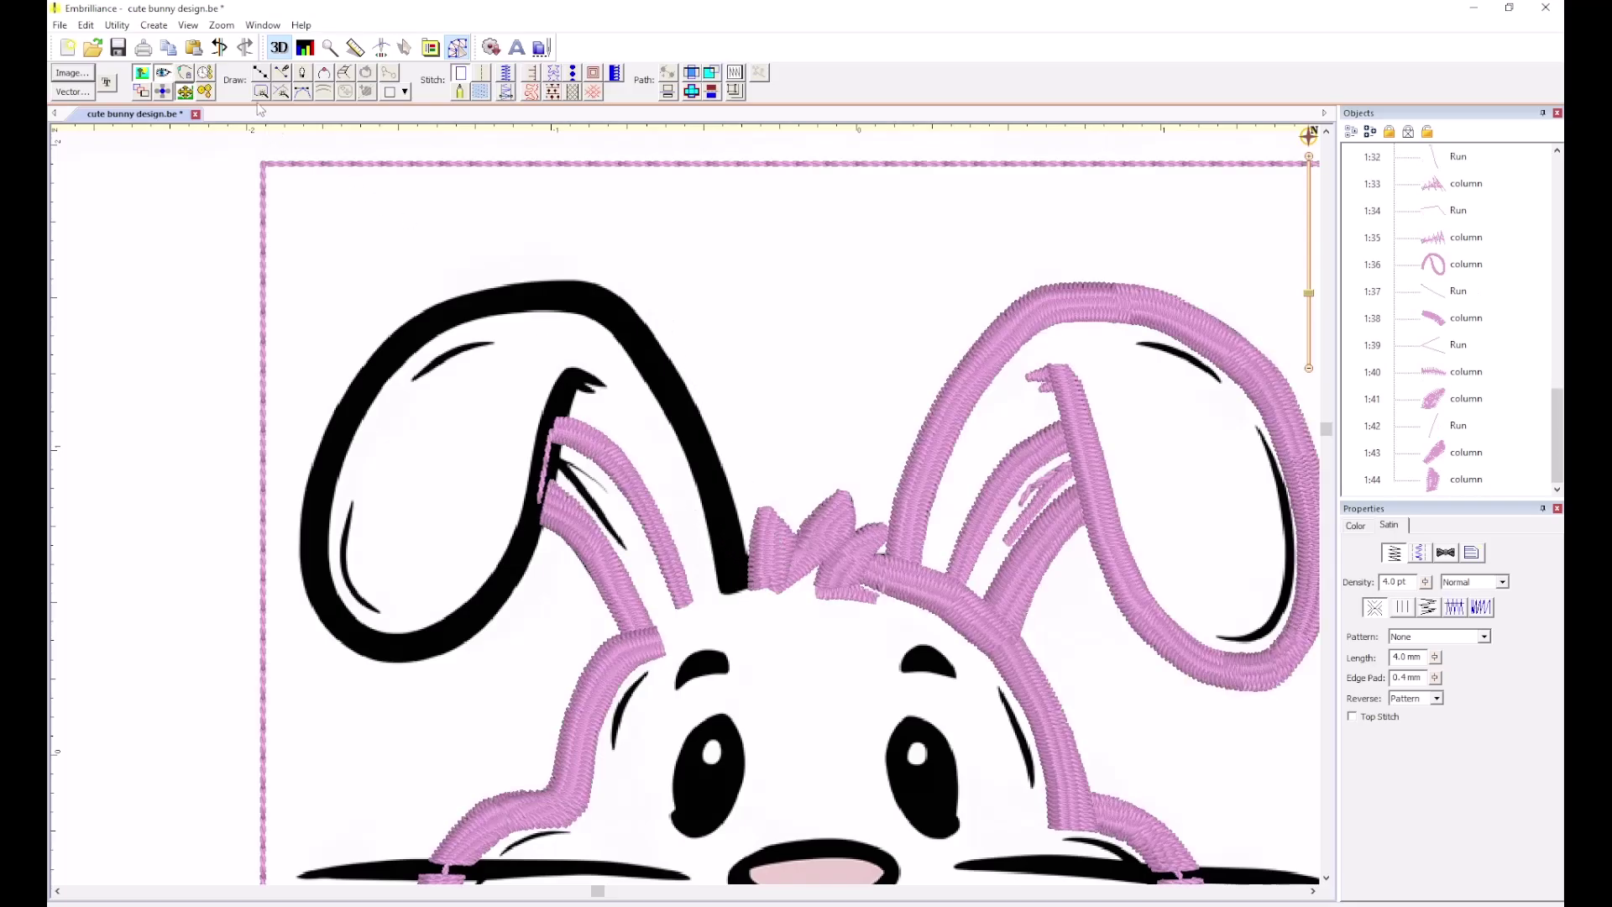
# Trace a run stitch line from the left ear's base at the tuft around the ear outline and out along the thin upper crease.
pyautogui.click(261, 74)
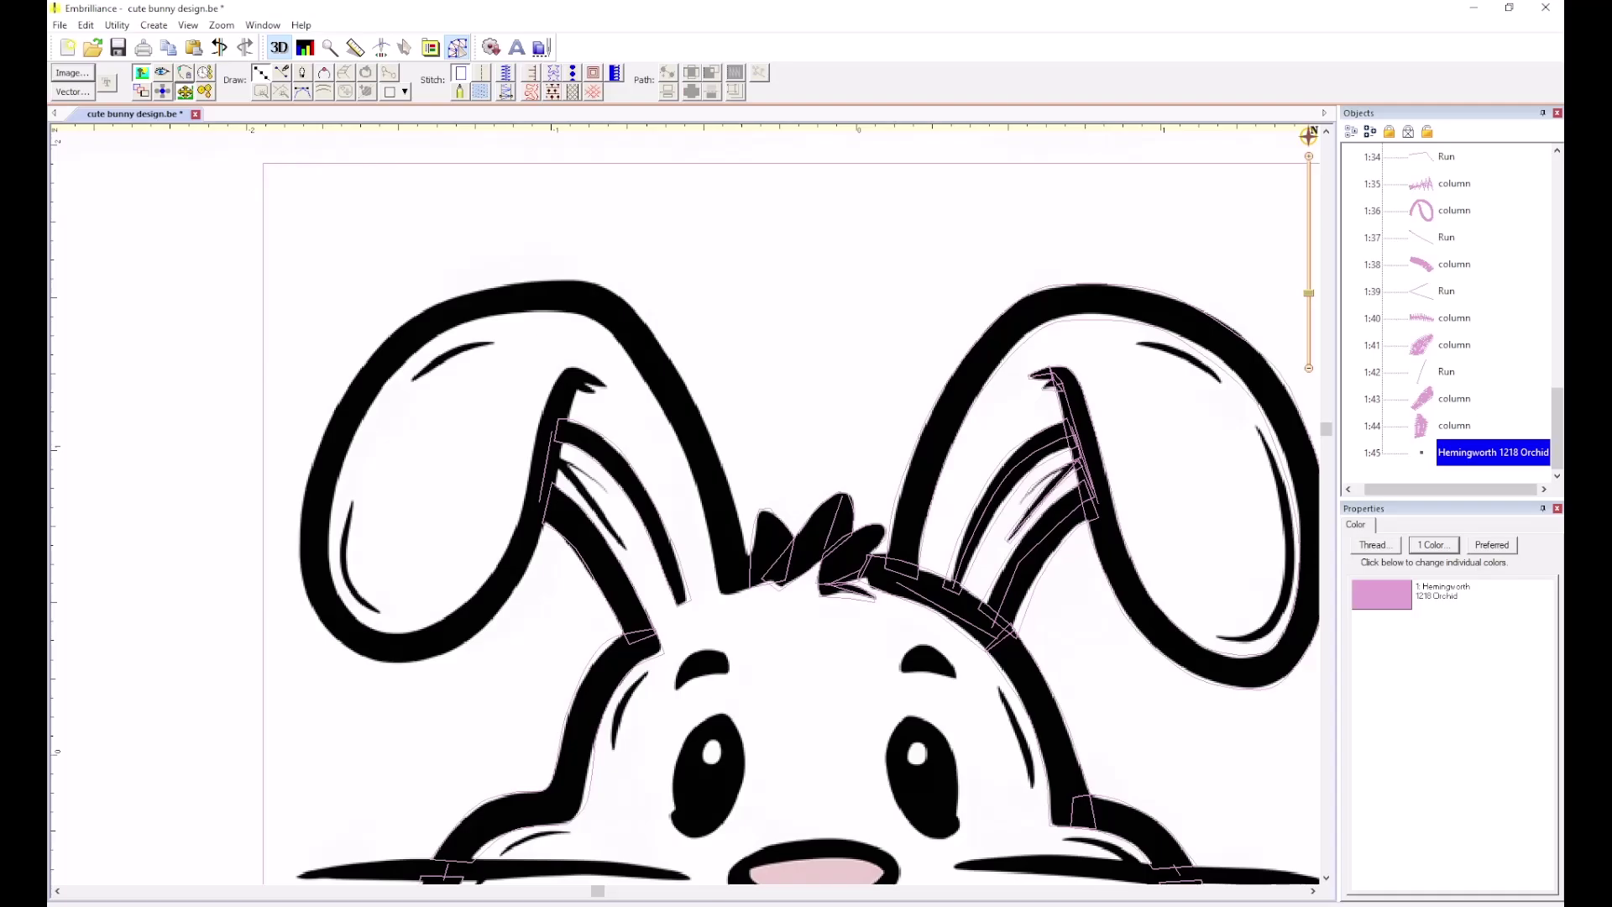
pyautogui.click(733, 580)
pyautogui.click(711, 477)
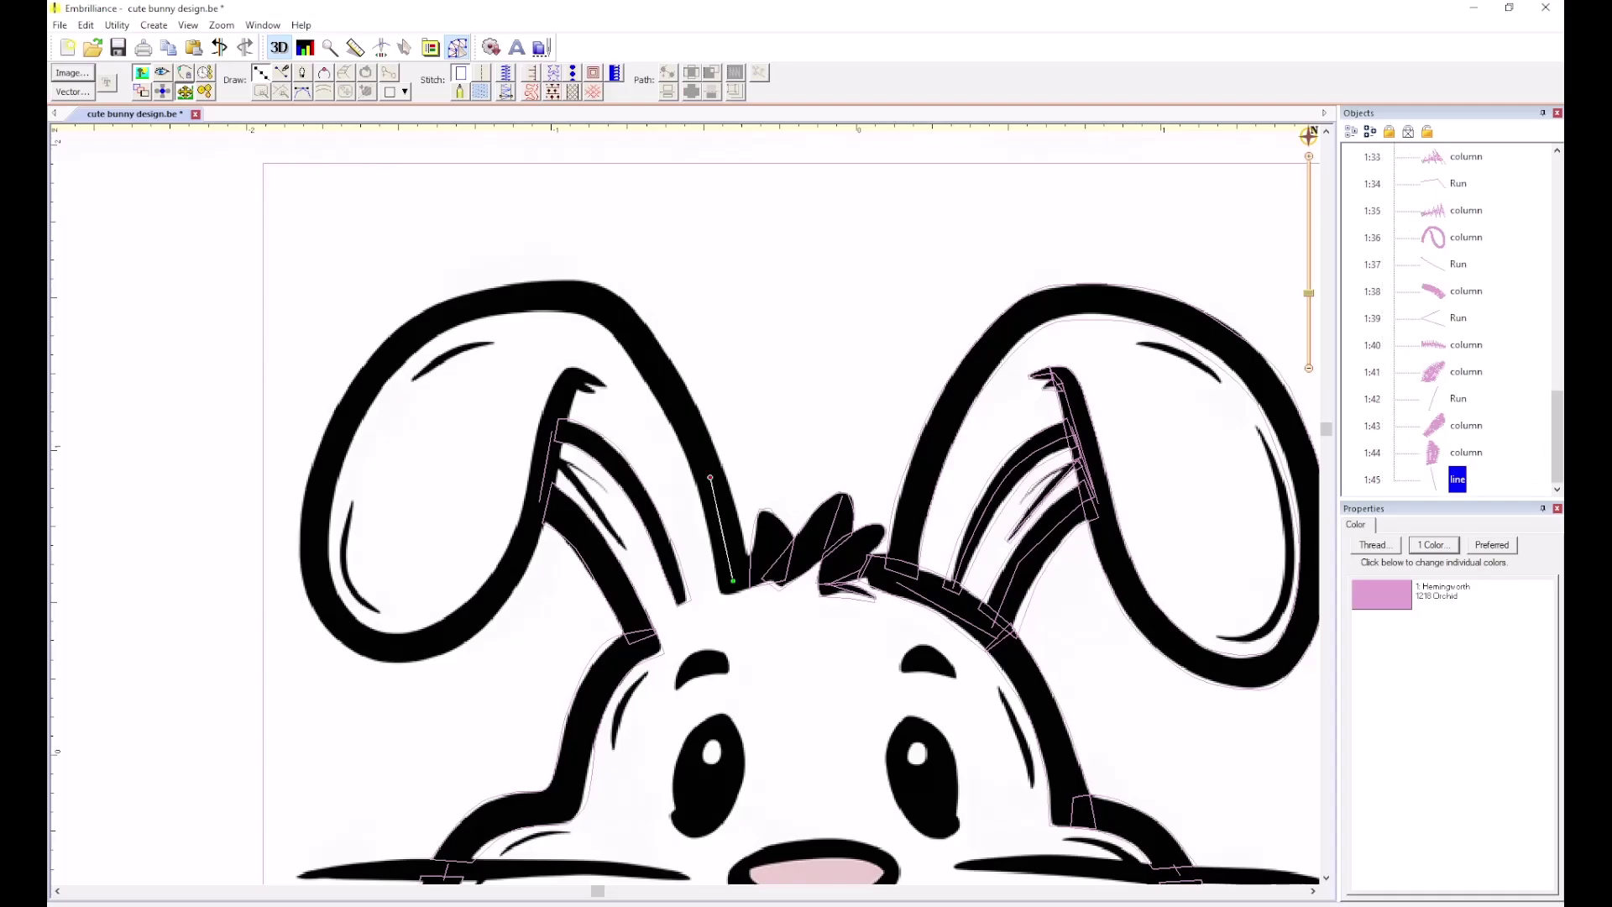
pyautogui.click(568, 292)
pyautogui.click(461, 307)
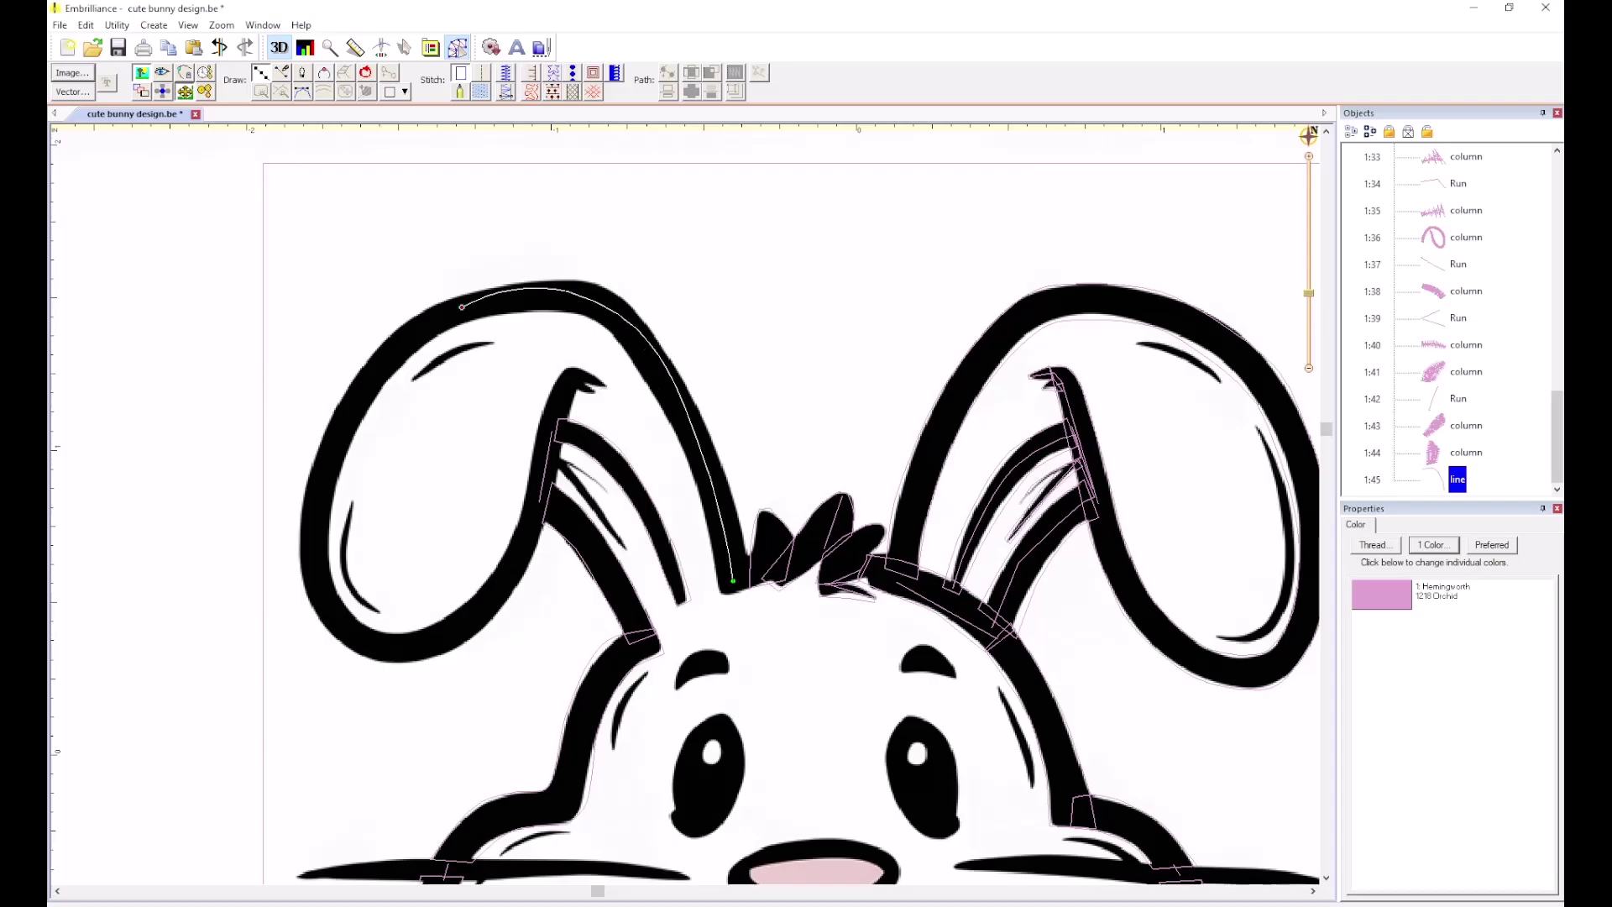
pyautogui.click(366, 380)
pyautogui.click(316, 503)
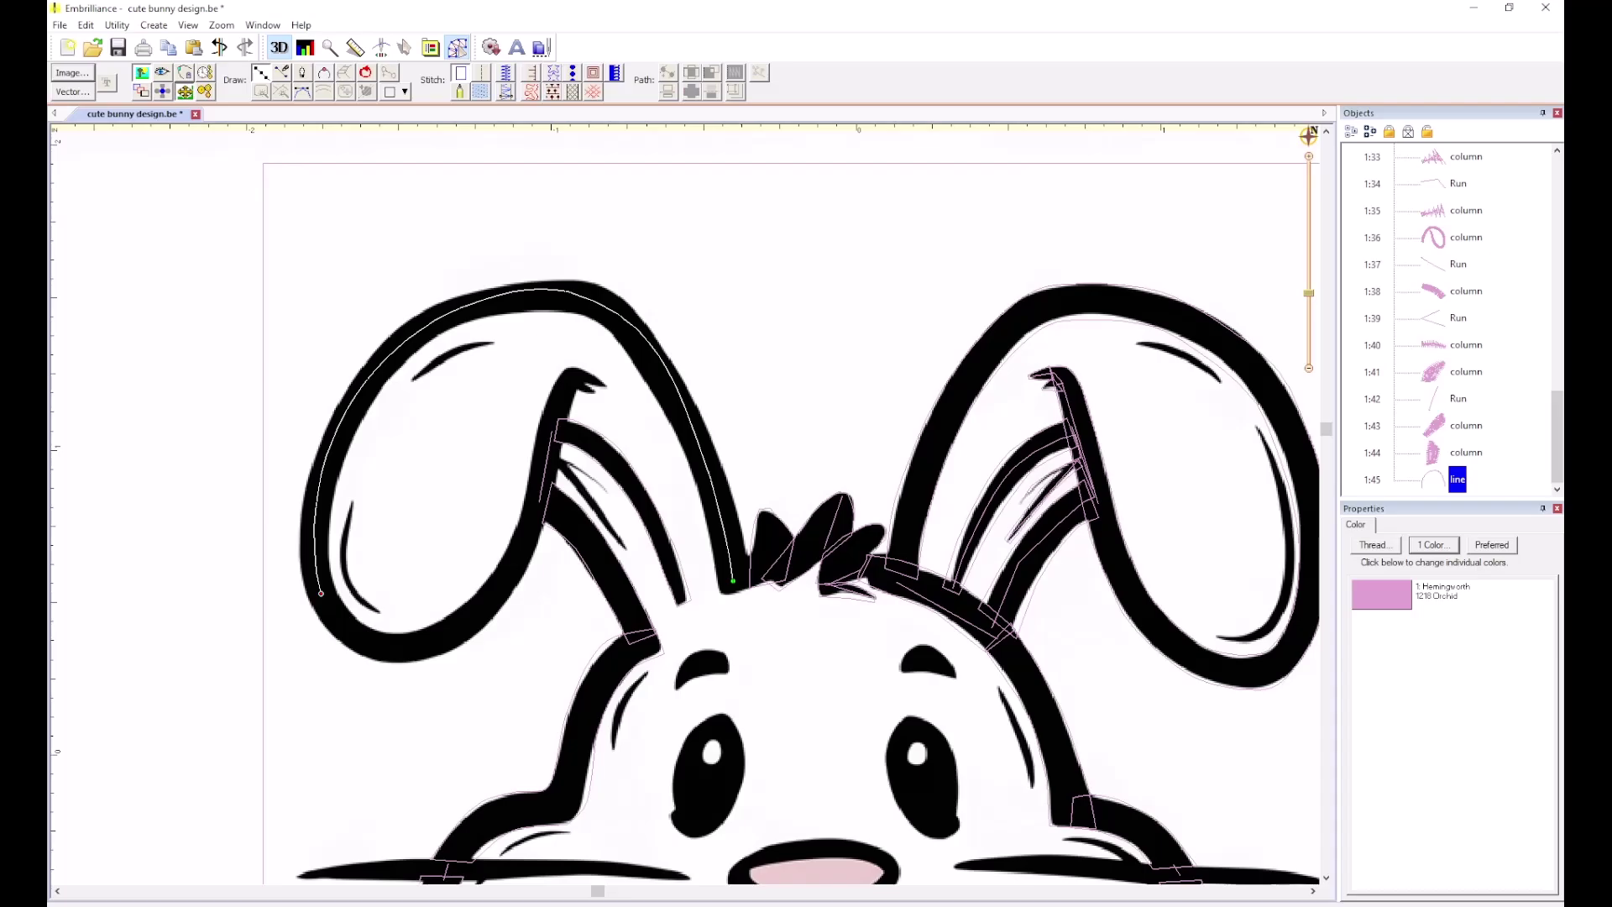
pyautogui.click(416, 647)
pyautogui.click(472, 617)
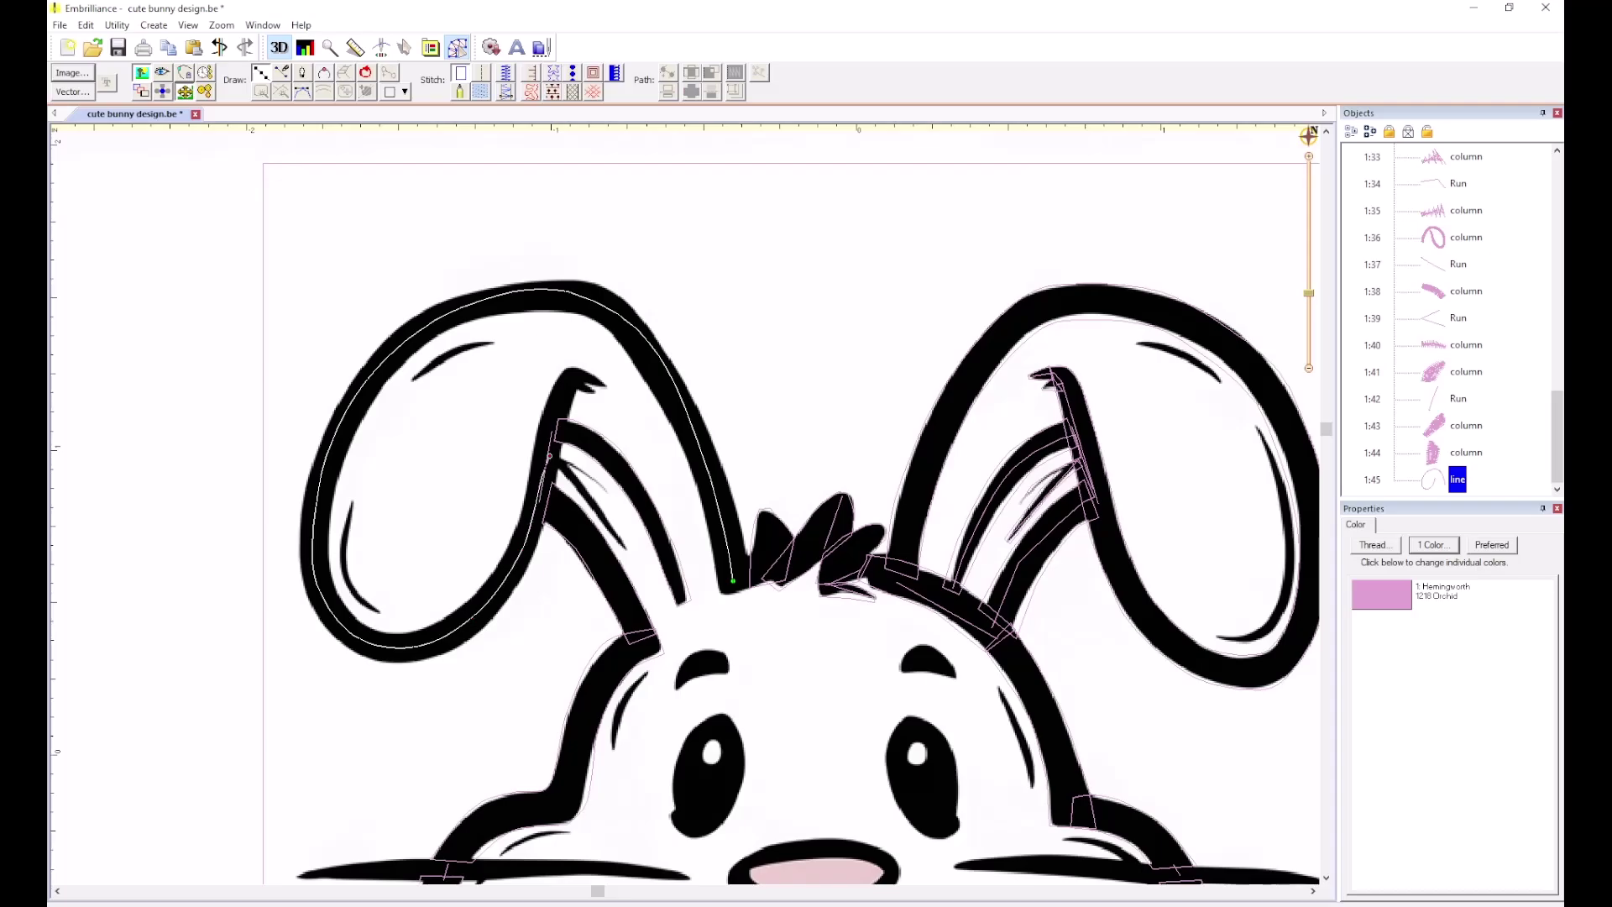
pyautogui.scroll(2, 546, 465)
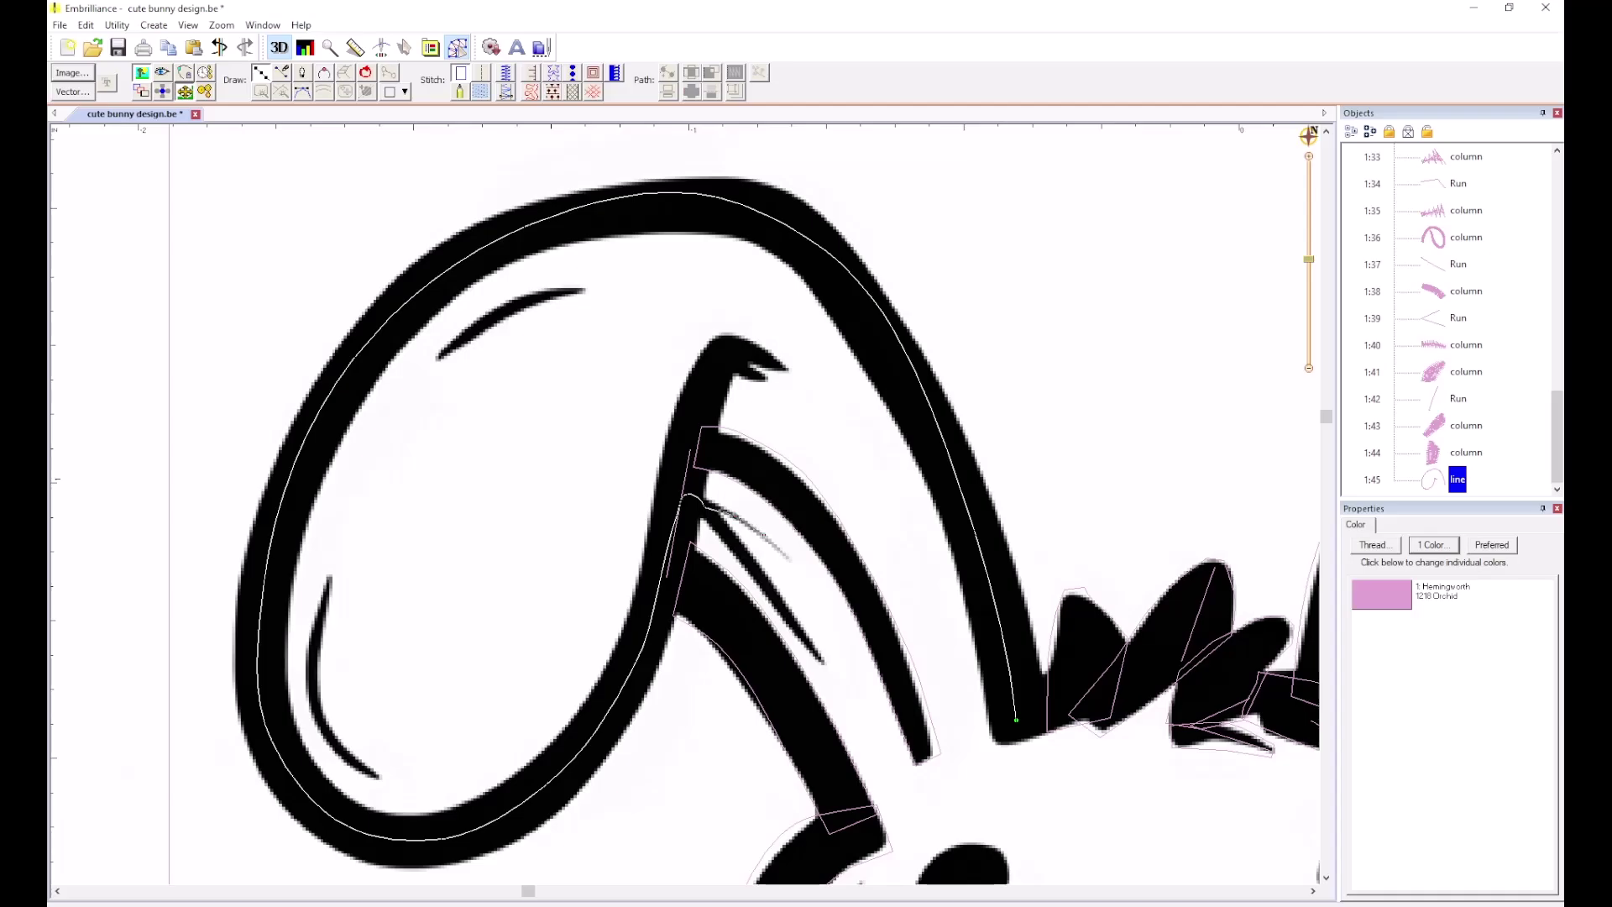
pyautogui.press('Return')
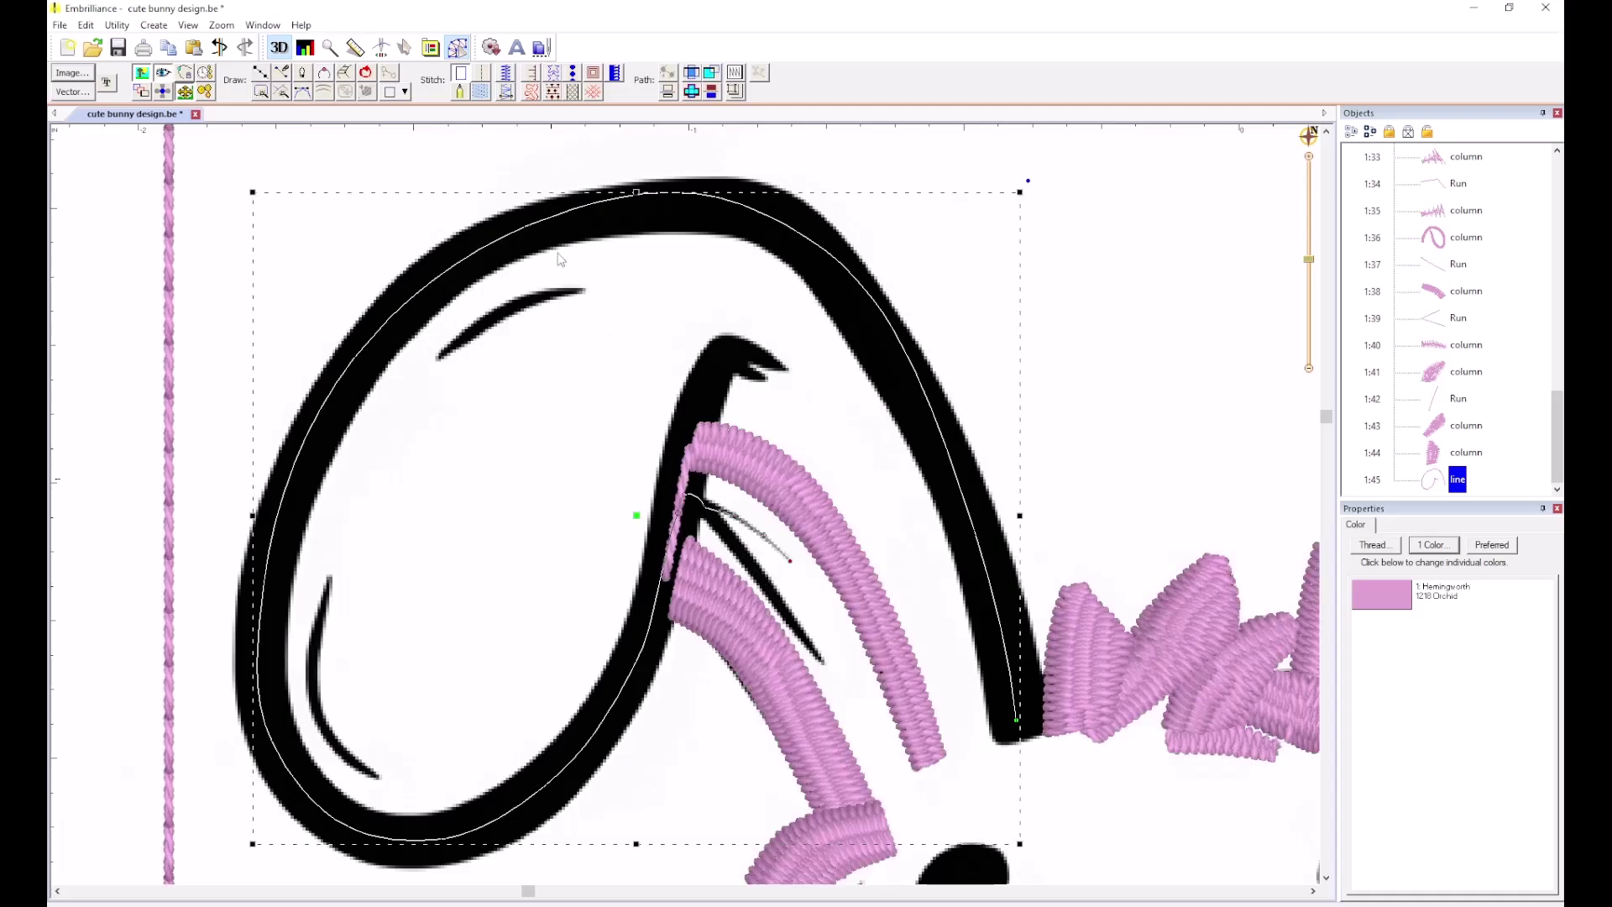
pyautogui.click(484, 74)
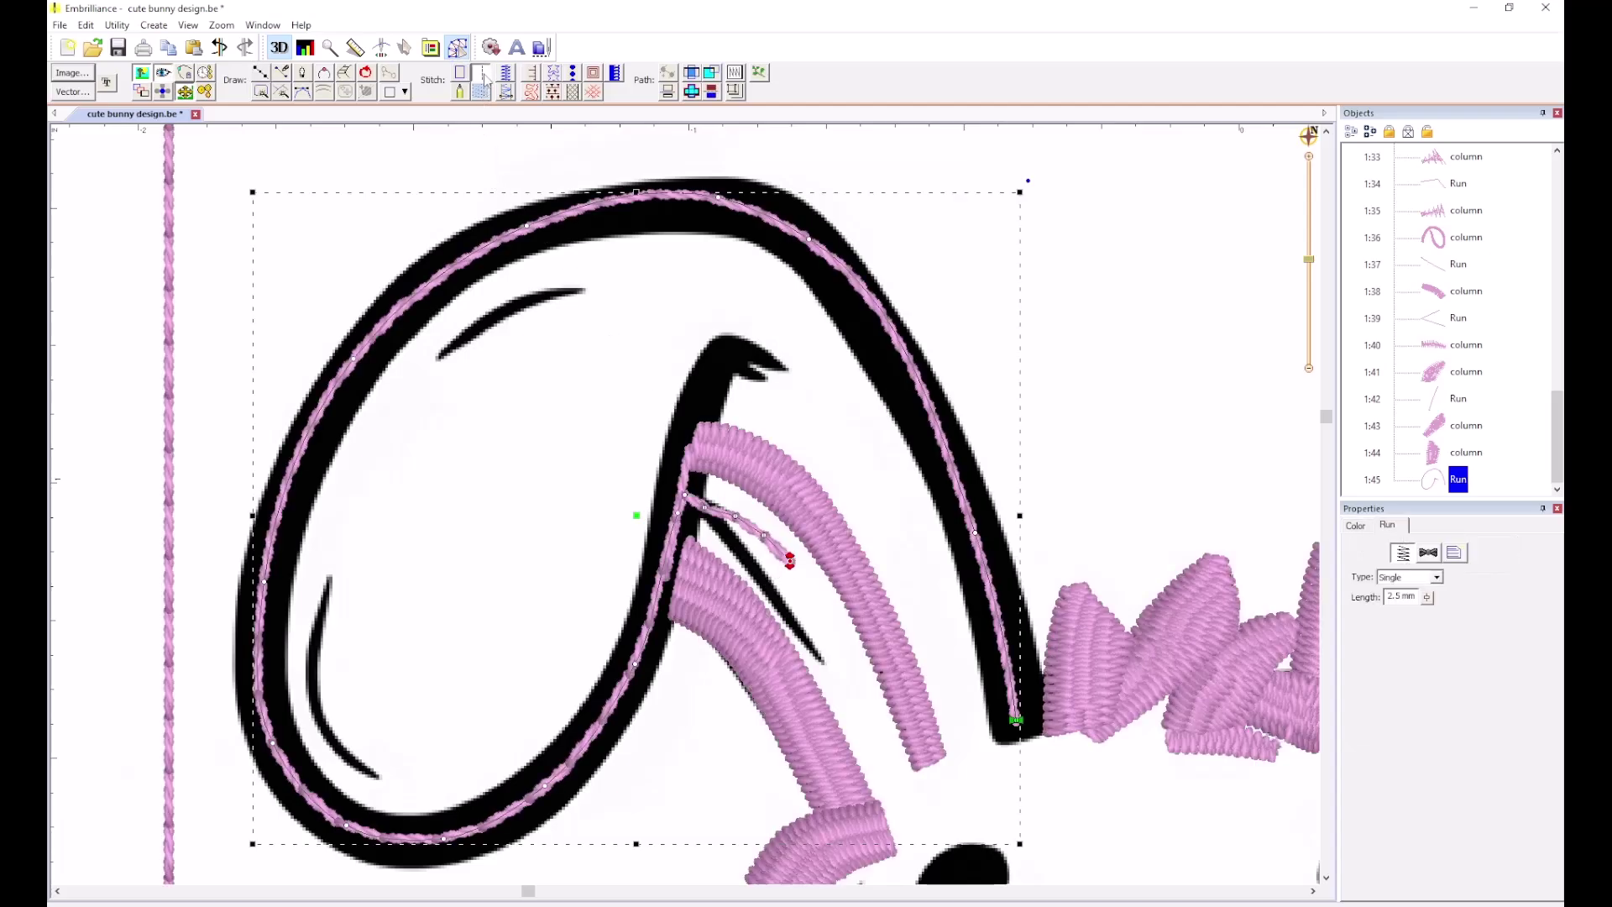
pyautogui.click(518, 336)
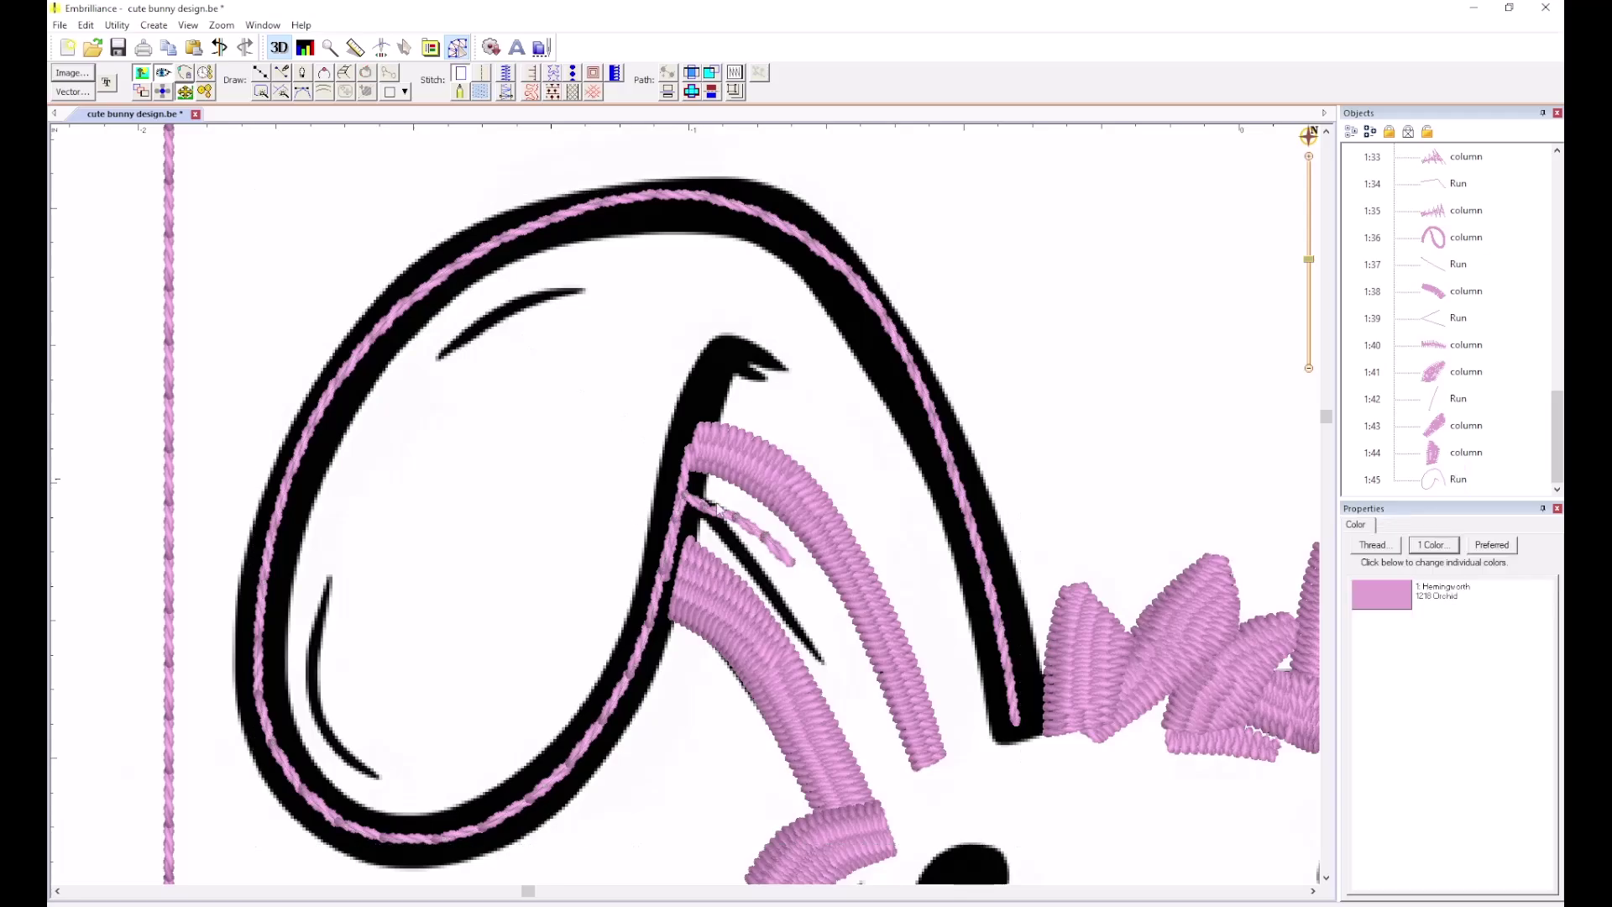
# Add a run stitch line from the thin upper crease's tip back to its root and out to the lower crease's tip.
pyautogui.click(261, 72)
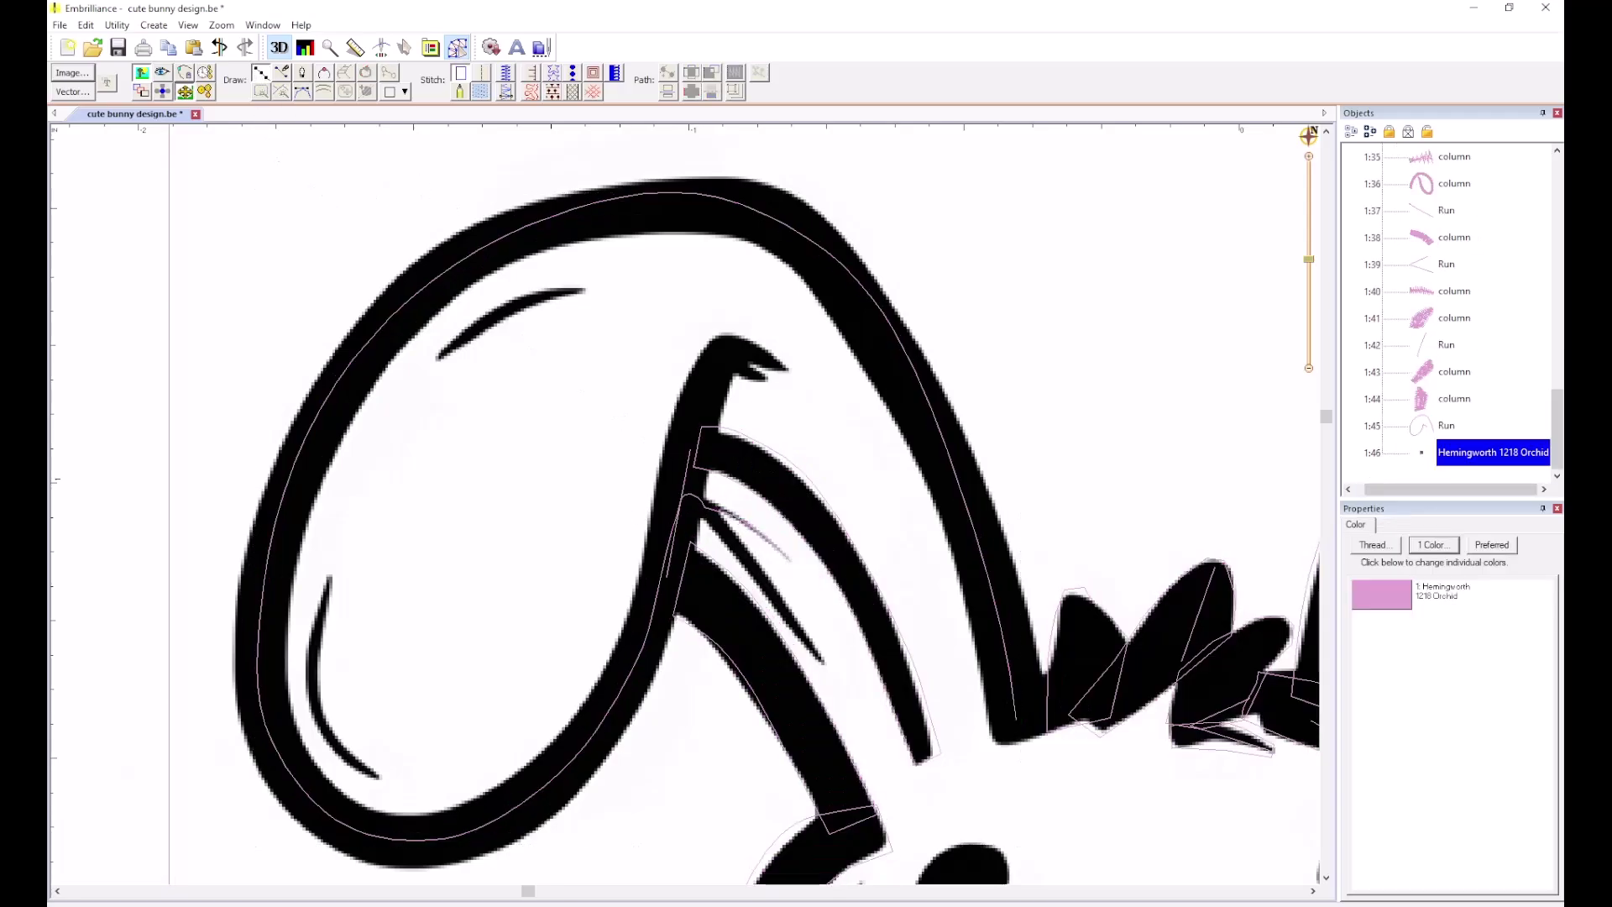
pyautogui.click(792, 559)
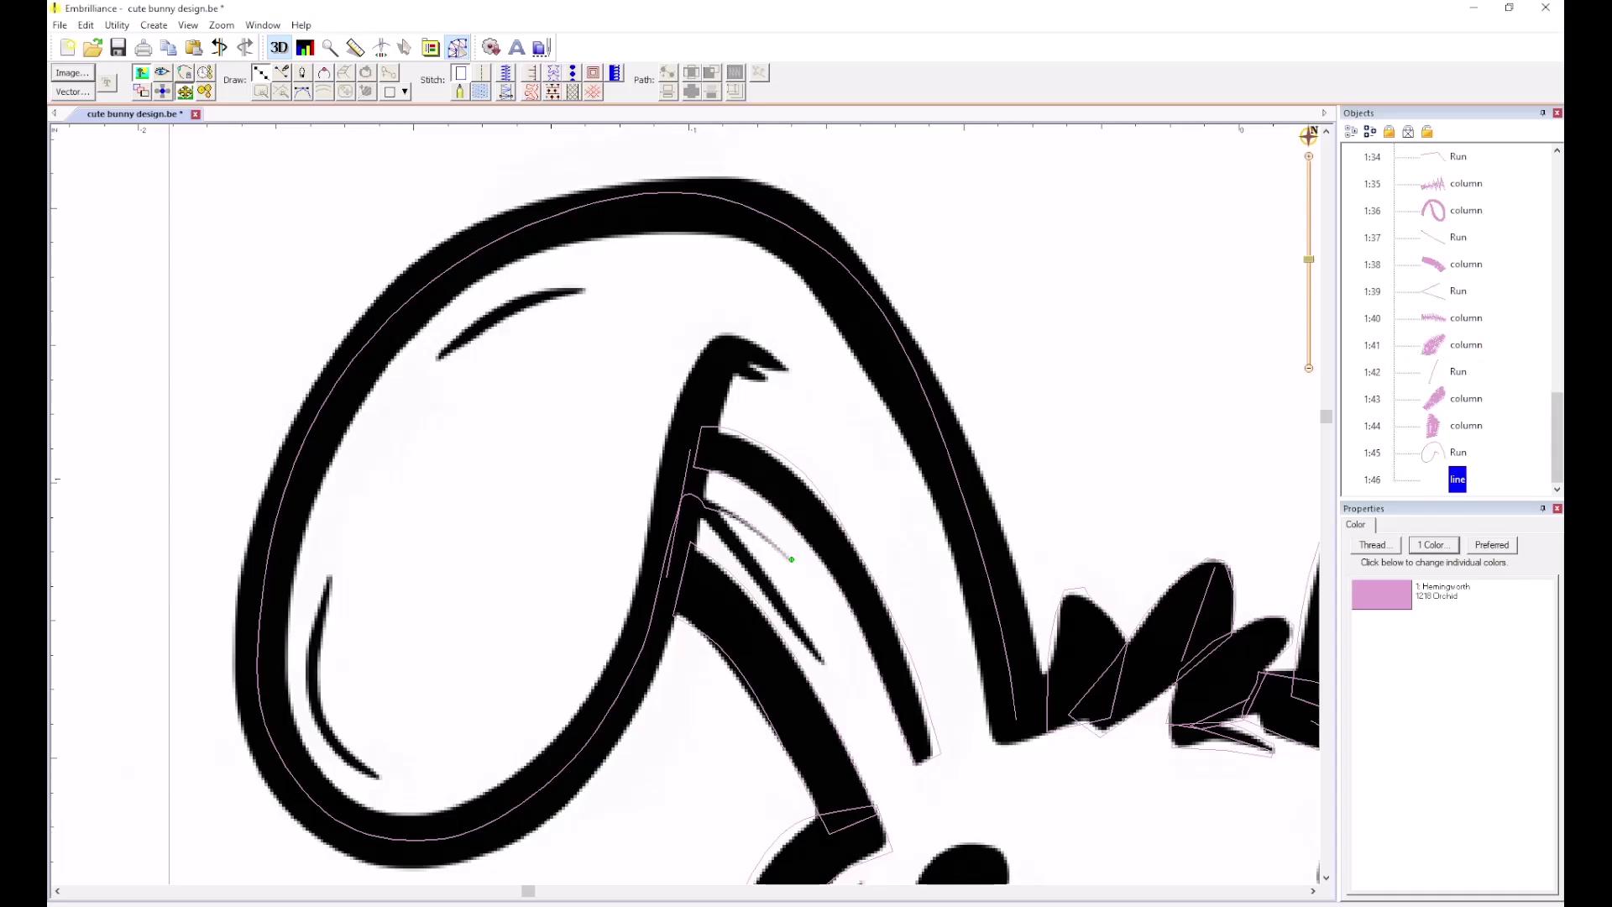
pyautogui.click(725, 511)
pyautogui.click(740, 550)
pyautogui.click(790, 616)
pyautogui.click(822, 659)
pyautogui.rightClick(804, 651)
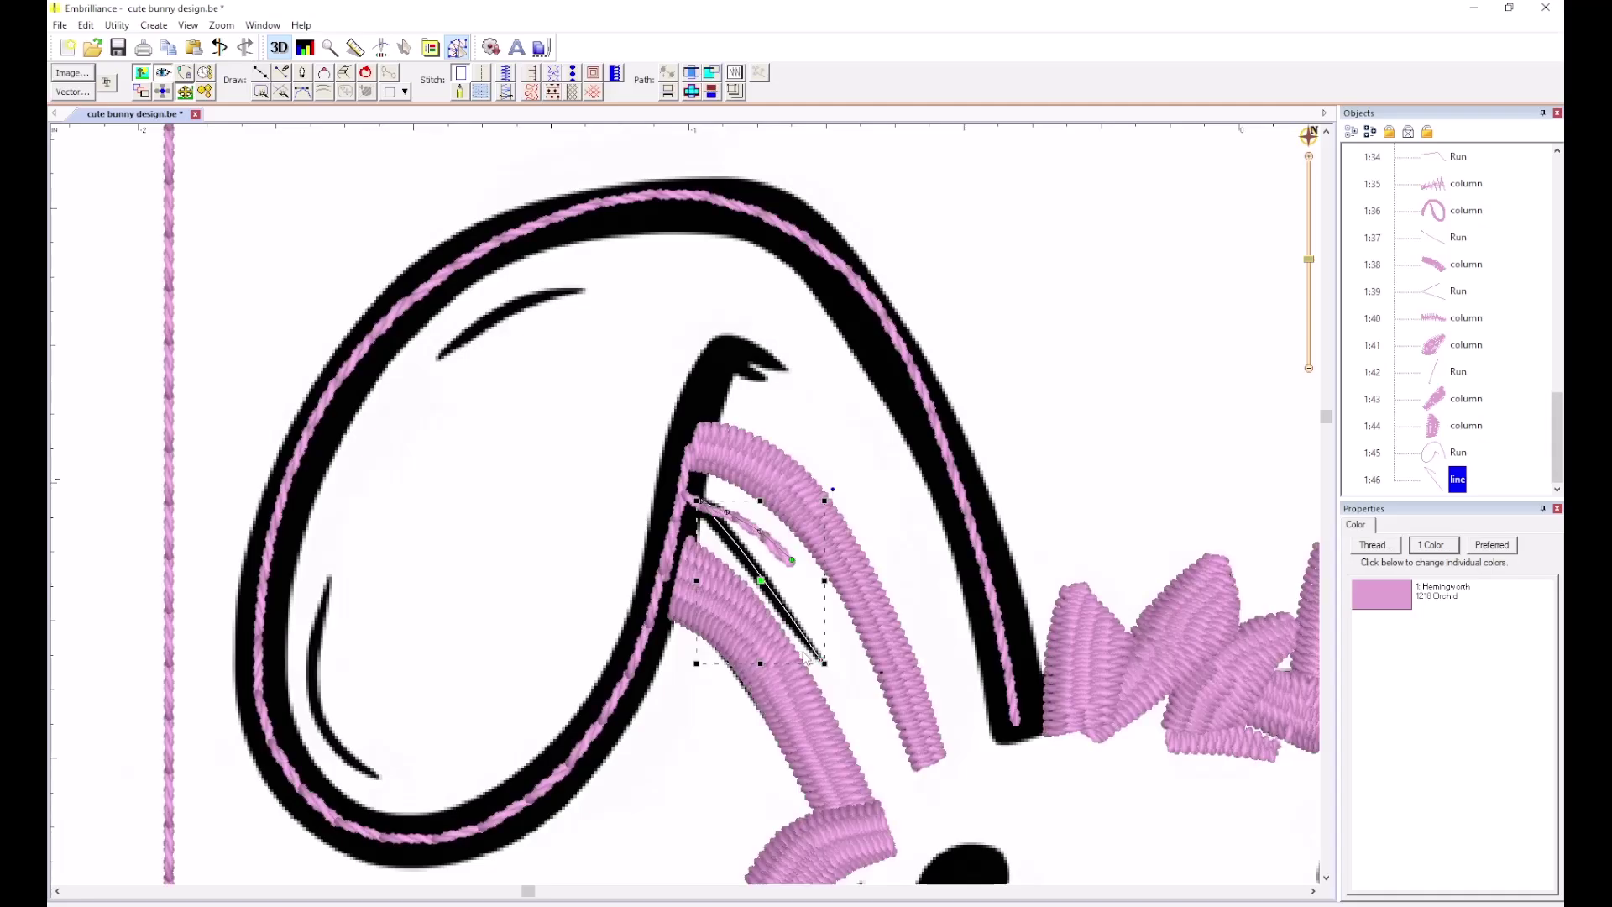
pyautogui.click(482, 73)
pyautogui.click(486, 246)
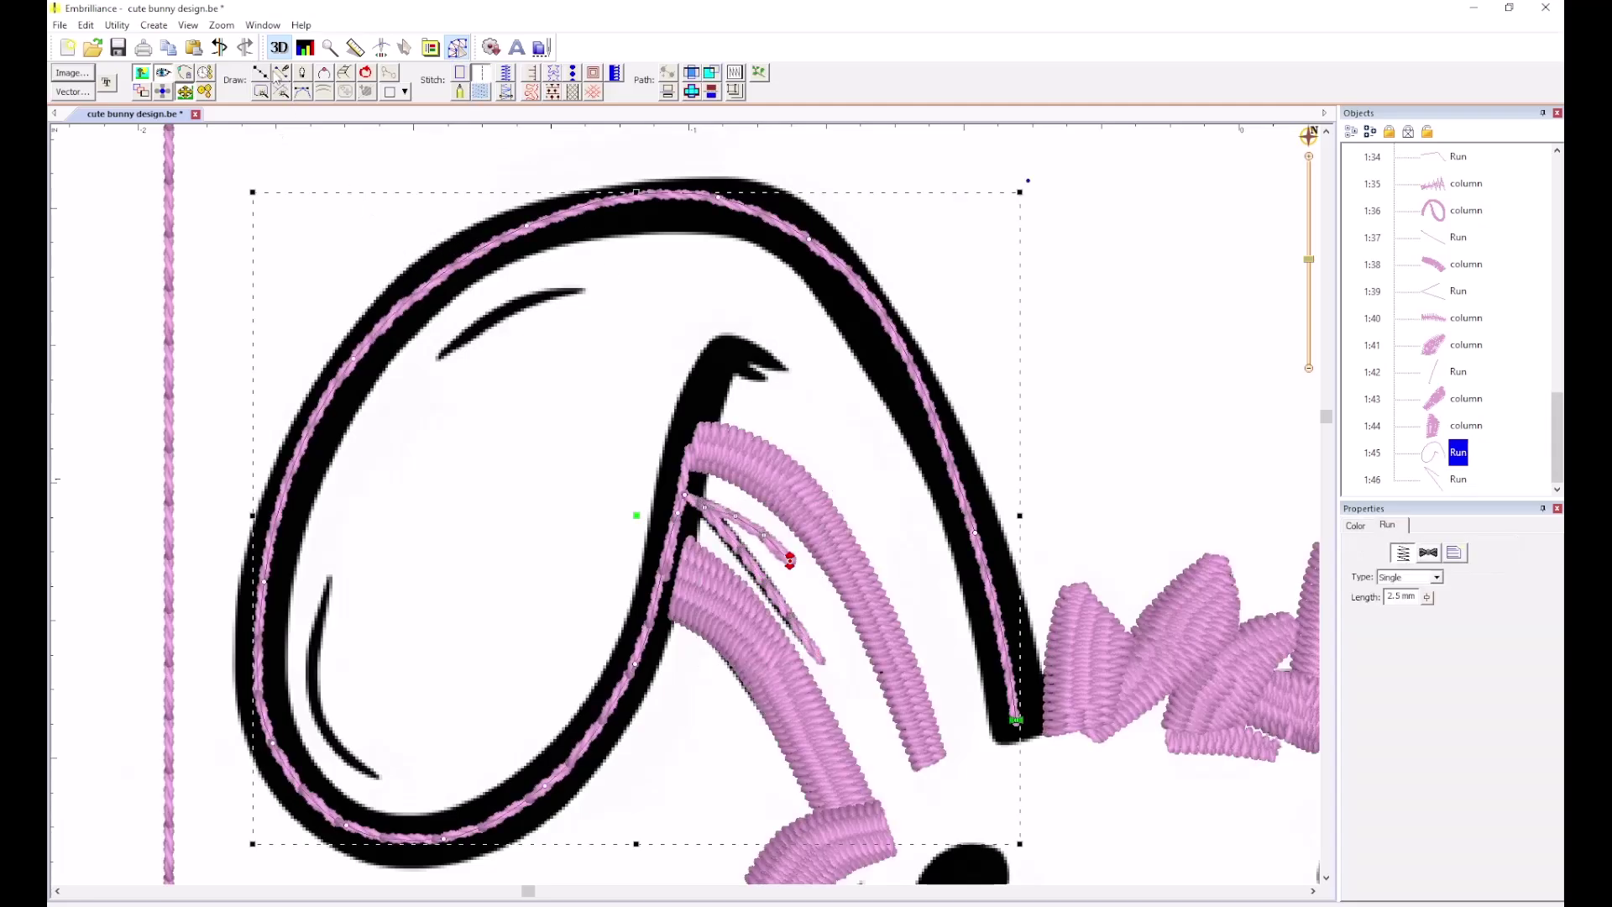
# Digitize the left ear's lower crease as a narrow satin column from its tip back to the ear outline.
pyautogui.click(345, 73)
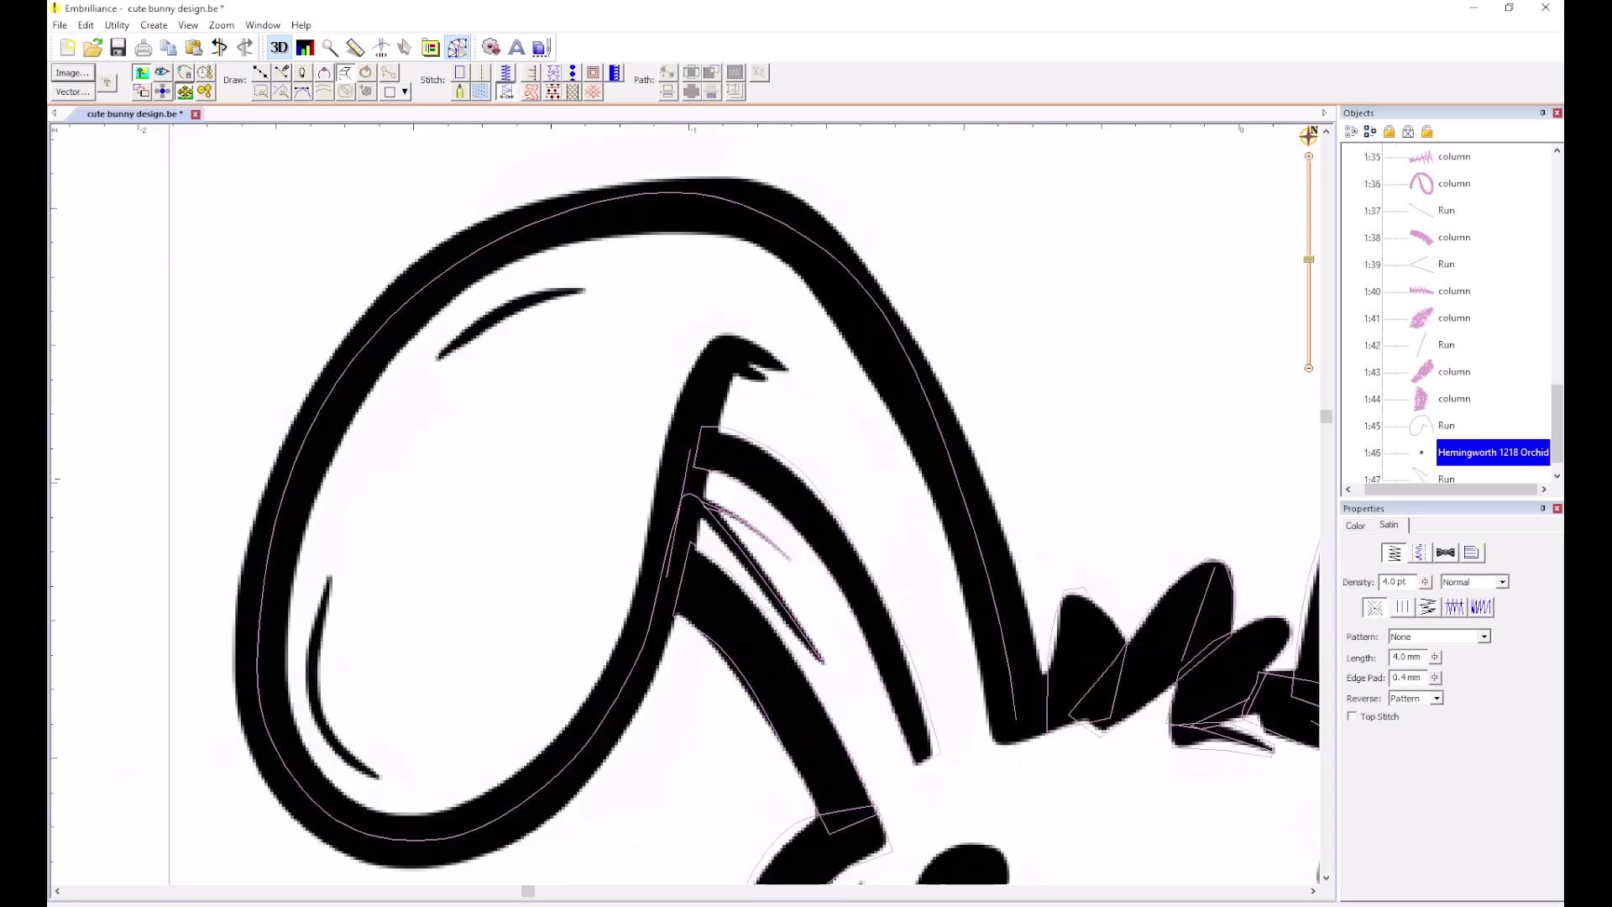
pyautogui.scroll(2, 790, 593)
pyautogui.click(693, 547)
pyautogui.click(700, 540)
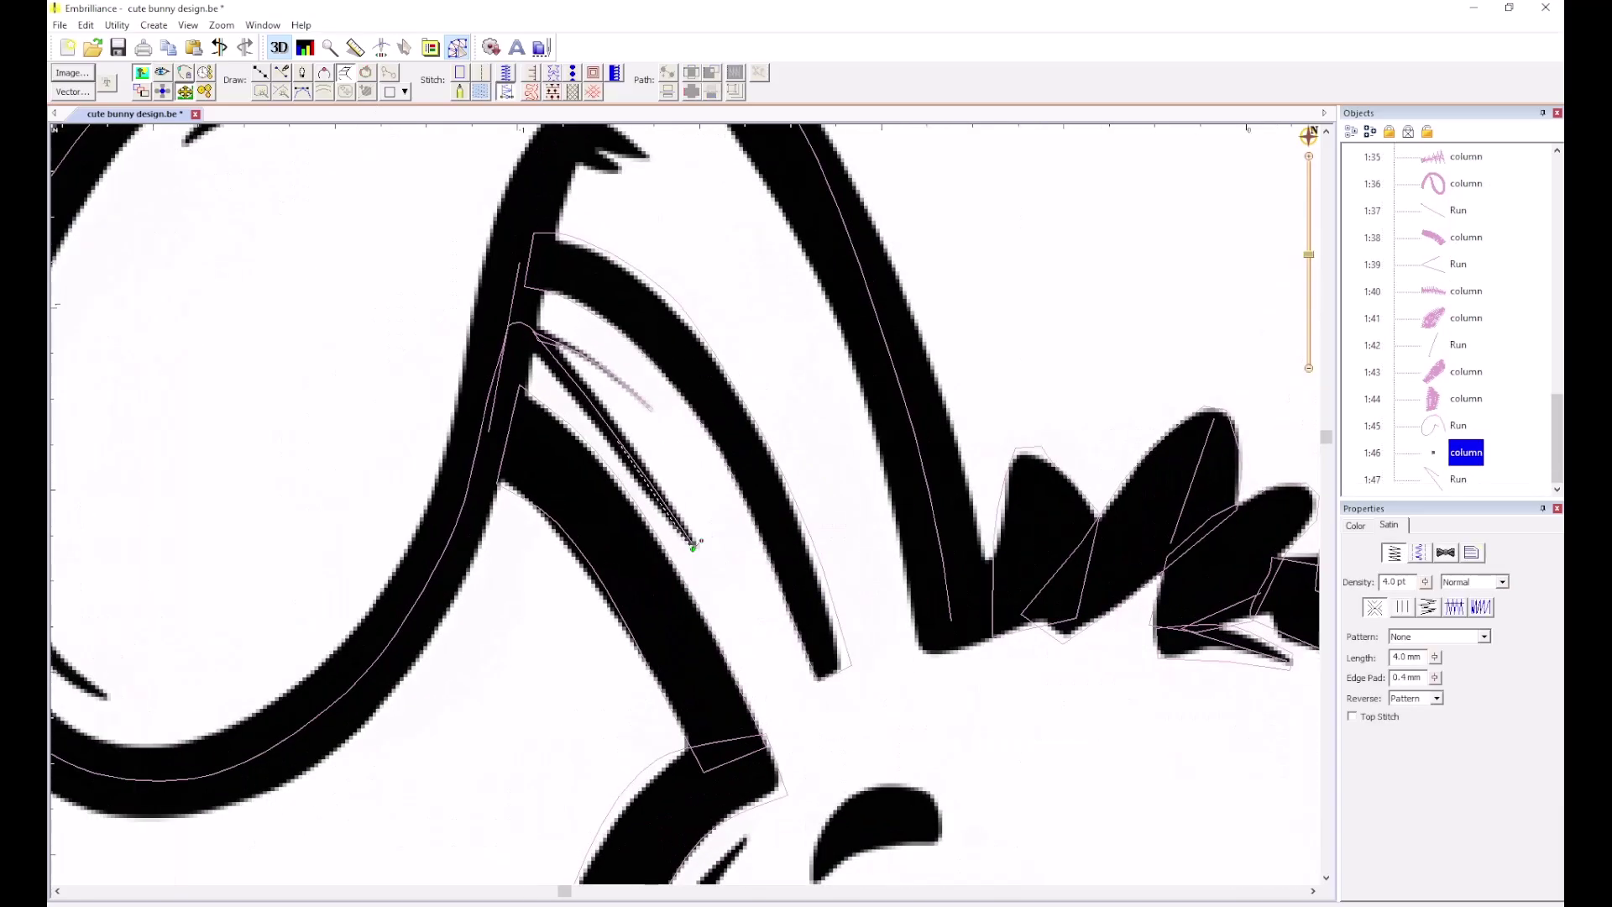
pyautogui.click(599, 433)
pyautogui.click(619, 422)
pyautogui.click(516, 345)
pyautogui.rightClick(532, 324)
pyautogui.click(430, 204)
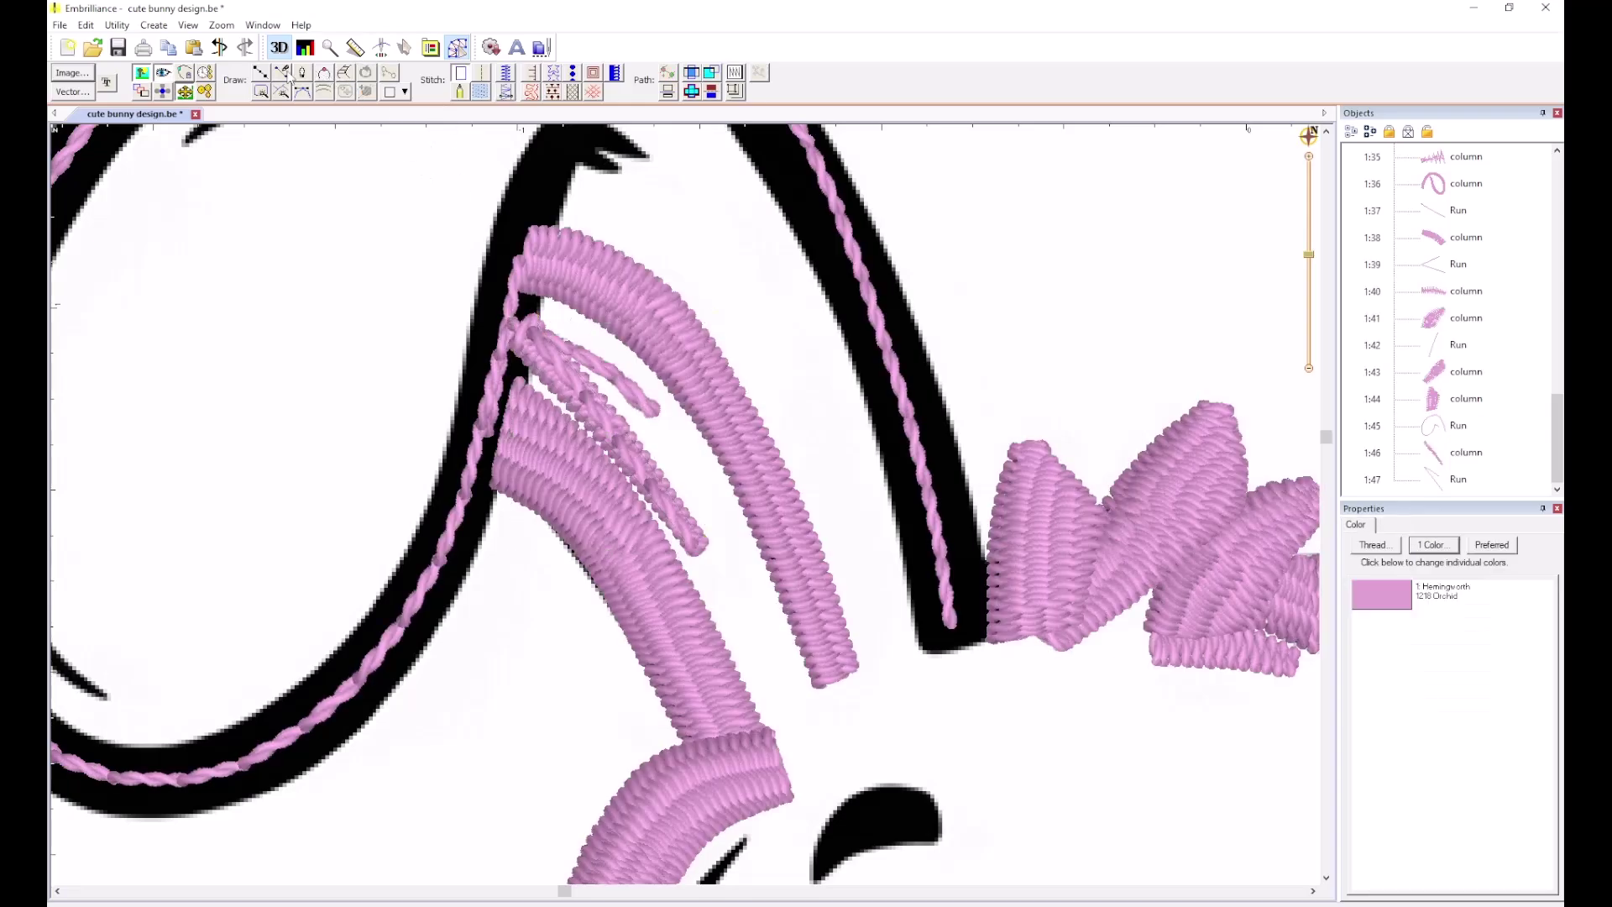
# Add a run stitch line from the crease's root up the ear's inner edge to the tip of the hook's lower prong.
pyautogui.click(259, 74)
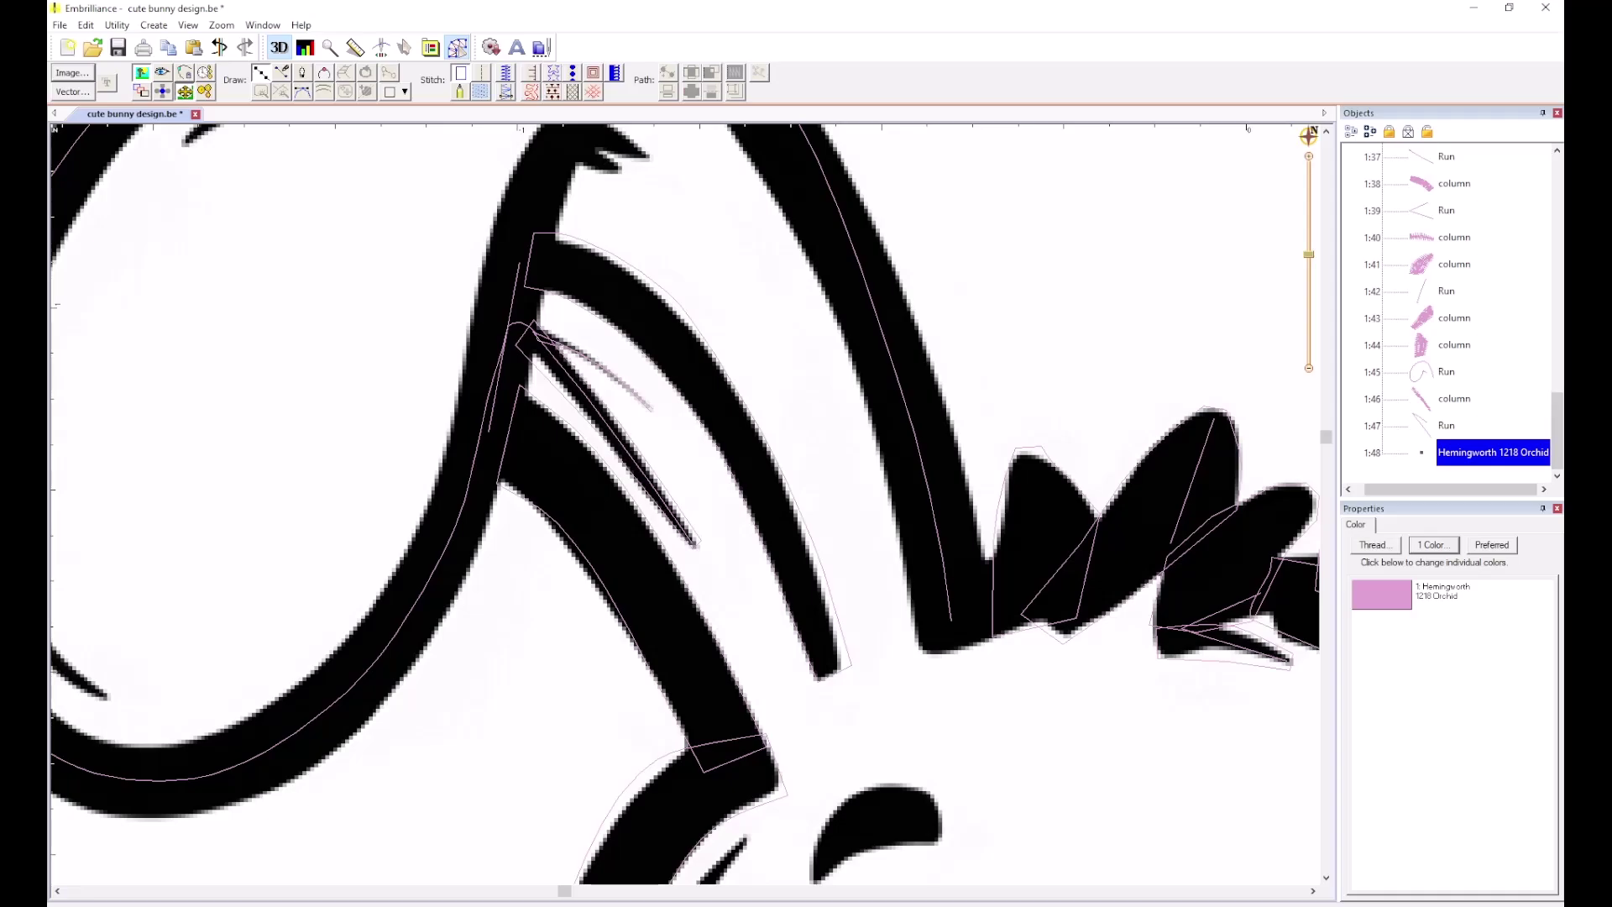
pyautogui.click(503, 345)
pyautogui.click(525, 210)
pyautogui.click(551, 147)
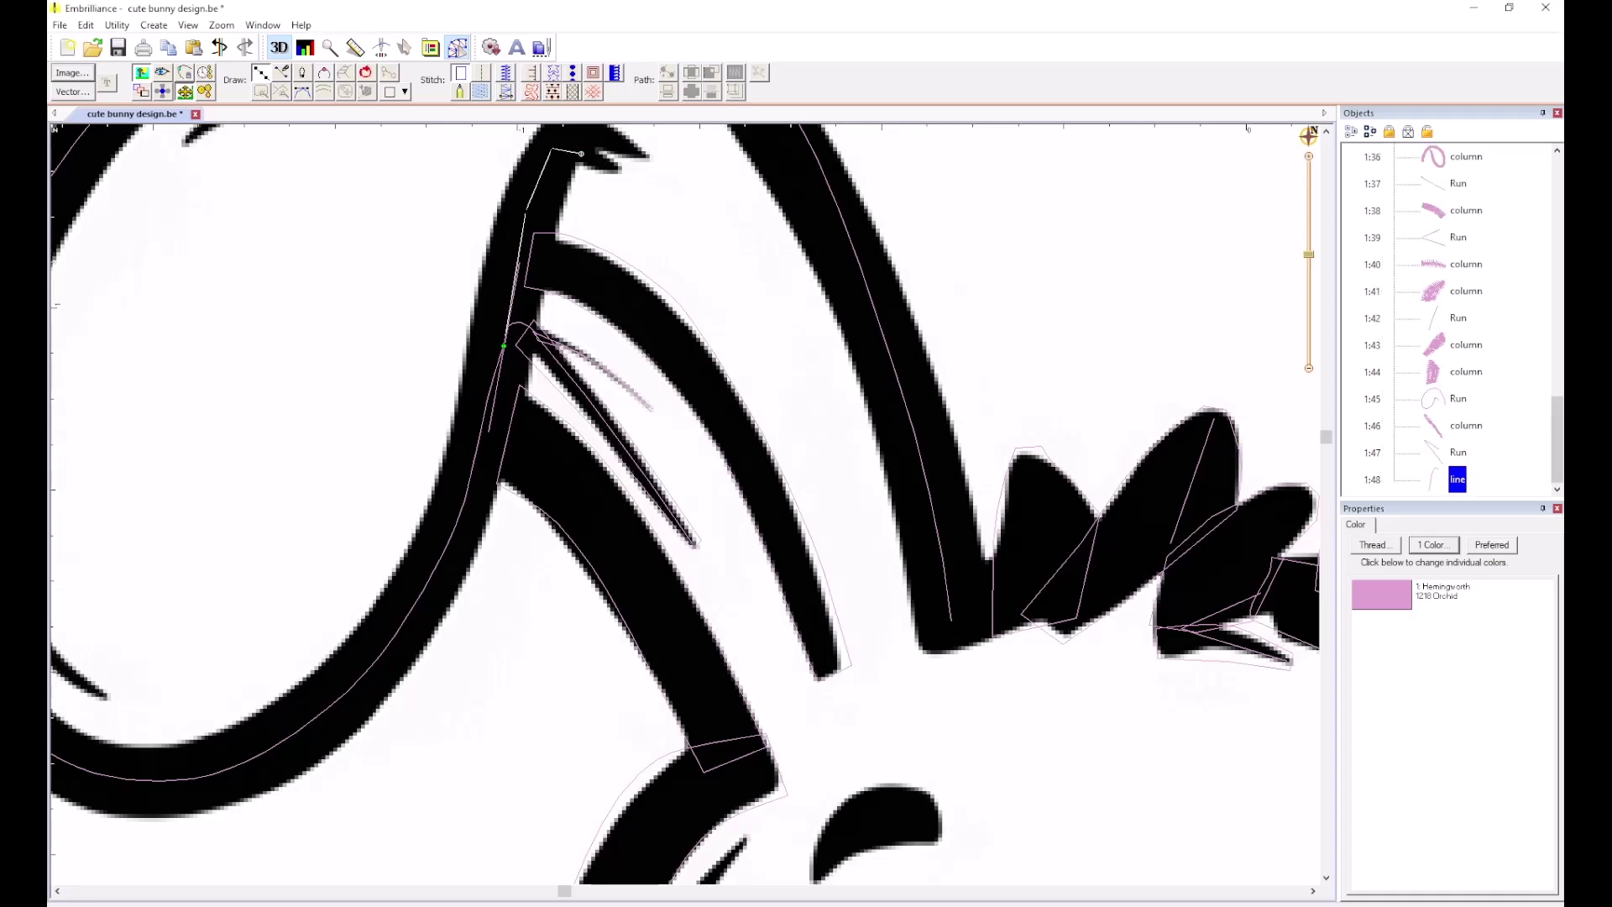
pyautogui.press('Return')
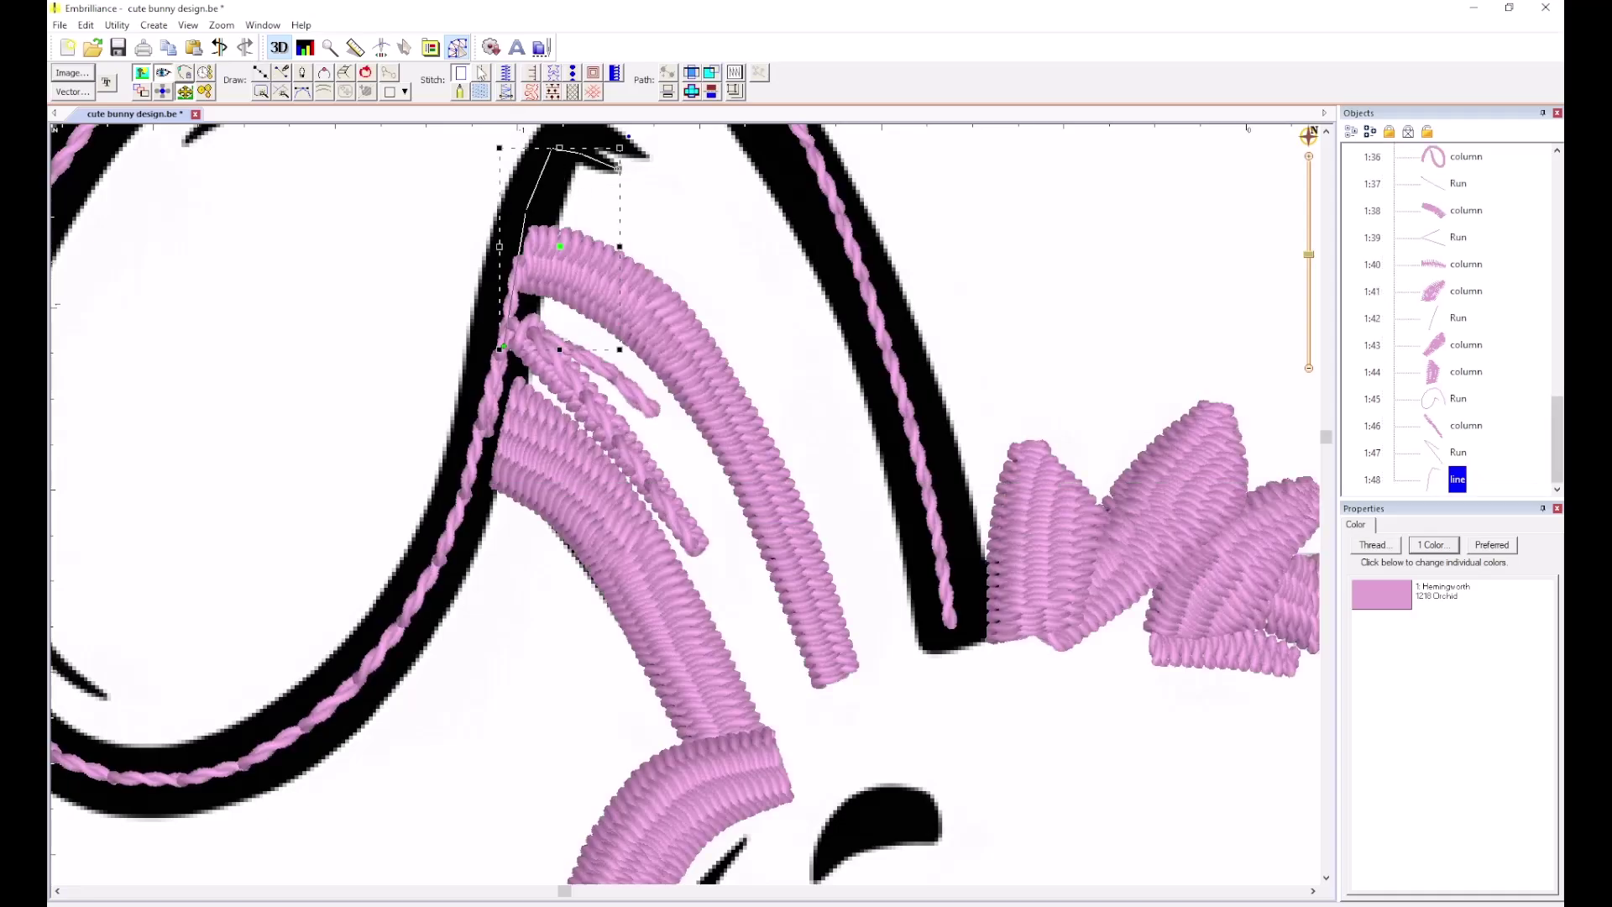
pyautogui.click(431, 185)
pyautogui.scroll(1, 427, 183)
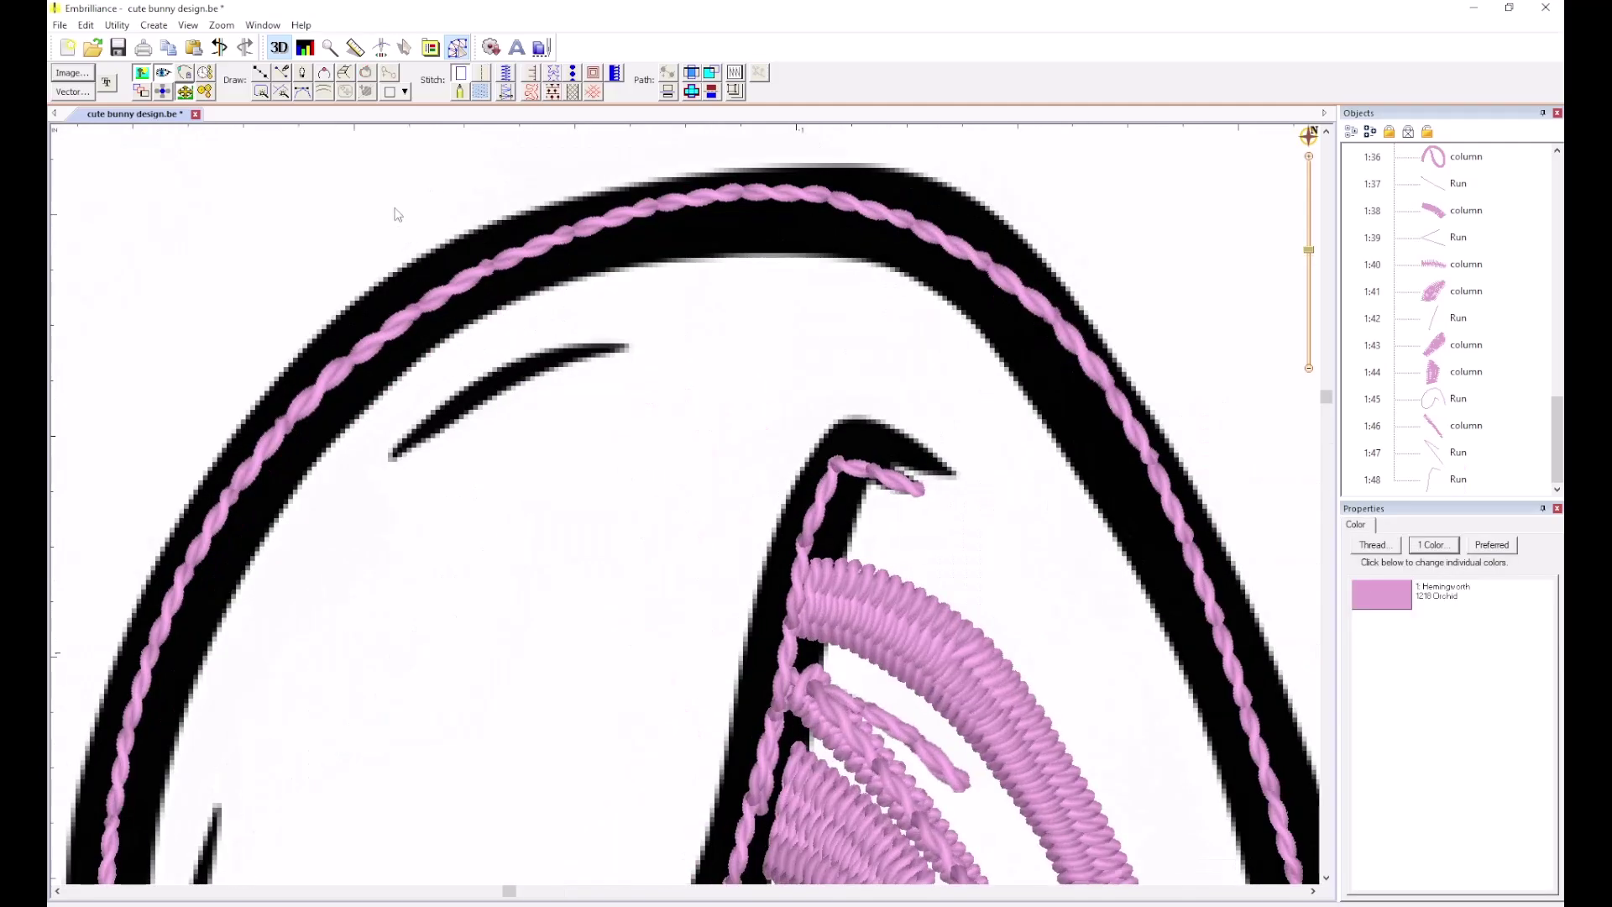
# Digitize the hook's lower prong as a satin column from its tip back to the ear's inner edge.
pyautogui.click(344, 72)
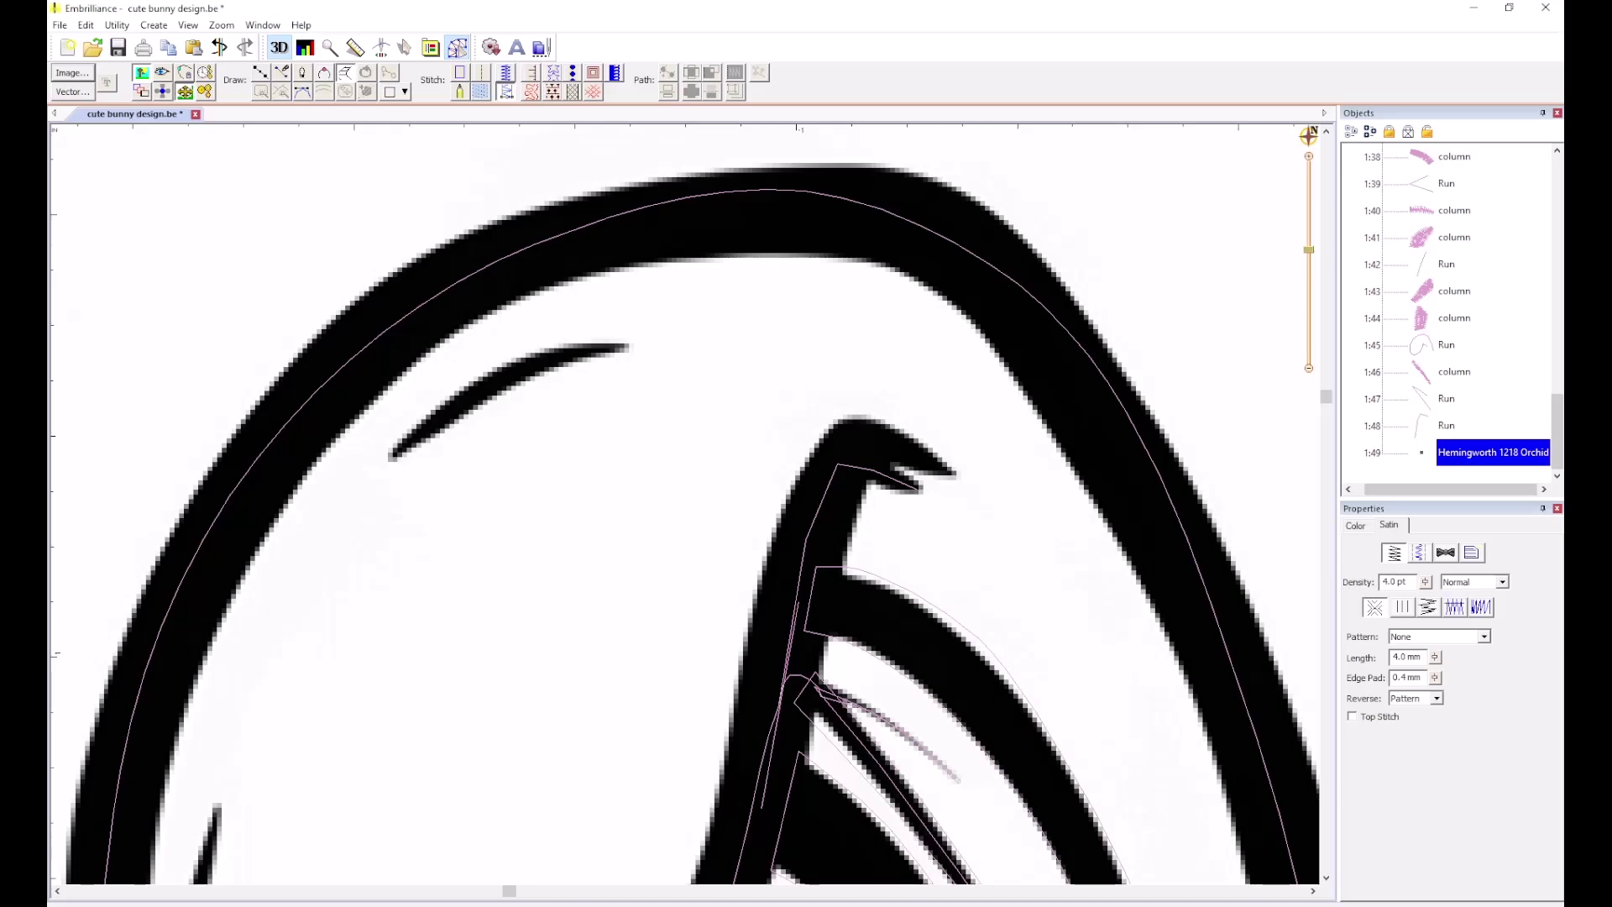
pyautogui.click(931, 485)
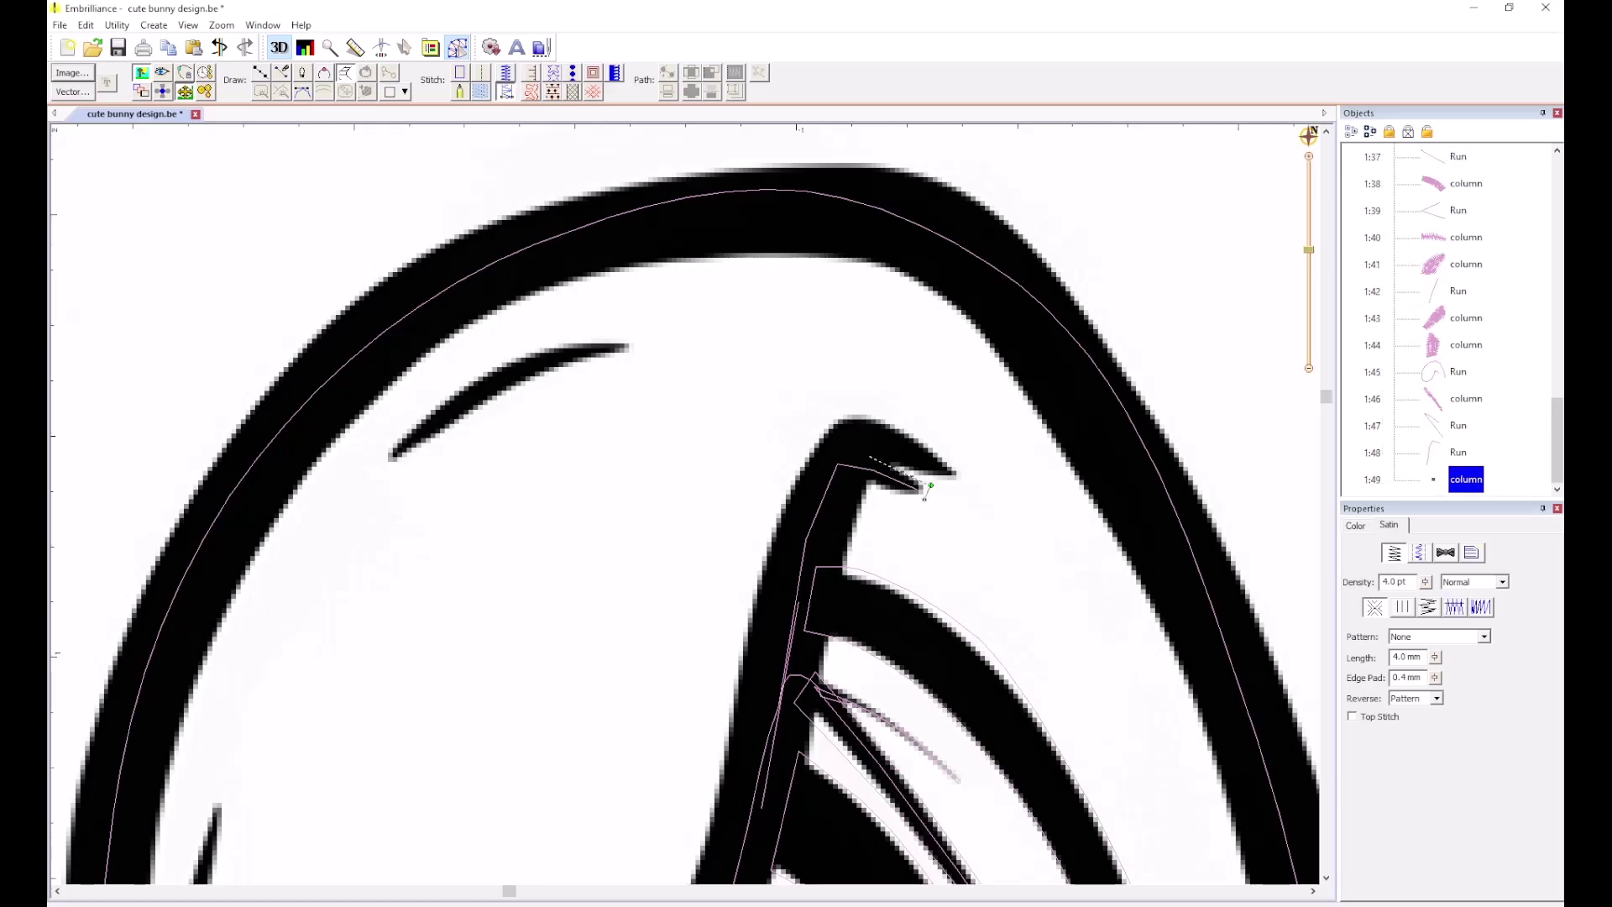
pyautogui.click(869, 452)
pyautogui.click(850, 487)
pyautogui.press('Return')
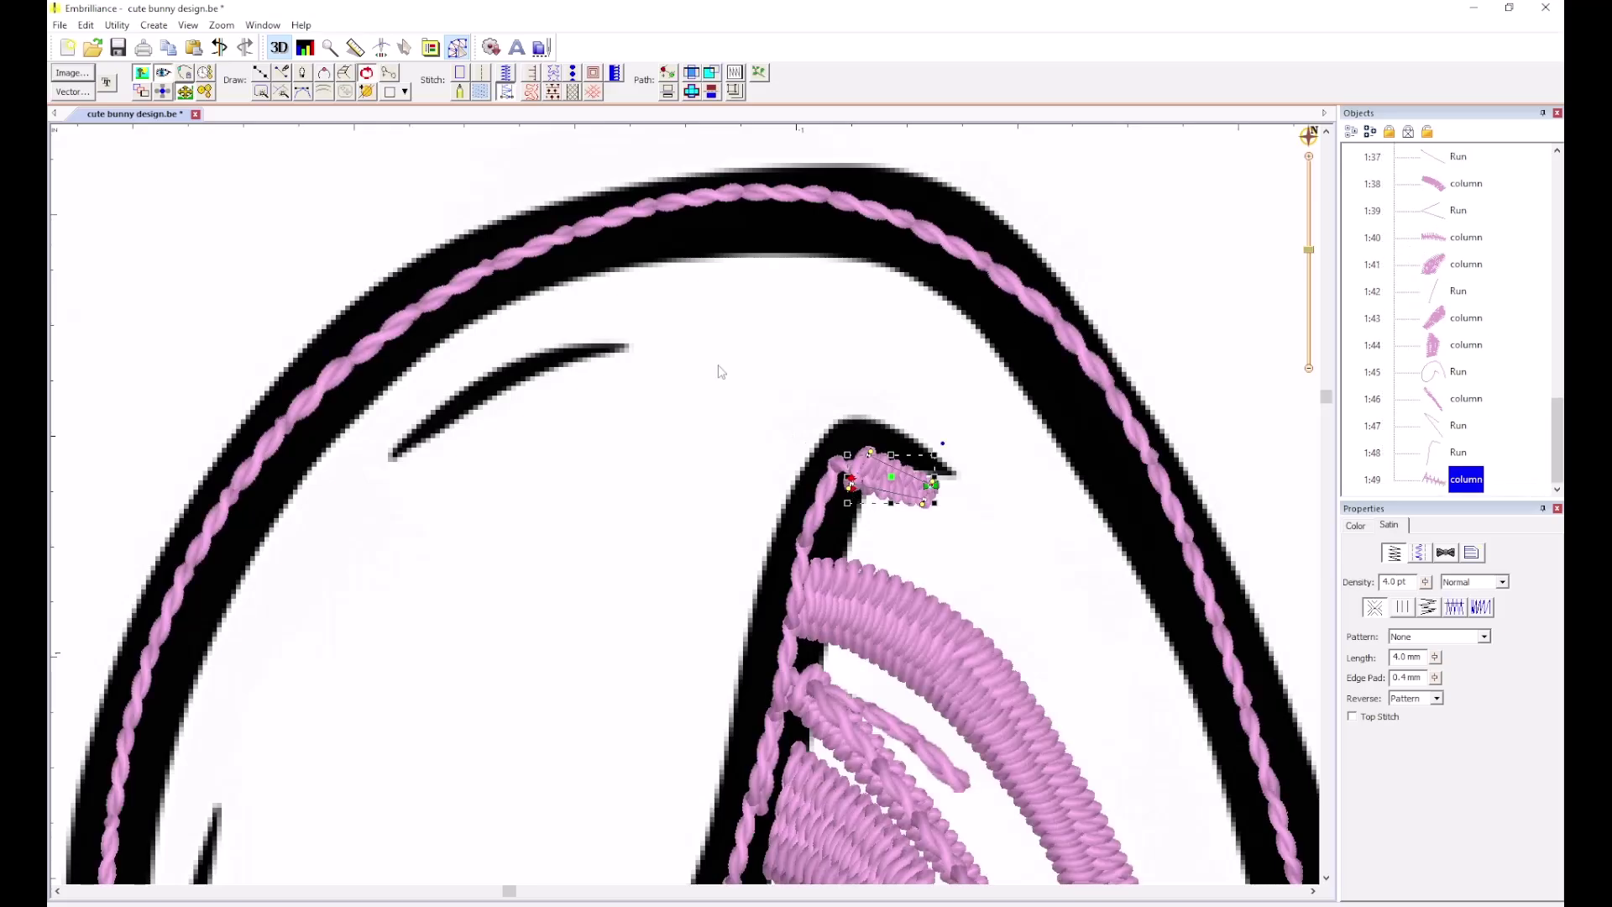
# Connect the lower prong's base to the tip of the hook's upper prong with a run stitch line.
pyautogui.click(261, 72)
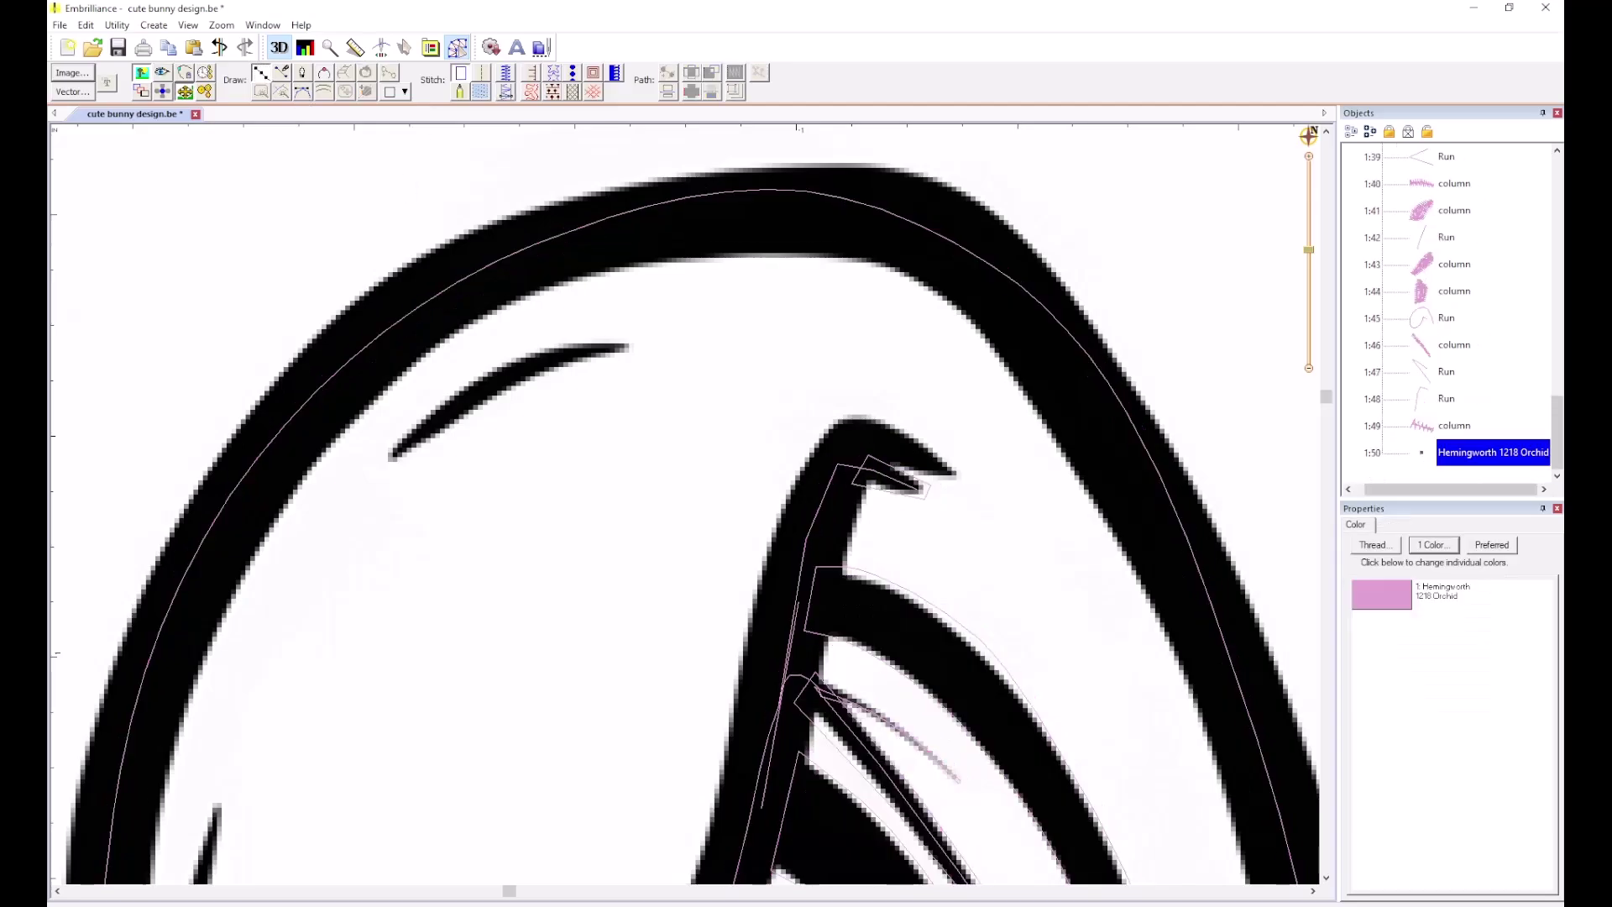
pyautogui.click(838, 475)
pyautogui.click(945, 470)
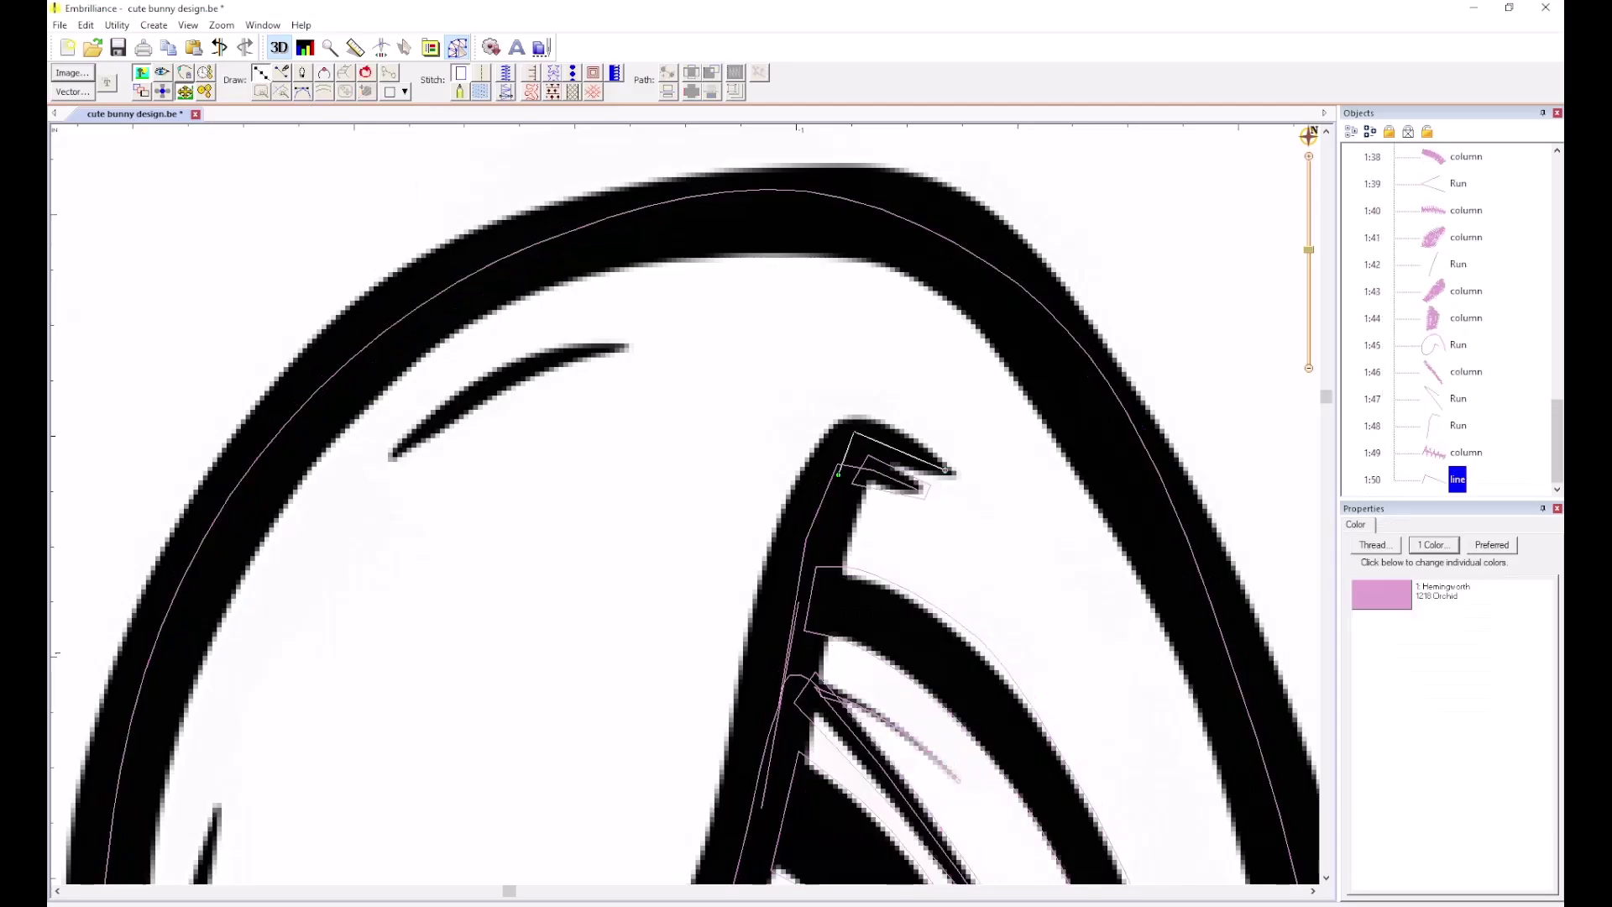
pyautogui.rightClick(945, 470)
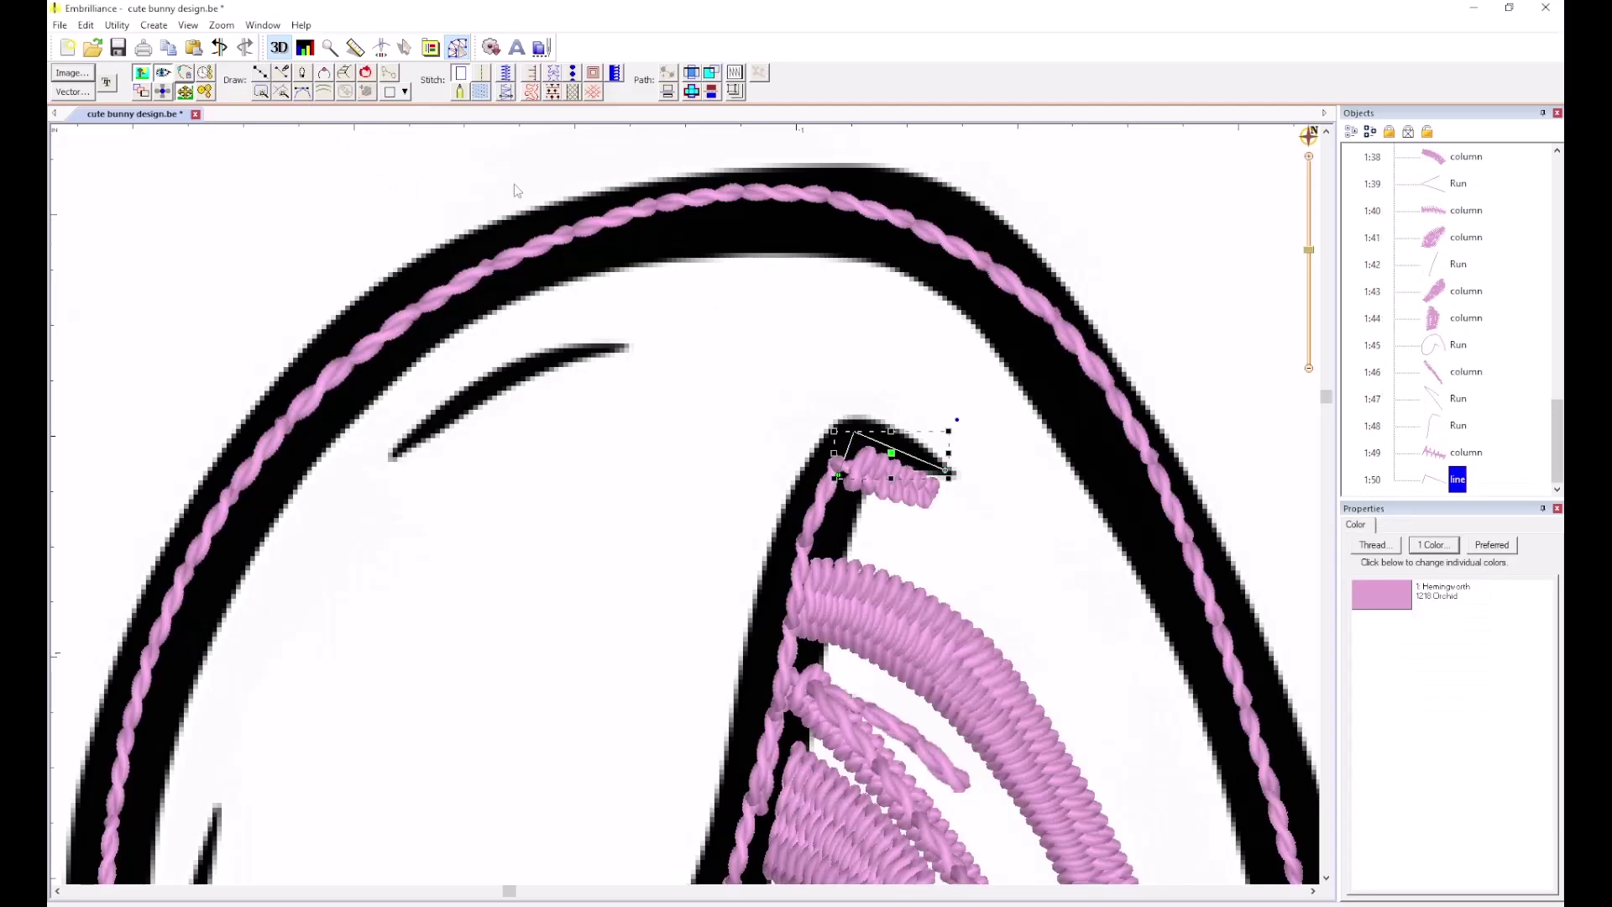
pyautogui.click(481, 72)
pyautogui.click(418, 148)
# Digitize the hook's upper prong as a satin column from its tip back over the top of the ear's inner edge.
pyautogui.click(344, 73)
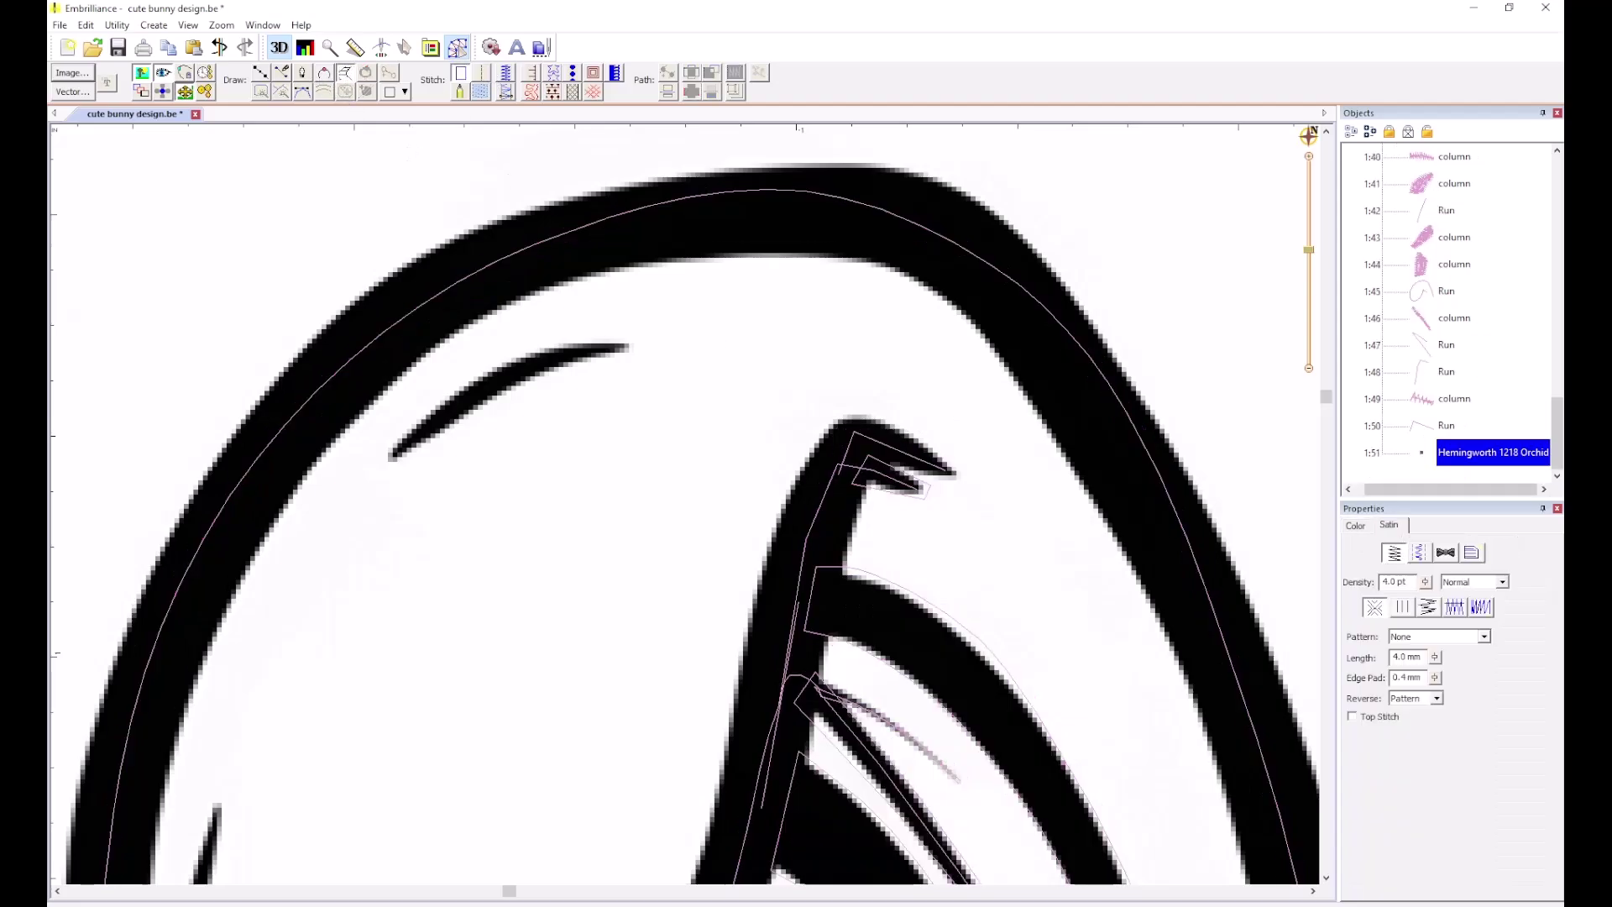
pyautogui.click(957, 467)
pyautogui.click(880, 410)
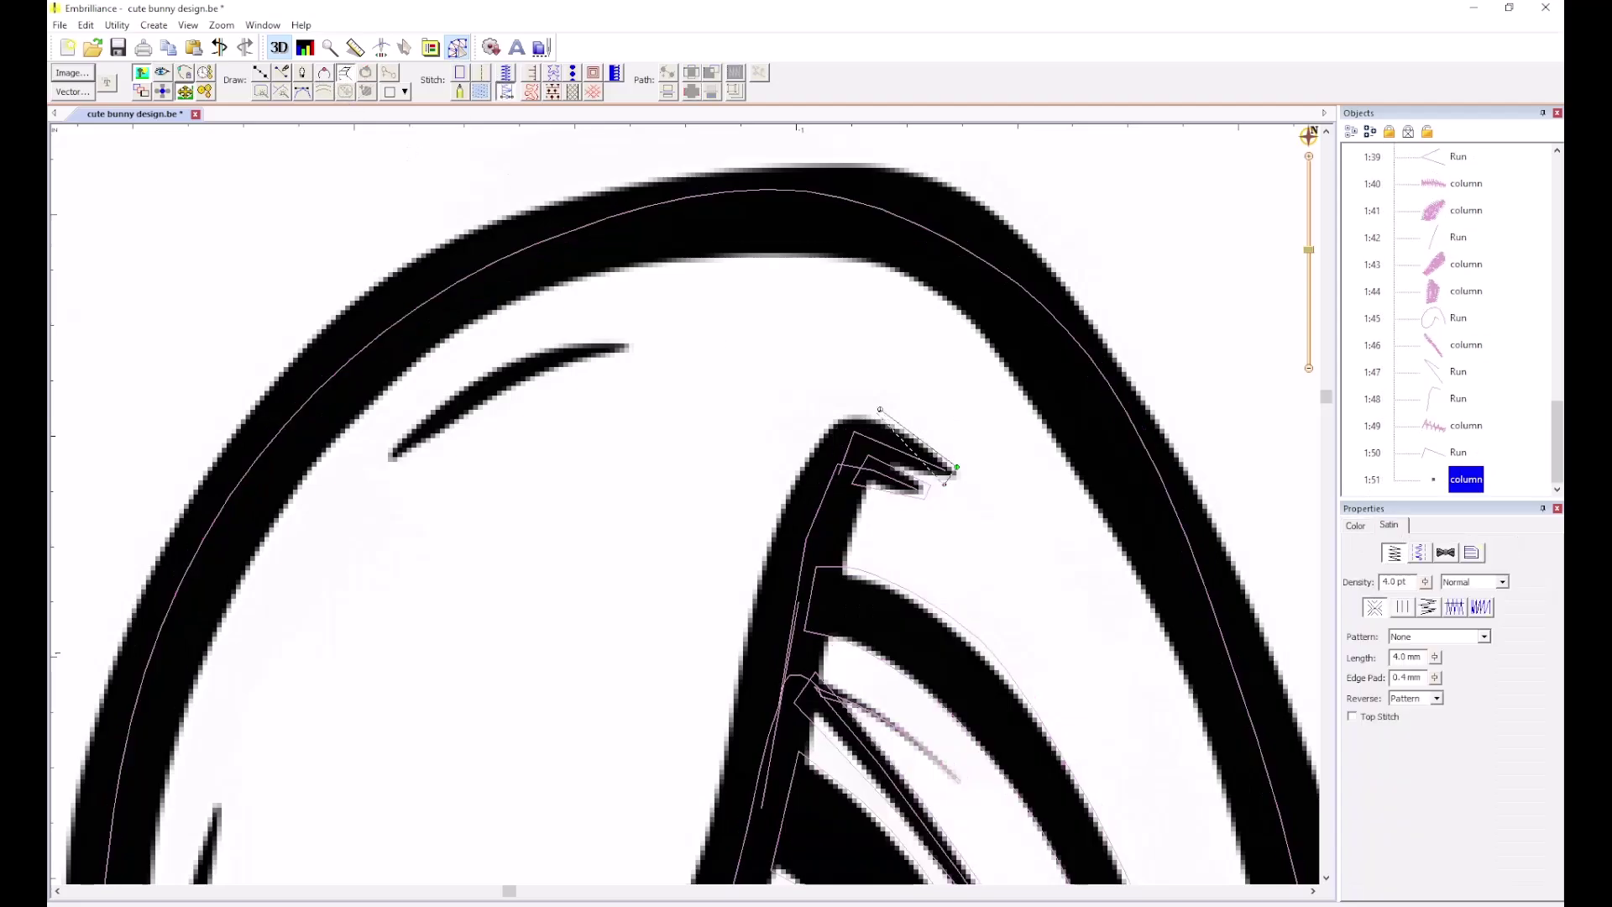
pyautogui.click(850, 447)
pyautogui.click(830, 418)
pyautogui.rightClick(829, 467)
pyautogui.click(769, 452)
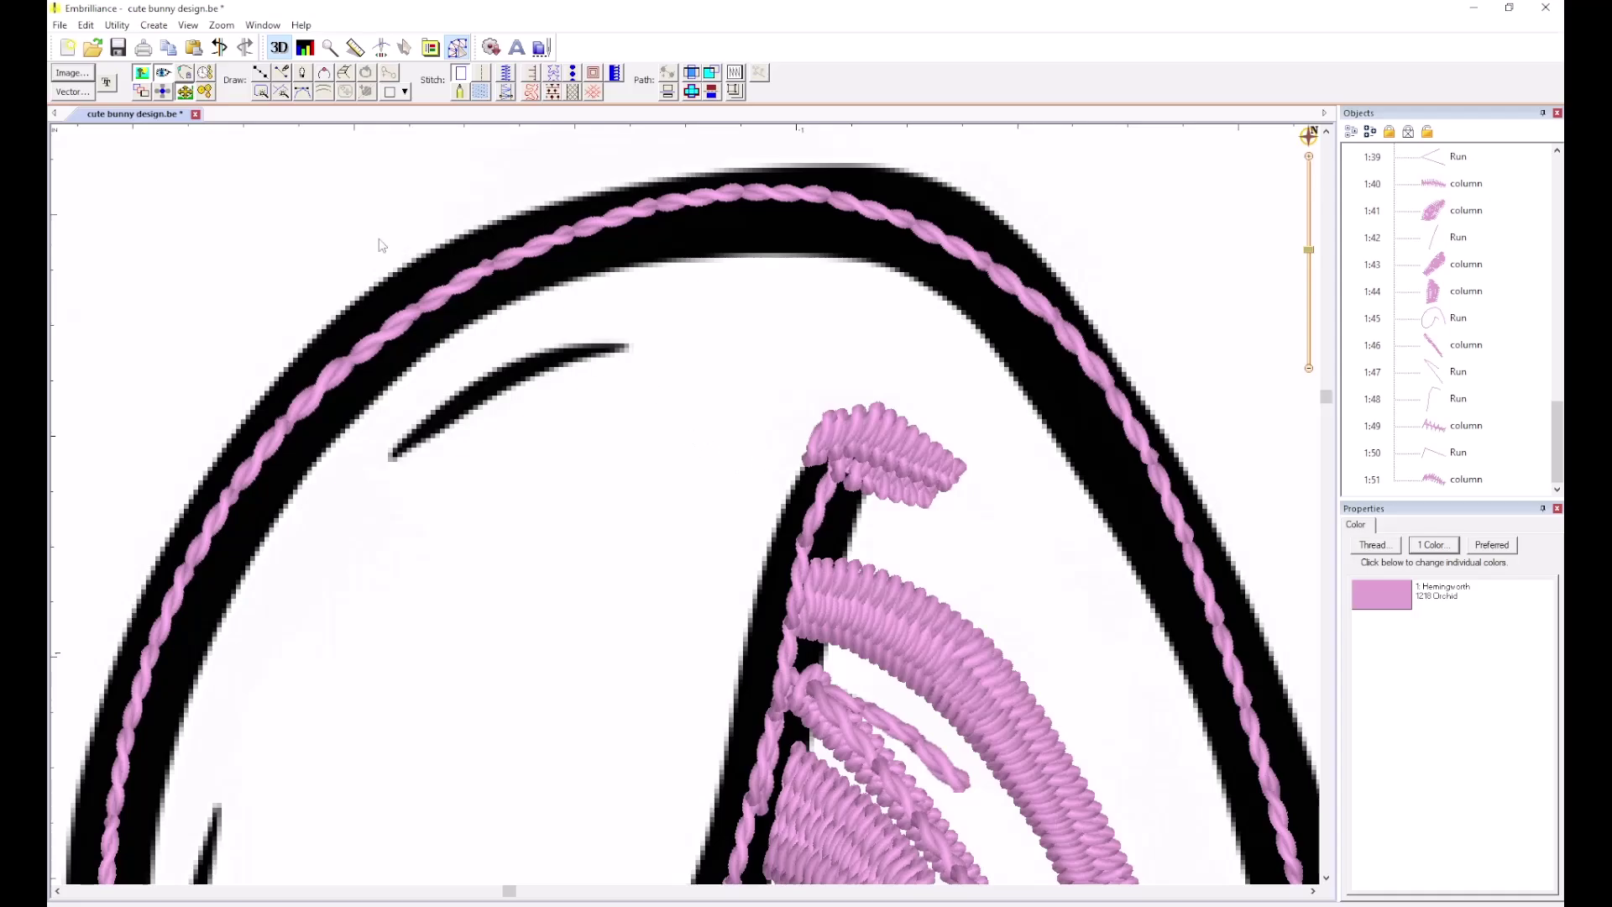
# Start a satin column at the top of the left ear's inner edge, below the hook, and trace it down past the creases.
pyautogui.click(344, 73)
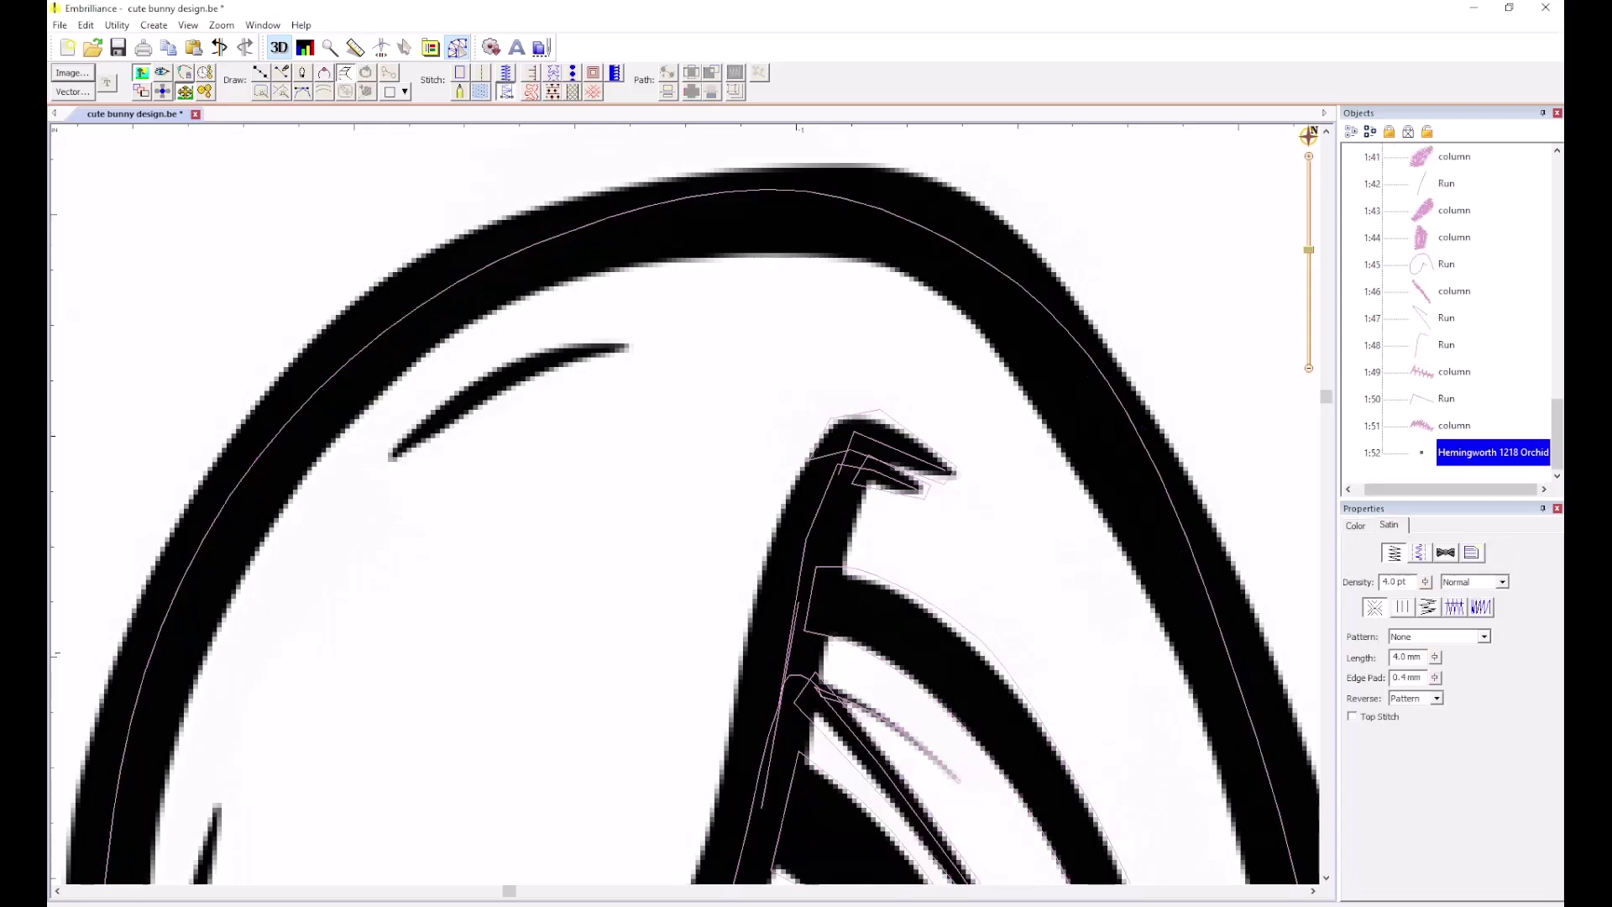
pyautogui.click(814, 447)
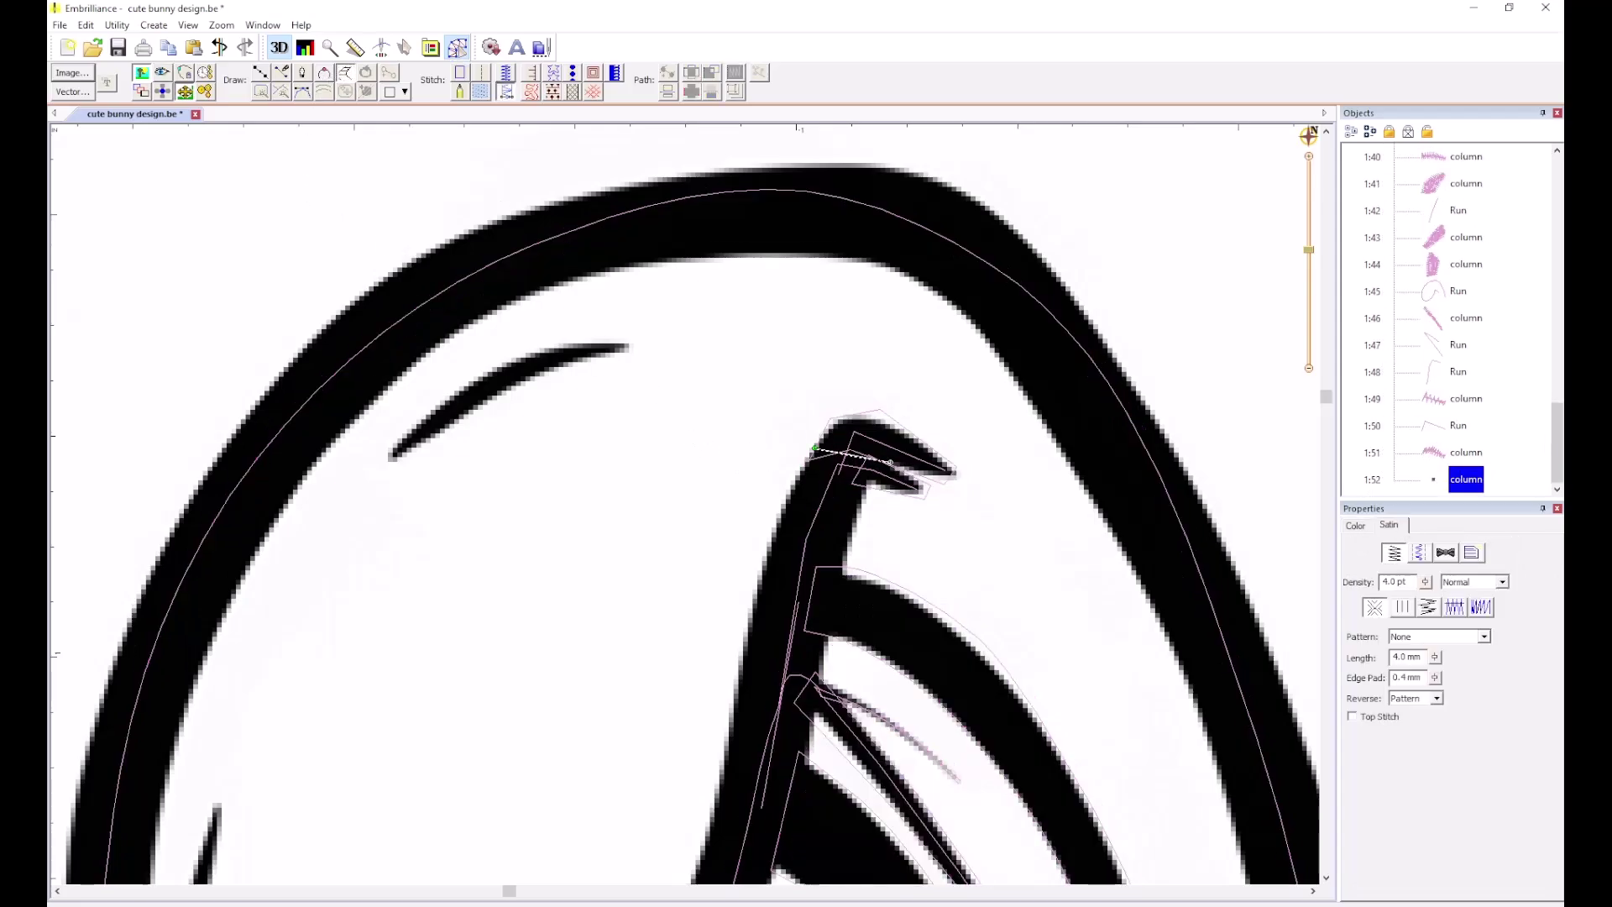
pyautogui.click(890, 462)
pyautogui.click(760, 556)
pyautogui.click(843, 582)
pyautogui.click(720, 754)
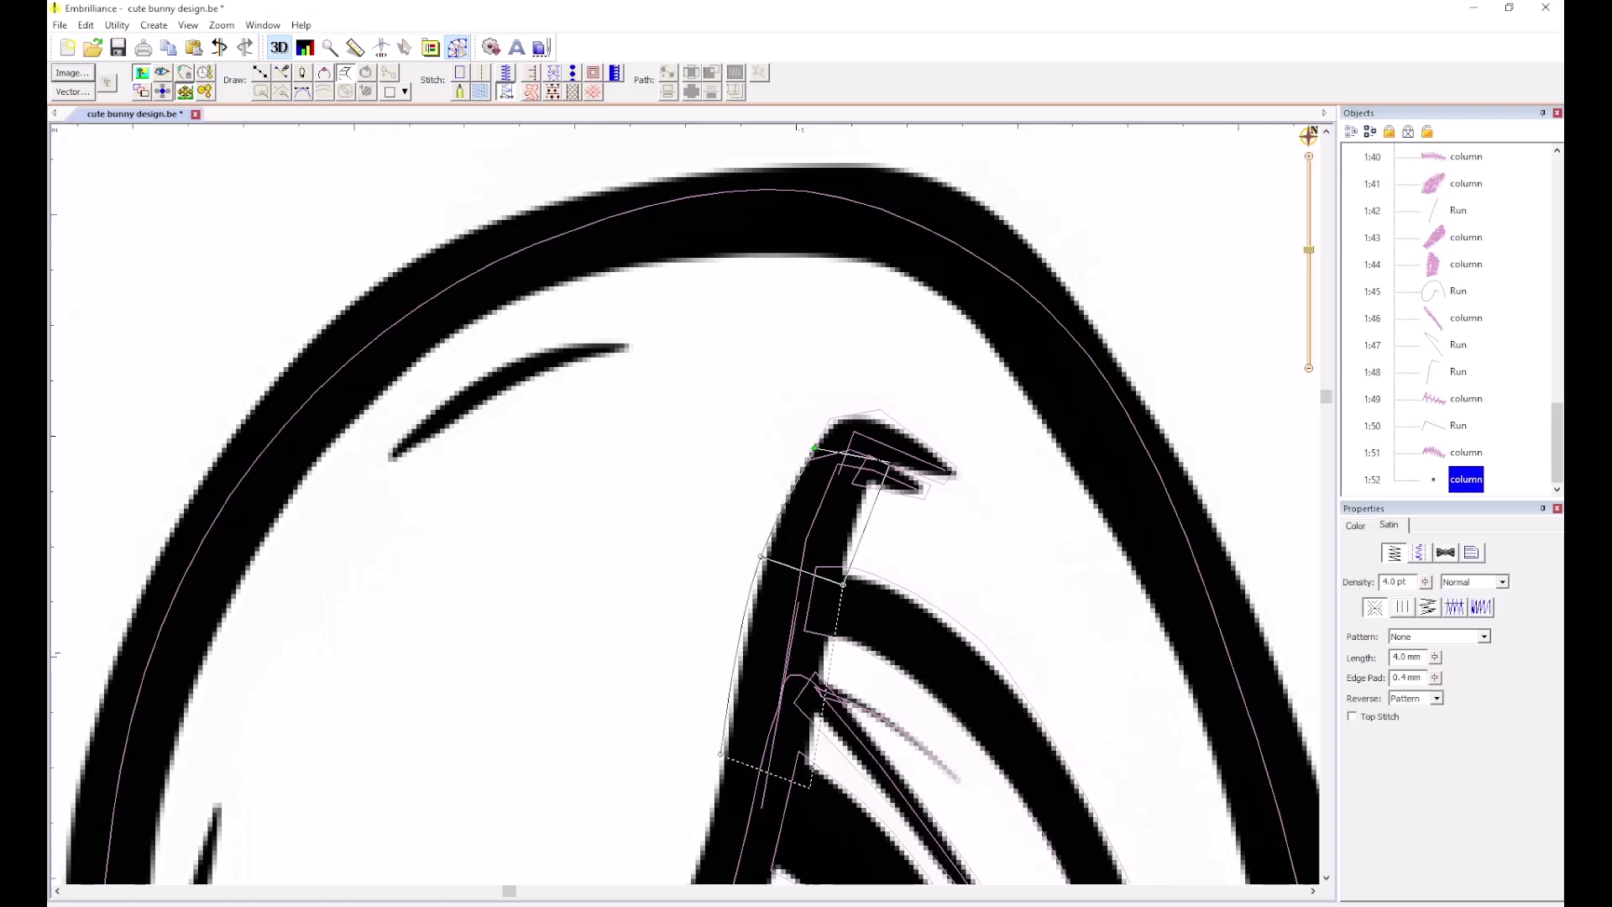
pyautogui.click(810, 787)
# Extend the satin column down the left ear's inner edge to the ear's lowest point, replacing a point pair set too far ahead.
pyautogui.scroll(-3, 810, 787)
pyautogui.scroll(2, 714, 587)
pyautogui.click(592, 607)
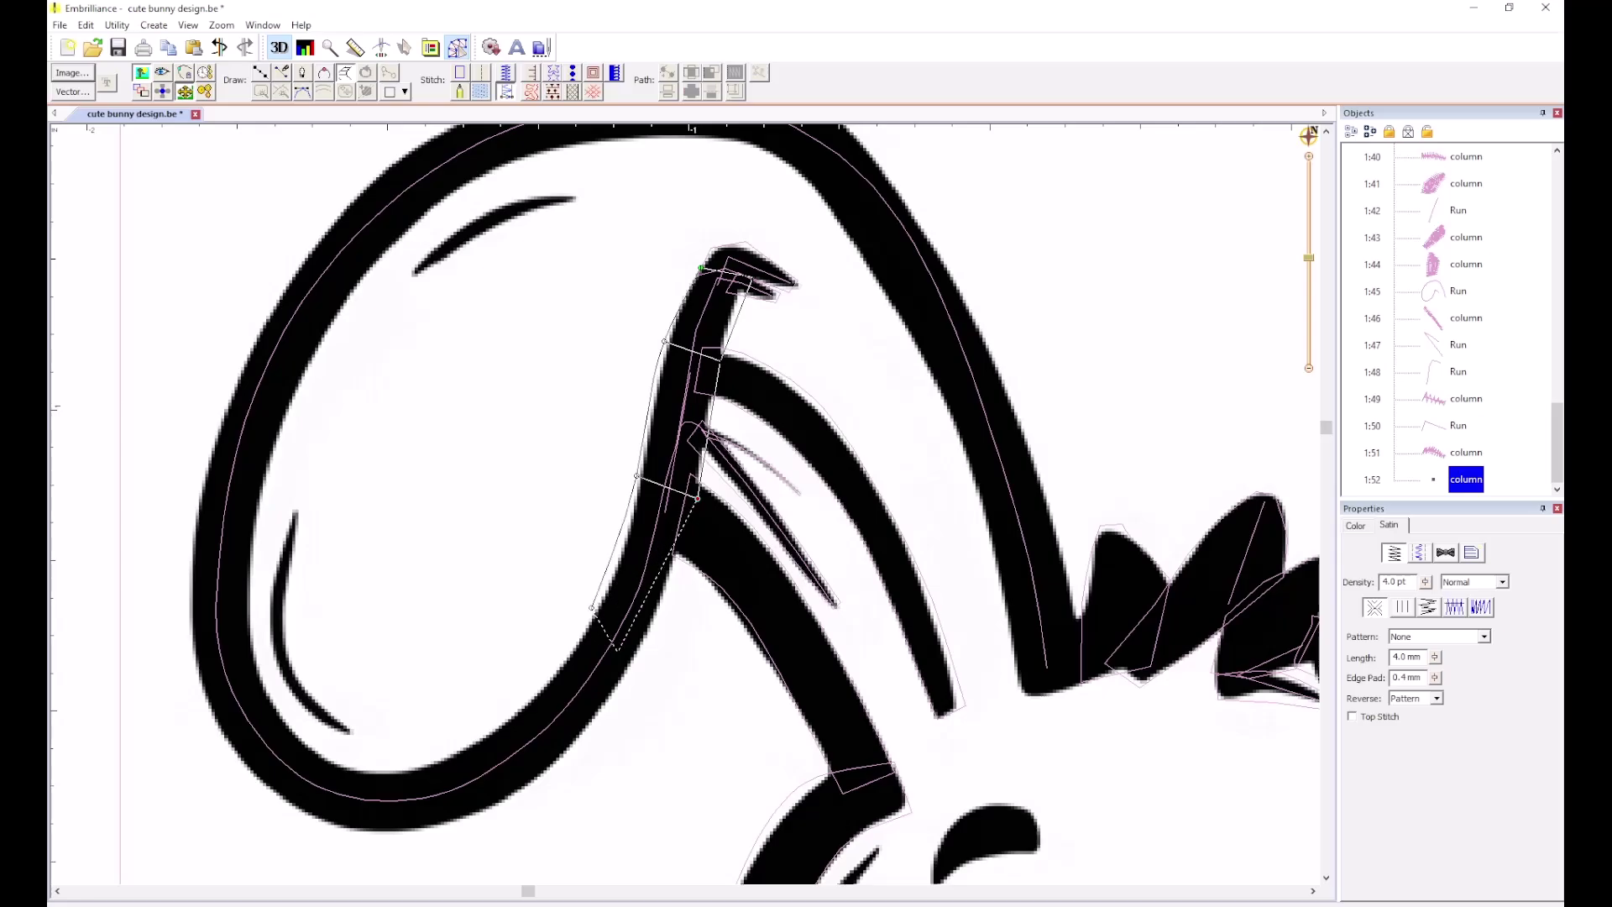
pyautogui.click(645, 646)
pyautogui.click(451, 756)
pyautogui.click(470, 818)
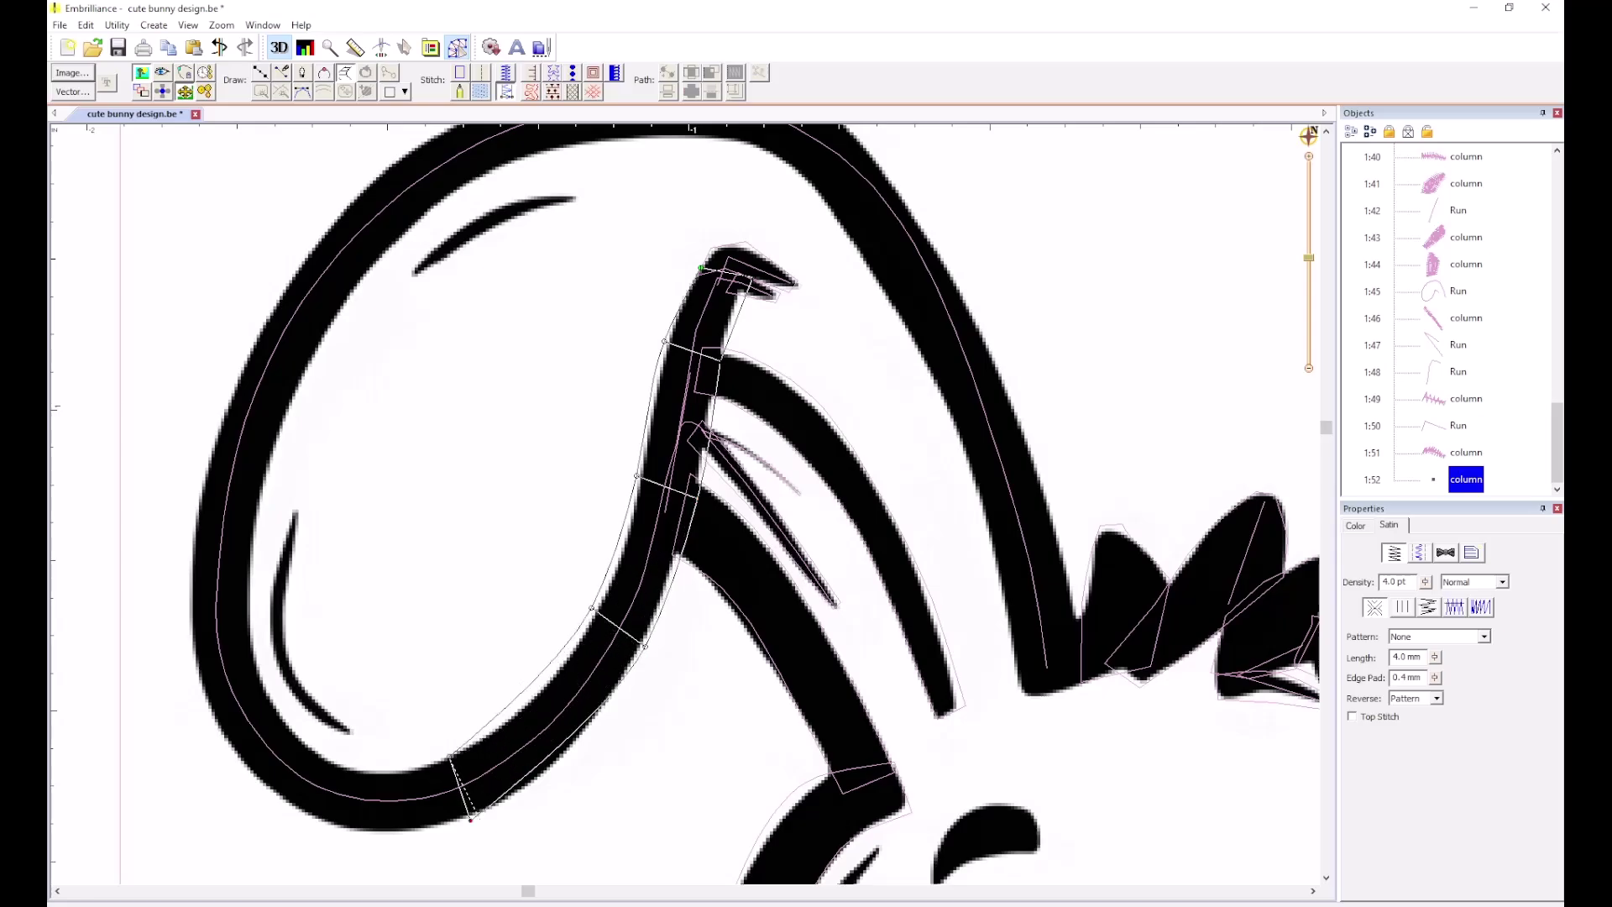
pyautogui.press('BackSpace')
pyautogui.press('BackSpace')
pyautogui.click(509, 710)
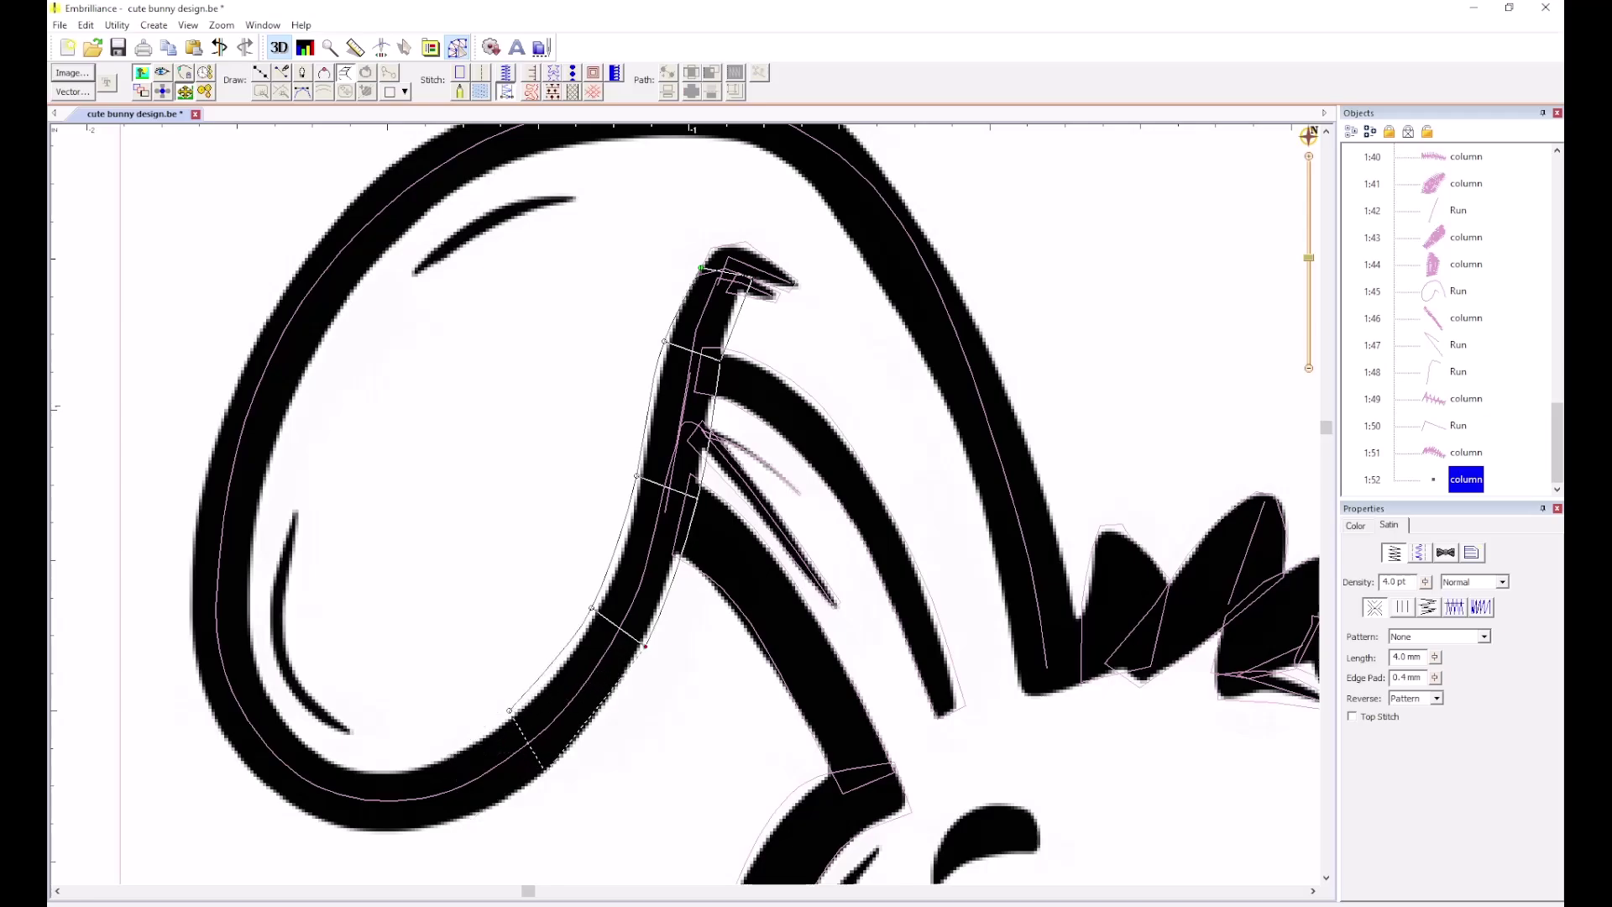
pyautogui.click(555, 773)
pyautogui.click(556, 773)
pyautogui.click(389, 768)
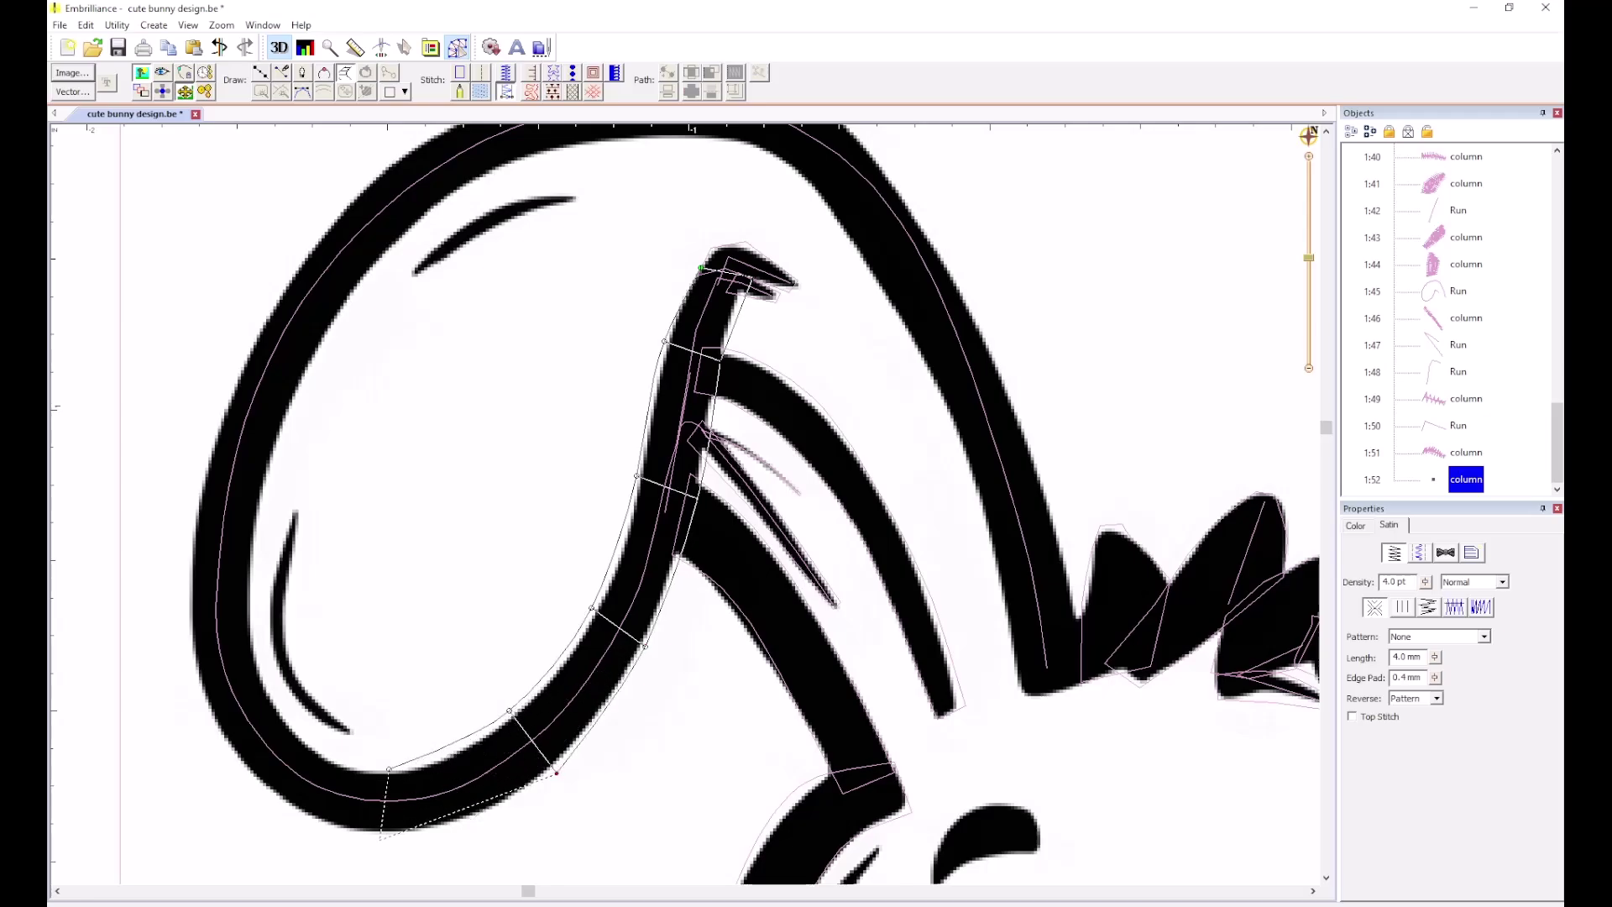
pyautogui.click(381, 835)
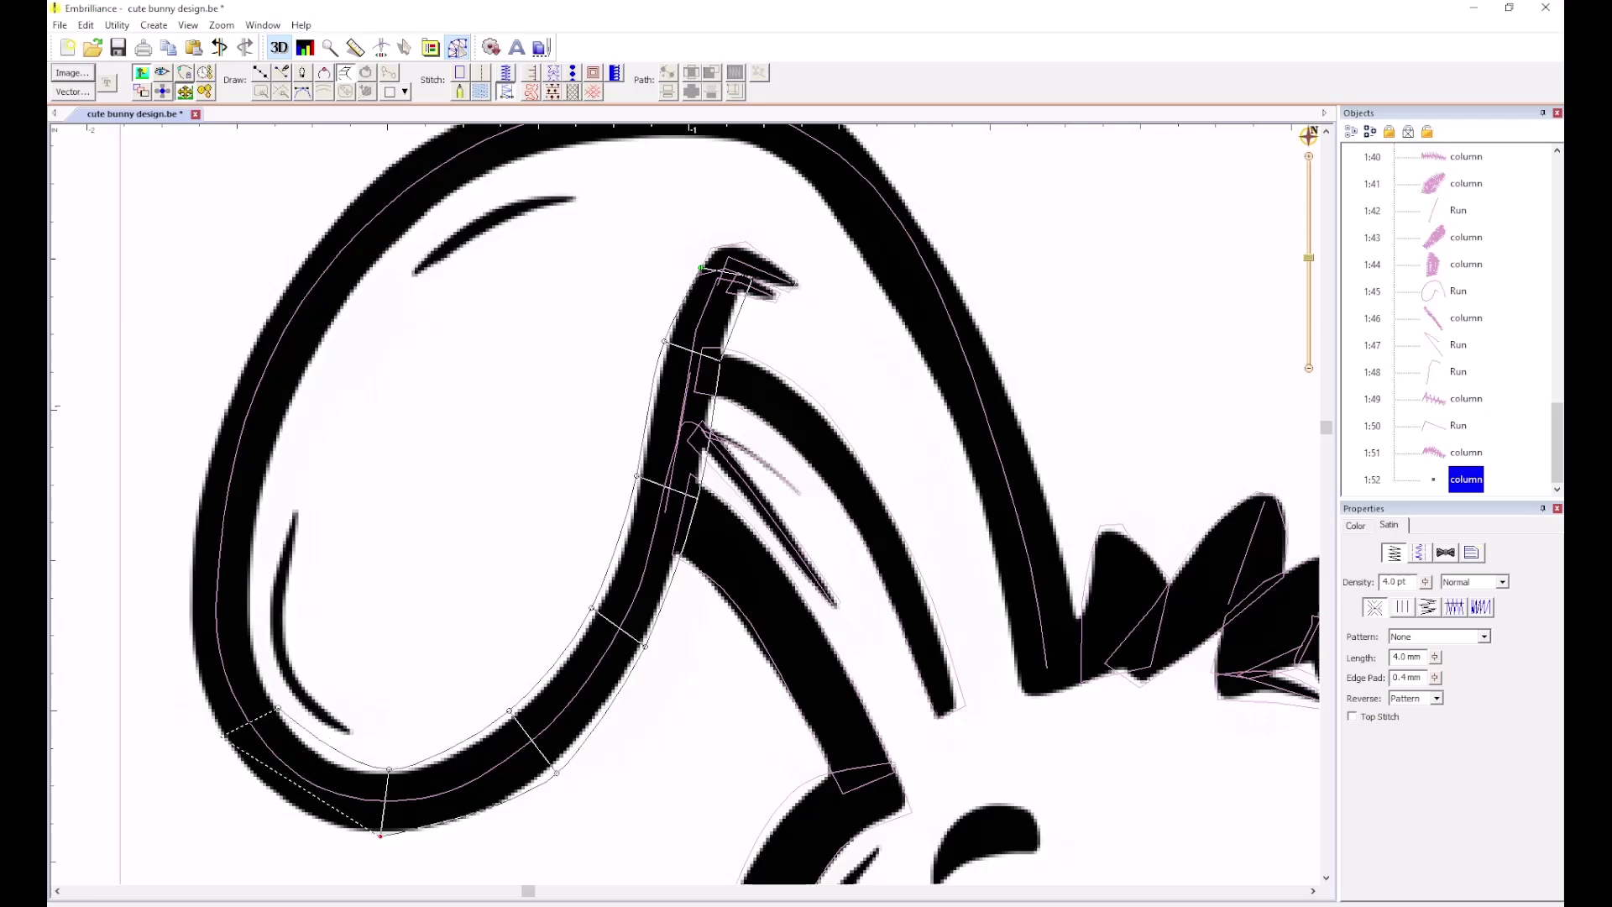
pyautogui.click(278, 708)
pyautogui.click(220, 736)
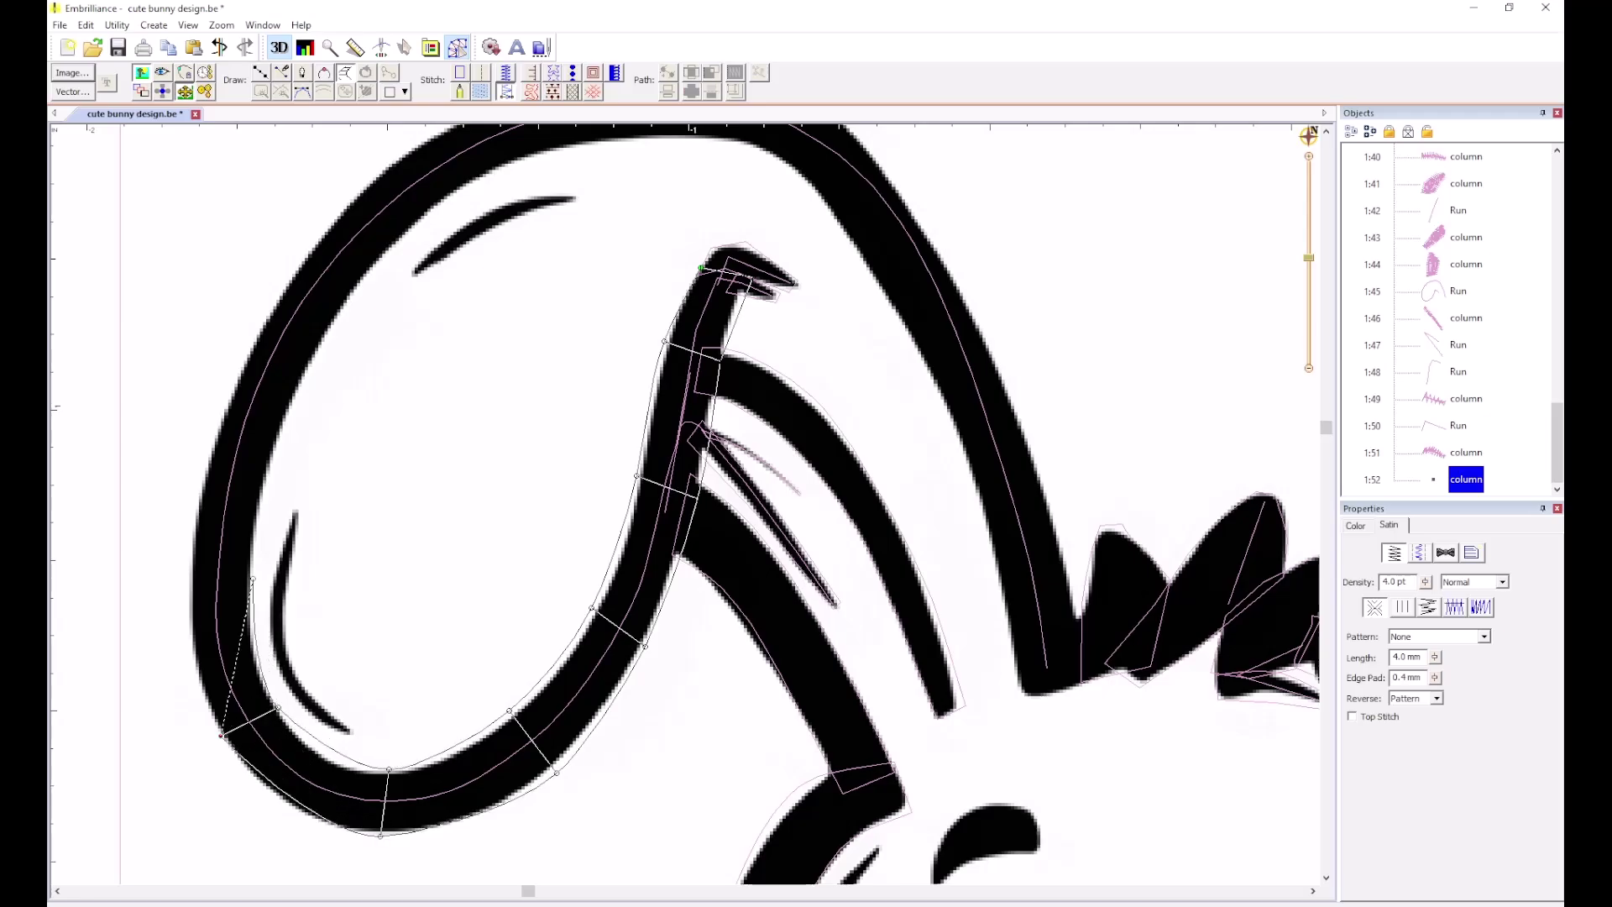
pyautogui.click(252, 579)
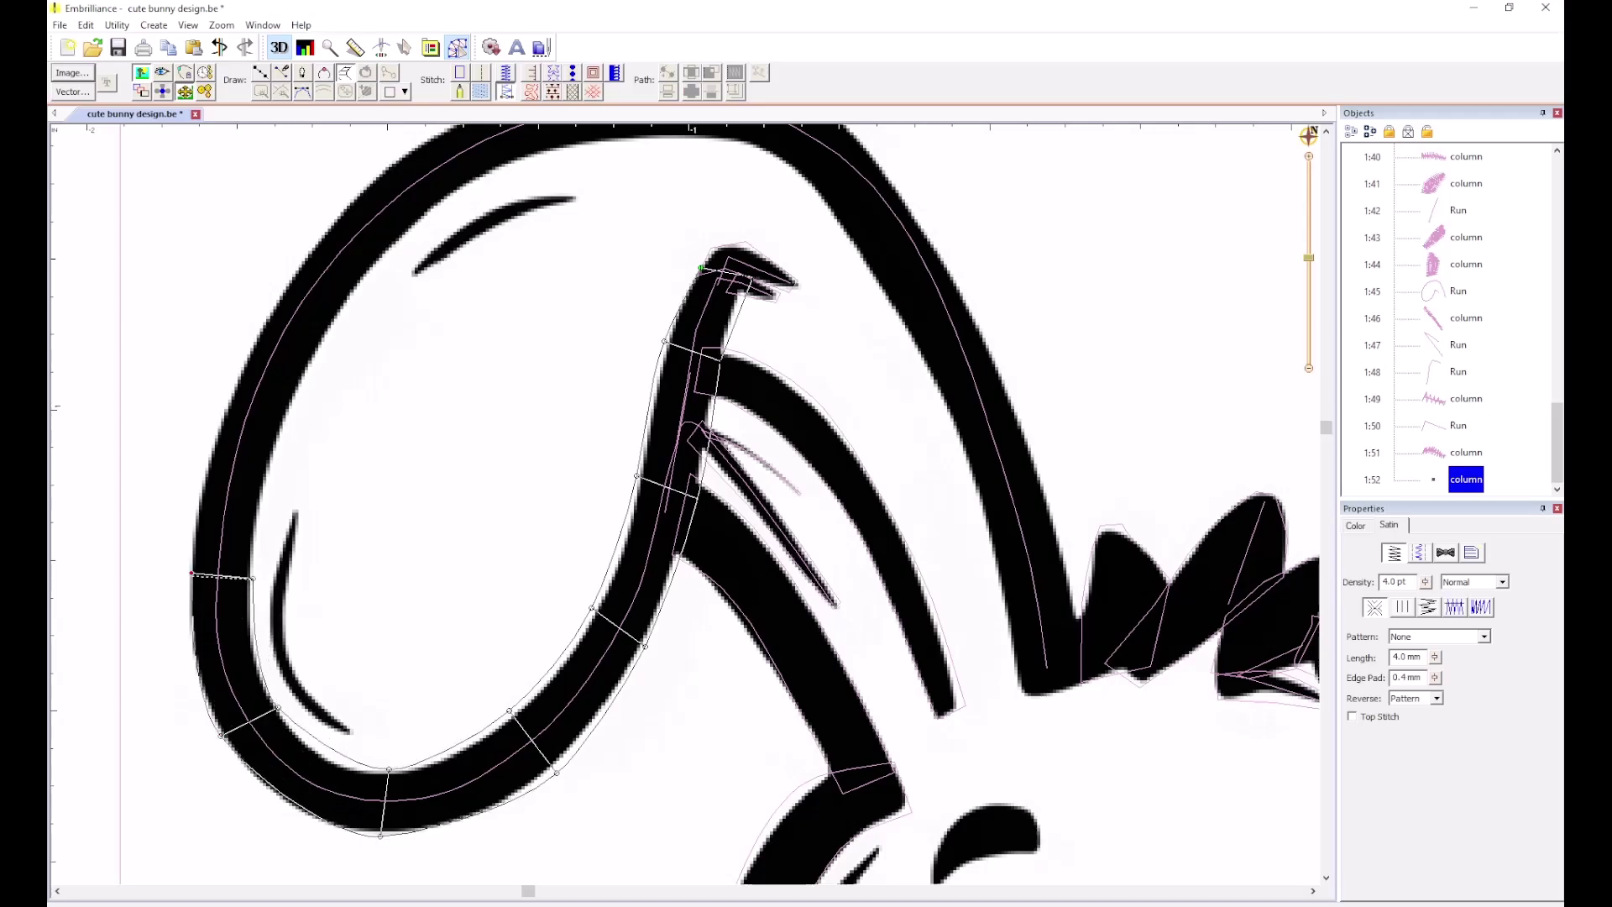
pyautogui.press('BackSpace')
pyautogui.press('BackSpace')
pyautogui.press('BackSpace')
pyautogui.press('BackSpace')
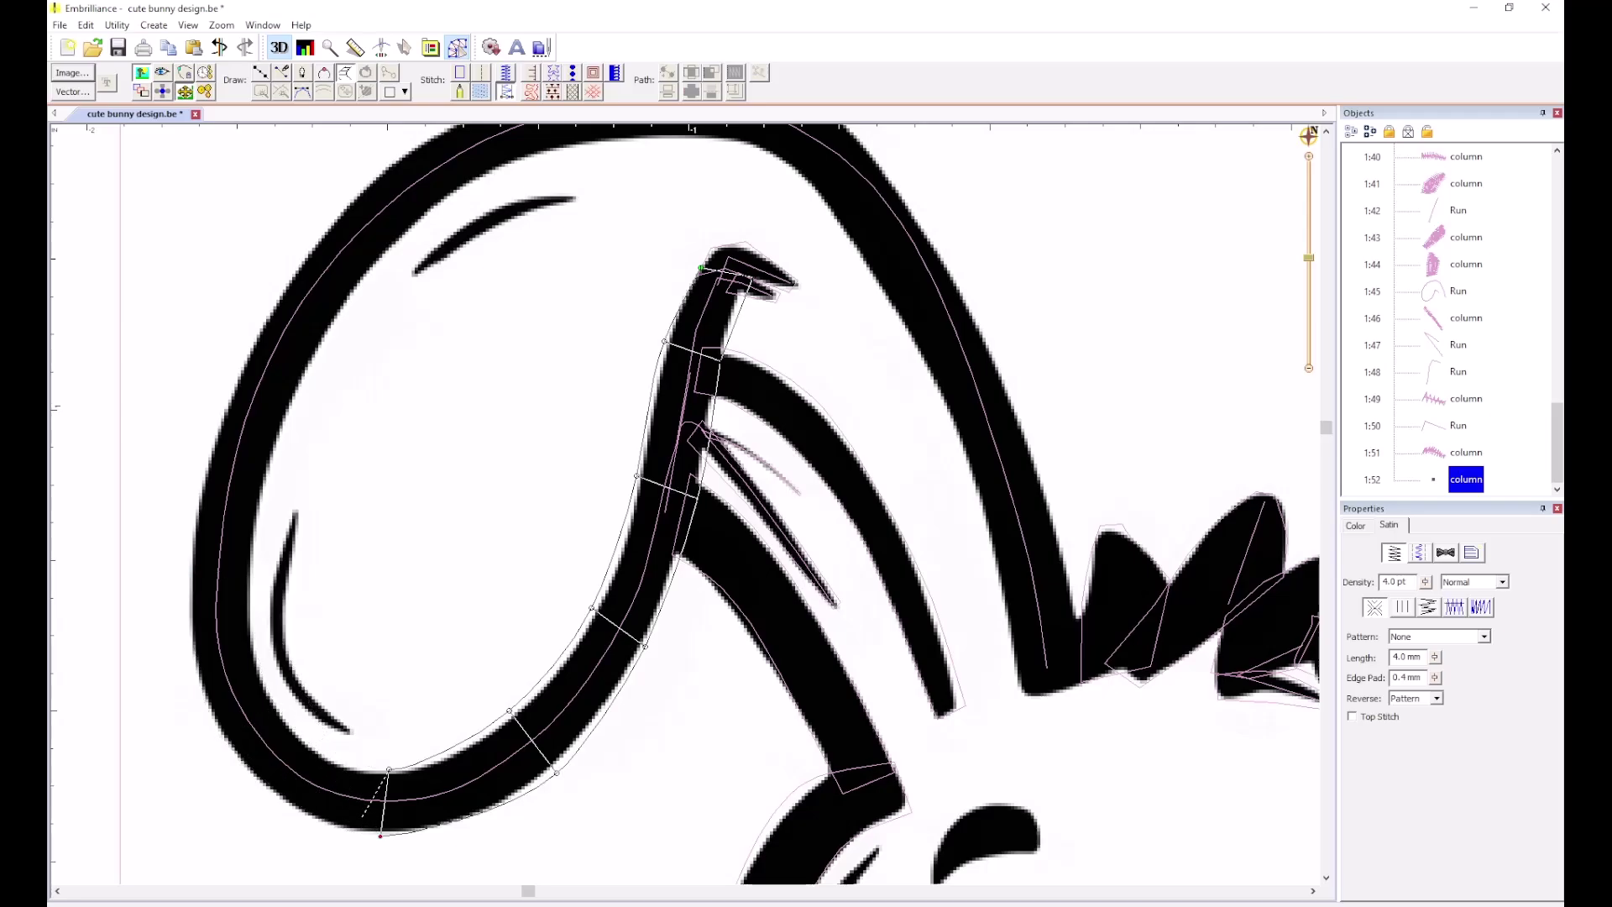
# Continue the satin column with closer point pairs around the ear's lower bend and up its outer edge.
pyautogui.click(329, 762)
pyautogui.click(296, 812)
pyautogui.click(258, 666)
pyautogui.click(195, 686)
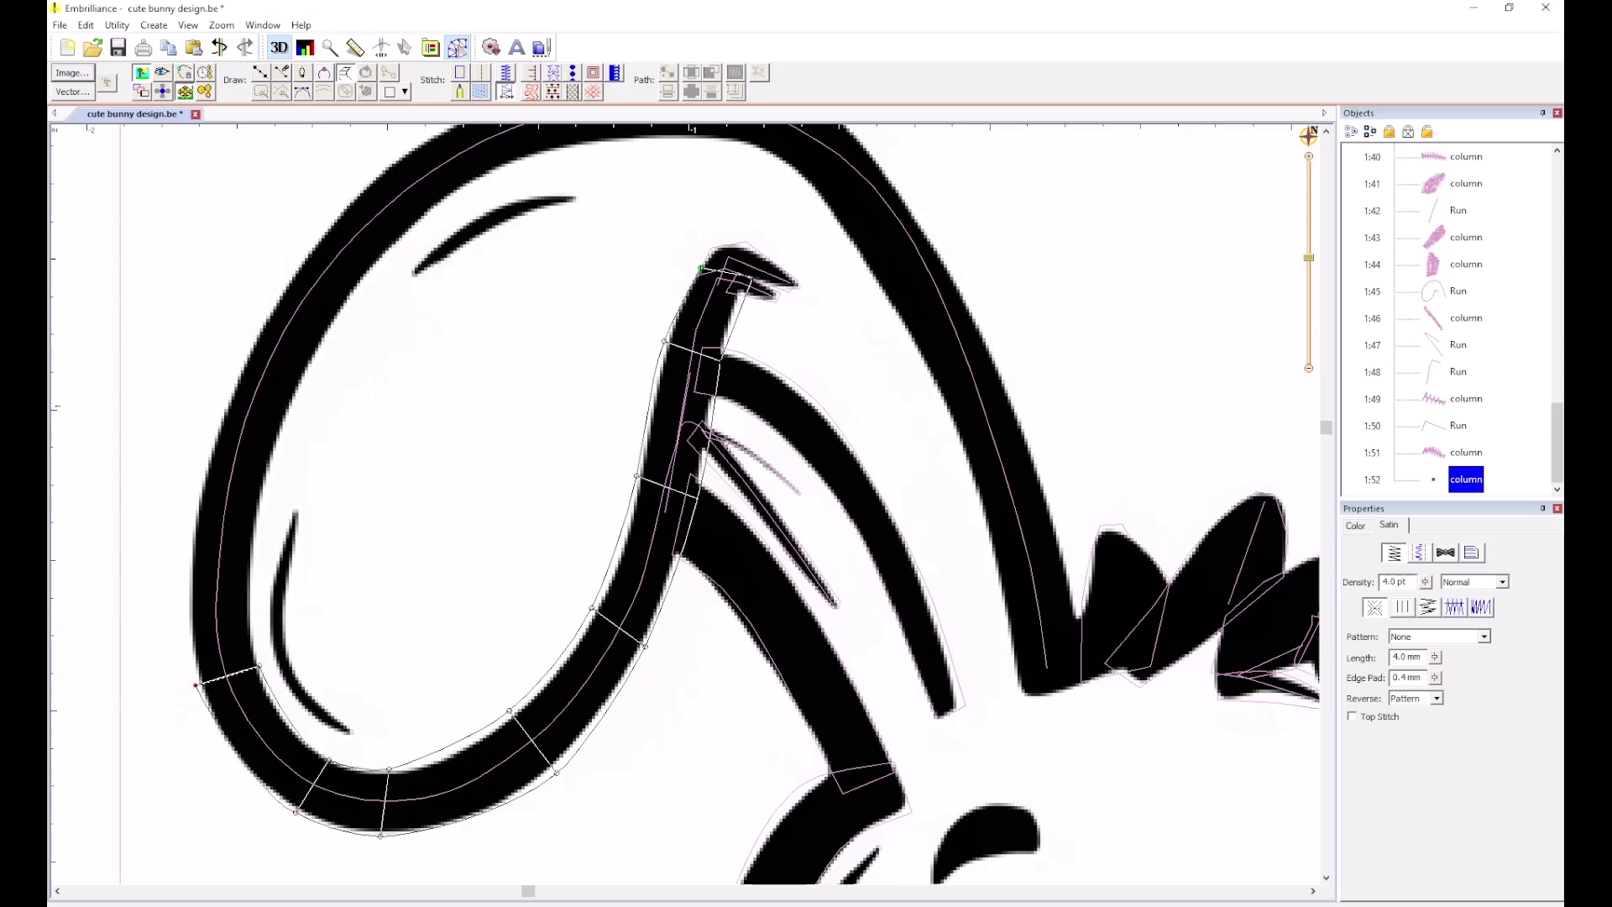
pyautogui.click(261, 518)
pyautogui.click(194, 497)
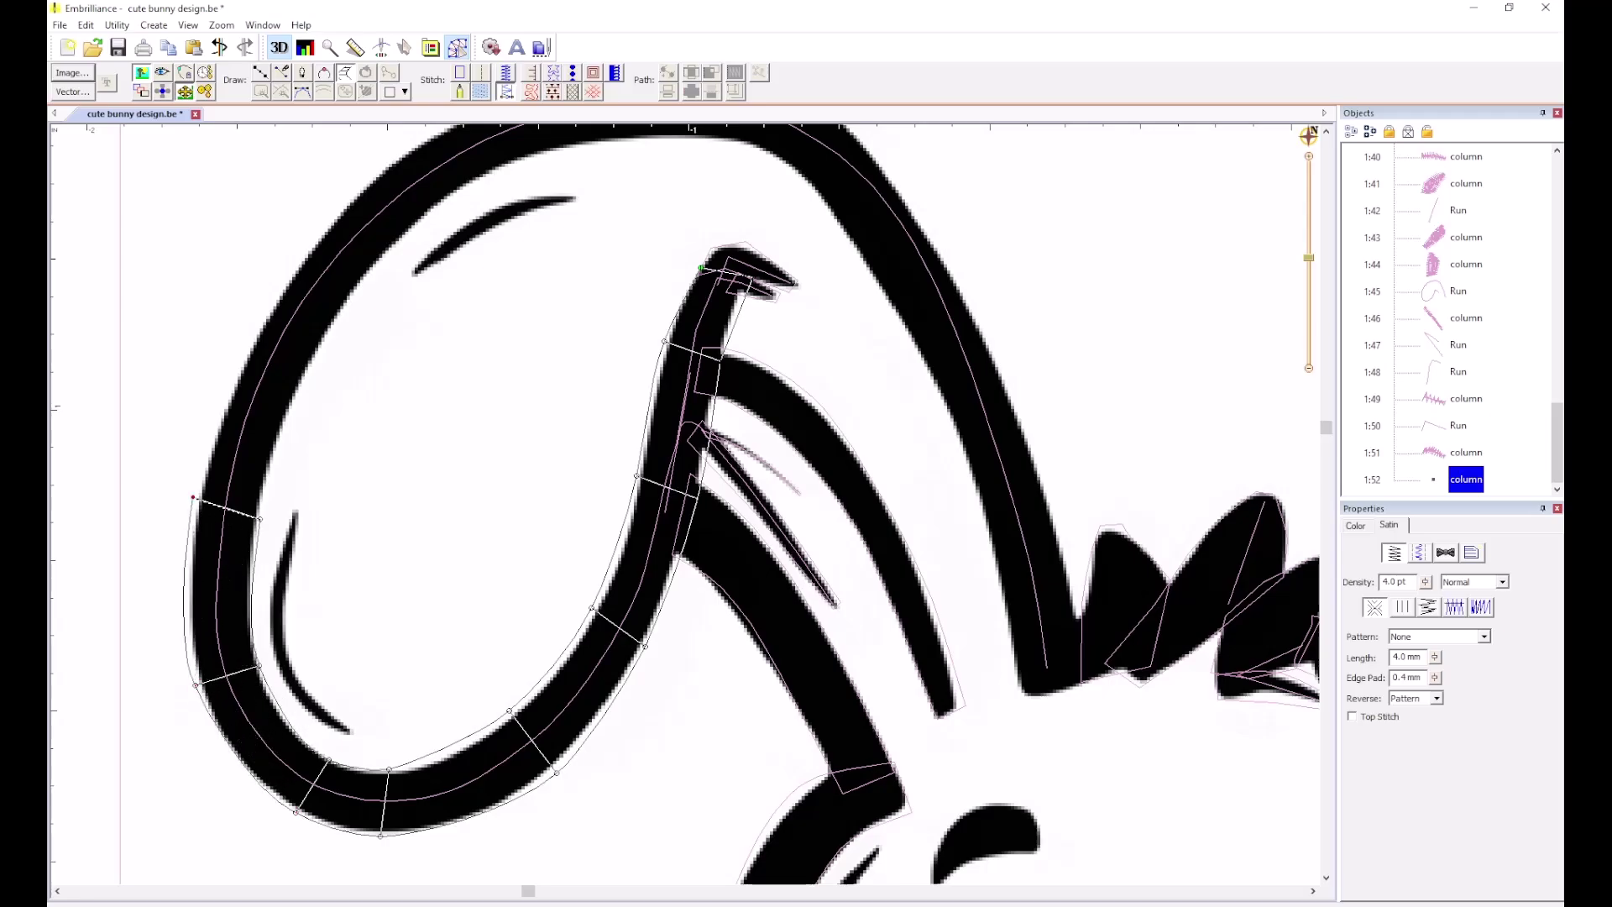
pyautogui.click(349, 298)
pyautogui.click(299, 255)
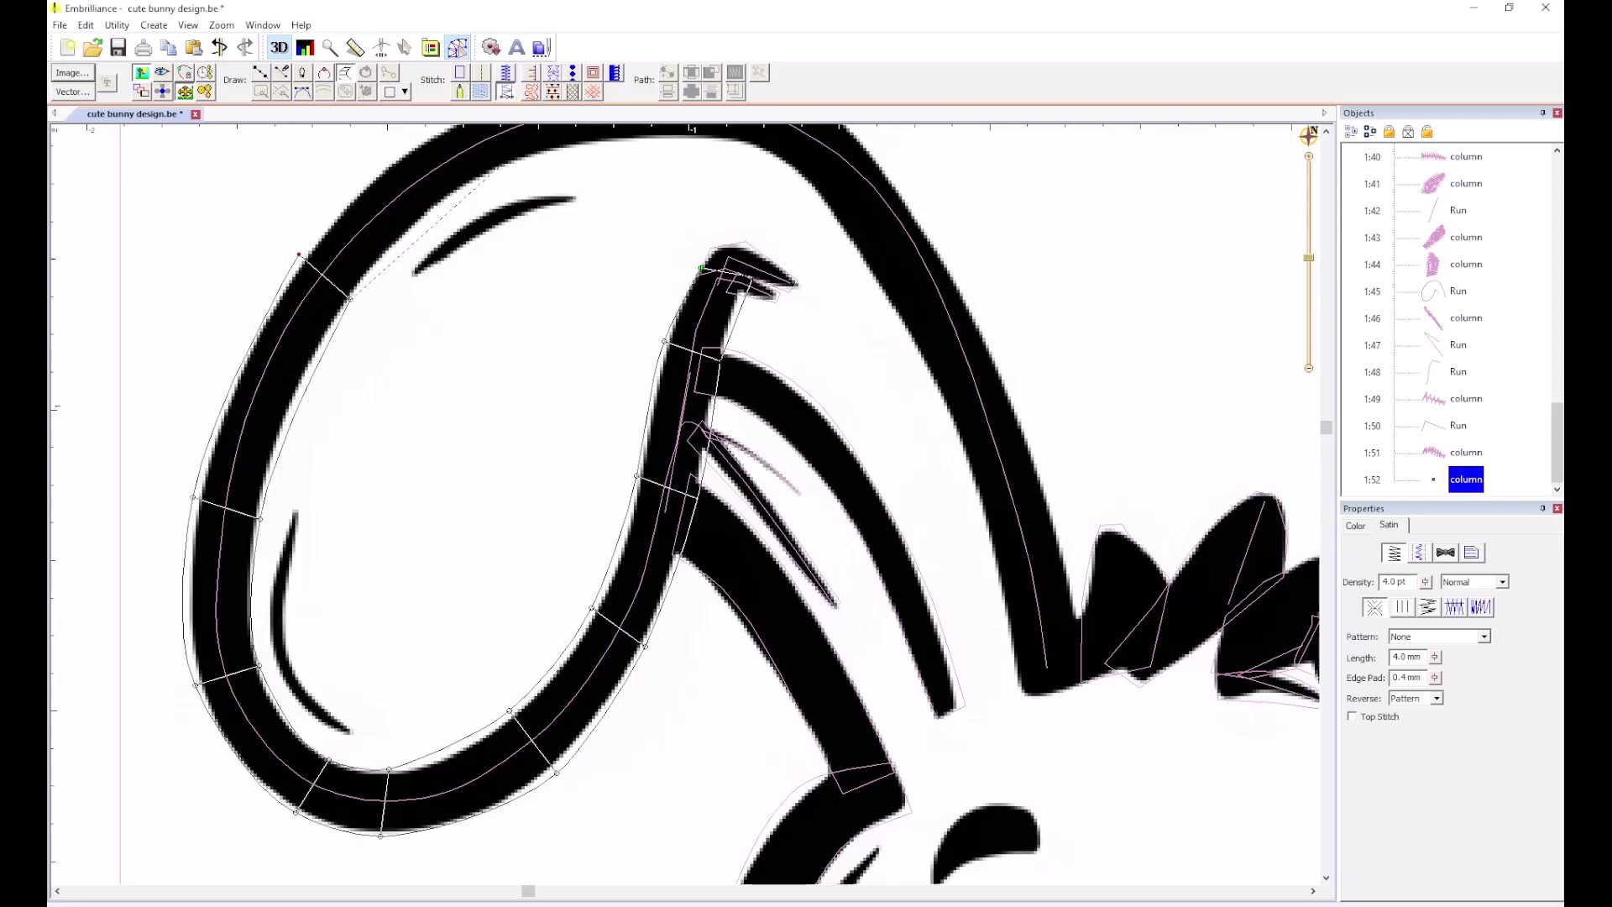
# Carry the satin column along the ear's upper outer curve to the top of the ear.
pyautogui.click(500, 169)
pyautogui.scroll(-1, 504, 171)
pyautogui.scroll(1, 685, 504)
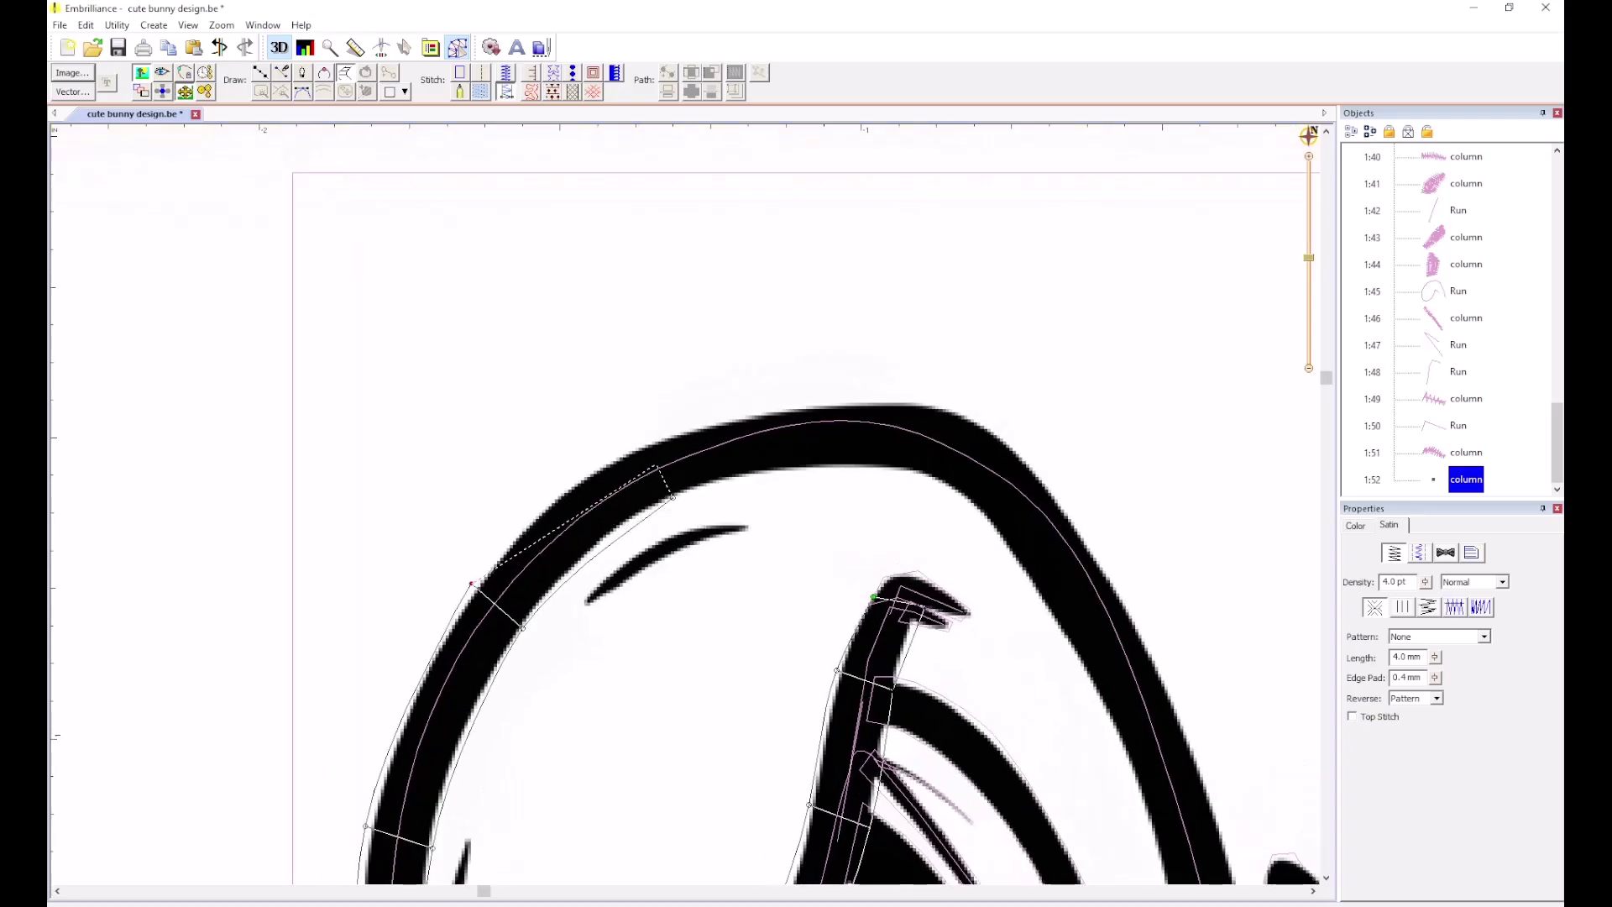
pyautogui.click(653, 440)
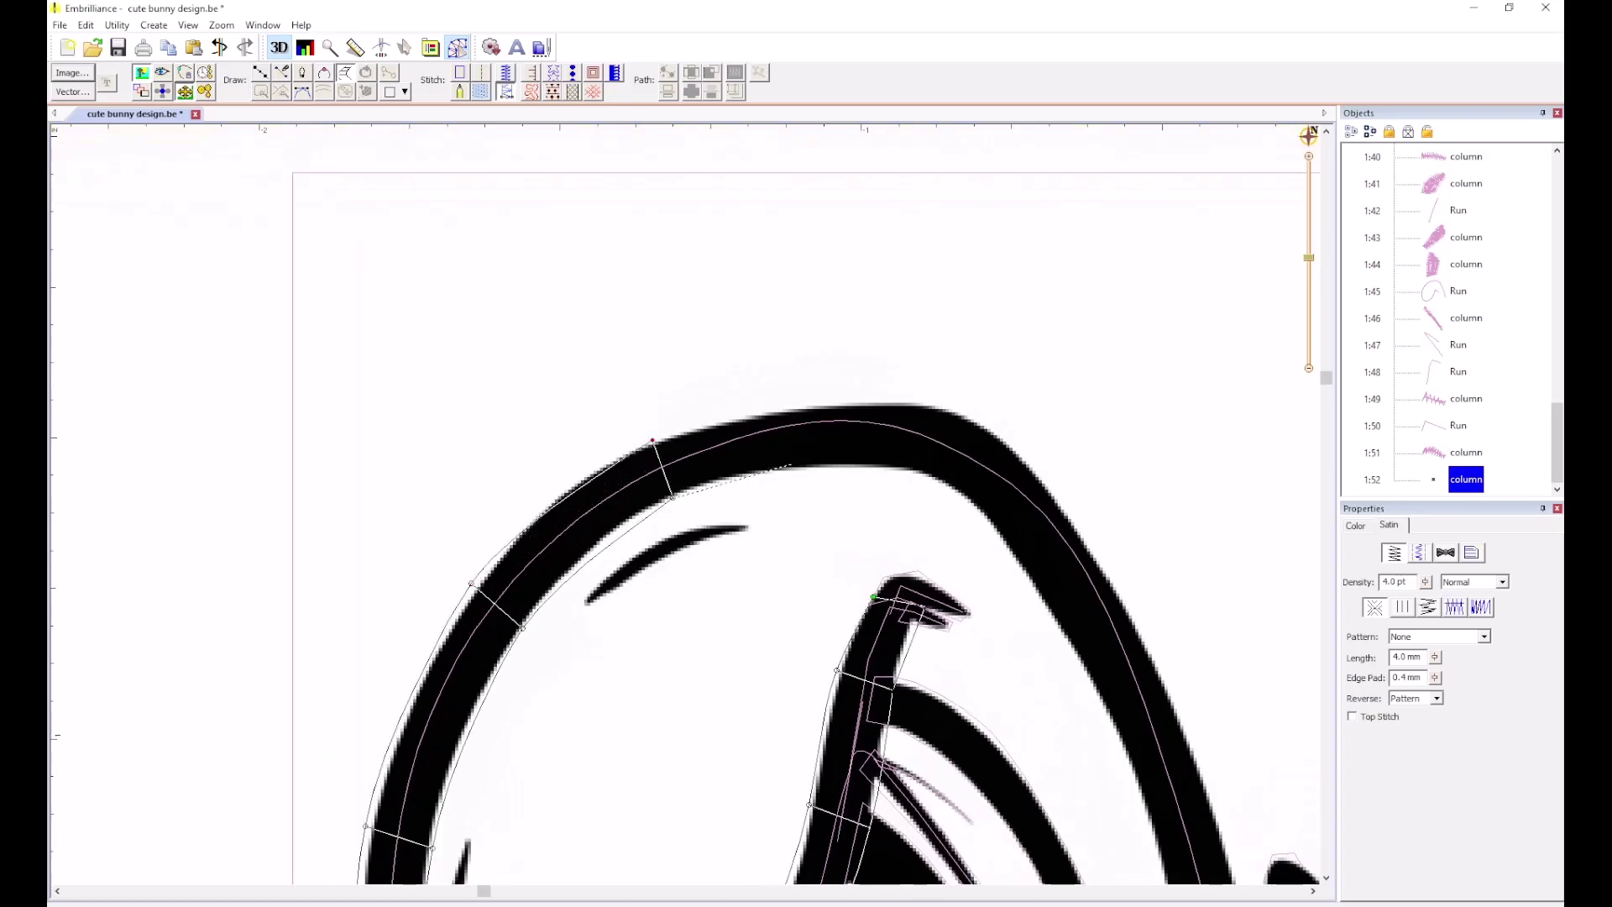
pyautogui.click(796, 467)
pyautogui.click(798, 408)
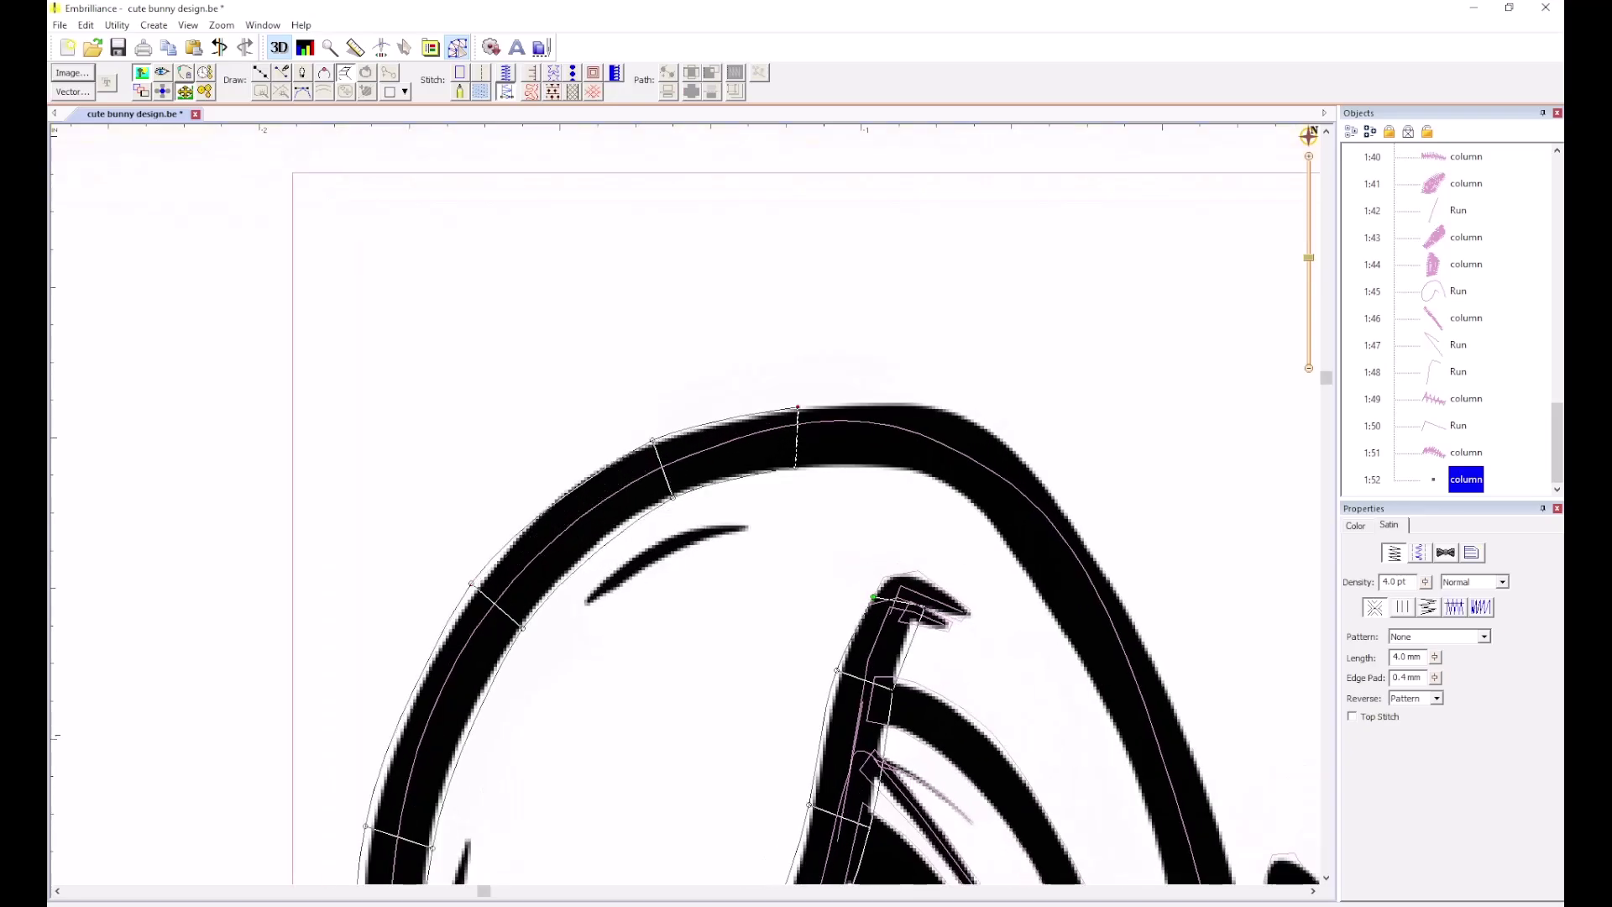
# Take the satin column over the ear's top bend, replacing the pair beyond the bend with a closer one.
pyautogui.click(904, 467)
pyautogui.click(923, 404)
pyautogui.click(989, 519)
pyautogui.click(1049, 489)
pyautogui.press('BackSpace')
pyautogui.press('BackSpace')
pyautogui.click(958, 492)
pyautogui.click(993, 429)
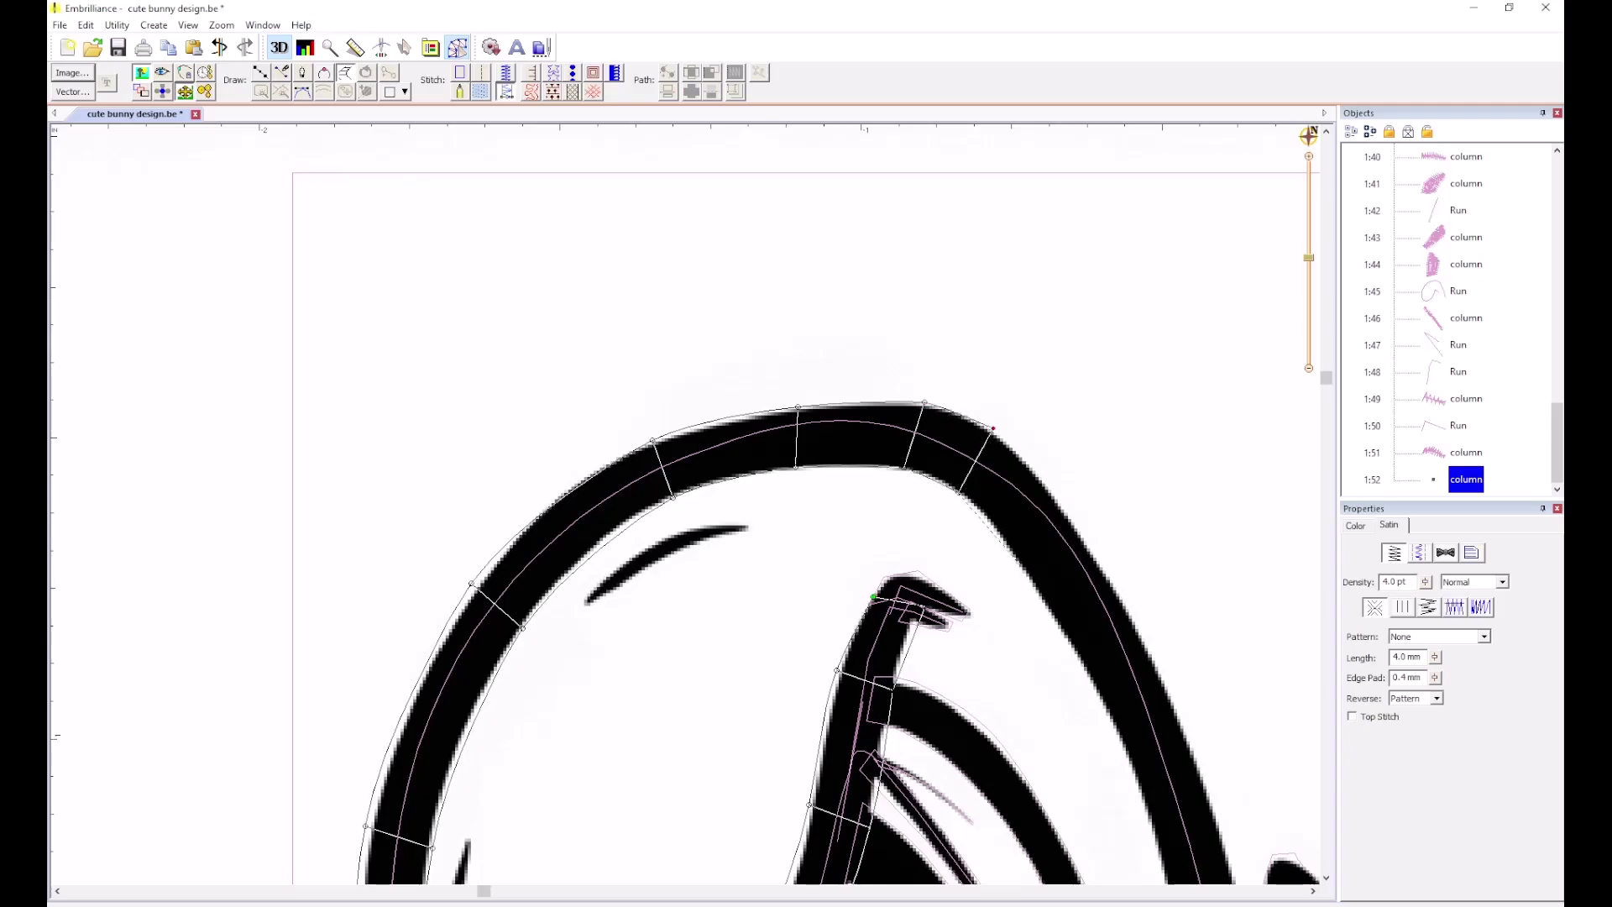
# Trace the satin column down the ear's head-side edge to its base at the hair tuft and finish the column.
pyautogui.click(1025, 565)
pyautogui.click(1080, 529)
pyautogui.click(1114, 724)
pyautogui.click(1175, 697)
pyautogui.scroll(-2, 1155, 746)
pyautogui.scroll(1, 683, 525)
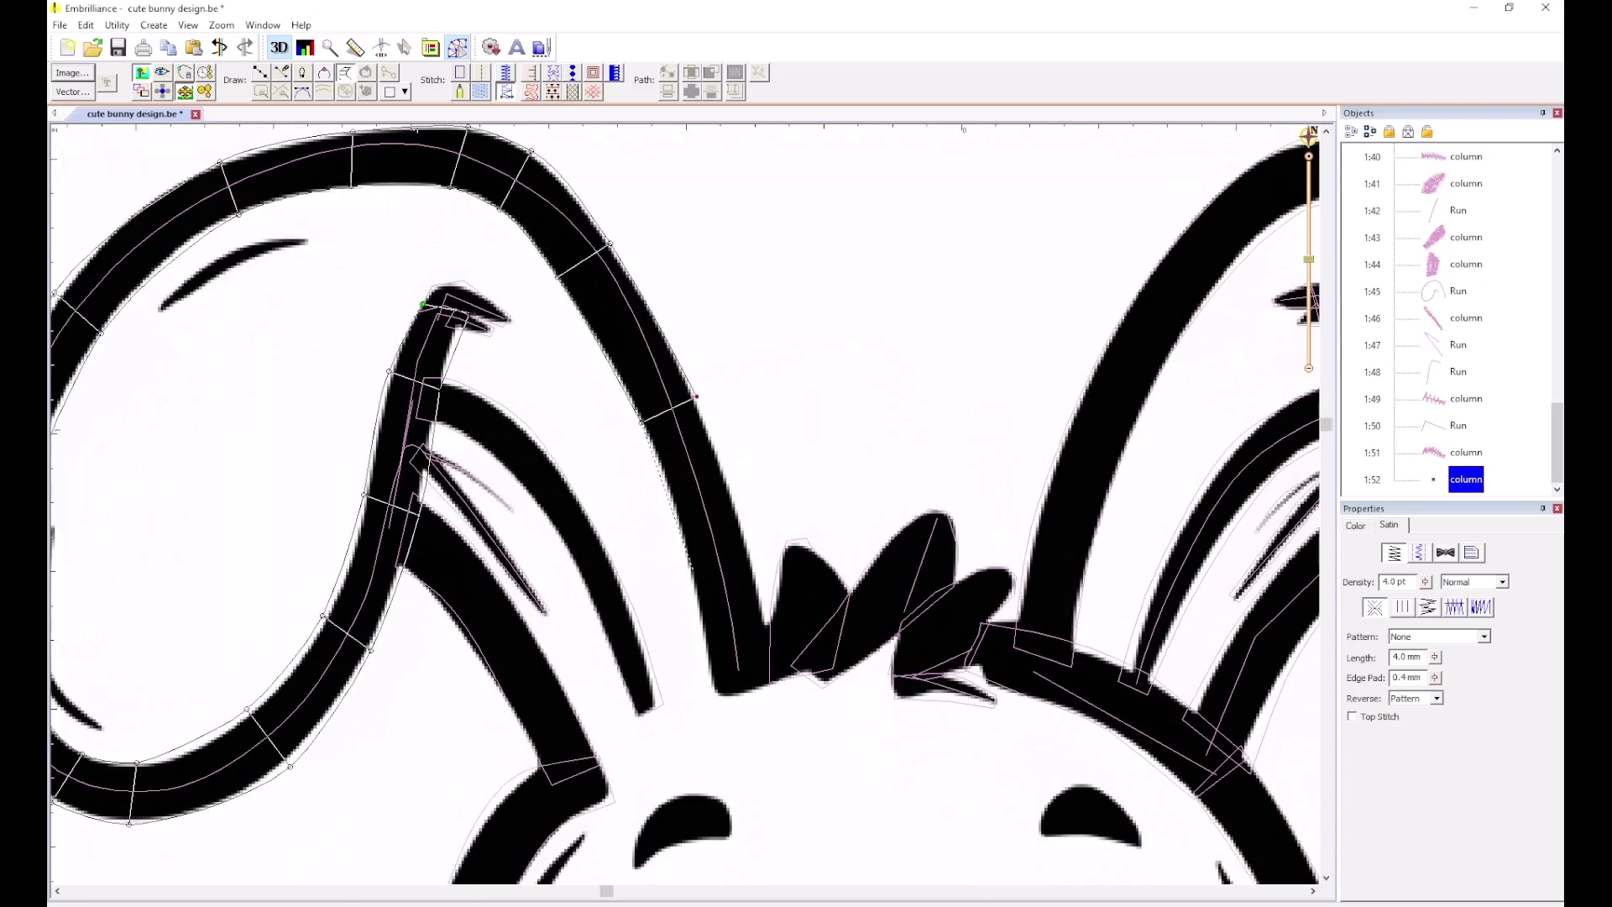
pyautogui.click(694, 585)
pyautogui.click(758, 583)
pyautogui.click(715, 693)
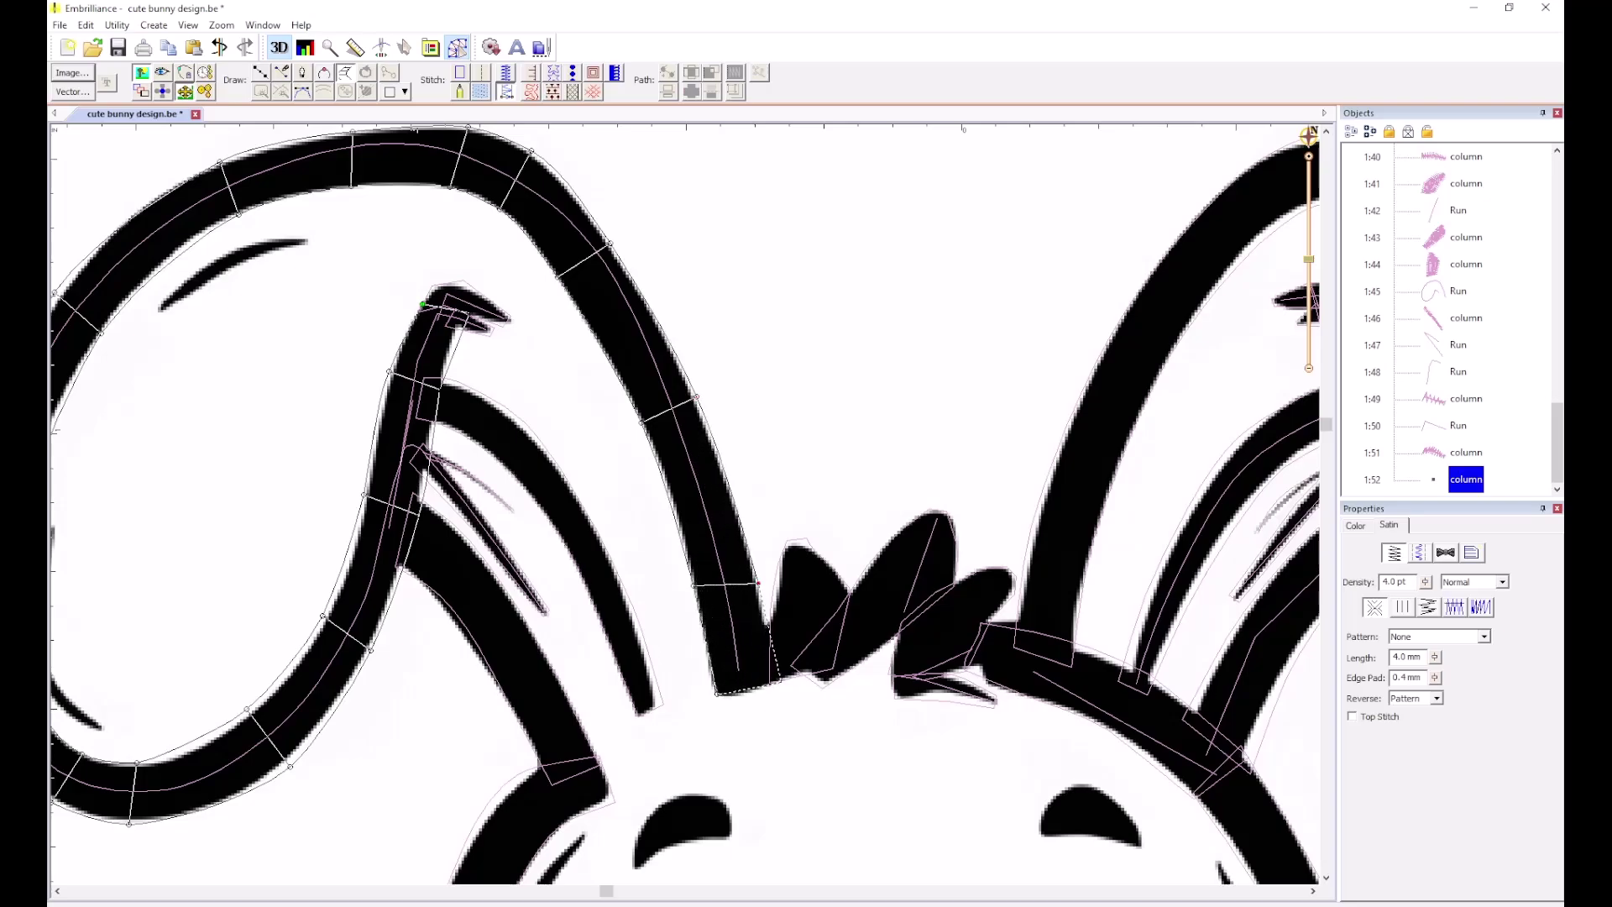
pyautogui.click(785, 679)
pyautogui.press('Return')
pyautogui.click(588, 433)
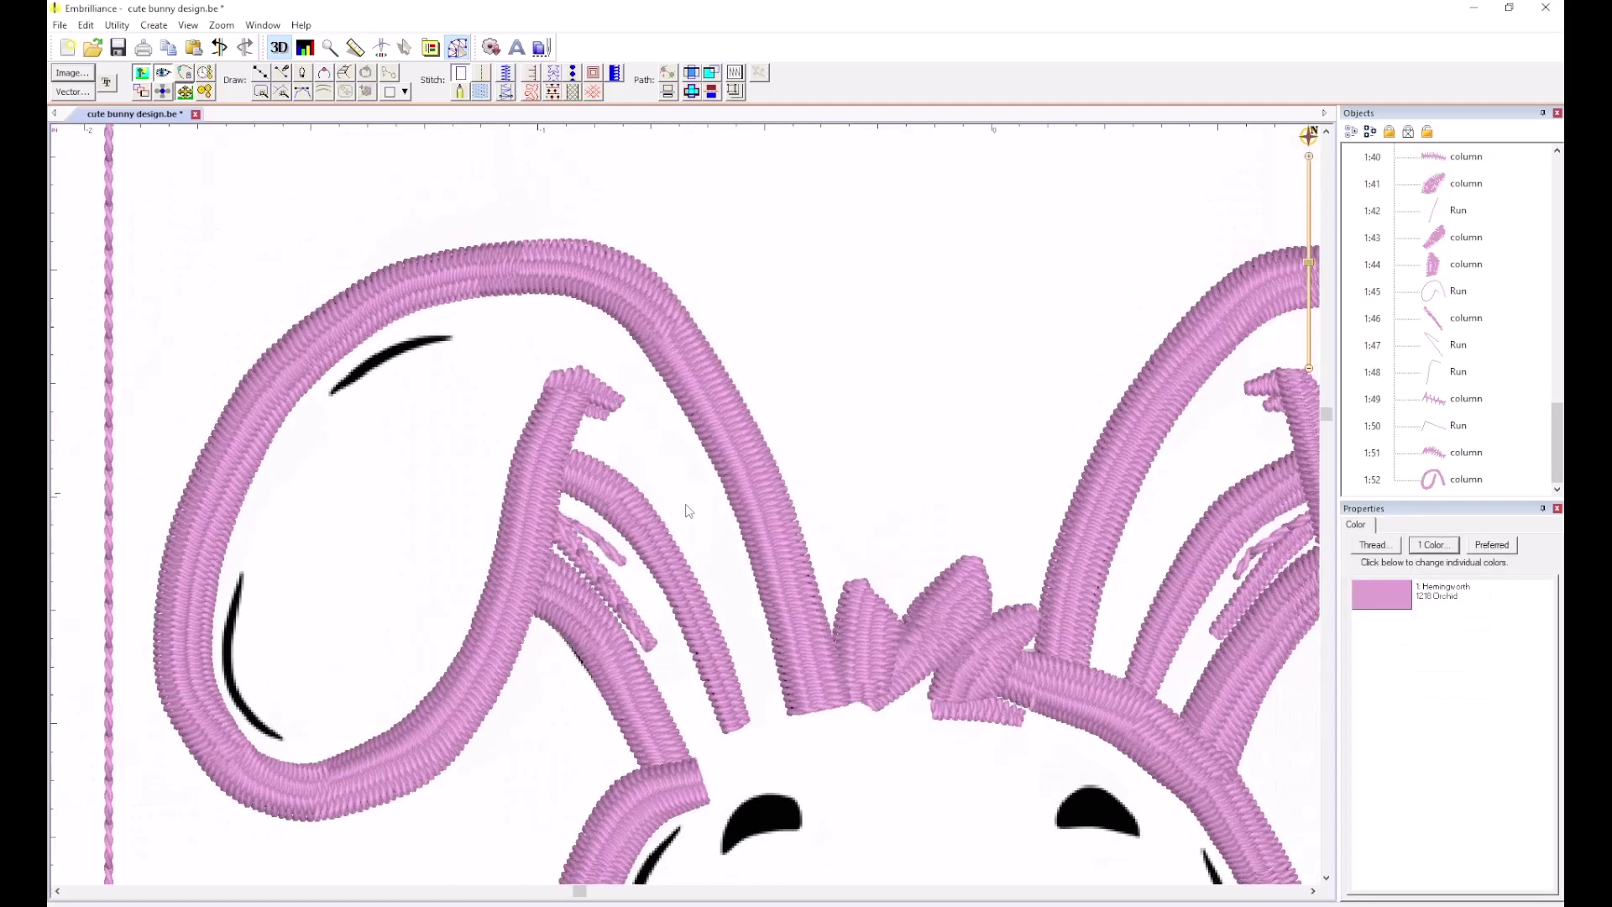
# Digitize the upper highlight stroke inside the left ear as a satin column from its inner tip to its outer tip.
pyautogui.scroll(-3, 690, 516)
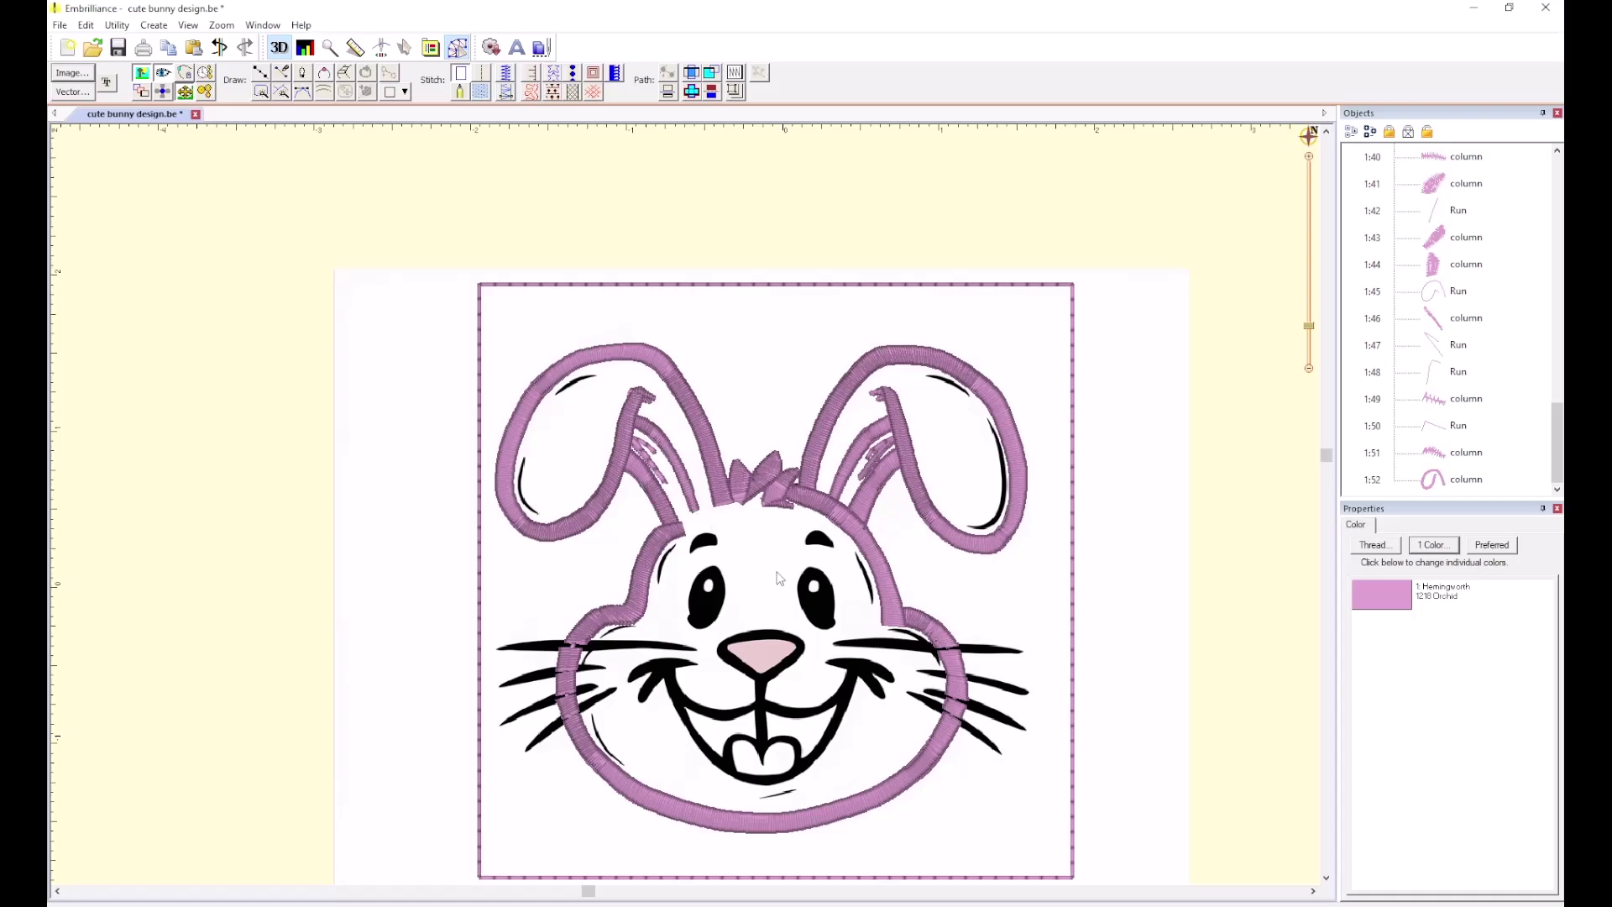
pyautogui.scroll(-2, 777, 572)
pyautogui.scroll(3, 690, 517)
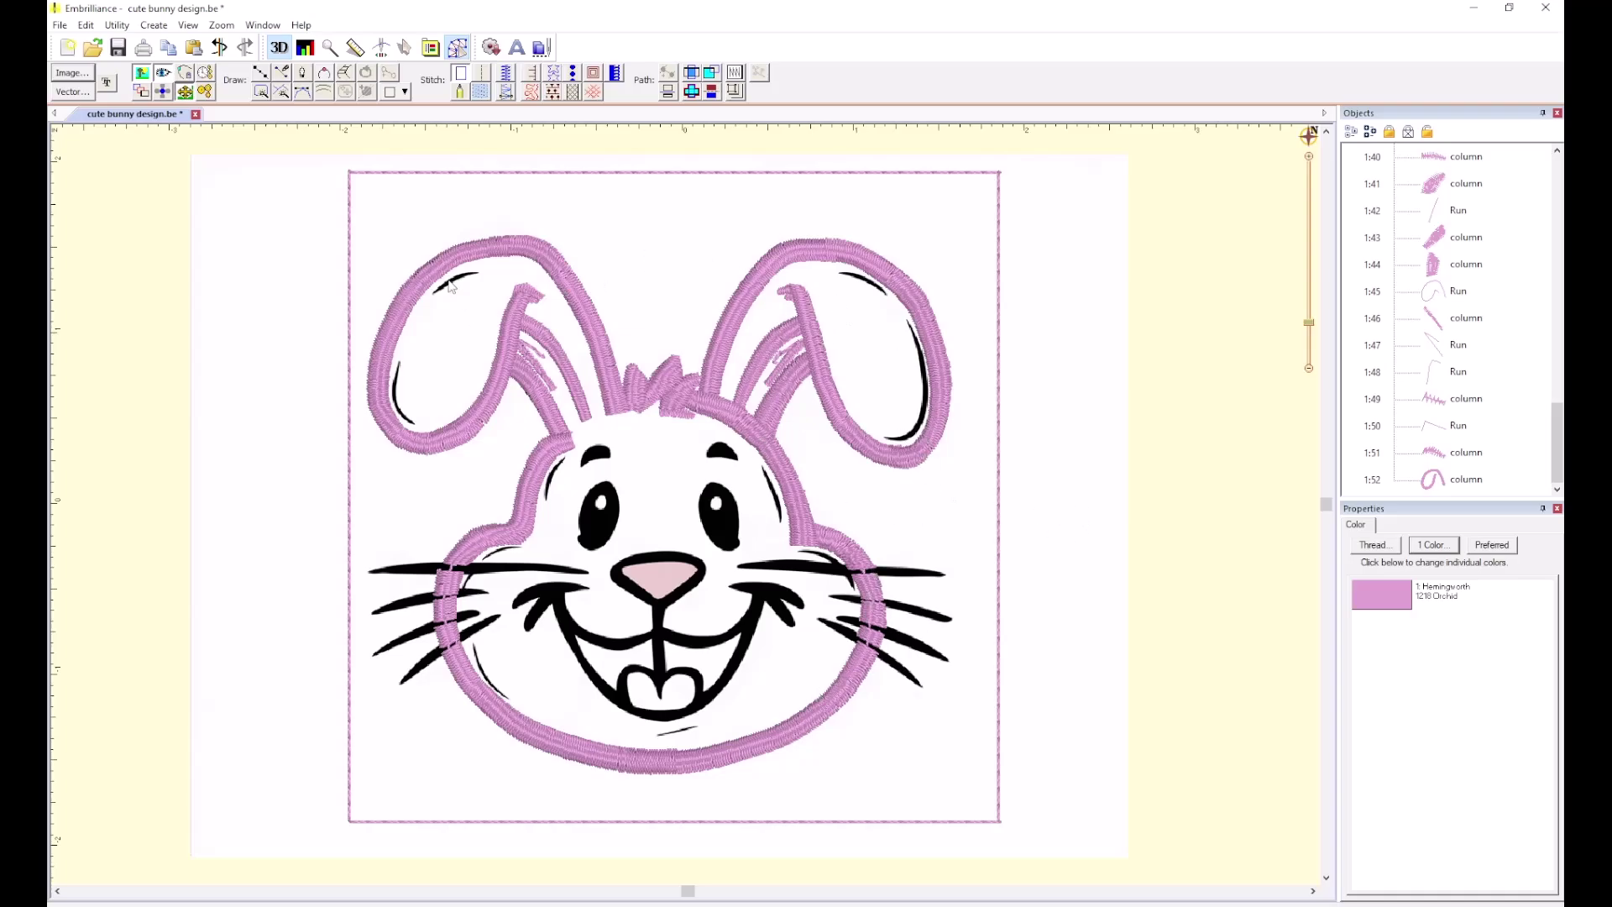
pyautogui.scroll(4, 425, 326)
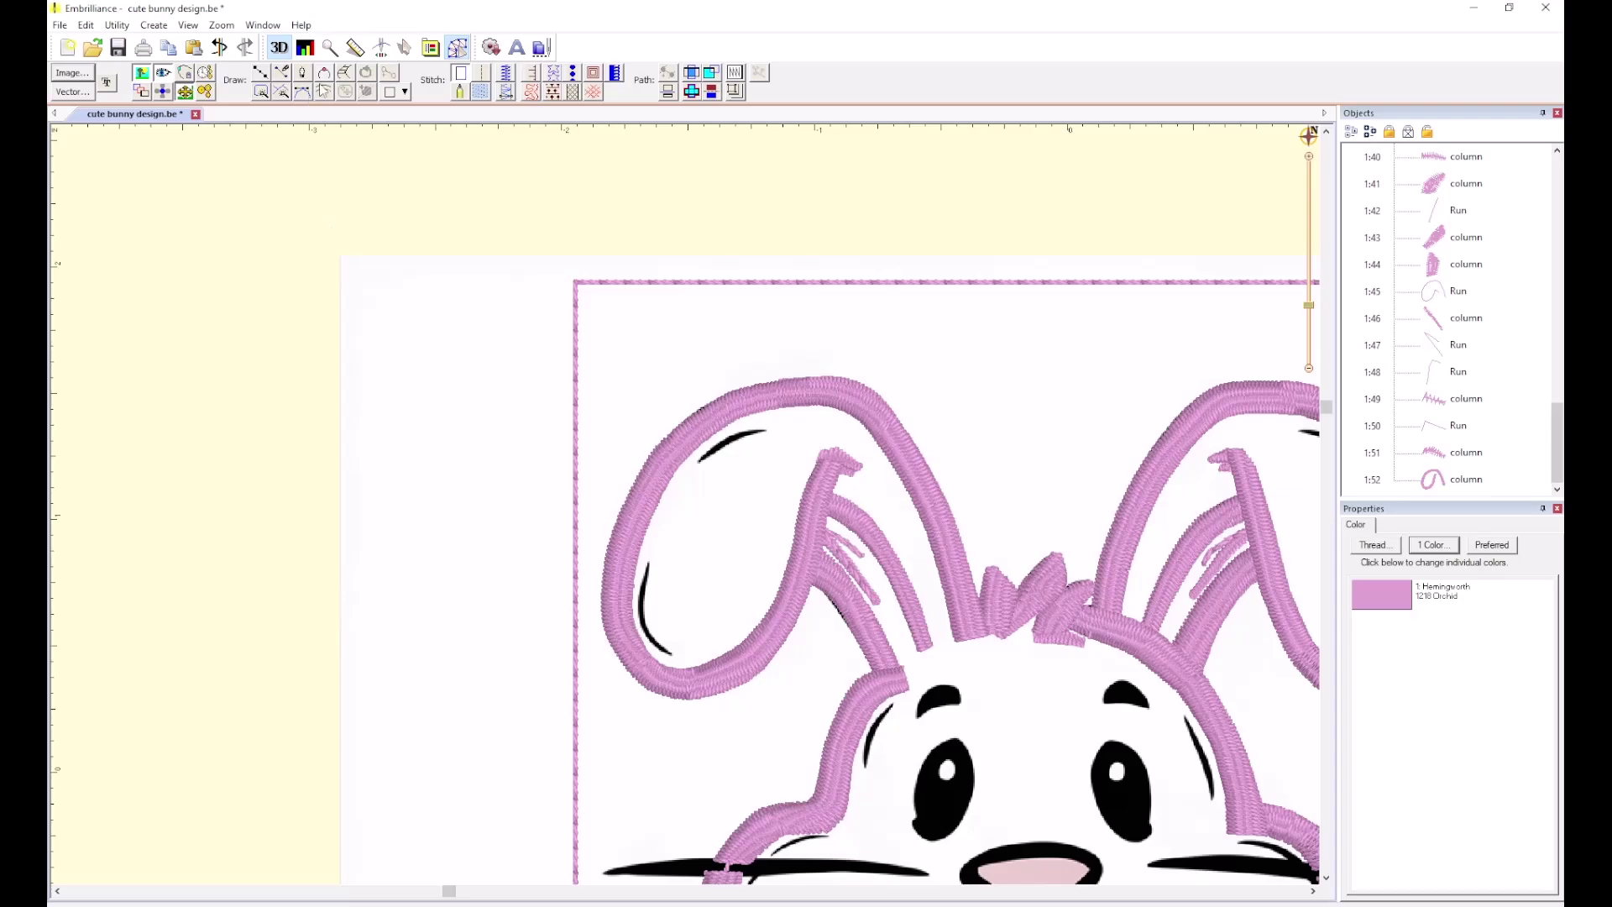
pyautogui.click(344, 73)
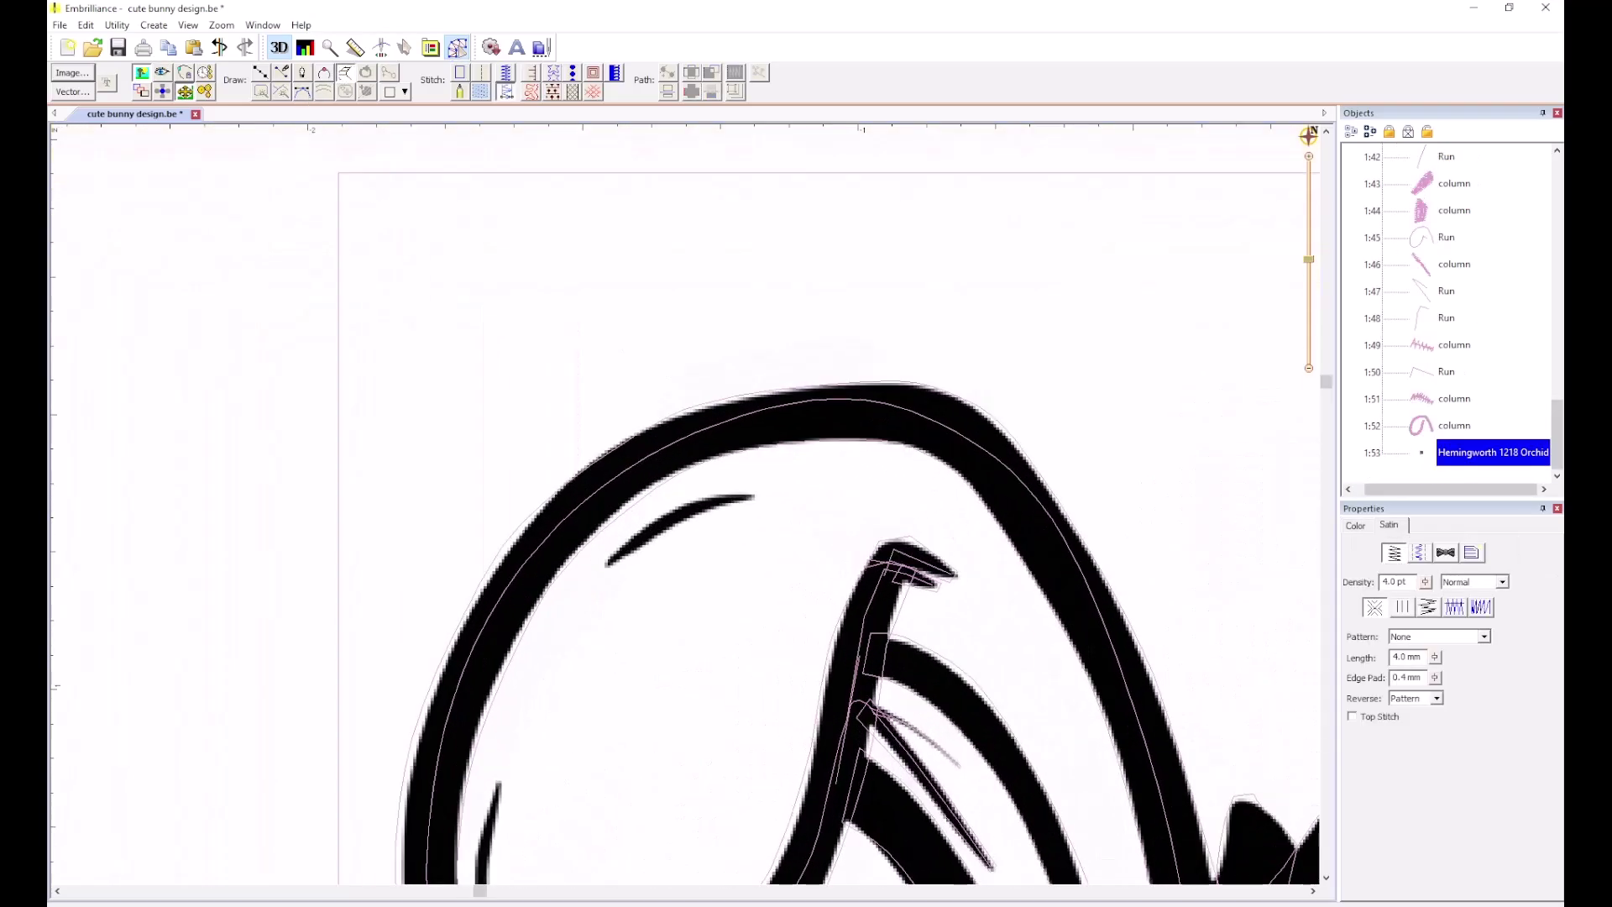
pyautogui.click(759, 490)
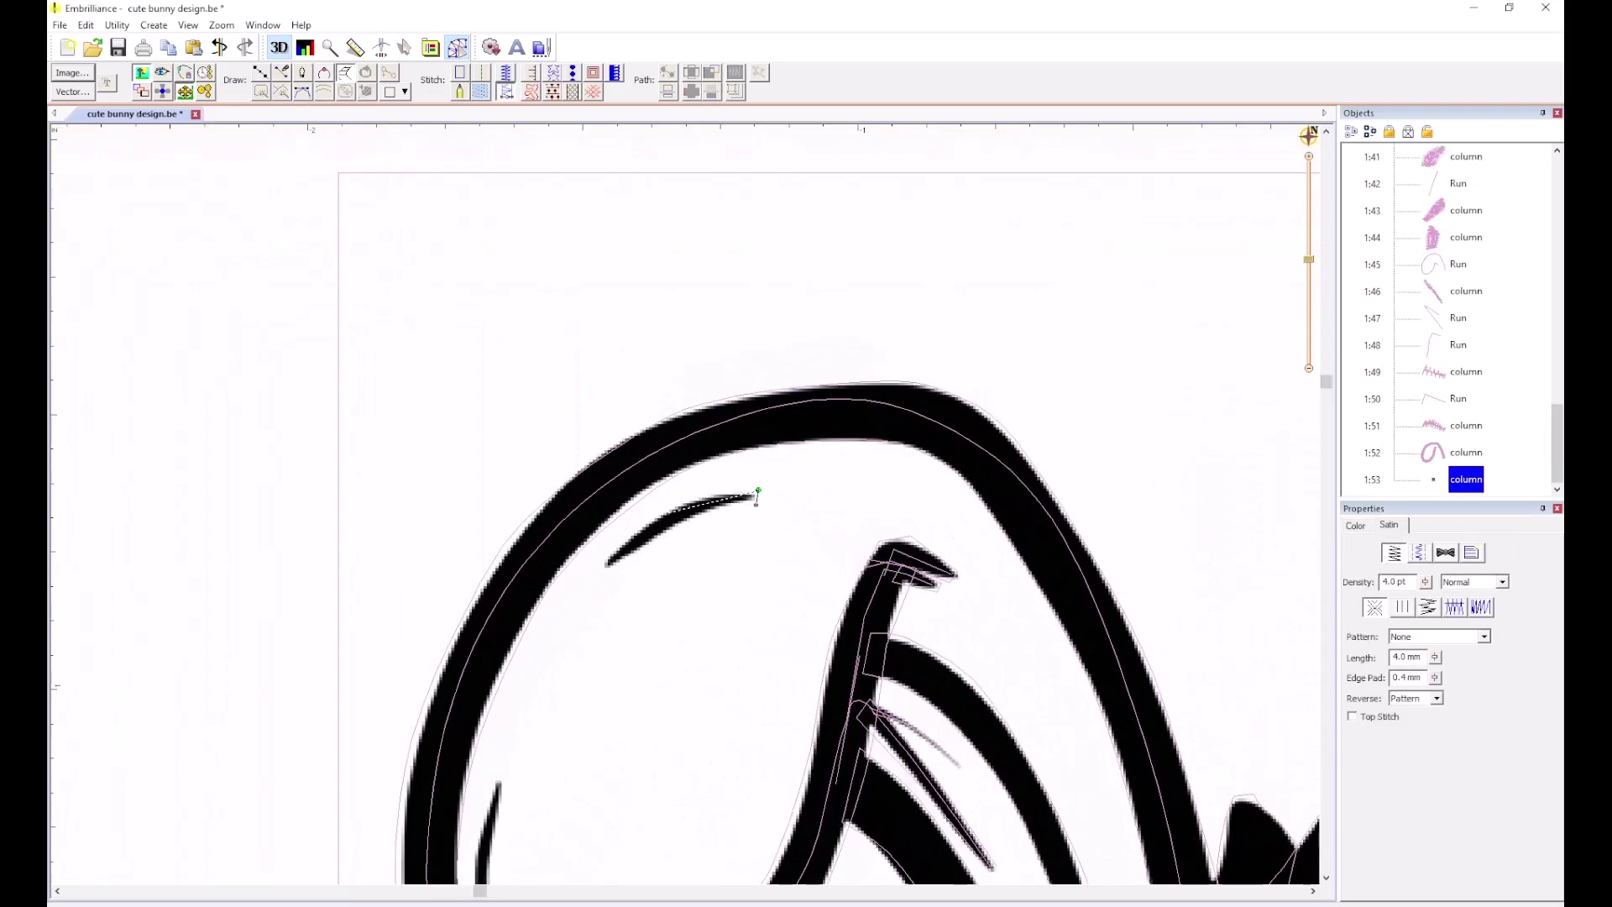
pyautogui.click(756, 504)
pyautogui.click(661, 514)
pyautogui.click(667, 532)
pyautogui.click(606, 566)
pyautogui.press('Return')
pyautogui.press('Return')
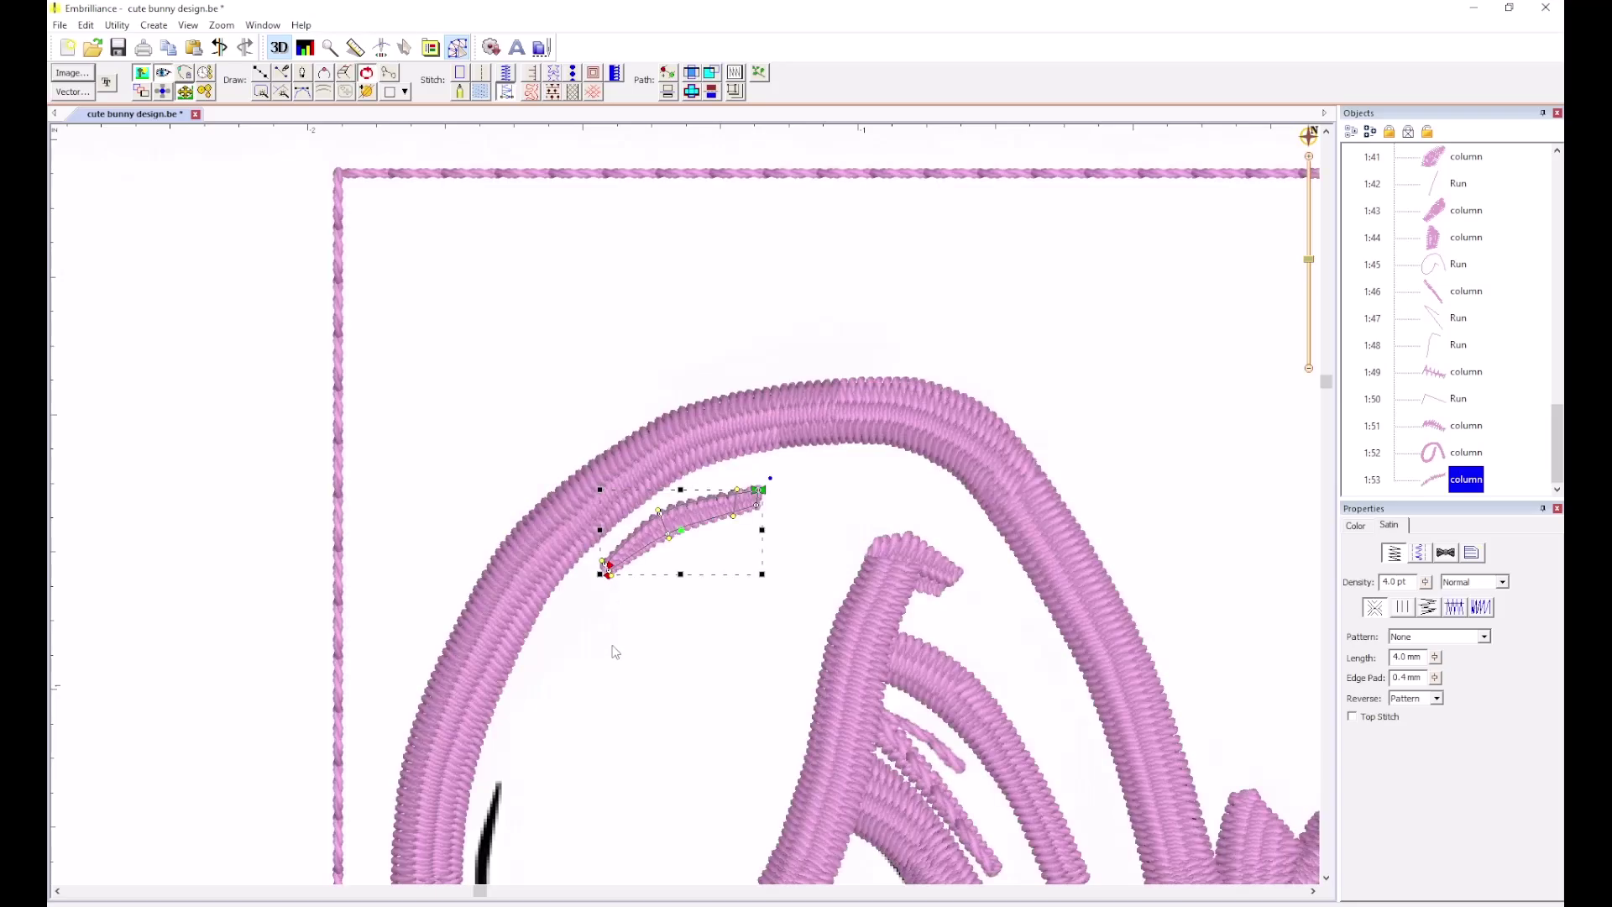
pyautogui.click(544, 396)
# Digitize the curved lower highlight stroke inside the left ear as a satin column from its upper tip to its lower tip.
pyautogui.scroll(-1, 526, 636)
pyautogui.scroll(1, 697, 654)
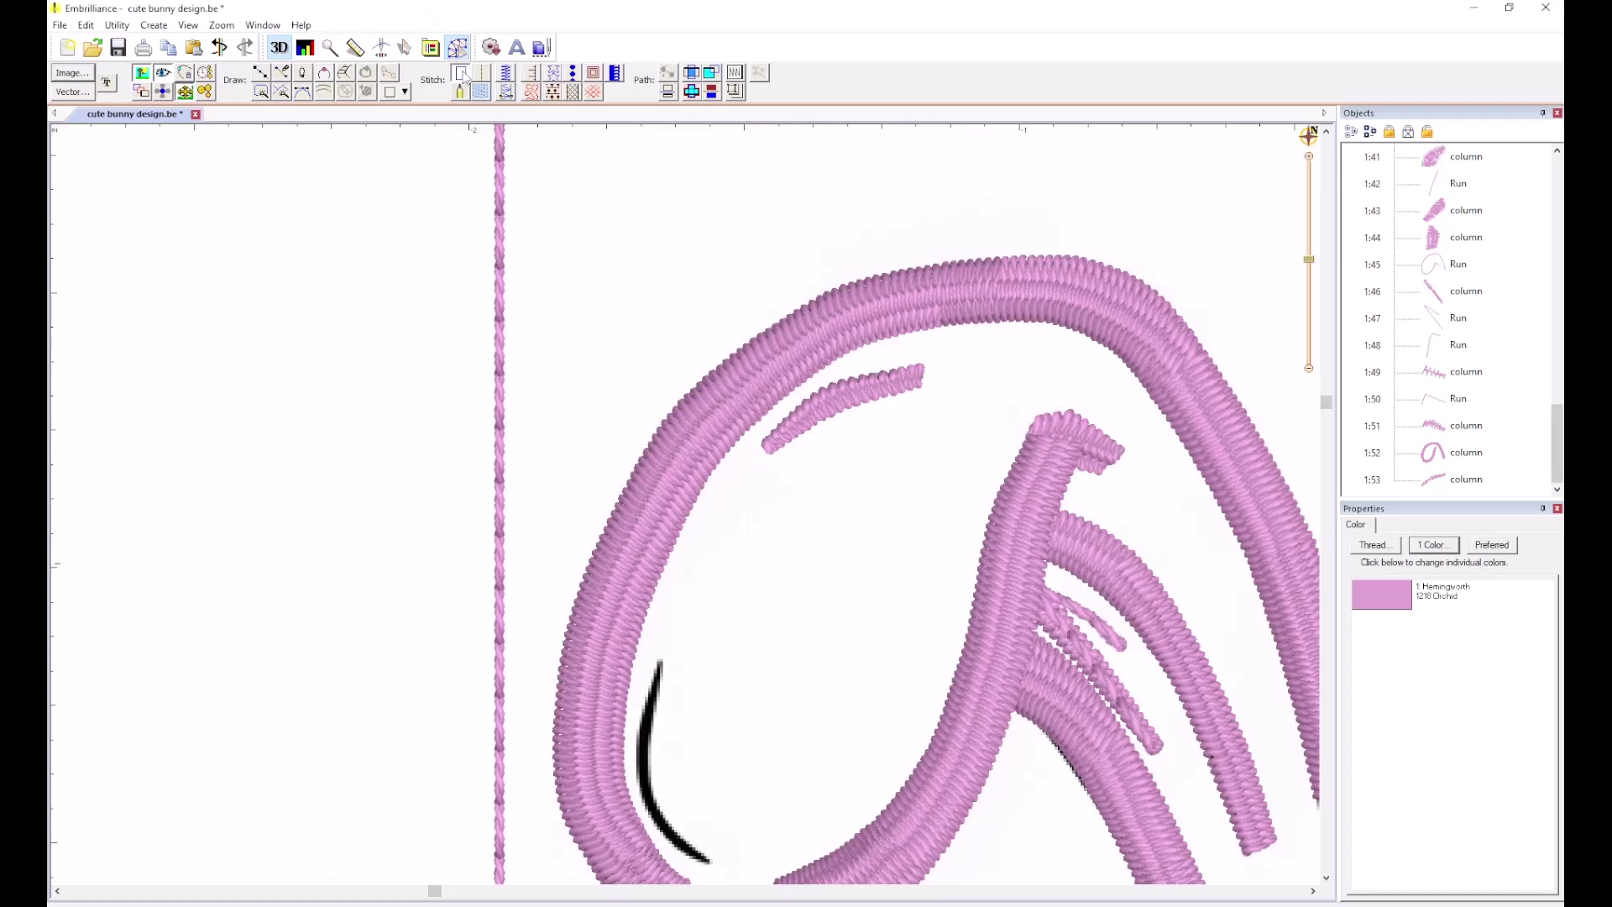
pyautogui.click(344, 74)
pyautogui.scroll(-1, 614, 670)
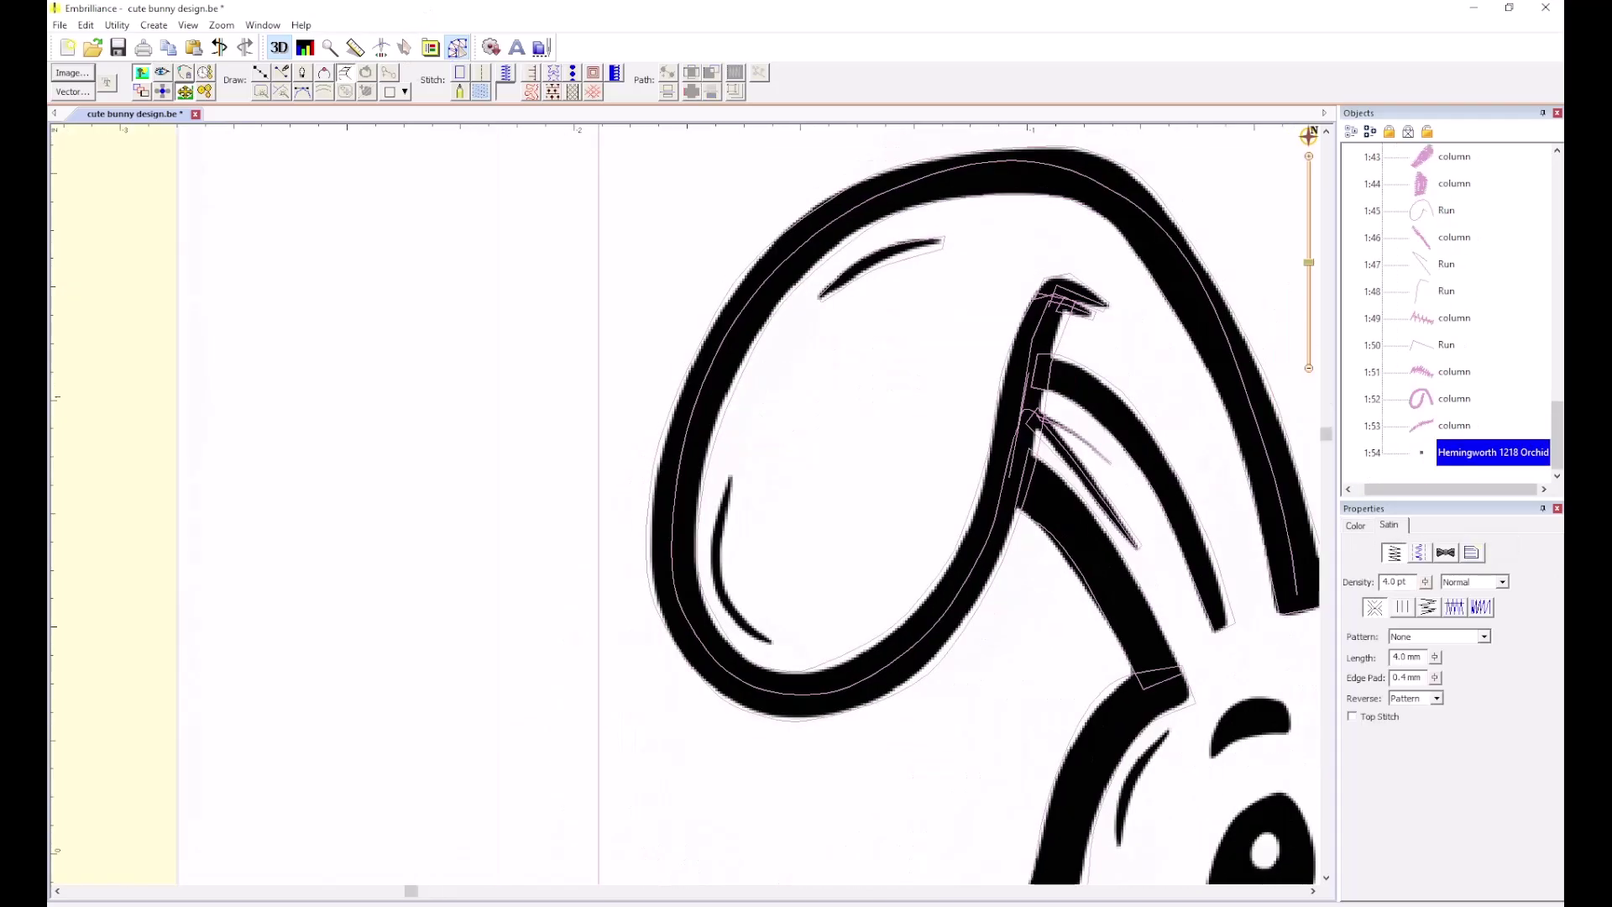
pyautogui.scroll(2, 697, 508)
pyautogui.click(738, 464)
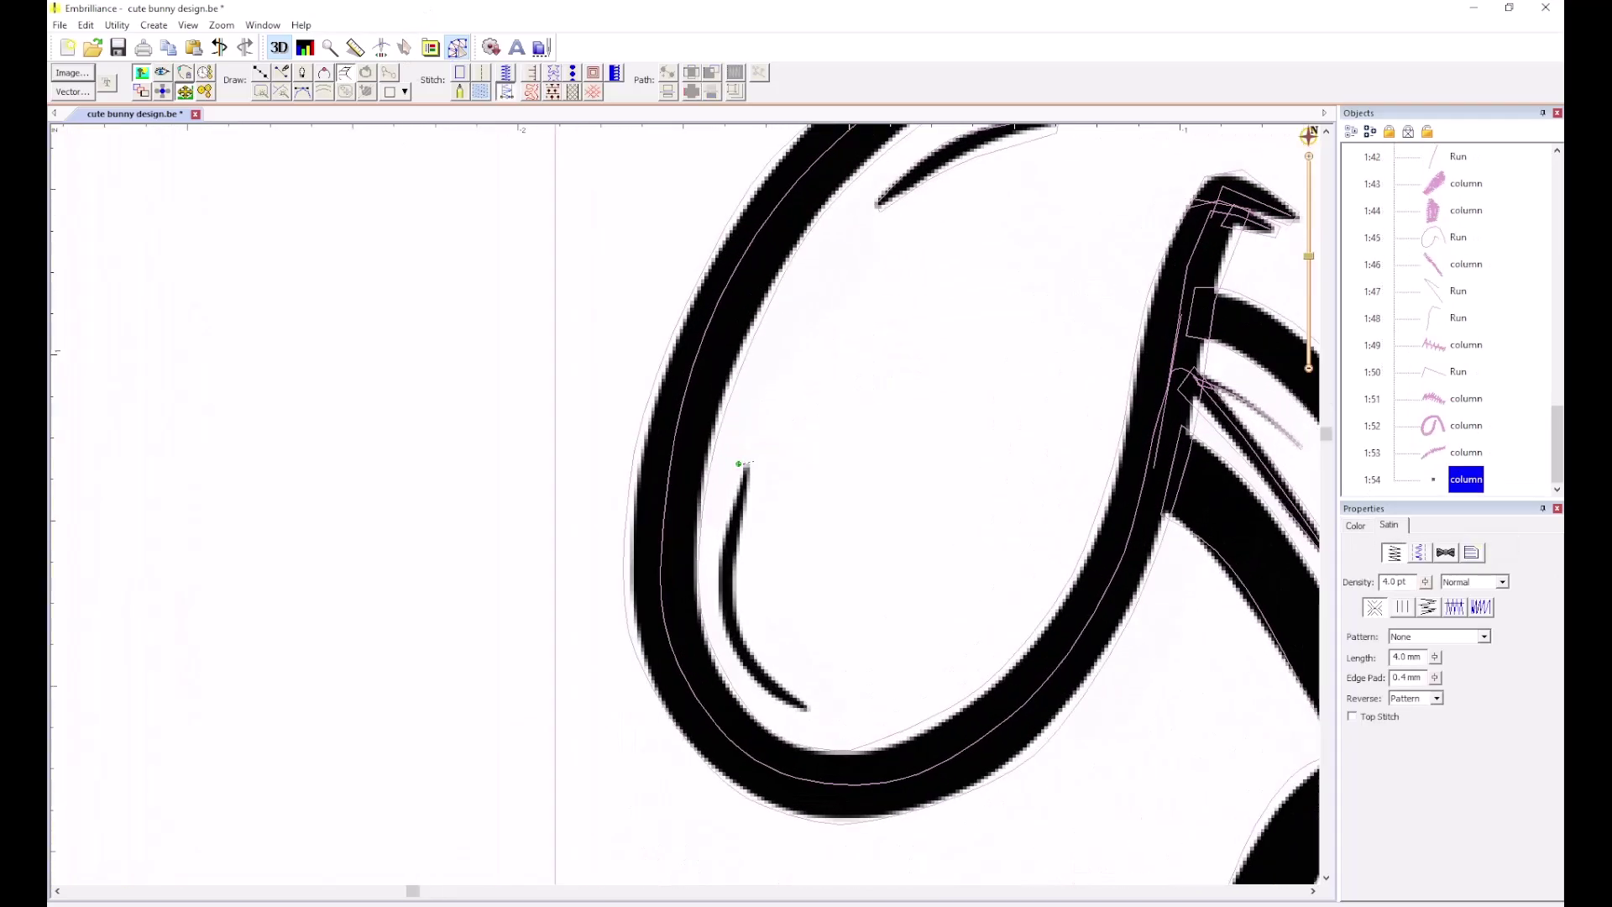
pyautogui.click(718, 552)
pyautogui.click(738, 552)
pyautogui.click(741, 664)
pyautogui.click(757, 658)
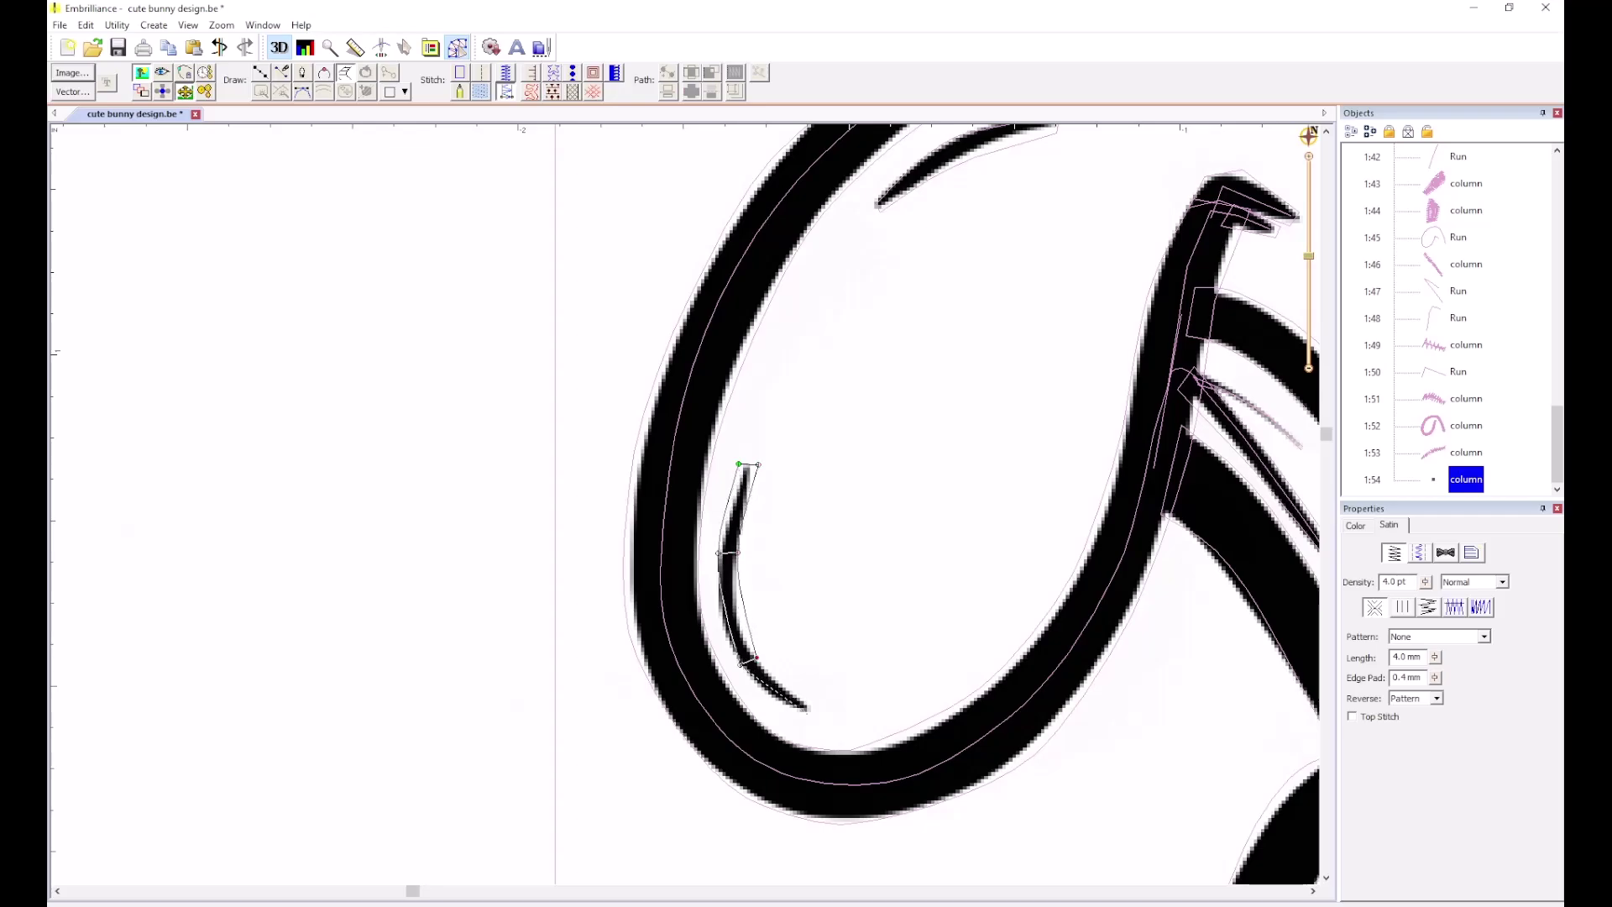
pyautogui.click(807, 711)
pyautogui.click(816, 706)
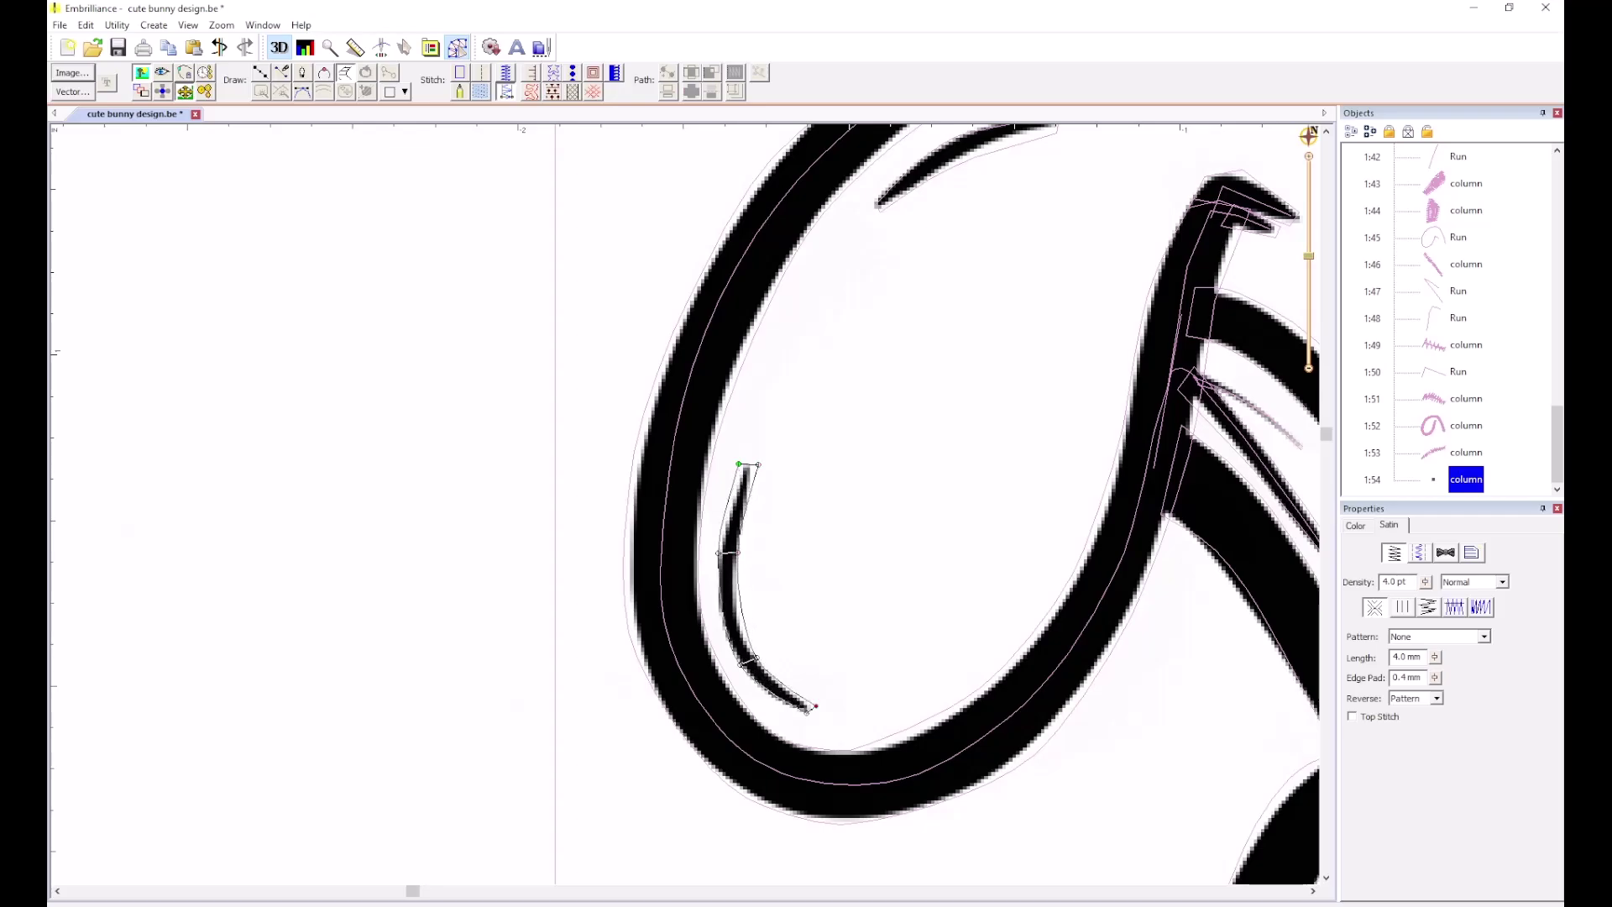
pyautogui.click(953, 556)
# Digitize the upper highlight stroke inside the right ear as a satin column from its inner tip to its outer tip.
pyautogui.scroll(-6, 722, 523)
pyautogui.scroll(1, 683, 507)
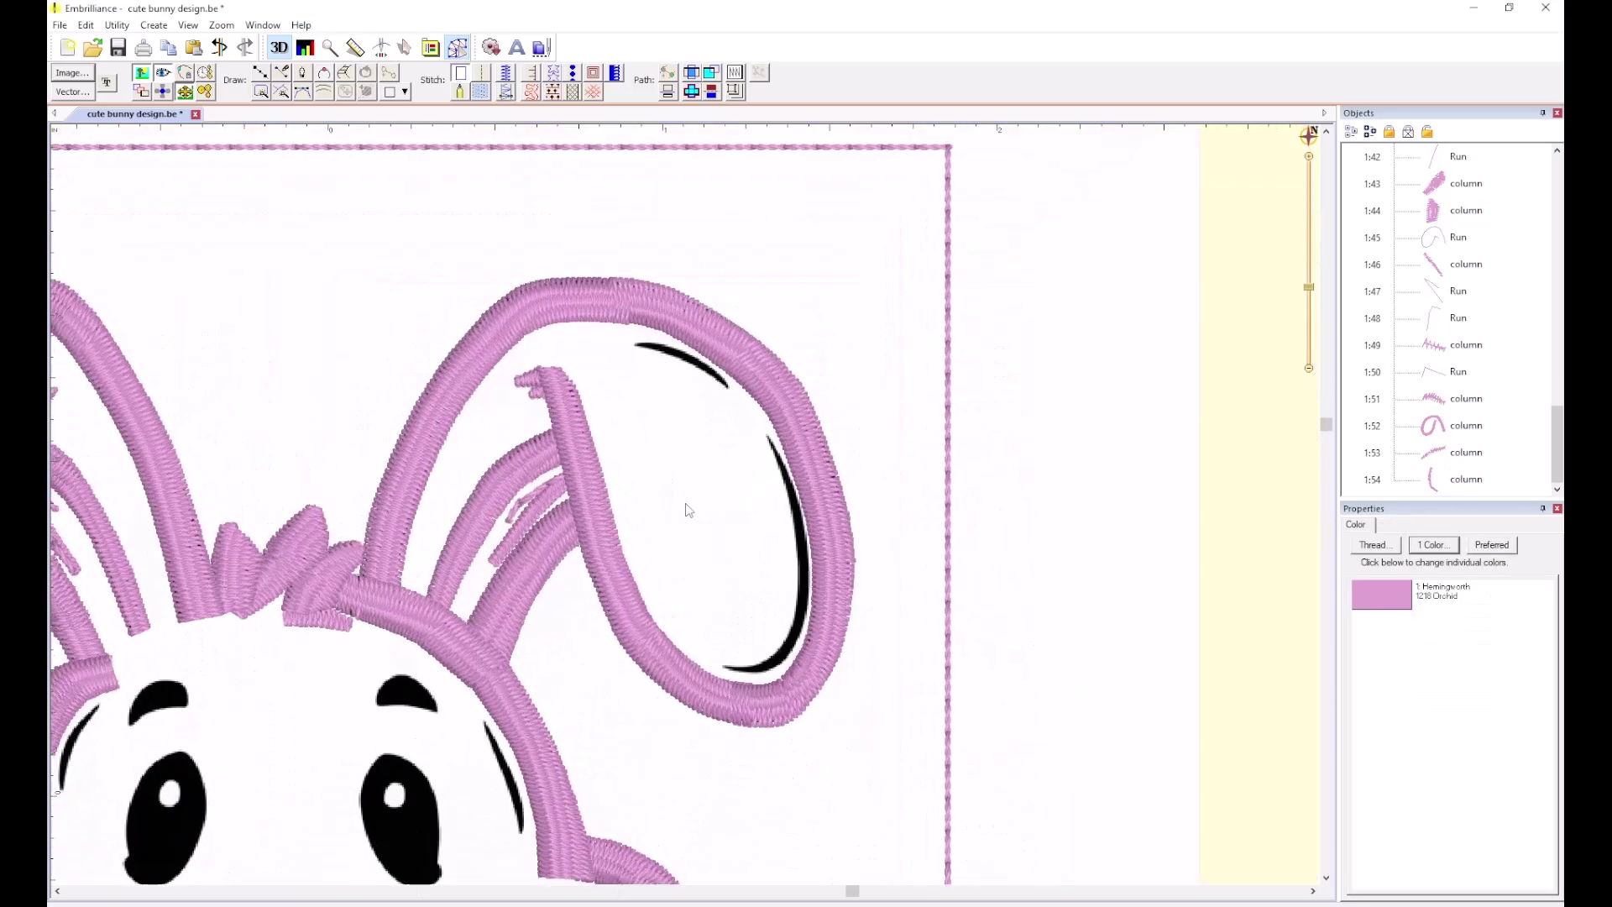
pyautogui.scroll(1, 686, 403)
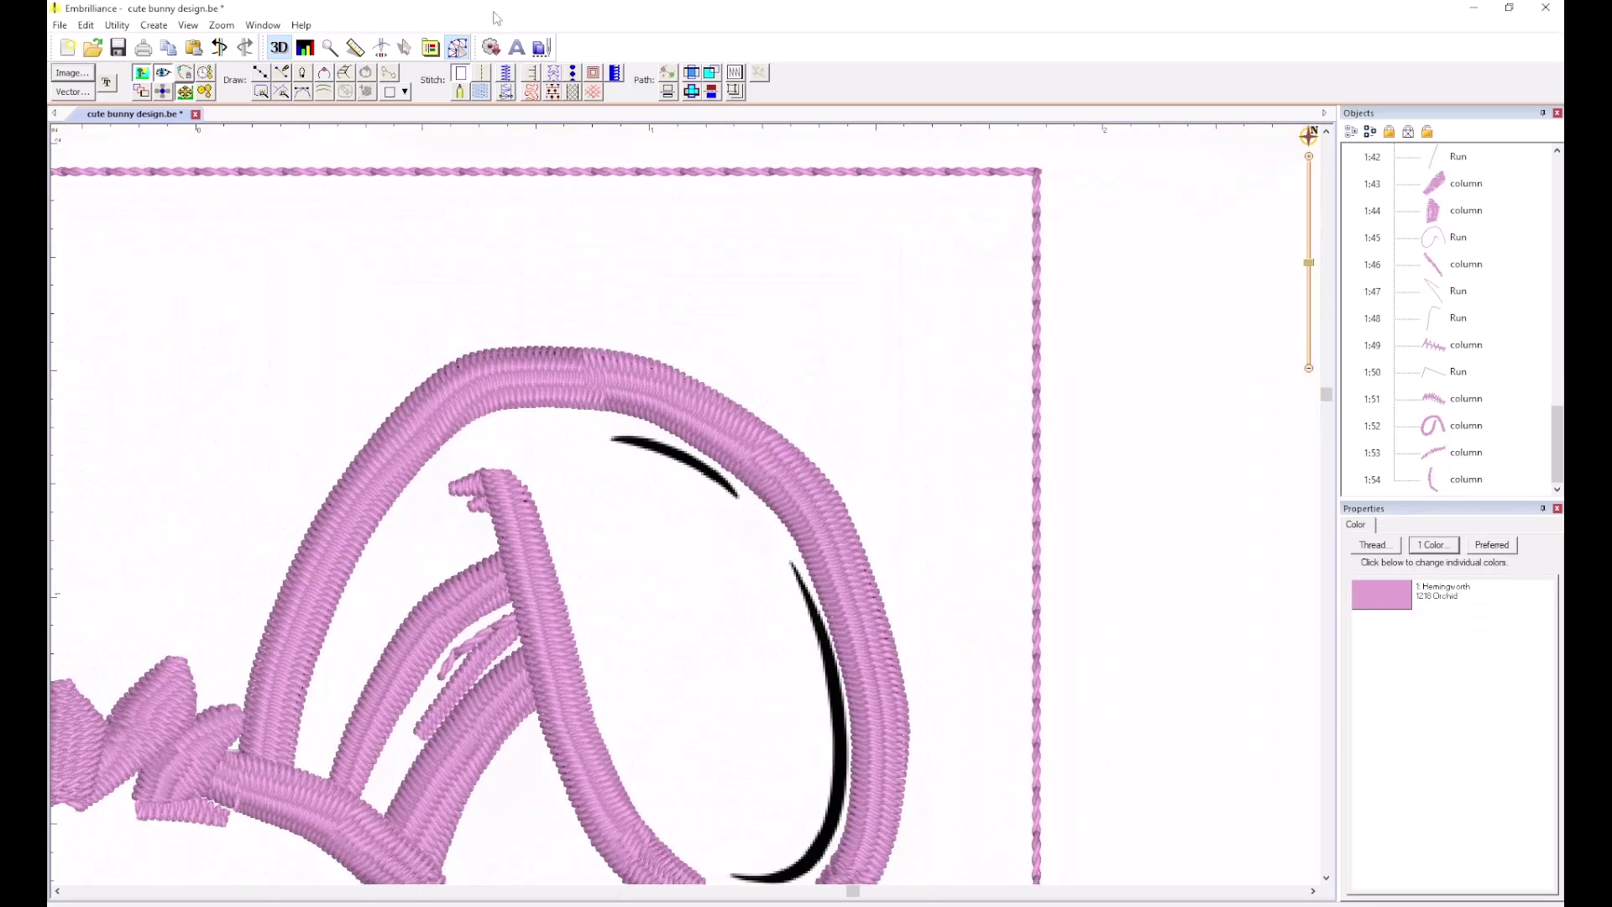
pyautogui.click(345, 73)
pyautogui.click(689, 422)
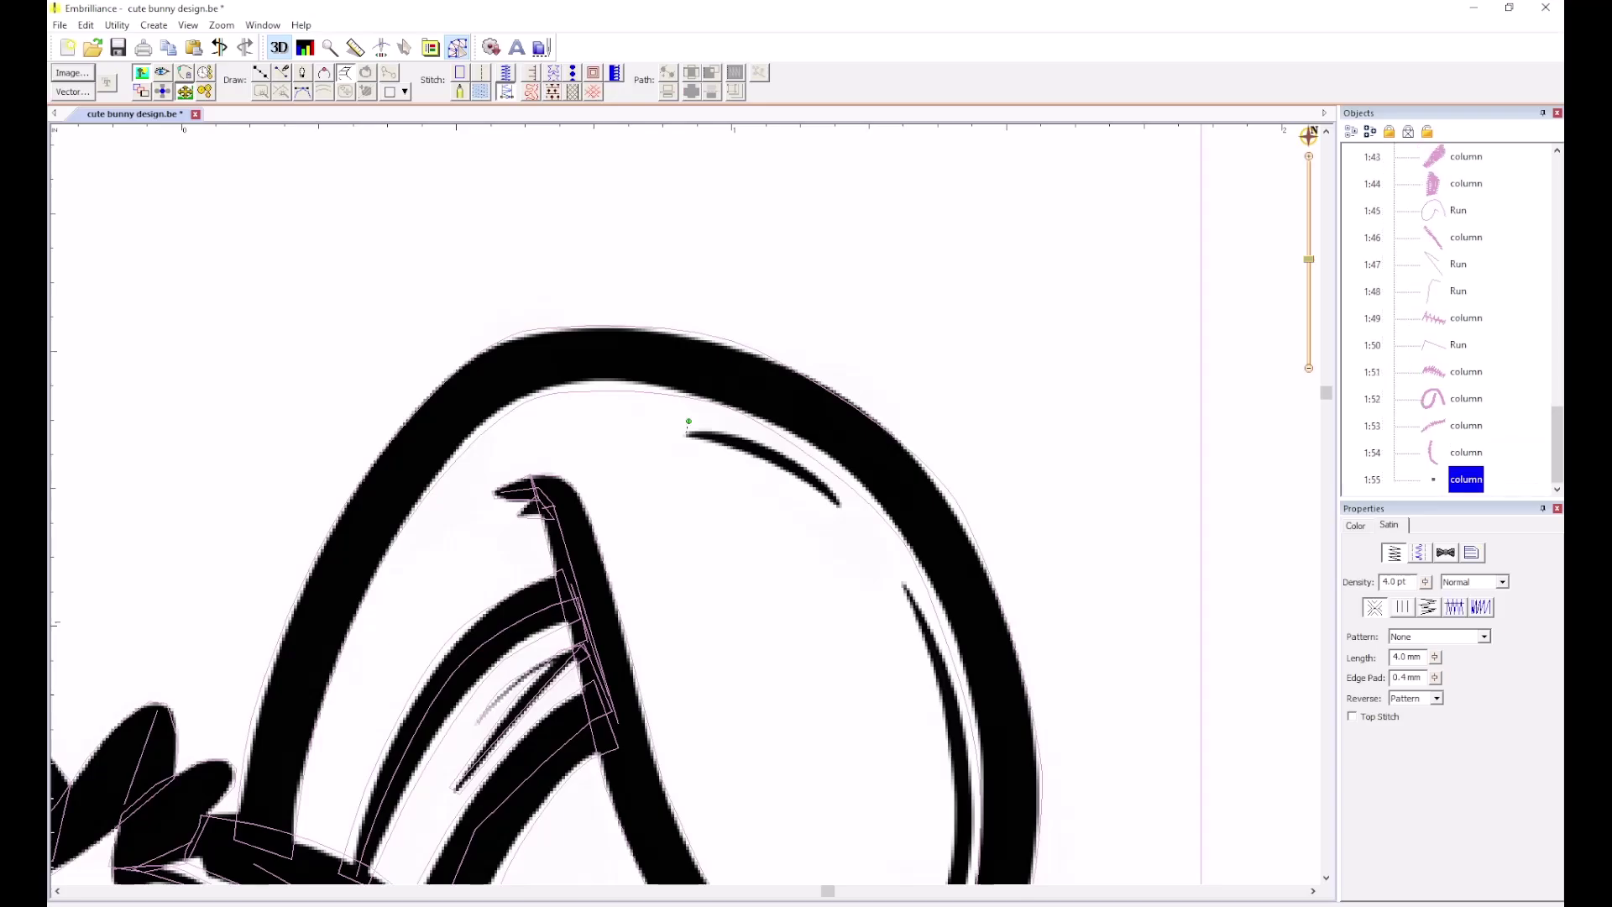
pyautogui.click(790, 455)
pyautogui.click(784, 474)
pyautogui.click(843, 510)
pyautogui.press('Return')
pyautogui.click(989, 402)
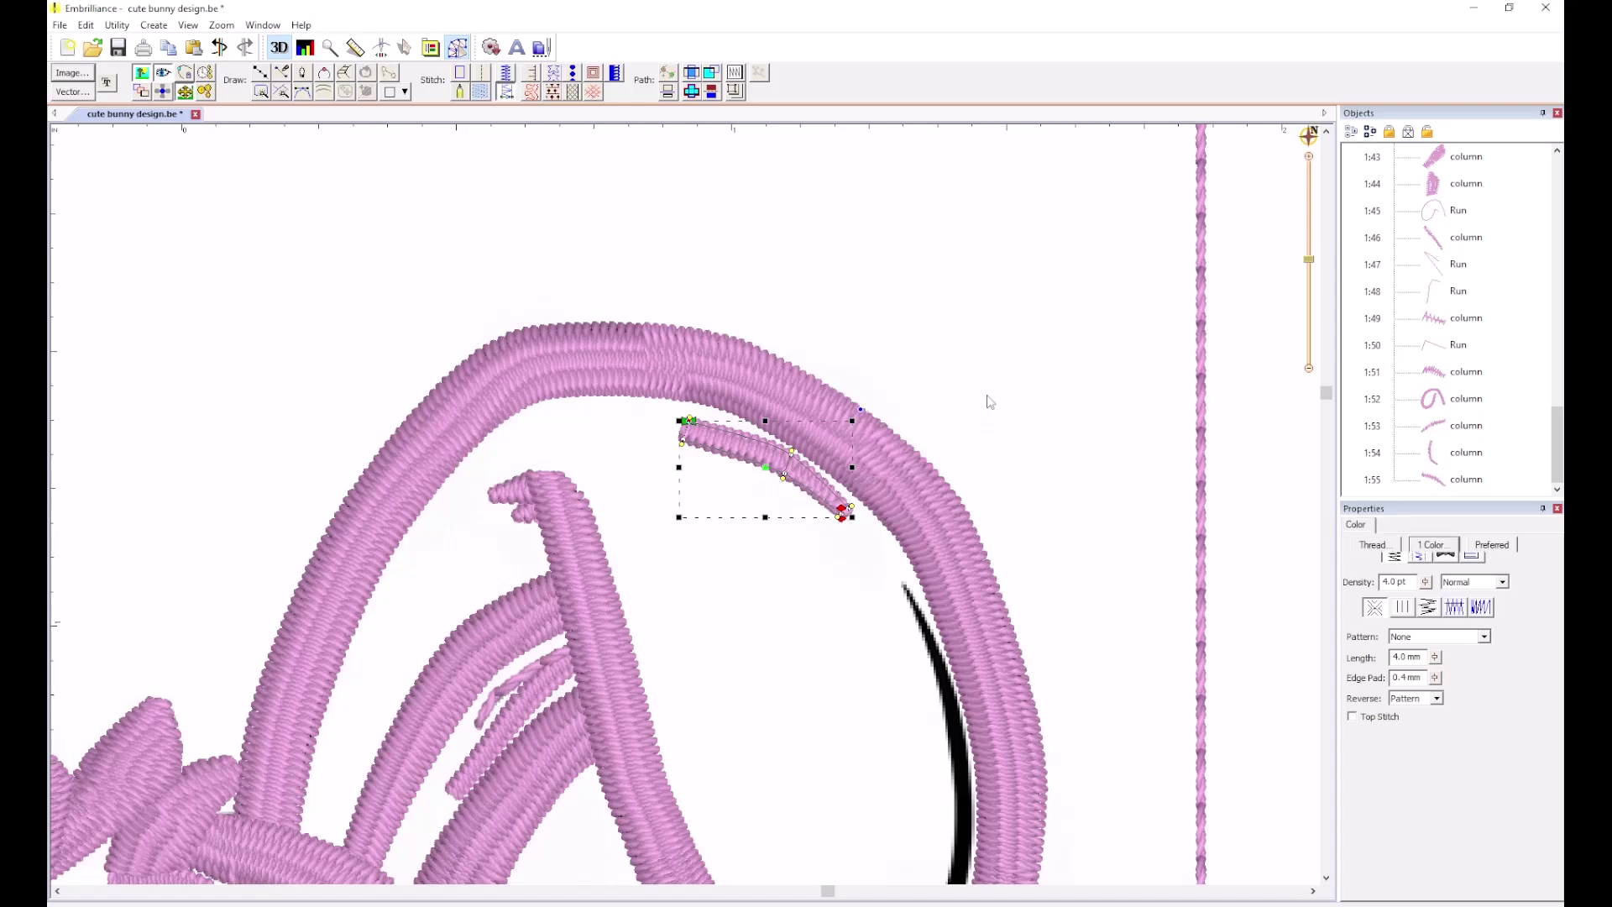
# Start a satin column at the upper tip of the right ear's lower highlight stroke and trace it down the long outer side.
pyautogui.click(345, 72)
pyautogui.scroll(-2, 395, 193)
pyautogui.scroll(3, 638, 489)
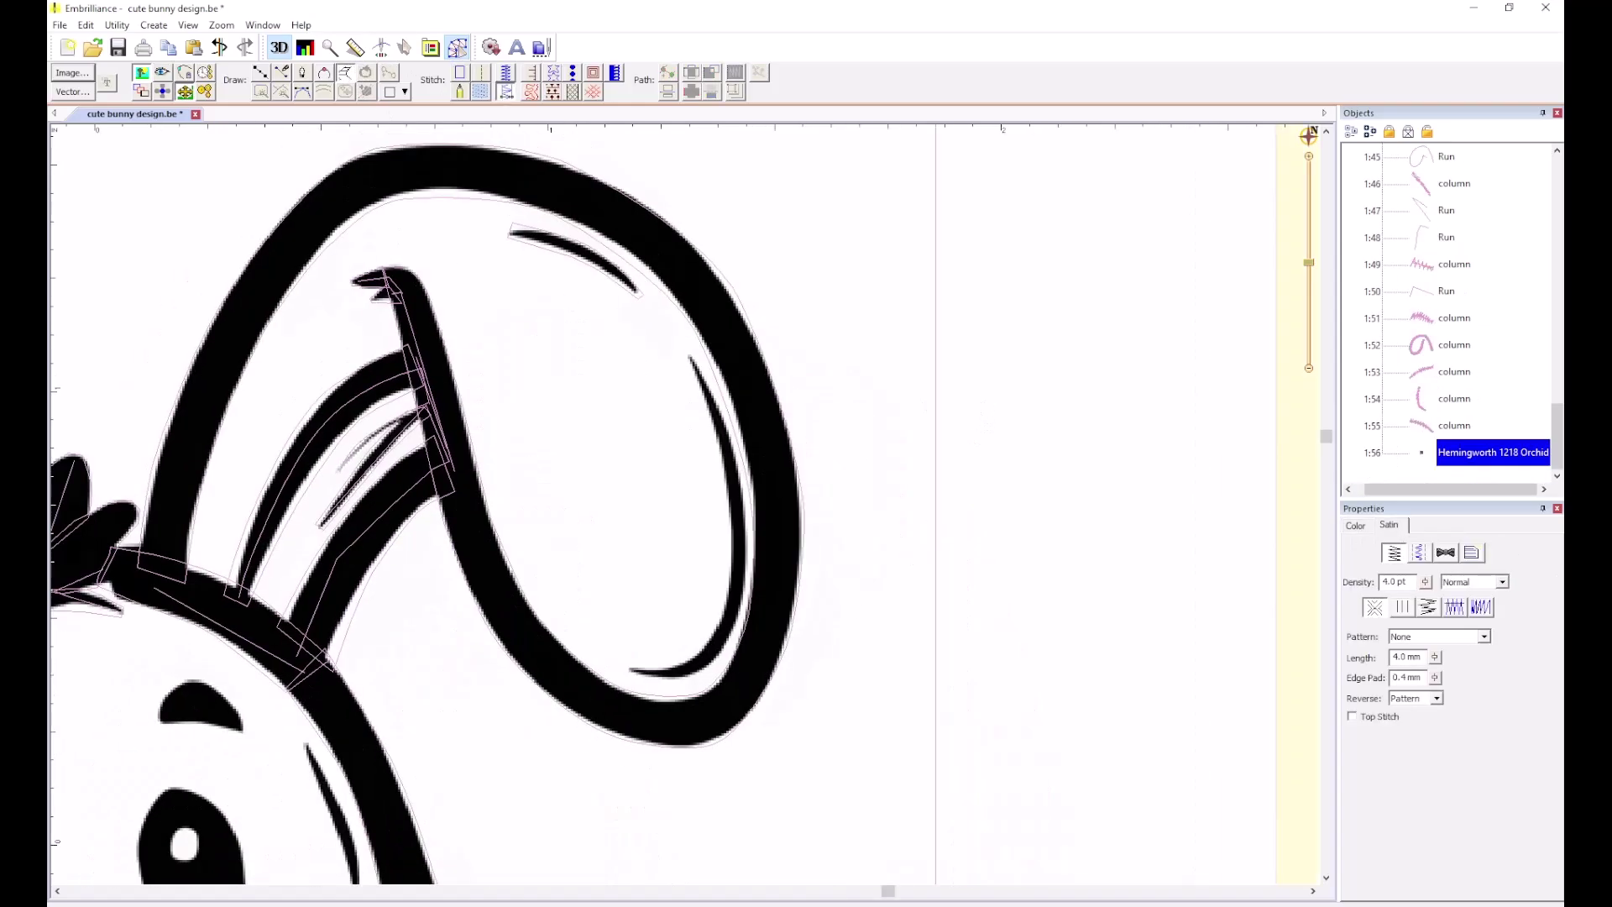
pyautogui.click(694, 302)
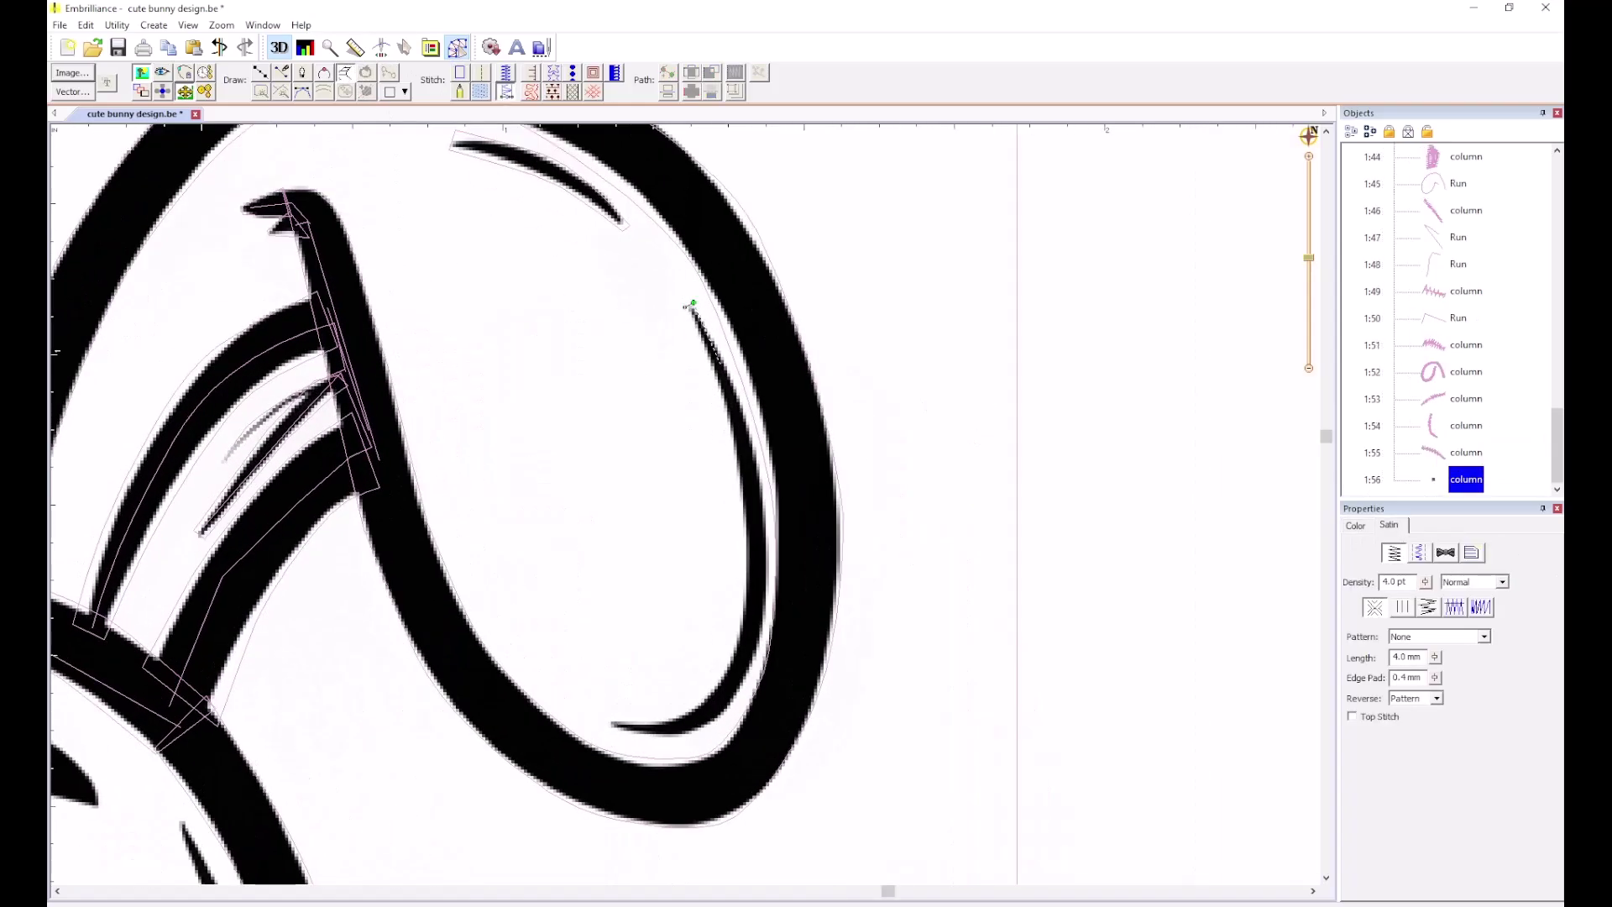
pyautogui.click(753, 440)
pyautogui.click(736, 445)
pyautogui.click(746, 575)
pyautogui.click(767, 571)
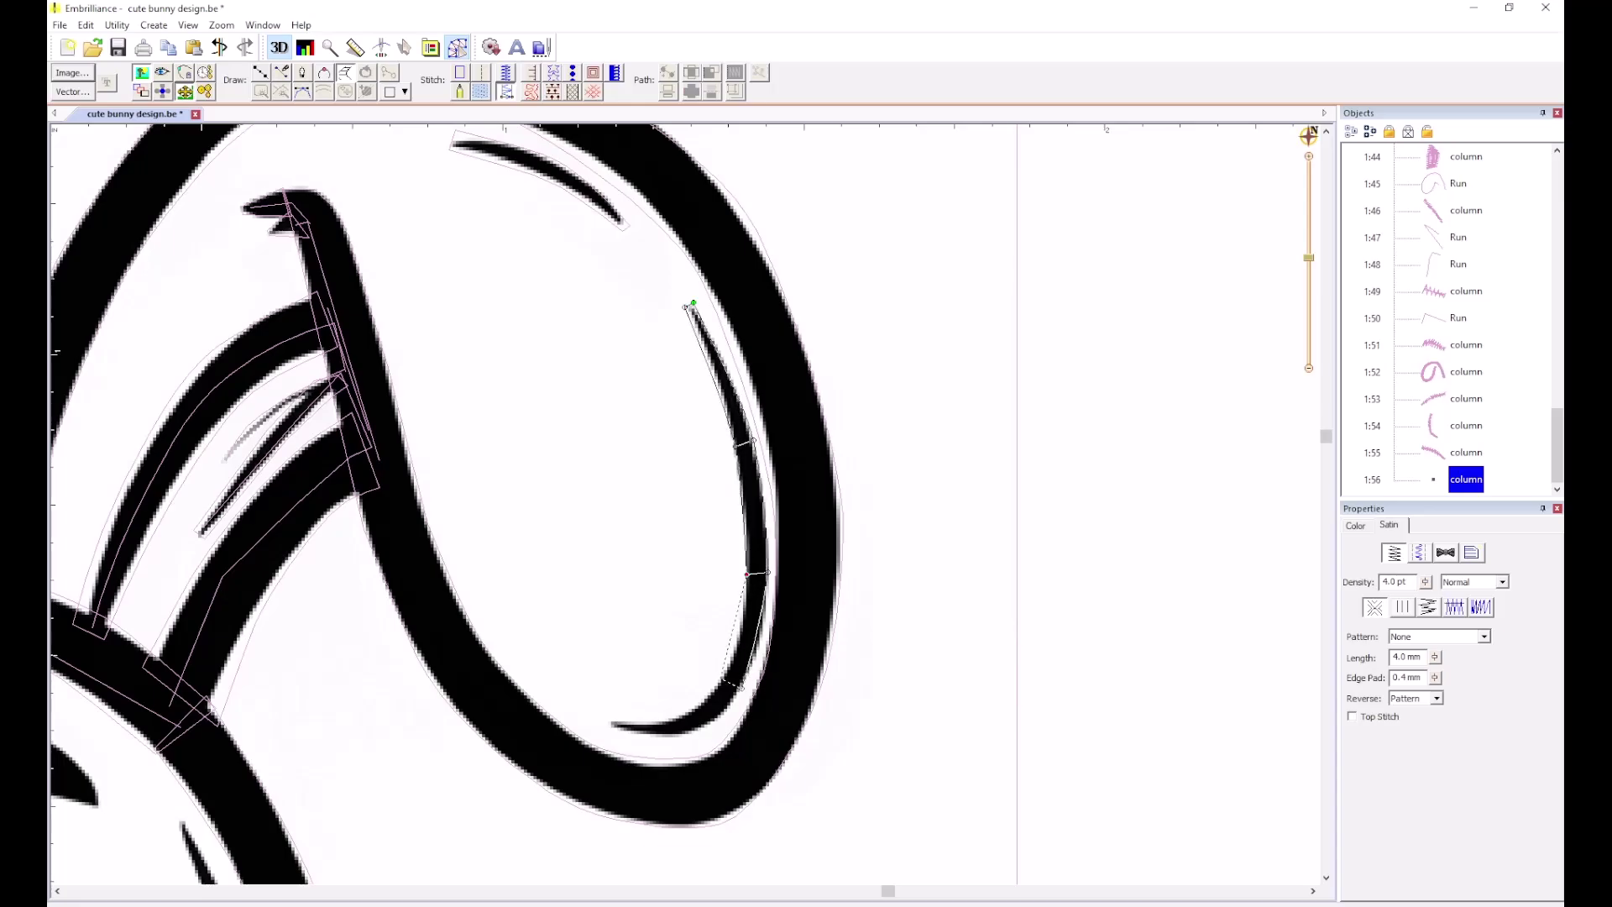
# Trace the satin column around the highlight's lower bend to its inner tip and finish the column.
pyautogui.click(720, 677)
pyautogui.click(739, 689)
pyautogui.click(687, 706)
pyautogui.click(709, 724)
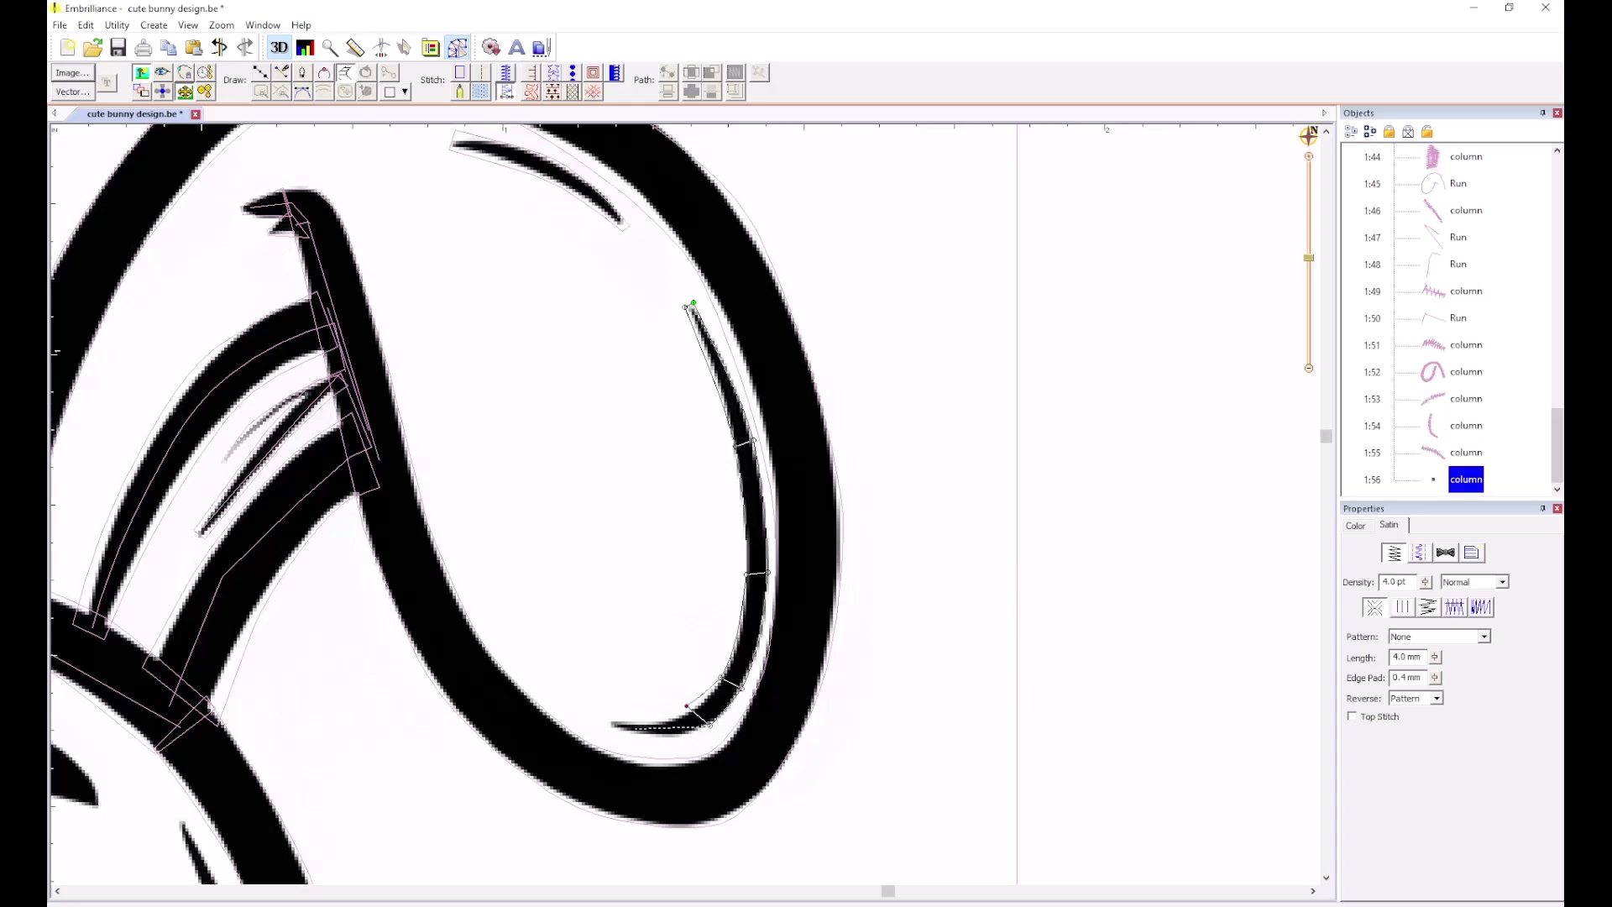
pyautogui.click(612, 729)
pyautogui.click(611, 718)
pyautogui.rightClick(611, 718)
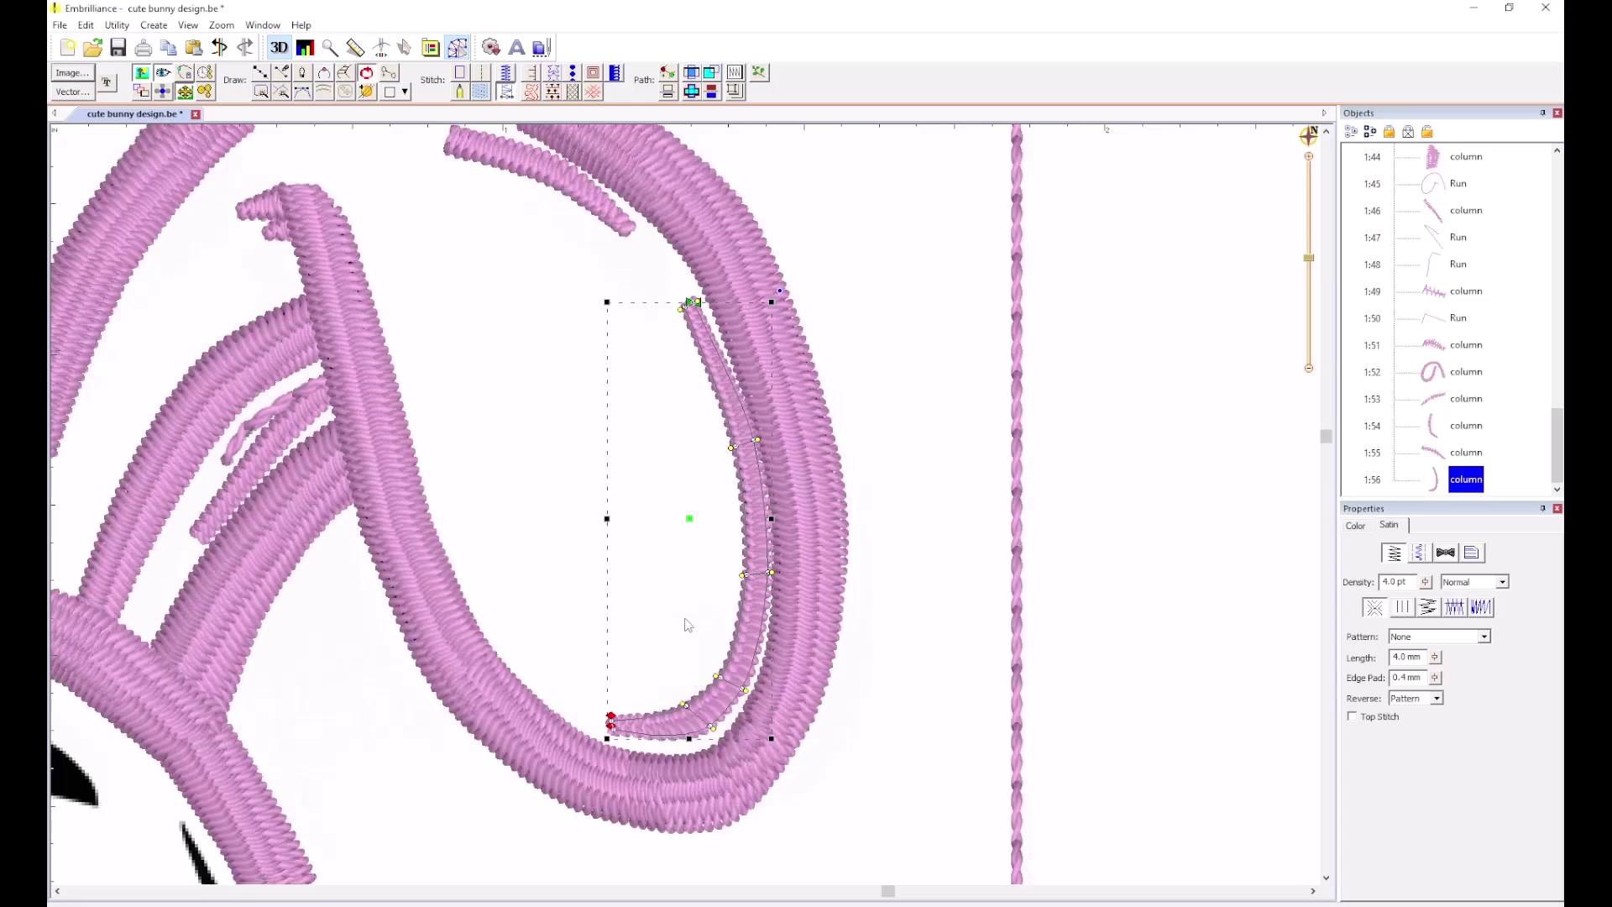
pyautogui.click(975, 502)
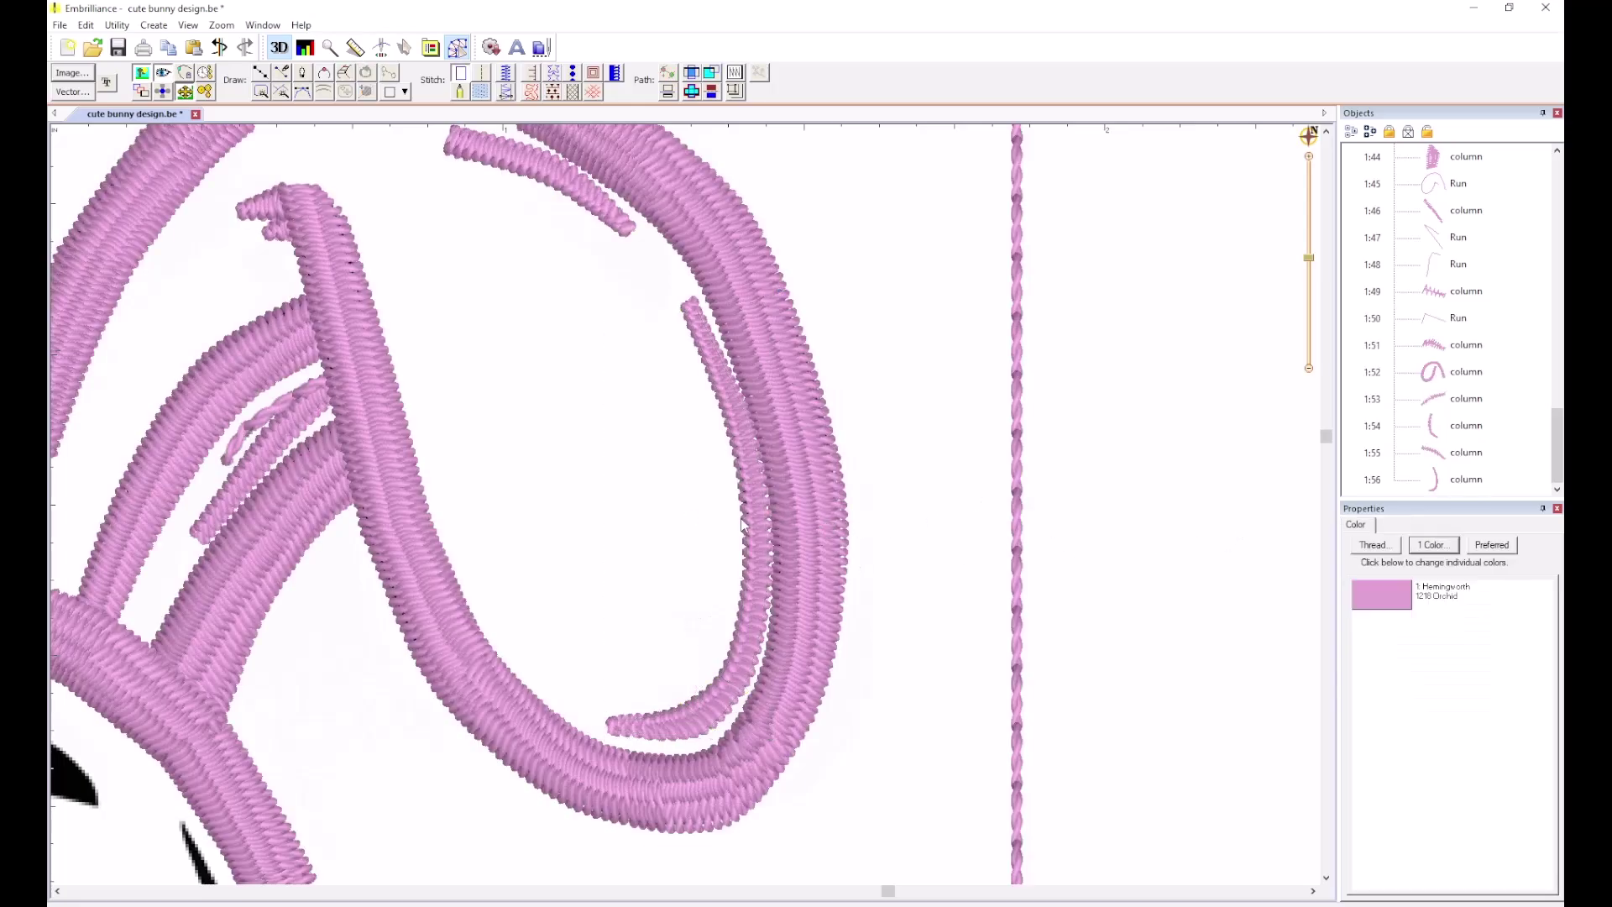
# Shift the right ear's lower highlight column slightly inward, away from the ear outline.
pyautogui.click(744, 525)
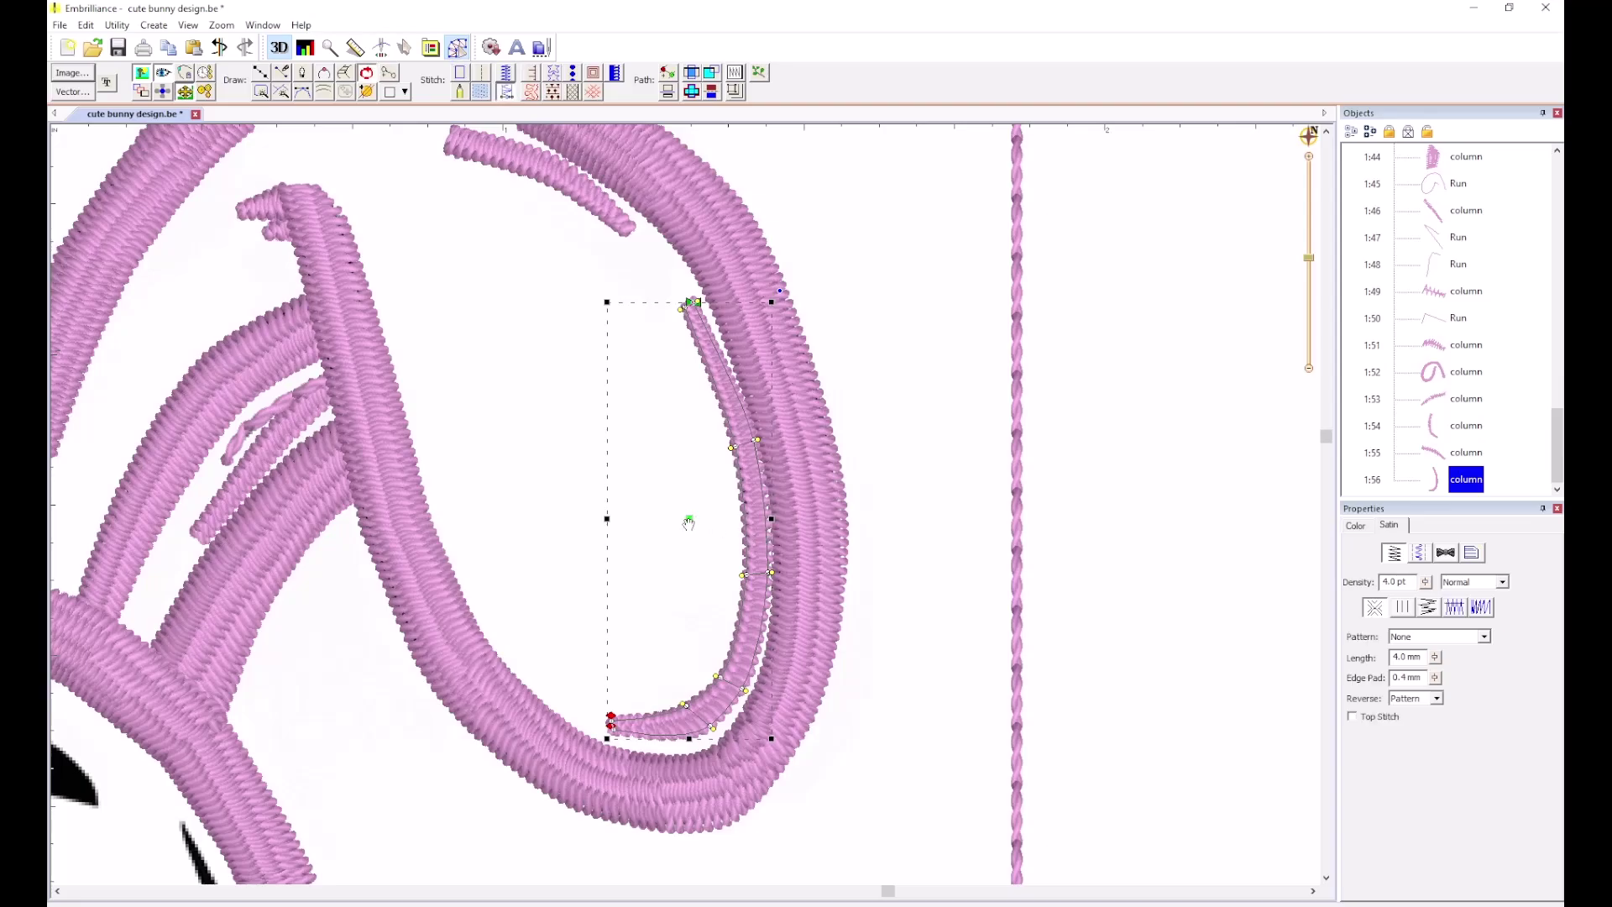
pyautogui.moveTo(687, 522); pyautogui.dragTo(674, 522)
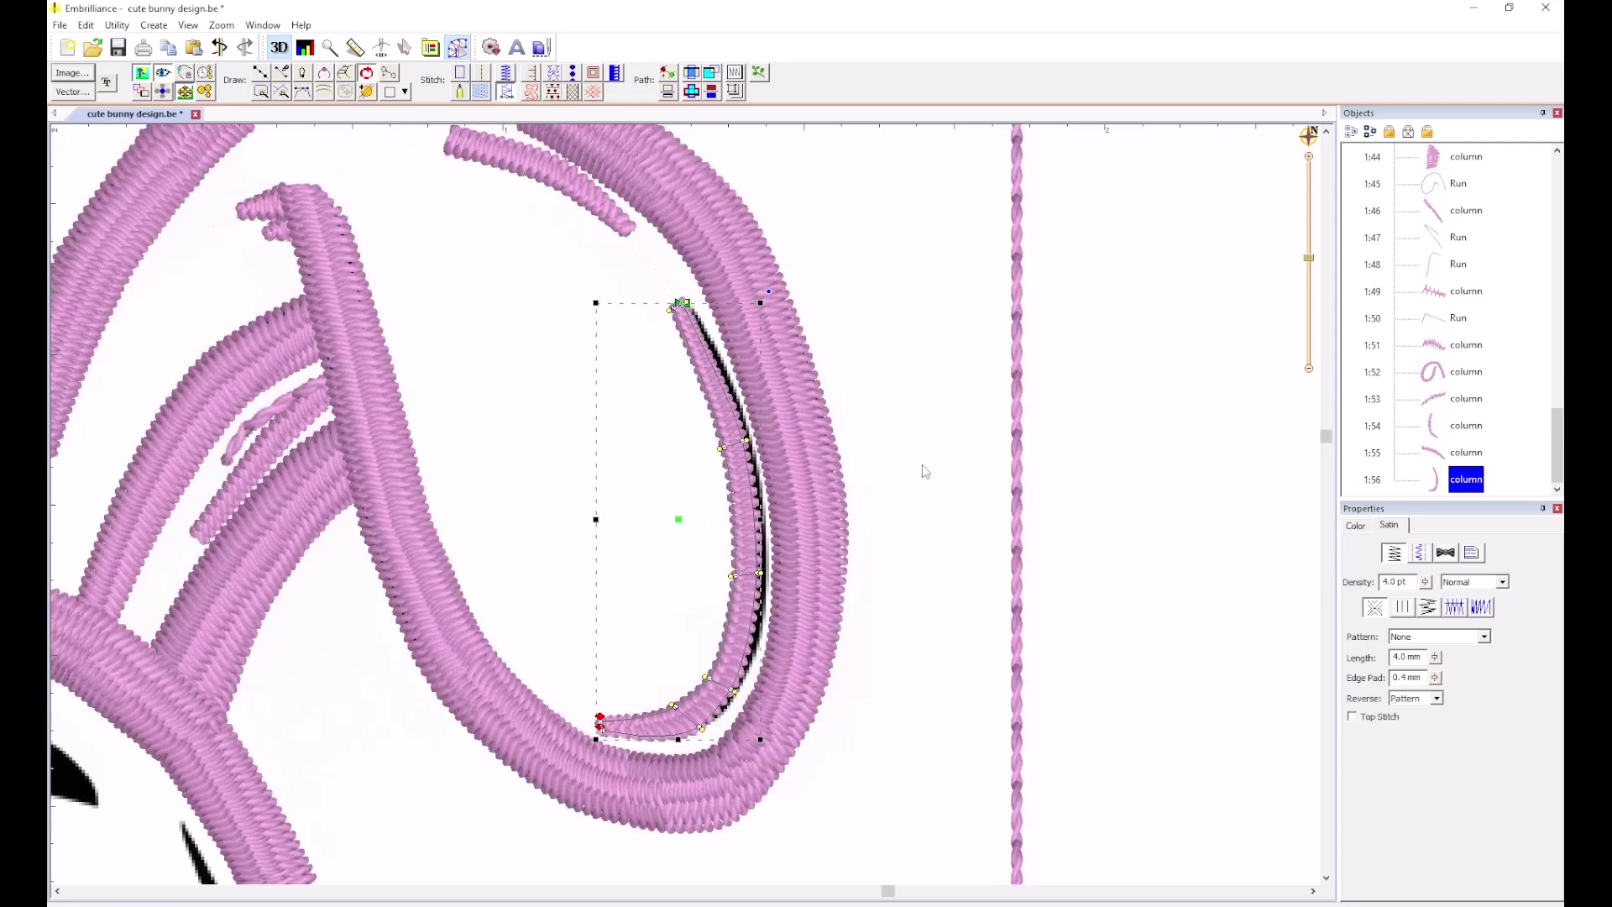
pyautogui.click(894, 496)
pyautogui.scroll(-5, 685, 505)
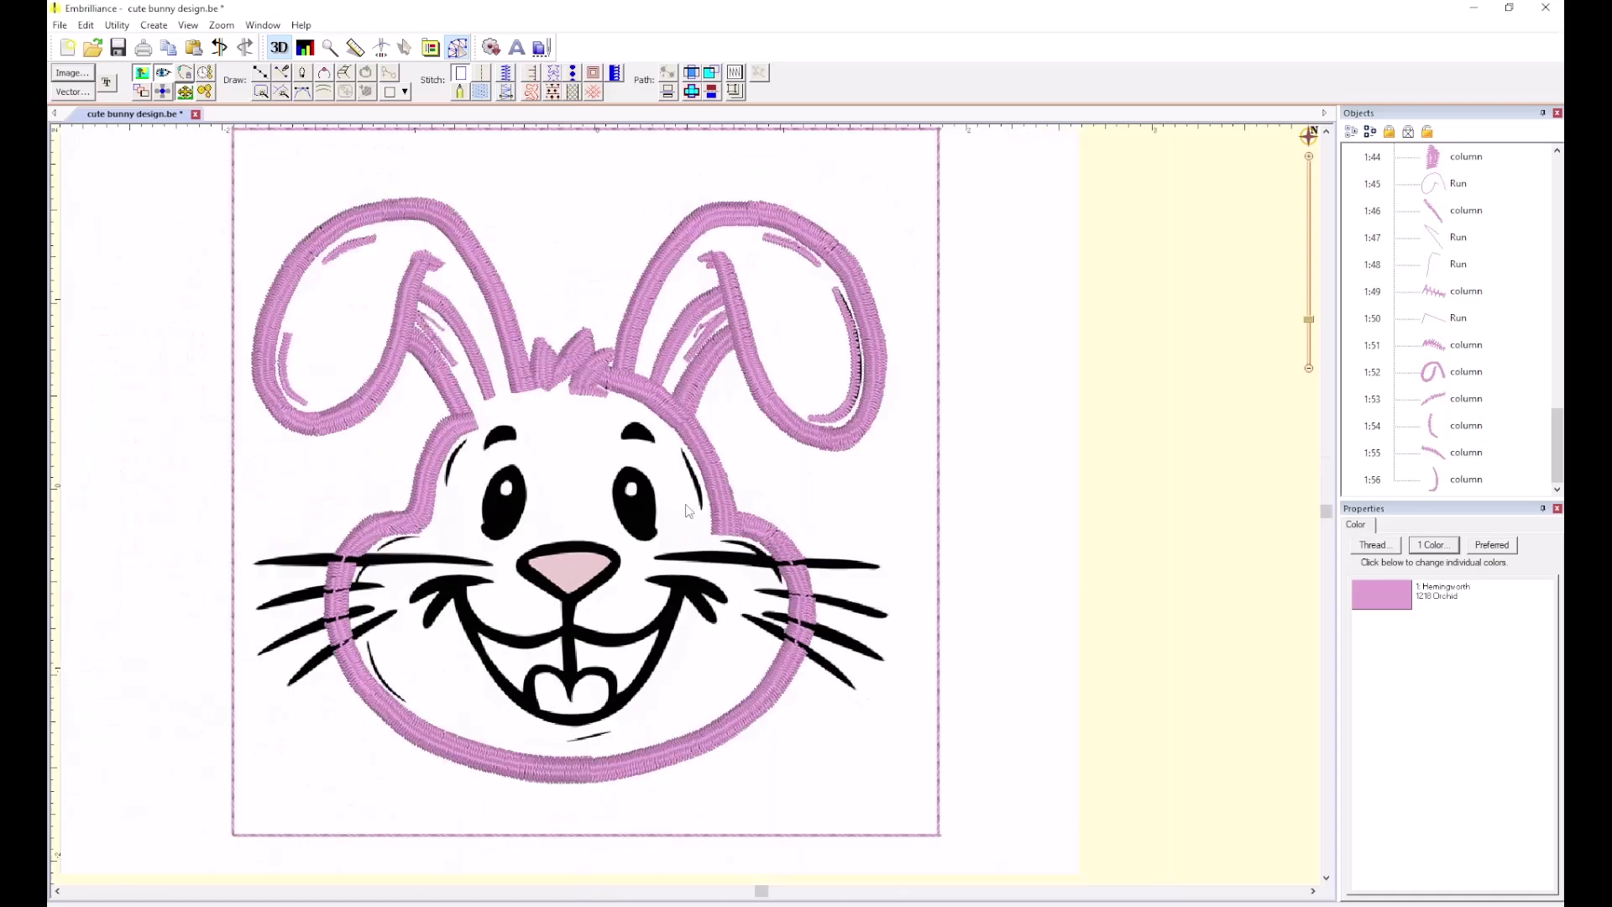
# Trace the thin accent mark inside the left side of the bunny's forehead with a curved open line.
pyautogui.scroll(1, 686, 510)
pyautogui.scroll(1, 687, 509)
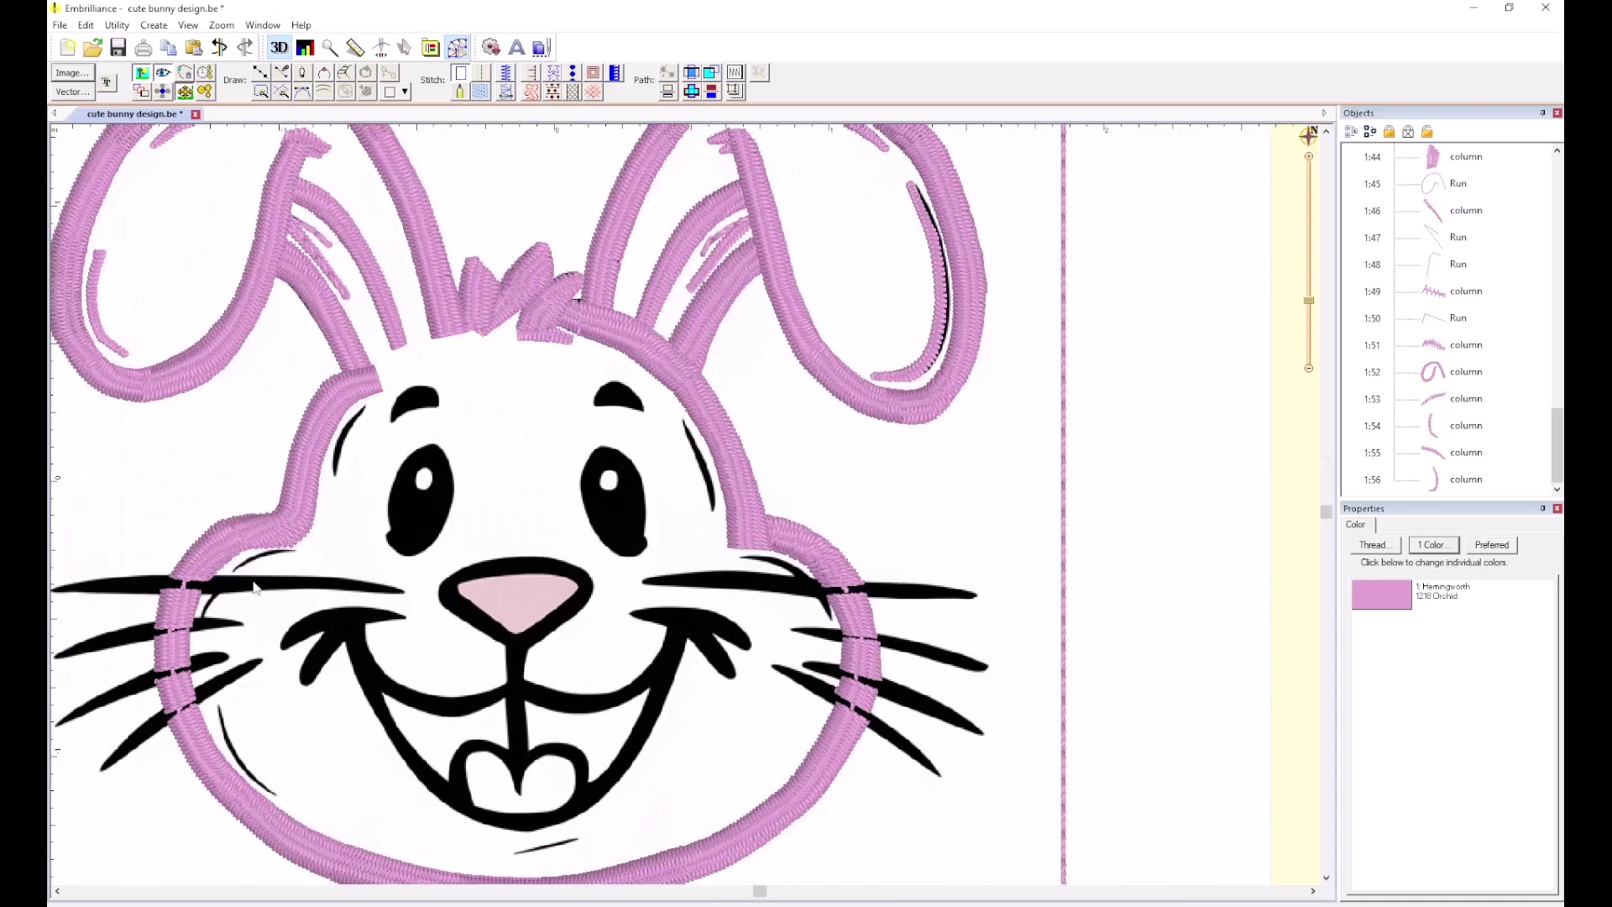
pyautogui.scroll(1, 471, 417)
pyautogui.scroll(-2, 650, 588)
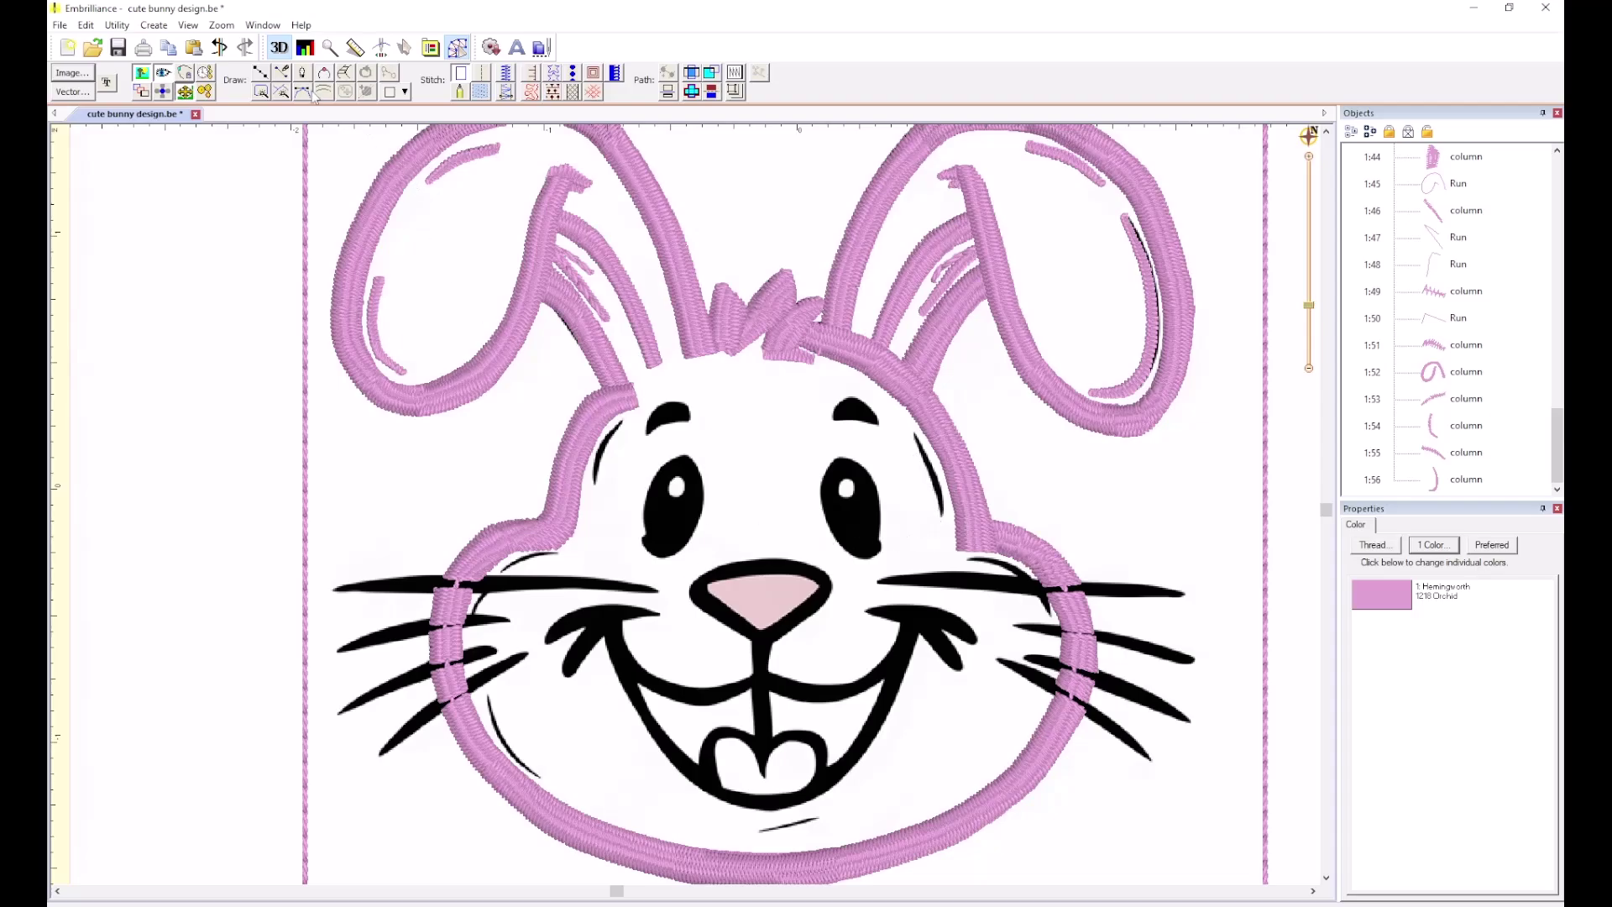
pyautogui.click(261, 73)
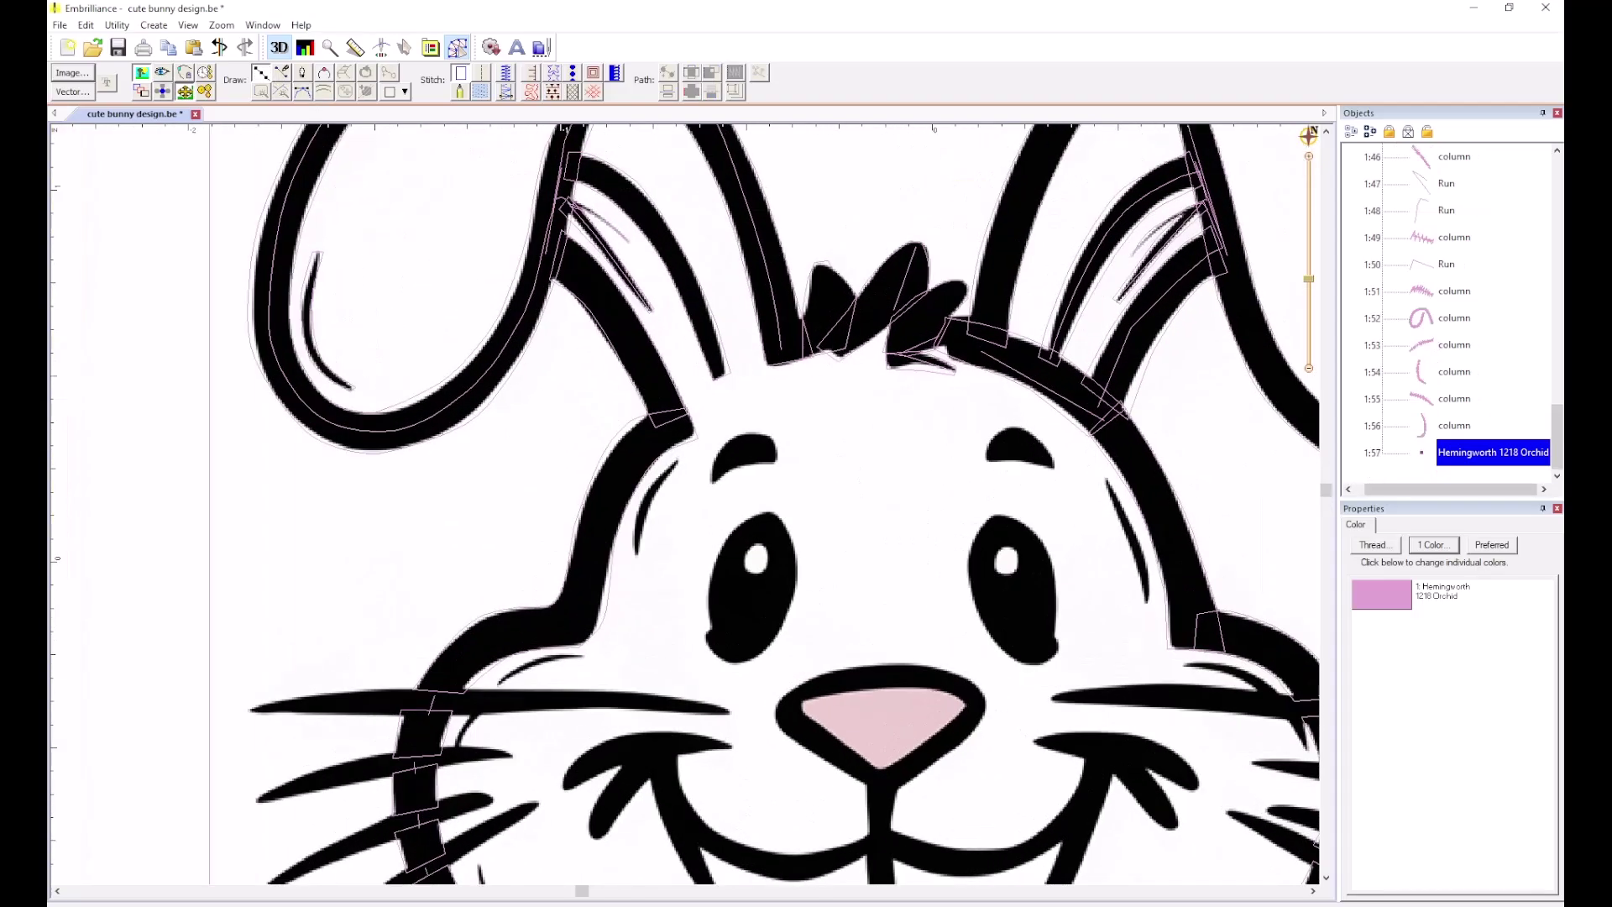
pyautogui.click(676, 461)
pyautogui.click(642, 508)
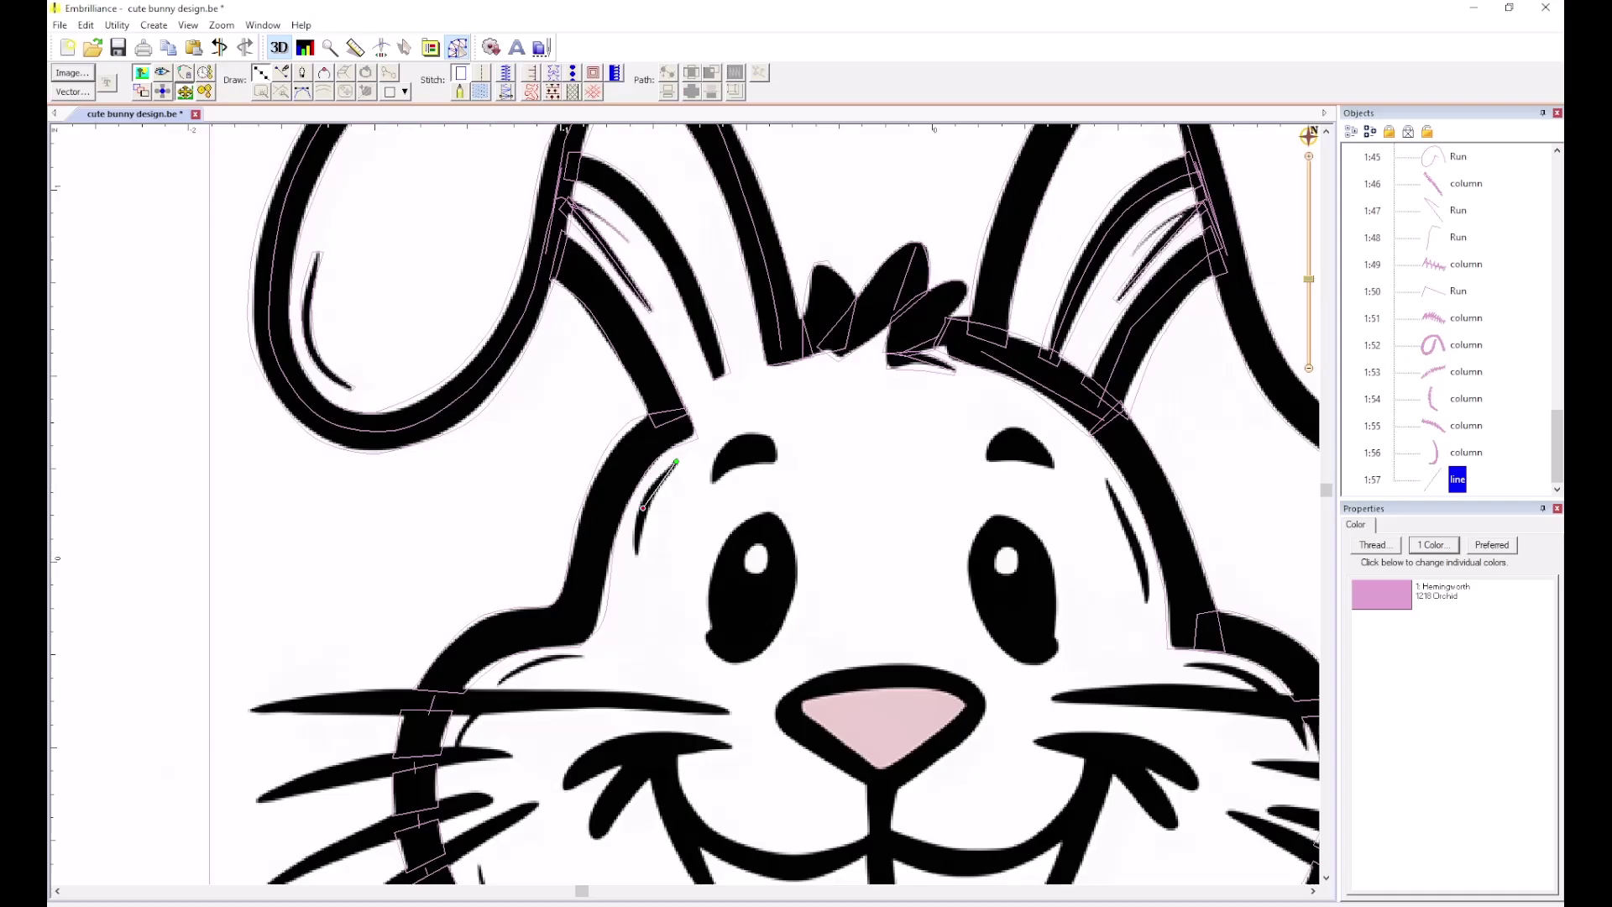
pyautogui.click(636, 555)
pyautogui.rightClick(635, 557)
pyautogui.click(623, 646)
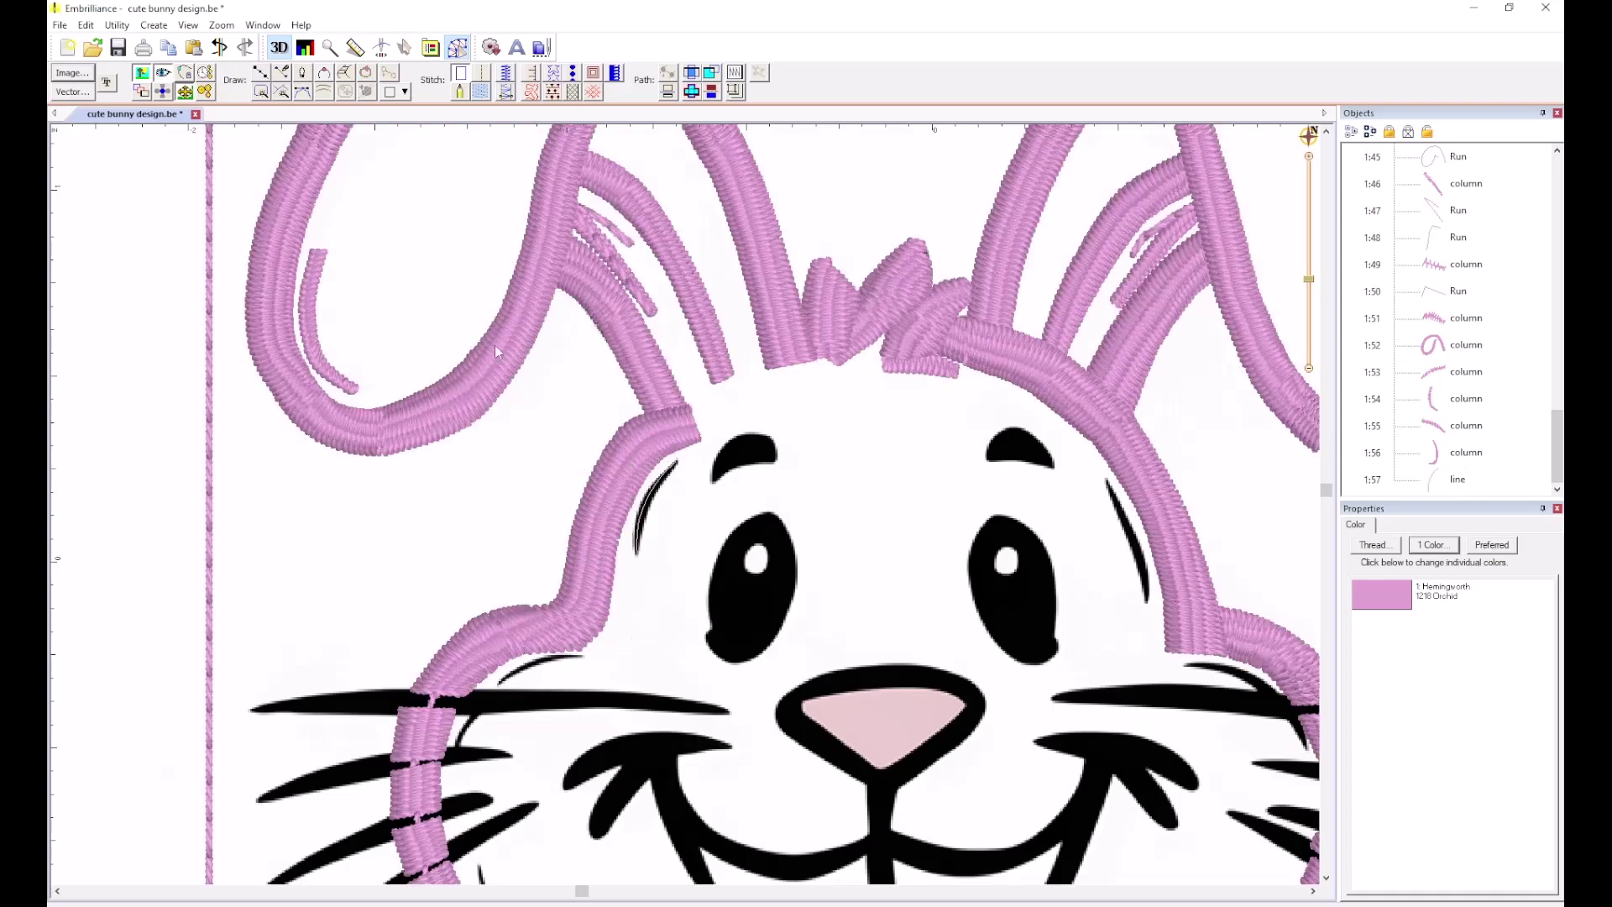
# Trace the accent mark just above the top left whisker with a three-point open line.
pyautogui.click(261, 74)
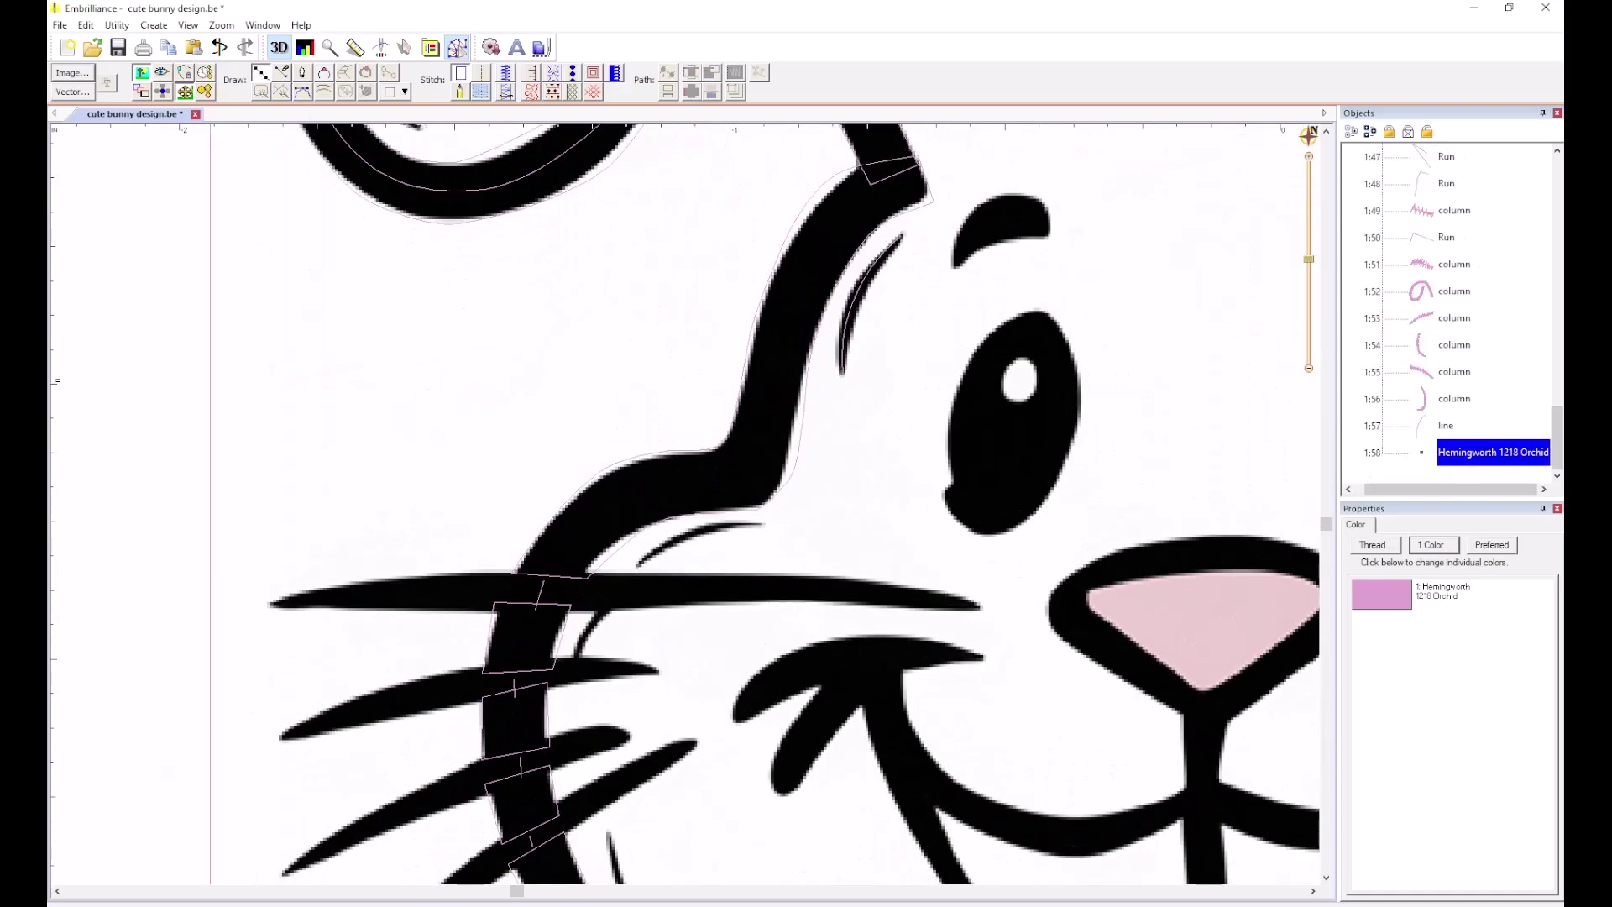
pyautogui.click(761, 525)
pyautogui.click(690, 534)
pyautogui.click(638, 565)
pyautogui.rightClick(638, 564)
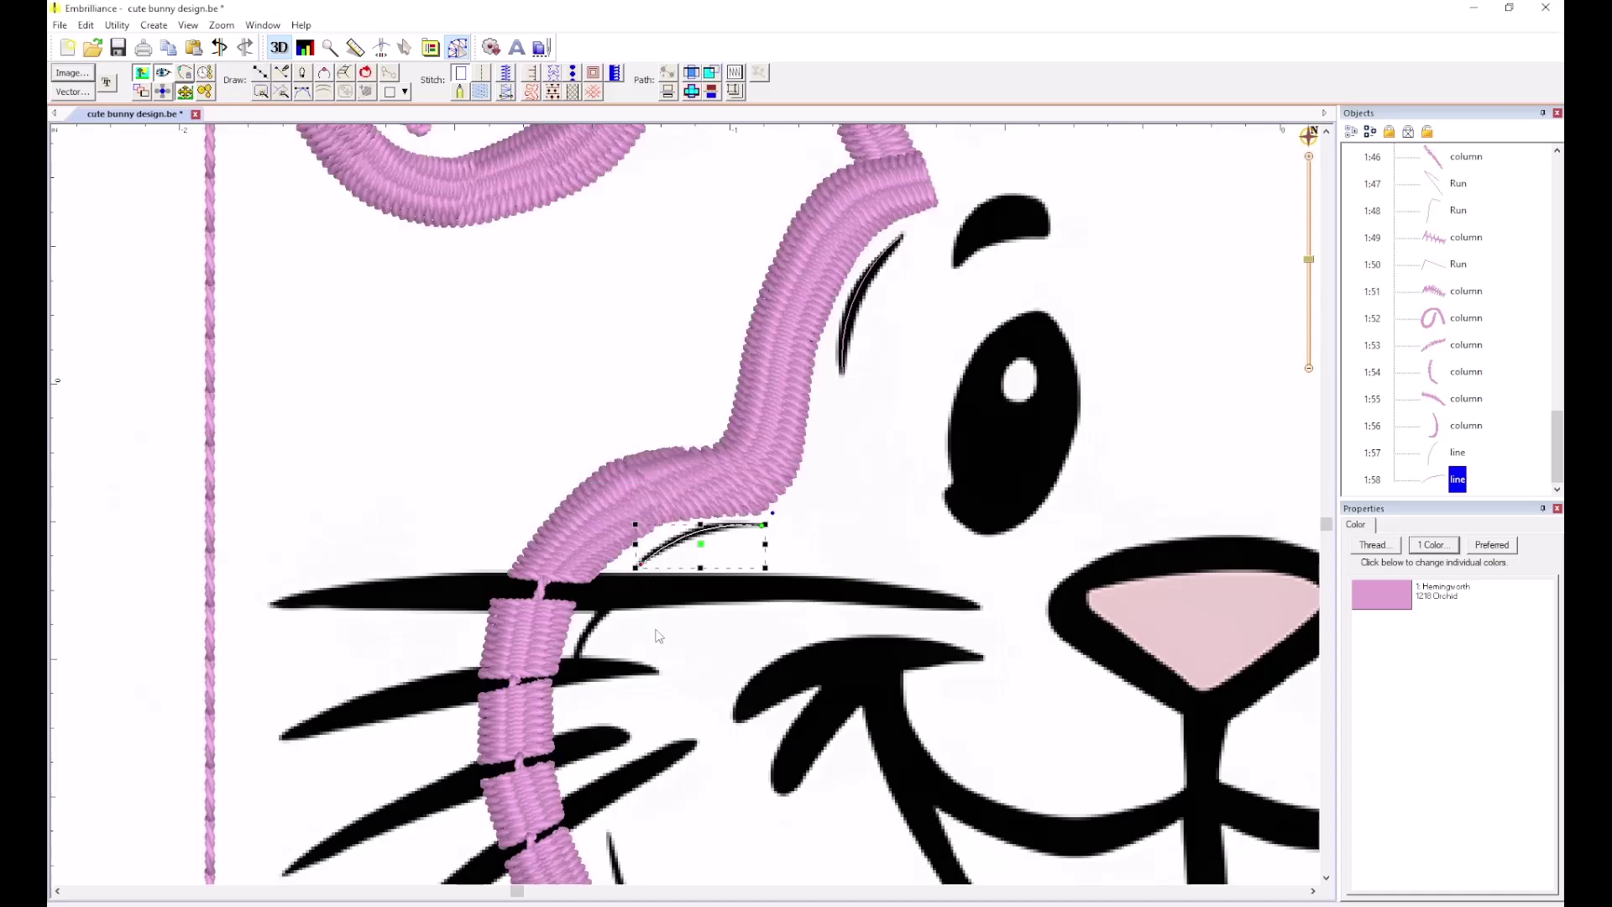
pyautogui.click(657, 631)
# Trace the short curved accent mark between the two uppermost left whiskers with an open line.
pyautogui.click(261, 74)
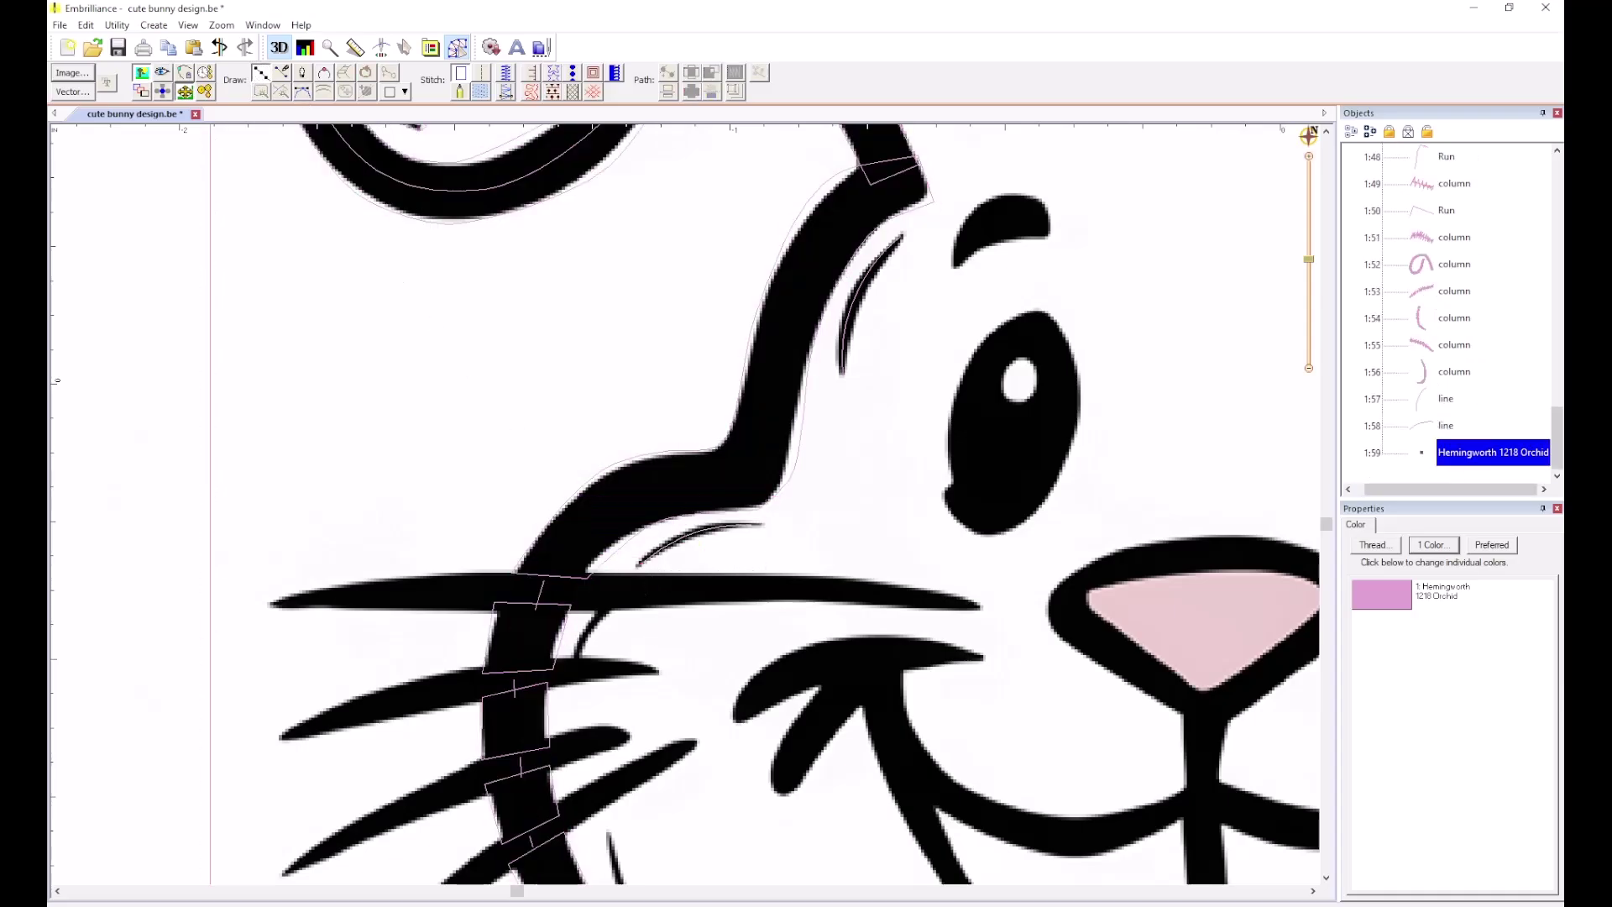
pyautogui.click(609, 594)
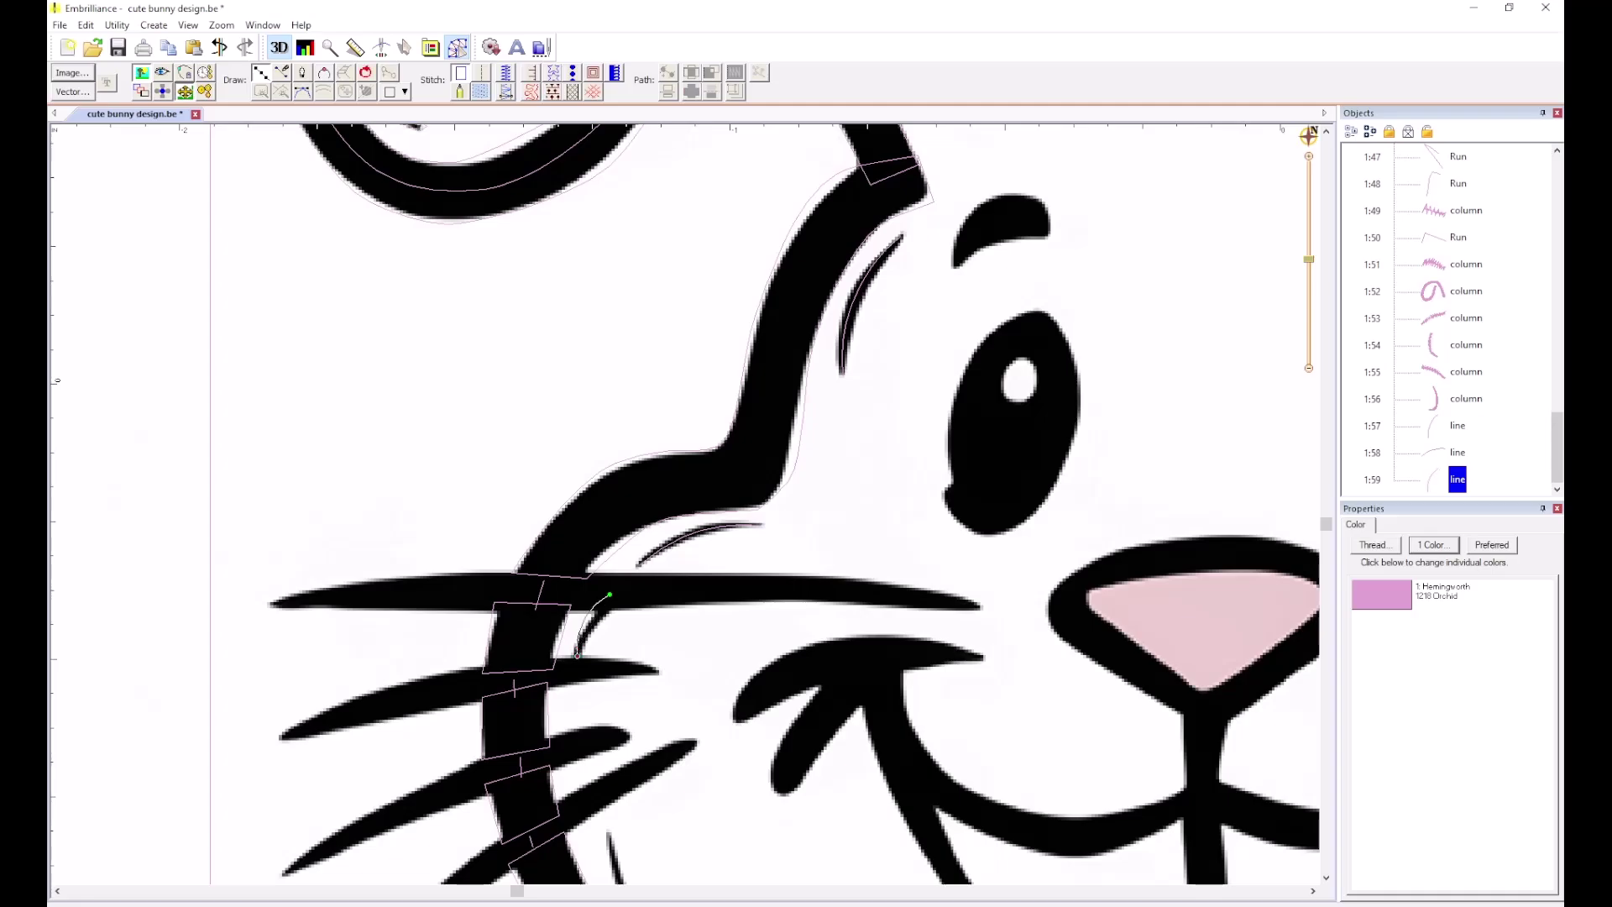
pyautogui.press('Return')
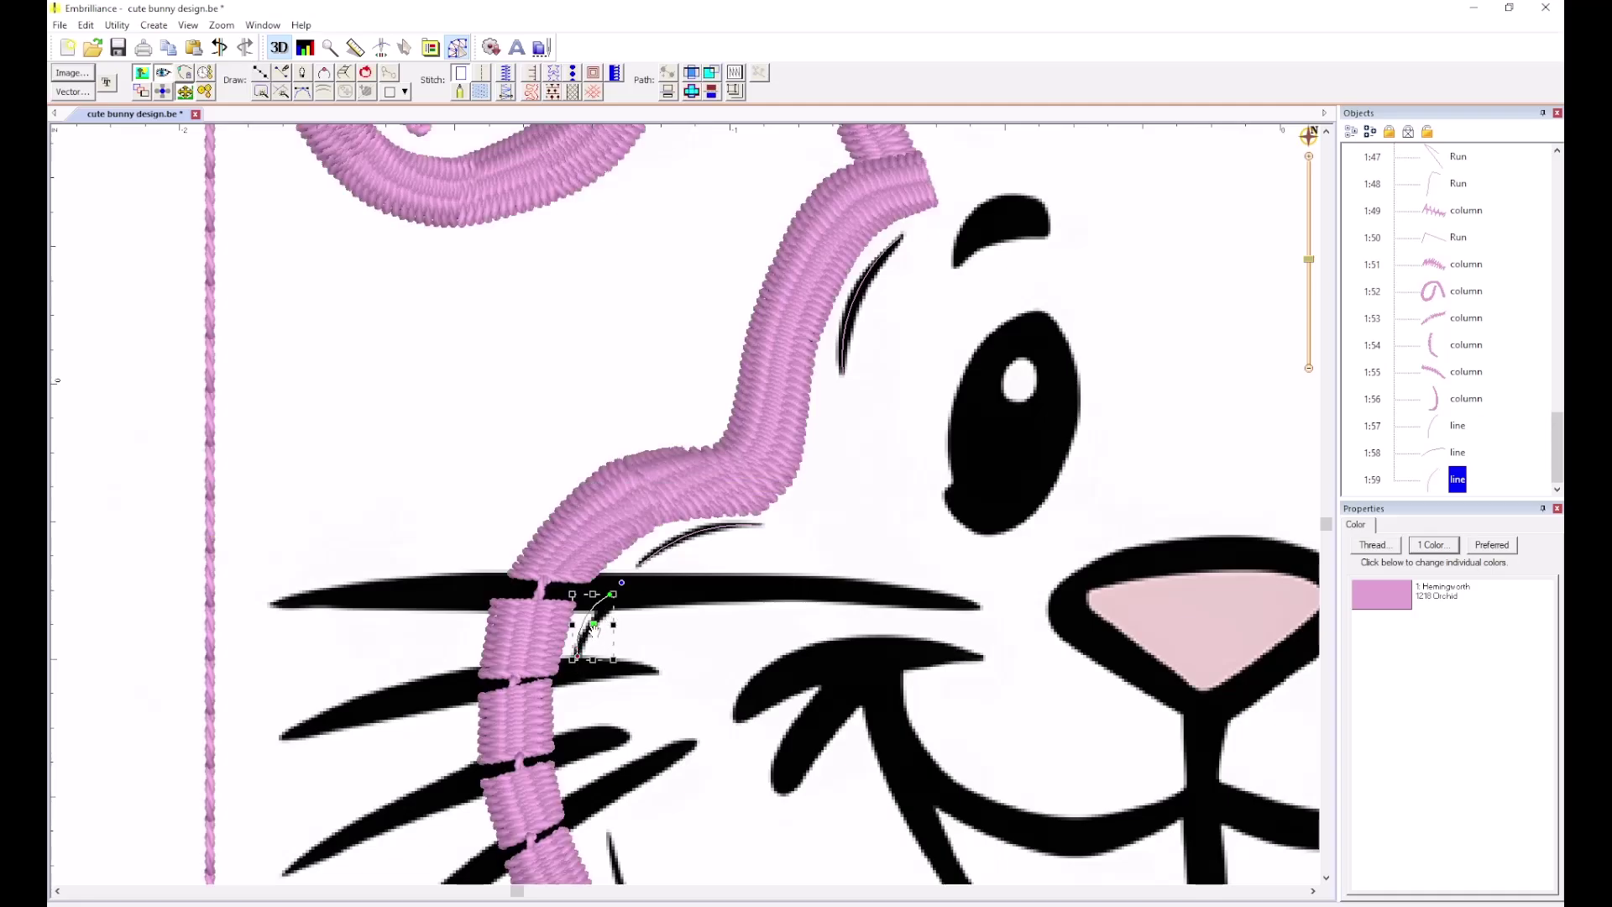
pyautogui.click(655, 637)
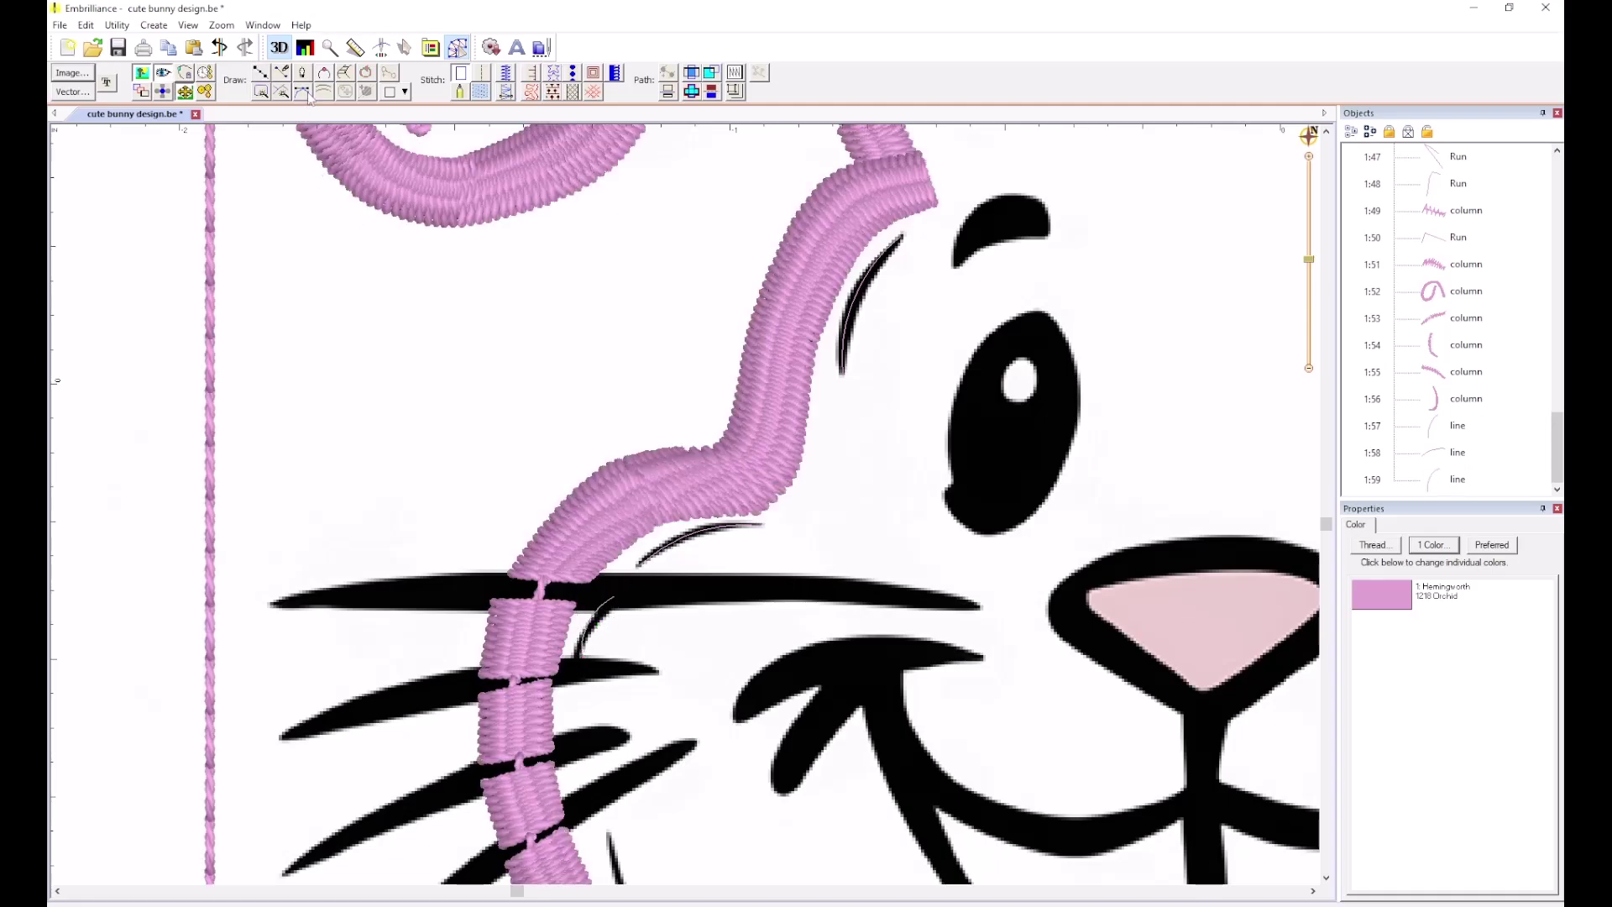
# Trace the long accent mark inside the lower left cheek with a curved open line.
pyautogui.click(261, 73)
pyautogui.scroll(-2, 655, 168)
pyautogui.scroll(2, 693, 533)
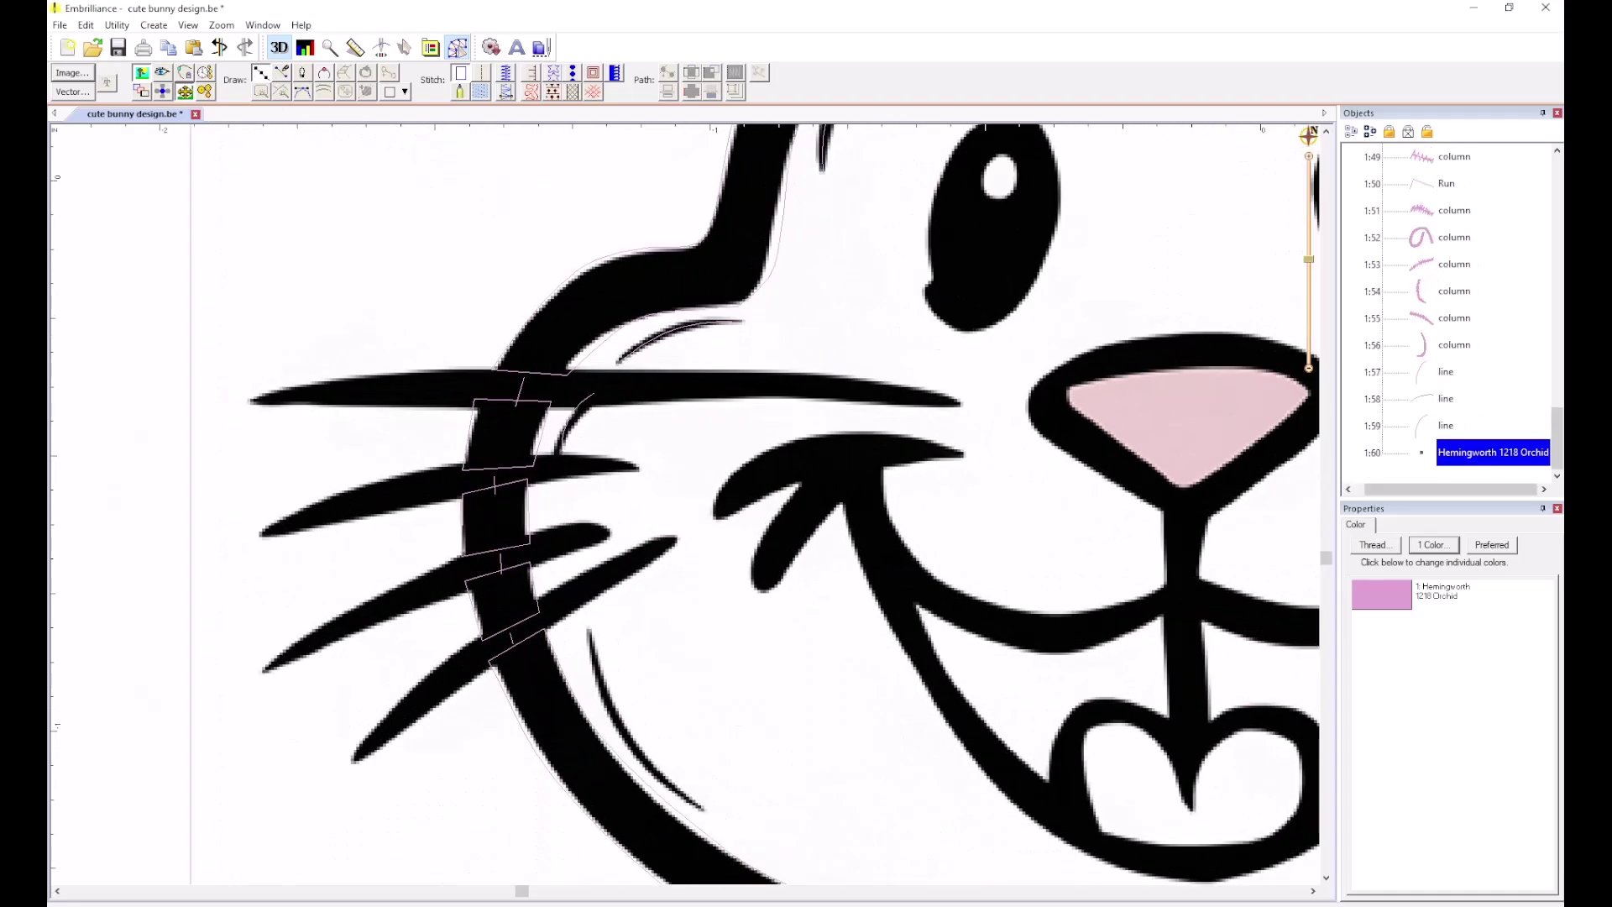
pyautogui.click(589, 634)
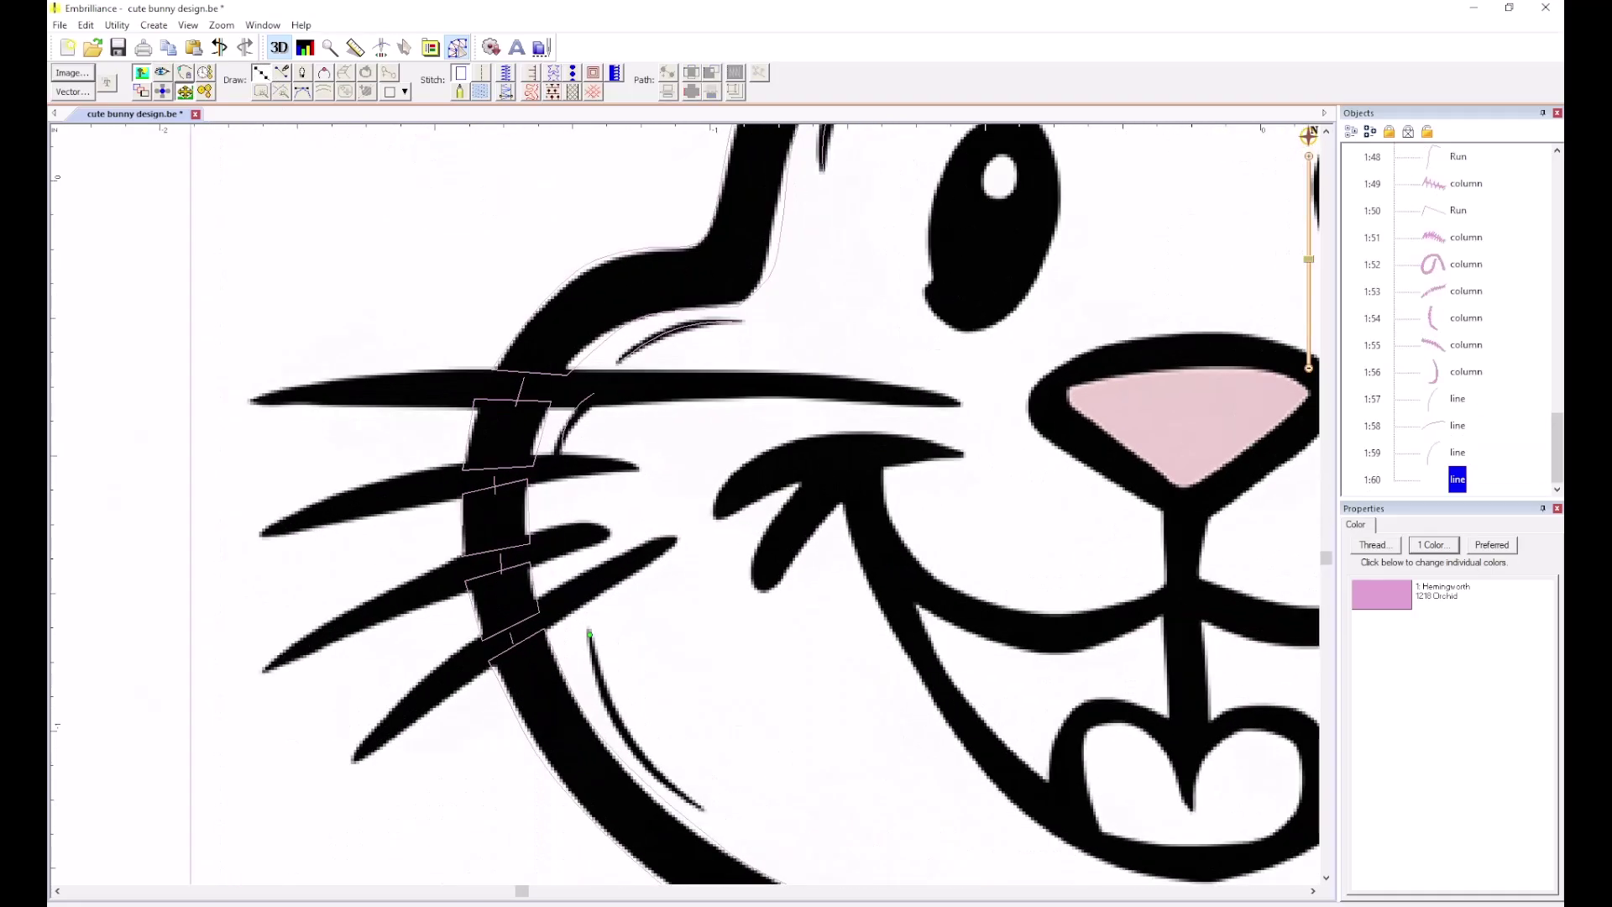
pyautogui.click(665, 779)
pyautogui.click(702, 809)
pyautogui.rightClick(716, 804)
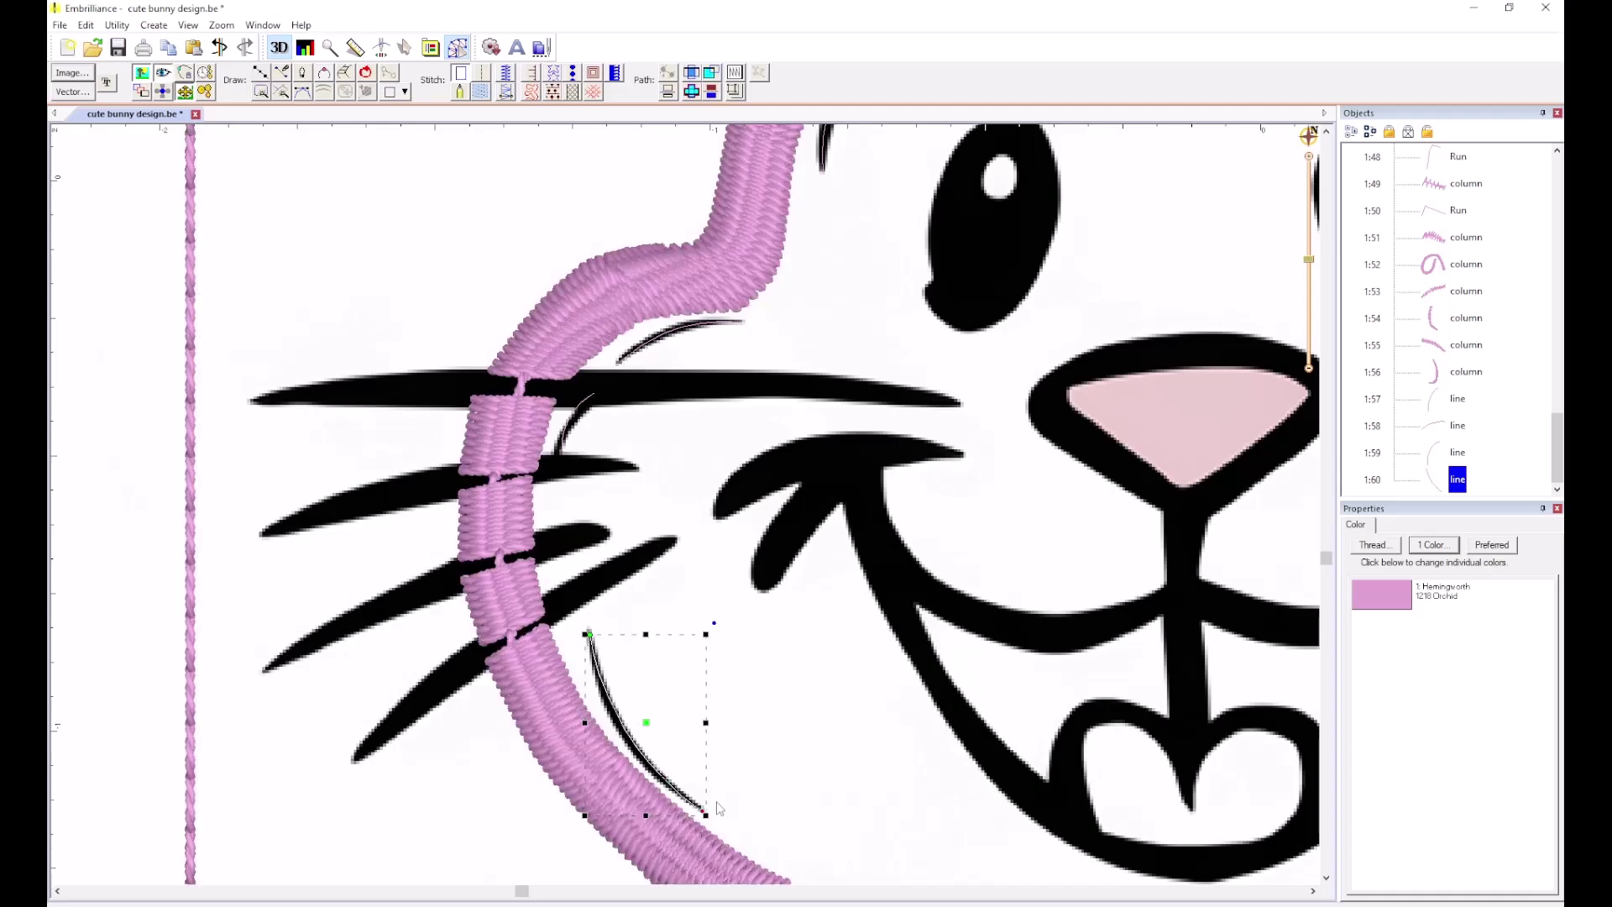
pyautogui.scroll(-2, 863, 731)
pyautogui.click(886, 613)
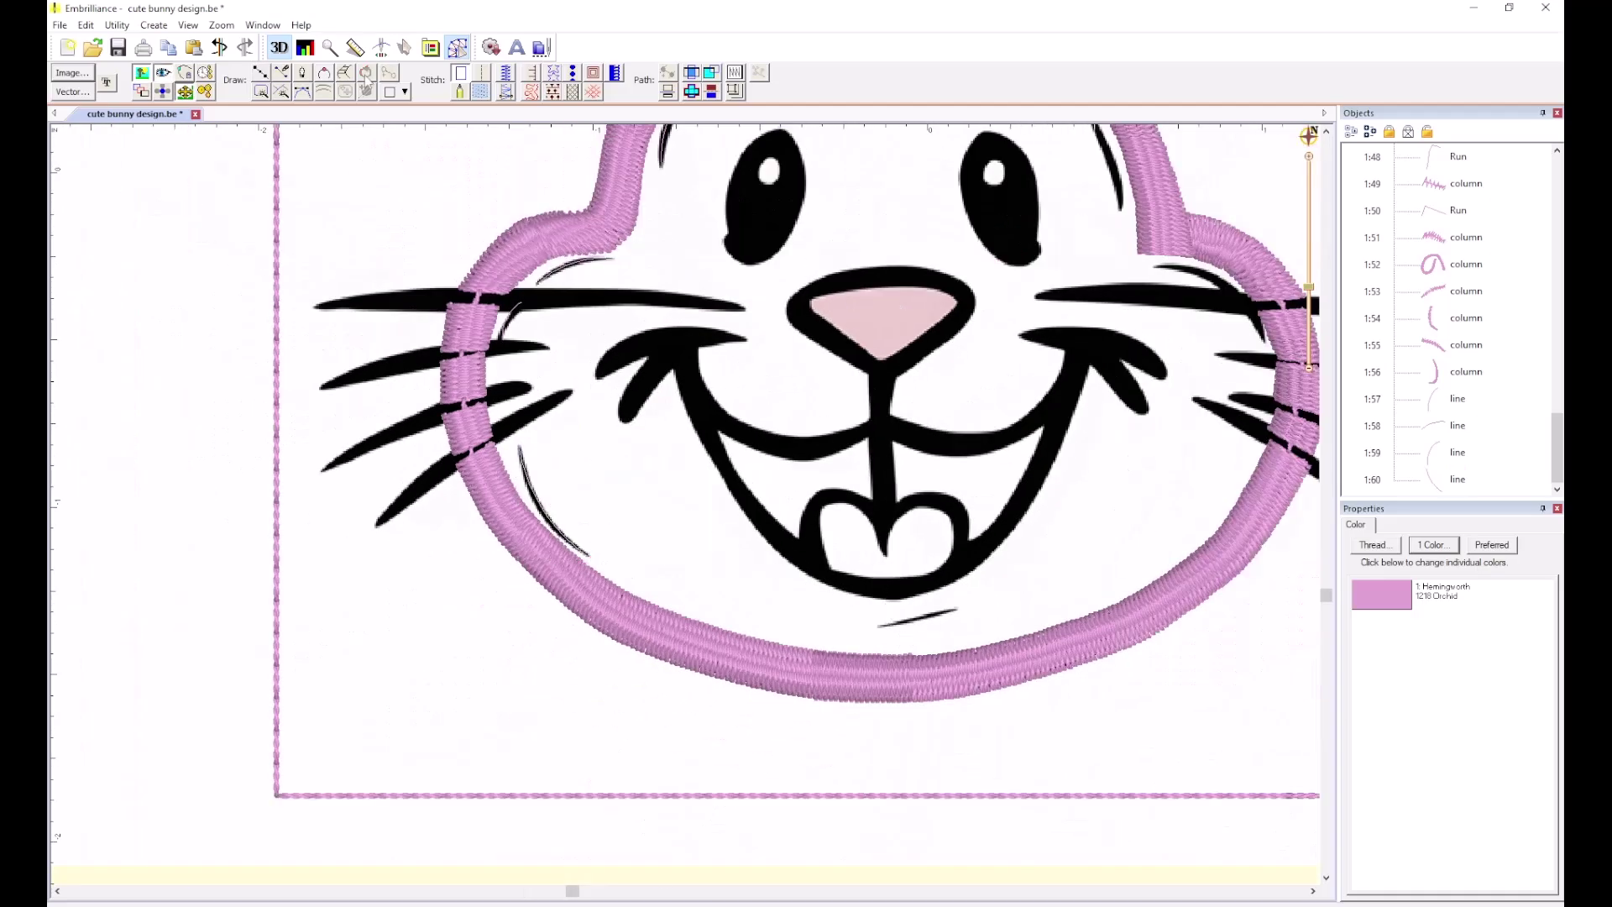
# Trace the small accent mark on the chin below the mouth with a two-point line.
pyautogui.click(262, 73)
pyautogui.click(881, 627)
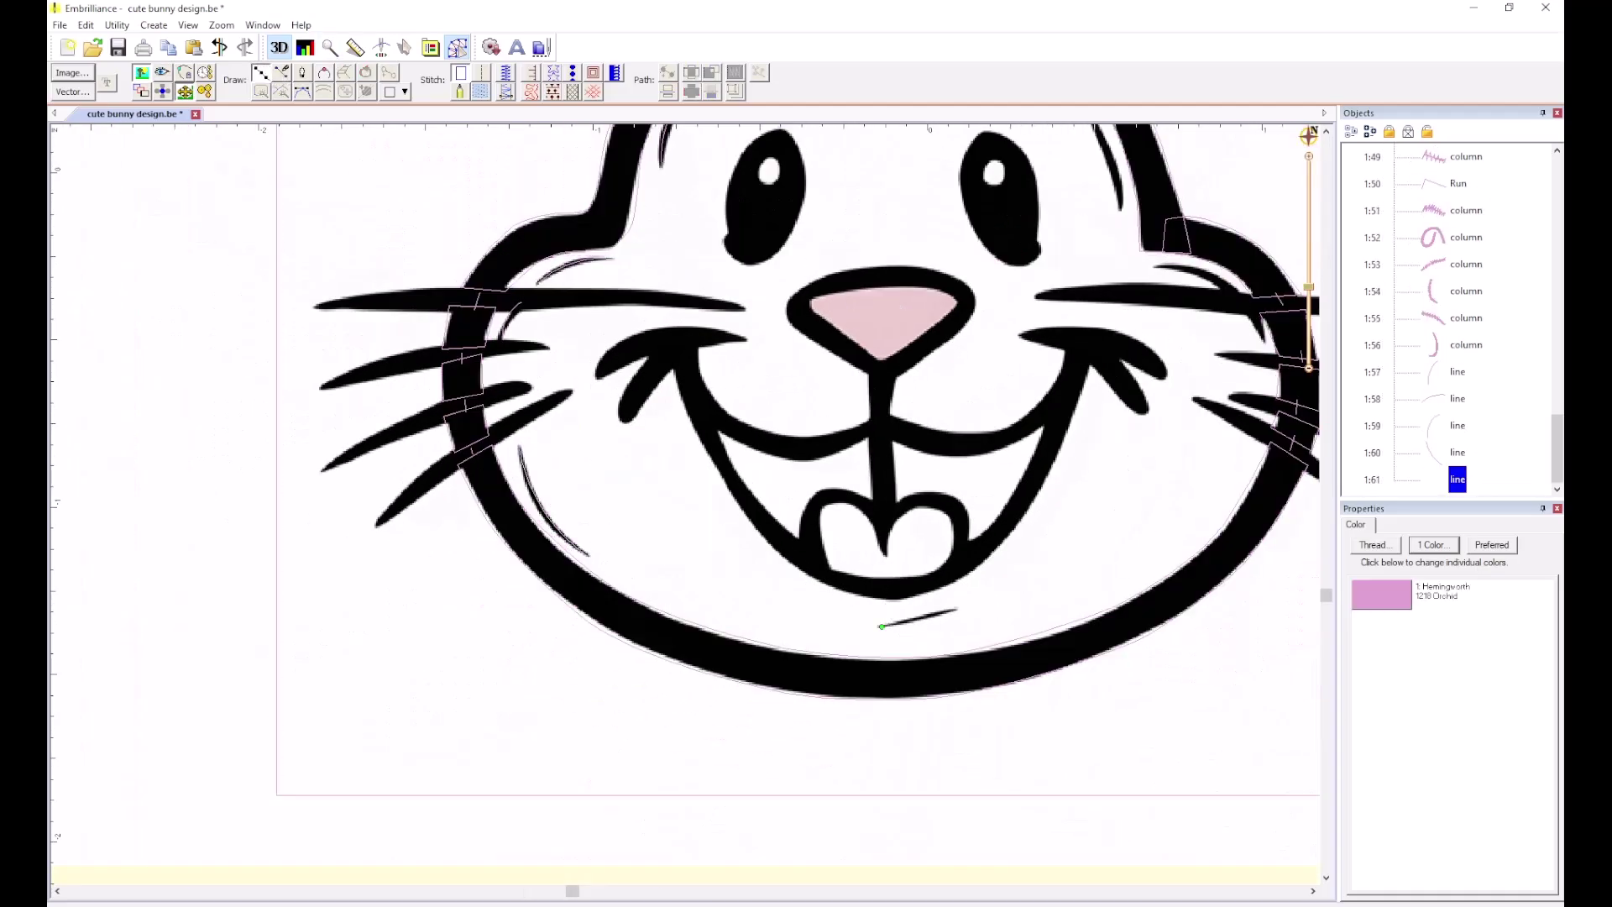
pyautogui.click(957, 610)
pyautogui.rightClick(957, 610)
pyautogui.click(1133, 535)
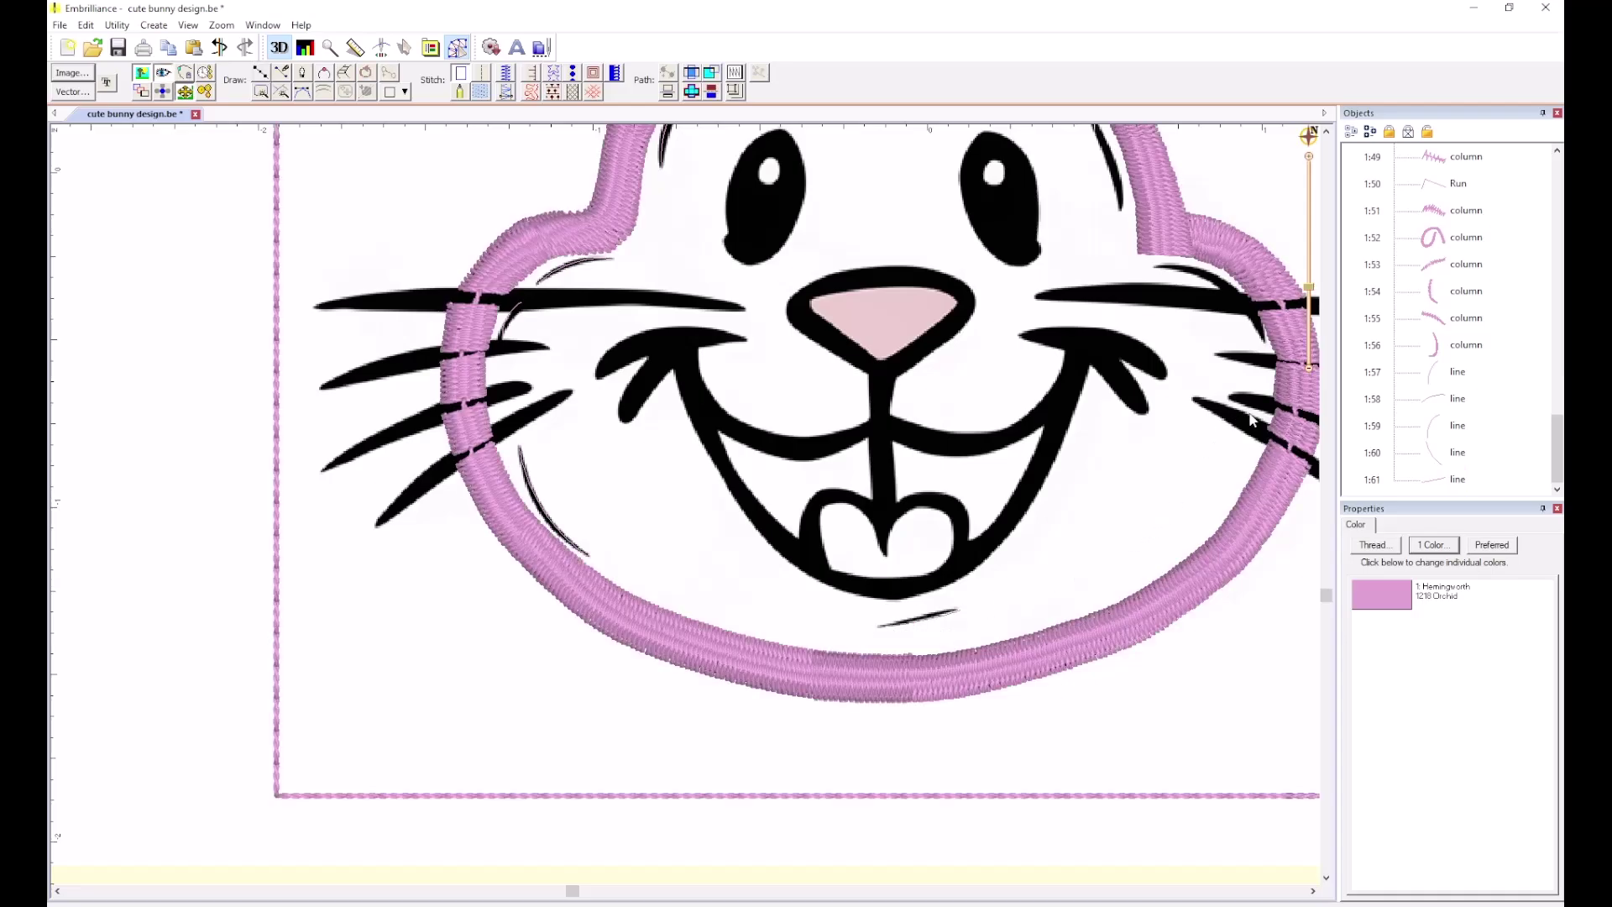
# Trace the accent mark inside the right cheek, crossing the top right whisker, with a curved open line.
pyautogui.scroll(-1, 1251, 413)
pyautogui.scroll(1, 674, 436)
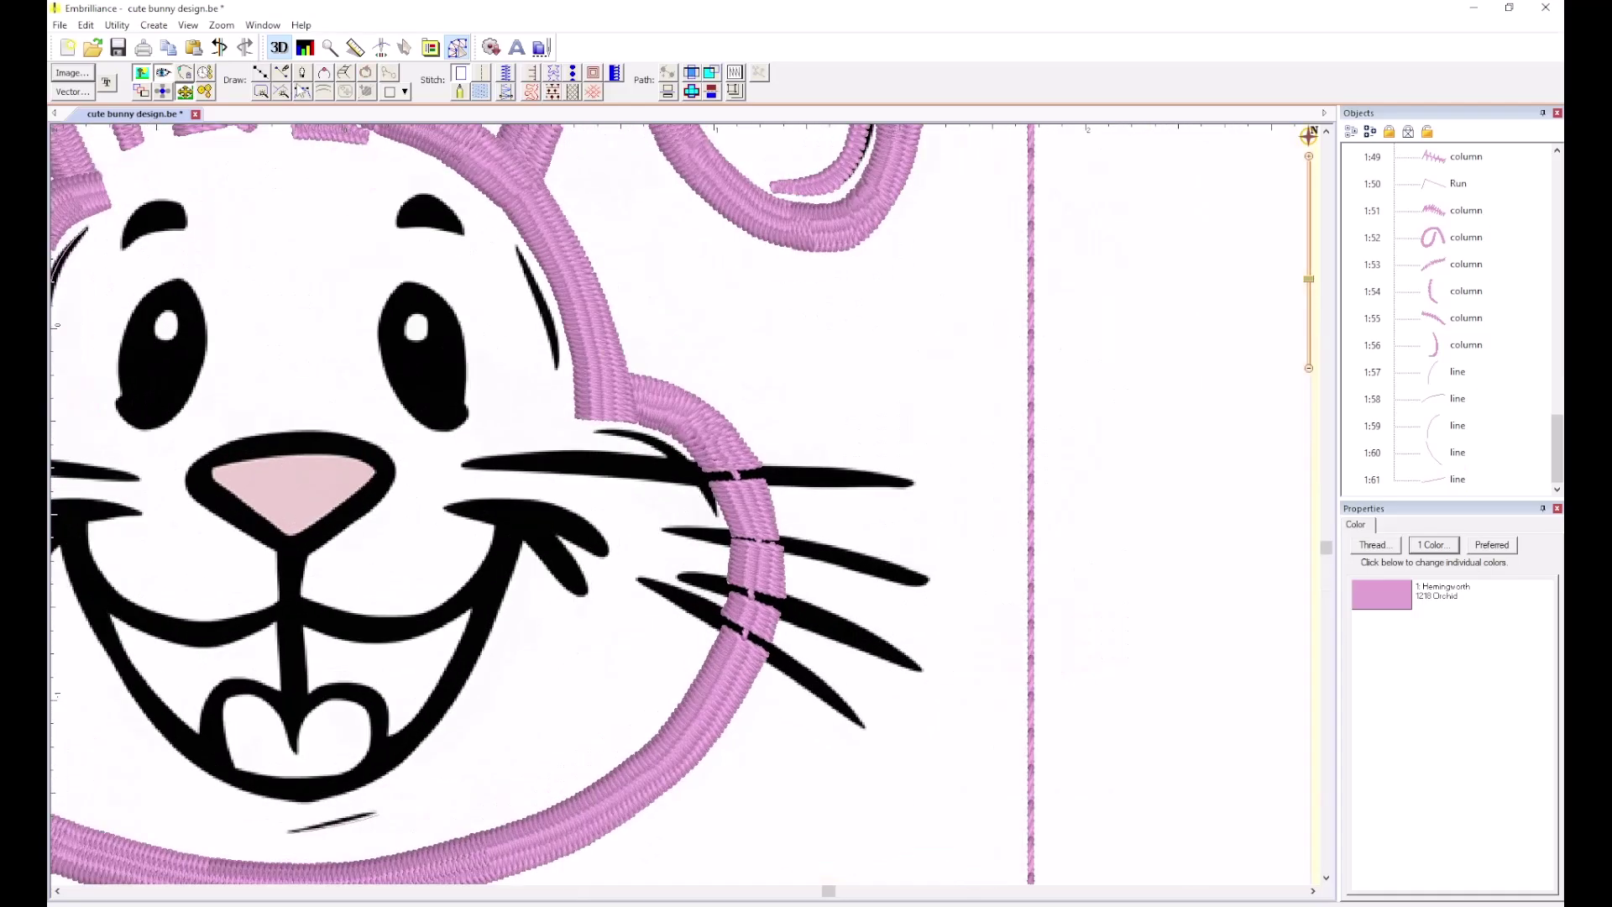
pyautogui.click(262, 73)
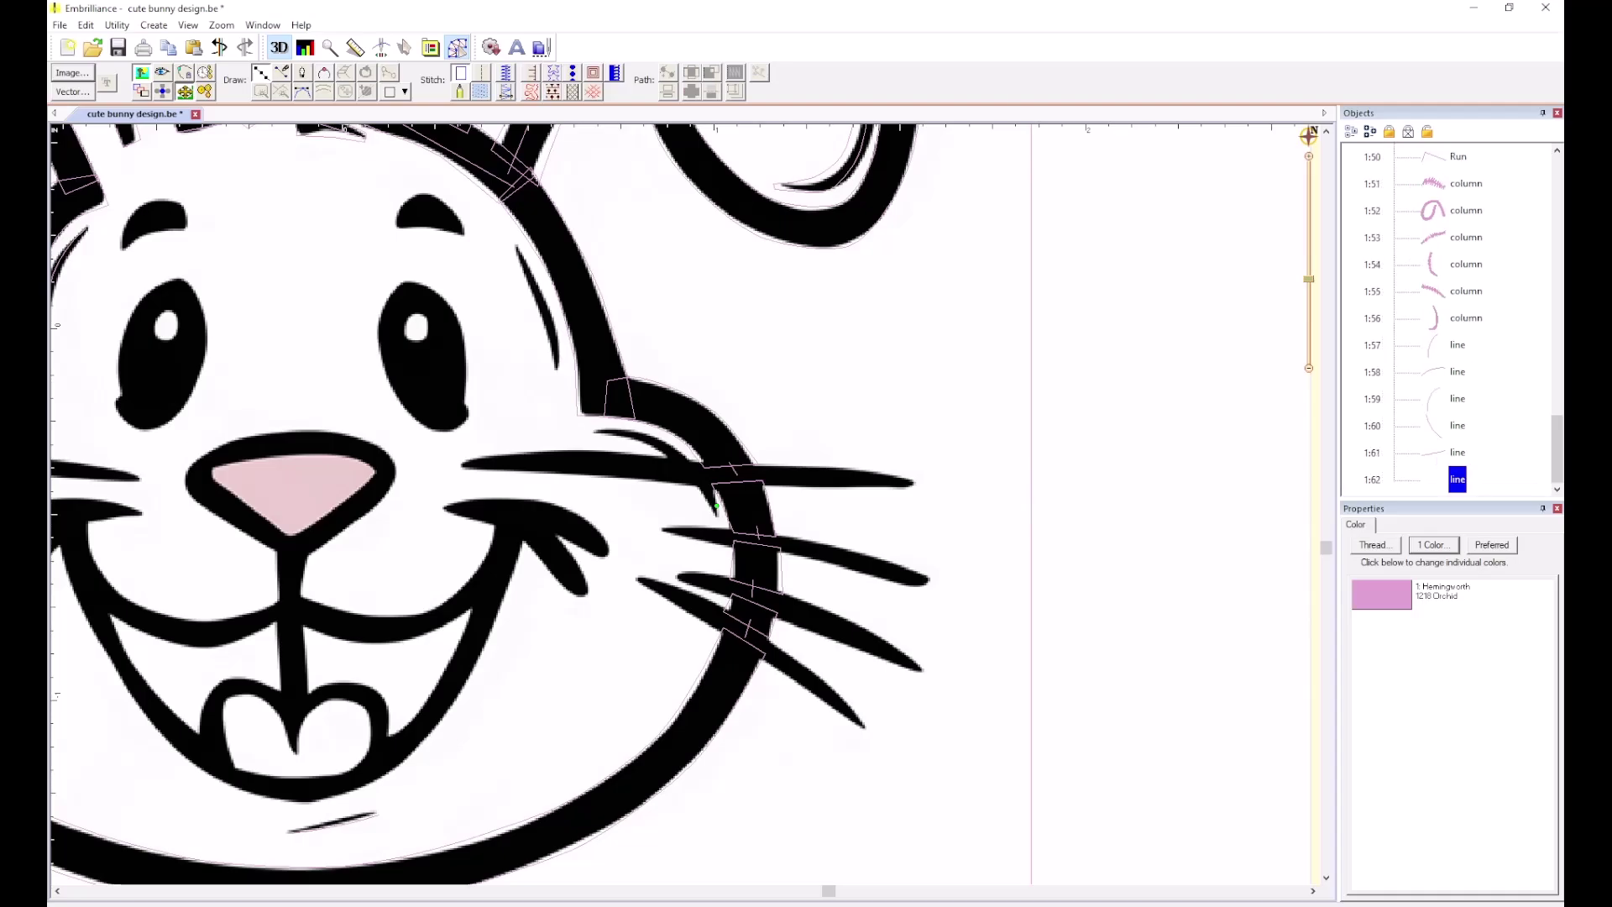
pyautogui.click(675, 453)
pyautogui.doubleClick(598, 429)
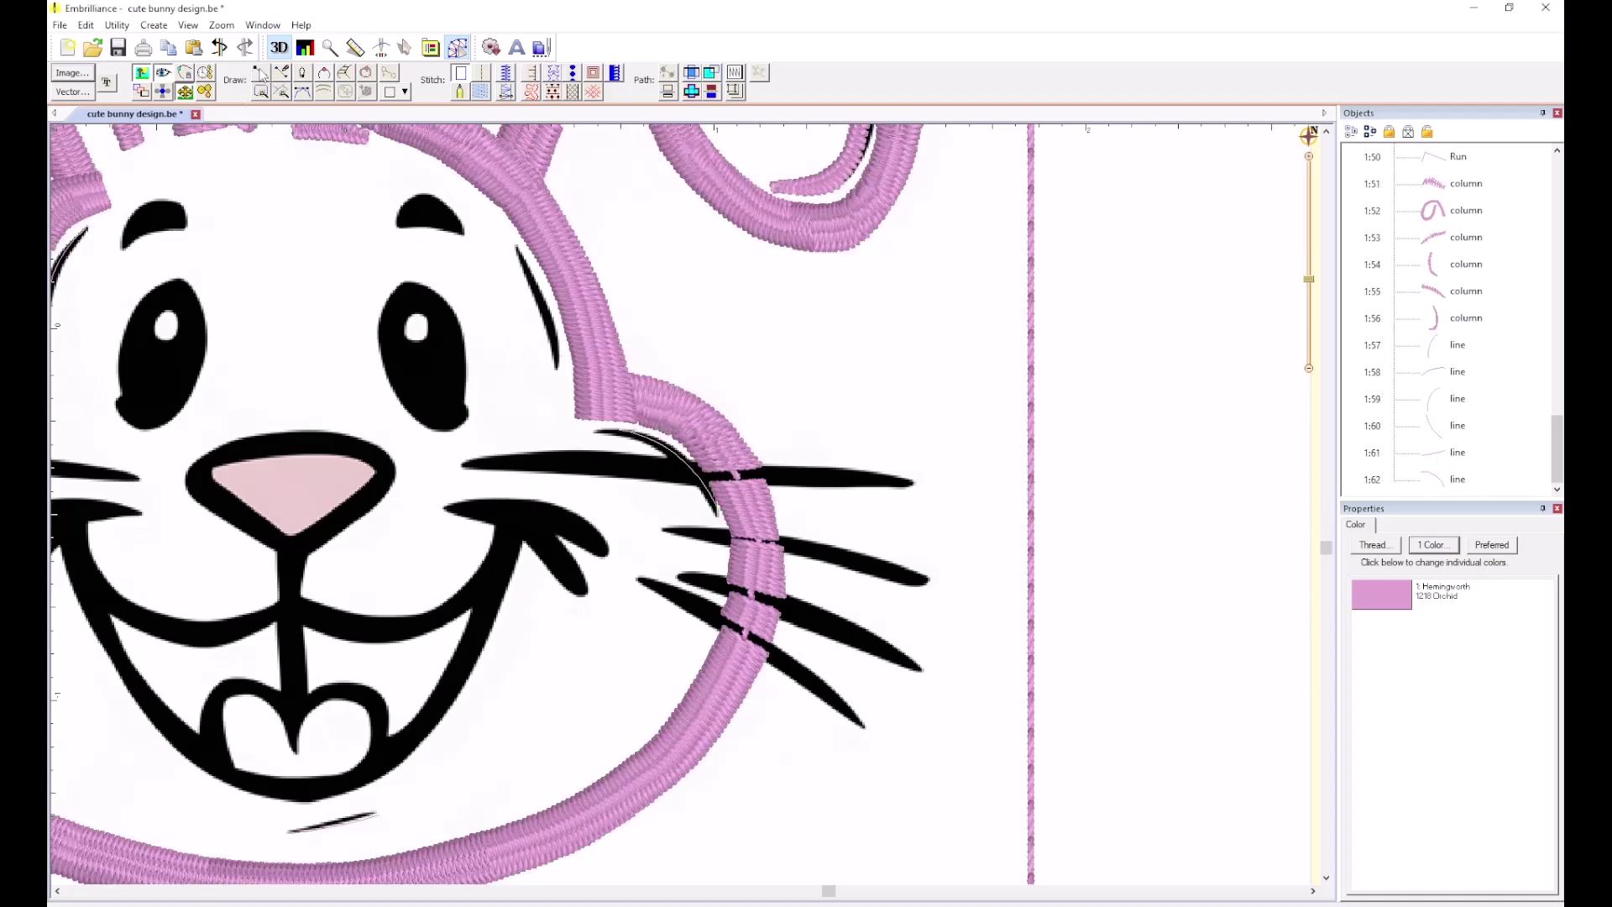
# Trace the accent mark inside the right side of the forehead with an open line, from its lower end upward.
pyautogui.click(262, 73)
pyautogui.click(556, 365)
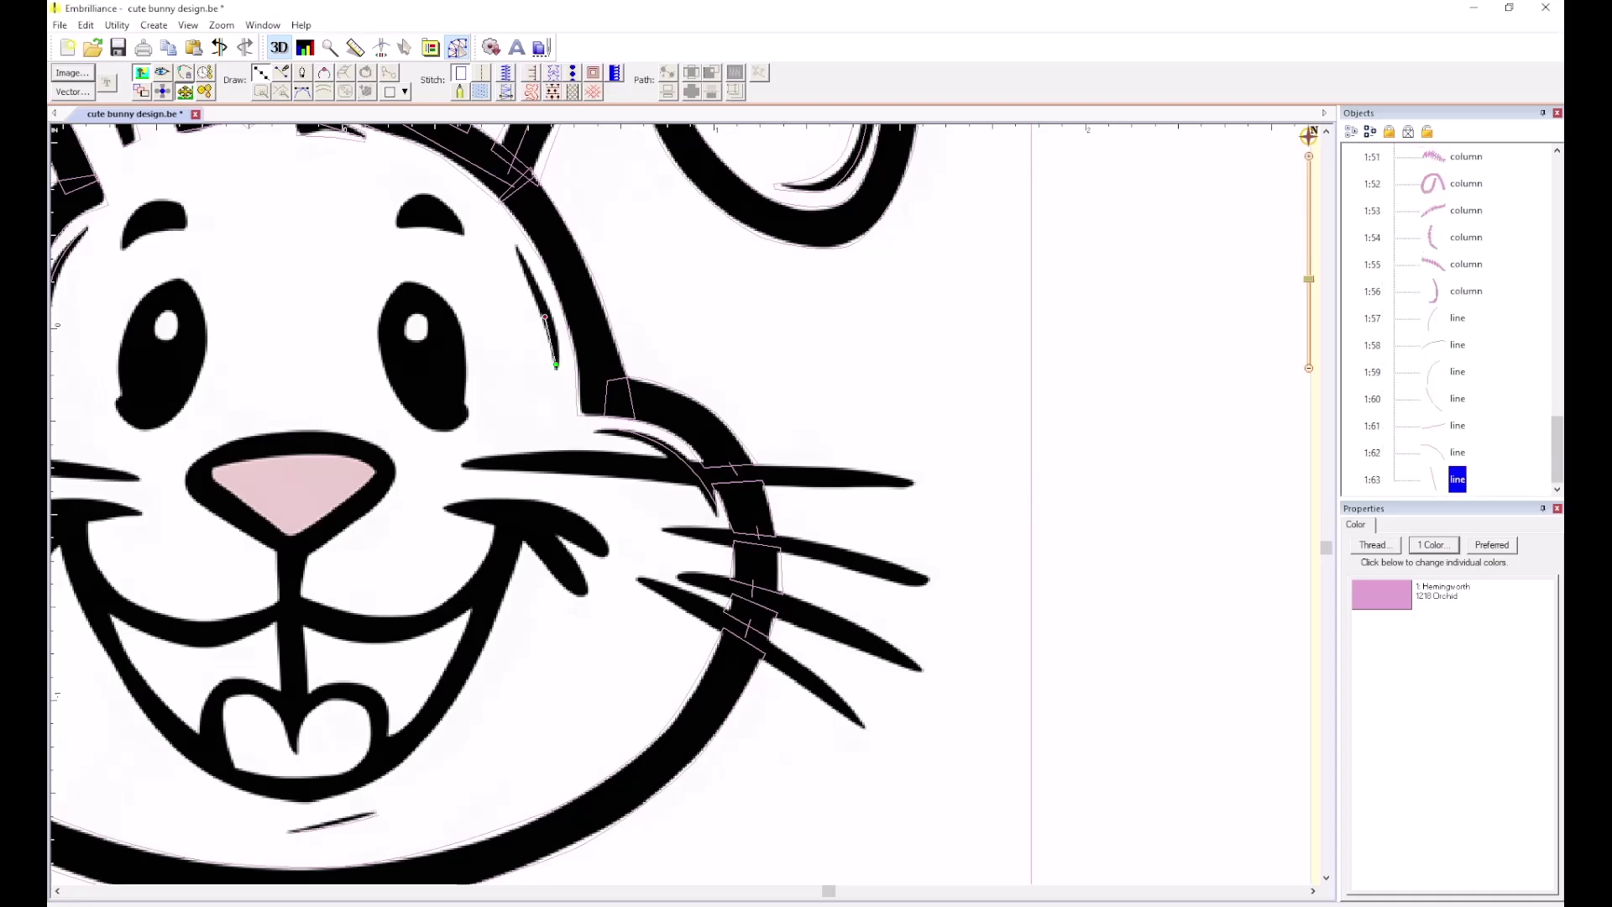
pyautogui.doubleClick(517, 248)
# Convert the seven traced face accent lines together to Run stitches.
pyautogui.scroll(-3, 453, 321)
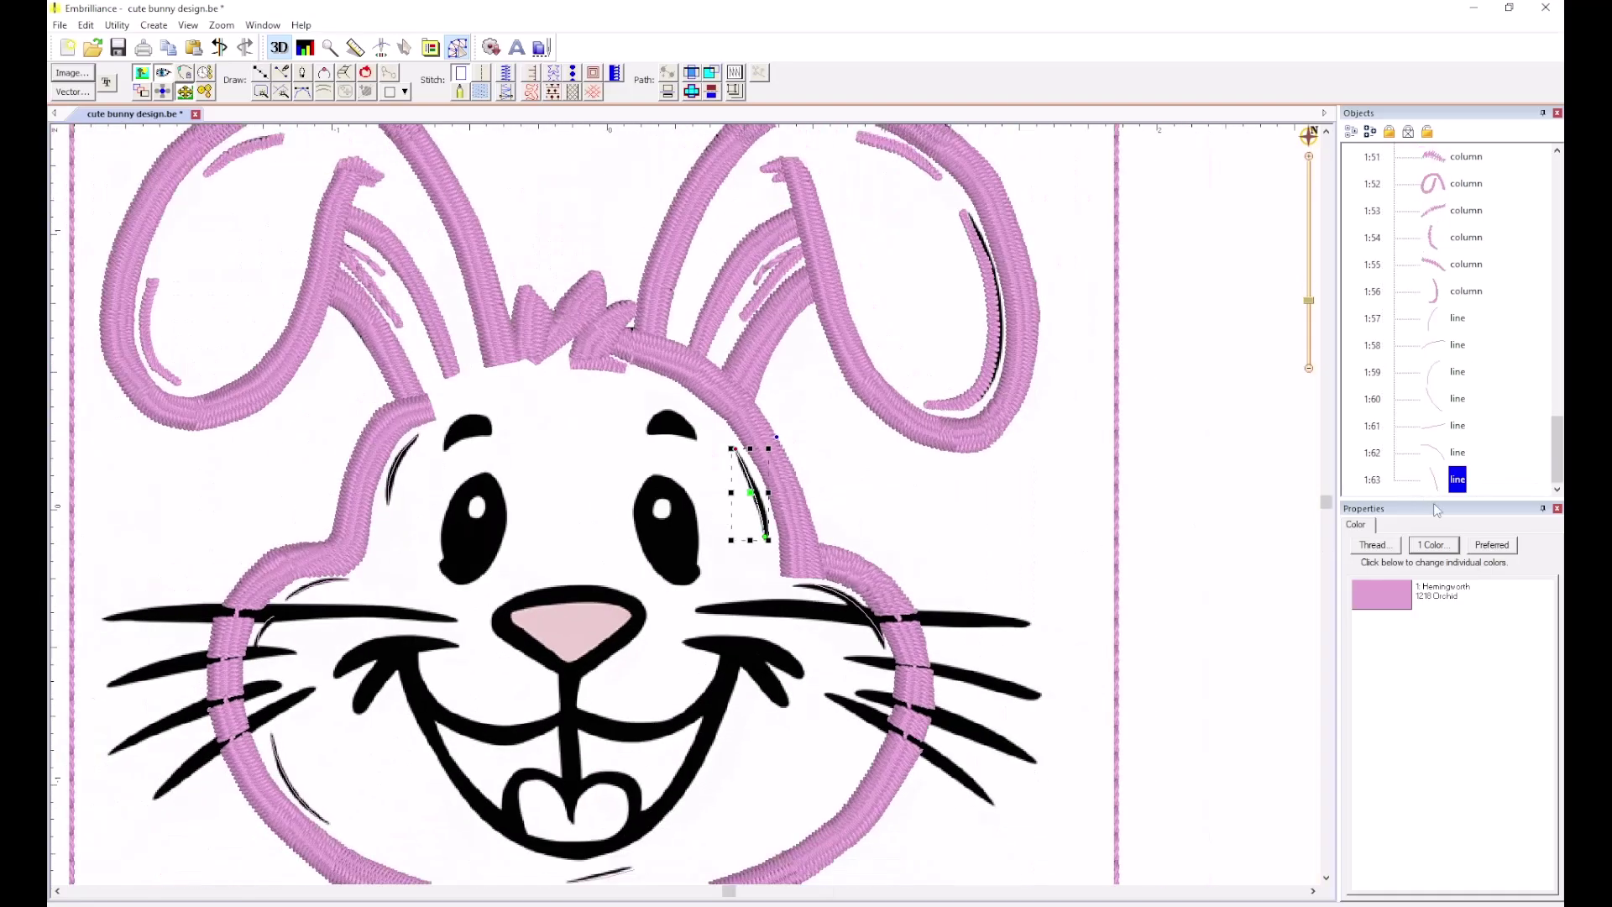
pyautogui.click(1446, 326)
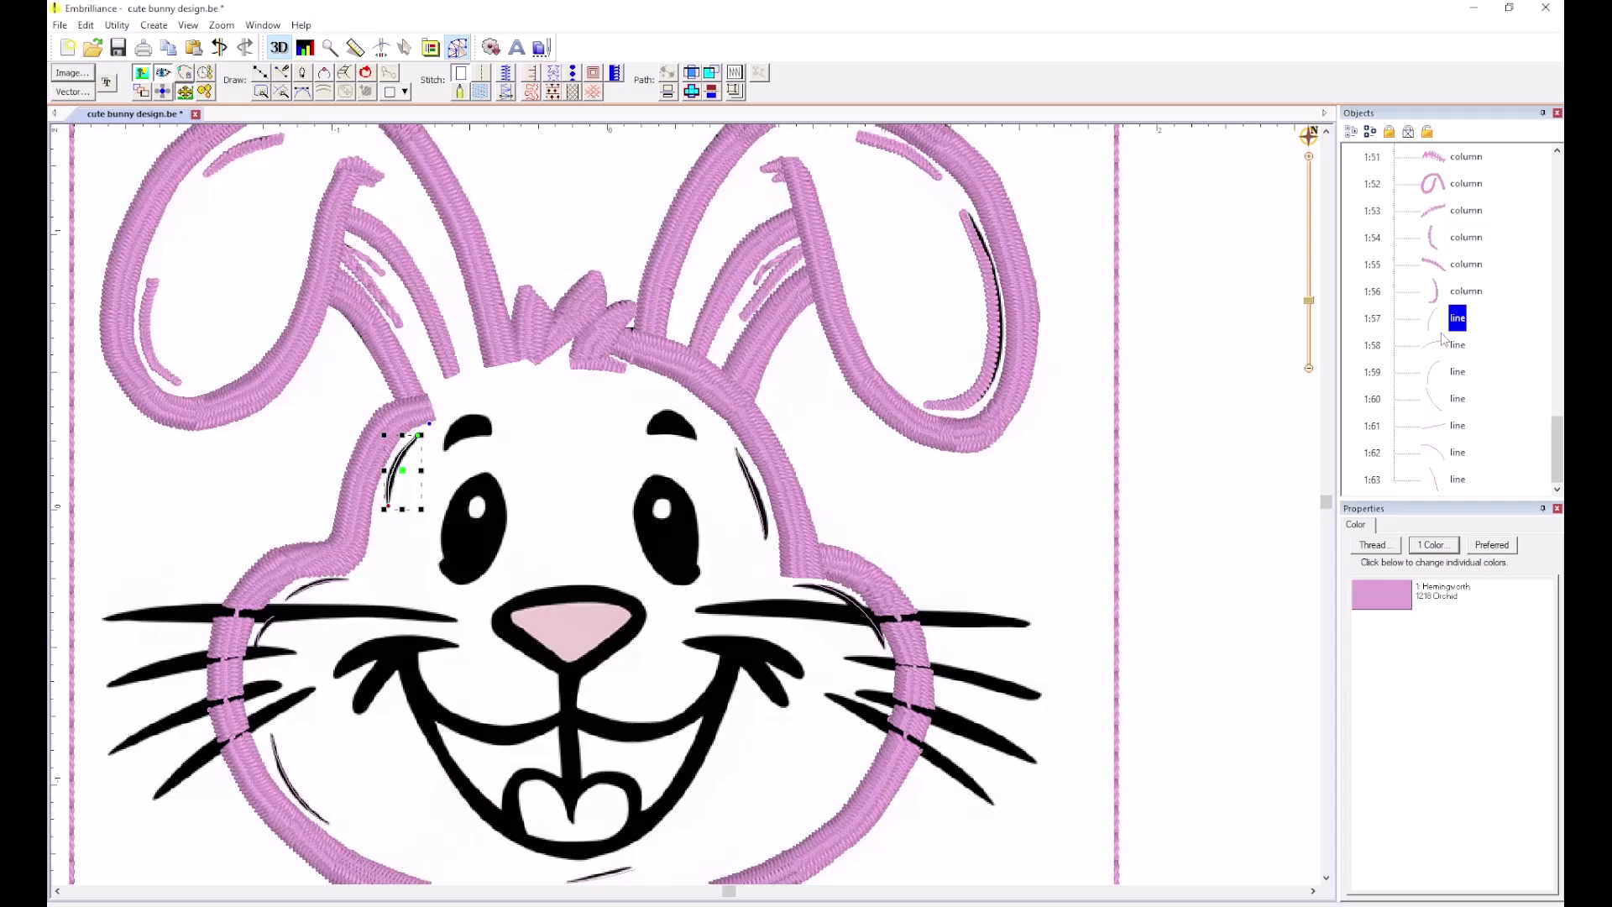
pyautogui.keyDown('shift'); pyautogui.click(1455, 478); pyautogui.keyUp('shift')
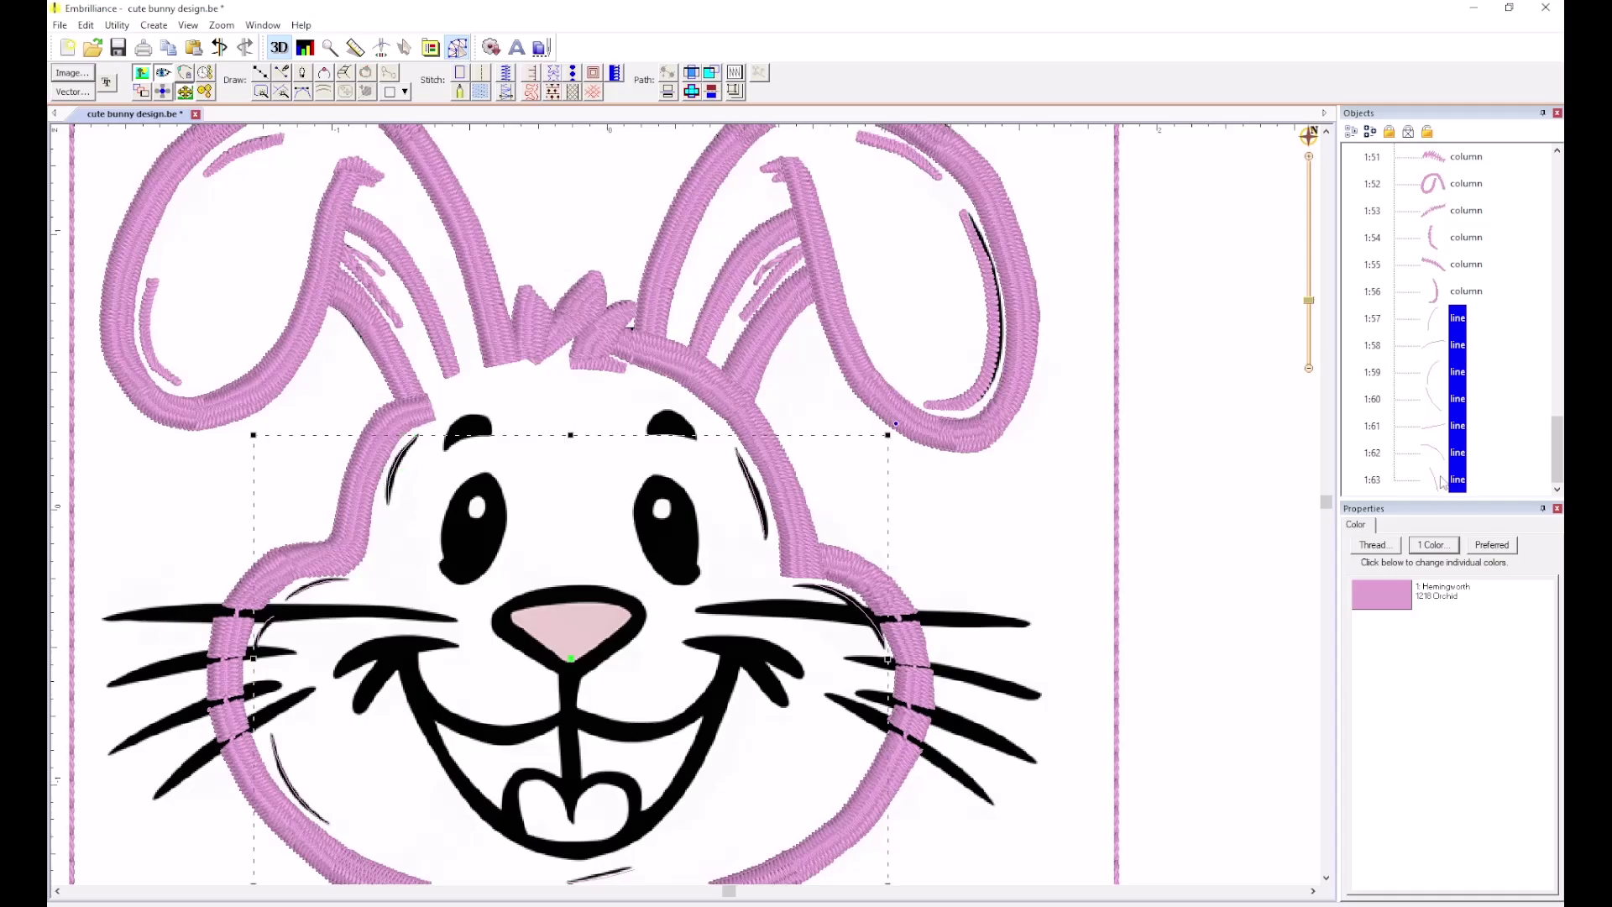
pyautogui.click(485, 73)
pyautogui.click(542, 193)
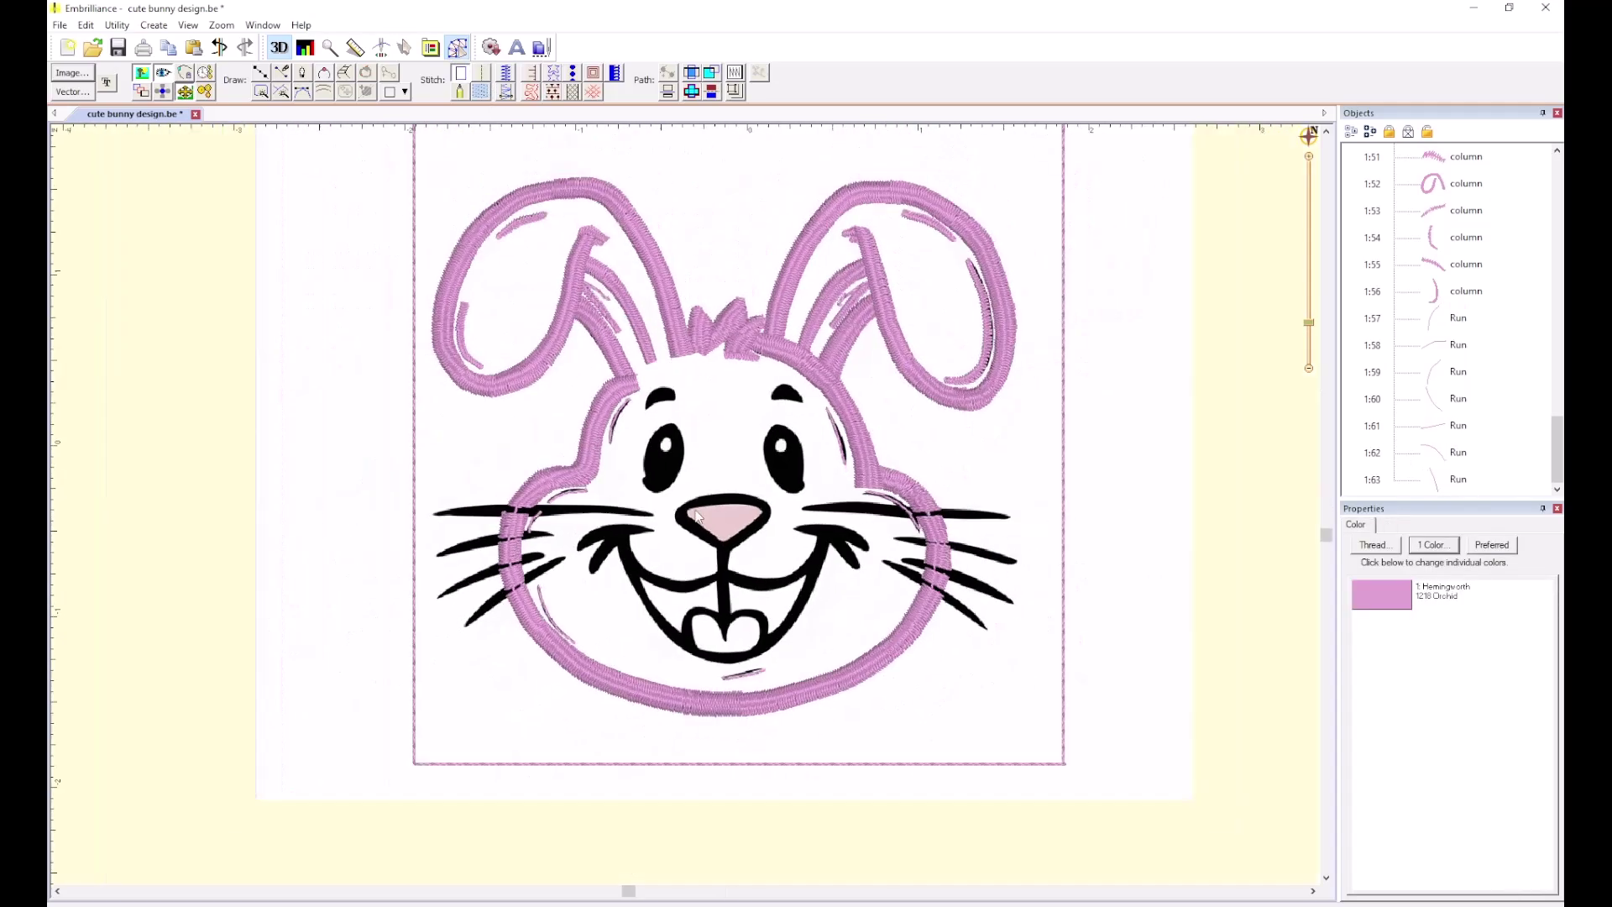
# Recolor the whole design with Hemingworth thread 1095 Grassy Green.
pyautogui.scroll(-2, 699, 517)
pyautogui.scroll(1, 688, 512)
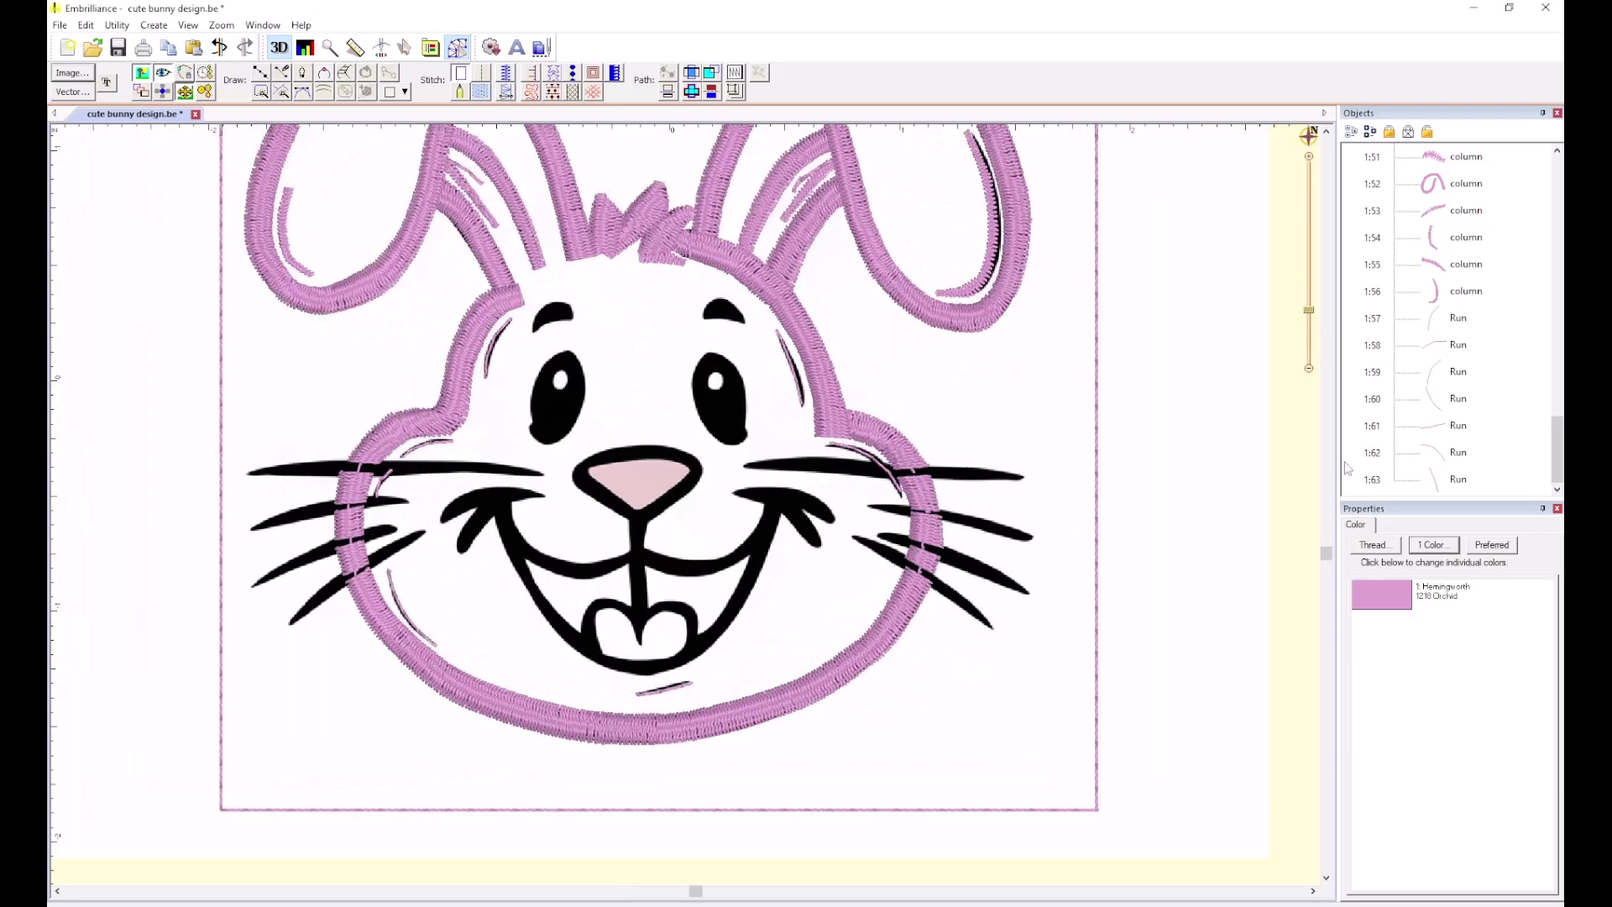
pyautogui.scroll(15, 1462, 413)
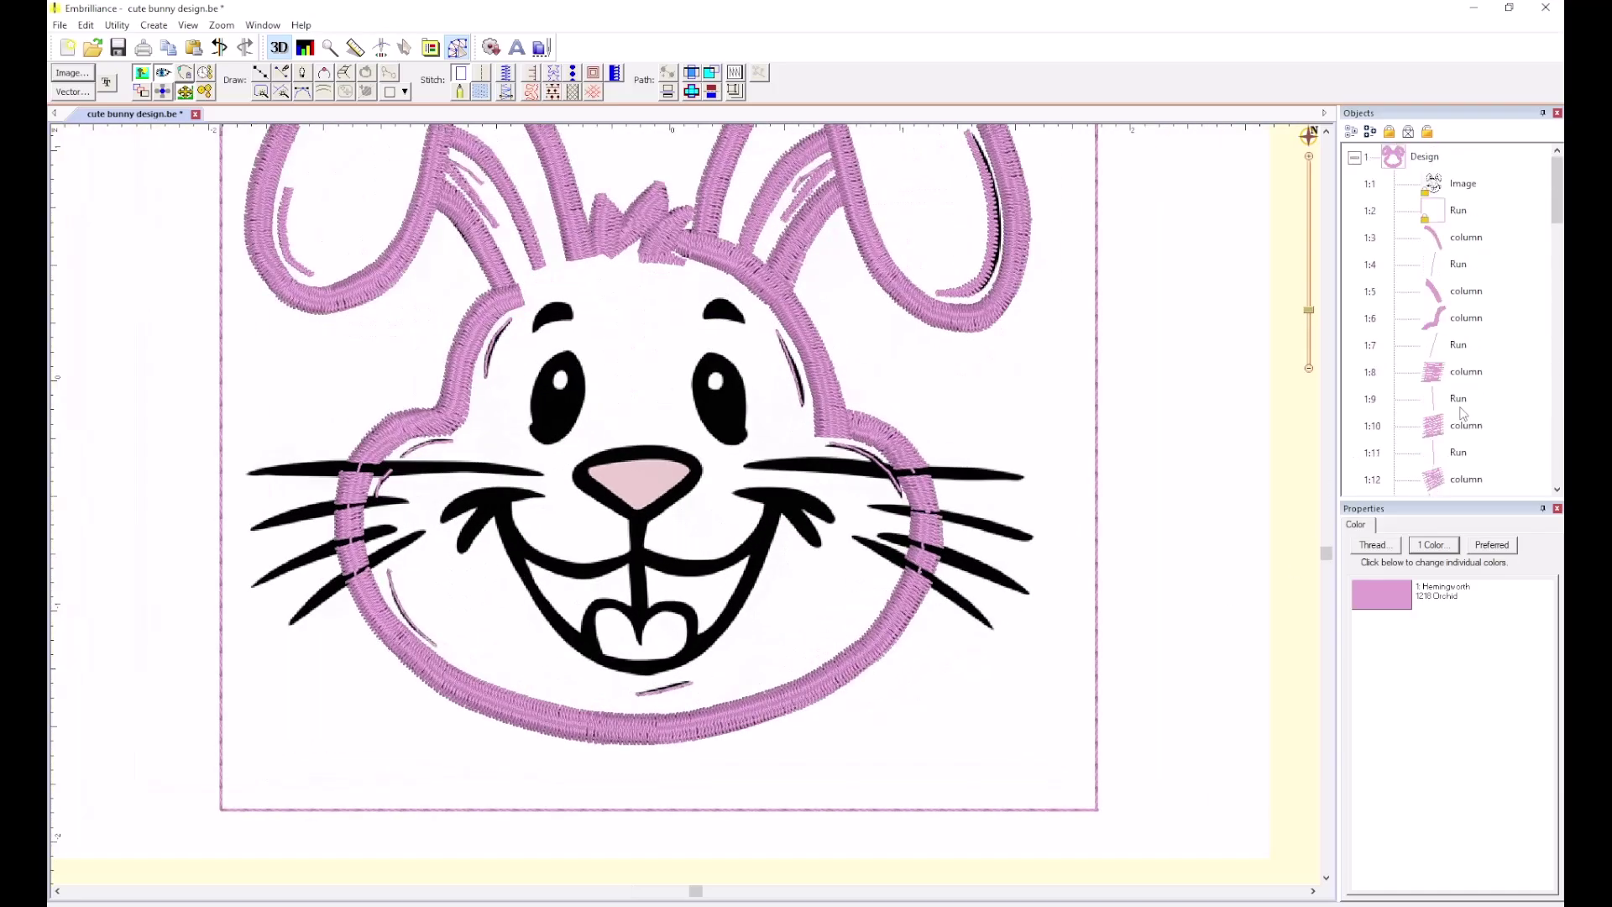
pyautogui.click(1395, 164)
pyautogui.click(1364, 527)
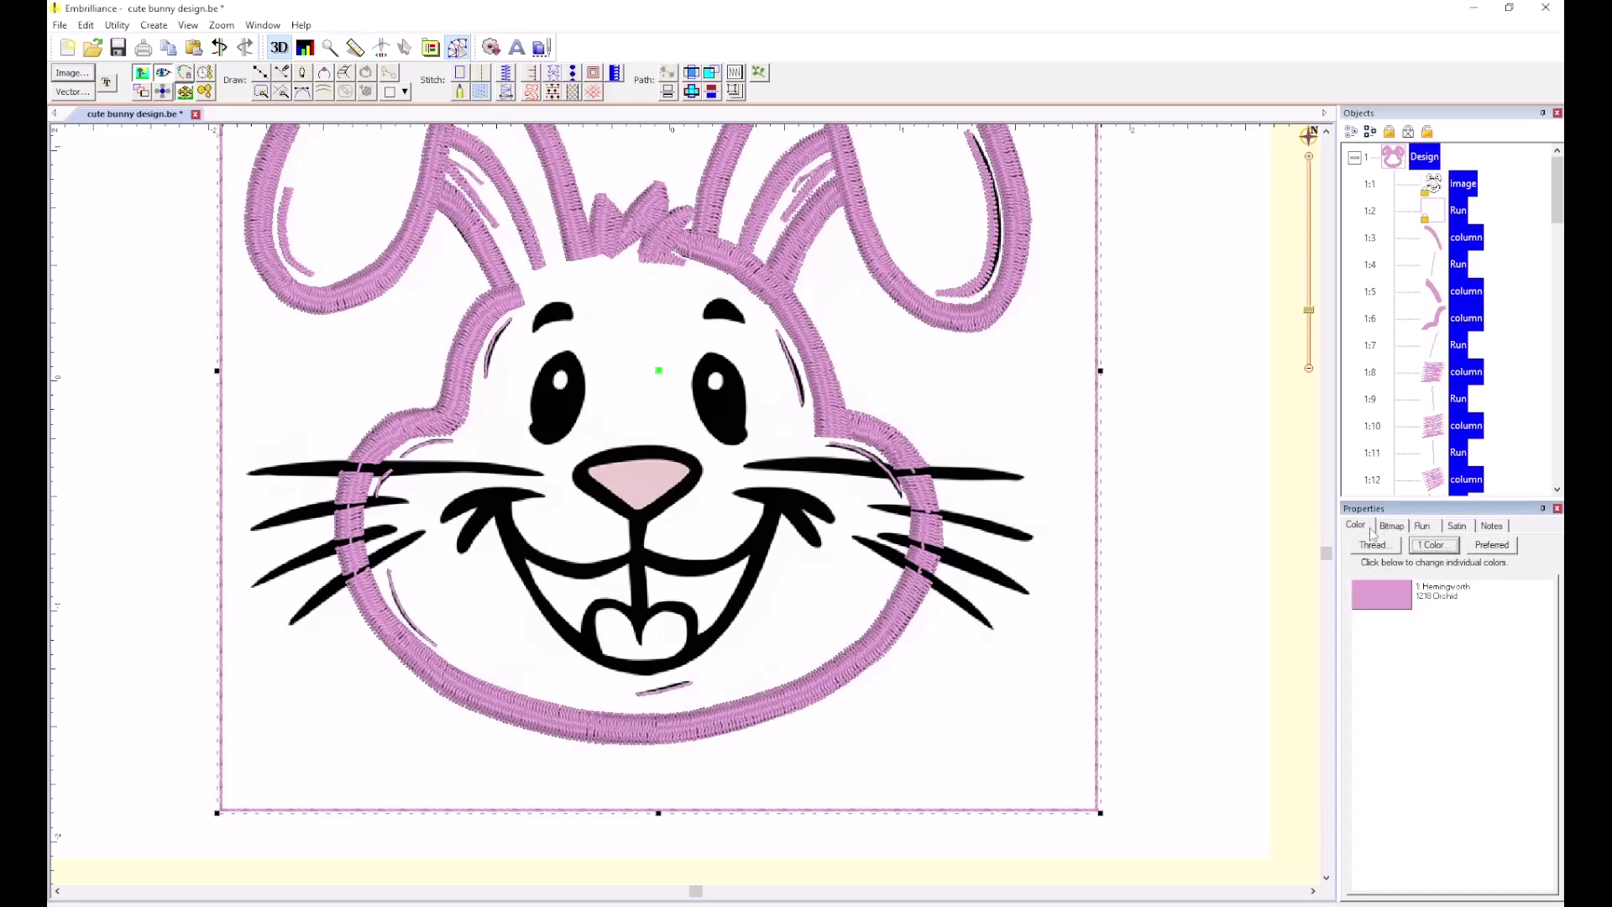
pyautogui.click(1452, 612)
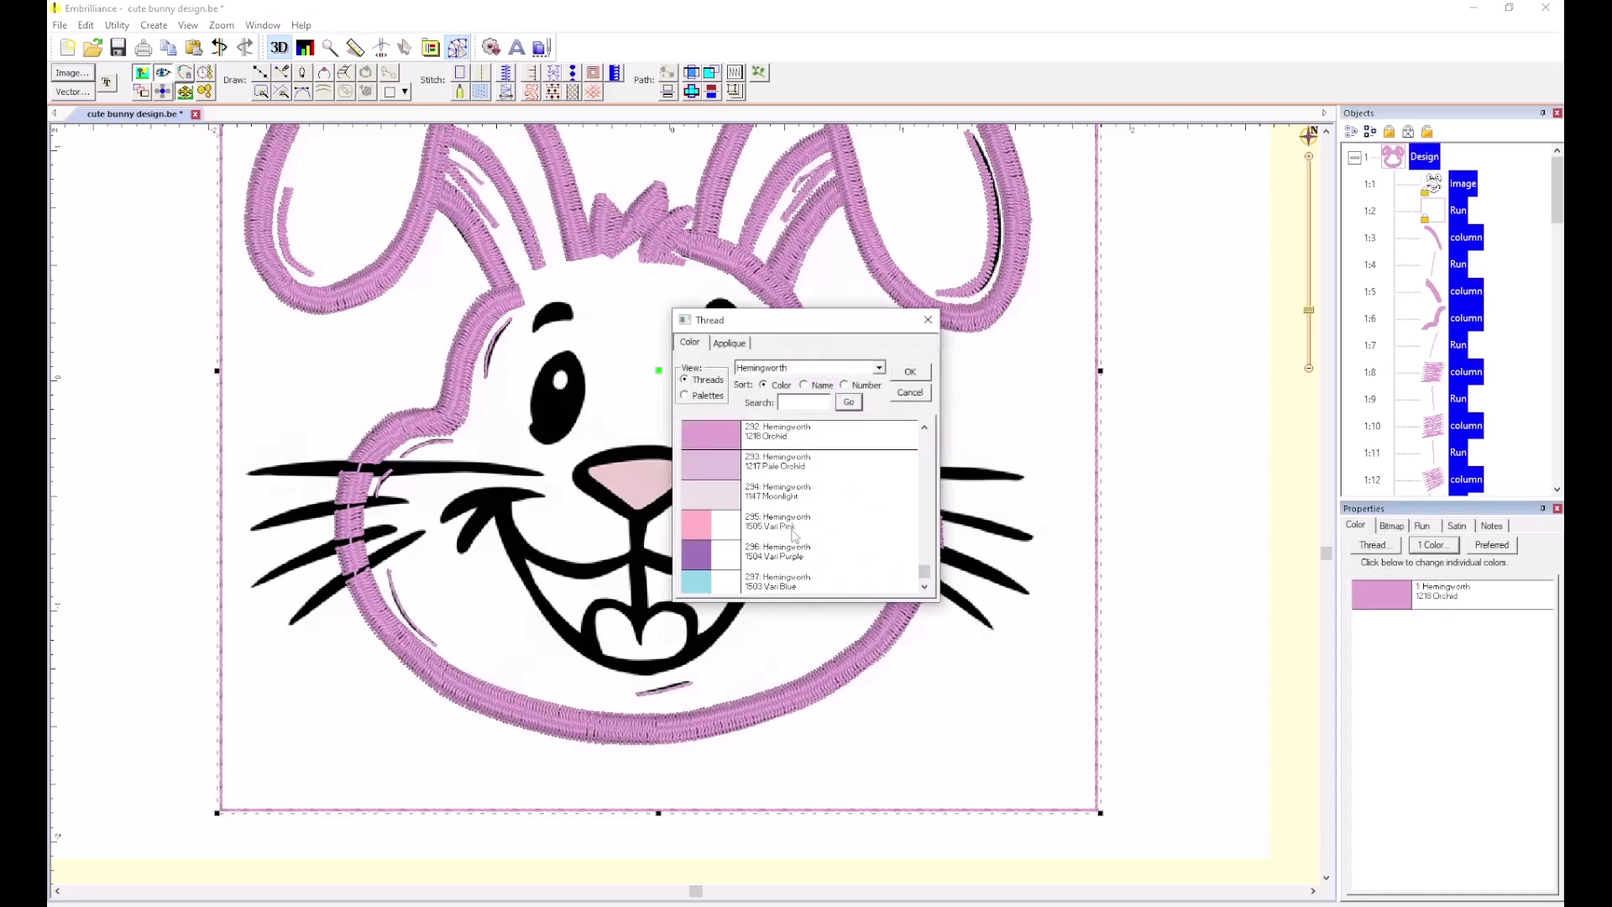
pyautogui.moveTo(924, 568); pyautogui.dragTo(926, 531)
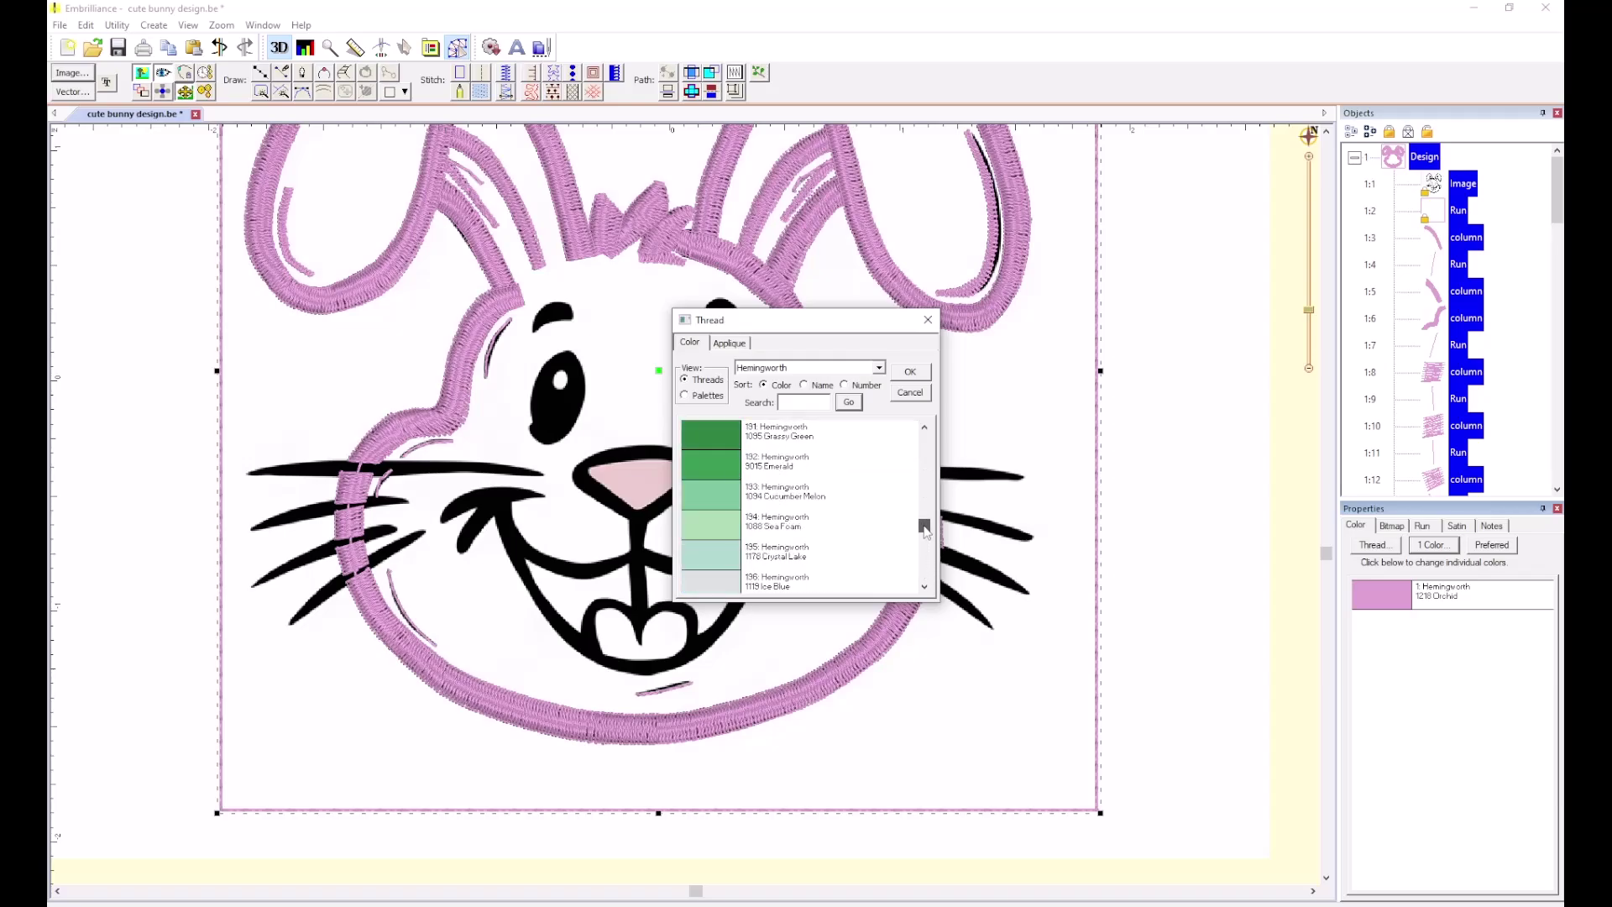
pyautogui.click(781, 443)
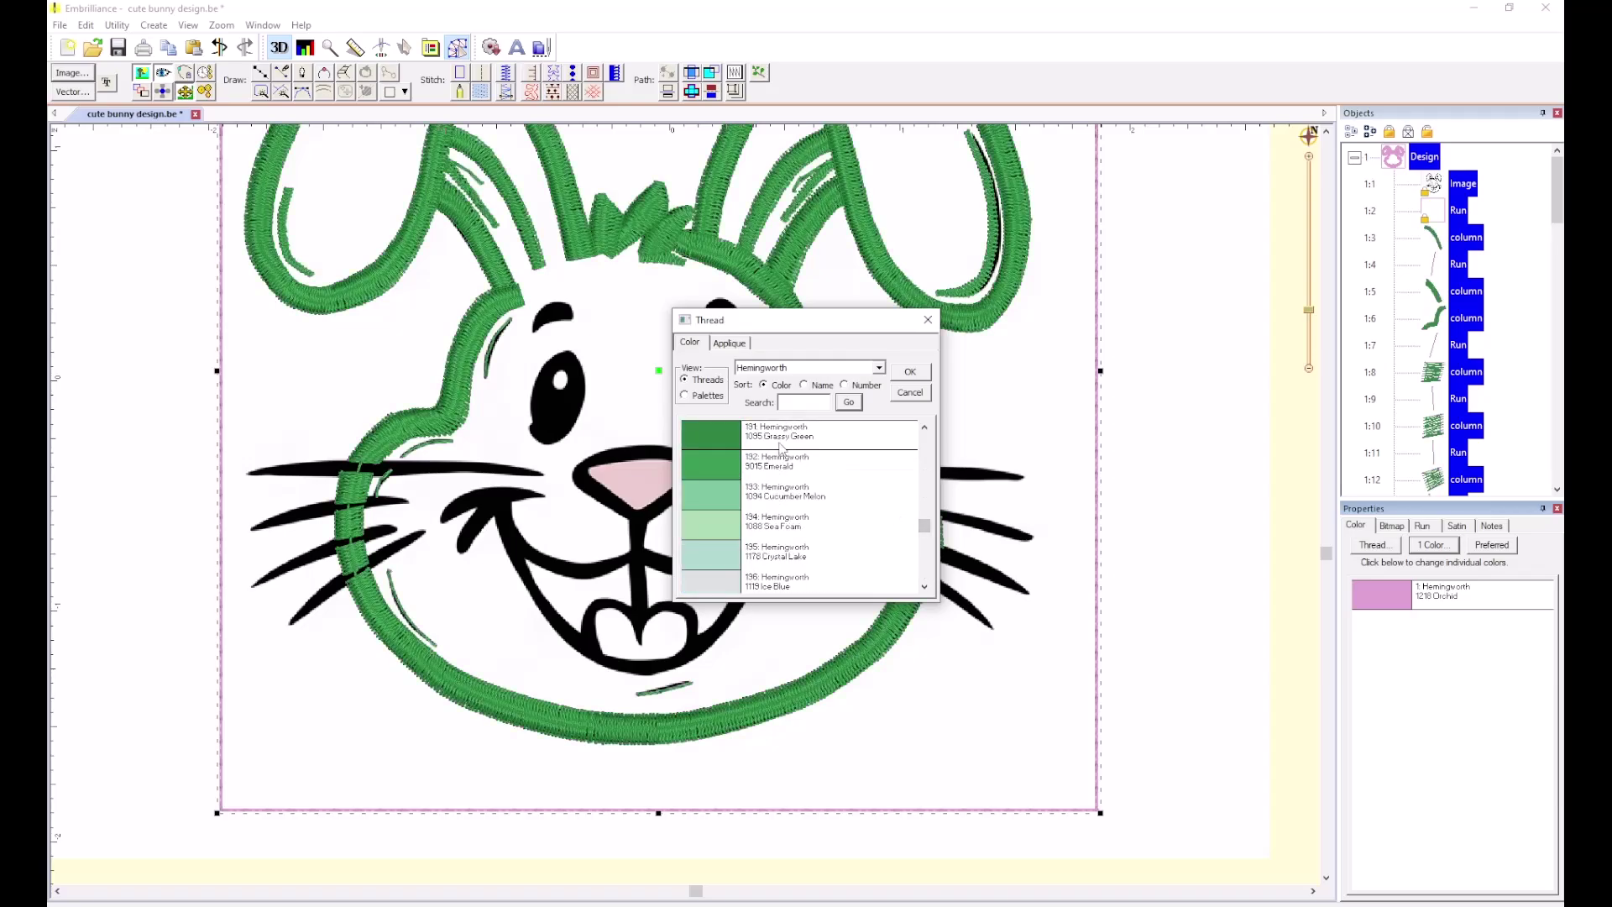
pyautogui.click(909, 372)
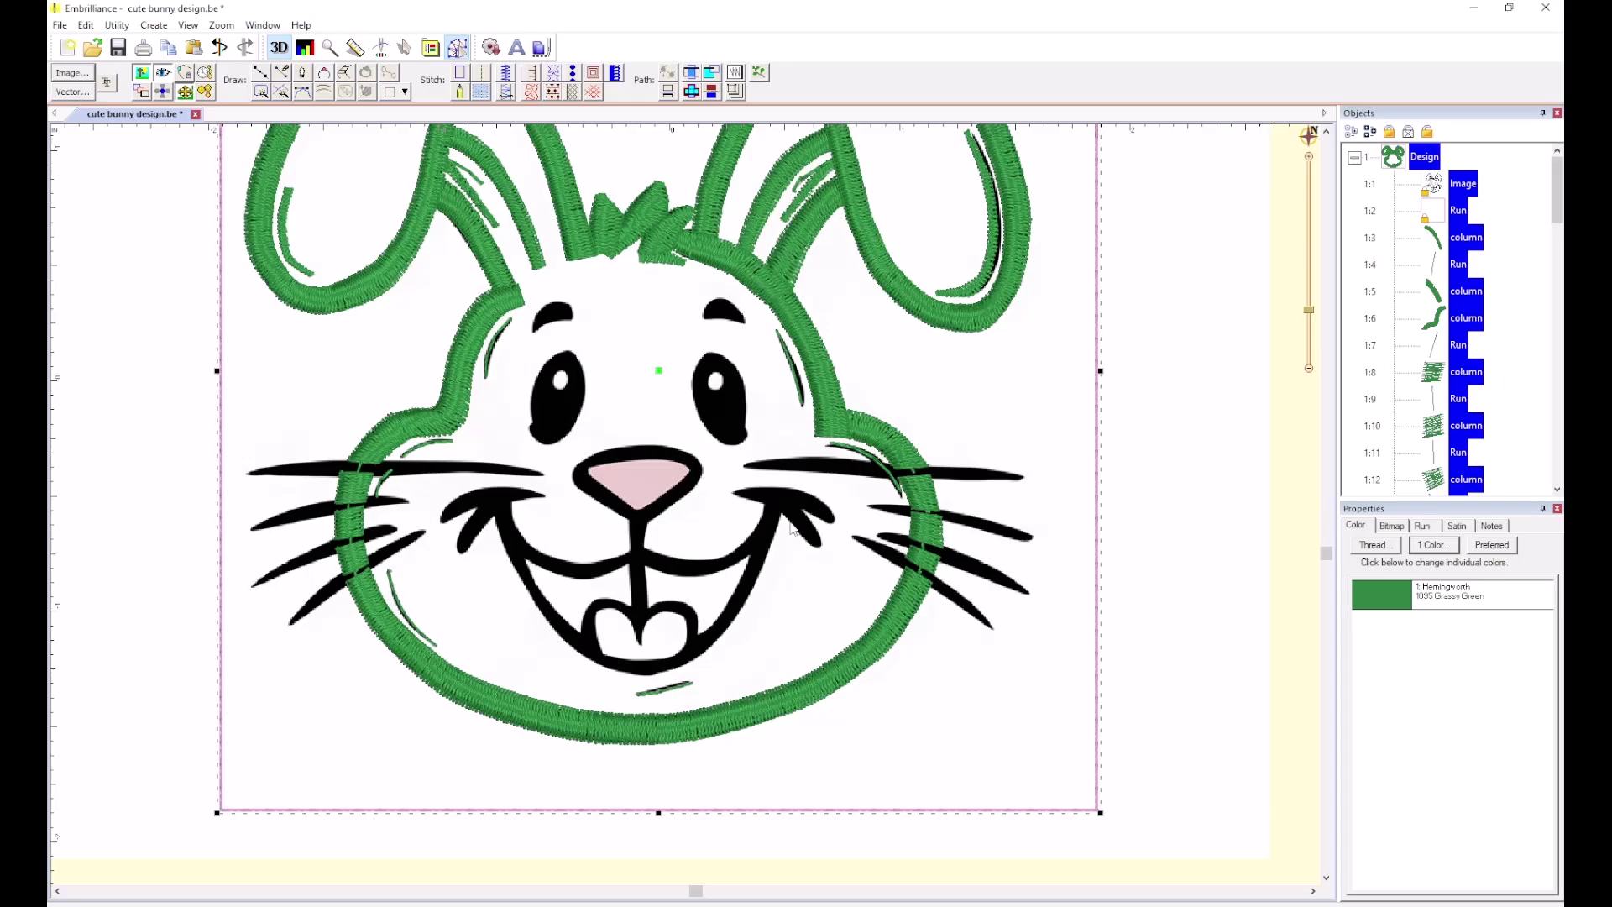
# Begin a satin column on the top left whisker, placing paired edge points from its inner tip to the cheek outline.
pyautogui.scroll(-1, 607, 456)
pyautogui.scroll(1, 687, 512)
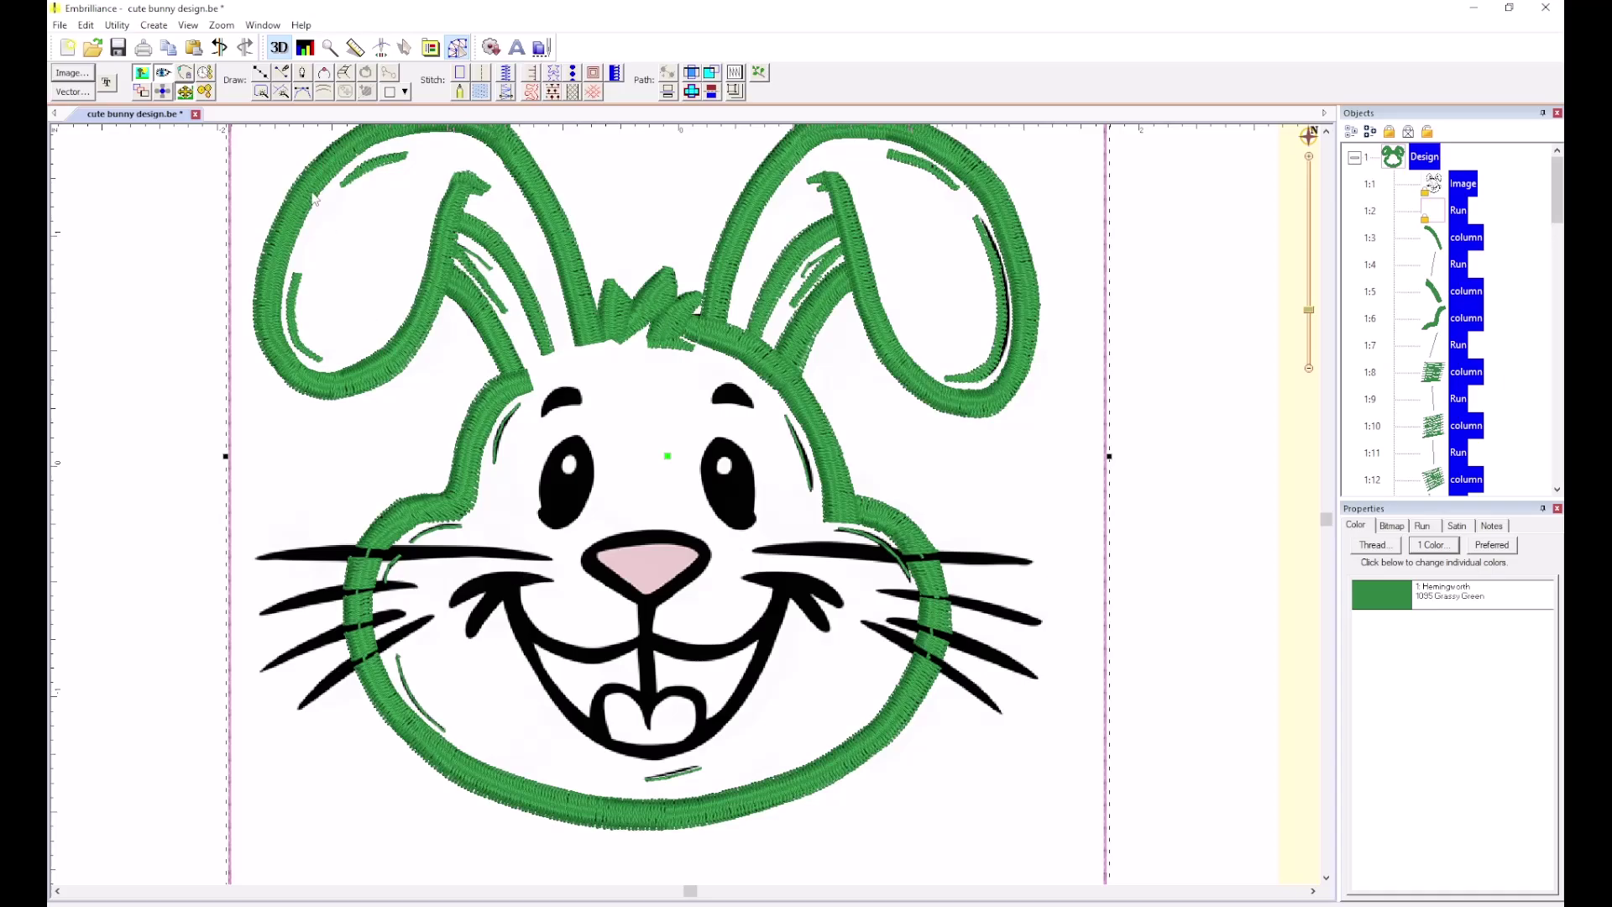
pyautogui.click(346, 75)
pyautogui.scroll(2, 558, 586)
pyautogui.scroll(2, 667, 432)
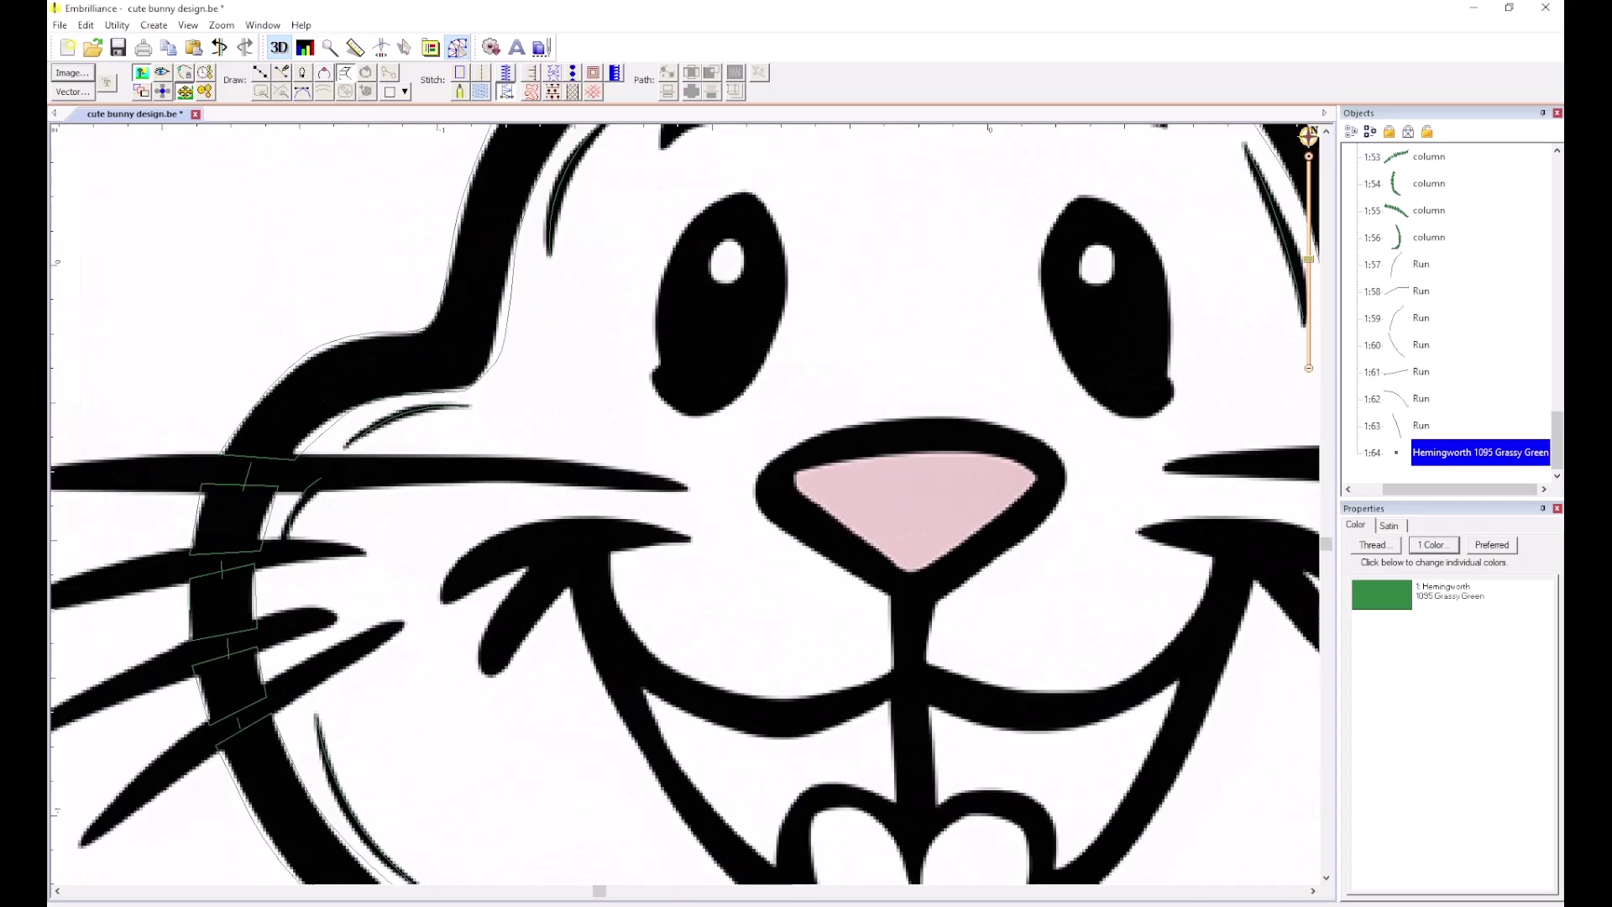
pyautogui.click(690, 486)
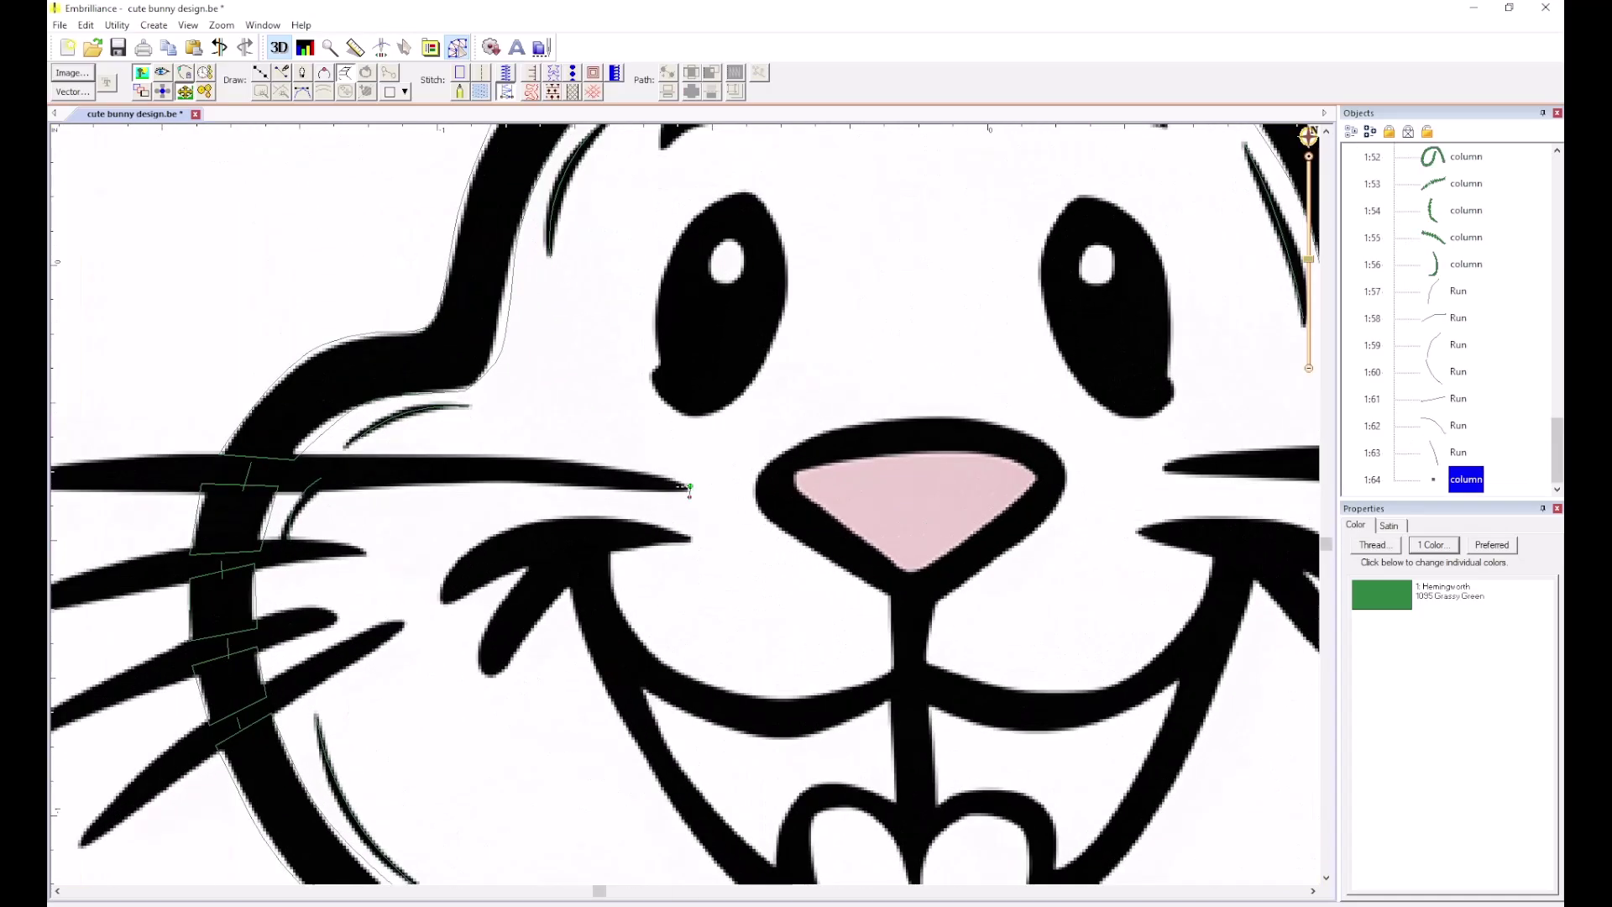
pyautogui.click(608, 467)
pyautogui.click(602, 491)
pyautogui.click(451, 455)
pyautogui.click(448, 485)
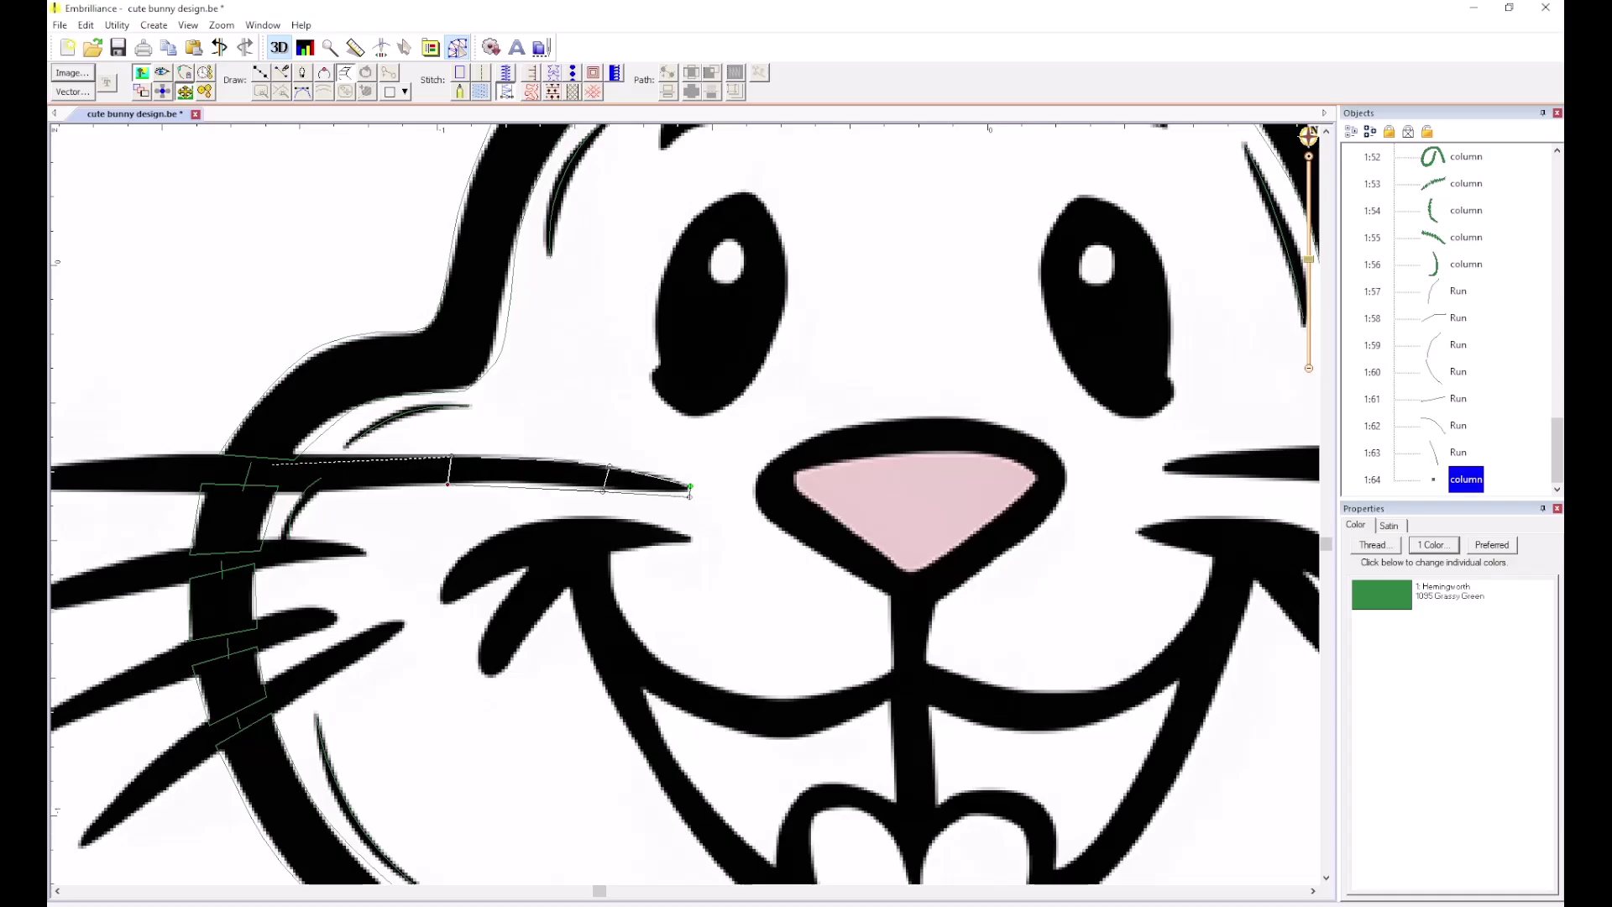
pyautogui.click(202, 454)
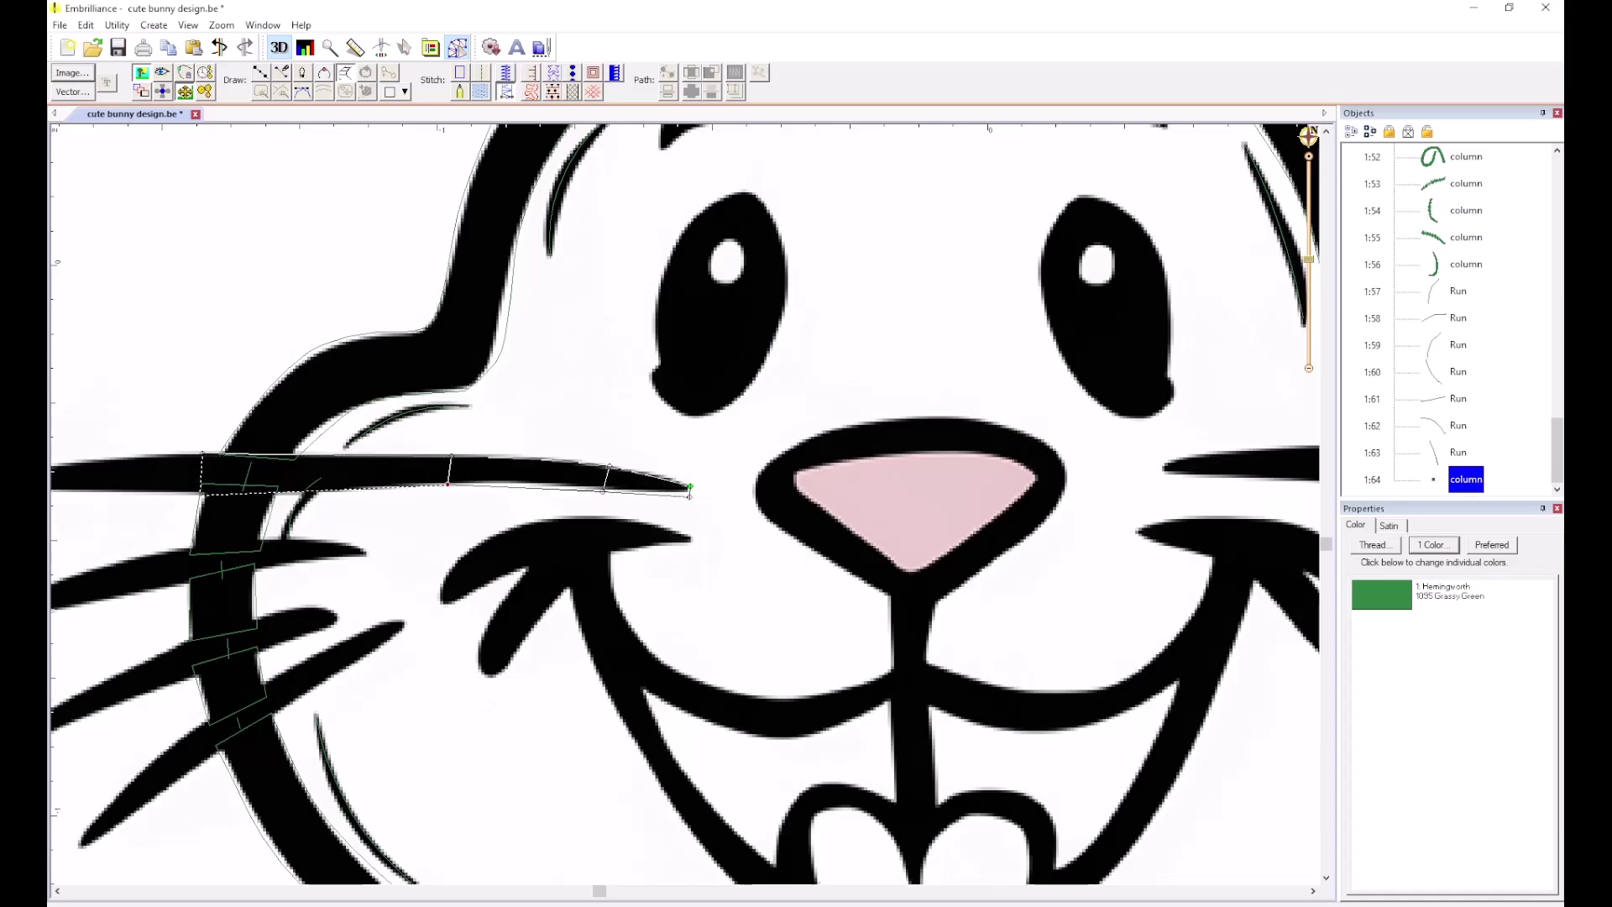
# Remove the last column points and place a new pair where the top left whisker crosses the cheek outline.
pyautogui.scroll(1, 201, 492)
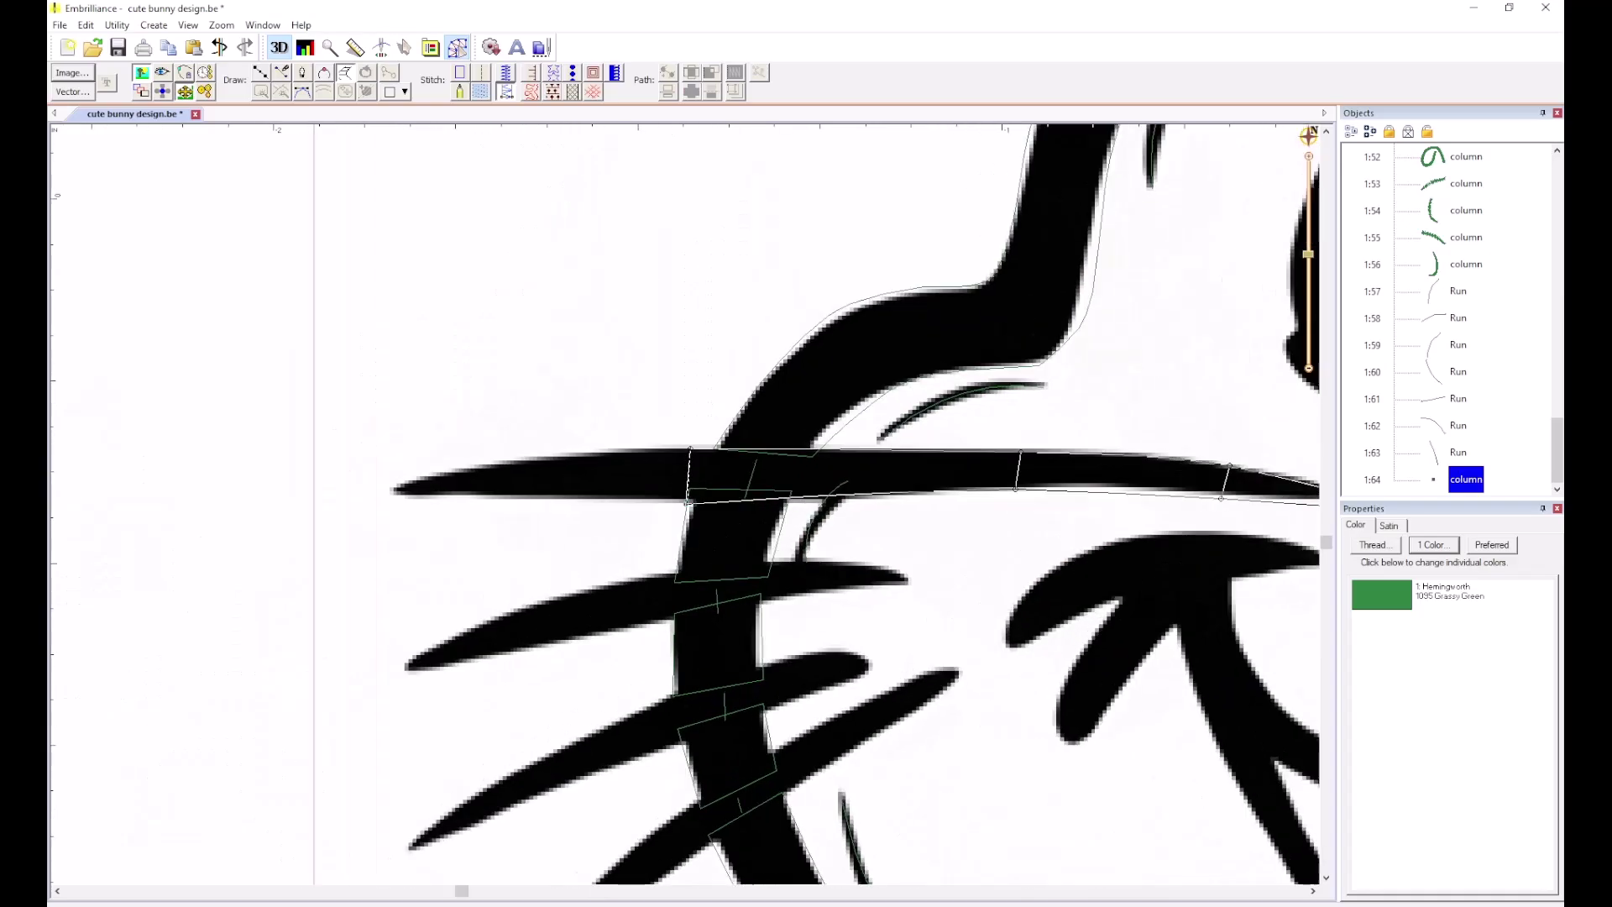
pyautogui.scroll(1, 687, 502)
pyautogui.scroll(-2, 686, 504)
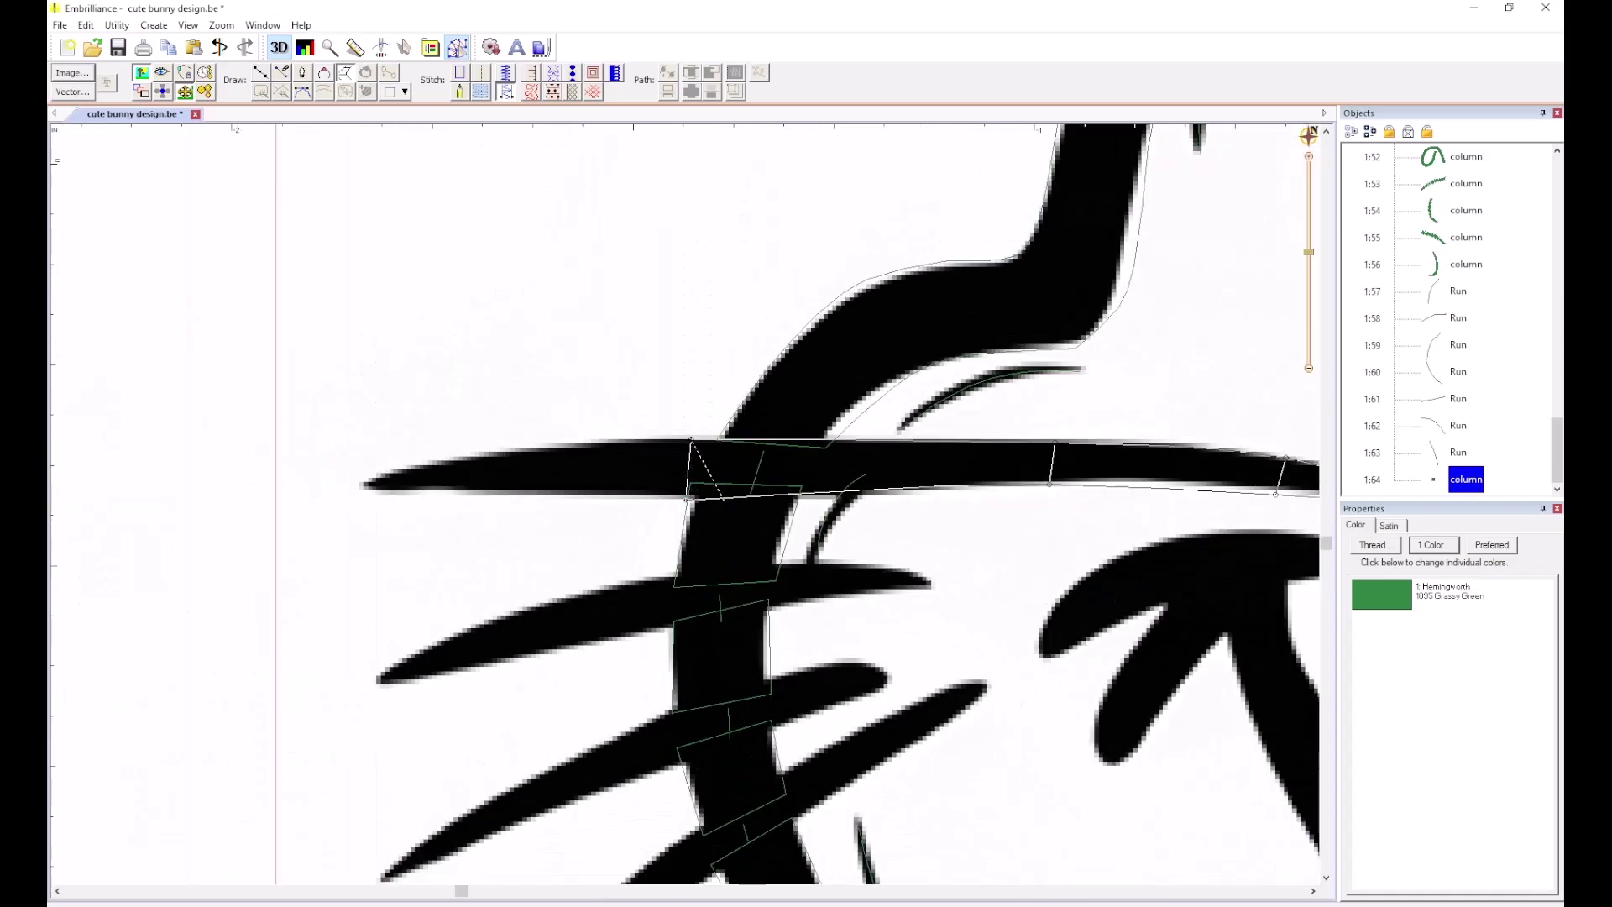
pyautogui.scroll(2, 770, 496)
pyautogui.press('BackSpace')
pyautogui.press('BackSpace')
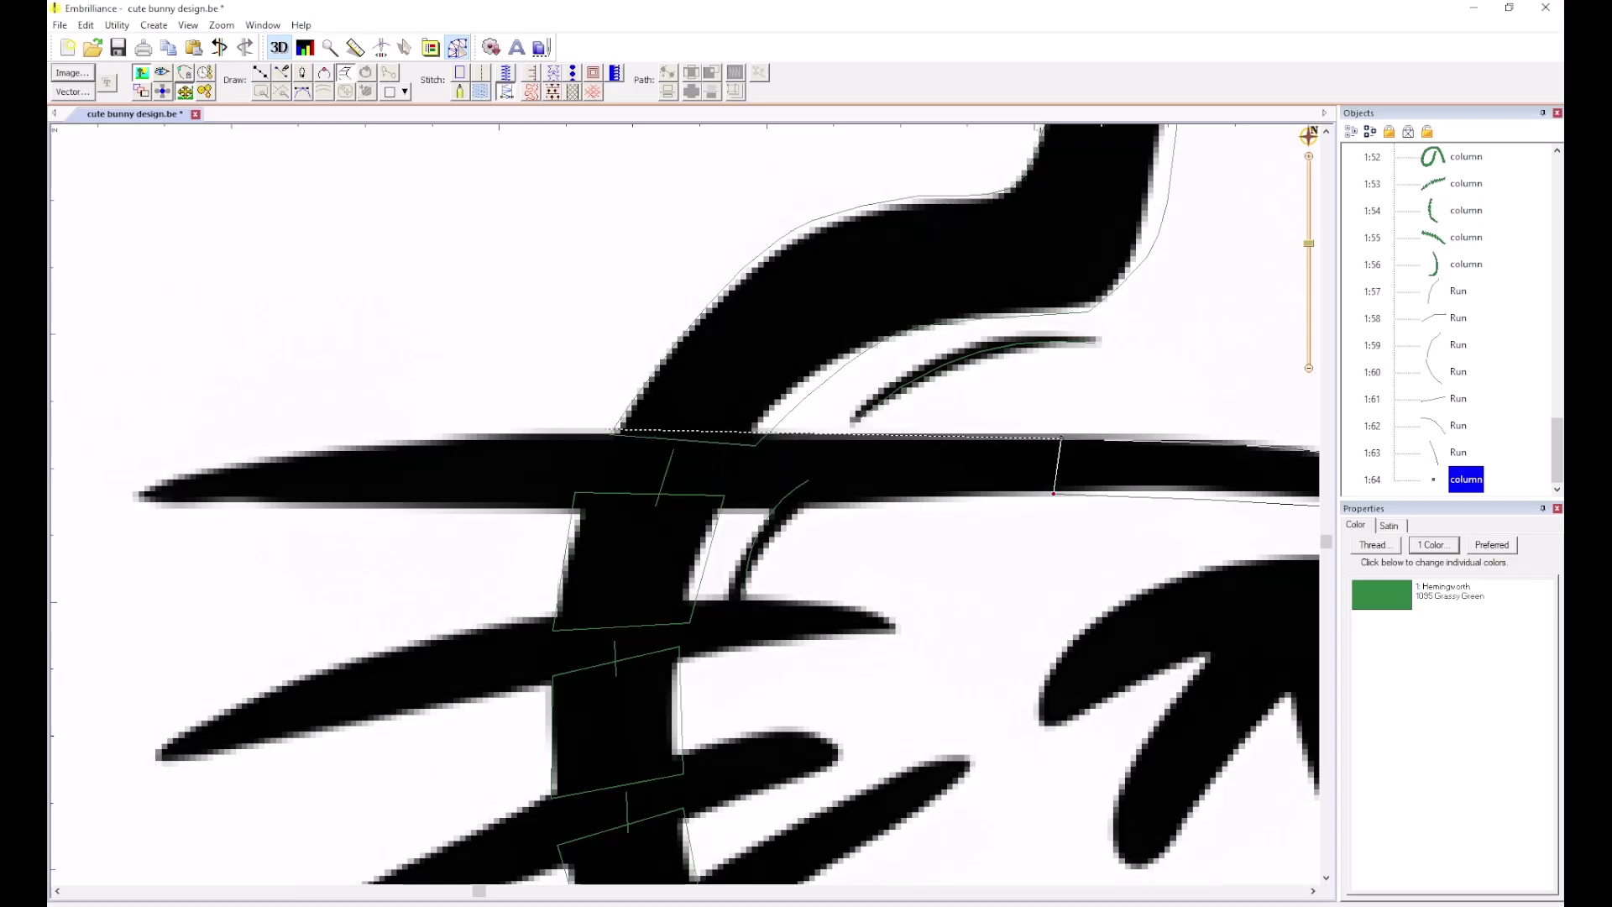
pyautogui.click(601, 429)
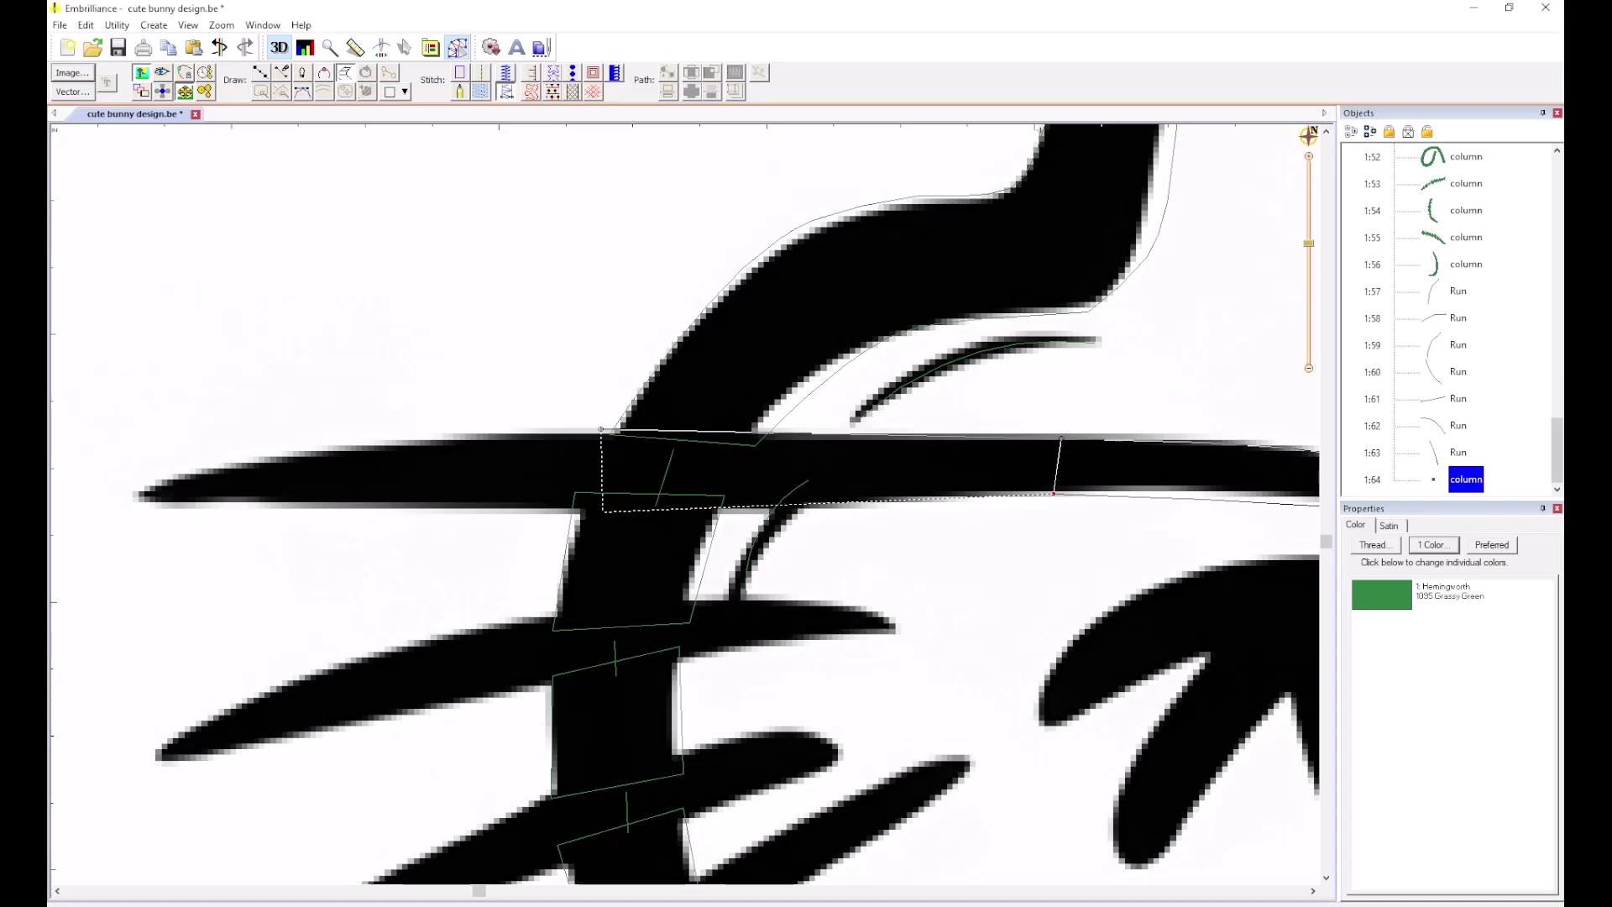
pyautogui.click(603, 510)
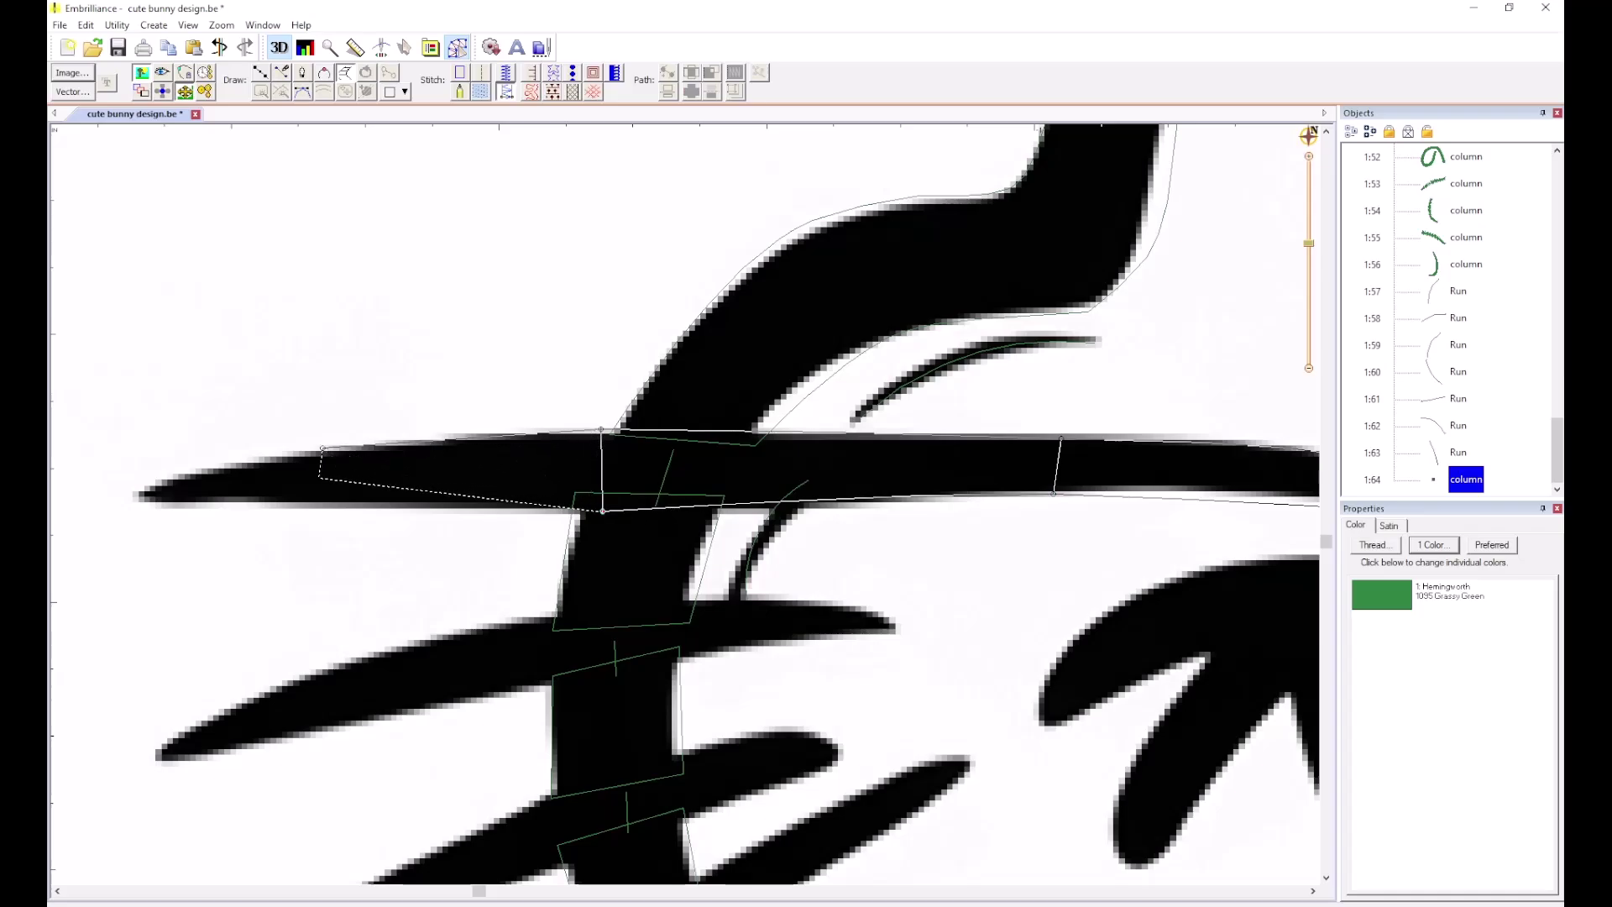
# Extend the top left whisker's column to its pointed outer tip, finish it and deselect it.
pyautogui.click(318, 507)
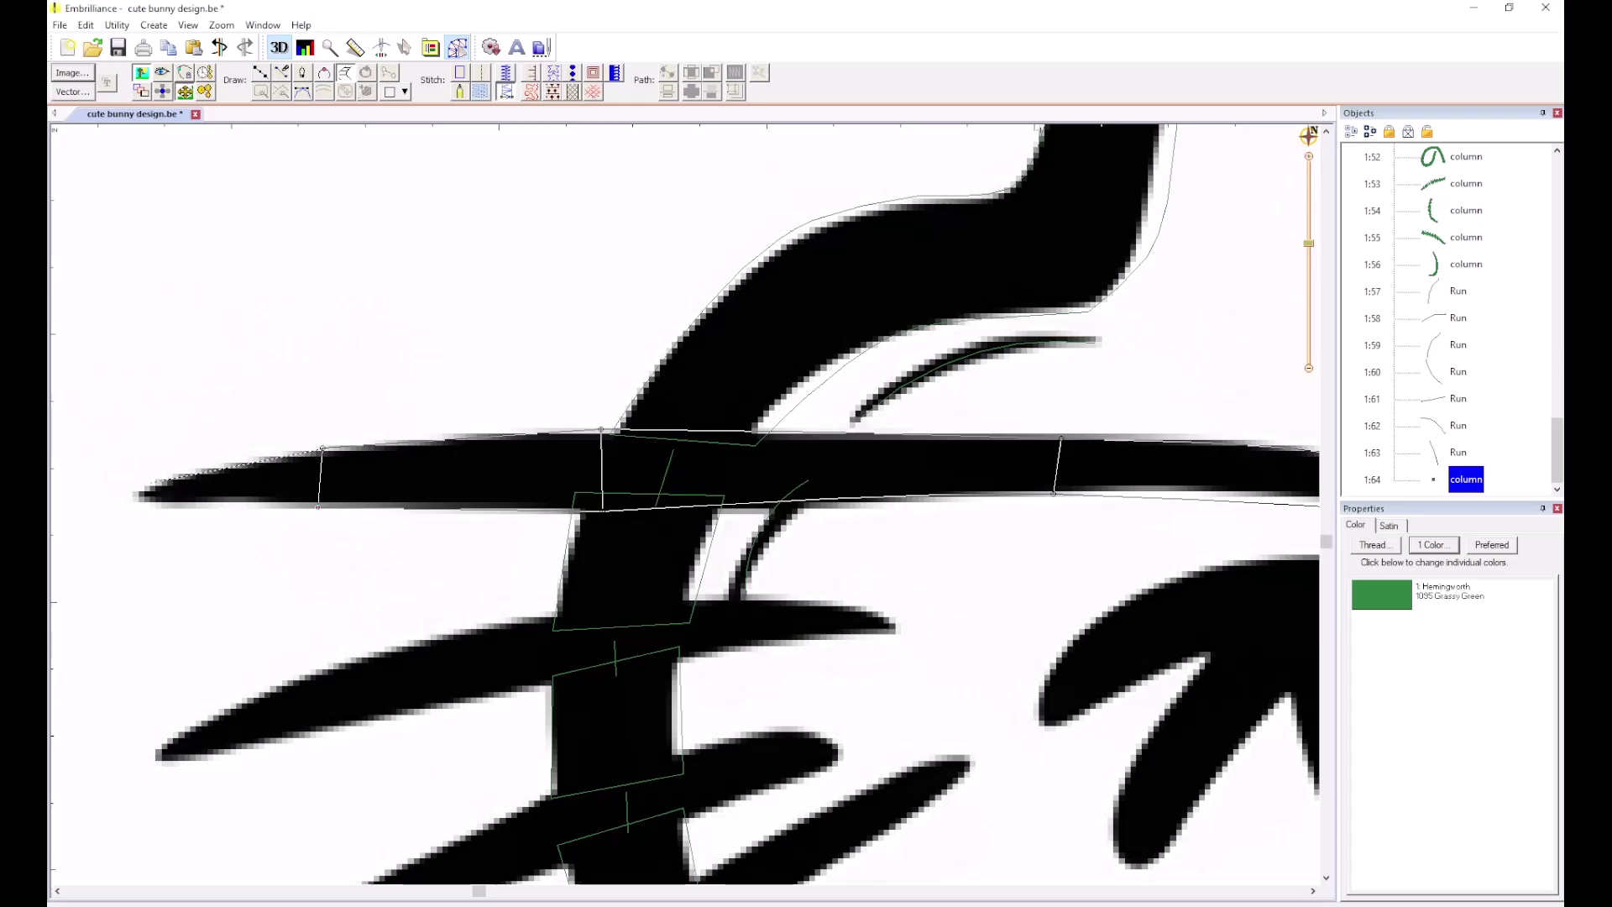
pyautogui.click(133, 506)
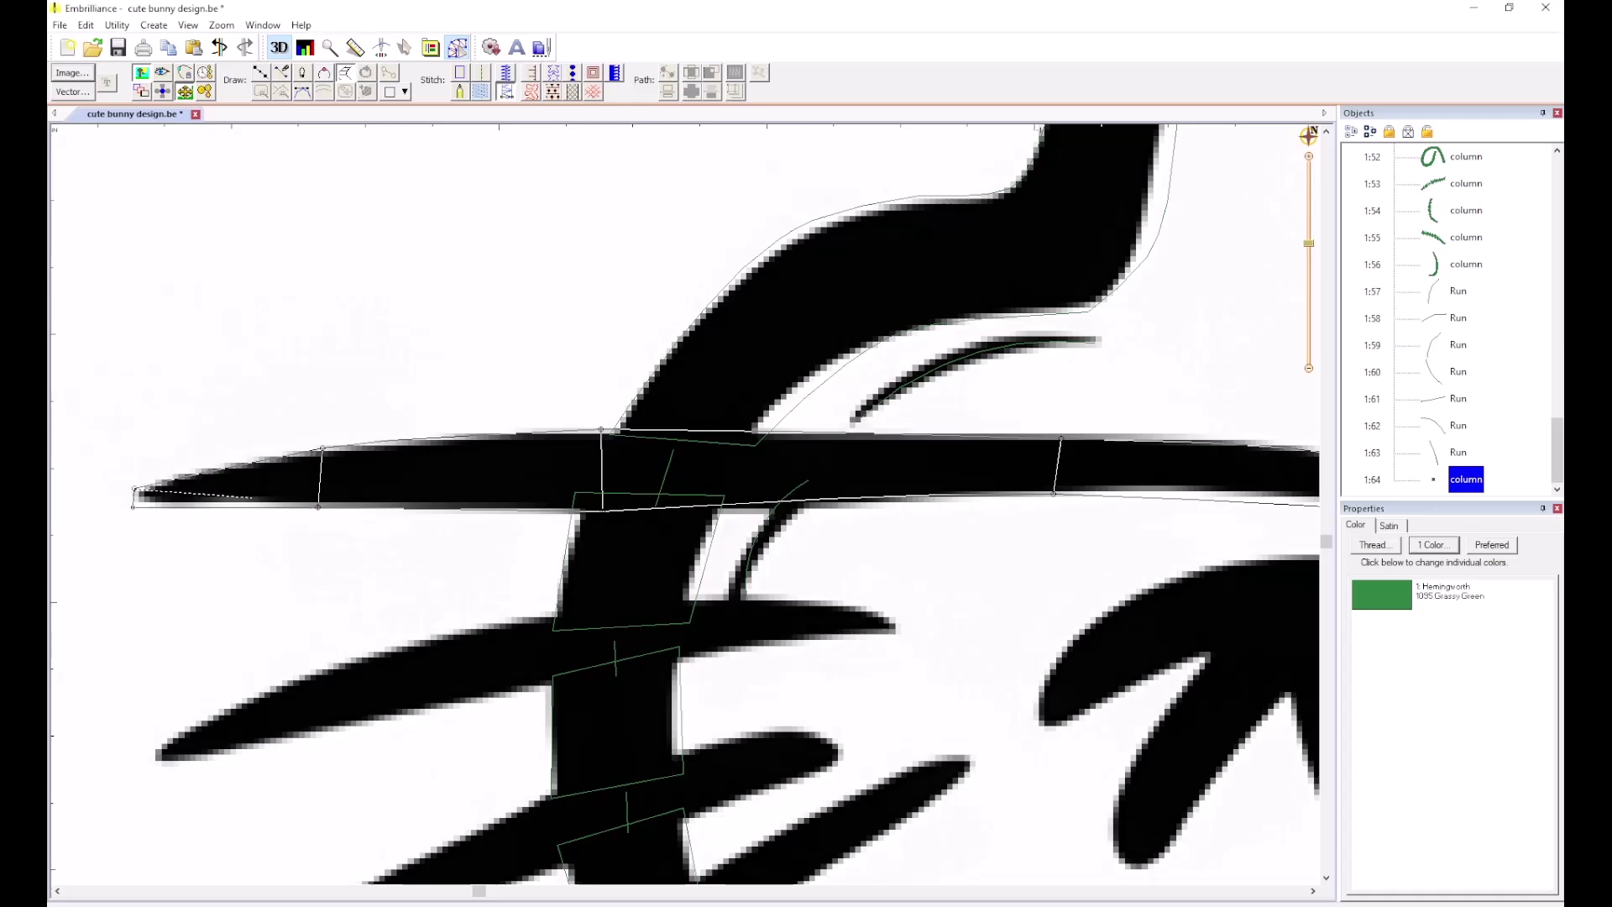
pyautogui.rightClick(322, 510)
pyautogui.scroll(-2, 327, 515)
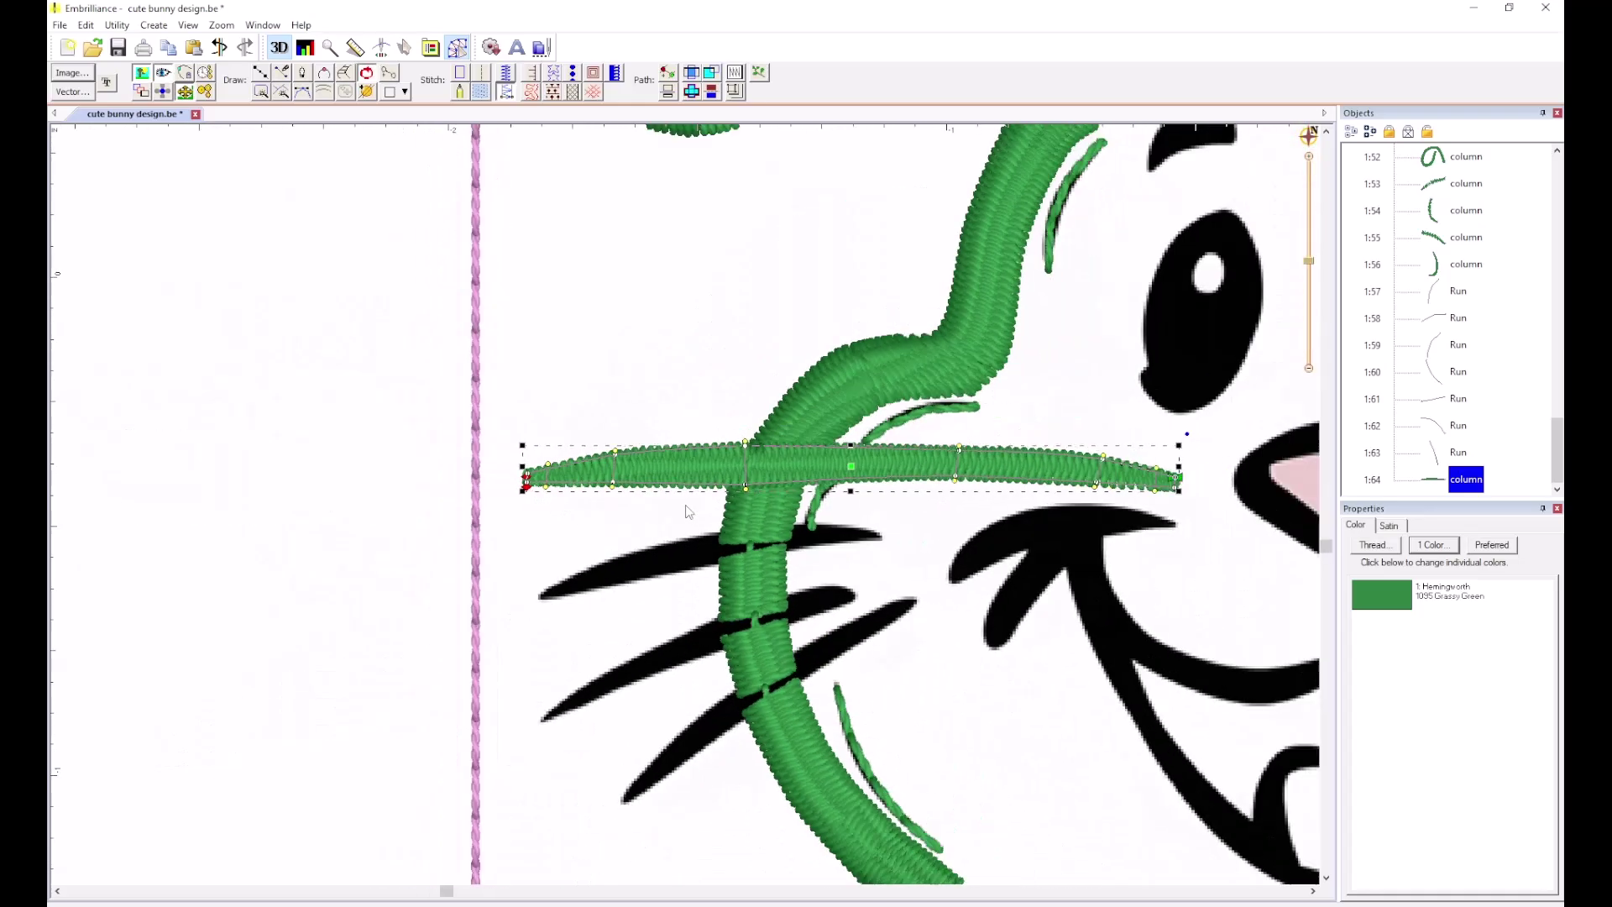
pyautogui.click(930, 554)
# Digitize the second left whisker as a satin column with paired edge points from its inner tip to its outer tip.
pyautogui.scroll(2, 690, 511)
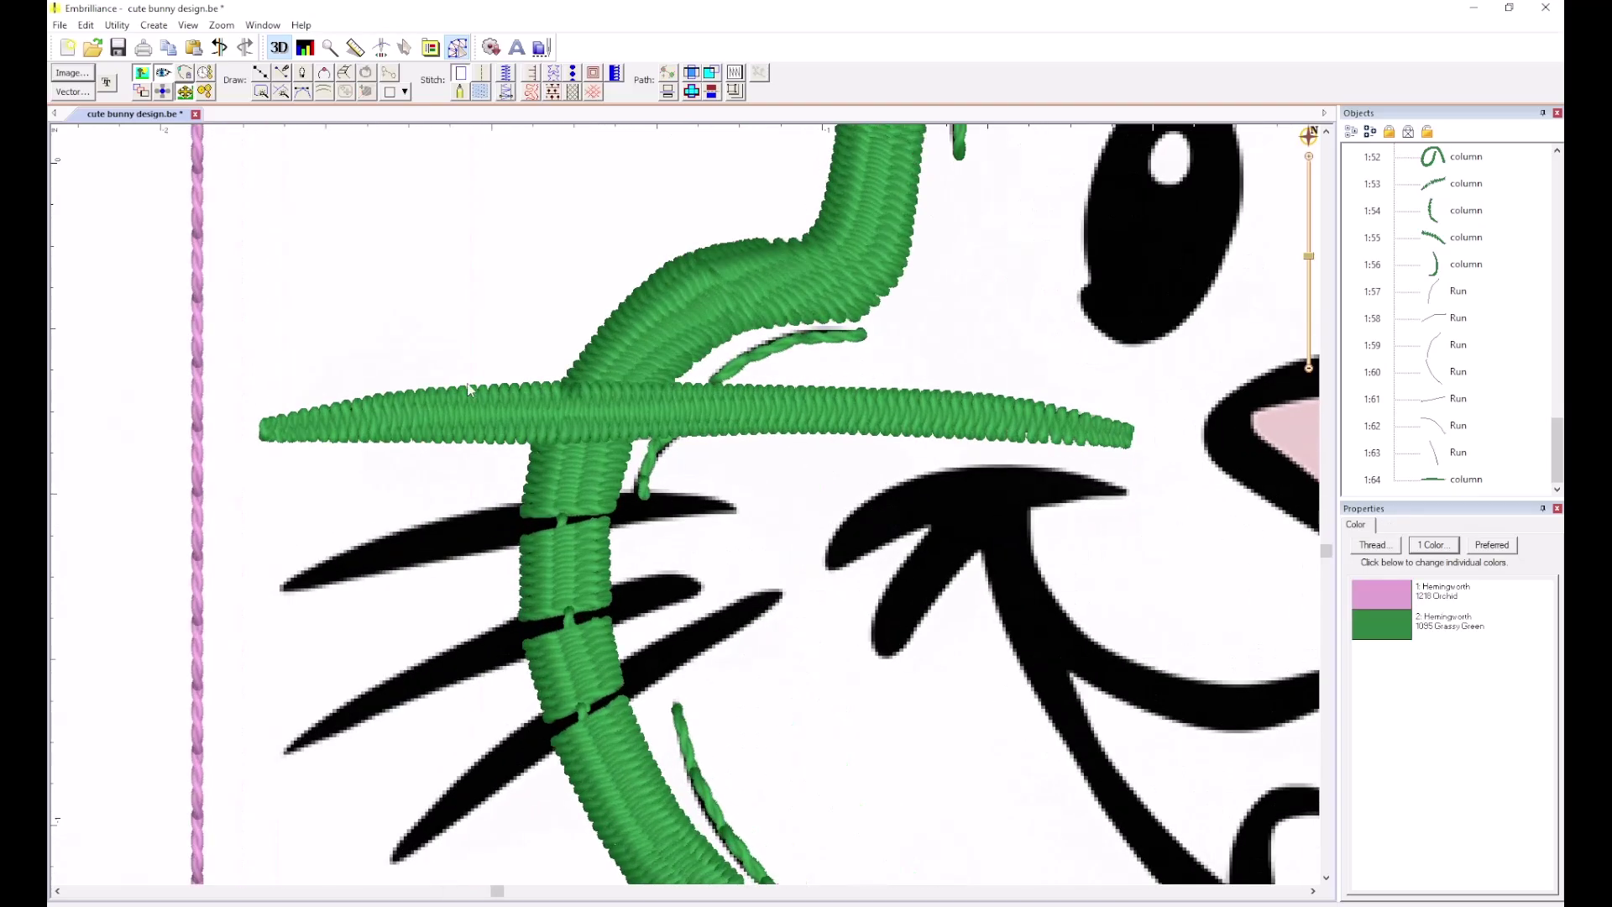
pyautogui.click(343, 74)
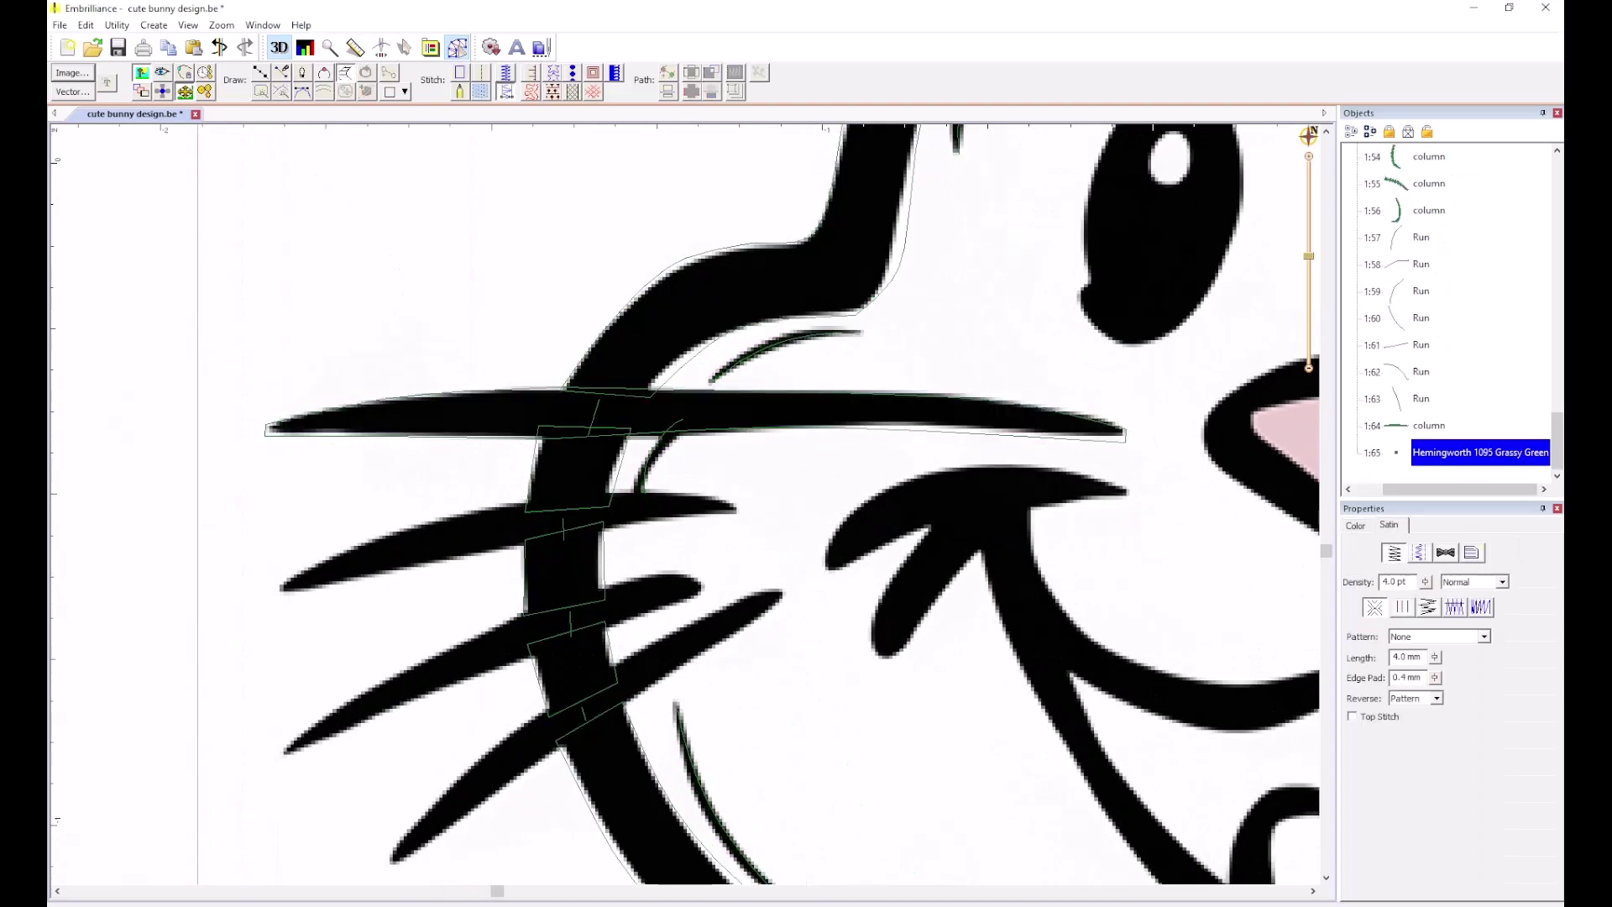
pyautogui.click(737, 506)
pyautogui.click(737, 515)
pyautogui.click(665, 489)
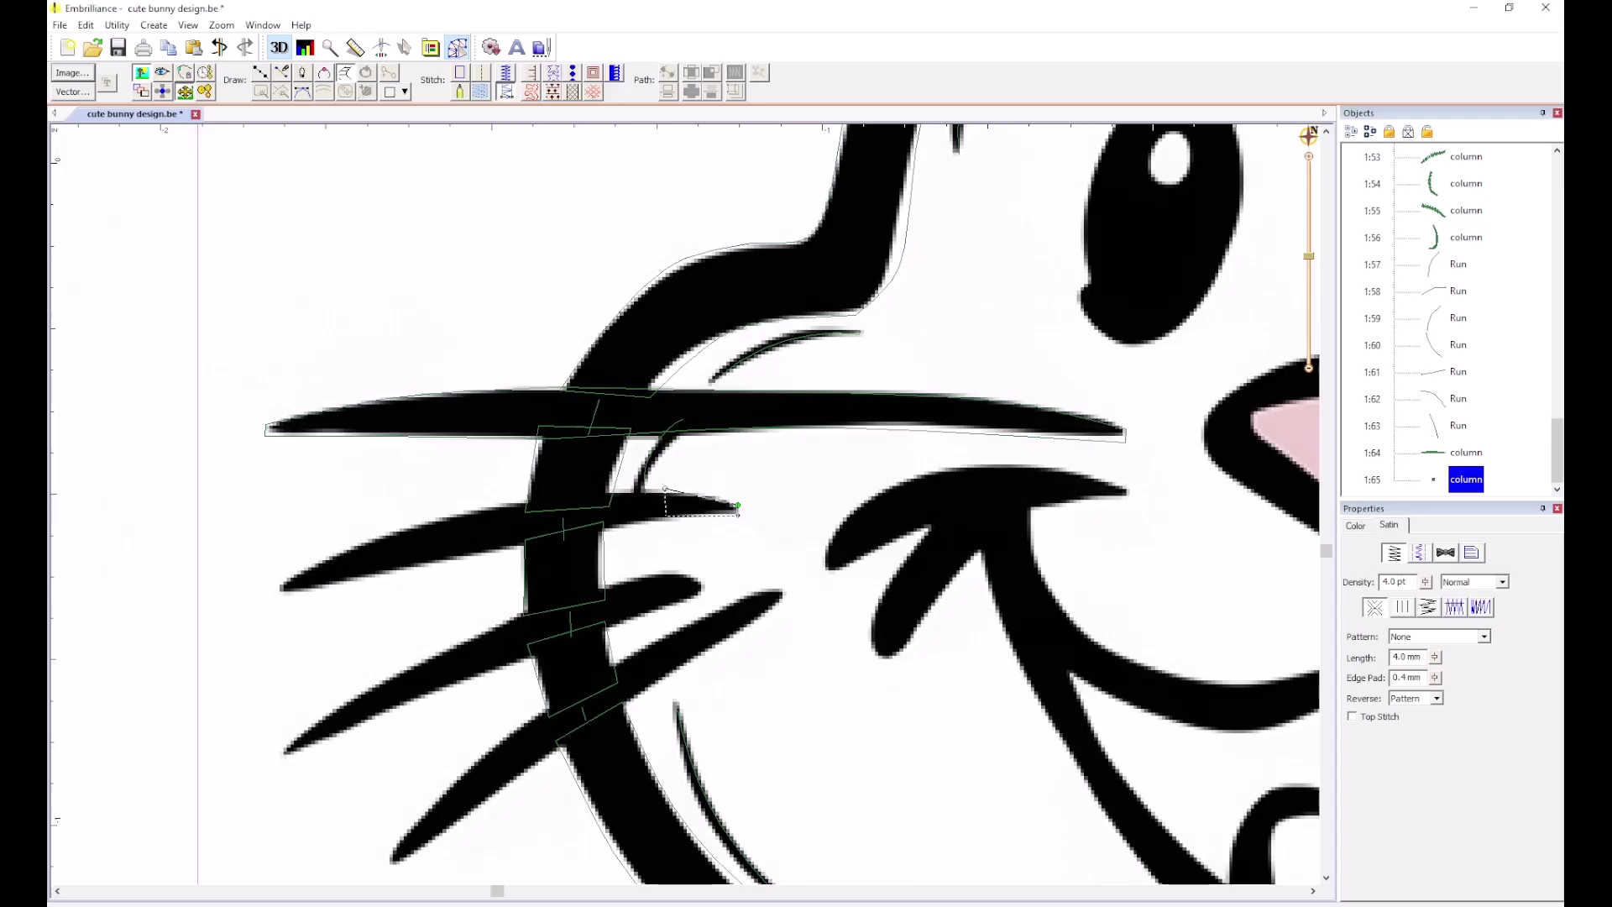
pyautogui.click(665, 520)
pyautogui.click(477, 502)
pyautogui.click(483, 551)
pyautogui.click(341, 550)
pyautogui.click(352, 579)
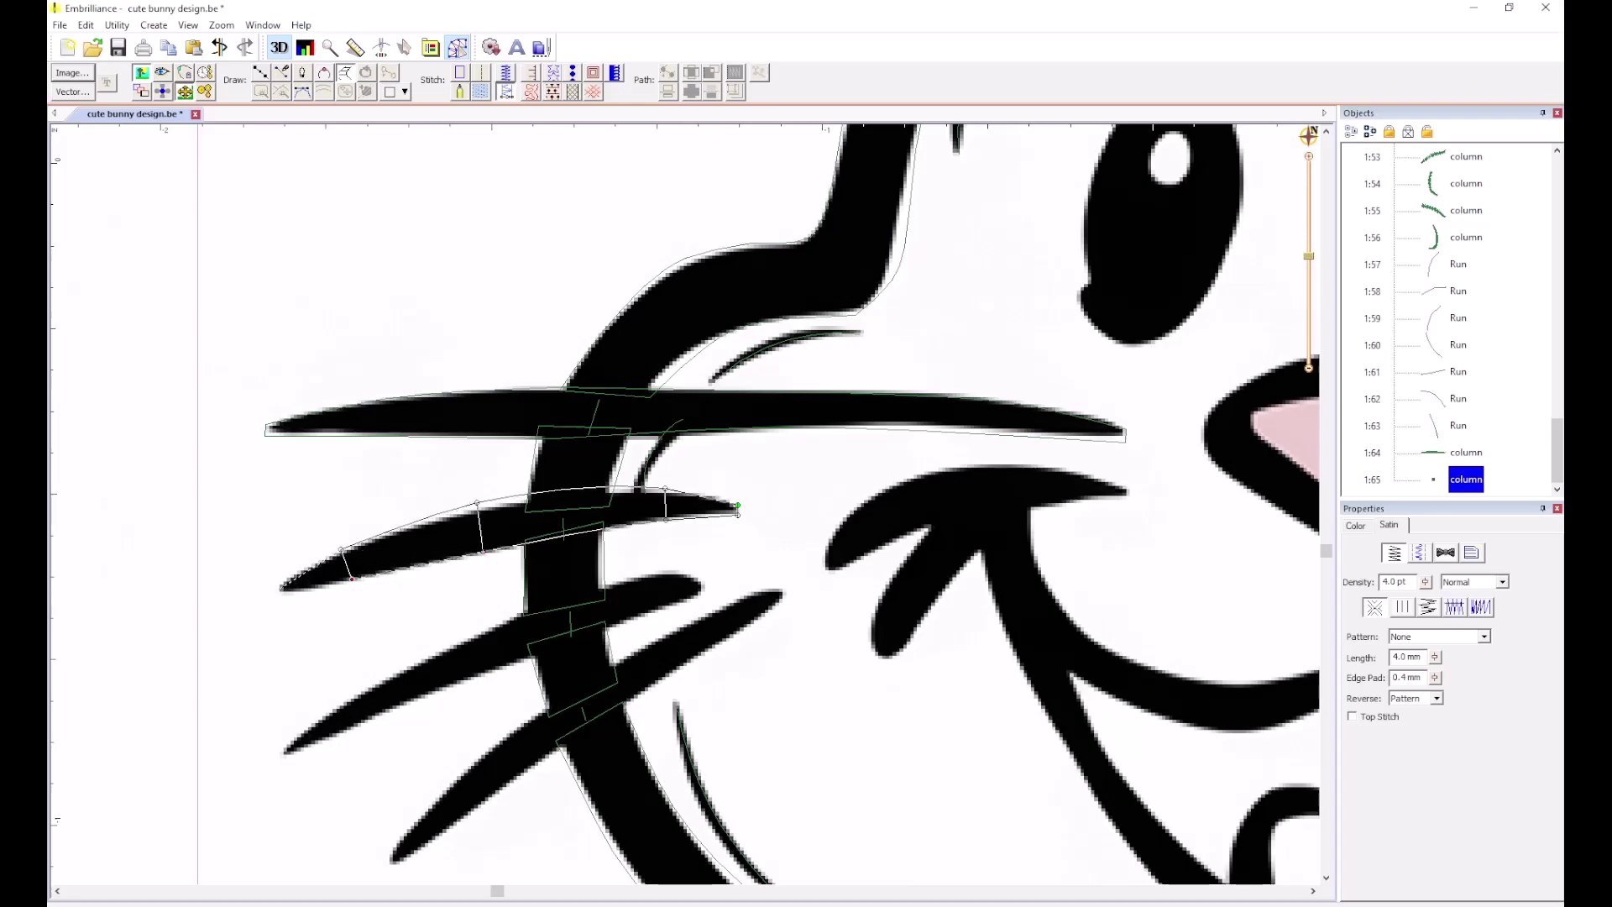
pyautogui.click(278, 587)
pyautogui.click(278, 597)
pyautogui.rightClick(278, 597)
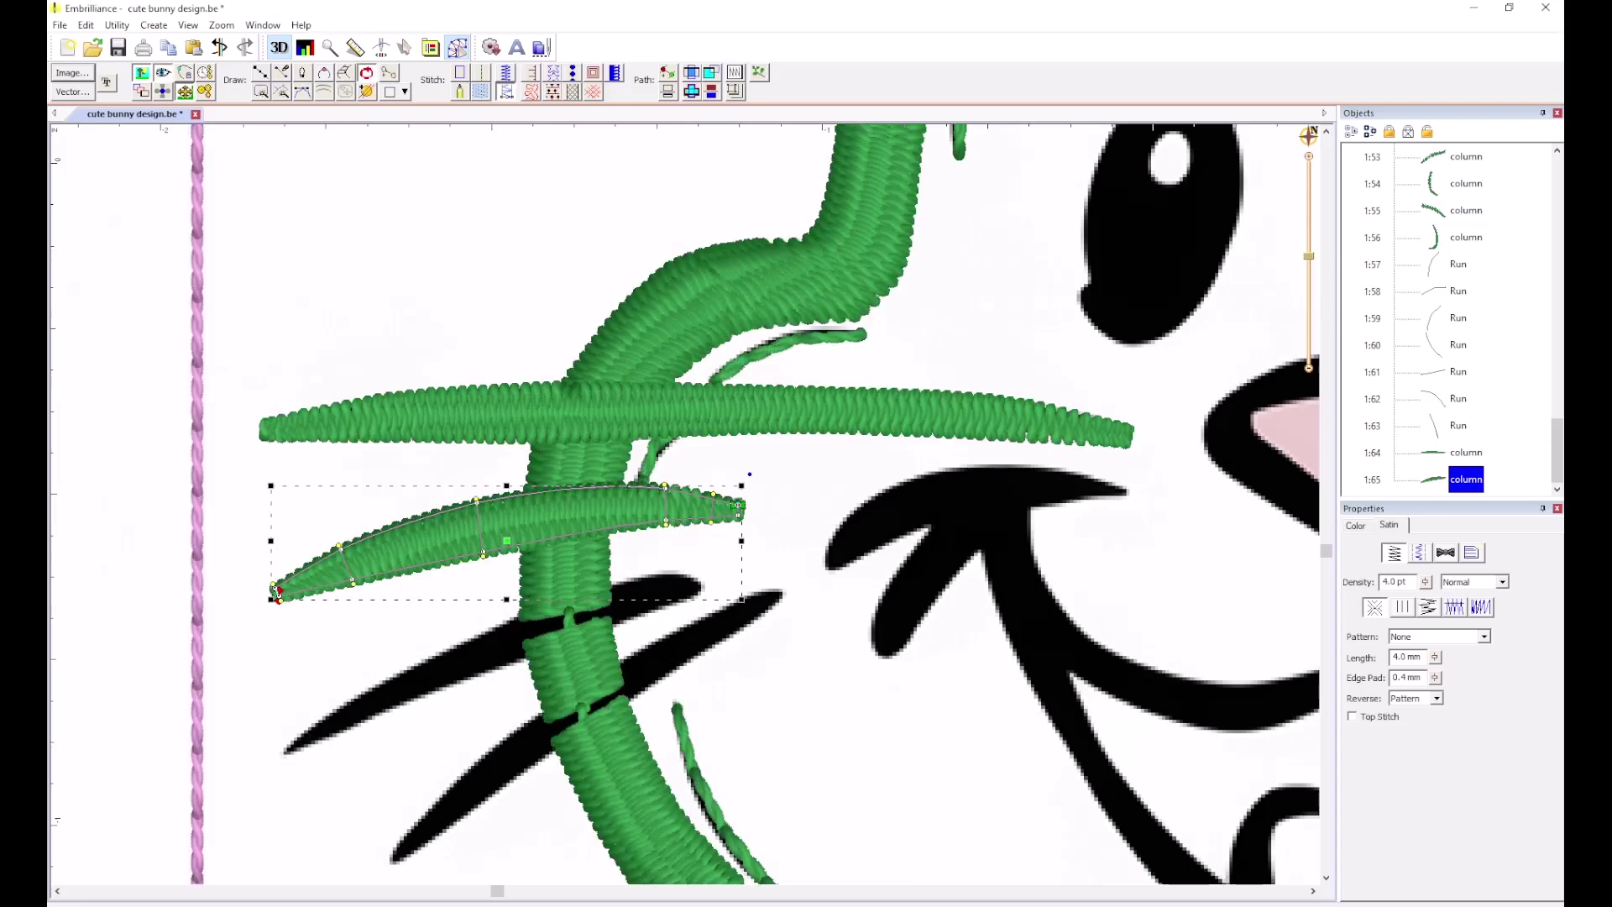
pyautogui.click(263, 461)
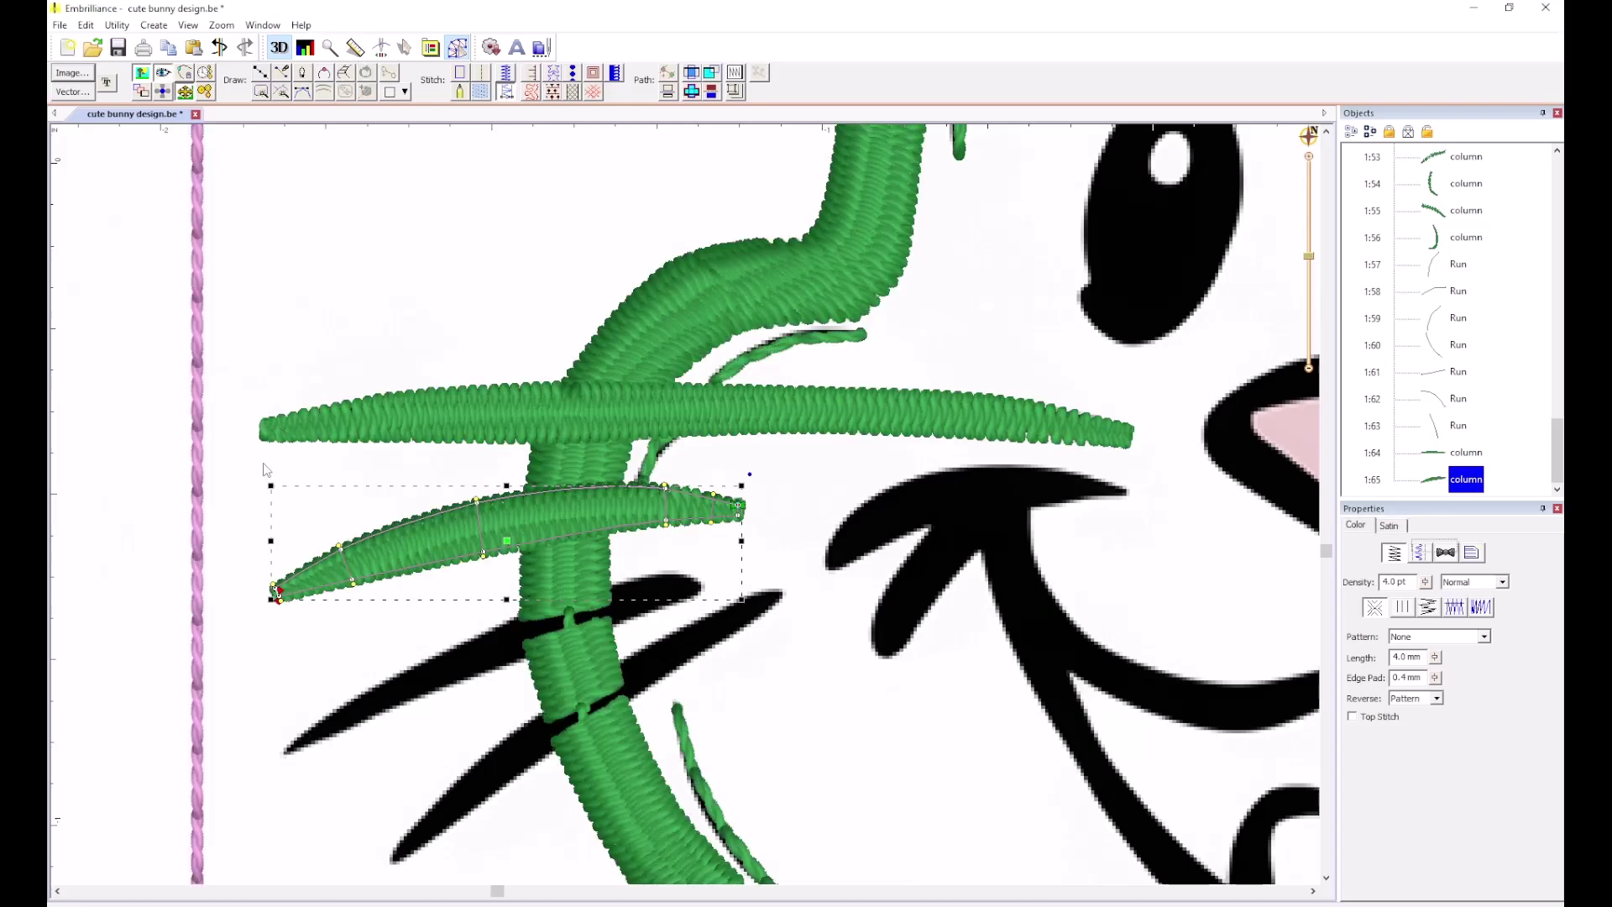
# Digitize the third left whisker as a satin column, from its rounded inner end to its pointed outer tip.
pyautogui.click(342, 72)
pyautogui.click(702, 575)
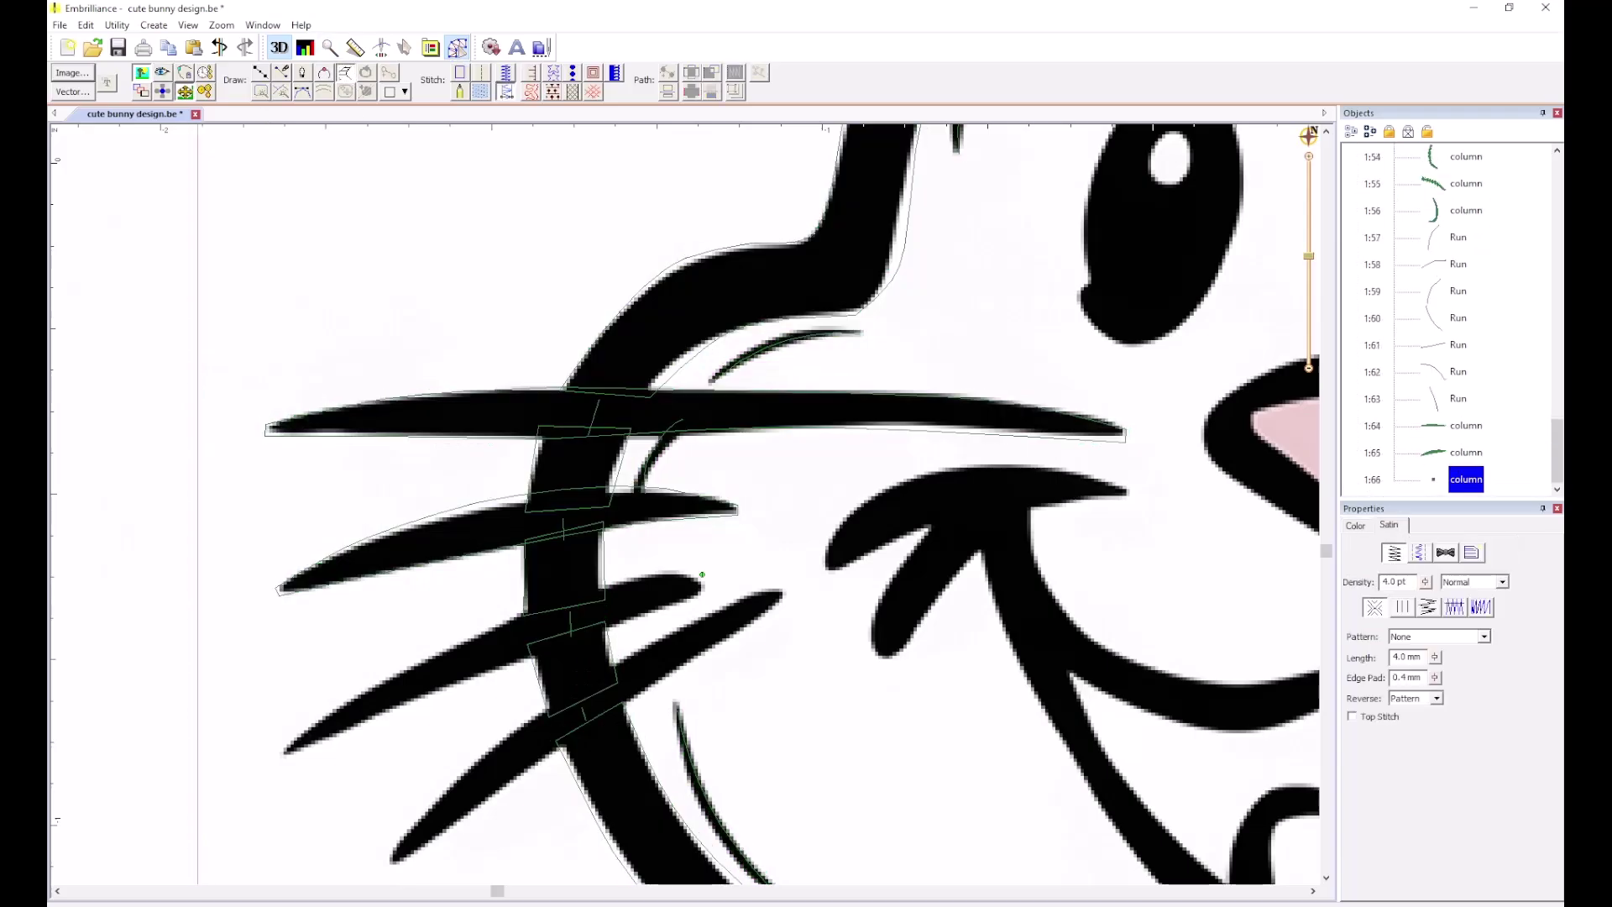
pyautogui.click(602, 584)
pyautogui.click(470, 633)
pyautogui.click(483, 674)
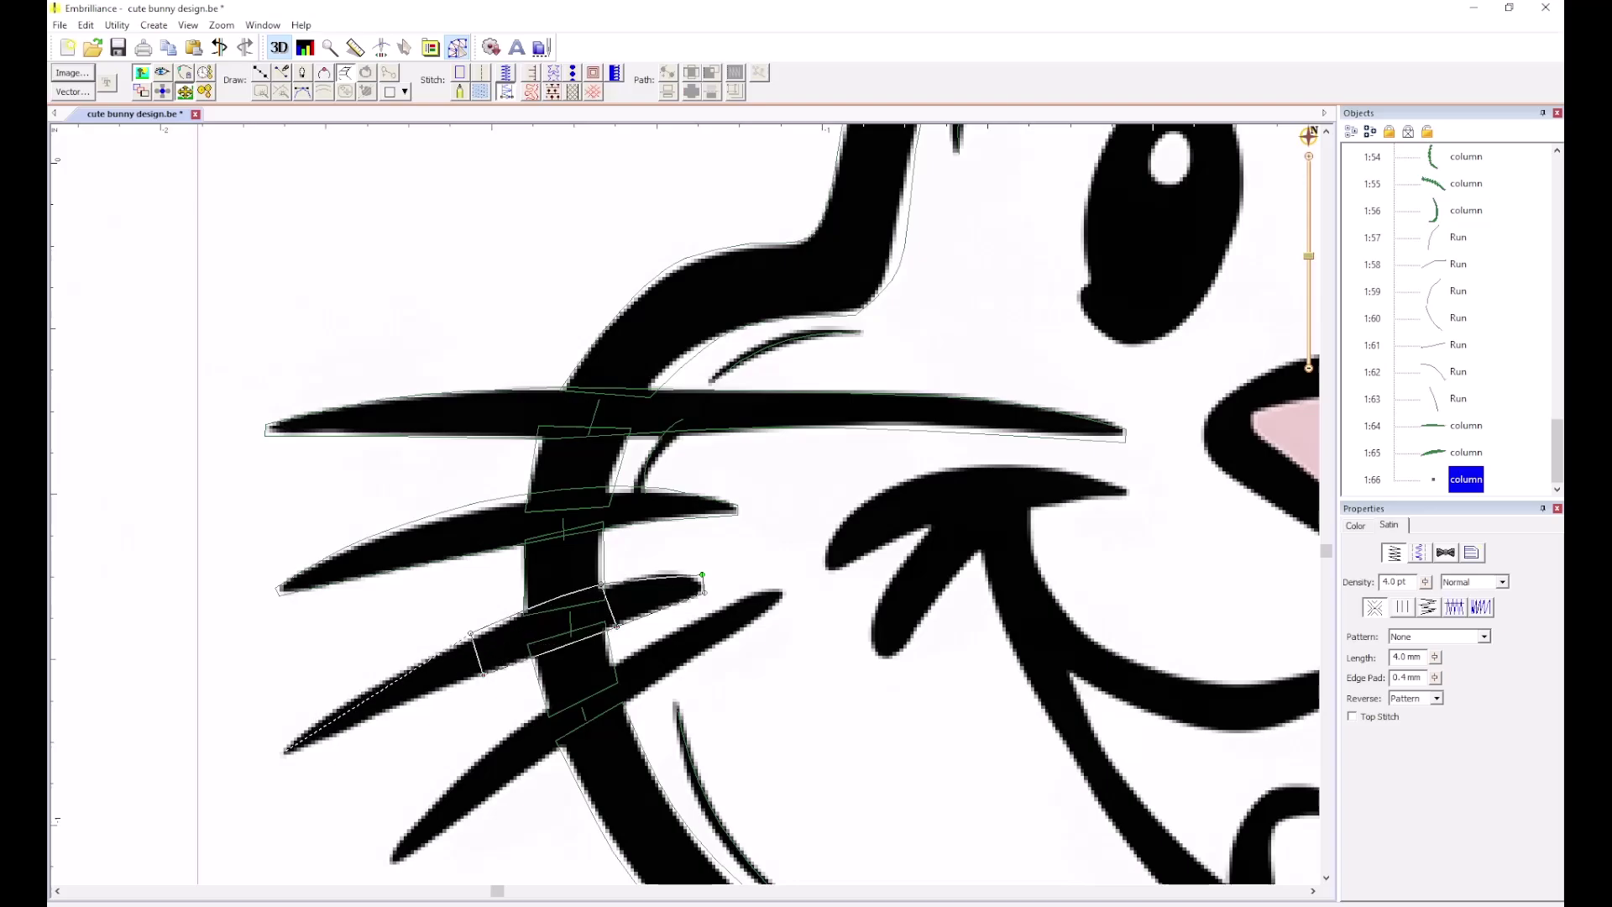
pyautogui.click(307, 723)
pyautogui.click(320, 744)
pyautogui.click(280, 753)
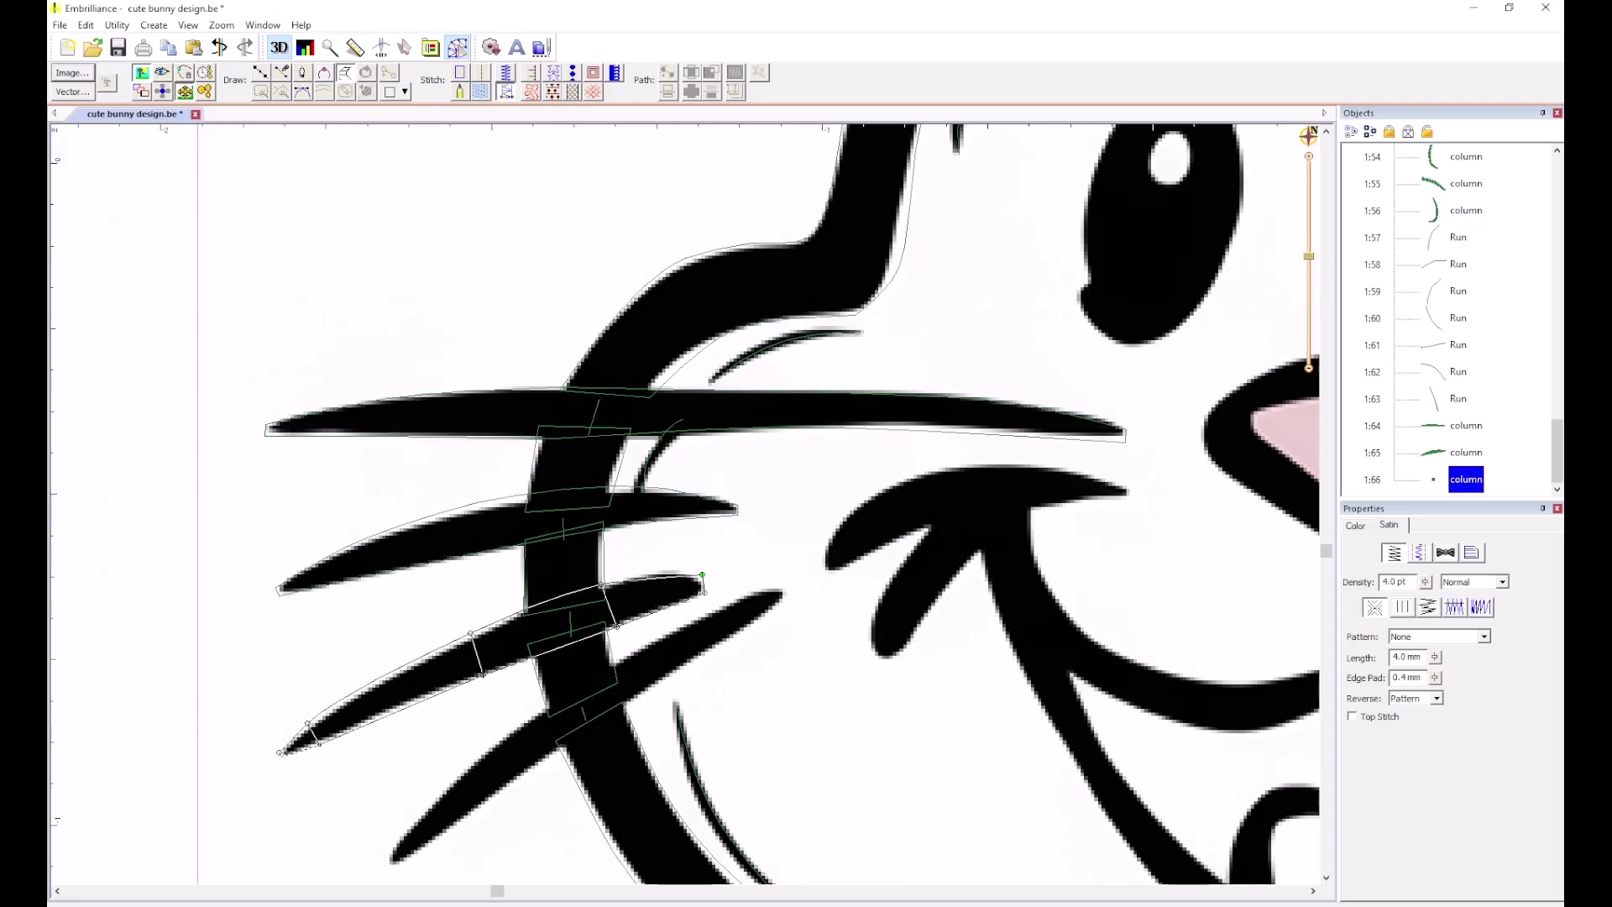
pyautogui.rightClick(436, 721)
pyautogui.scroll(-2, 792, 500)
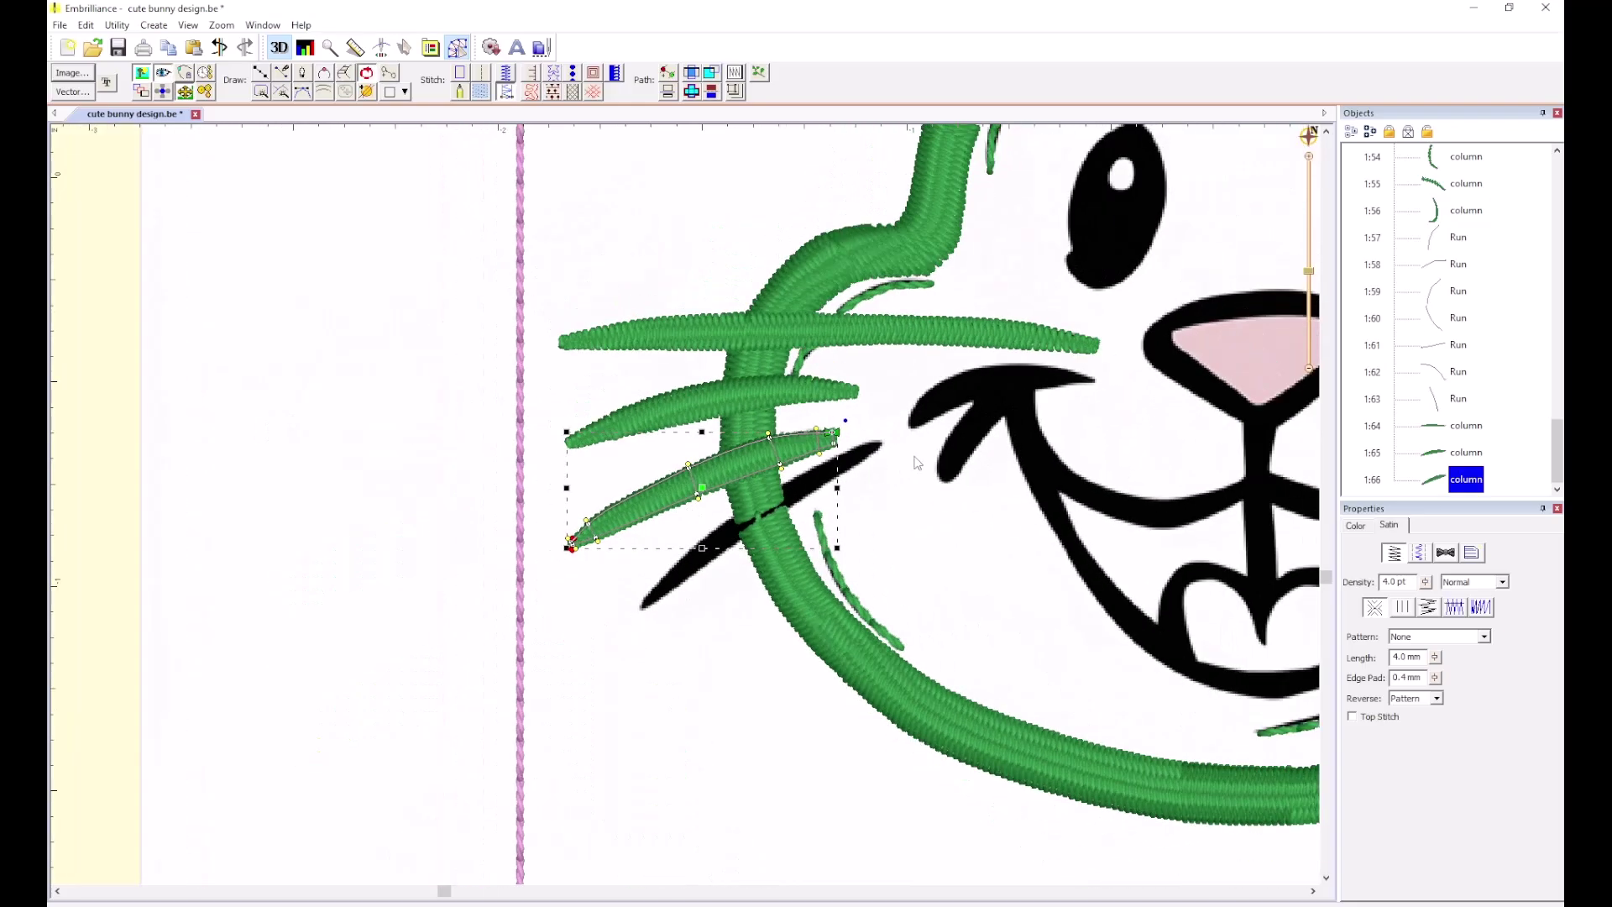
pyautogui.click(680, 277)
# Digitize the lowest left whisker as a satin column from its inner tip down to its outer tip.
pyautogui.click(344, 73)
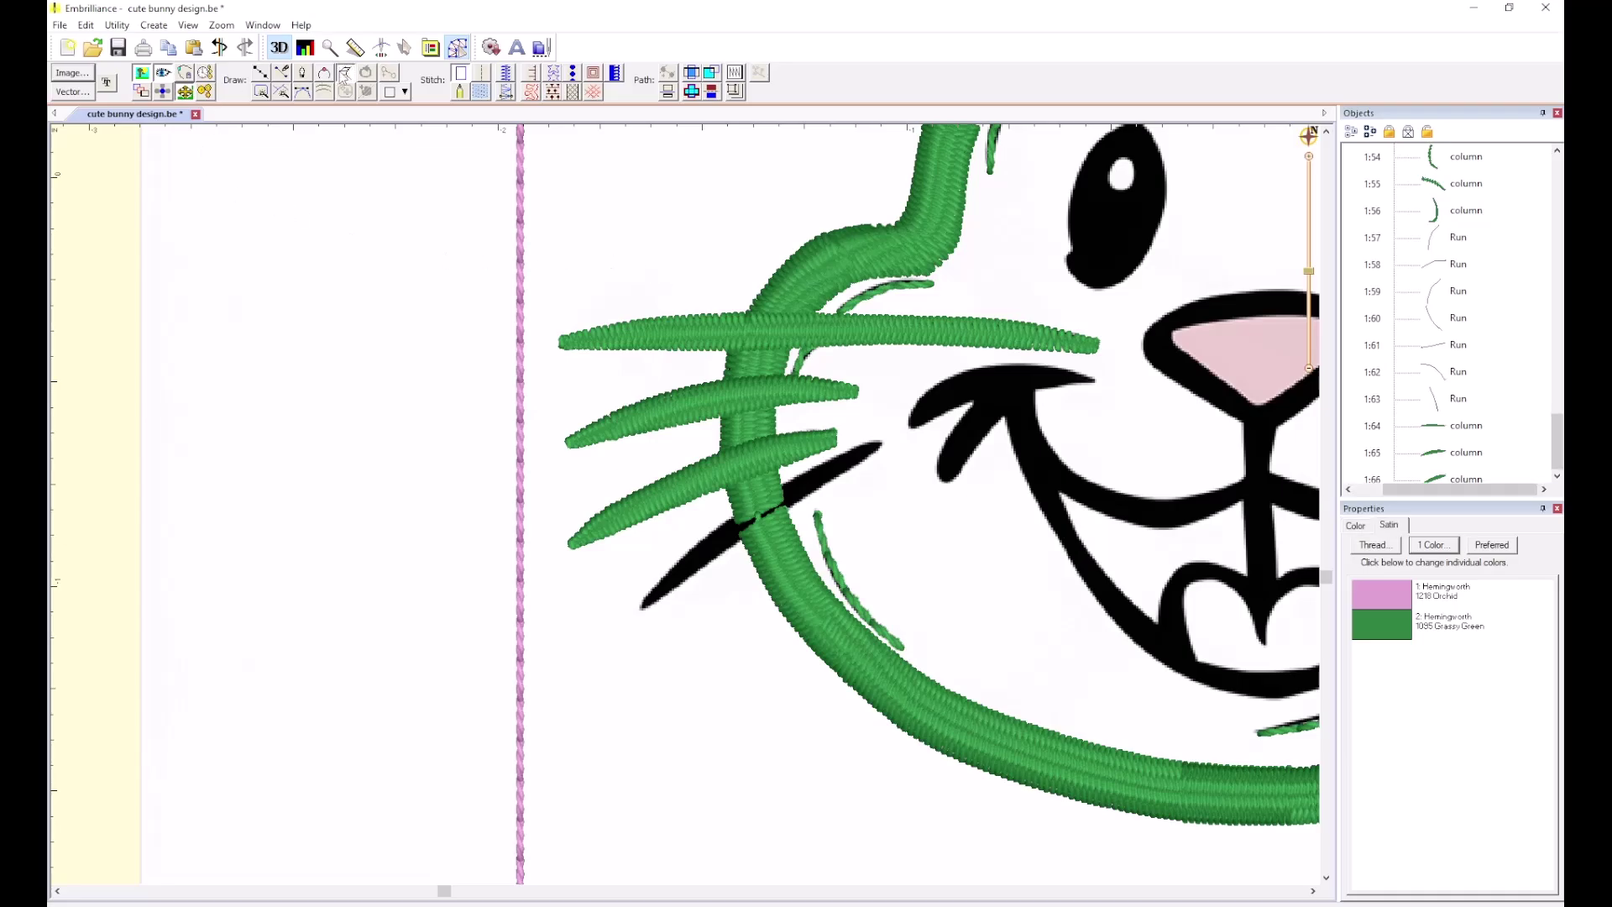
pyautogui.click(883, 438)
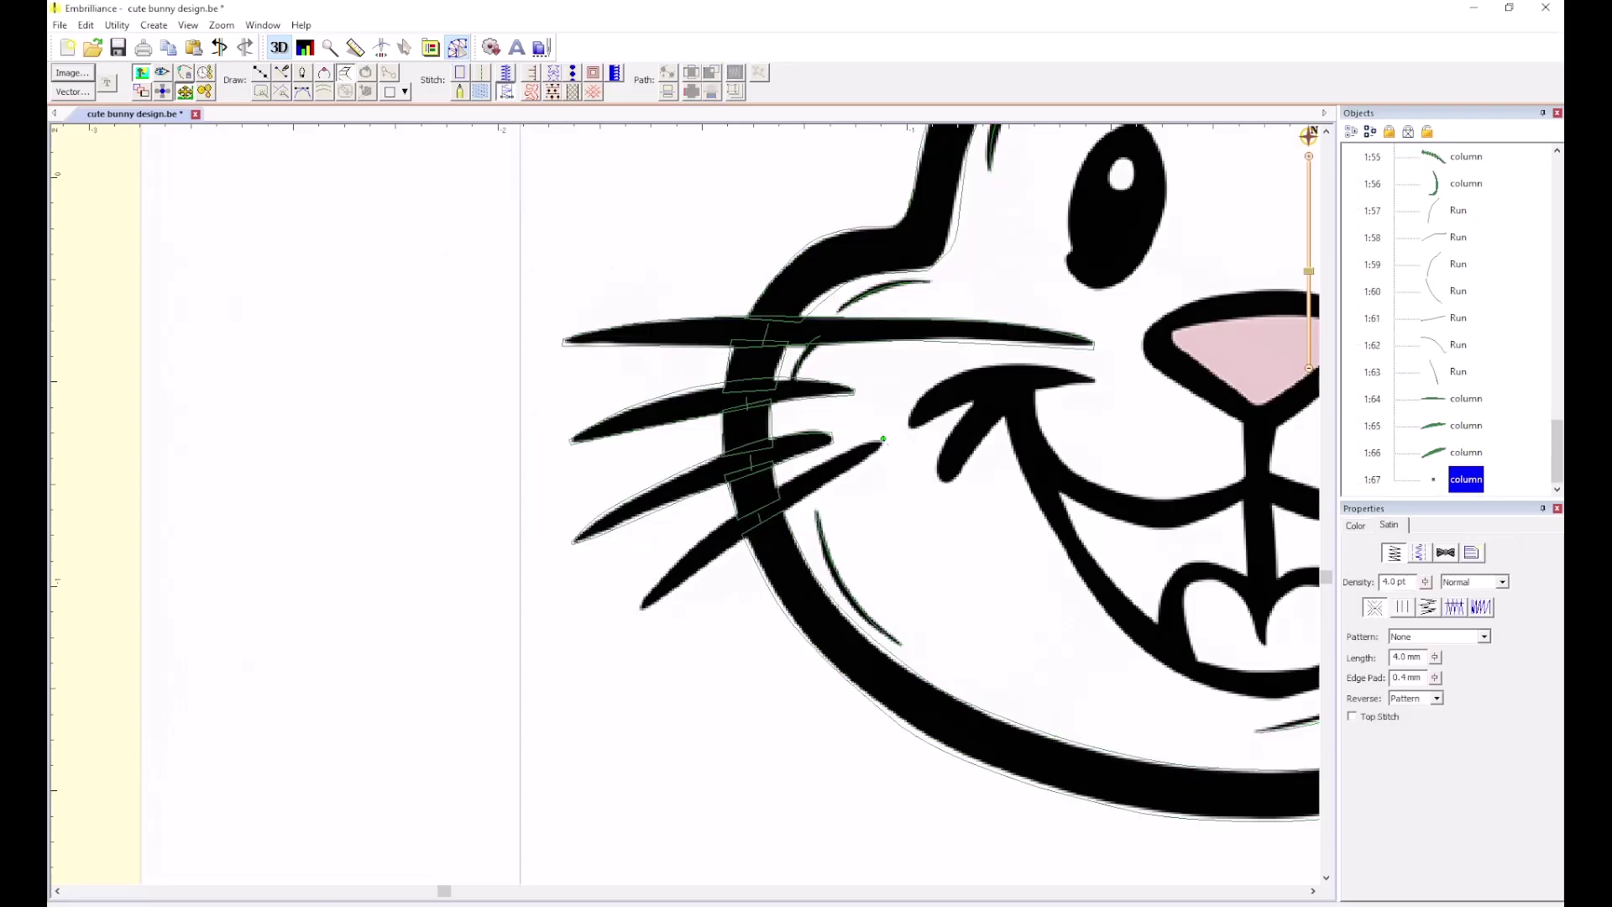
pyautogui.click(797, 471)
pyautogui.click(812, 491)
pyautogui.click(690, 577)
pyautogui.click(677, 556)
pyautogui.click(640, 602)
pyautogui.click(644, 609)
pyautogui.press('Return')
pyautogui.scroll(-2, 892, 536)
pyautogui.scroll(-1, 690, 513)
pyautogui.click(733, 537)
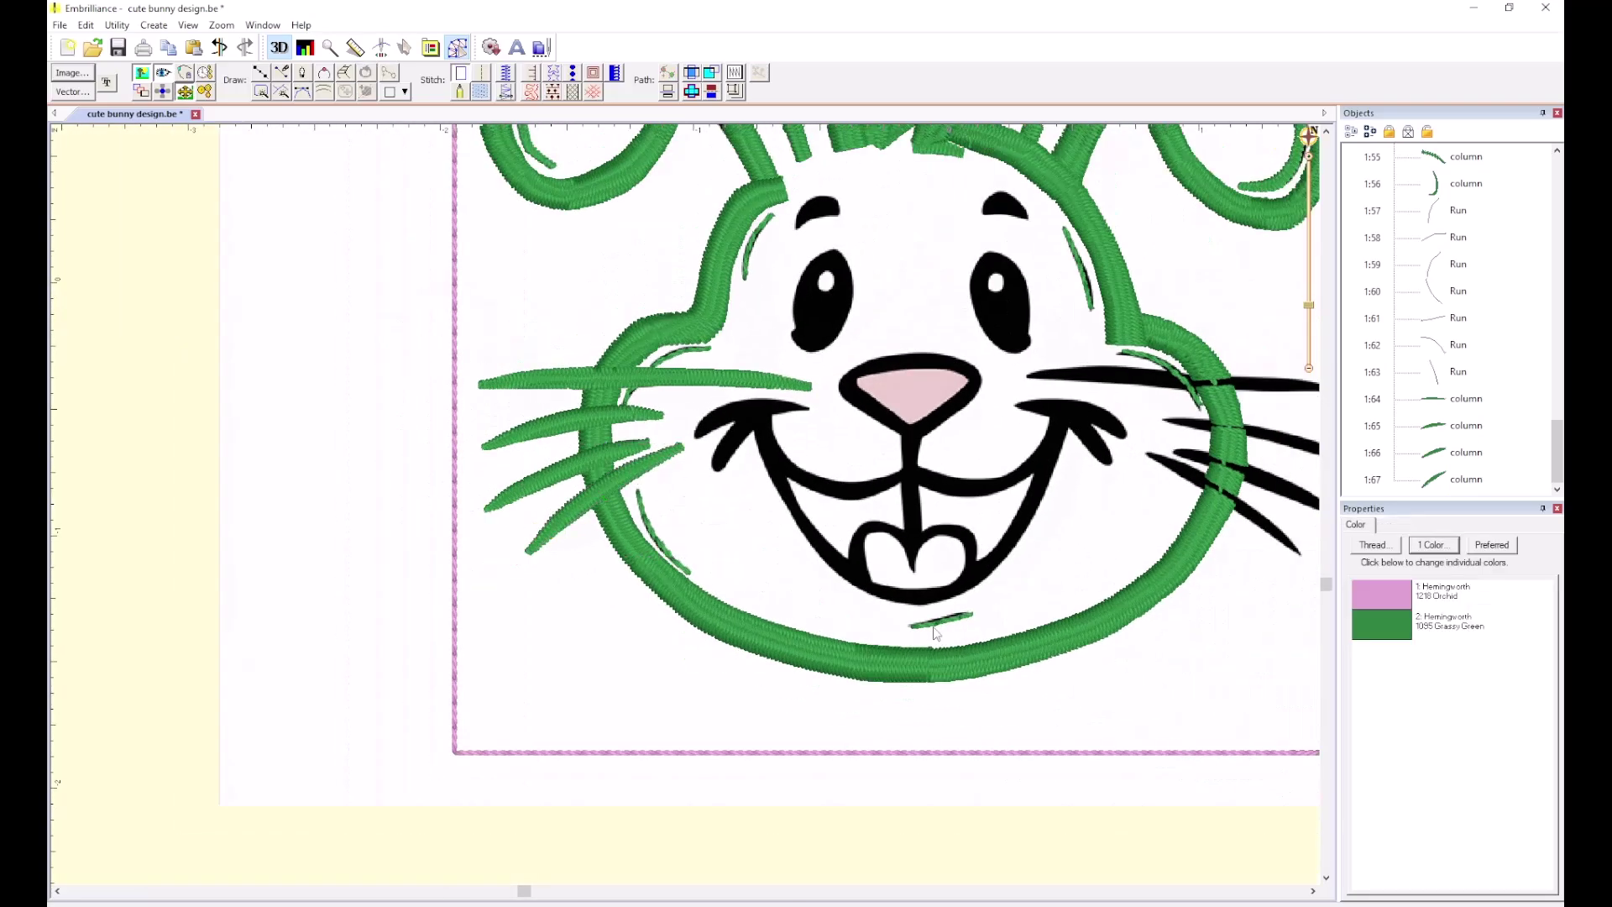
# Begin a satin column on the top right whisker from its inner tip past the cheek outline, re-placing the last lower edge point.
pyautogui.scroll(-1, 1101, 481)
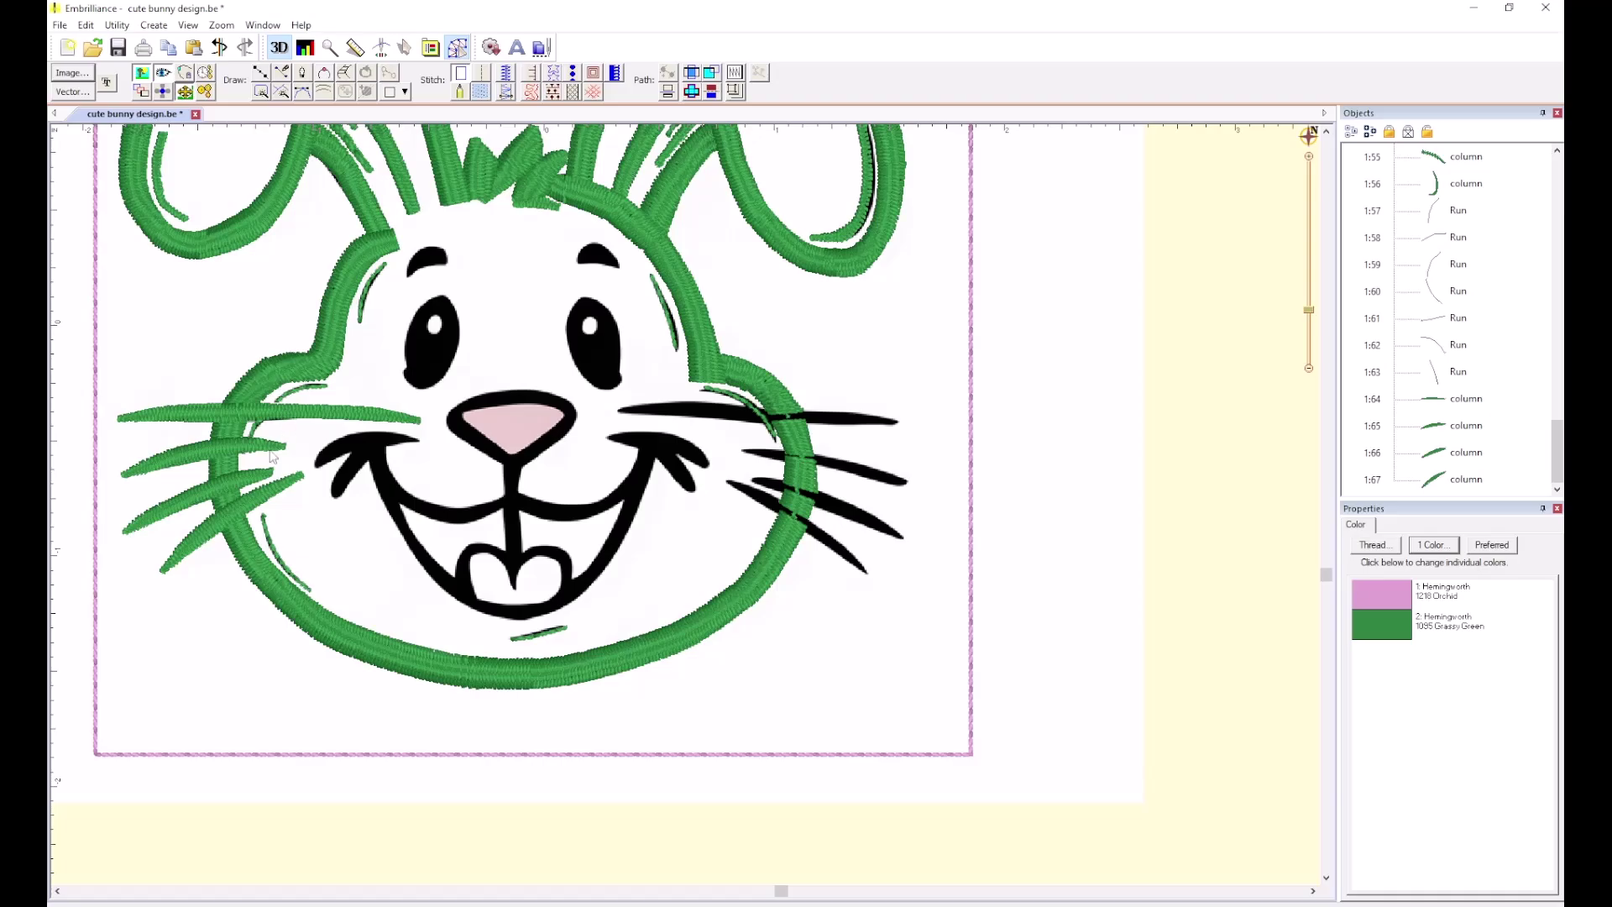
pyautogui.scroll(3, 710, 456)
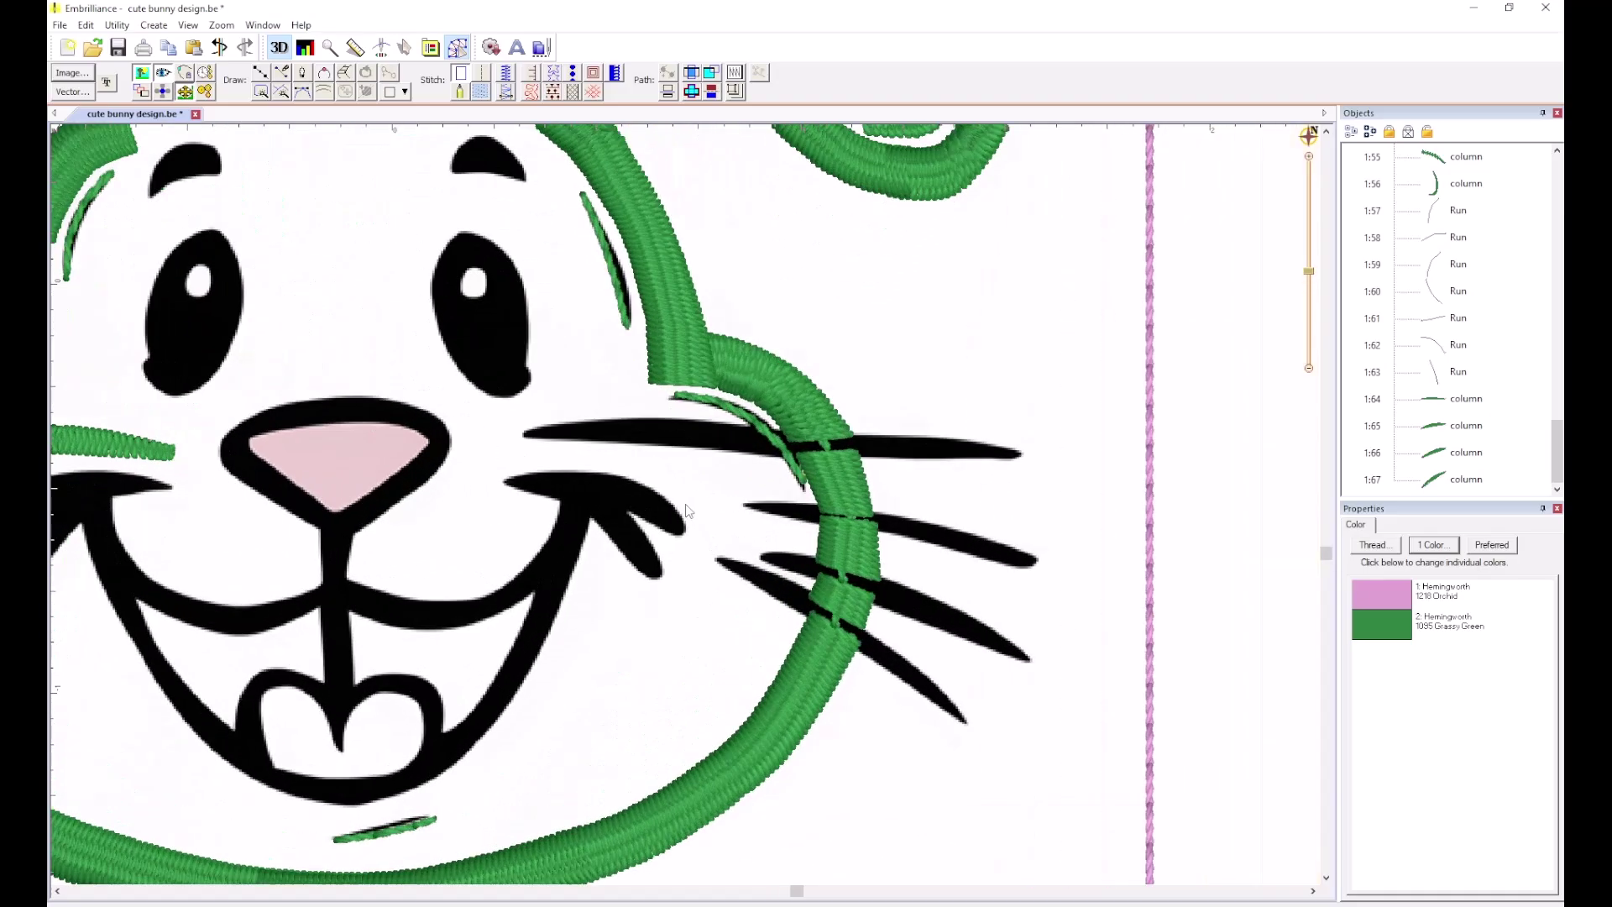
pyautogui.click(341, 72)
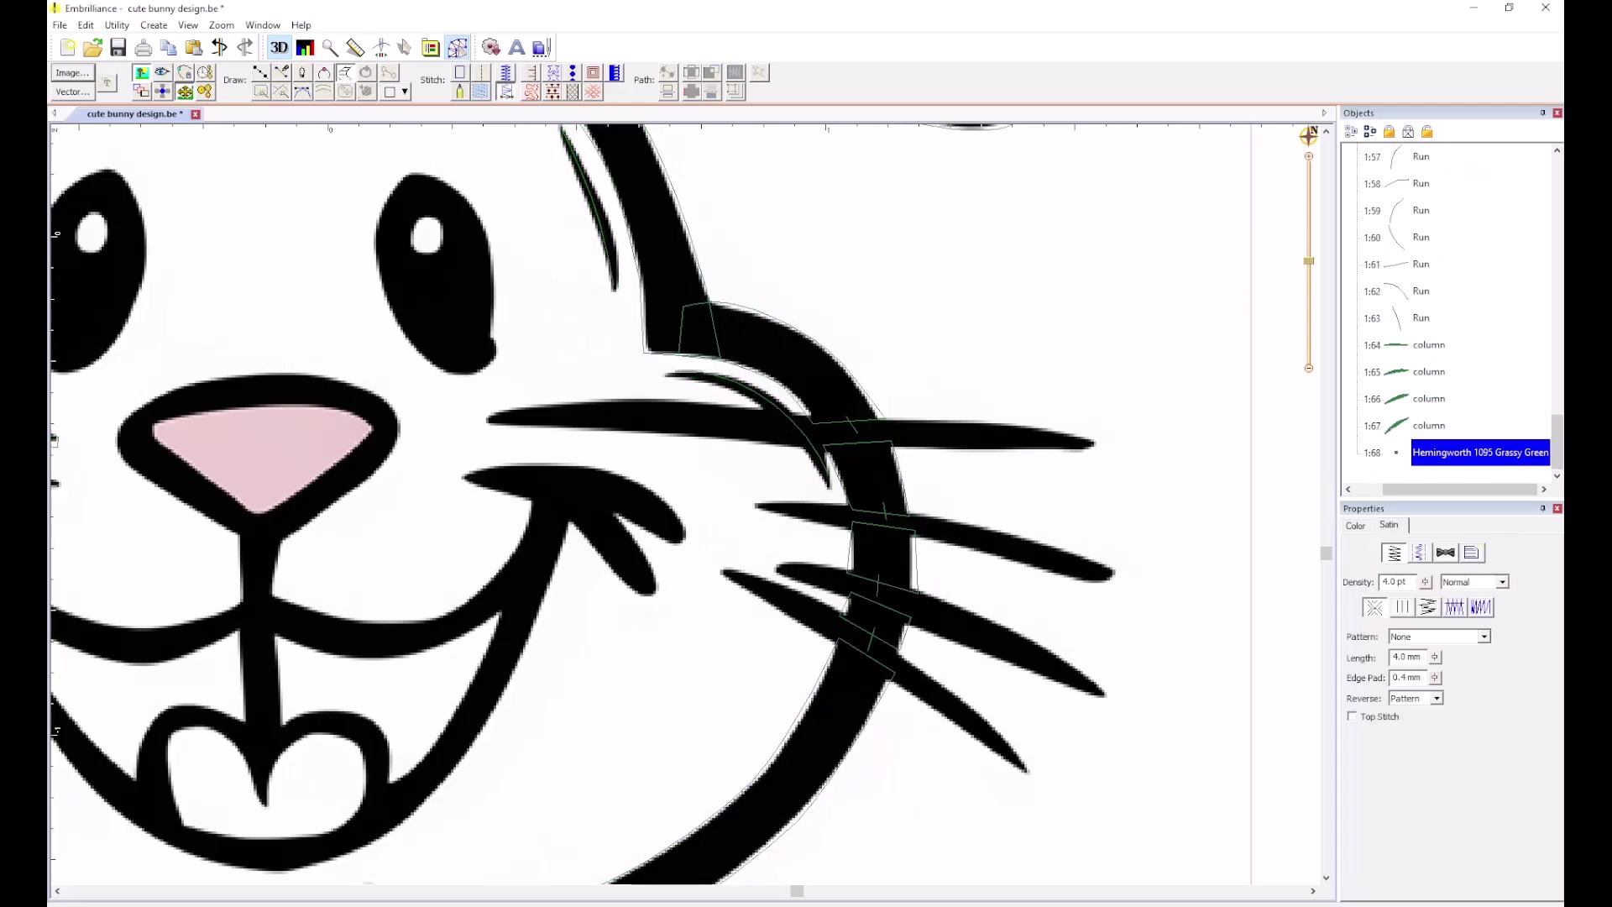
pyautogui.click(487, 415)
pyautogui.click(487, 427)
pyautogui.click(640, 396)
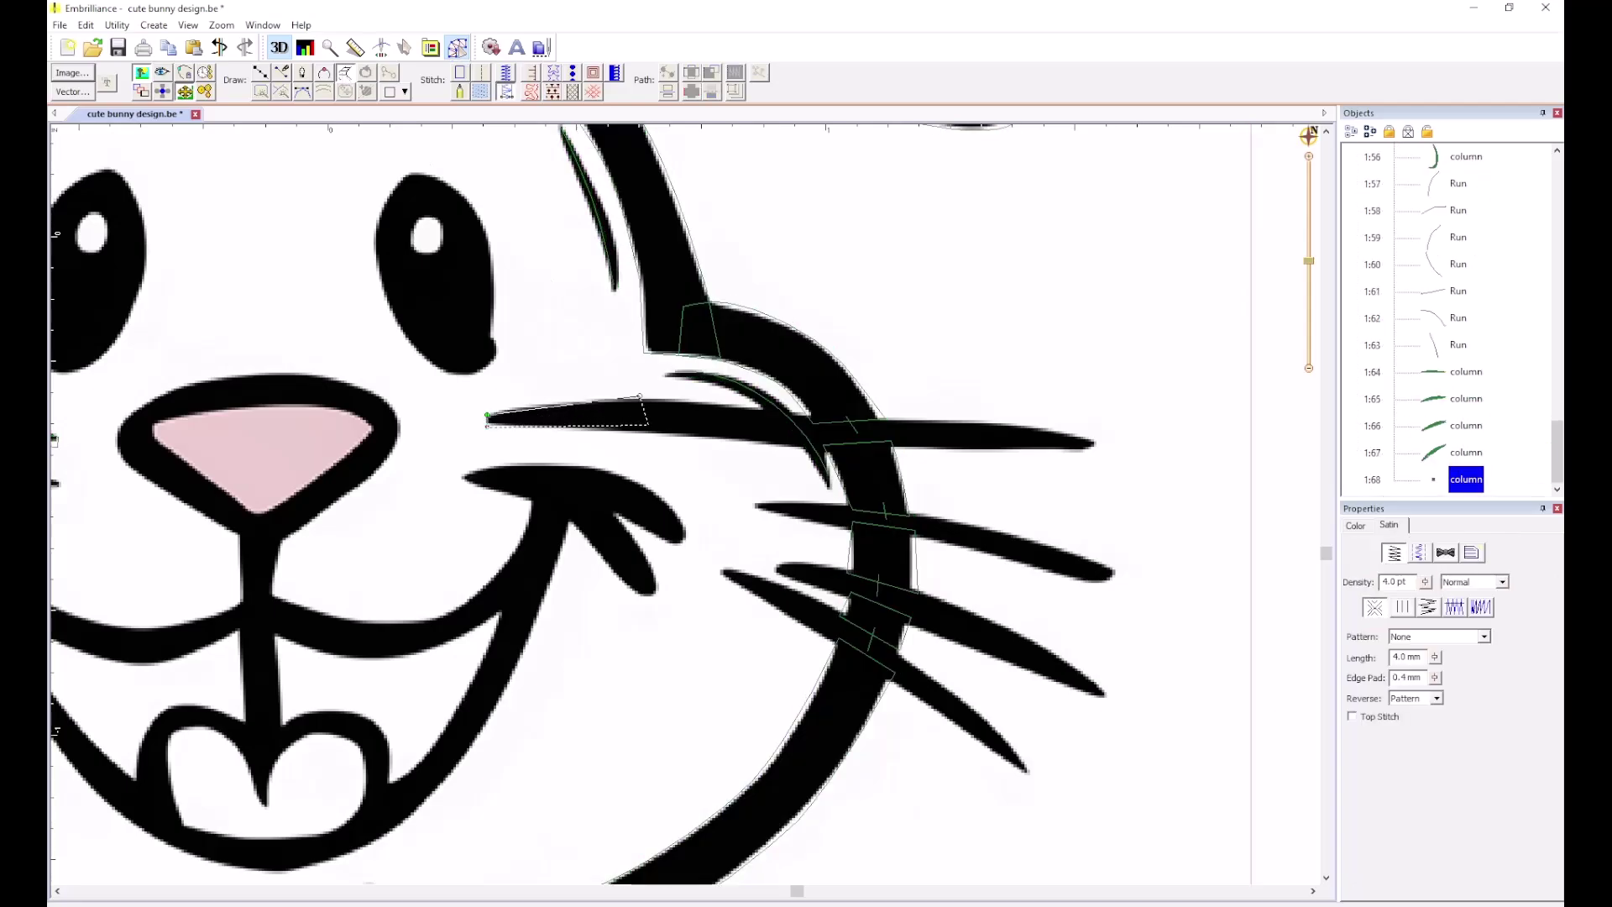
pyautogui.click(647, 432)
pyautogui.click(910, 415)
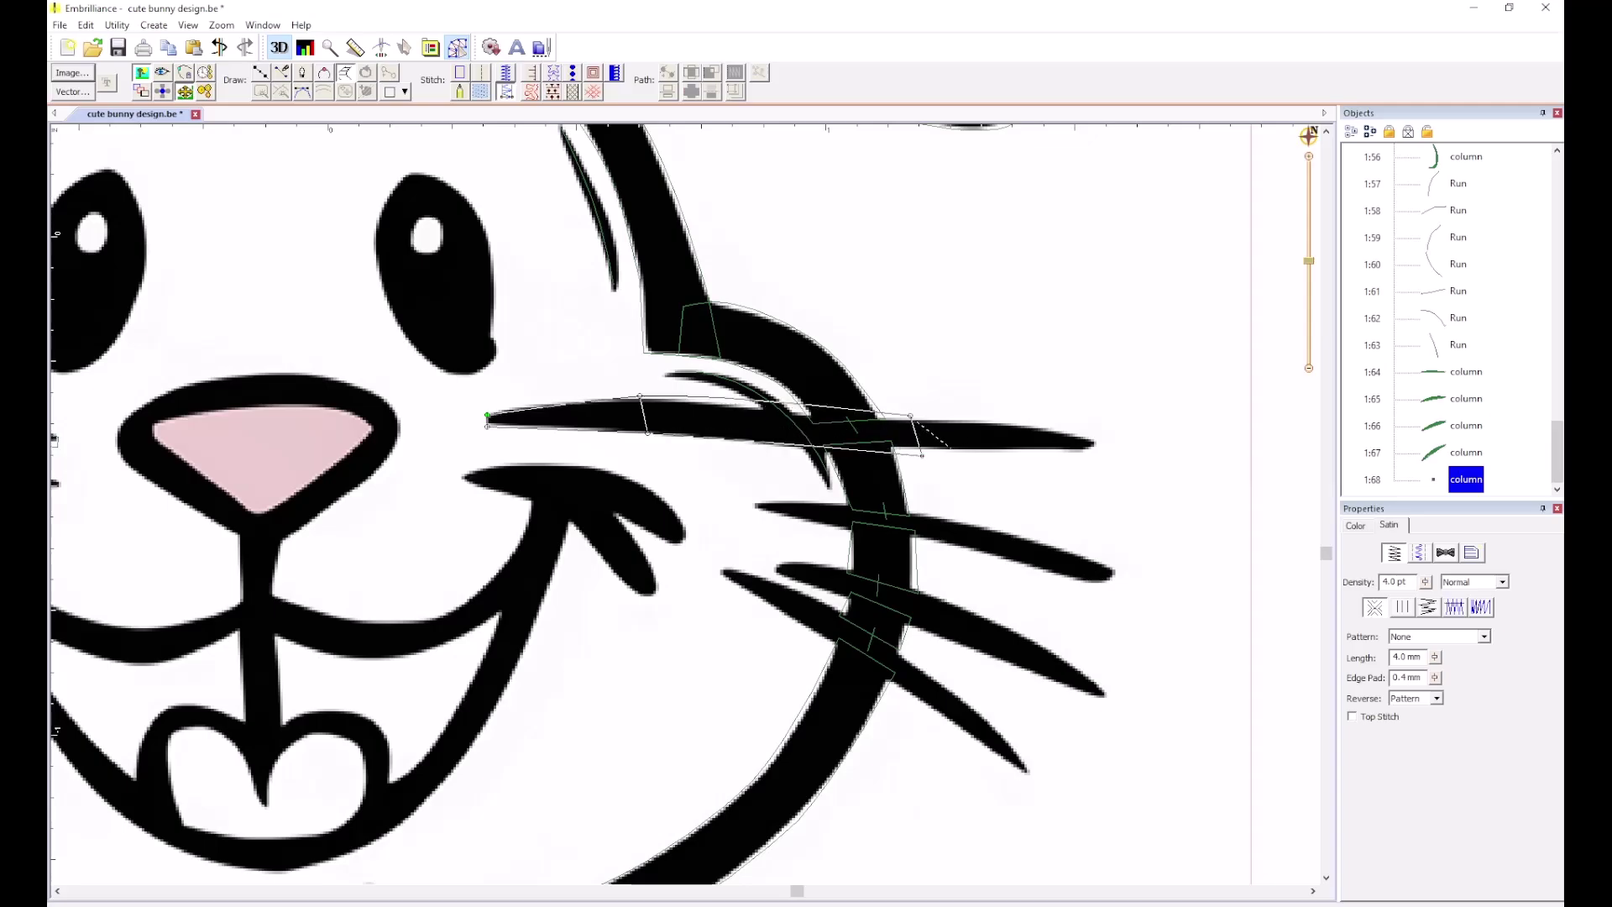
pyautogui.scroll(1, 979, 441)
pyautogui.press('BackSpace')
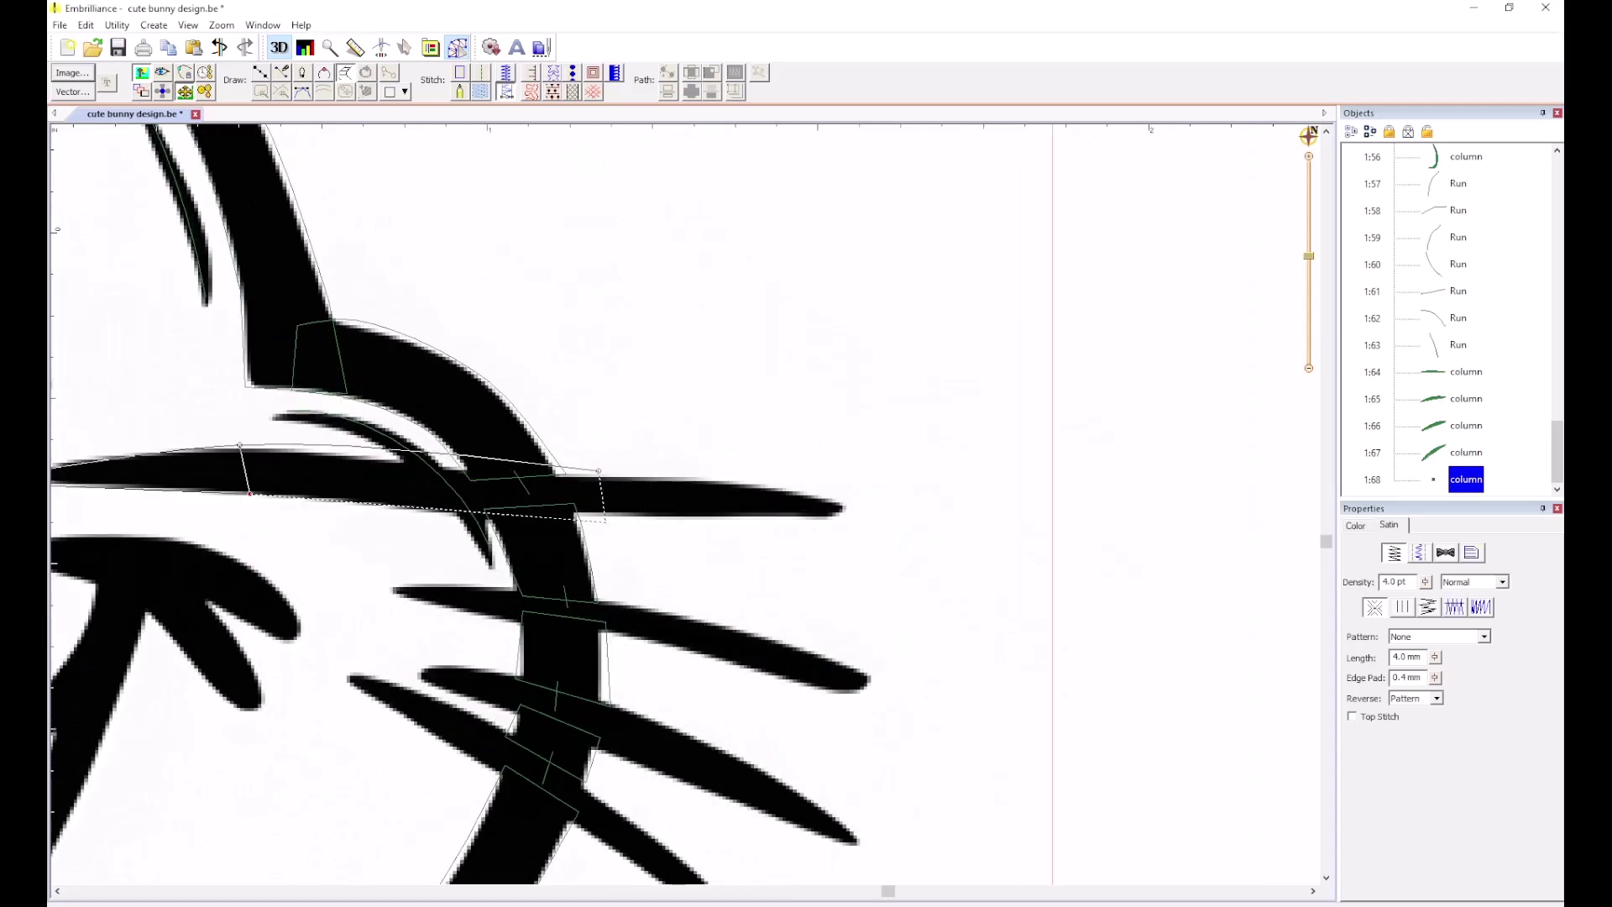
pyautogui.click(588, 513)
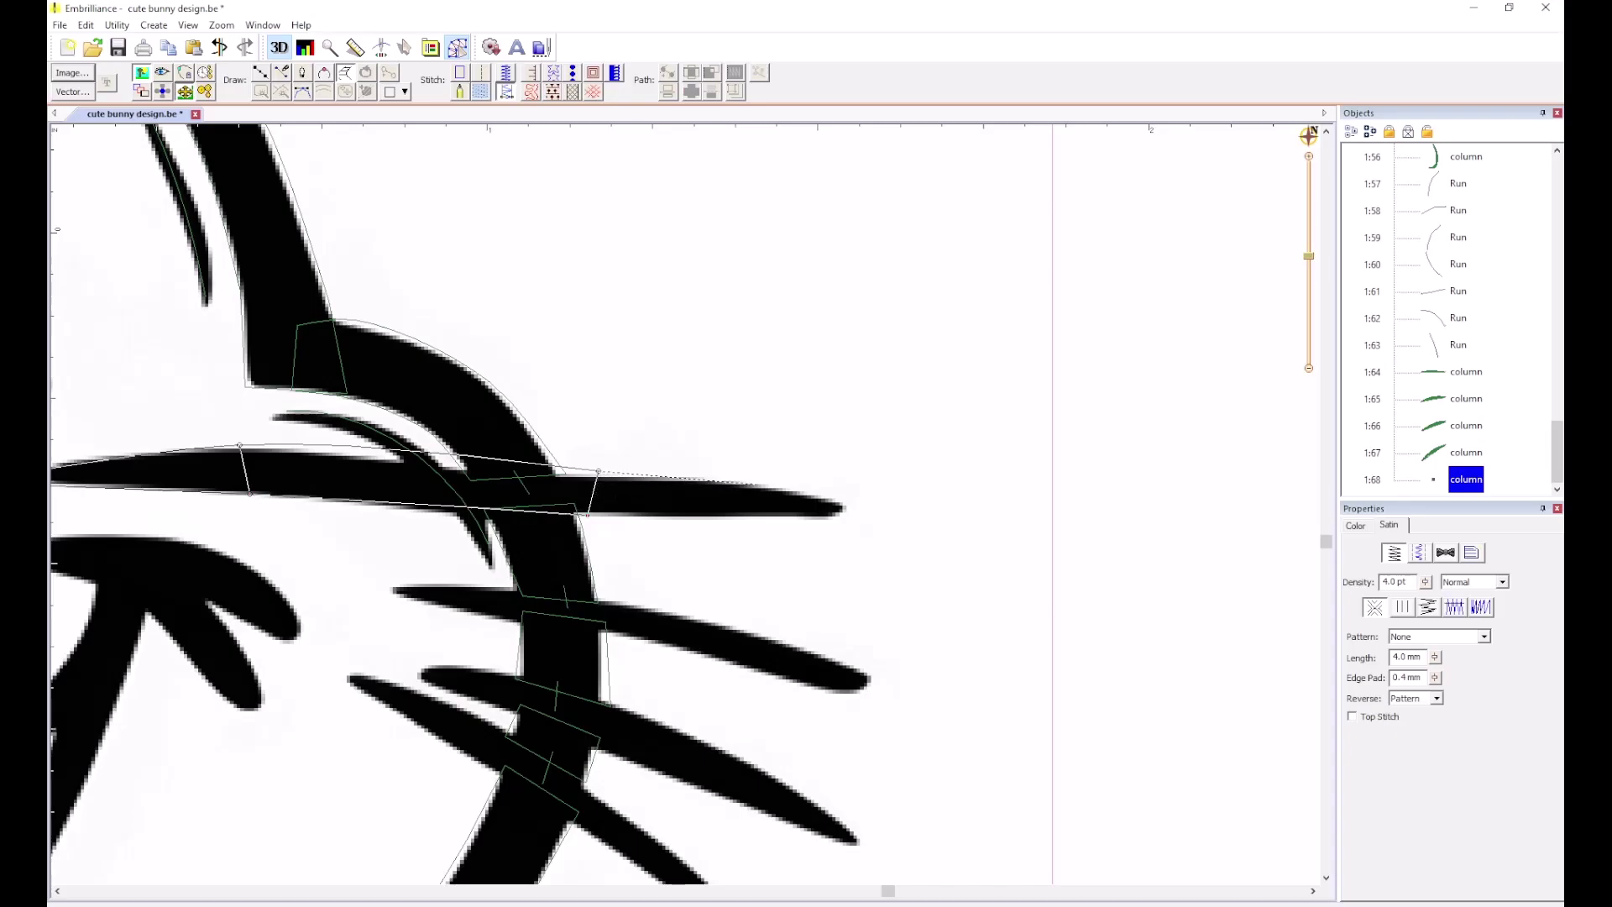
# Extend the top right whisker's column to its outer tip, finish it and deselect it.
pyautogui.click(757, 485)
pyautogui.click(763, 518)
pyautogui.click(848, 505)
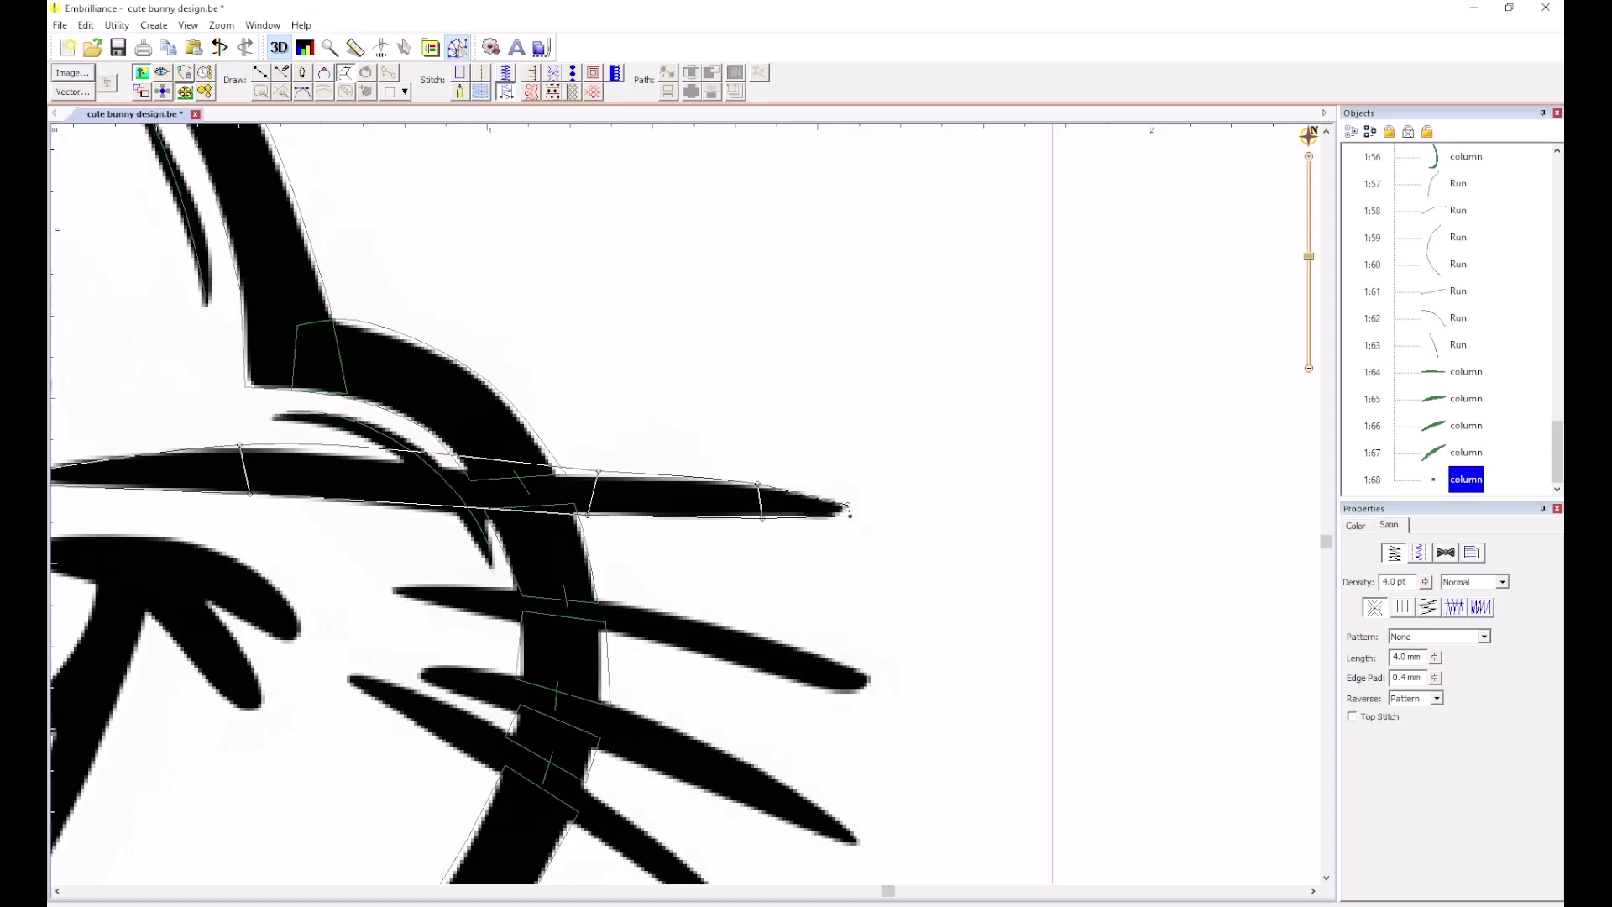
pyautogui.click(850, 515)
pyautogui.press('Return')
pyautogui.click(797, 561)
pyautogui.scroll(-2, 666, 601)
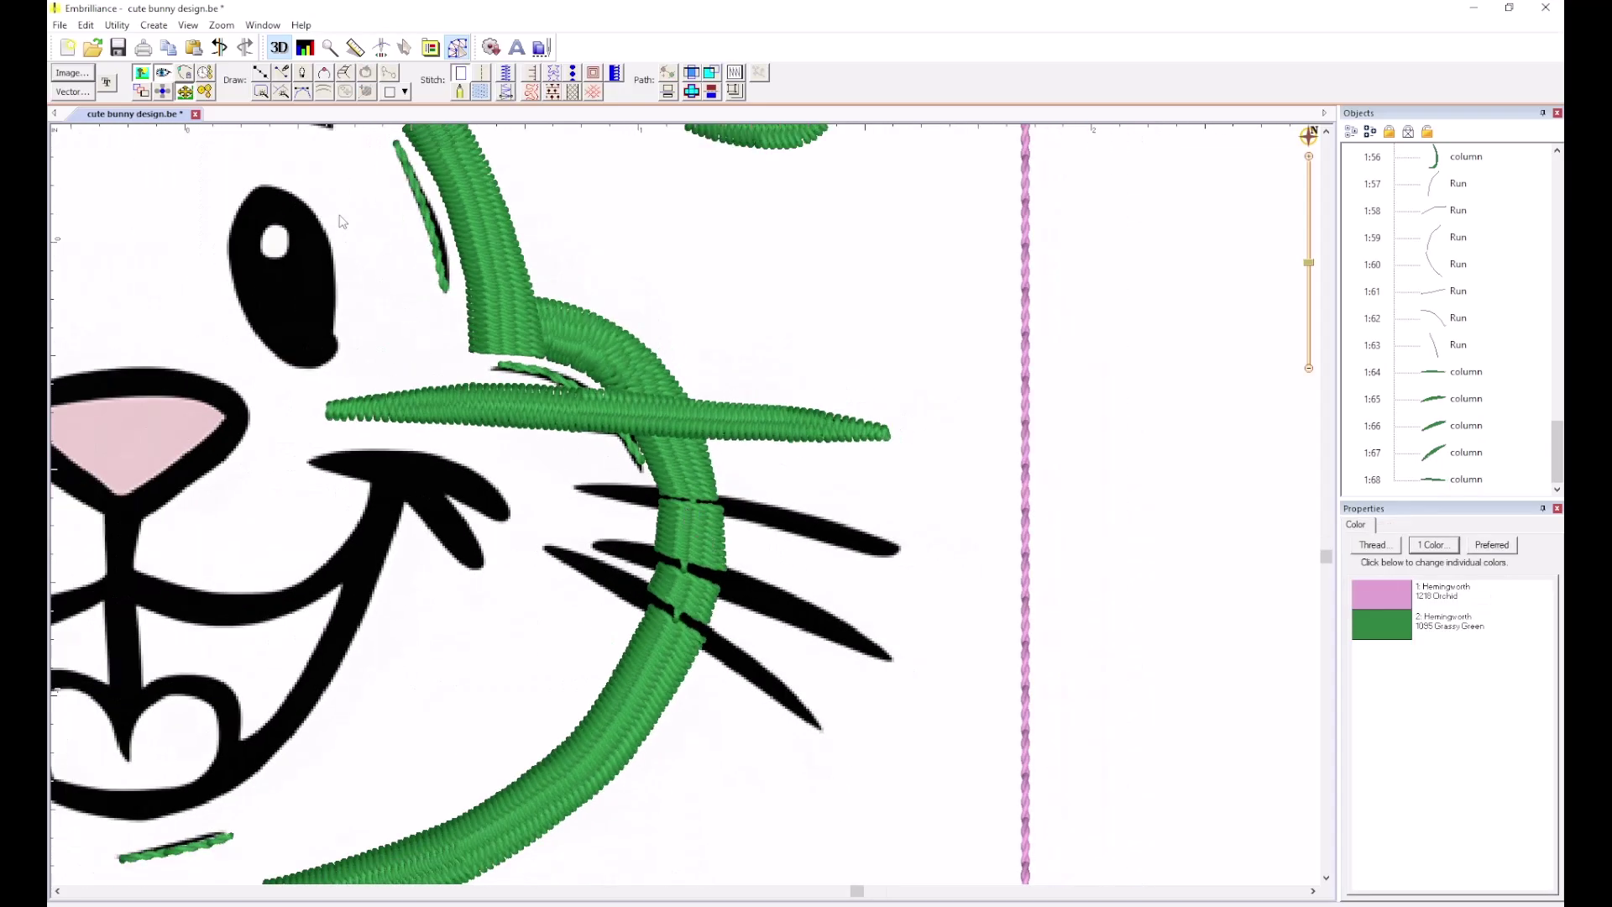
# Digitize the second right whisker as a satin column from its pointed inner end to its rounded outer tip, then deselect it.
pyautogui.click(342, 74)
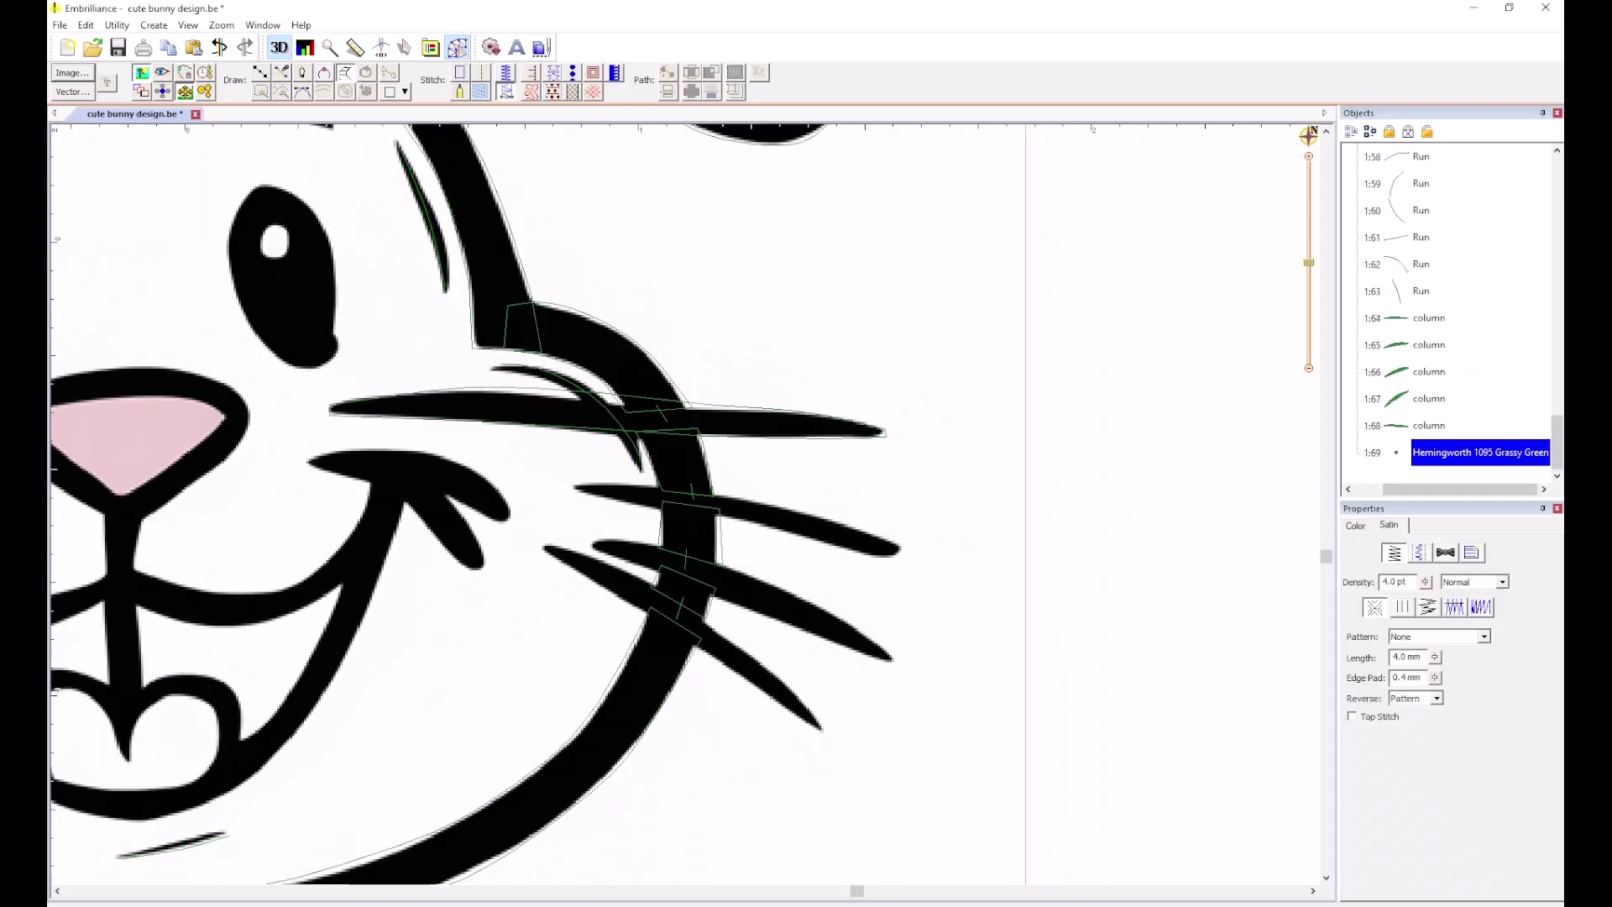
pyautogui.click(572, 484)
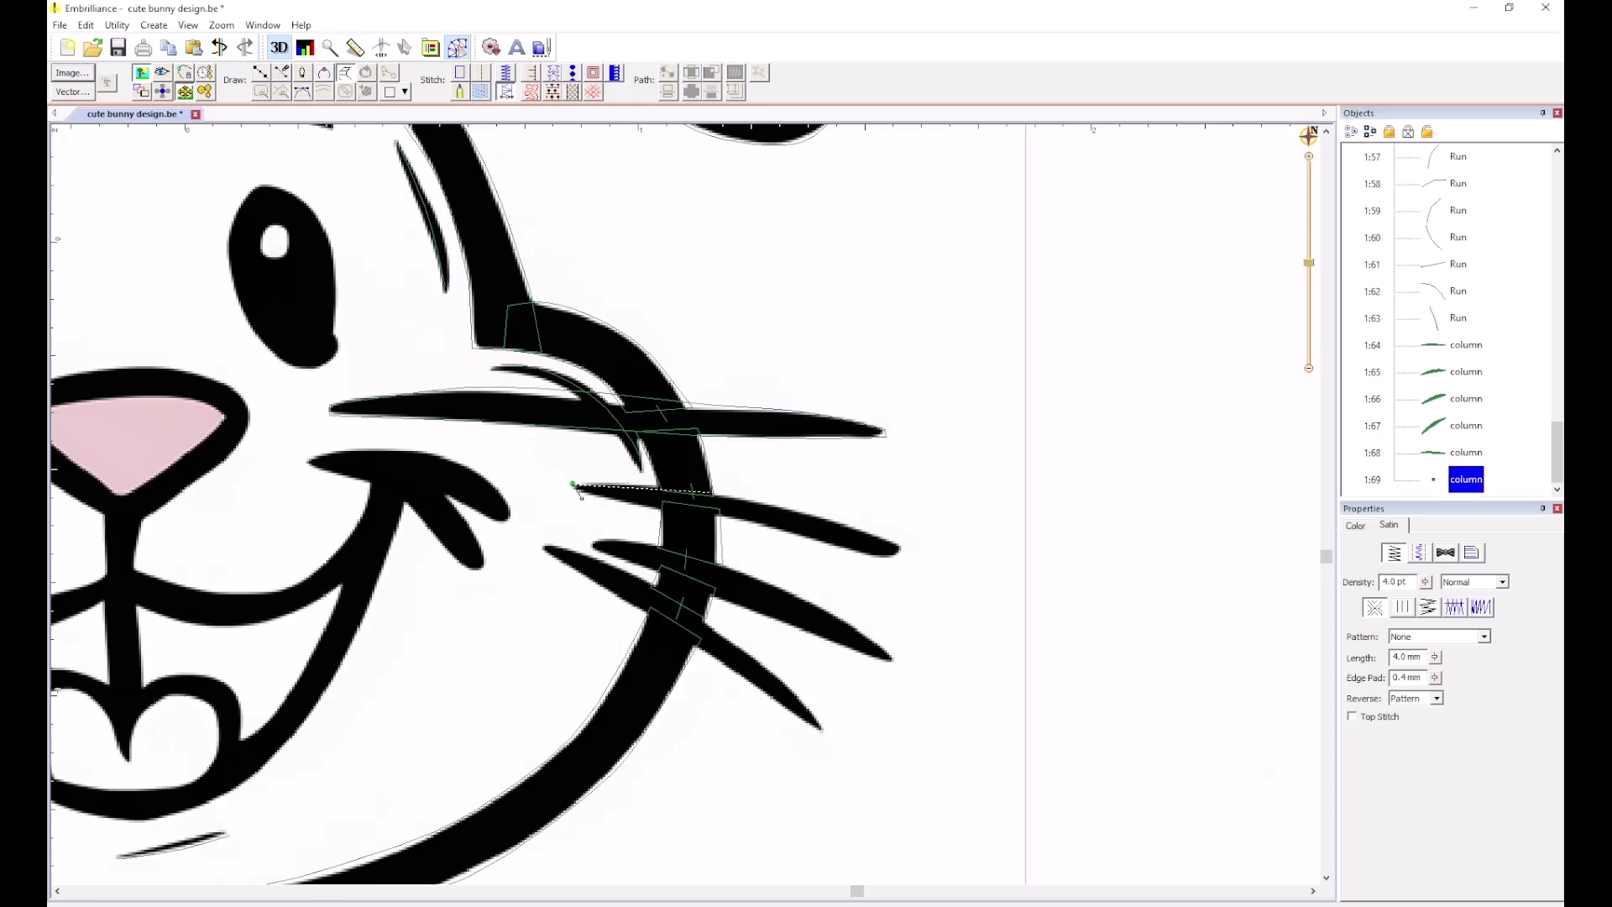
pyautogui.click(721, 491)
pyautogui.click(723, 516)
pyautogui.click(874, 531)
pyautogui.click(868, 557)
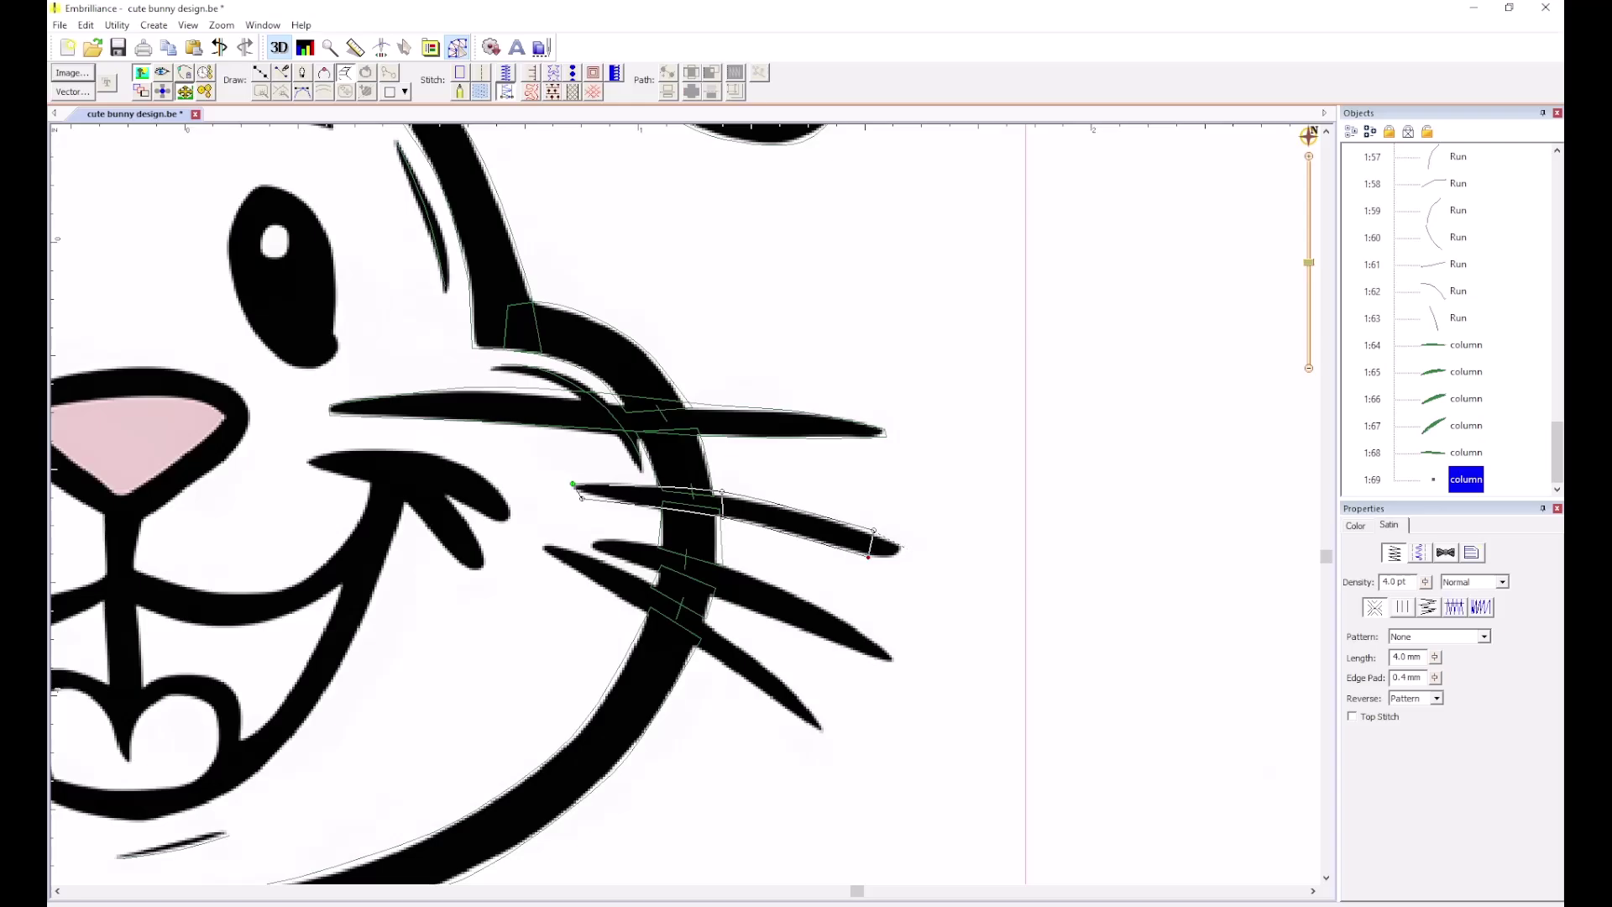
pyautogui.click(902, 548)
pyautogui.press('Return')
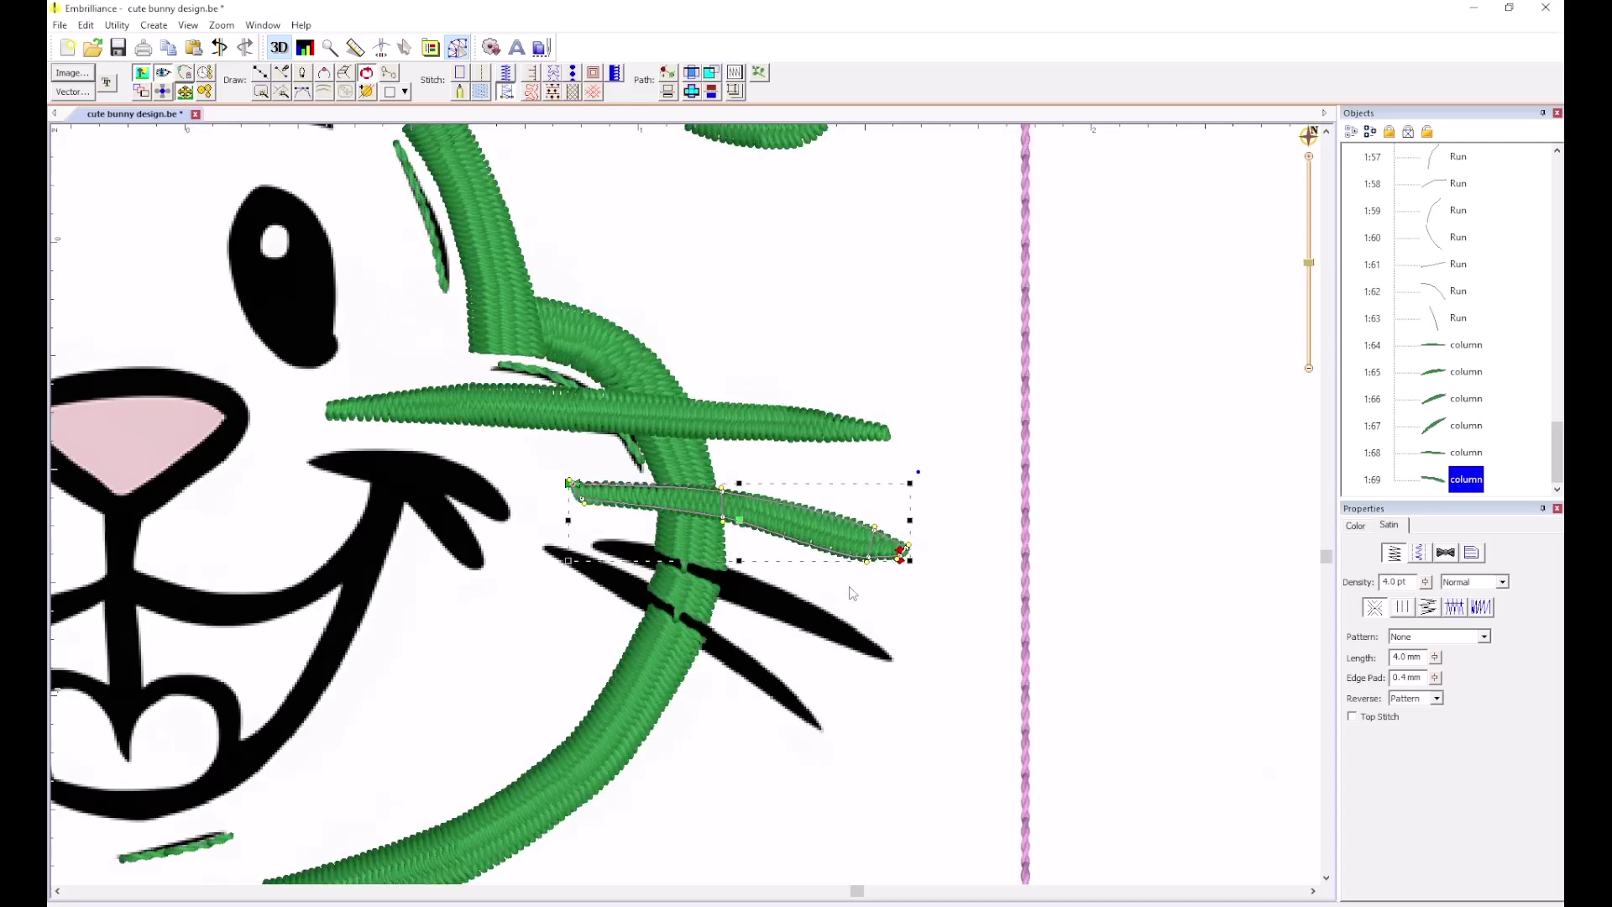
pyautogui.click(852, 593)
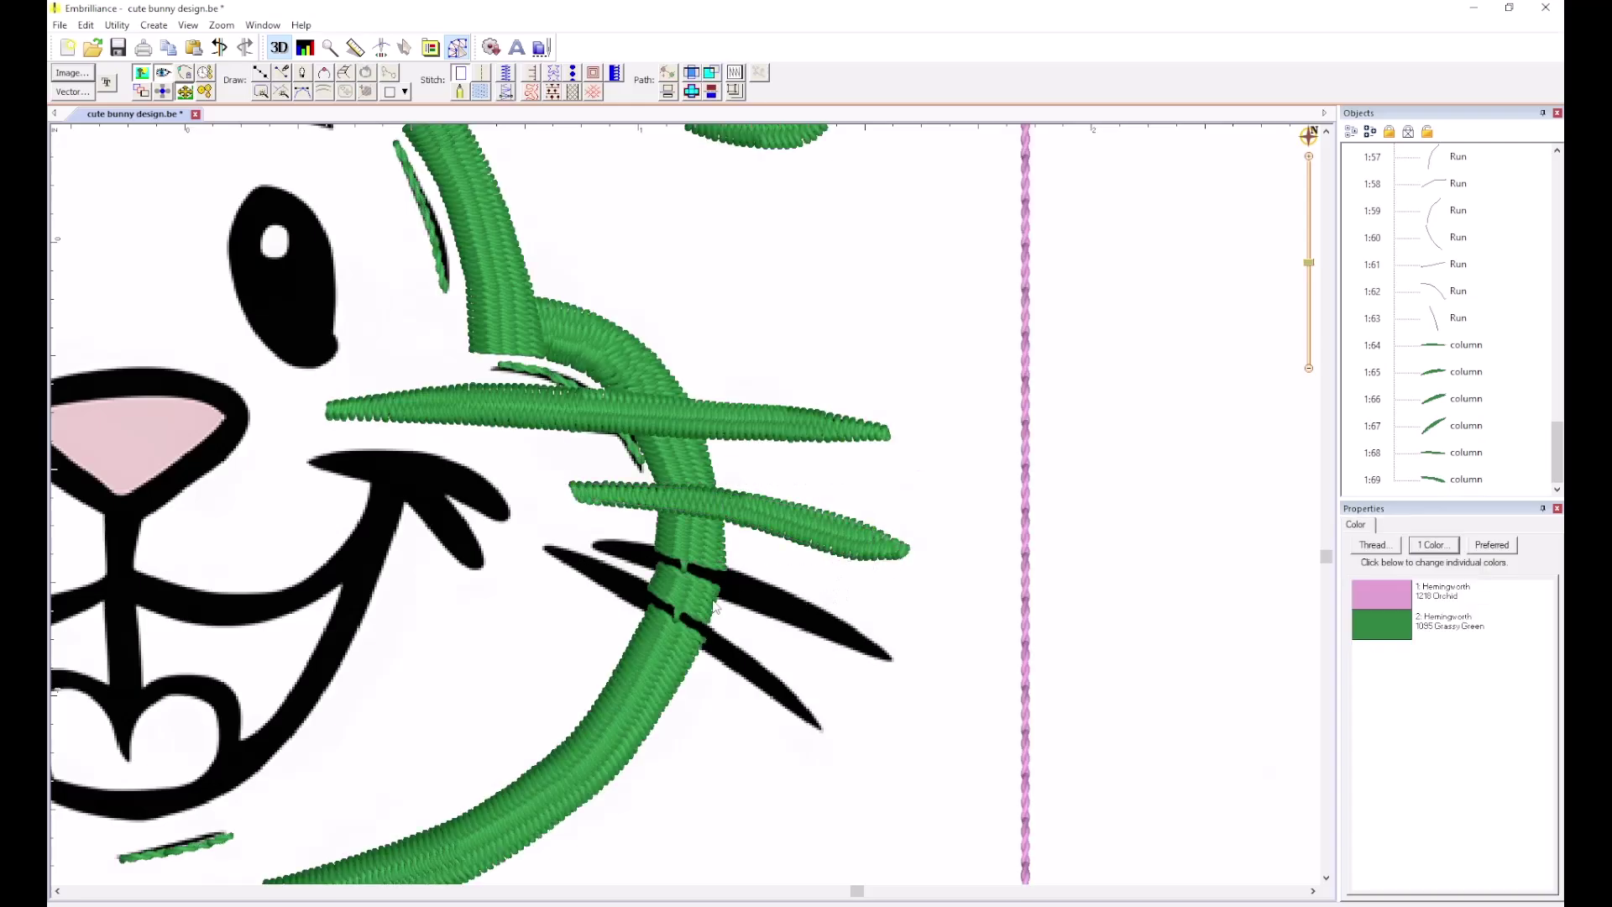
# Digitize the third right whisker as a satin column from its inner end across the cheek outline to its outer tip.
pyautogui.click(344, 77)
pyautogui.click(591, 543)
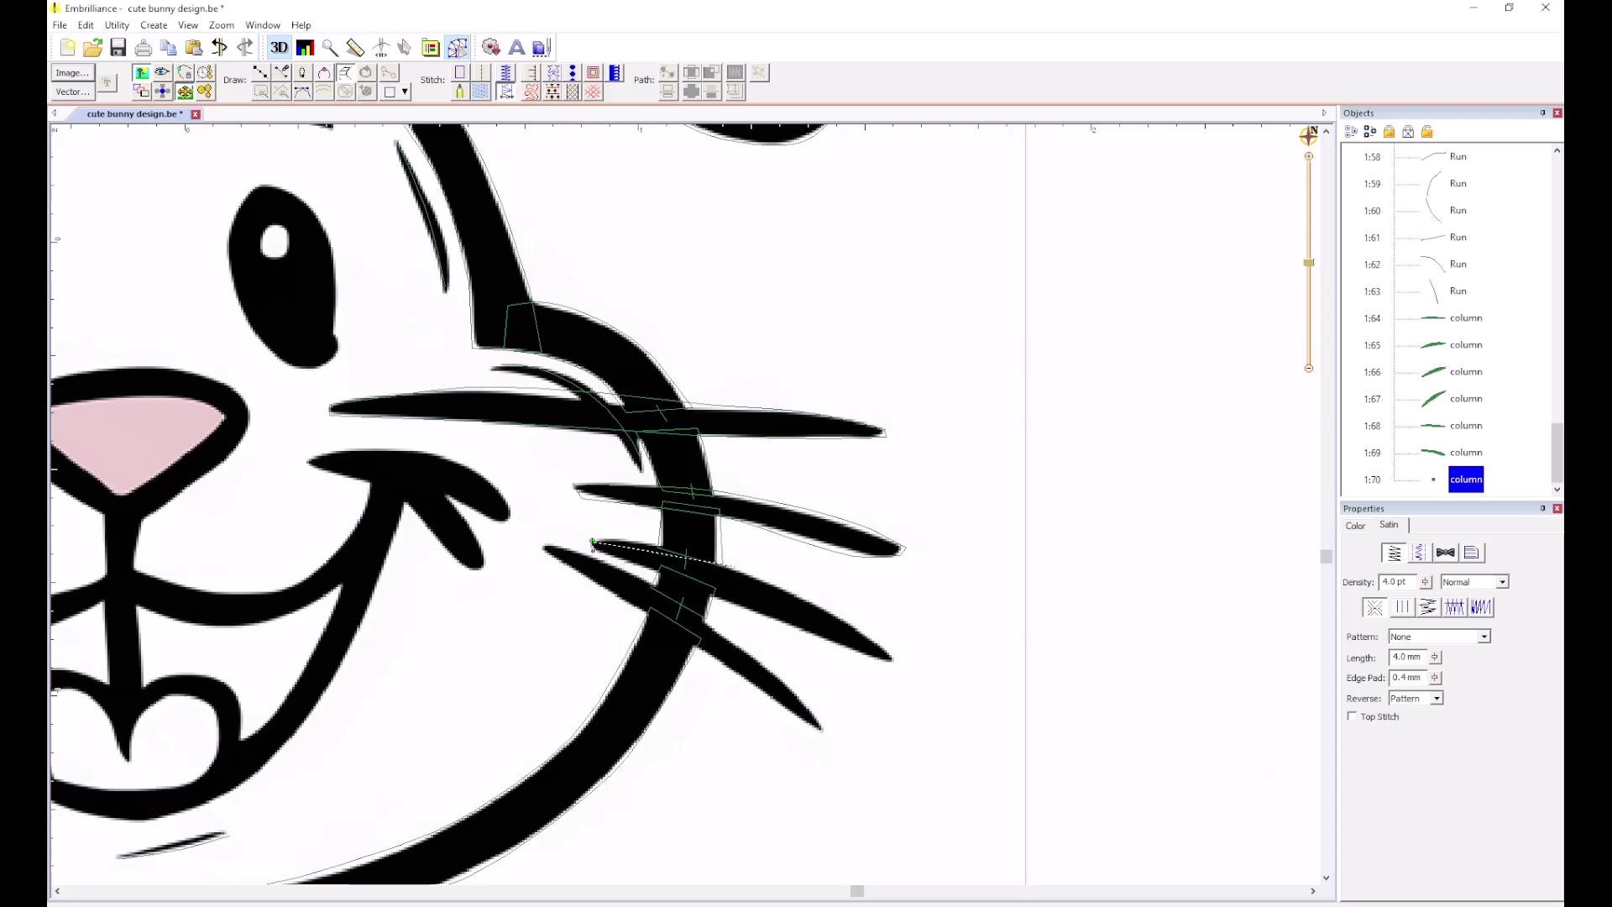
pyautogui.click(673, 542)
pyautogui.click(672, 578)
pyautogui.click(778, 584)
pyautogui.click(774, 617)
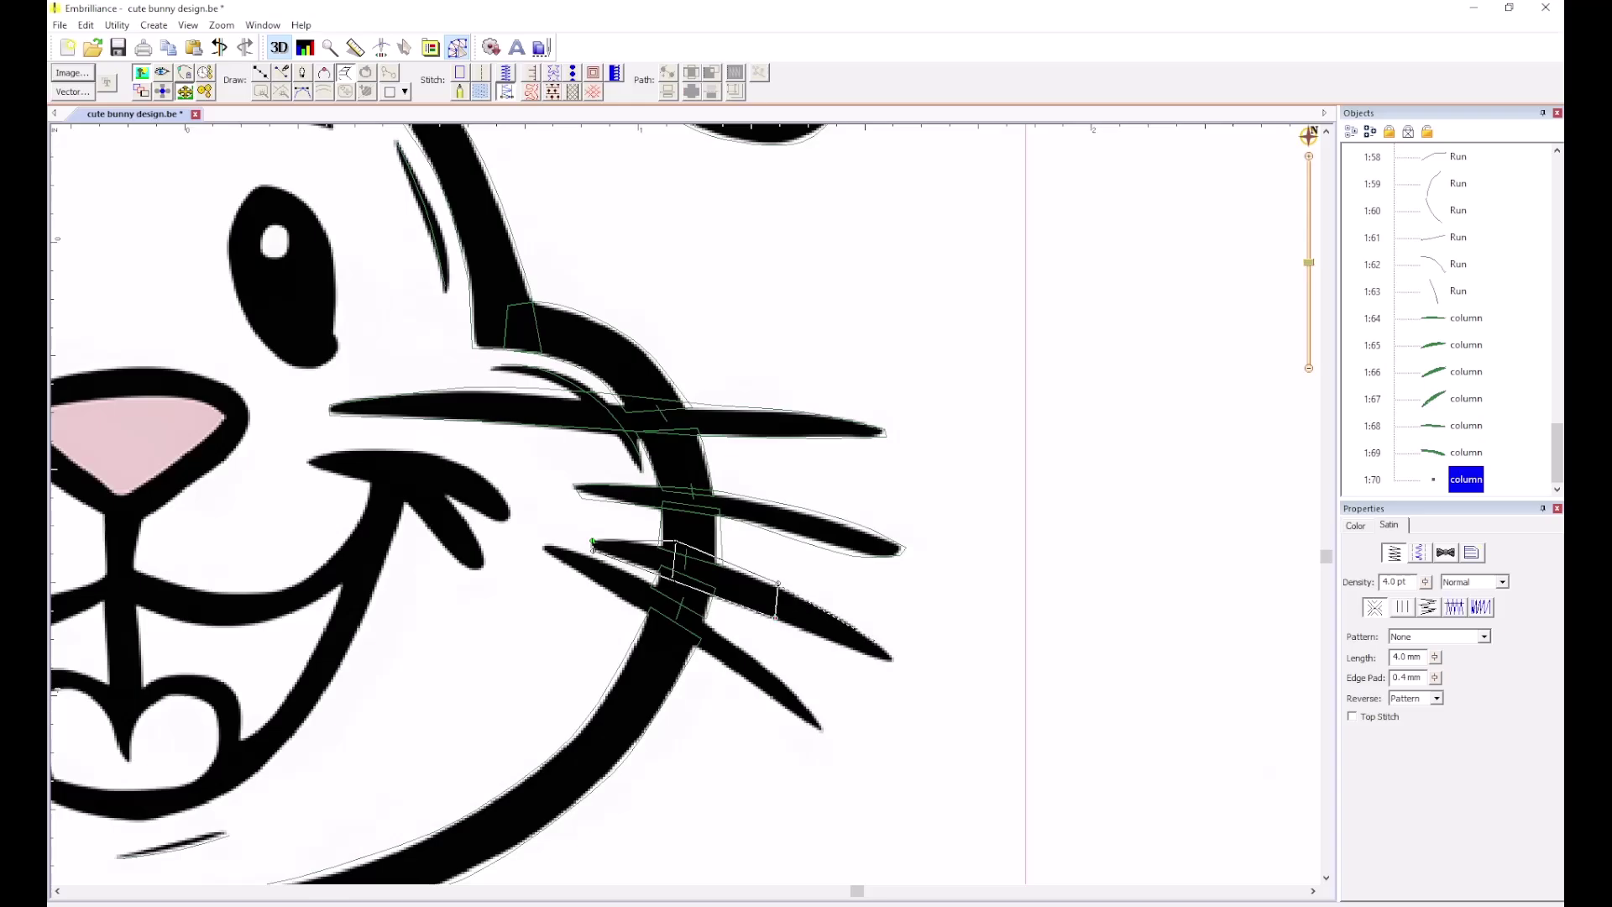
pyautogui.click(896, 660)
pyautogui.click(893, 663)
pyautogui.press('Return')
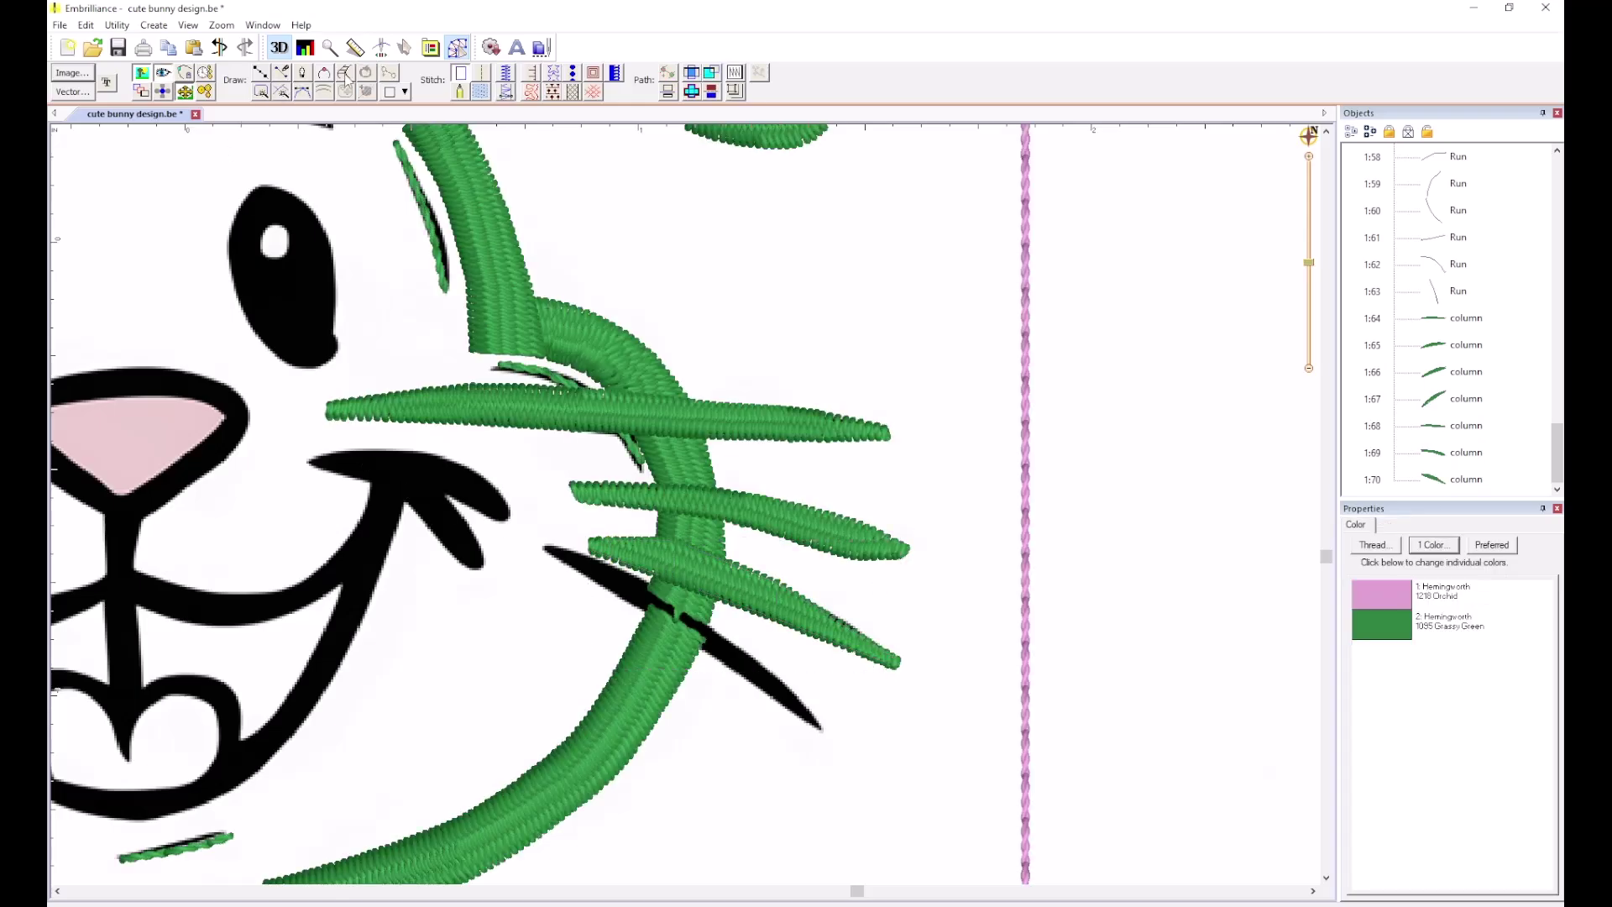
# Digitize the lowest right whisker as a satin column from its inner tip down to its outer tip and deselect it.
pyautogui.click(344, 73)
pyautogui.click(546, 546)
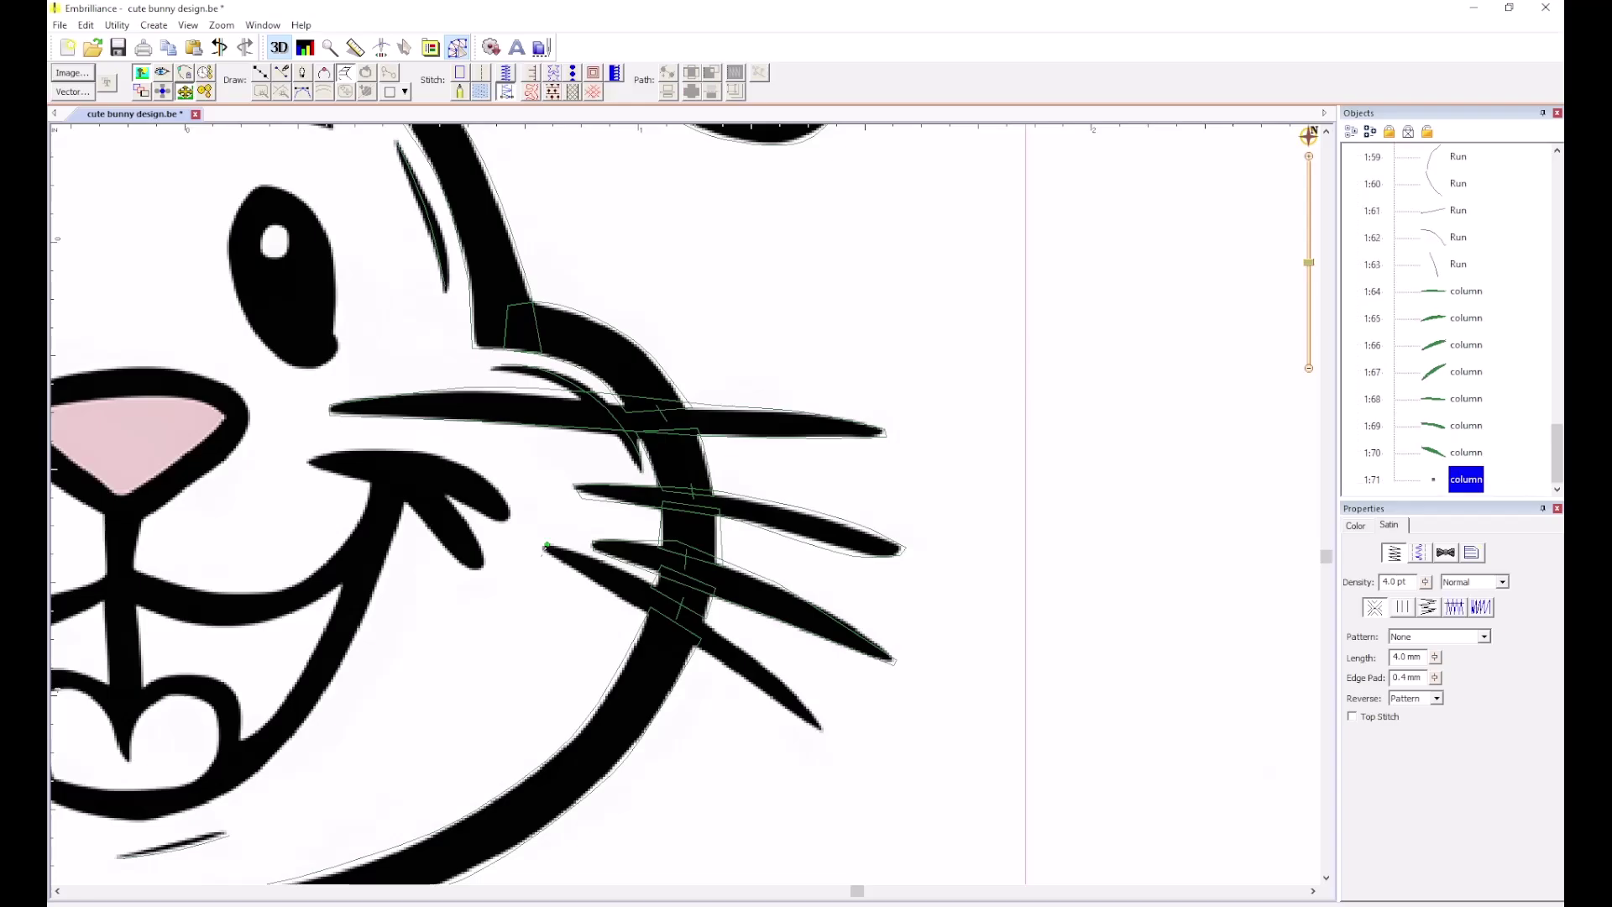
pyautogui.click(623, 564)
pyautogui.click(610, 596)
pyautogui.click(757, 658)
pyautogui.click(744, 677)
pyautogui.click(821, 728)
pyautogui.click(827, 730)
pyautogui.press('Return')
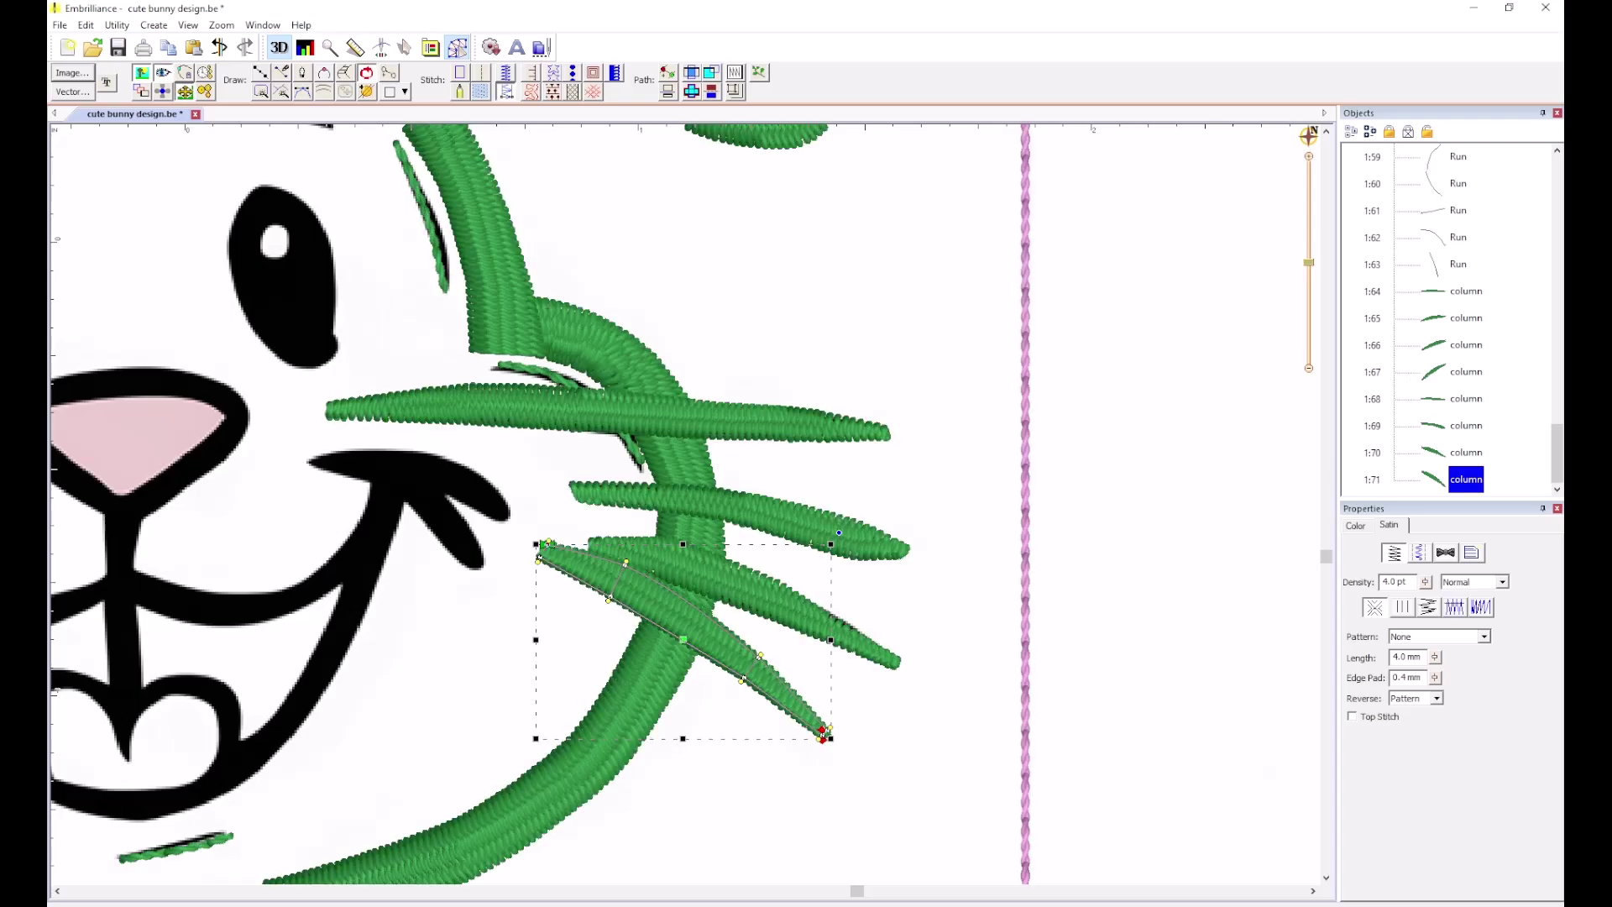
pyautogui.click(853, 738)
# Digitize the left eyebrow as a curved satin column from its pointed lower end to its rounded inner end, then deselect it.
pyautogui.scroll(-5, 686, 511)
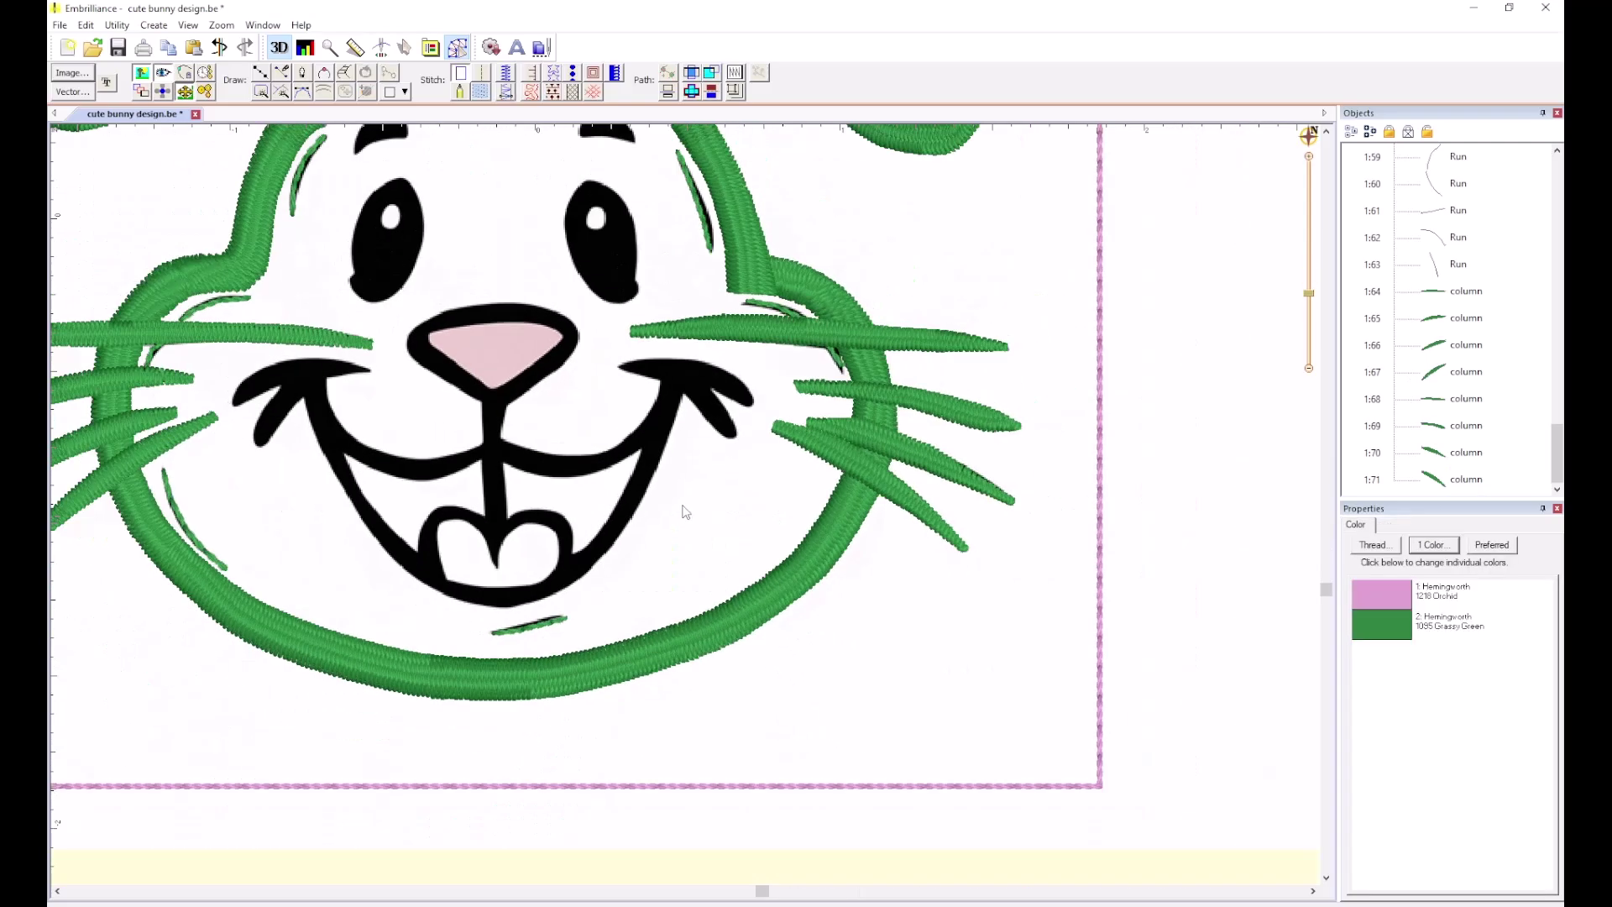
pyautogui.scroll(2, 687, 512)
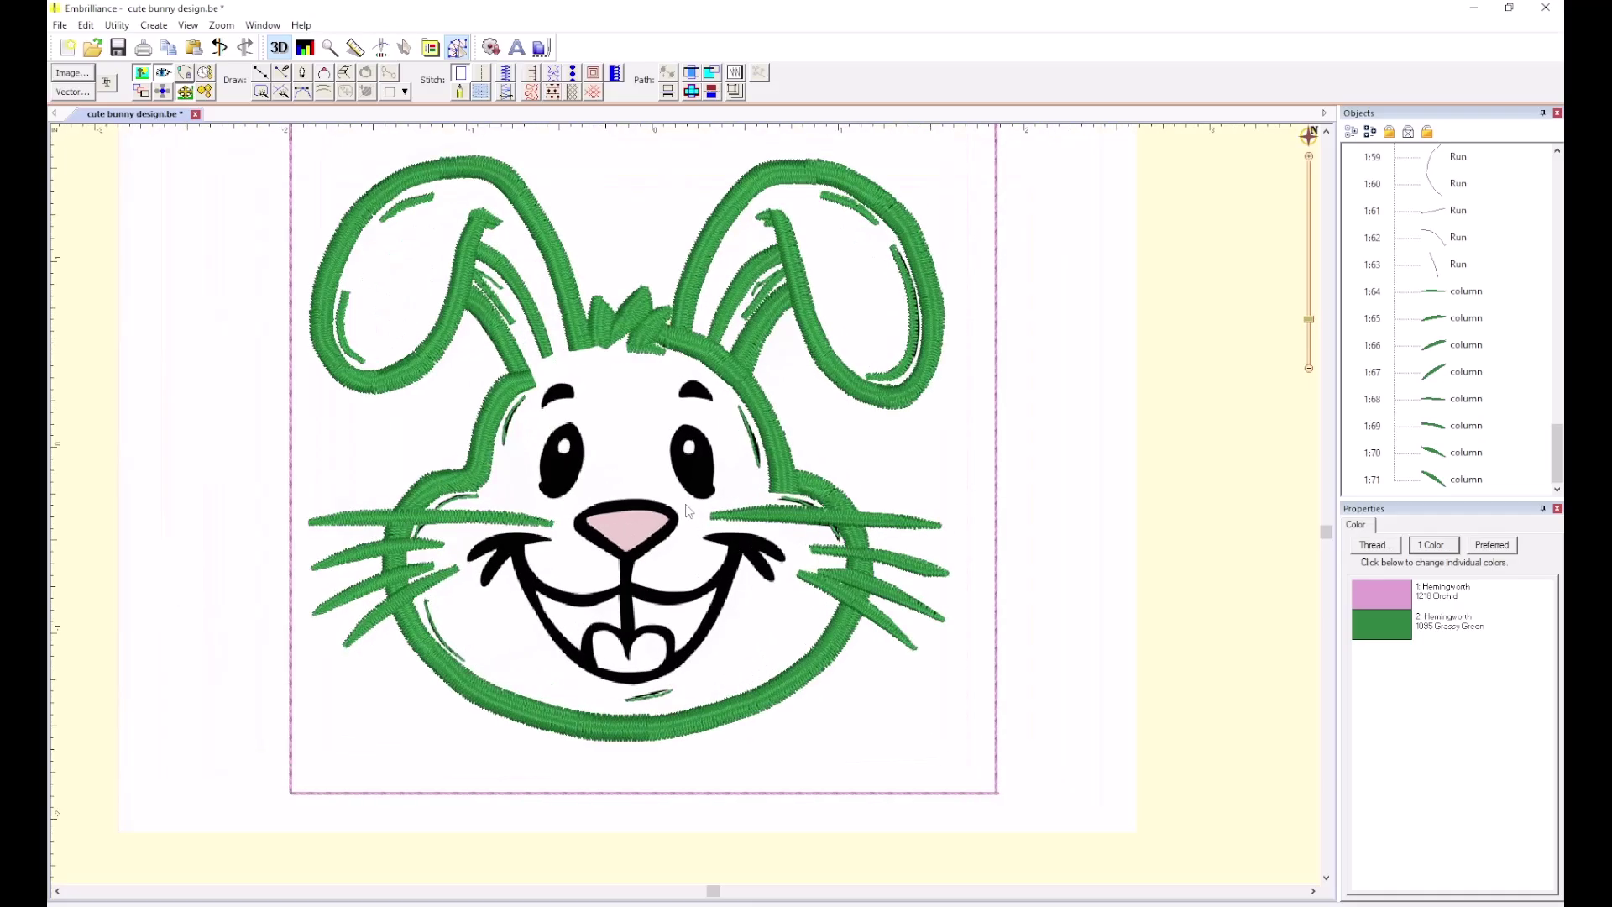
pyautogui.scroll(-1, 527, 400)
pyautogui.scroll(1, 588, 395)
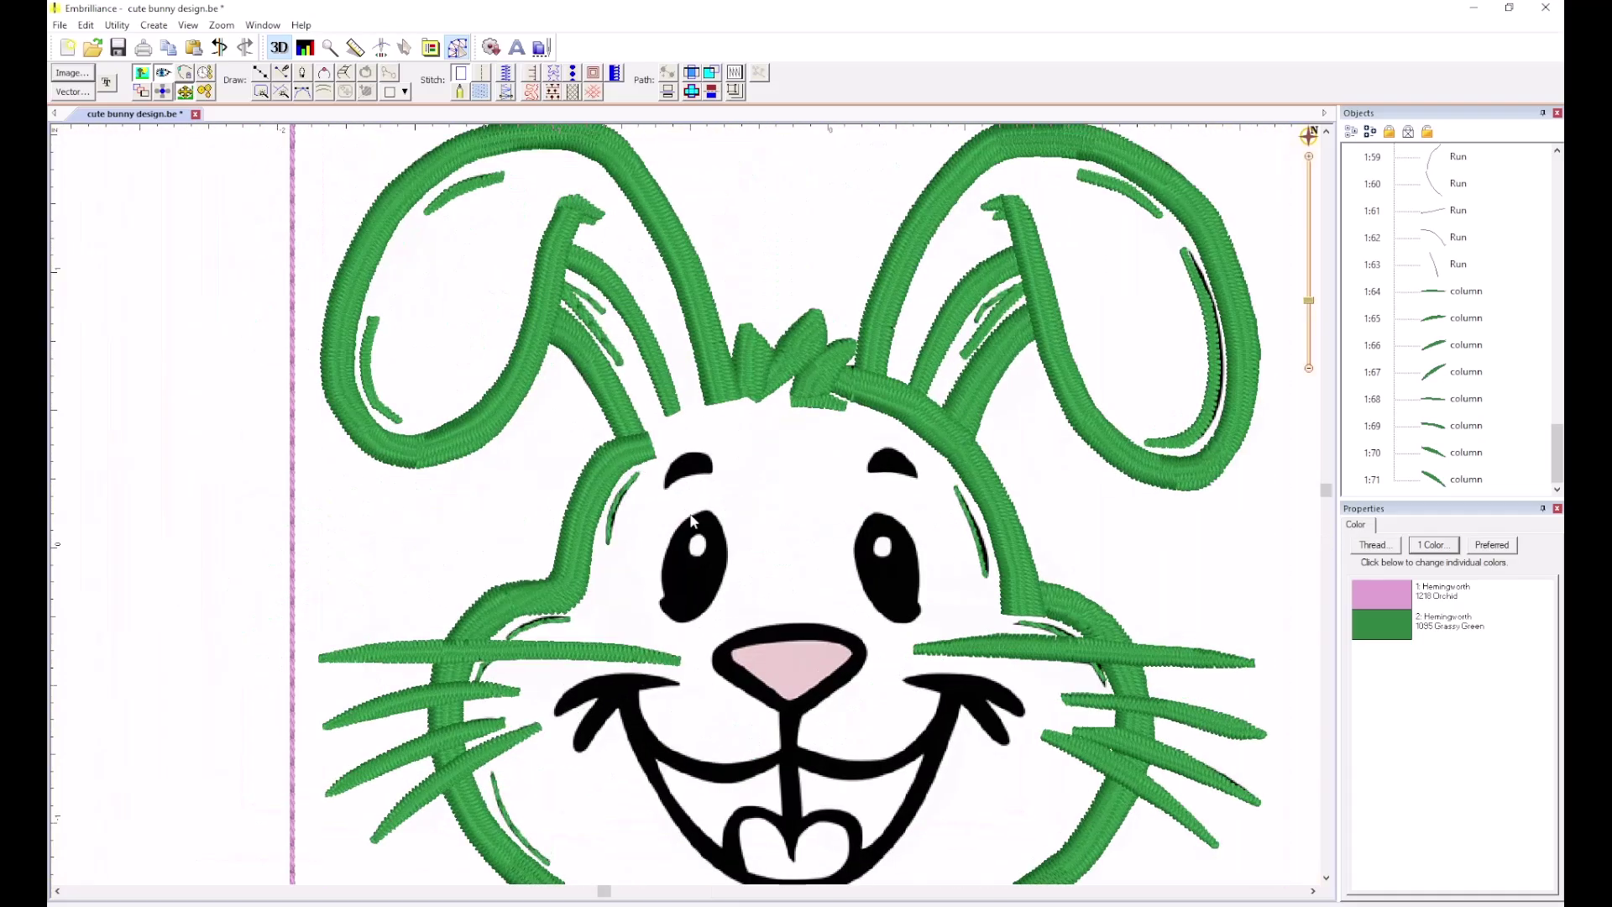
pyautogui.scroll(-1, 642, 384)
pyautogui.scroll(1, 643, 385)
pyautogui.scroll(2, 642, 385)
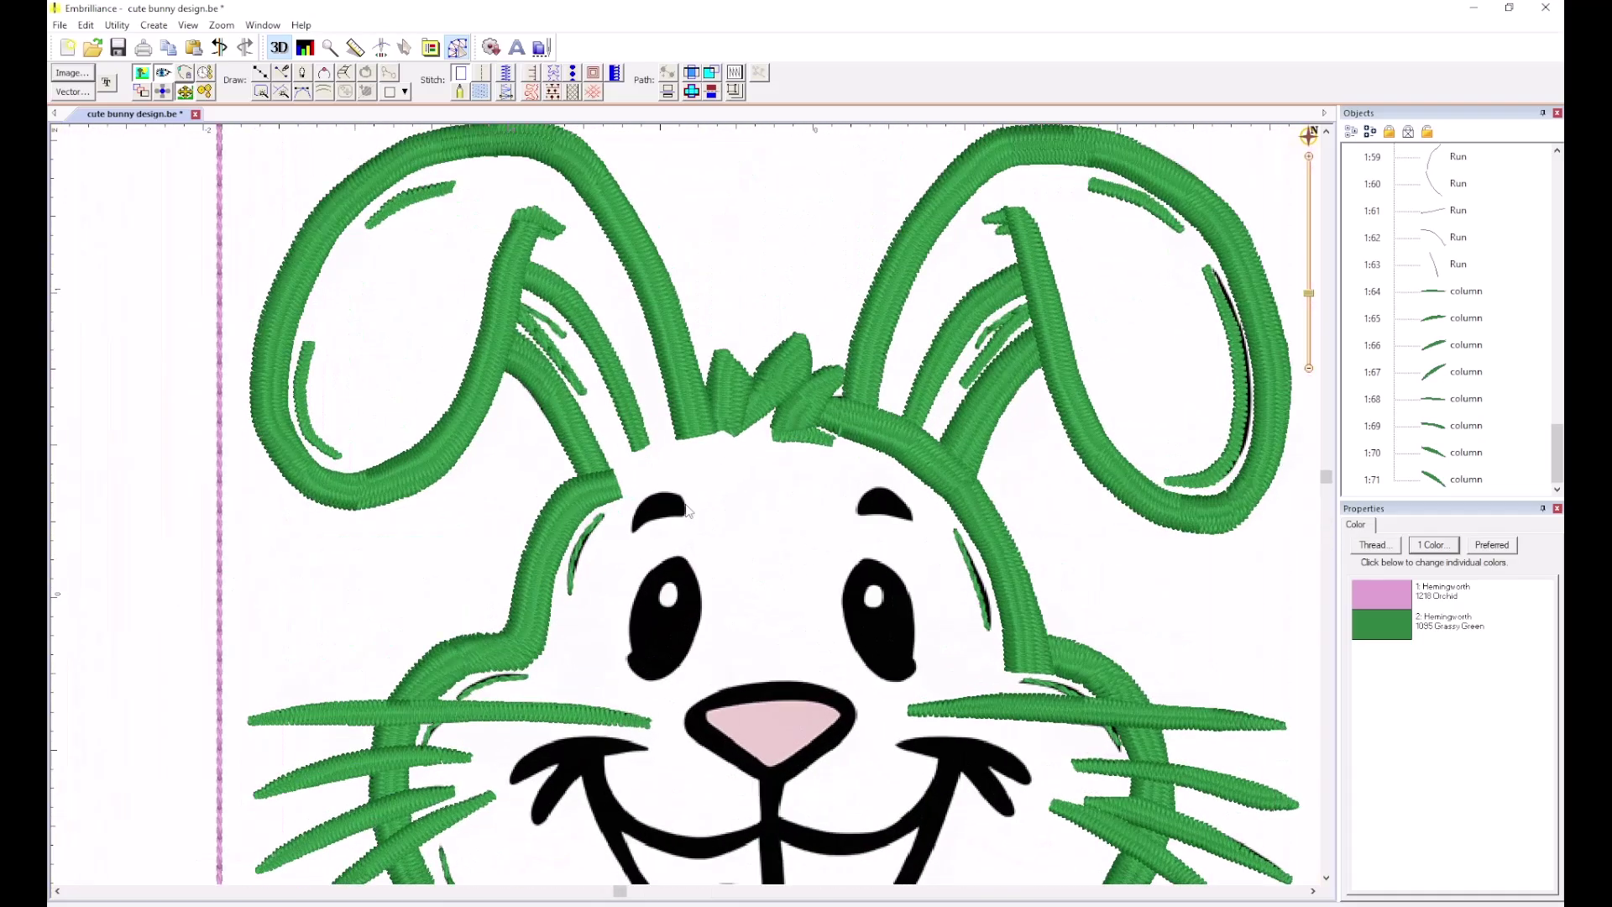
pyautogui.click(345, 73)
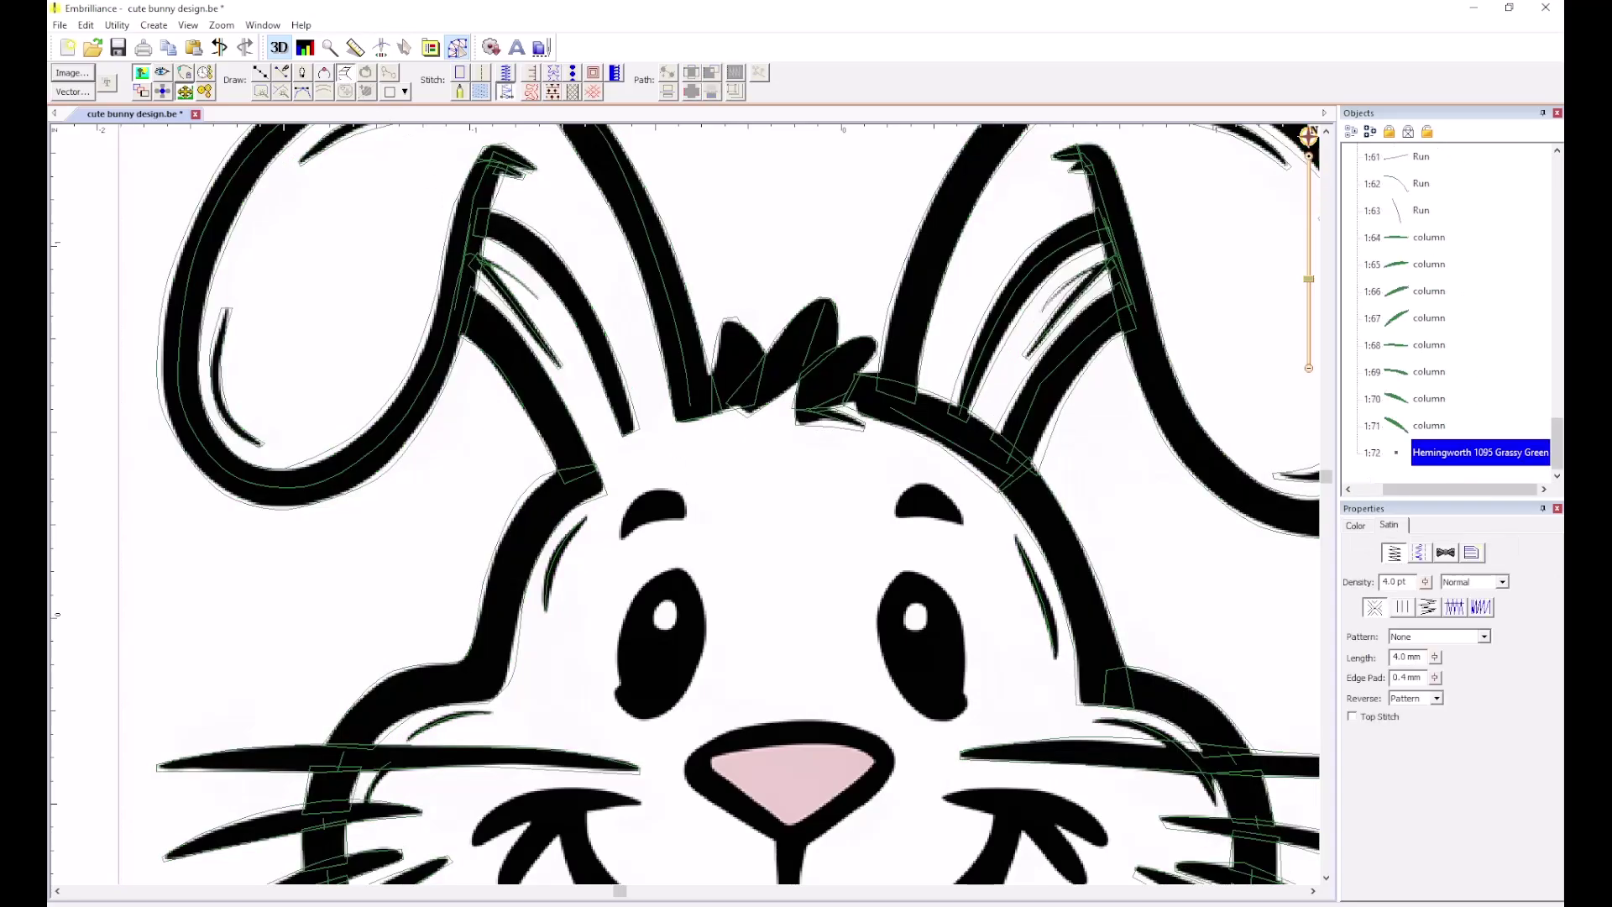
pyautogui.scroll(2, 616, 592)
pyautogui.click(611, 497)
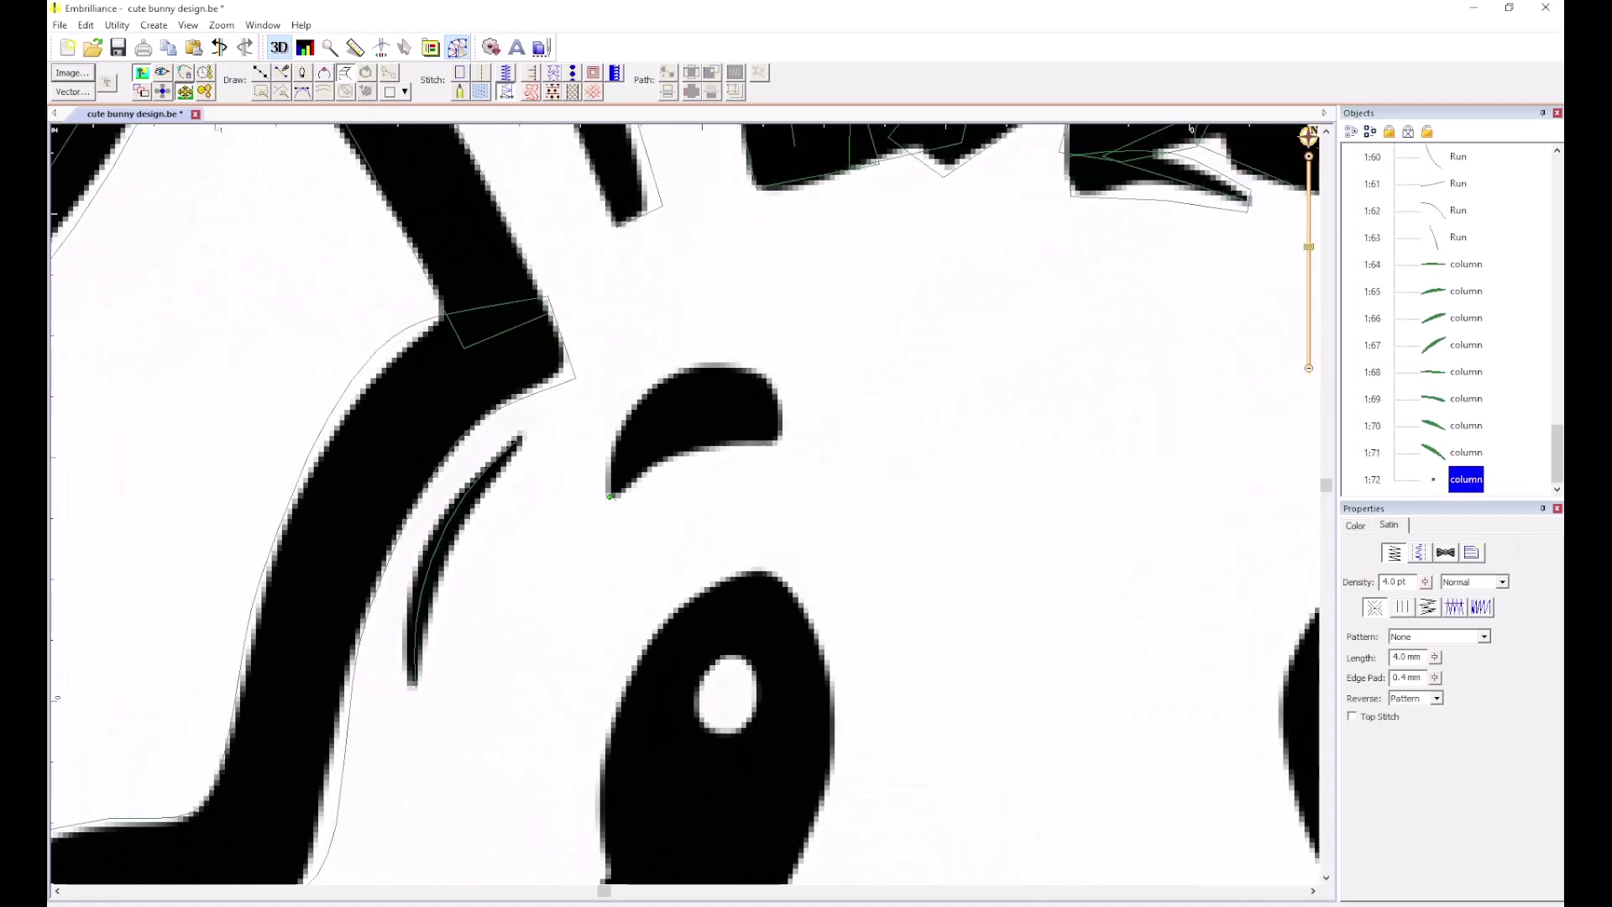
pyautogui.click(612, 436)
pyautogui.click(674, 462)
pyautogui.click(697, 363)
pyautogui.click(719, 445)
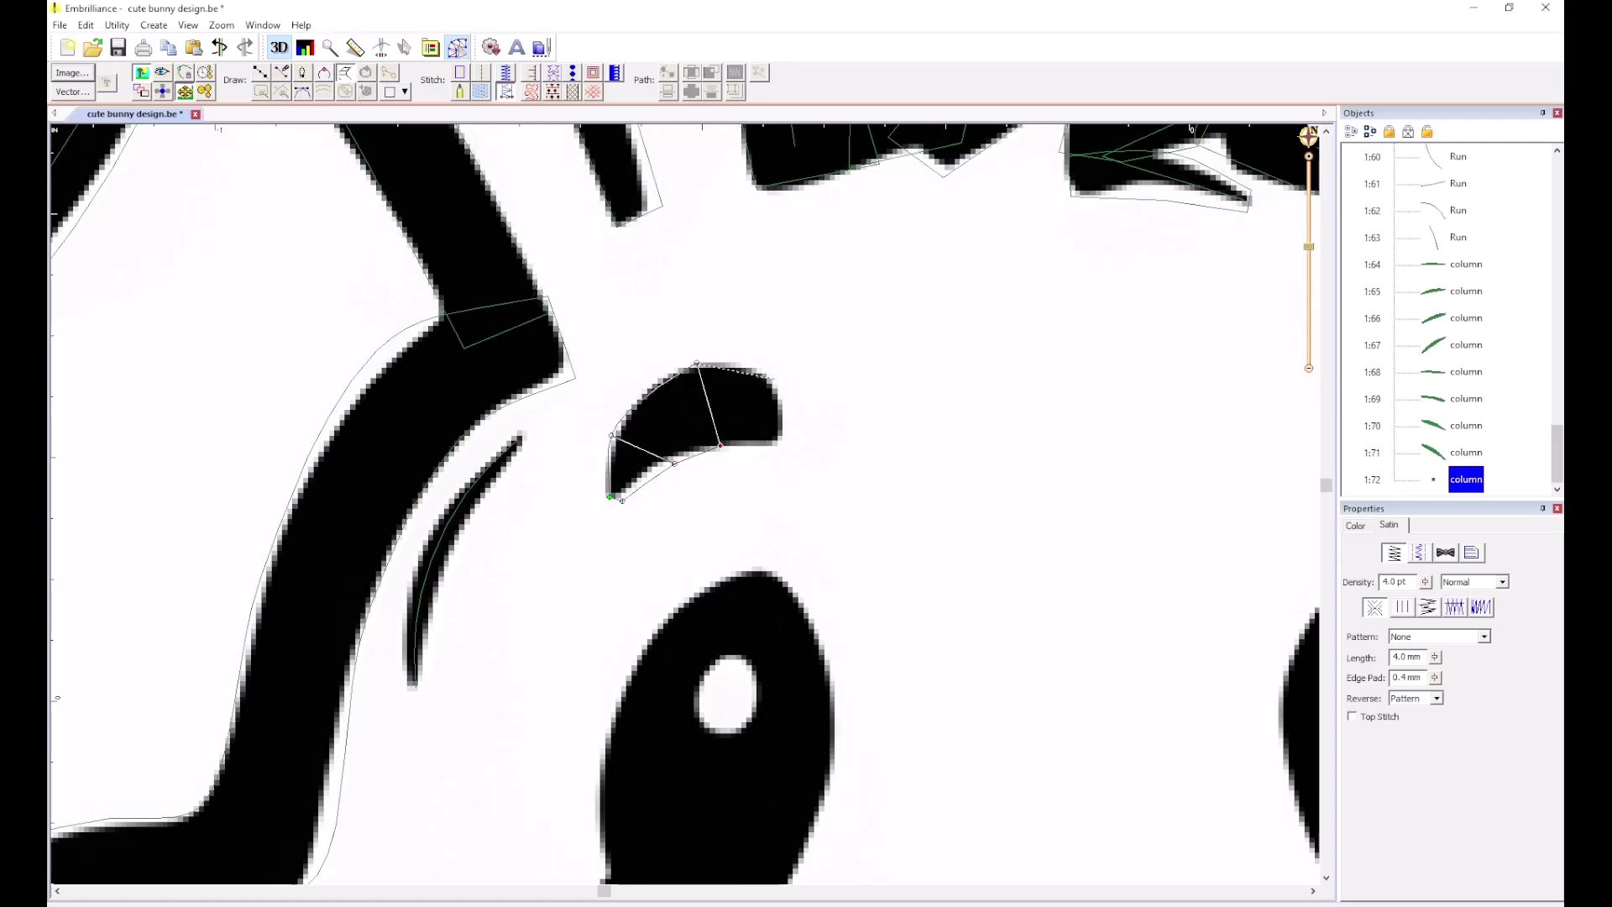
pyautogui.click(774, 443)
pyautogui.click(786, 404)
pyautogui.rightClick(856, 449)
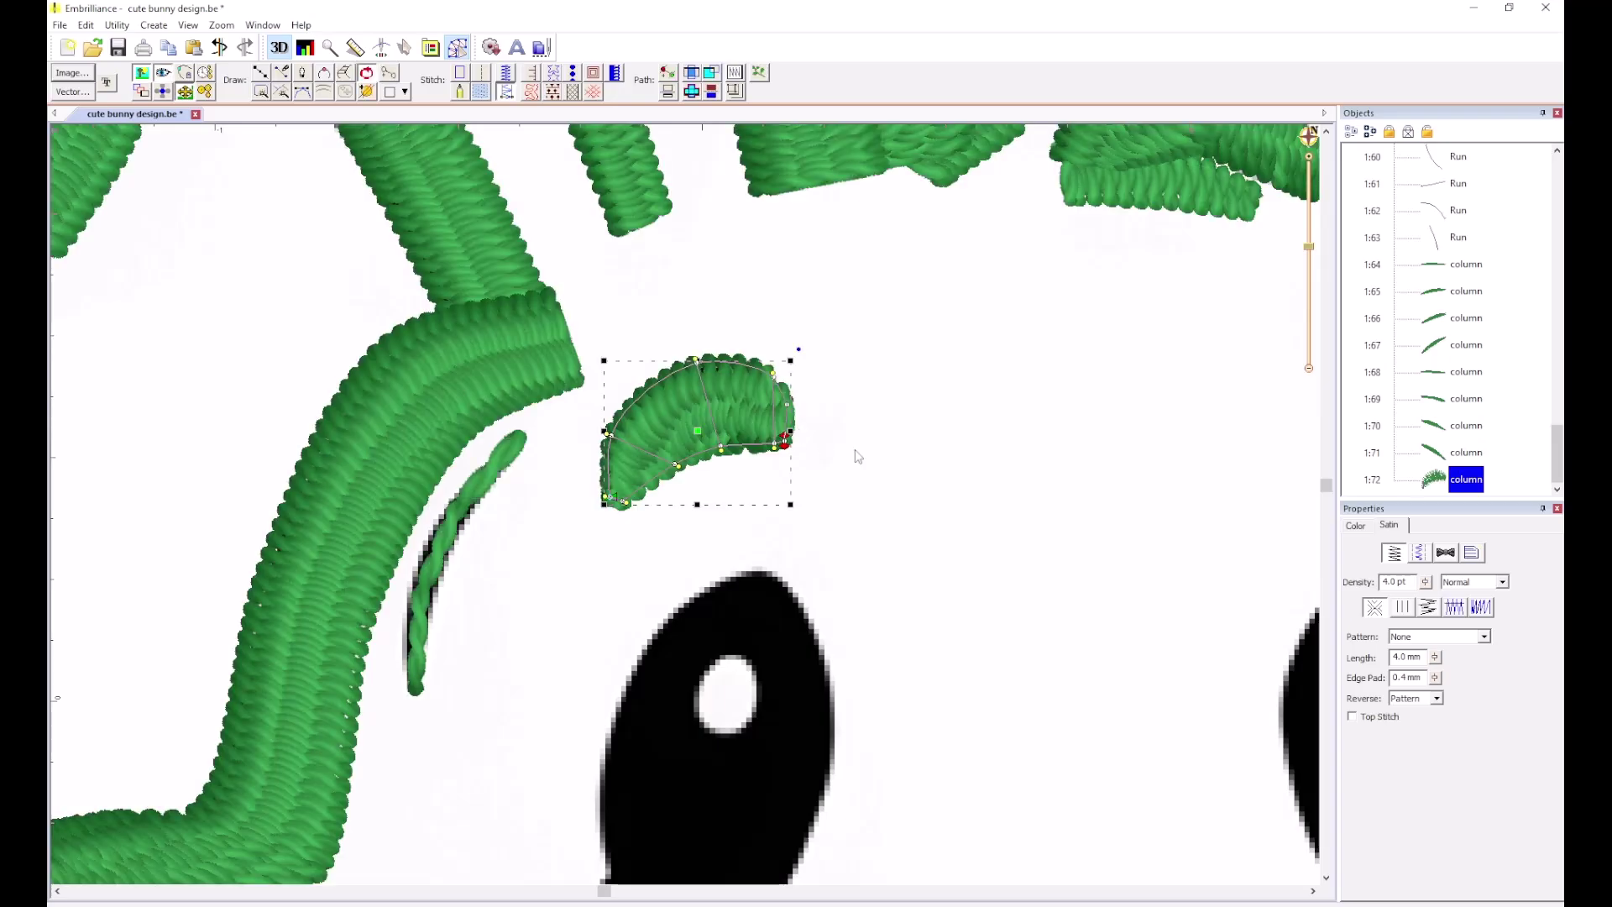
pyautogui.click(927, 448)
# Digitize the right eyebrow as a satin column from its blunt inner end over the arch to its pointed outer end, then deselect it.
pyautogui.scroll(-1, 927, 448)
pyautogui.scroll(-1, 690, 498)
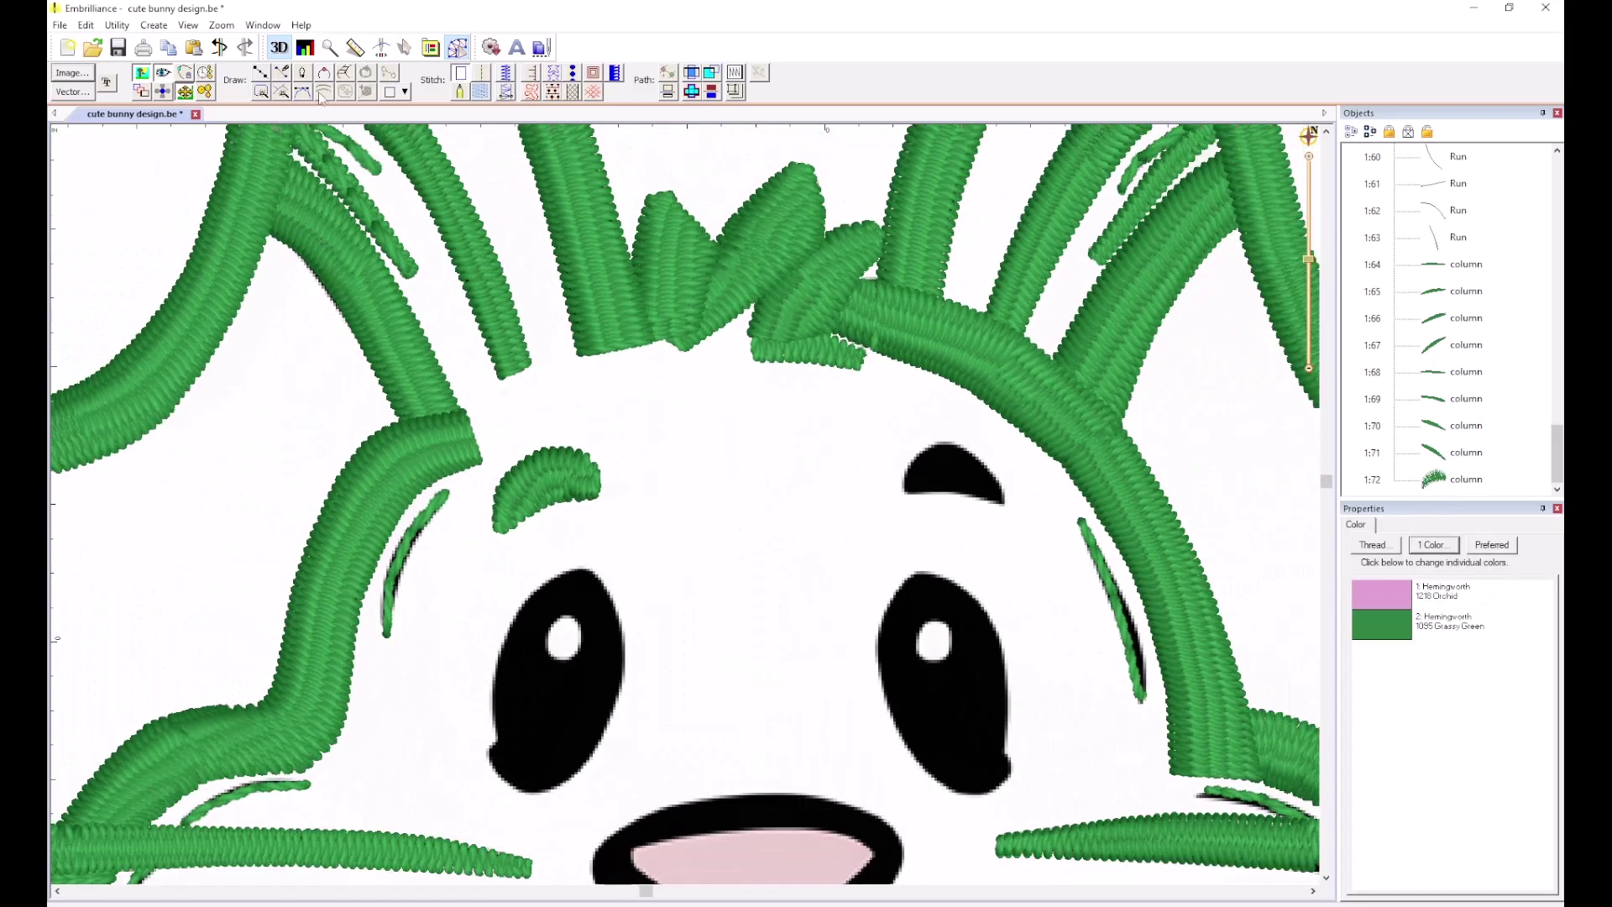
pyautogui.click(345, 72)
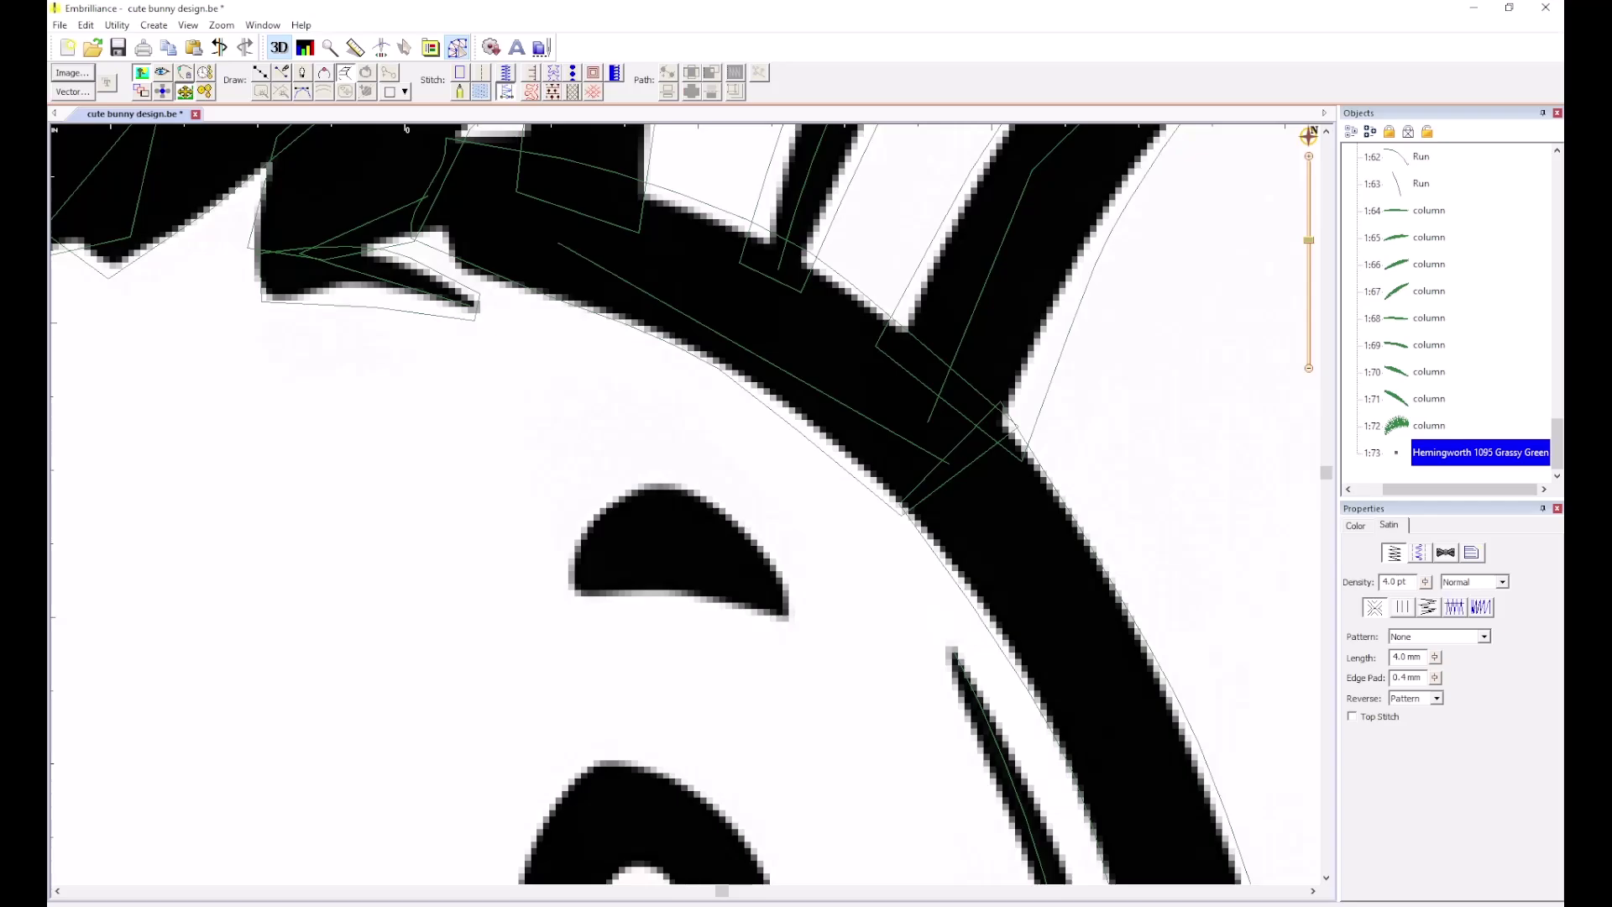
pyautogui.click(574, 559)
pyautogui.click(609, 496)
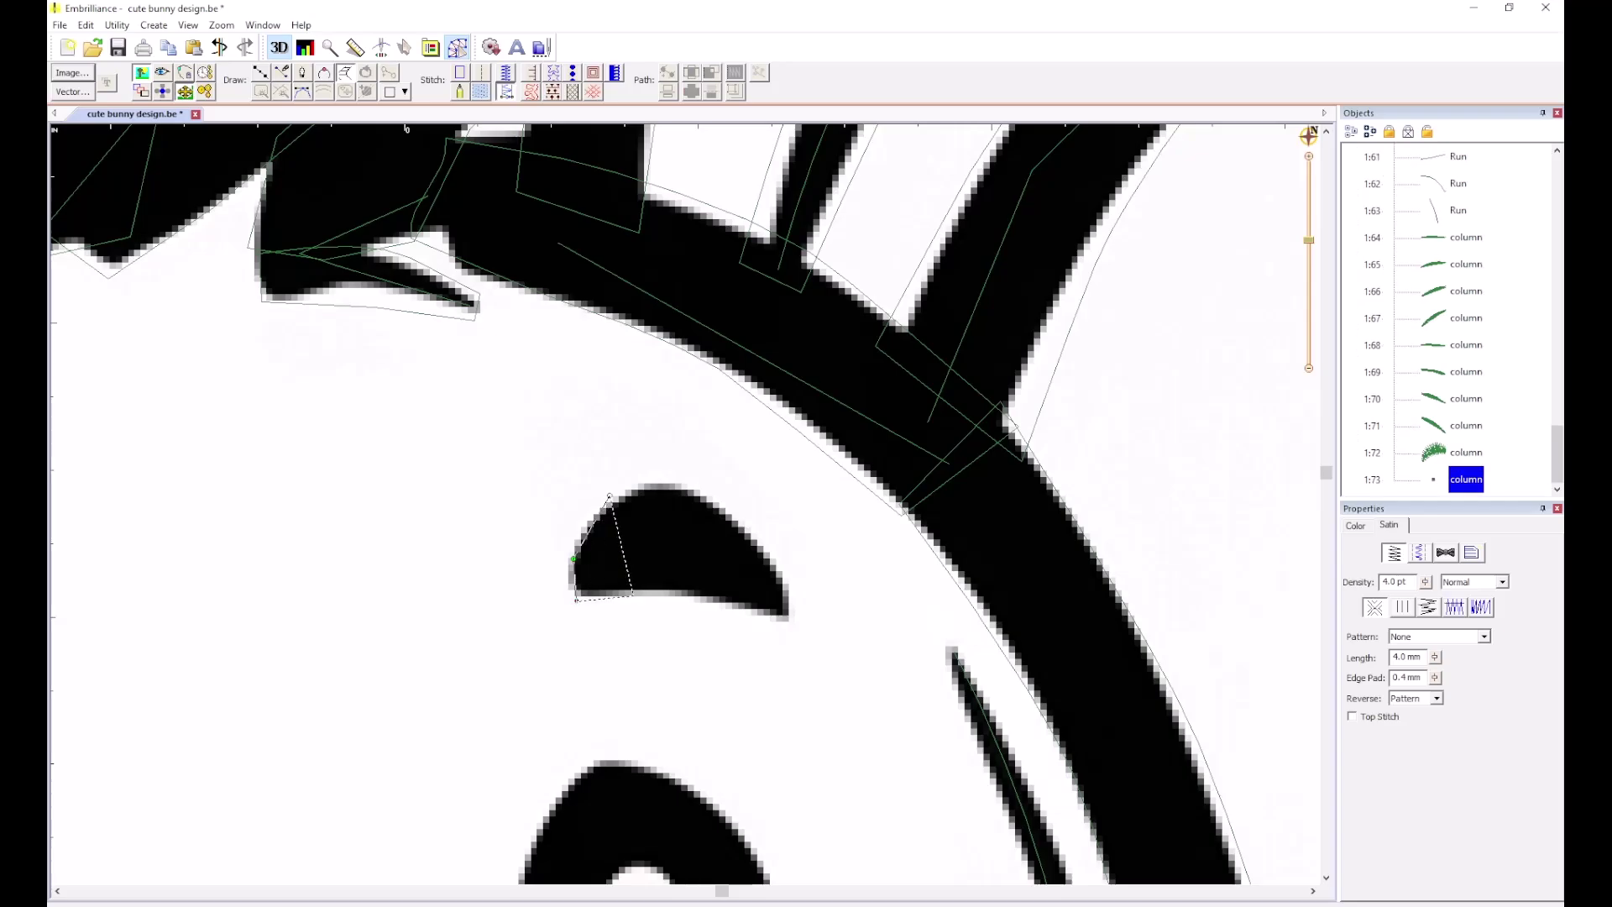
pyautogui.click(667, 482)
pyautogui.click(676, 598)
pyautogui.click(753, 536)
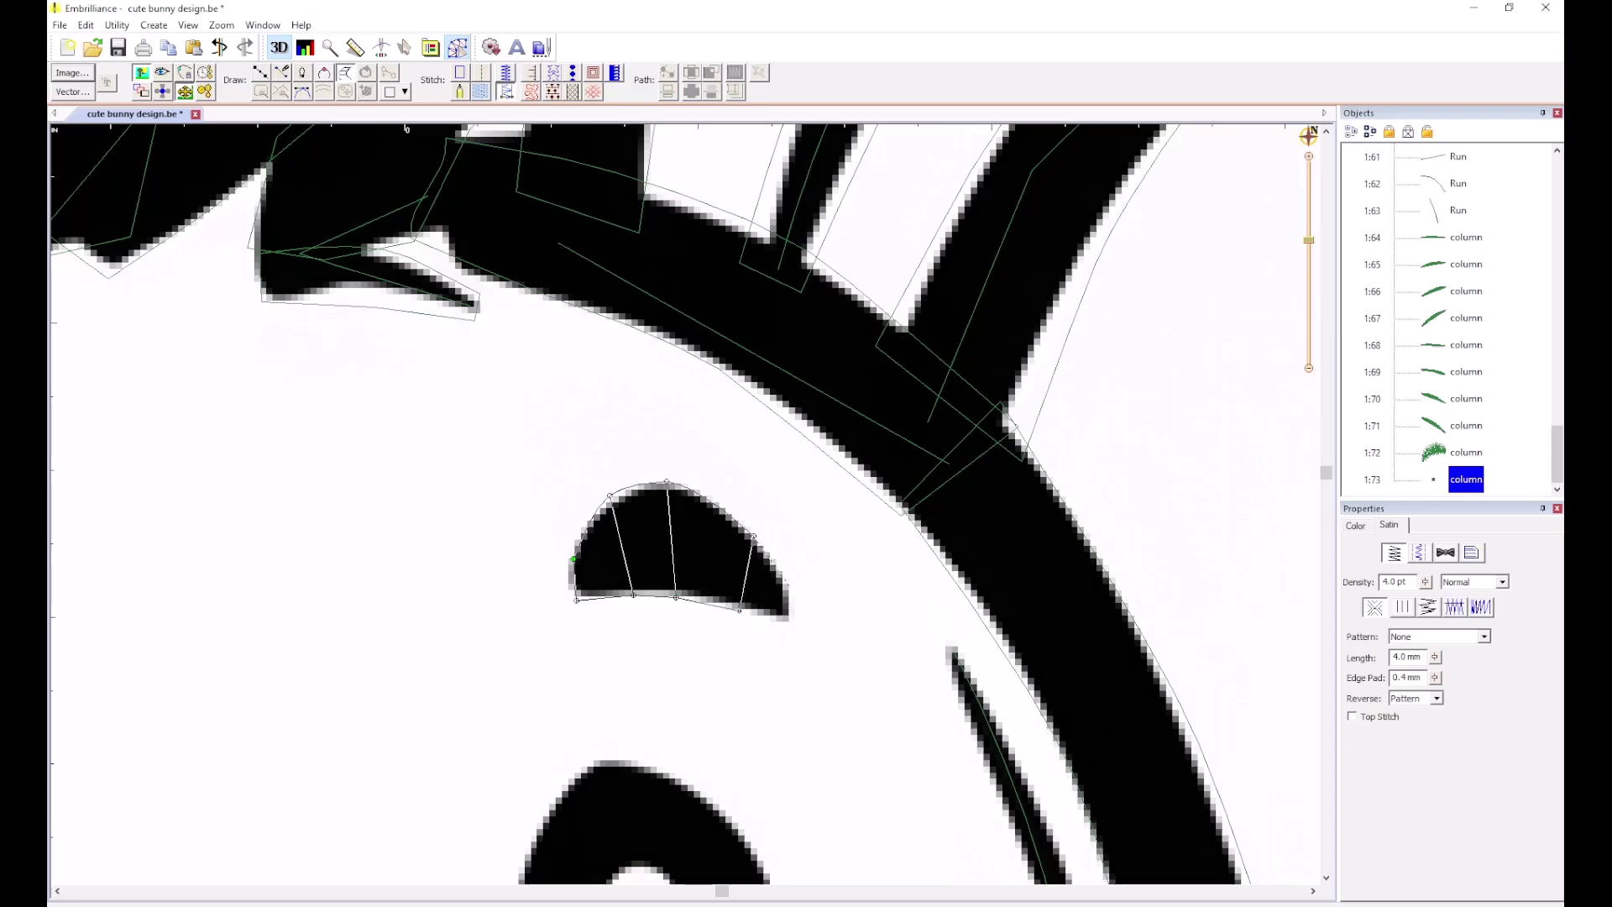
pyautogui.click(789, 586)
pyautogui.rightClick(796, 627)
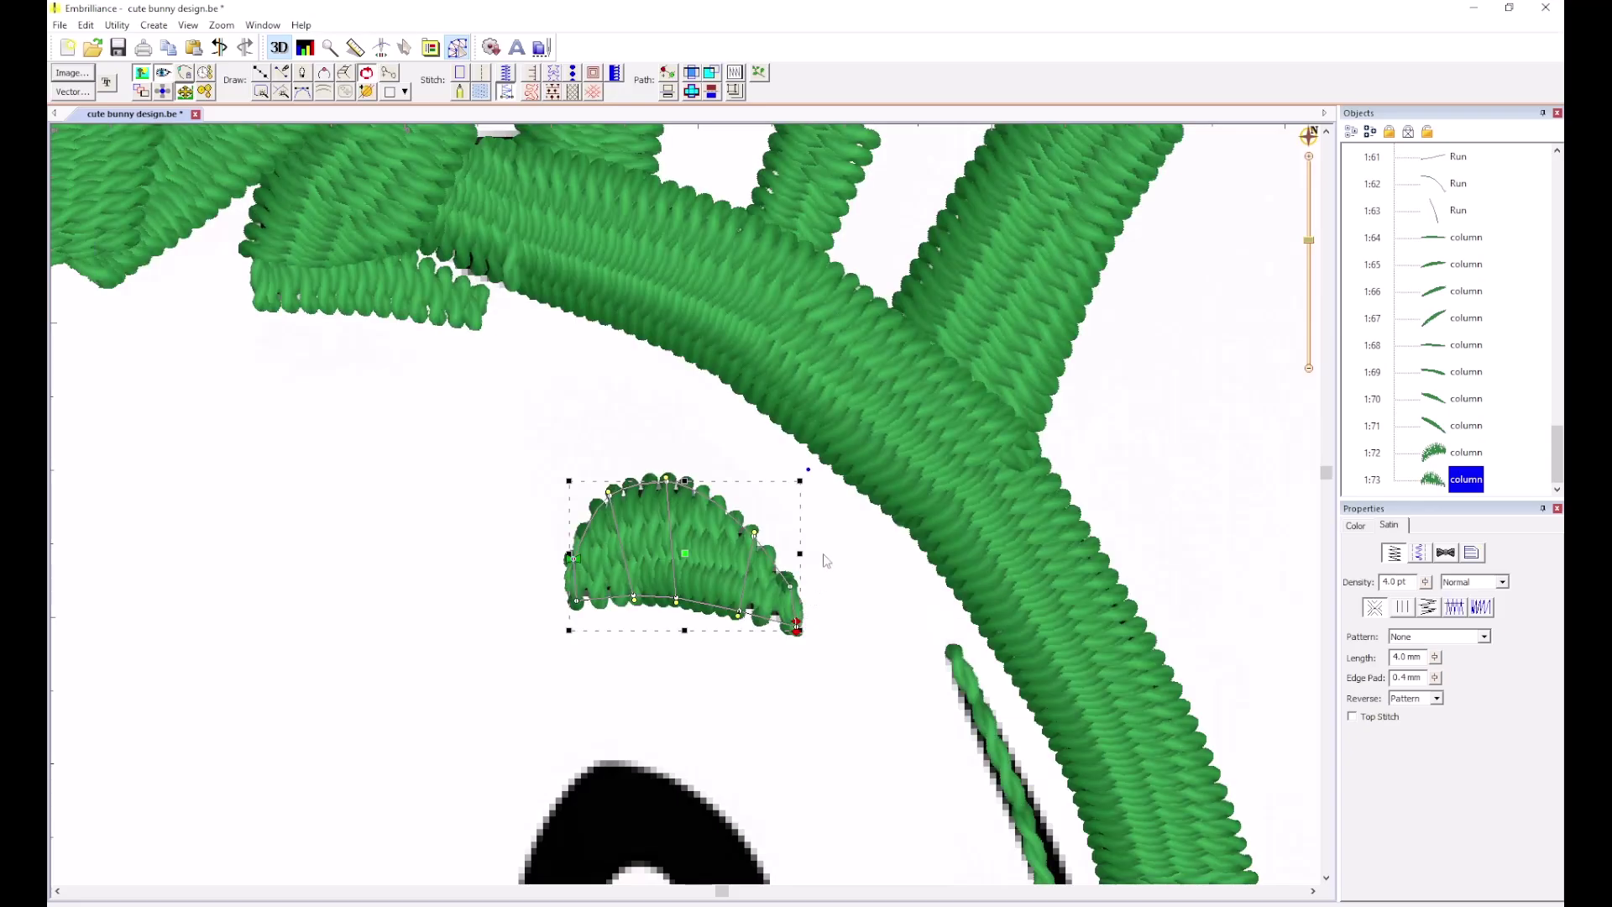
pyautogui.click(821, 553)
# Examine the undigitized eyes, nose, mouth and tongue to plan the order of the remaining parts.
pyautogui.scroll(-5, 660, 509)
pyautogui.scroll(-4, 629, 531)
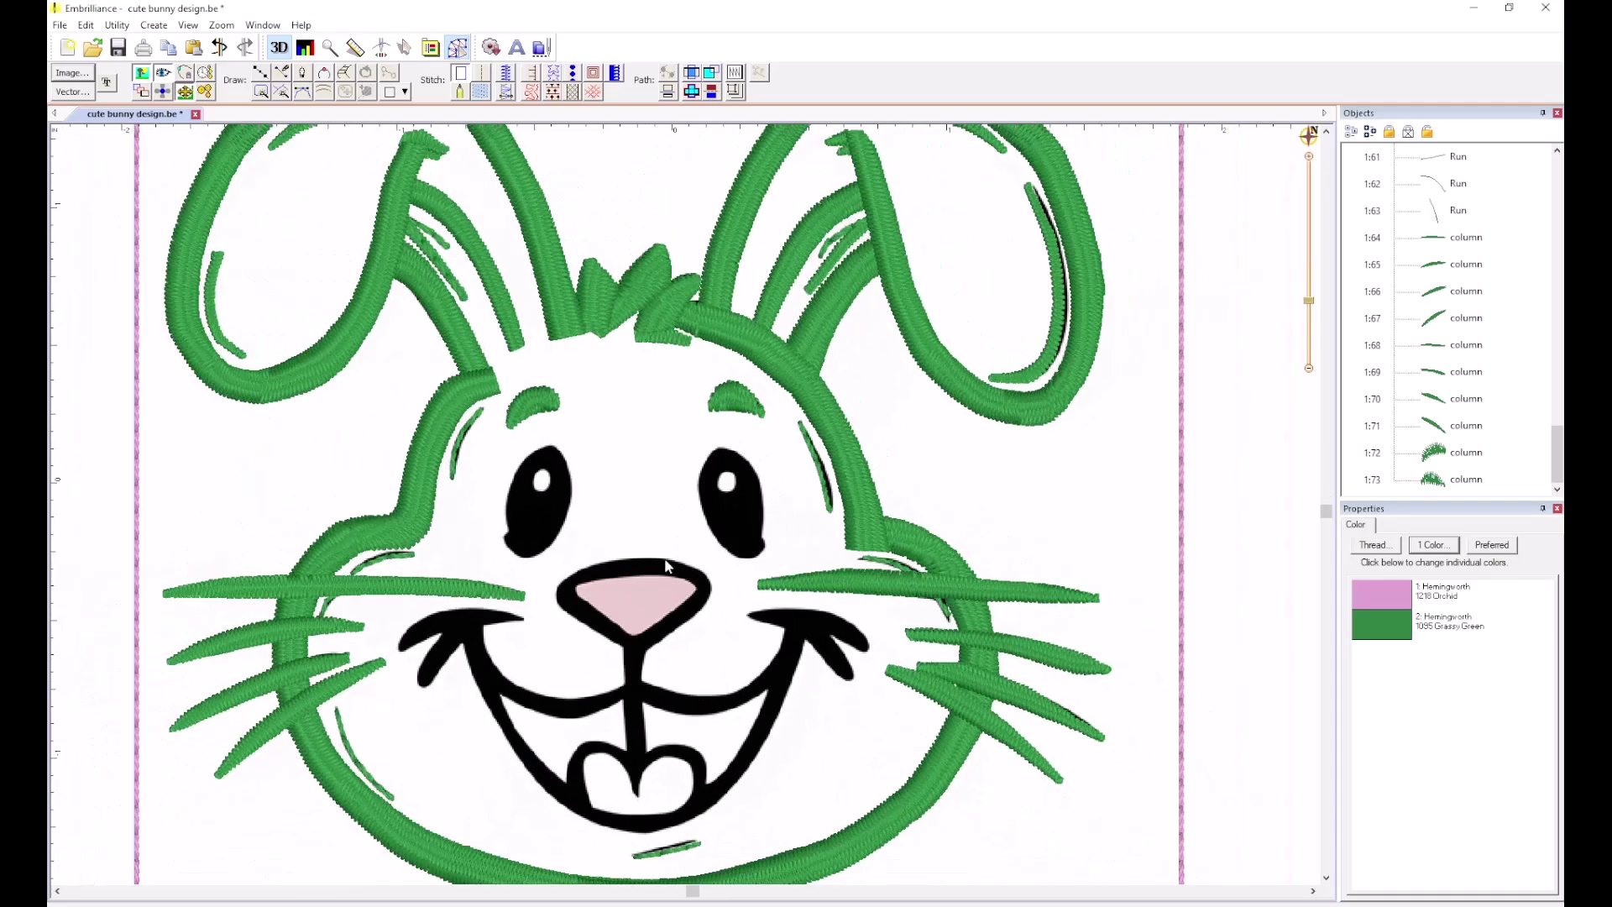
pyautogui.scroll(1, 630, 672)
pyautogui.scroll(-2, 686, 505)
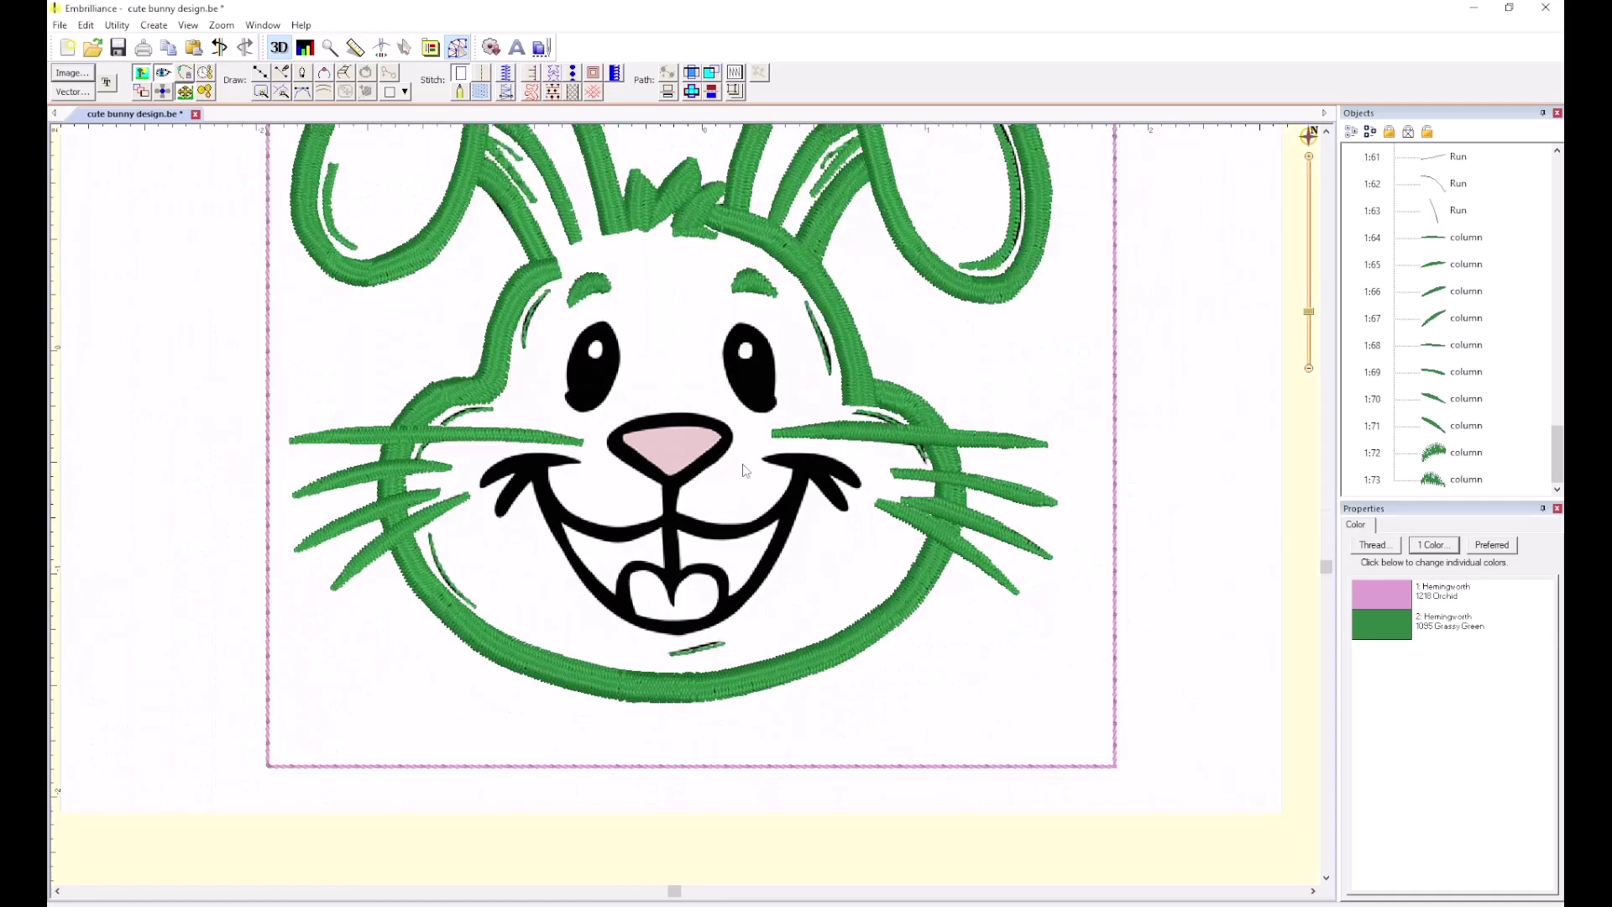
pyautogui.scroll(1, 686, 509)
pyautogui.scroll(1, 687, 509)
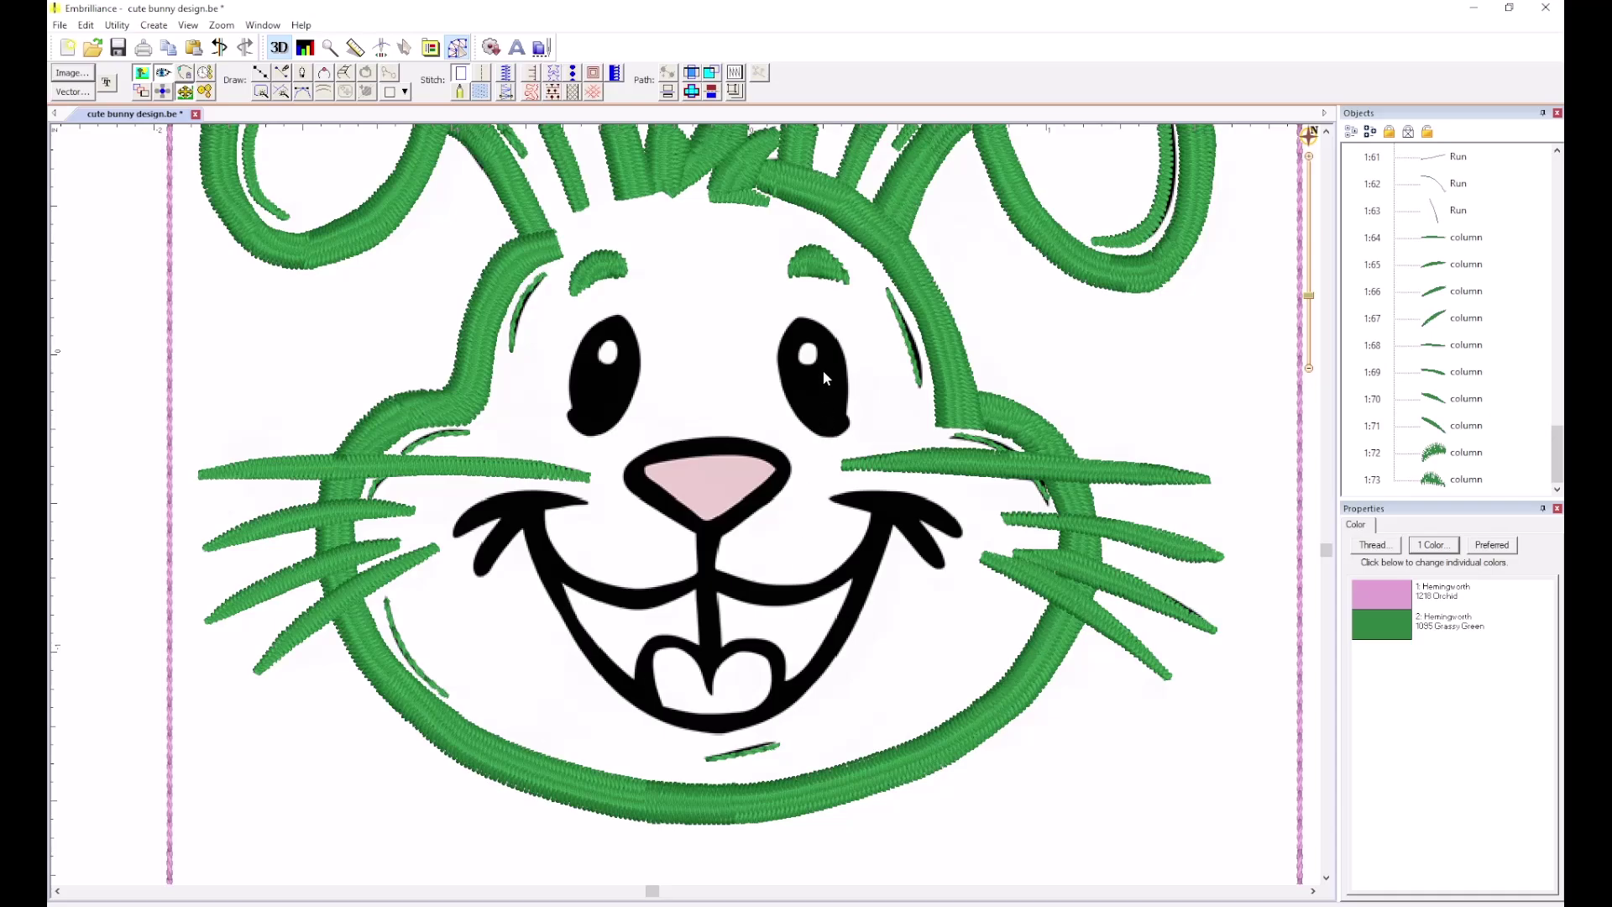
pyautogui.scroll(1, 720, 548)
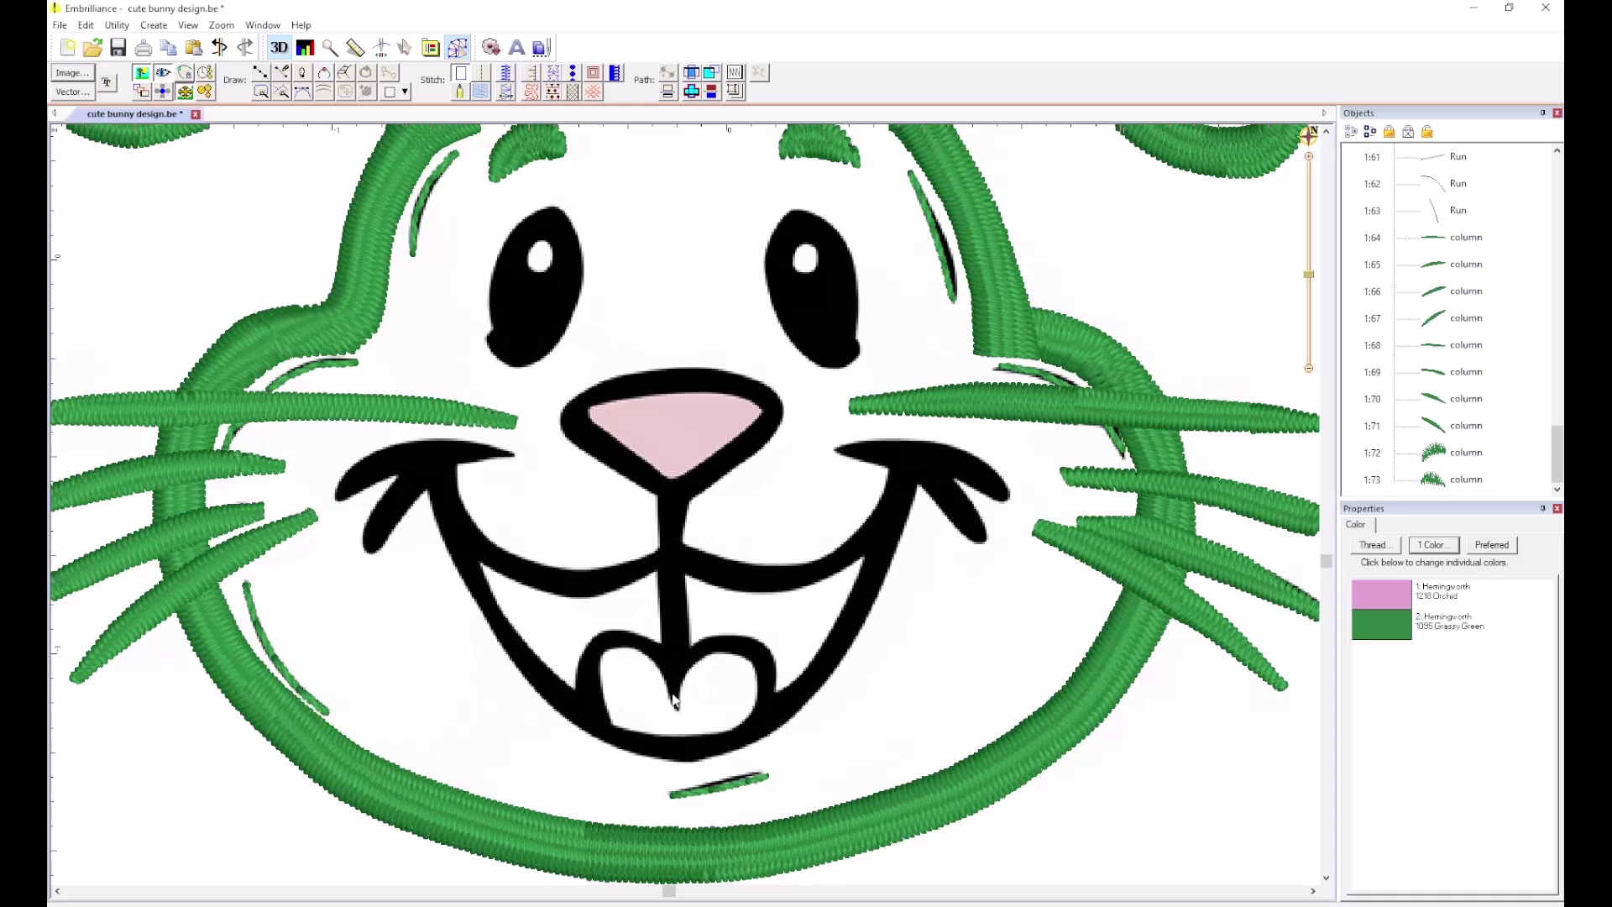
pyautogui.scroll(-3, 674, 700)
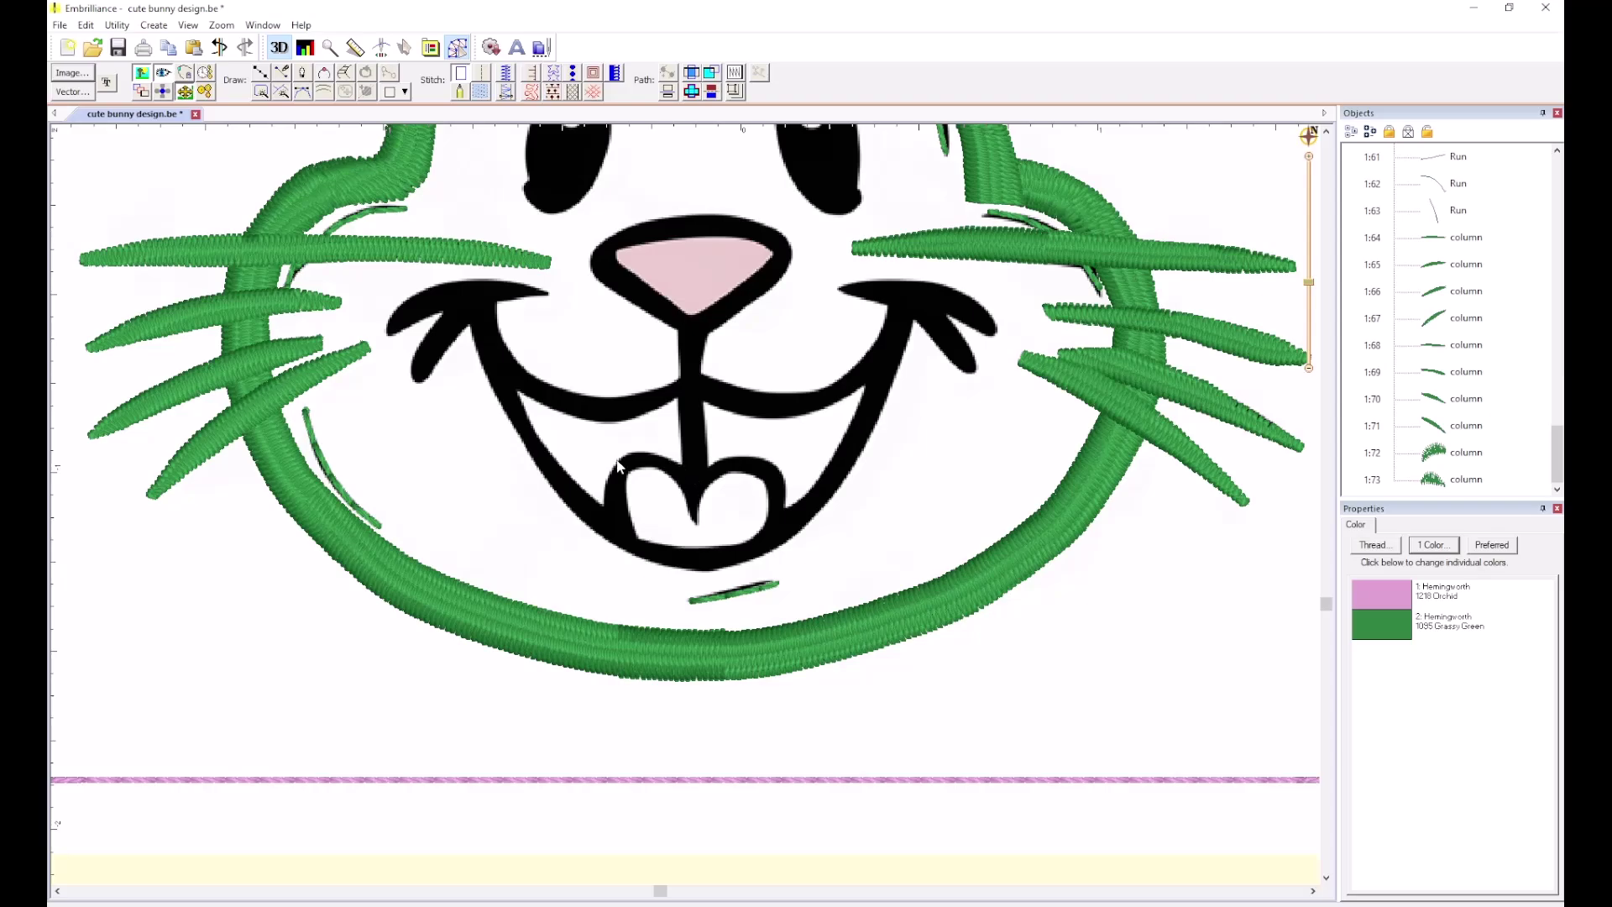
pyautogui.scroll(-2, 687, 509)
pyautogui.scroll(2, 686, 510)
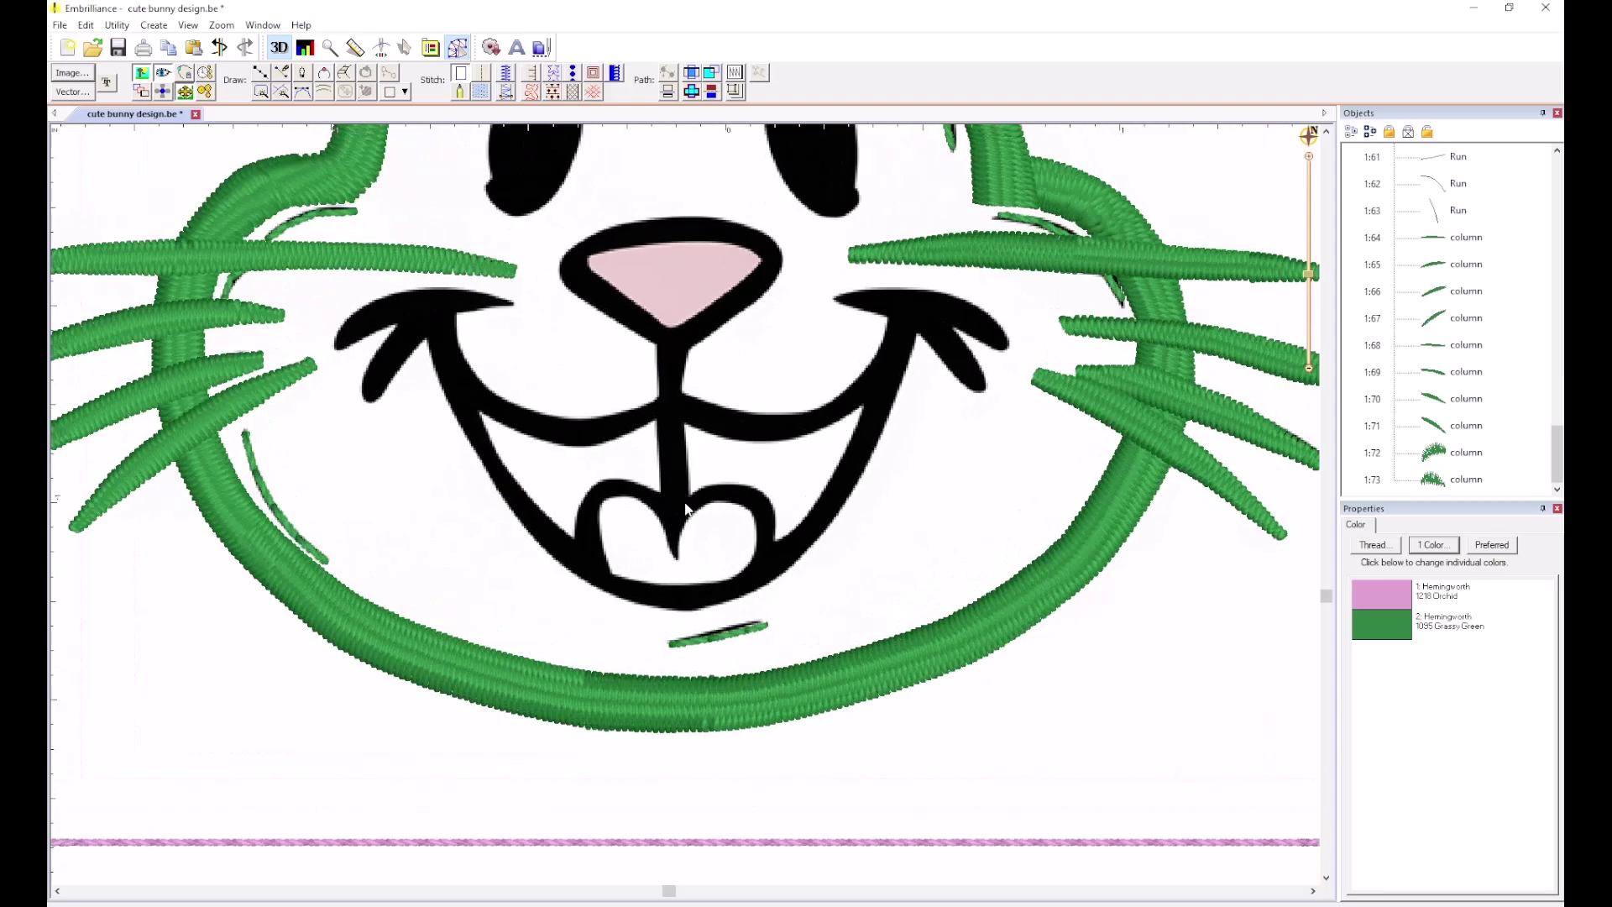
# Digitize the vertical line inside the mouth as a short satin column from the upper lip line down to the tongue, then deselect it.
pyautogui.click(344, 74)
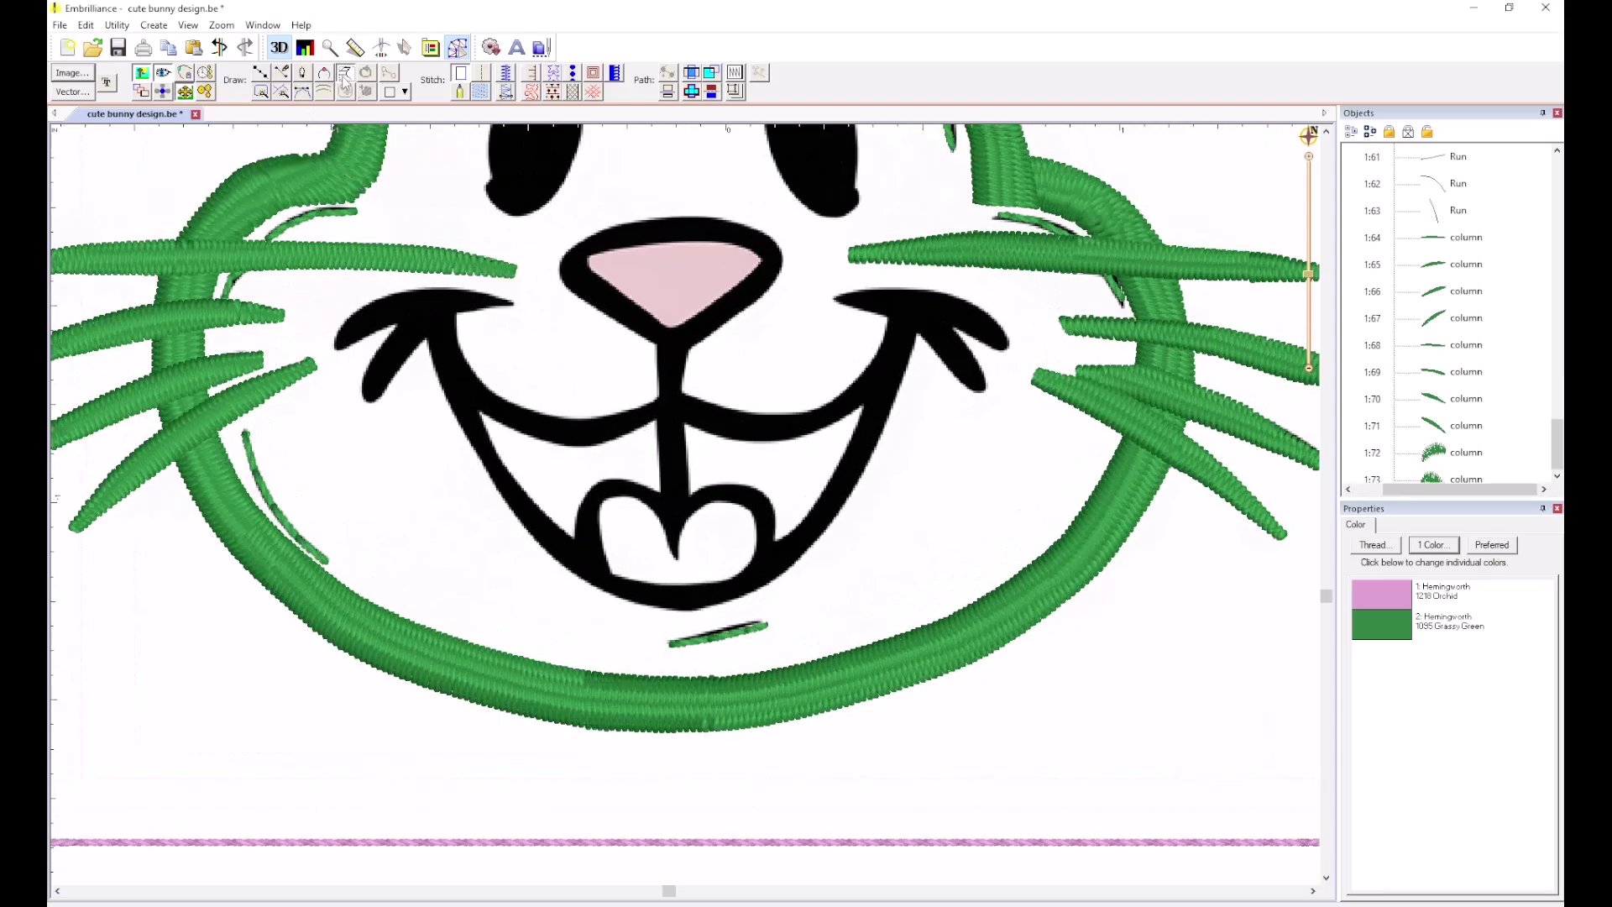
pyautogui.scroll(1, 685, 516)
pyautogui.click(657, 477)
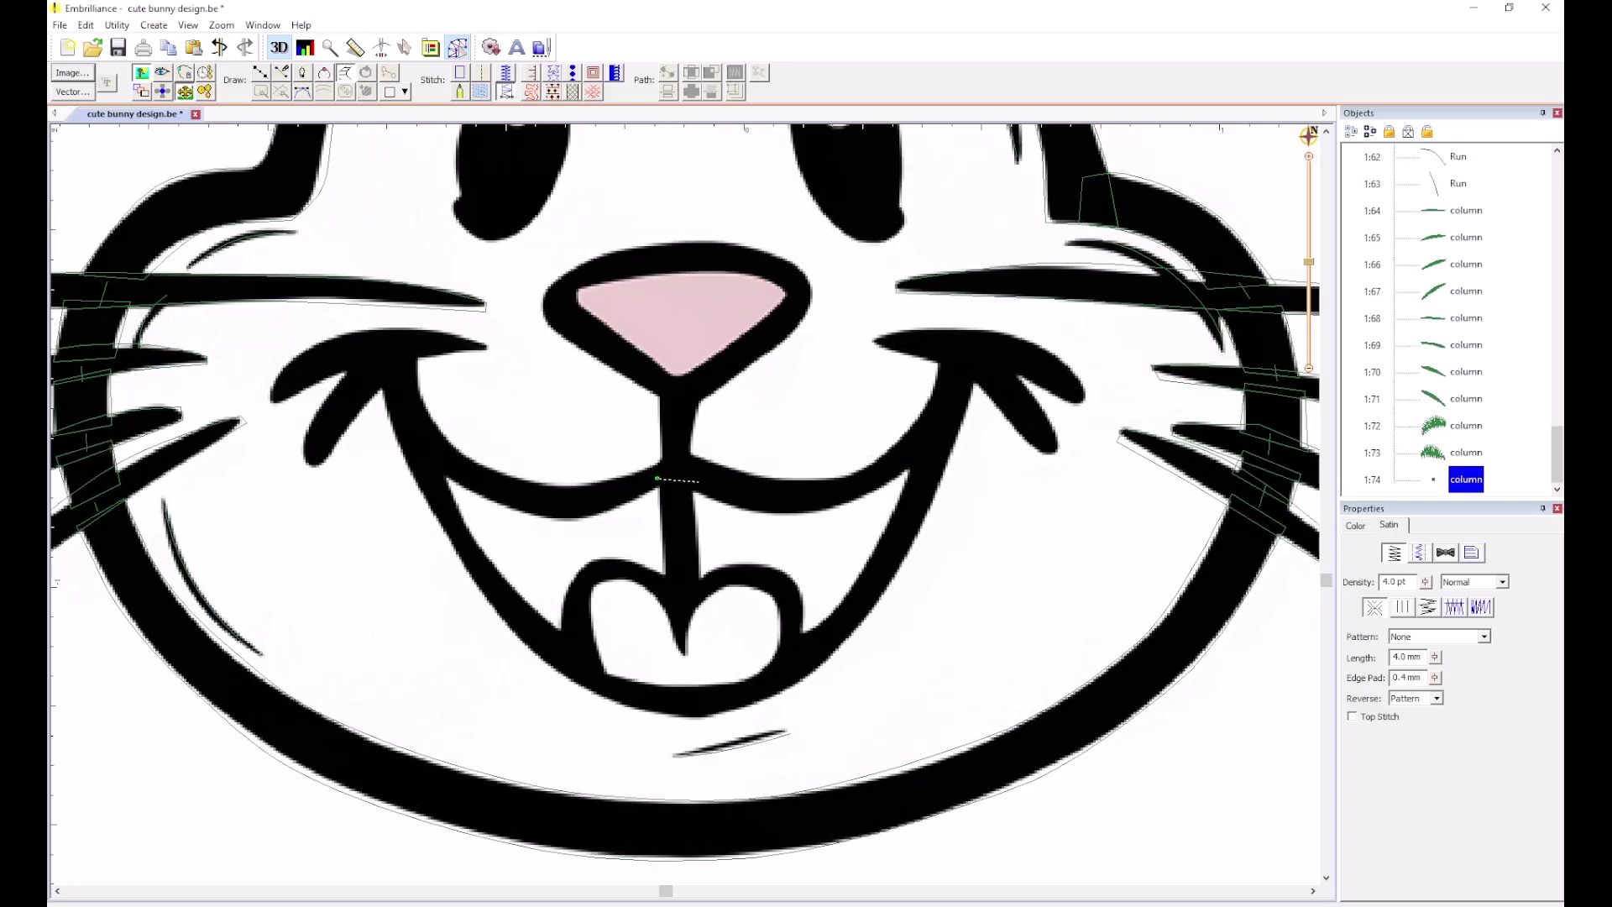
pyautogui.click(698, 481)
pyautogui.click(664, 581)
pyautogui.click(705, 580)
pyautogui.press('Return')
pyautogui.click(763, 535)
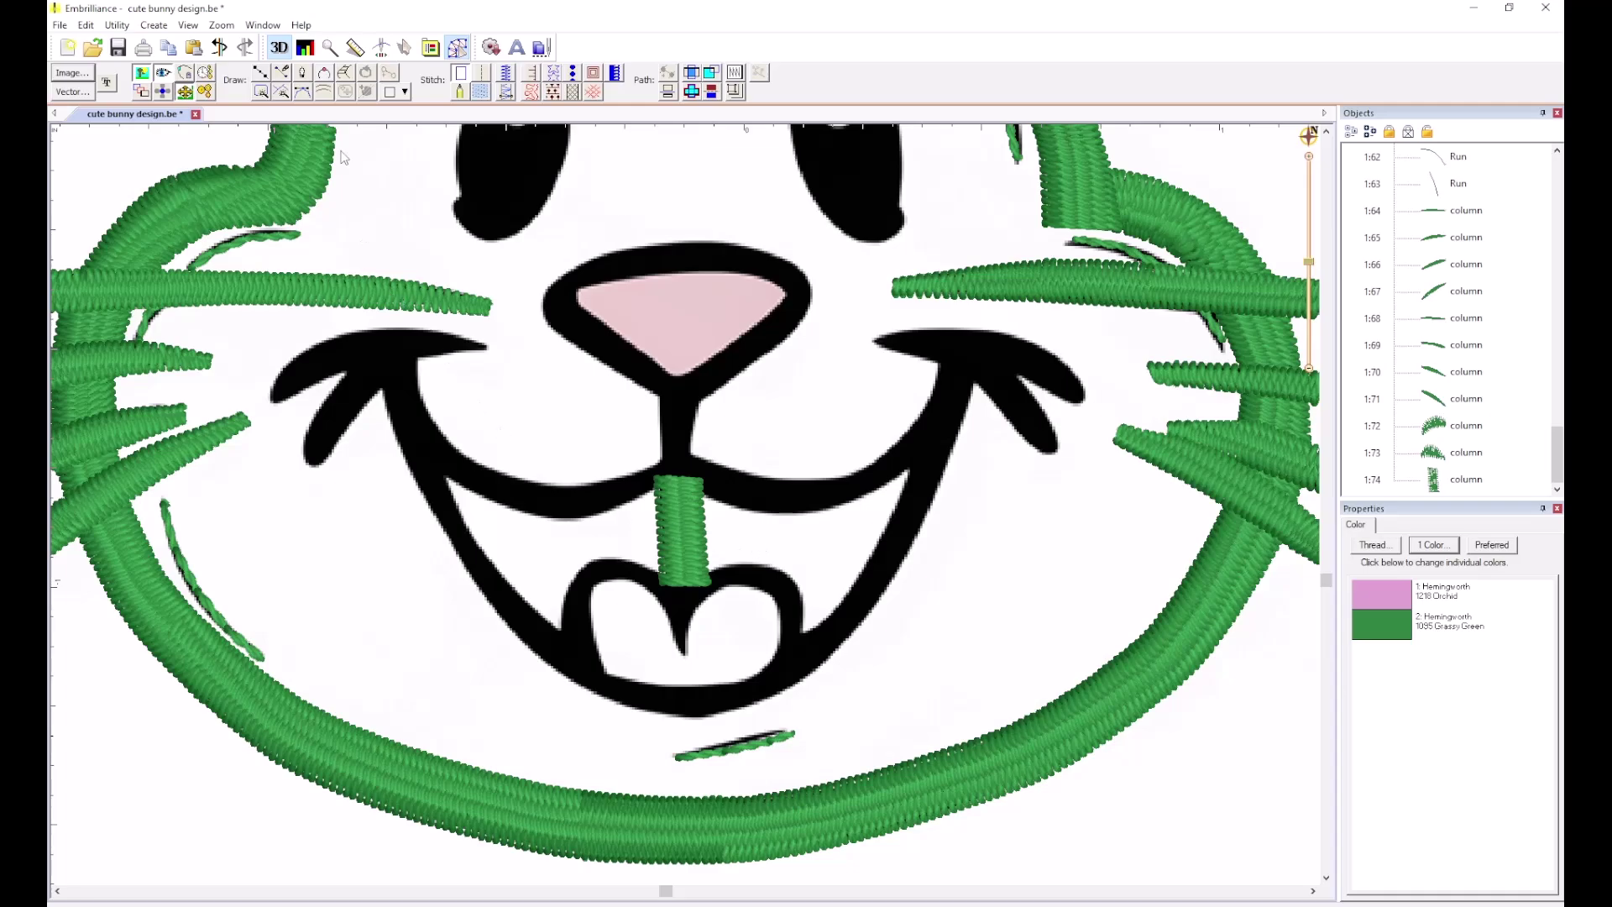
# Draw a curved run-stitch line along the tongue's left outline, from the centre notch over the top and down to the lower mouth outline.
pyautogui.click(261, 73)
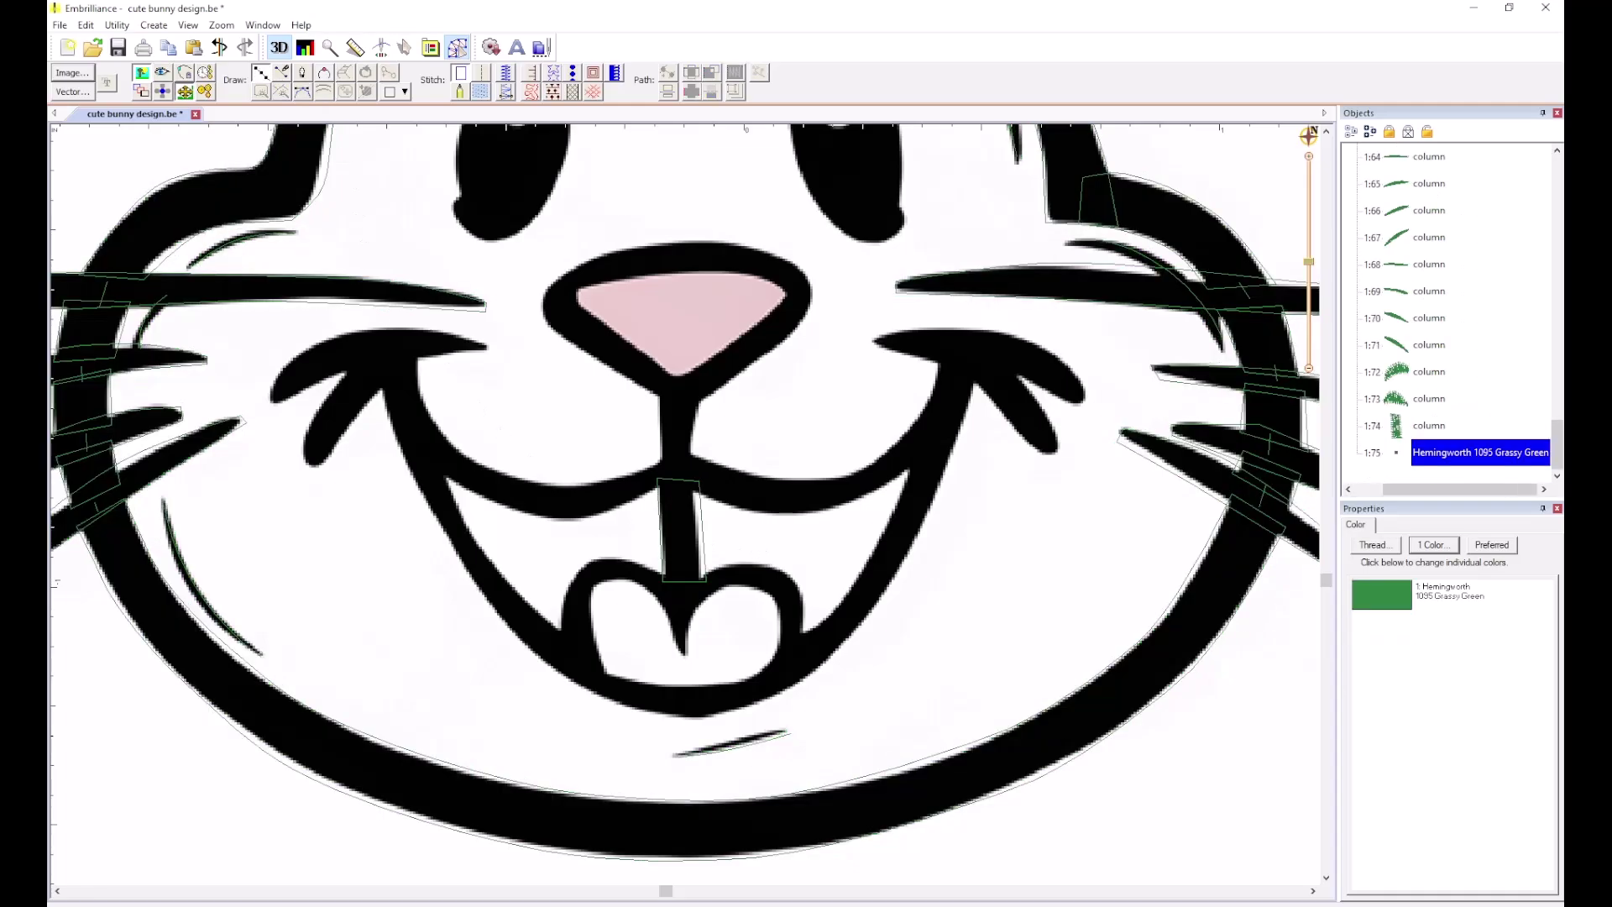
pyautogui.click(633, 573)
pyautogui.click(683, 602)
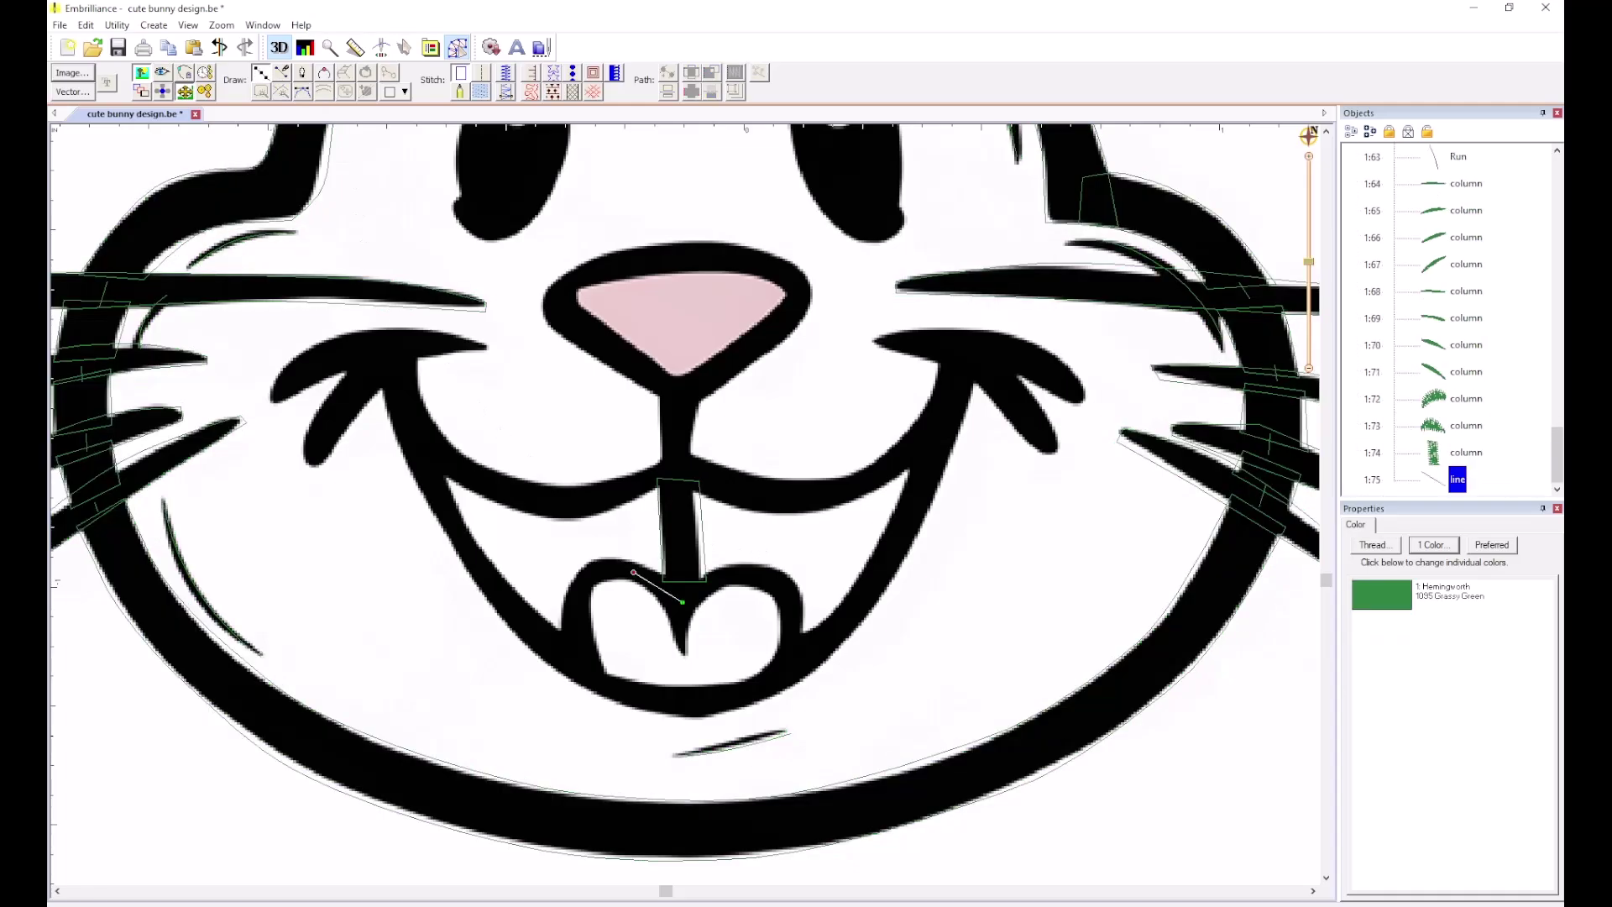
pyautogui.click(581, 591)
pyautogui.click(578, 650)
pyautogui.press('Return')
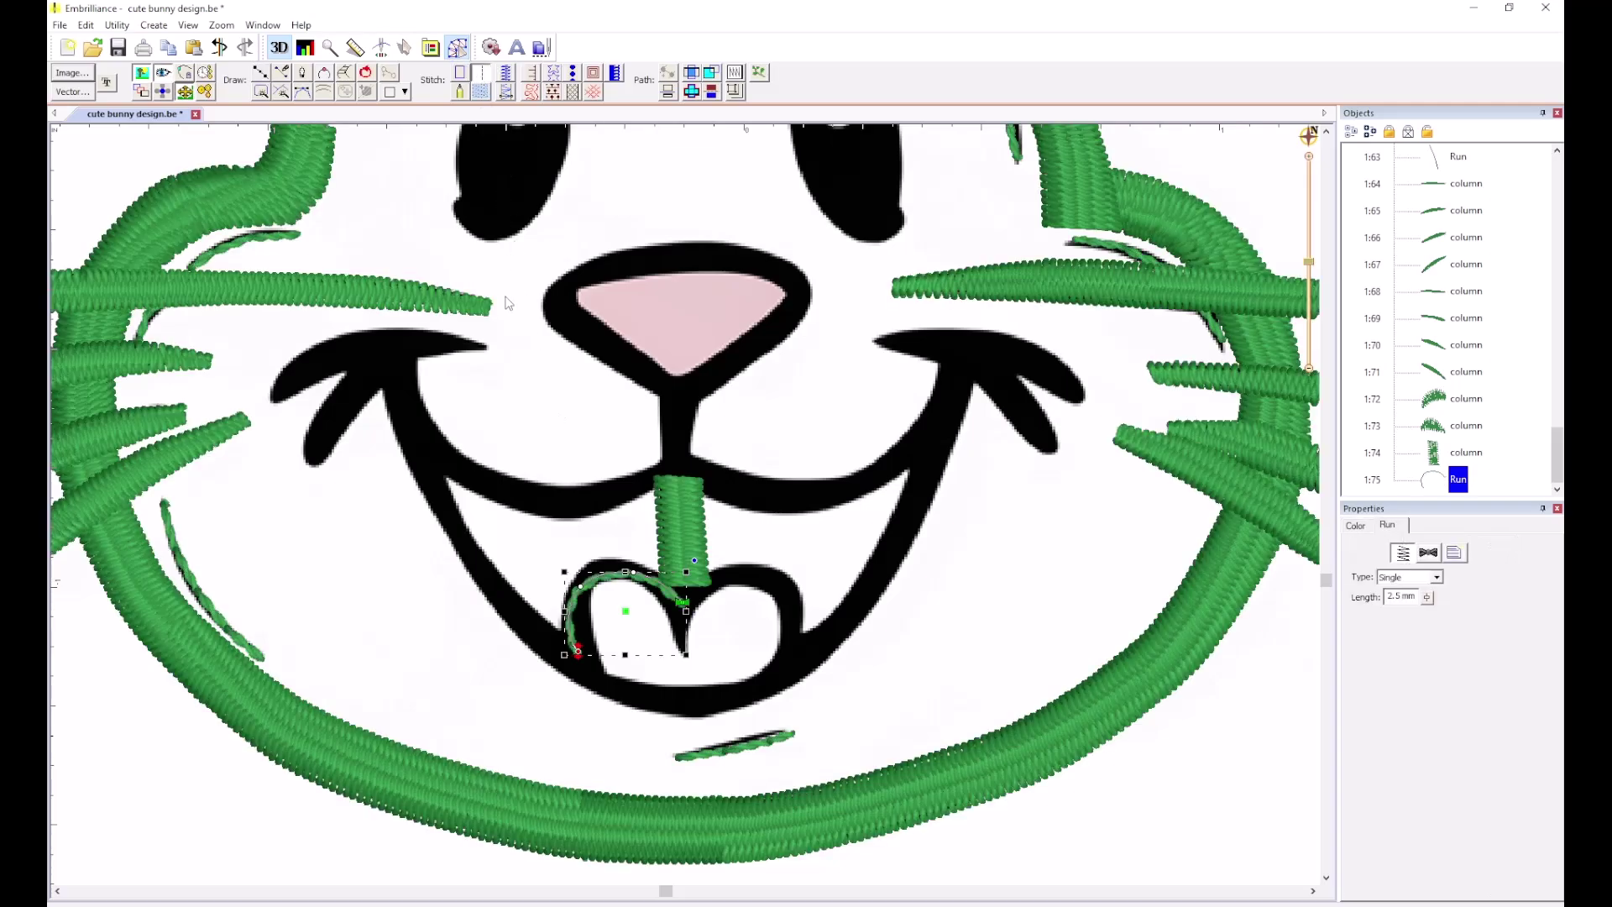
# Digitize the tongue's left lobe outline as a satin column from the lower mouth outline over the top to the centre notch.
pyautogui.click(344, 72)
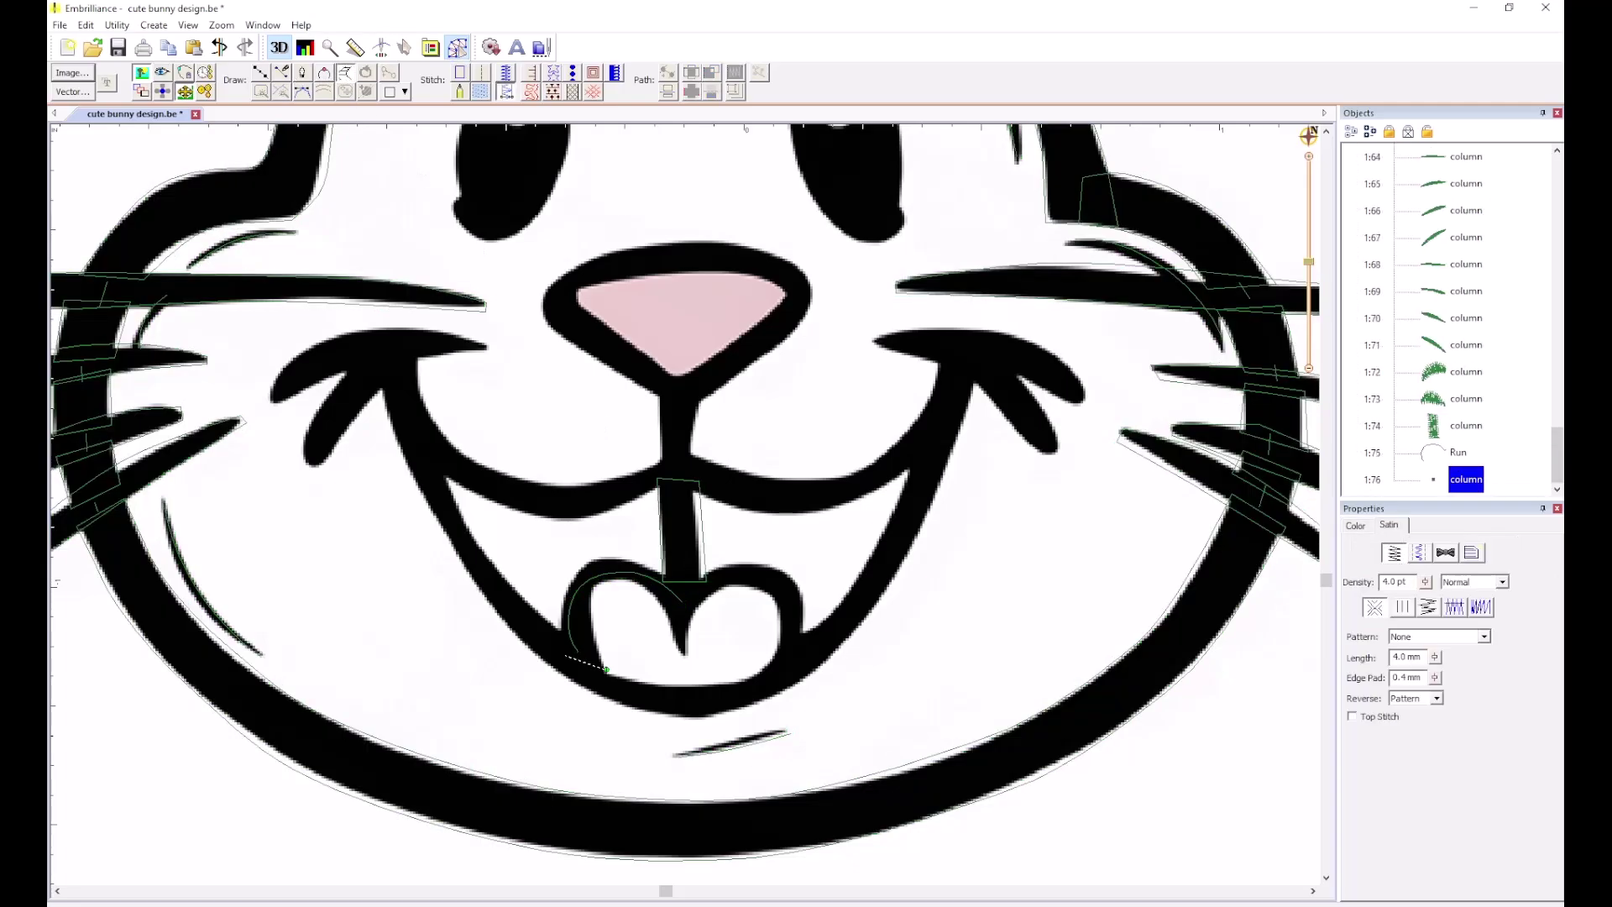
pyautogui.click(561, 654)
pyautogui.click(593, 615)
pyautogui.click(561, 616)
pyautogui.click(596, 587)
pyautogui.click(569, 578)
pyautogui.click(629, 584)
pyautogui.click(631, 555)
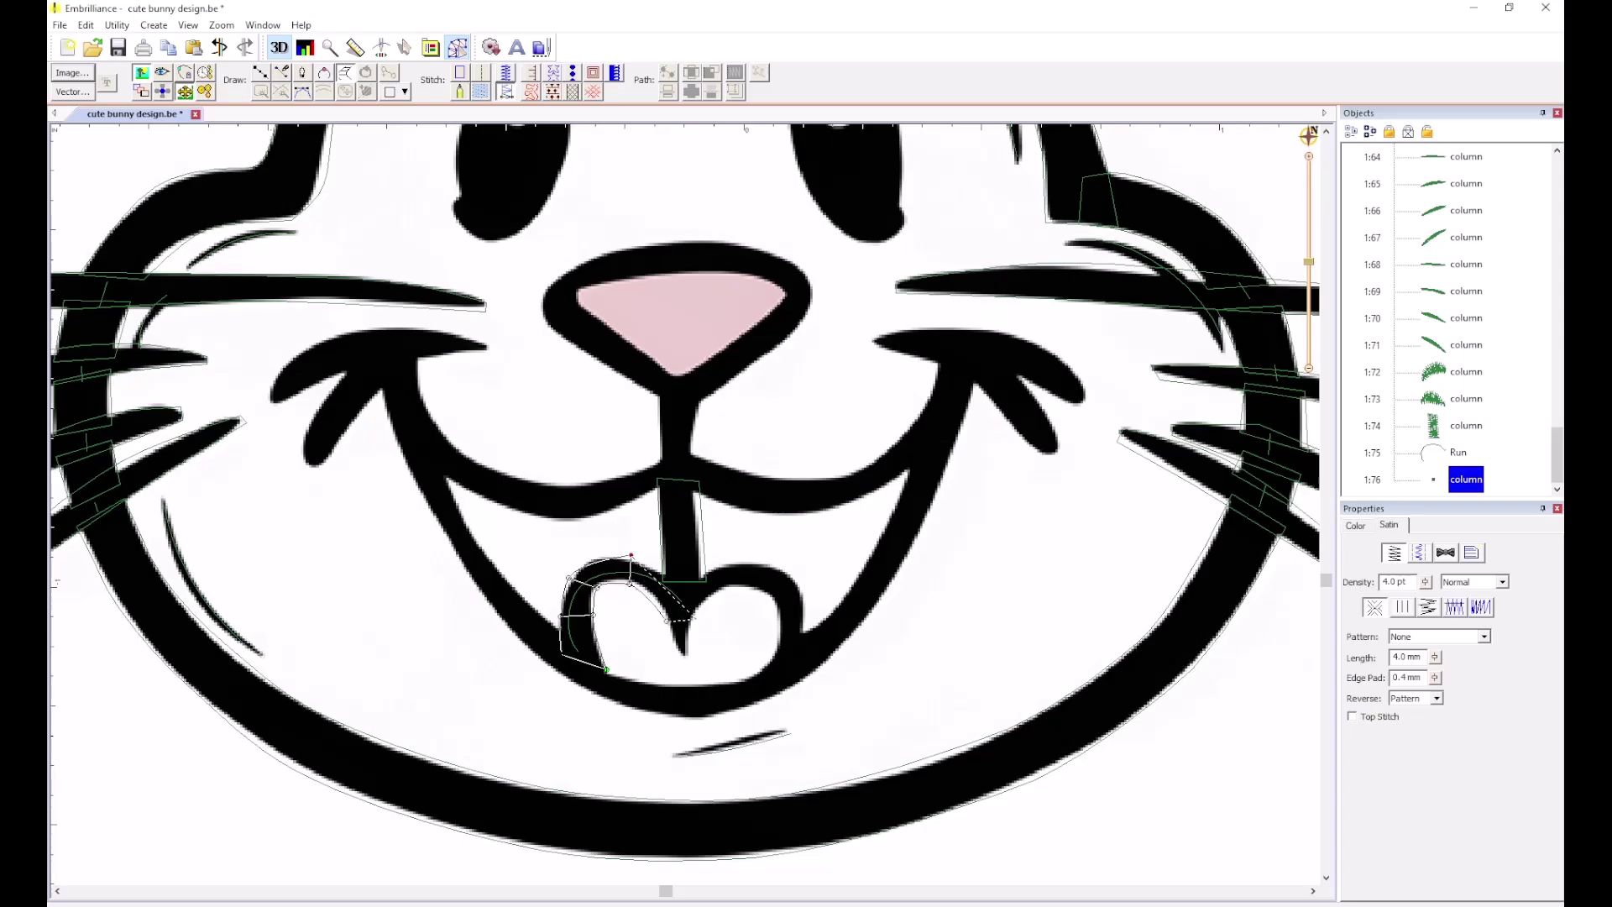
pyautogui.click(696, 618)
pyautogui.scroll(2, 707, 765)
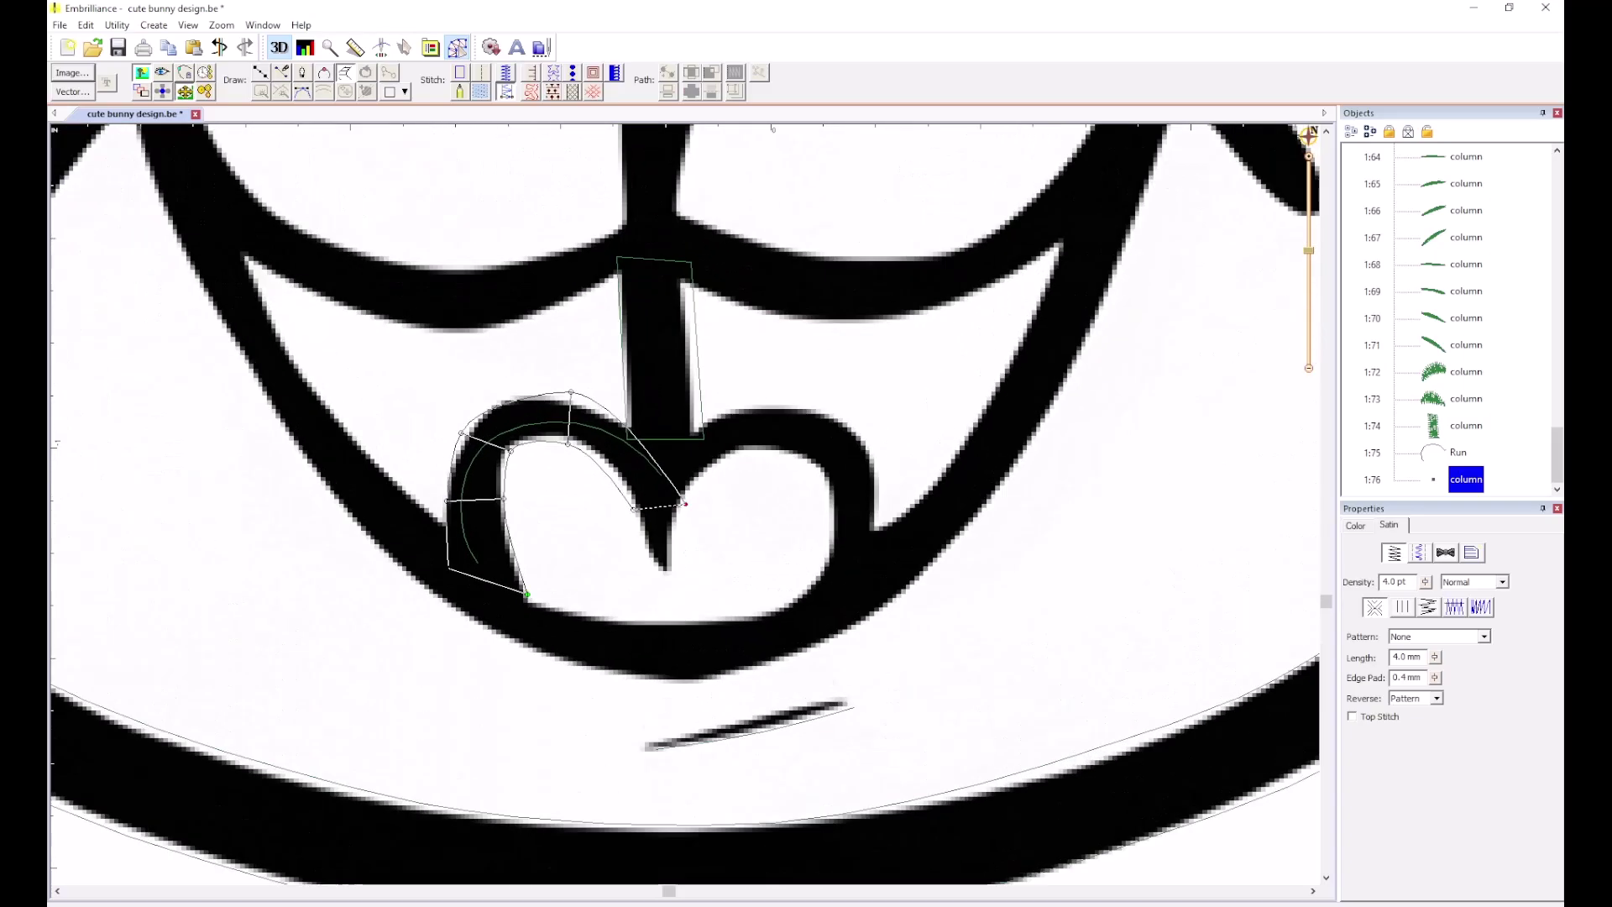
pyautogui.press('BackSpace')
pyautogui.click(672, 459)
pyautogui.press('Return')
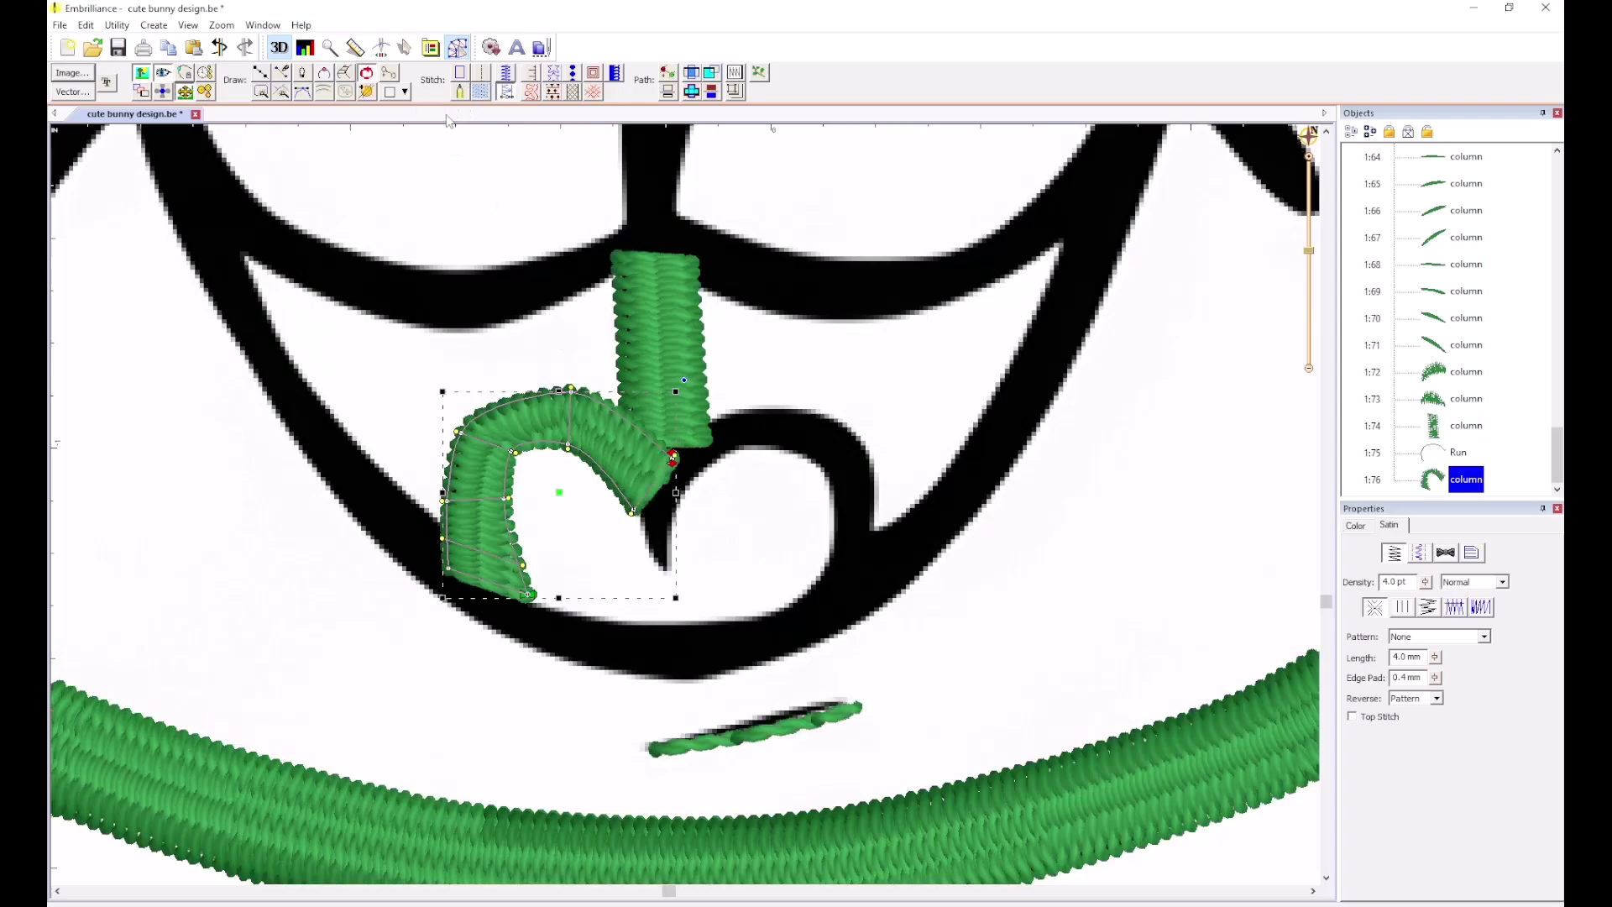
# Draw a short run-stitch line down the tongue's centre notch to its pointed tip, then deselect it.
pyautogui.click(261, 72)
pyautogui.click(656, 488)
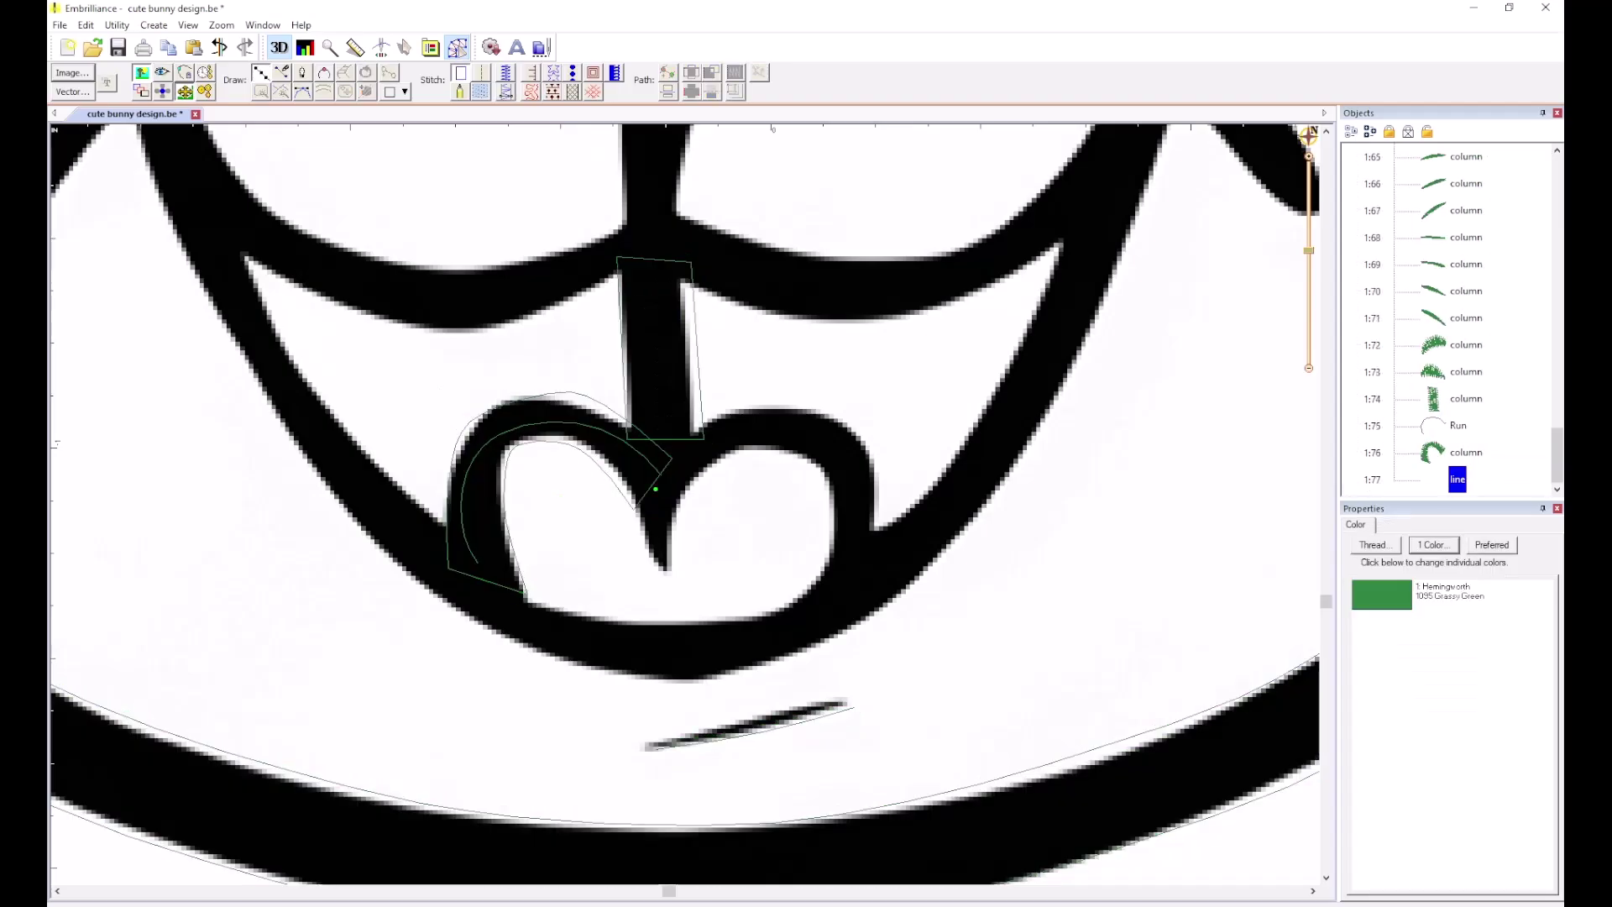
pyautogui.click(659, 528)
pyautogui.click(659, 569)
pyautogui.press('Return')
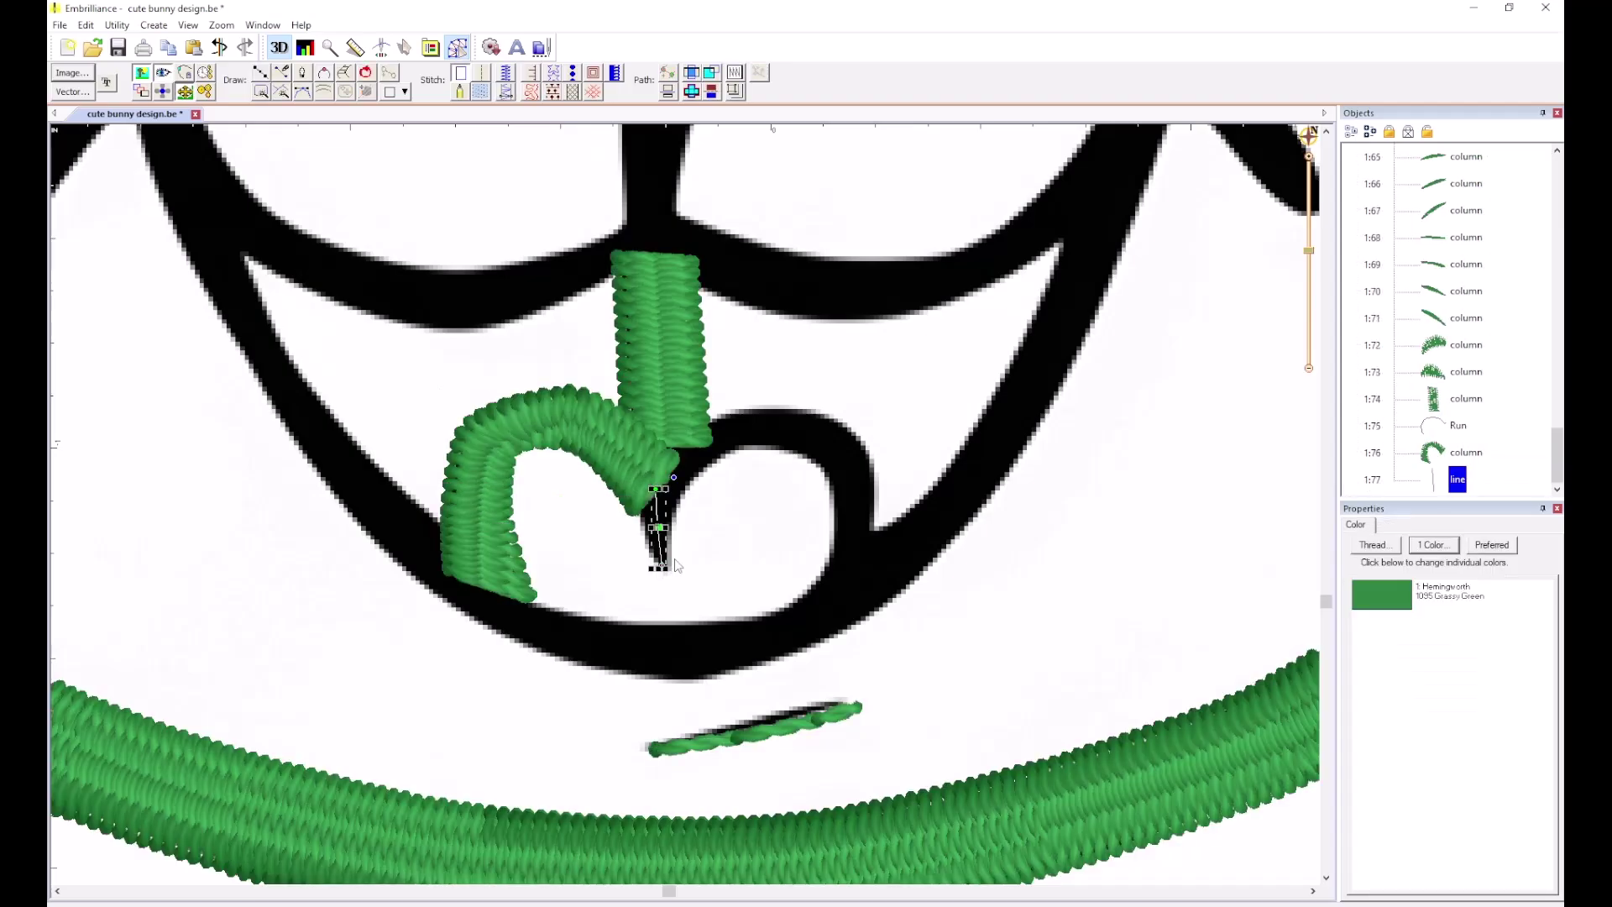
pyautogui.click(482, 76)
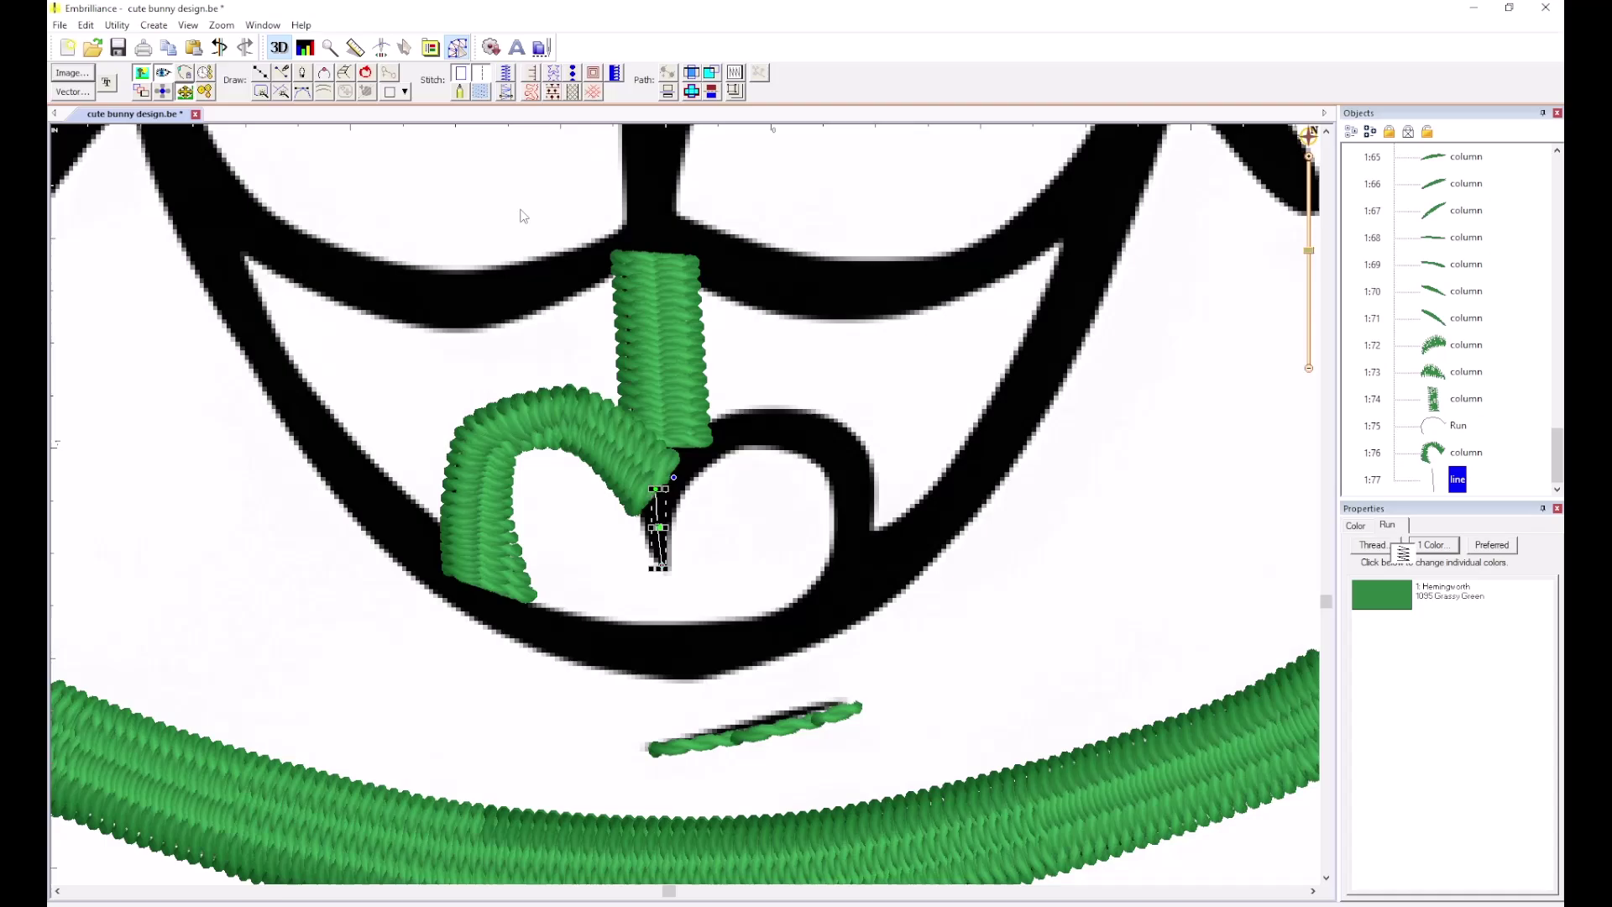
pyautogui.click(697, 561)
# Digitize the tongue's right lobe outline as a satin column from the notch's tip over the top to the lower mouth outline, then deselect it.
pyautogui.click(343, 77)
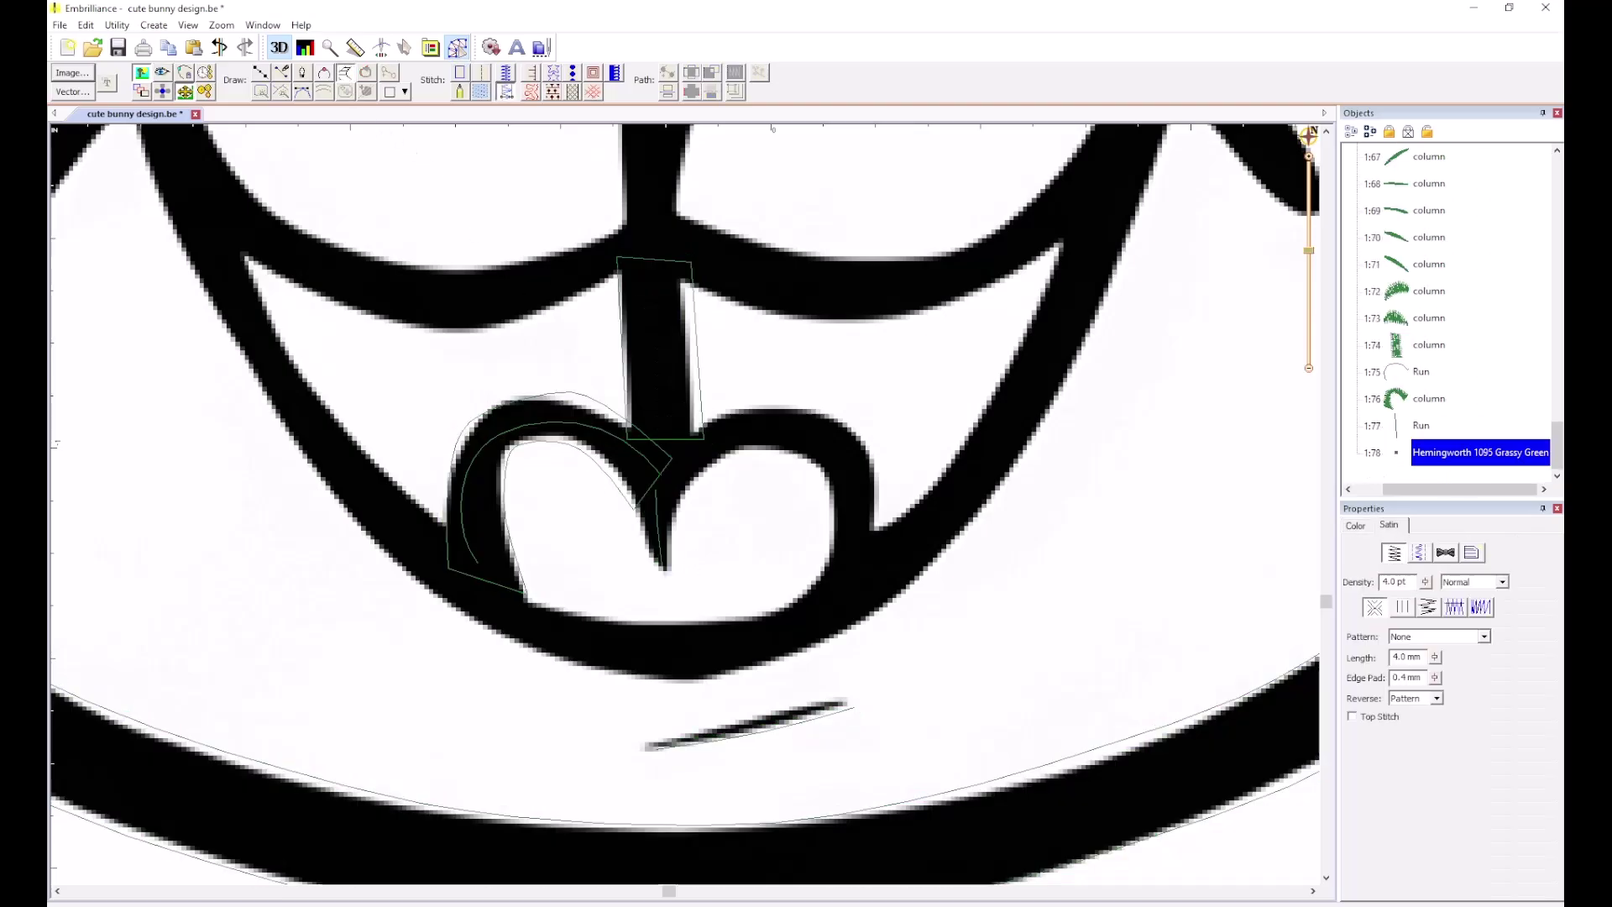
pyautogui.click(626, 497)
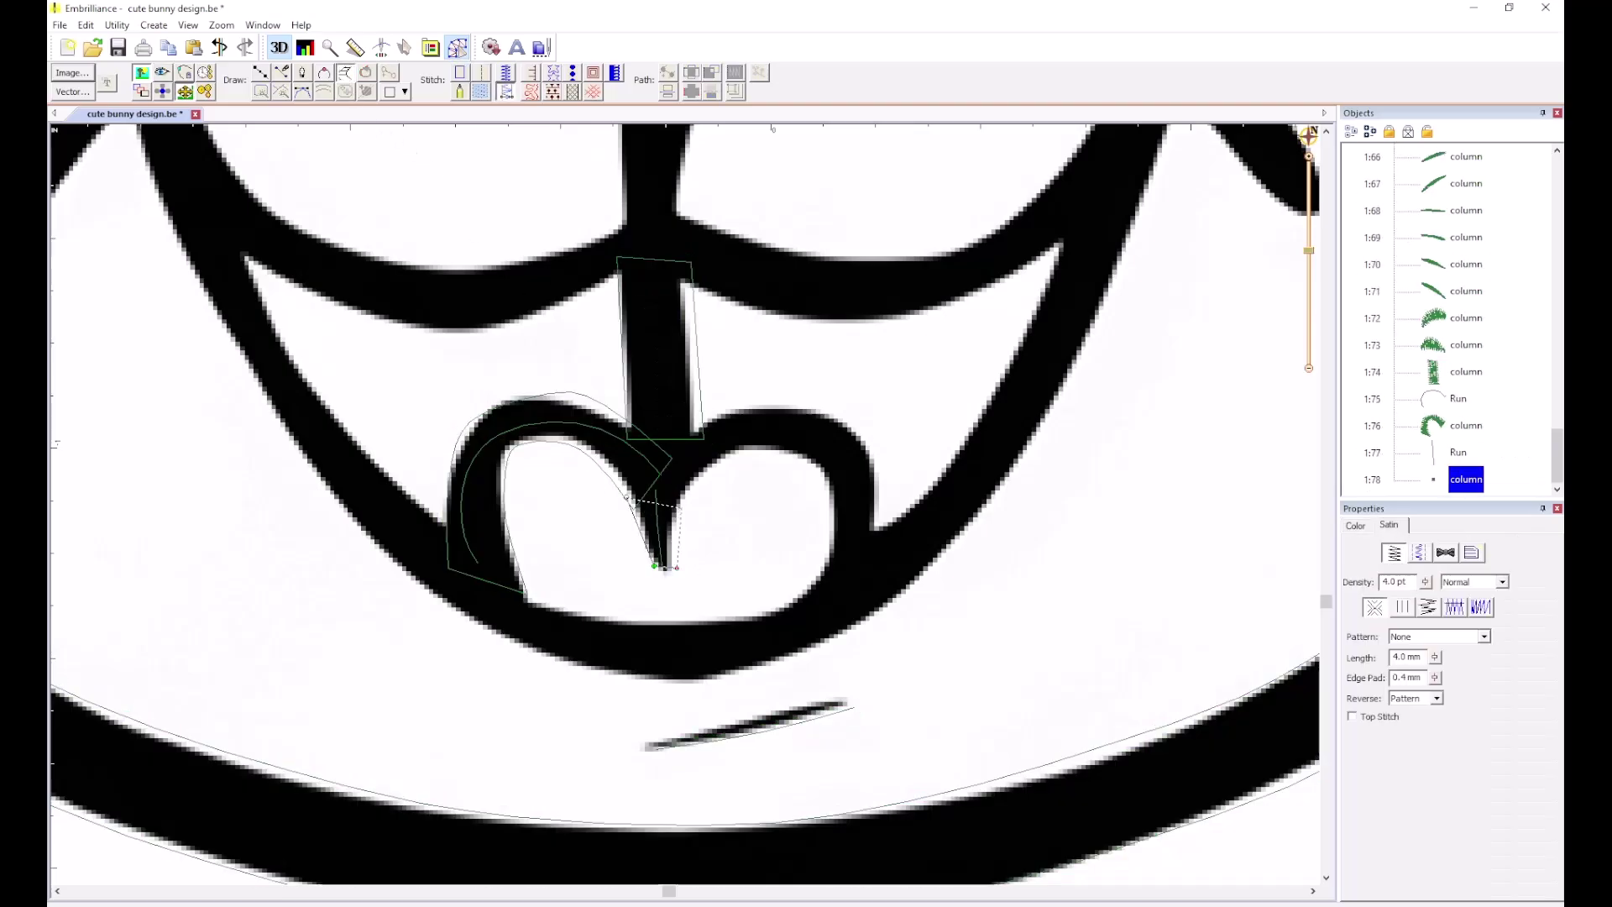
pyautogui.click(683, 507)
pyautogui.click(661, 425)
pyautogui.click(709, 467)
pyautogui.click(739, 407)
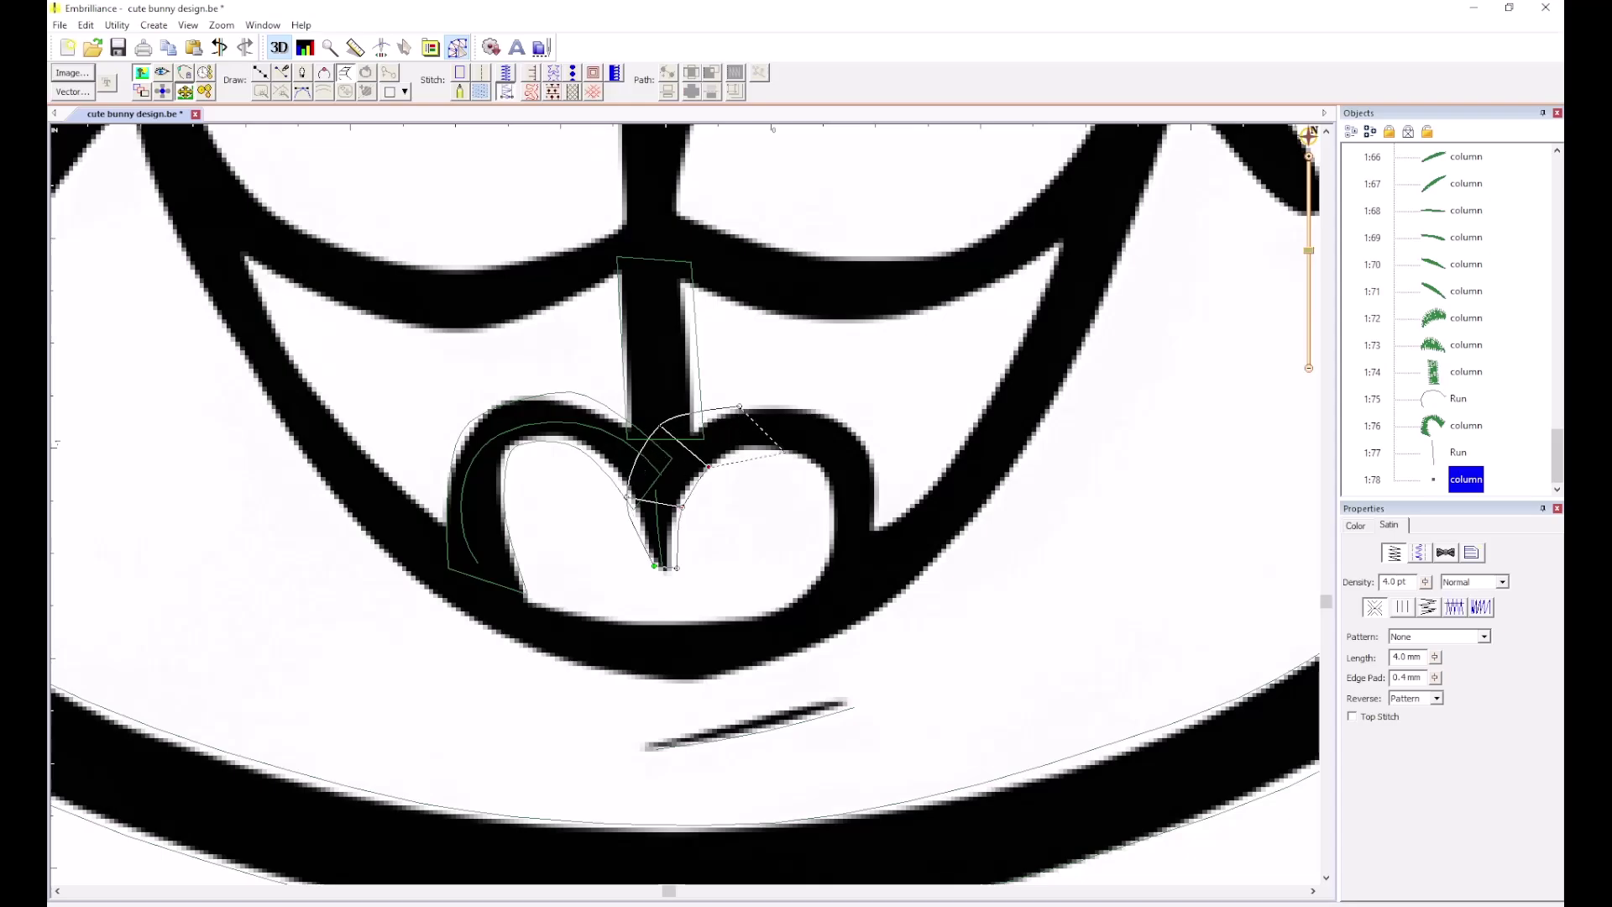
pyautogui.click(784, 452)
pyautogui.click(841, 415)
pyautogui.click(816, 466)
pyautogui.click(877, 494)
pyautogui.click(829, 503)
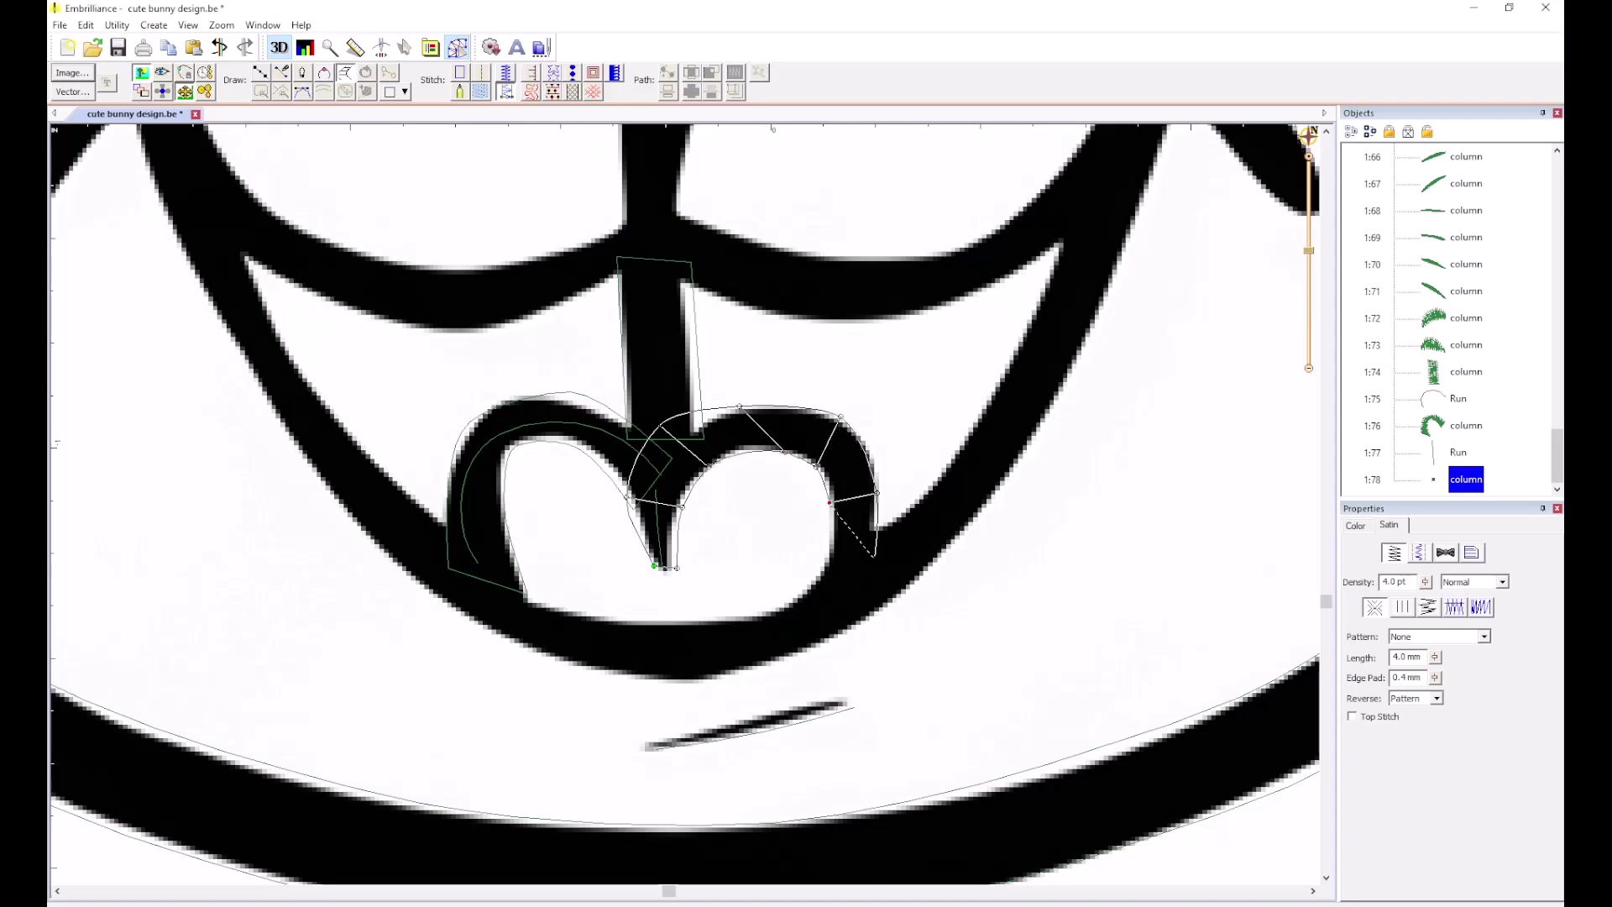
pyautogui.click(874, 555)
pyautogui.click(828, 562)
pyautogui.press('Return')
pyautogui.click(1083, 451)
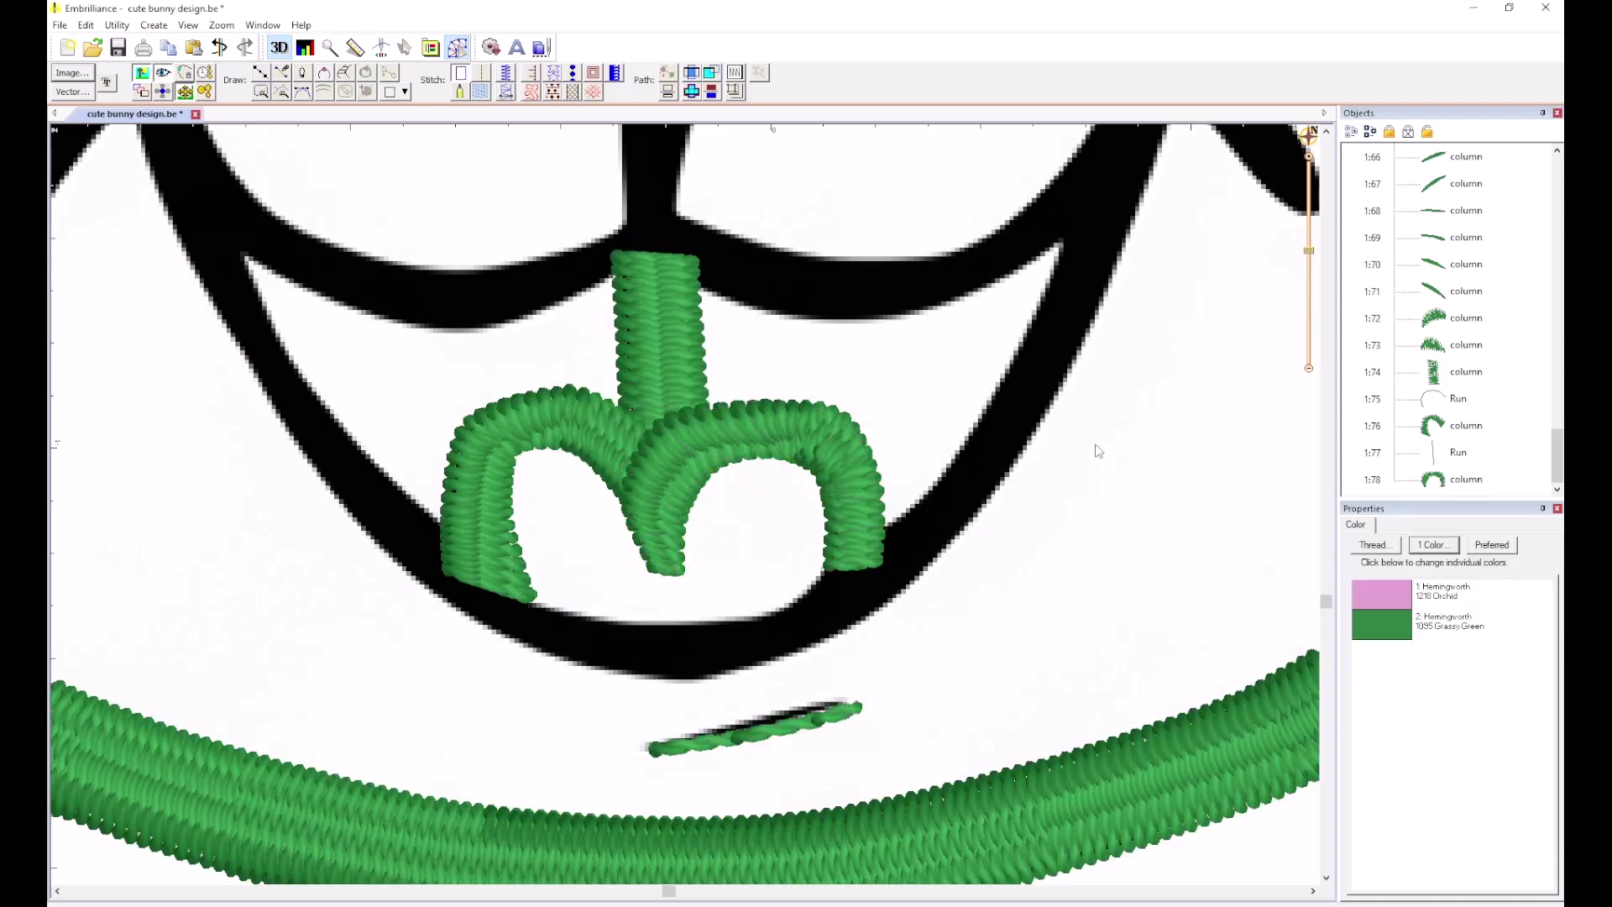
# Draw a run-stitch line along the mouth's right outline, from the tongue's right base up to the upper lip line.
pyautogui.scroll(-3, 684, 502)
pyautogui.scroll(-1, 709, 404)
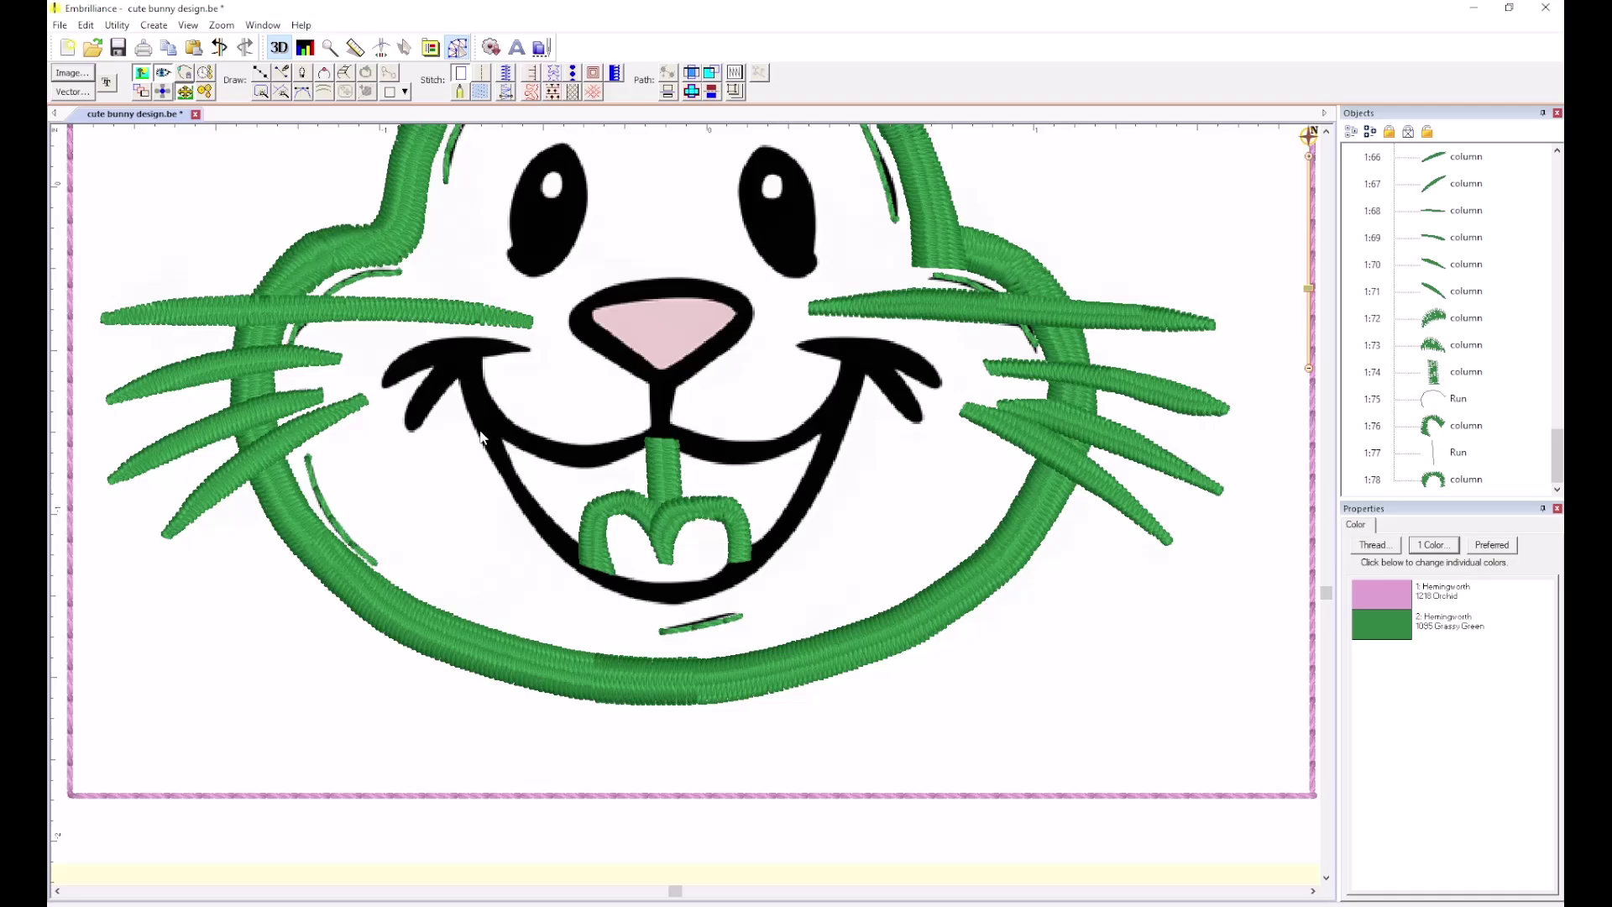
pyautogui.click(261, 74)
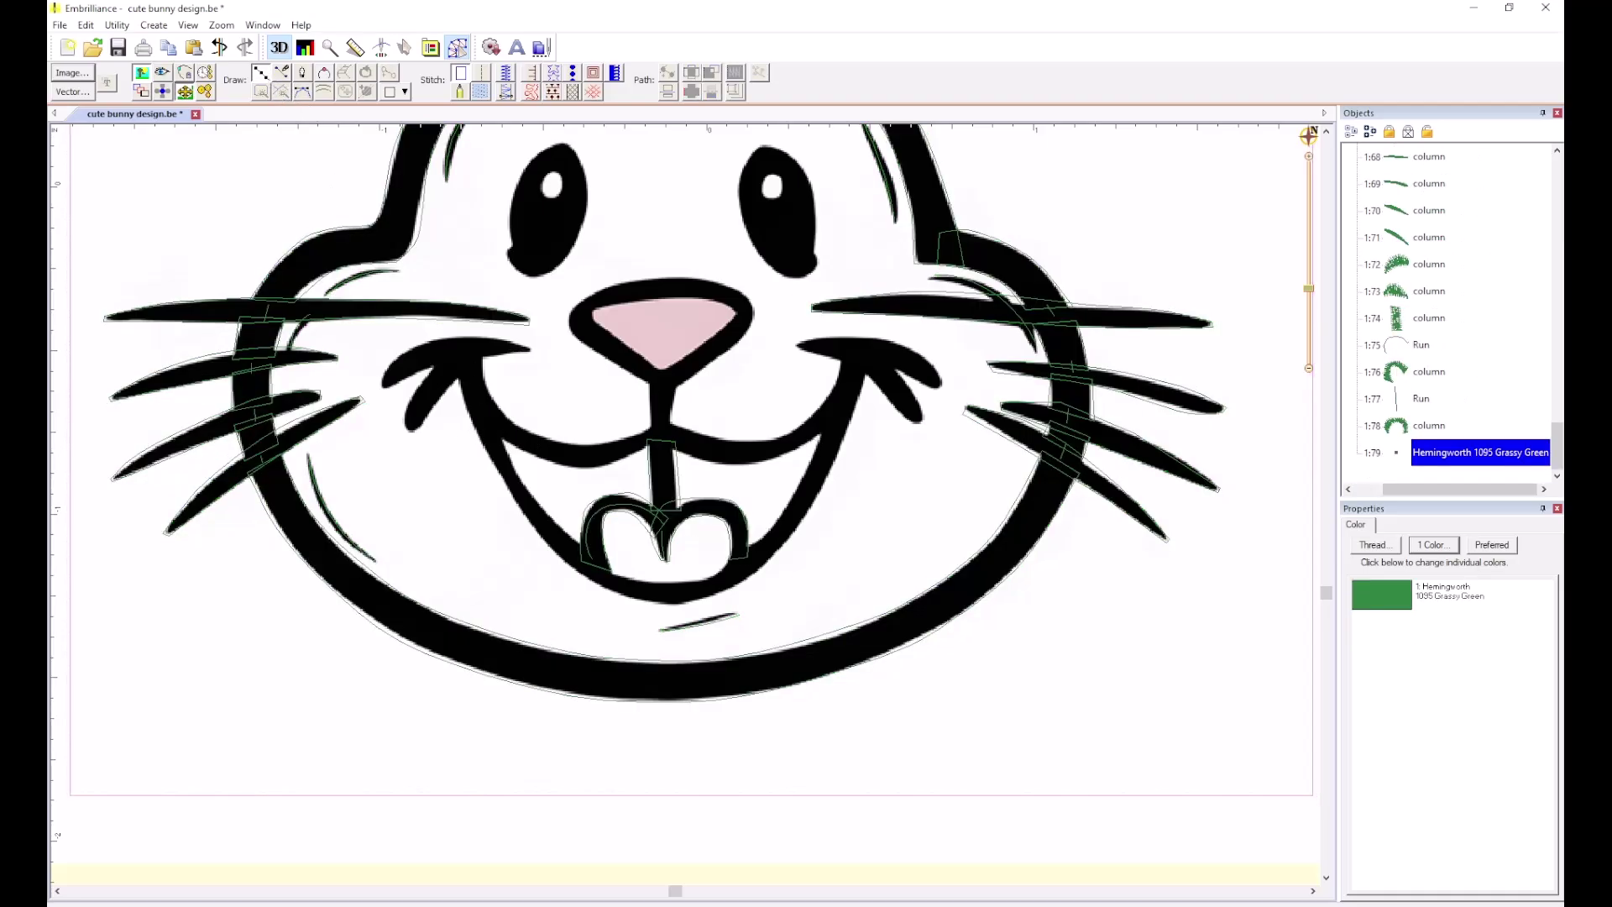
pyautogui.click(744, 569)
pyautogui.click(793, 519)
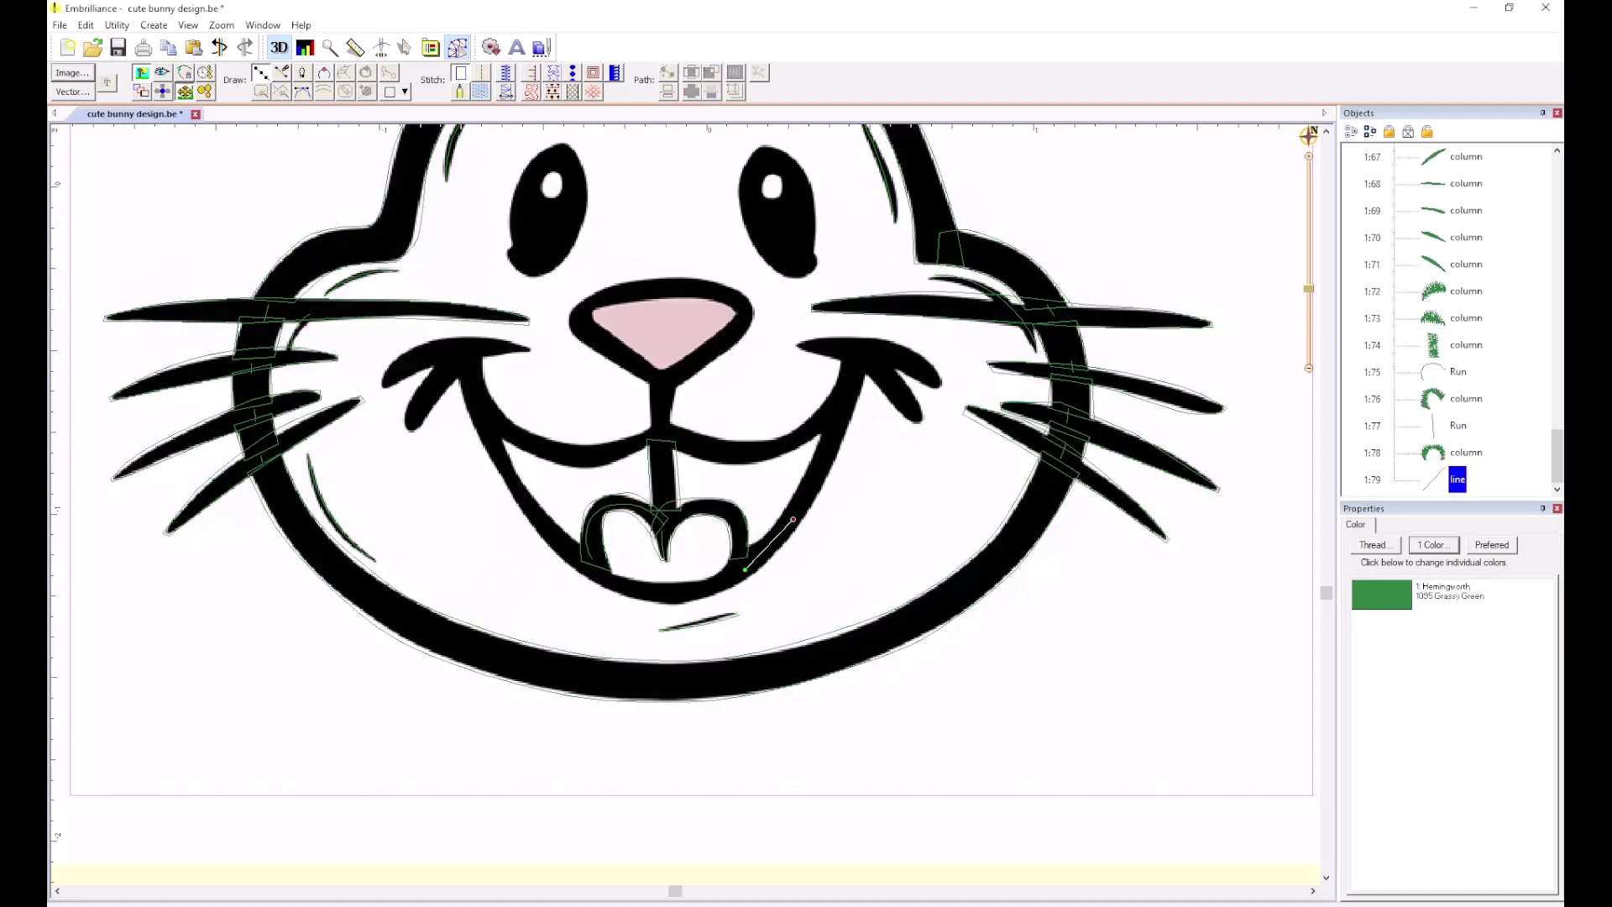
pyautogui.doubleClick(838, 428)
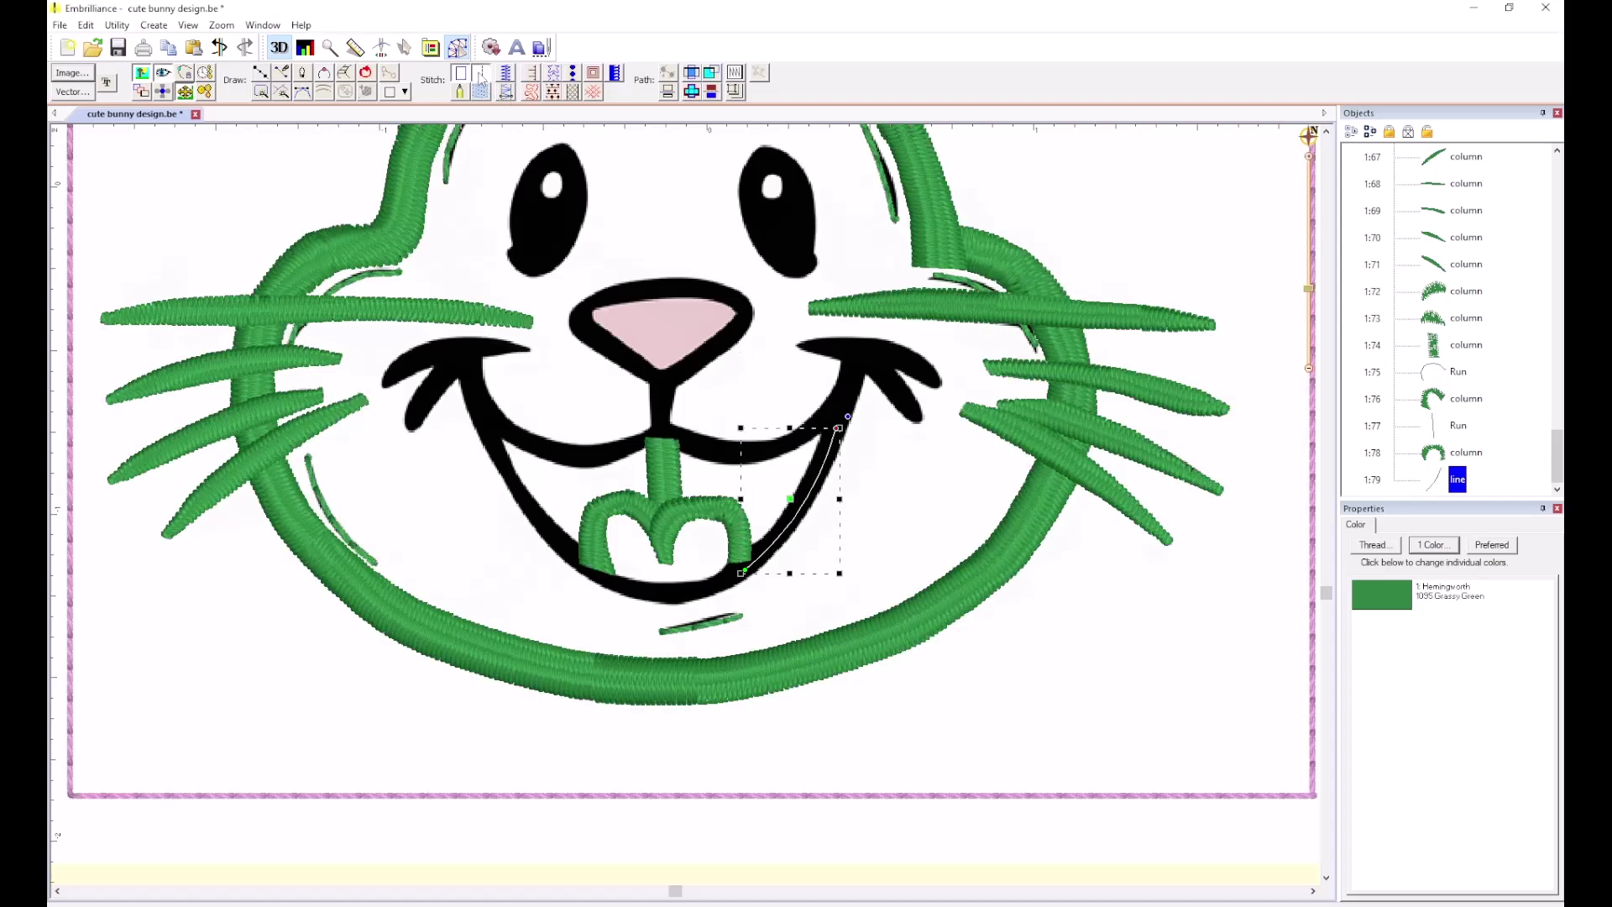
pyautogui.click(481, 225)
# Start a satin column at the mouth's upper right outline and lay its point pairs down to the bottom centre.
pyautogui.click(343, 72)
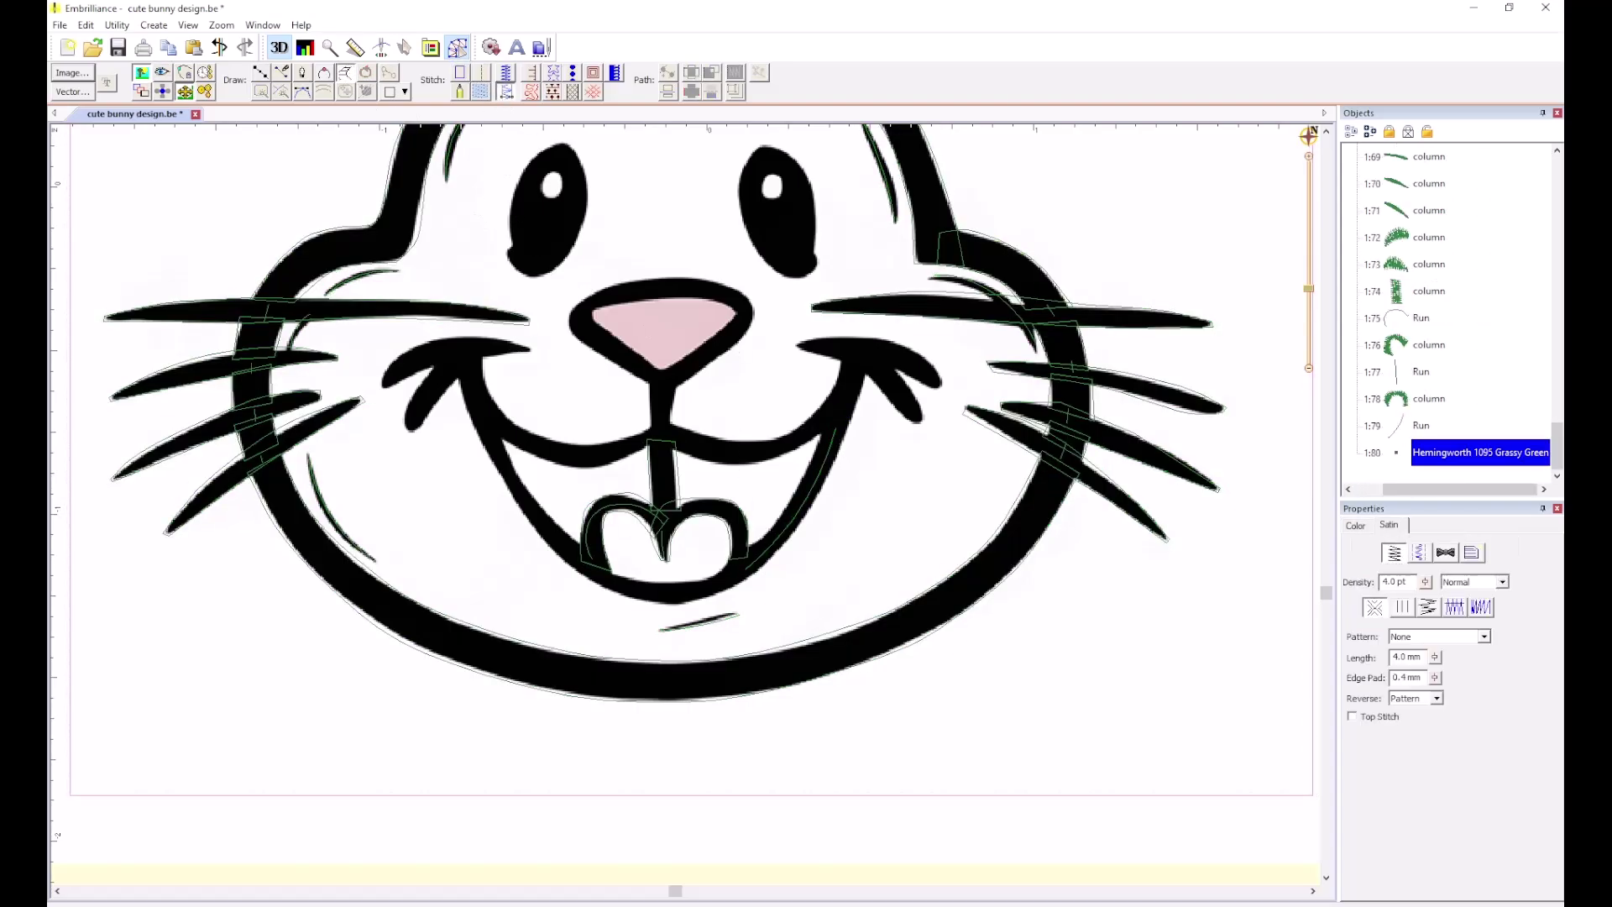
pyautogui.click(827, 418)
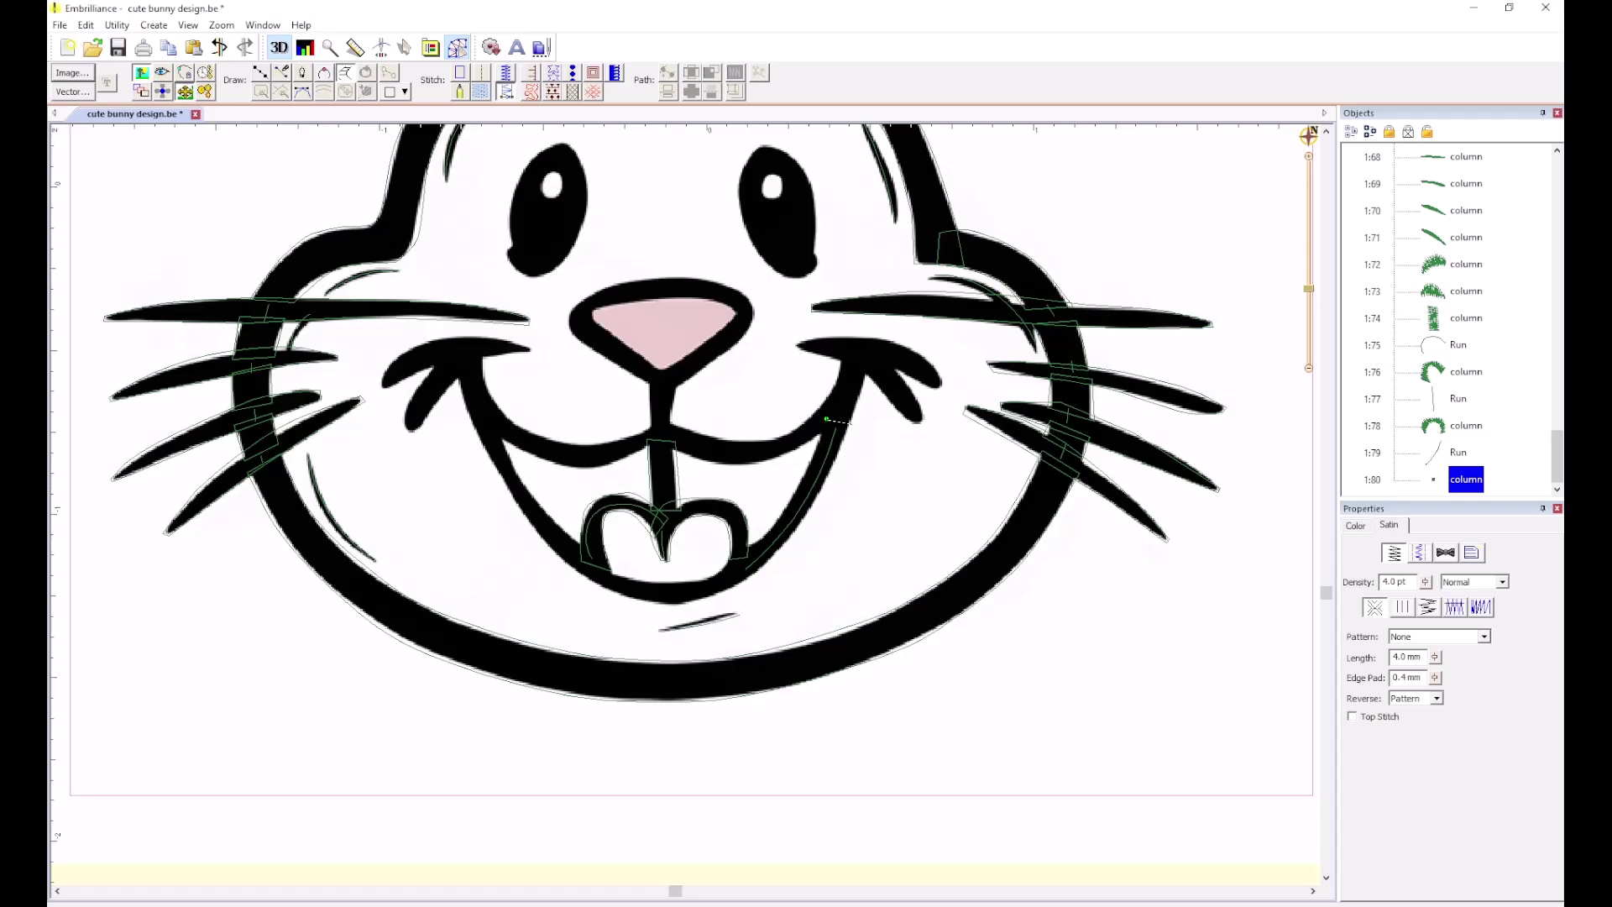
pyautogui.click(850, 422)
pyautogui.click(791, 489)
pyautogui.click(813, 512)
pyautogui.click(723, 557)
pyautogui.click(739, 583)
pyautogui.click(671, 579)
pyautogui.click(671, 605)
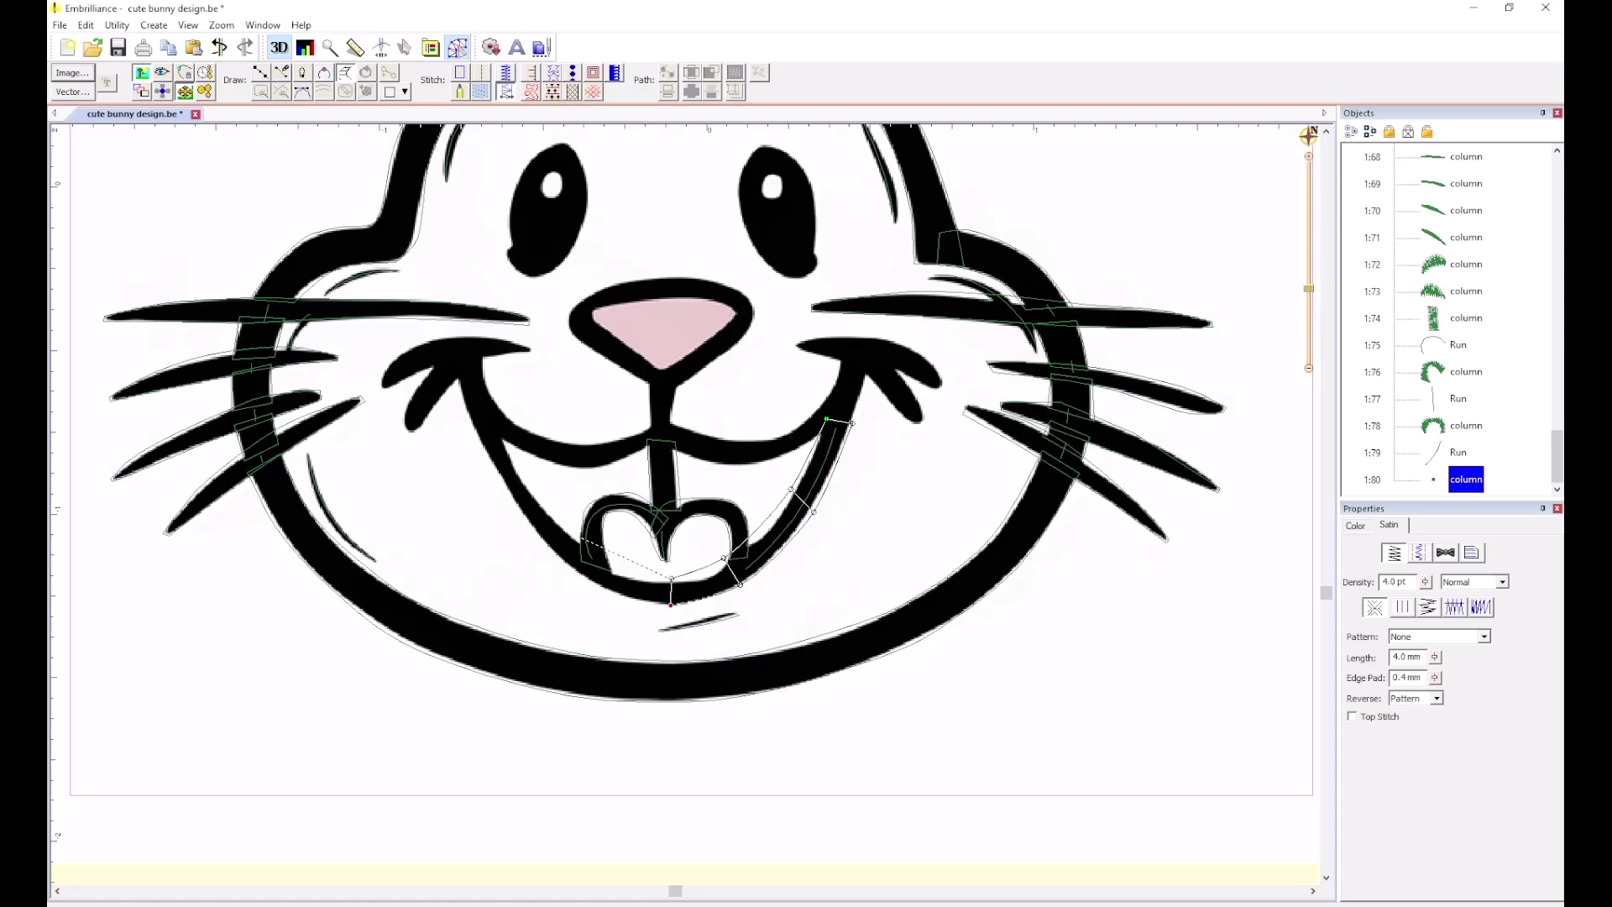
pyautogui.click(550, 548)
pyautogui.click(504, 440)
pyautogui.click(477, 443)
pyautogui.scroll(3, 546, 538)
pyautogui.press('BackSpace')
pyautogui.press('BackSpace')
pyautogui.press('BackSpace')
pyautogui.press('BackSpace')
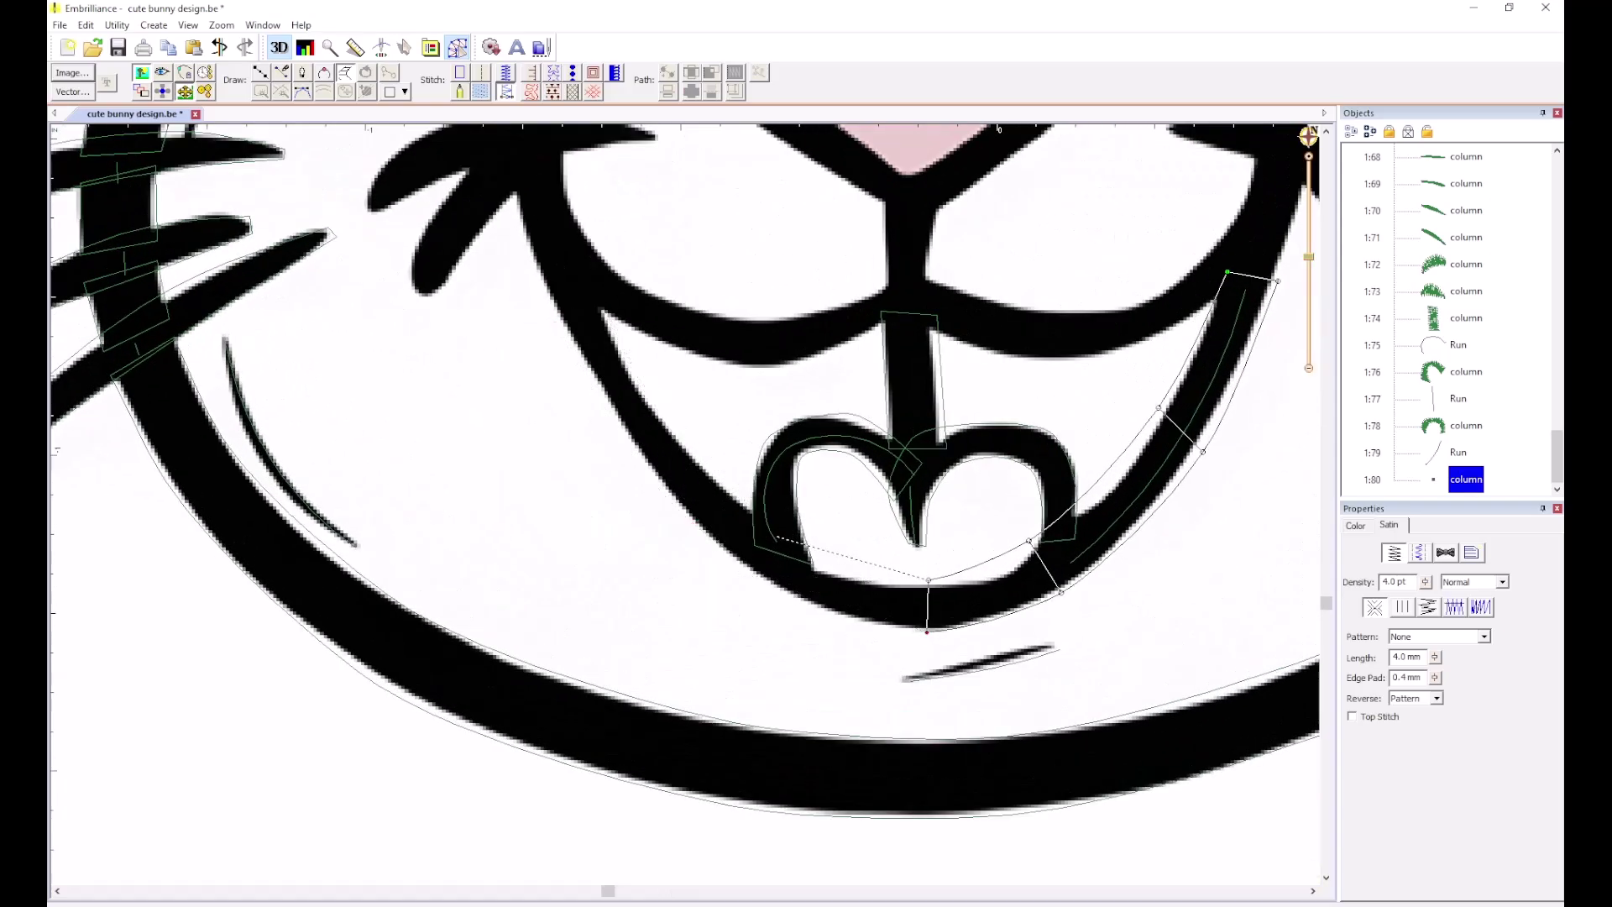
# Continue the mouth outline's satin column up the left side to the upper lip line, finish it and deselect it.
pyautogui.click(752, 505)
pyautogui.click(706, 554)
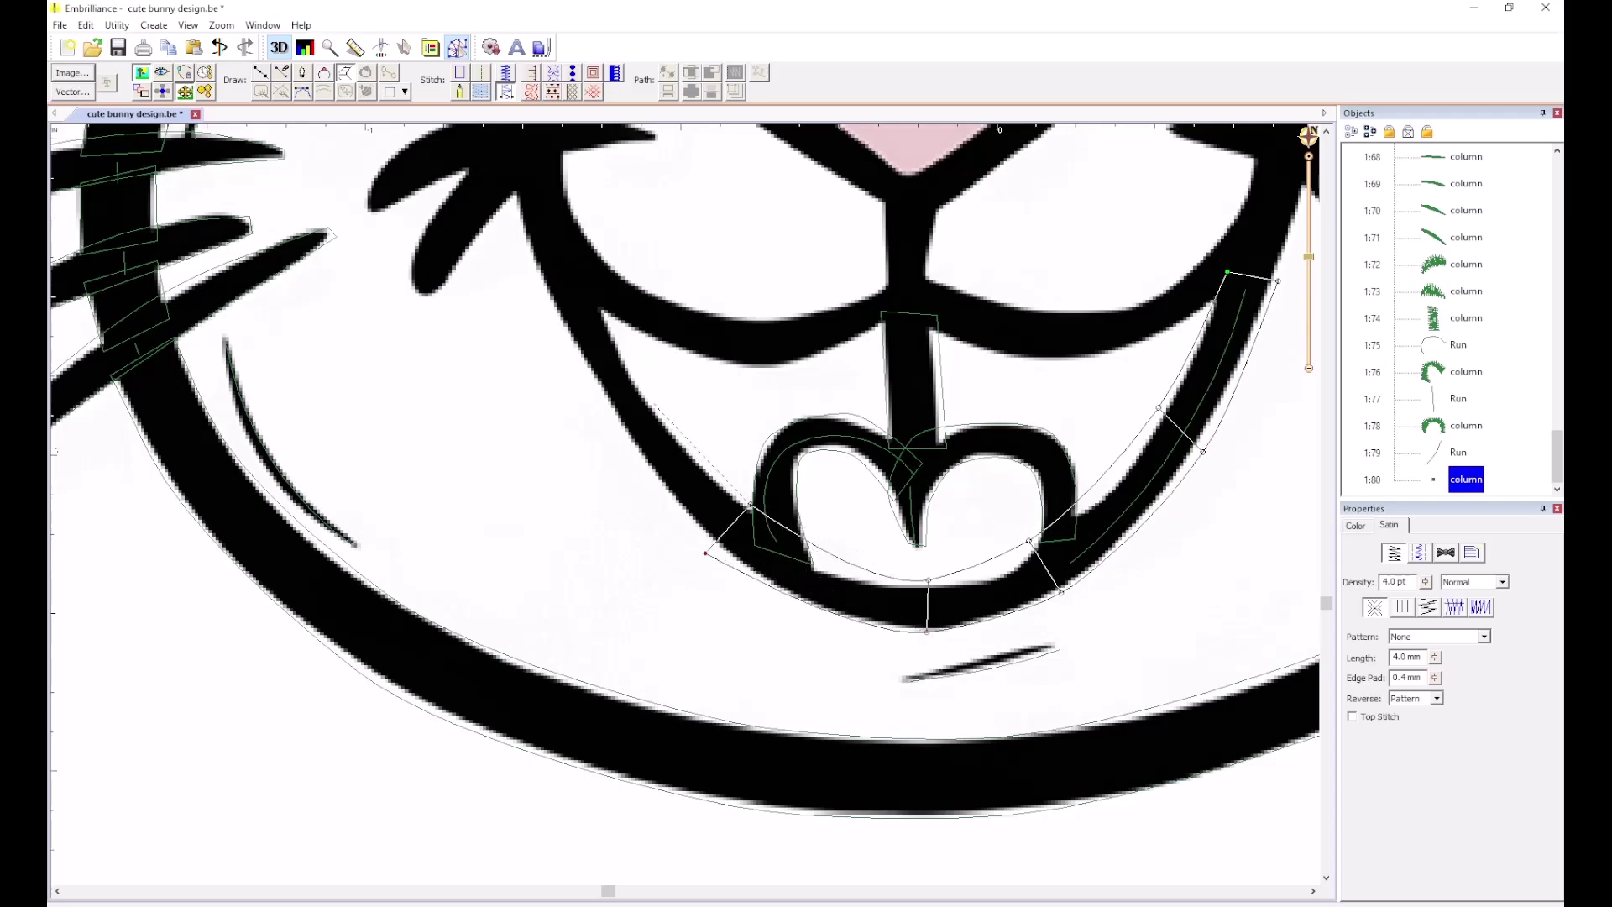
pyautogui.click(651, 400)
pyautogui.click(607, 415)
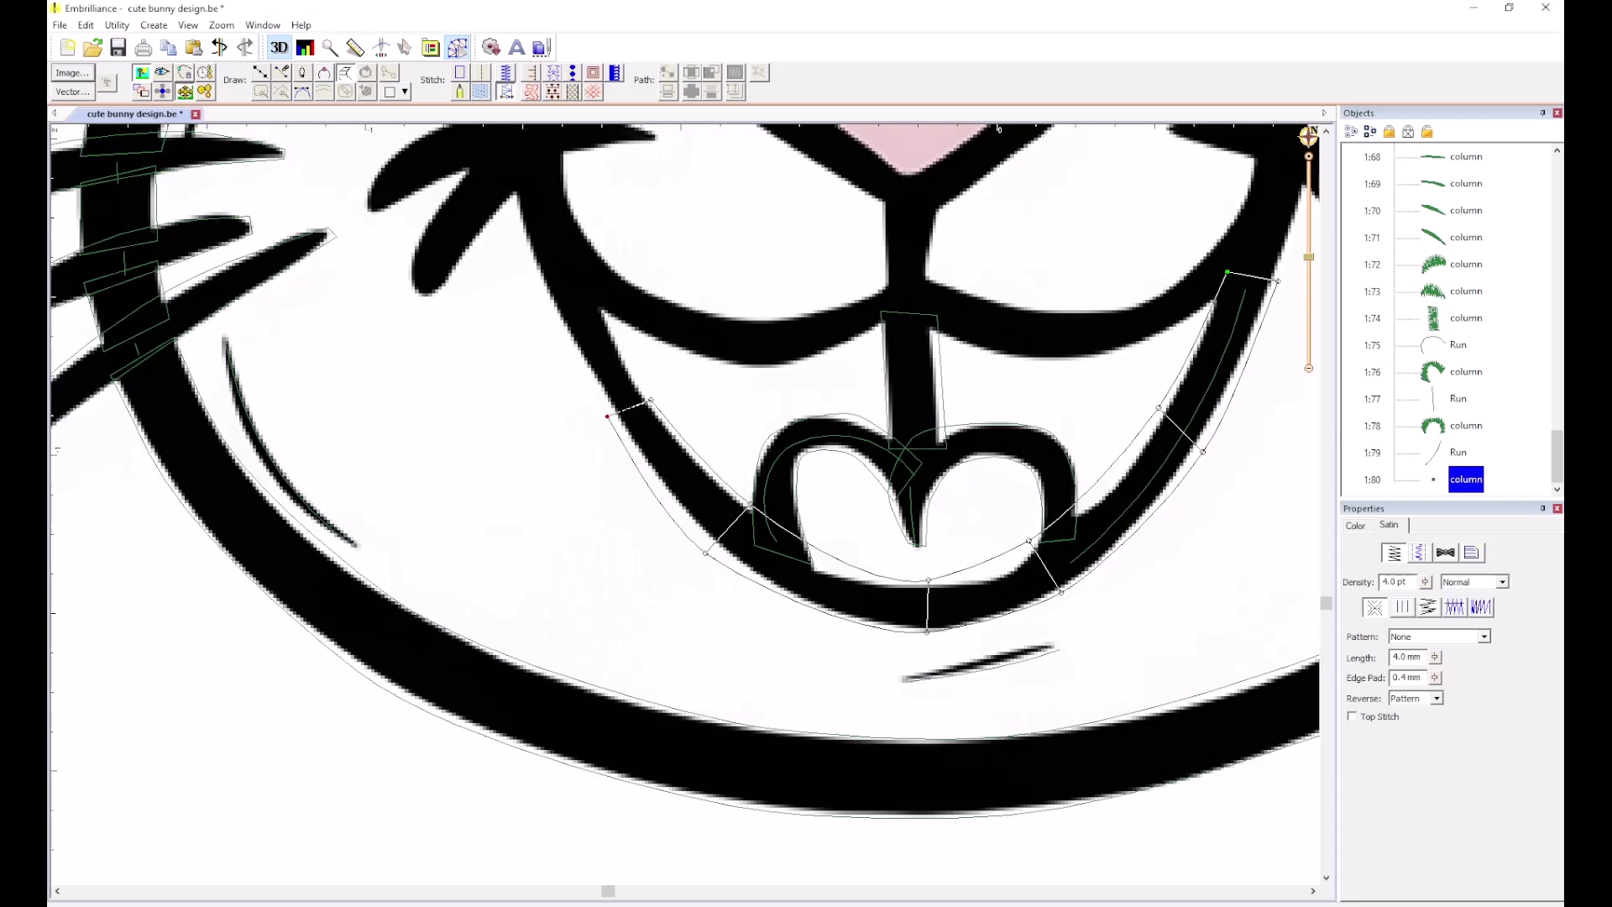
pyautogui.press('BackSpace')
pyautogui.click(619, 412)
pyautogui.press('BackSpace')
pyautogui.press('BackSpace')
pyautogui.click(605, 406)
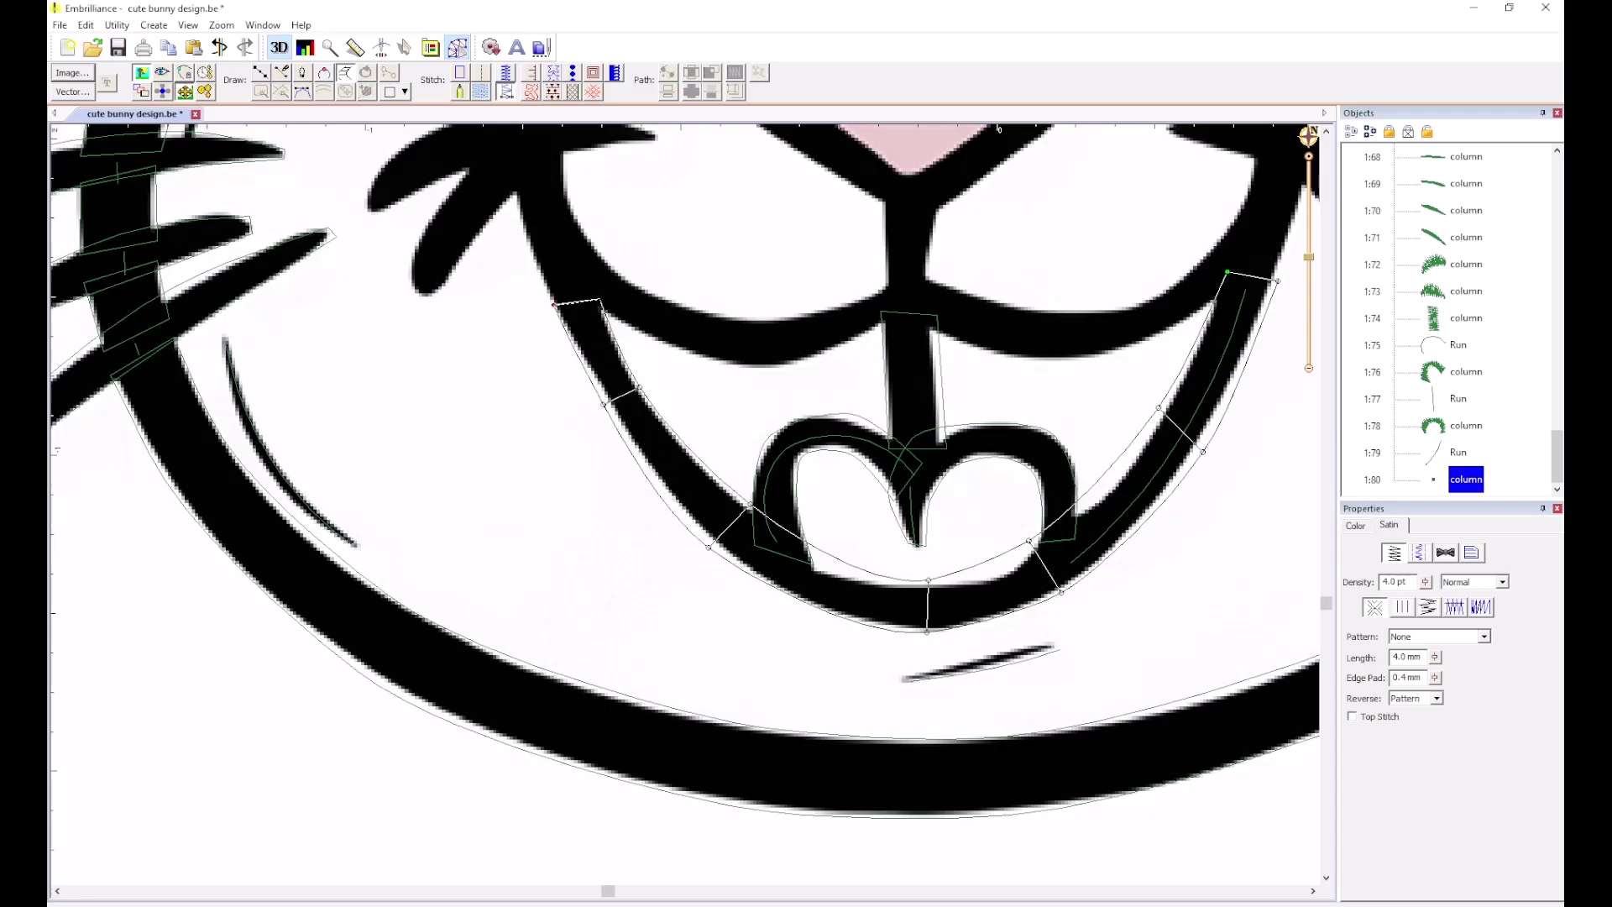
pyautogui.press('Return')
pyautogui.scroll(-3, 685, 504)
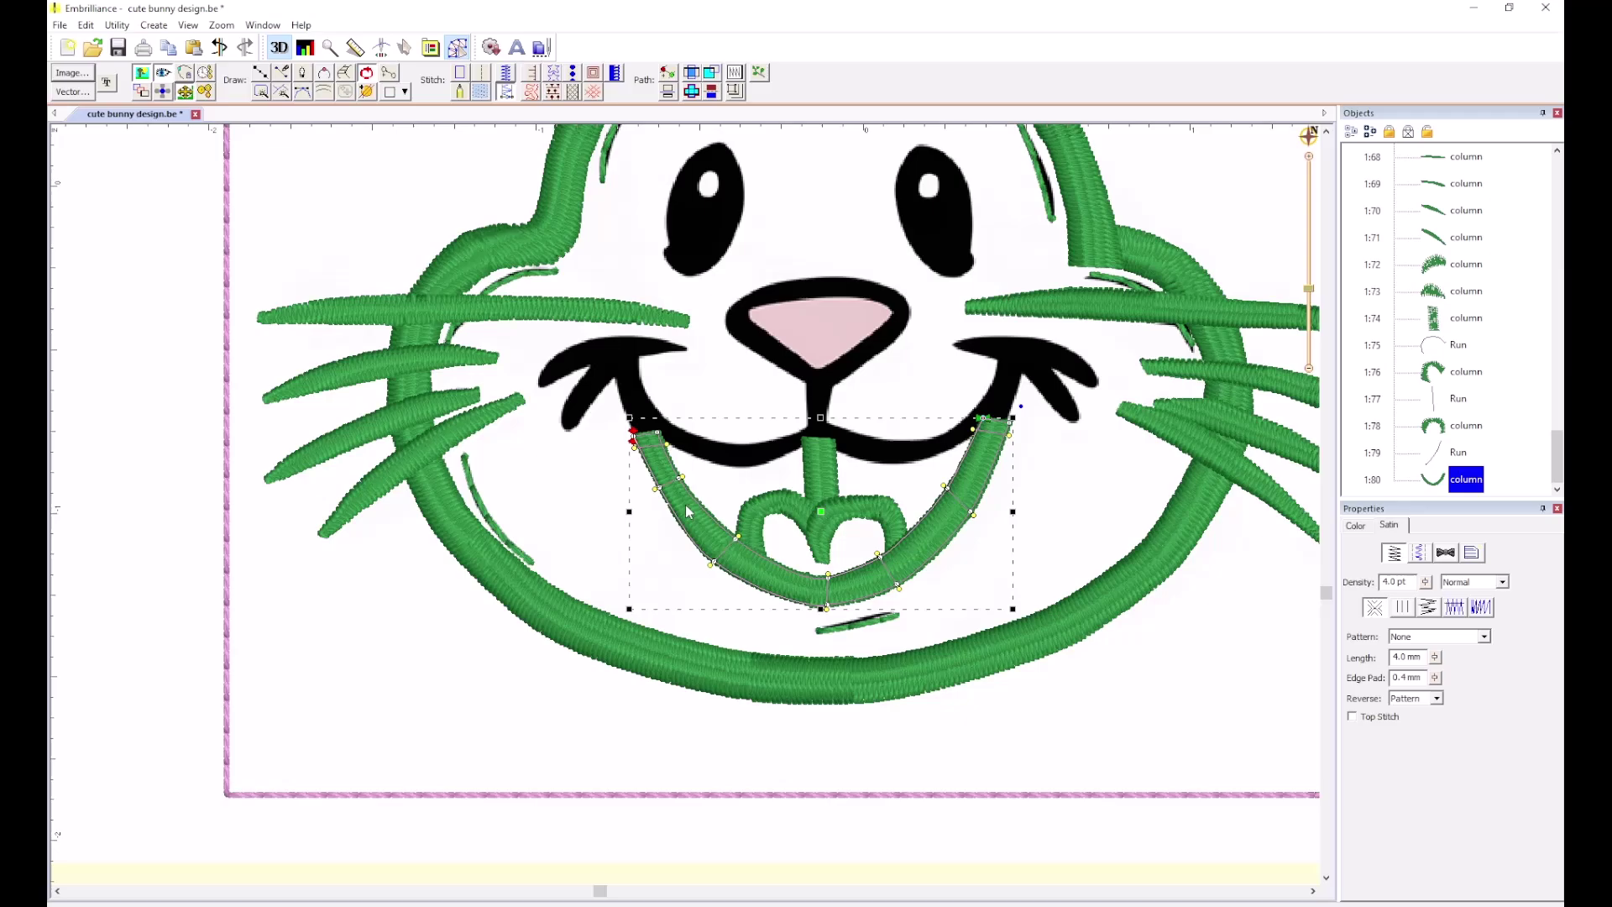
pyautogui.click(1062, 562)
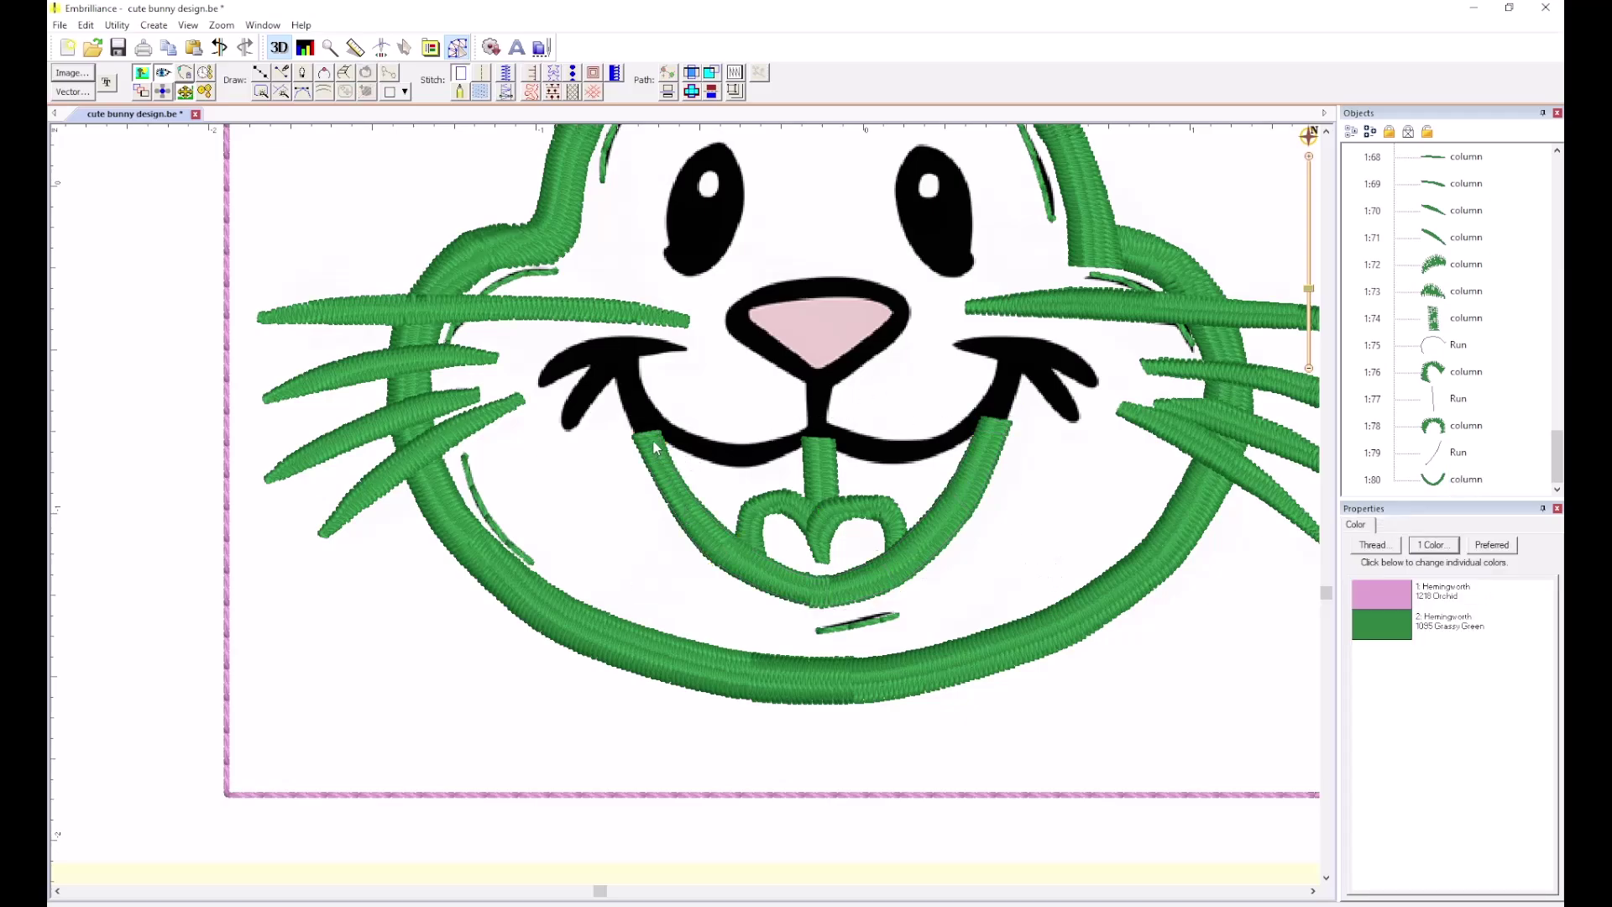
# Draw a run-stitch line from the mouth outline's left end up through the mouth corner to the upper crease's inner tip.
pyautogui.scroll(1, 658, 391)
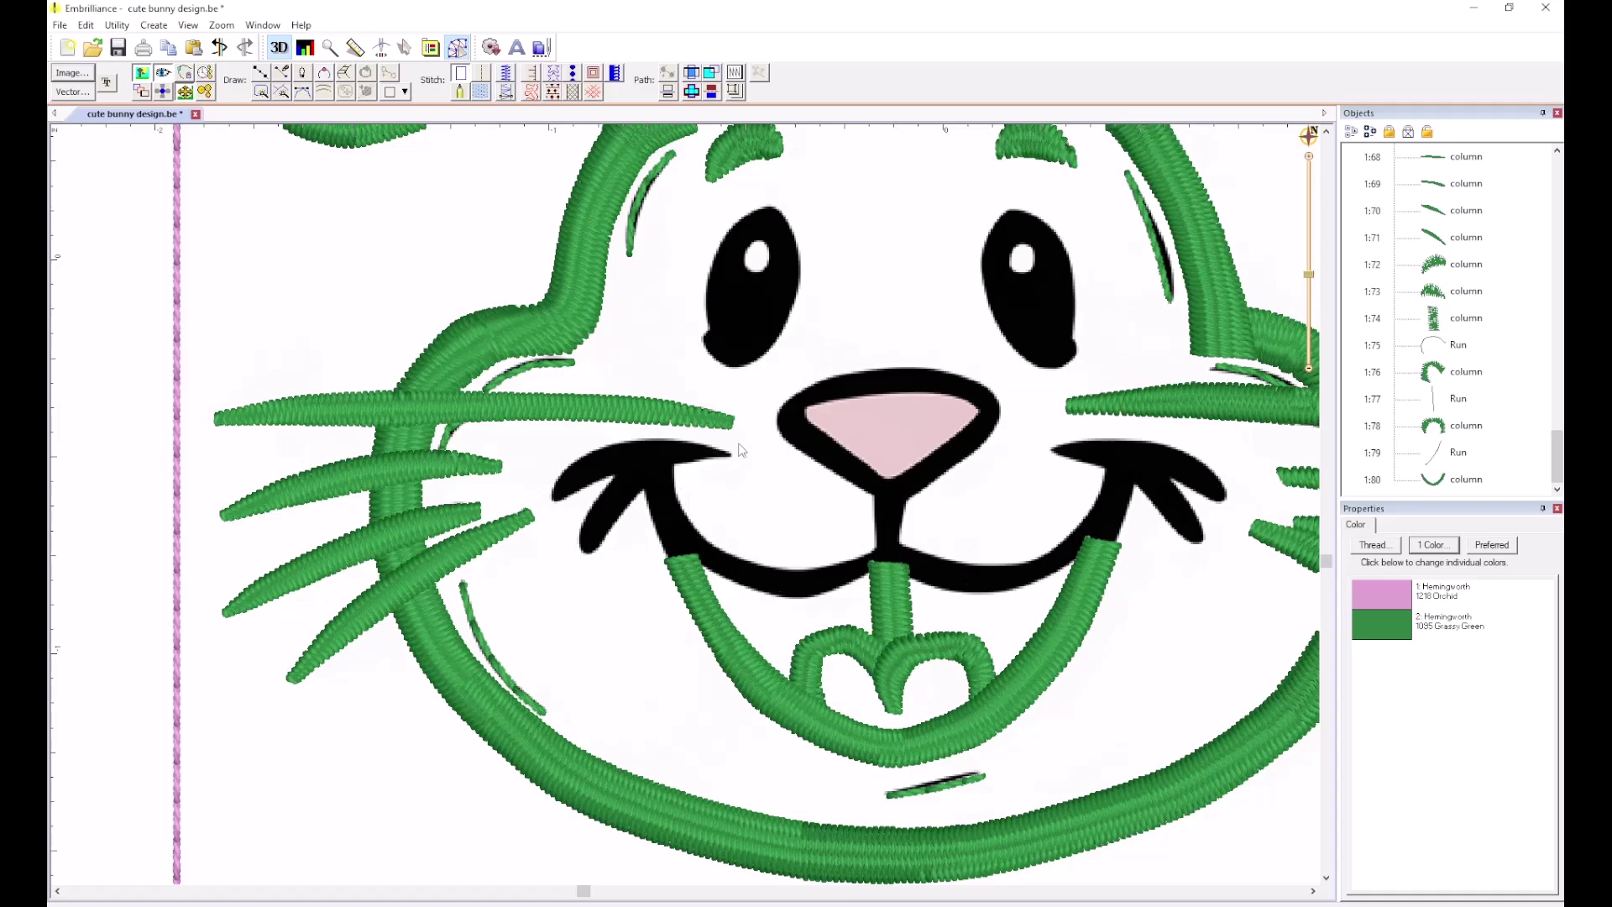
pyautogui.click(261, 73)
pyautogui.click(688, 541)
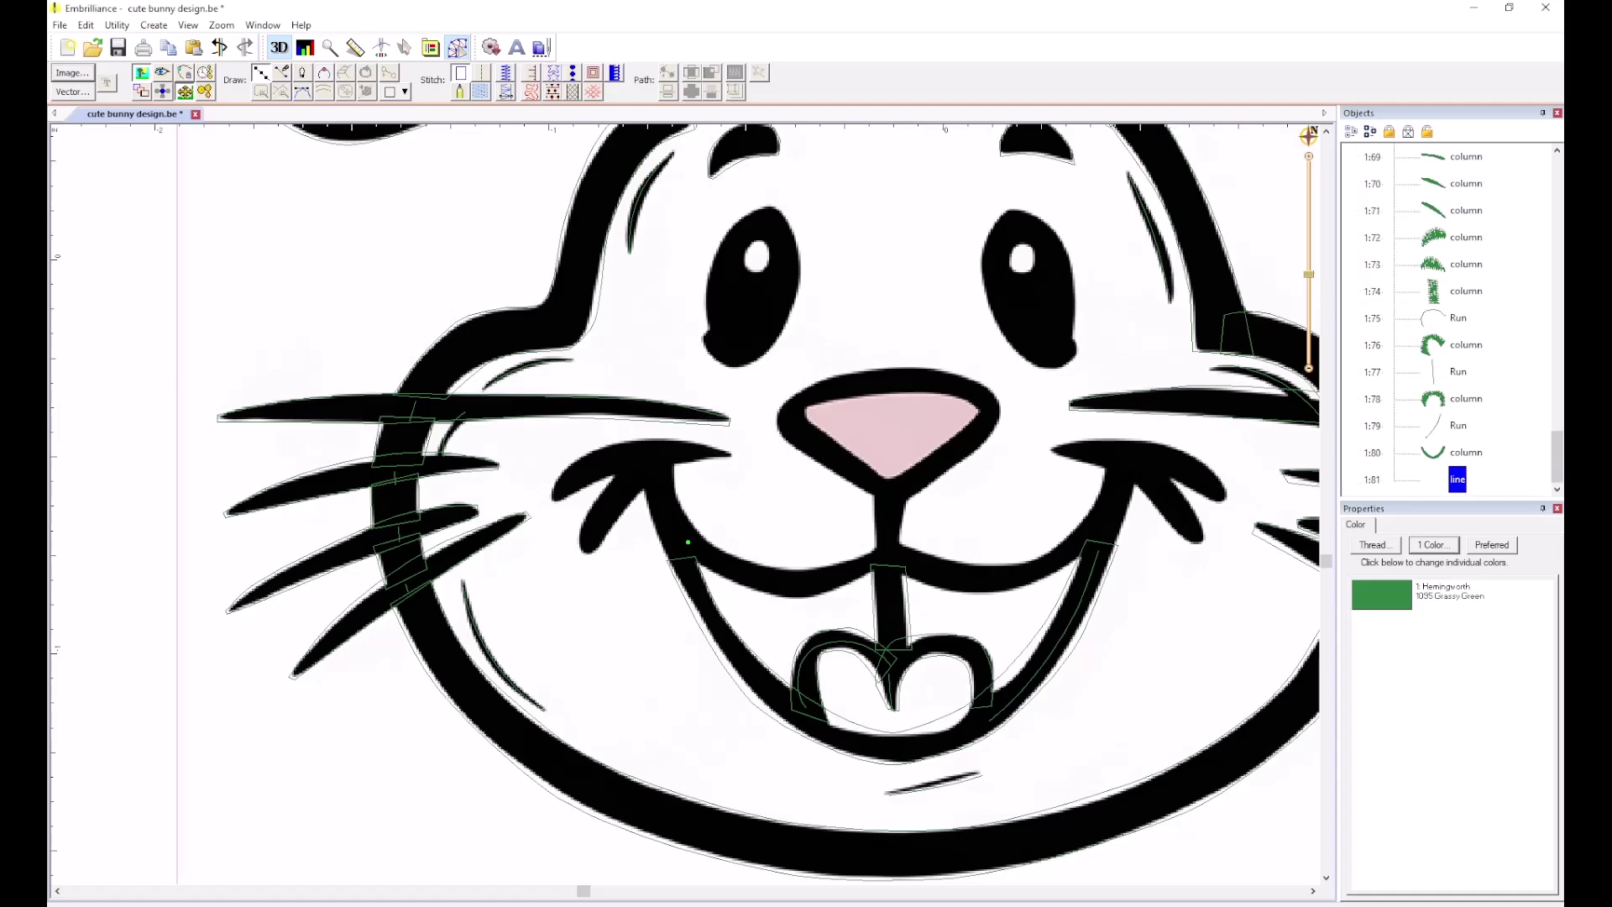
pyautogui.click(659, 499)
pyautogui.click(650, 459)
pyautogui.moveTo(649, 460); pyautogui.dragTo(683, 448)
pyautogui.press('Return')
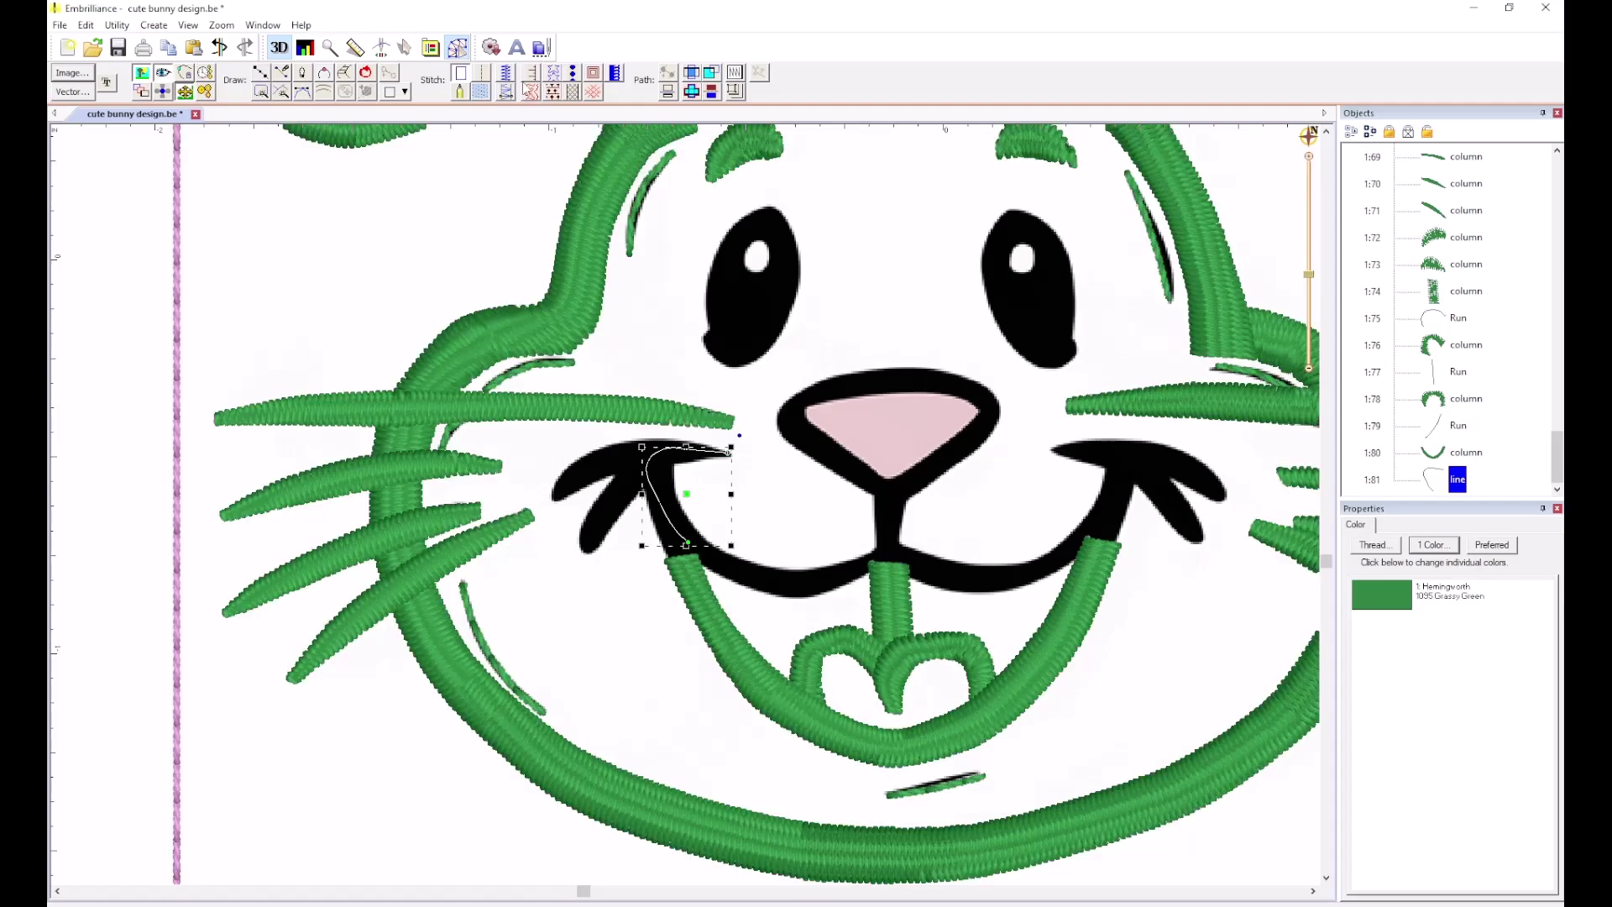
pyautogui.click(401, 195)
# Digitize the left mouth corner's upper crease as a satin column from inner tip to outer end, moving its stop point to the lower edge above the mouth.
pyautogui.click(343, 73)
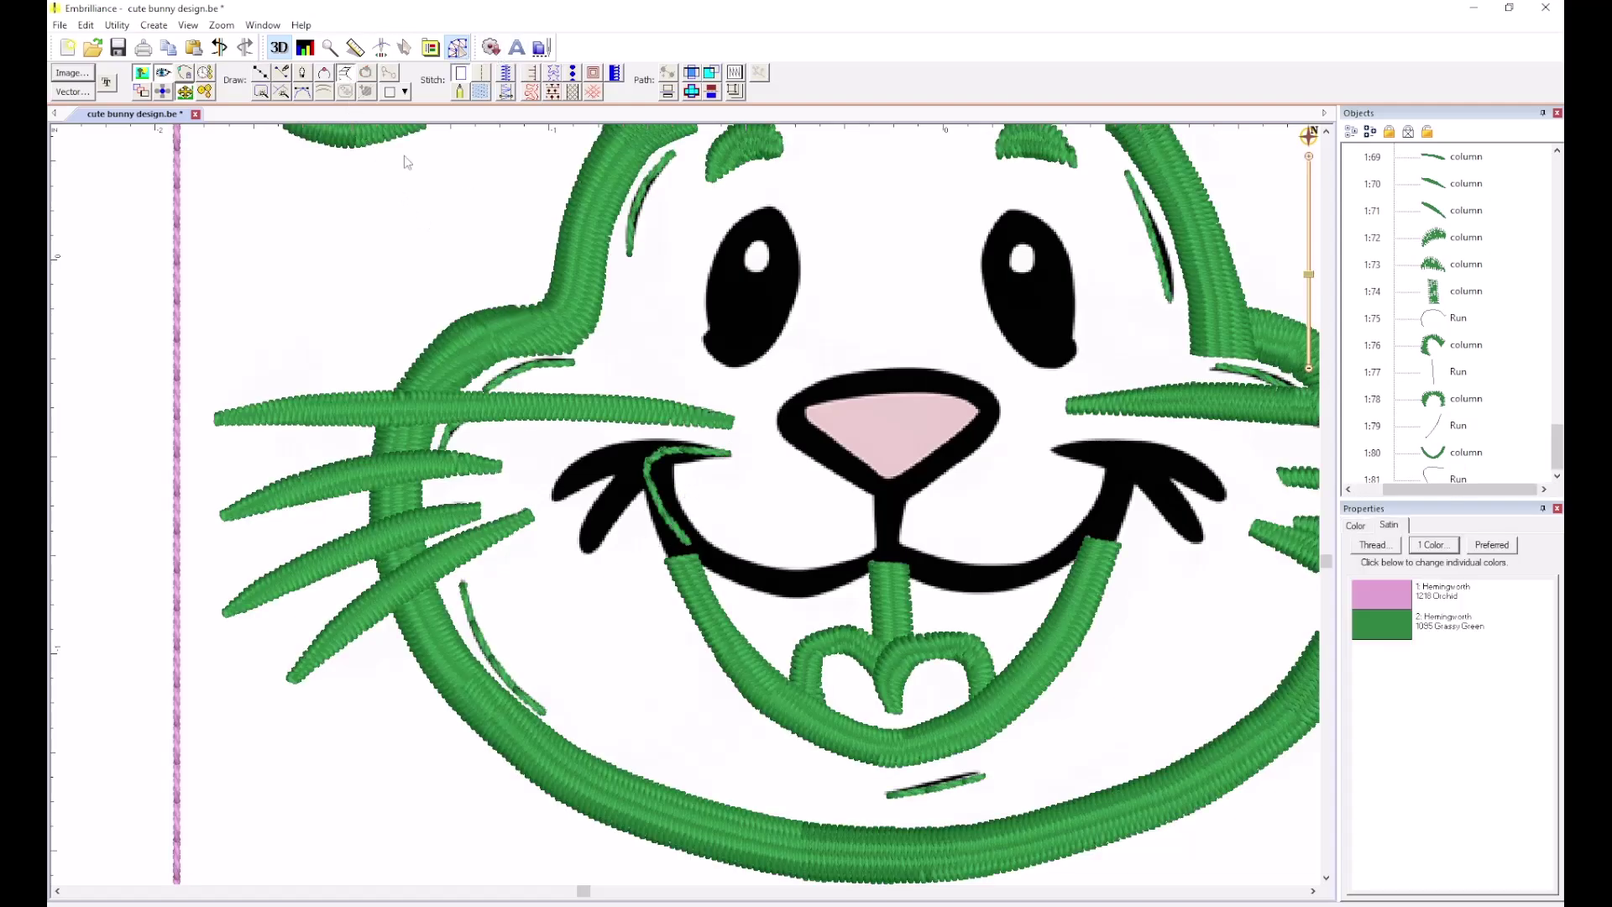
pyautogui.click(737, 448)
pyautogui.click(733, 461)
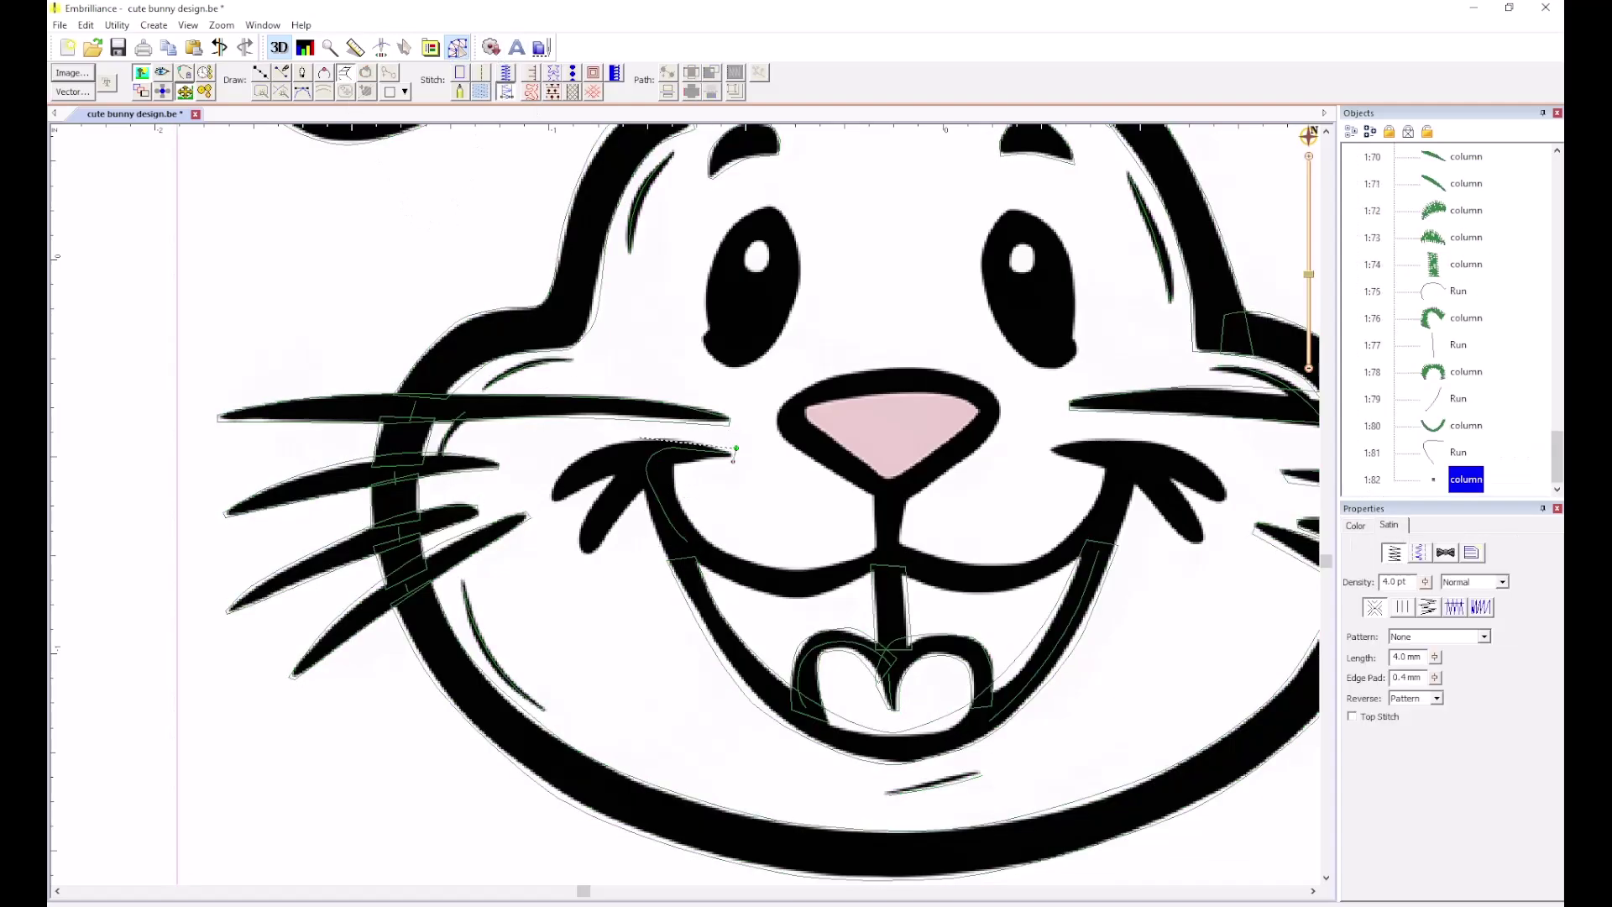
pyautogui.click(628, 437)
pyautogui.click(646, 467)
pyautogui.click(553, 479)
pyautogui.click(567, 494)
pyautogui.click(551, 501)
pyautogui.click(554, 502)
pyautogui.scroll(3, 569, 514)
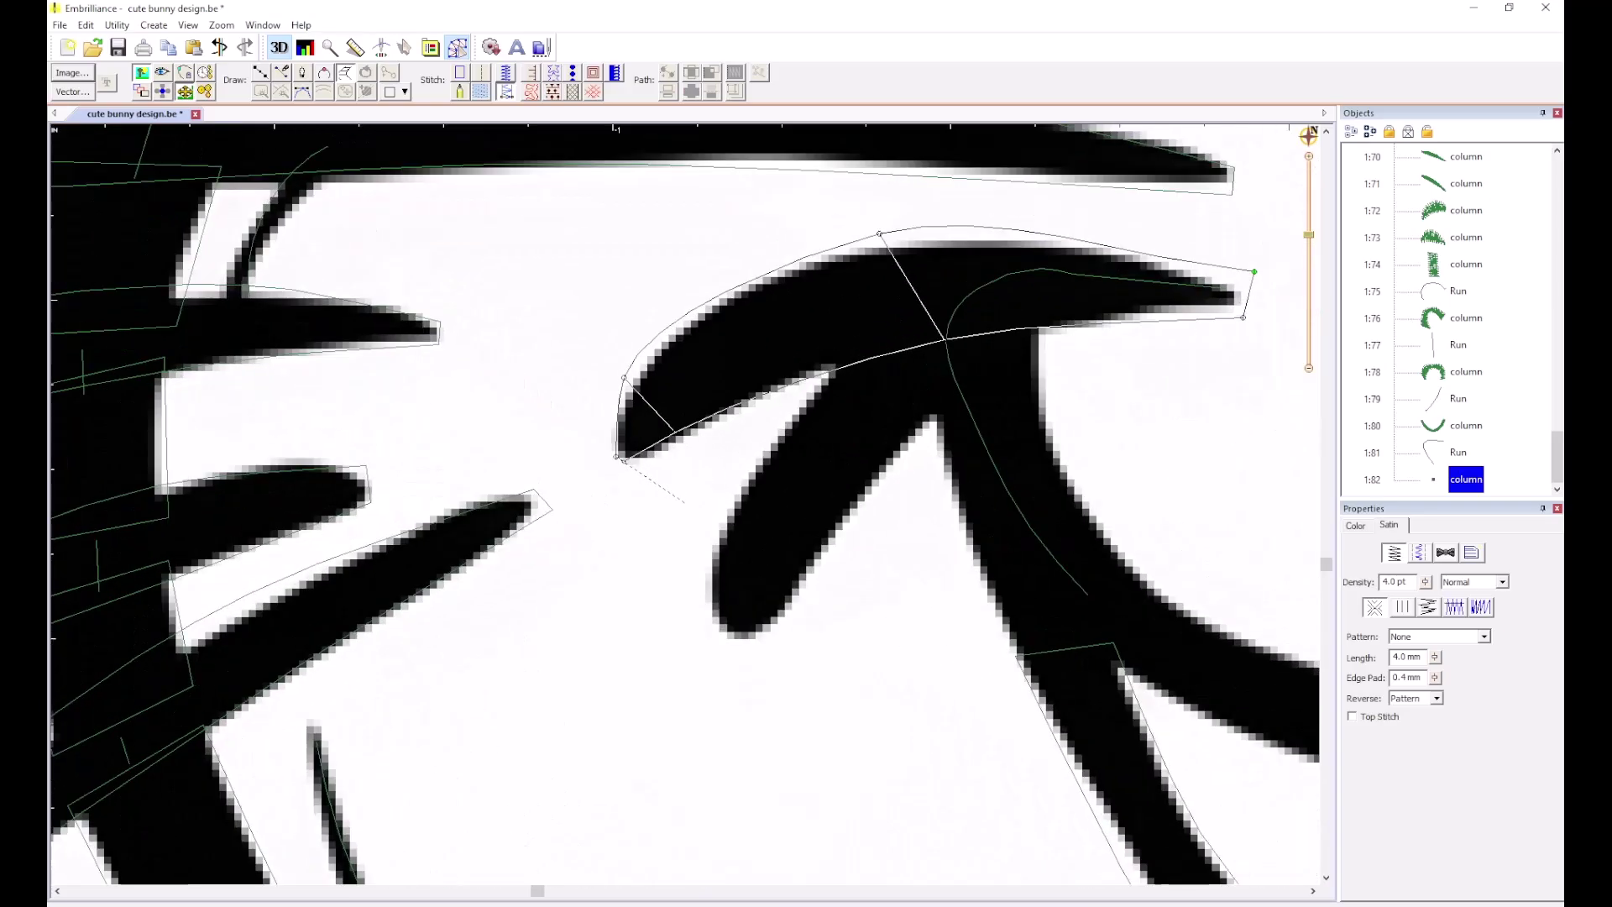
pyautogui.press('BackSpace')
pyautogui.click(645, 468)
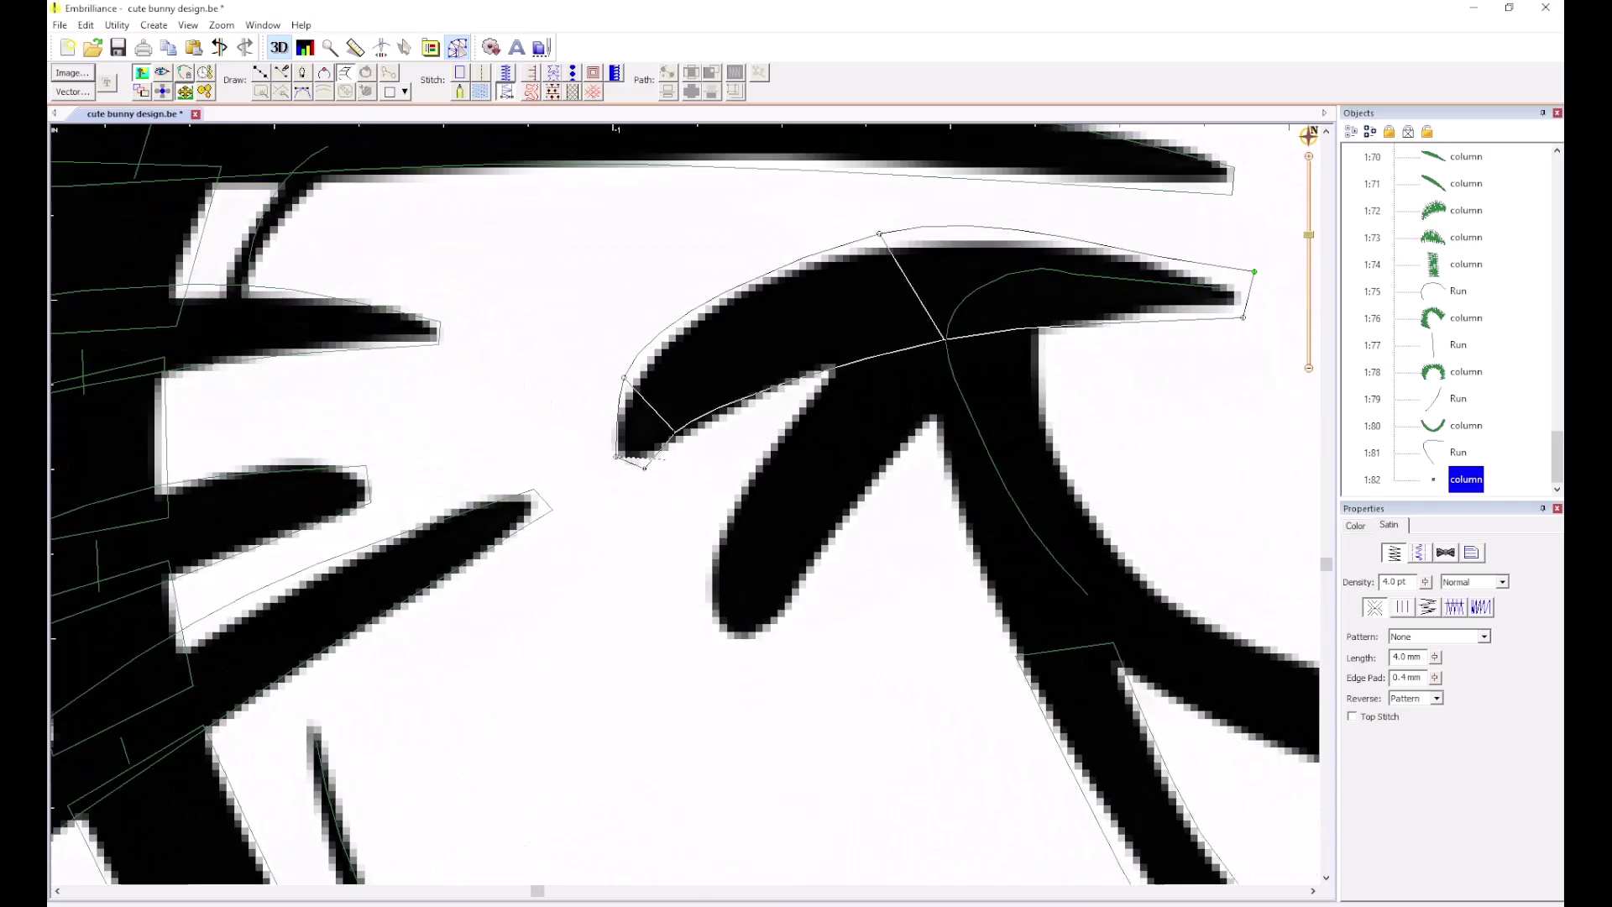
pyautogui.press('Return')
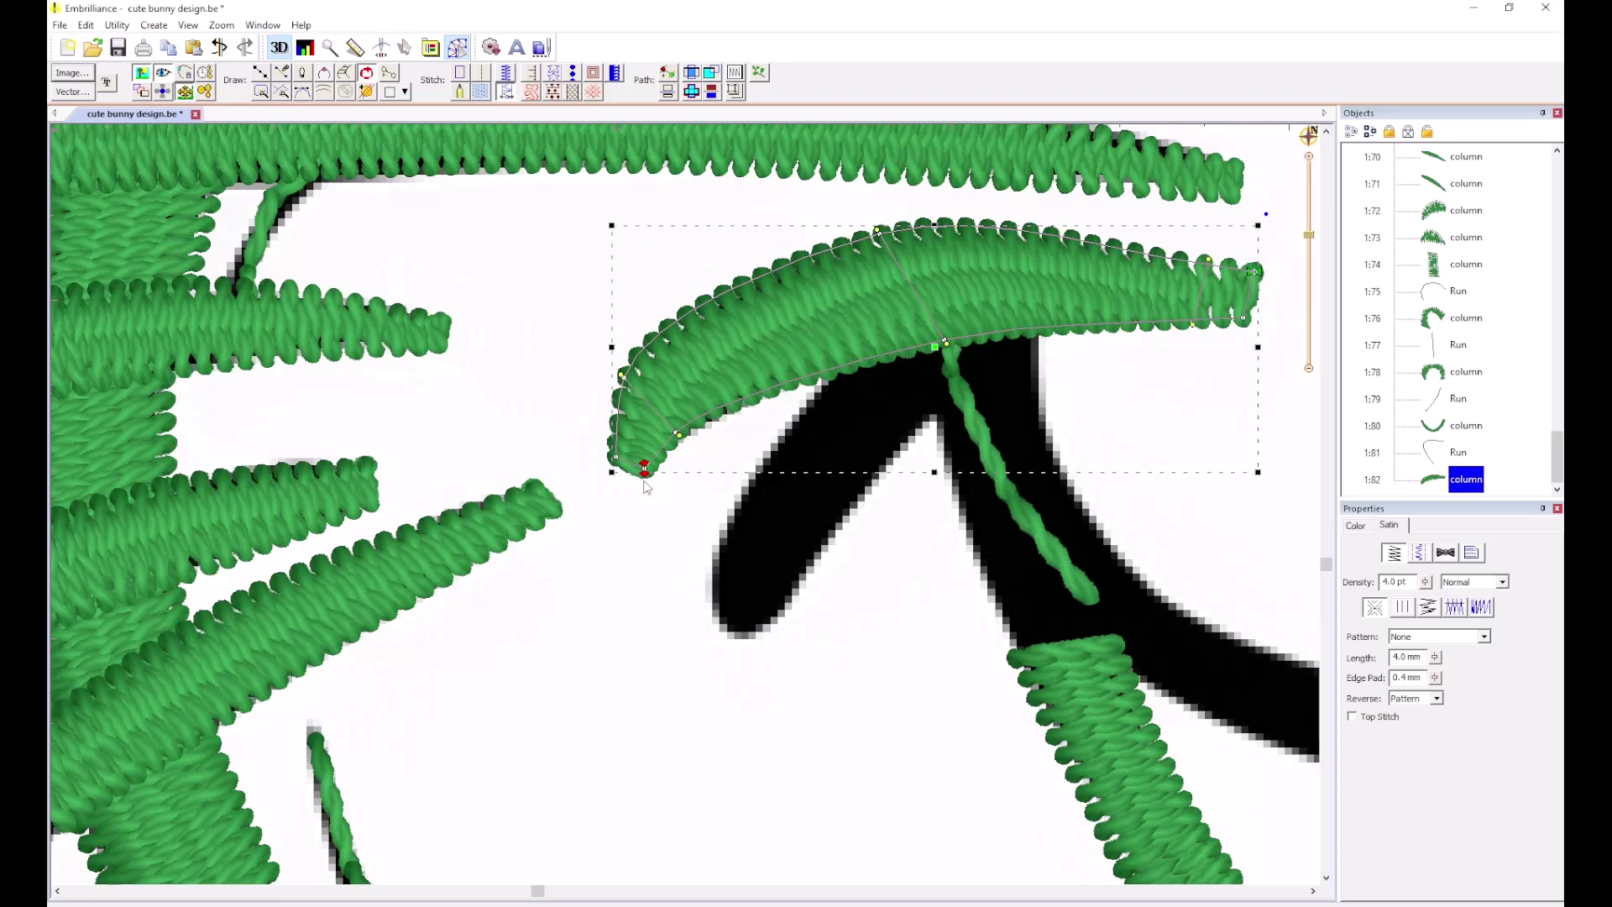
pyautogui.moveTo(645, 473); pyautogui.dragTo(1047, 375)
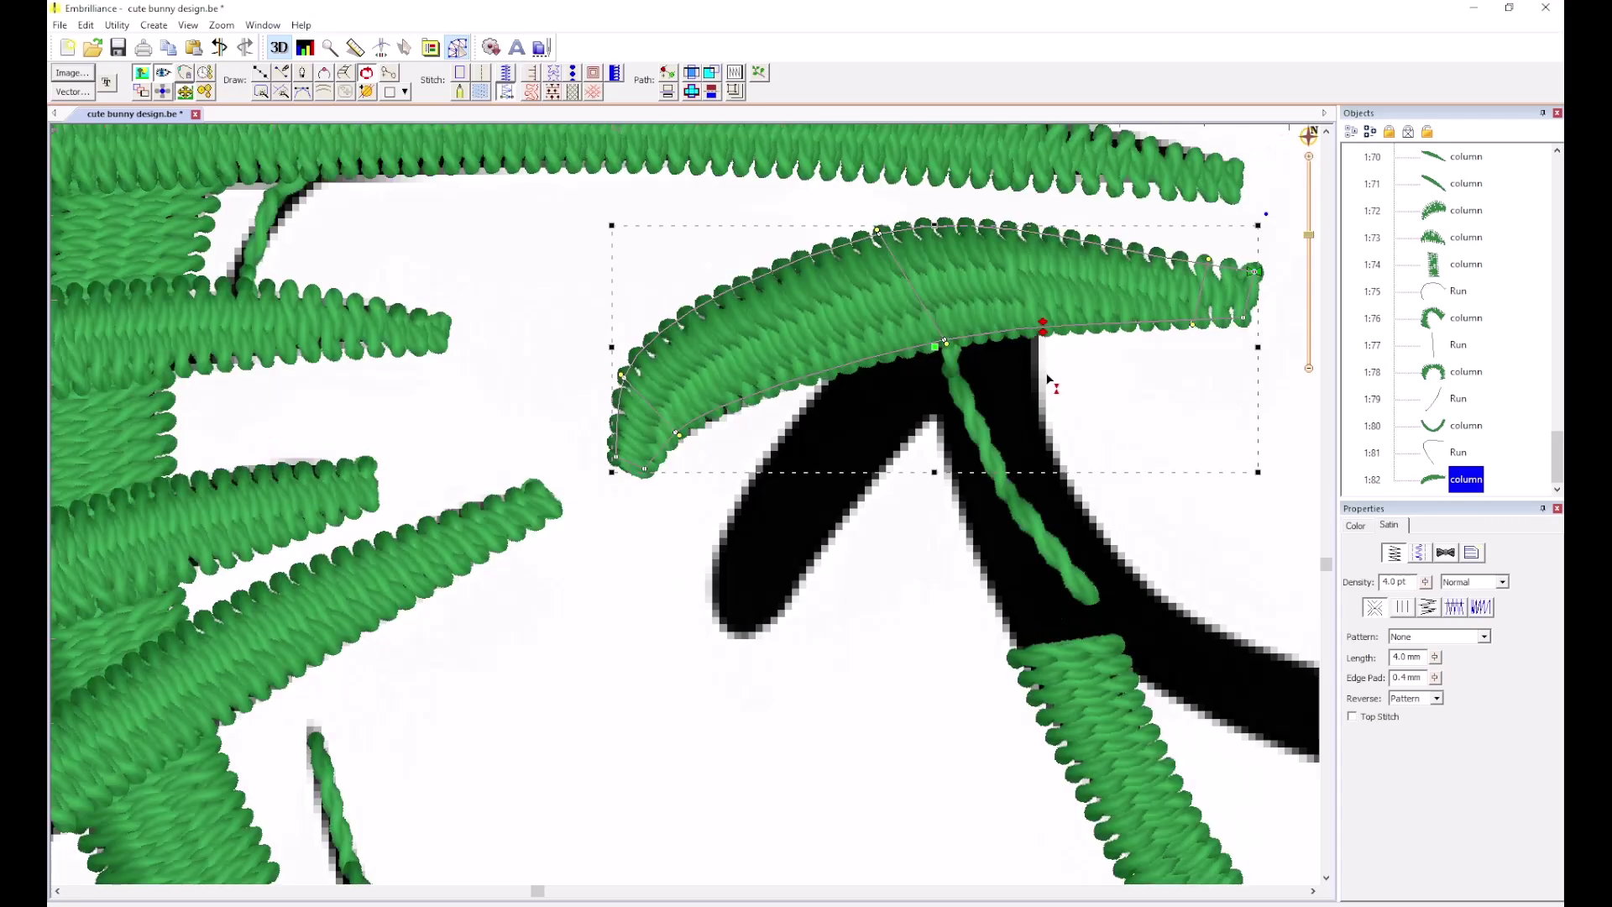
pyautogui.click(1115, 385)
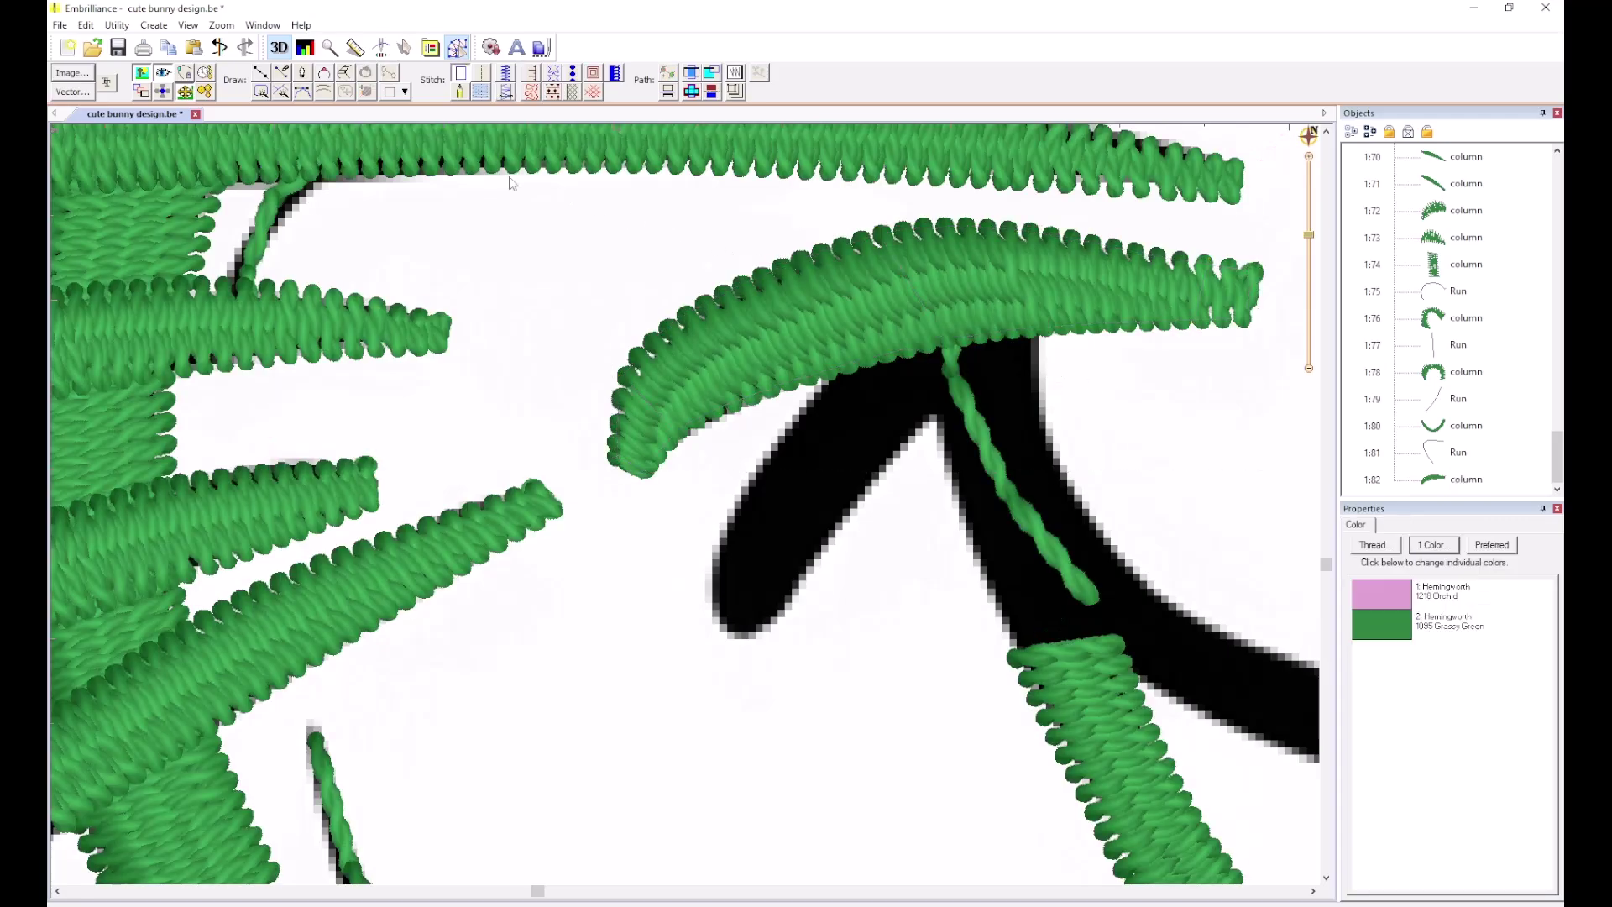
# Digitize the left mouth corner's lower crease as a satin column from inner end to outer tip, moving its stop point to the inner end.
pyautogui.click(345, 74)
pyautogui.click(1027, 311)
pyautogui.click(1050, 341)
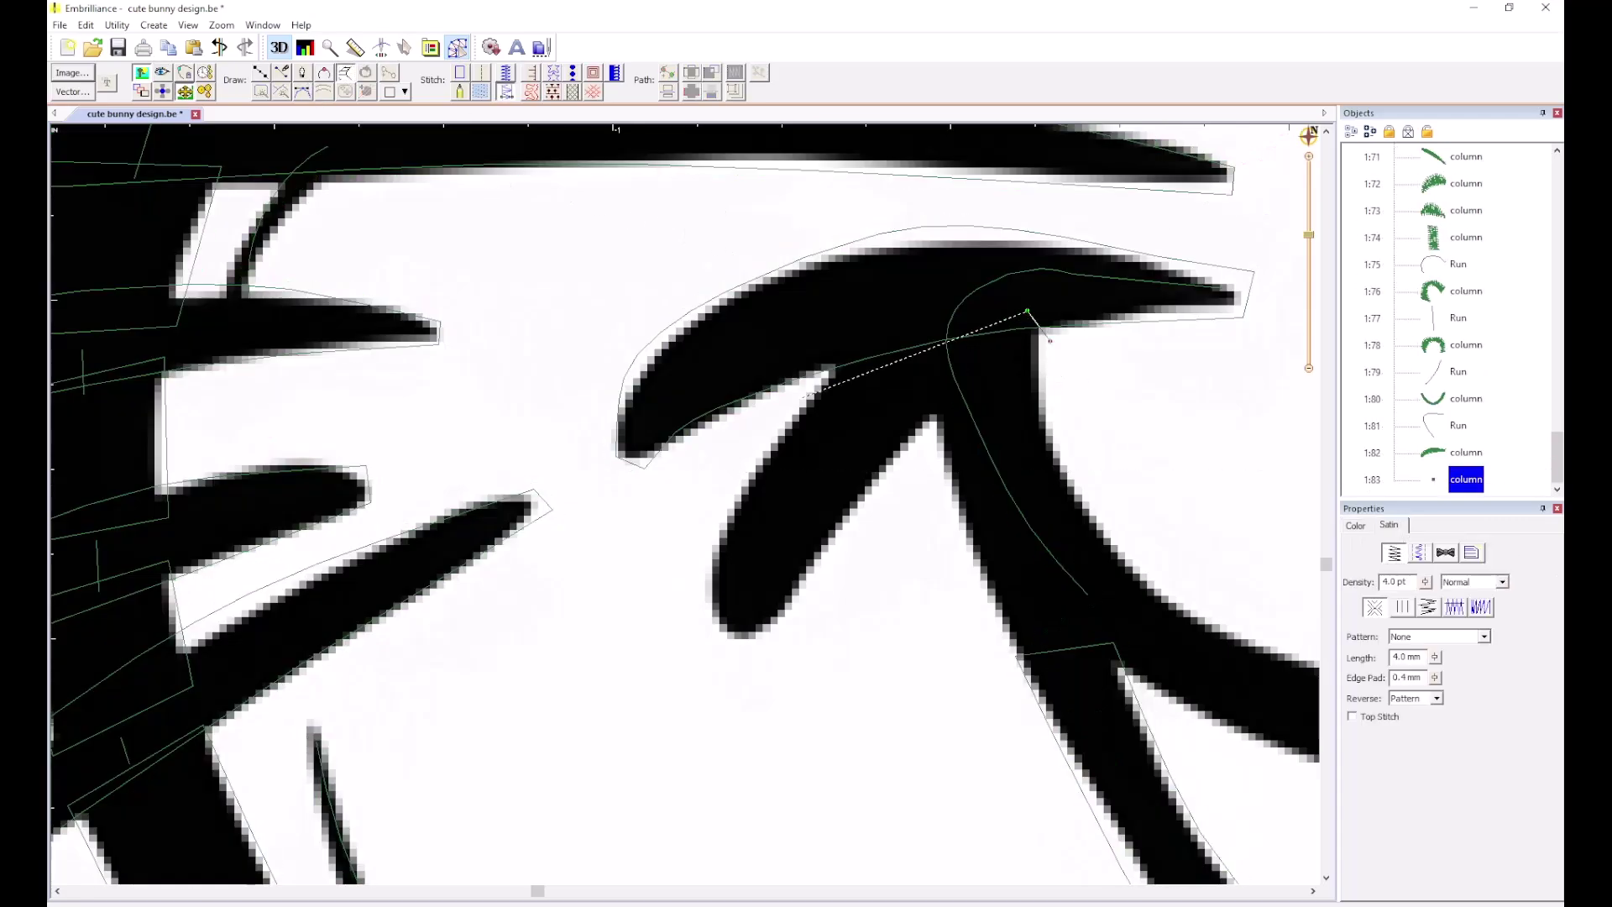
pyautogui.click(830, 373)
pyautogui.click(1049, 341)
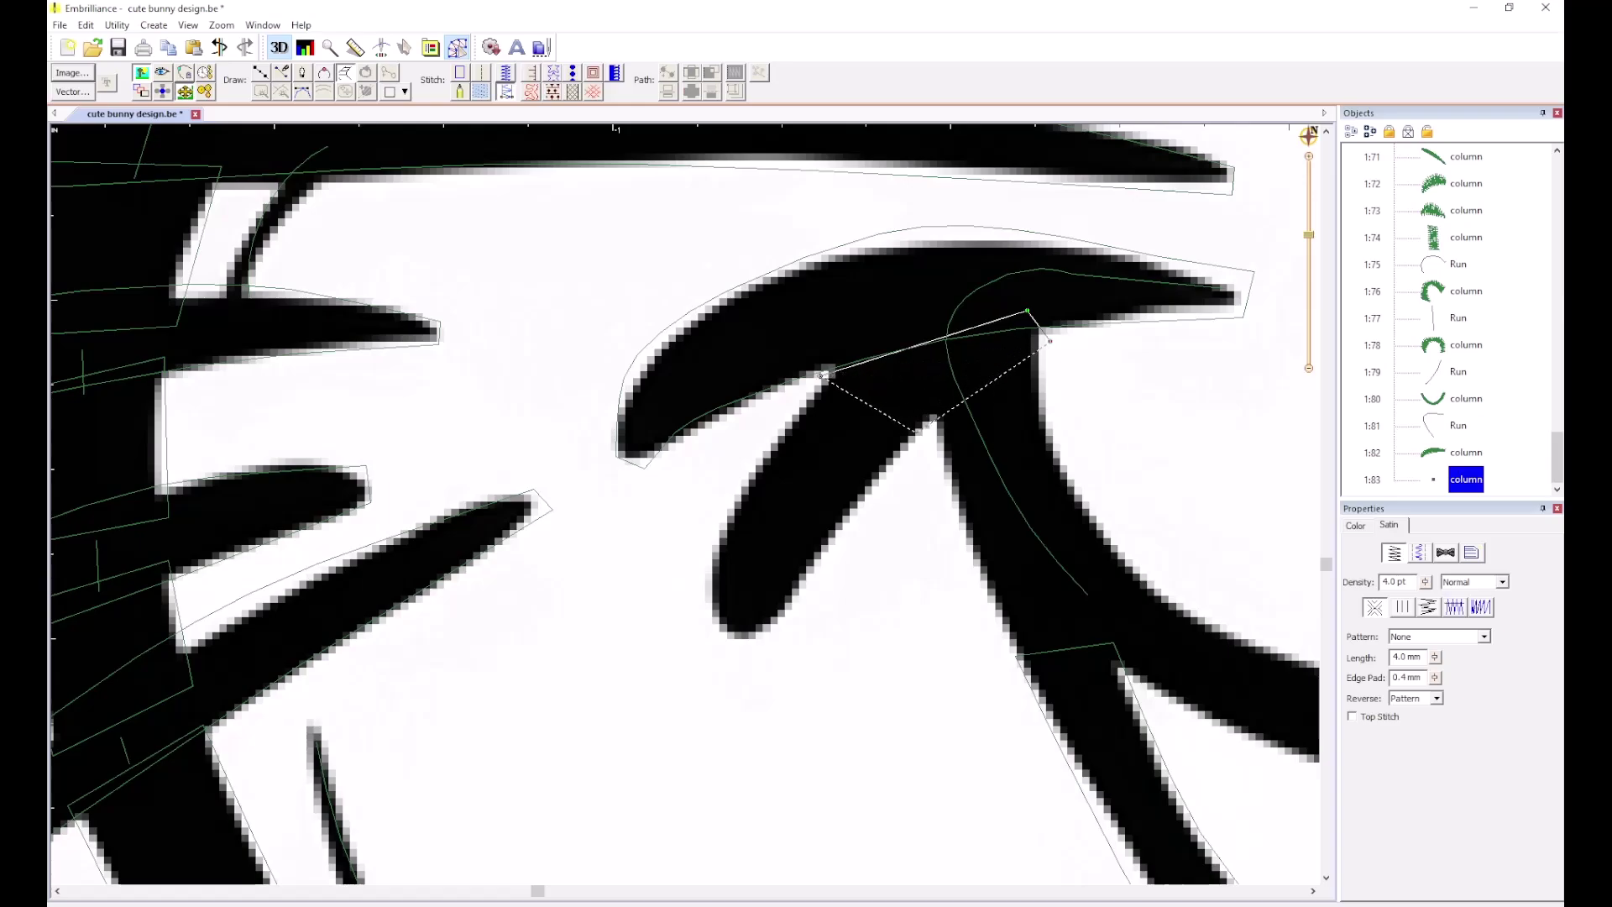
pyautogui.click(921, 435)
pyautogui.click(734, 507)
pyautogui.click(827, 555)
pyautogui.click(707, 611)
pyautogui.click(775, 631)
pyautogui.click(731, 638)
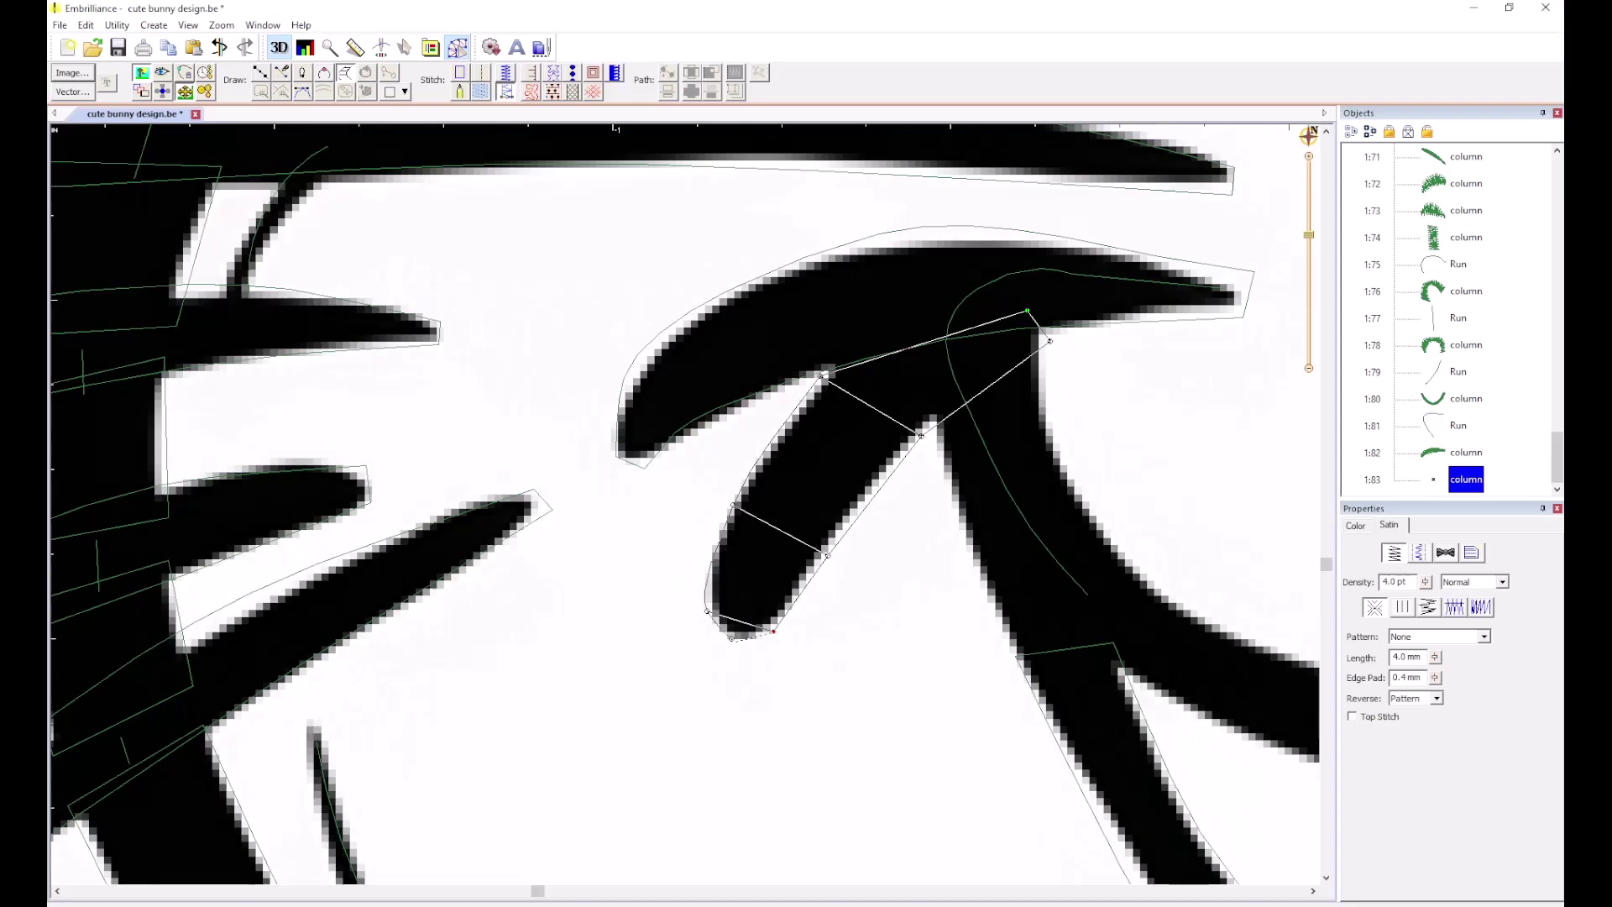
pyautogui.click(747, 646)
pyautogui.rightClick(747, 646)
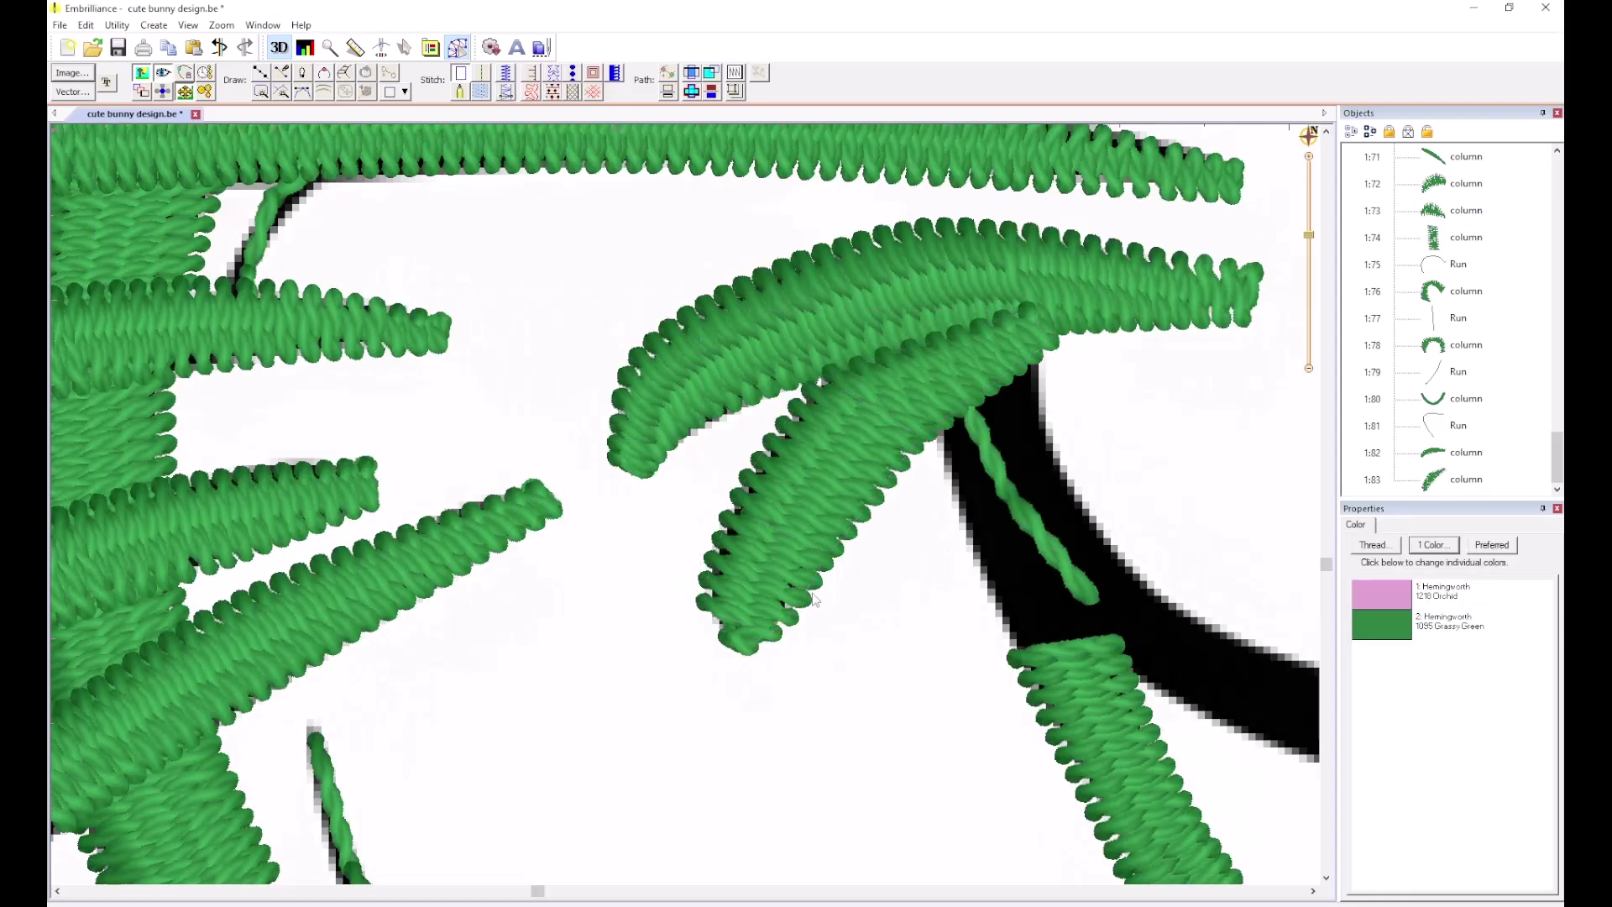
pyautogui.moveTo(749, 655)
pyautogui.mouseDown()
pyautogui.moveTo(848, 588)
pyautogui.moveTo(1011, 421)
pyautogui.moveTo(994, 393)
pyautogui.mouseUp()
pyautogui.click(1079, 377)
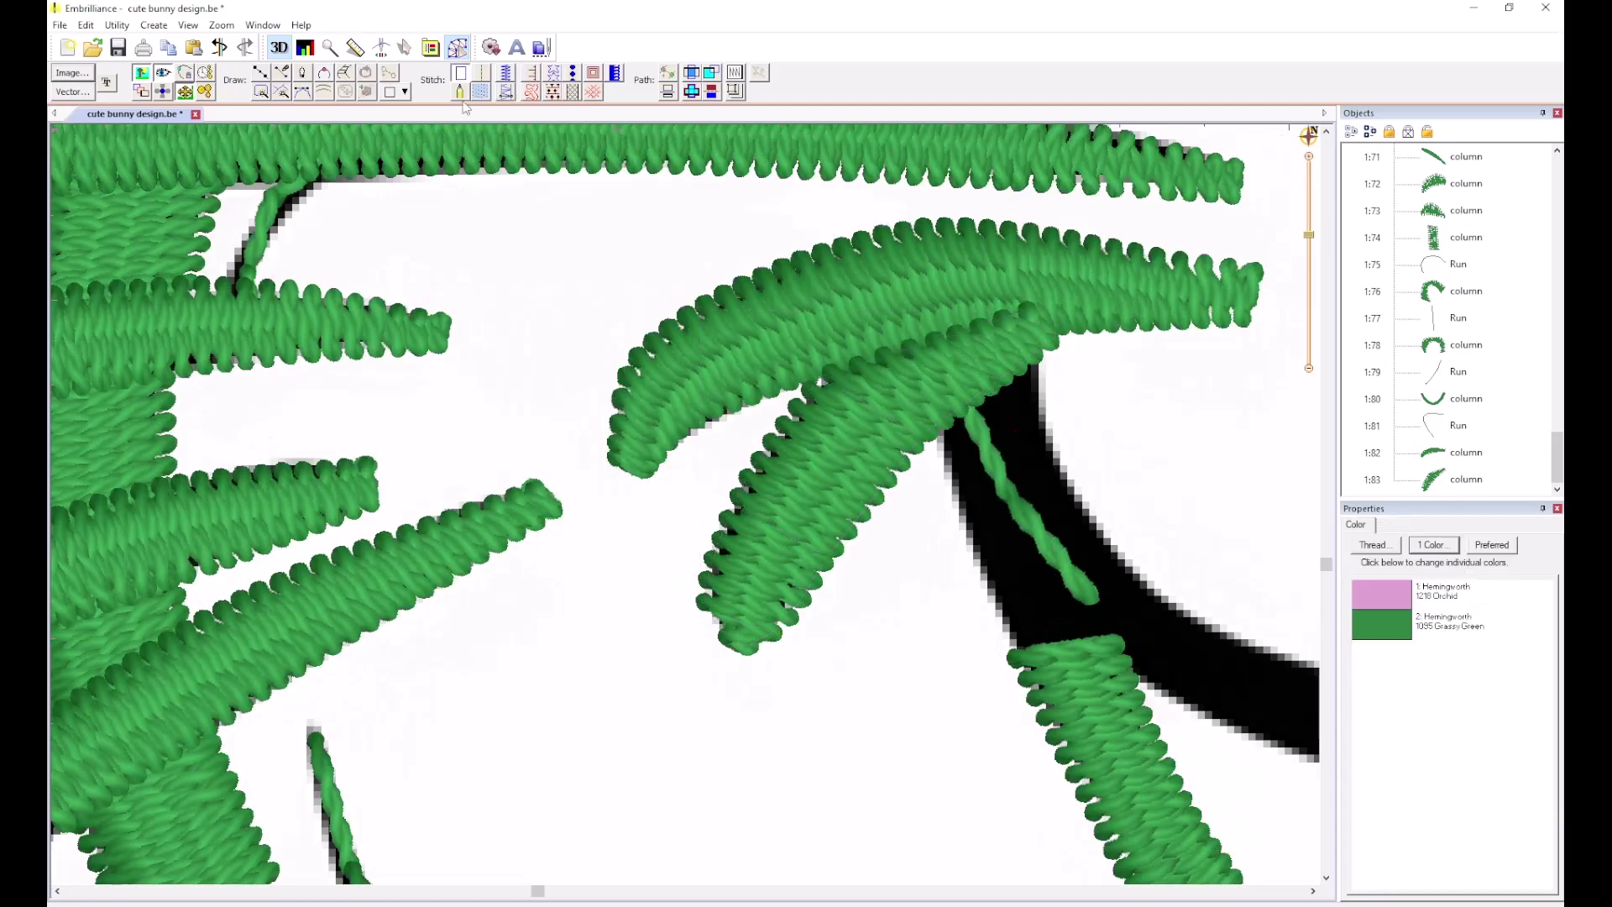
pyautogui.click(342, 72)
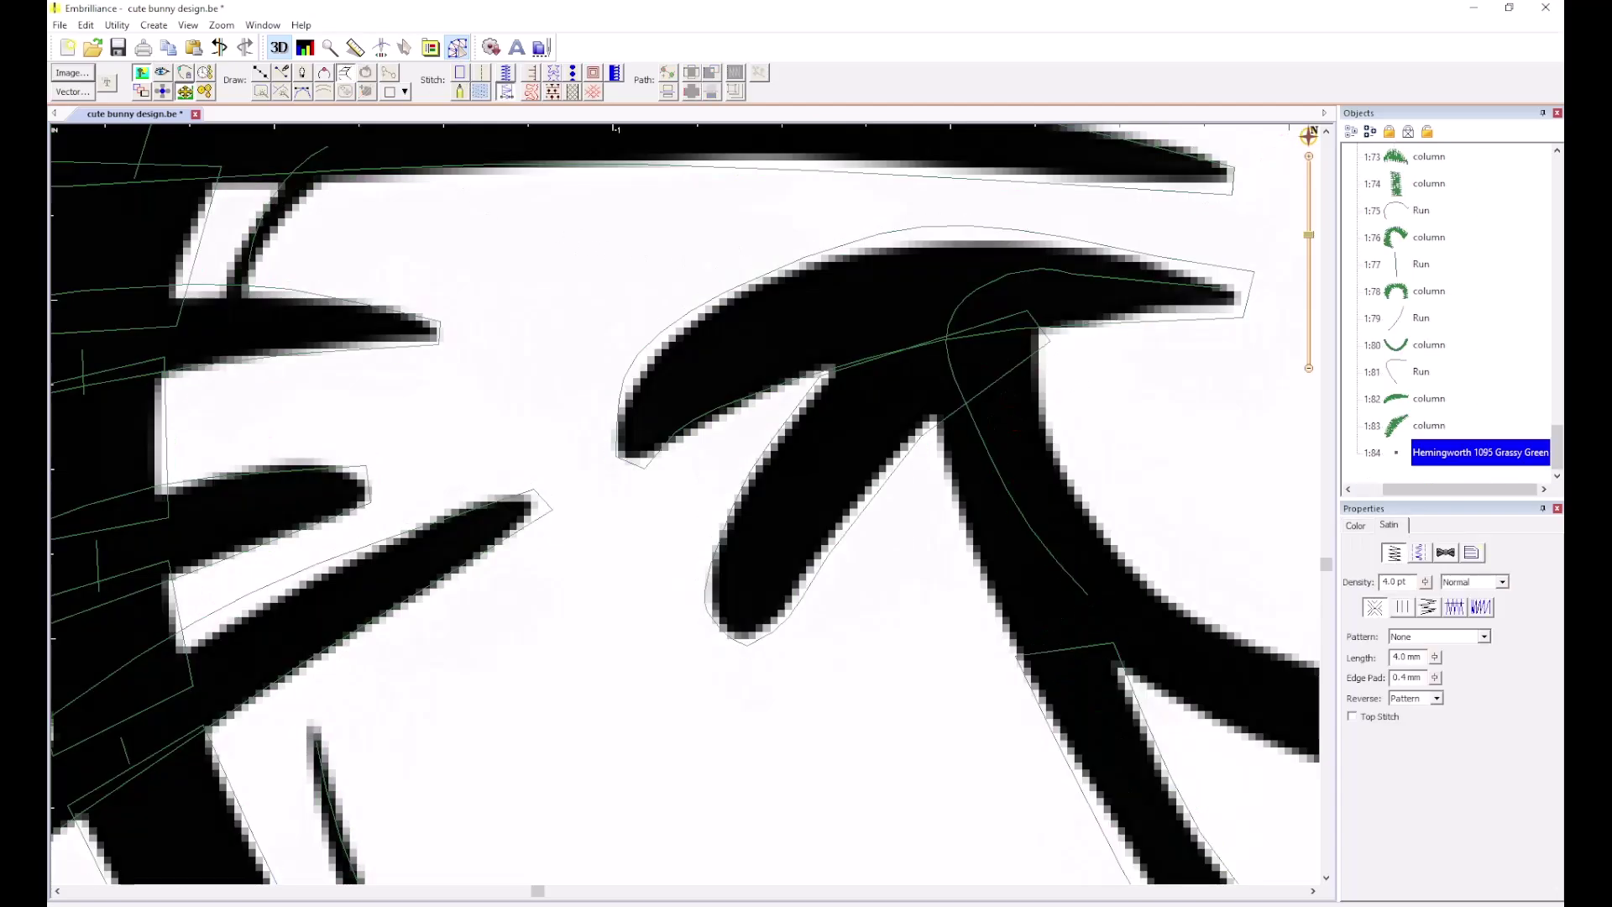
pyautogui.click(1044, 336)
pyautogui.click(918, 419)
pyautogui.scroll(-2, 1031, 494)
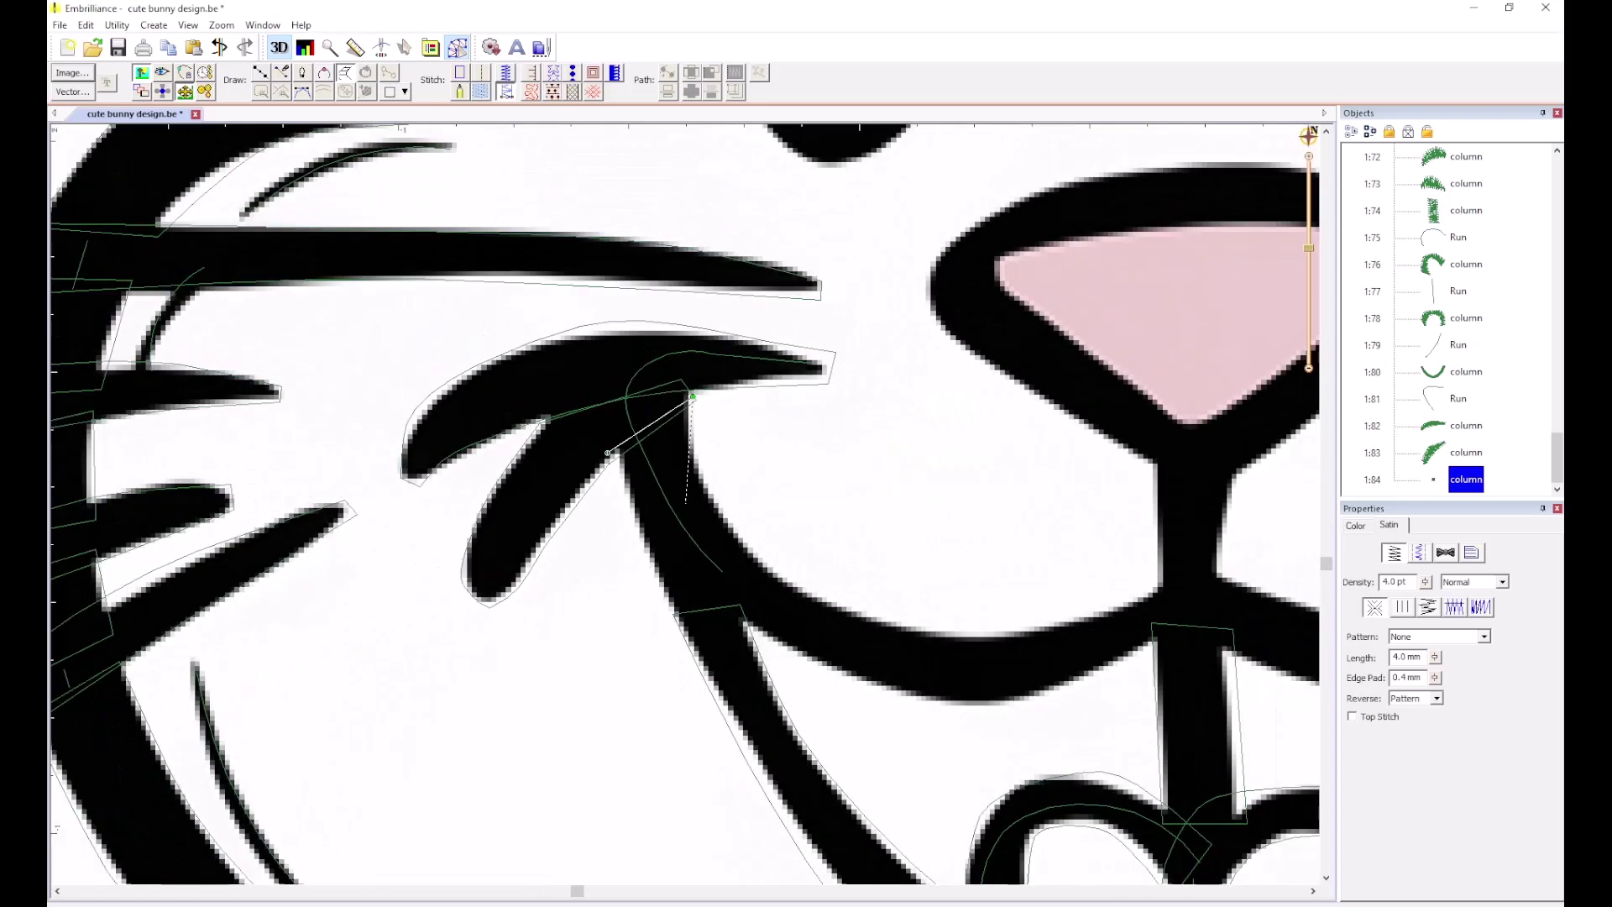
pyautogui.press('Escape')
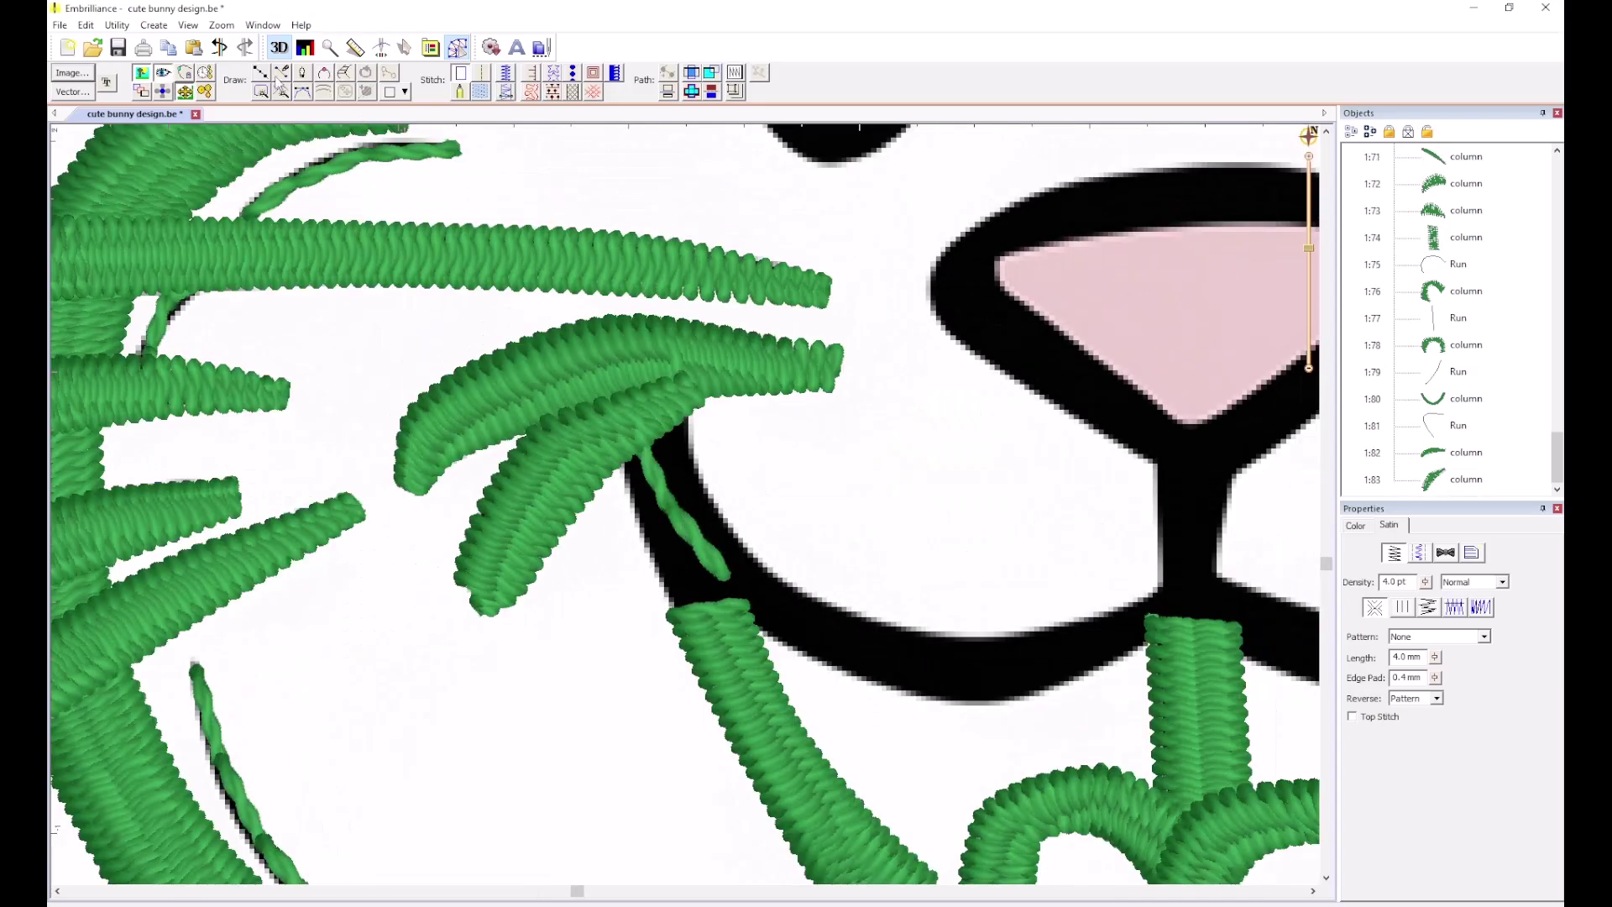
# Draw a run-stitch line from the left mouth corner along the upper lip through the right corner to the lower crease's outer tip.
pyautogui.click(260, 73)
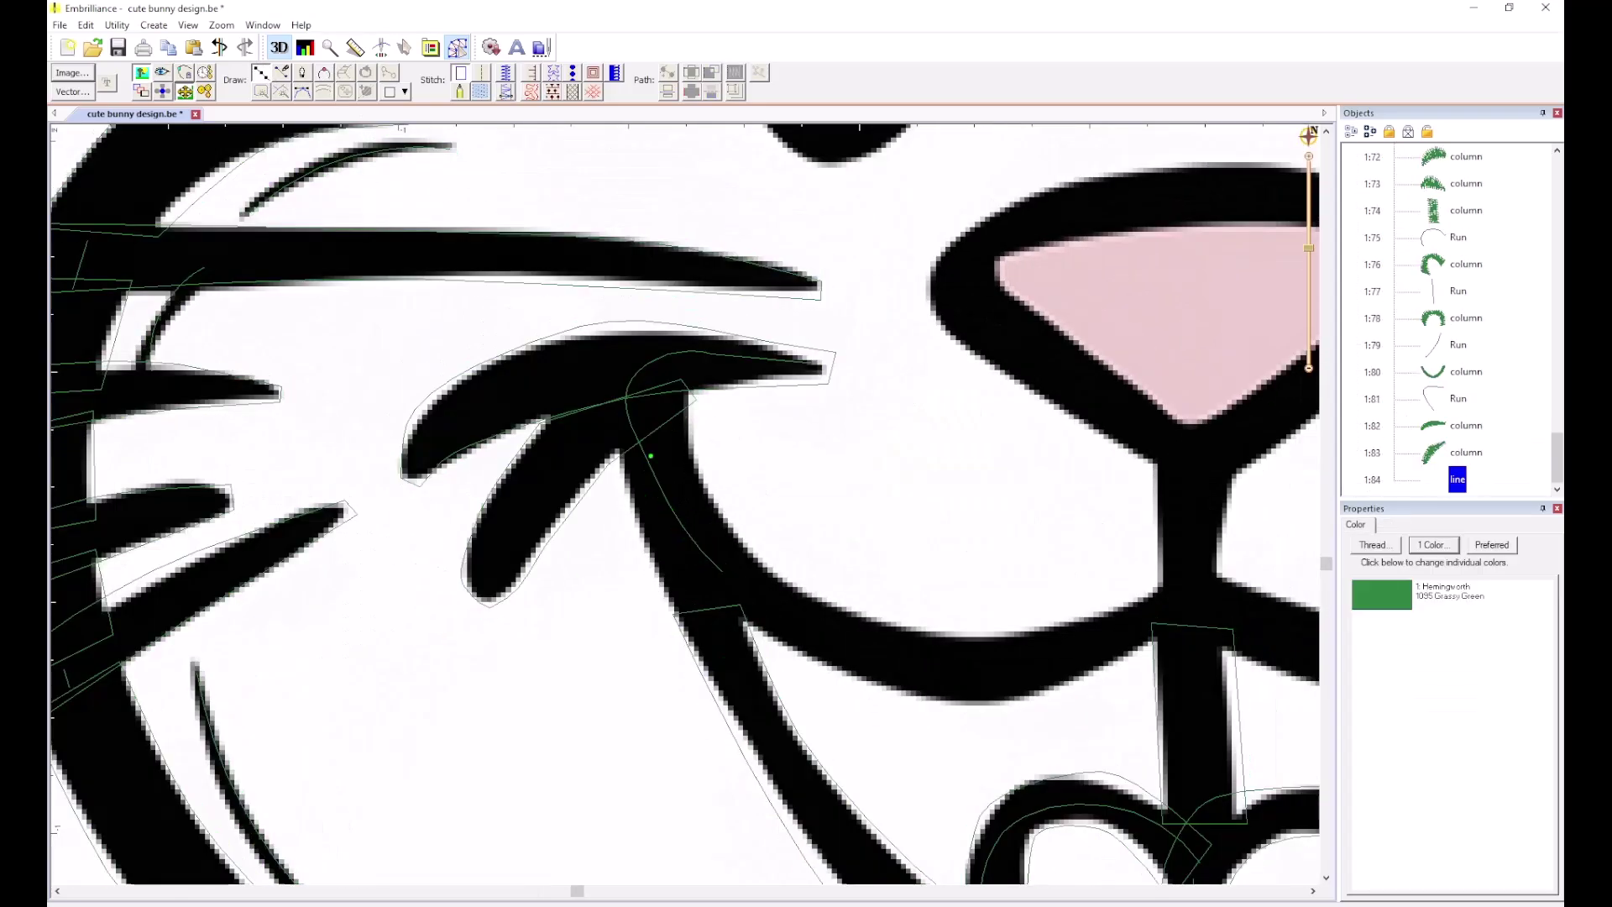
pyautogui.moveTo(650, 456)
pyautogui.mouseDown()
pyautogui.moveTo(889, 663)
pyautogui.moveTo(1011, 675)
pyautogui.moveTo(1163, 604)
pyautogui.mouseUp()
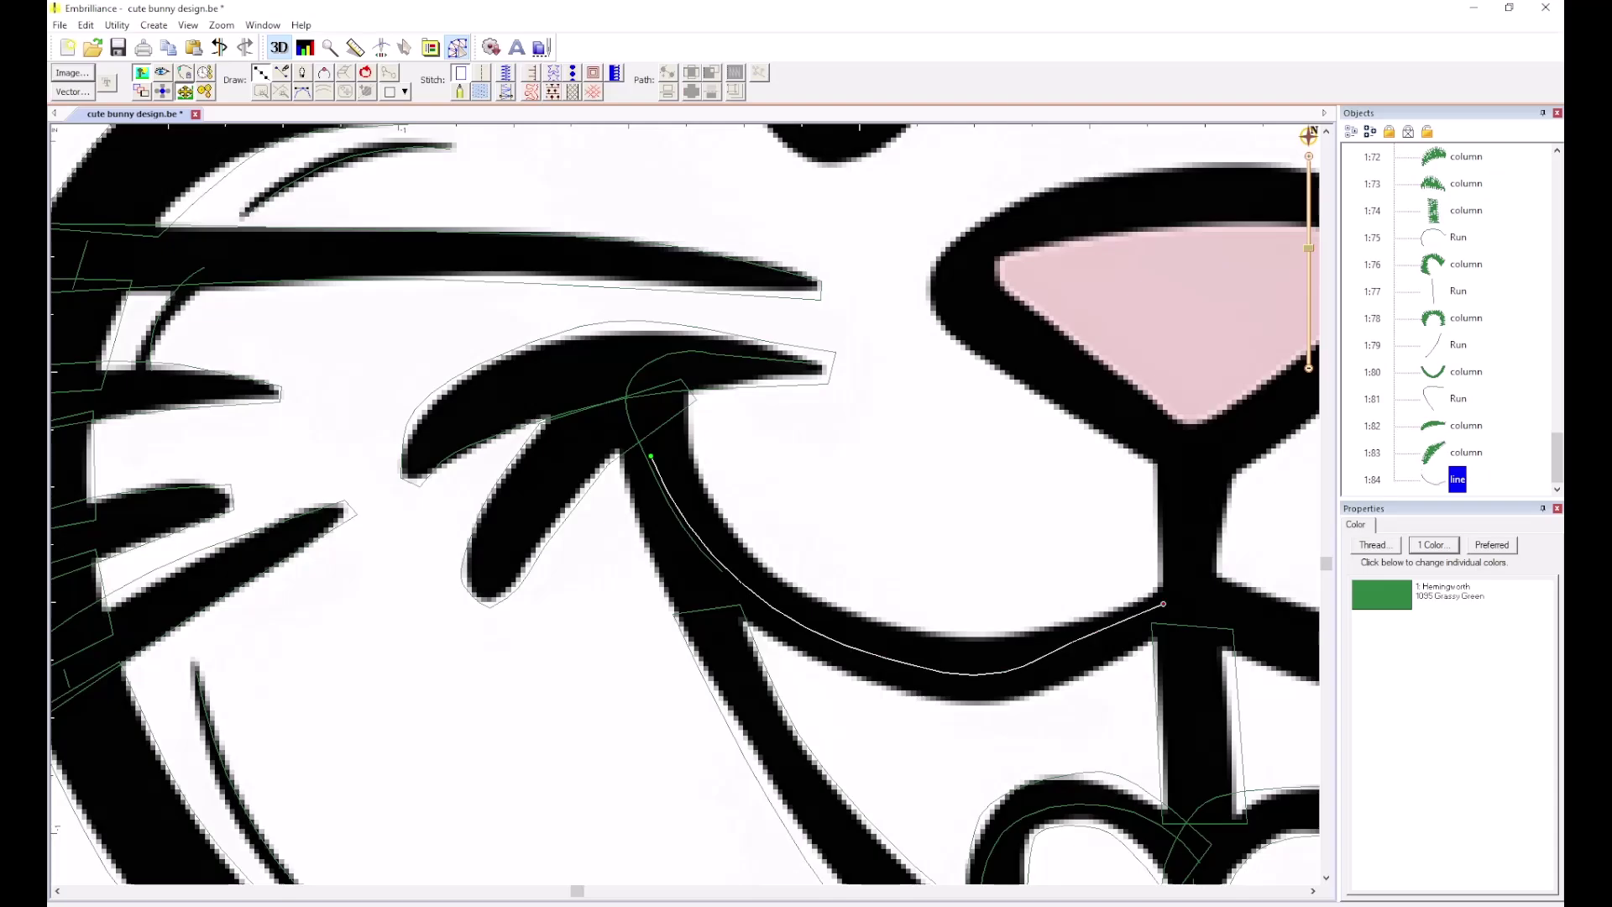
pyautogui.click(1208, 597)
pyautogui.scroll(-2, 1208, 597)
pyautogui.click(732, 515)
pyautogui.click(803, 529)
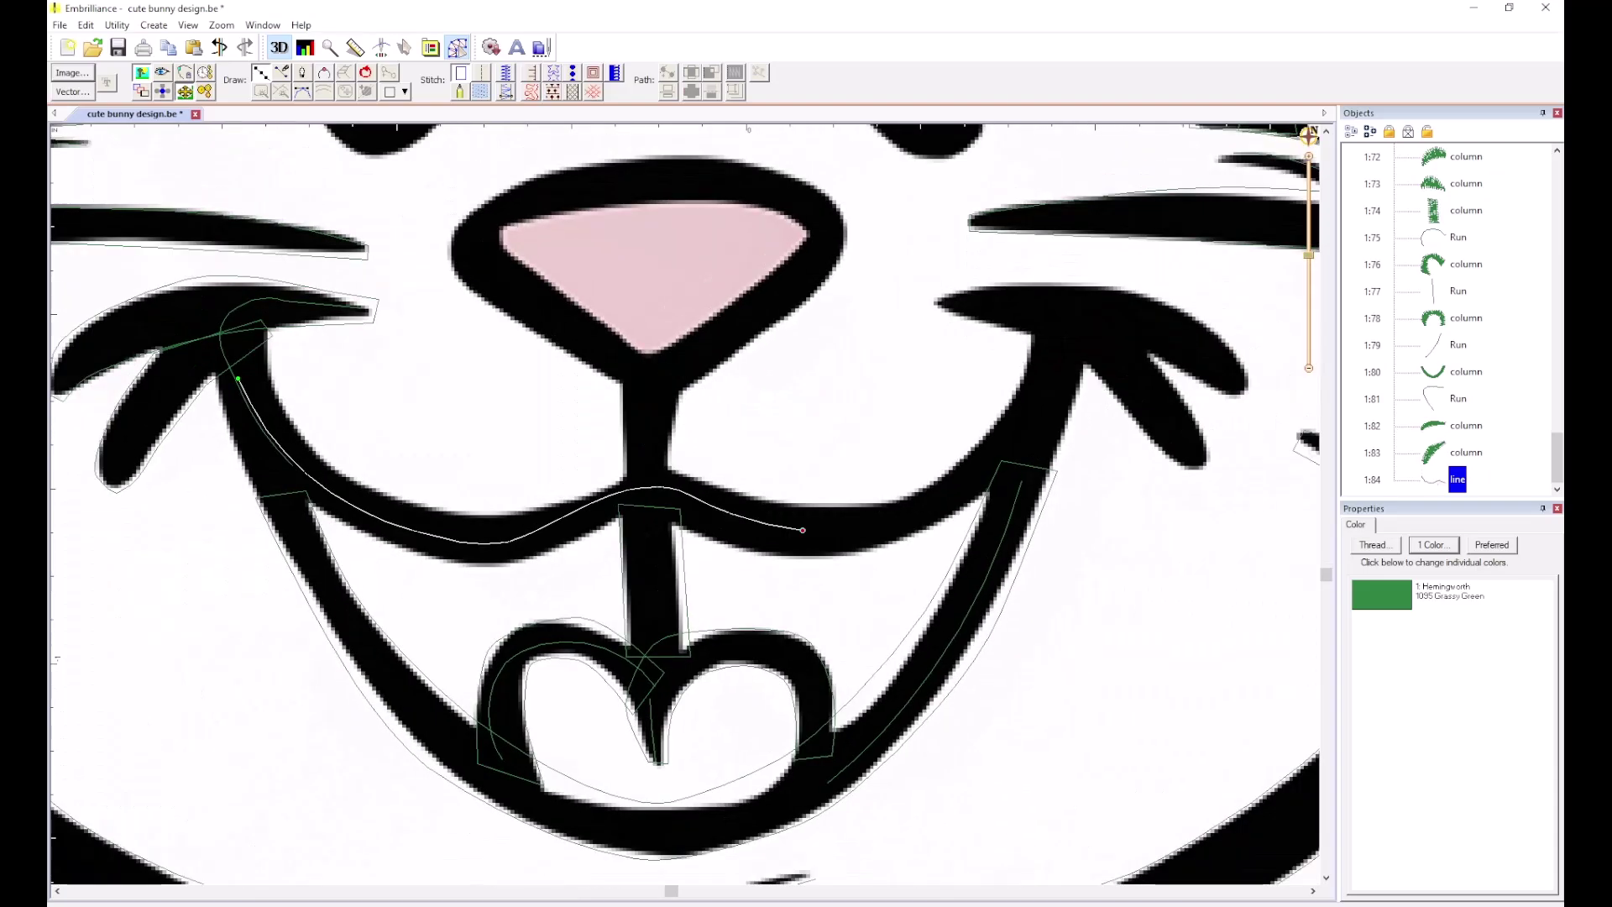
pyautogui.moveTo(803, 530)
pyautogui.mouseDown()
pyautogui.moveTo(925, 499)
pyautogui.moveTo(1028, 438)
pyautogui.moveTo(1068, 322)
pyautogui.moveTo(1193, 463)
pyautogui.moveTo(1068, 322)
pyautogui.moveTo(1202, 461)
pyautogui.mouseUp()
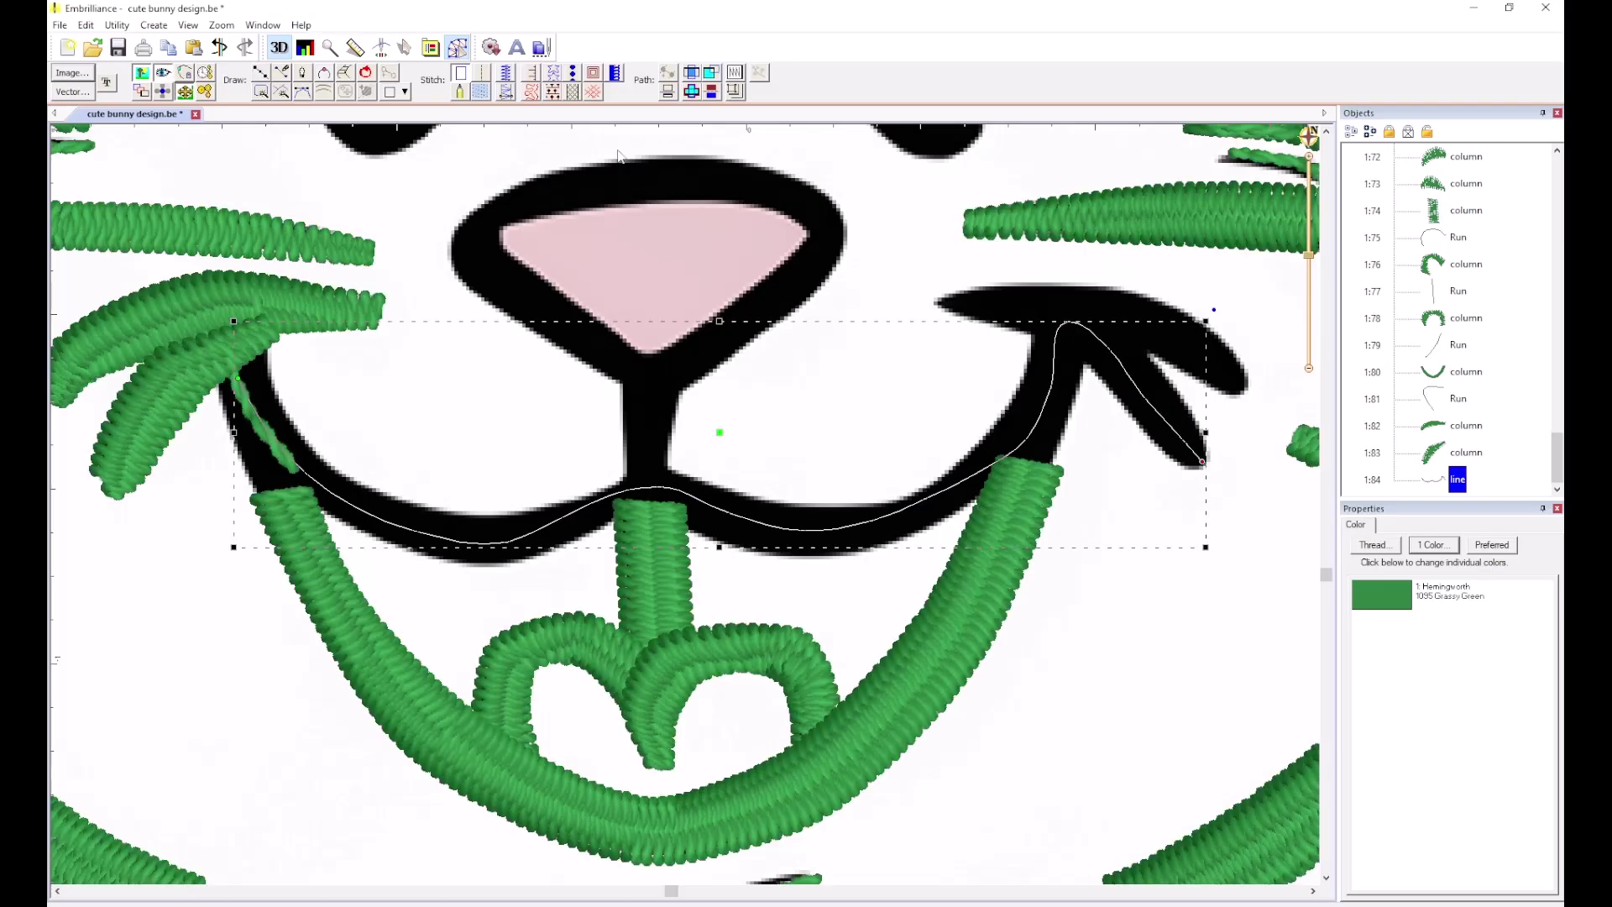
pyautogui.click(484, 72)
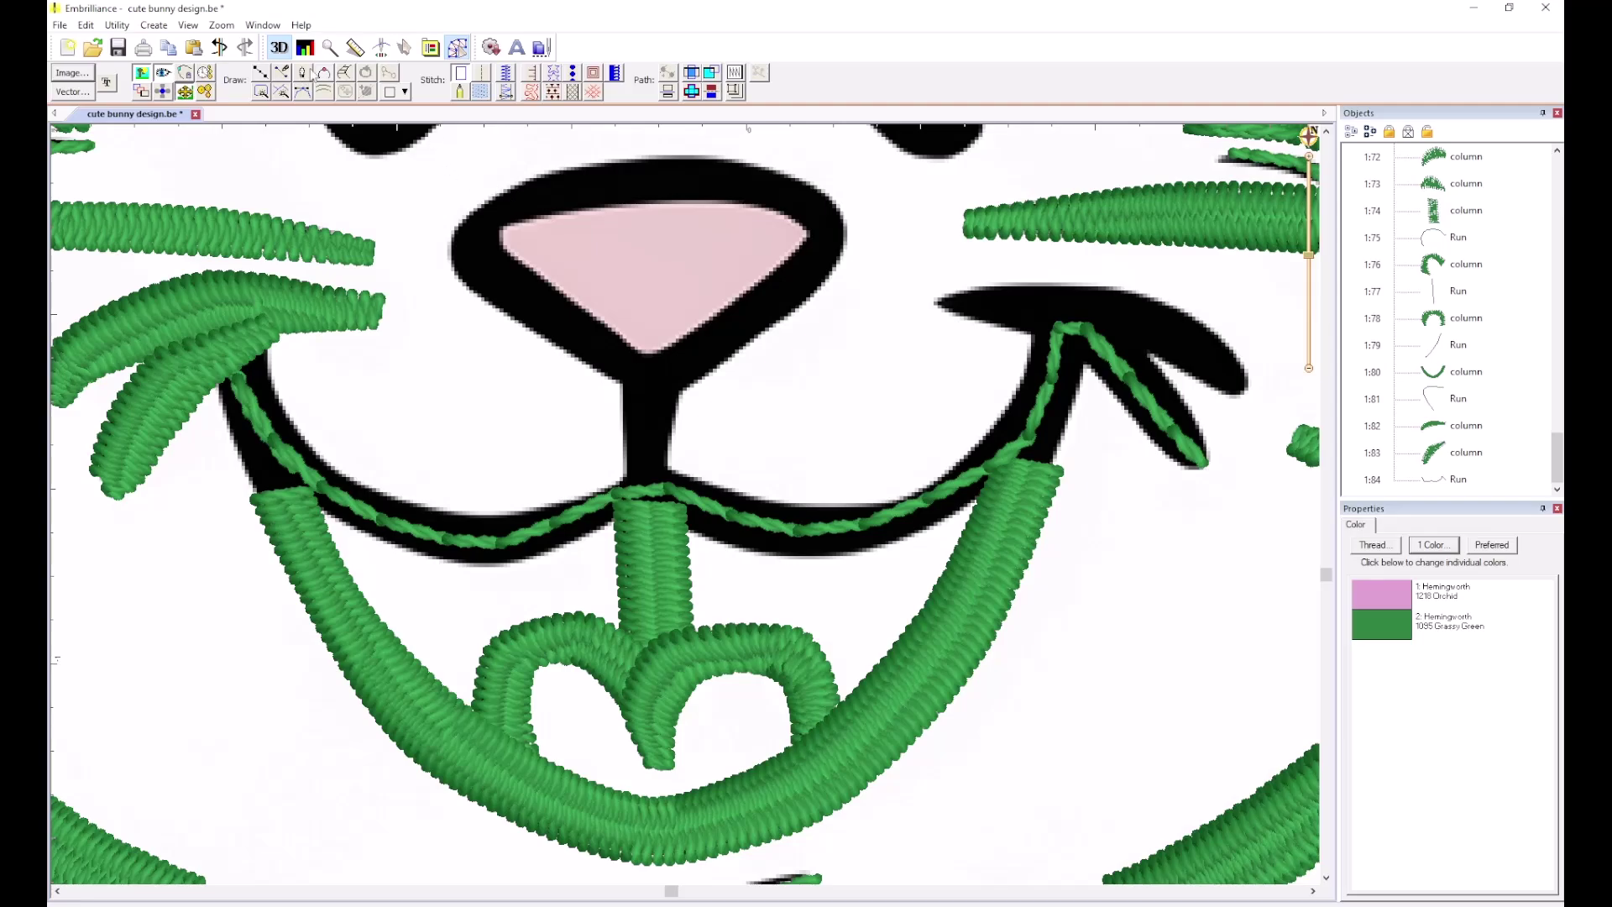
# Digitize the right mouth corner's lower crease as a satin column from its outer tip to its inner end and deselect it.
pyautogui.click(344, 72)
pyautogui.click(1212, 461)
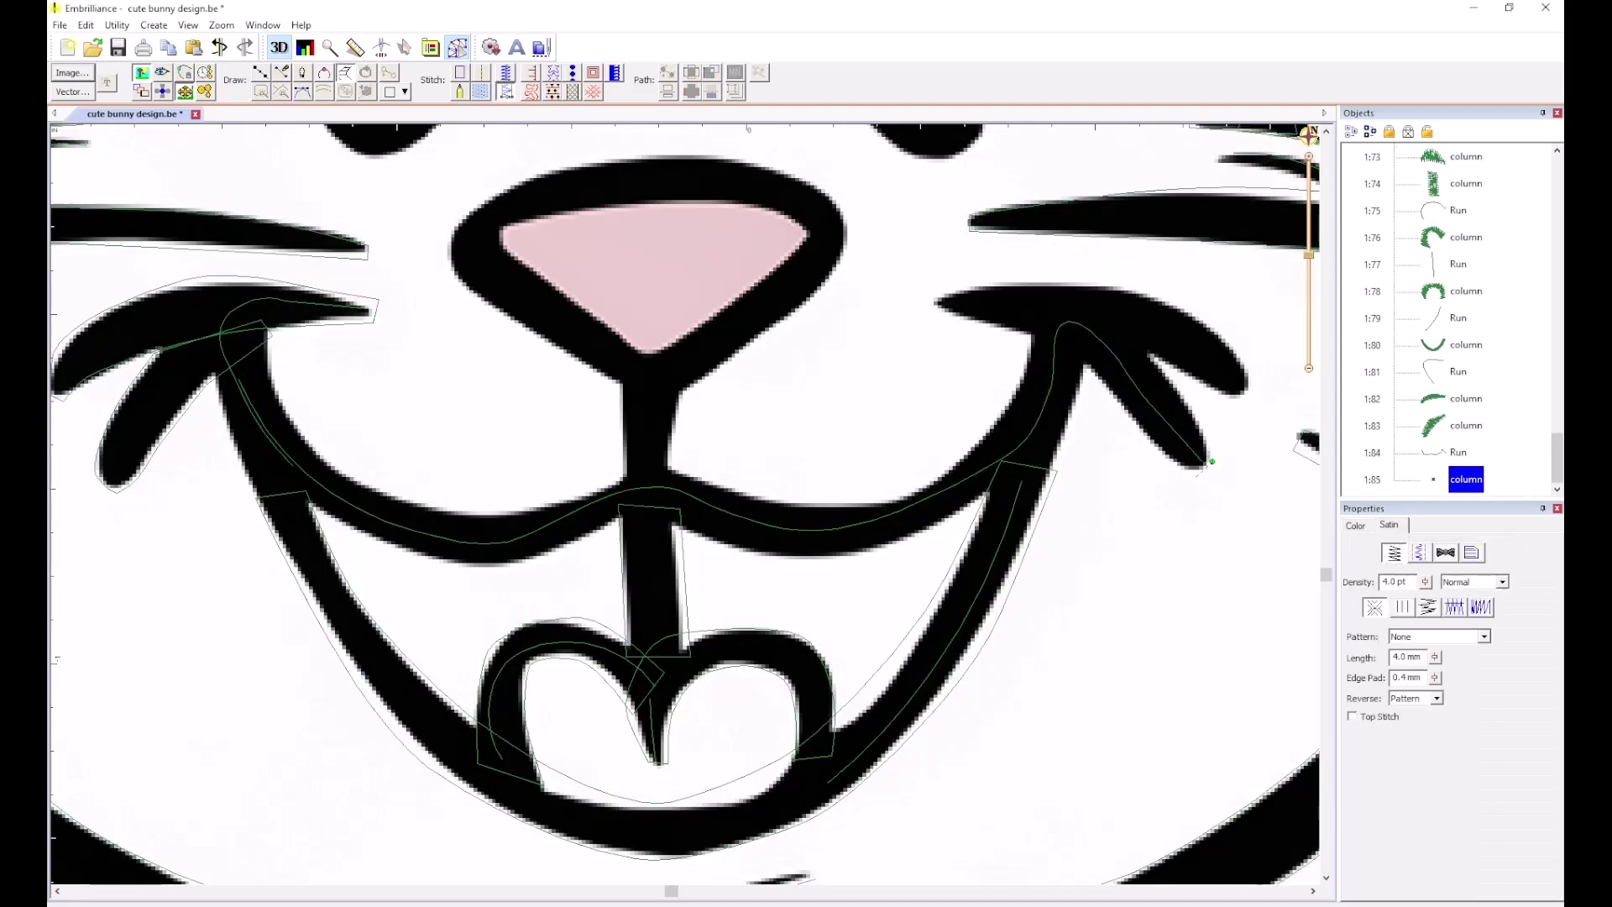
pyautogui.click(1189, 404)
pyautogui.click(1141, 434)
pyautogui.click(1136, 336)
pyautogui.click(1088, 365)
pyautogui.click(1096, 323)
pyautogui.click(1067, 345)
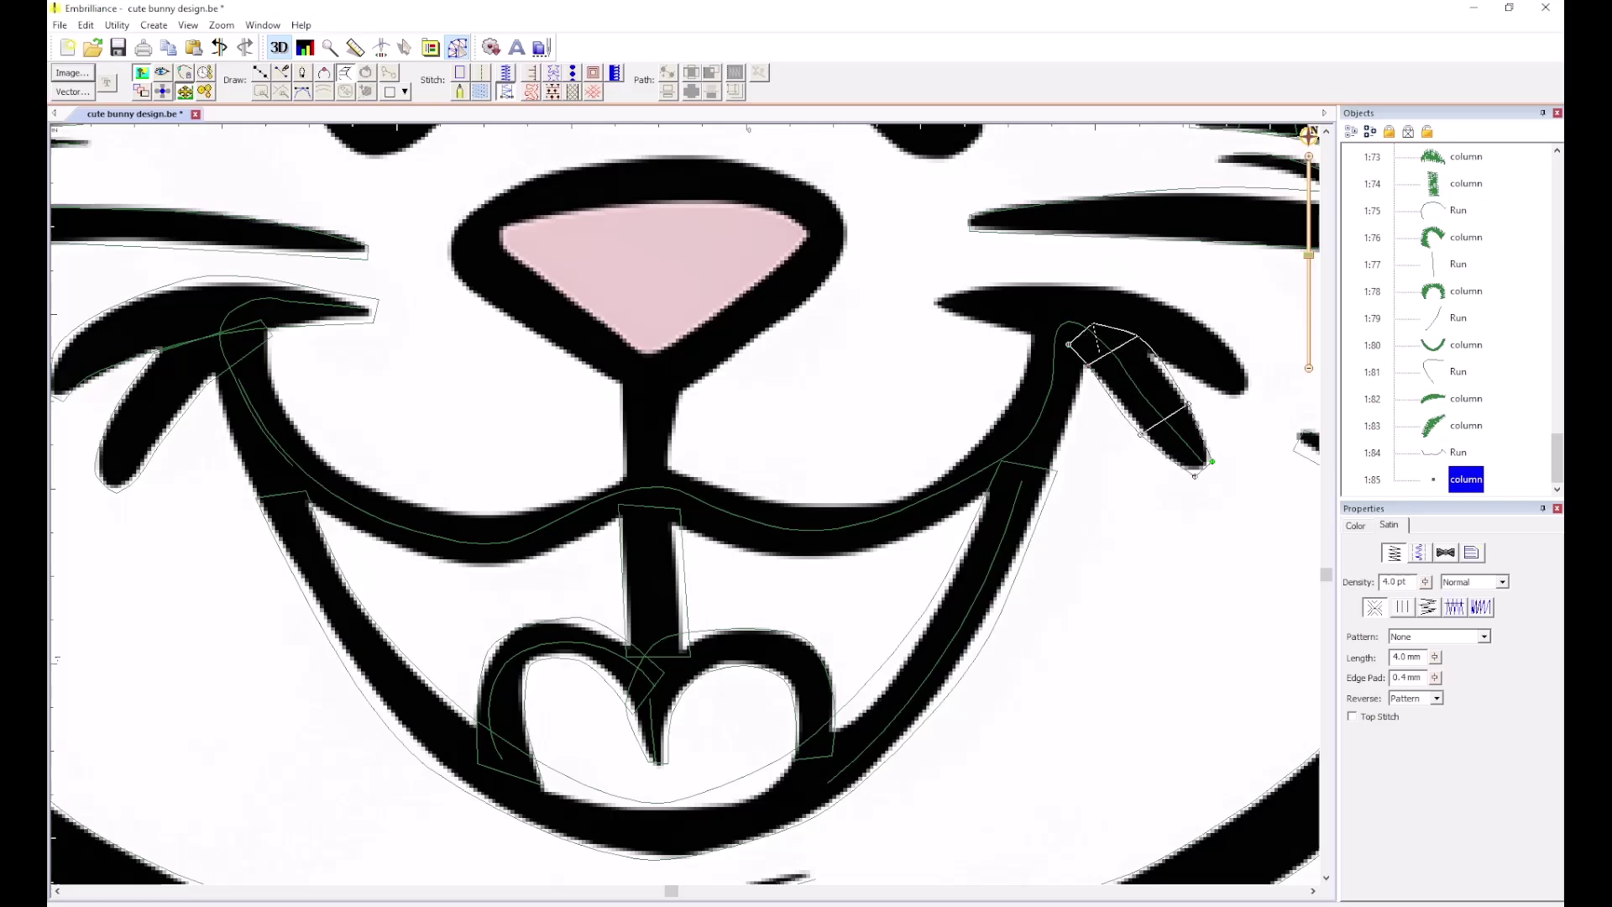
pyautogui.rightClick(1105, 370)
pyautogui.click(895, 293)
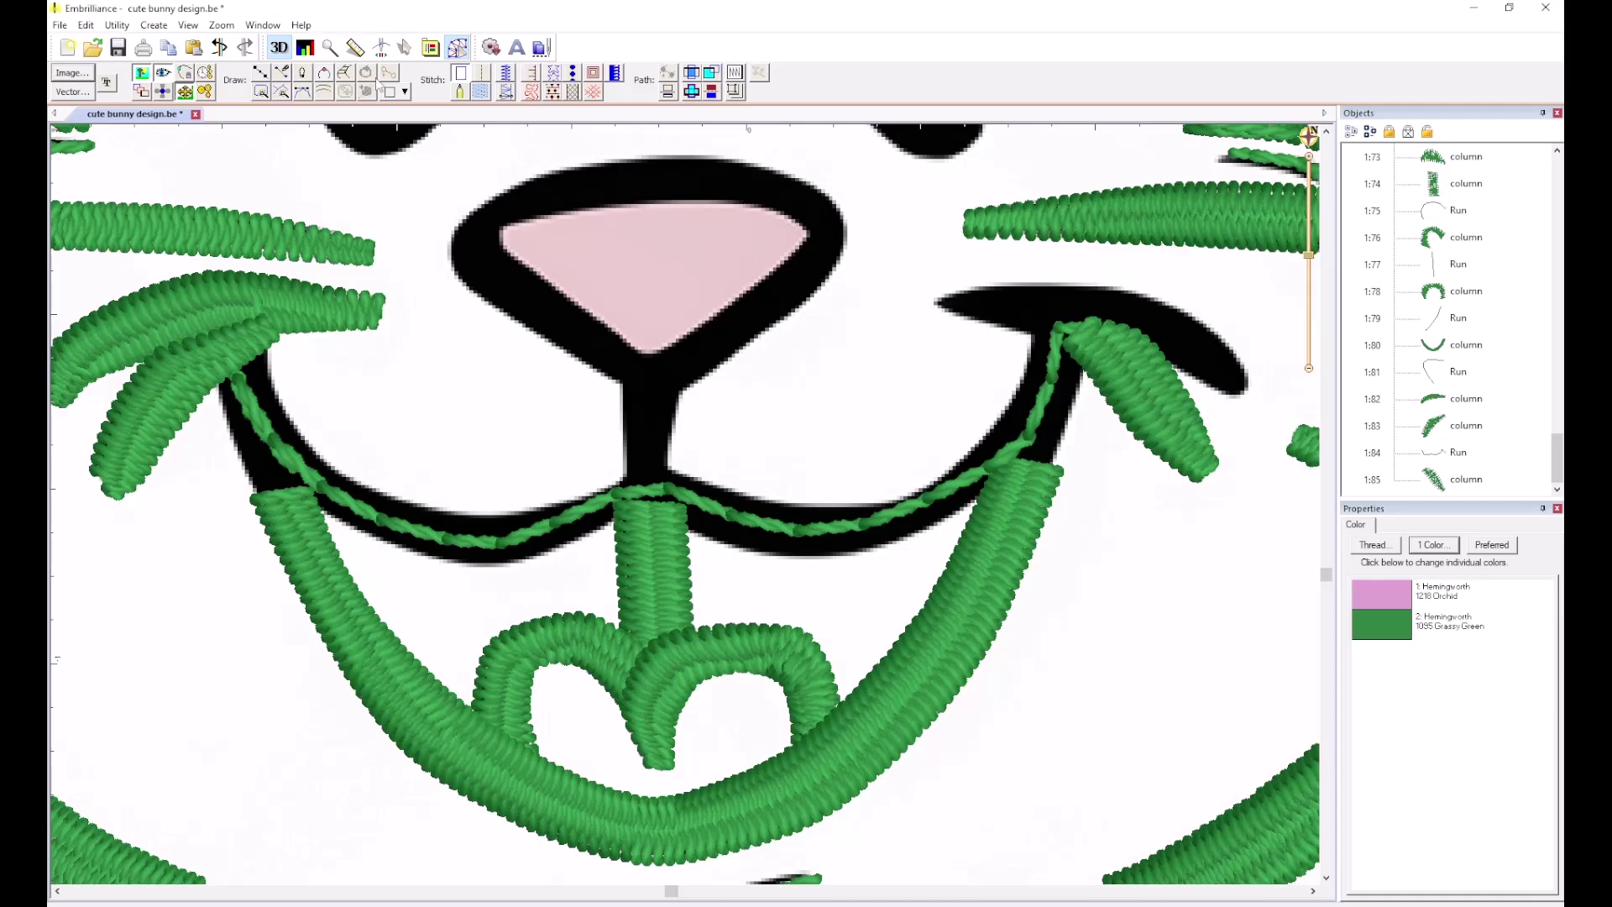
# Draw a short run-stitch line from the right lower crease's inner end to near the upper crease's inner tip.
pyautogui.click(265, 74)
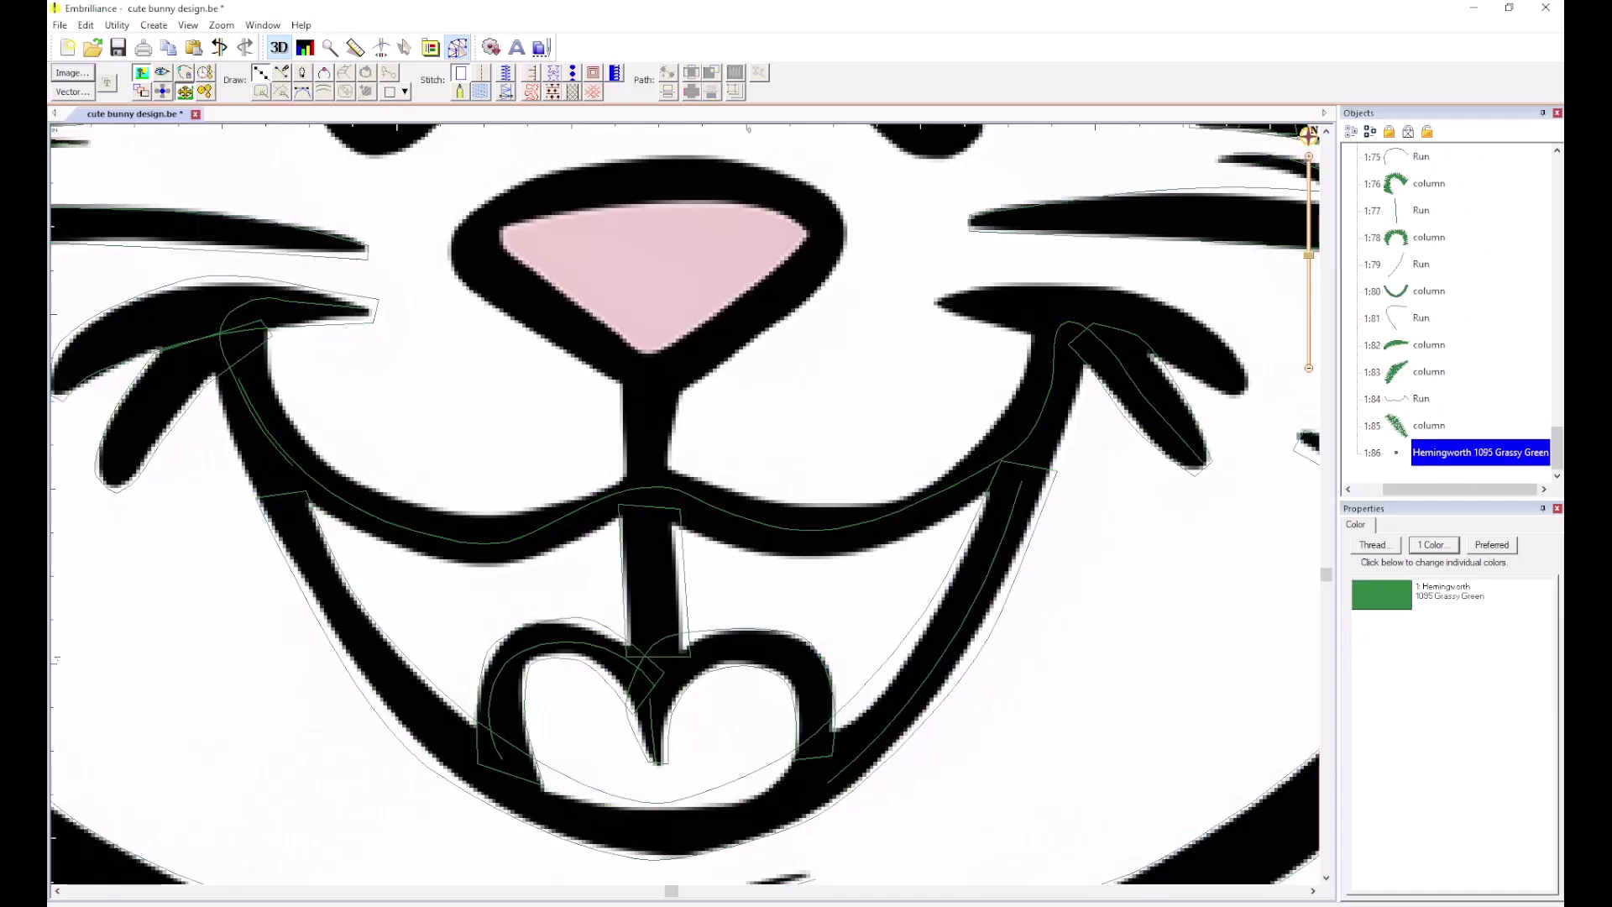
pyautogui.click(1067, 321)
pyautogui.click(975, 303)
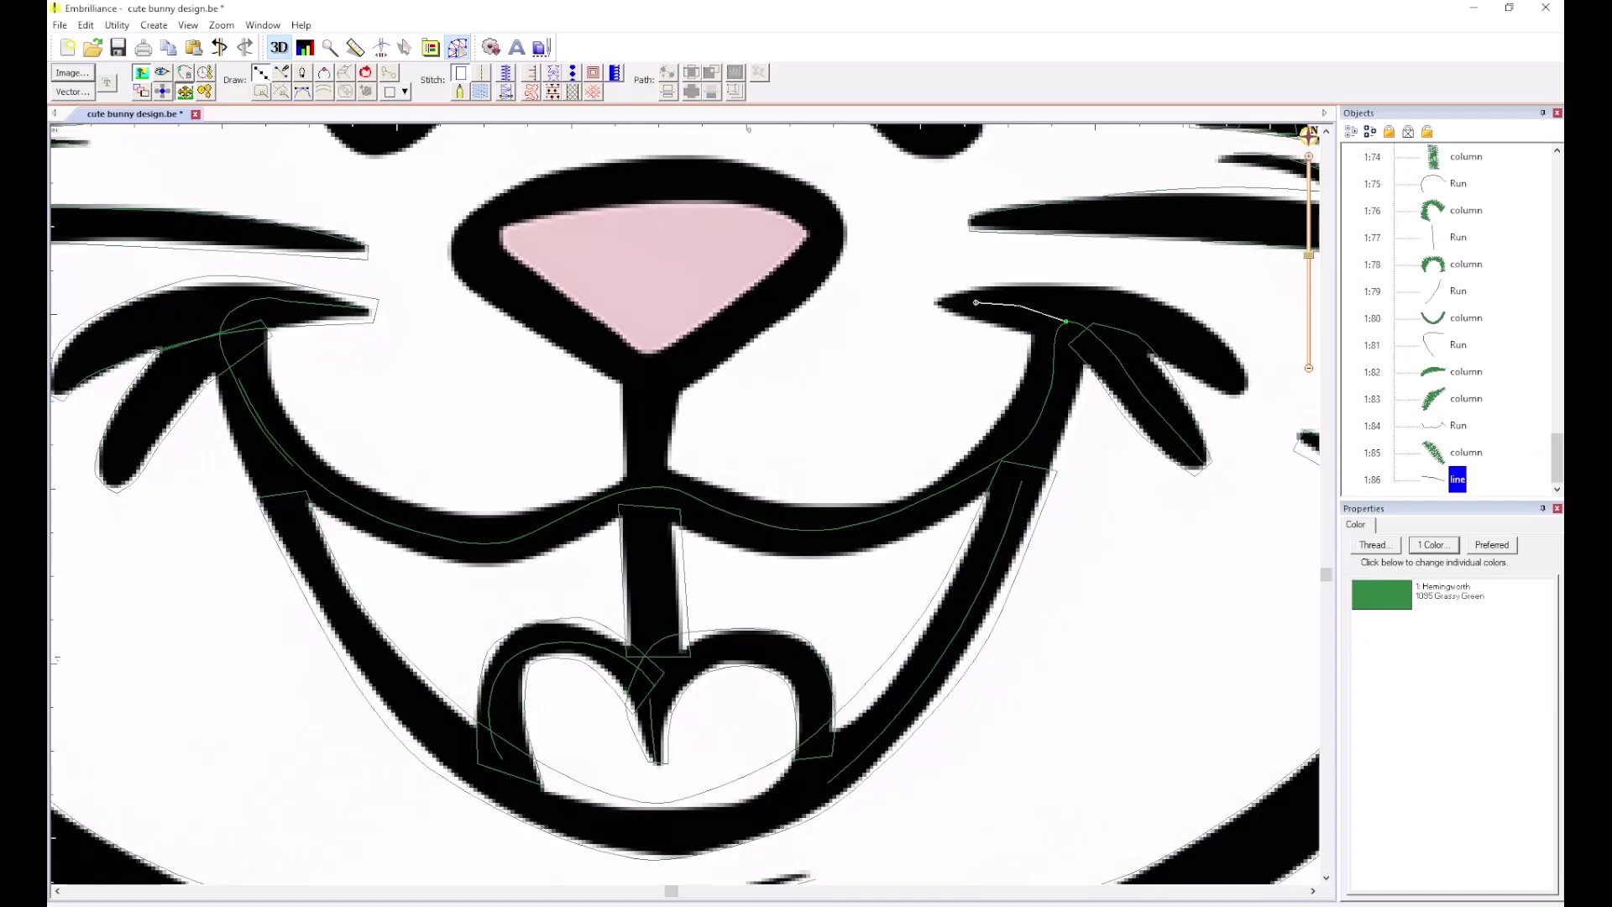
pyautogui.rightClick(975, 302)
pyautogui.click(483, 72)
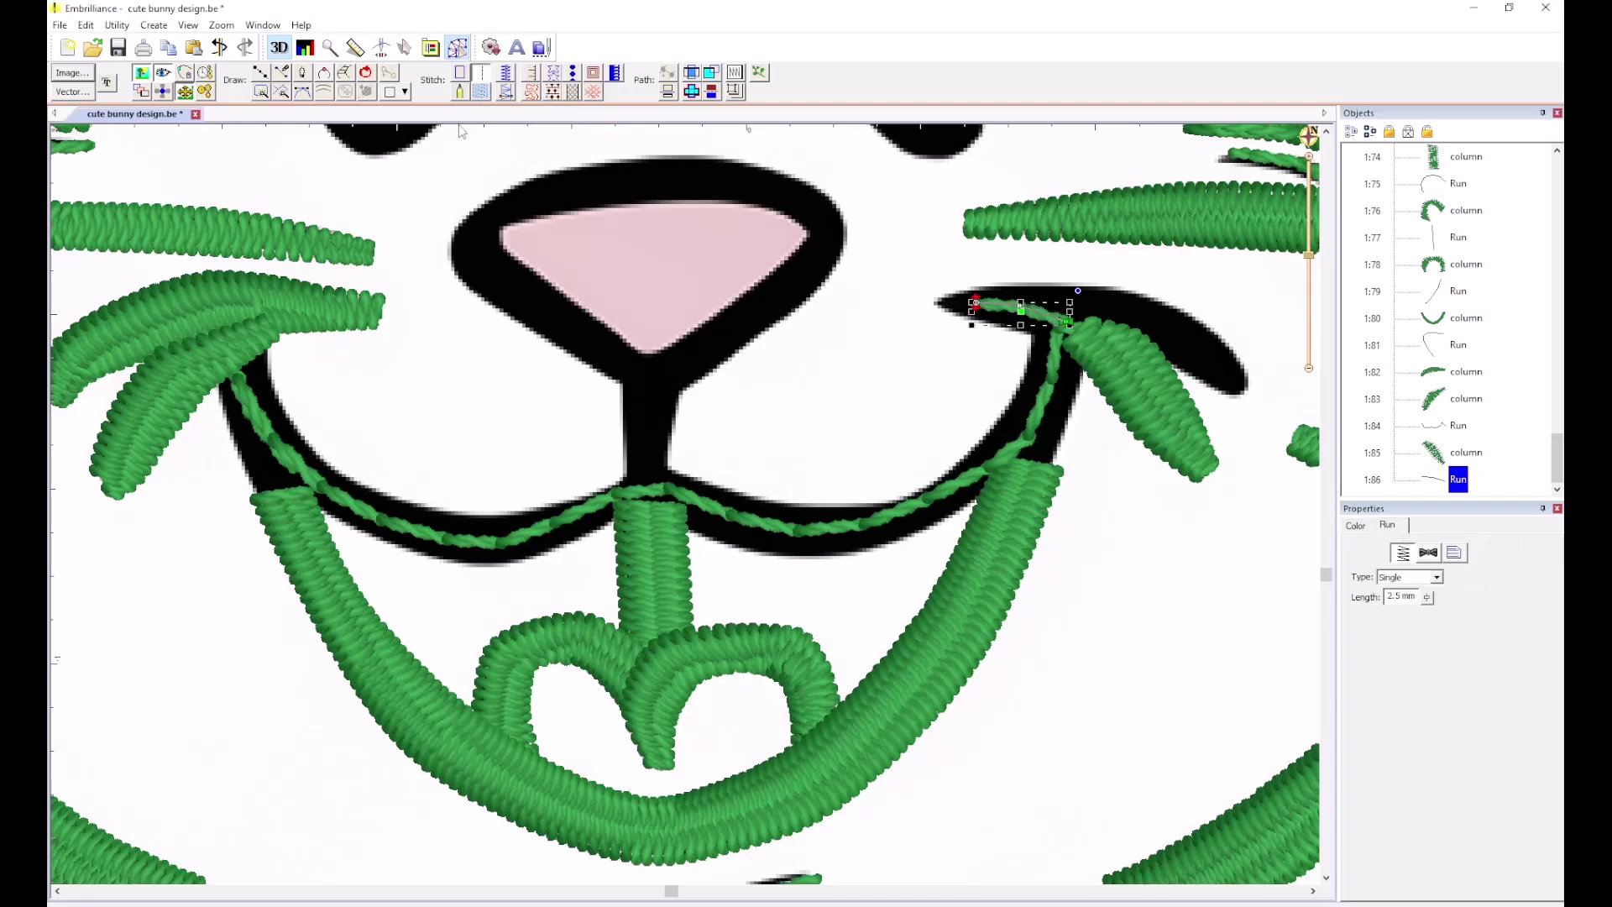
# Digitize the right mouth corner's upper crease as a satin column from inner tip to outer end, with its stop point on the lower edge above the mouth.
pyautogui.click(344, 73)
pyautogui.click(930, 284)
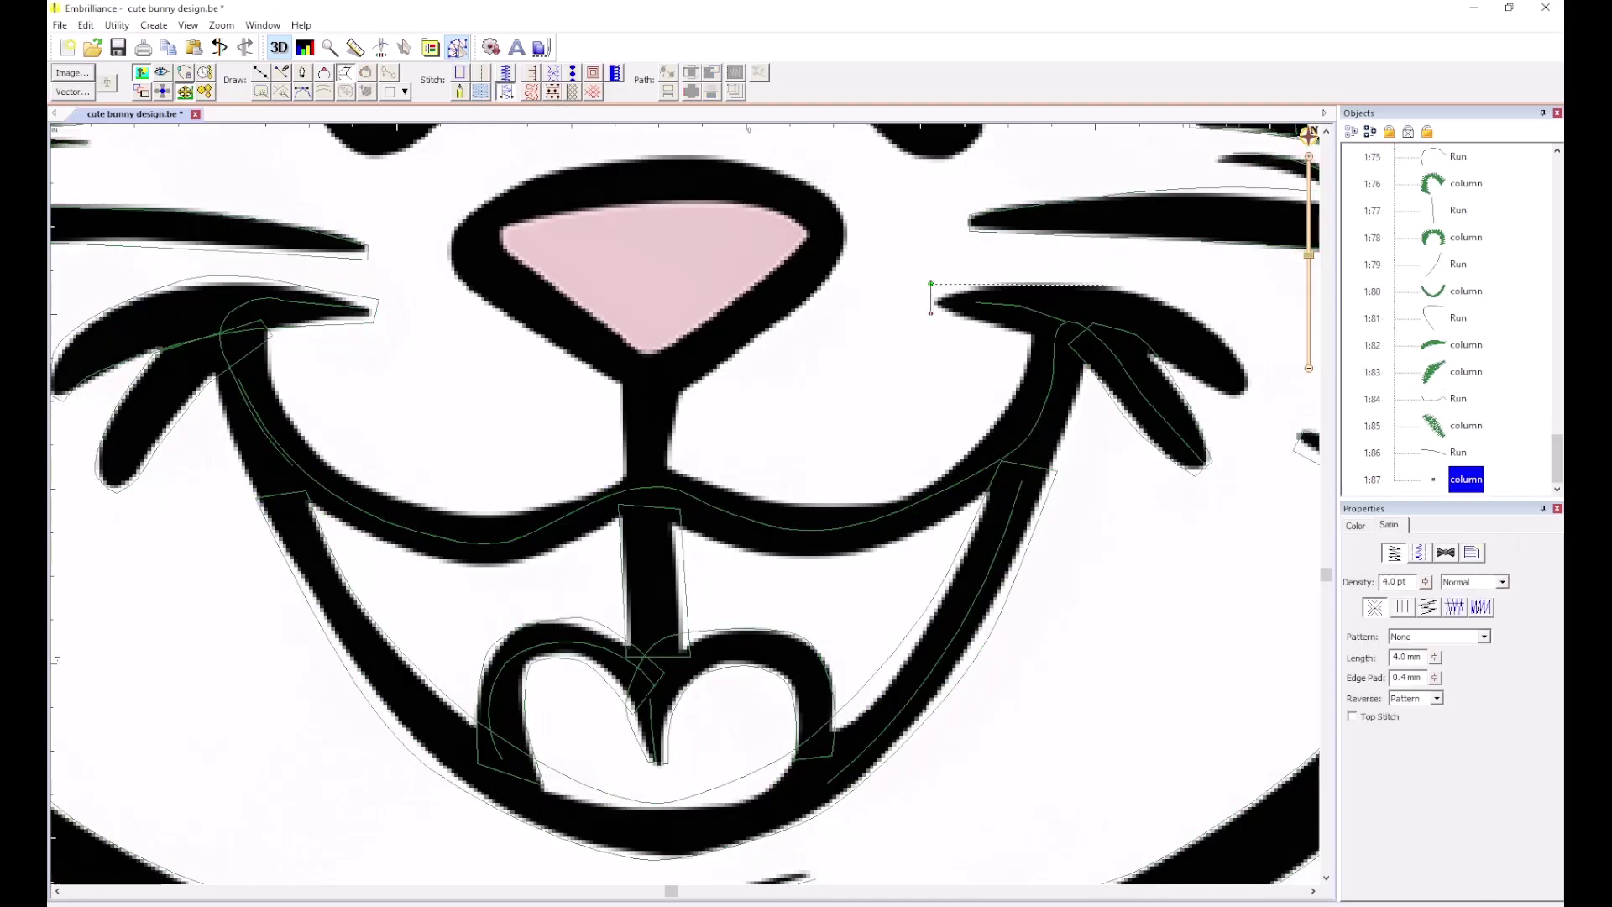
pyautogui.click(1108, 283)
pyautogui.click(1081, 341)
pyautogui.click(1207, 318)
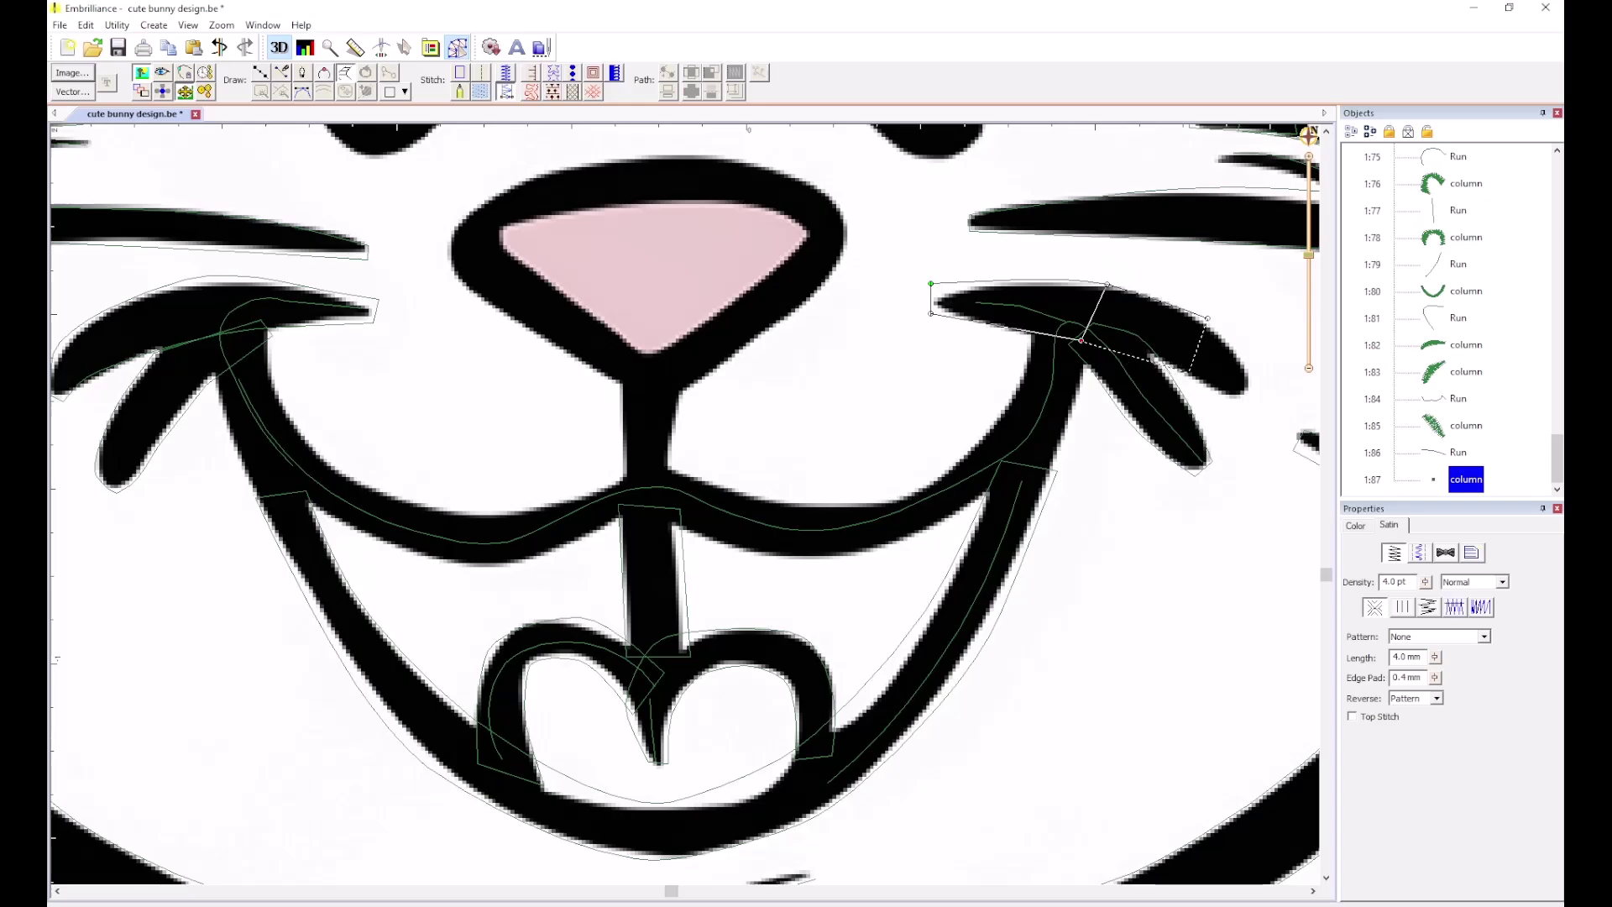
pyautogui.click(1191, 372)
pyautogui.click(1248, 406)
pyautogui.press('Return')
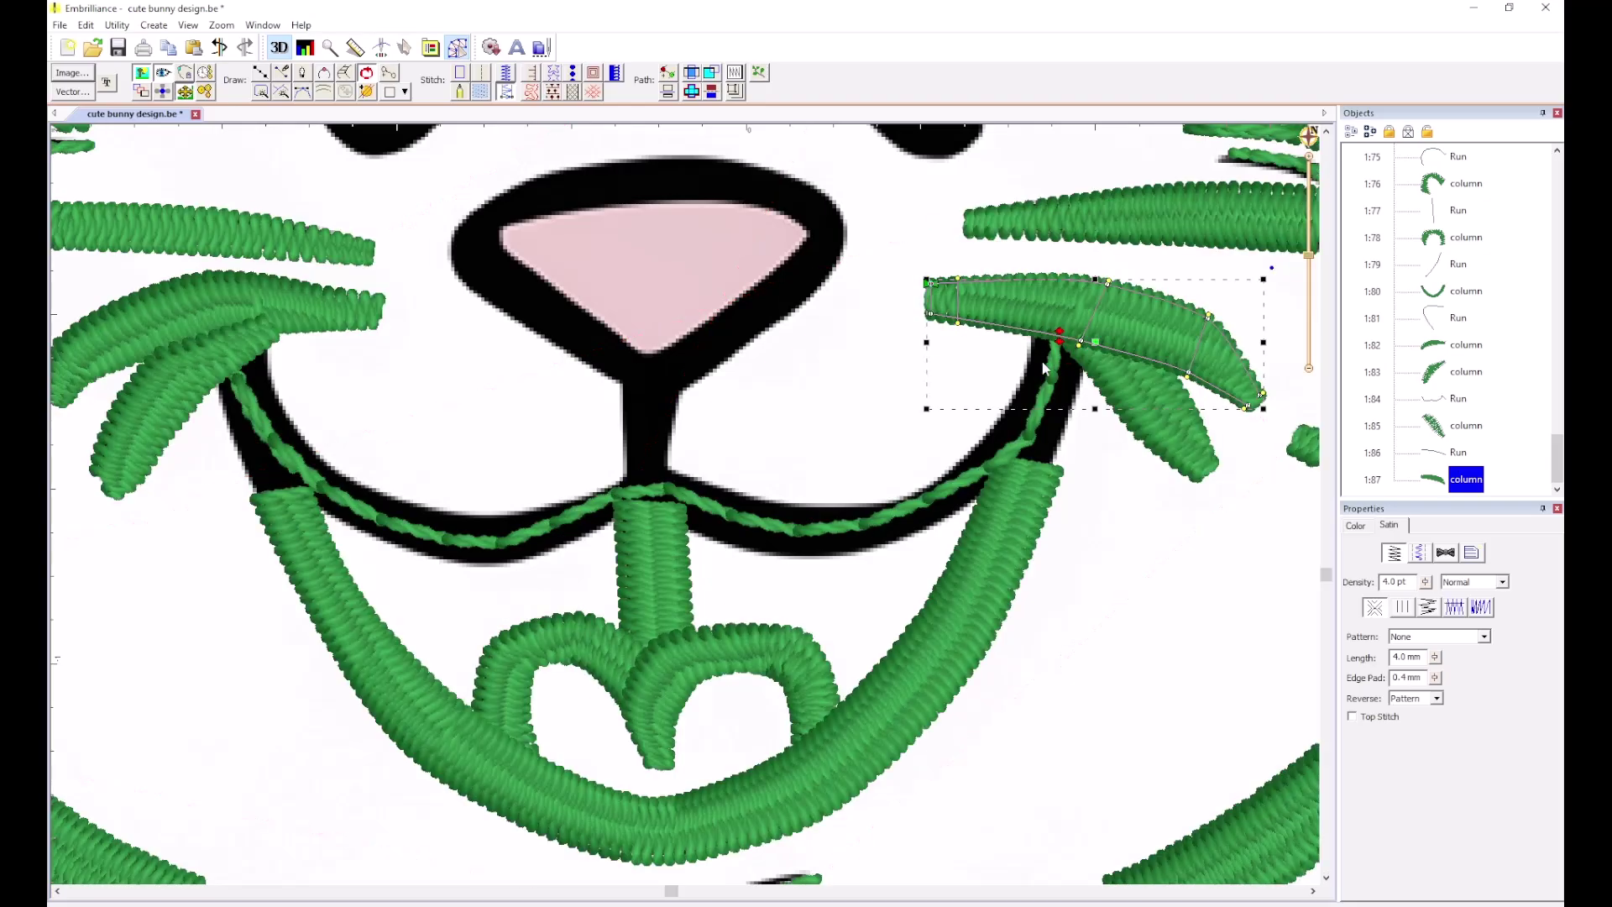
pyautogui.click(586, 194)
# Start a satin column at the mouth's right corner and lay its point pairs along the upper lip to just right of the centre line.
pyautogui.click(344, 76)
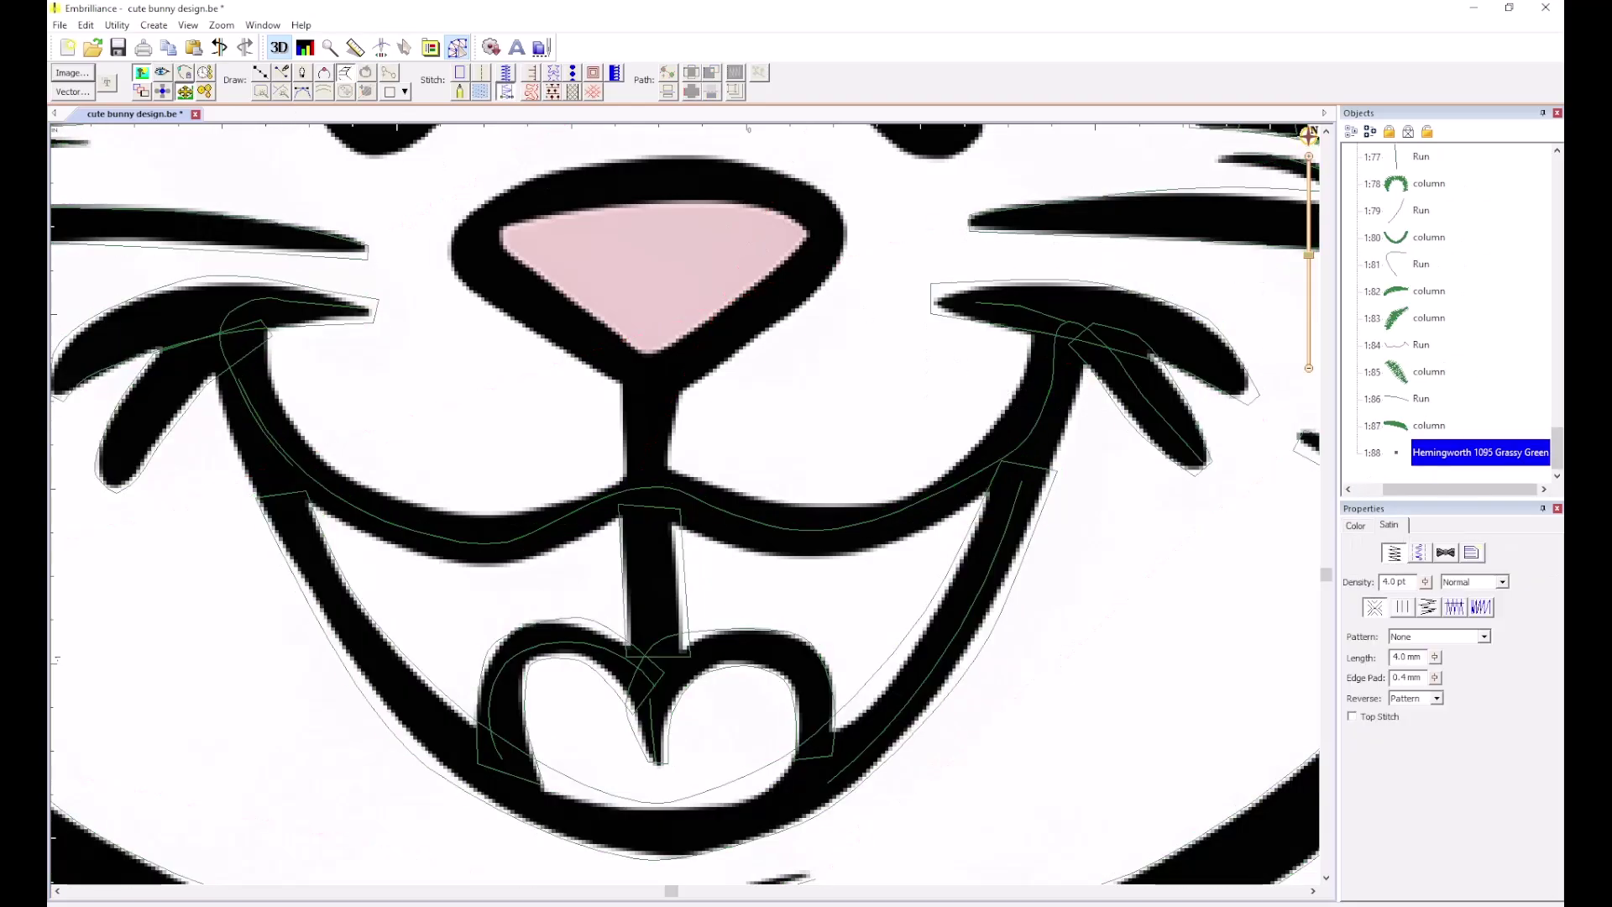
pyautogui.click(1022, 312)
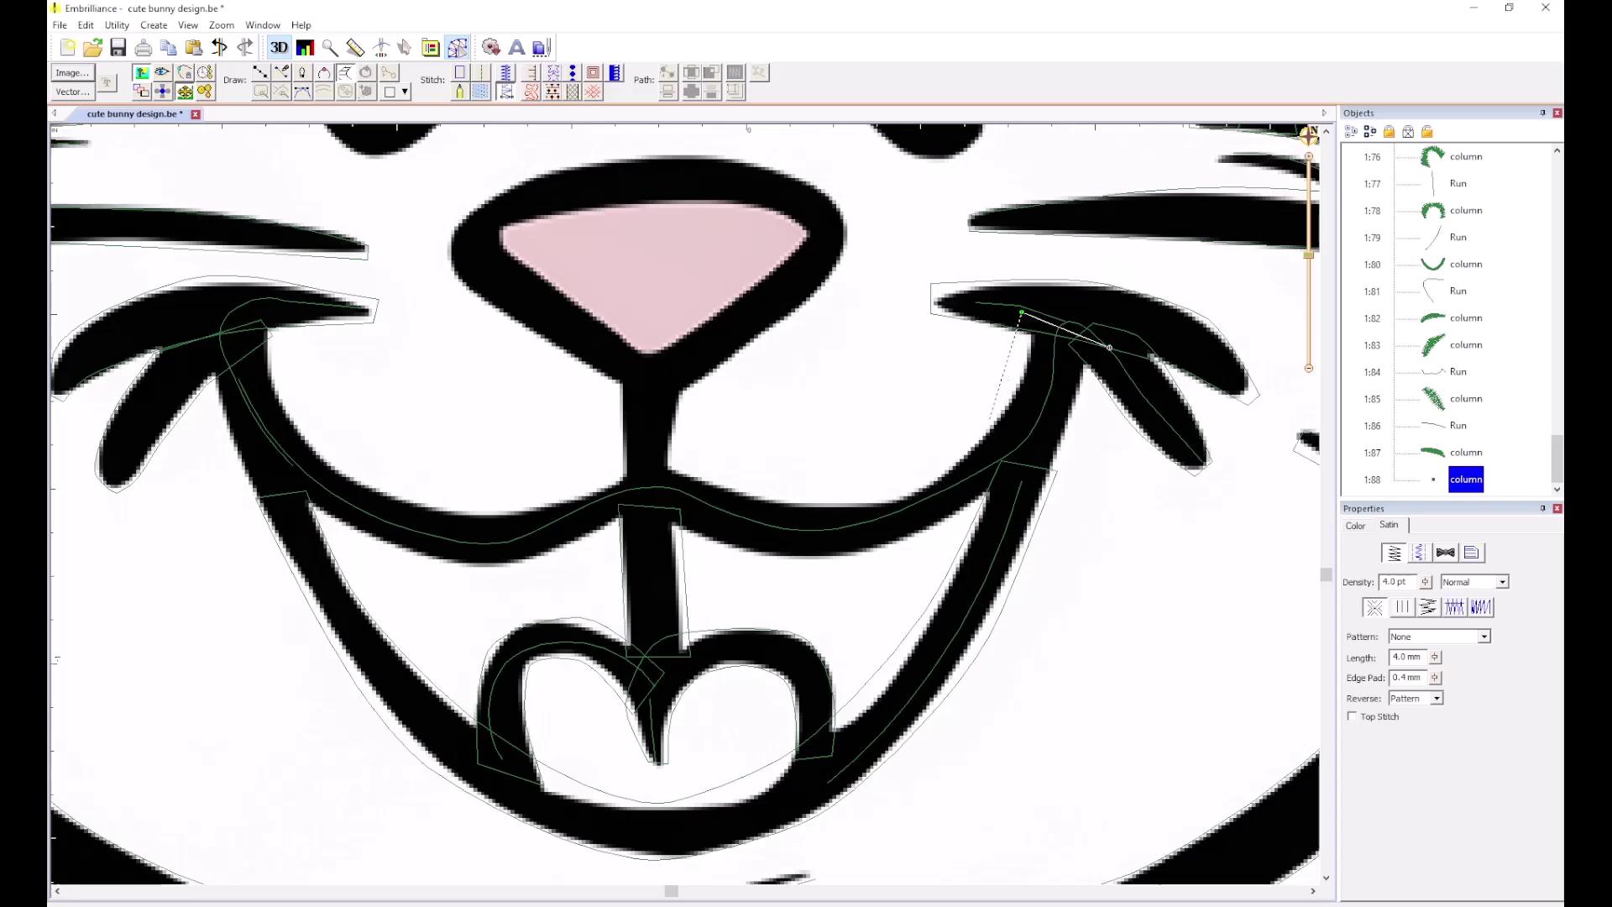
pyautogui.click(1110, 347)
pyautogui.click(1075, 412)
pyautogui.click(960, 458)
pyautogui.click(983, 499)
pyautogui.click(1048, 478)
pyautogui.click(928, 477)
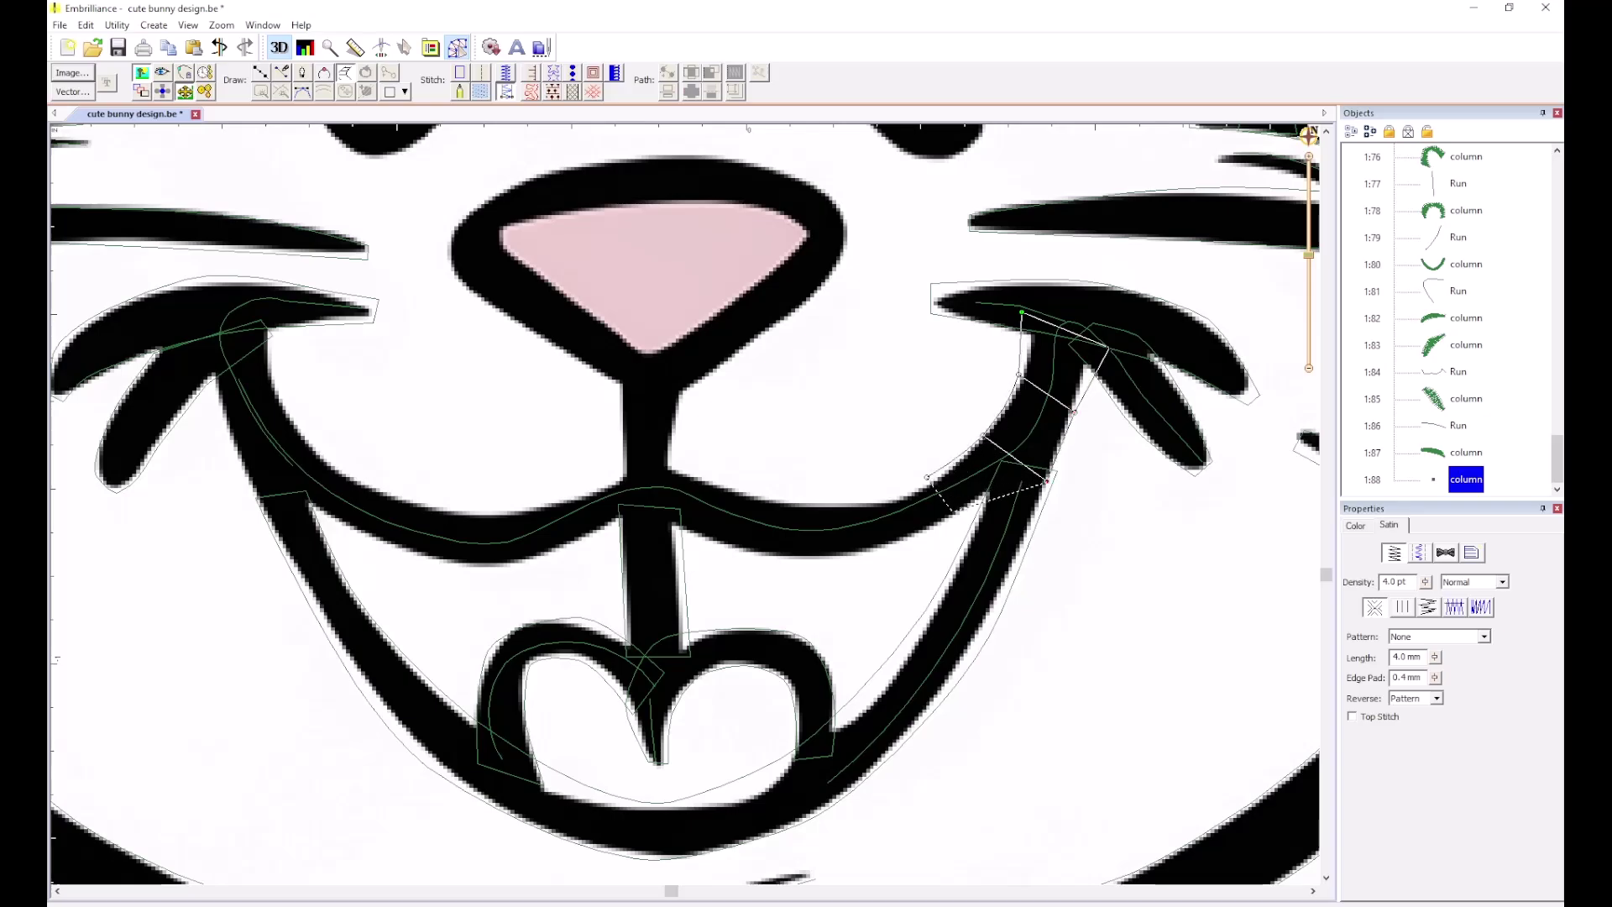
pyautogui.click(952, 517)
pyautogui.click(824, 500)
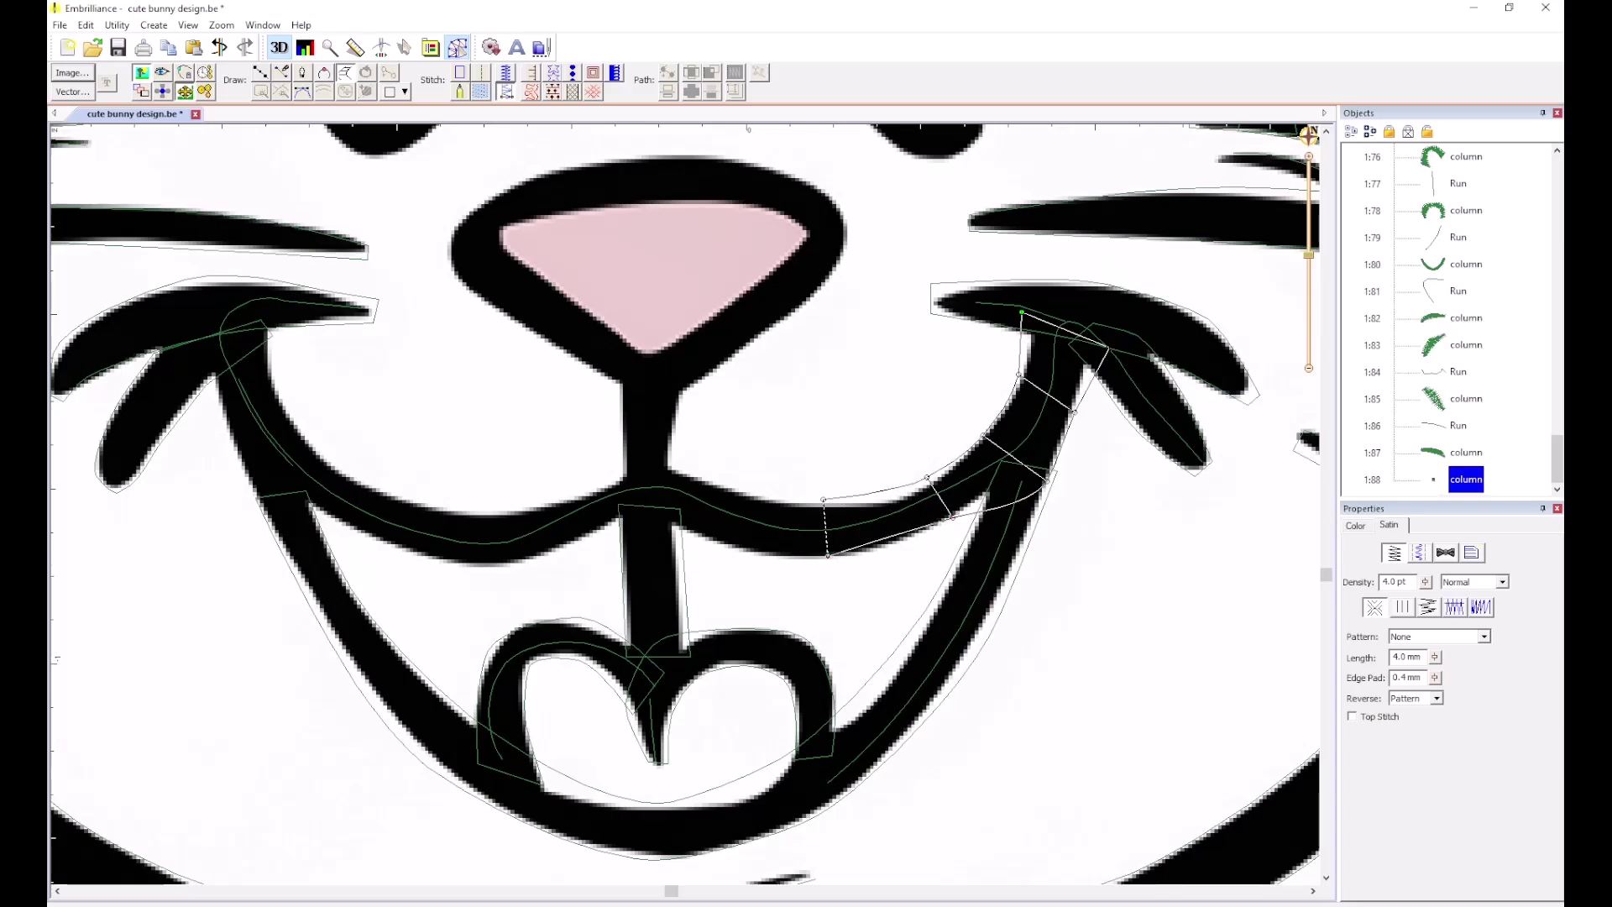
pyautogui.click(828, 569)
pyautogui.click(706, 476)
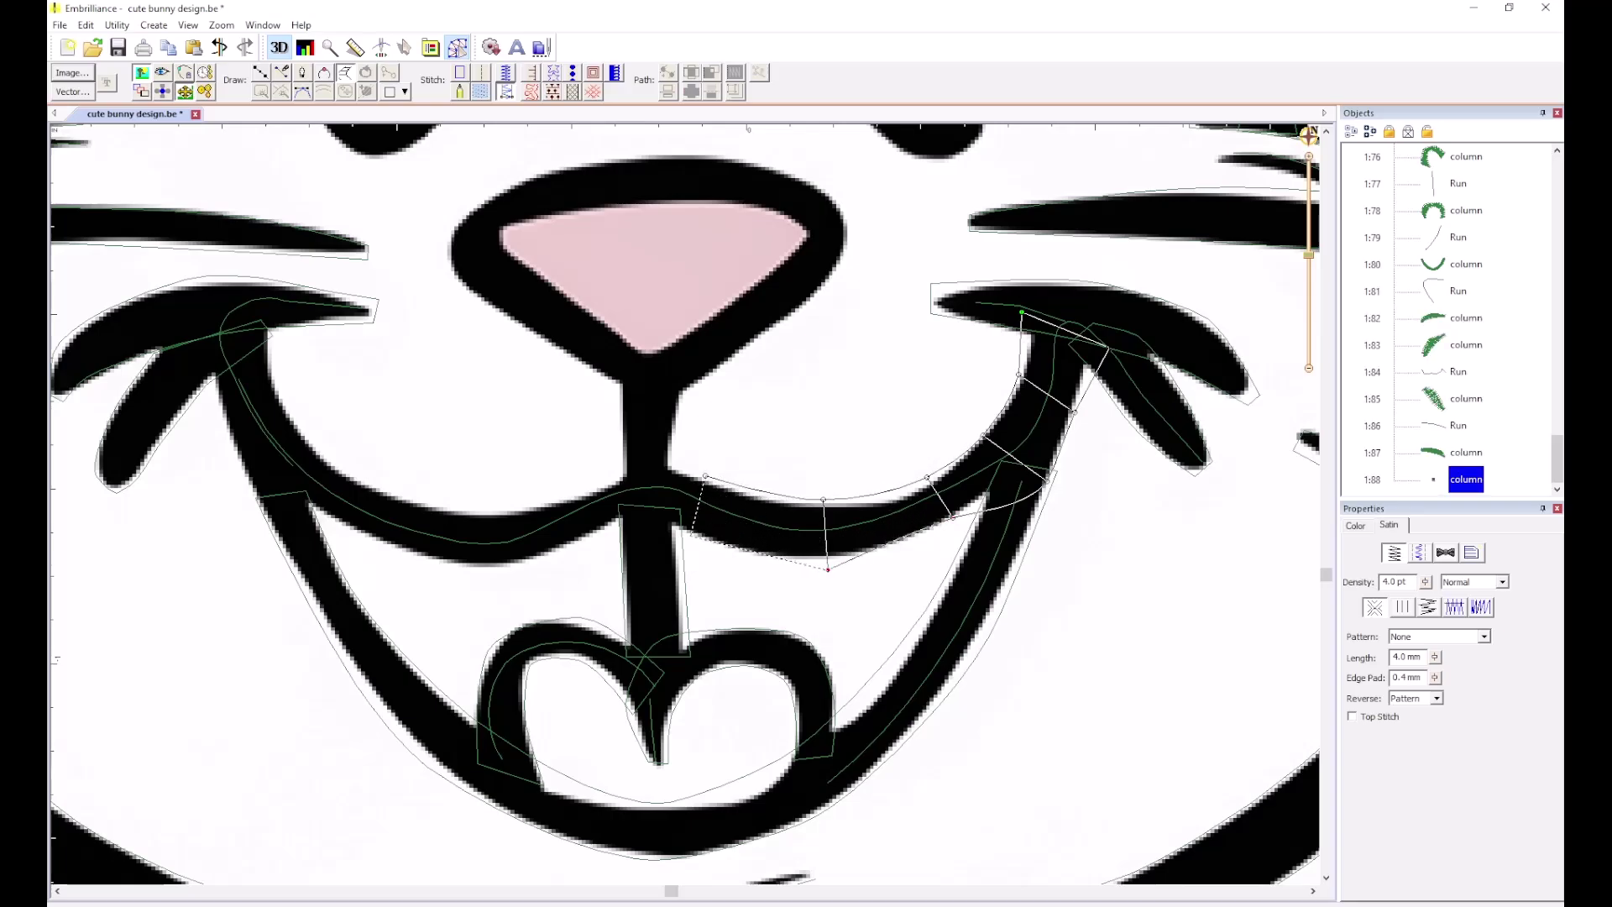
pyautogui.click(689, 535)
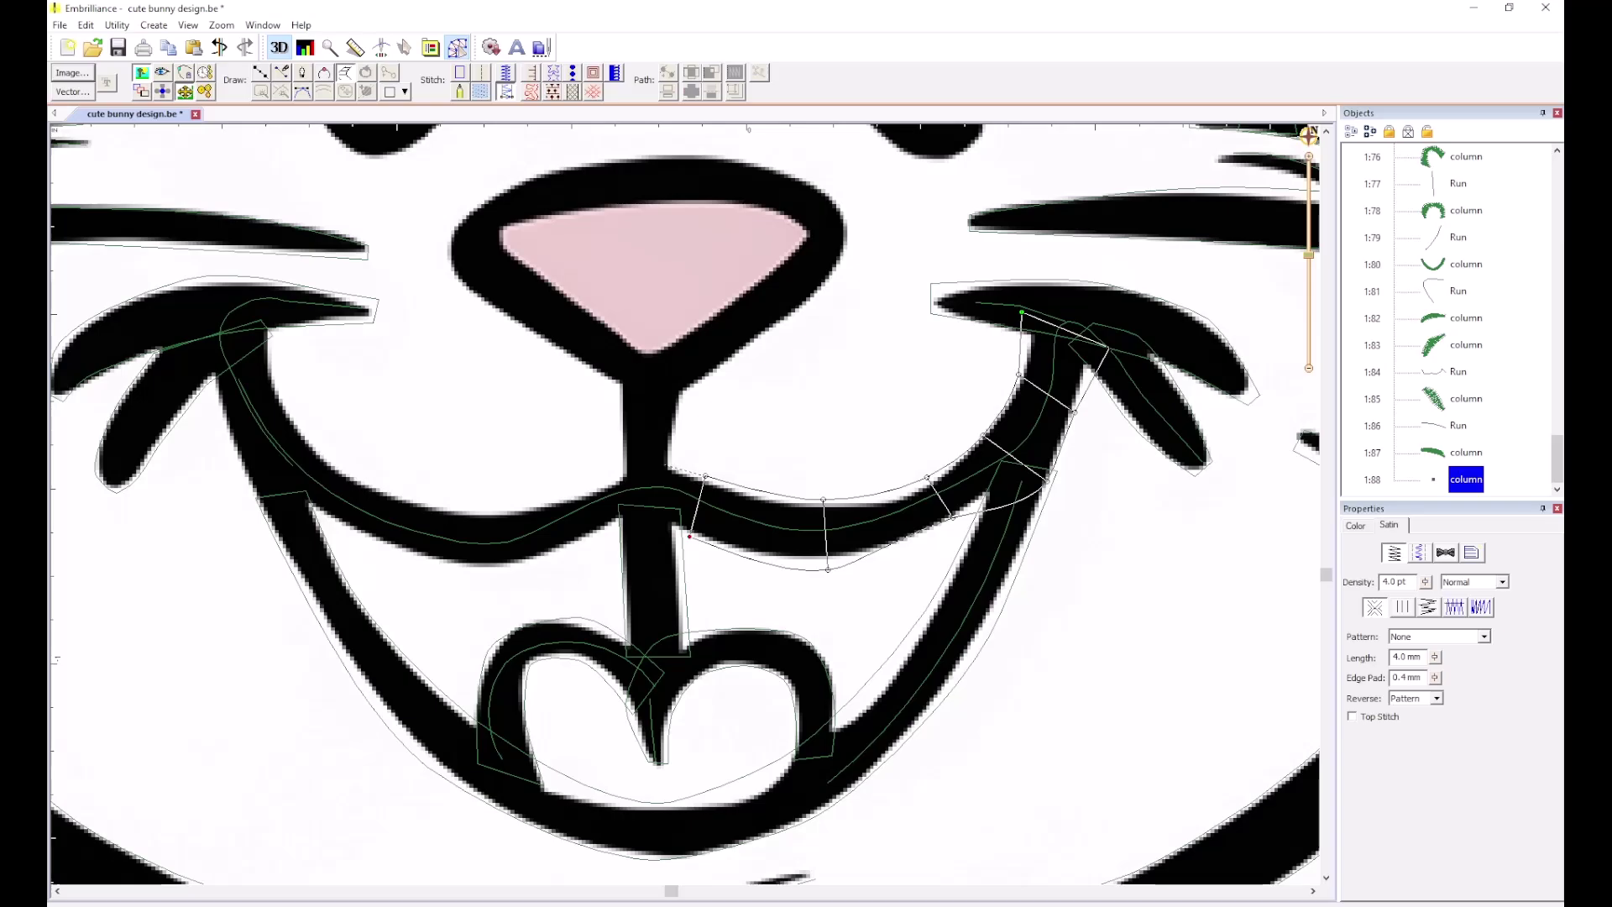
# Continue the upper lip's satin column across the centre line to the lowest dip of the left half.
pyautogui.click(665, 465)
pyautogui.click(662, 530)
pyautogui.click(623, 463)
pyautogui.click(622, 520)
pyautogui.click(560, 494)
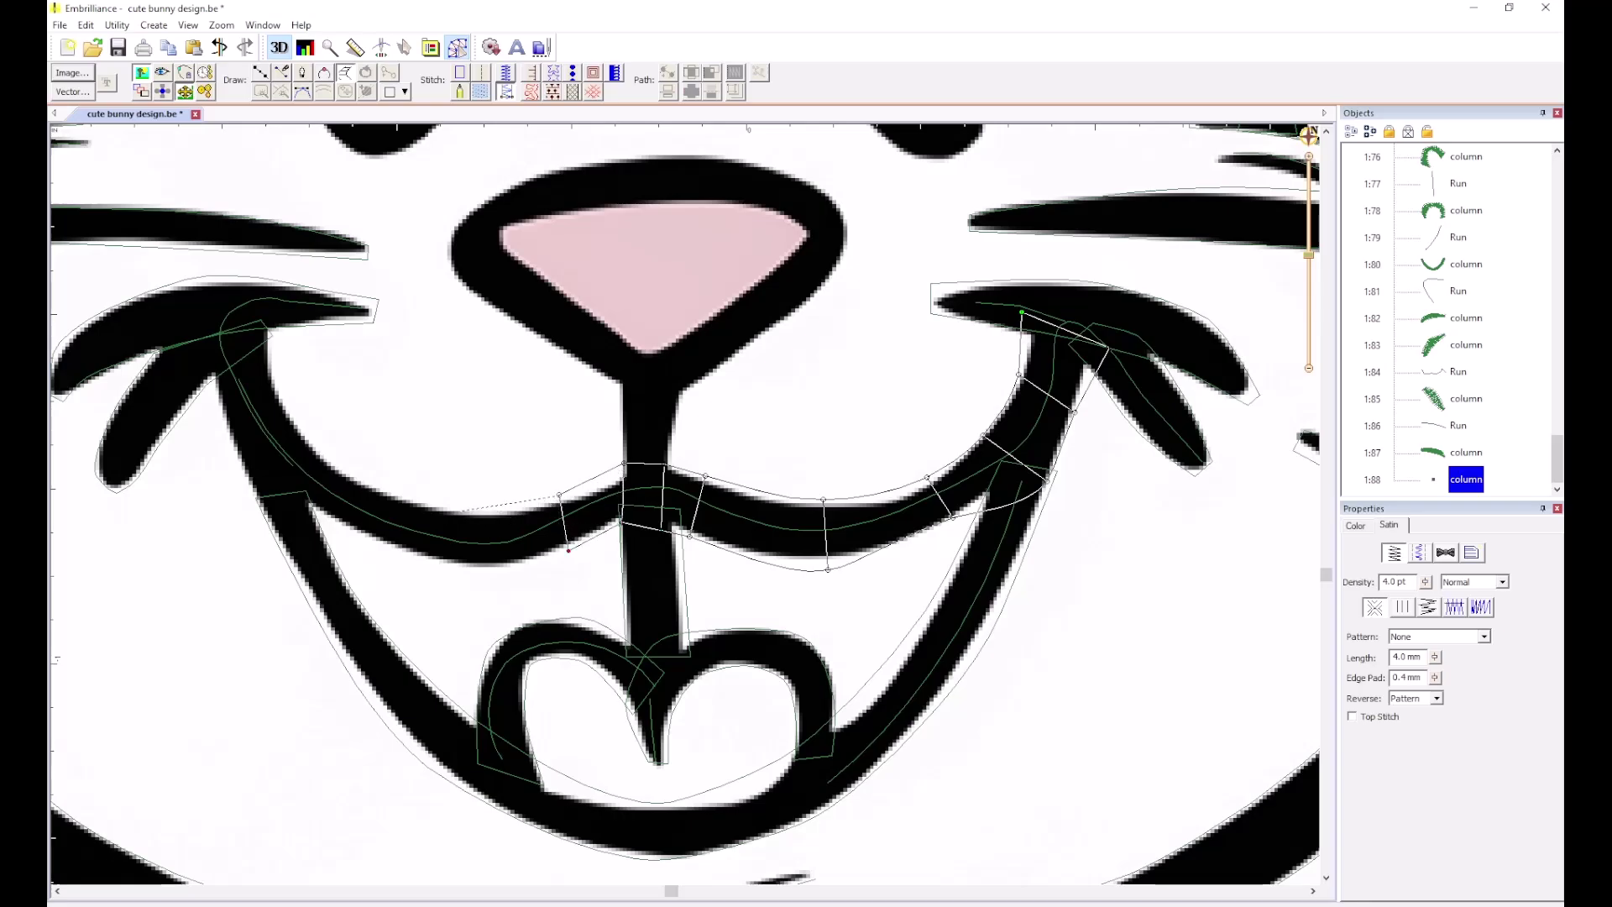
pyautogui.click(460, 510)
pyautogui.click(445, 566)
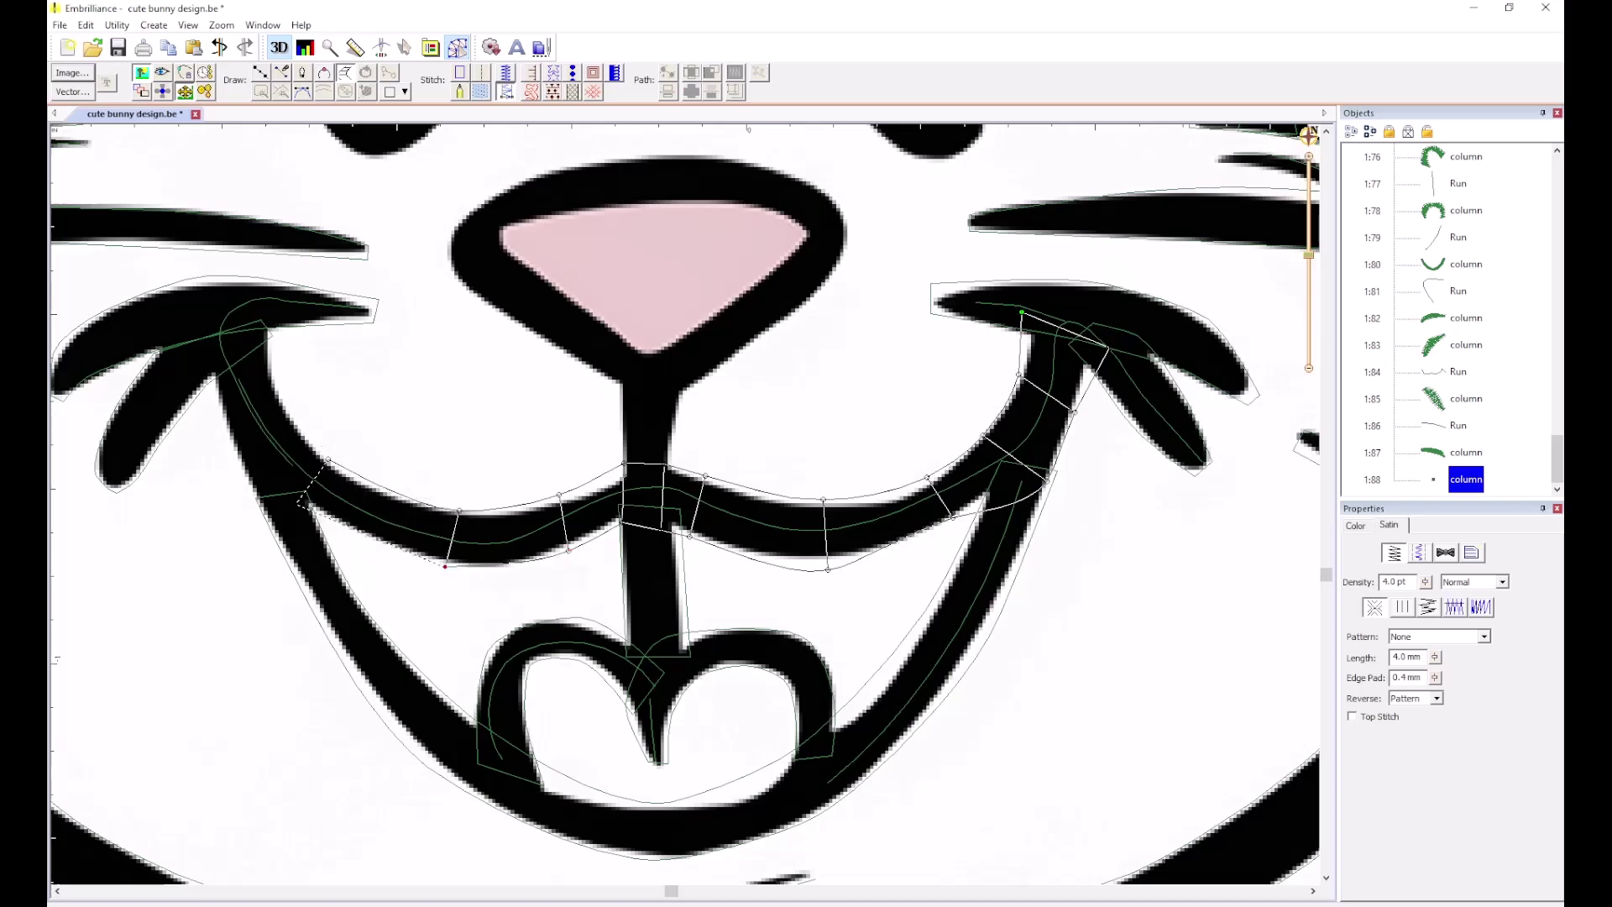
pyautogui.click(328, 460)
pyautogui.click(296, 502)
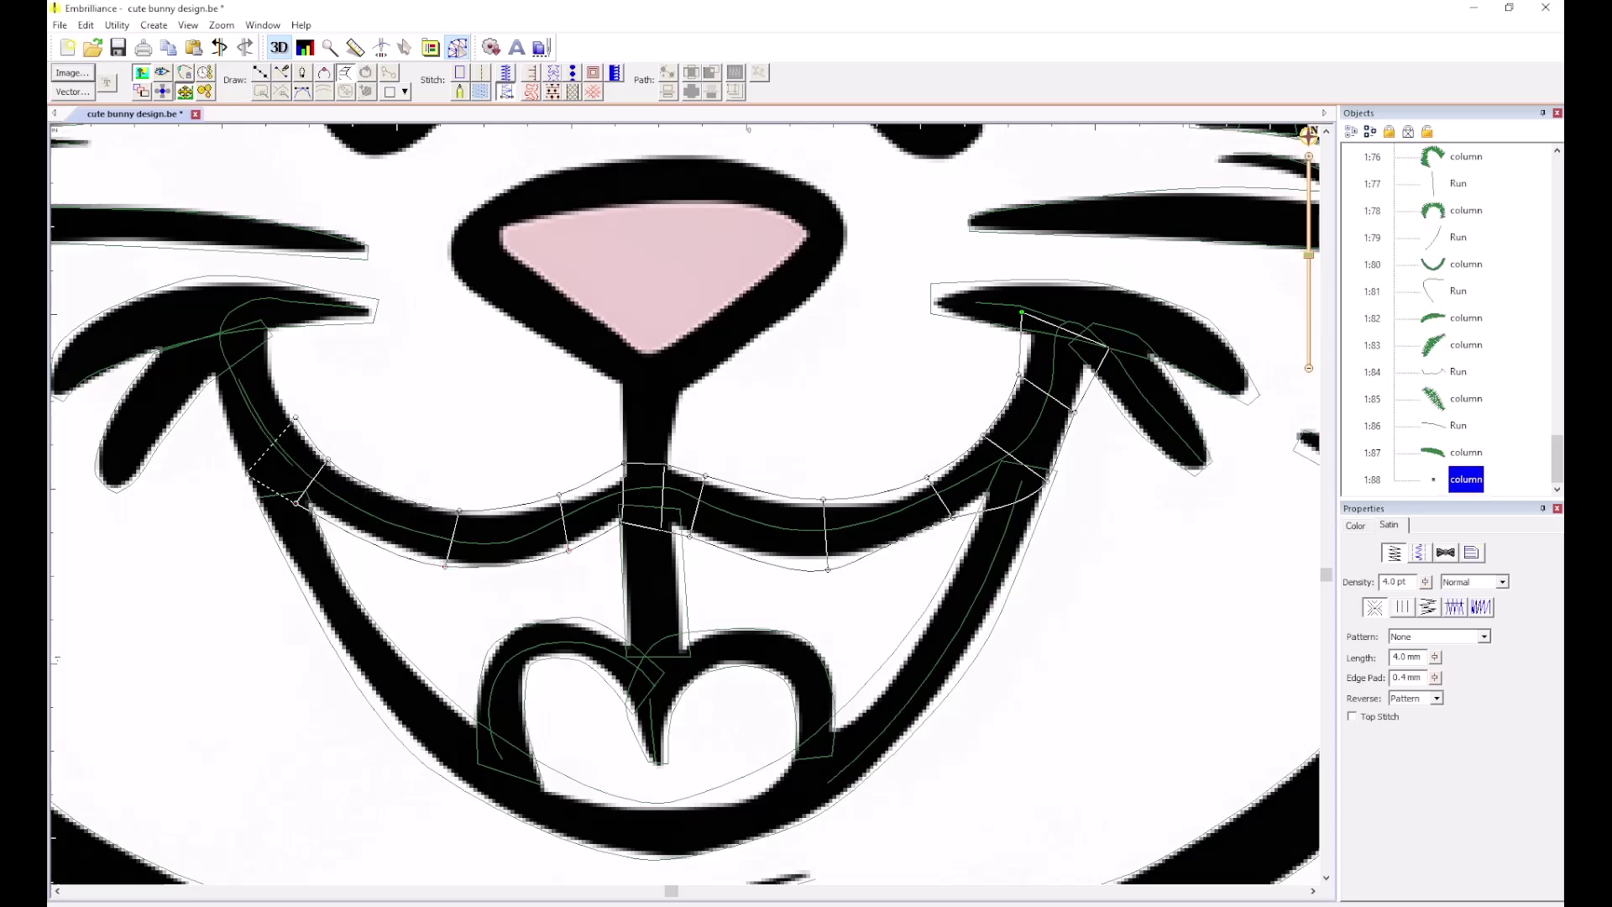
pyautogui.scroll(2, 290, 490)
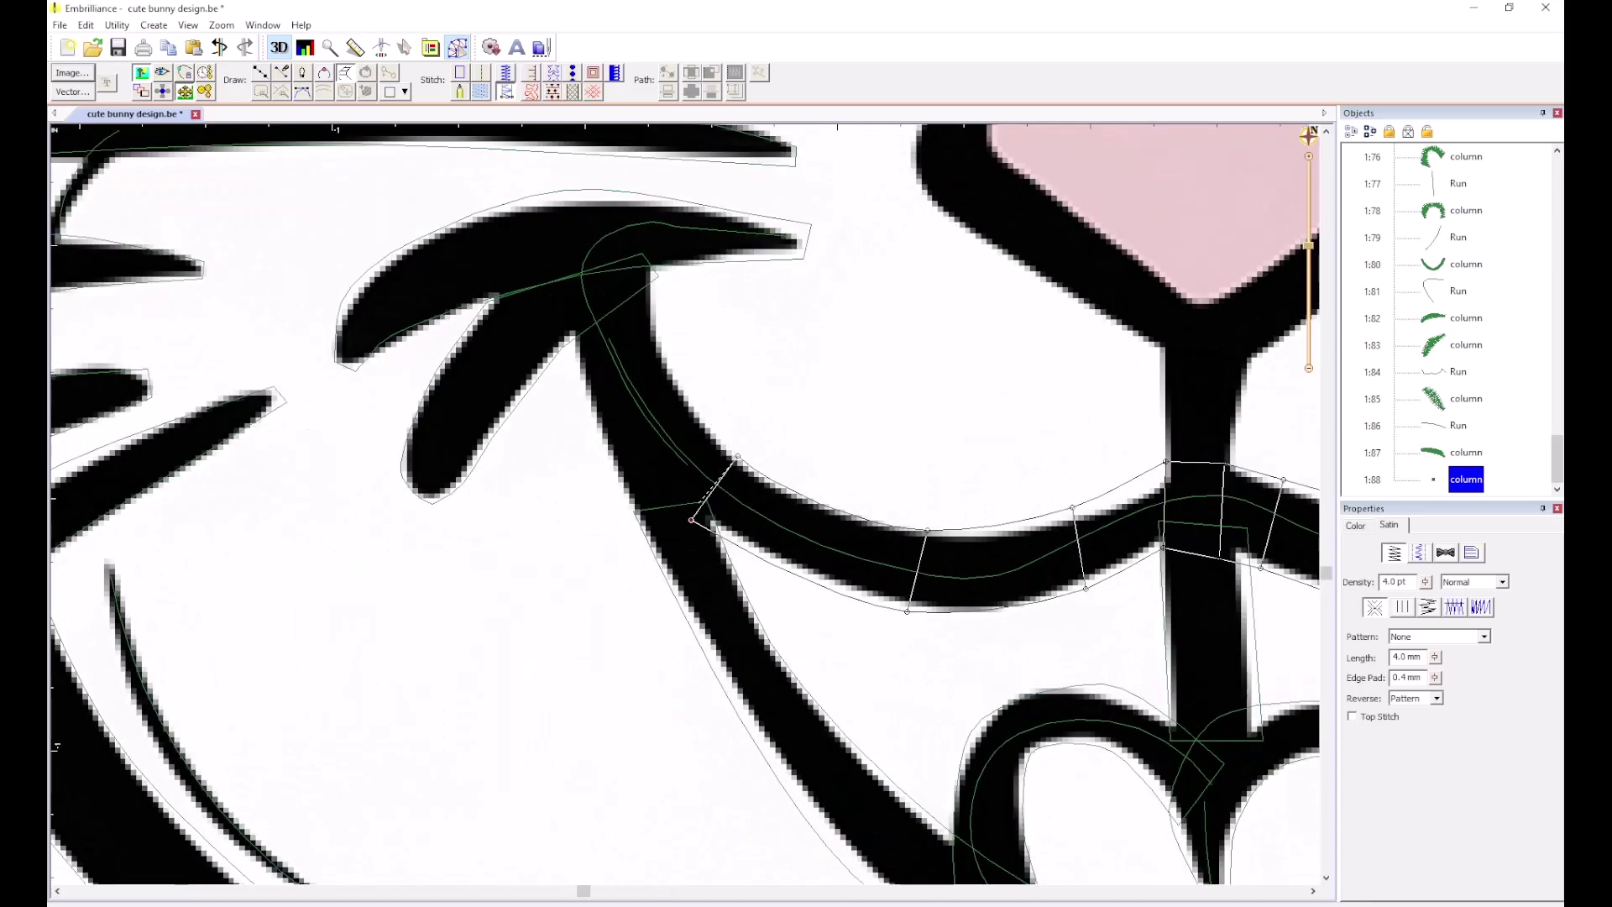
pyautogui.press('BackSpace')
pyautogui.press('BackSpace')
# Continue the upper lip's satin column from the left half's lowest dip up to the left mouth corner and finish it at the creases.
pyautogui.click(765, 472)
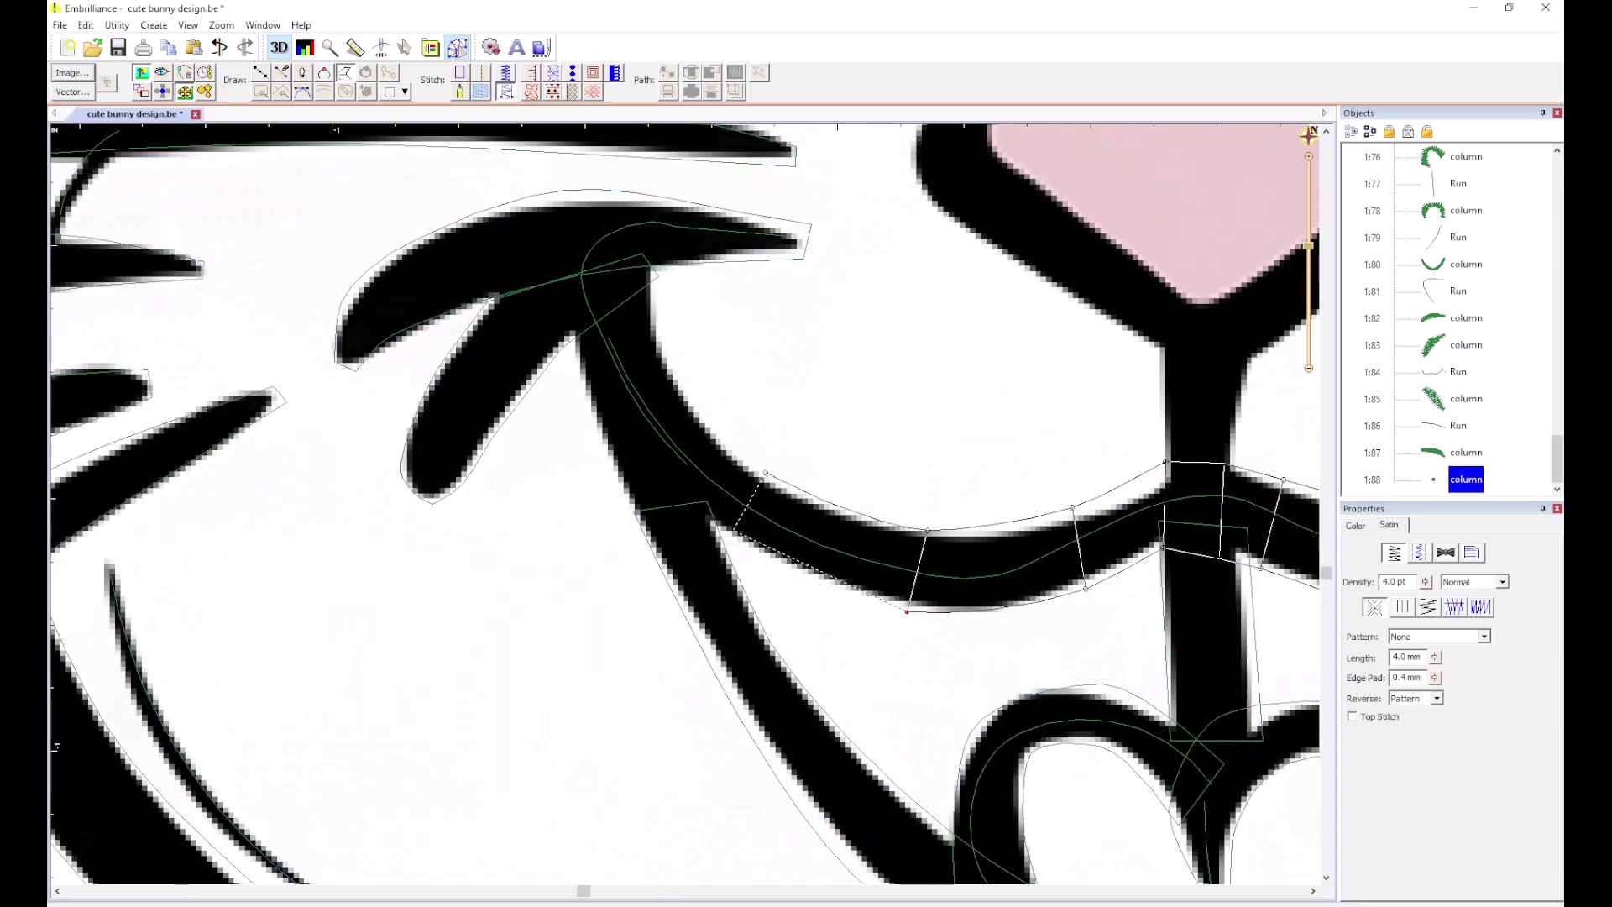
pyautogui.click(729, 538)
pyautogui.click(688, 395)
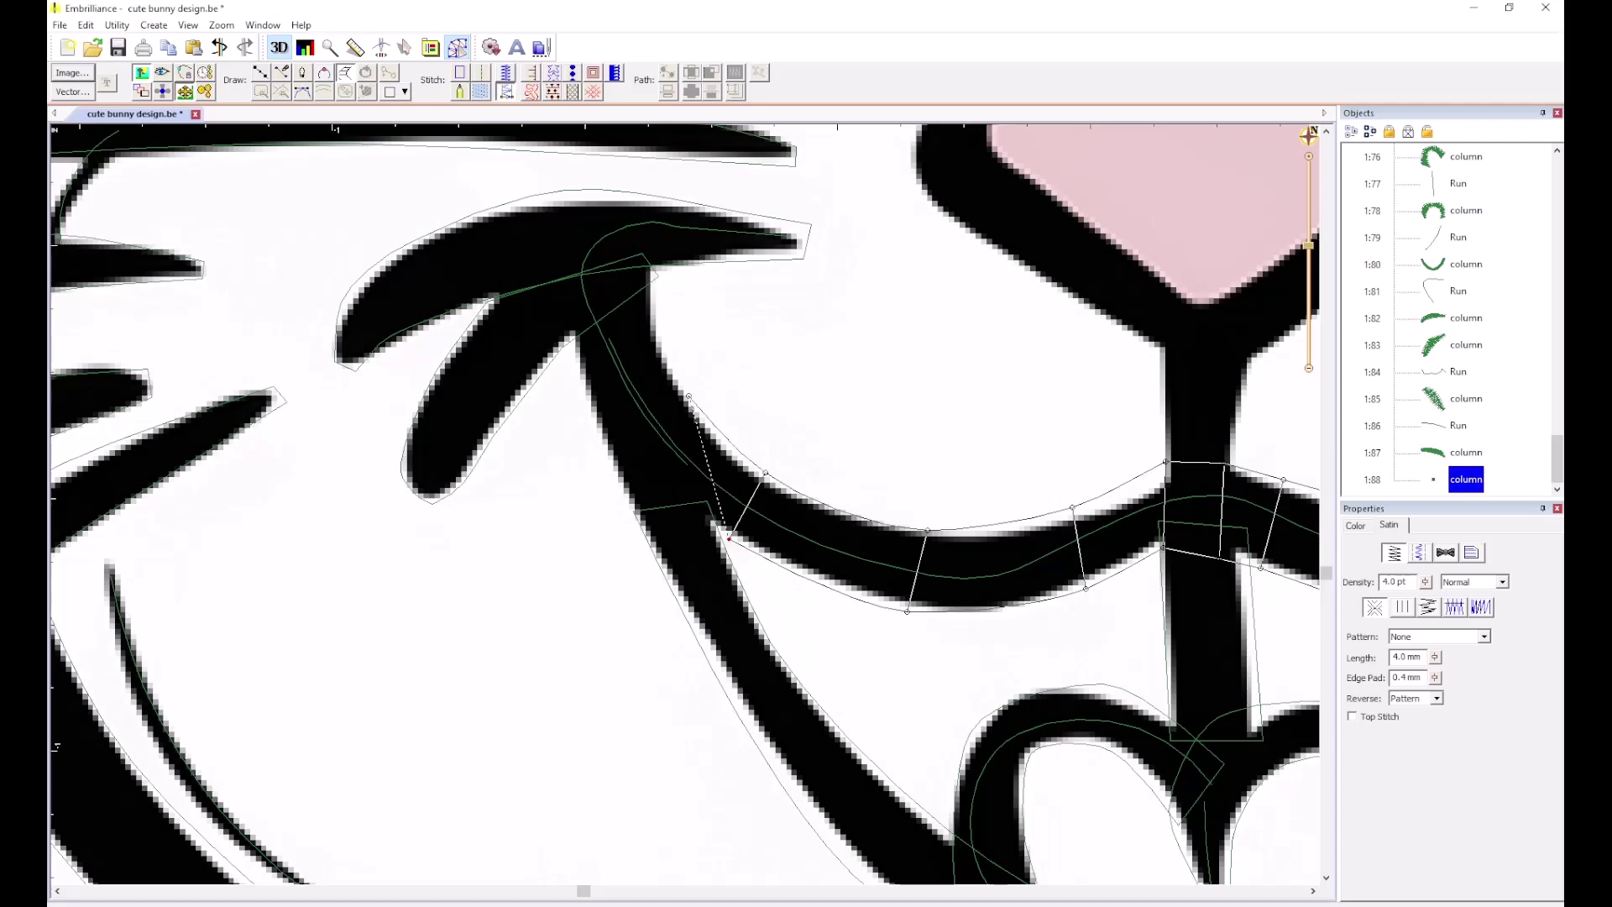
pyautogui.press('BackSpace')
pyautogui.click(709, 424)
pyautogui.click(630, 505)
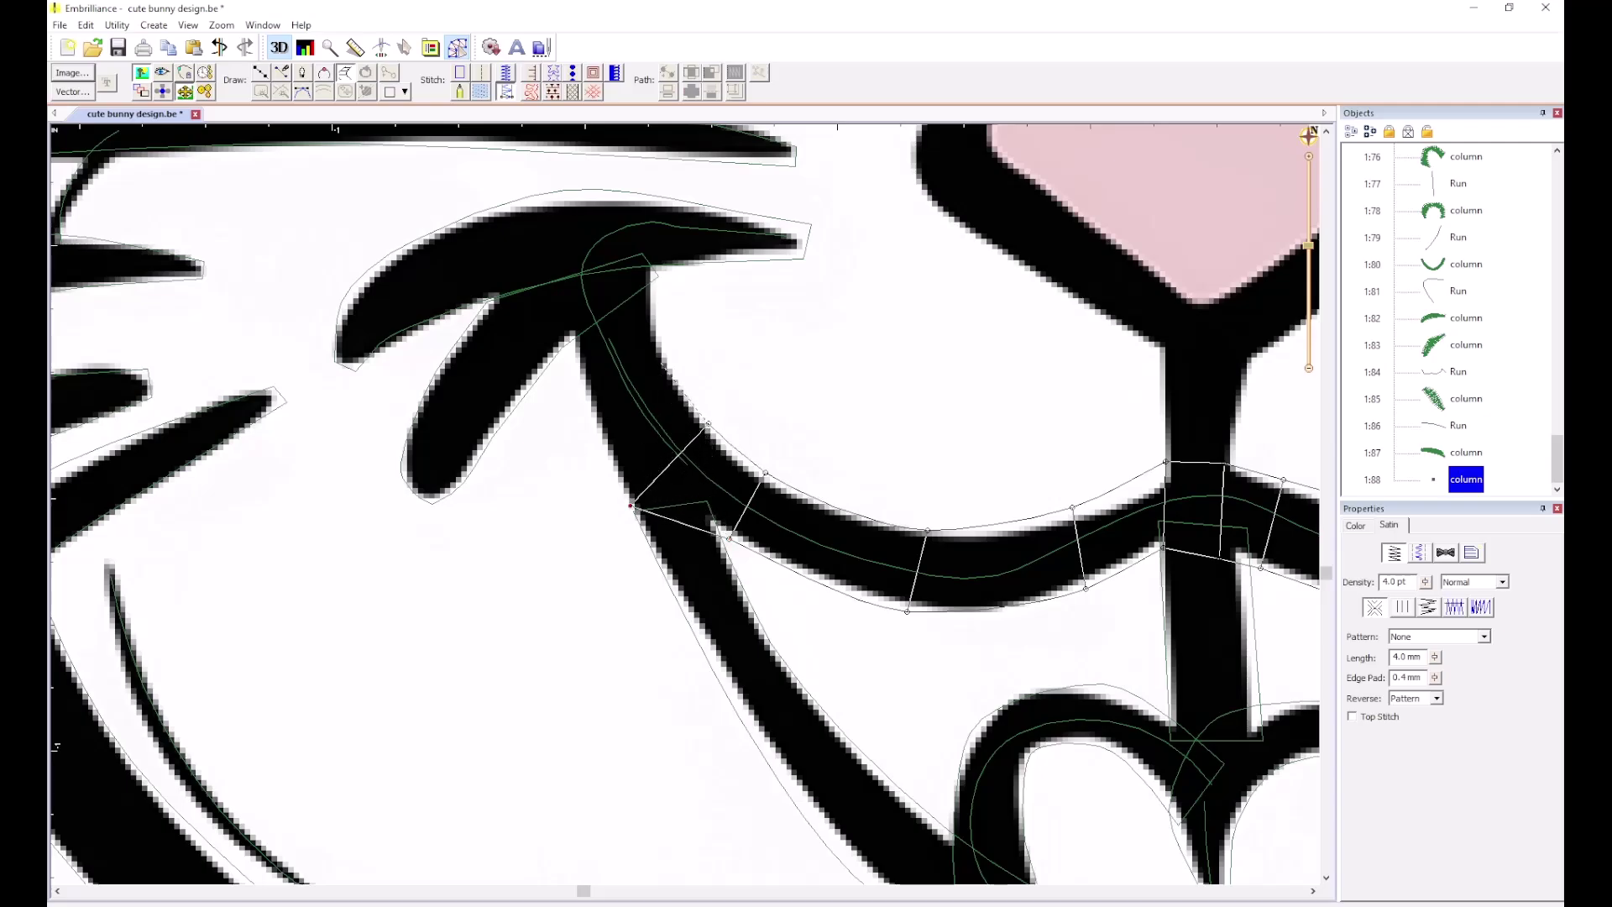
pyautogui.click(660, 334)
pyautogui.click(569, 347)
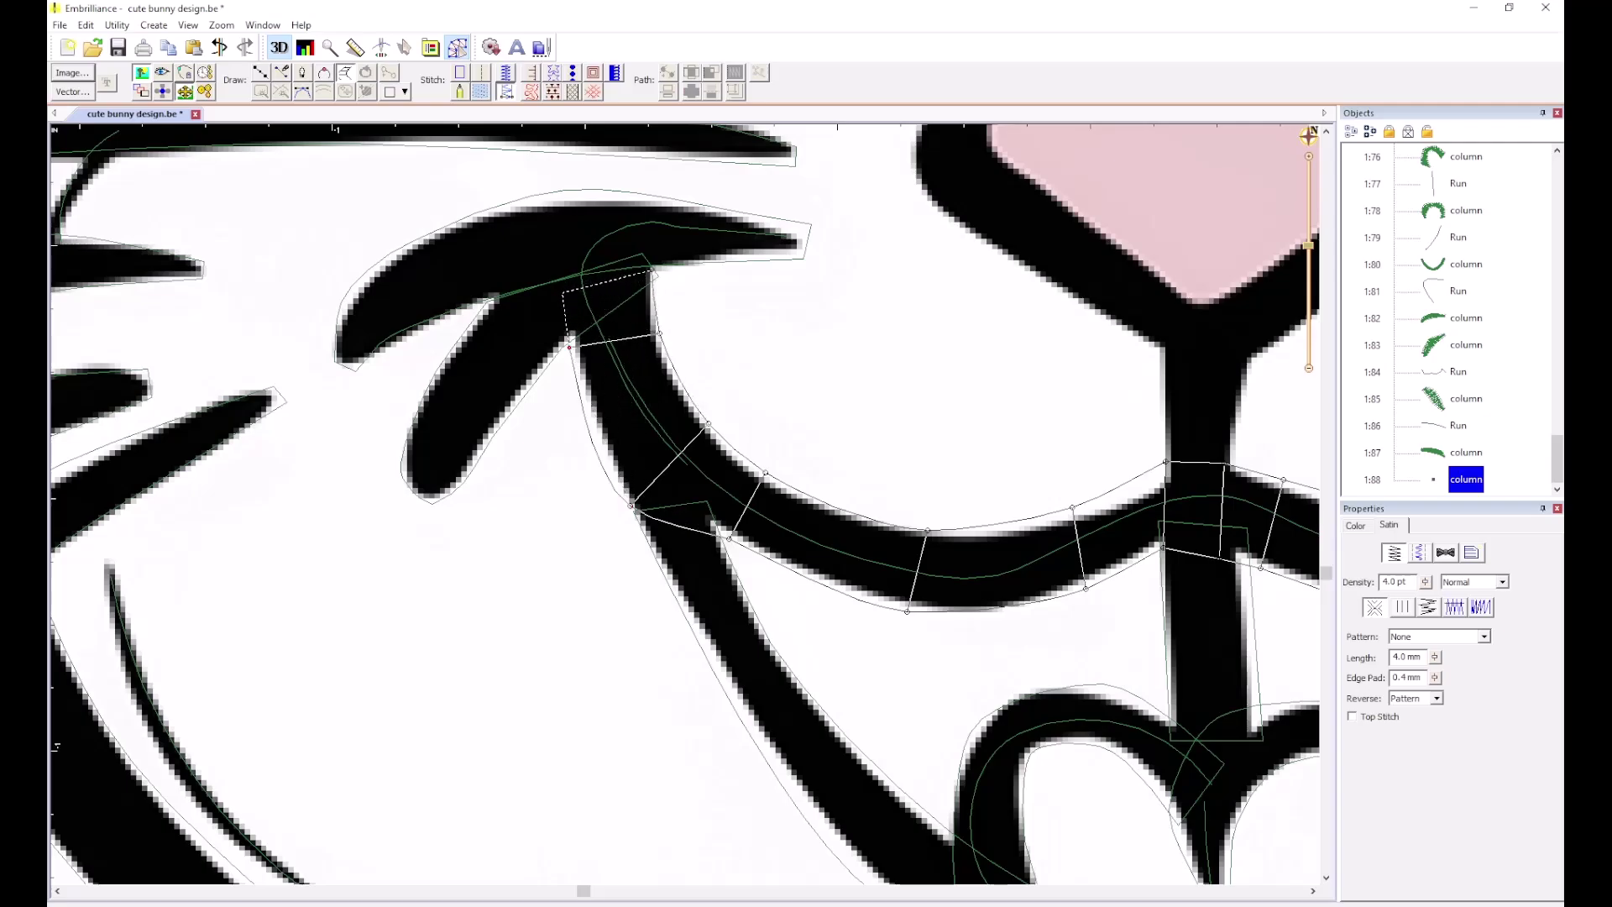
pyautogui.click(563, 295)
pyautogui.press('Return')
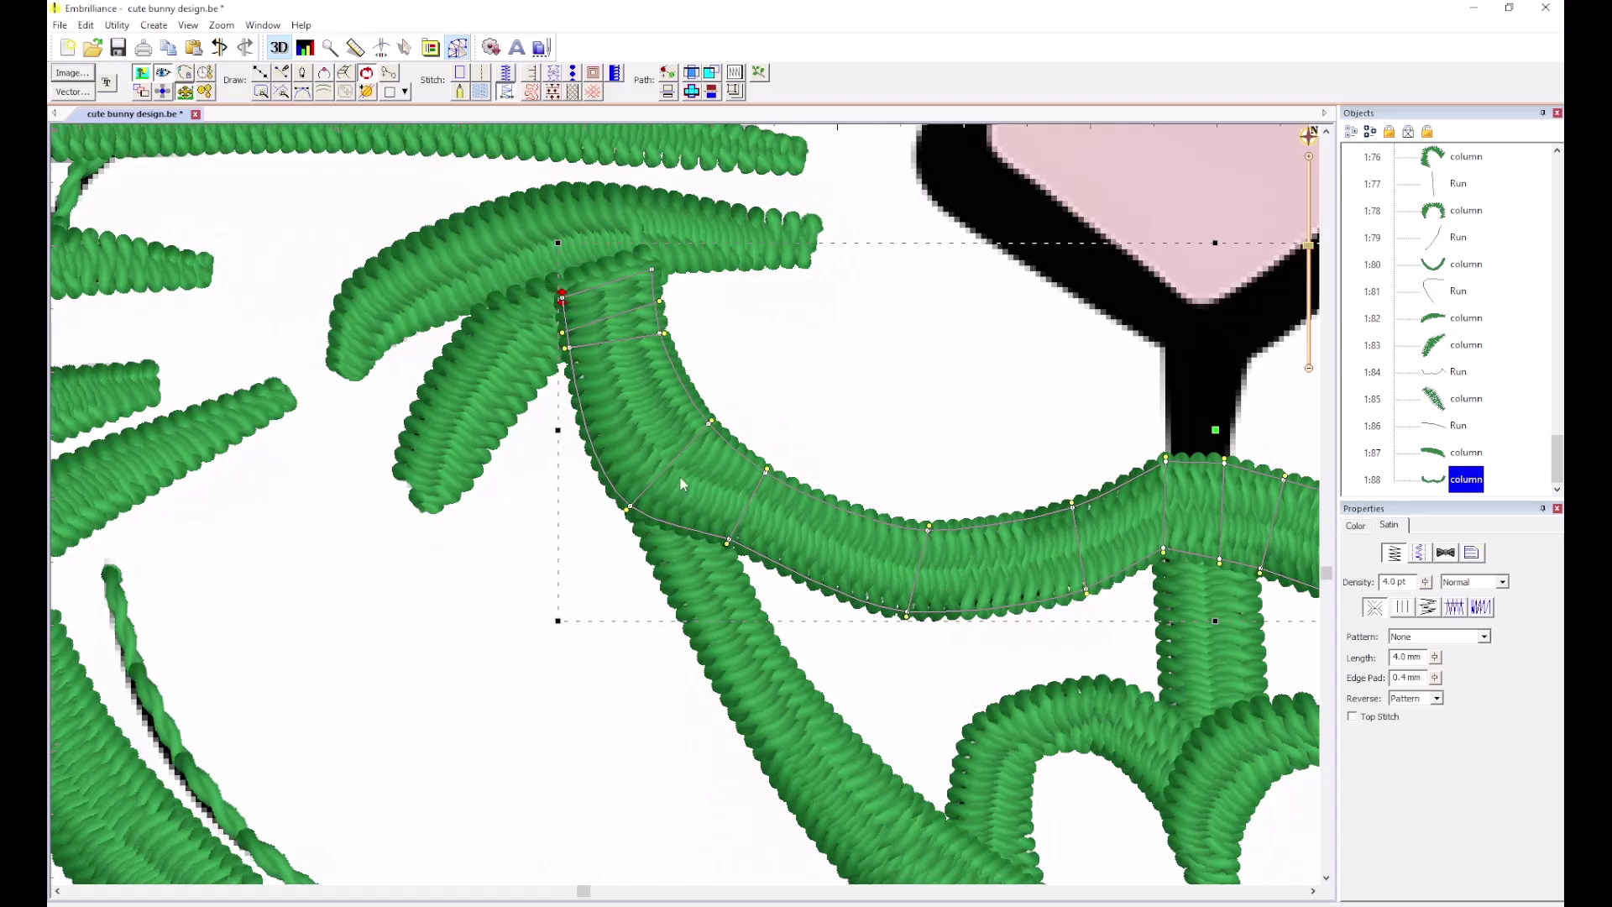
# Nudge the upper lip column's lower-edge node where it meets the left side of the mouth outline slightly outward.
pyautogui.scroll(-3, 686, 505)
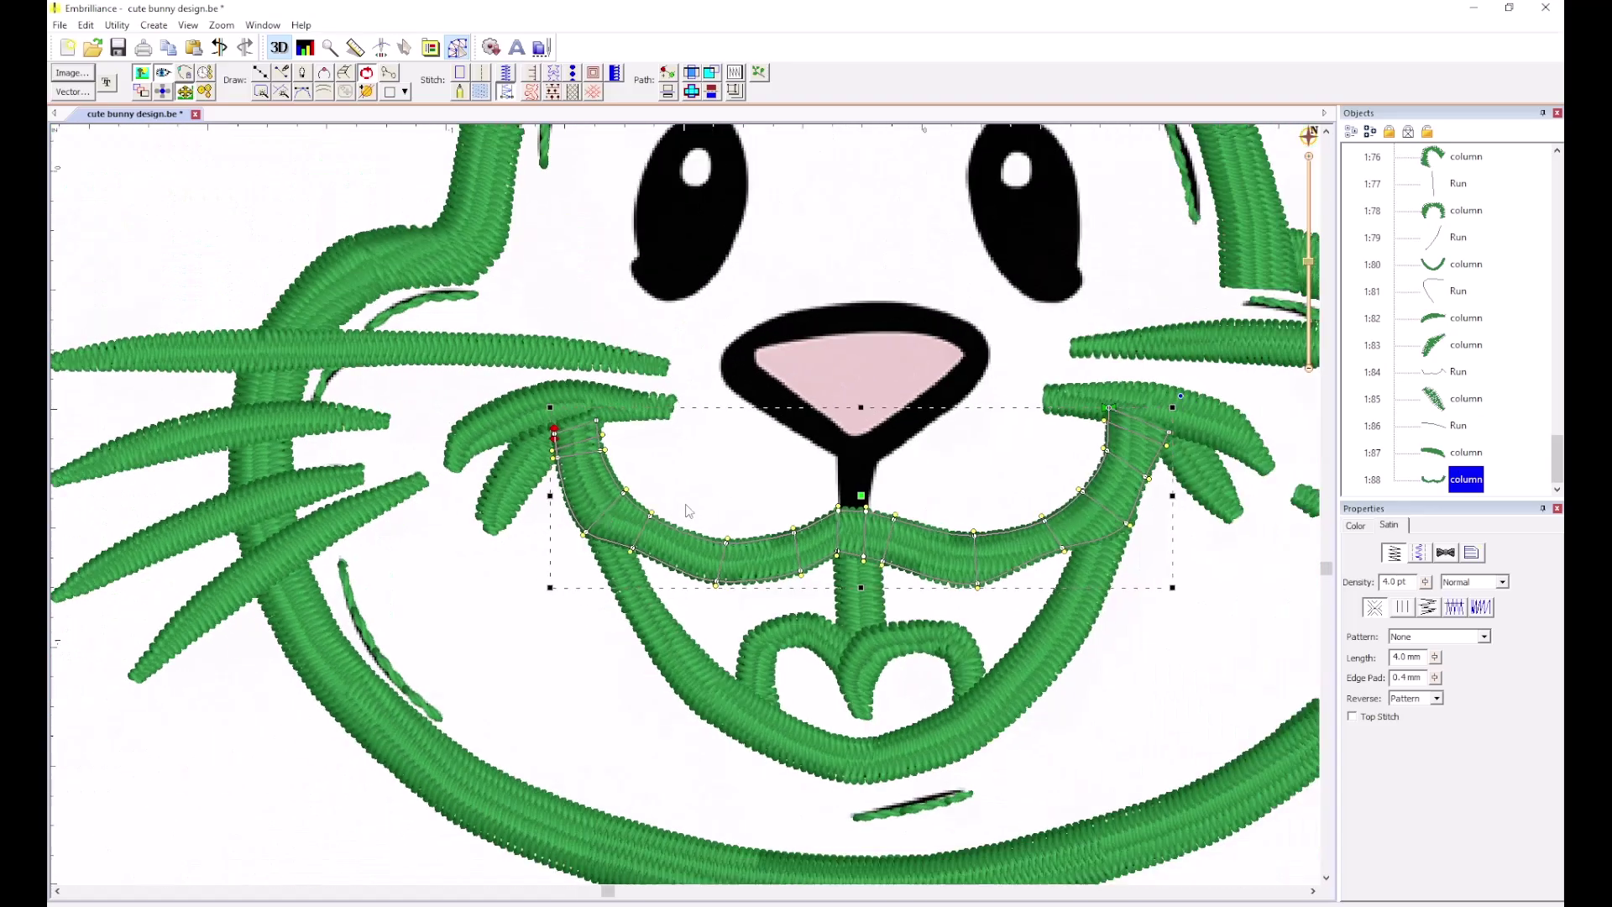
pyautogui.scroll(-1, 687, 510)
pyautogui.scroll(2, 687, 511)
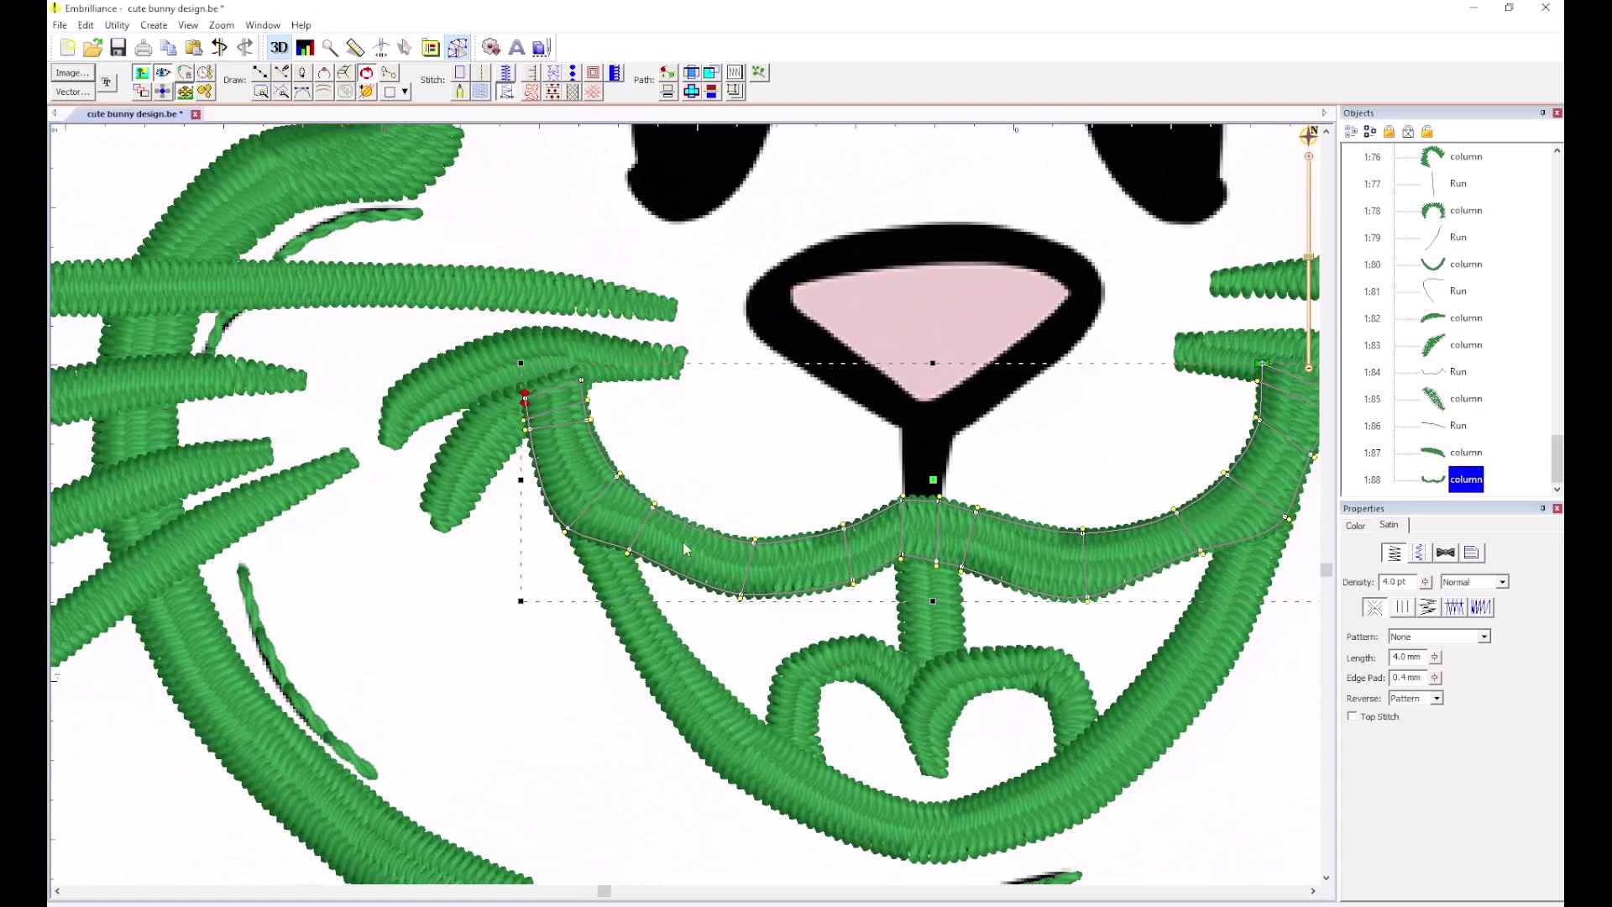
pyautogui.click(772, 468)
pyautogui.scroll(-2, 730, 487)
pyautogui.scroll(3, 685, 505)
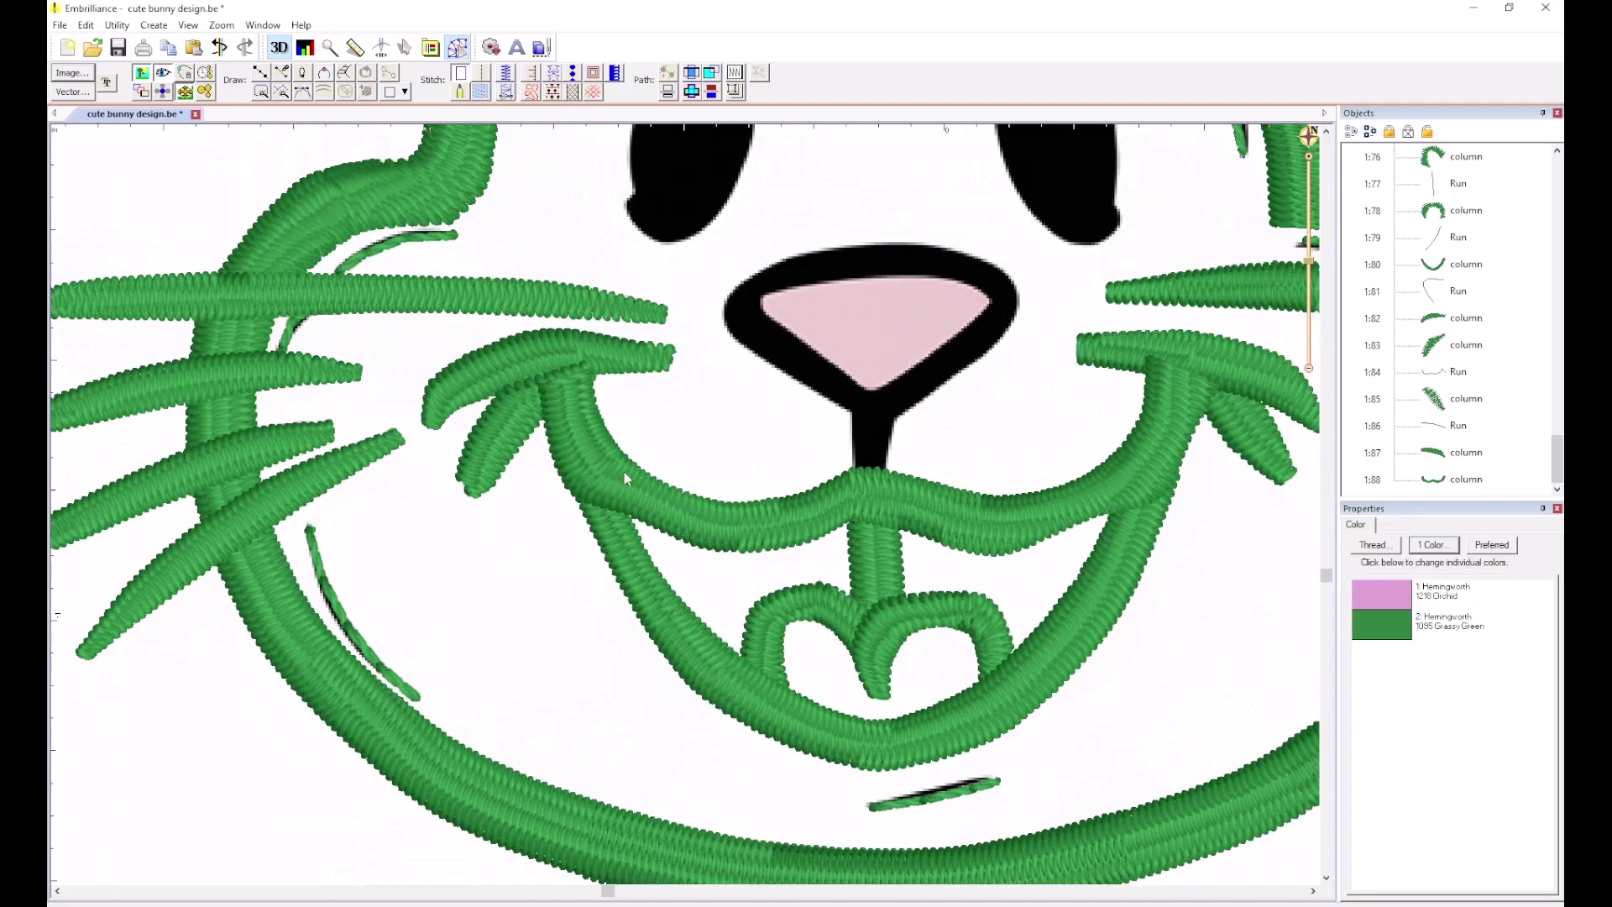
pyautogui.click(666, 526)
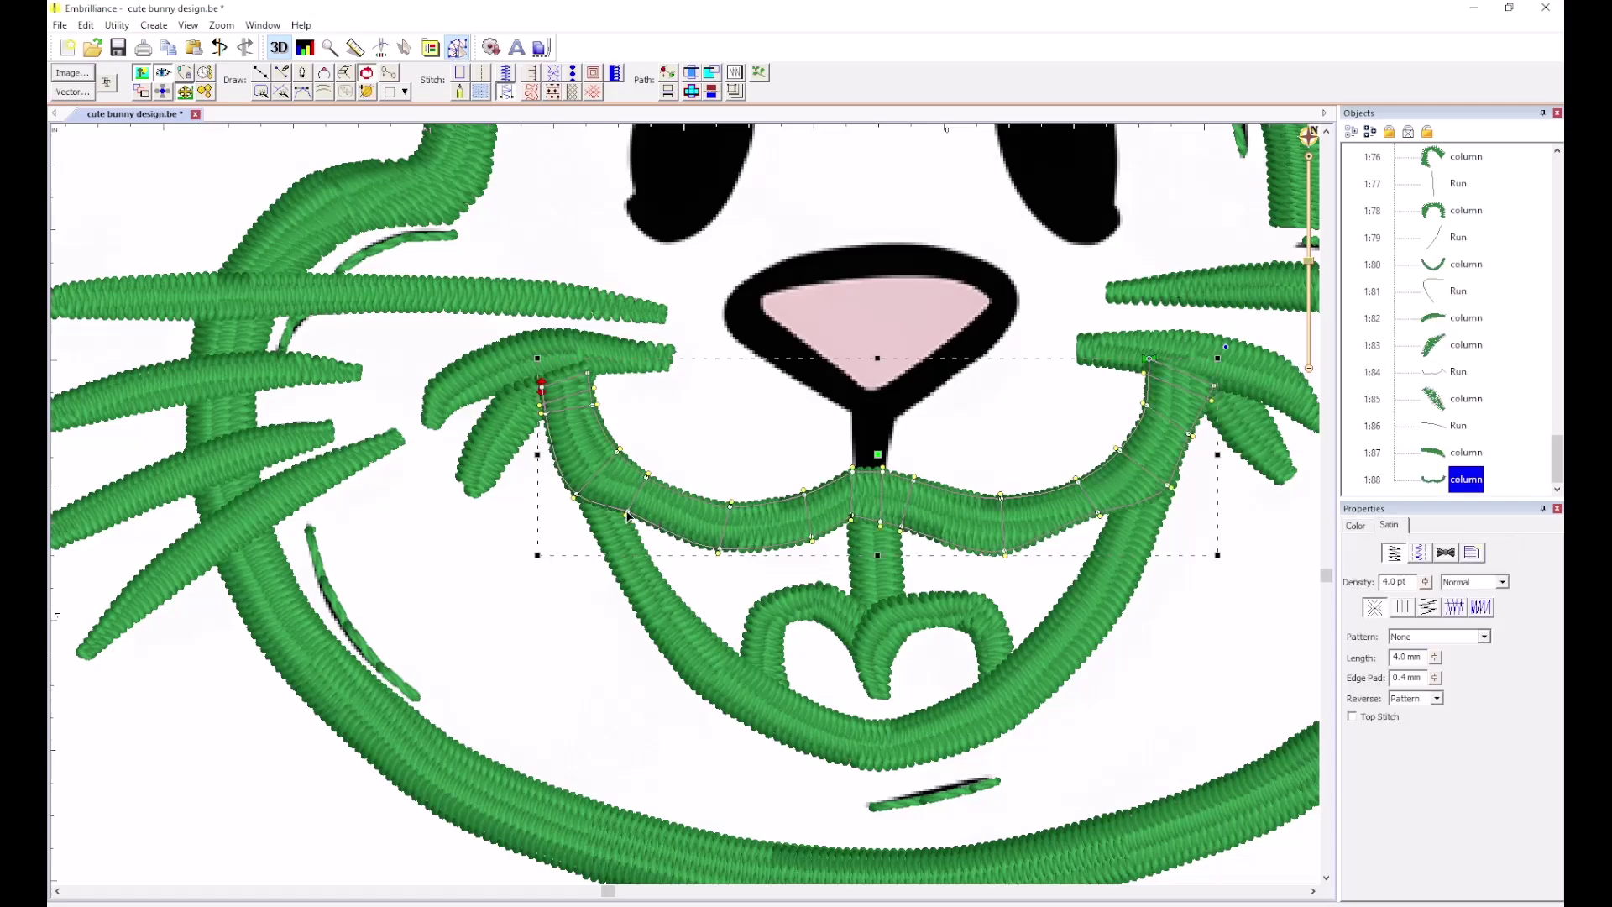
pyautogui.scroll(2, 628, 516)
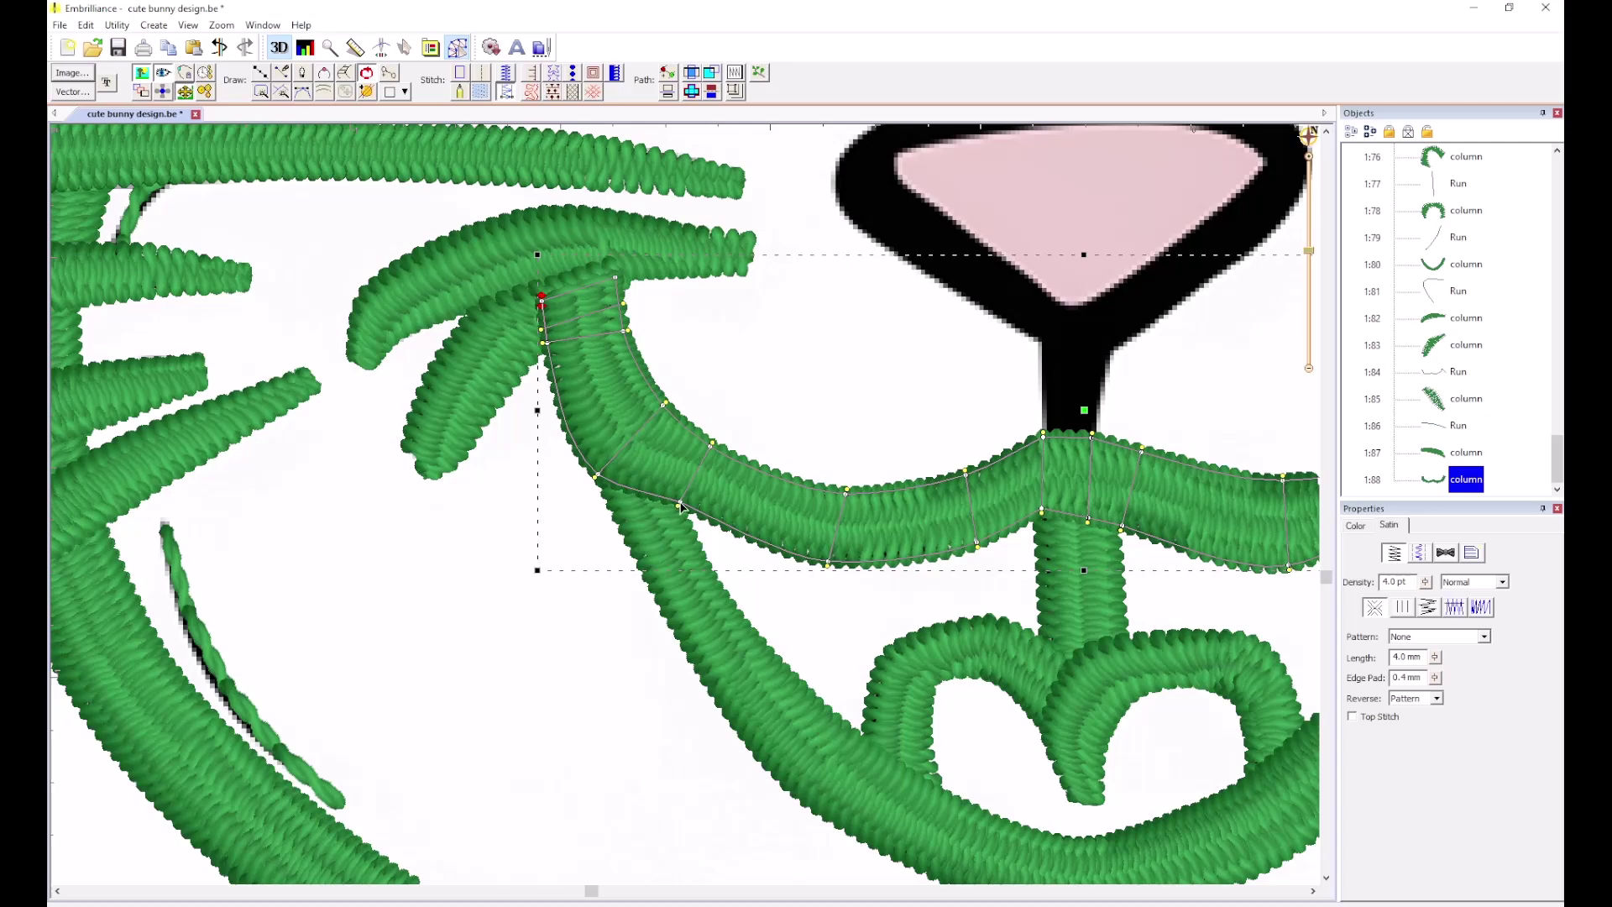
pyautogui.moveTo(682, 507); pyautogui.dragTo(679, 514)
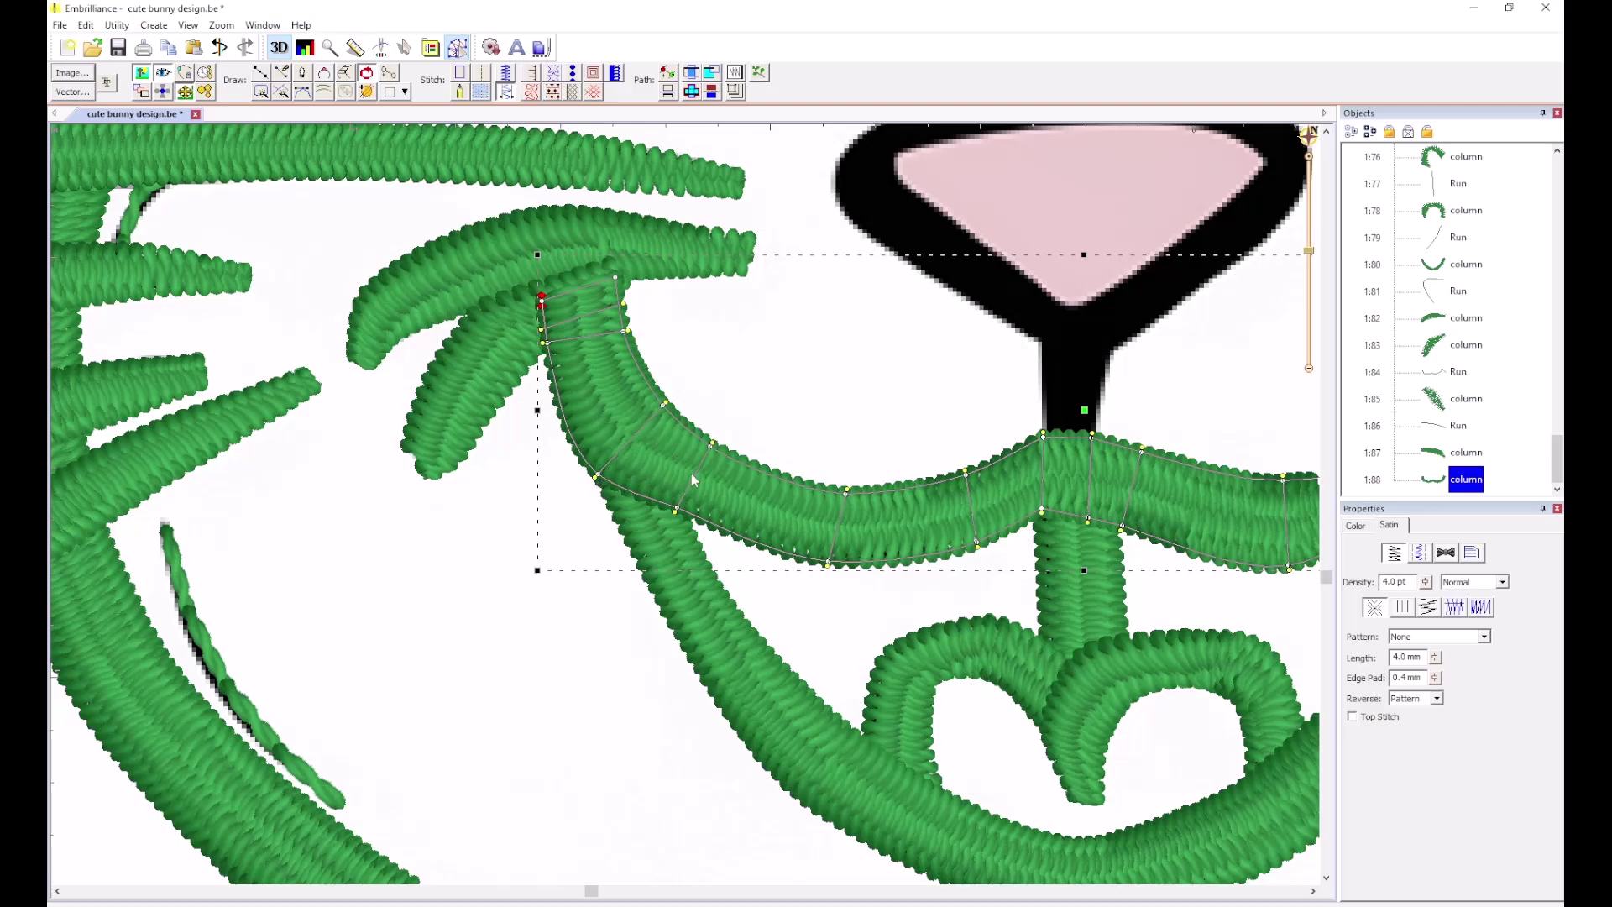
pyautogui.click(778, 427)
pyautogui.scroll(-1, 843, 461)
# Move the upper lip column's stop point from the left mouth corner to the upper edge at the centre, below the nose.
pyautogui.click(683, 534)
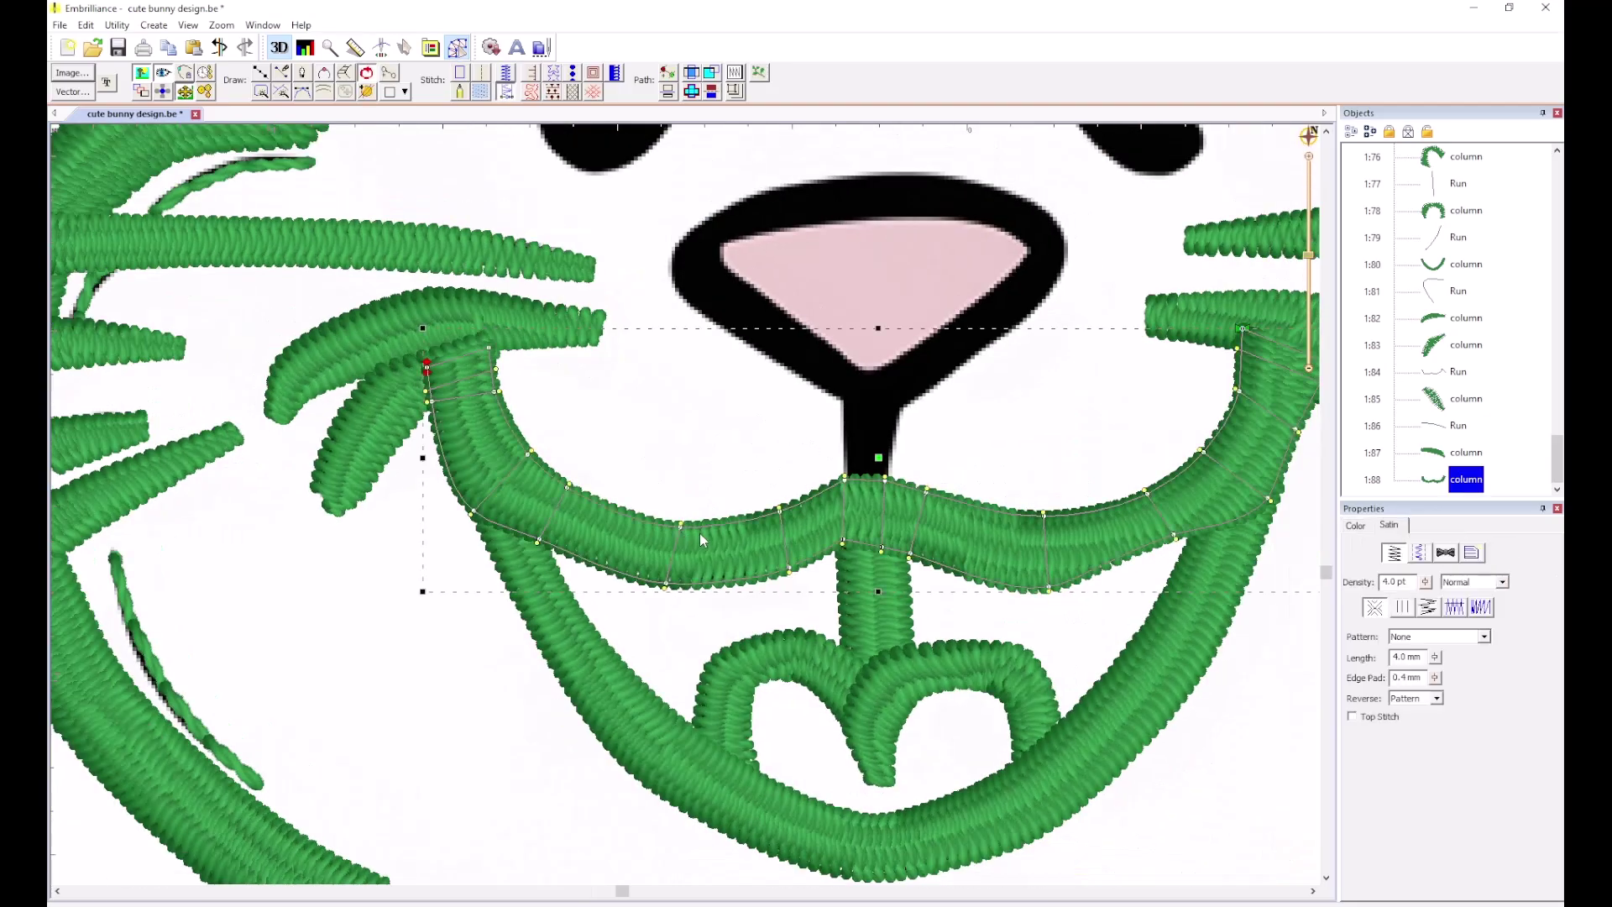
pyautogui.moveTo(428, 366)
pyautogui.mouseDown()
pyautogui.moveTo(738, 406)
pyautogui.moveTo(864, 461)
pyautogui.moveTo(863, 477)
pyautogui.mouseUp()
pyautogui.click(776, 431)
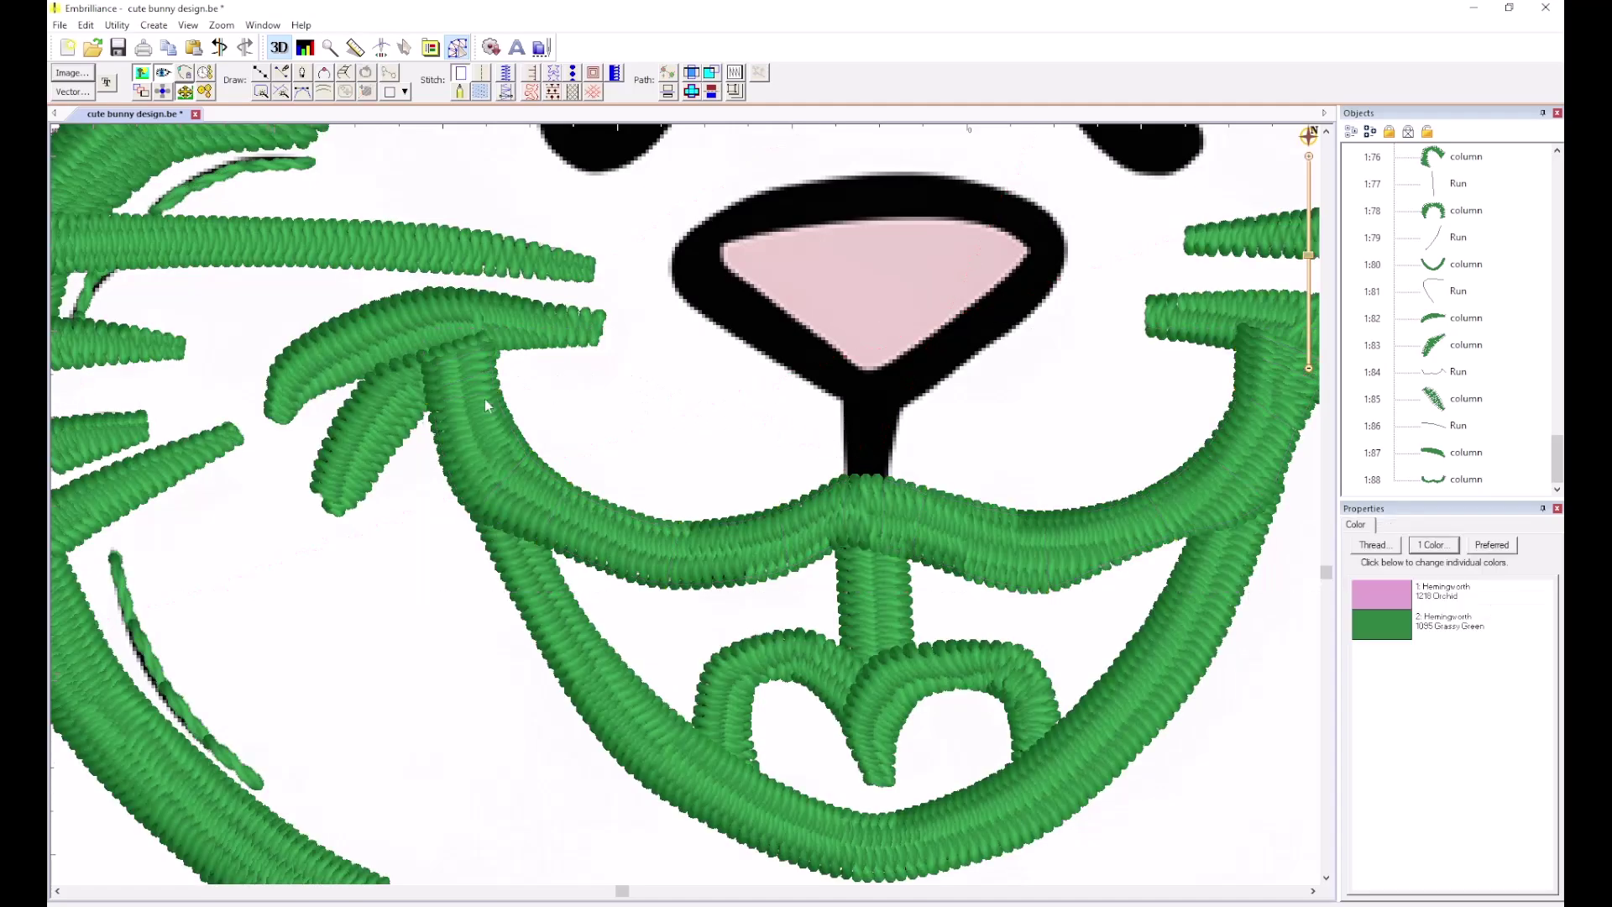
# Reorder the left mouth corner's creases so the lower crease column stitches before the upper crease column.
pyautogui.click(391, 390)
pyautogui.click(1425, 323)
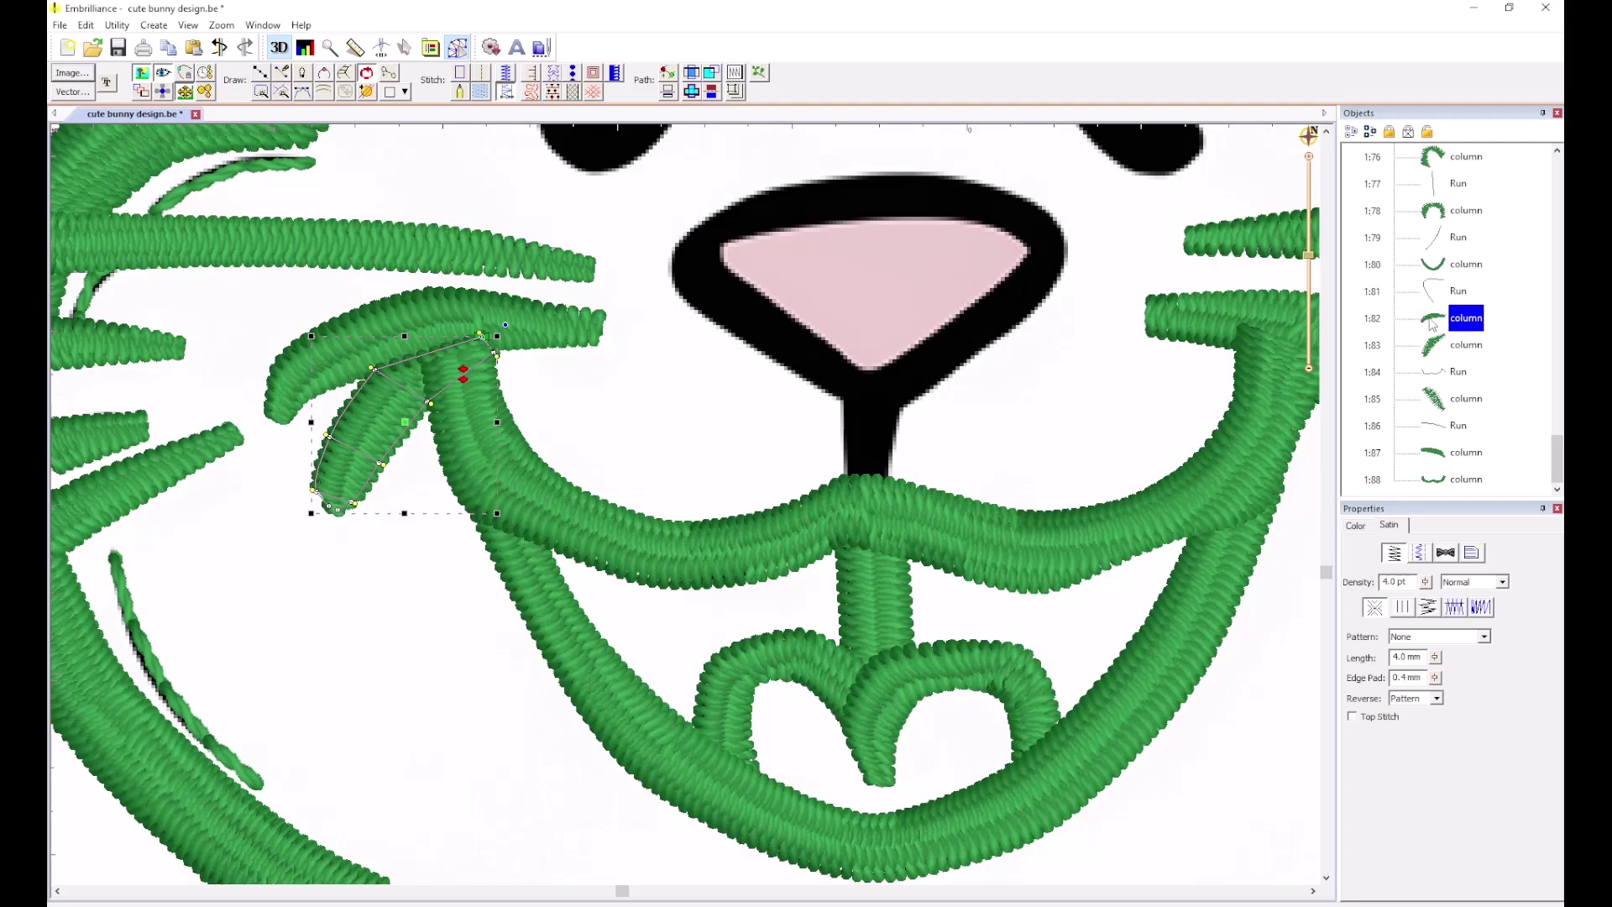
pyautogui.click(1436, 354)
pyautogui.moveTo(1436, 355); pyautogui.dragTo(1440, 320)
pyautogui.click(1437, 342)
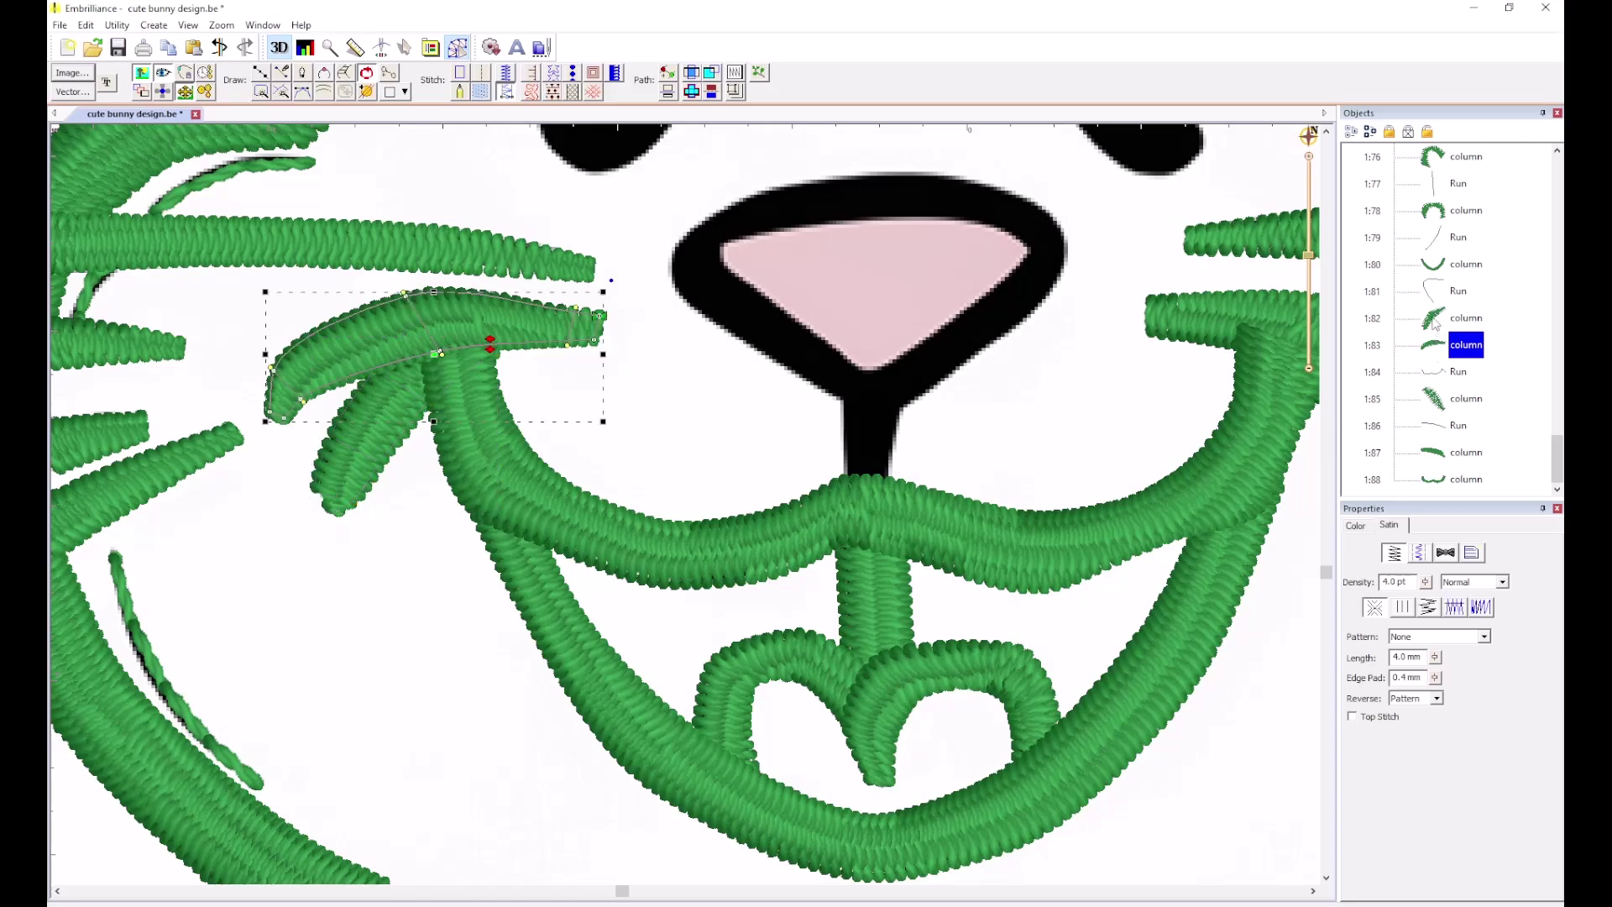
# Move the lip run's left end up into the creases and the left upper crease column's start point from its inner tip to its lower edge.
pyautogui.click(1430, 376)
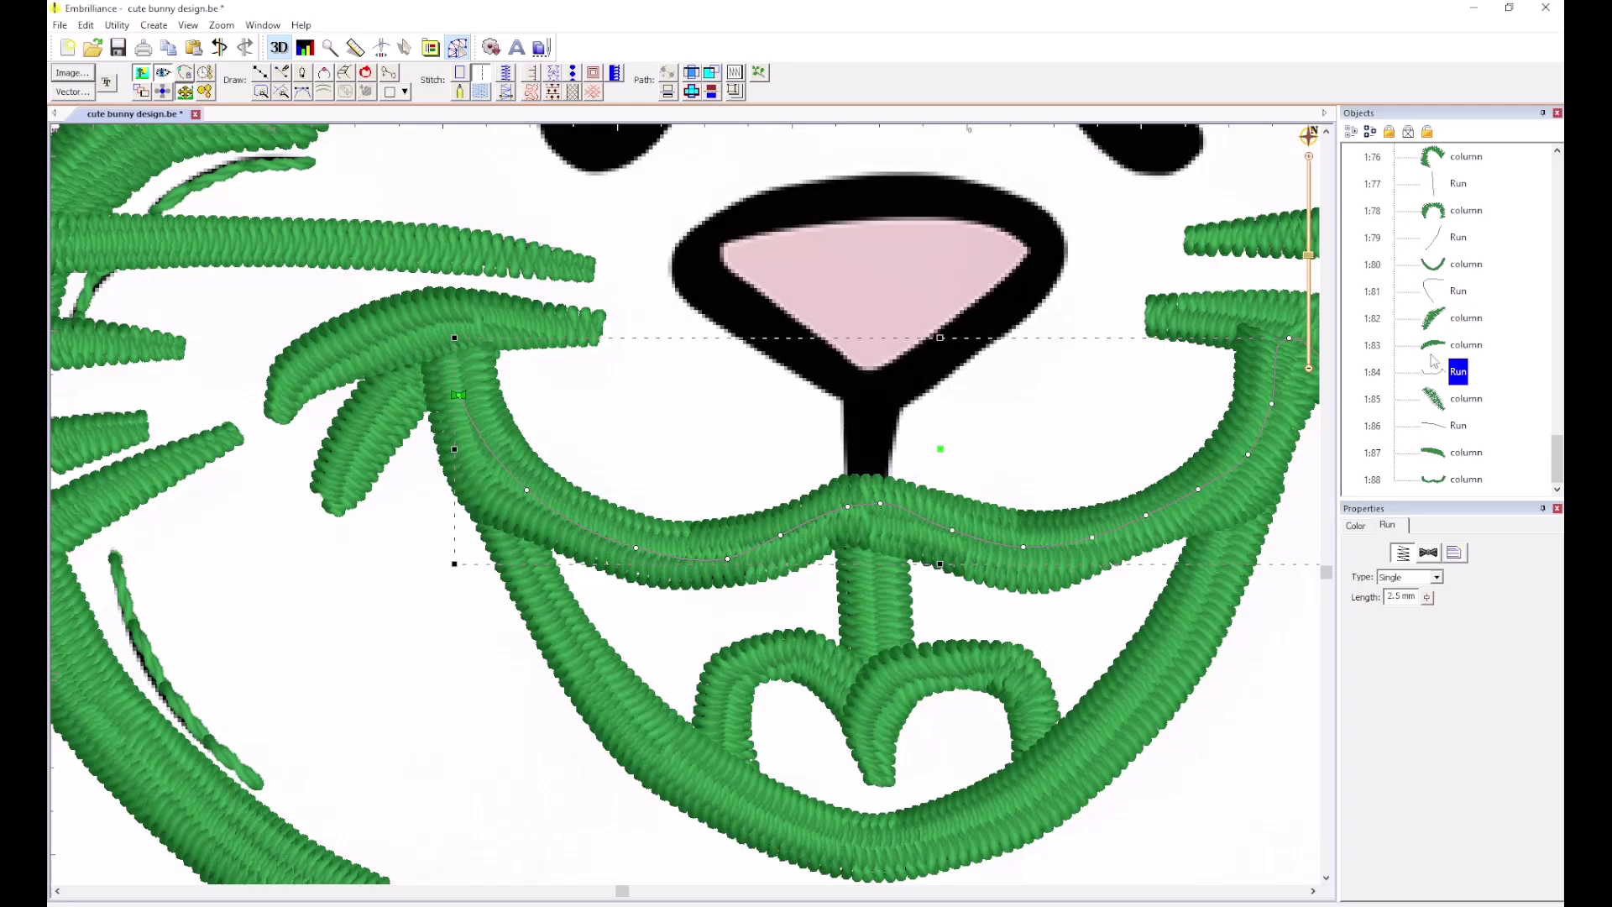
pyautogui.scroll(2, 491, 420)
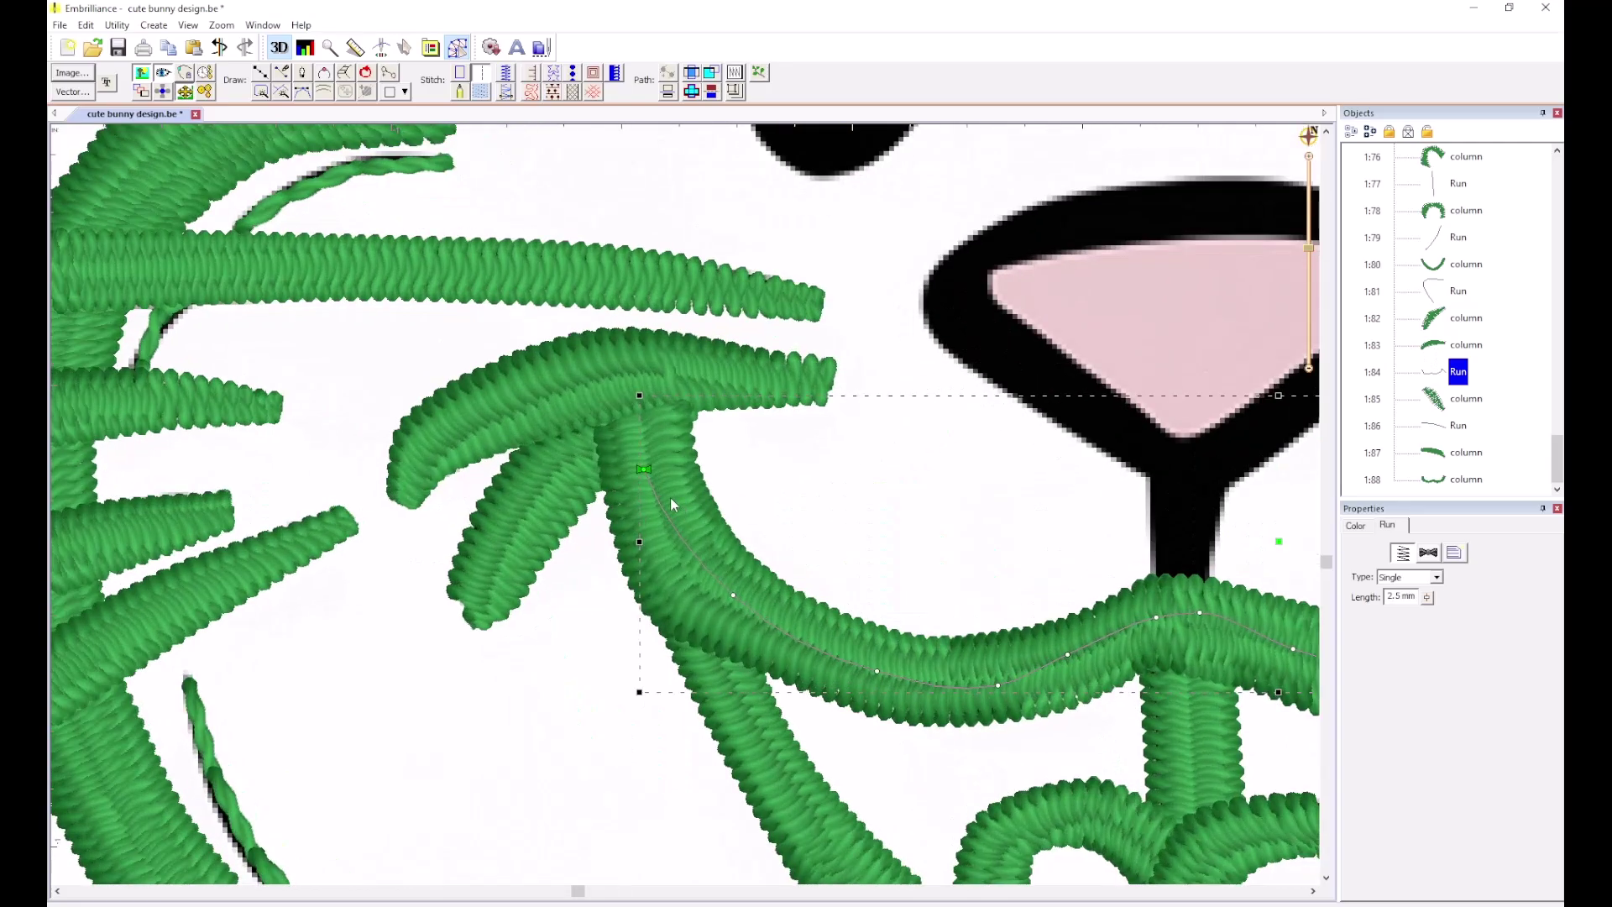
pyautogui.moveTo(643, 472); pyautogui.dragTo(644, 393)
pyautogui.click(697, 369)
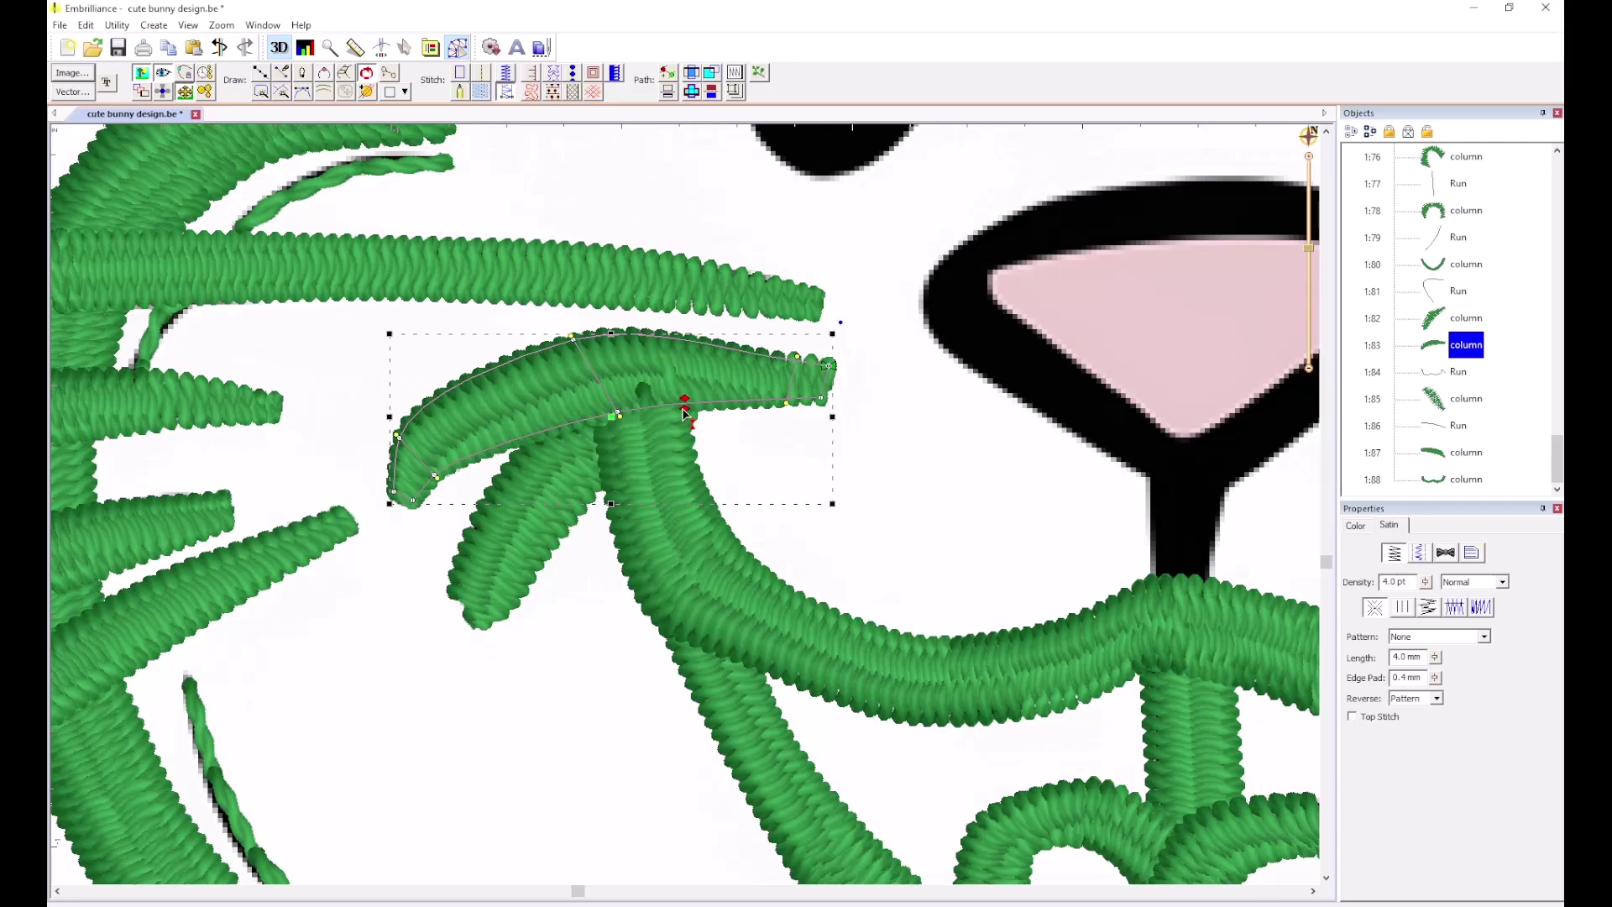
pyautogui.moveTo(832, 377)
pyautogui.mouseDown()
pyautogui.moveTo(702, 428)
pyautogui.moveTo(612, 415)
pyautogui.mouseUp()
# Examine the stitching order and start and stop points of the mouth outline, the connecting run and the two left crease columns.
pyautogui.click(1442, 327)
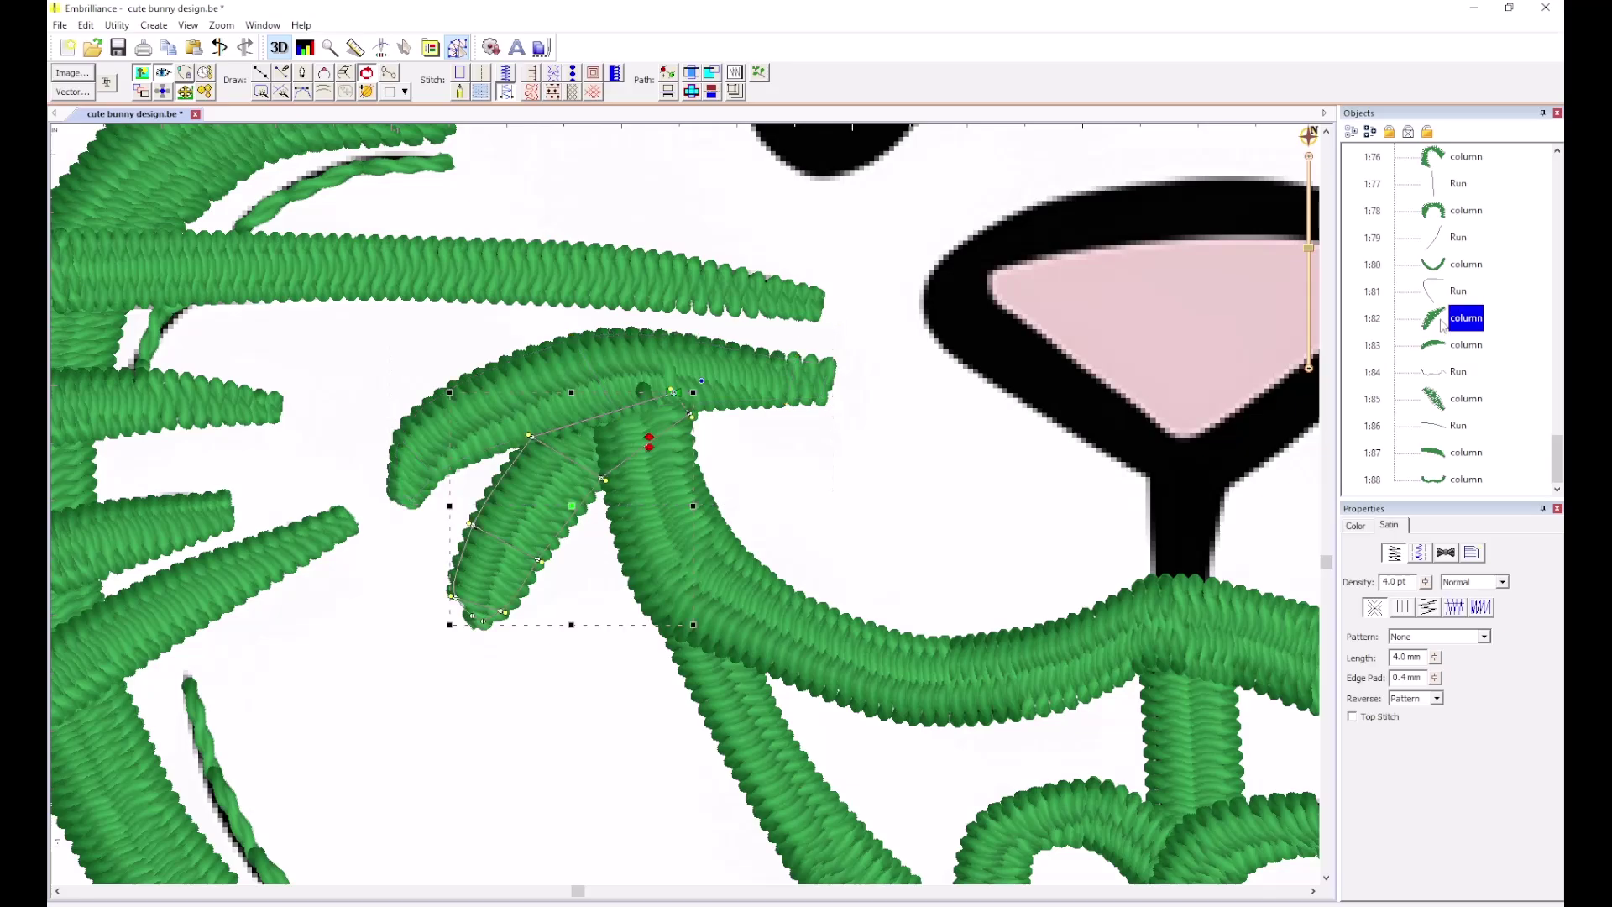
pyautogui.click(1438, 351)
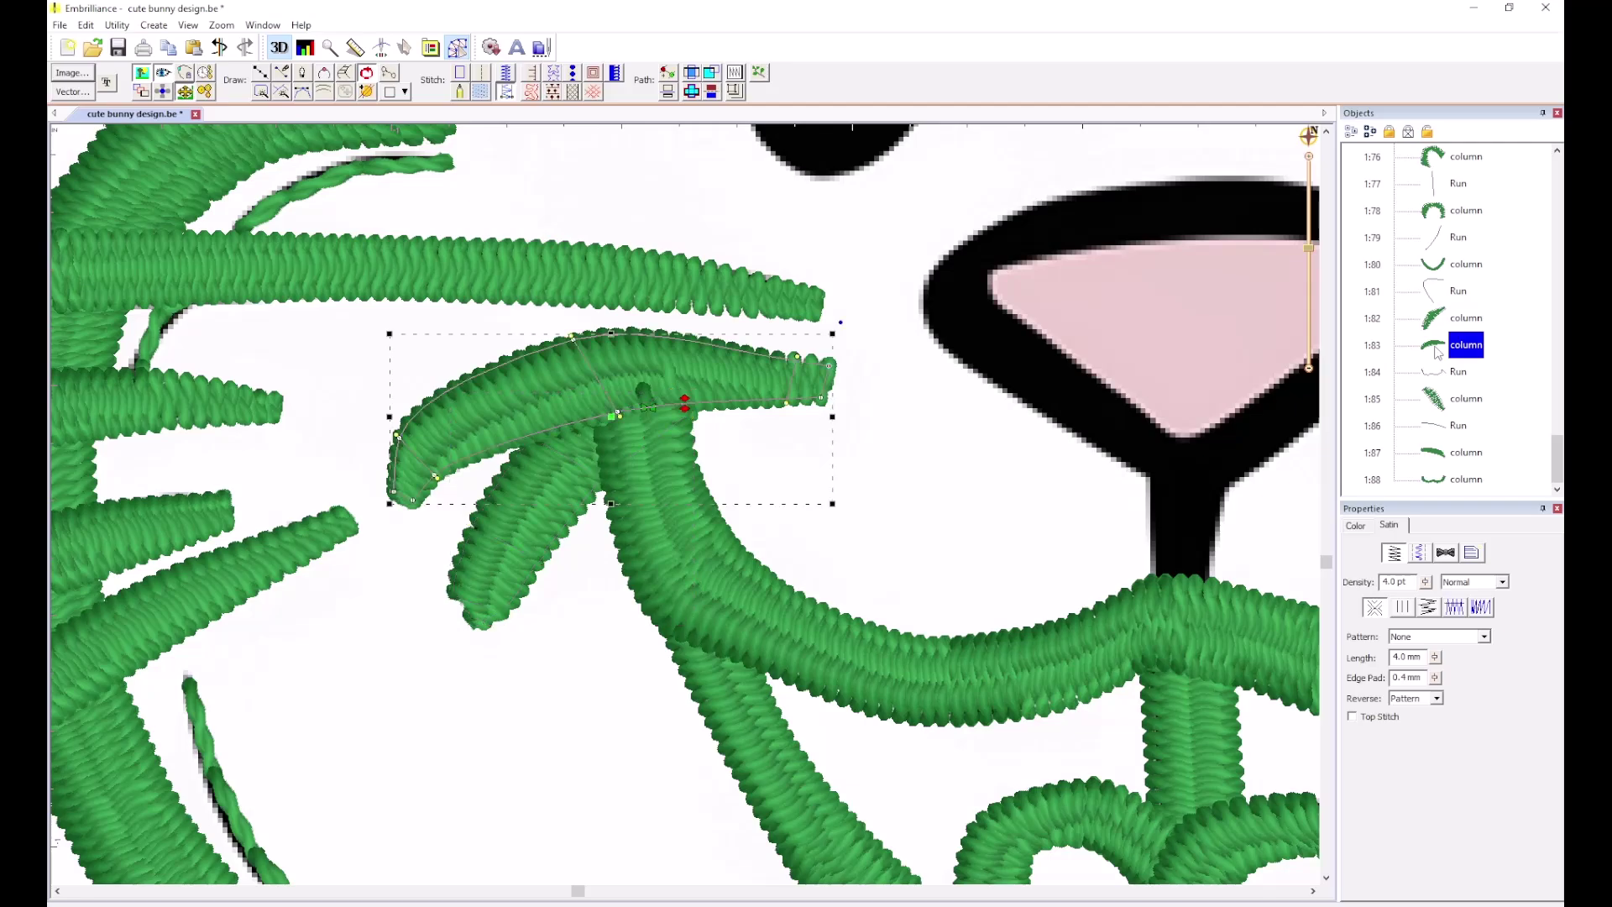
pyautogui.click(1442, 325)
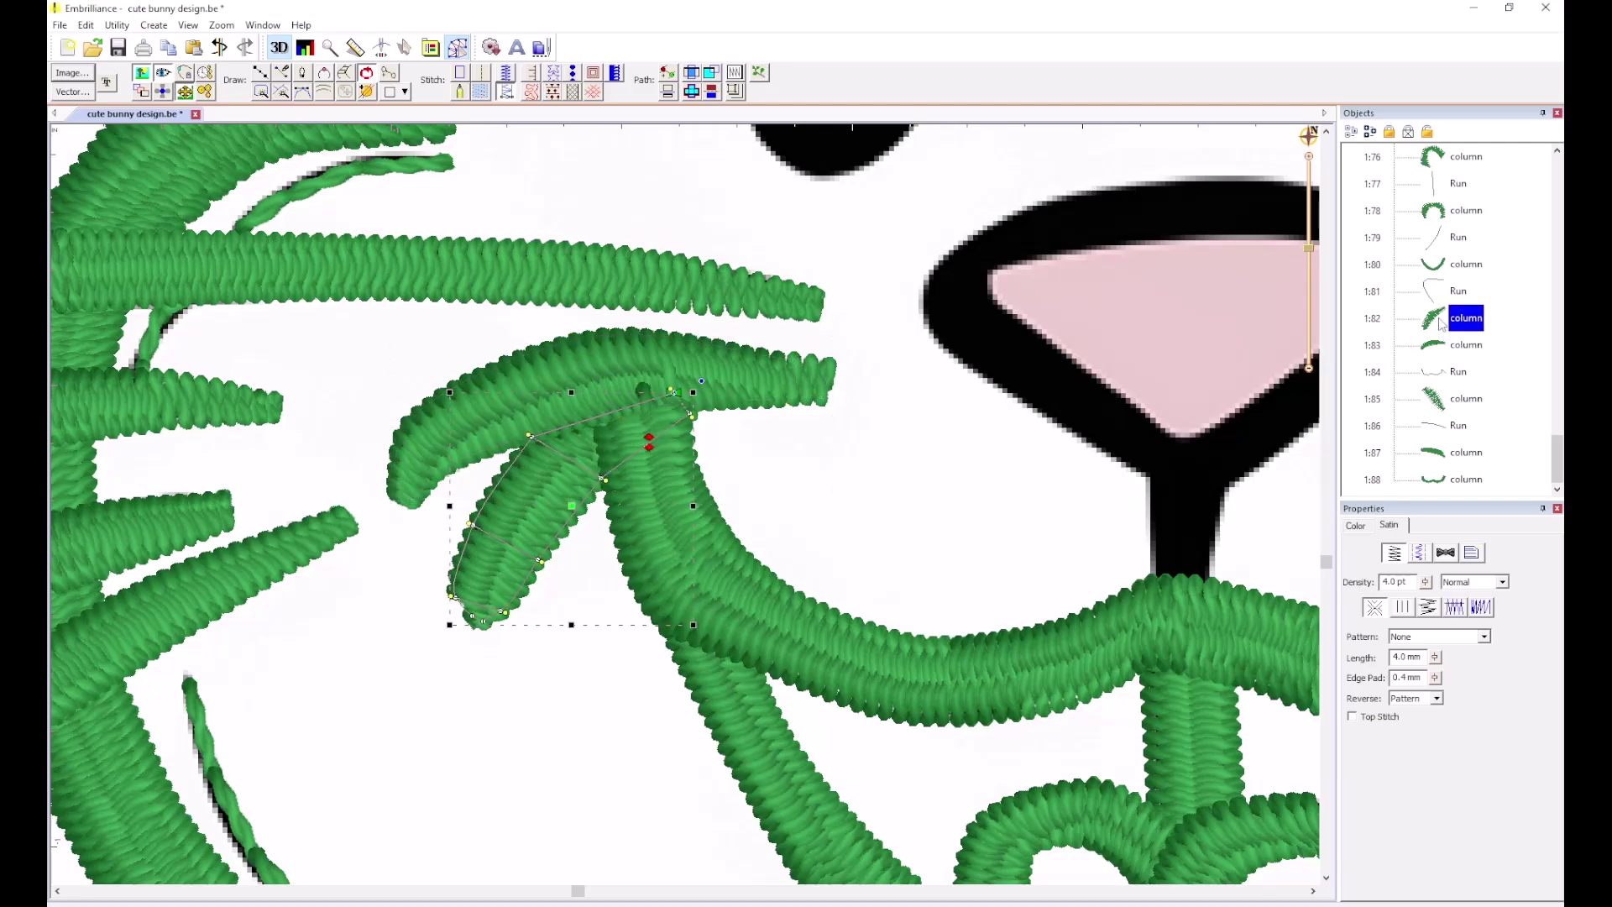
pyautogui.click(1442, 294)
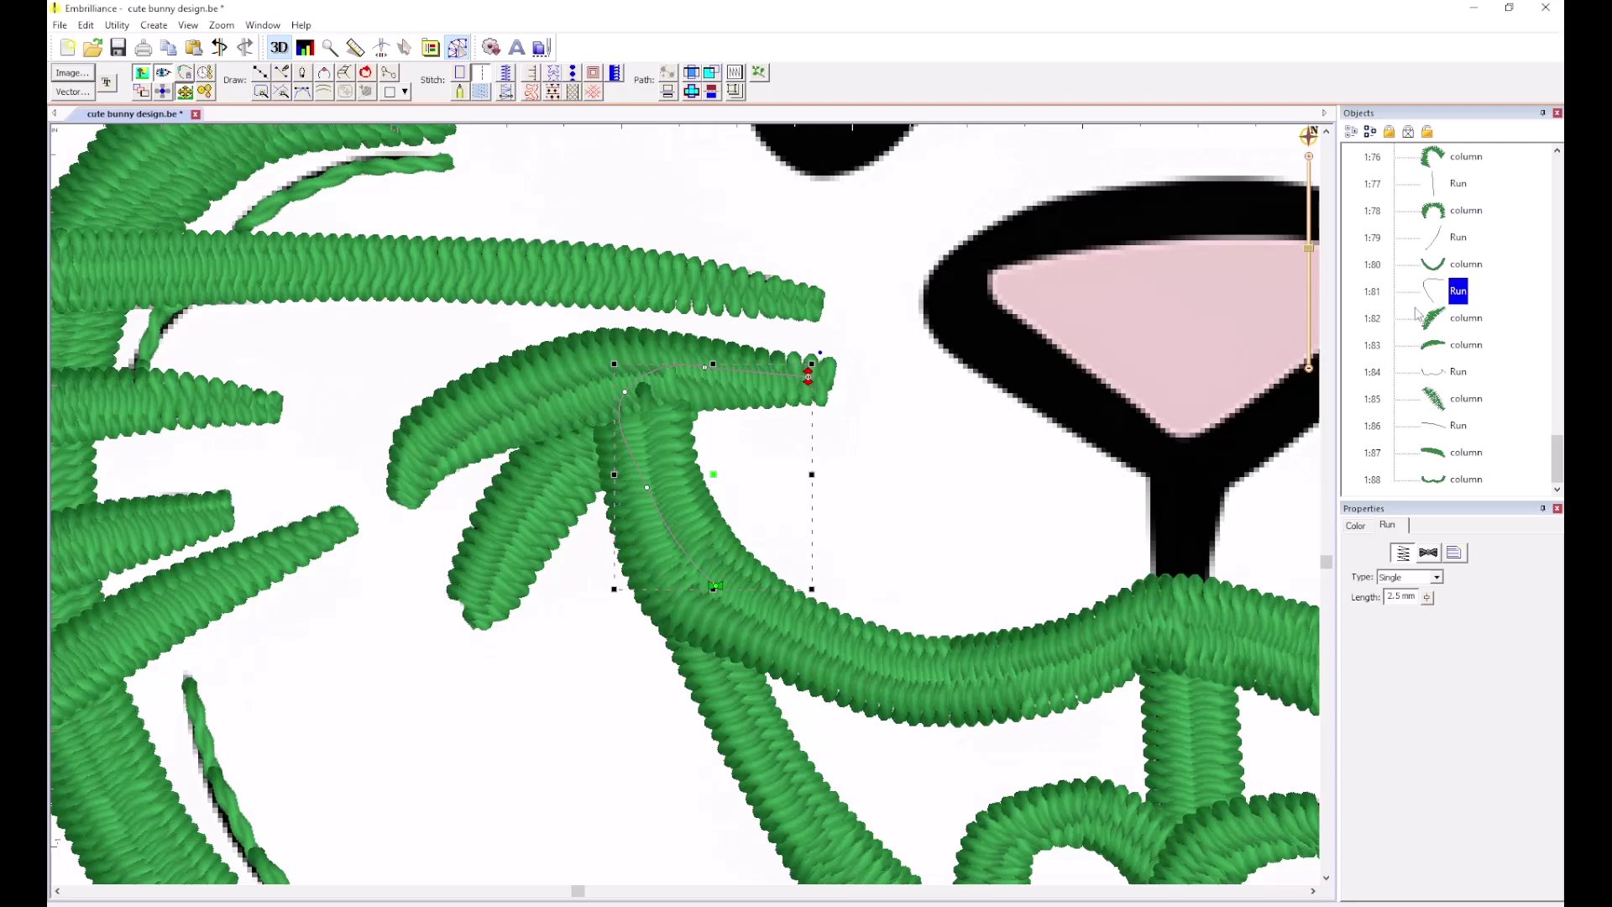
pyautogui.click(914, 558)
pyautogui.scroll(-1, 689, 511)
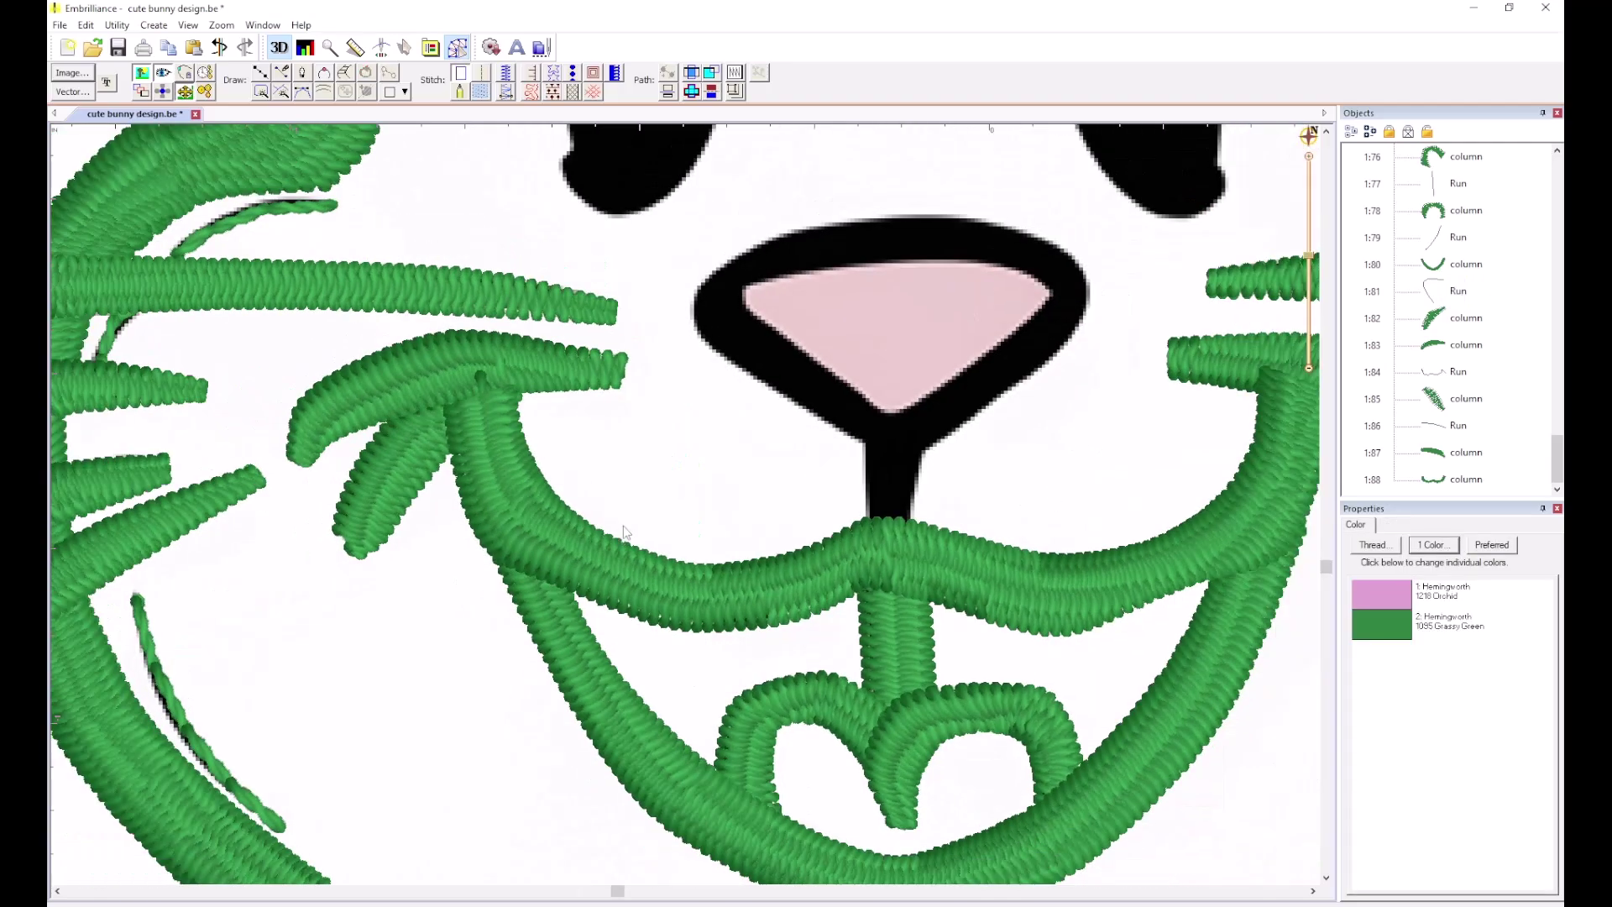
pyautogui.click(1444, 267)
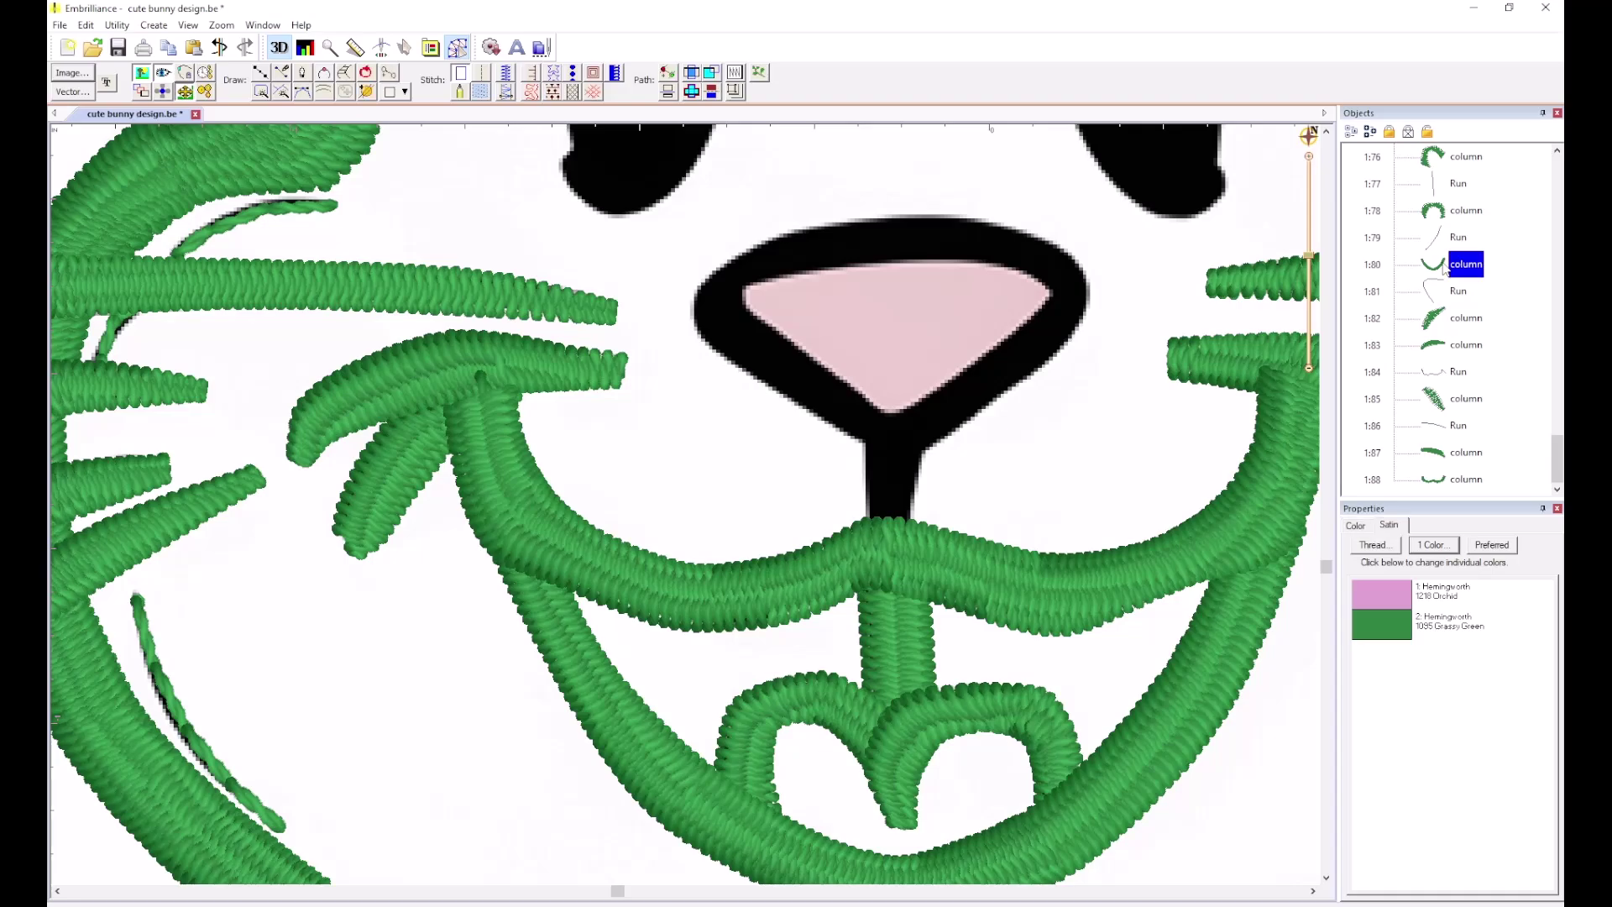
pyautogui.click(399, 530)
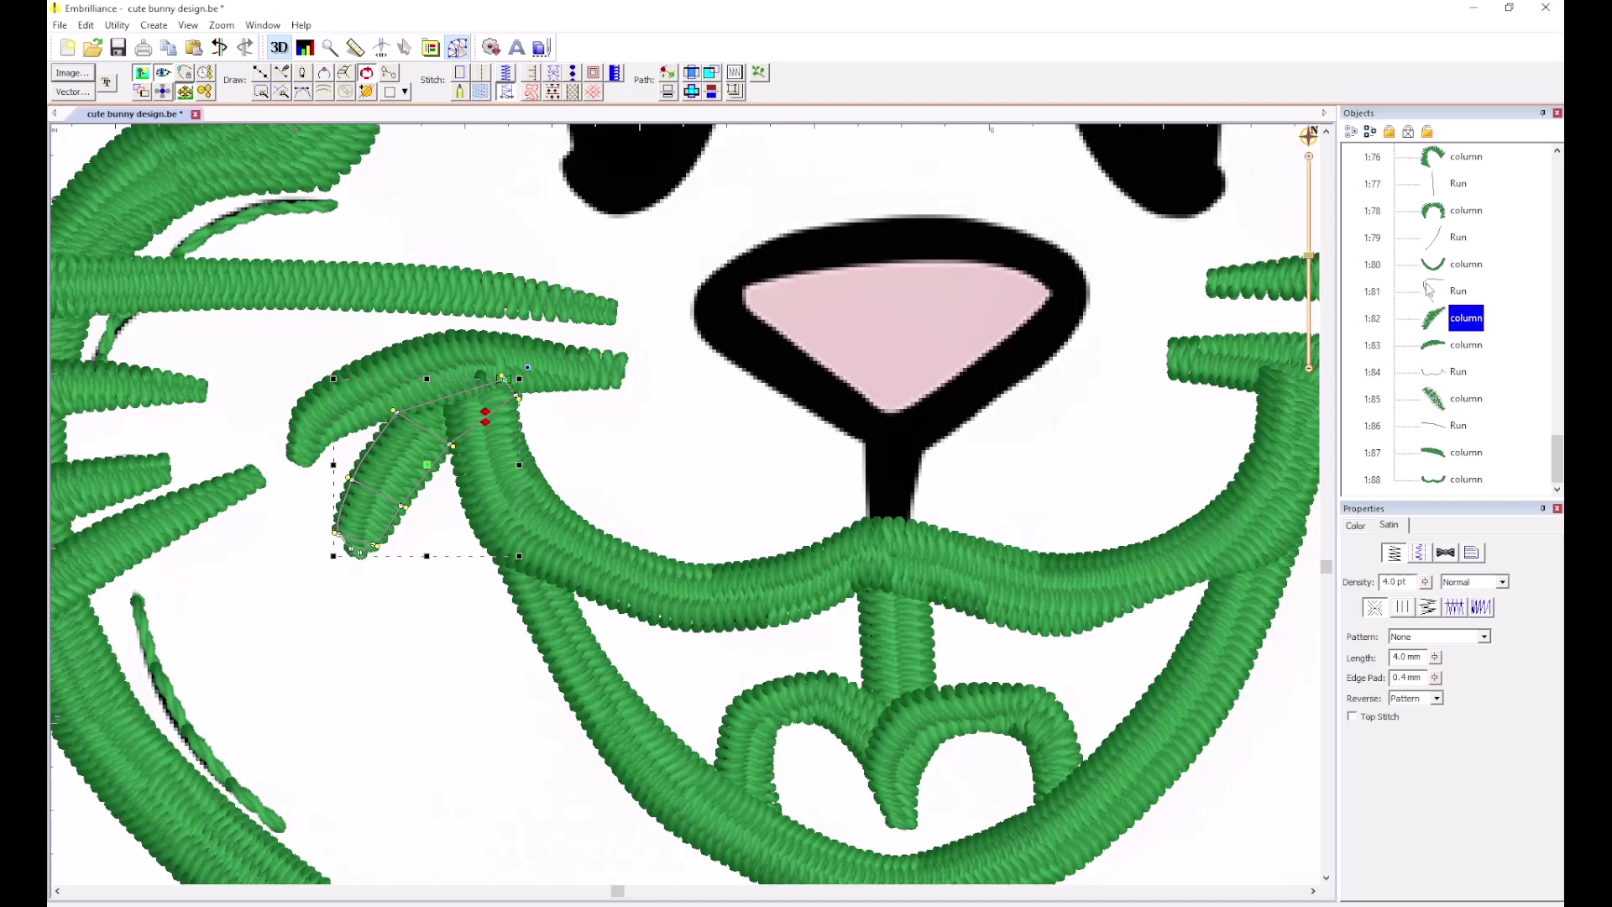
pyautogui.click(1433, 291)
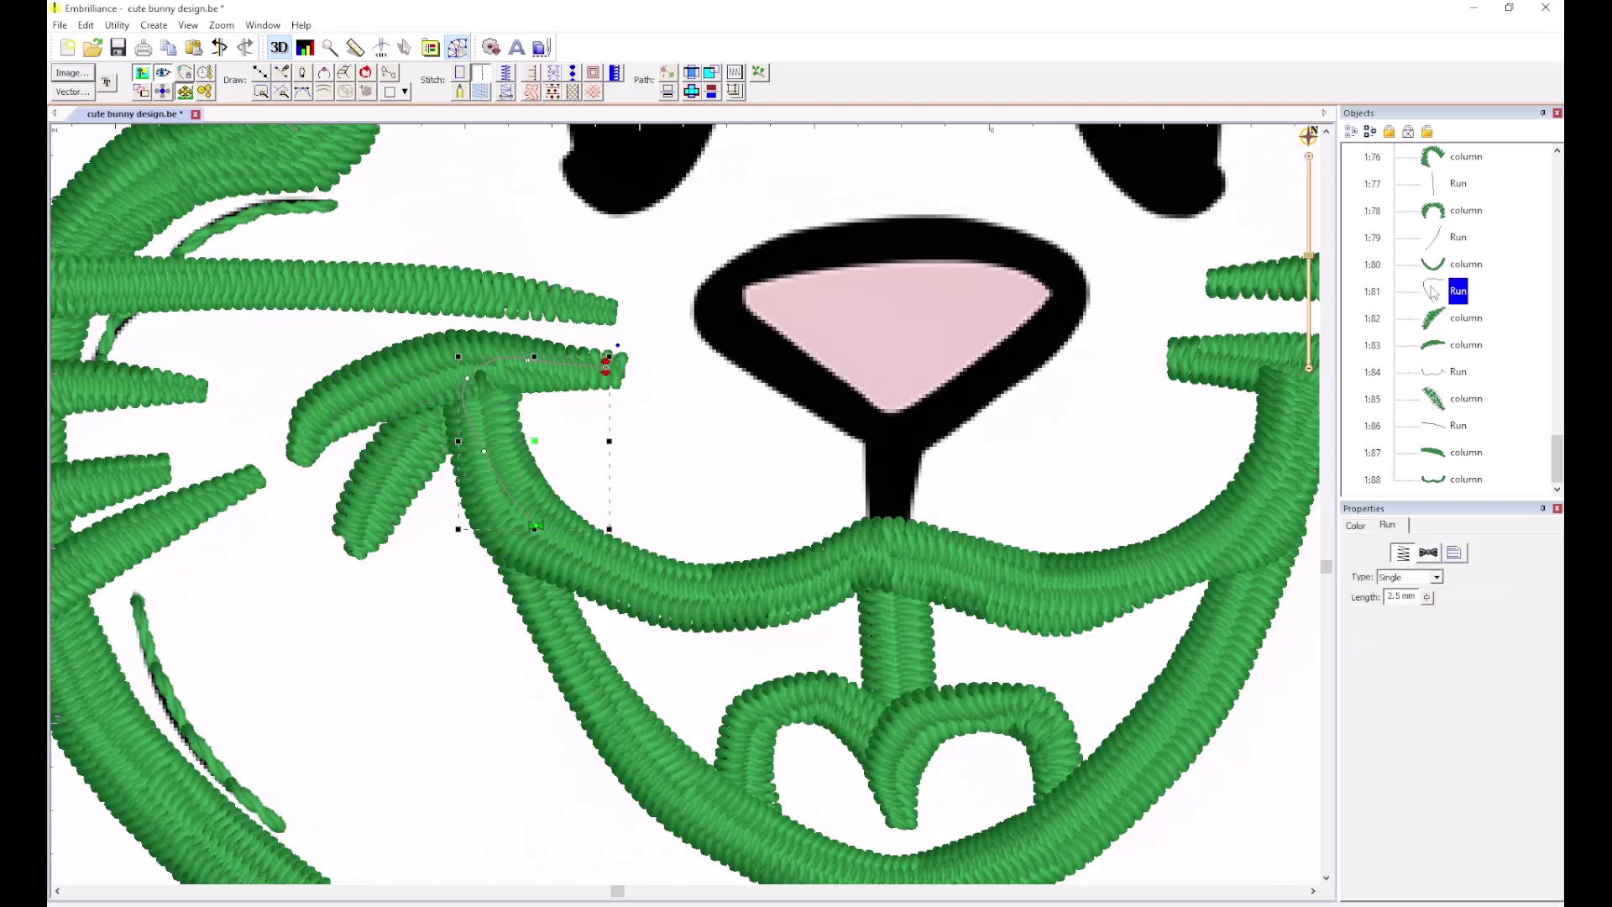
pyautogui.click(1434, 319)
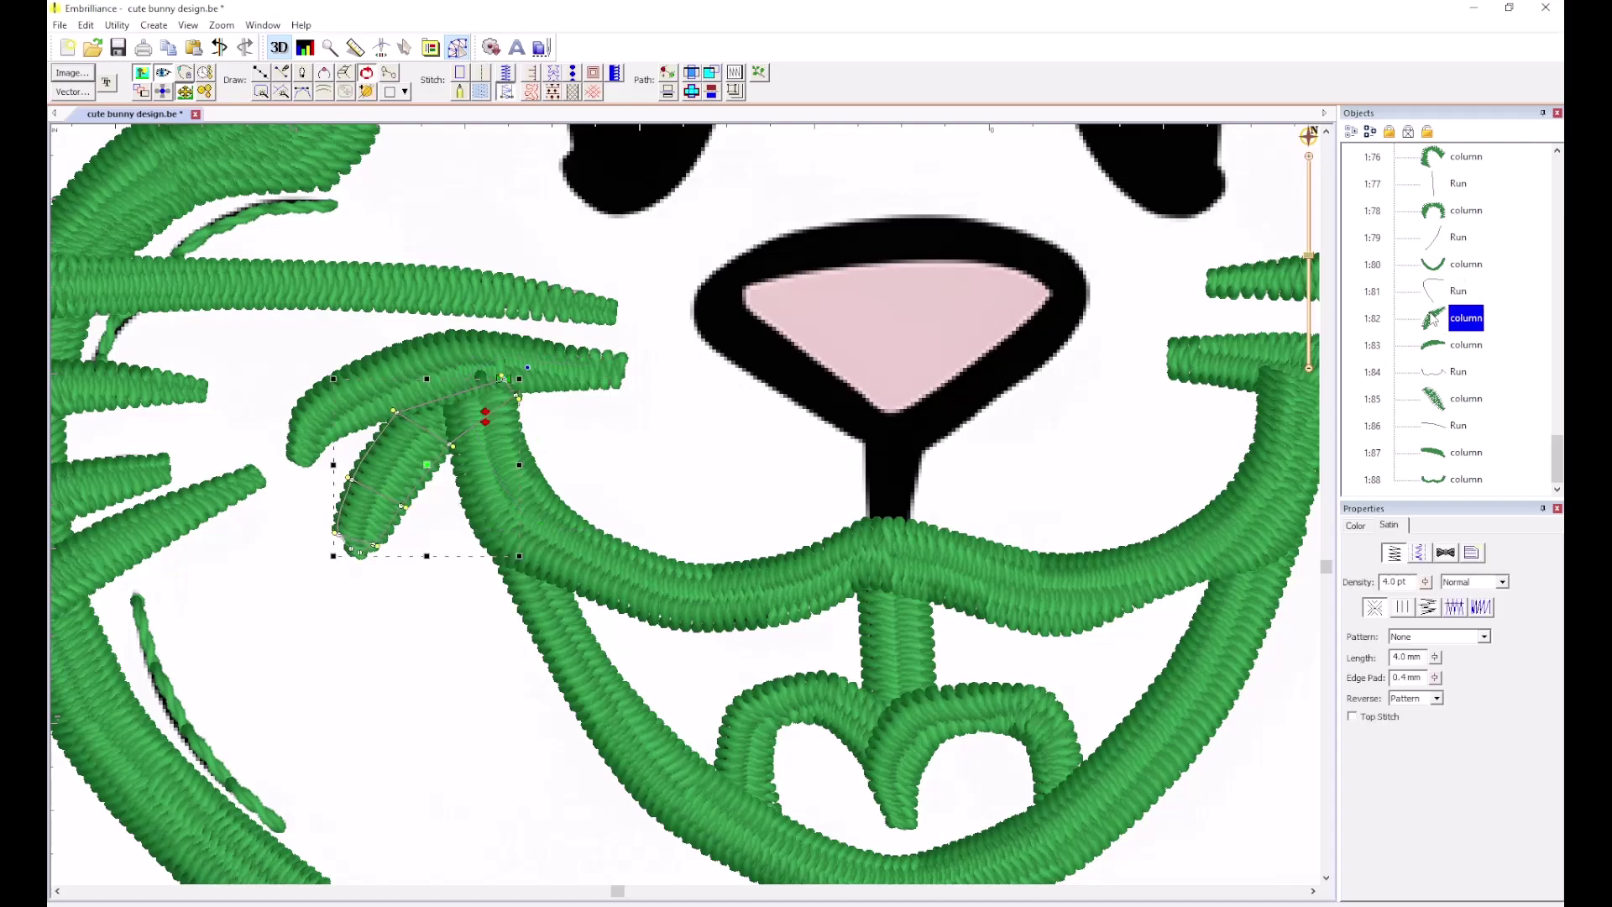
pyautogui.click(1432, 266)
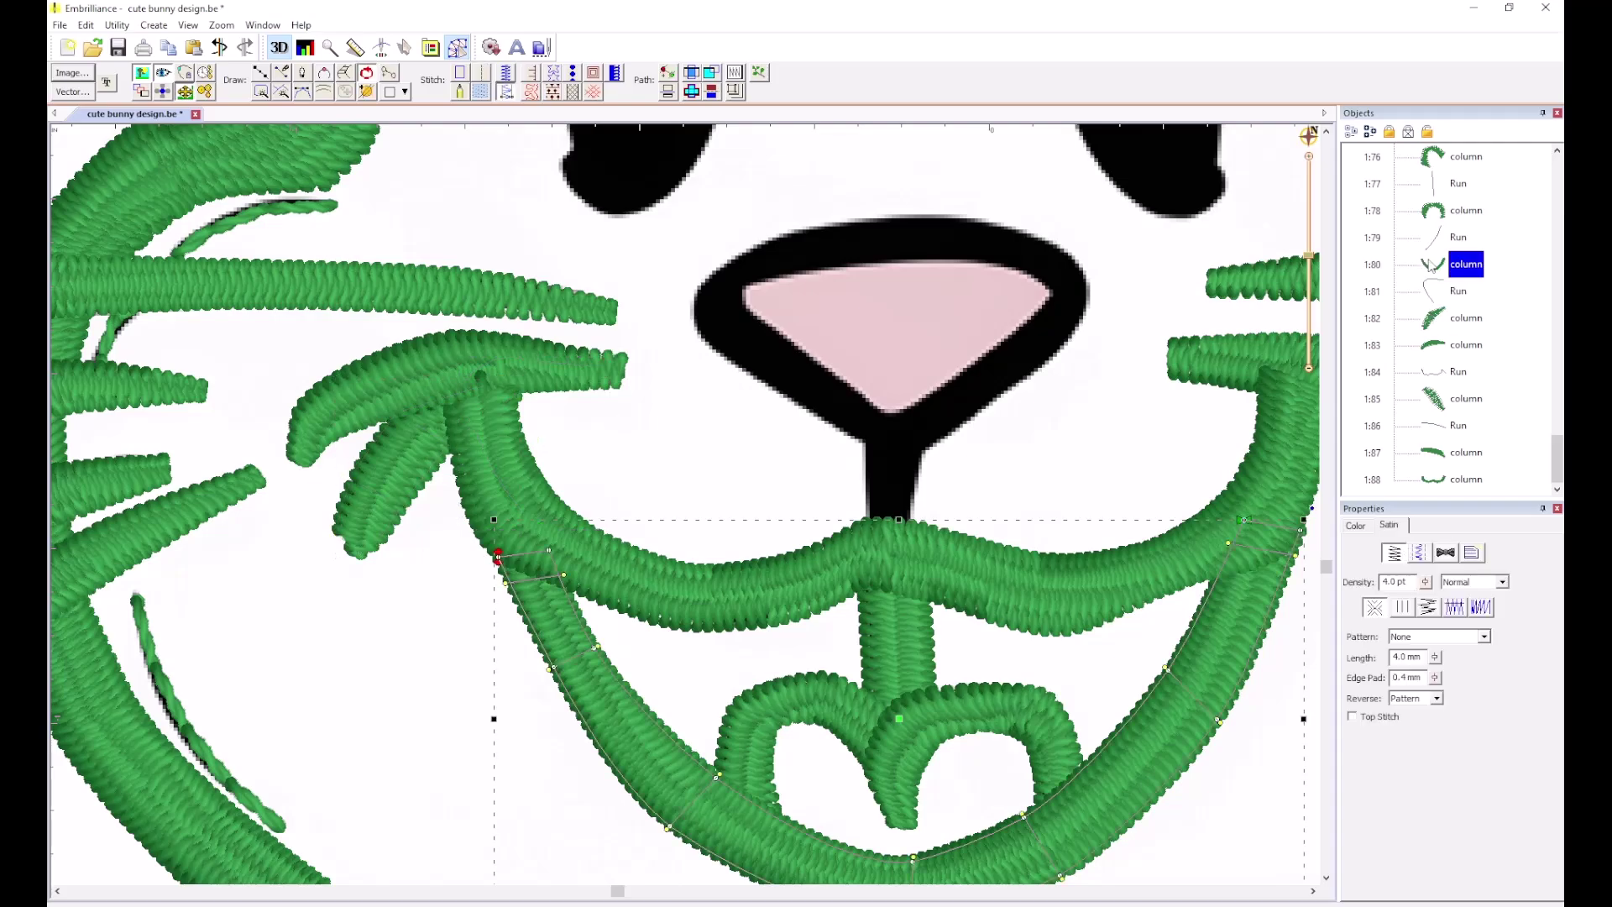
# Delete the run that connects the mouth outline's left end to the upper crease's inner tip, and check the neighbouring columns.
pyautogui.click(1435, 292)
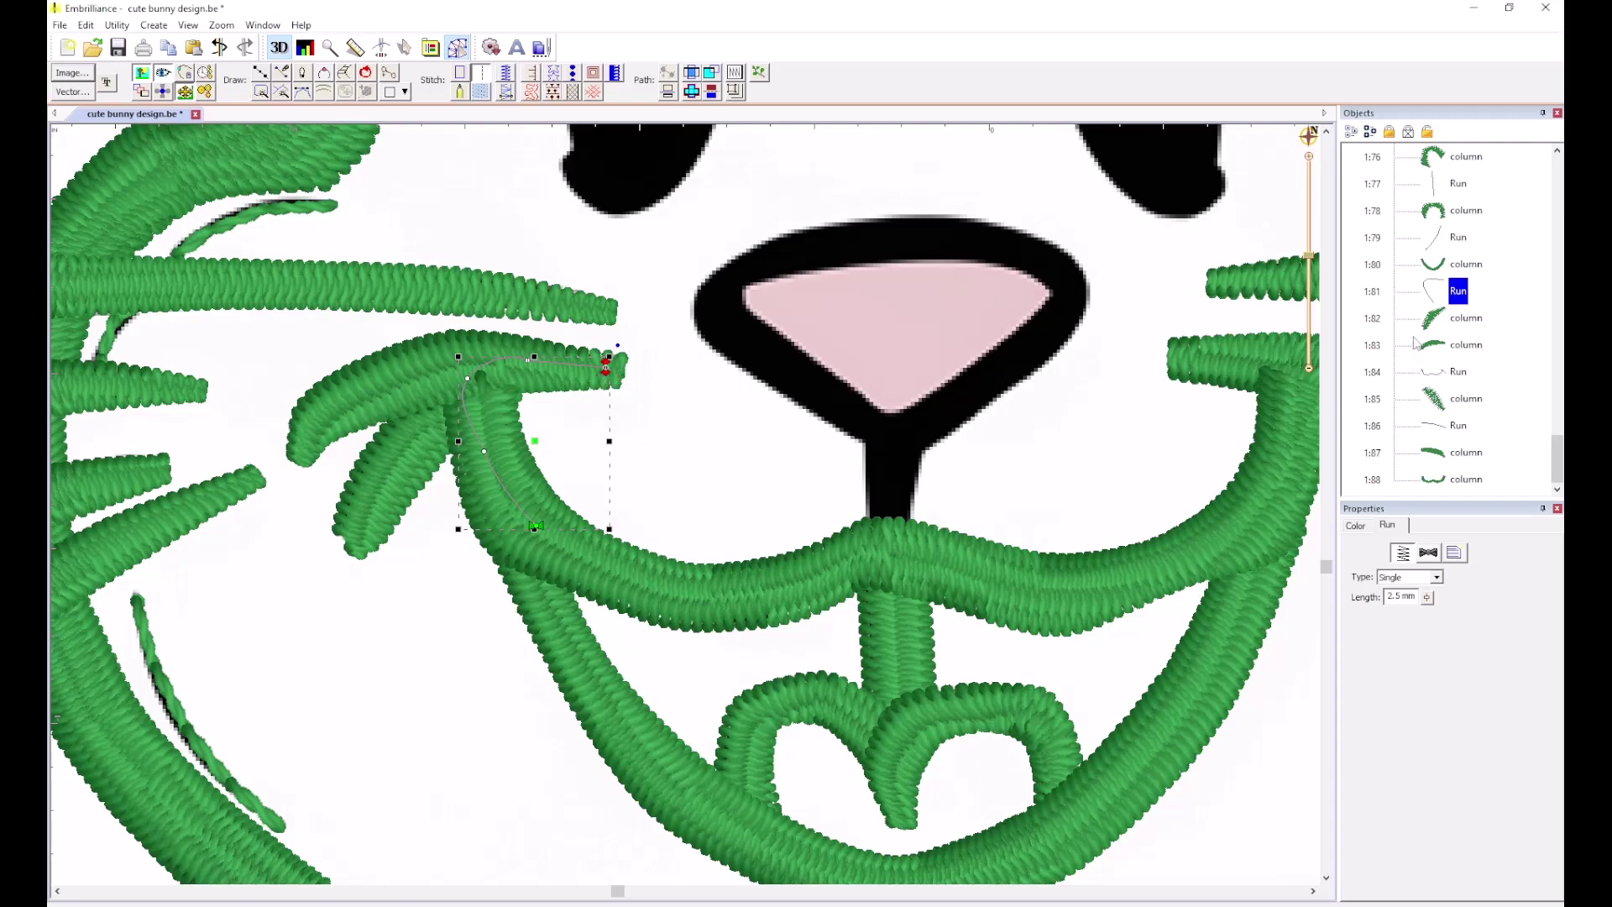
pyautogui.press('Delete')
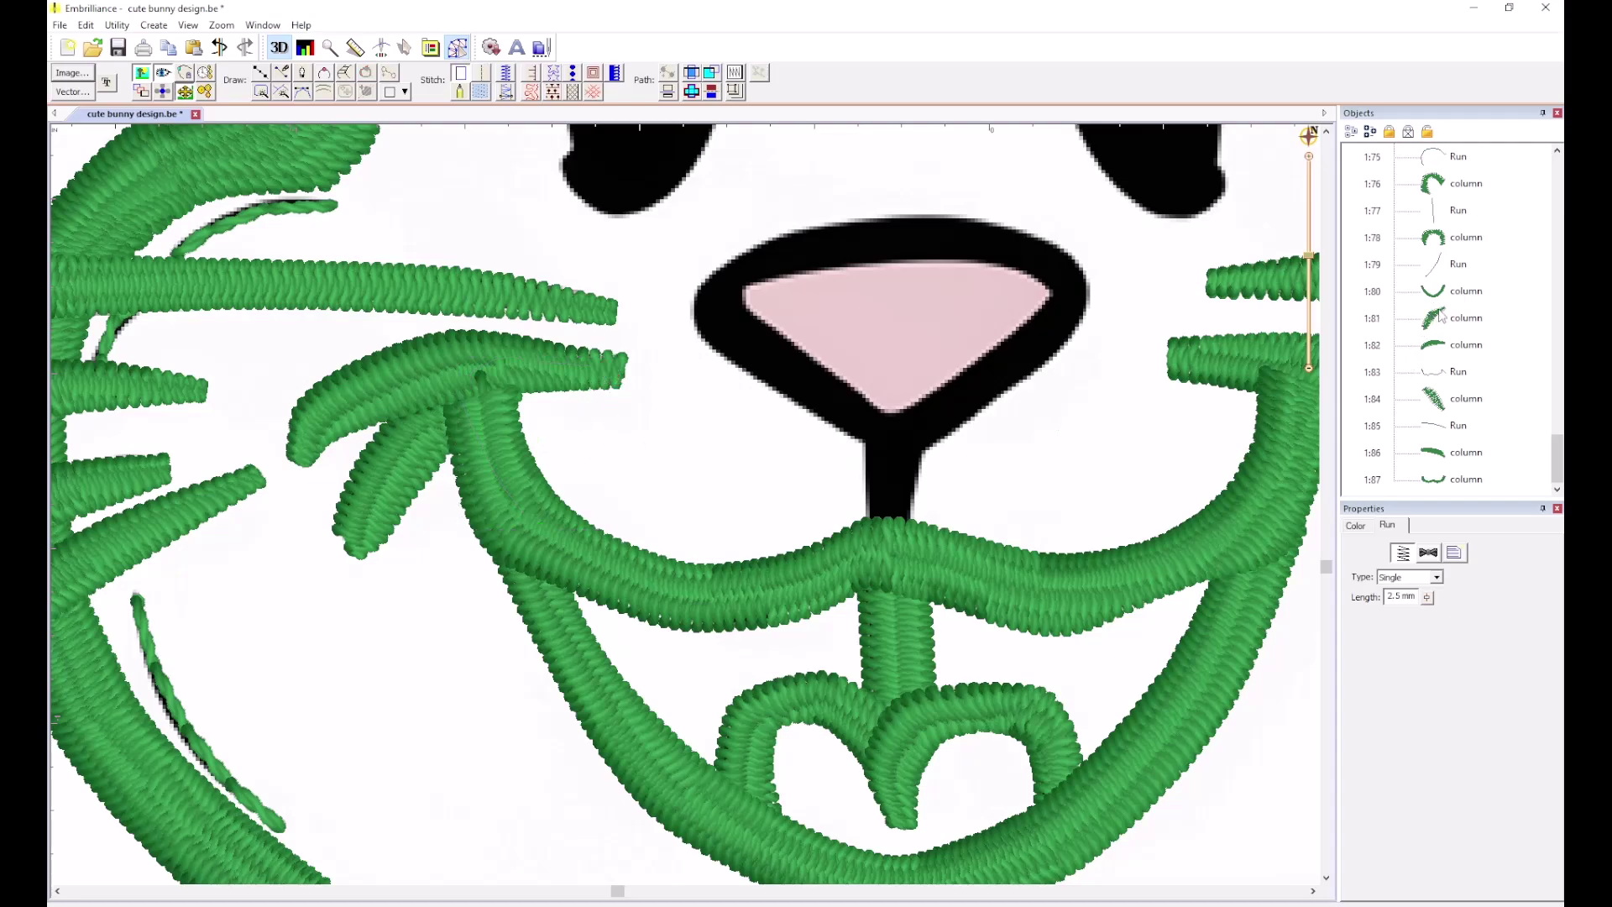
pyautogui.click(1444, 295)
pyautogui.click(1438, 323)
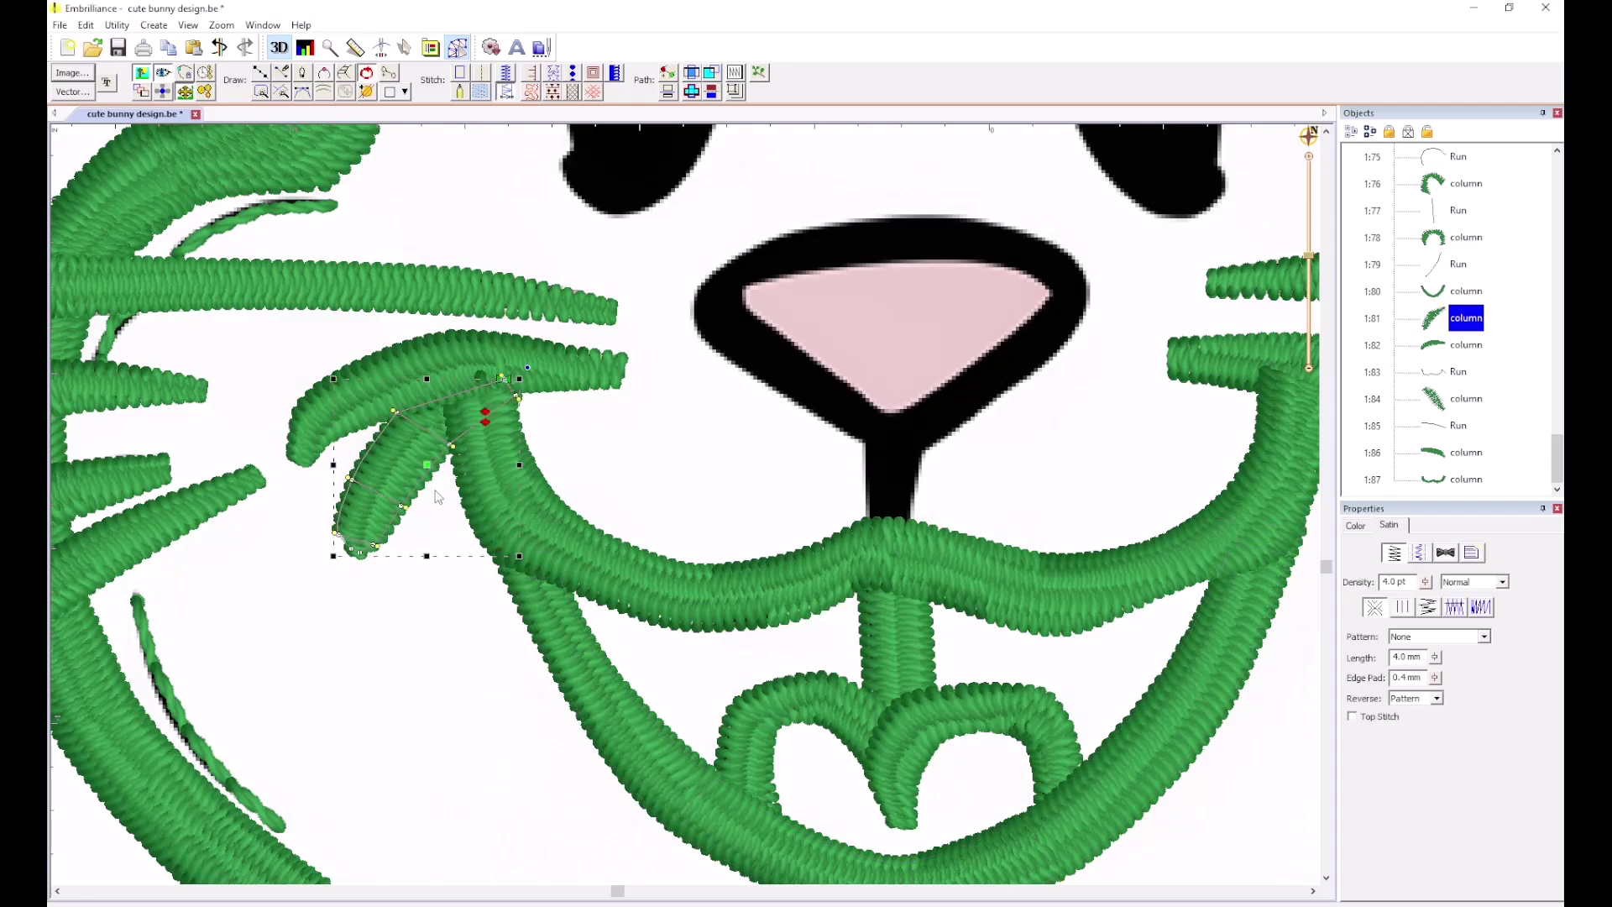
pyautogui.scroll(2, 432, 495)
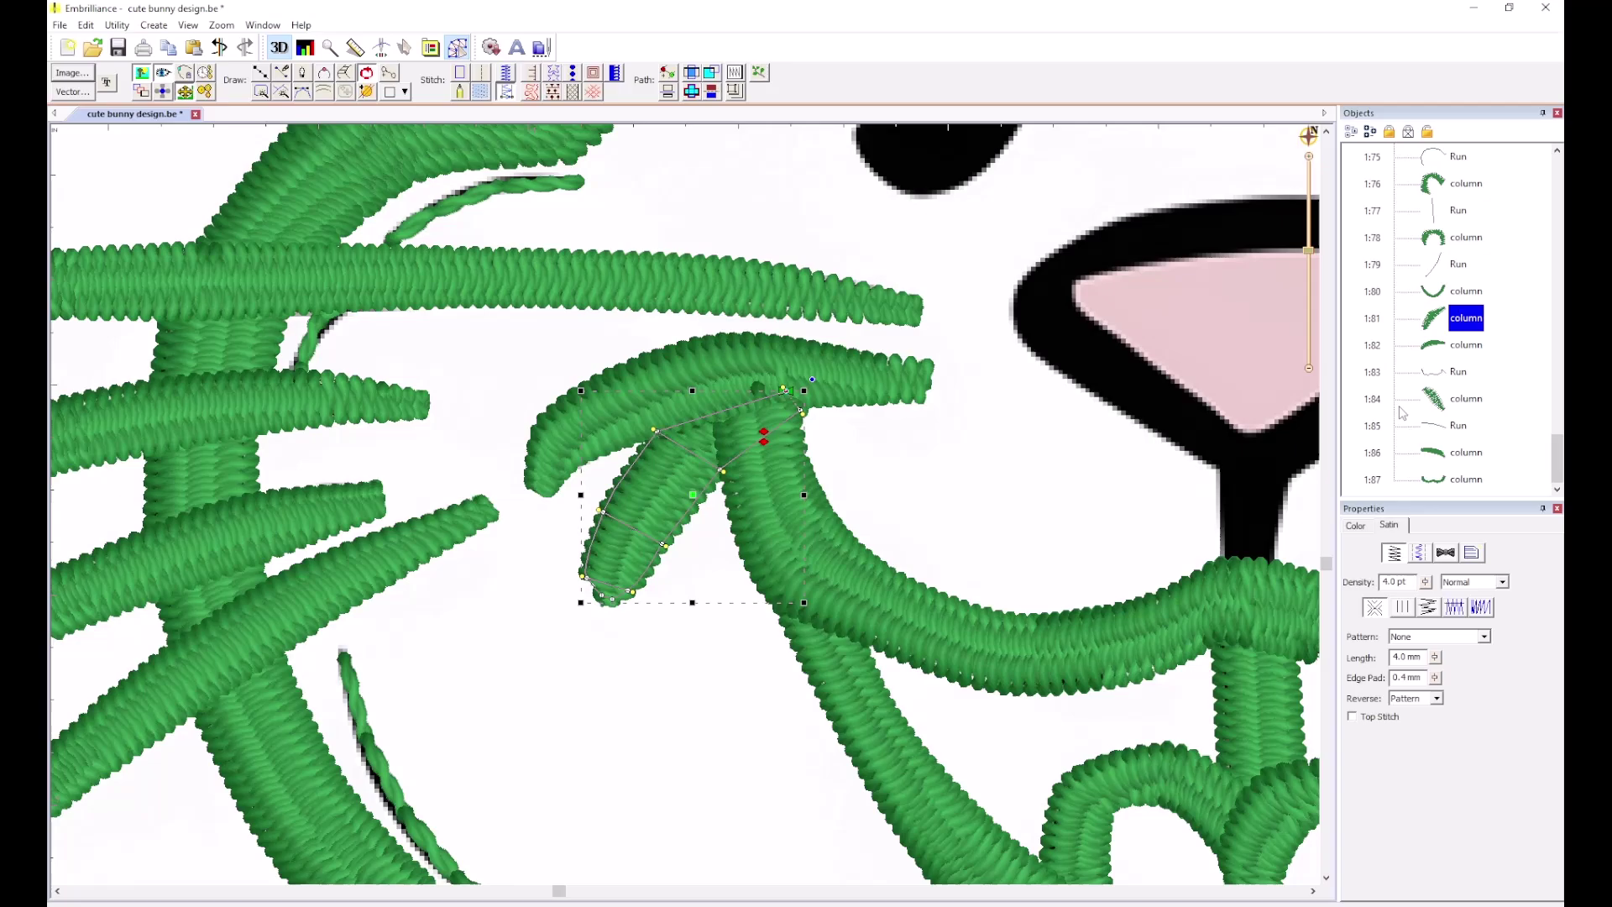
pyautogui.click(1444, 301)
pyautogui.click(623, 726)
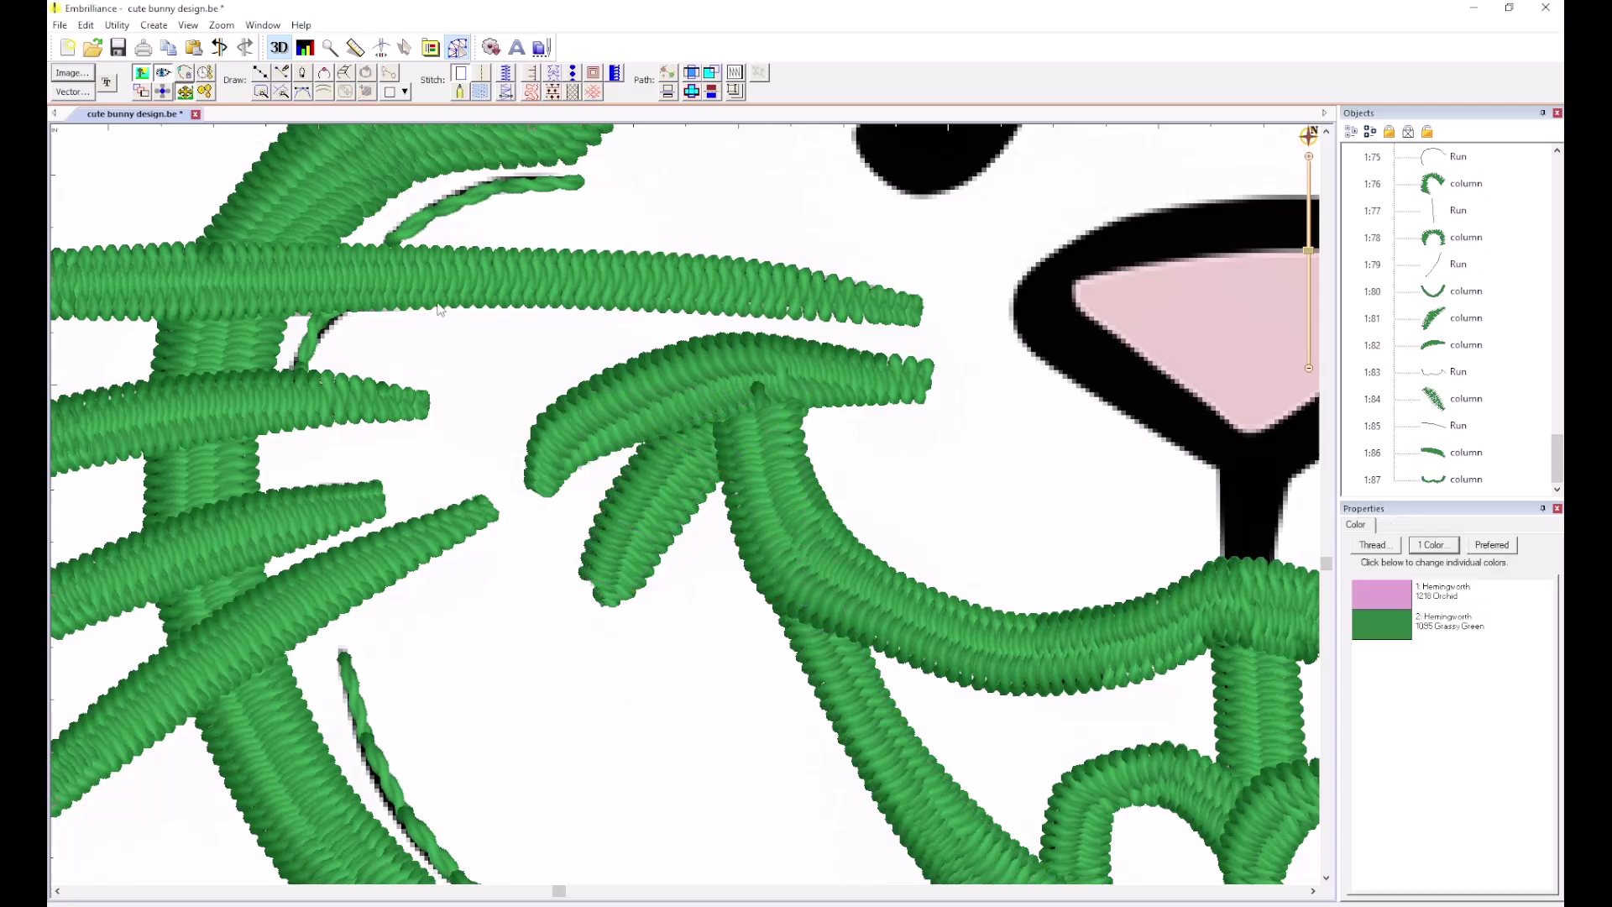
# Draw a curved run from the mouth outline's left end up to the creases and order it directly after the mouth outline column.
pyautogui.click(261, 74)
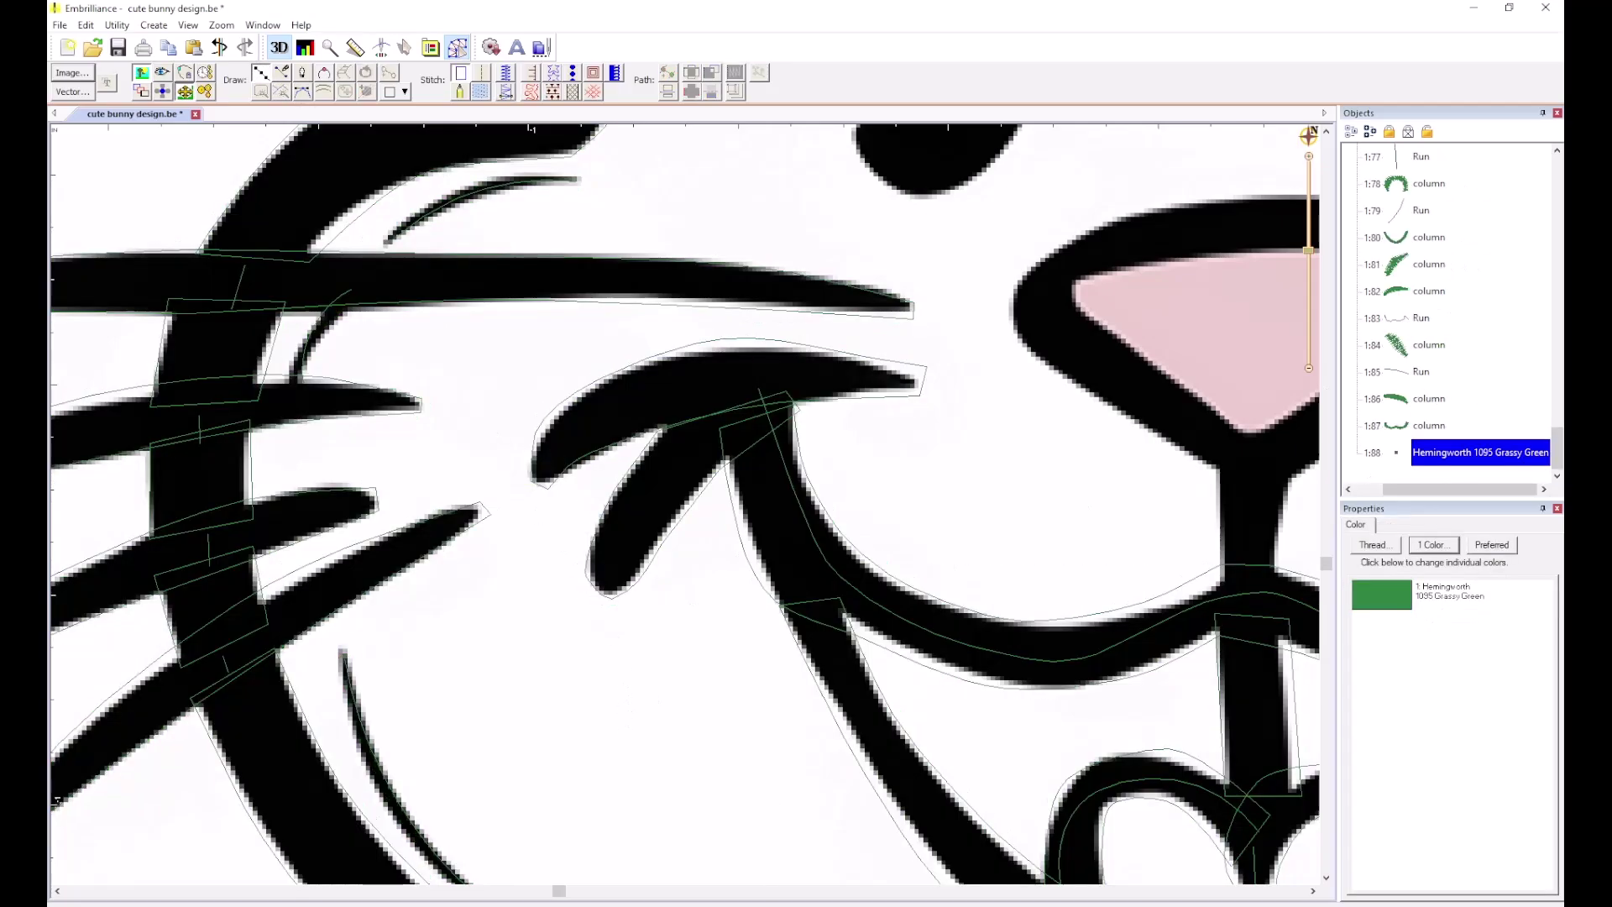
pyautogui.click(809, 596)
pyautogui.click(767, 492)
pyautogui.click(791, 397)
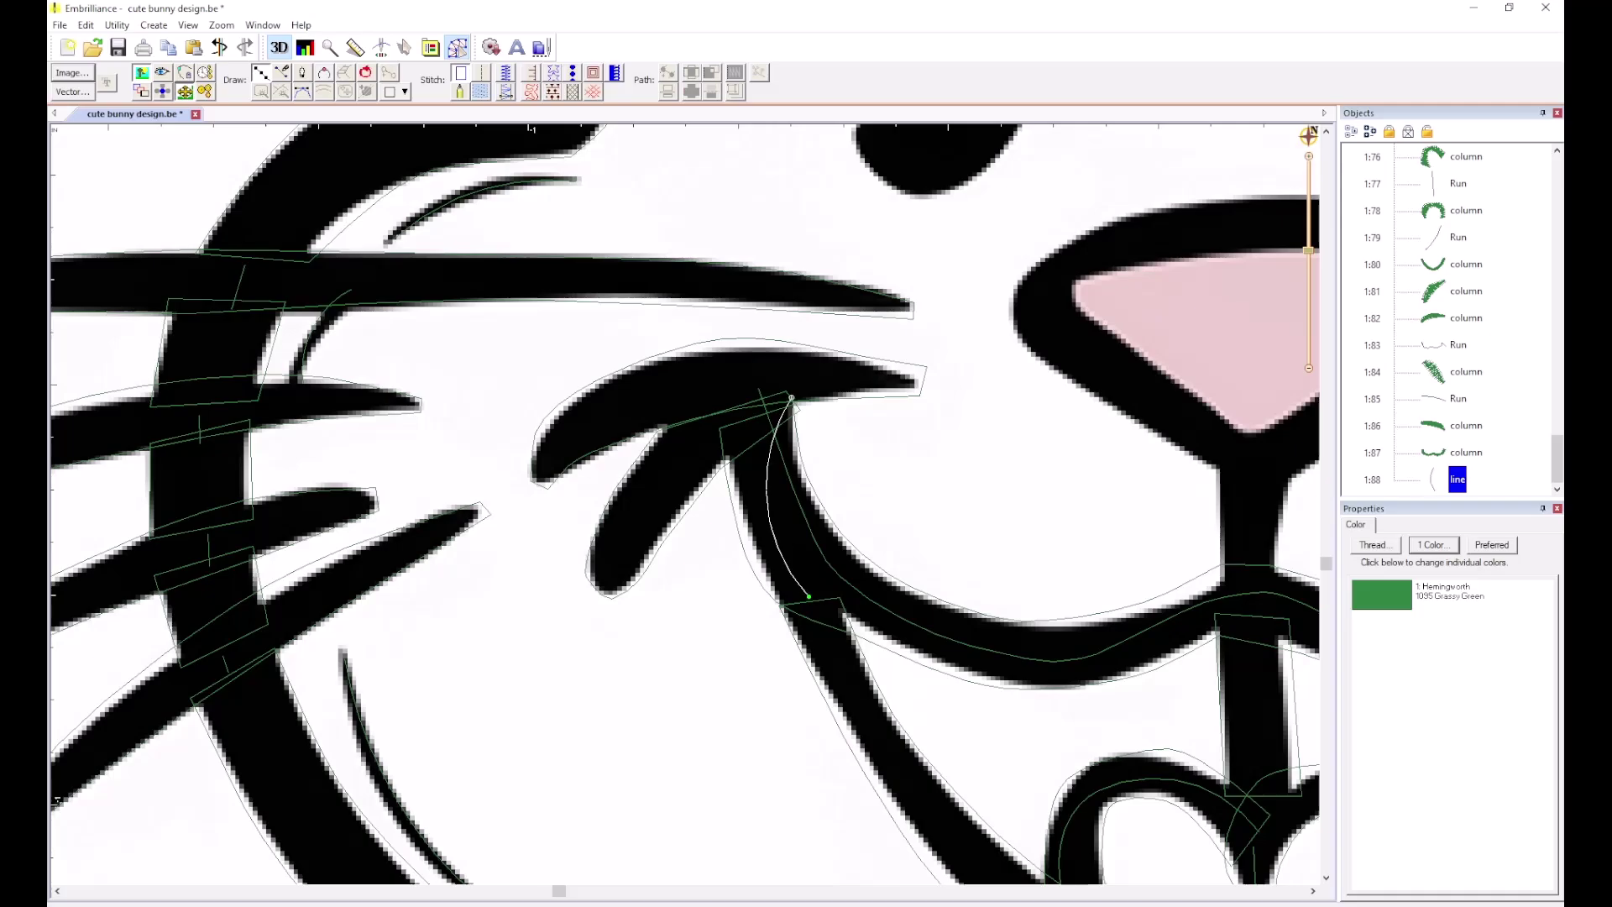
pyautogui.press('BackSpace')
pyautogui.press('Return')
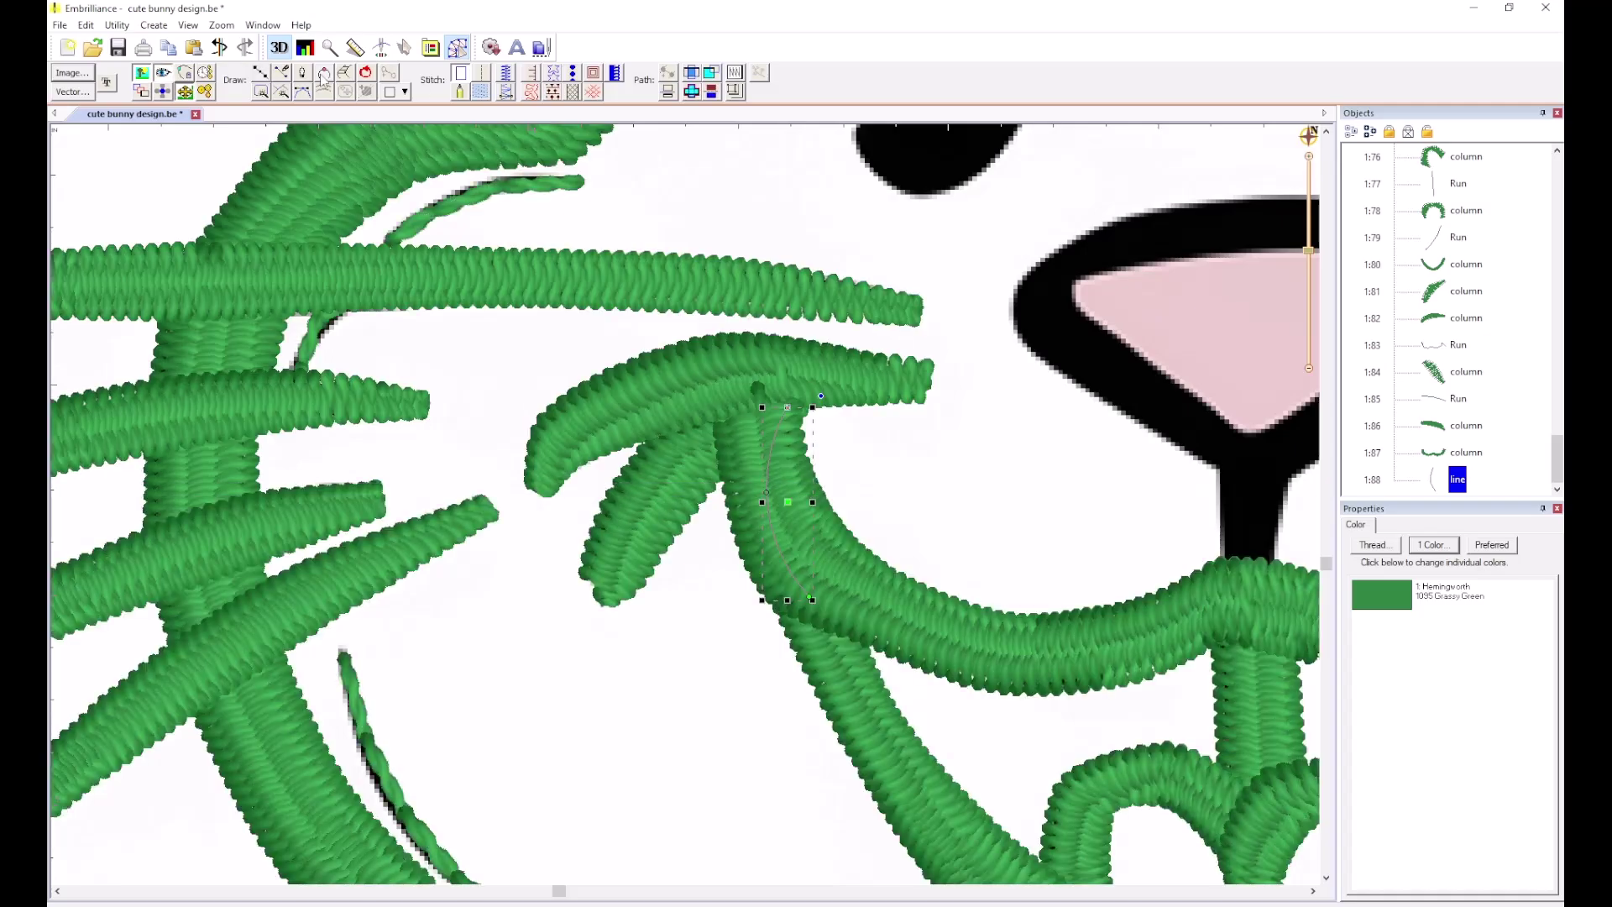
pyautogui.click(482, 73)
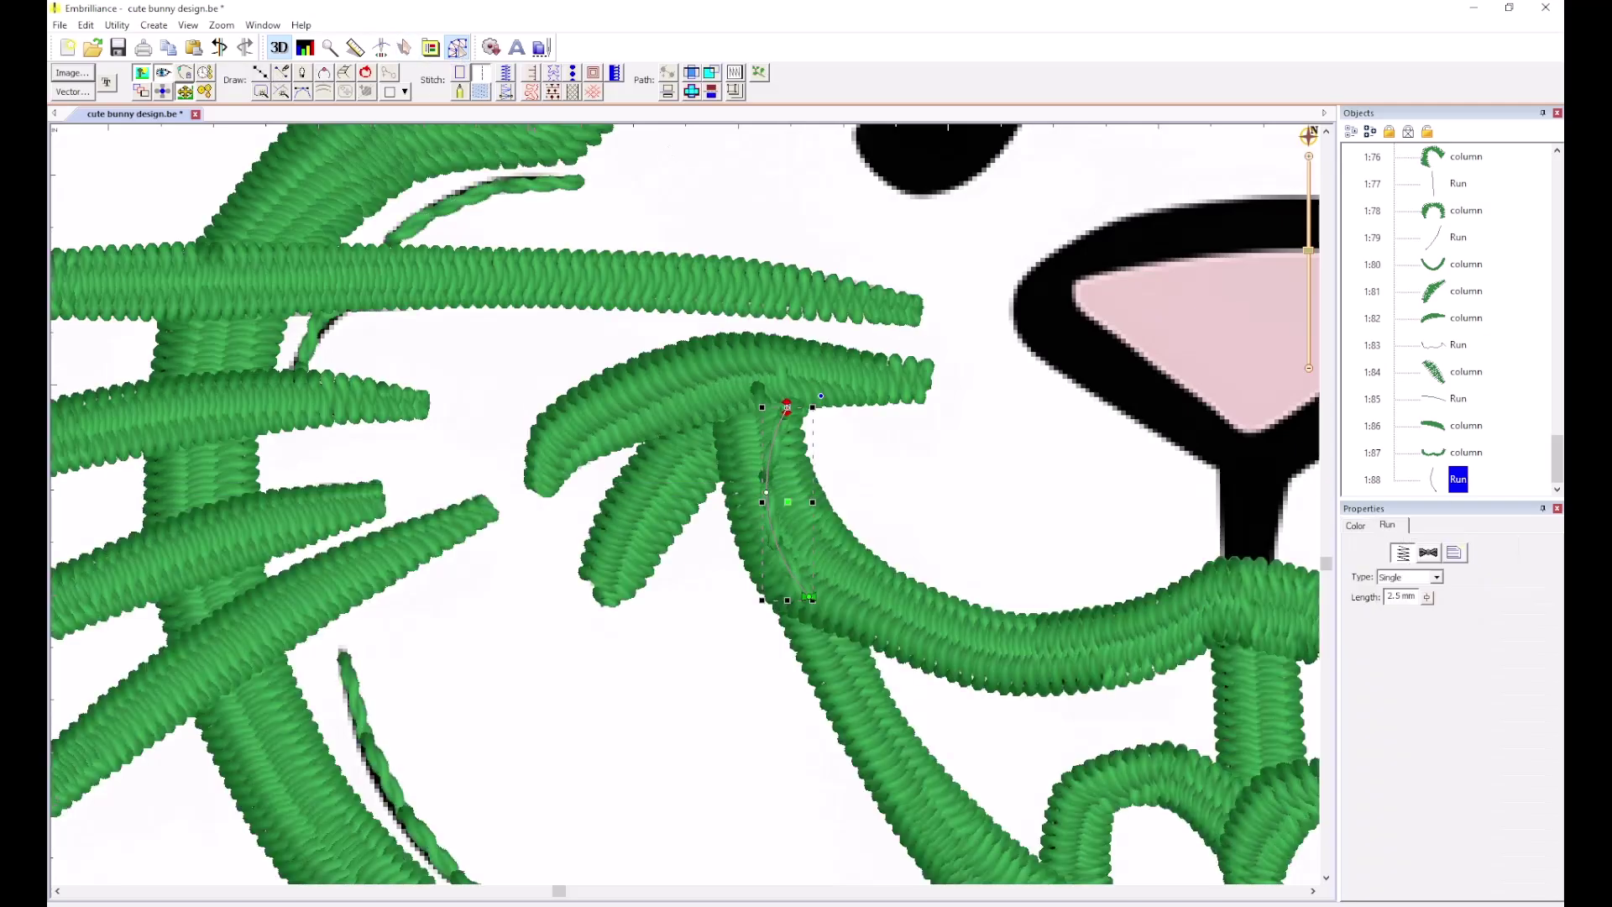
pyautogui.moveTo(1437, 478); pyautogui.dragTo(1437, 272)
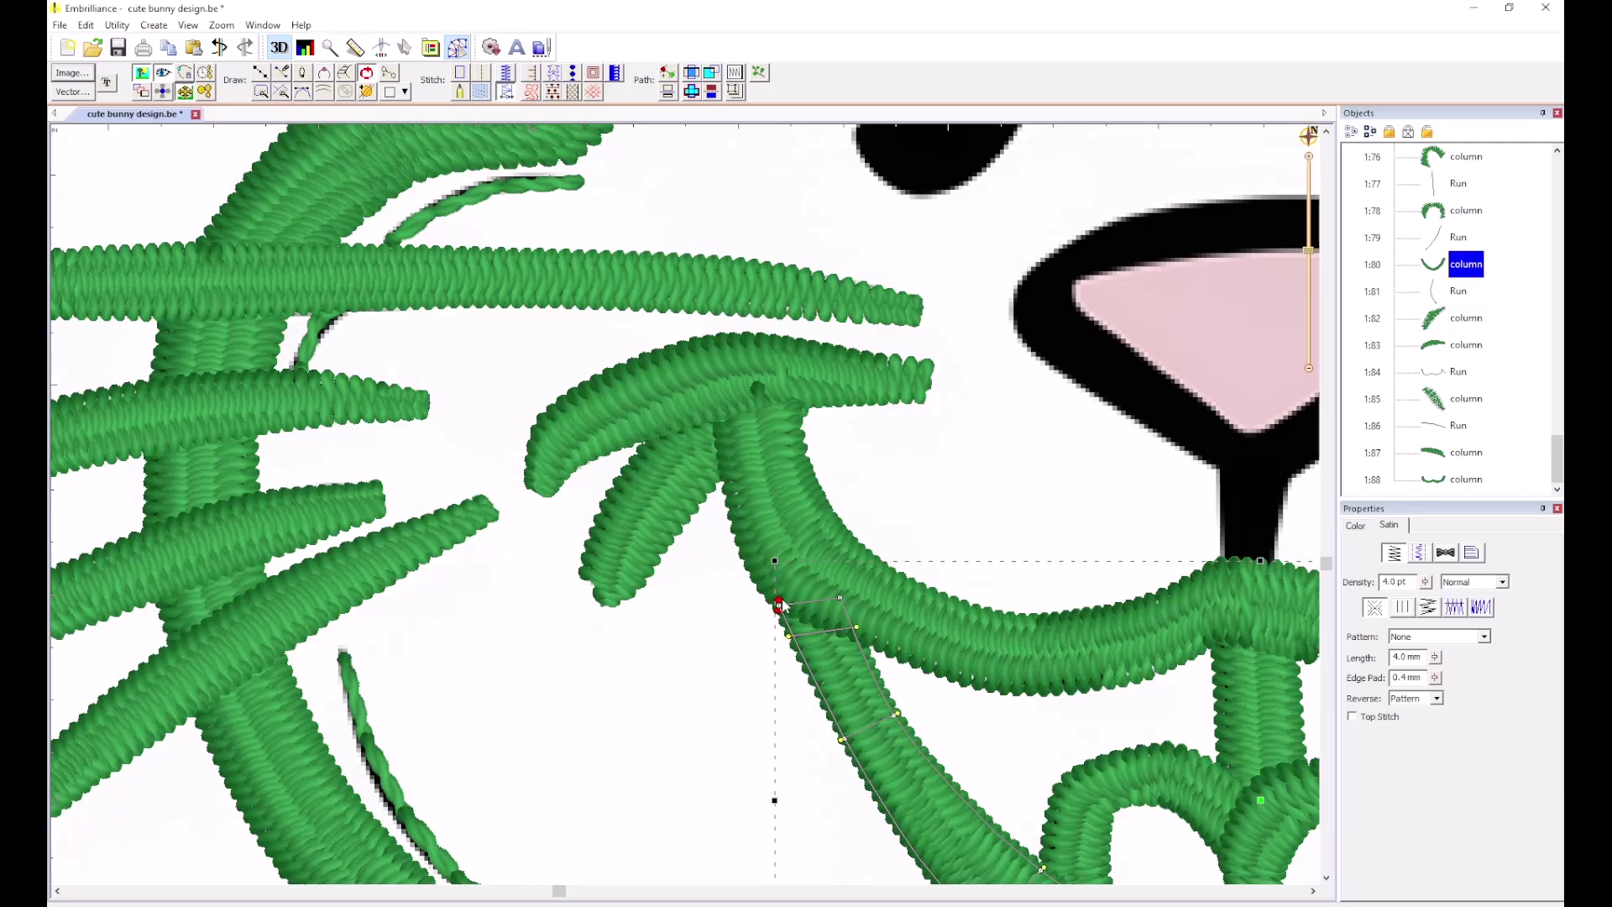
# Move the left lower crease's stop point up to the new run's upper end and align the upper crease's start point beside it.
pyautogui.click(1433, 294)
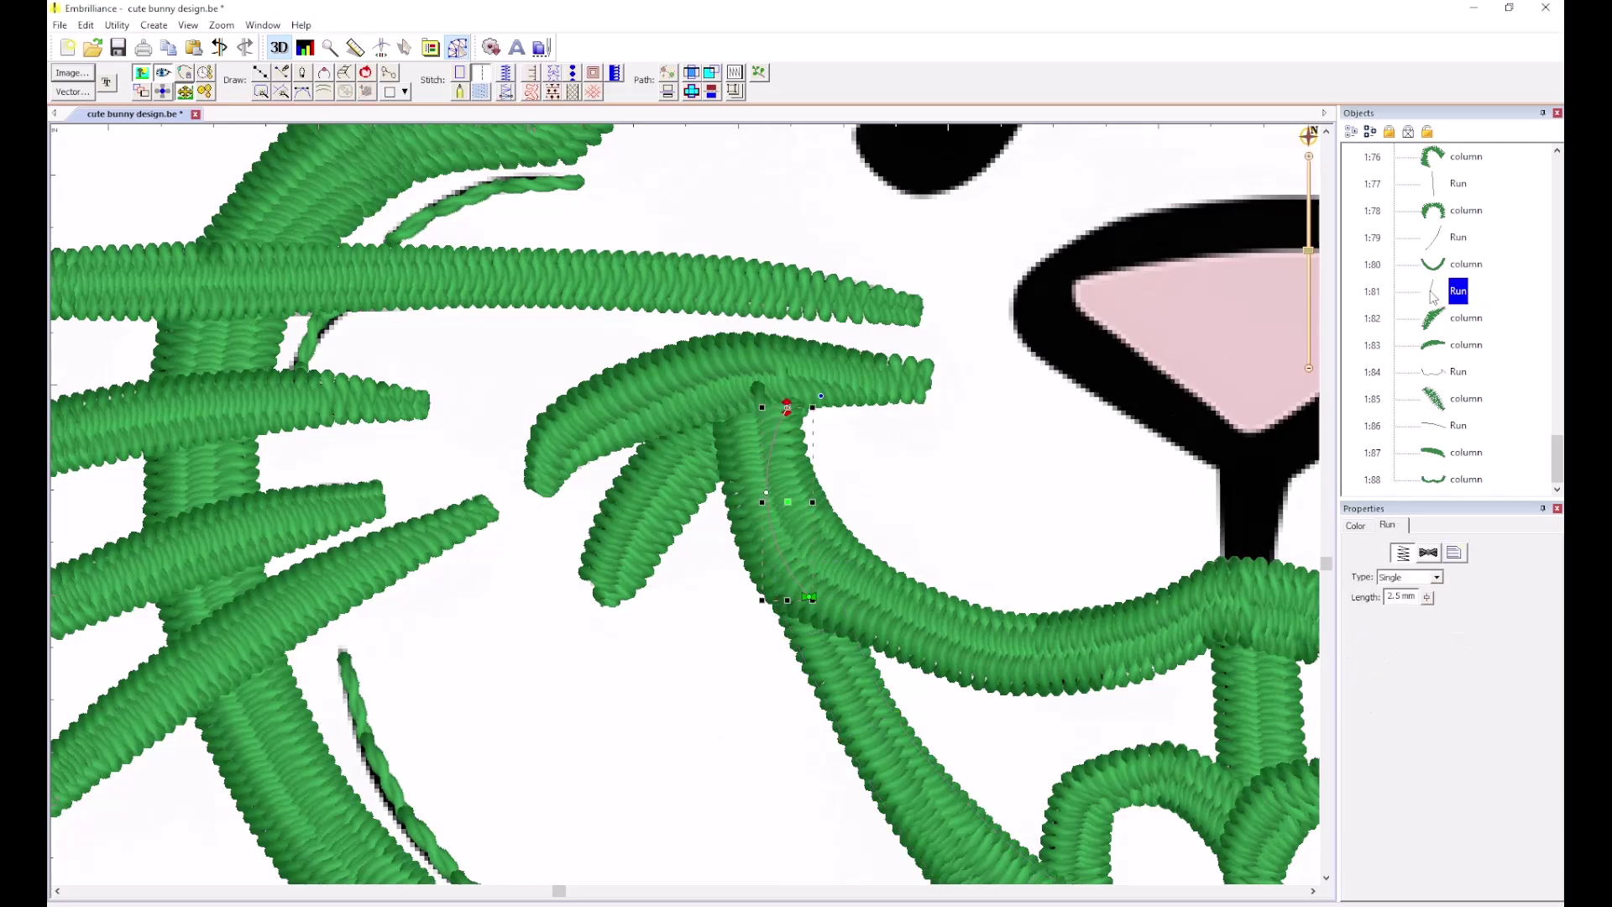
pyautogui.click(1439, 316)
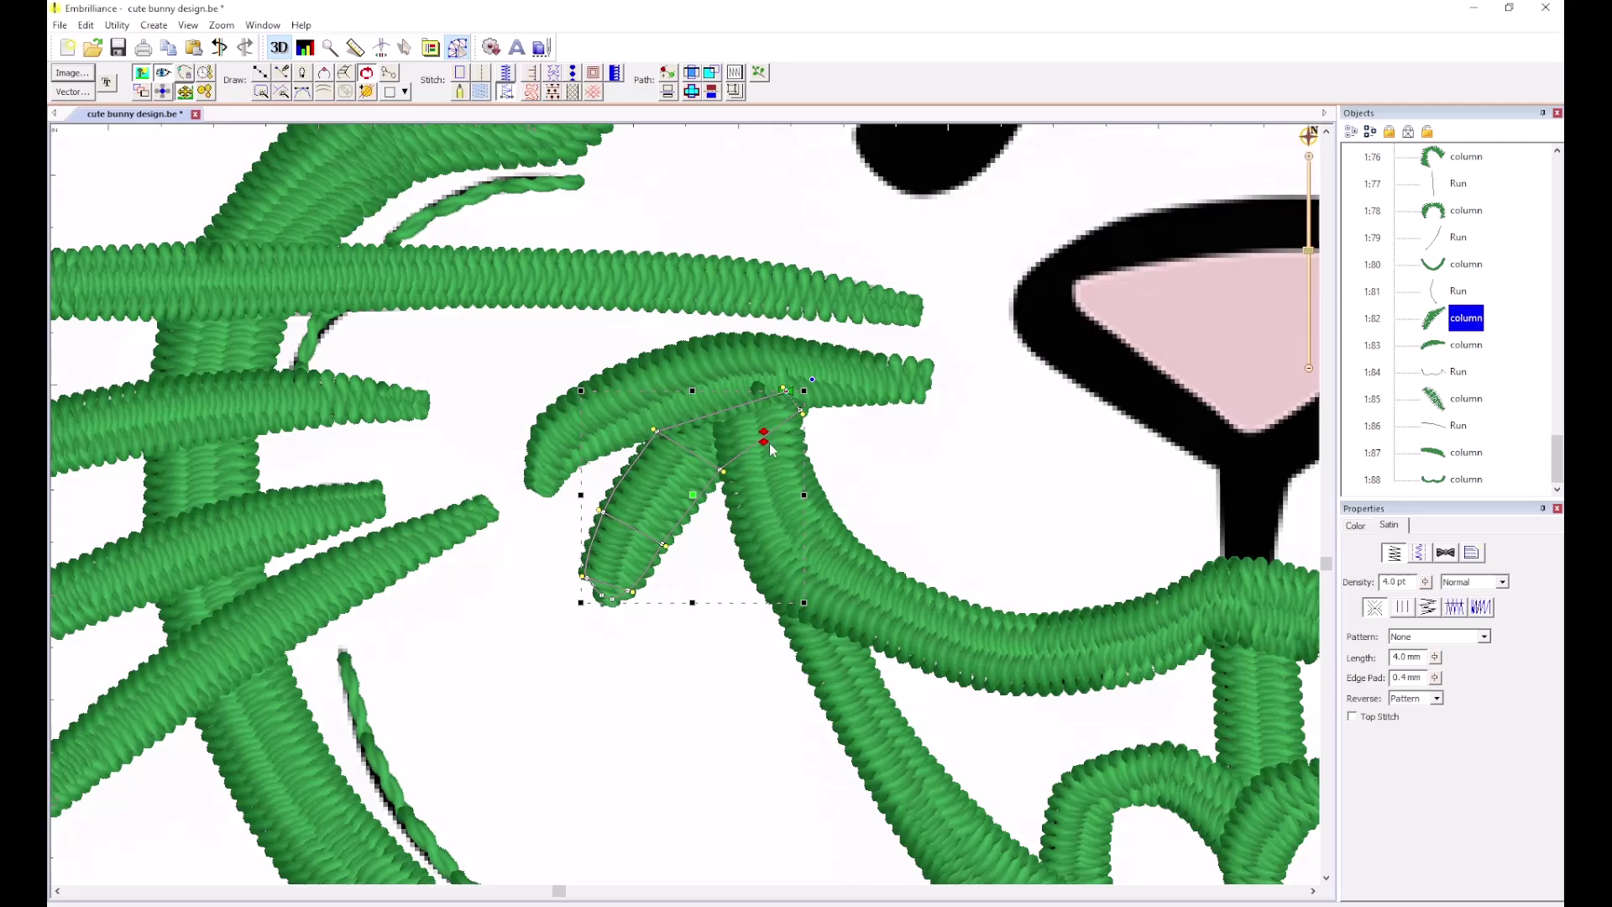
pyautogui.moveTo(768, 449); pyautogui.dragTo(787, 392)
pyautogui.click(1437, 345)
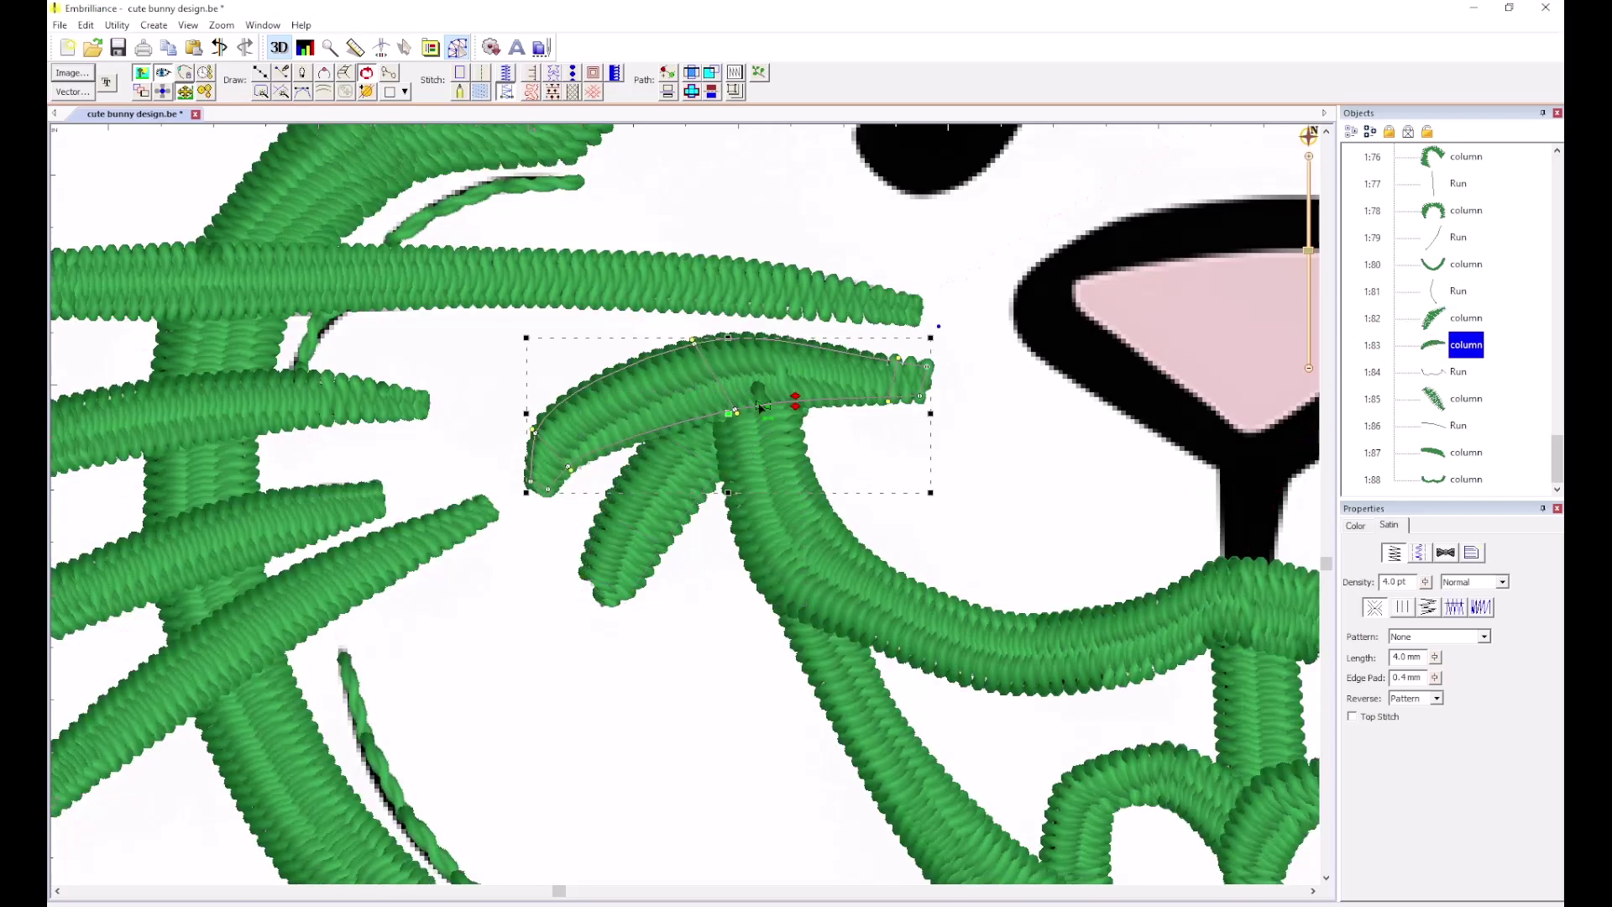
pyautogui.click(790, 408)
# Check the stitching order and the start and stop points of the lip run, the right lower crease and the upper lip column.
pyautogui.click(1446, 375)
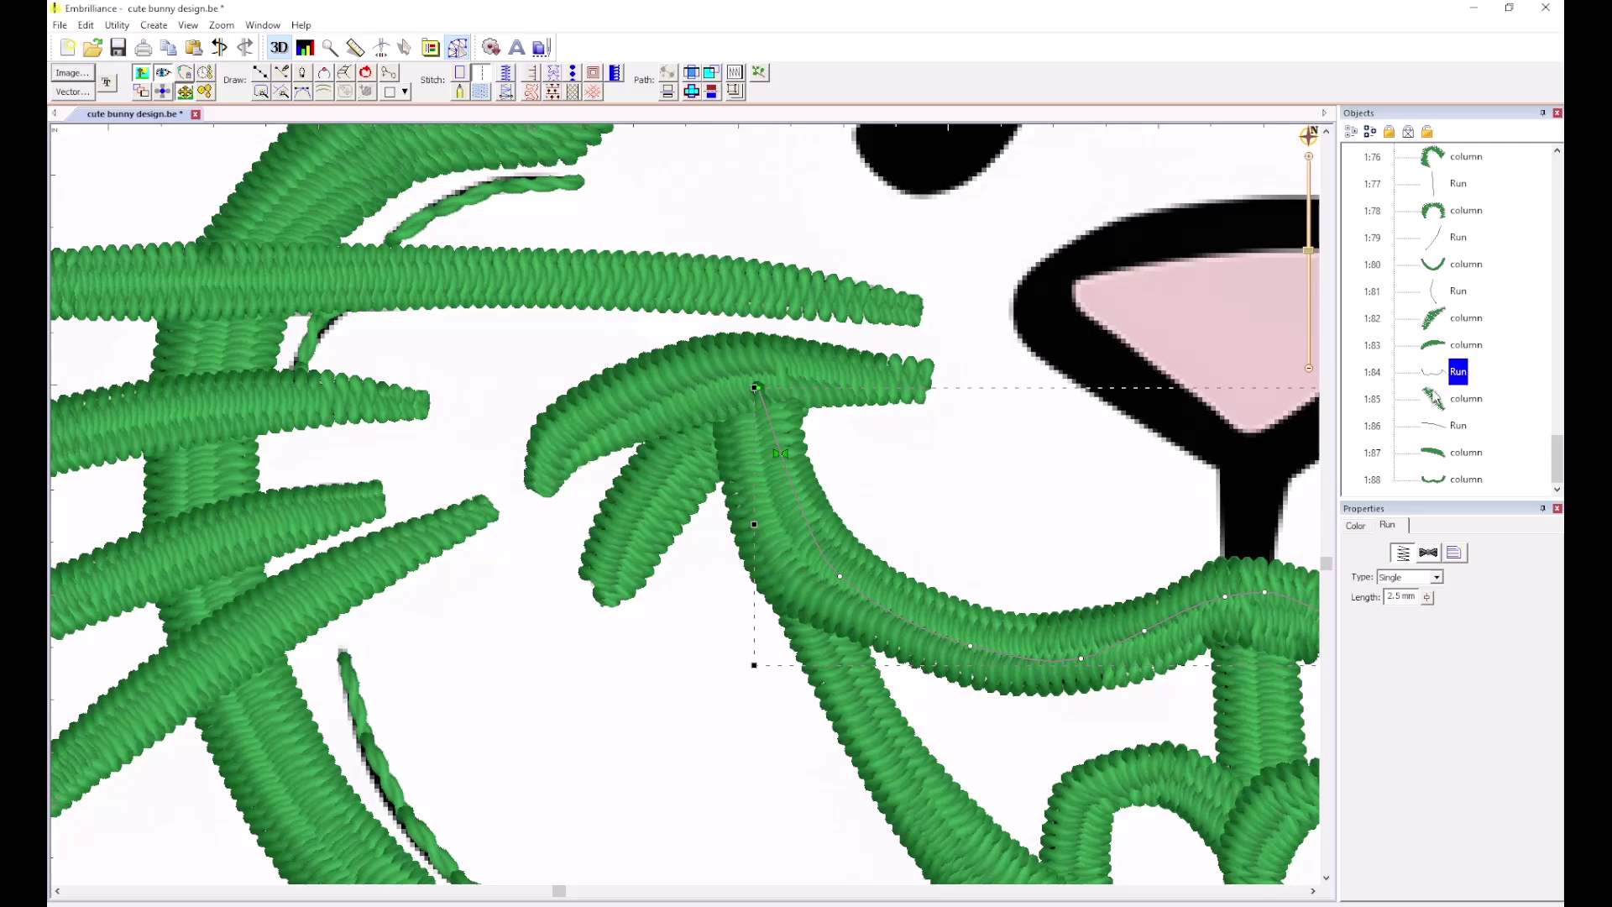
pyautogui.click(1436, 399)
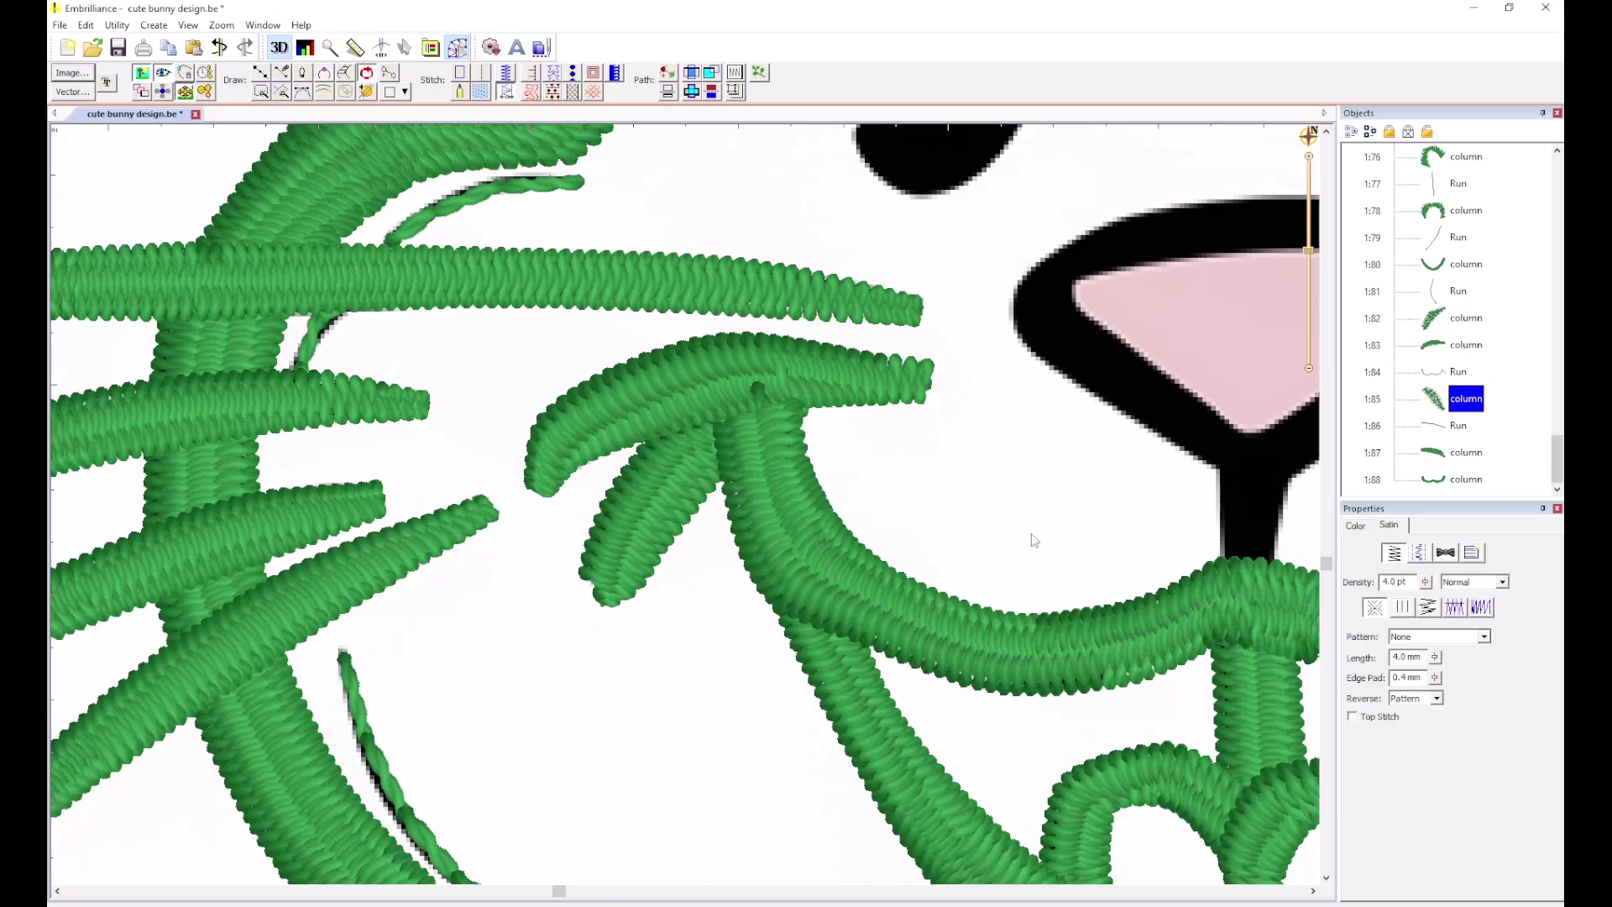
pyautogui.scroll(-3, 1035, 540)
pyautogui.scroll(2, 684, 511)
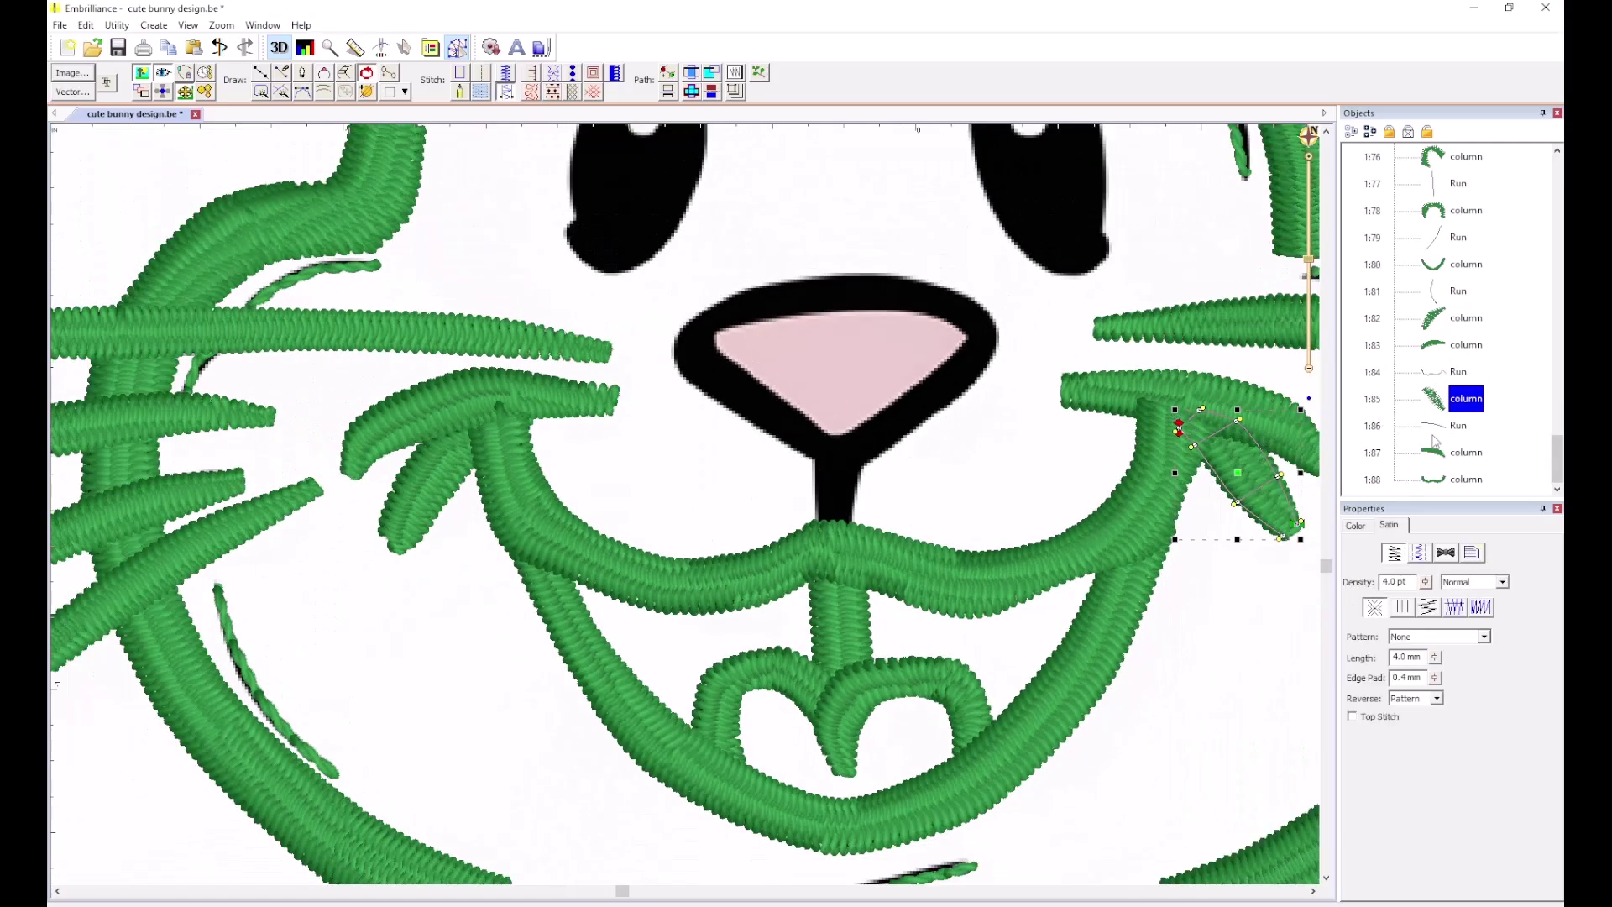
pyautogui.click(964, 502)
pyautogui.click(1433, 479)
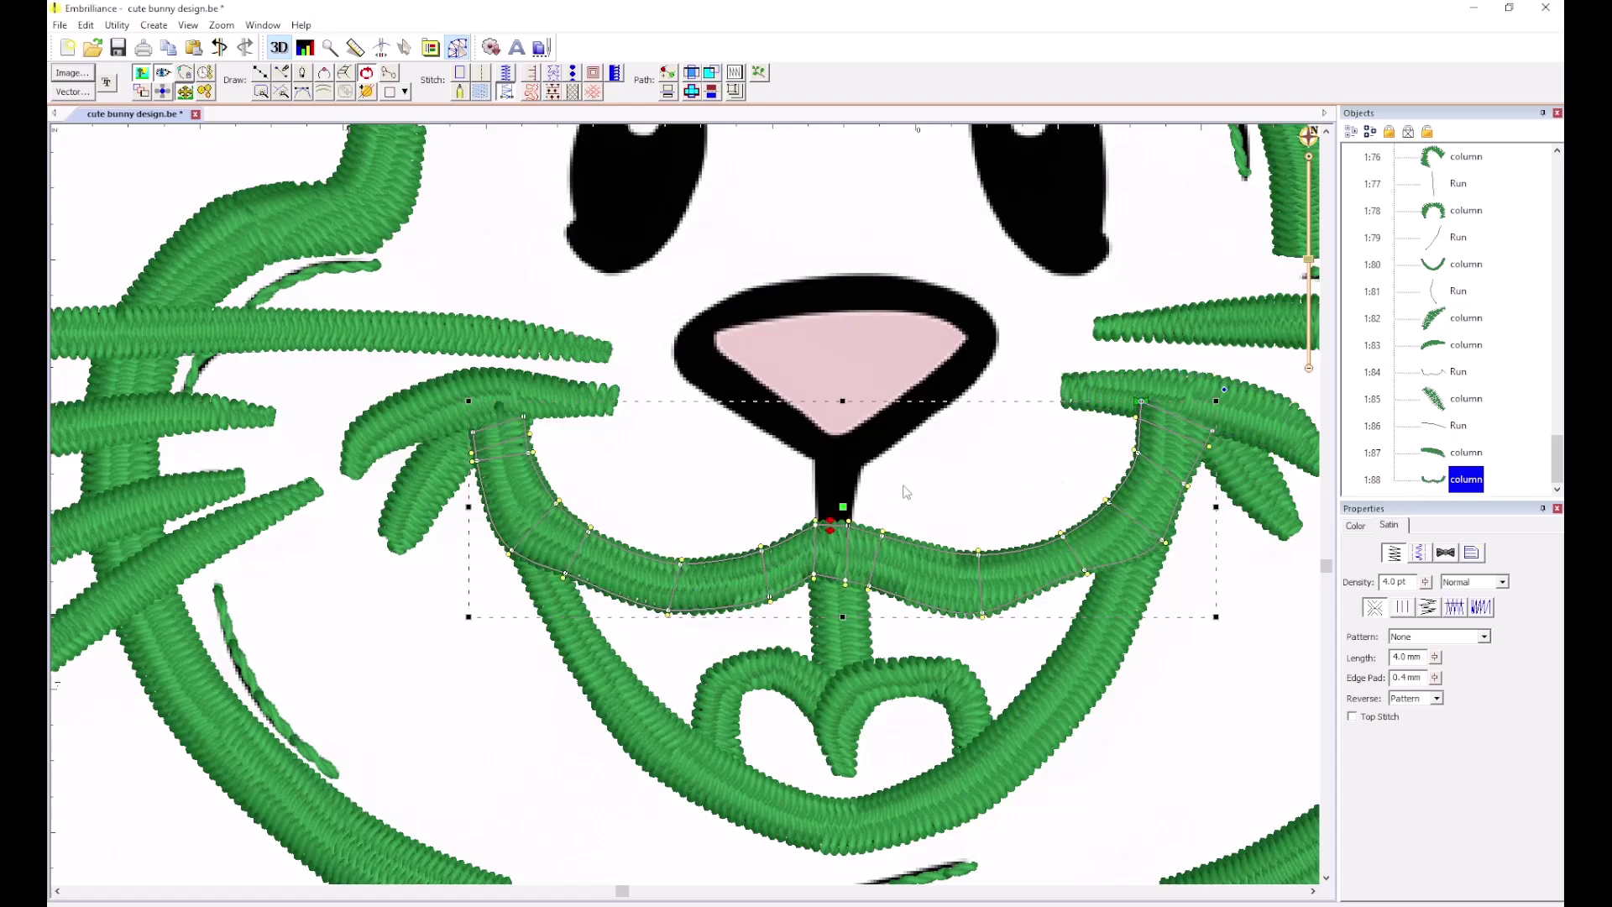
pyautogui.click(831, 468)
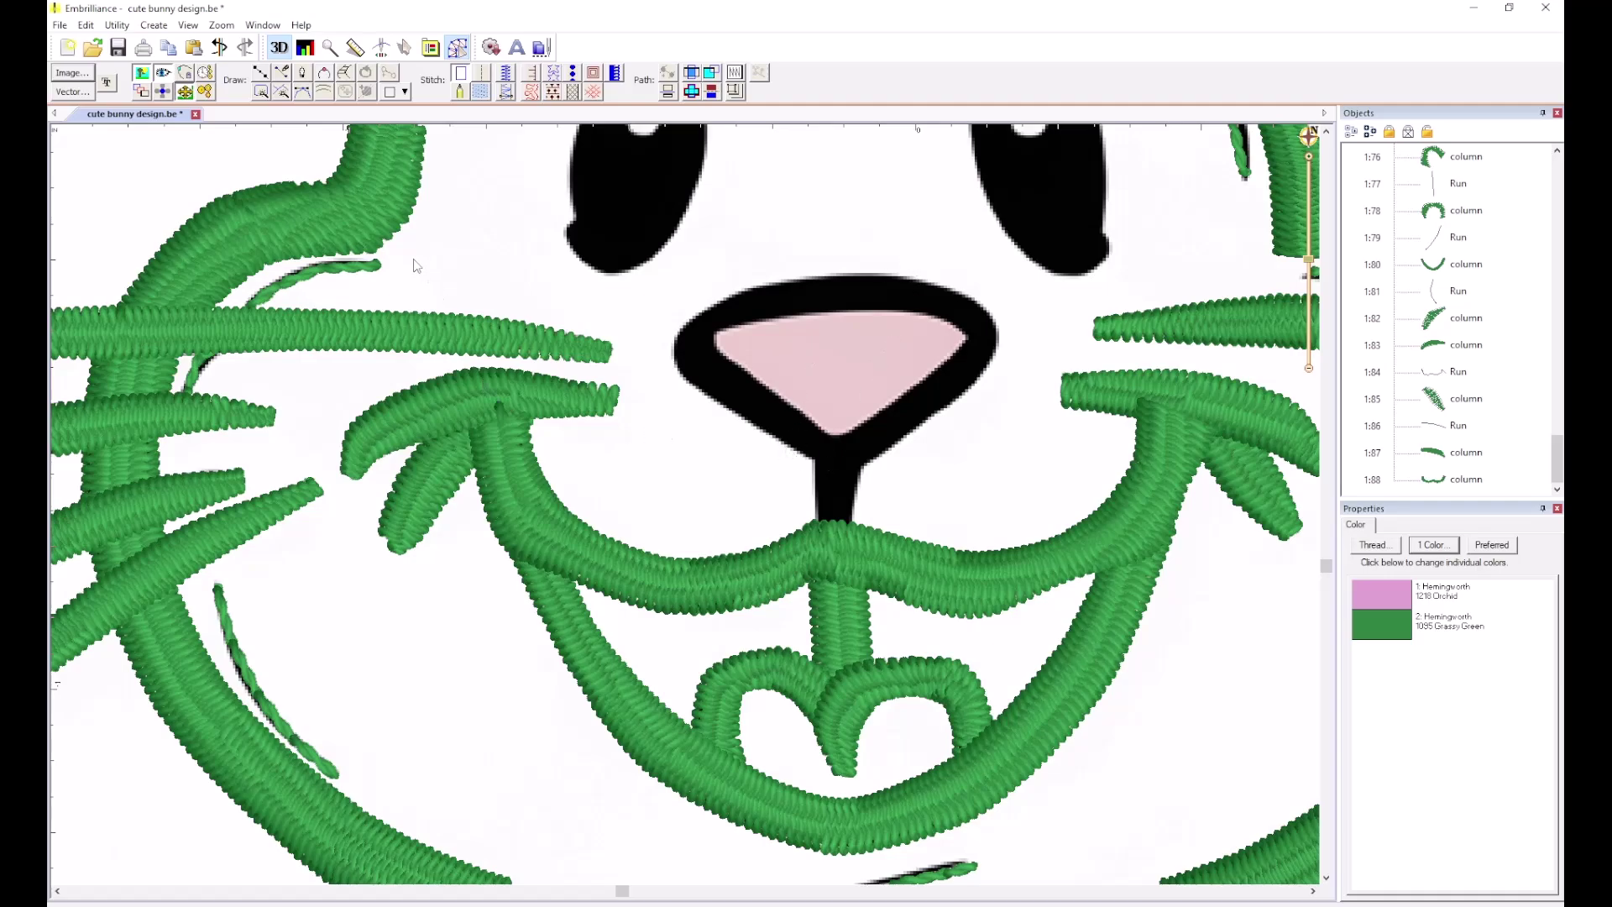
# Digitize the vertical stem between the upper lip and the nose as a satin column from the lip up to the nose's base.
pyautogui.click(345, 73)
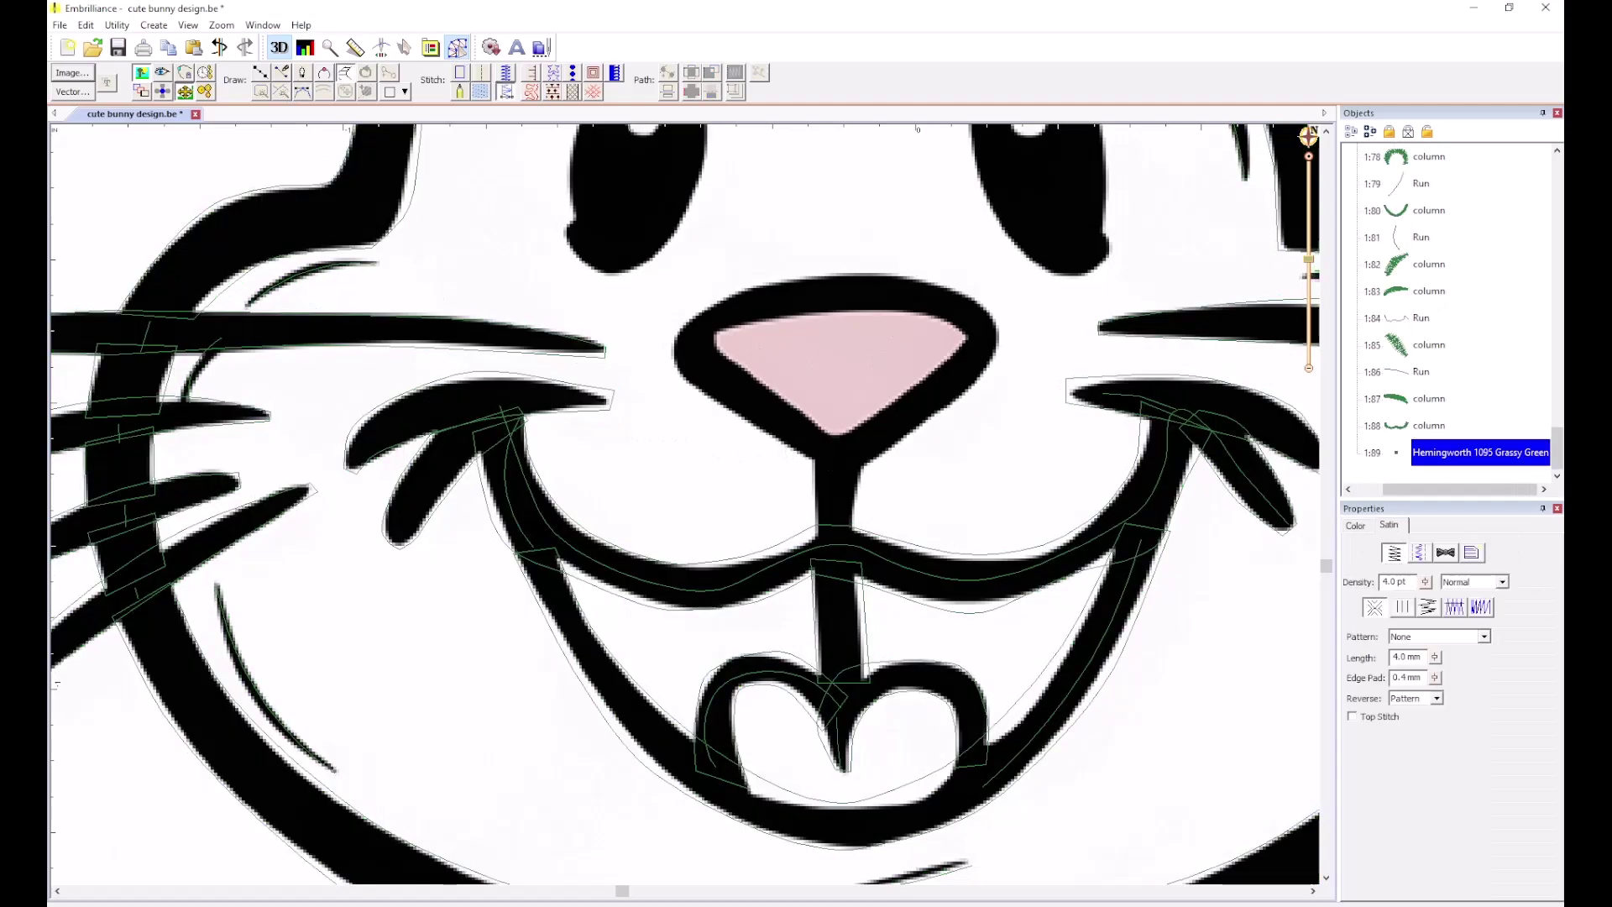
pyautogui.click(816, 530)
pyautogui.click(862, 532)
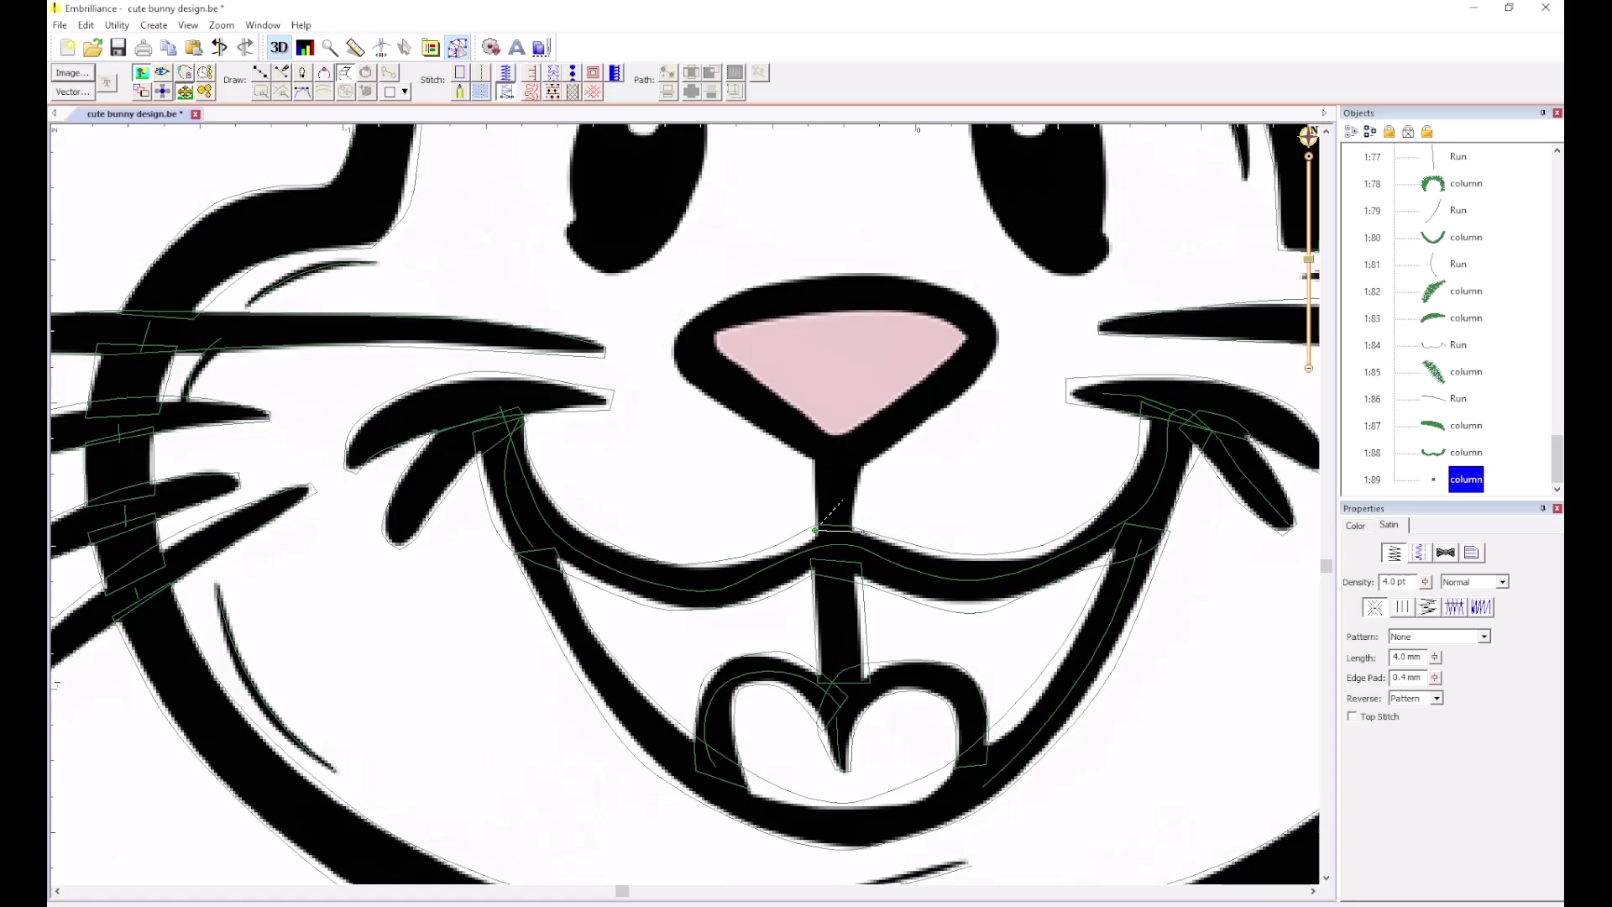
pyautogui.click(809, 458)
pyautogui.scroll(1, 838, 472)
pyautogui.scroll(1, 652, 487)
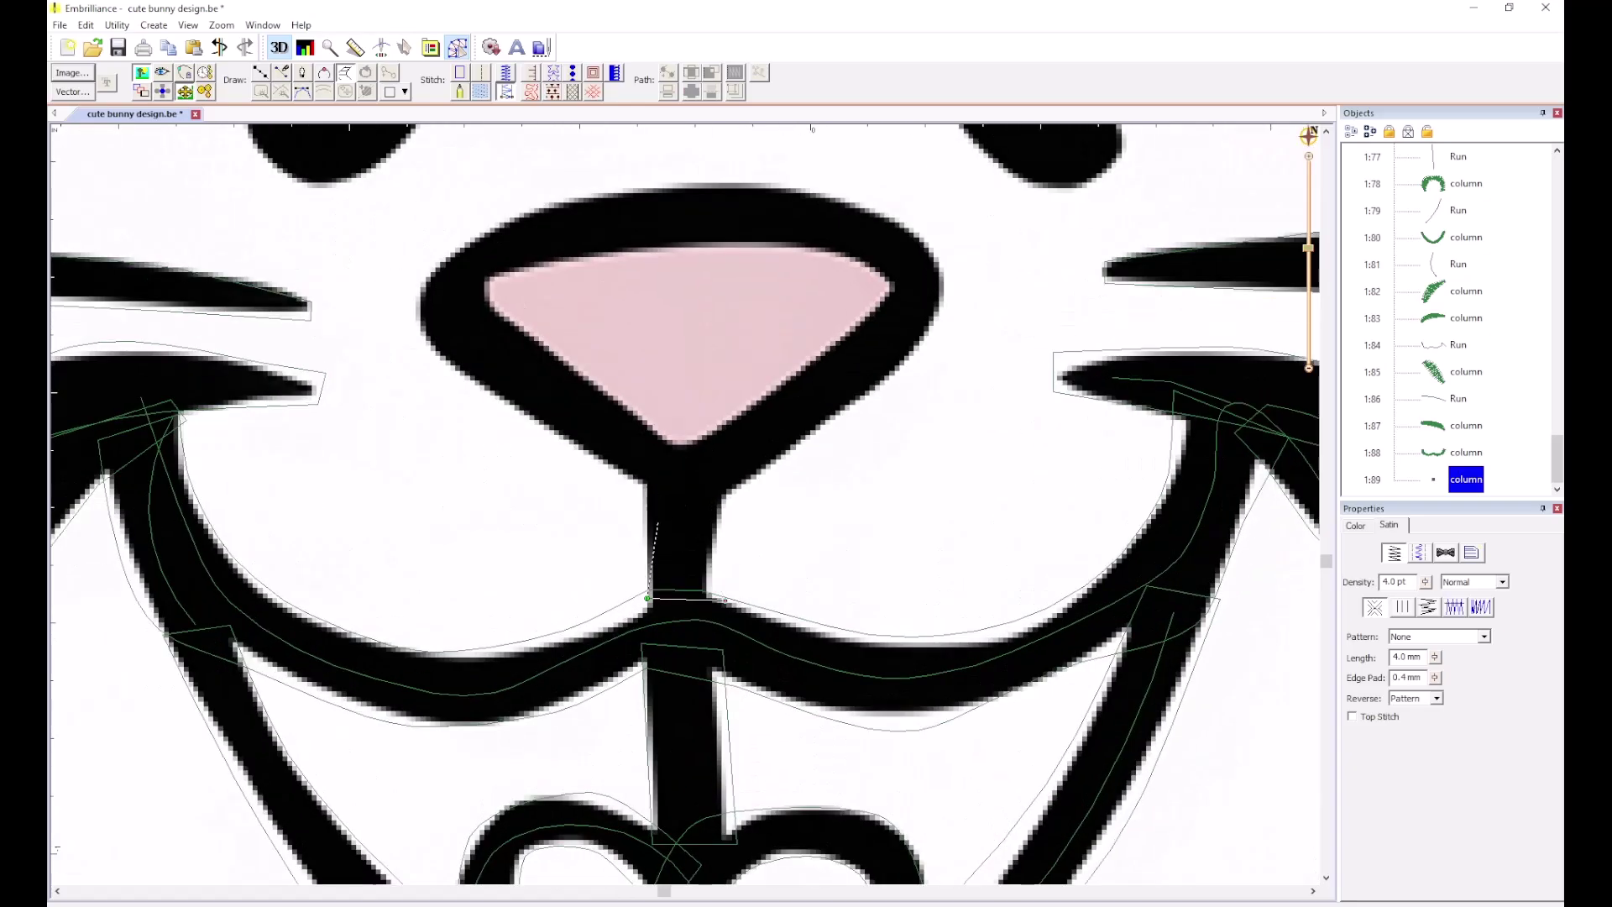
pyautogui.click(720, 525)
pyautogui.click(643, 477)
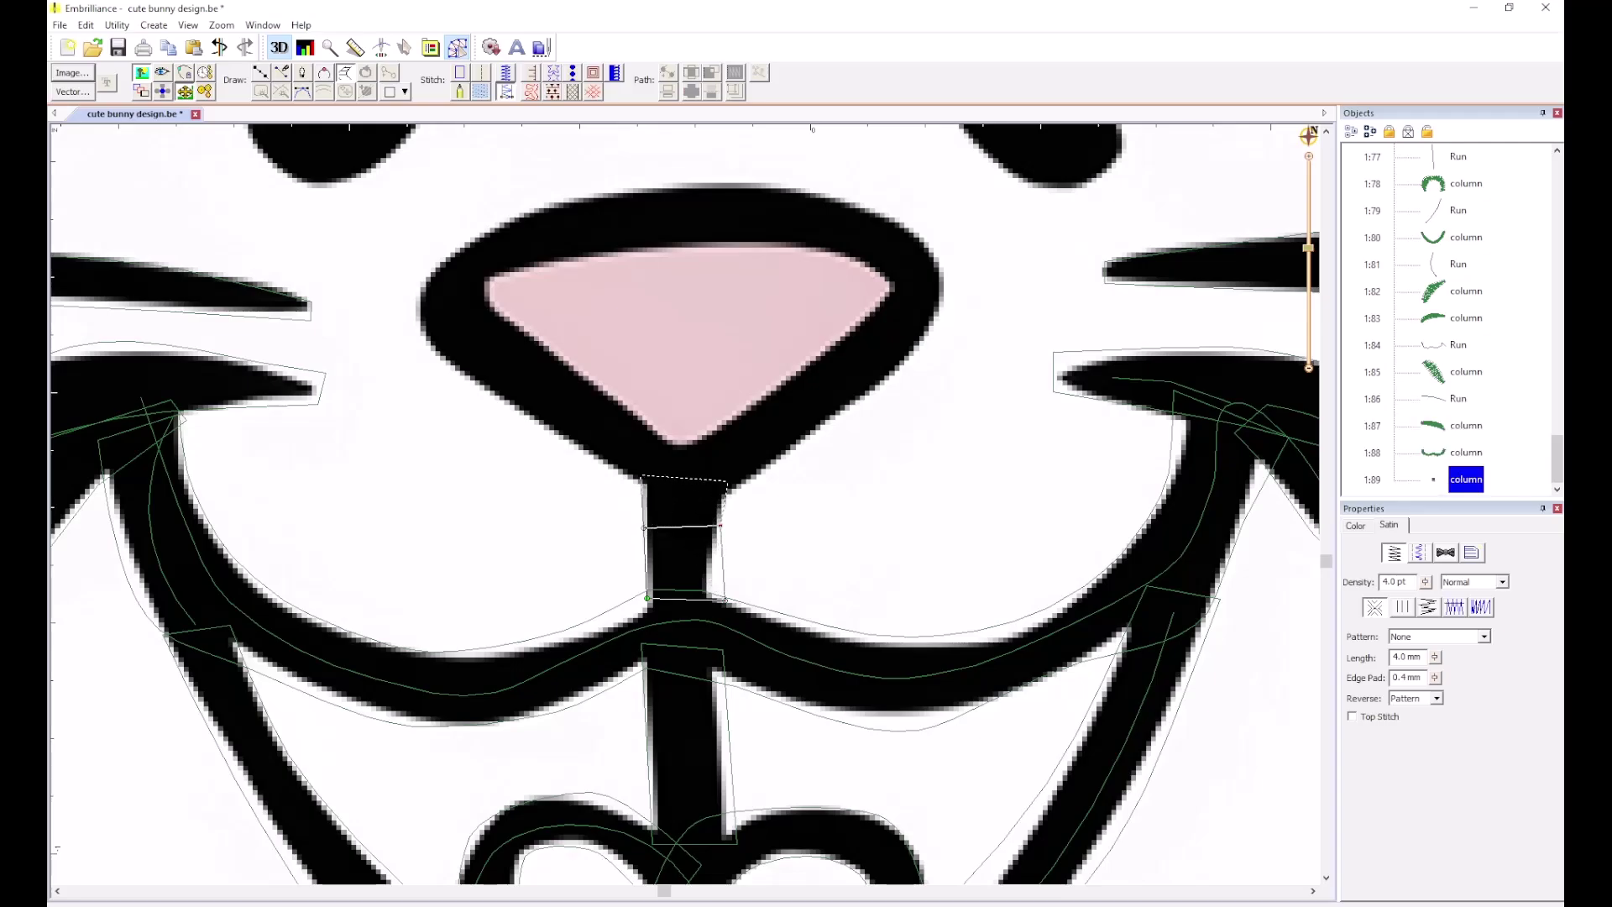
pyautogui.click(739, 478)
pyautogui.press('Return')
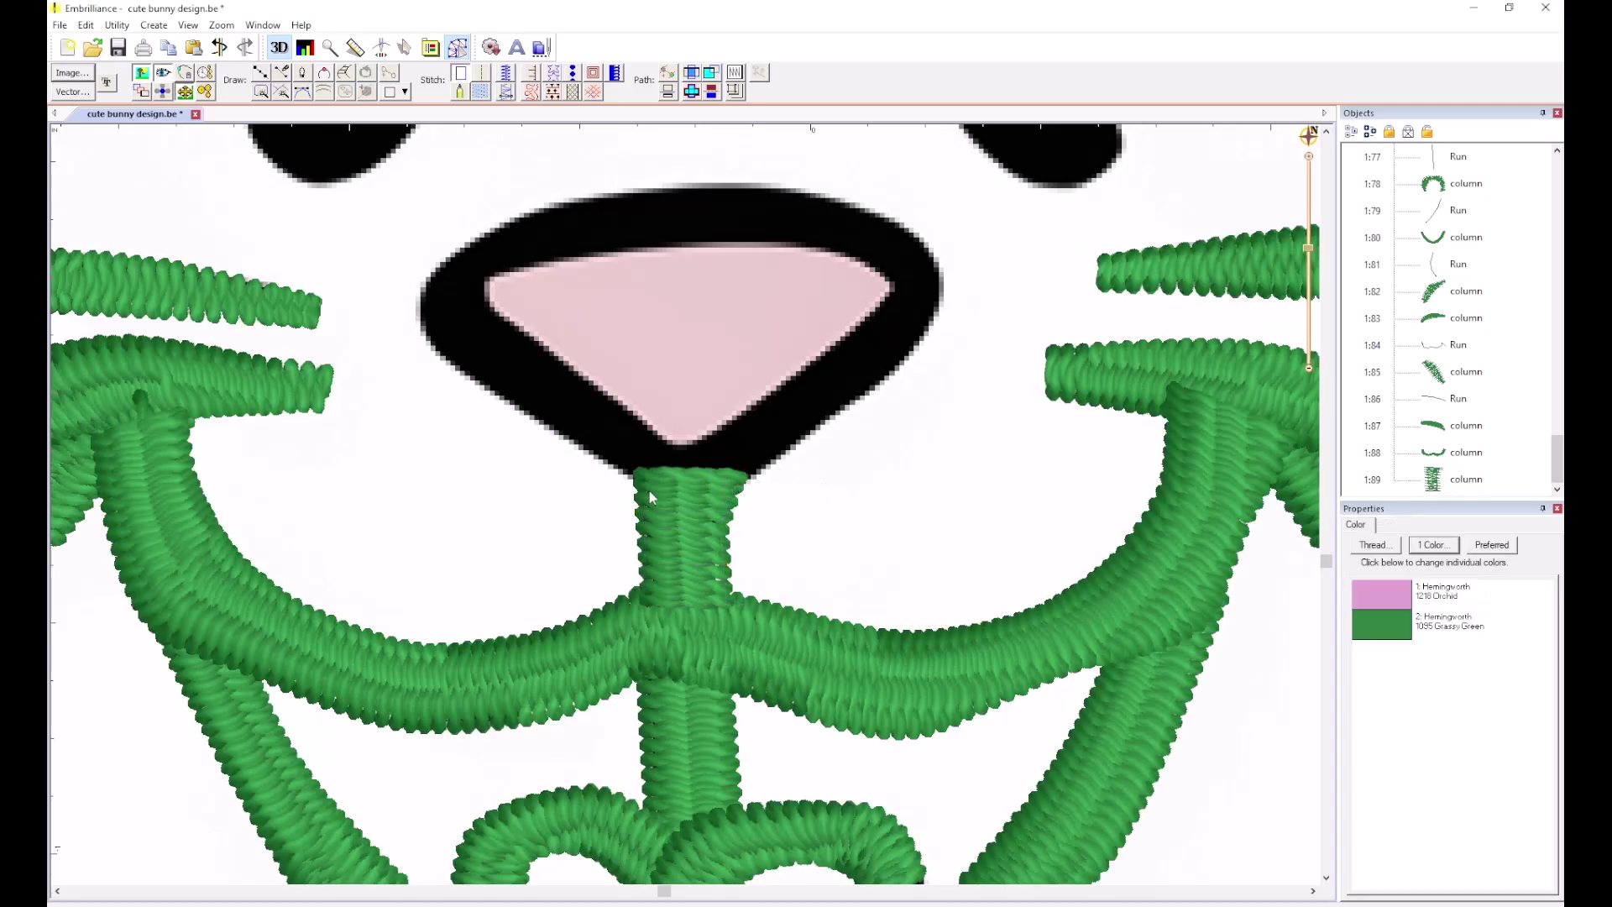
# Move the nose stem column's stop point from its upper right corner toward the middle of its upper edge.
pyautogui.click(710, 508)
pyautogui.moveTo(741, 476); pyautogui.dragTo(672, 476)
pyautogui.click(657, 389)
# Digitize the nose outline as one satin column running around the pink area and overlapping itself at the lower tip.
pyautogui.click(343, 73)
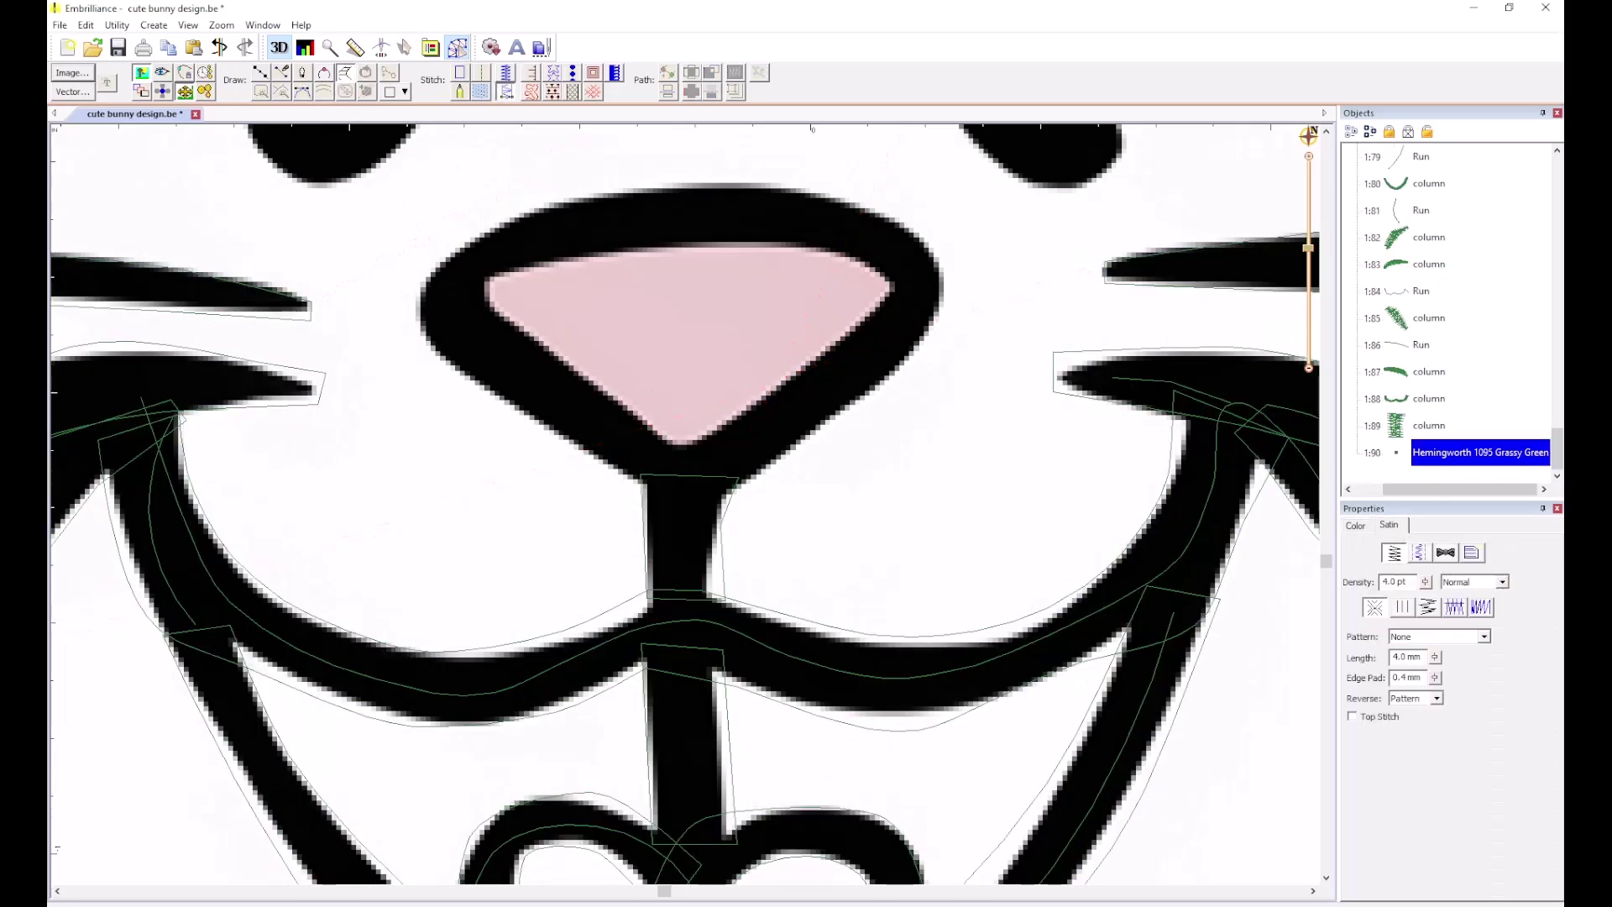
pyautogui.click(687, 443)
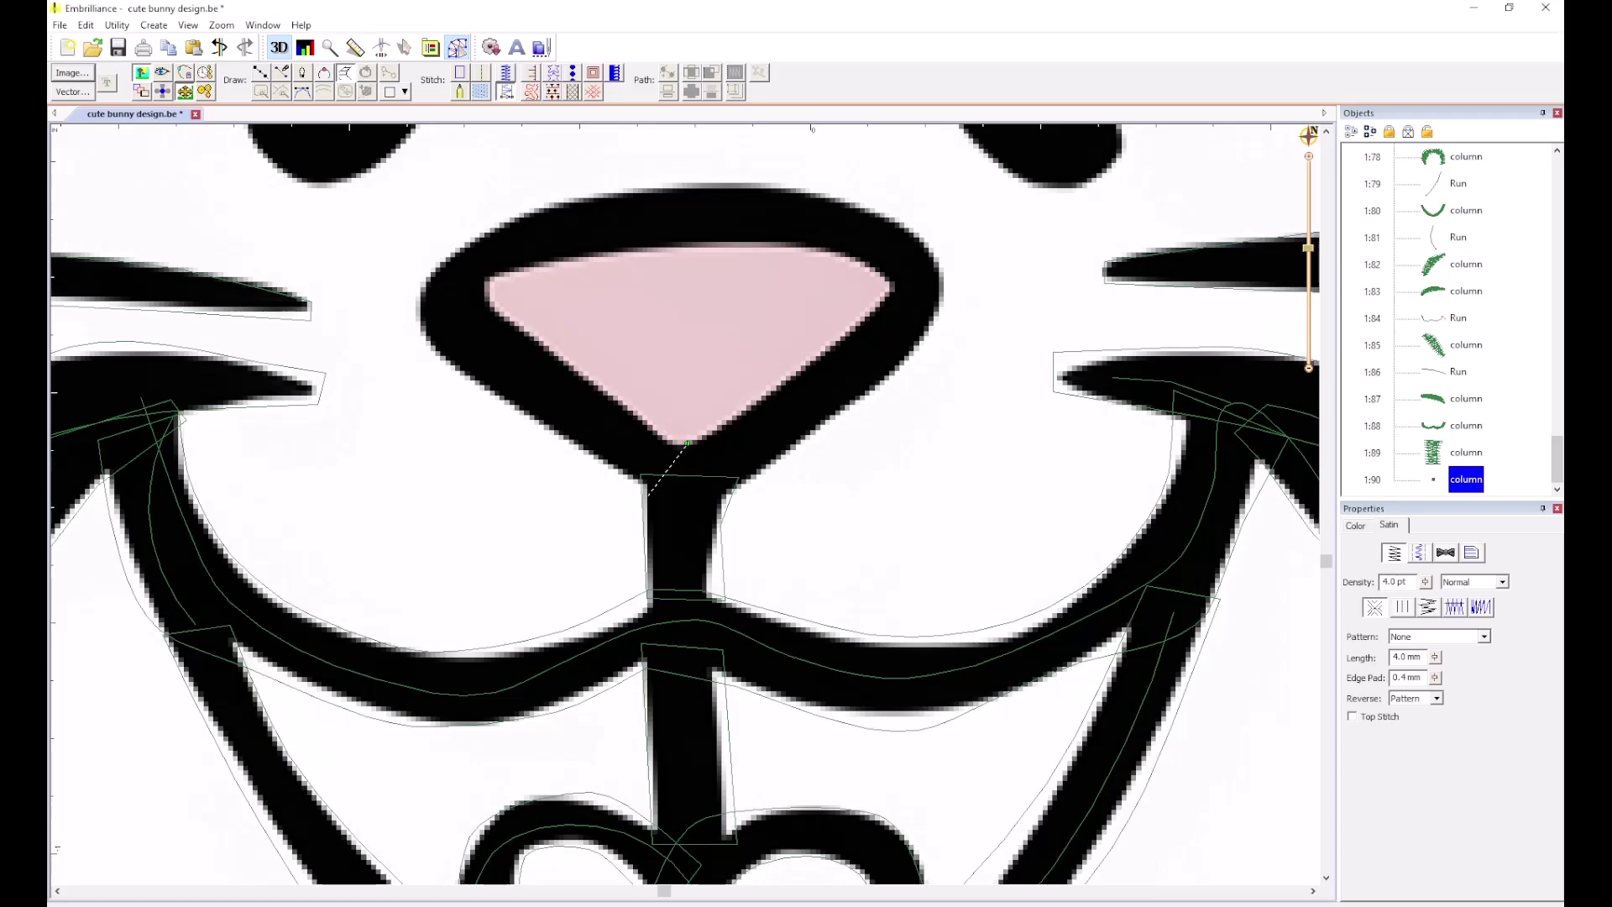
pyautogui.click(580, 368)
pyautogui.click(549, 431)
pyautogui.click(502, 312)
pyautogui.click(429, 350)
pyautogui.click(422, 283)
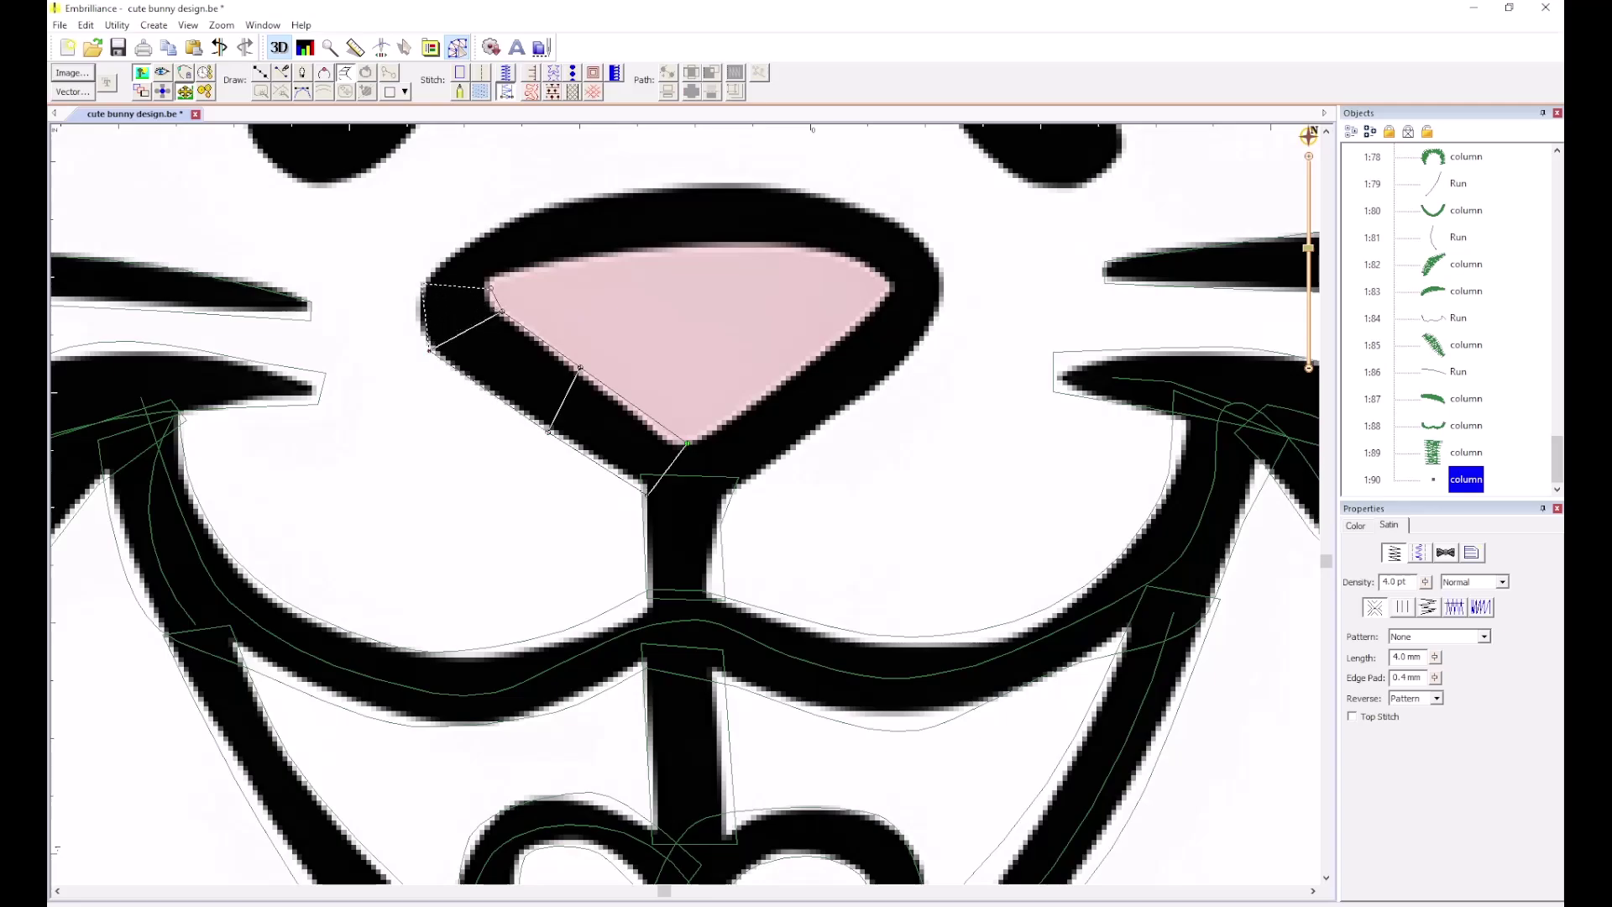
pyautogui.click(526, 270)
pyautogui.click(528, 210)
pyautogui.click(654, 248)
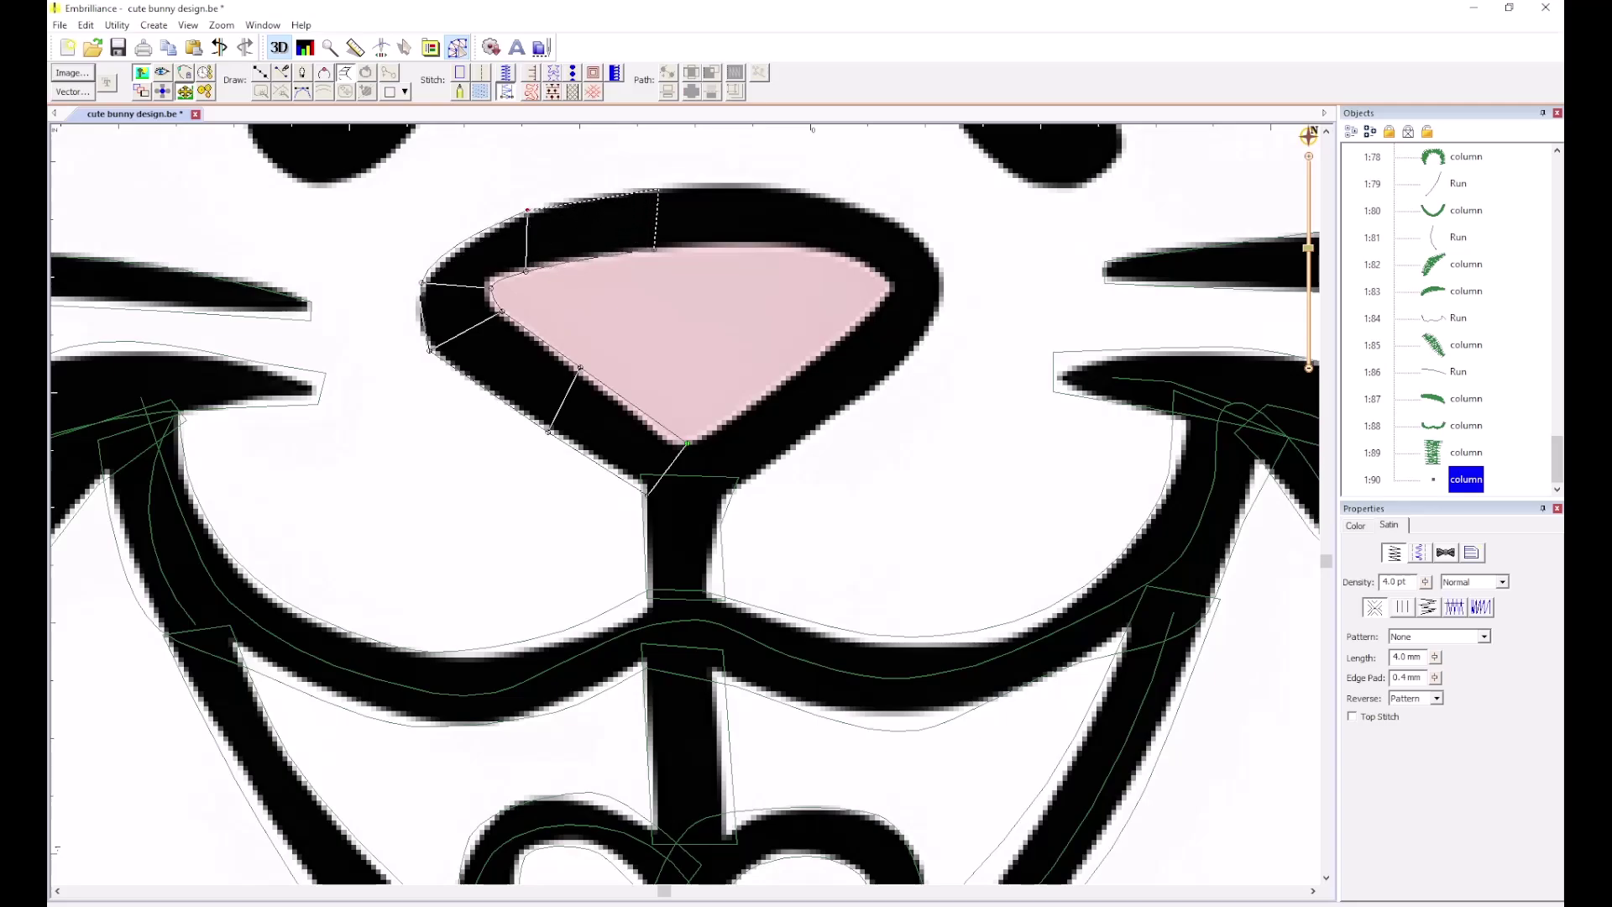
pyautogui.click(660, 185)
pyautogui.click(794, 248)
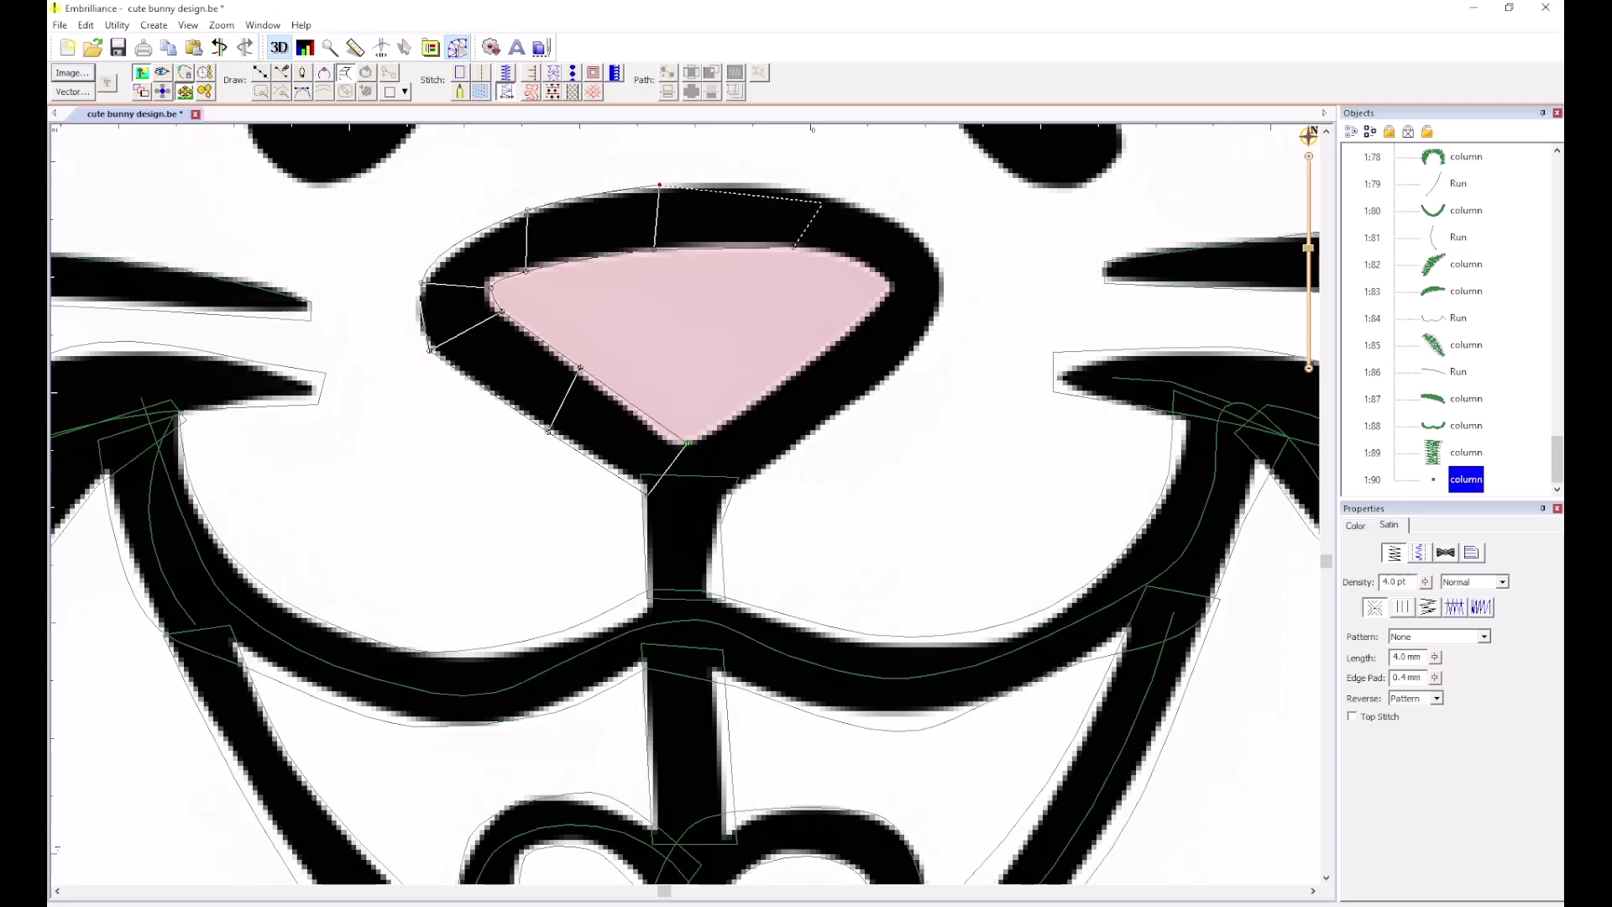
pyautogui.click(825, 191)
pyautogui.click(866, 266)
pyautogui.click(921, 235)
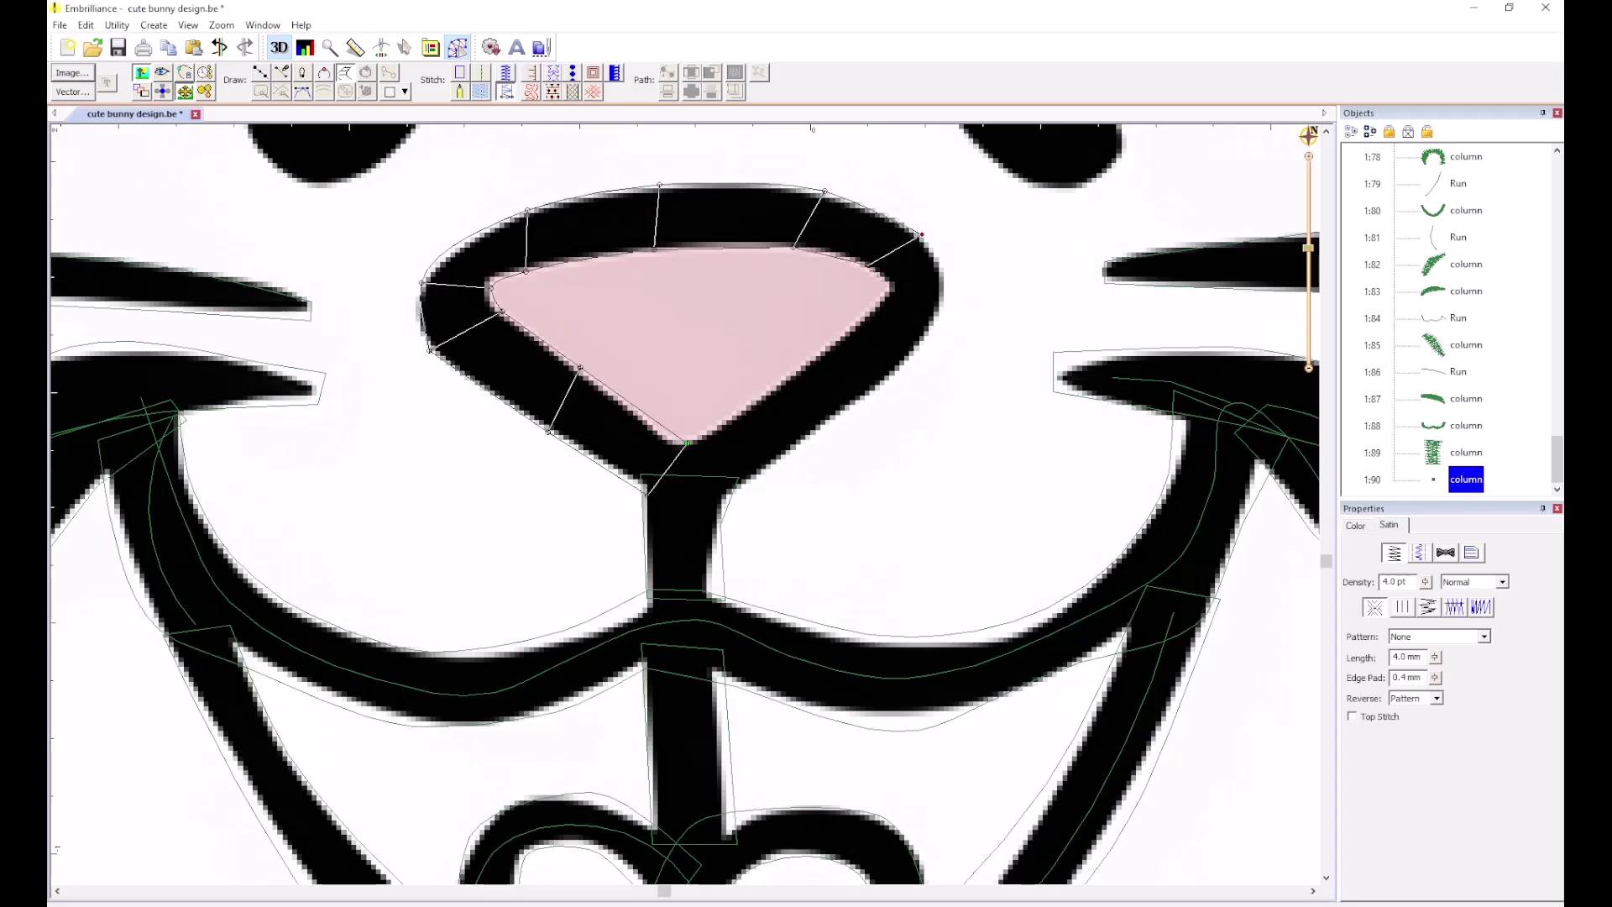
pyautogui.click(890, 288)
pyautogui.click(947, 286)
pyautogui.click(869, 308)
pyautogui.click(926, 344)
pyautogui.click(791, 374)
pyautogui.click(836, 417)
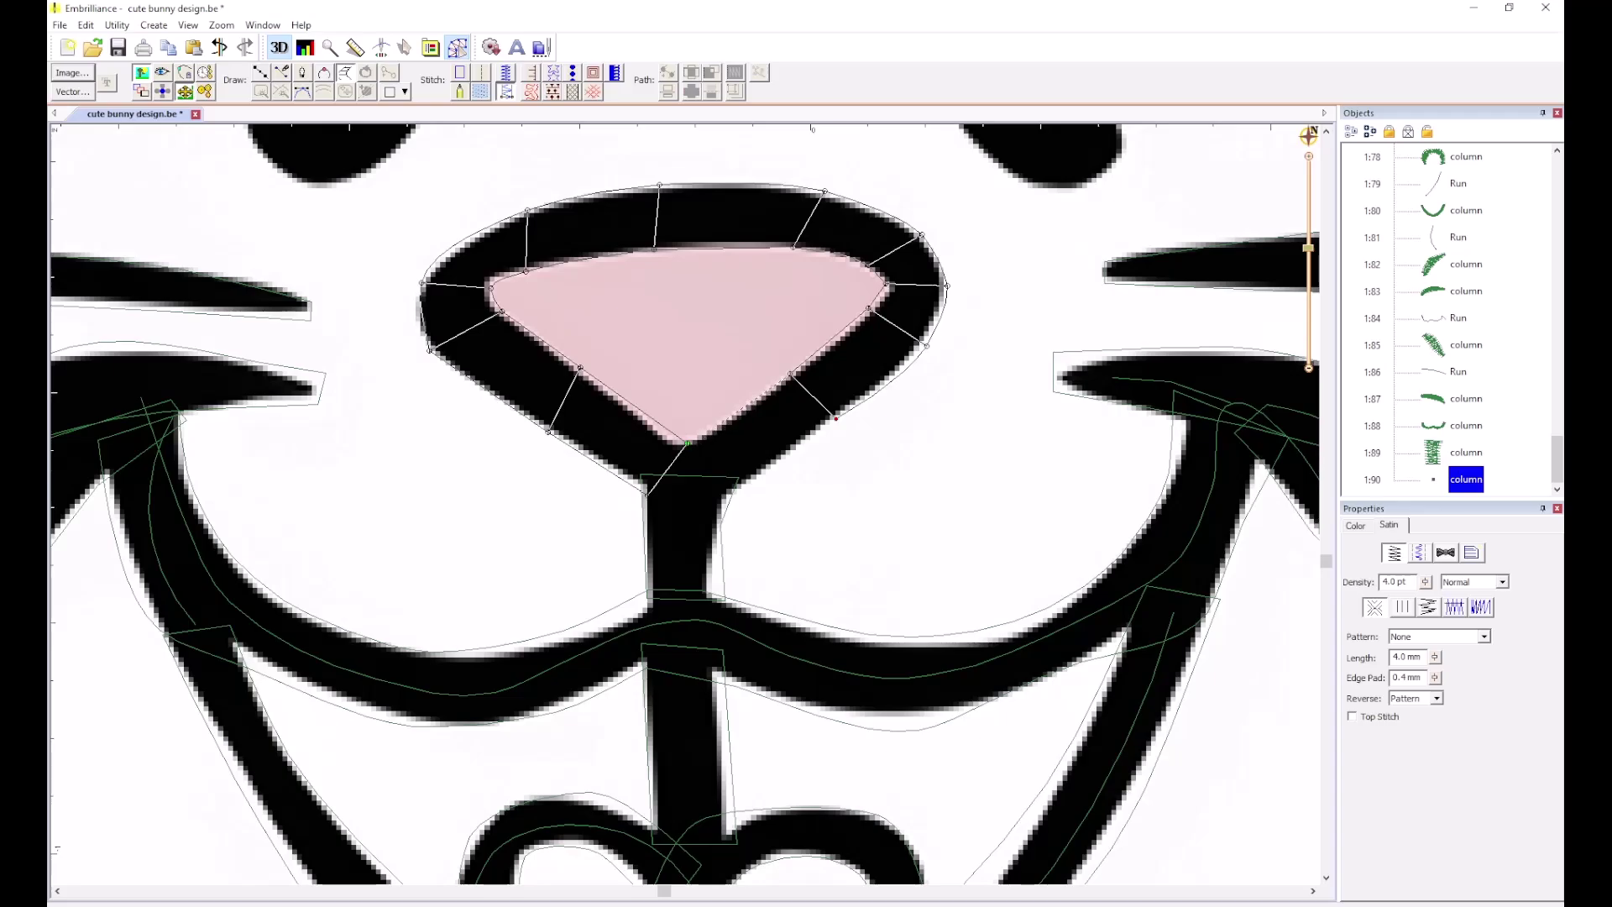
pyautogui.click(720, 424)
pyautogui.click(764, 470)
pyautogui.scroll(2, 676, 445)
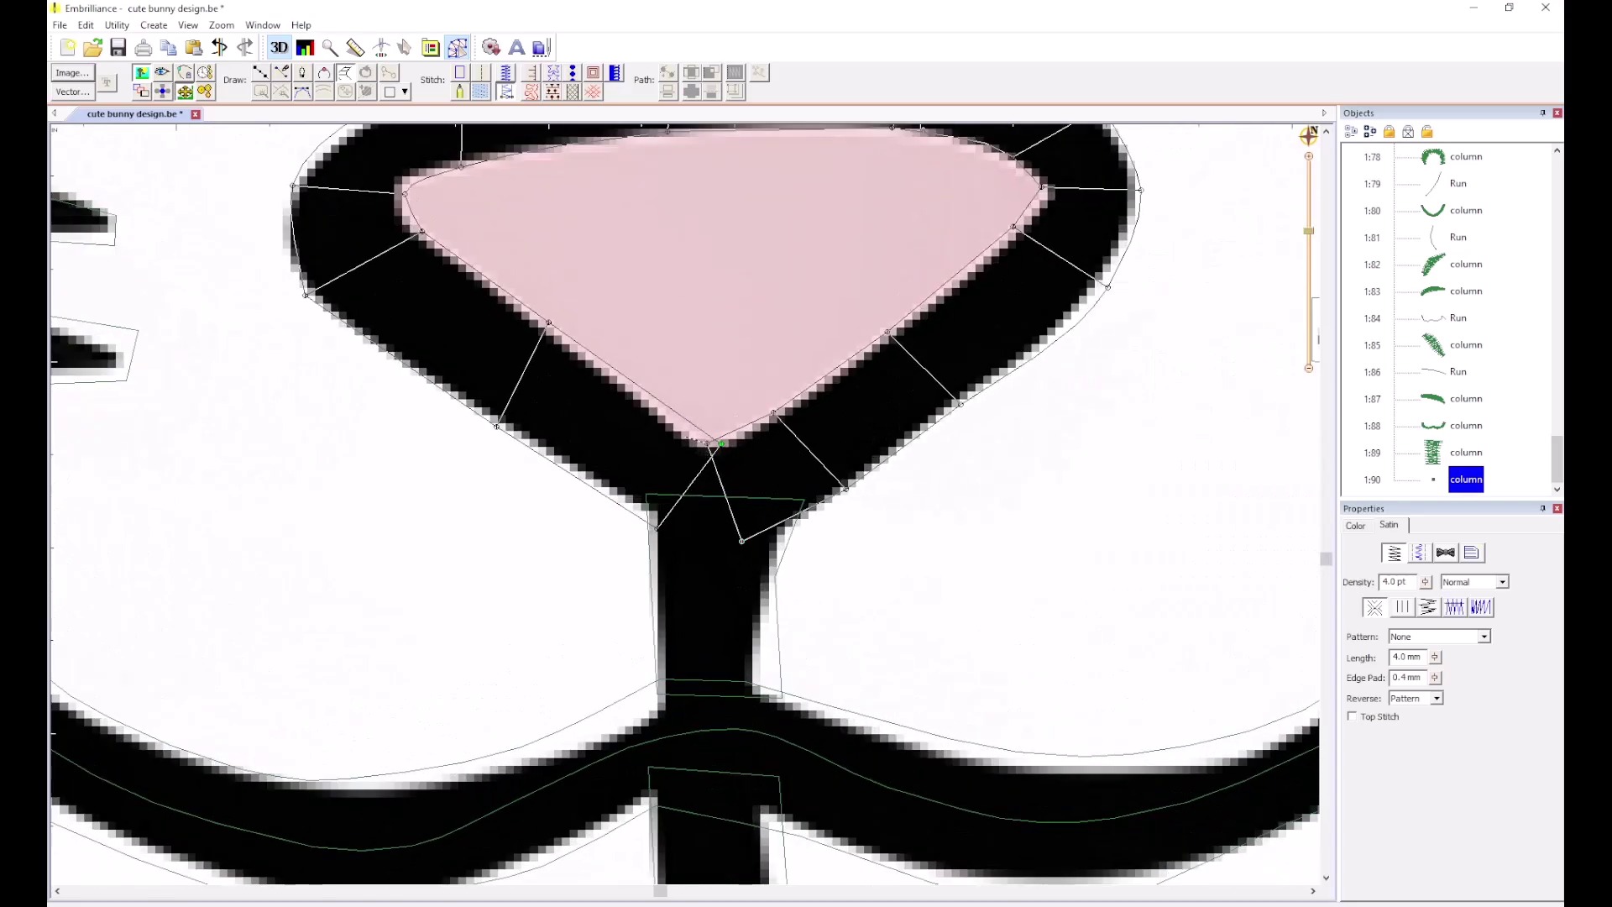
pyautogui.click(684, 436)
pyautogui.click(654, 531)
pyautogui.rightClick(743, 521)
pyautogui.click(1029, 561)
# Draw a circle, position it over the bunny's left-hand eye and convert it to a satin column.
pyautogui.scroll(-3, 997, 578)
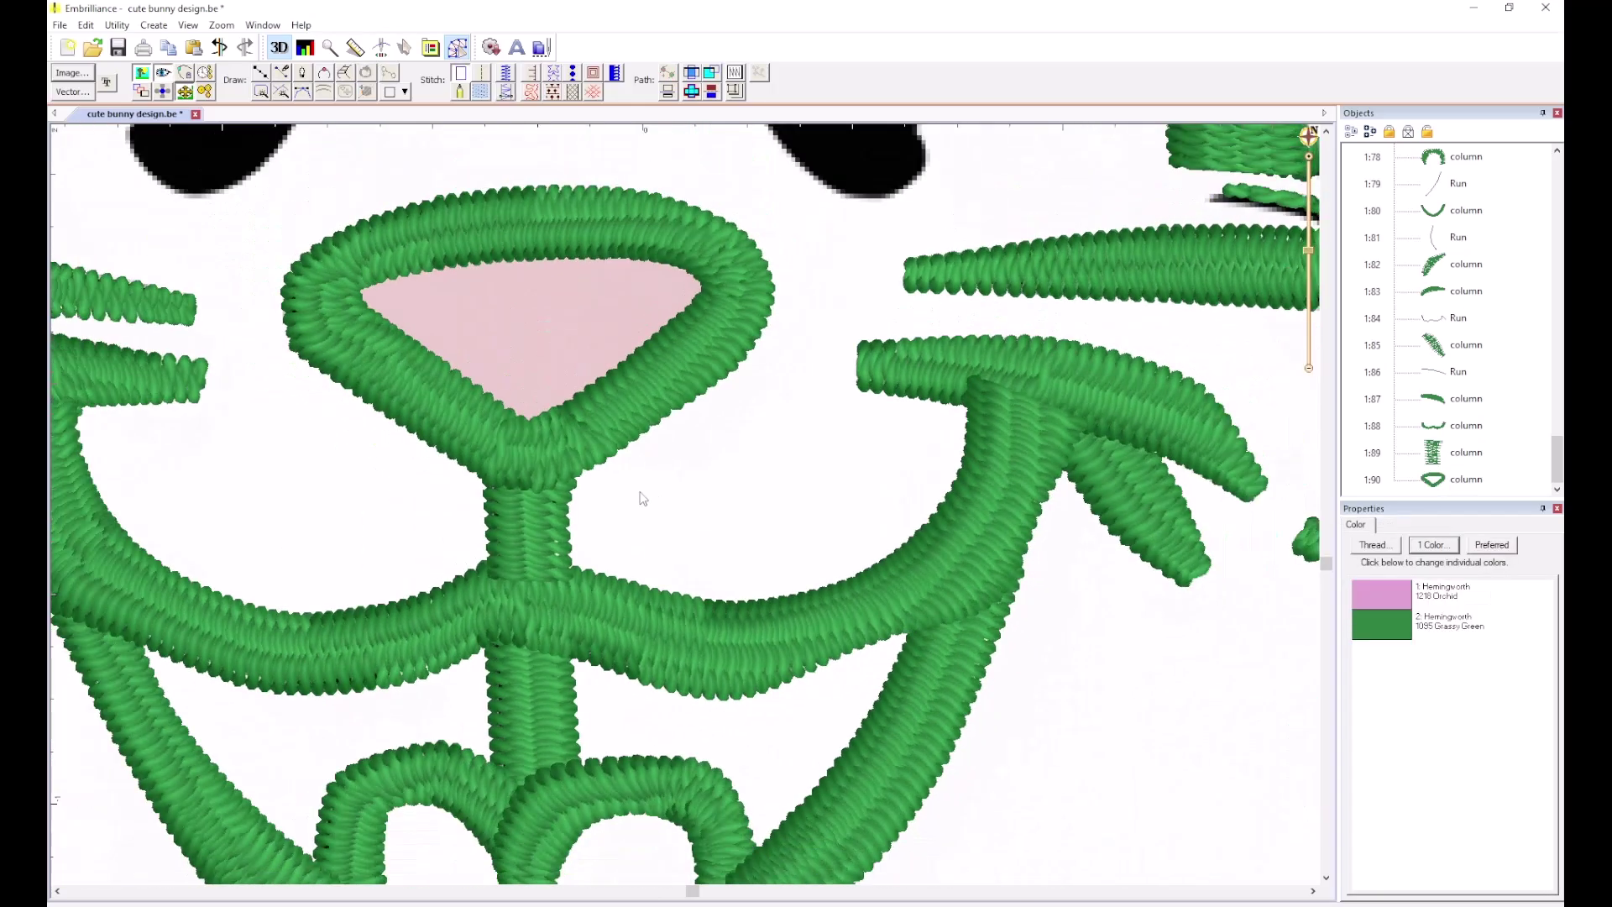
pyautogui.scroll(-3, 684, 507)
pyautogui.scroll(1, 685, 507)
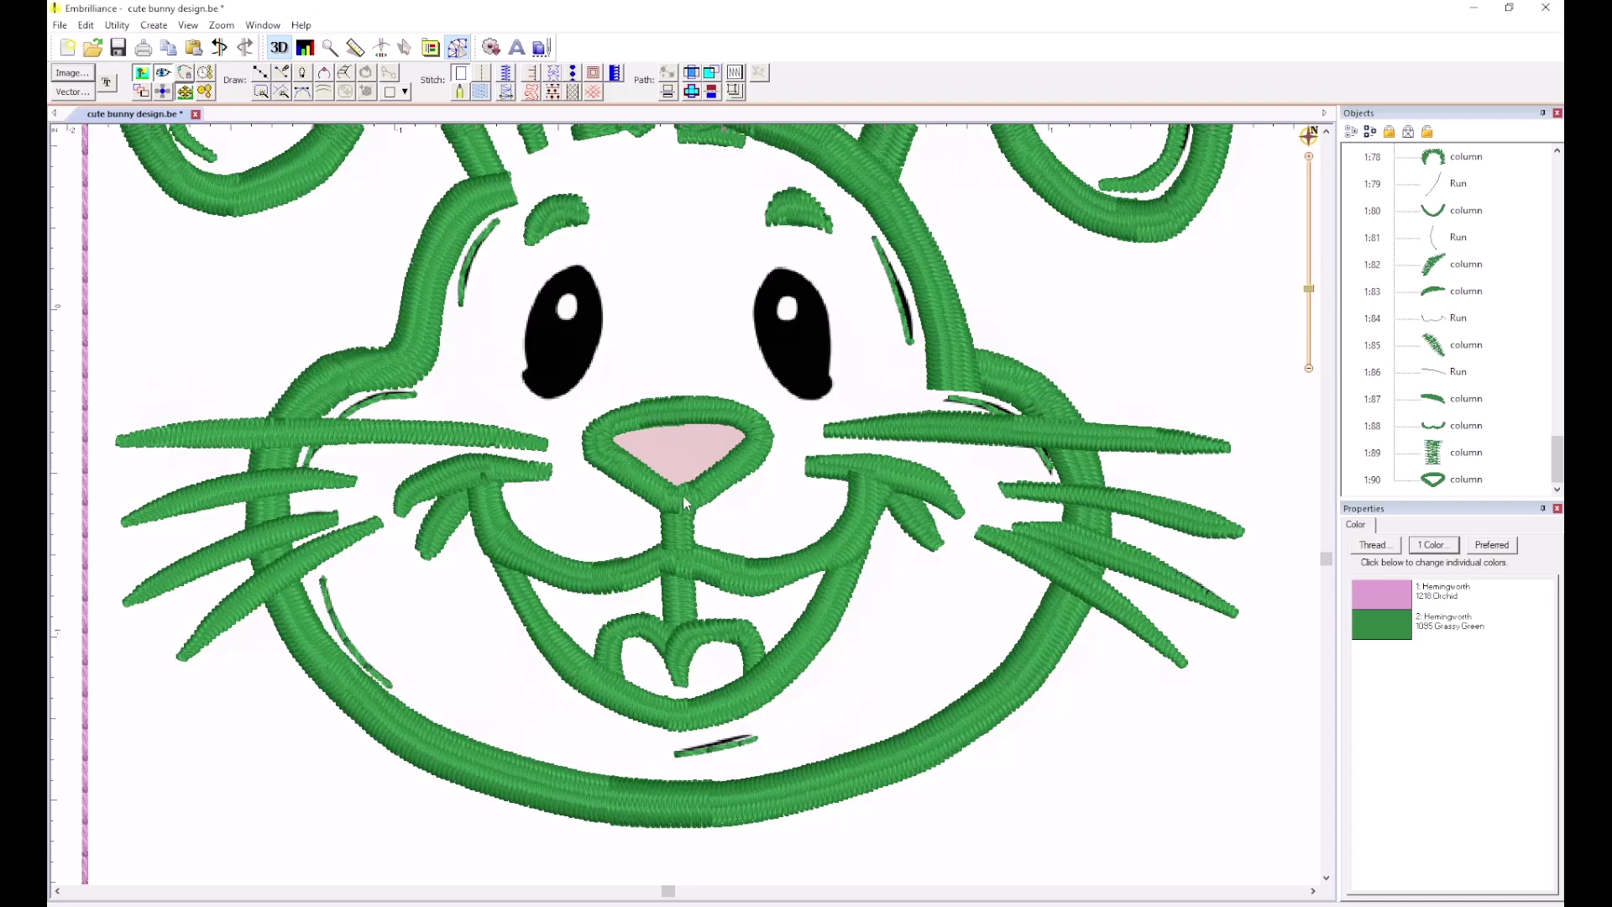
pyautogui.scroll(-1, 628, 366)
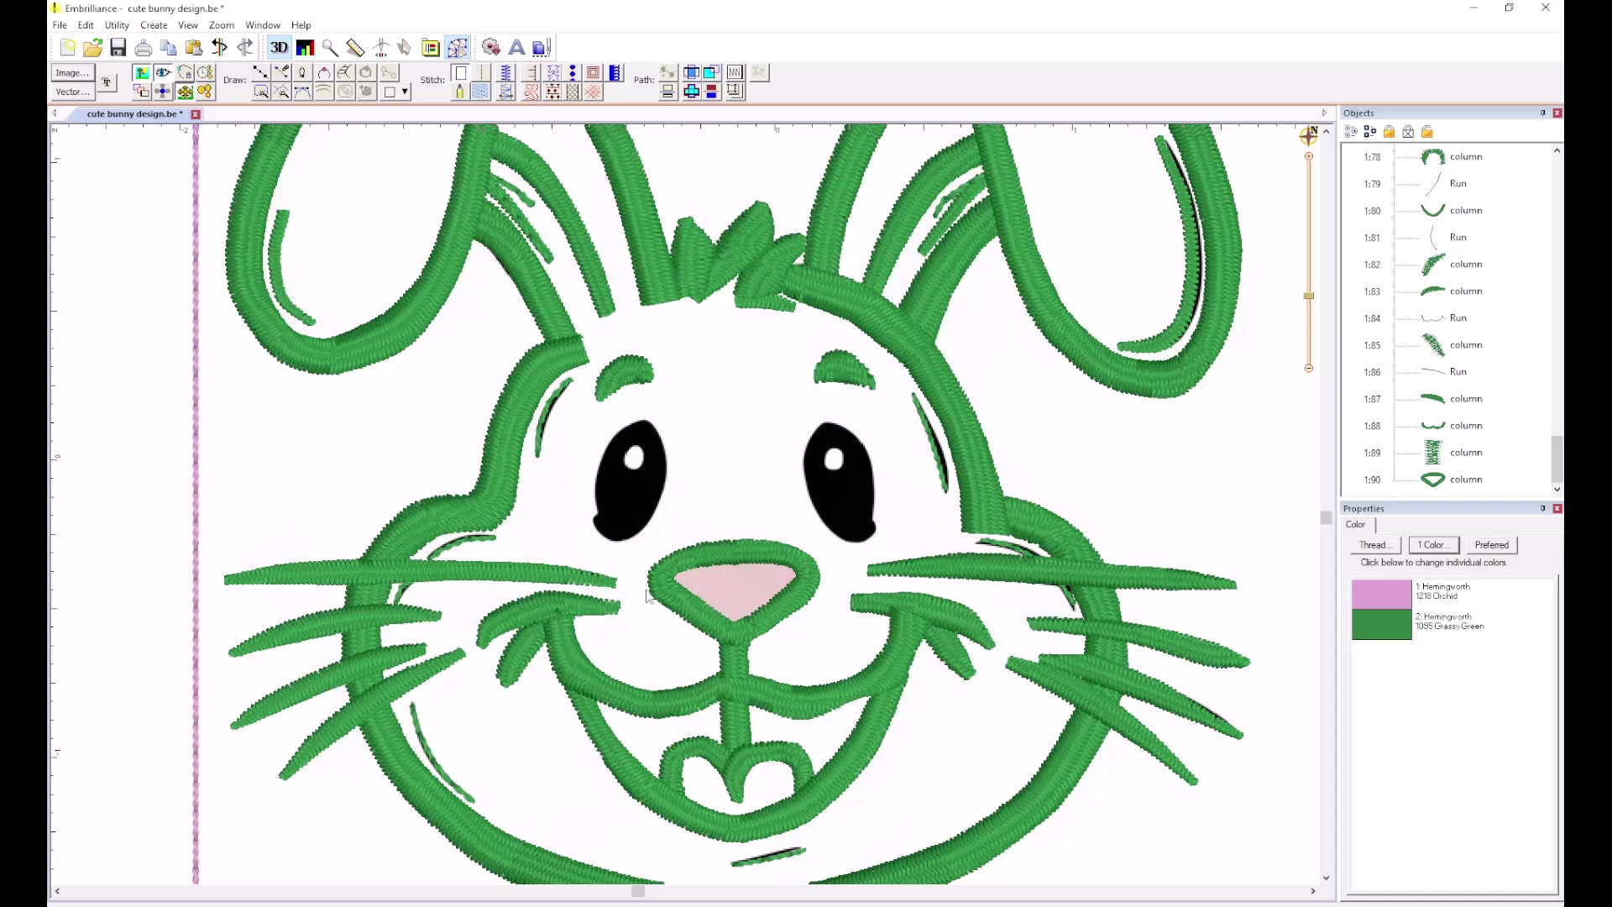
pyautogui.scroll(2, 651, 432)
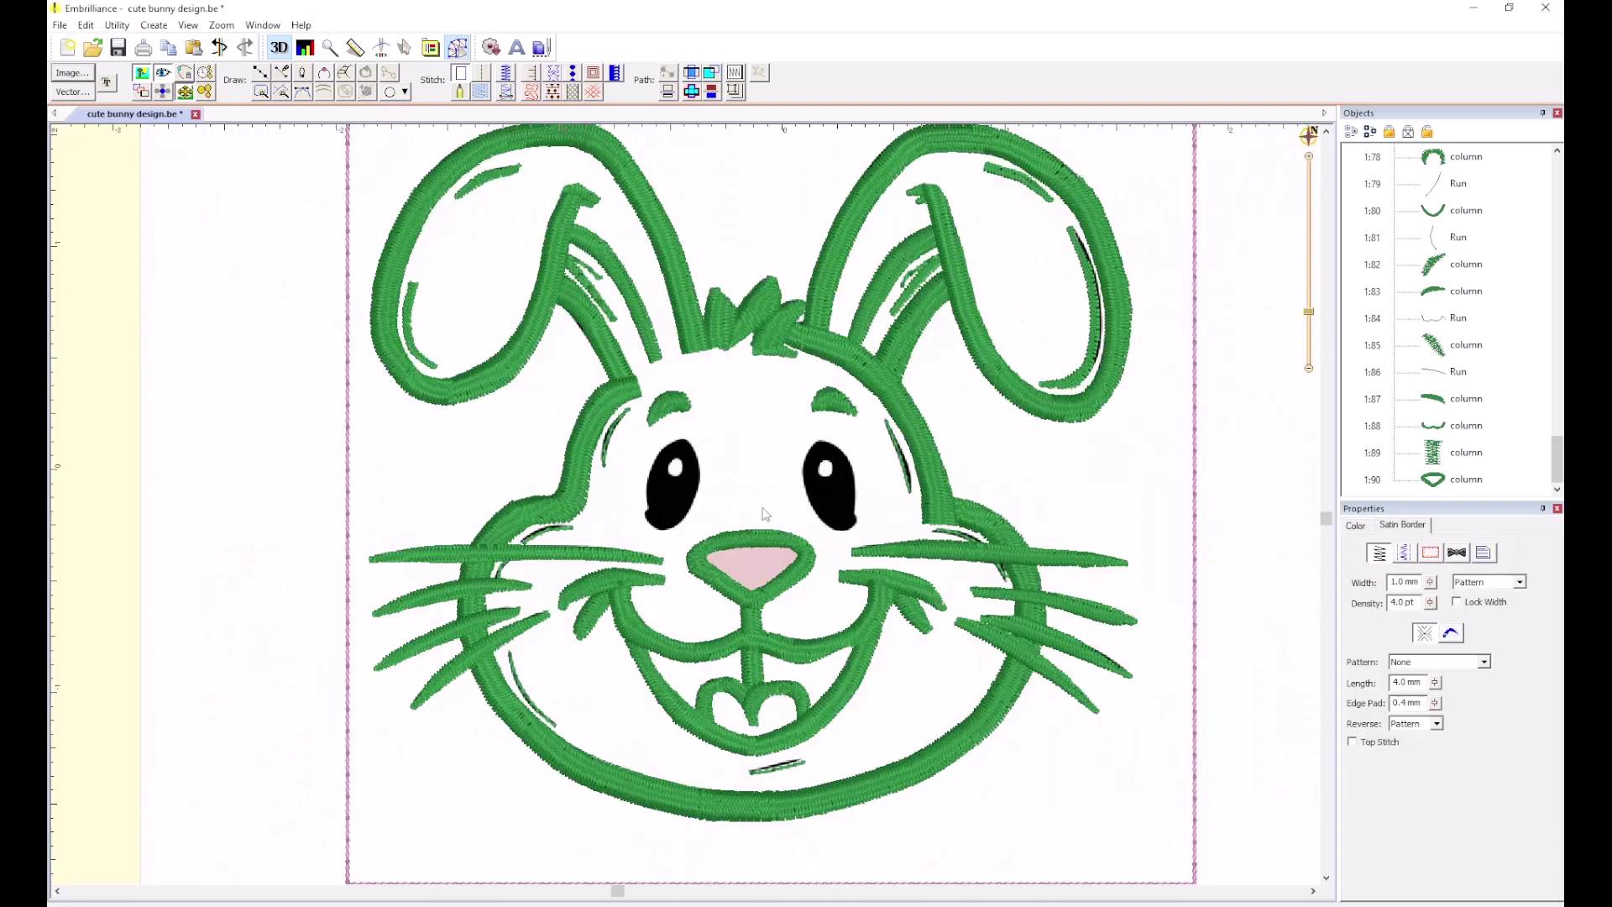
pyautogui.scroll(3, 688, 506)
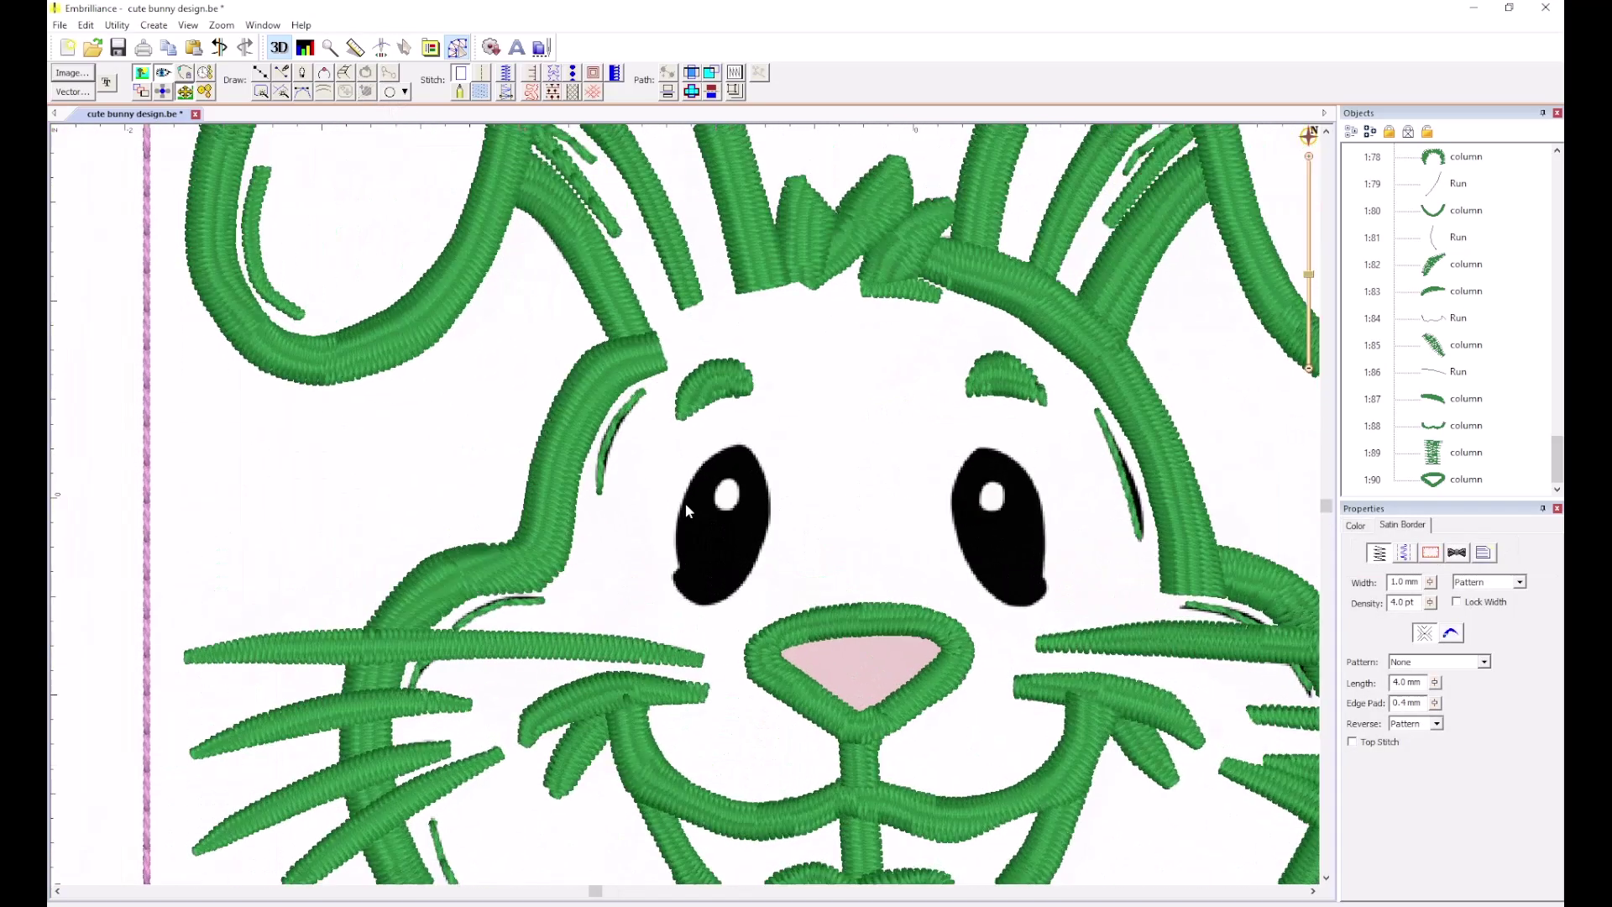
pyautogui.scroll(1, 685, 502)
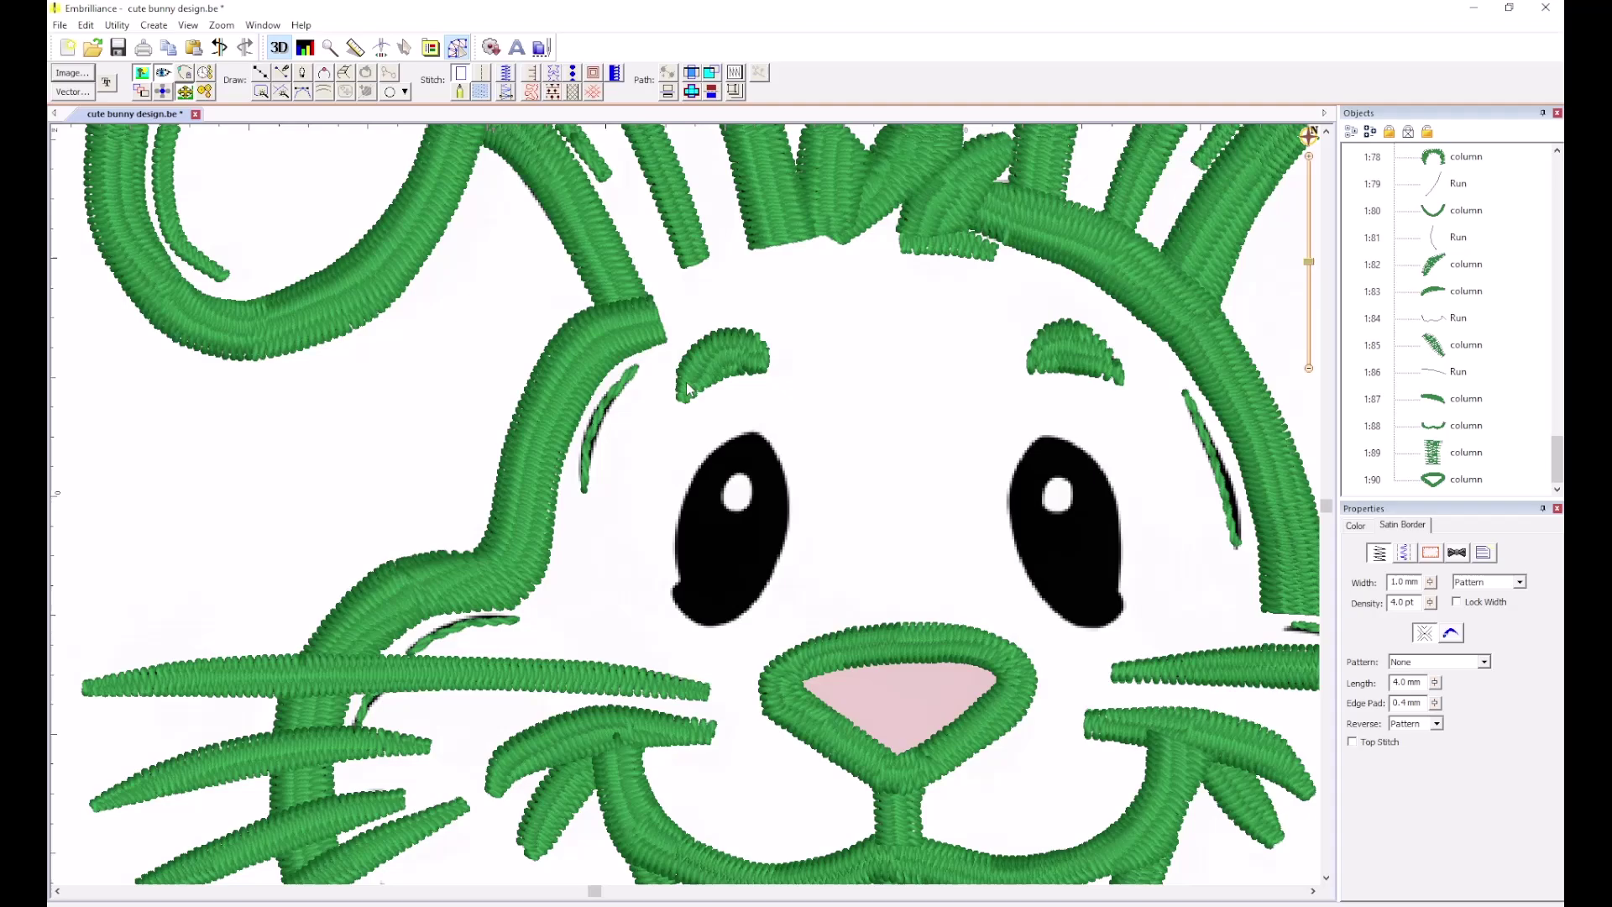
pyautogui.click(390, 92)
pyautogui.moveTo(737, 528); pyautogui.dragTo(611, 656)
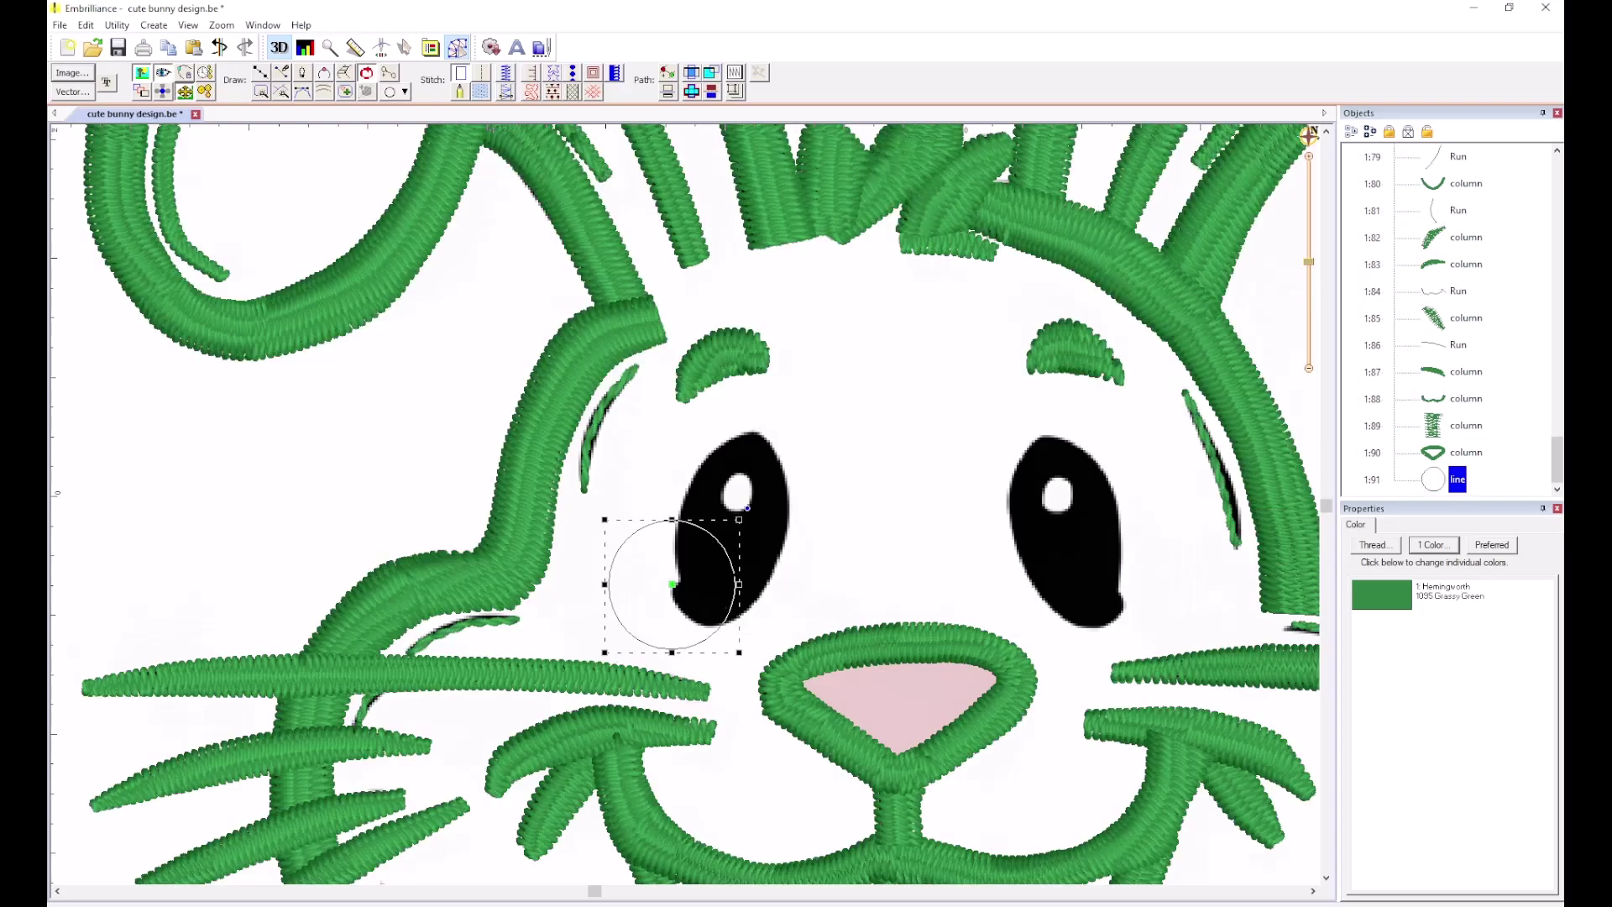
pyautogui.moveTo(669, 591); pyautogui.dragTo(735, 537)
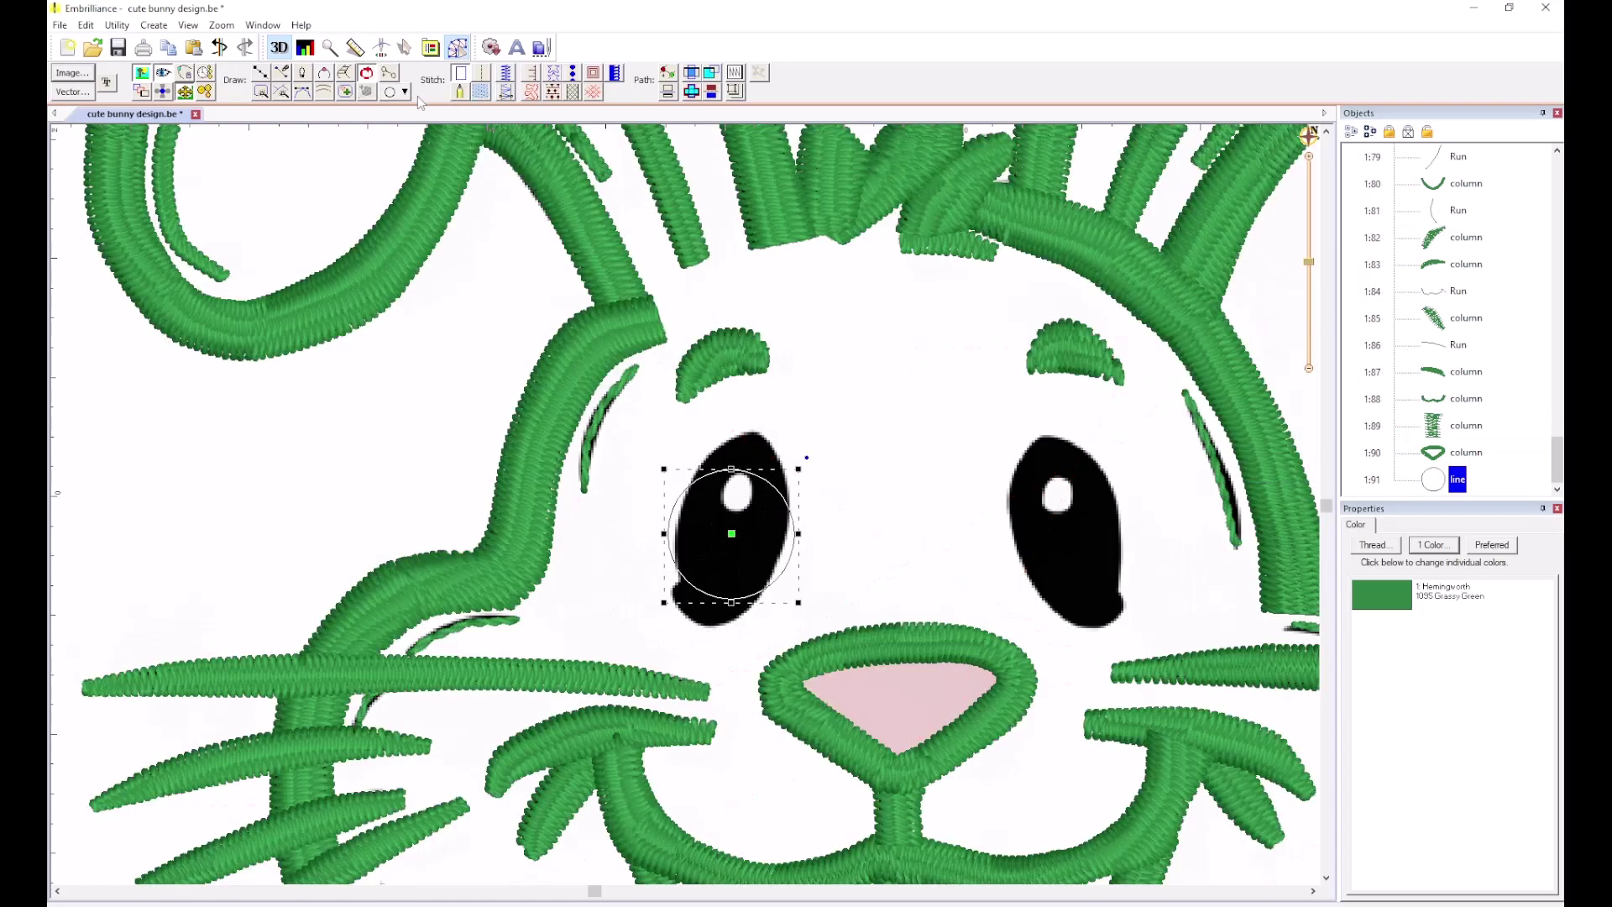
pyautogui.click(507, 92)
pyautogui.click(509, 94)
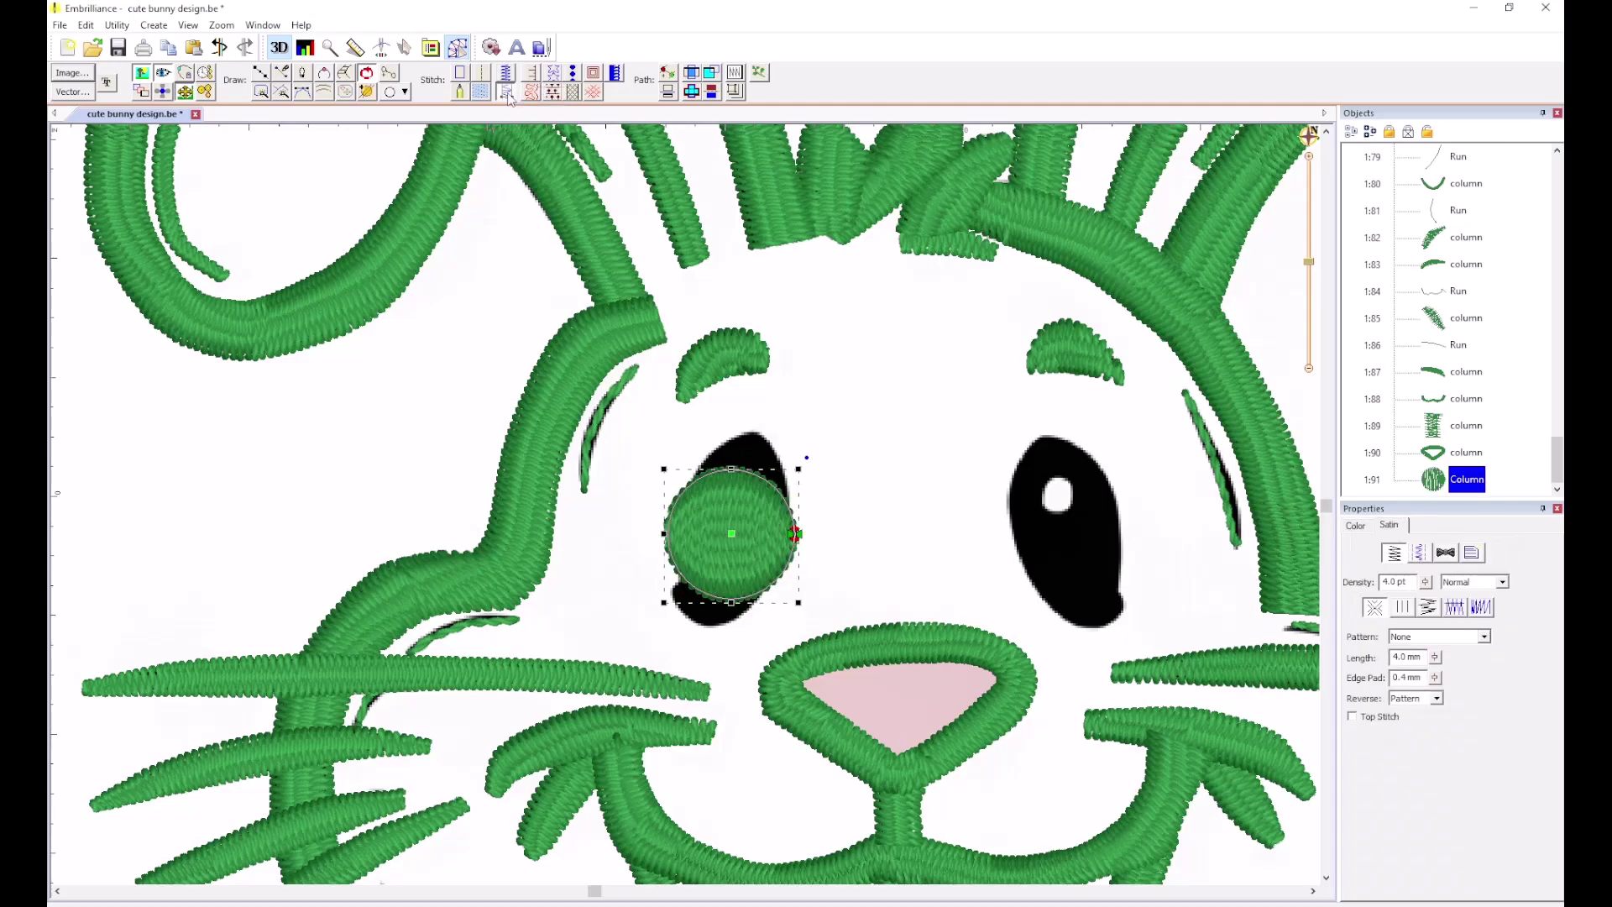
# Convert the circle over the left-hand eye to a satin border and stretch it vertically into an oval matching the eye's height.
pyautogui.click(507, 92)
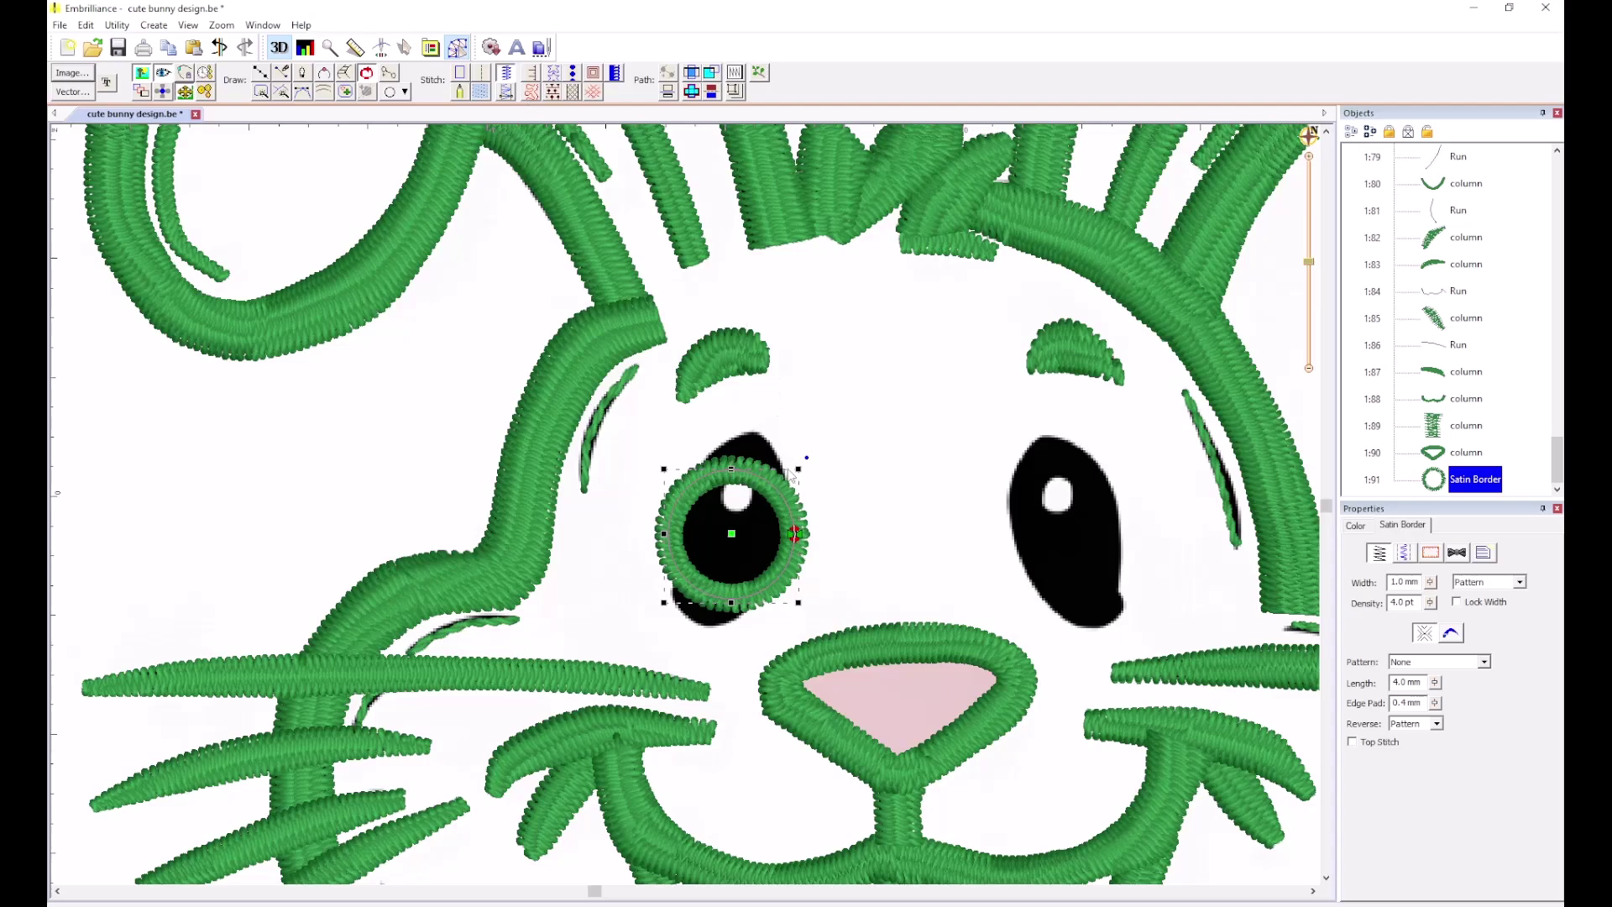
pyautogui.press('s')
pyautogui.press('s')
pyautogui.click(734, 484)
pyautogui.moveTo(731, 468); pyautogui.dragTo(731, 435)
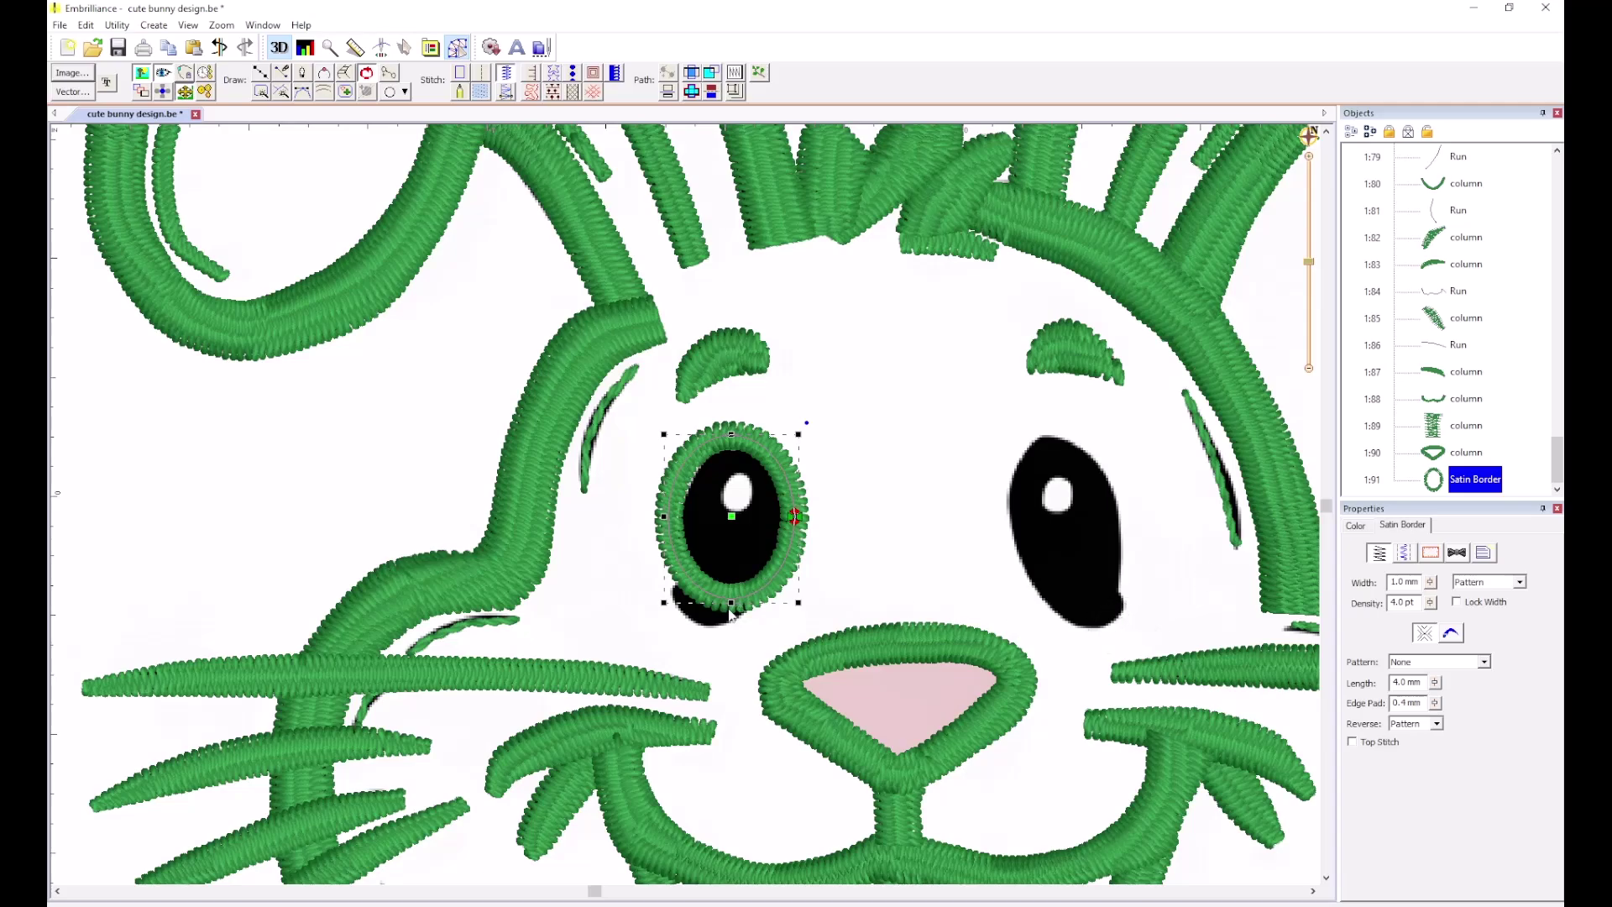
pyautogui.moveTo(731, 602); pyautogui.dragTo(731, 633)
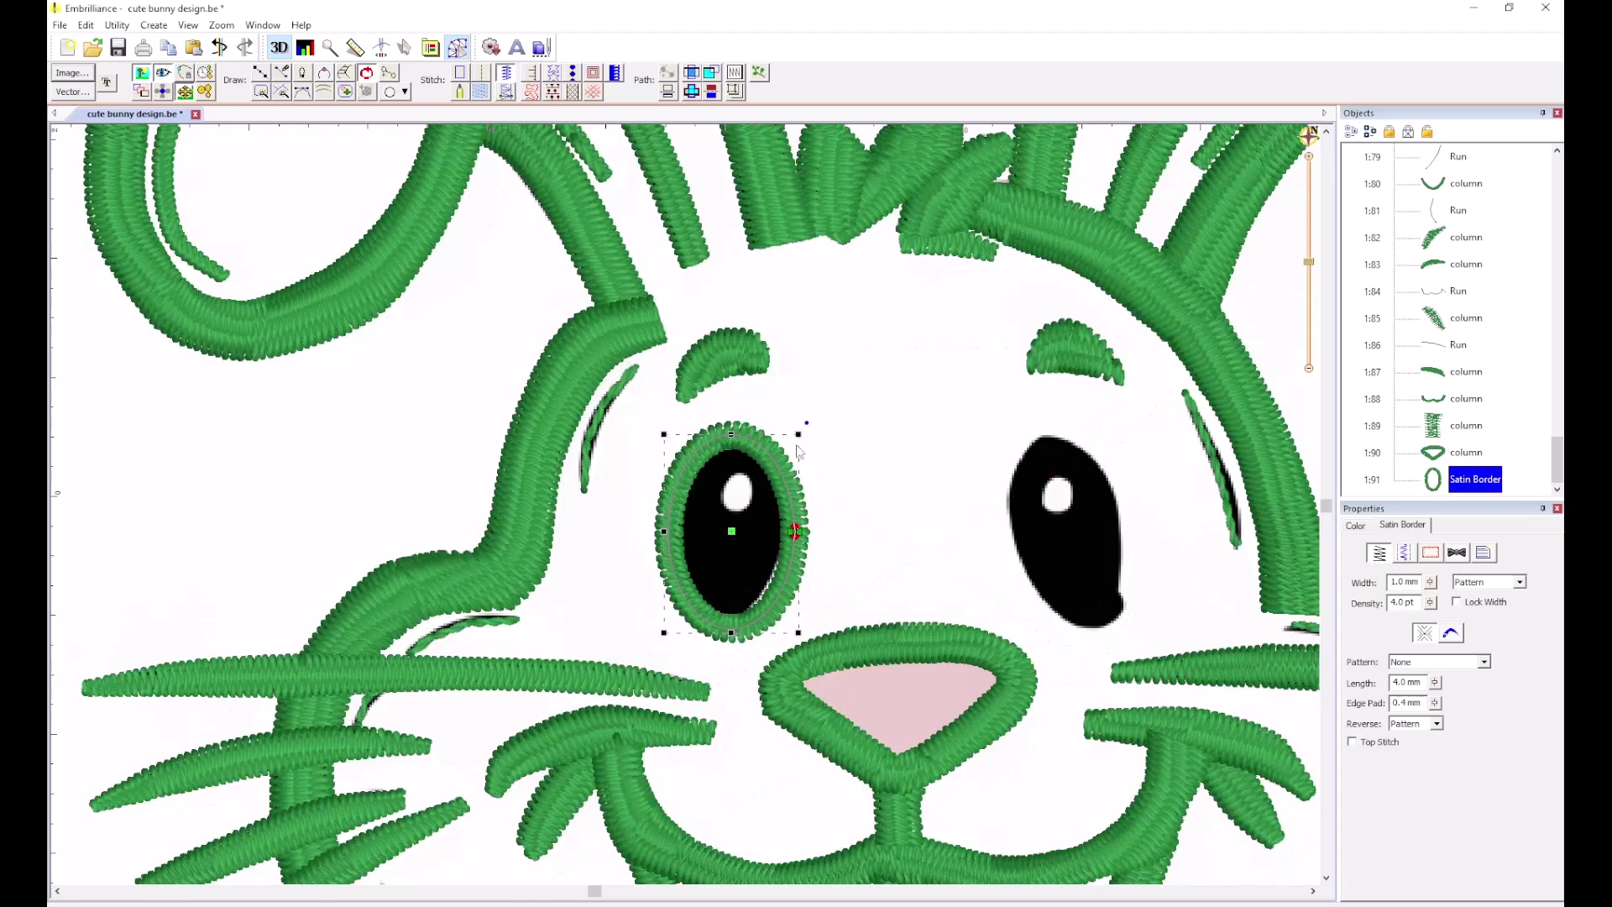
# Tilt the left-hand eye's oval satin border clockwise to follow the artwork and set its width to 1.5 mm.
pyautogui.moveTo(806, 423); pyautogui.dragTo(828, 440)
pyautogui.press('t')
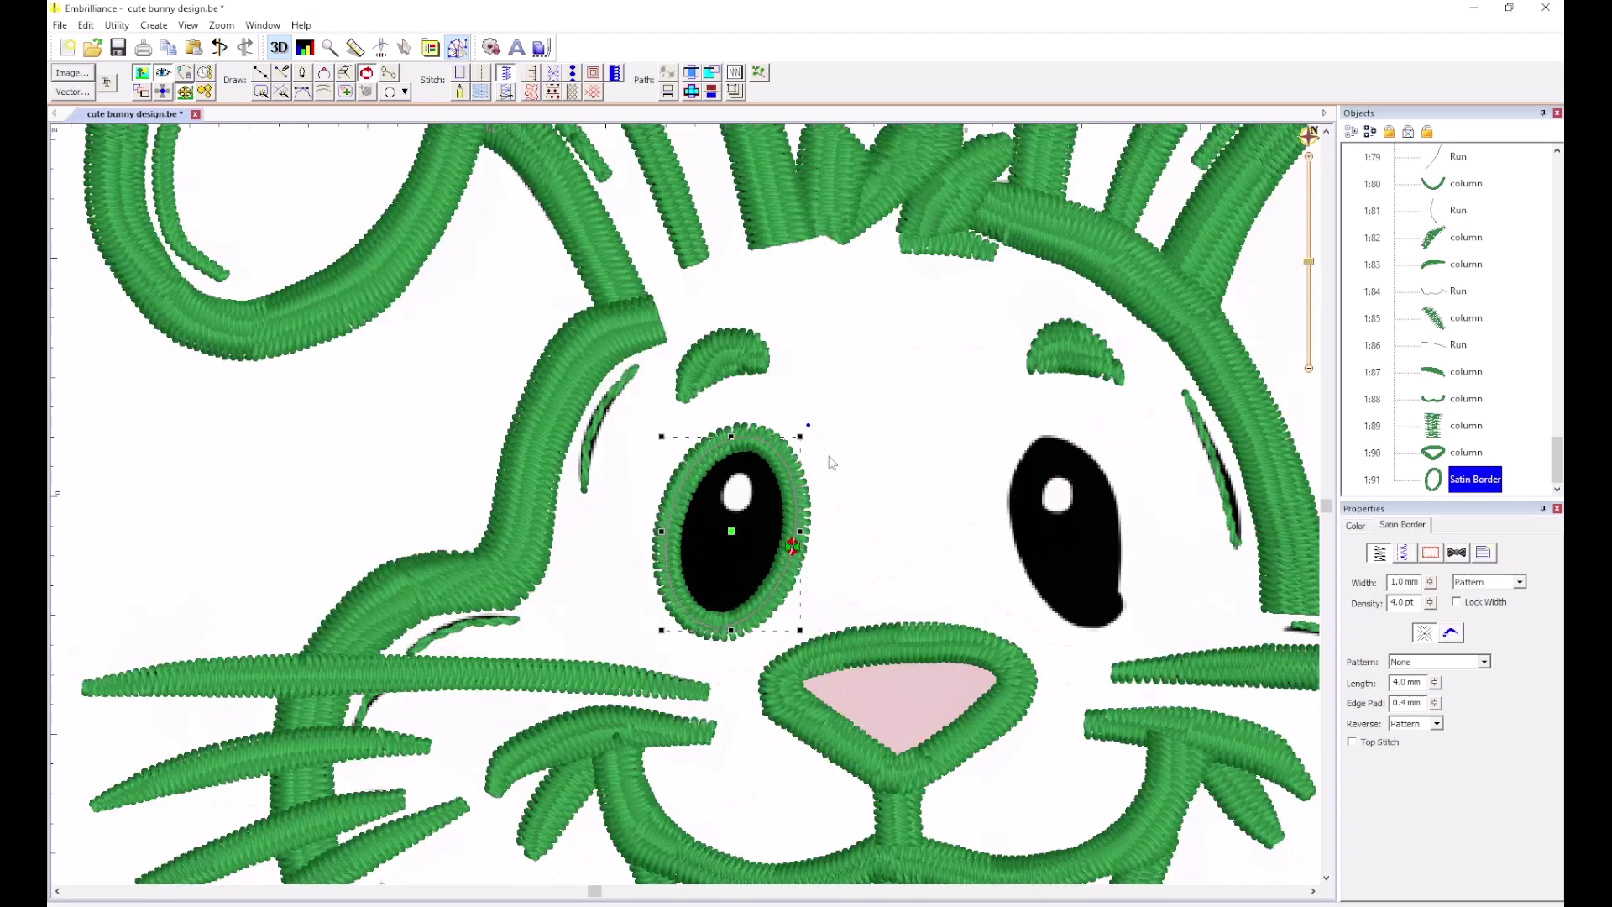
pyautogui.click(1403, 582)
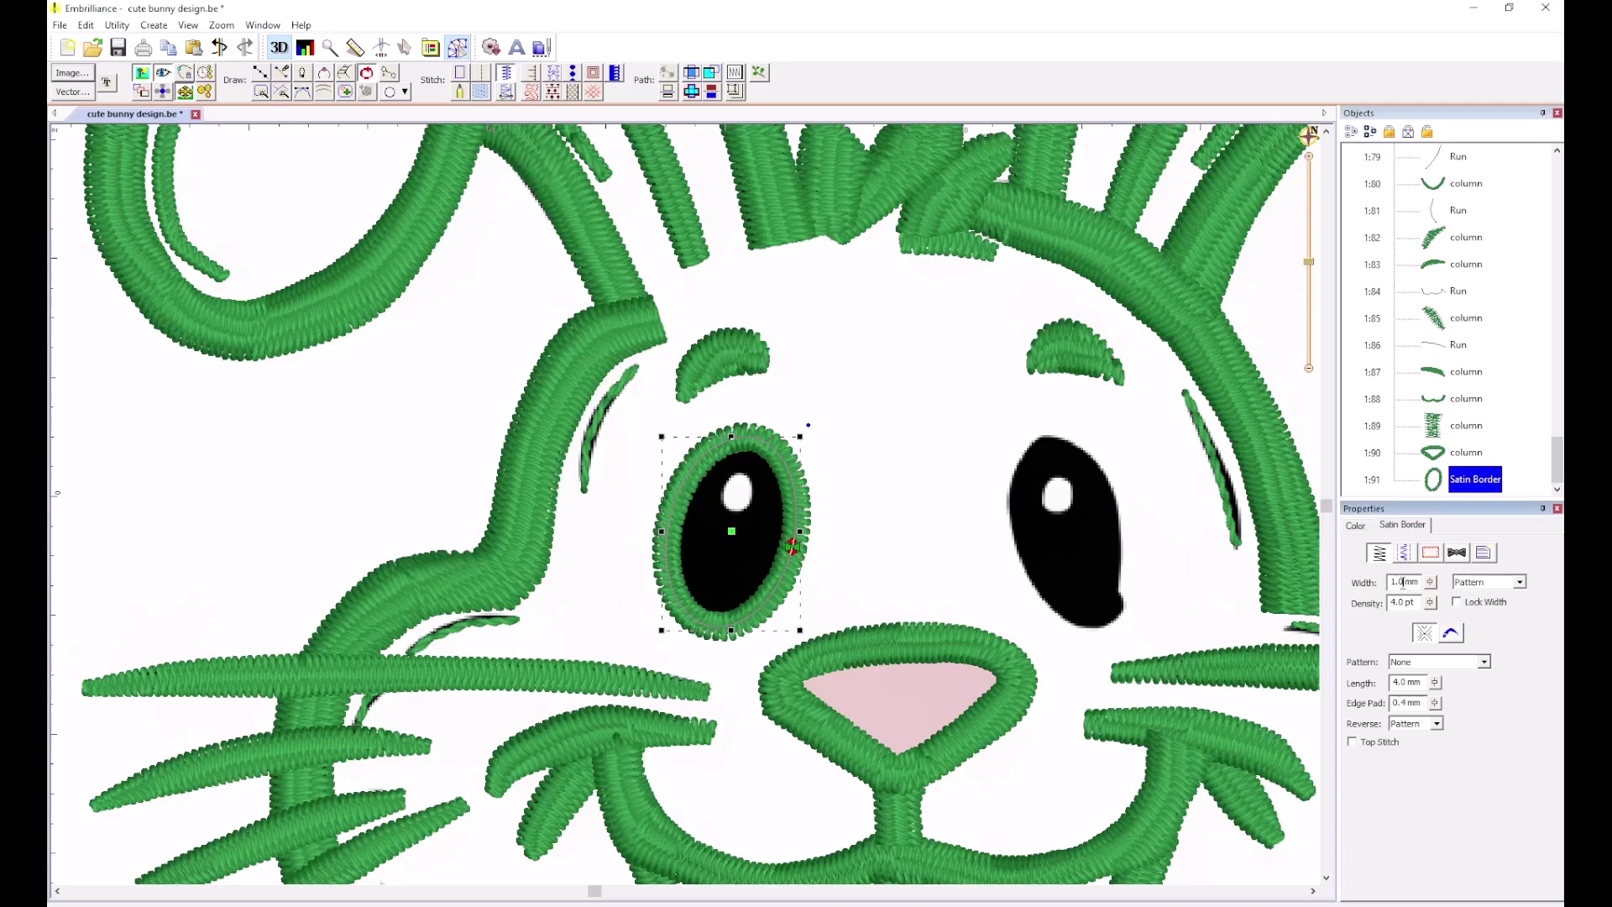
pyautogui.press('Tab')
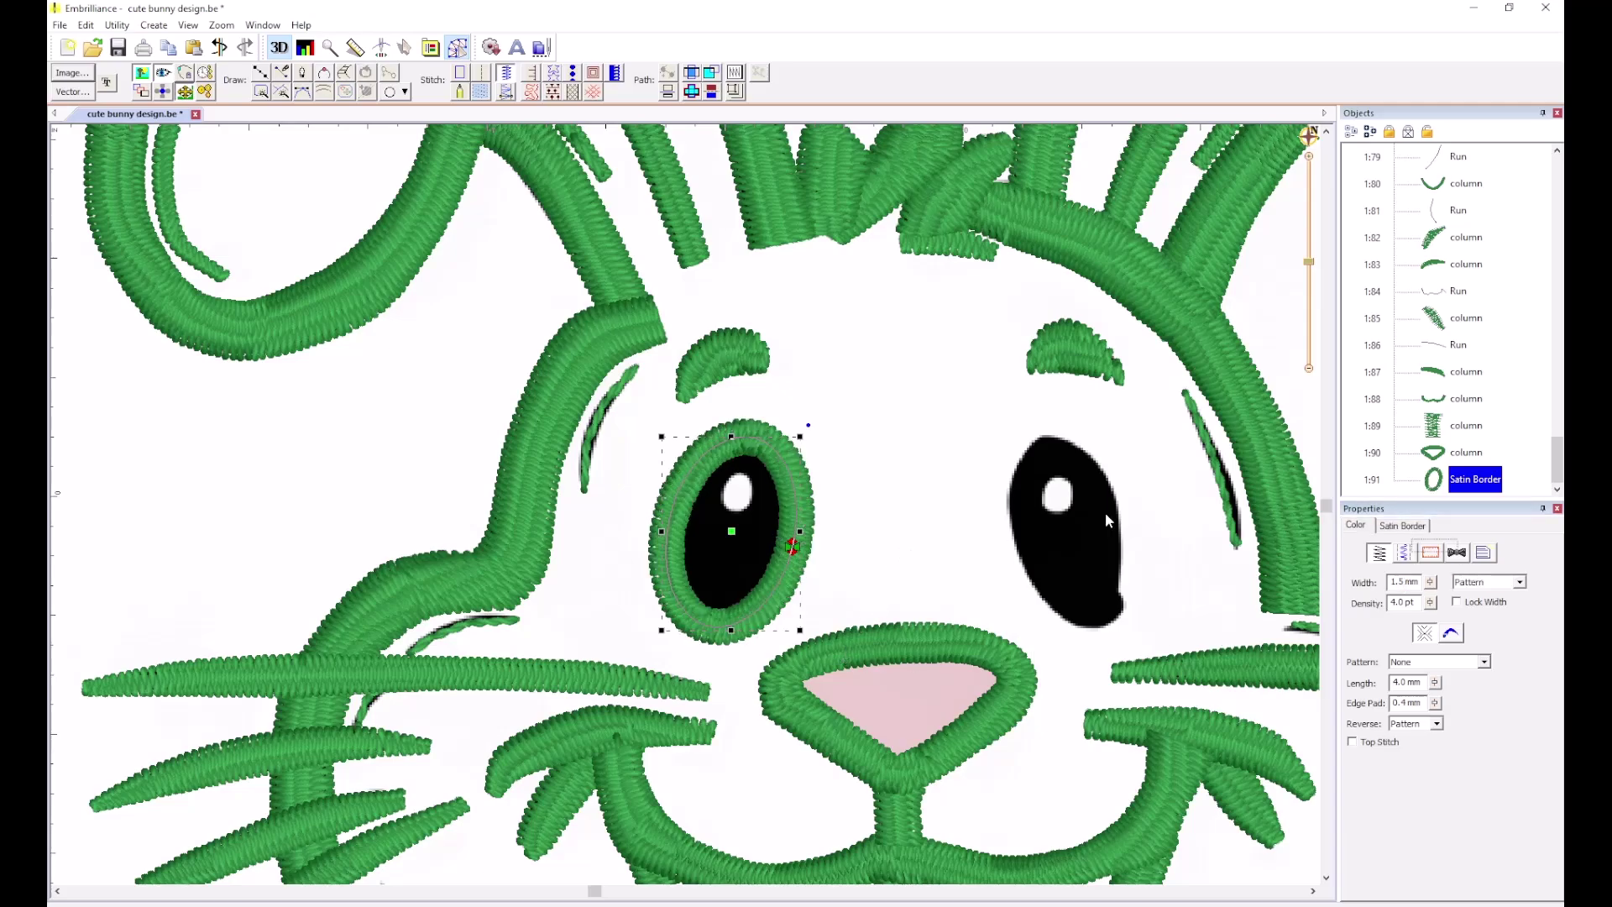
pyautogui.click(1442, 481)
pyautogui.press('Delete')
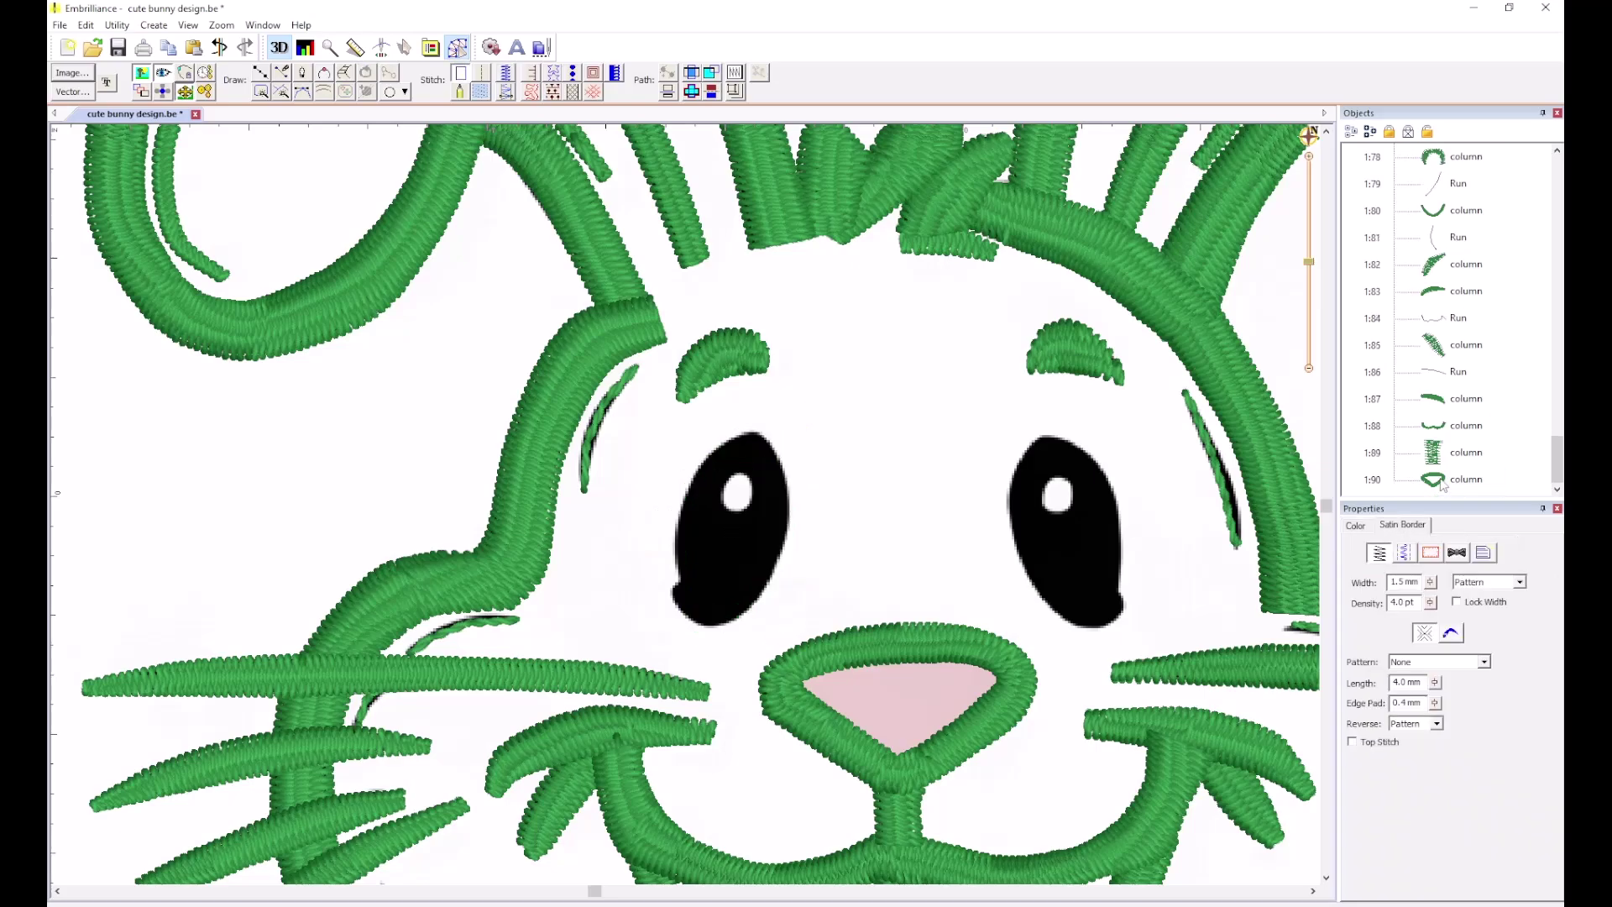
pyautogui.click(1442, 485)
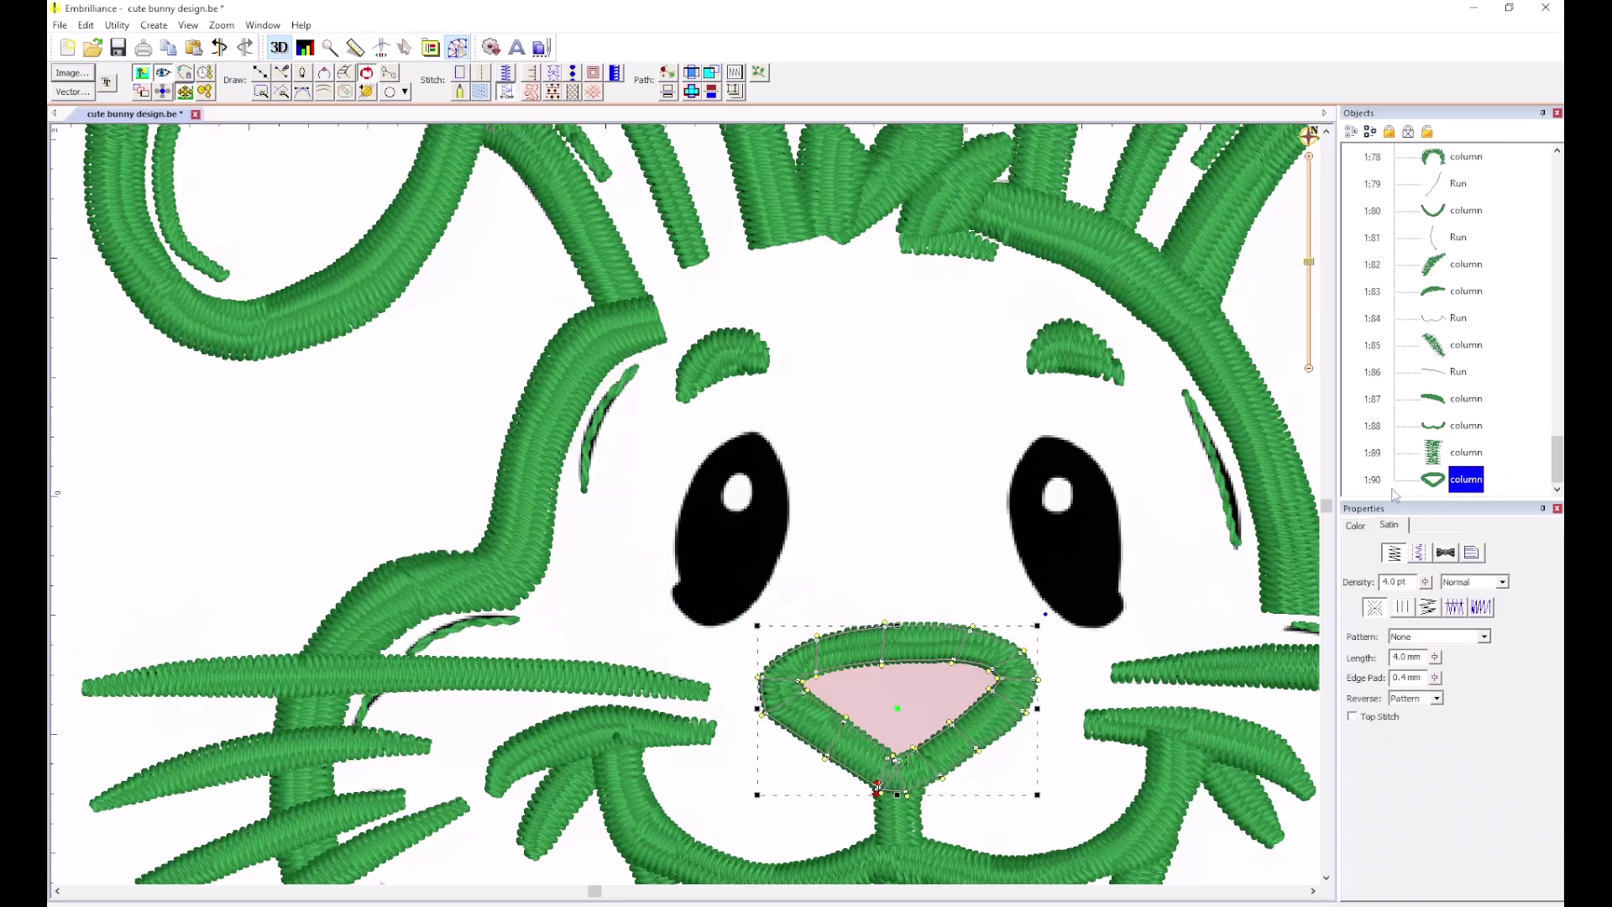
pyautogui.hotkey('ctrl', 'z')
pyautogui.click(1354, 158)
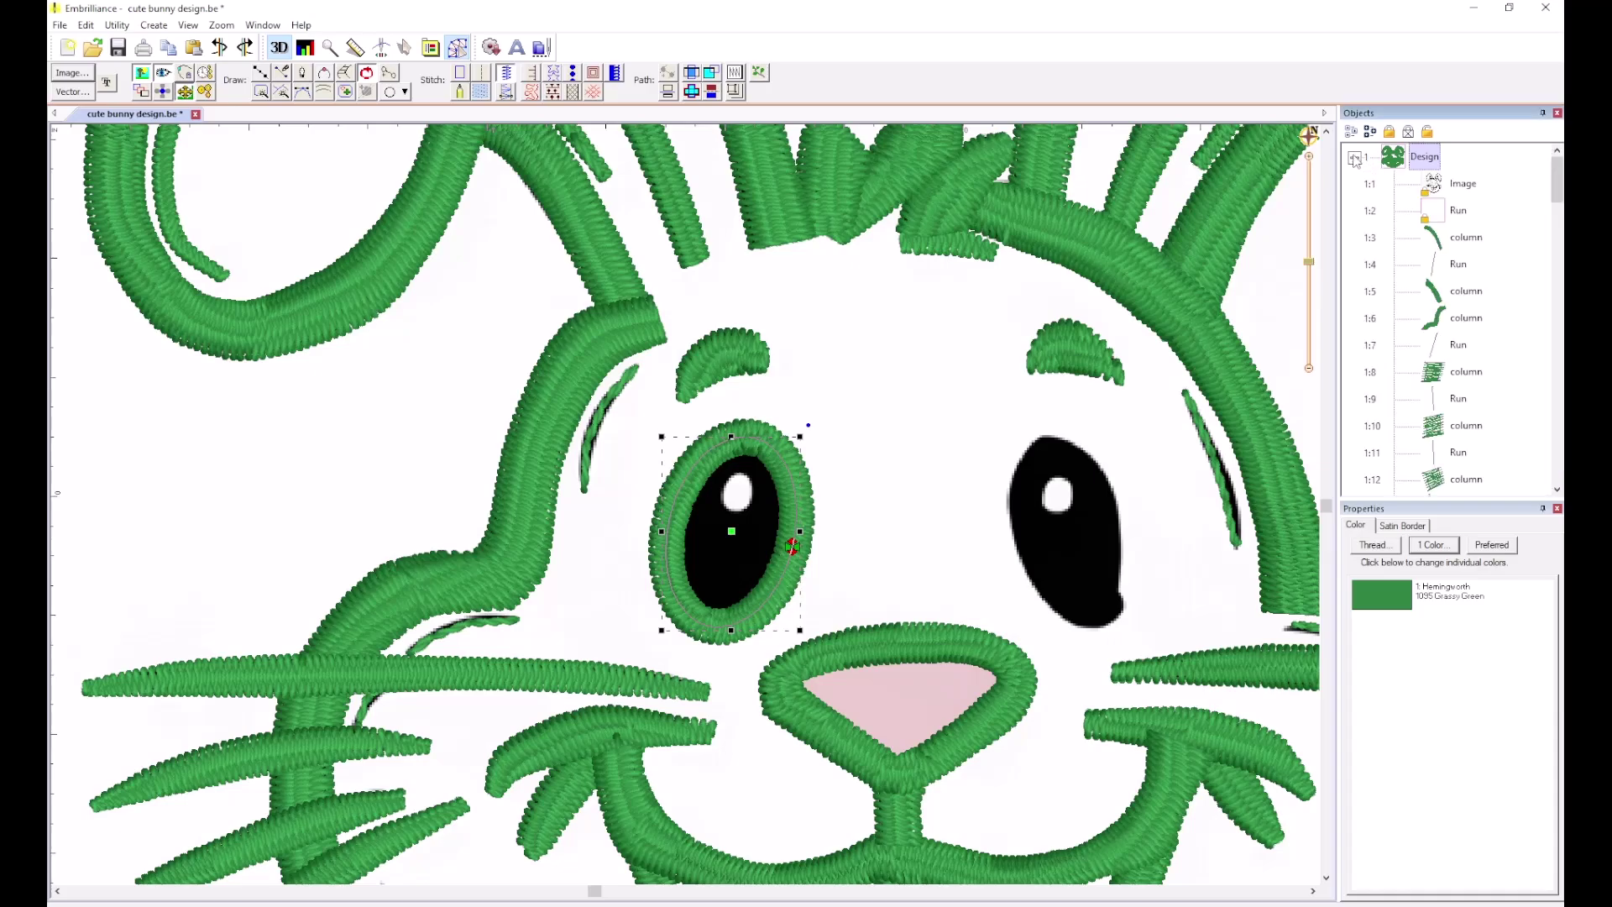
pyautogui.scroll(-6, 1475, 354)
pyautogui.moveTo(1556, 243); pyautogui.dragTo(1546, 466)
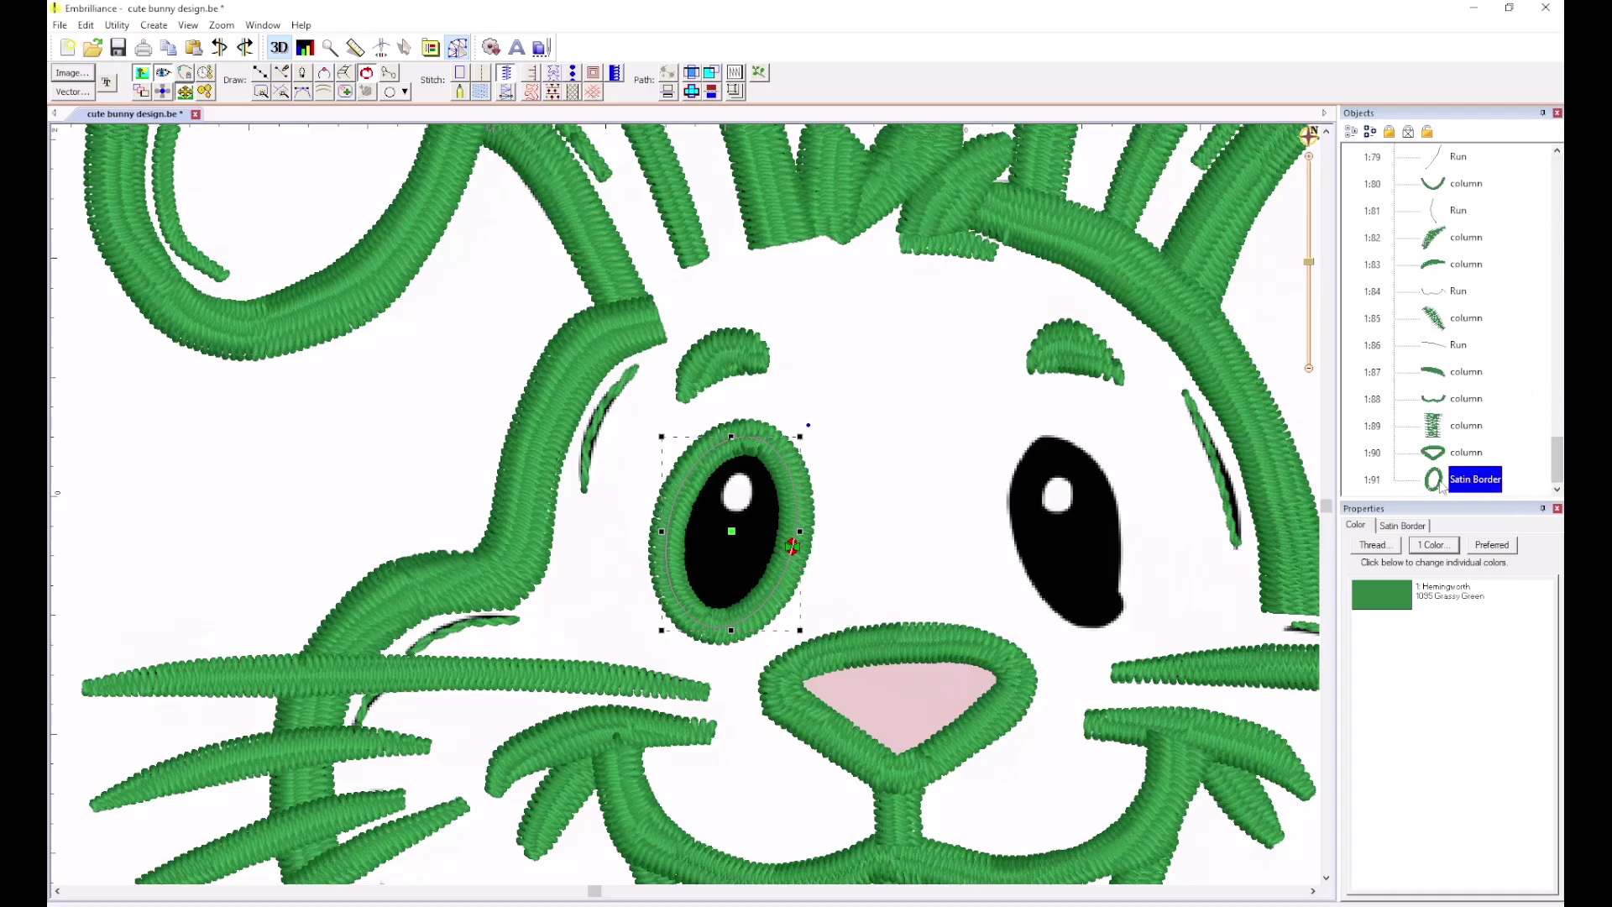
# Paste a copy of the left-hand eye's satin border, place it over the right-hand eye and rotate it to match that eye's tilt.
pyautogui.hotkey('ctrl', 'v')
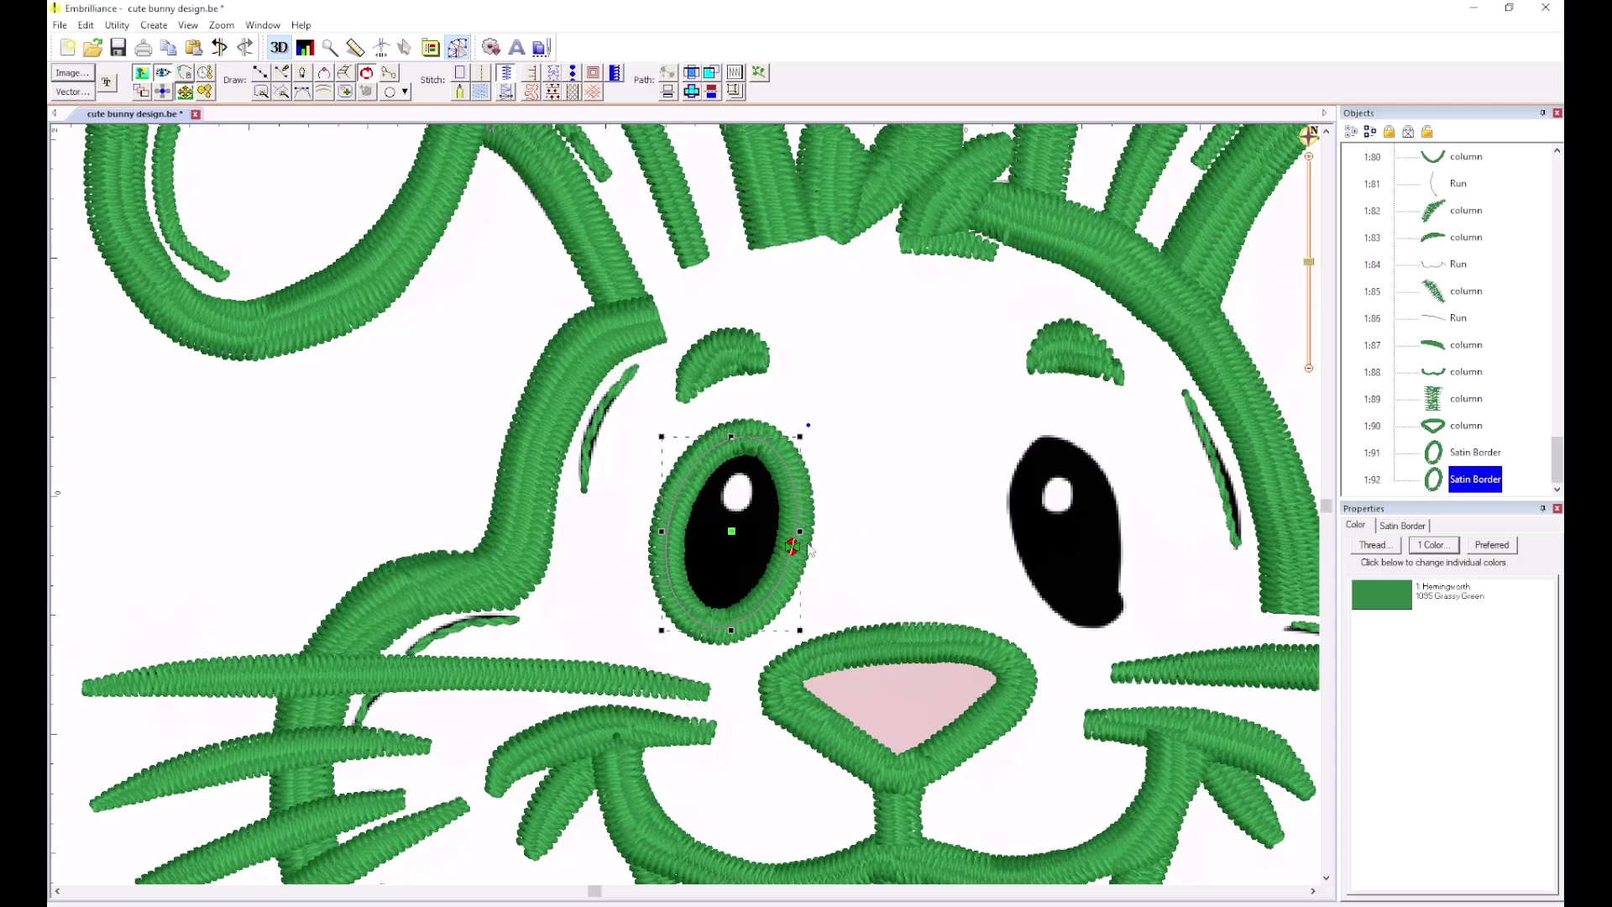
pyautogui.moveTo(732, 537); pyautogui.dragTo(1060, 537)
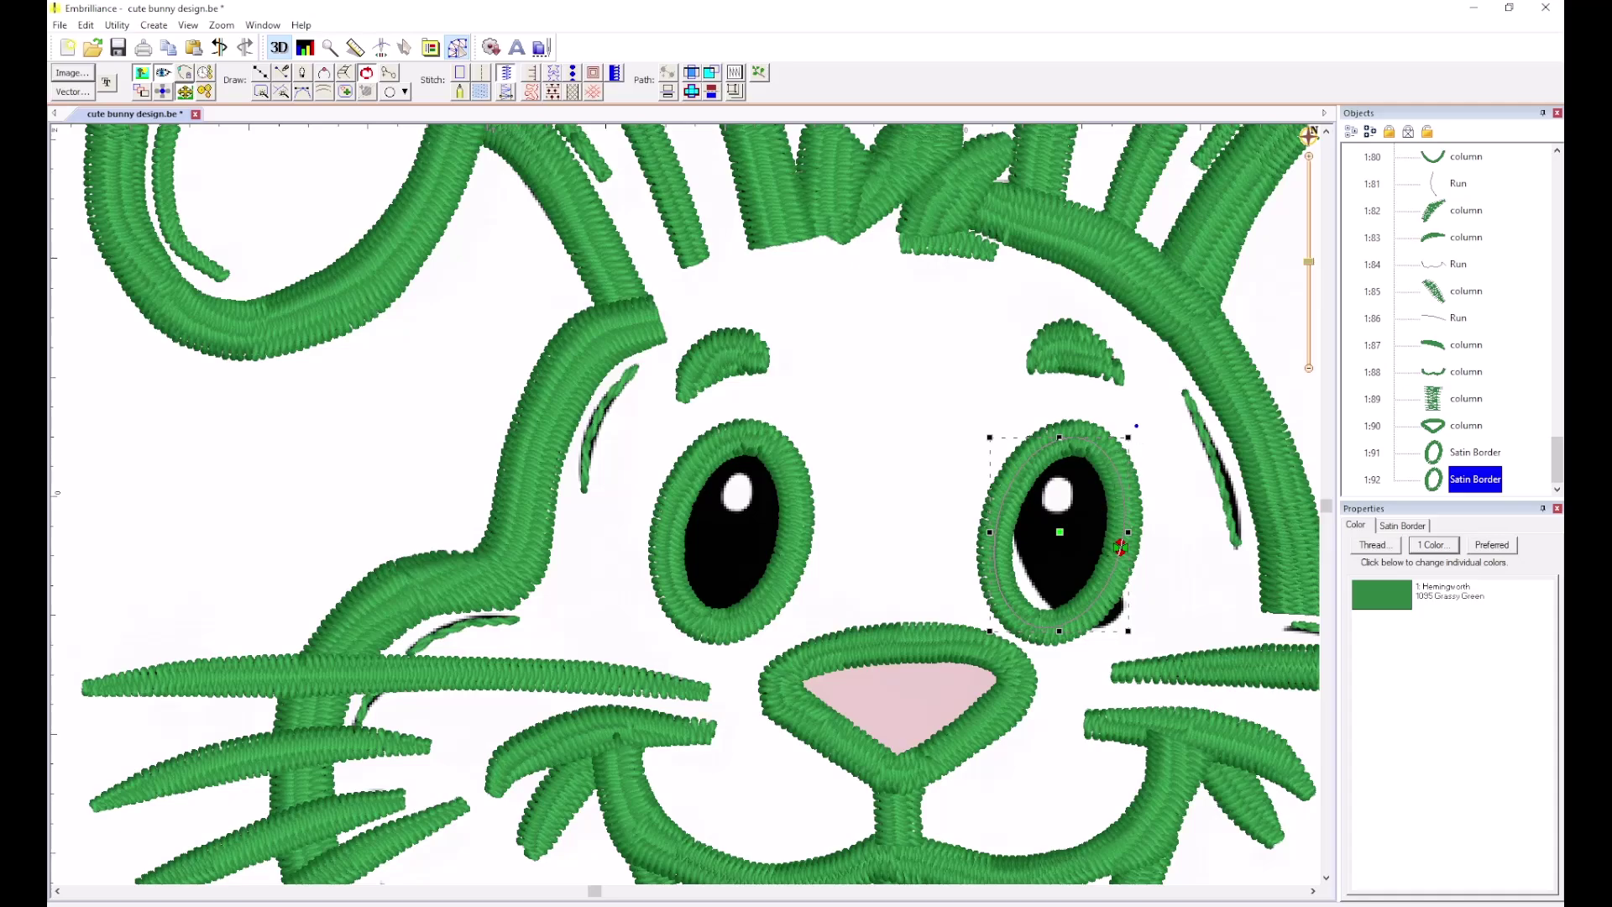
pyautogui.moveTo(1136, 426); pyautogui.dragTo(1073, 402)
pyautogui.moveTo(1121, 512); pyautogui.dragTo(1067, 535)
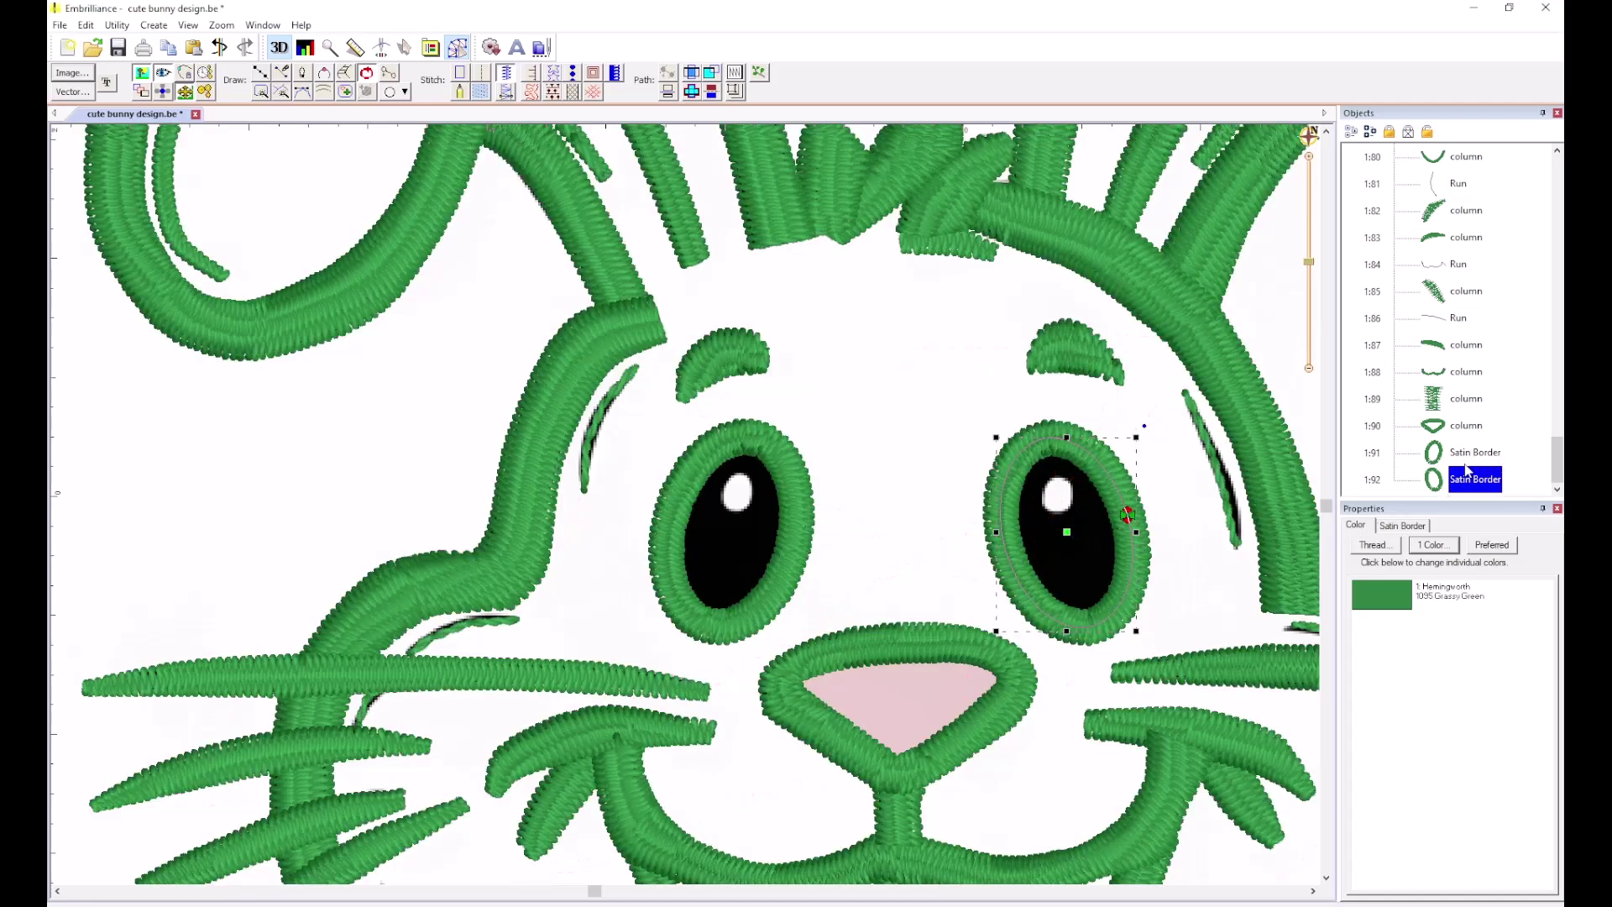
# Duplicate the left-hand eye's satin border, convert the copy to a fill and order it before the border it lies under.
pyautogui.press('Up')
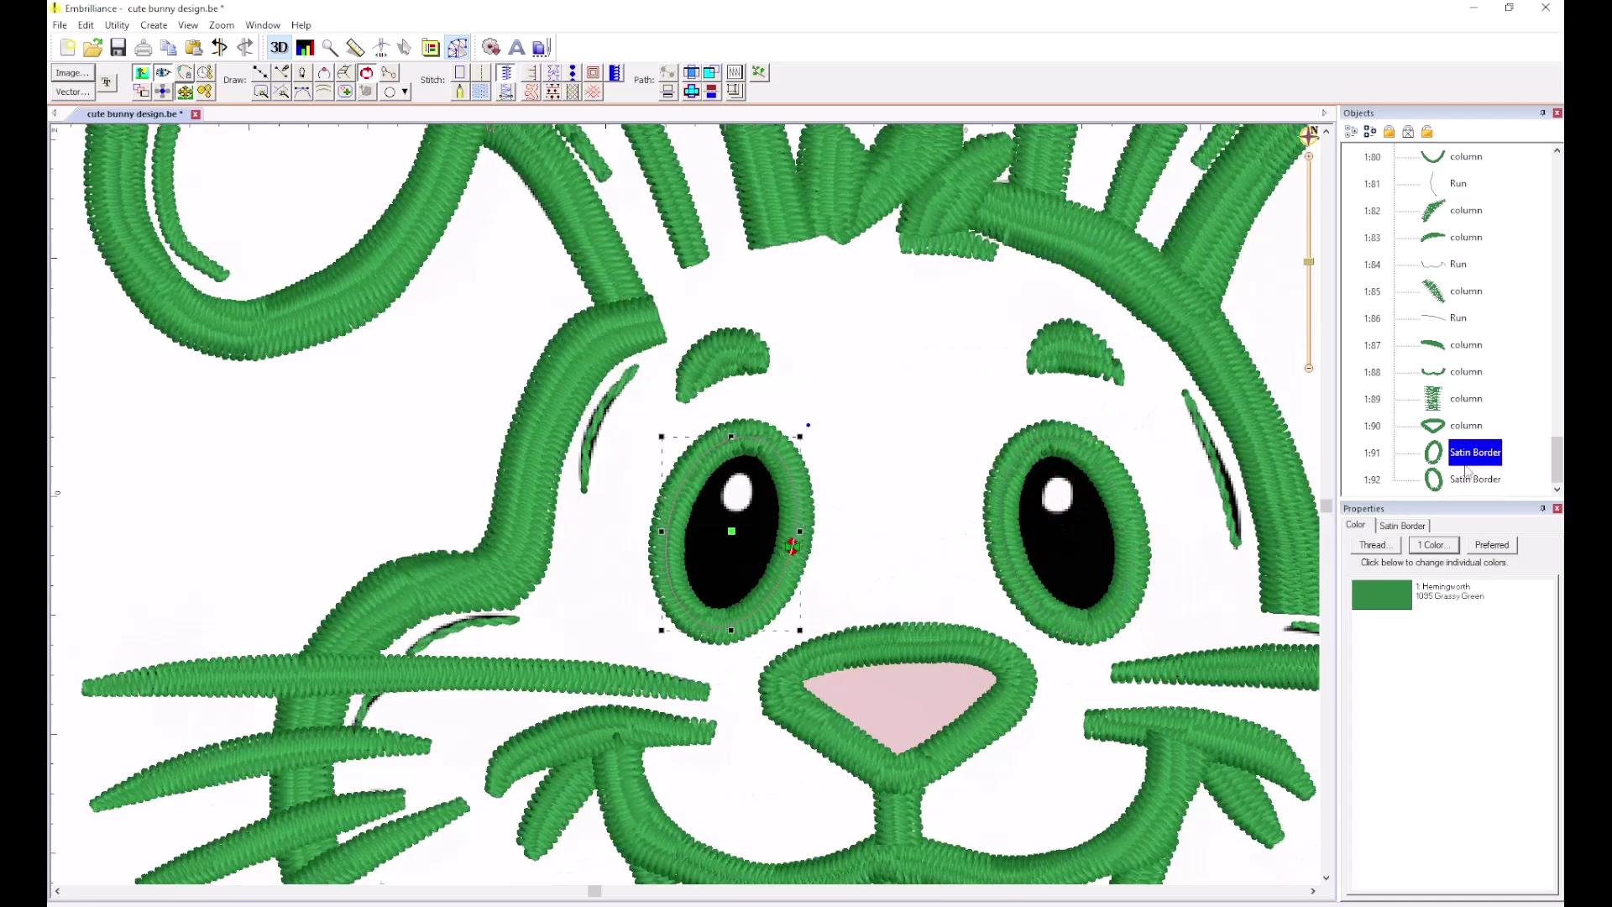
pyautogui.hotkey('ctrl', 'v')
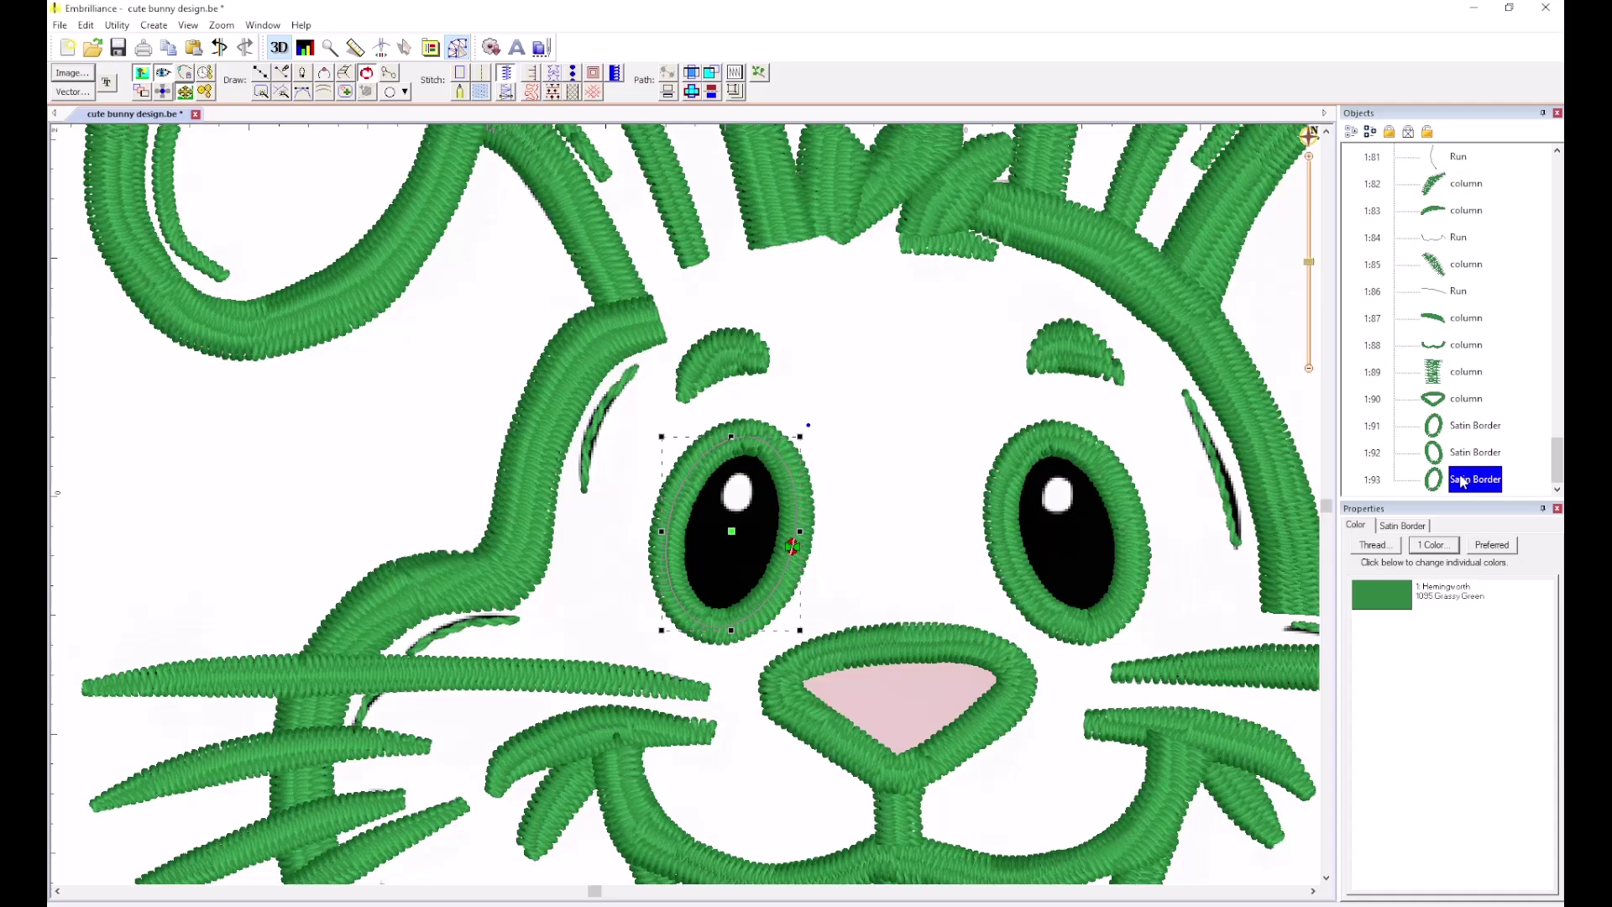
pyautogui.click(483, 92)
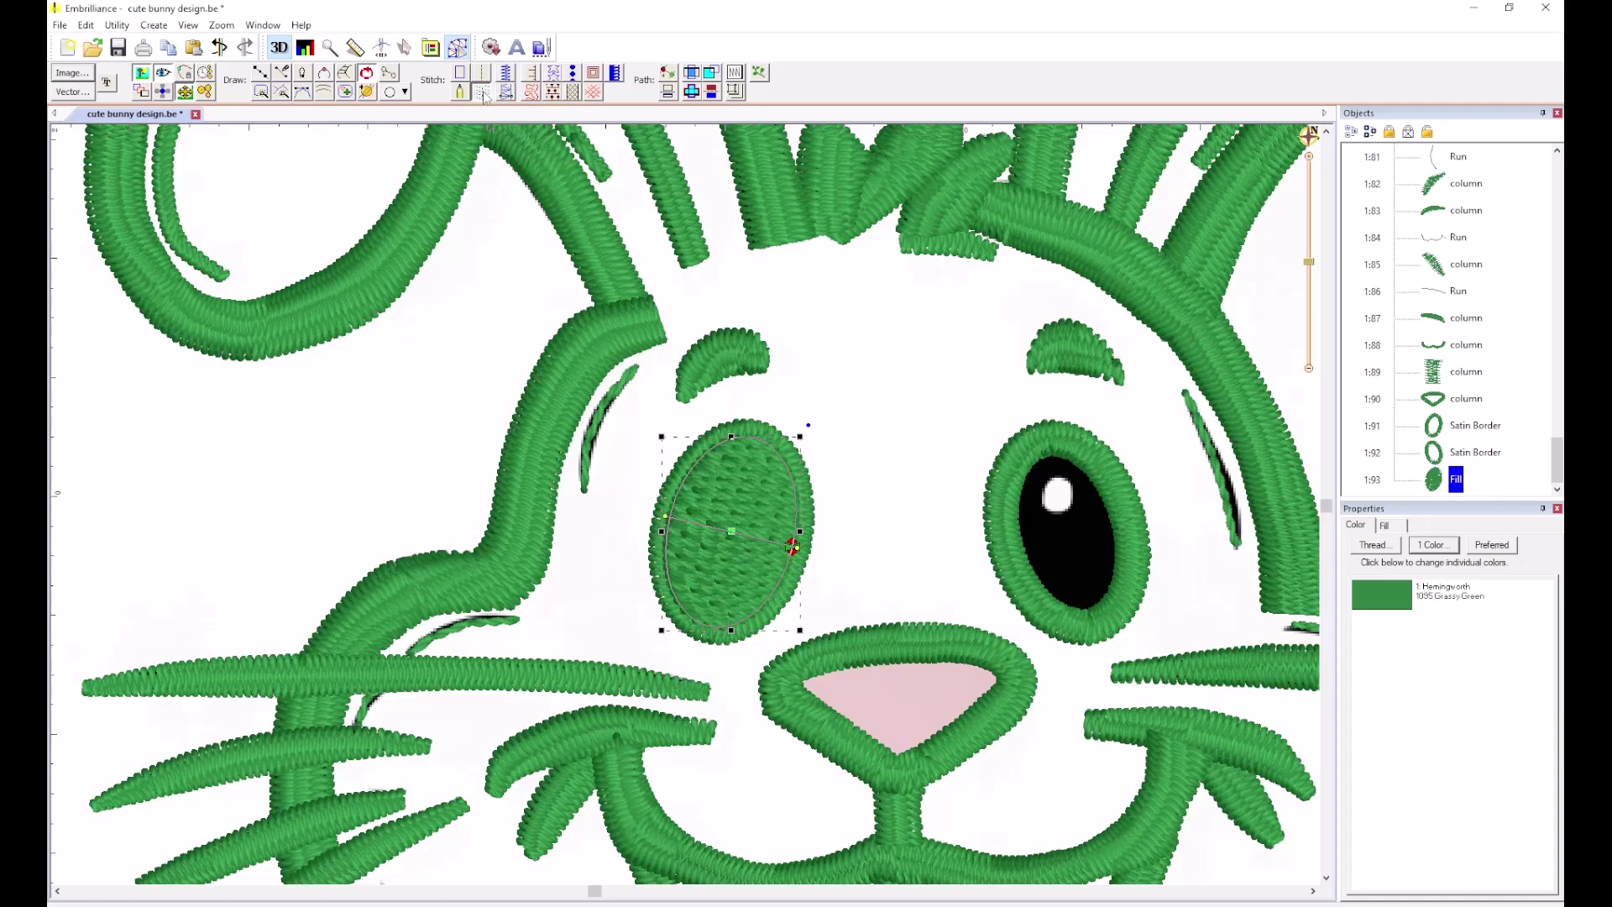
pyautogui.moveTo(1443, 486); pyautogui.dragTo(1437, 415)
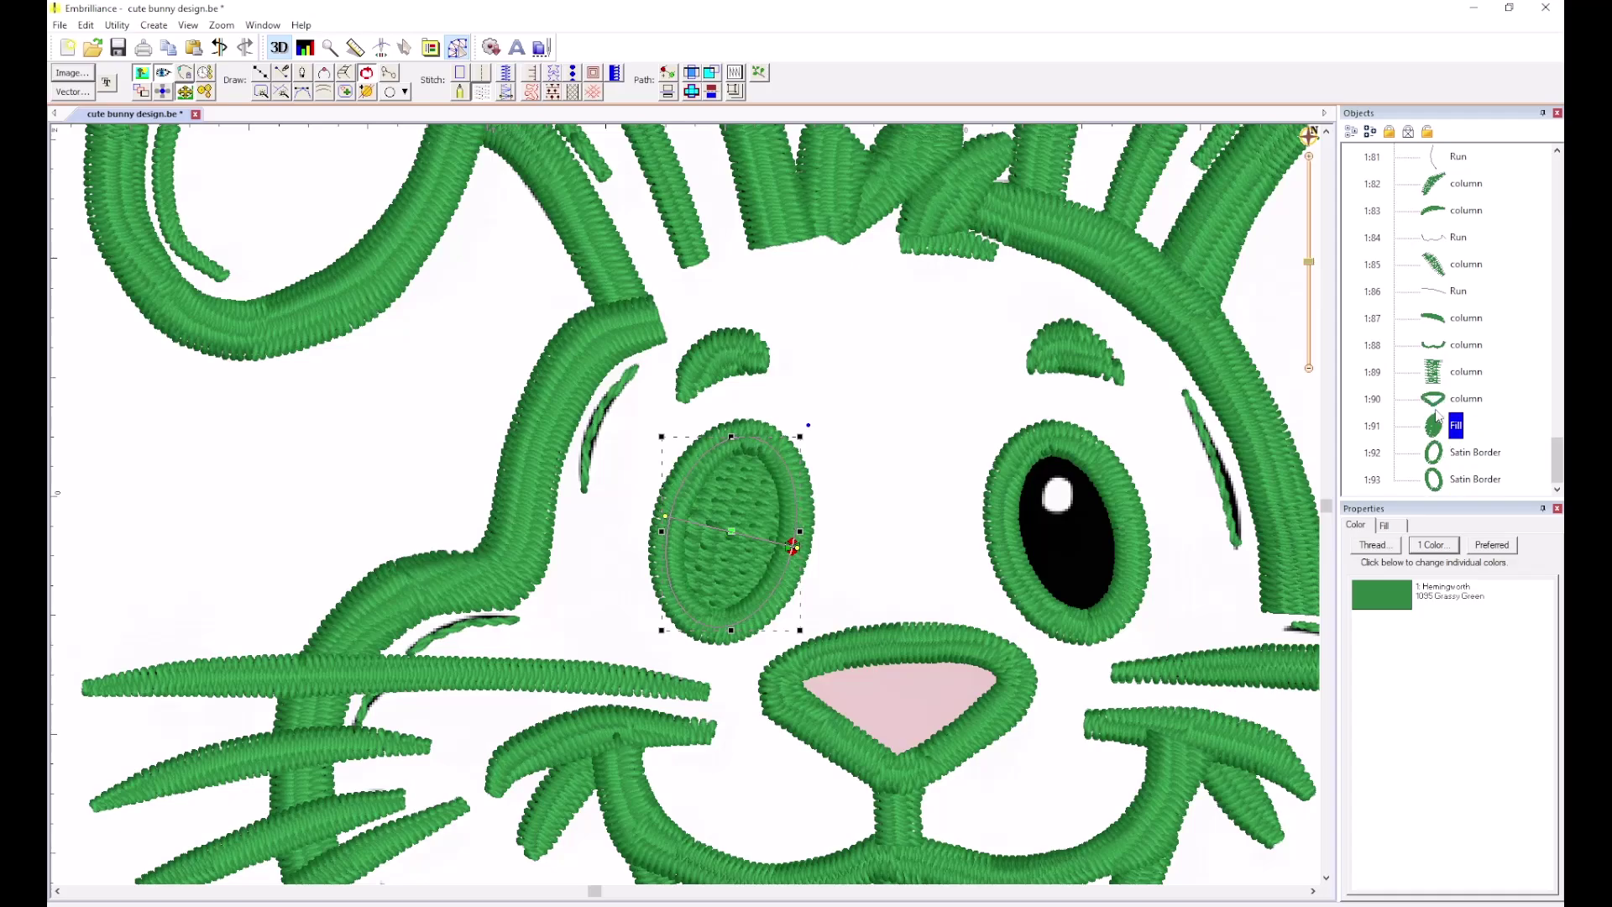
# Duplicate the right-hand eye's satin border, convert the copy to a fill and order it directly before that eye's border.
pyautogui.click(1437, 481)
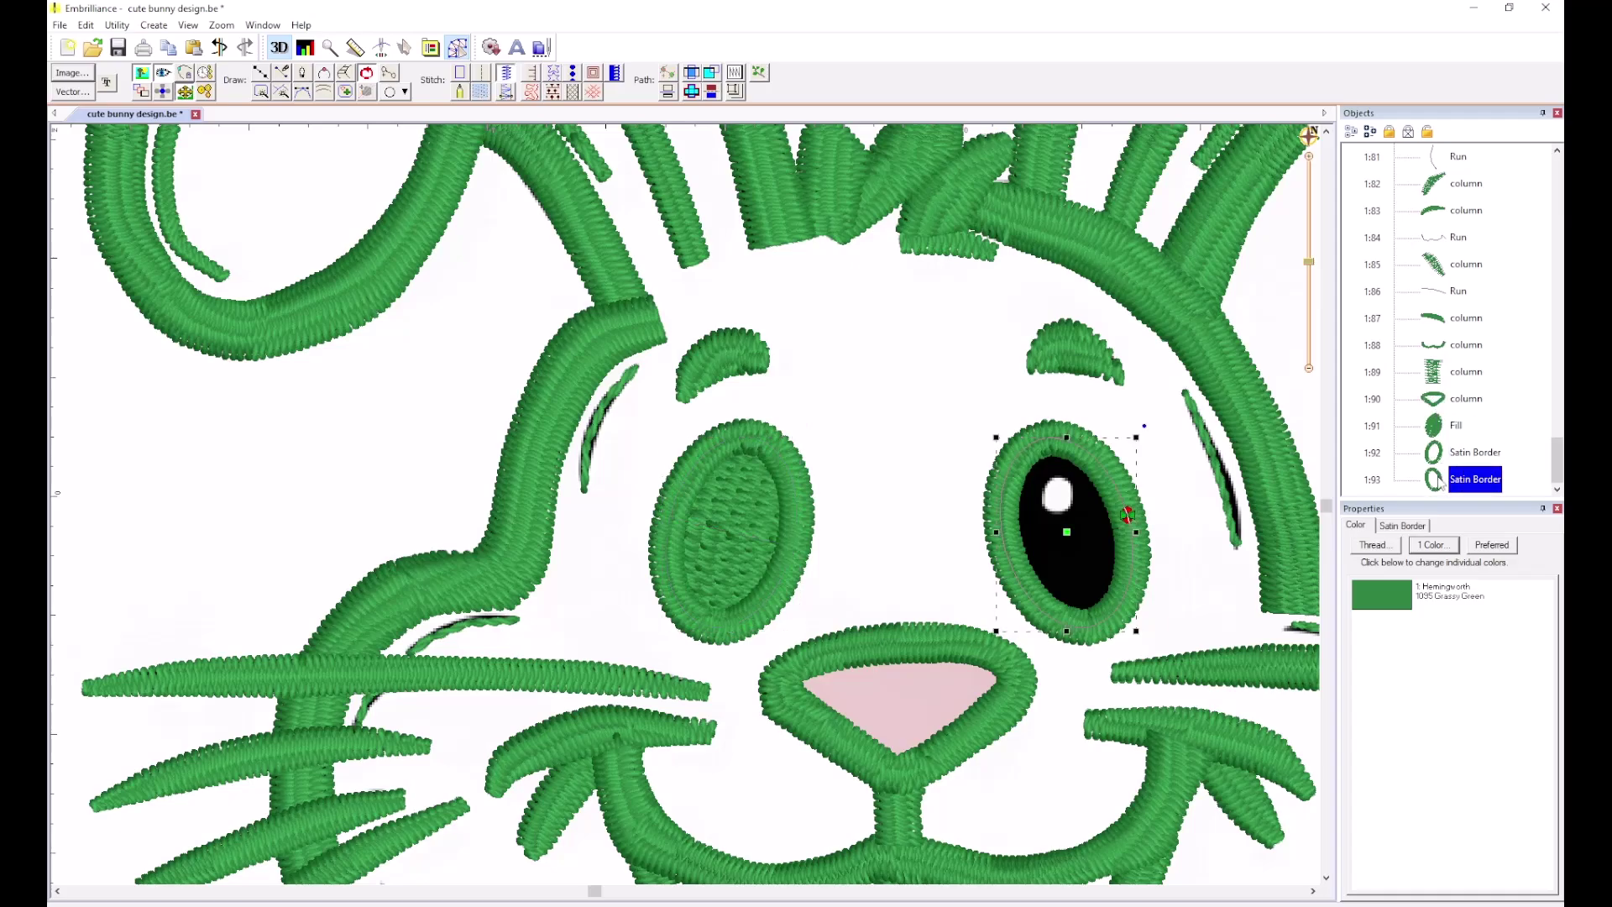
pyautogui.hotkey('ctrl', 'c')
pyautogui.hotkey('ctrl', 'v')
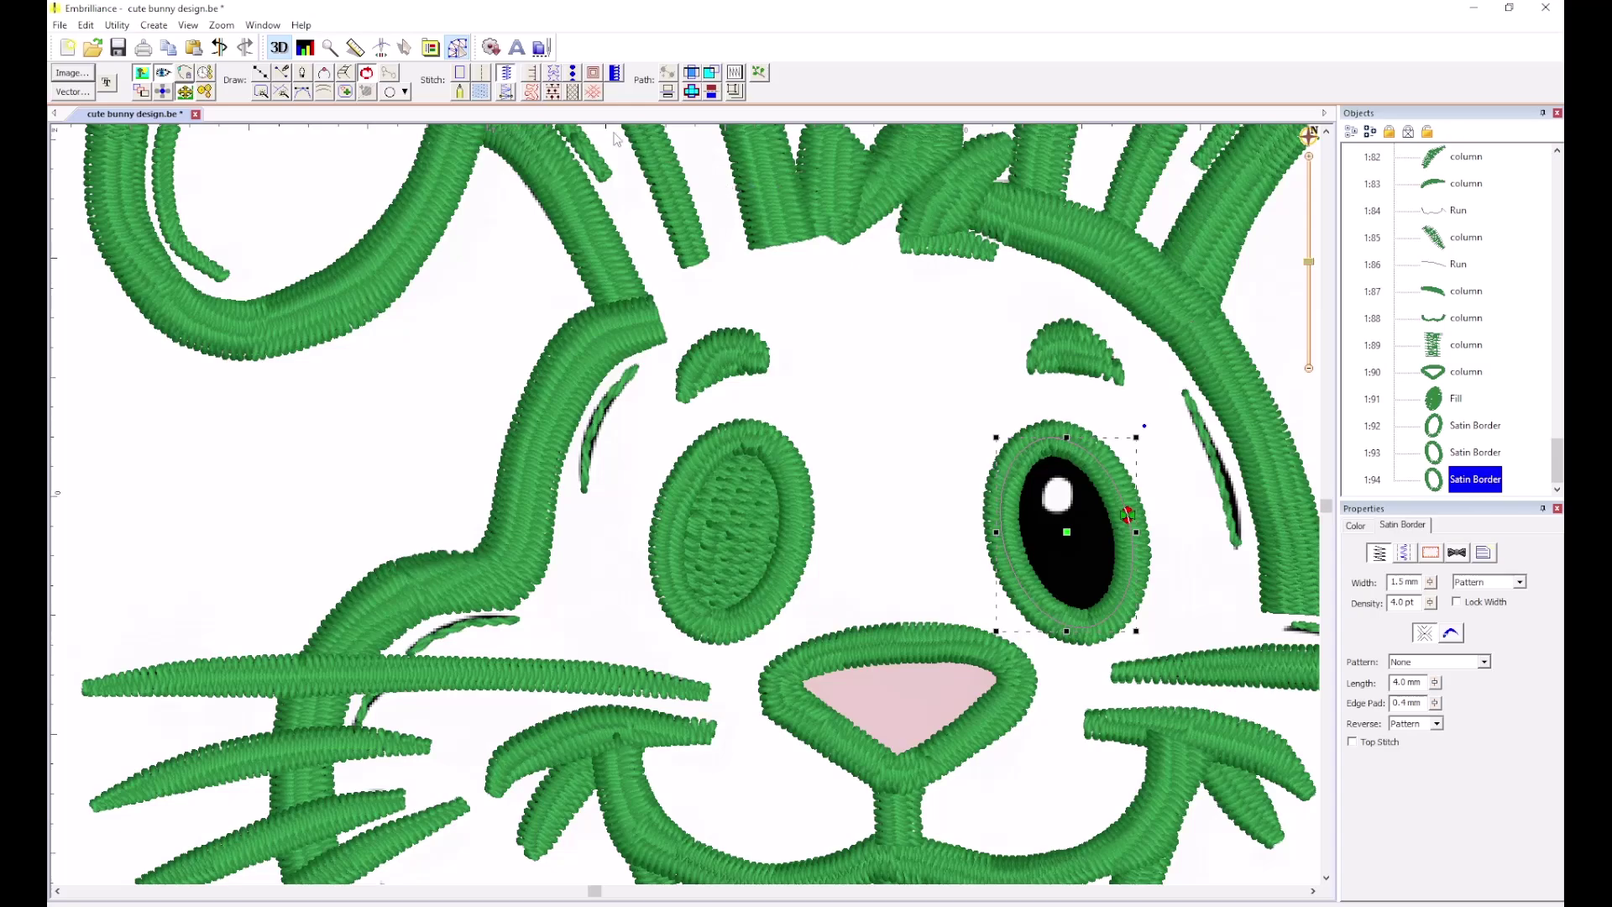
pyautogui.click(481, 90)
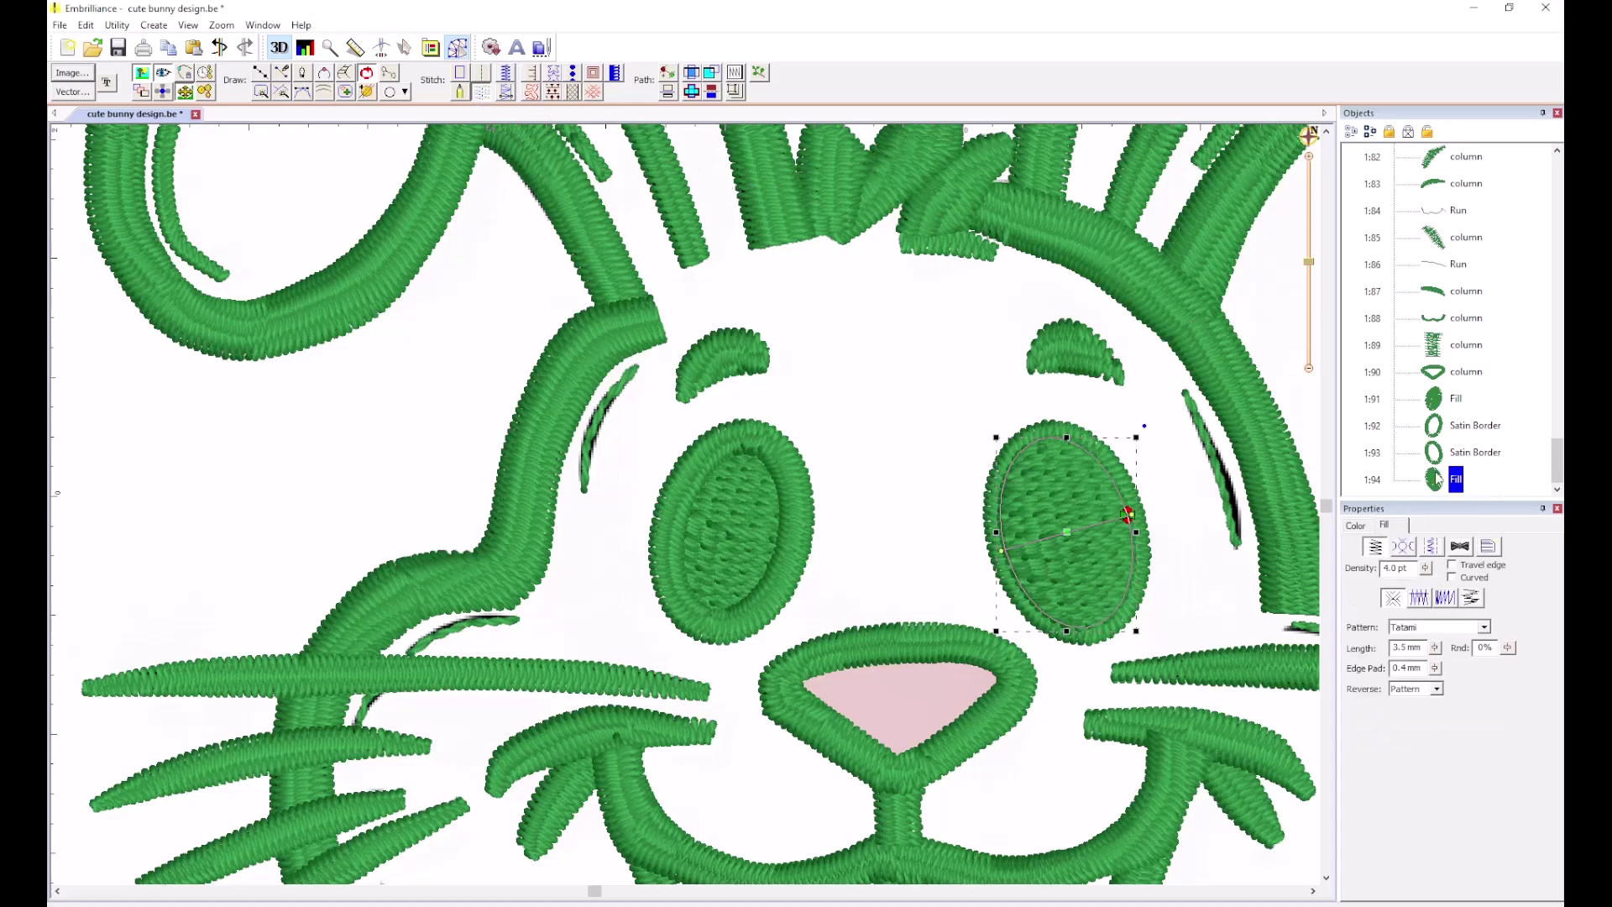
pyautogui.moveTo(1438, 478); pyautogui.dragTo(1438, 445)
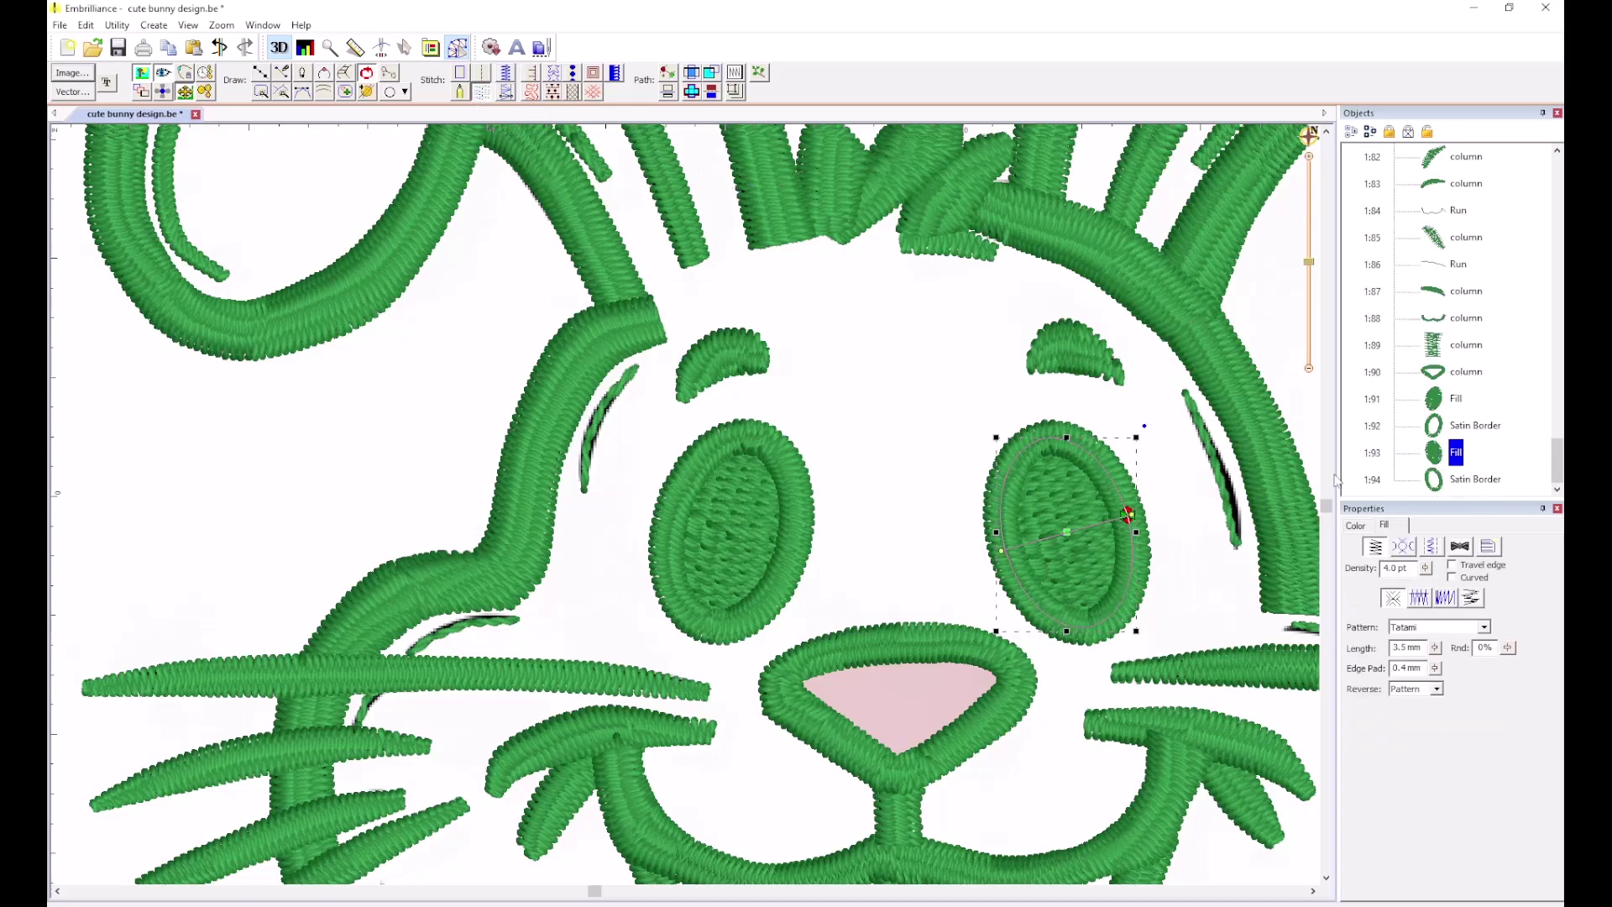
pyautogui.click(911, 424)
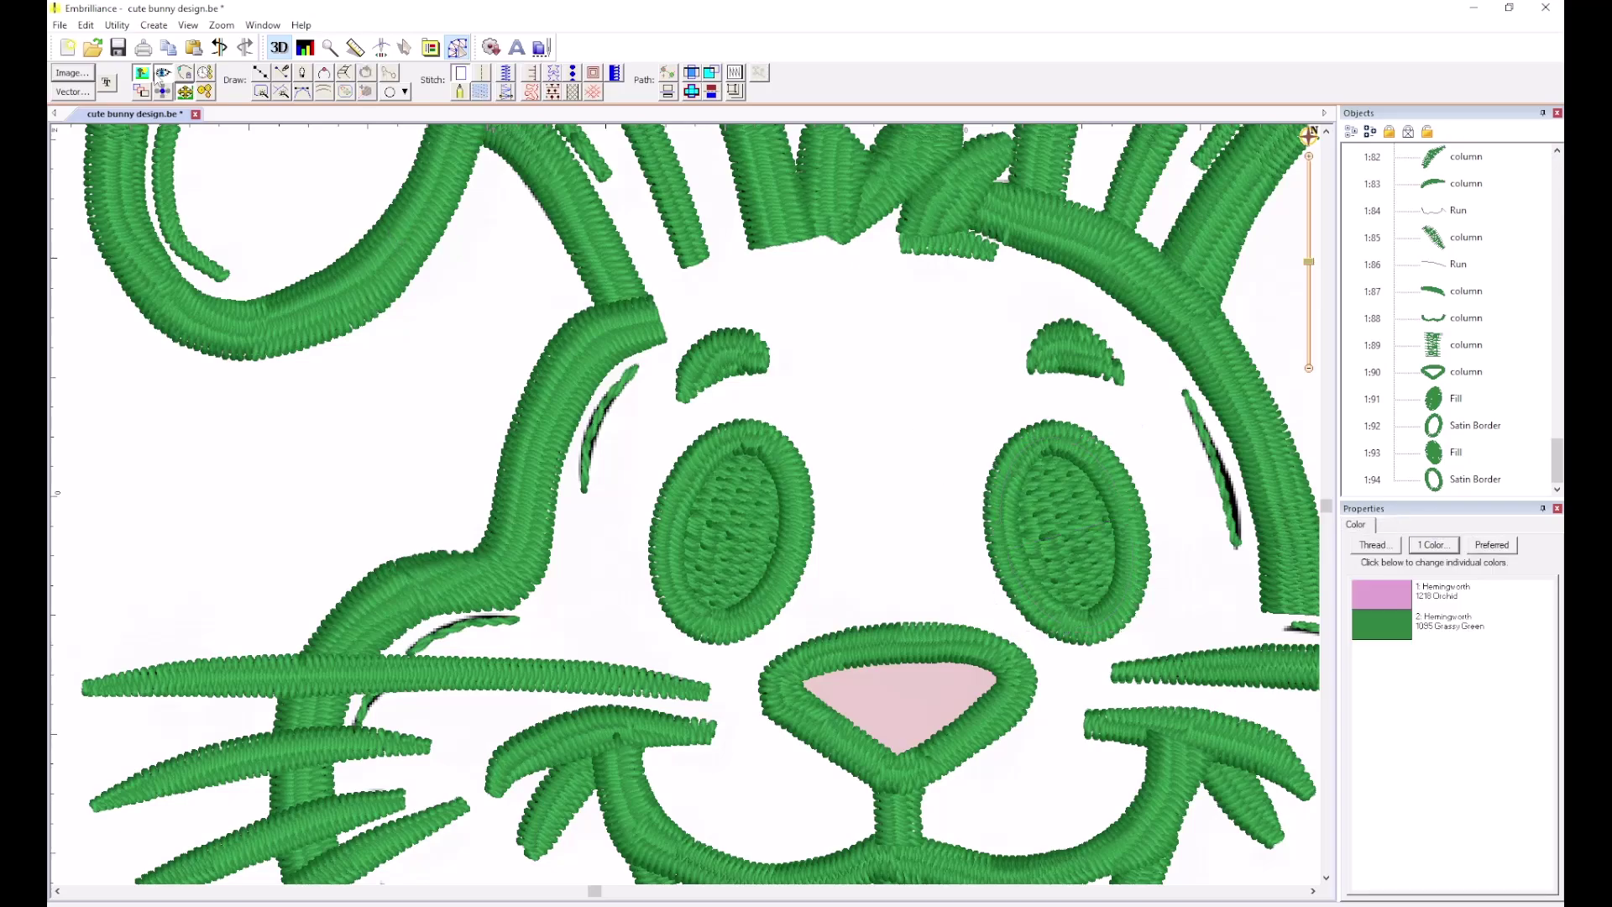
# With the stitches hidden, draw a small oval over the left-hand eye's white highlight and convert it to a fill.
pyautogui.click(166, 75)
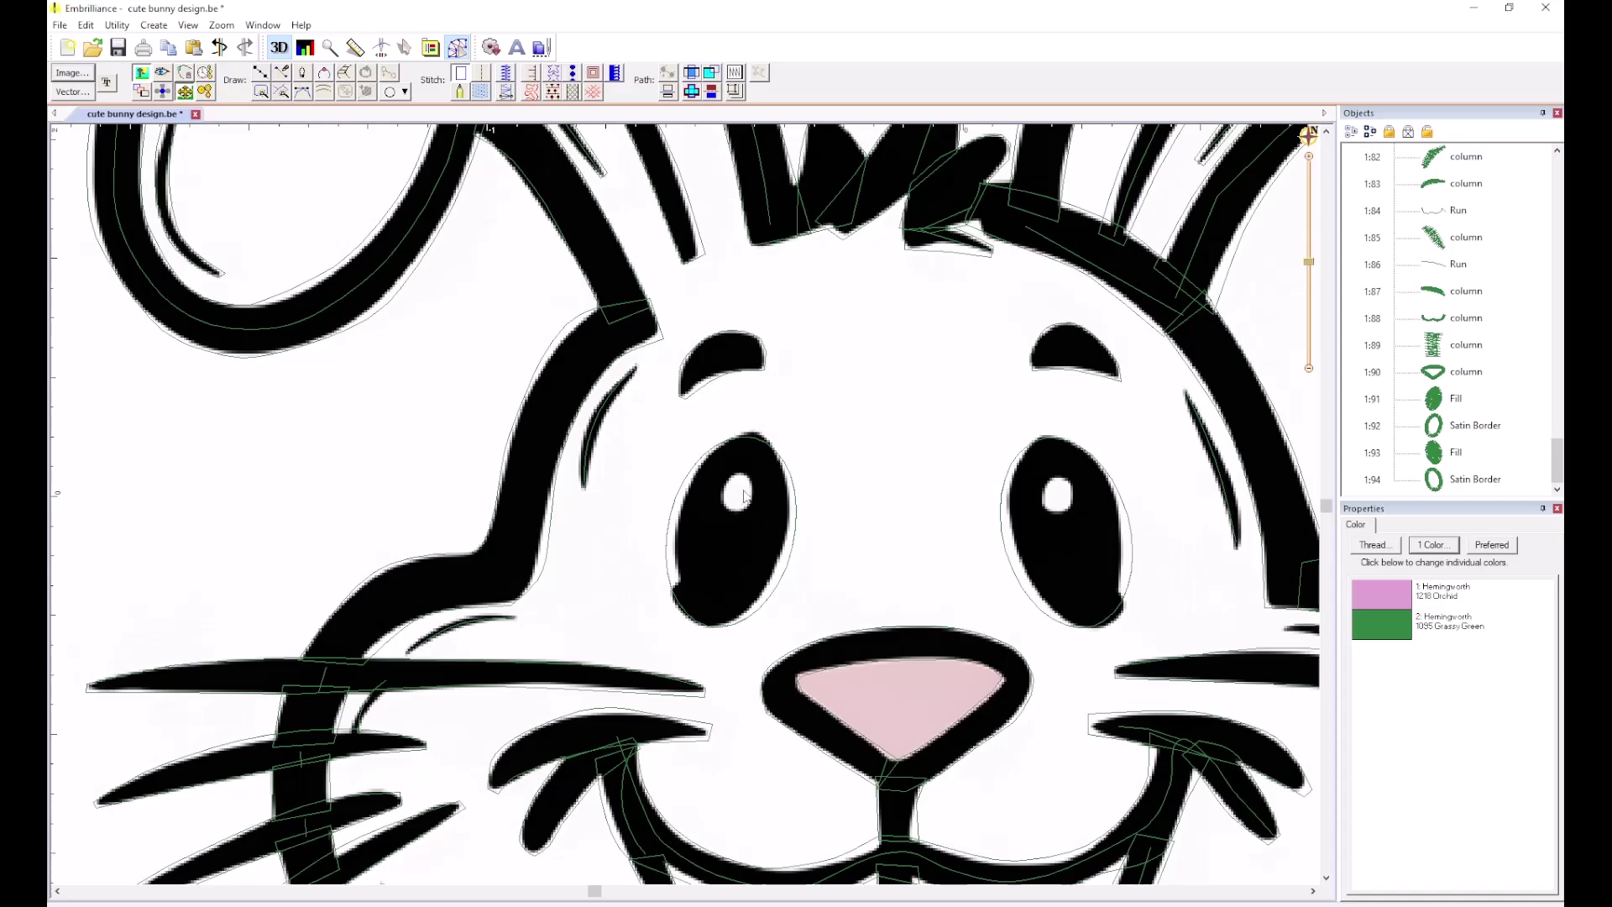
pyautogui.click(389, 92)
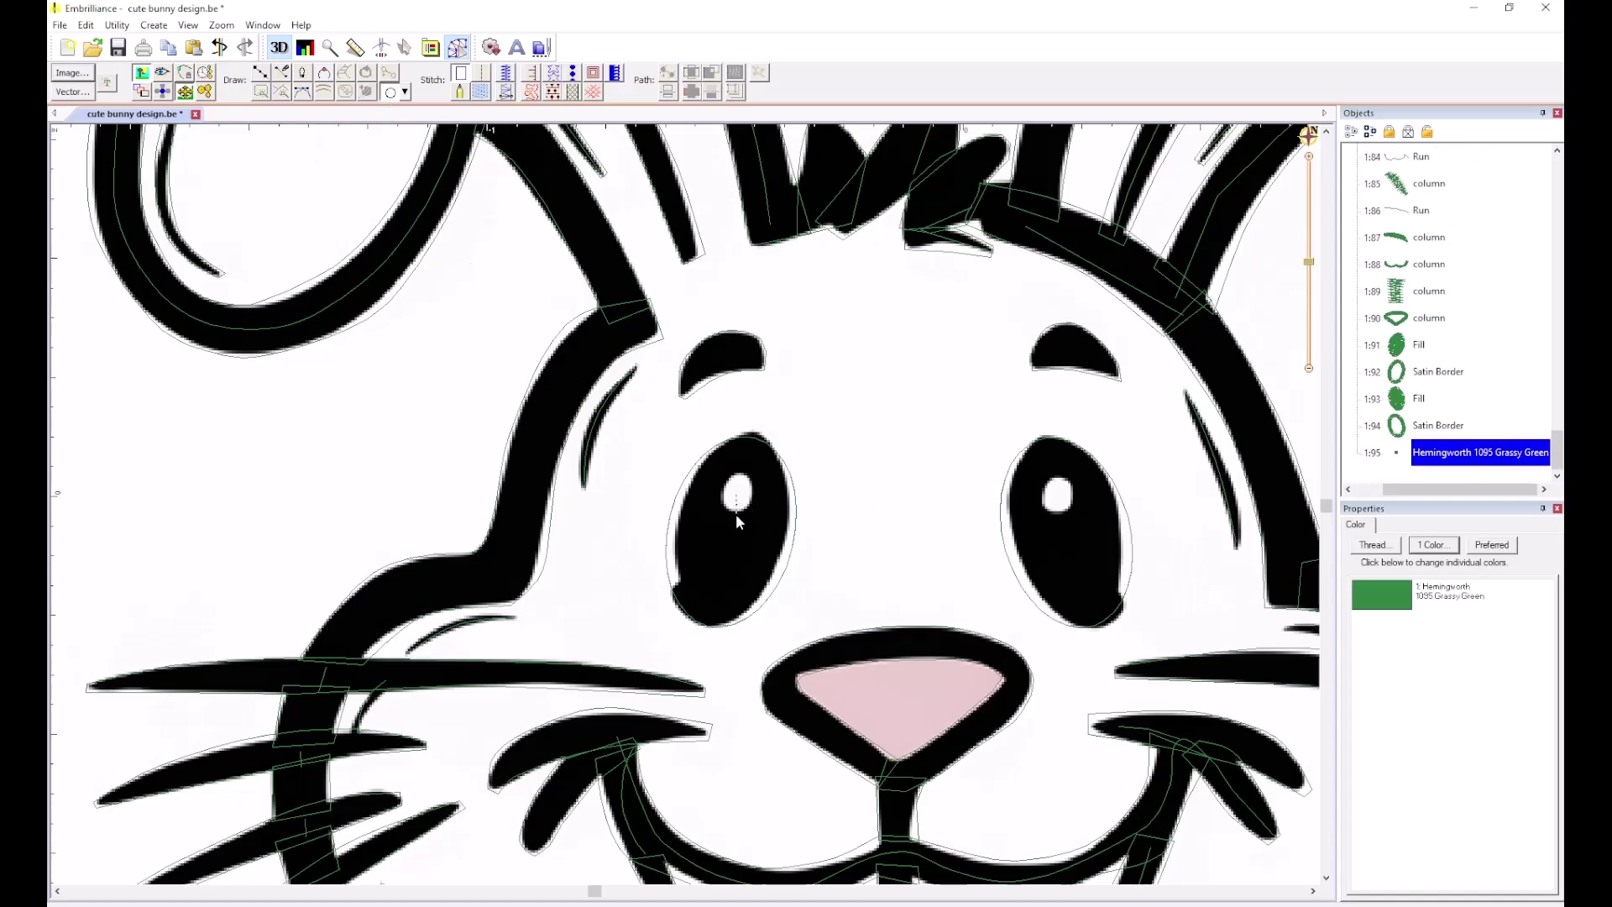
pyautogui.moveTo(736, 514)
pyautogui.mouseDown()
pyautogui.moveTo(706, 535)
pyautogui.moveTo(738, 501)
pyautogui.mouseUp()
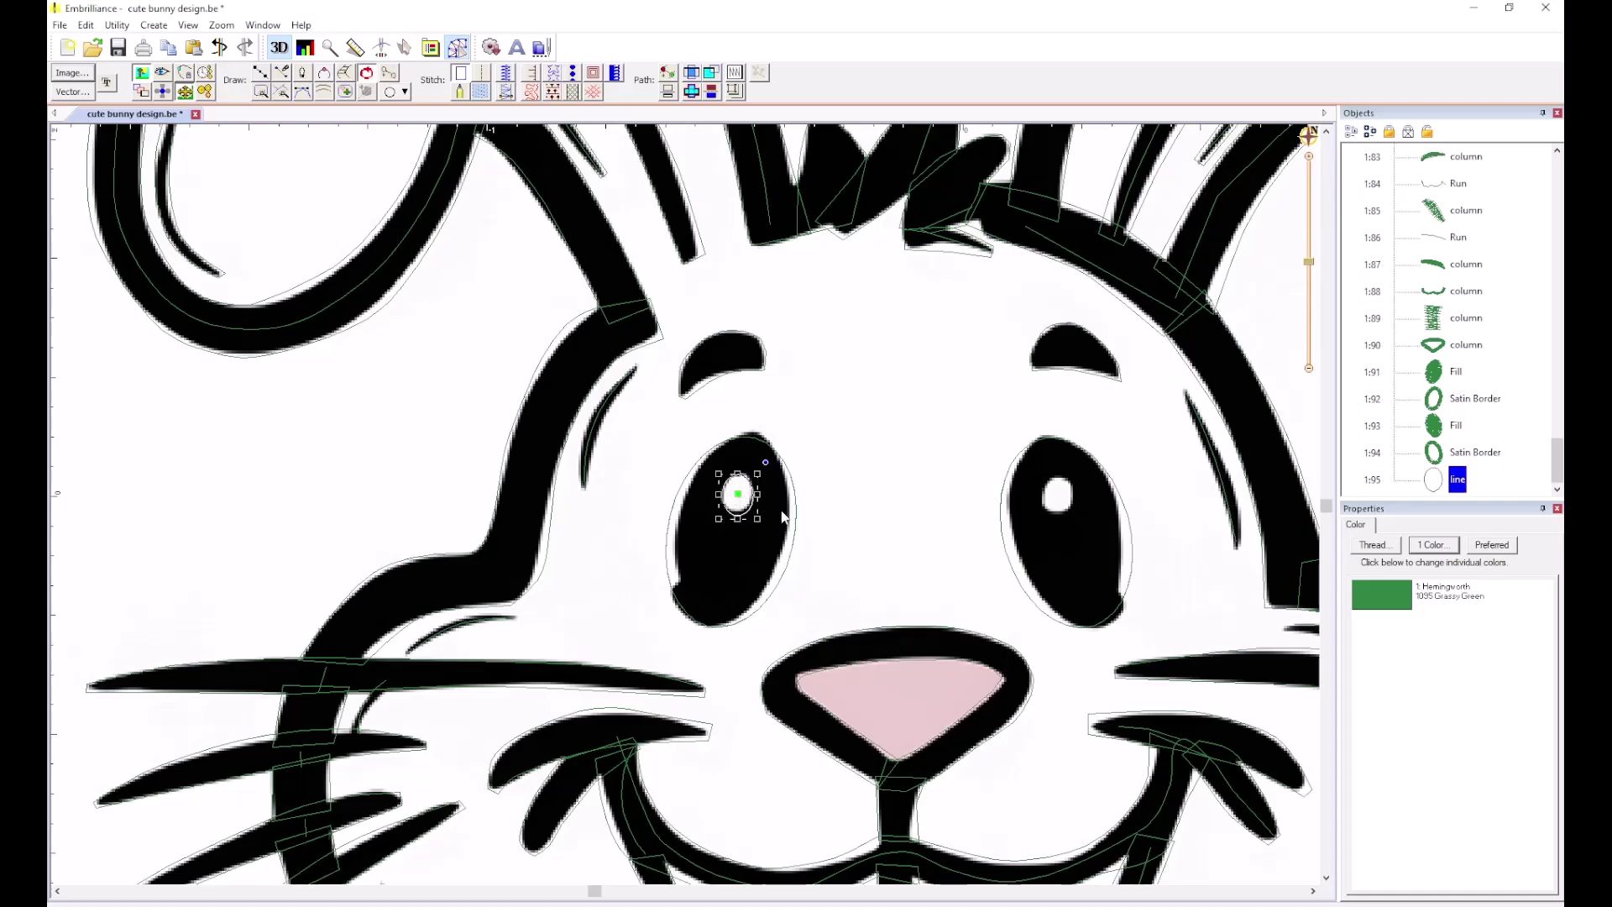
pyautogui.click(480, 91)
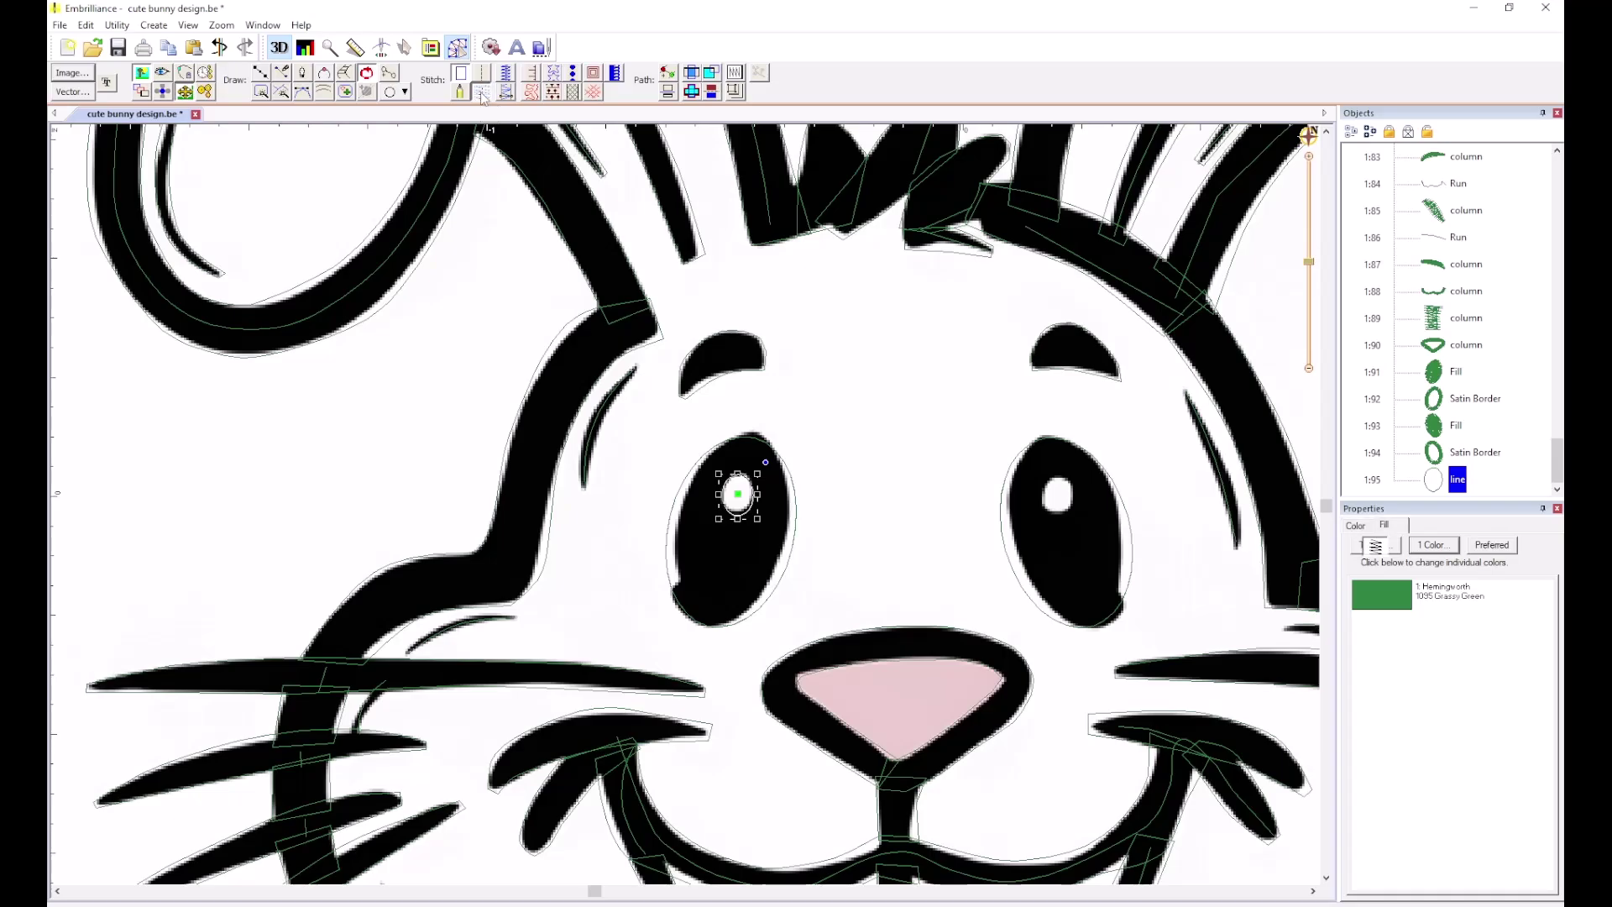
pyautogui.click(941, 496)
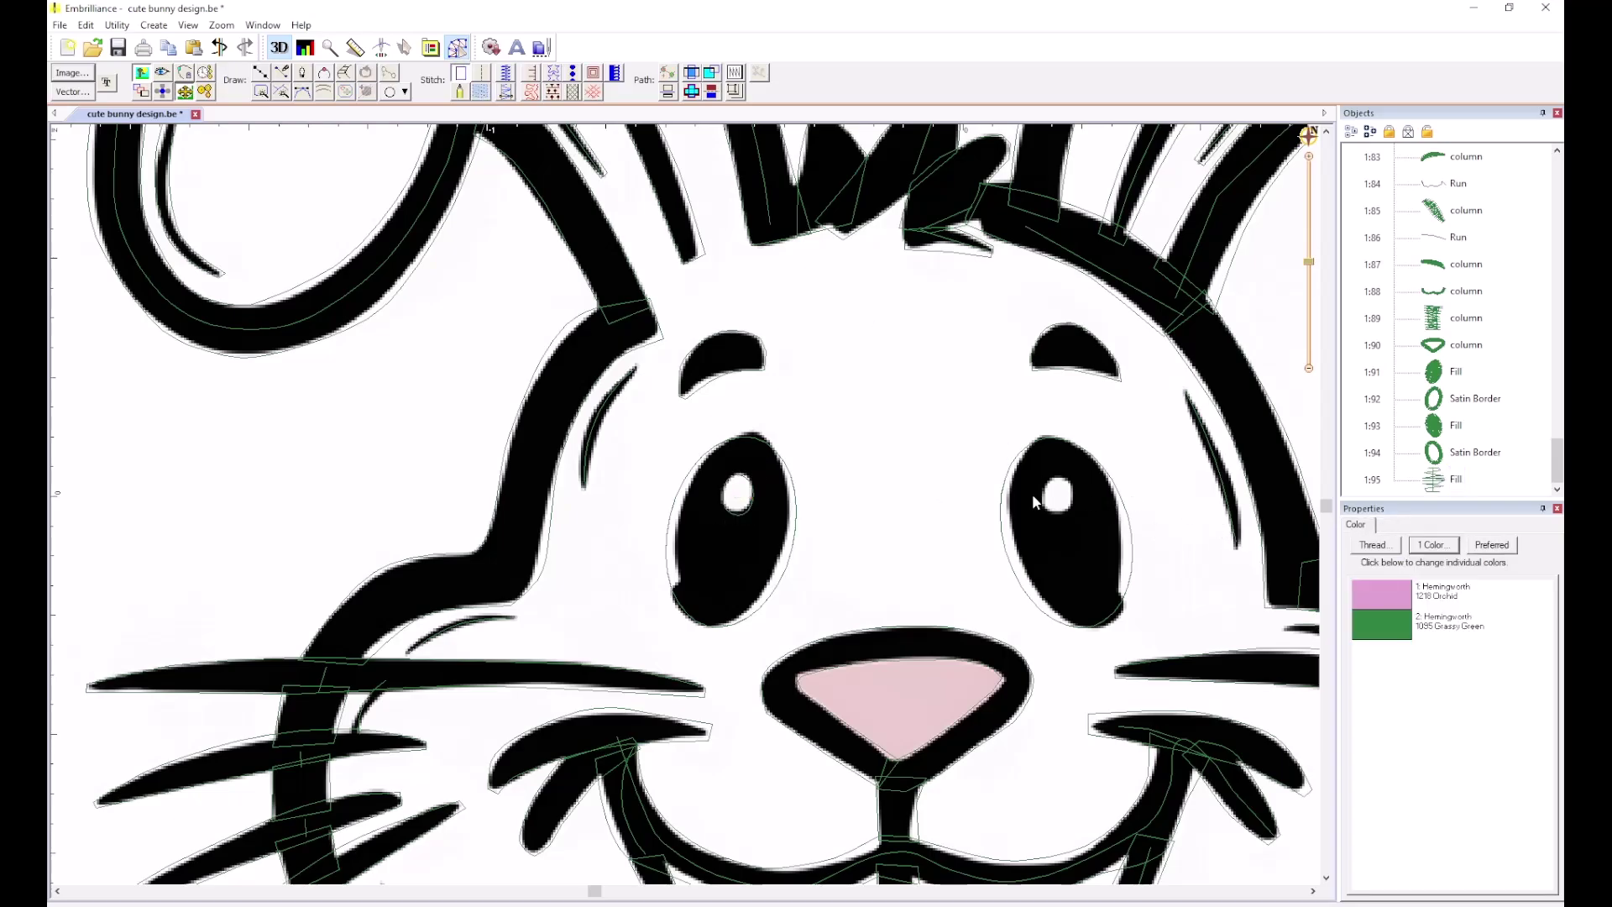
# Duplicate the highlight fill and position the copy over the right-hand eye's white highlight.
pyautogui.click(1469, 481)
pyautogui.hotkey('ctrl', 'v')
pyautogui.moveTo(735, 497); pyautogui.dragTo(1078, 491)
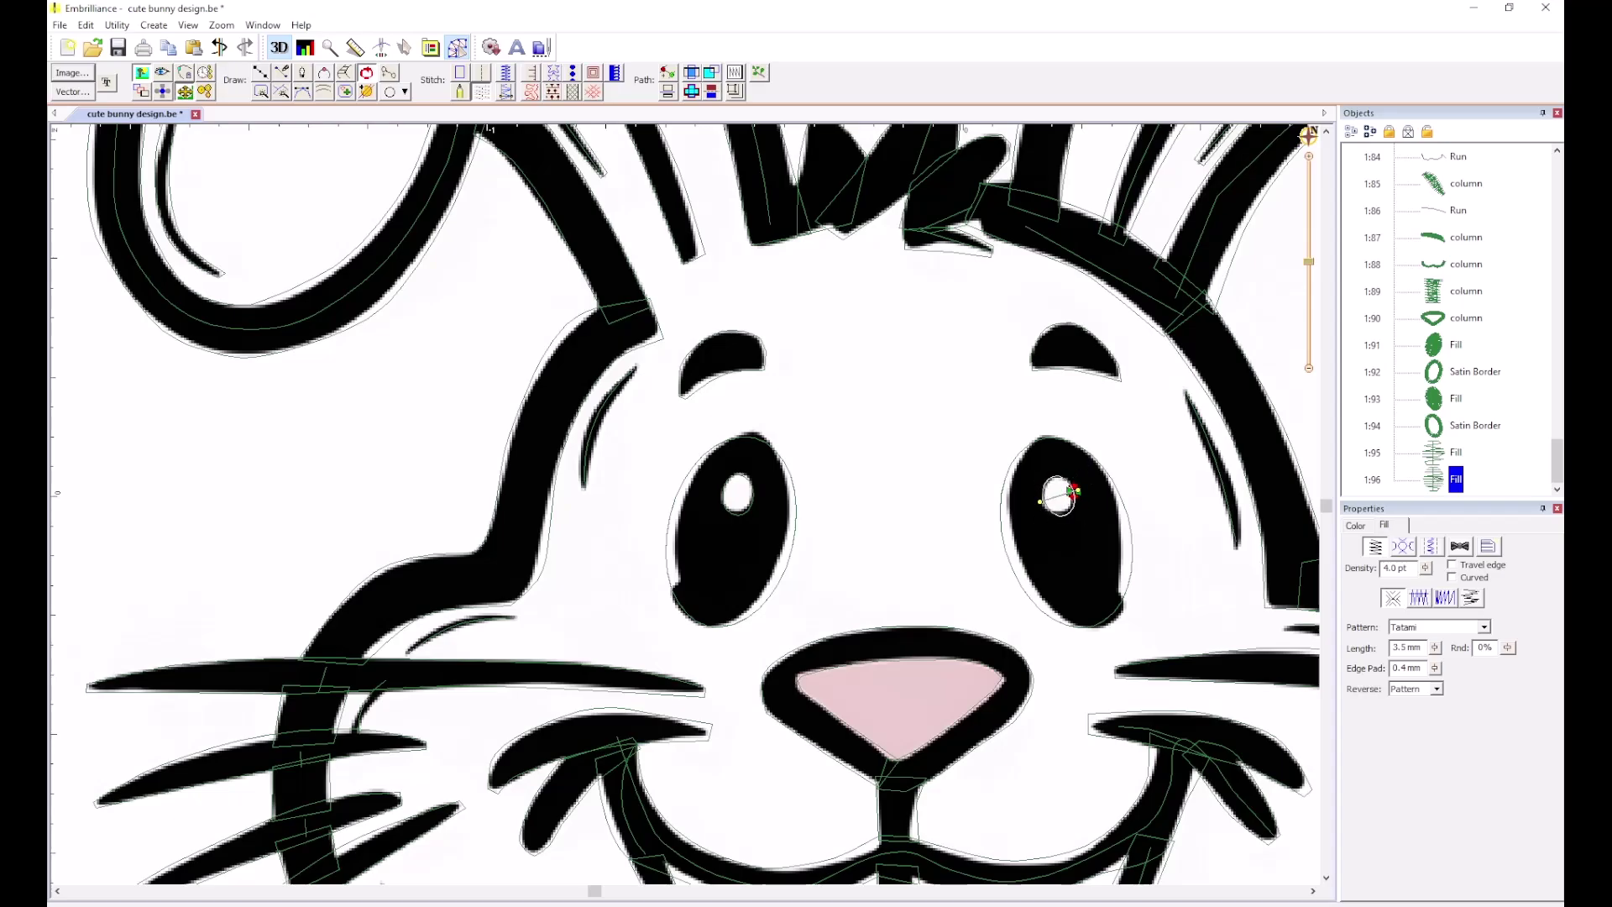
pyautogui.click(890, 427)
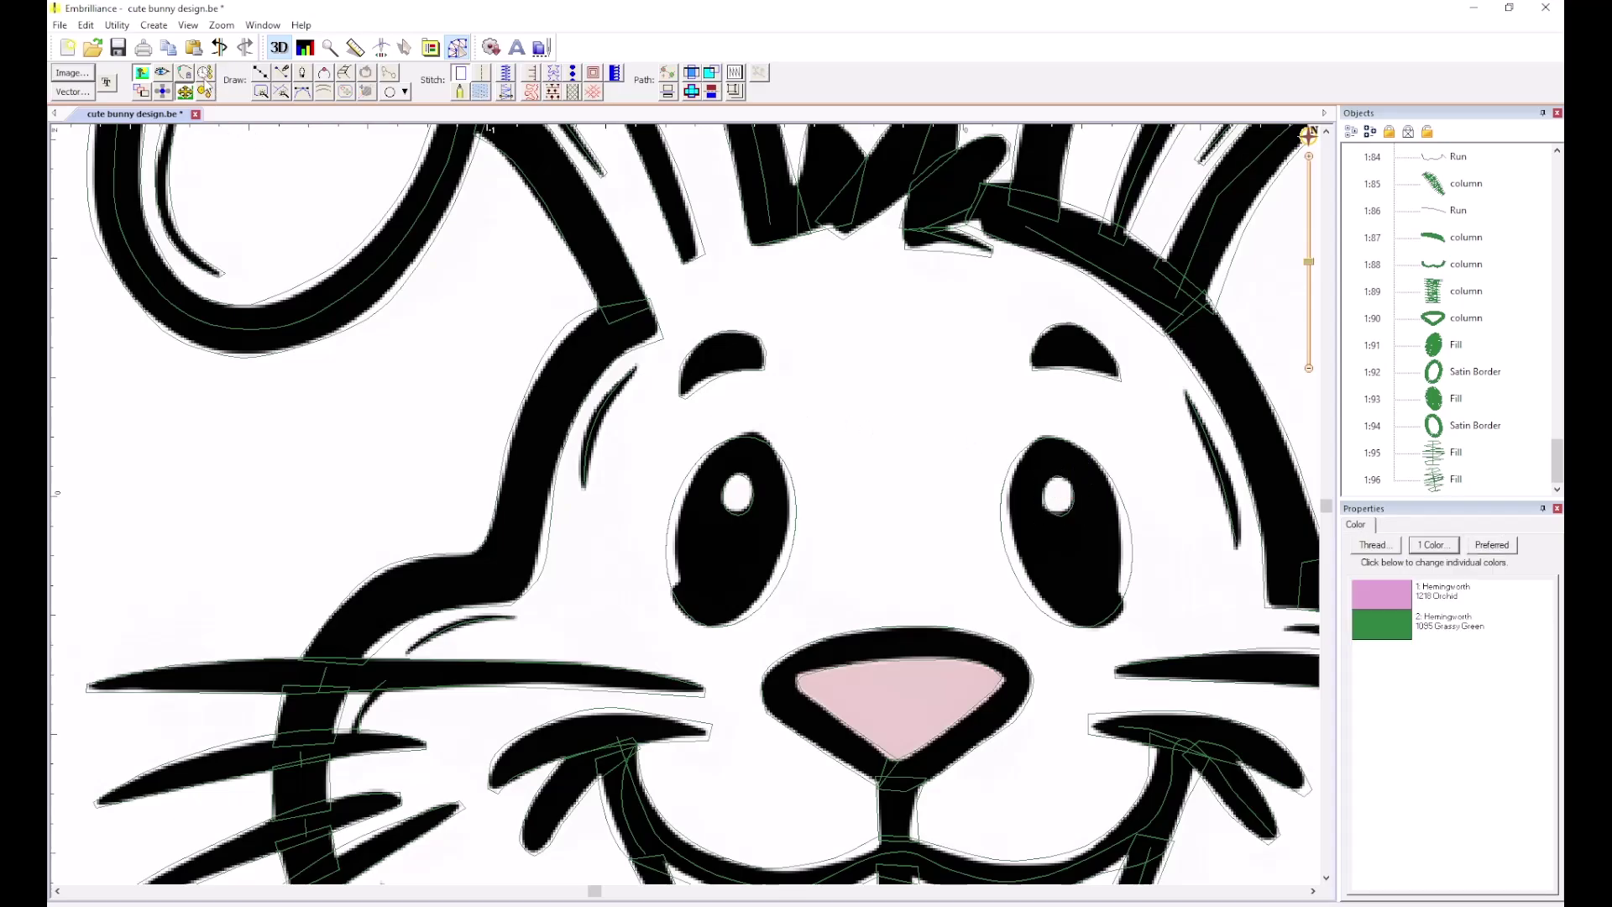
# Show the stitches again and change both eye highlight fills to the Hemingworth thread 1001 Pure White.
pyautogui.click(163, 74)
pyautogui.click(1433, 457)
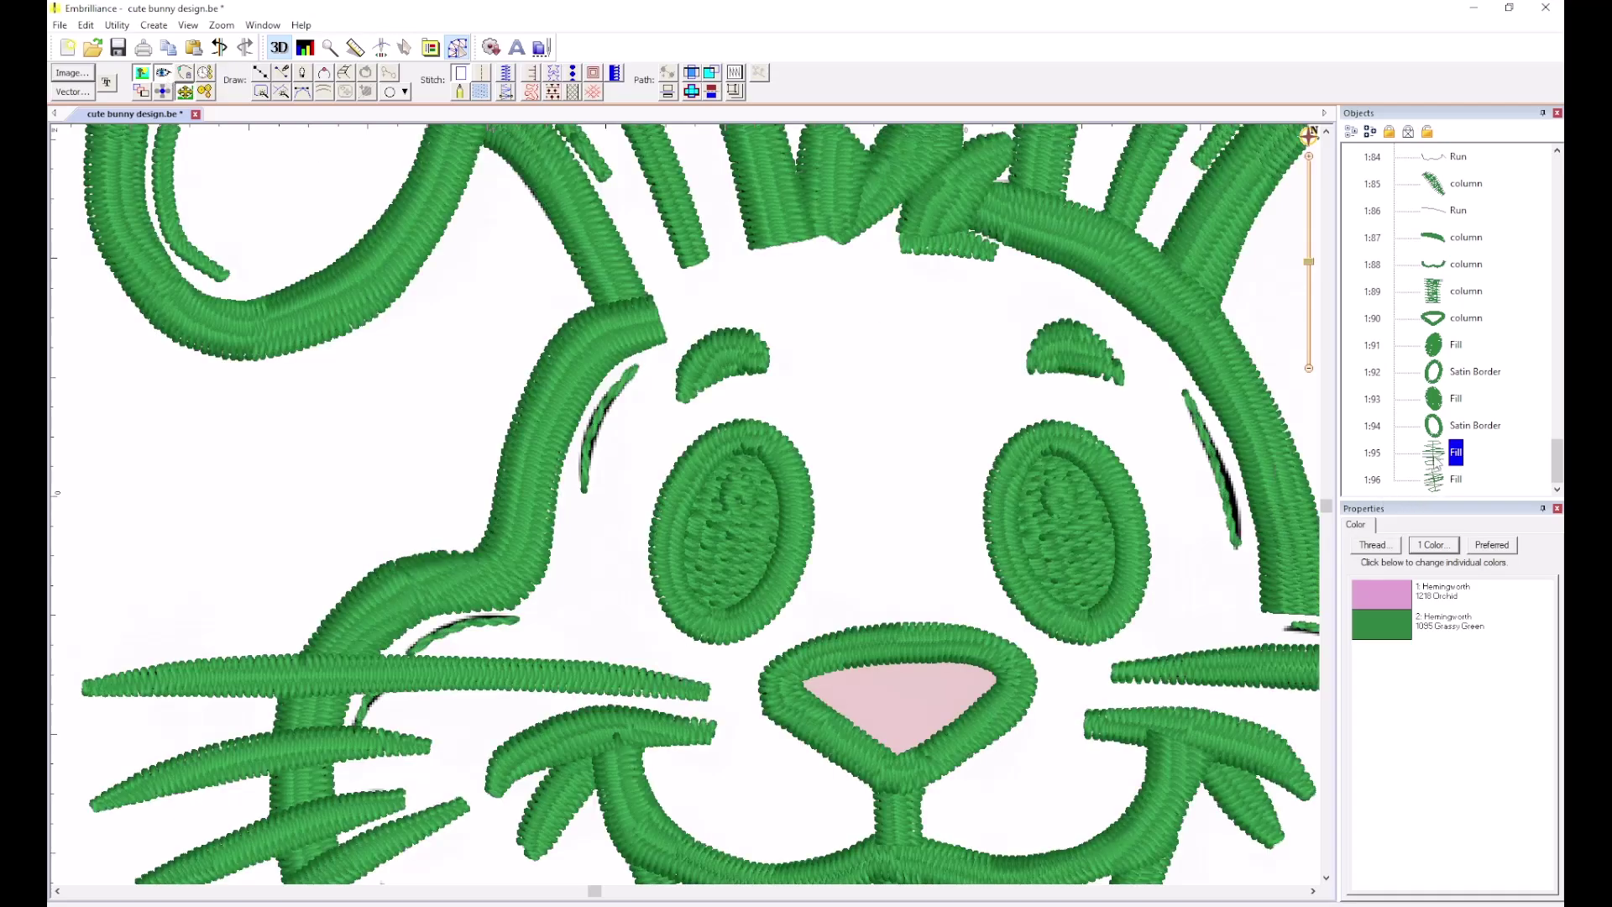
pyautogui.keyDown('ctrl'); pyautogui.click(1434, 478); pyautogui.keyUp('ctrl')
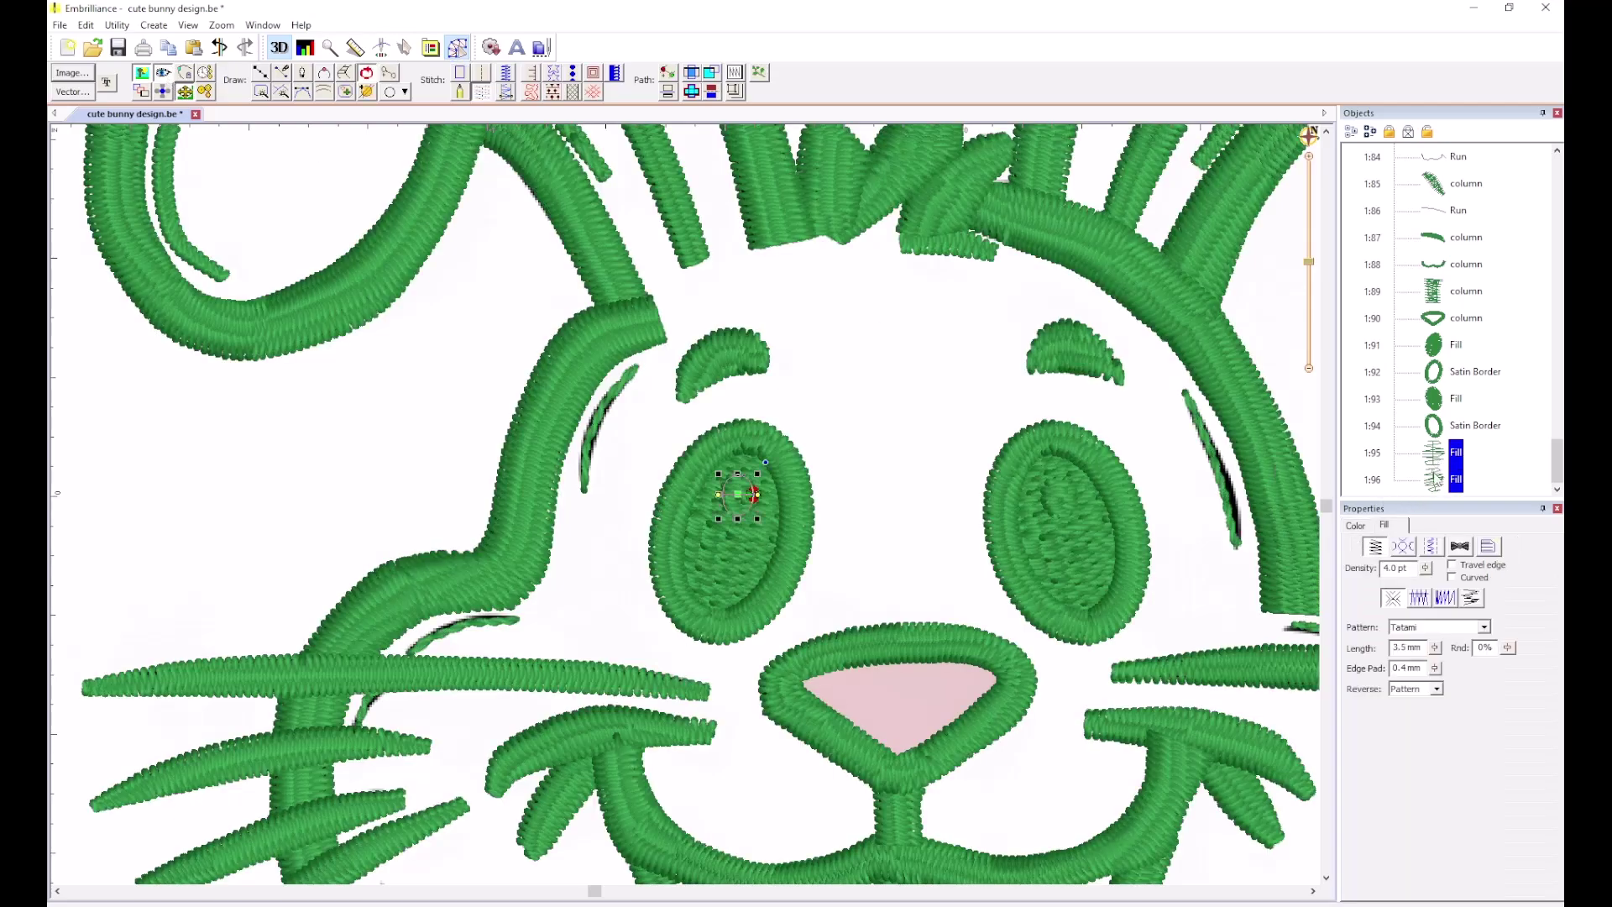
pyautogui.click(1367, 528)
pyautogui.click(1430, 594)
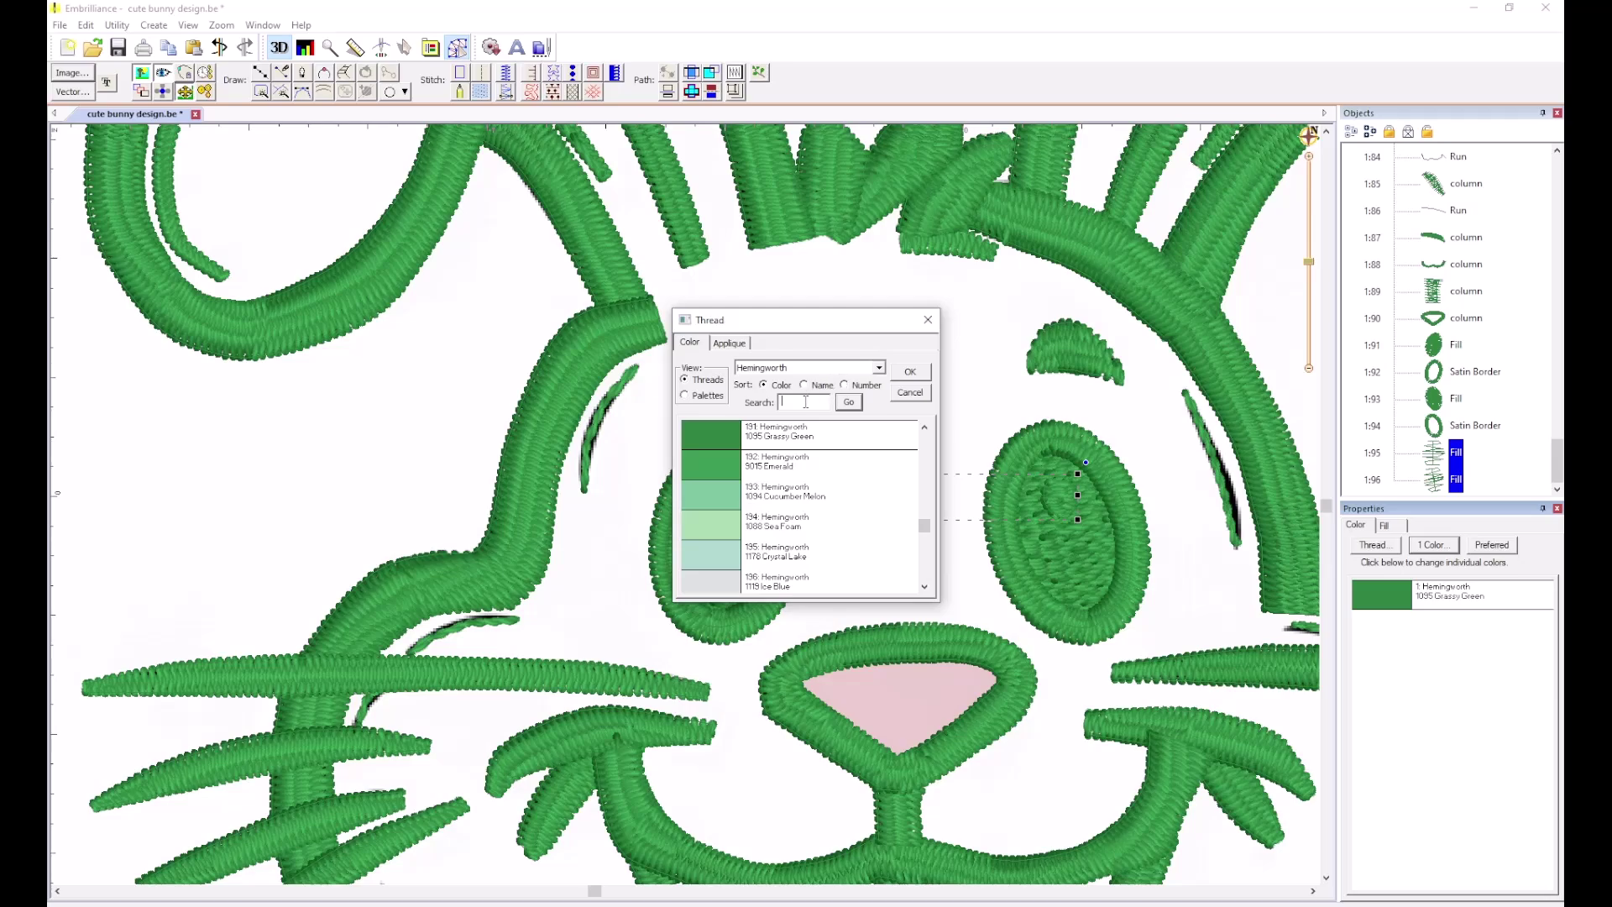
pyautogui.write('WHITE')
pyautogui.click(848, 402)
pyautogui.click(831, 436)
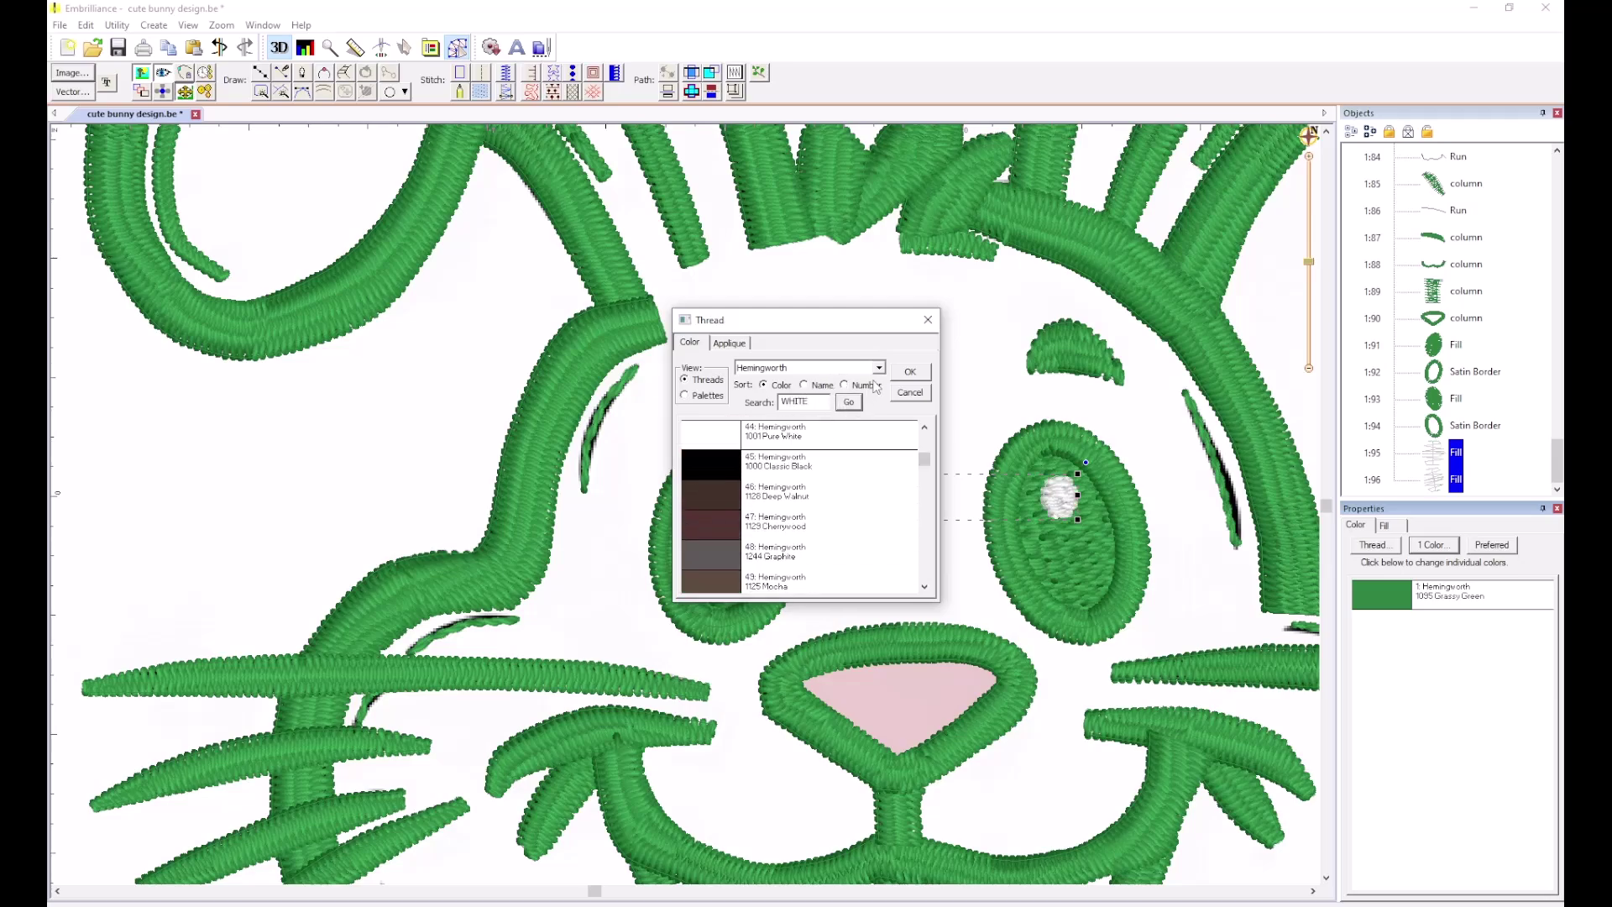
pyautogui.click(910, 372)
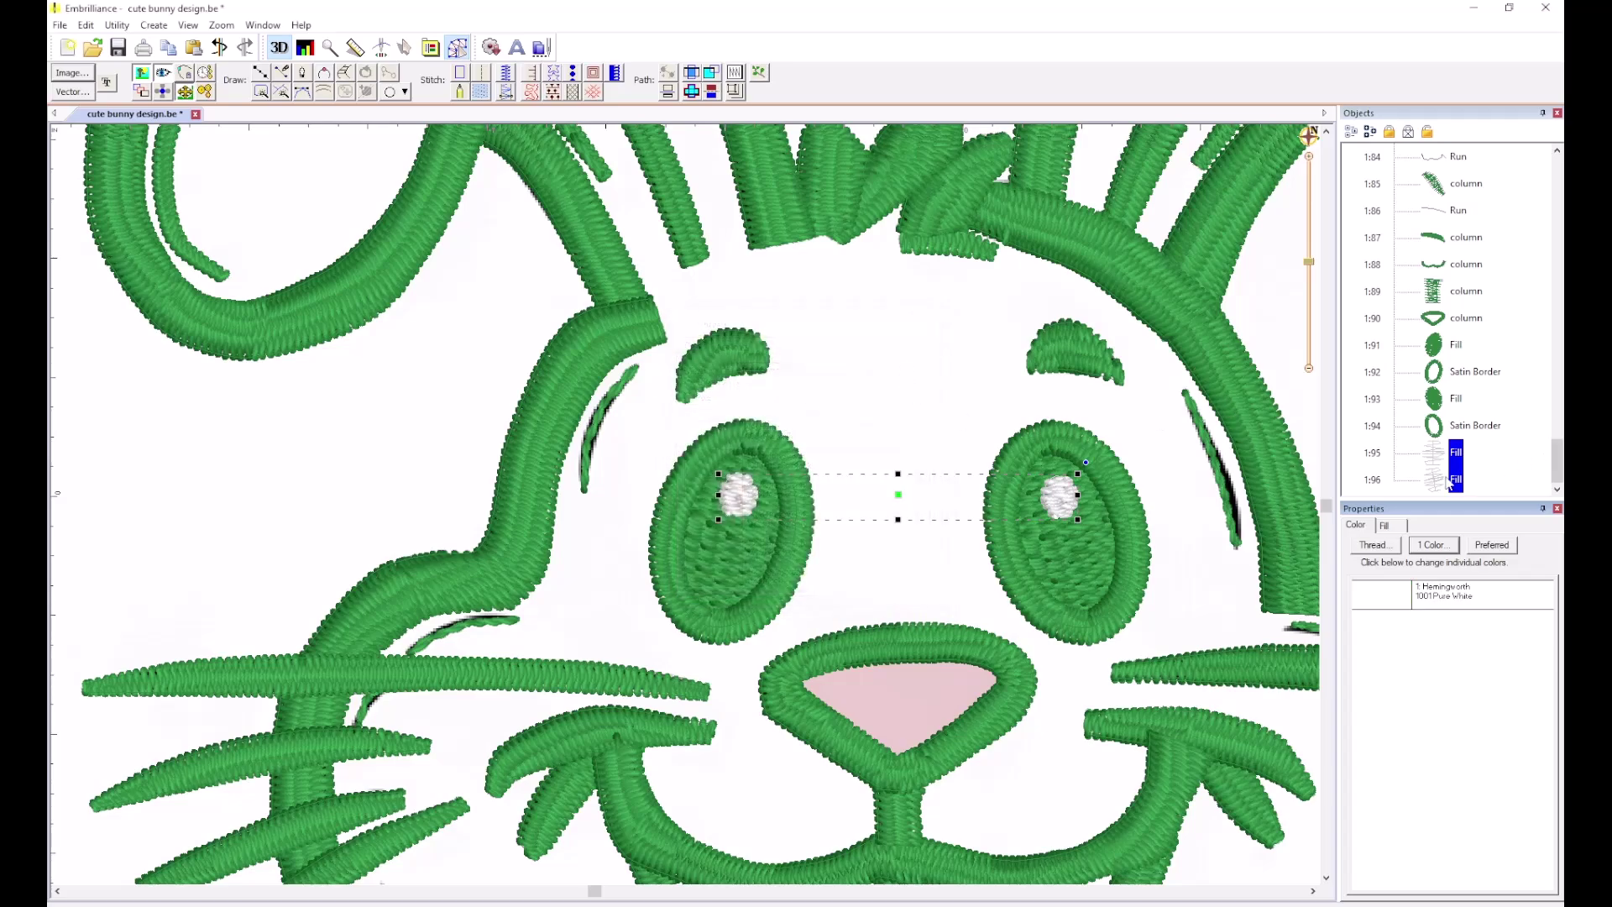
# Change the design's Grassy Green thread to the Hemingworth thread Black Stallion.
pyautogui.click(1449, 428)
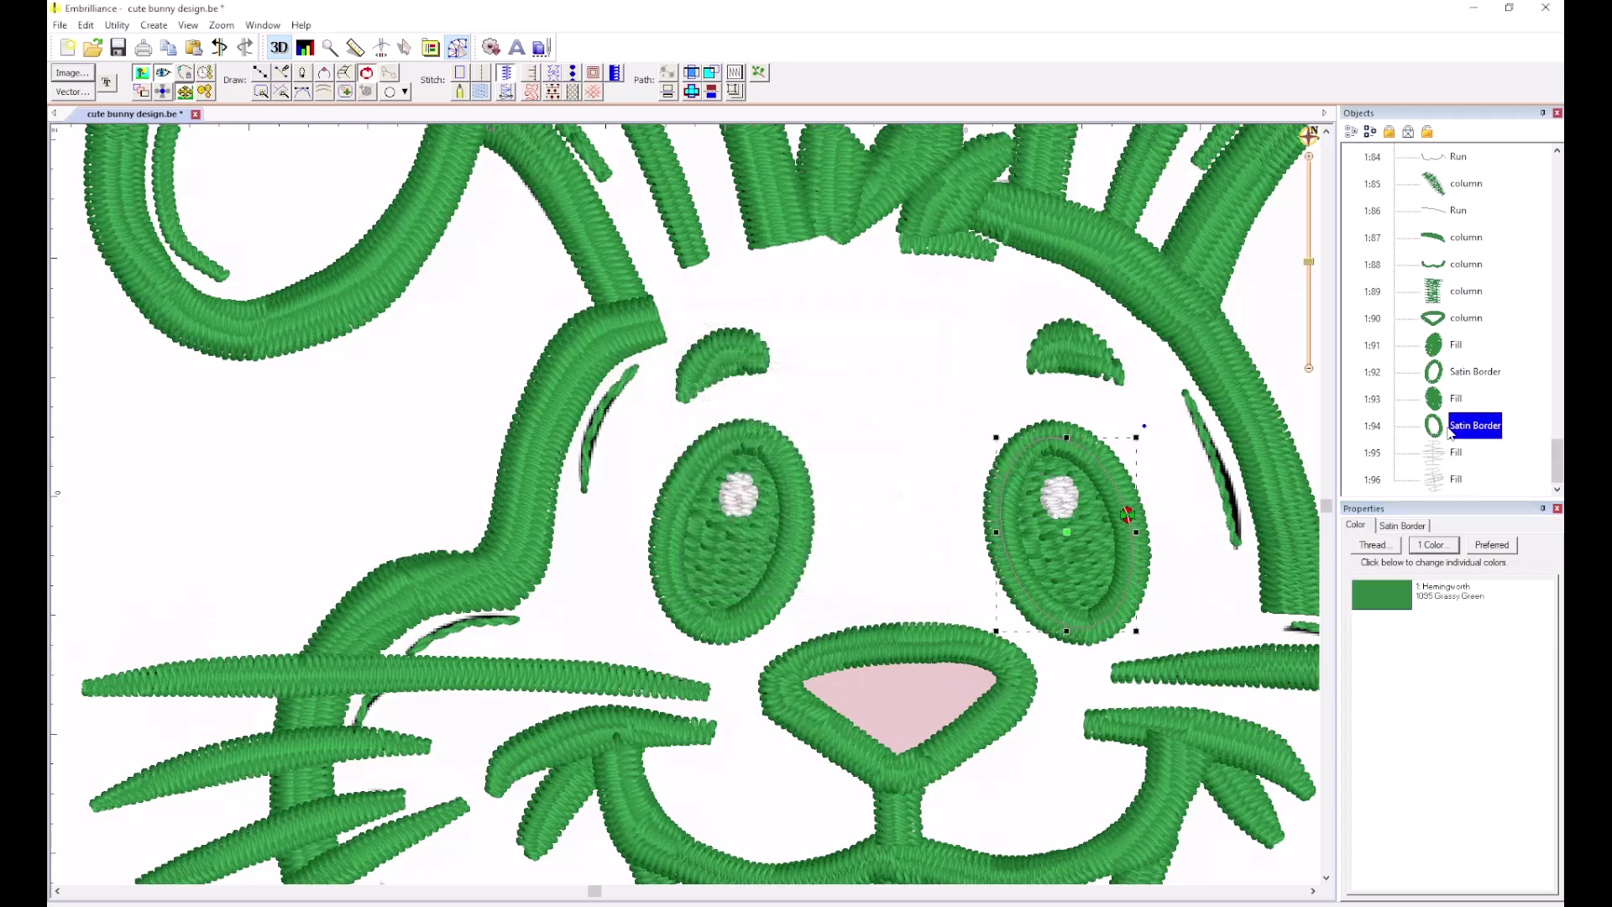
pyautogui.scroll(1, 1449, 428)
pyautogui.click(1506, 291)
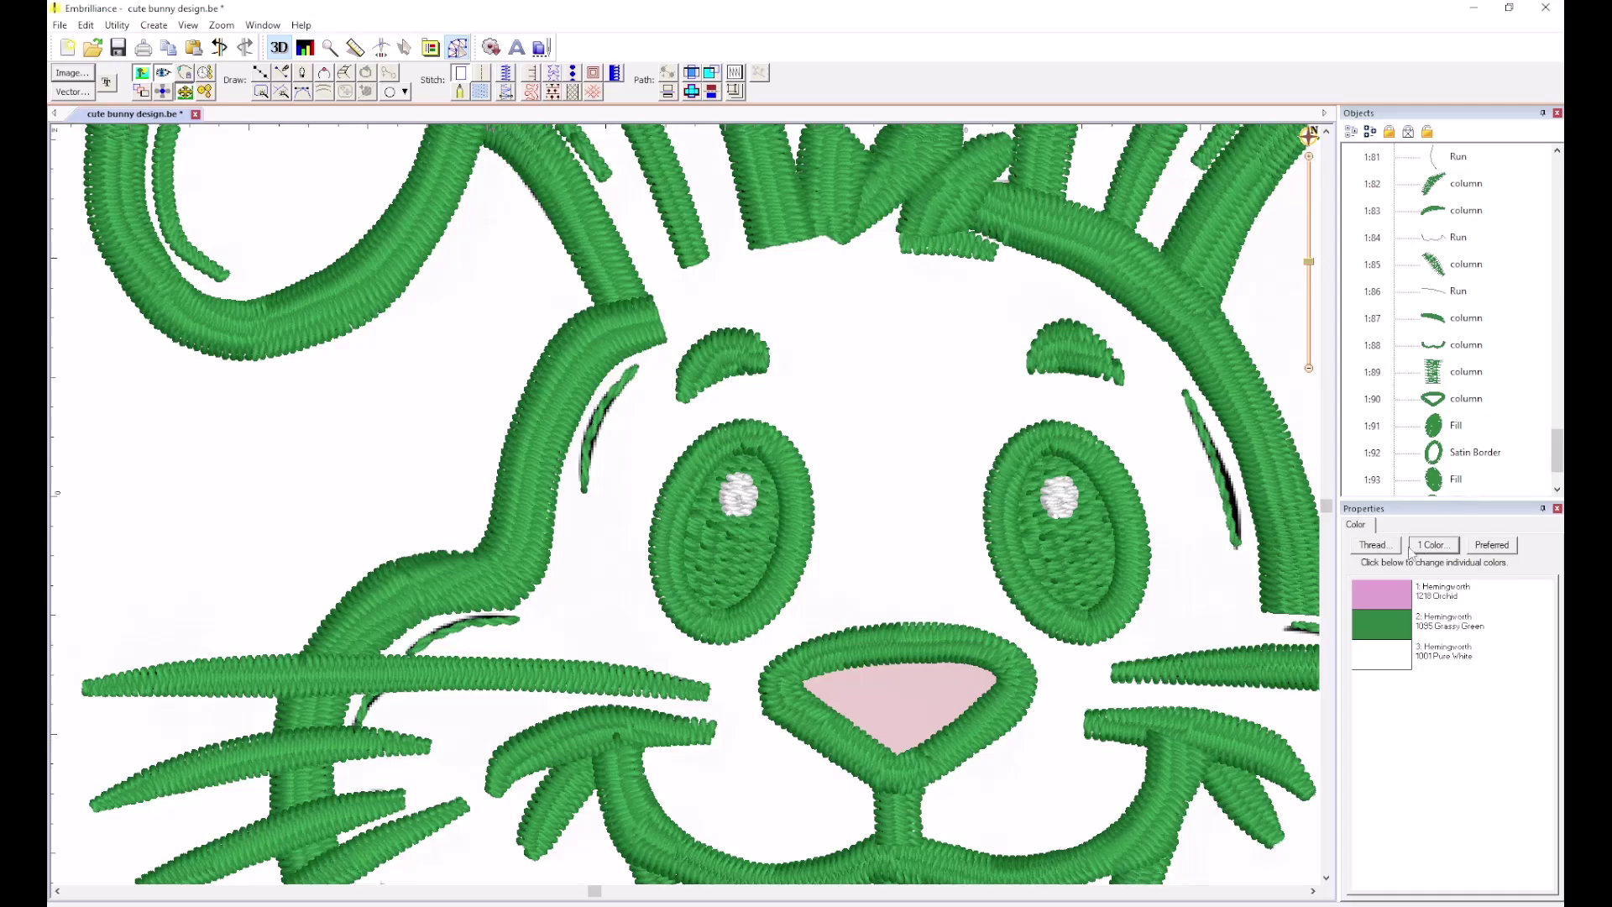
pyautogui.click(1425, 626)
pyautogui.click(805, 386)
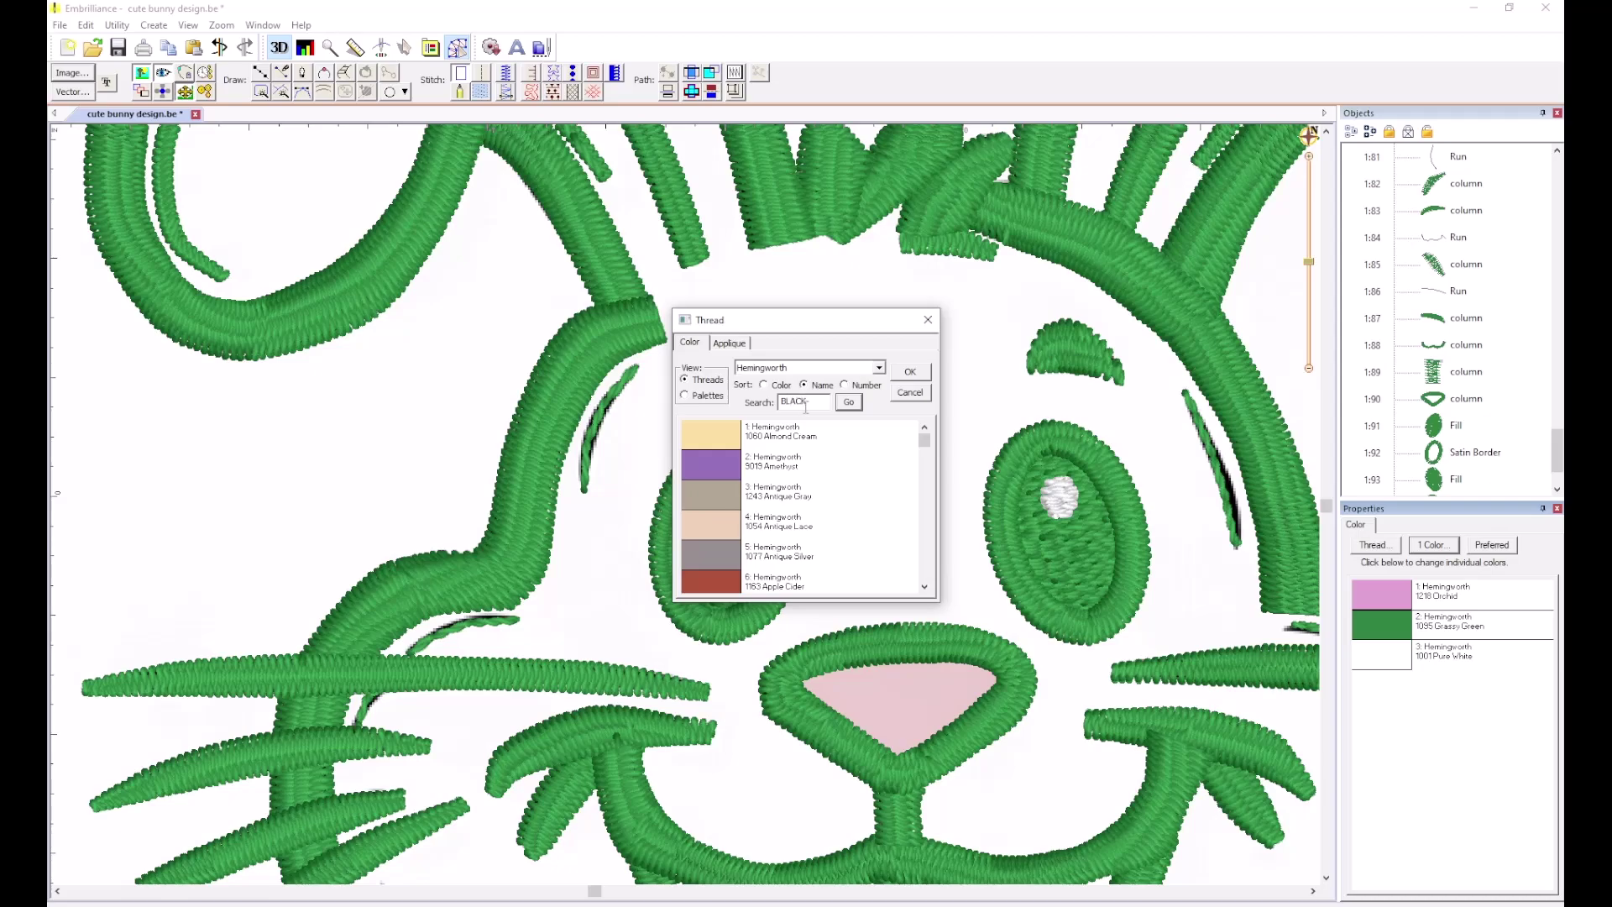
pyautogui.click(848, 402)
pyautogui.click(836, 435)
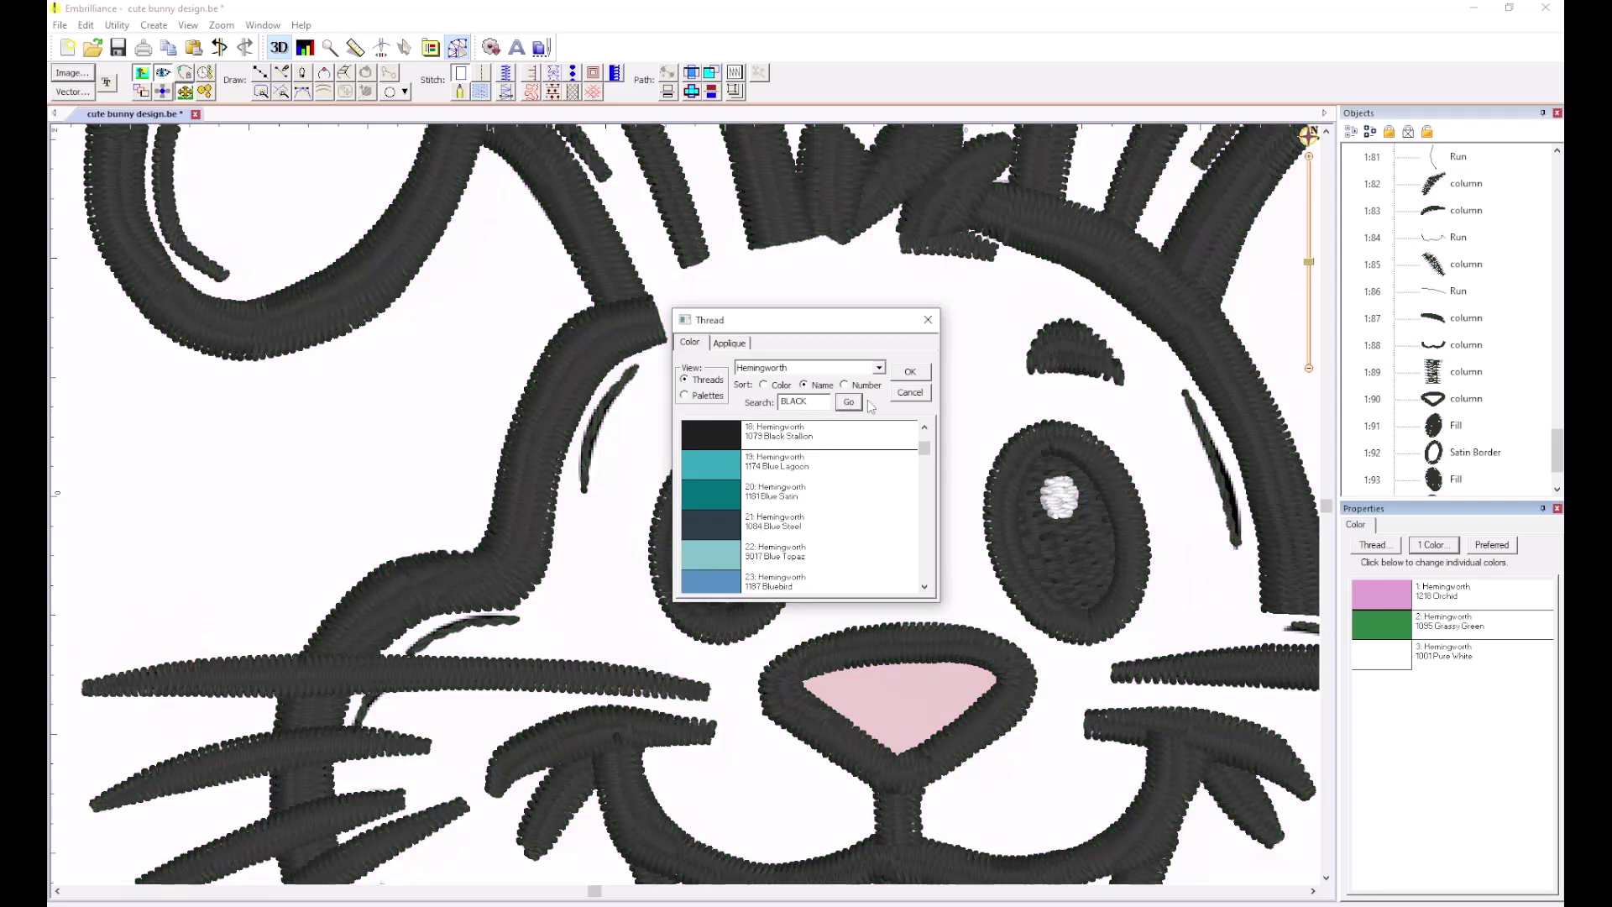
pyautogui.click(910, 372)
# Examine the recoloured bunny face both close up and as a whole.
pyautogui.scroll(-2, 687, 508)
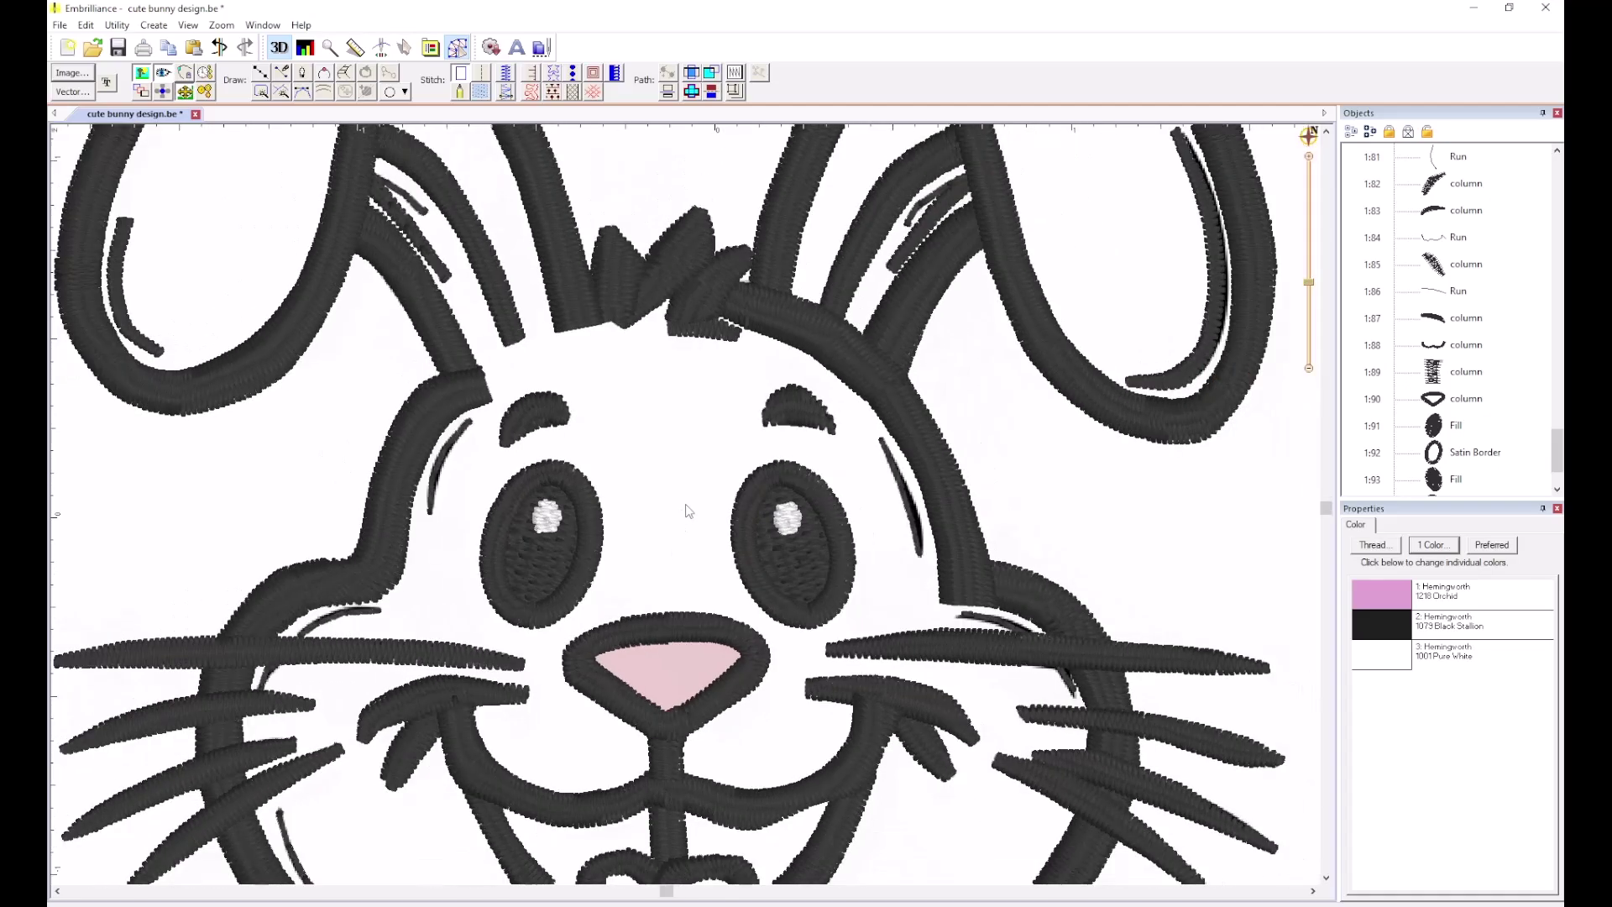
pyautogui.scroll(-3, 687, 510)
pyautogui.scroll(1, 697, 464)
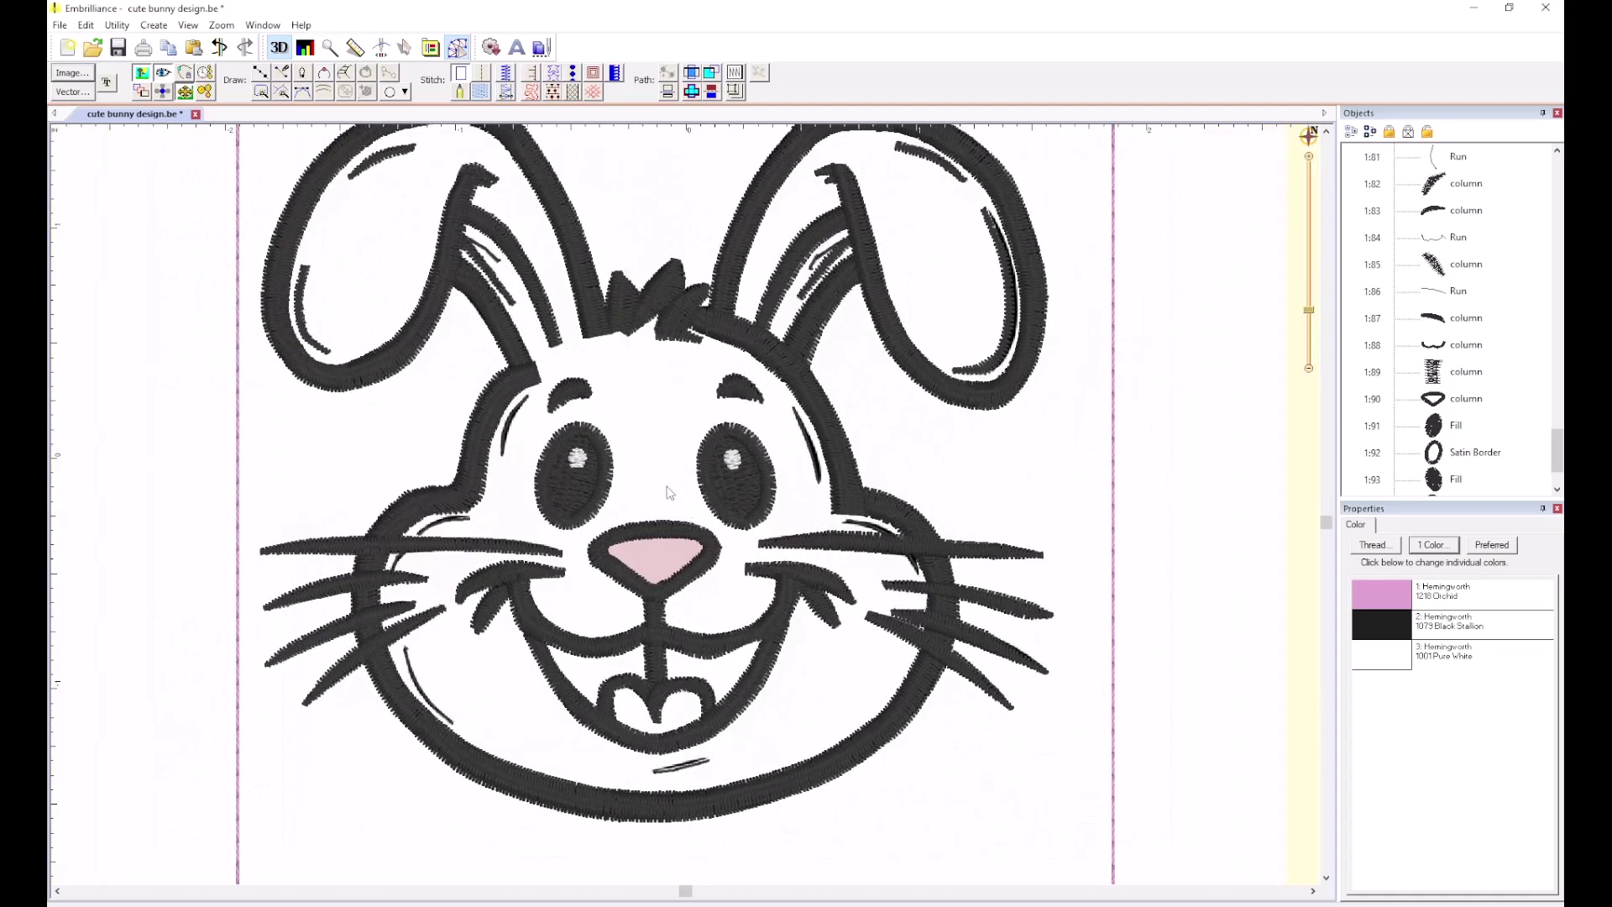
pyautogui.scroll(2, 685, 507)
pyautogui.scroll(1, 686, 506)
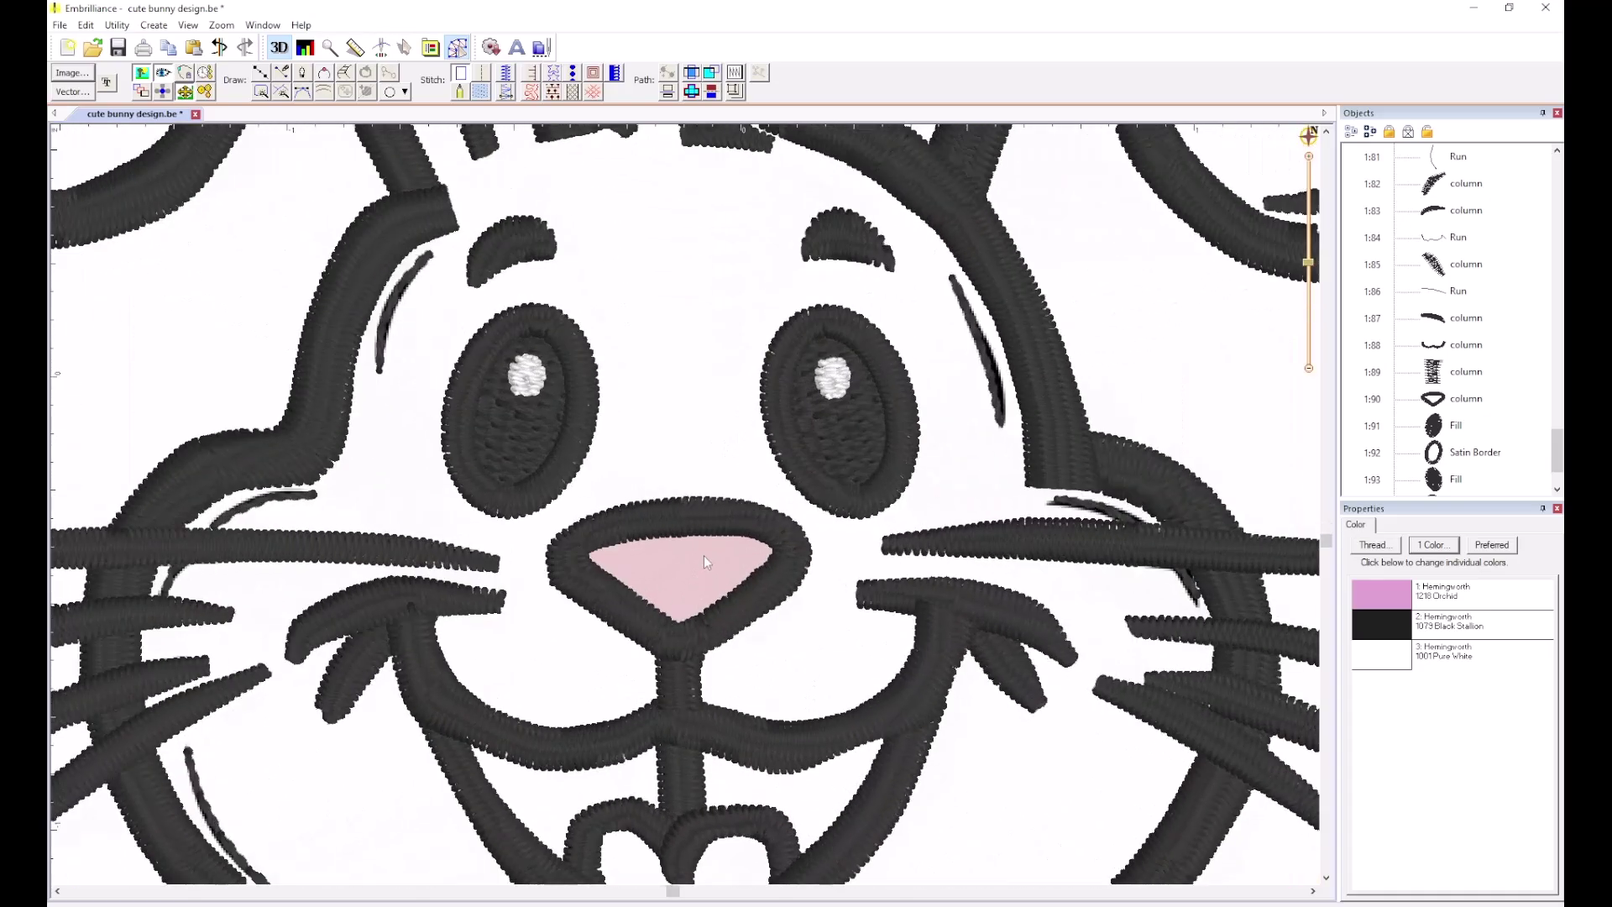
pyautogui.scroll(-3, 685, 504)
pyautogui.scroll(-3, 732, 411)
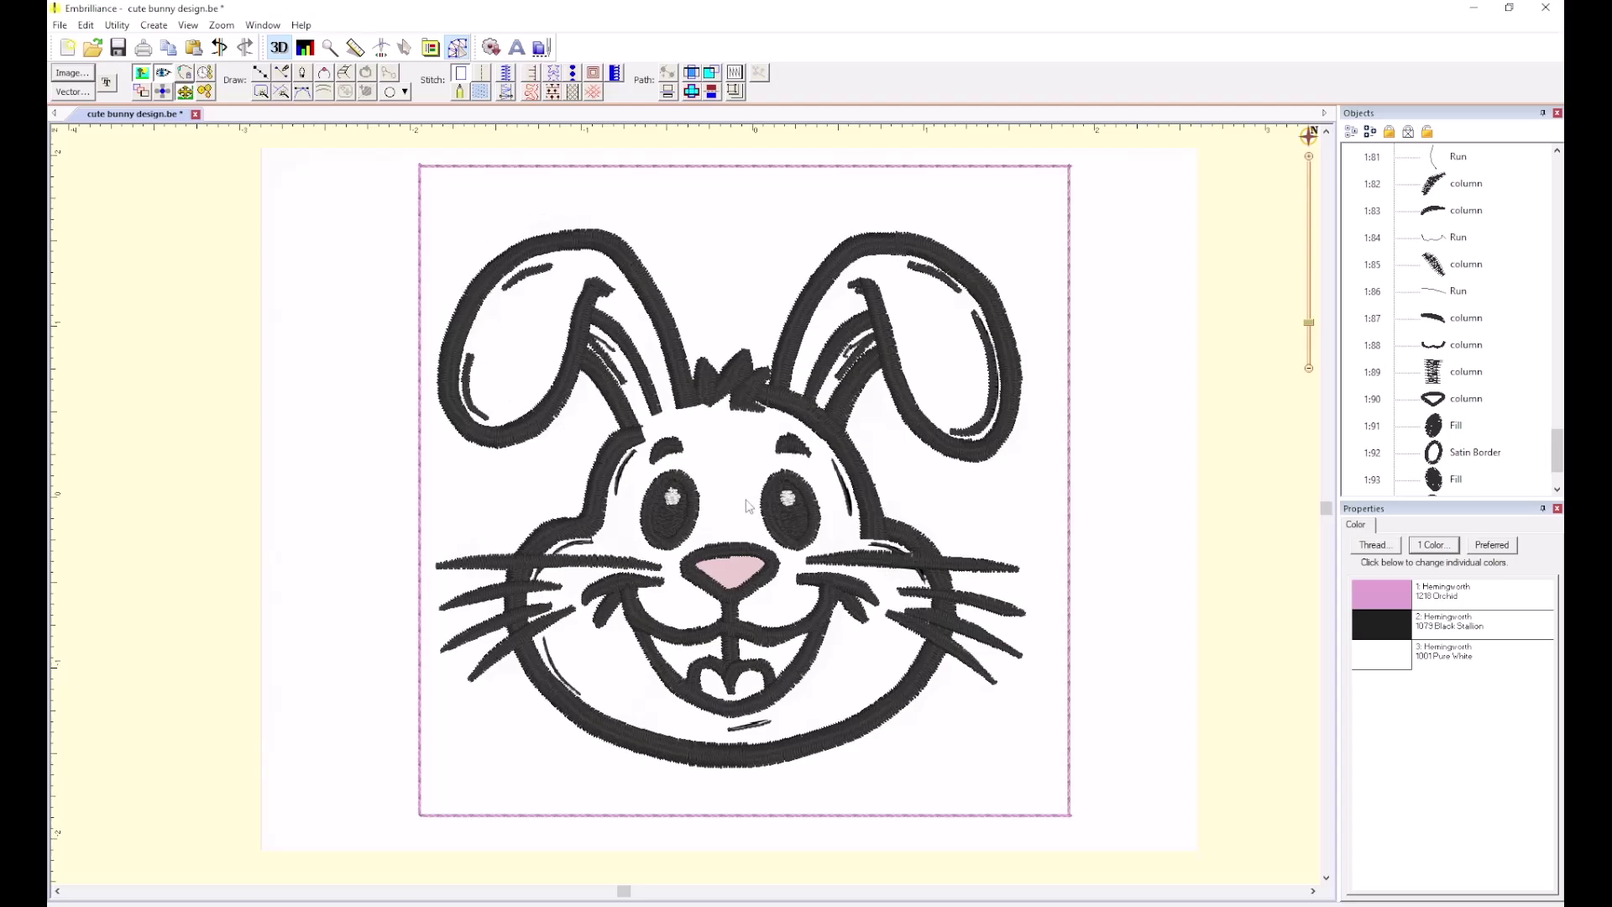
# Draw a curved line across the top of the head and past its right-hand side, and convert it to a run stitch.
pyautogui.scroll(3, 749, 505)
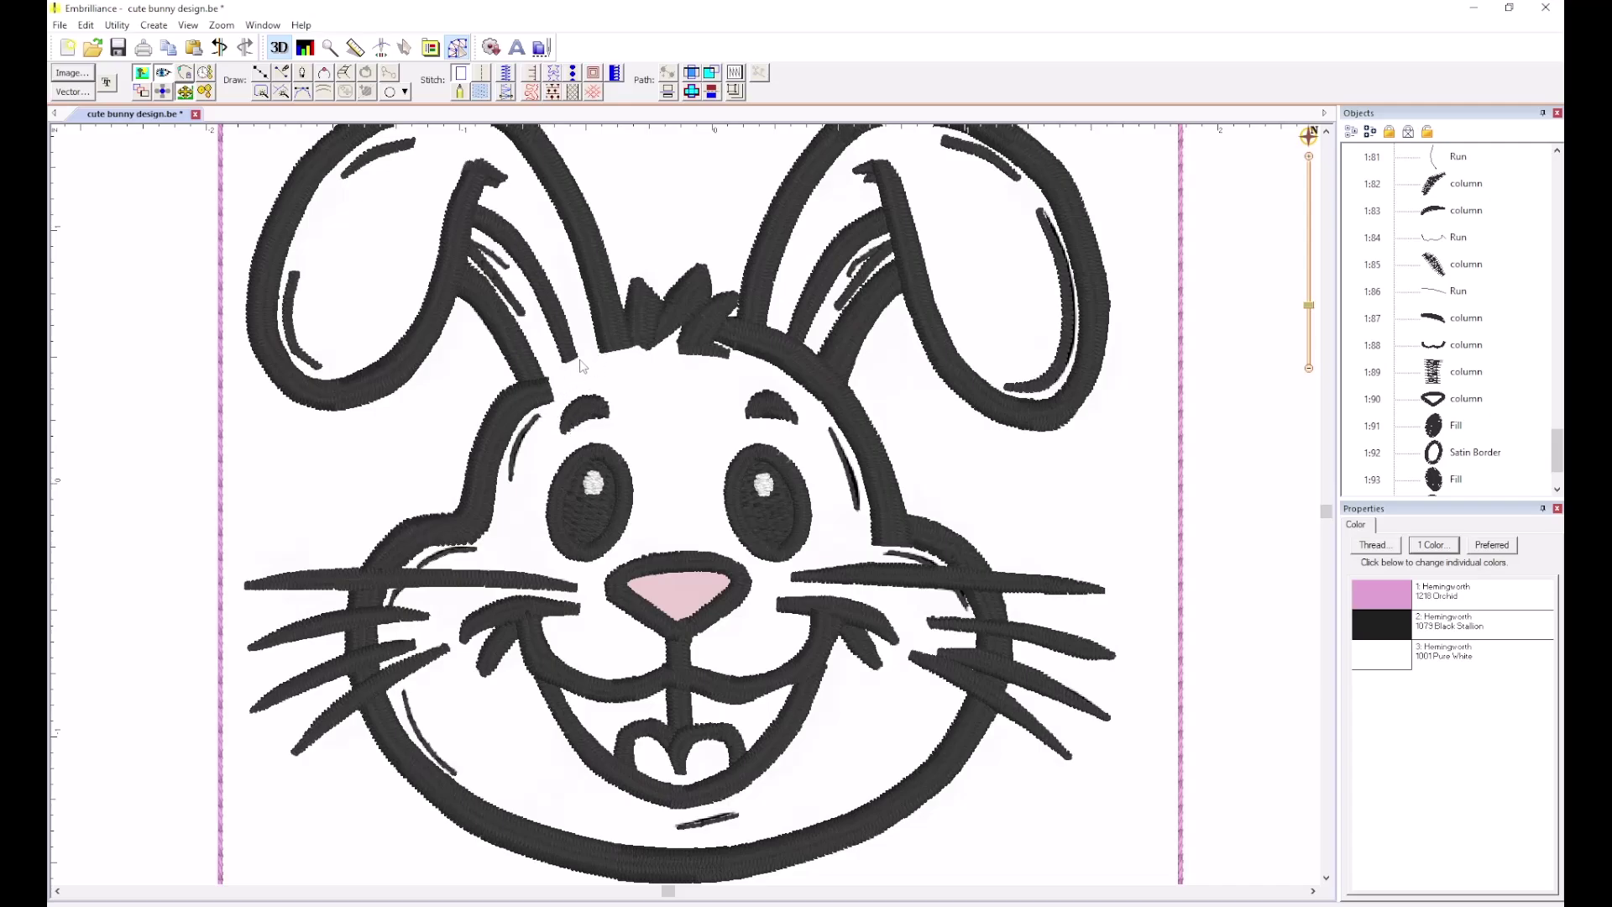
pyautogui.click(261, 72)
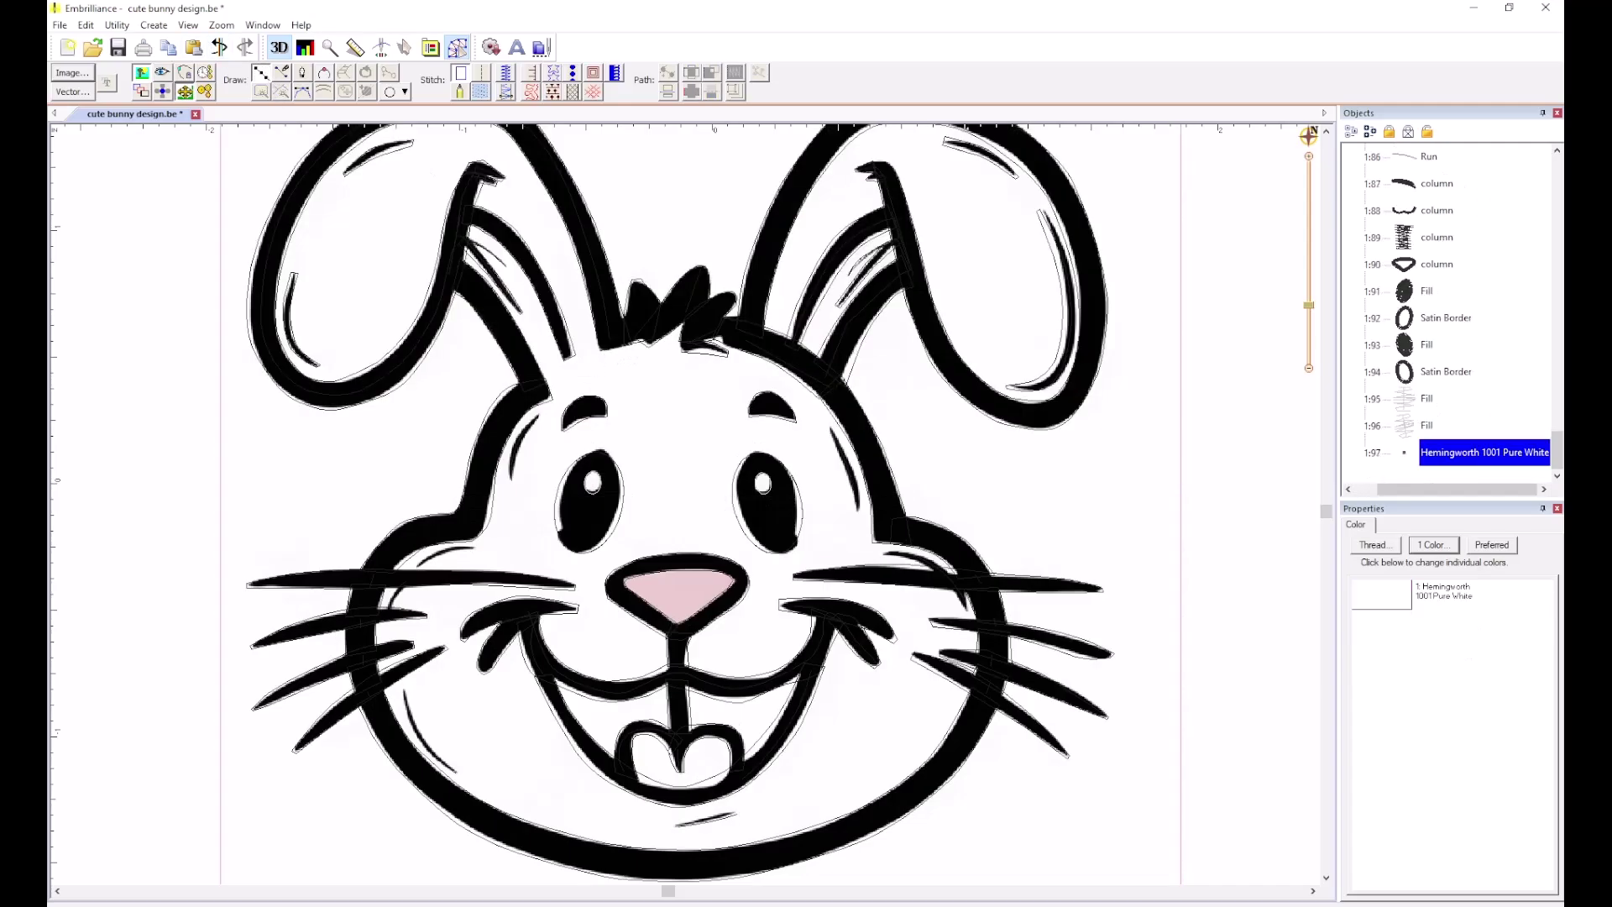
pyautogui.click(483, 383)
pyautogui.click(632, 328)
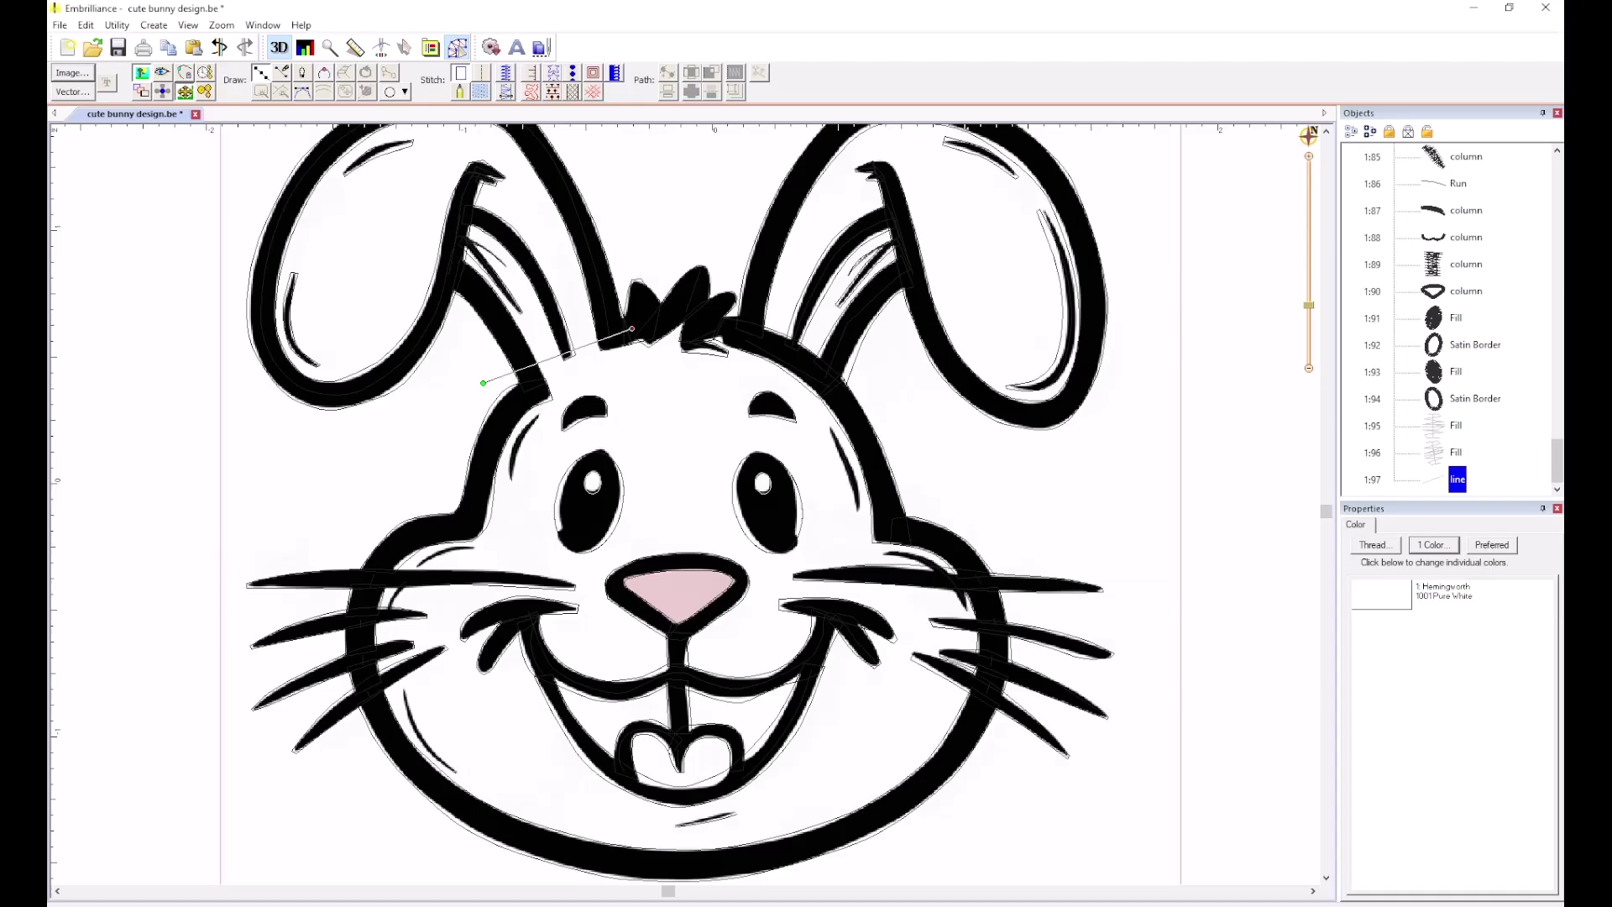
pyautogui.click(749, 329)
pyautogui.click(841, 357)
pyautogui.click(910, 423)
pyautogui.click(1016, 495)
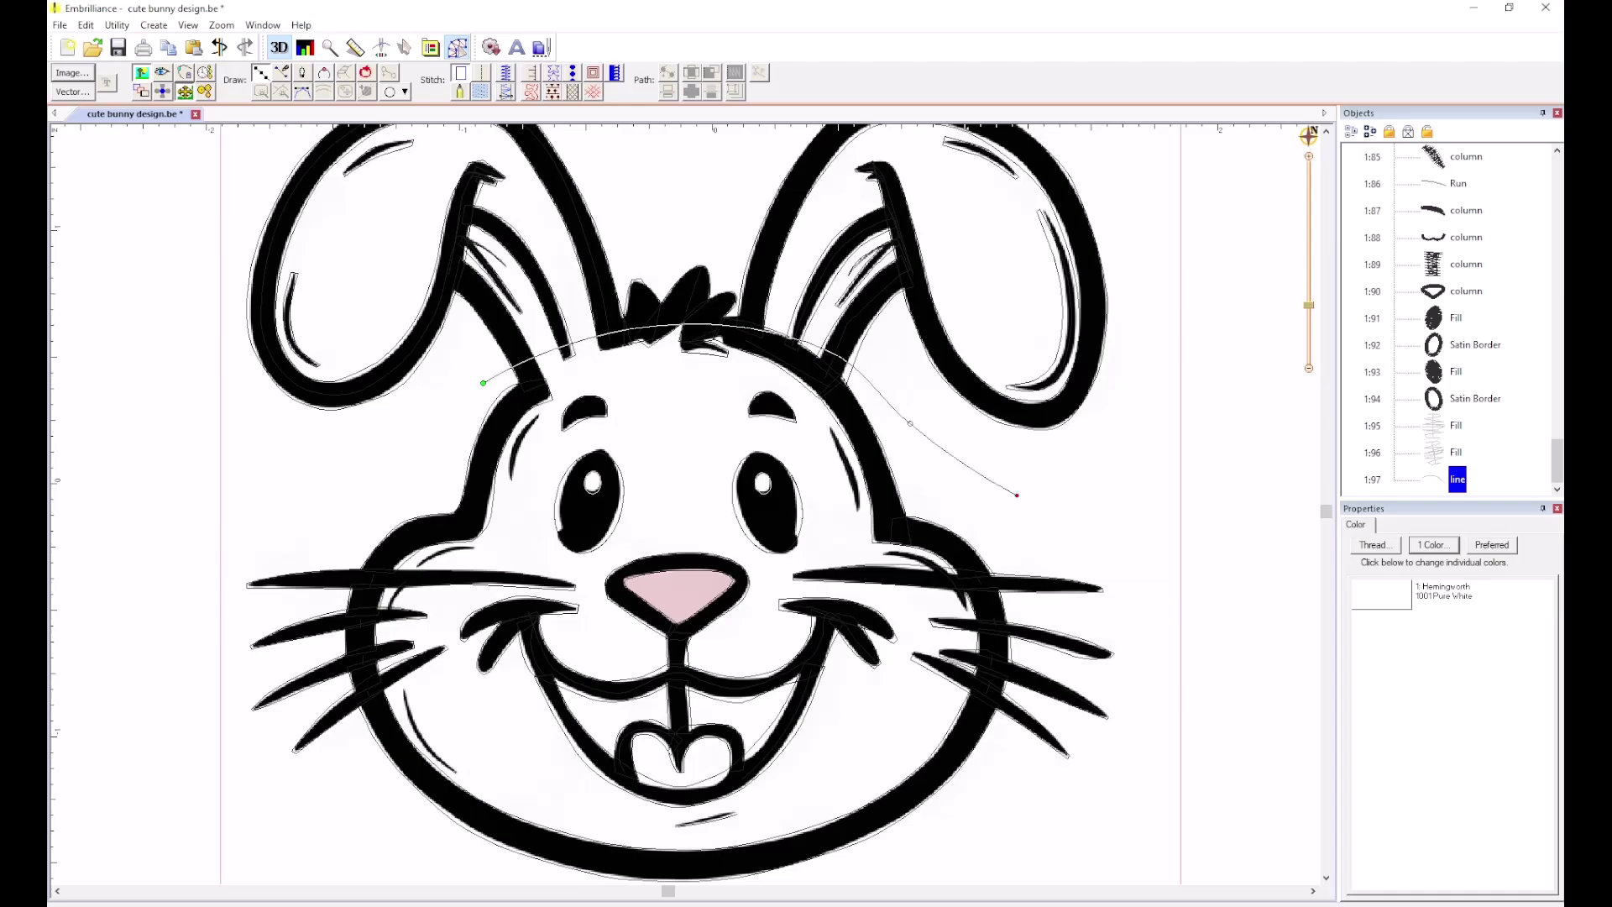
pyautogui.press('Return')
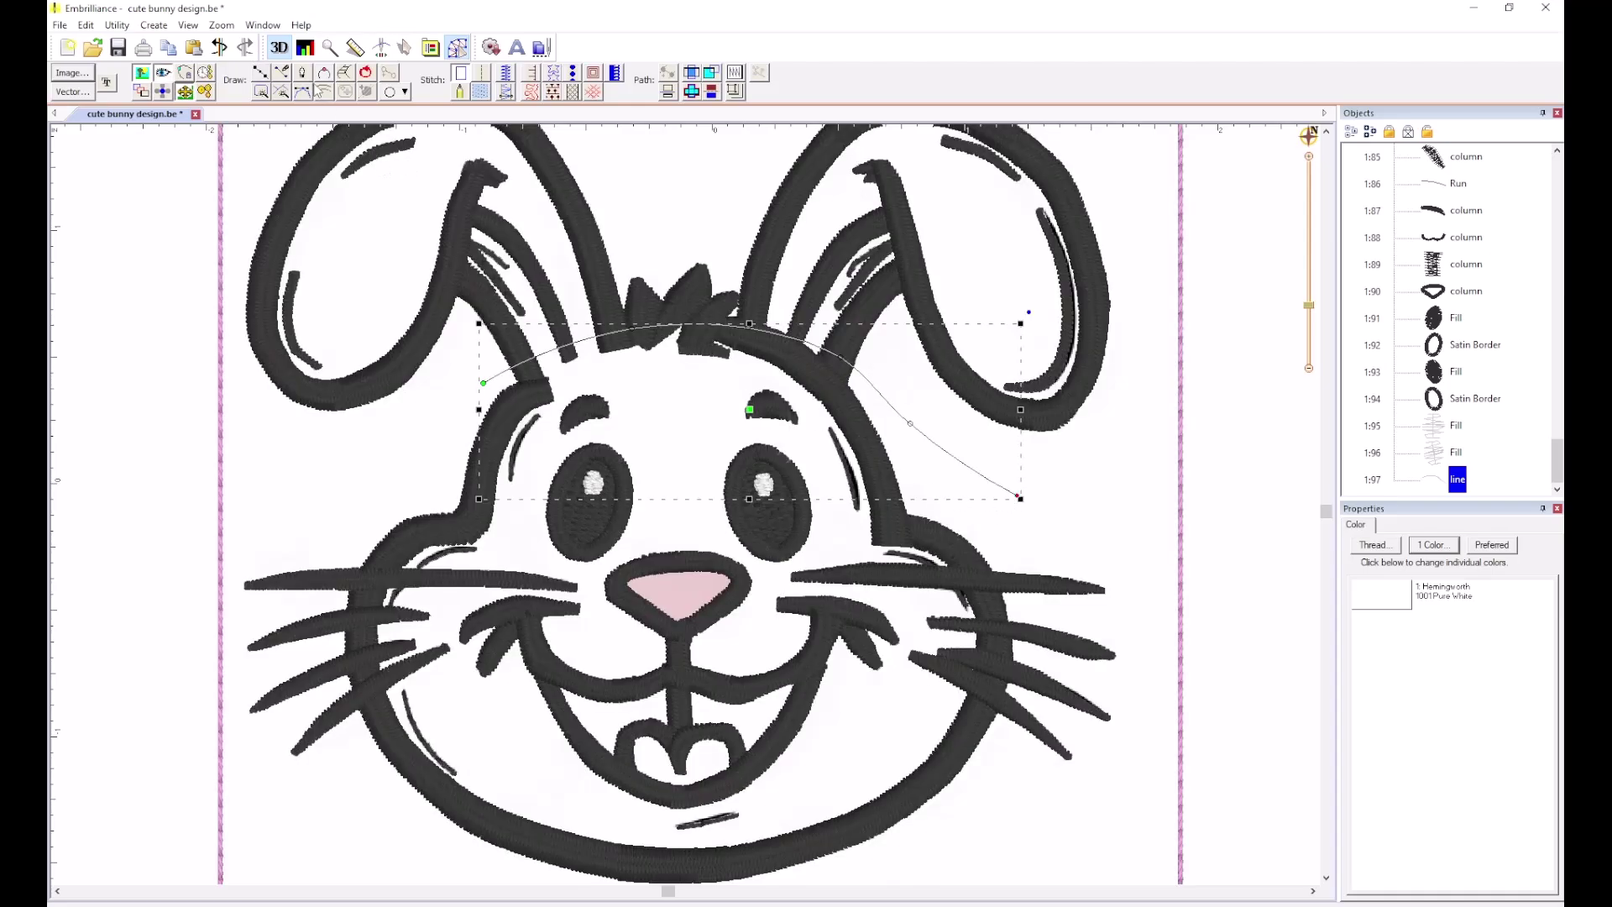
pyautogui.click(475, 75)
pyautogui.click(328, 488)
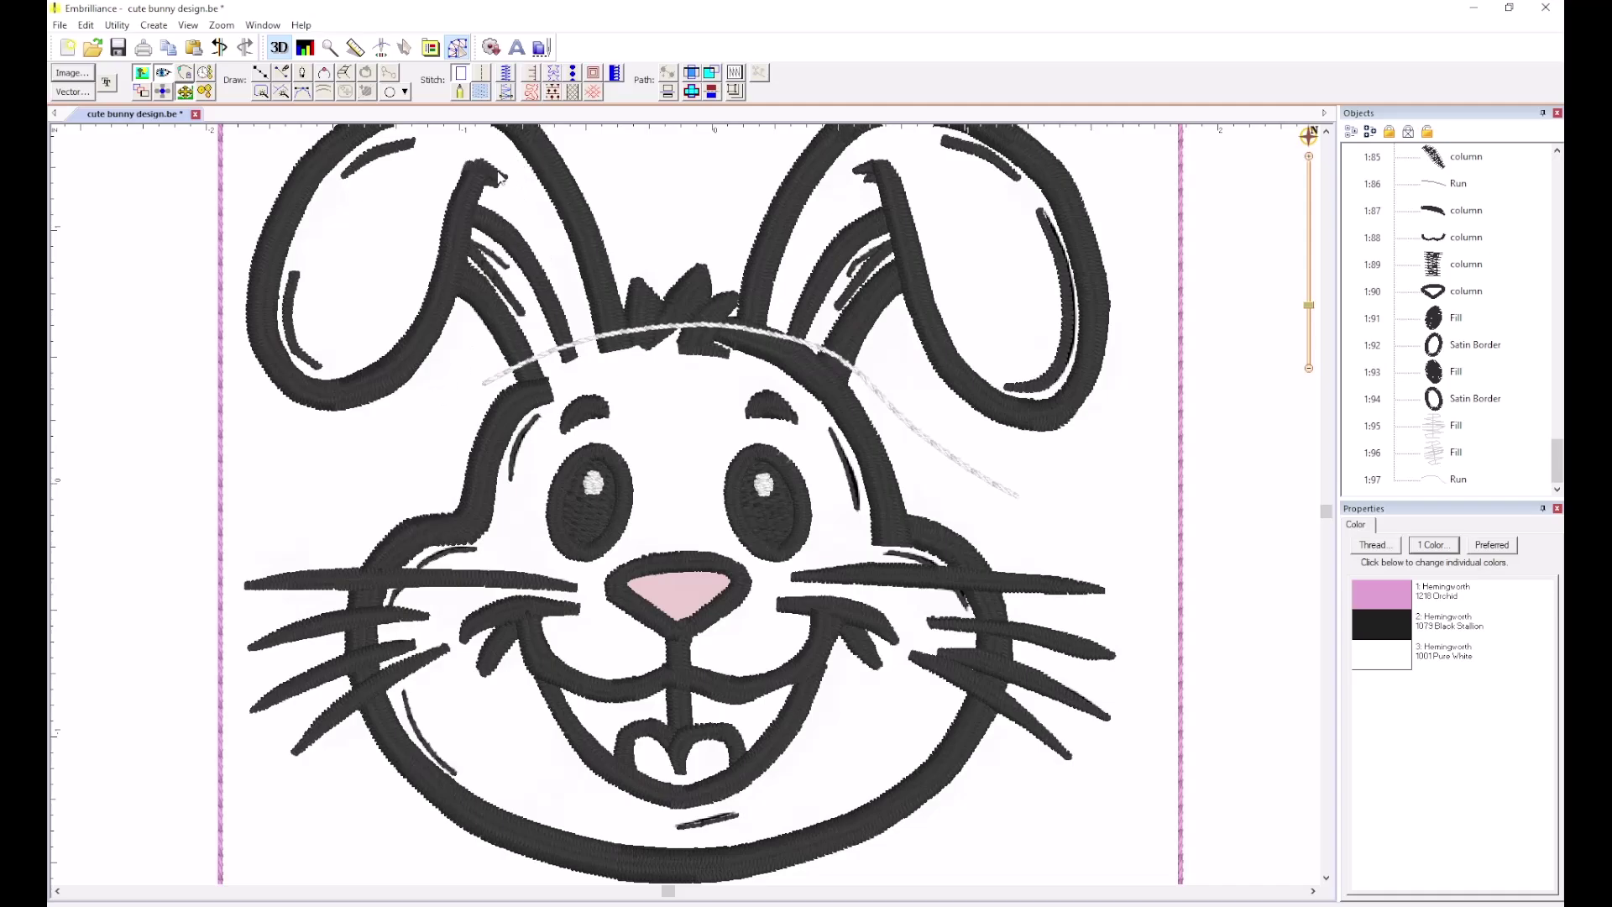
# Draw a curved line along the inner fold of the left-hand ear and convert it to a run stitch.
pyautogui.click(263, 74)
pyautogui.click(437, 286)
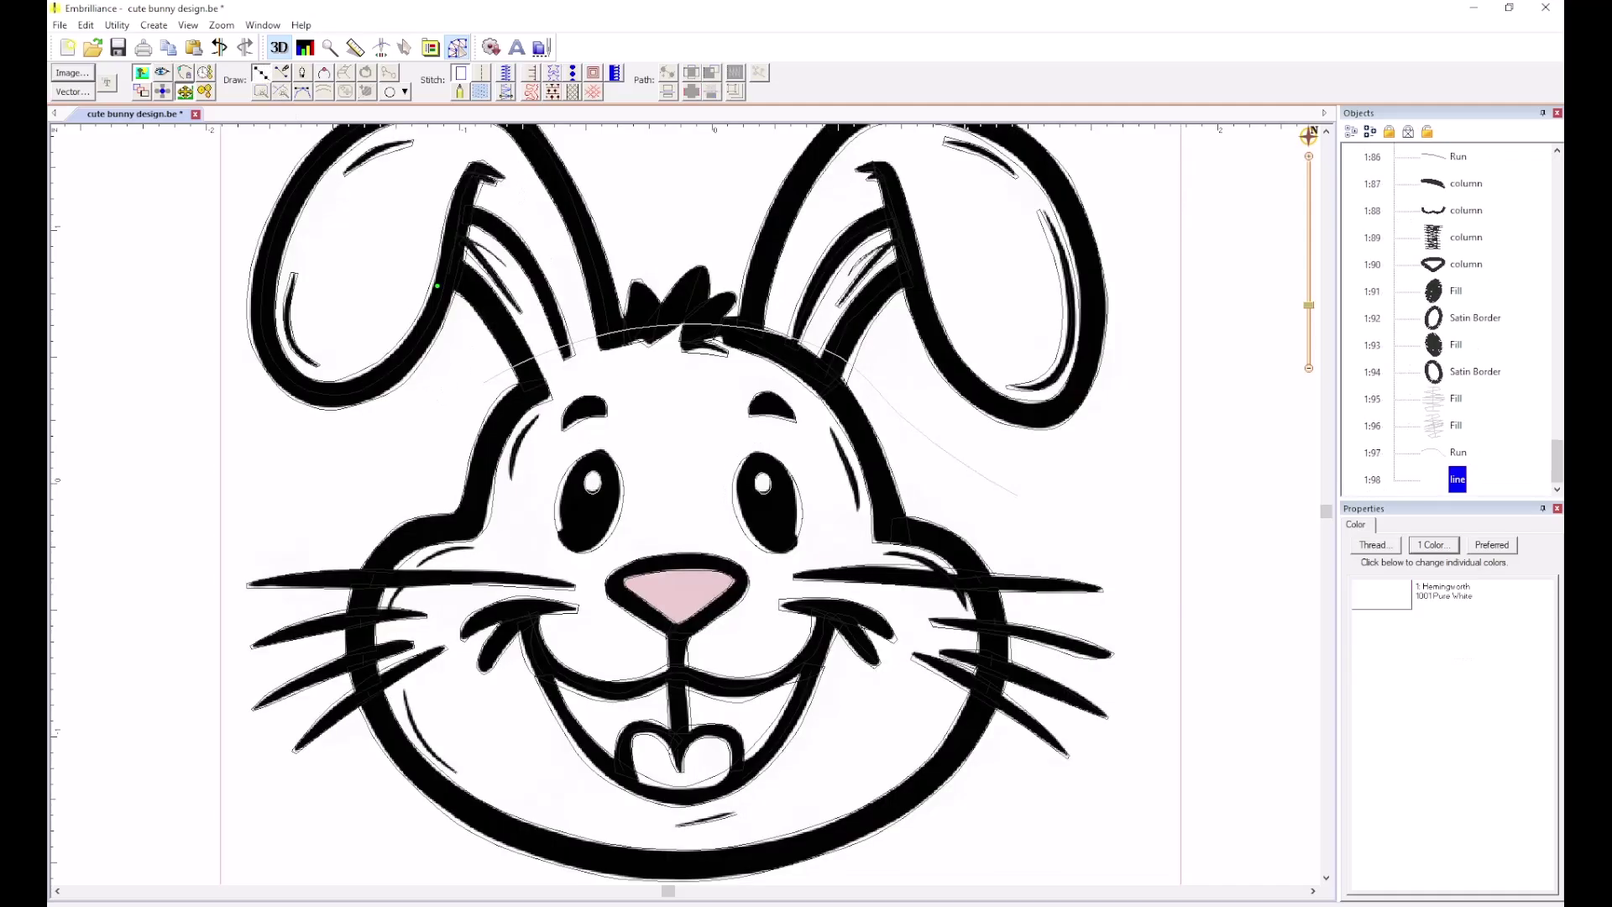
pyautogui.click(474, 174)
pyautogui.press('Return')
pyautogui.click(482, 73)
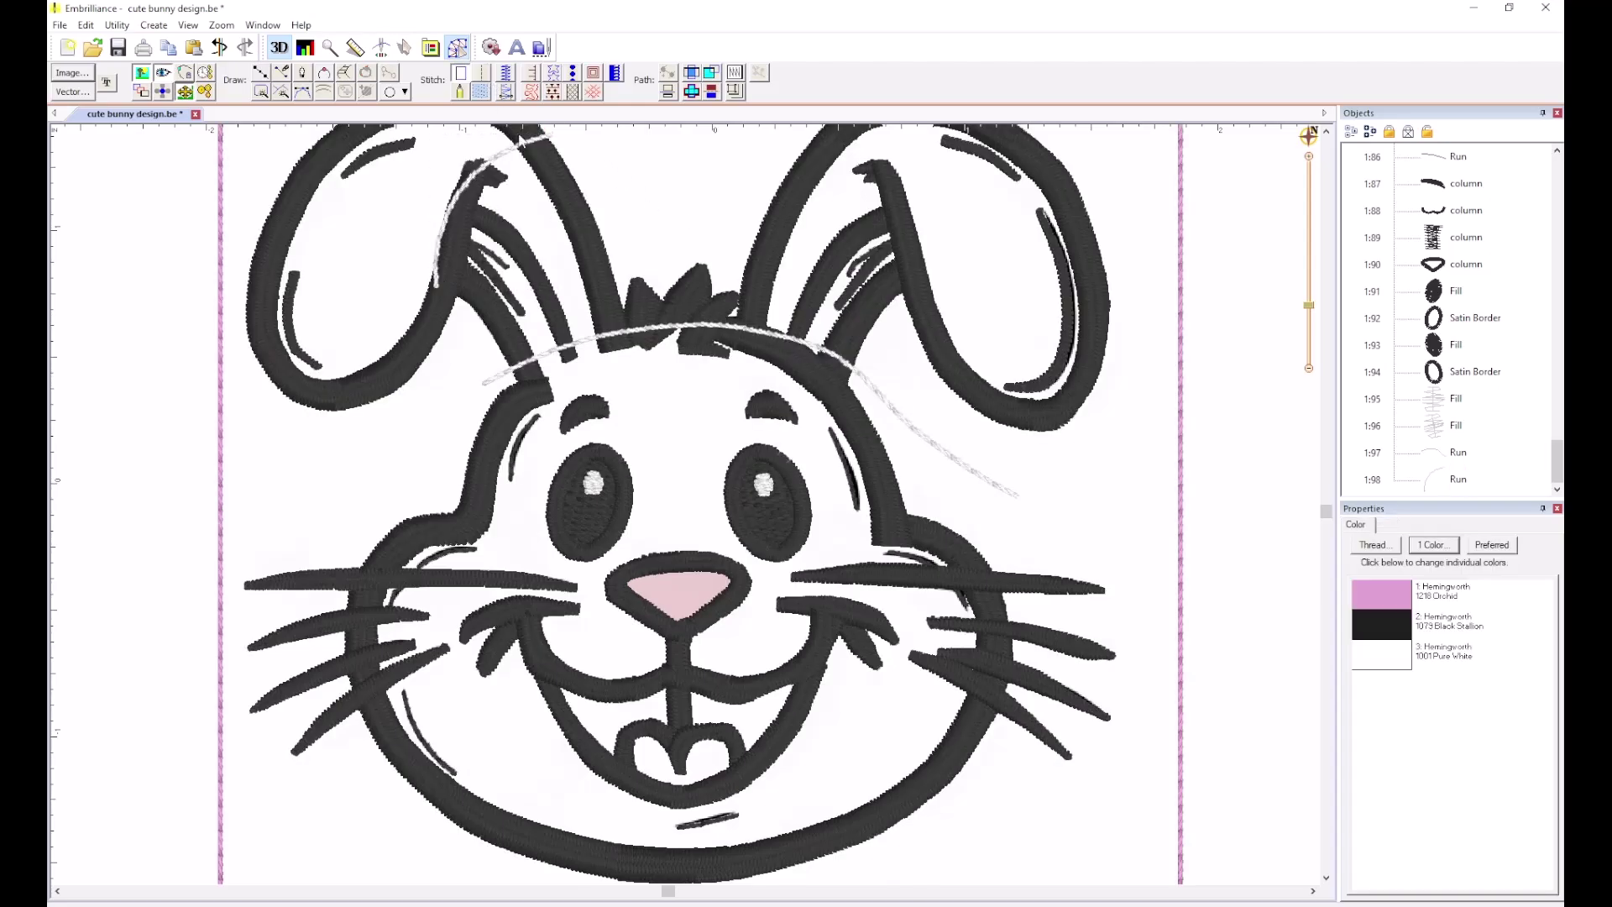
# Draw a curved line from the right-hand ear's inner fold past its outline and convert it to a run stitch.
pyautogui.click(261, 73)
pyautogui.click(910, 241)
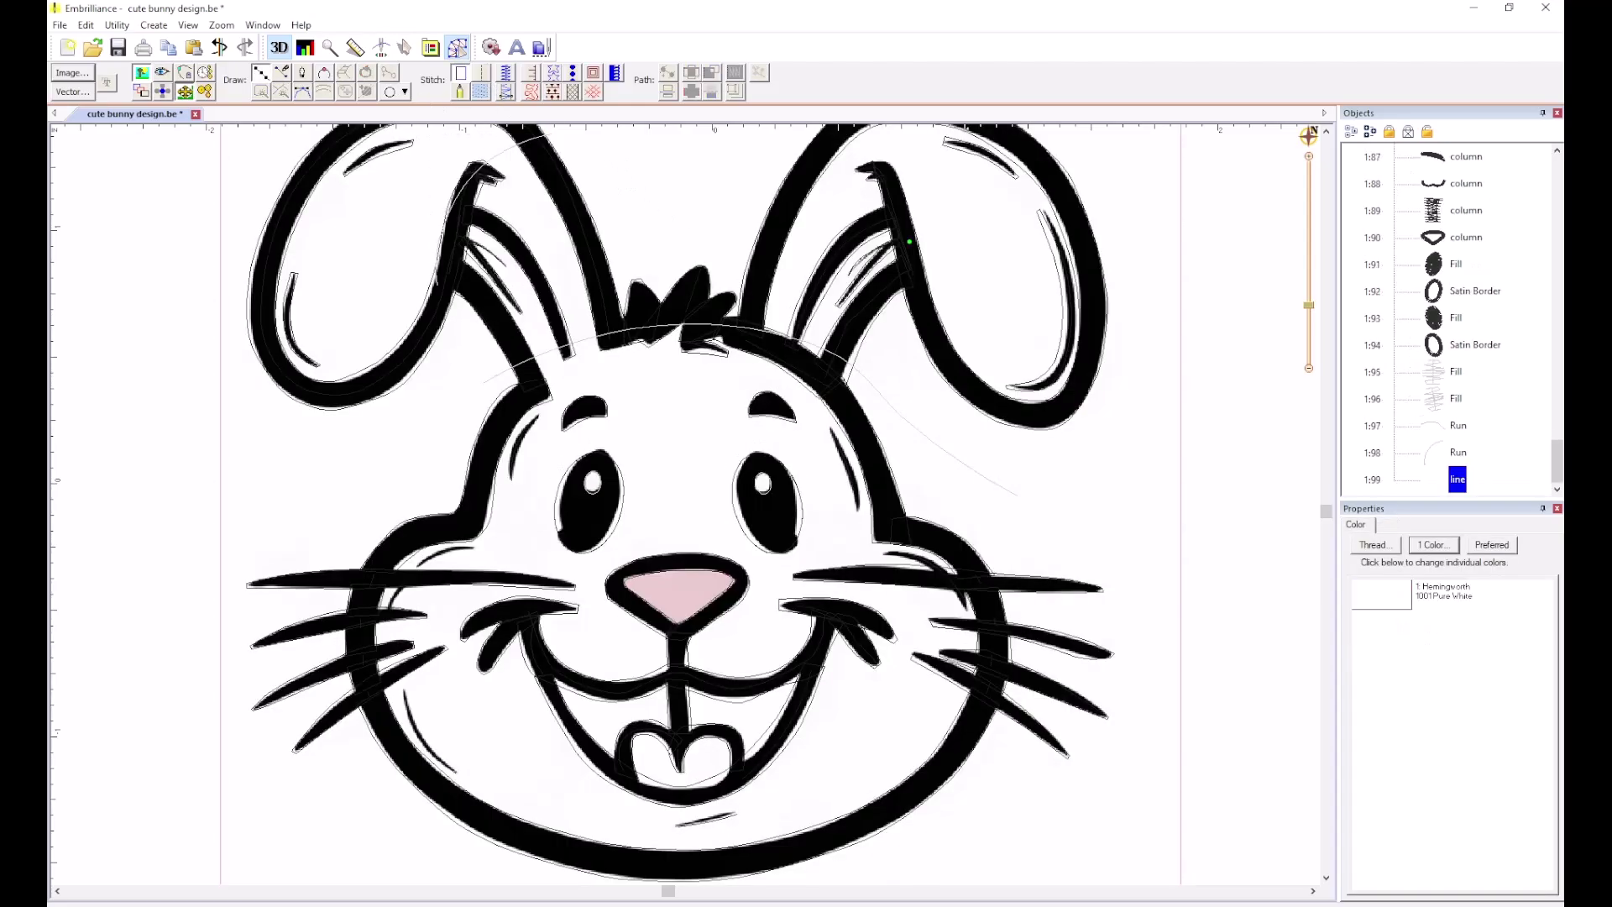
pyautogui.click(879, 162)
pyautogui.scroll(3, 879, 162)
pyautogui.click(839, 248)
pyautogui.click(762, 214)
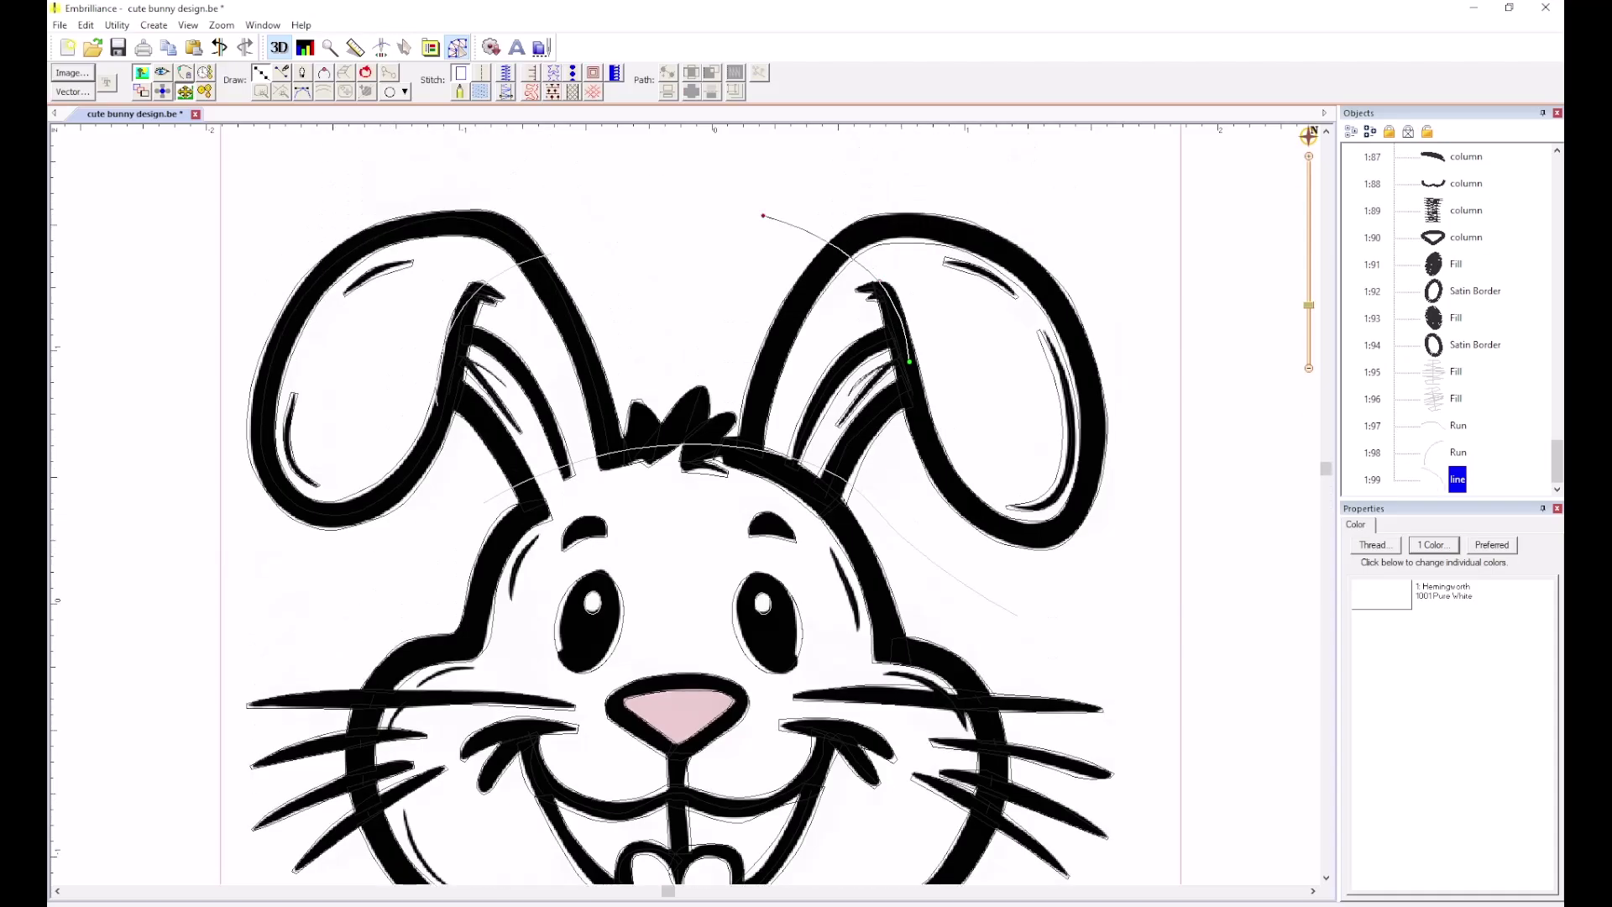
pyautogui.press('Return')
pyautogui.click(482, 73)
pyautogui.click(624, 228)
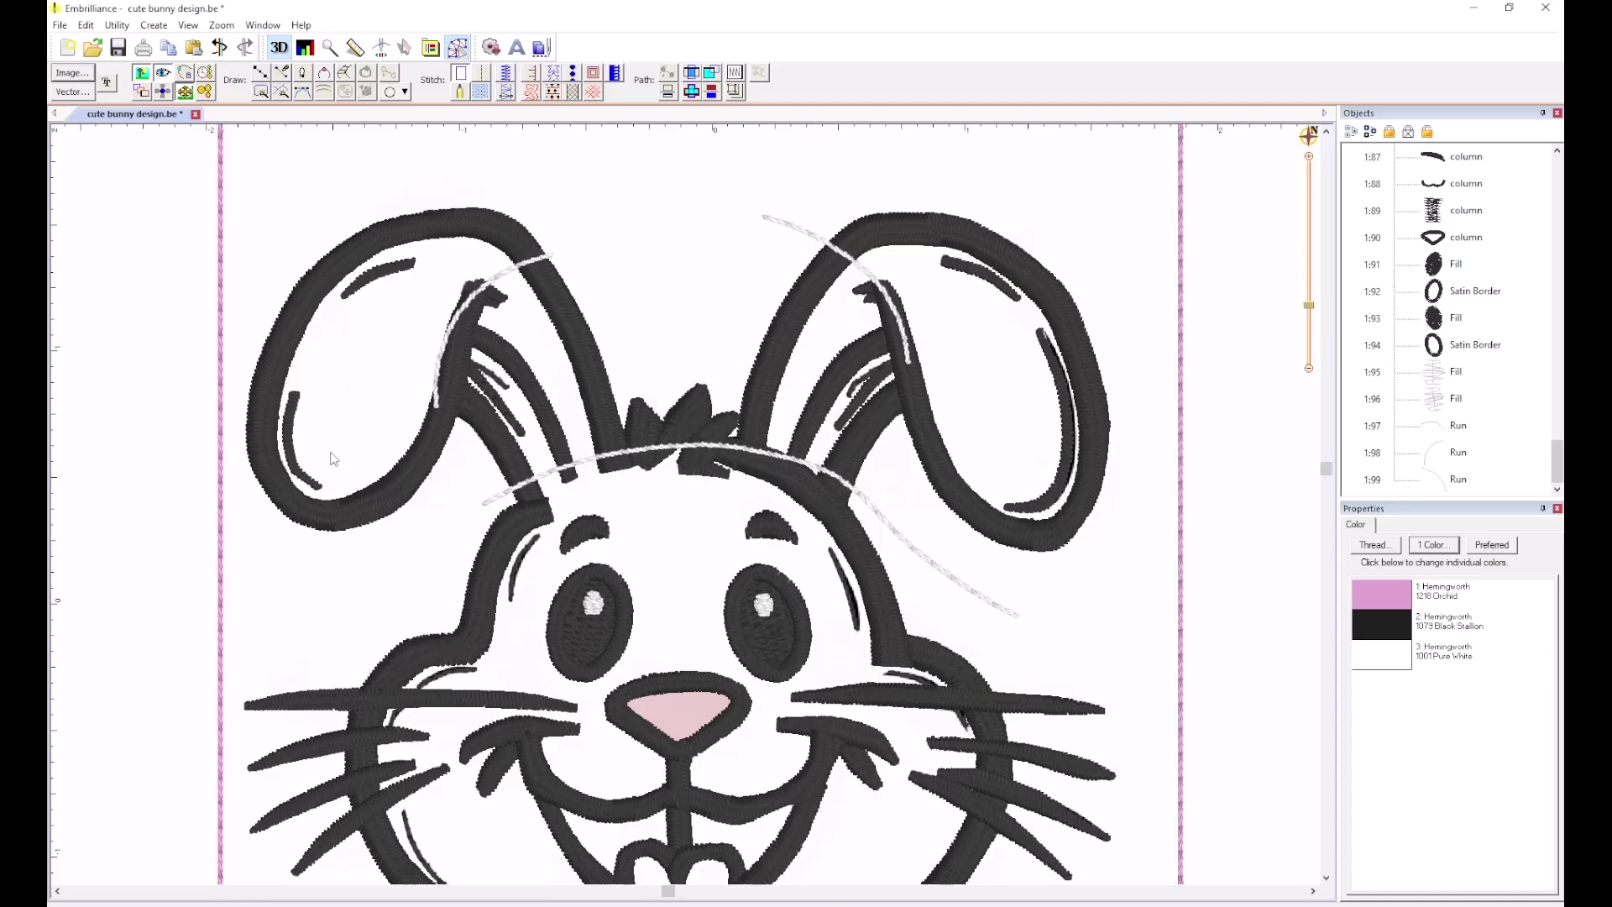
# Delete the three white run lines drawn across the head and ears.
pyautogui.click(1429, 430)
pyautogui.keyDown('shift'); pyautogui.click(1433, 490); pyautogui.keyUp('shift')
pyautogui.press('Delete')
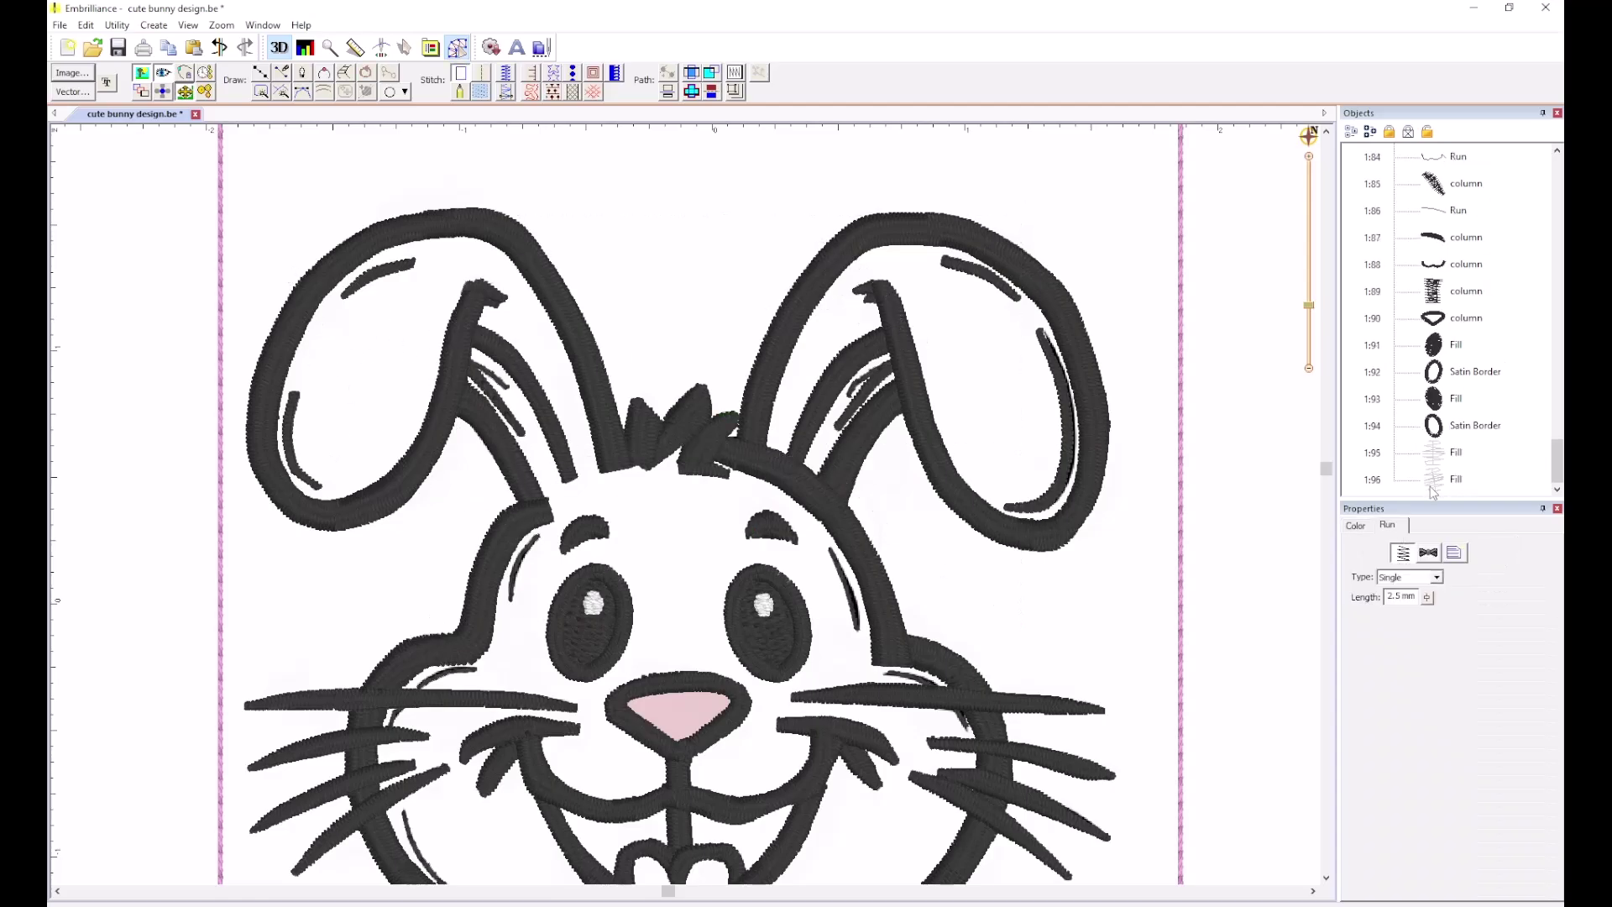
# With the artwork image hidden, draw a closed outline along the middle of the nose's satin column.
pyautogui.scroll(-1, 737, 344)
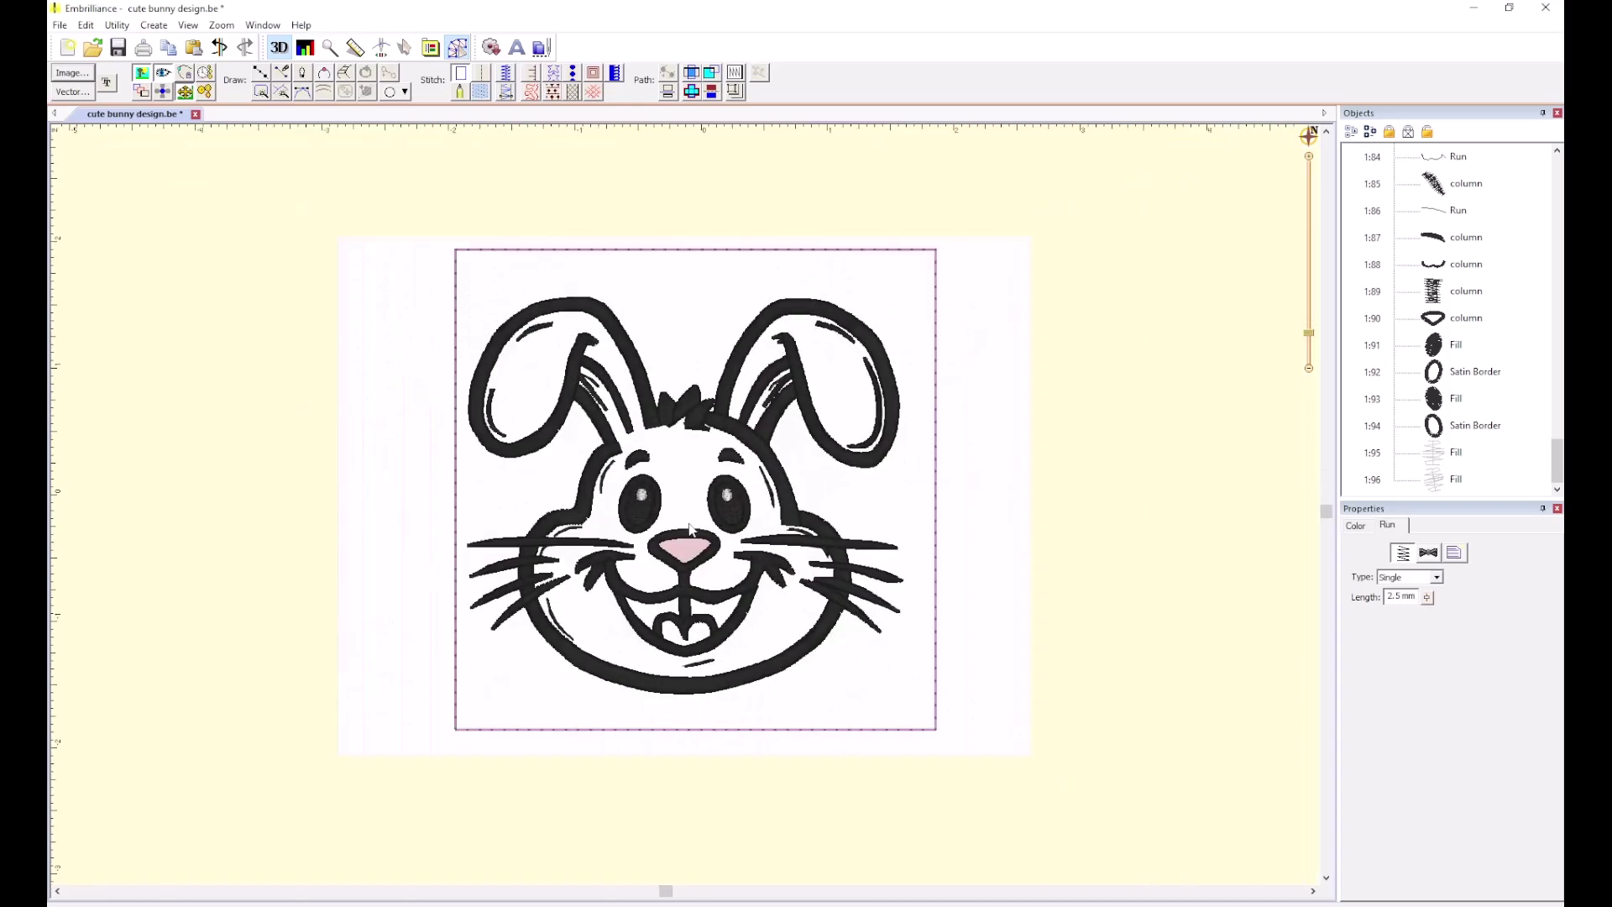
pyautogui.scroll(4, 685, 545)
pyautogui.scroll(1, 687, 510)
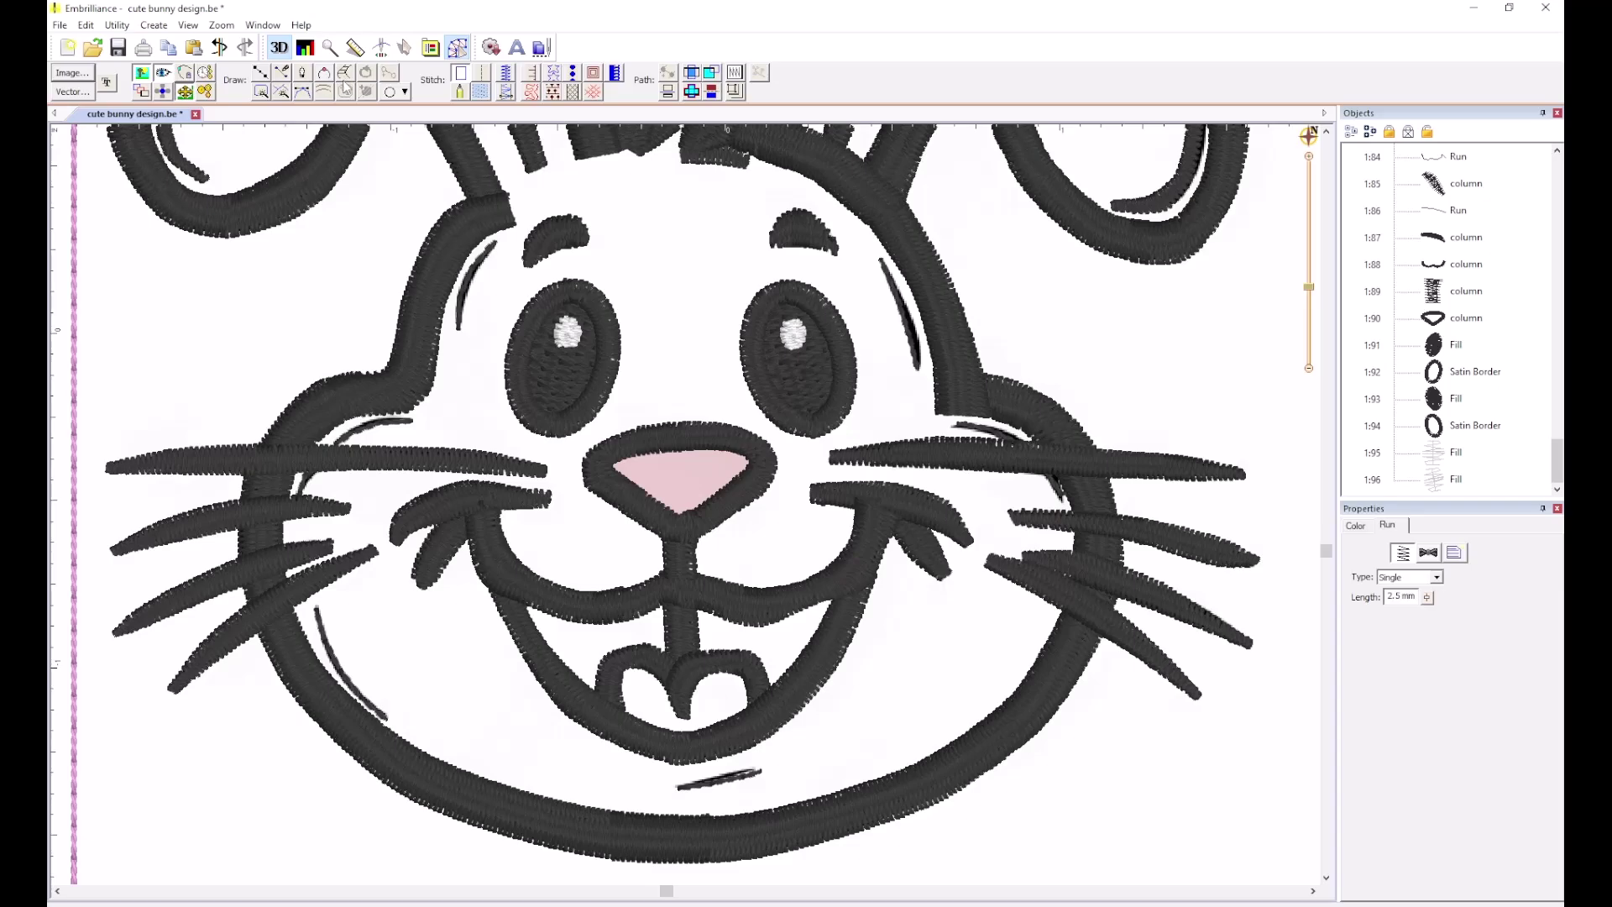
pyautogui.click(262, 74)
pyautogui.scroll(1, 752, 389)
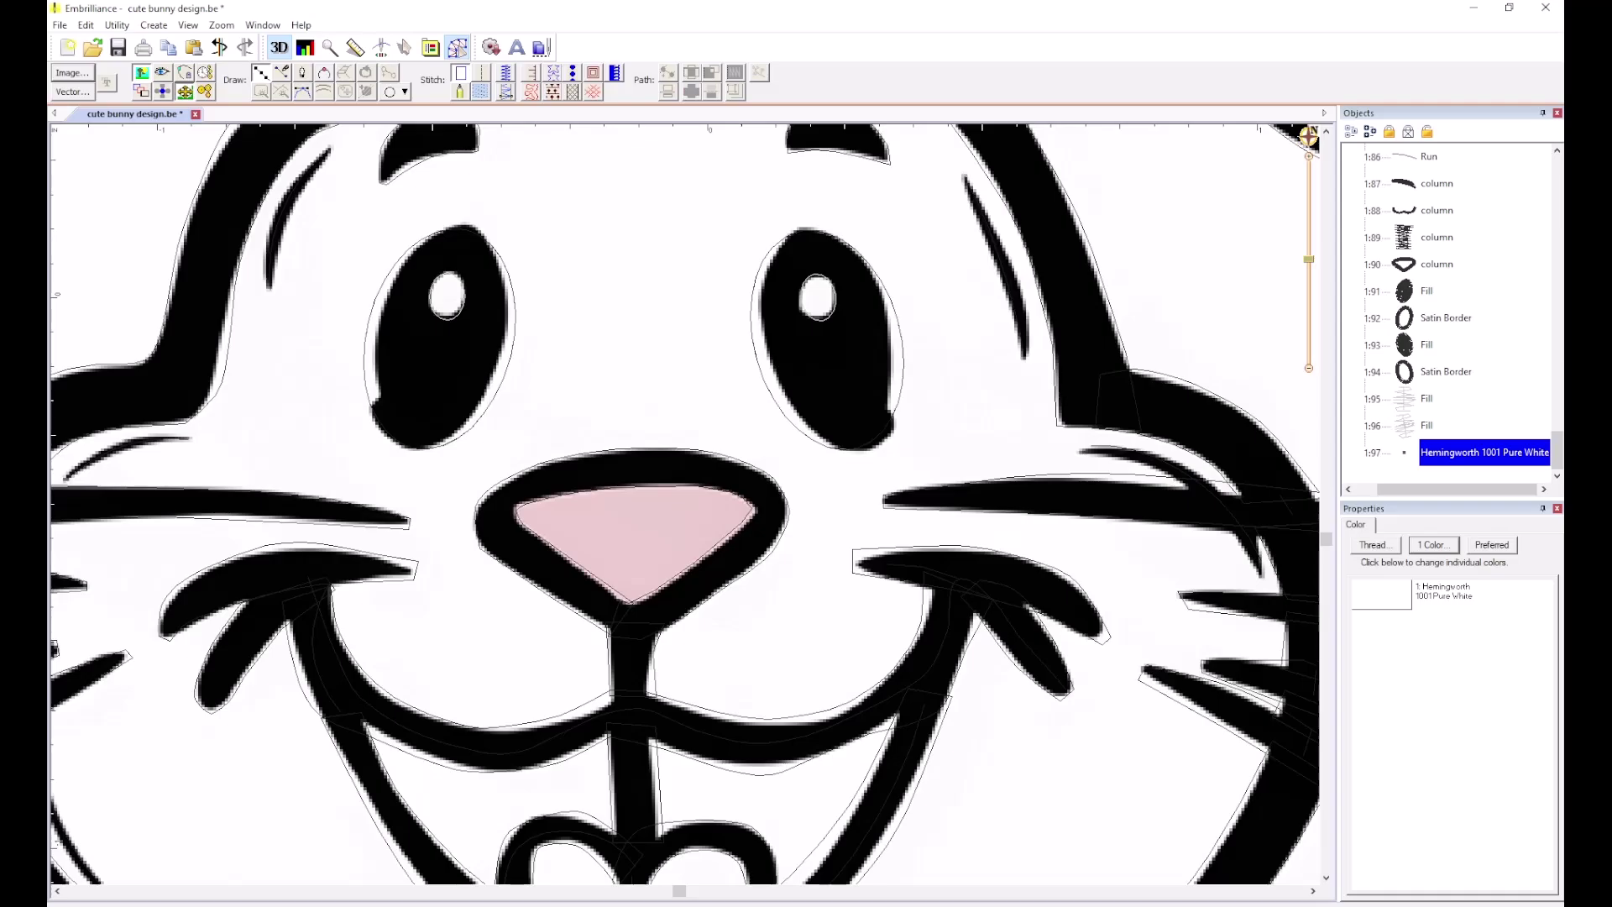
pyautogui.click(142, 73)
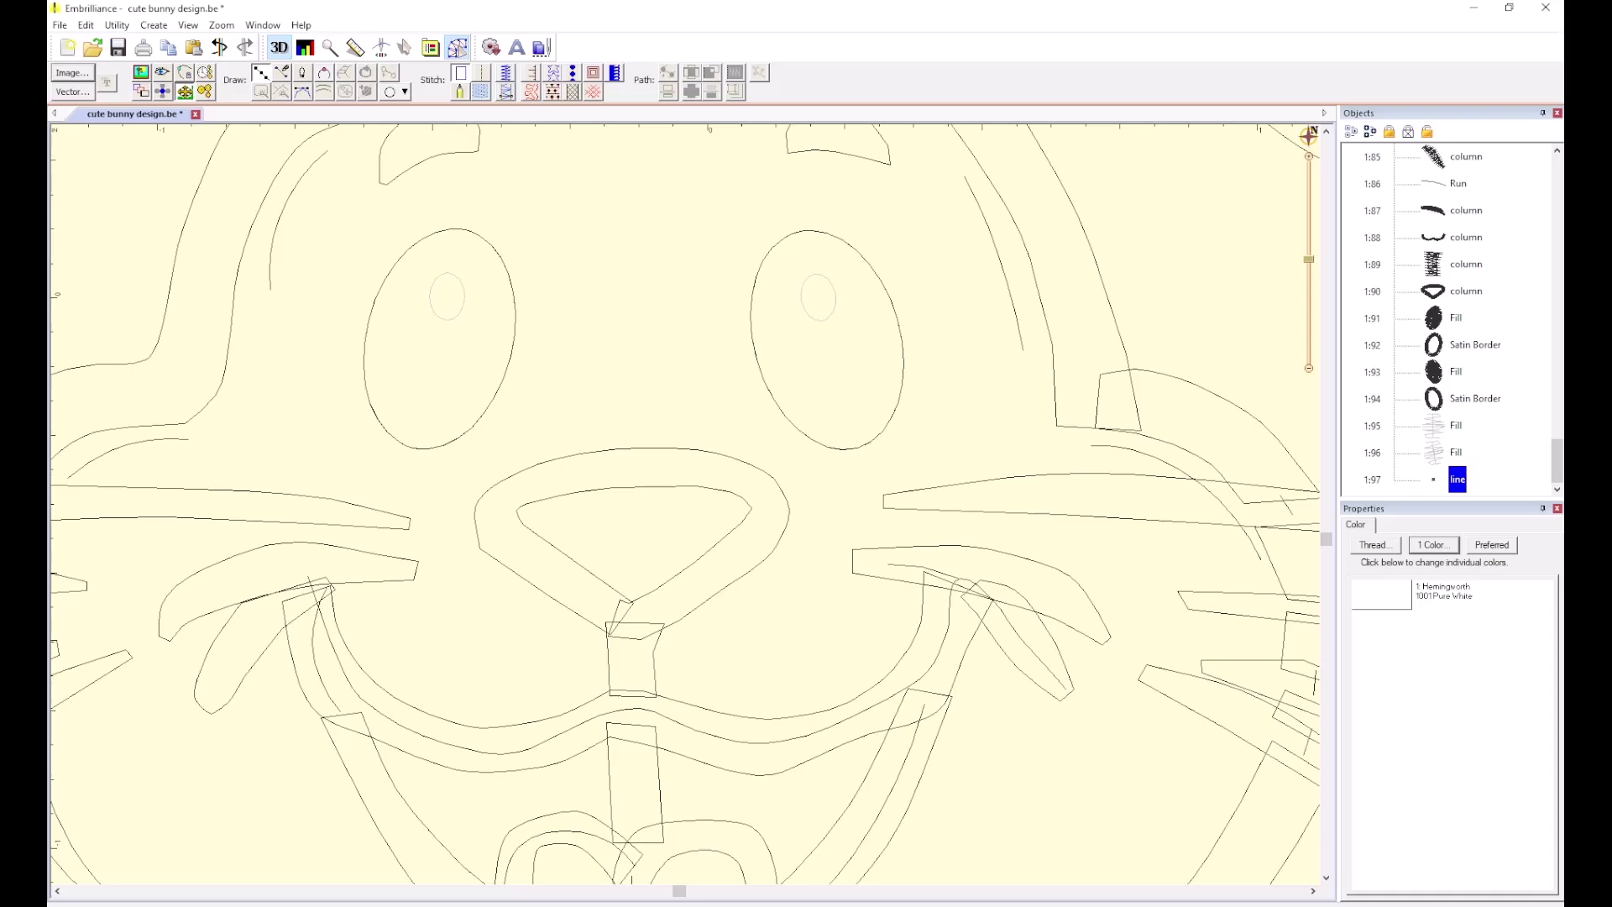
pyautogui.click(666, 465)
pyautogui.click(694, 468)
pyautogui.click(734, 473)
pyautogui.click(759, 487)
pyautogui.click(769, 508)
pyautogui.click(764, 531)
pyautogui.click(724, 563)
pyautogui.click(695, 591)
pyautogui.click(654, 616)
pyautogui.click(618, 624)
pyautogui.click(589, 597)
pyautogui.click(530, 559)
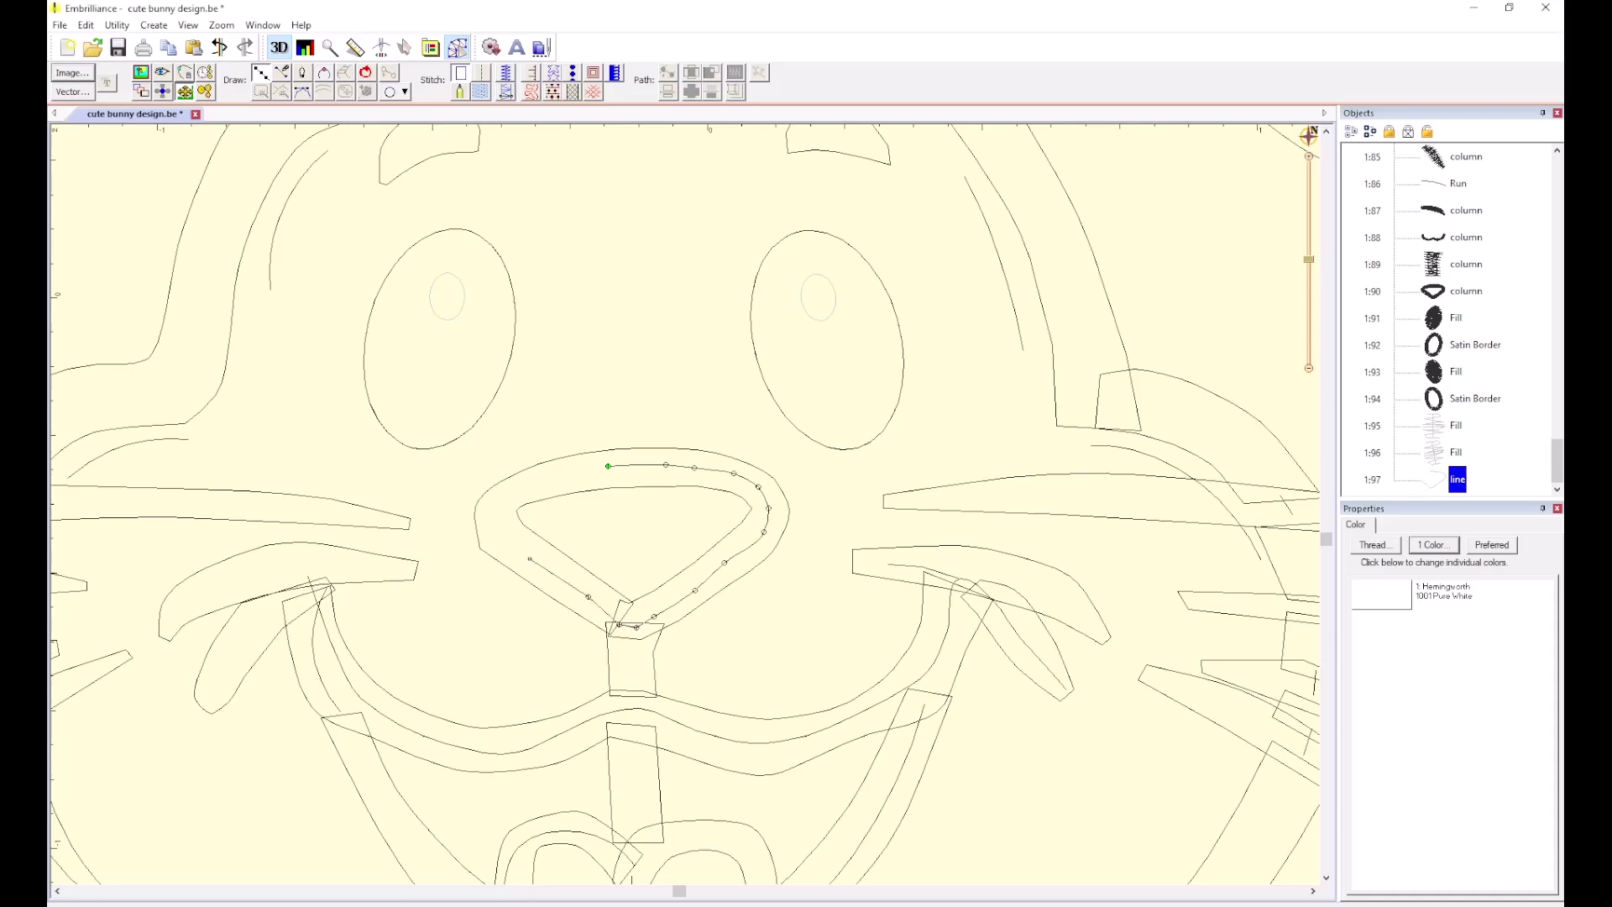
pyautogui.click(499, 525)
pyautogui.click(493, 503)
pyautogui.click(526, 485)
pyautogui.click(608, 466)
pyautogui.rightClick(755, 465)
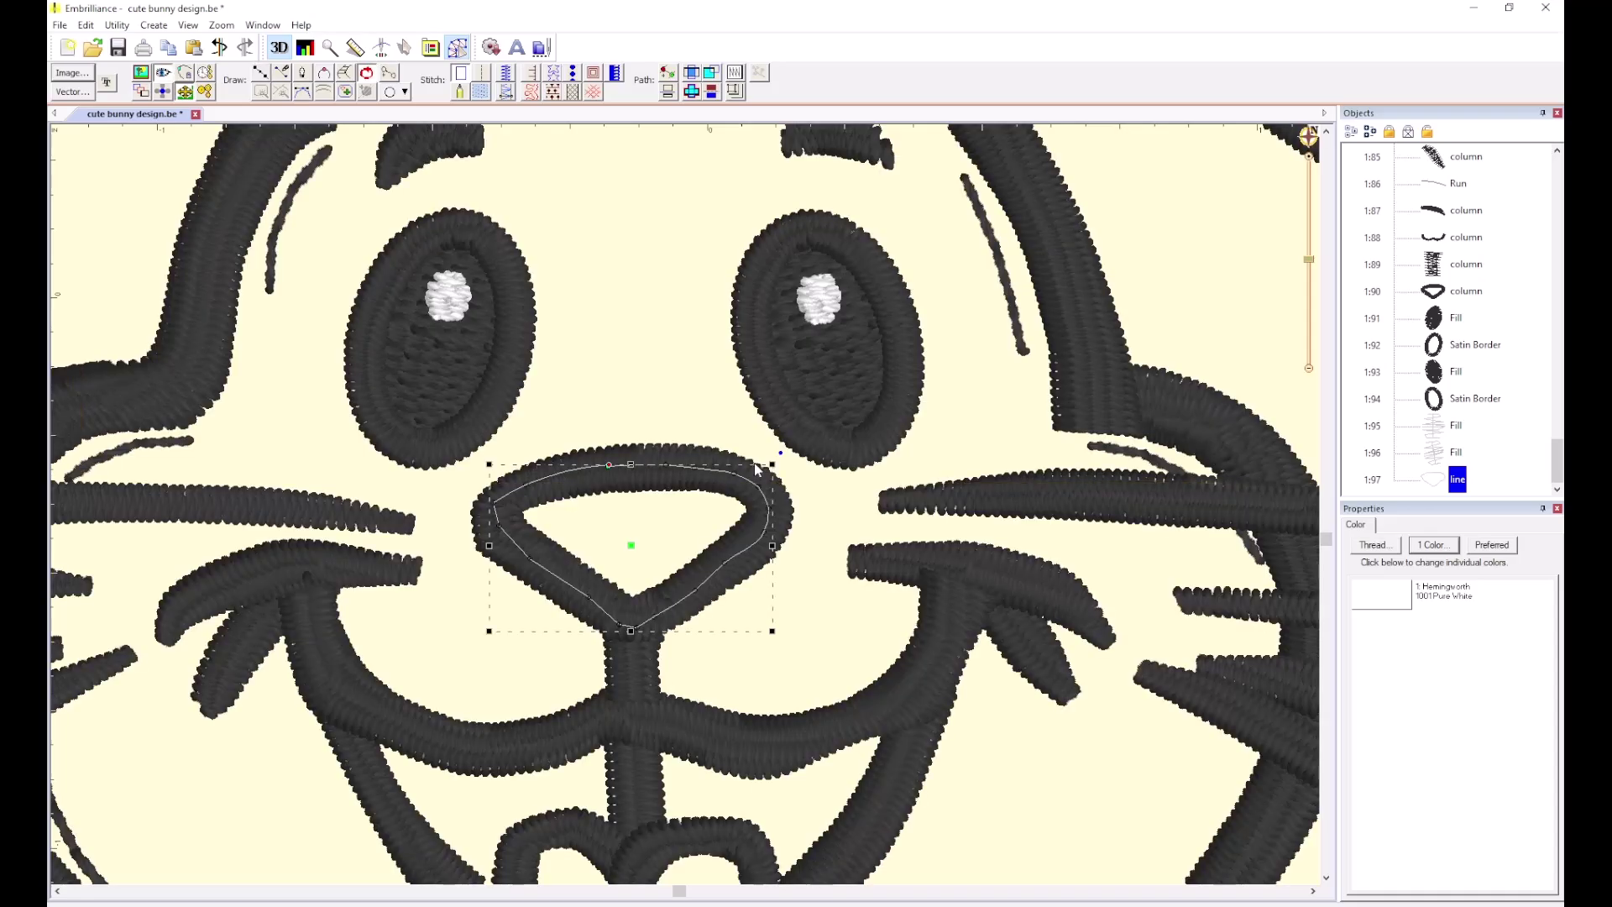
# Convert the nose outline to a fill and change its thread to Hemingworth 1280 Neon Pink.
pyautogui.click(479, 90)
pyautogui.click(1355, 525)
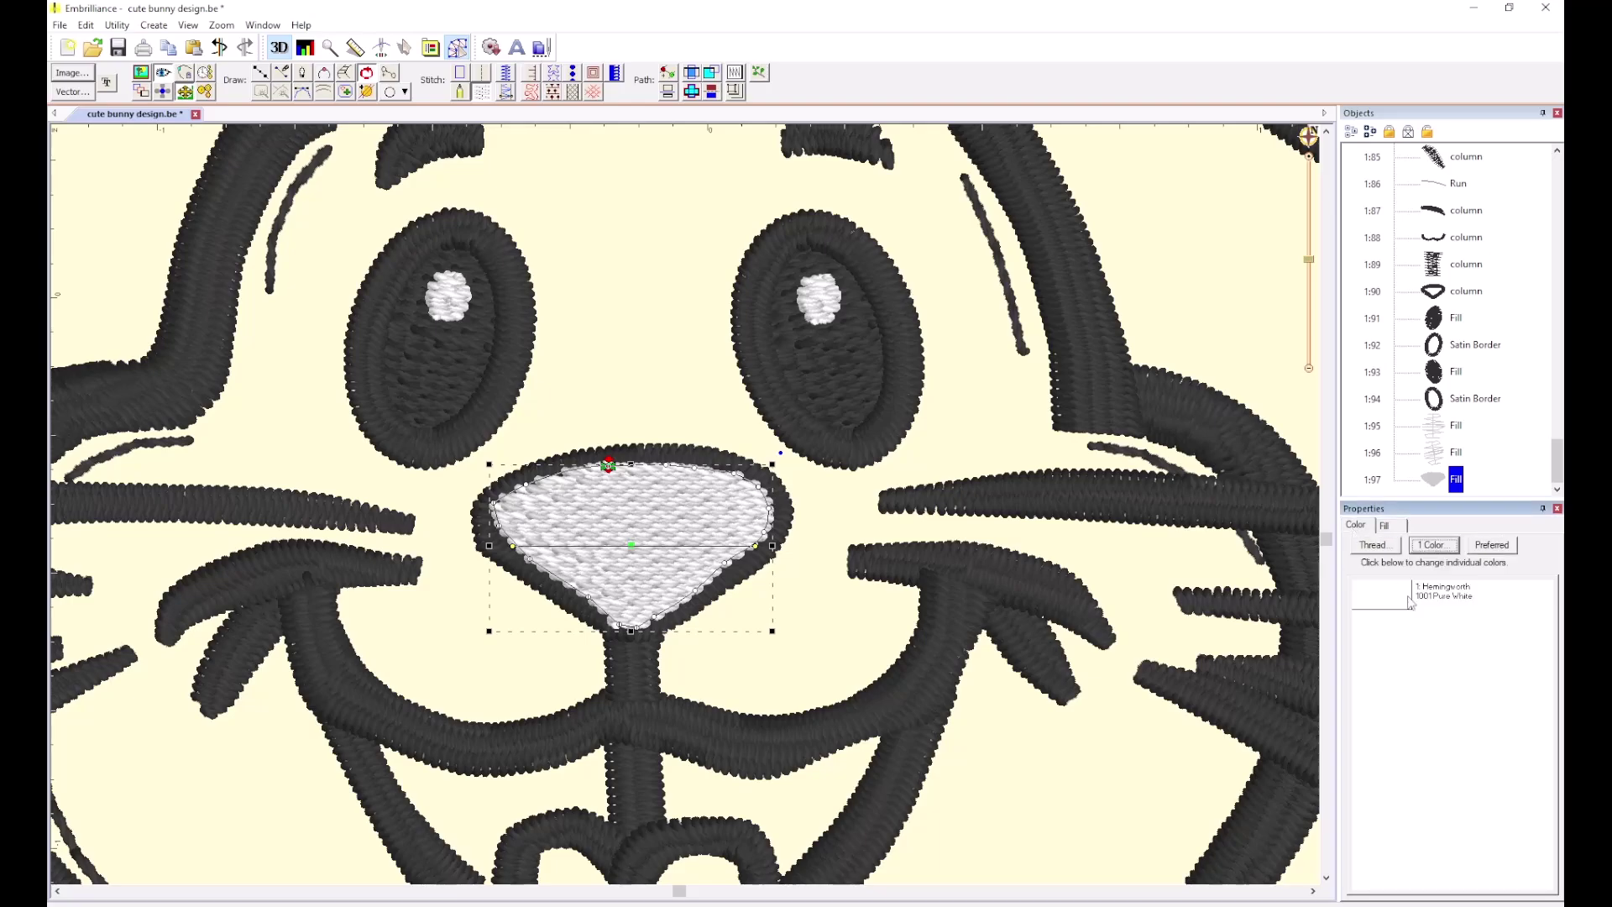
pyautogui.click(1376, 544)
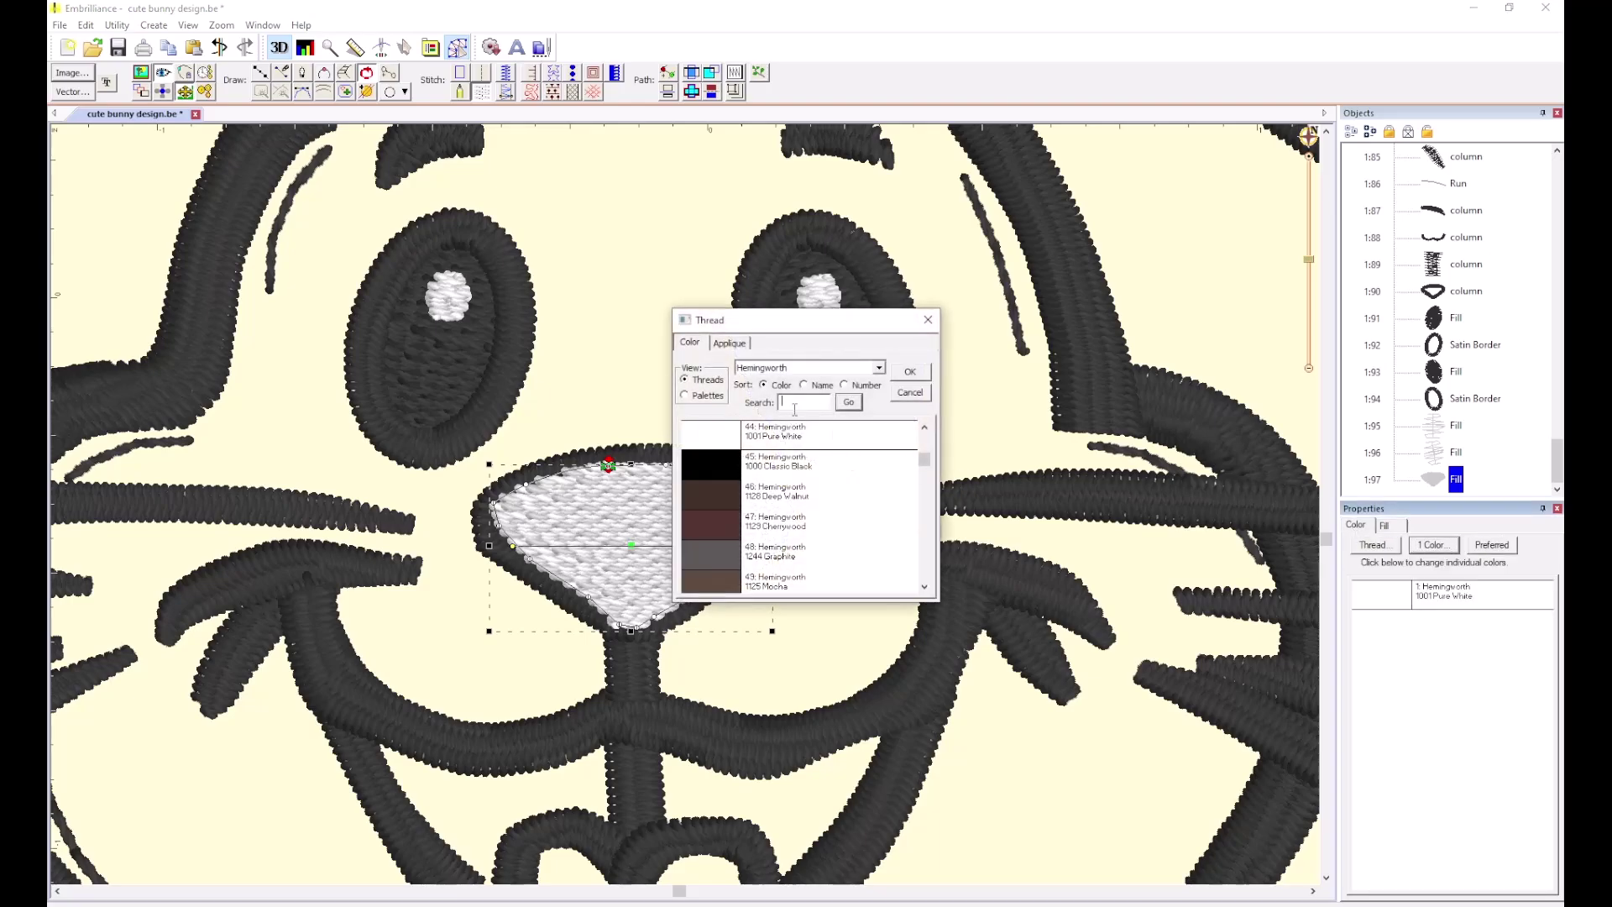
pyautogui.write('PINK')
pyautogui.click(850, 402)
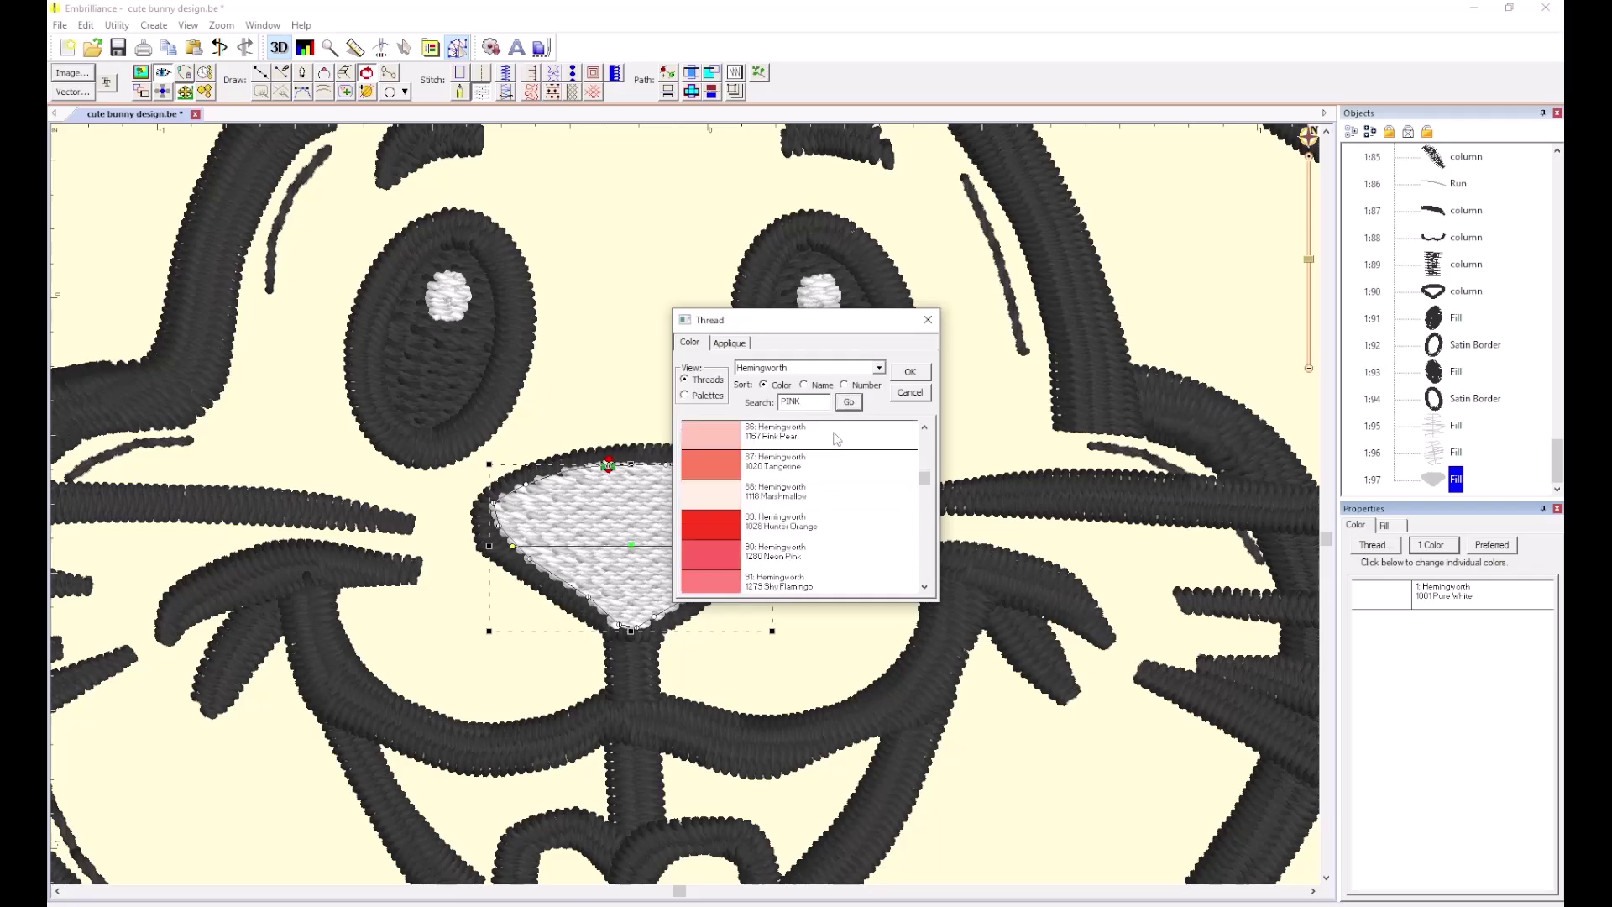
pyautogui.click(790, 548)
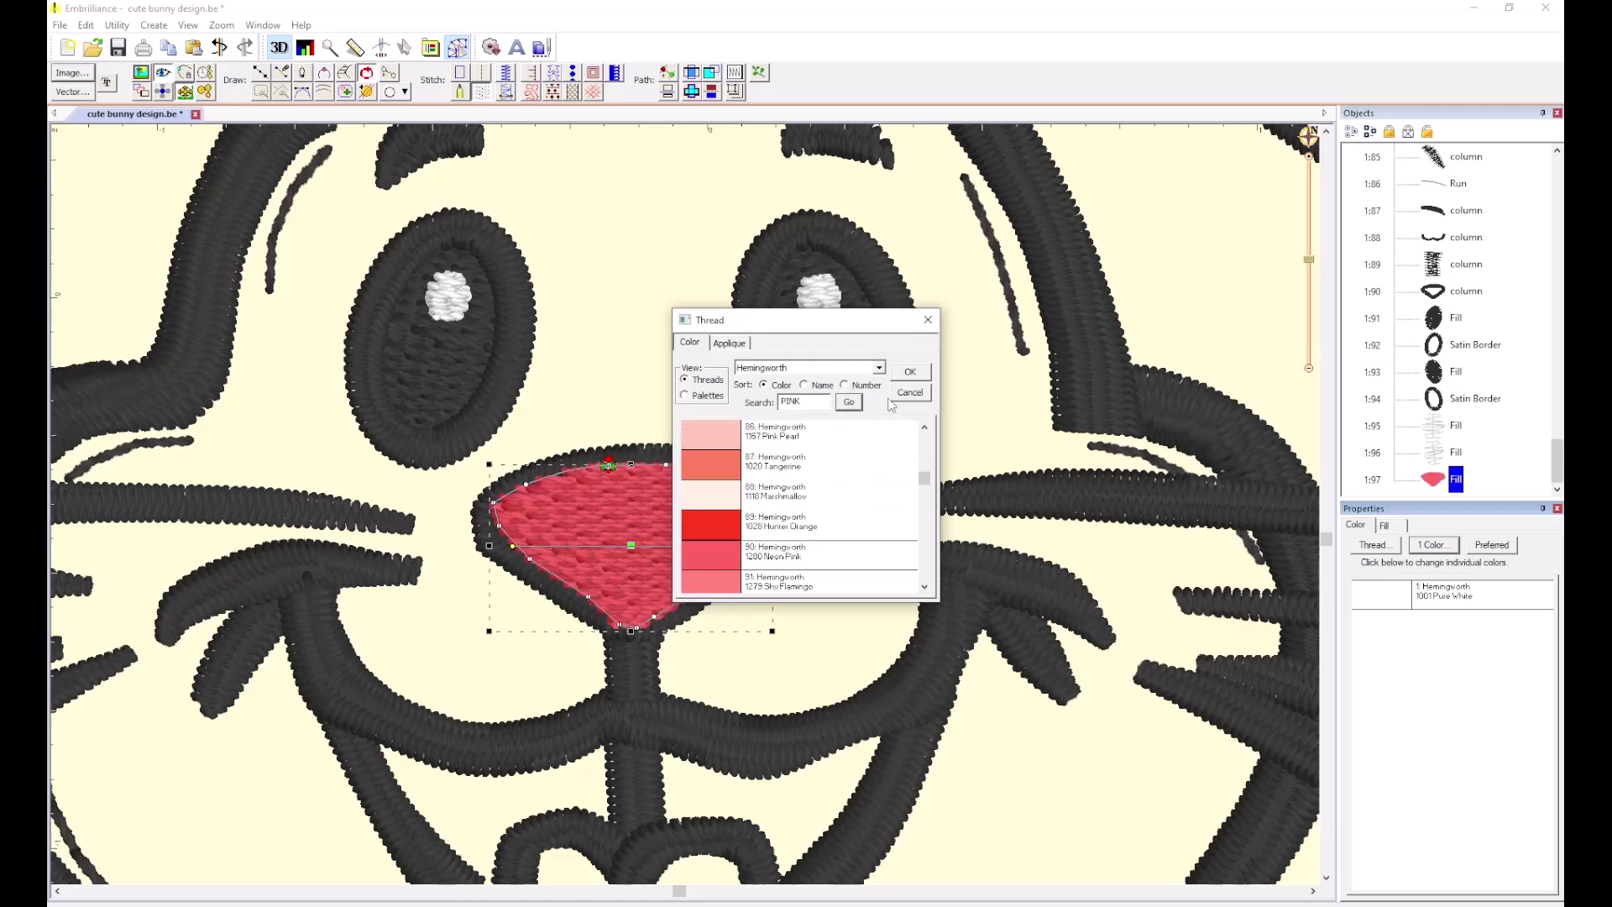
pyautogui.click(909, 373)
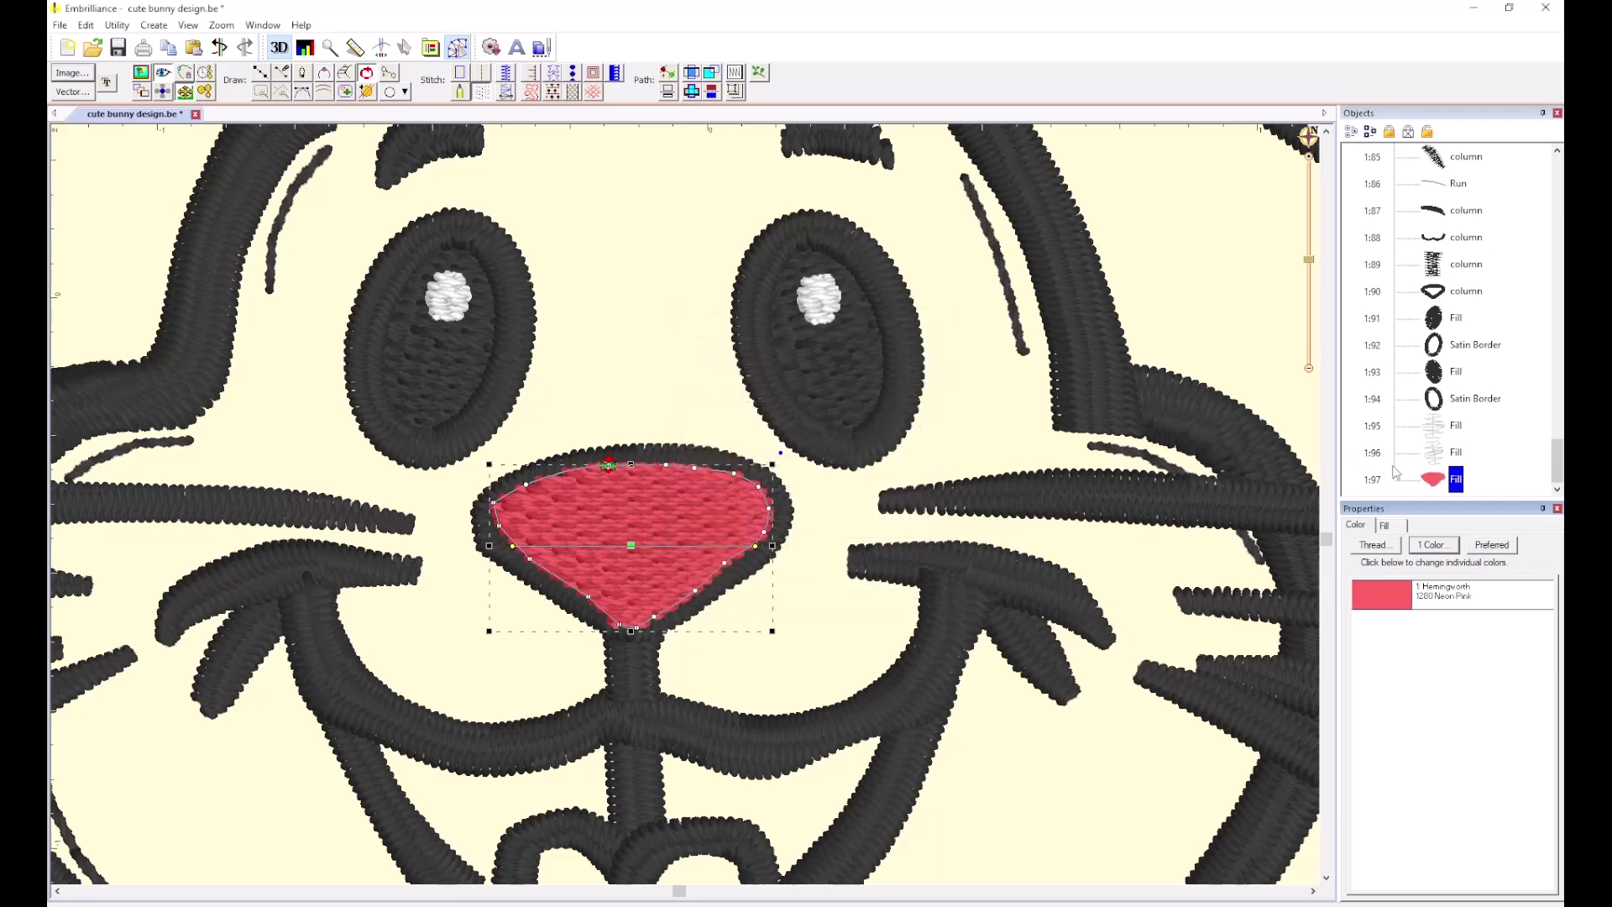
# Move the pink nose fill to the first place in the stitching order.
pyautogui.click(1176, 336)
pyautogui.click(1455, 479)
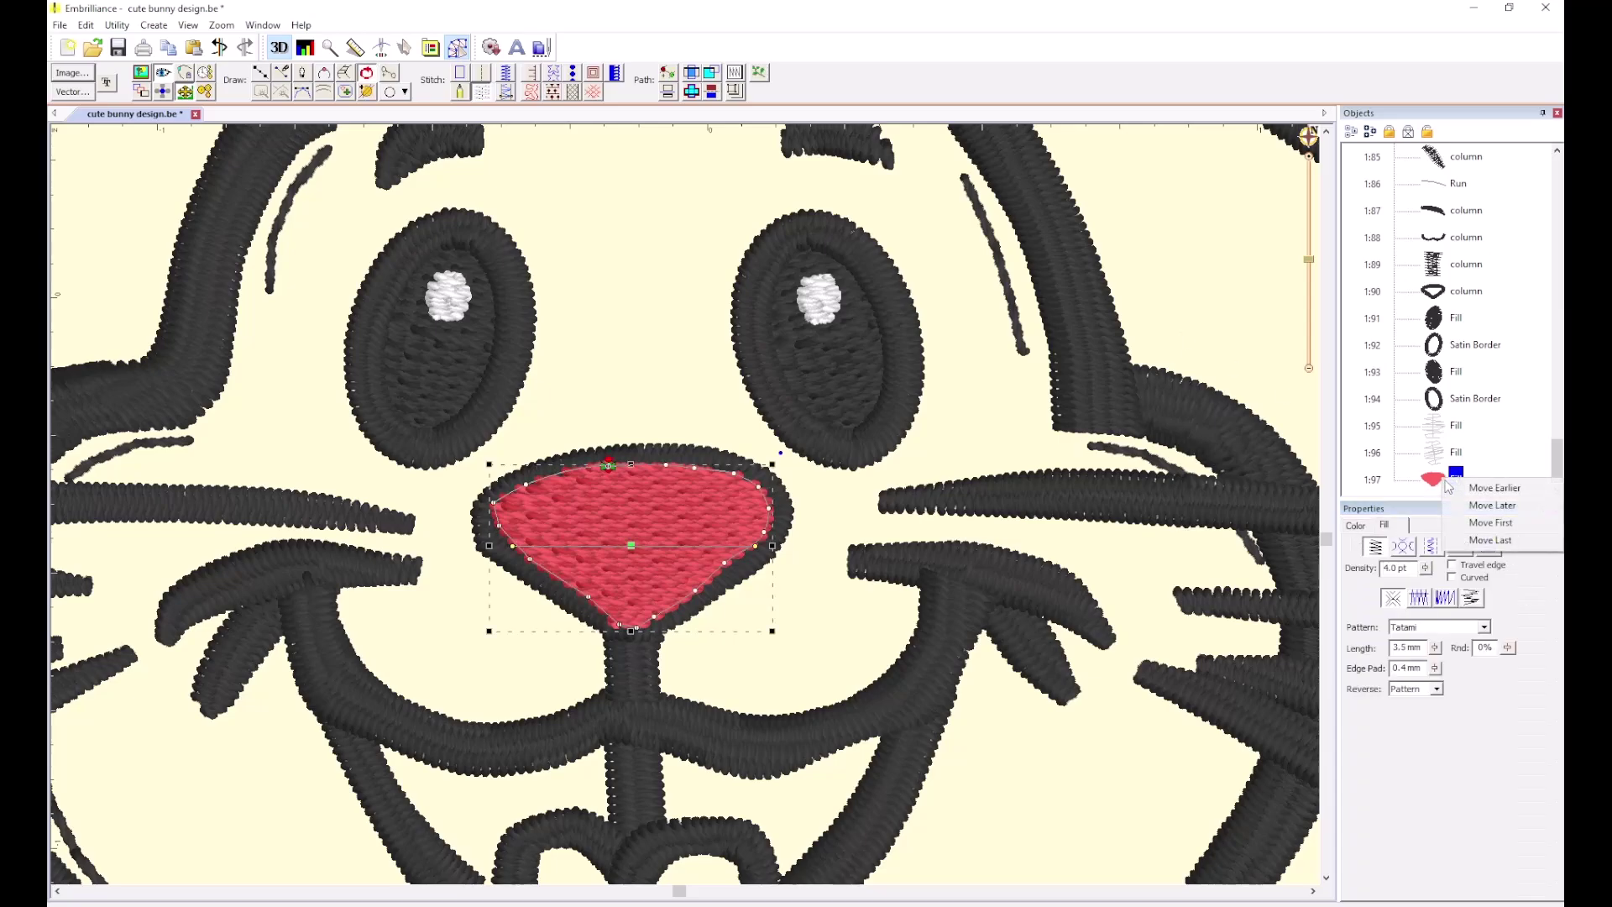
pyautogui.rightClick(1444, 477)
pyautogui.click(1491, 522)
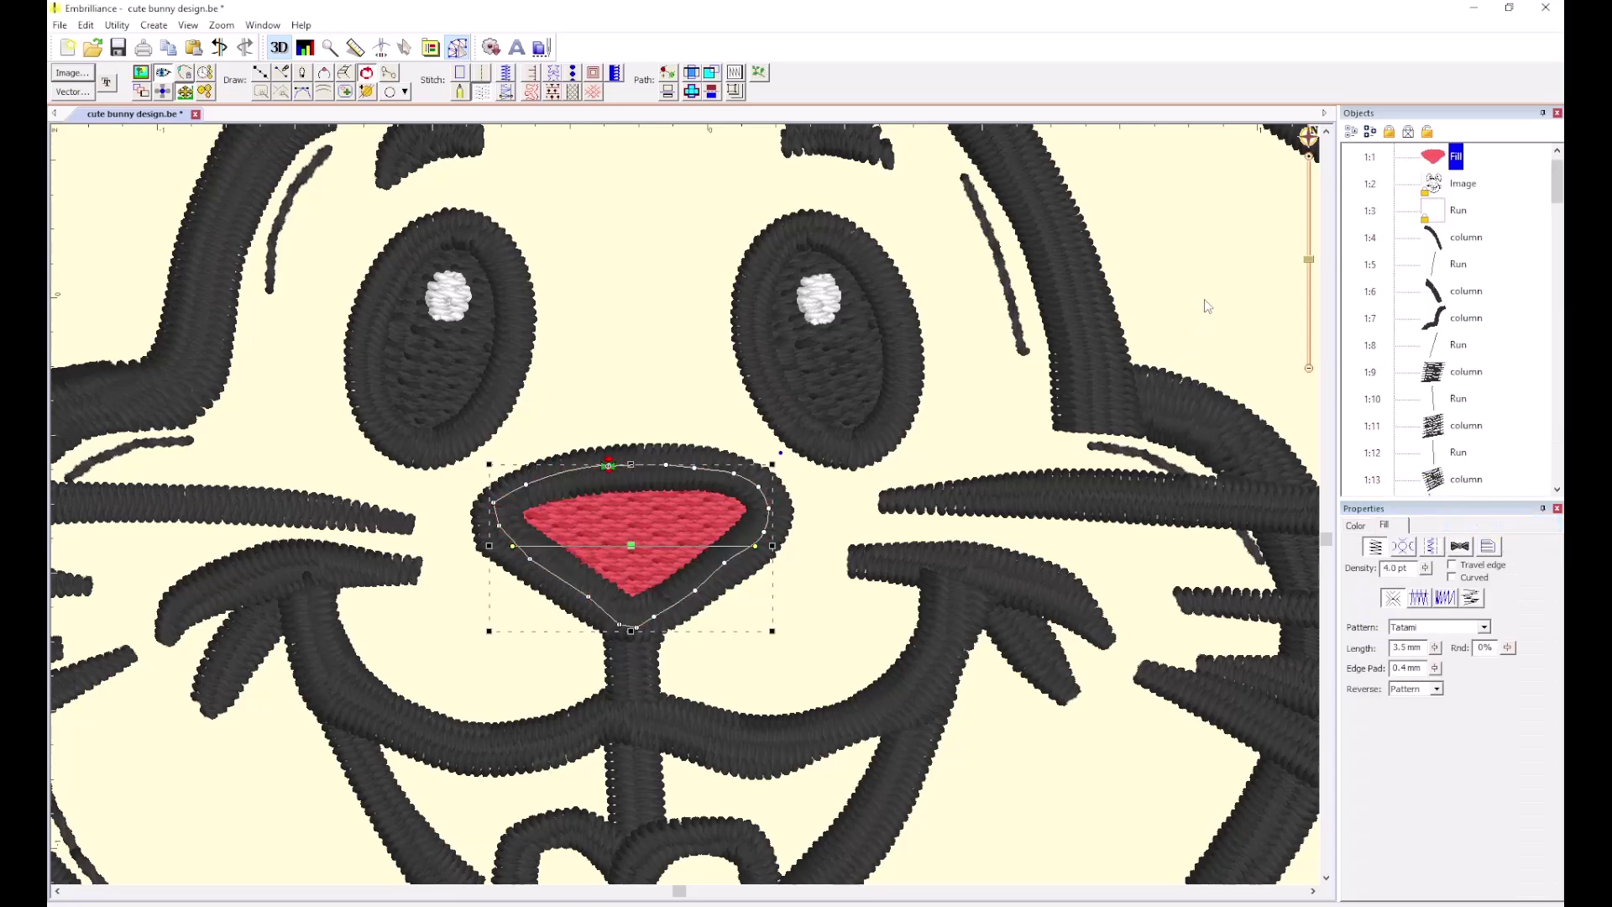
# Examine the whole face, then hide the stitches and inspect the object outlines.
pyautogui.scroll(-5, 683, 507)
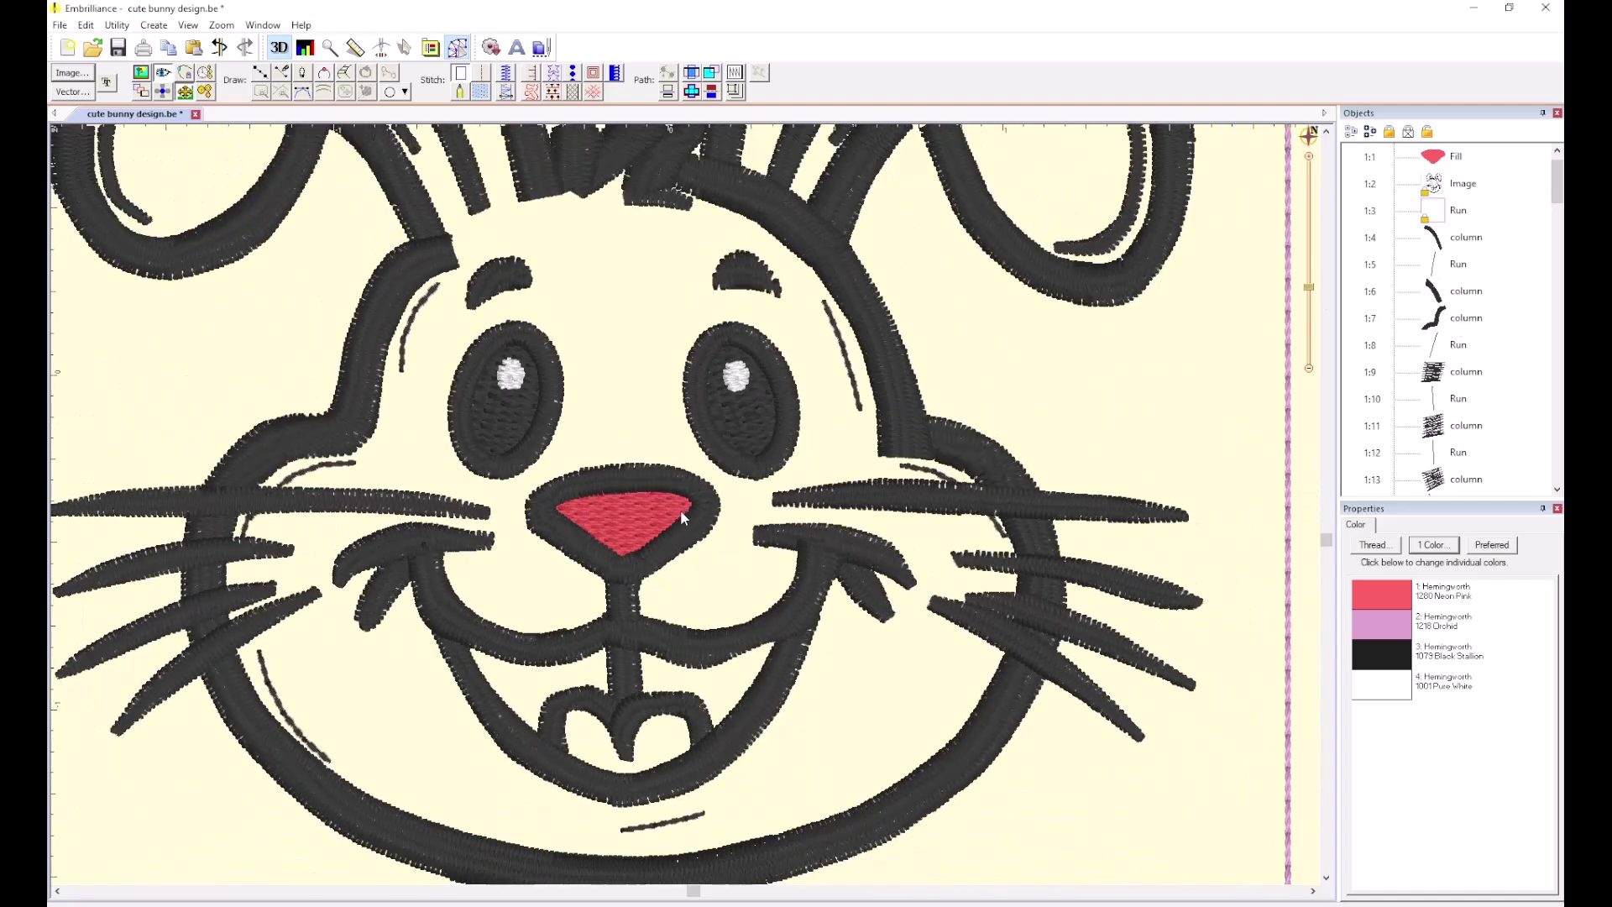
pyautogui.scroll(-1, 685, 505)
pyautogui.scroll(1, 676, 520)
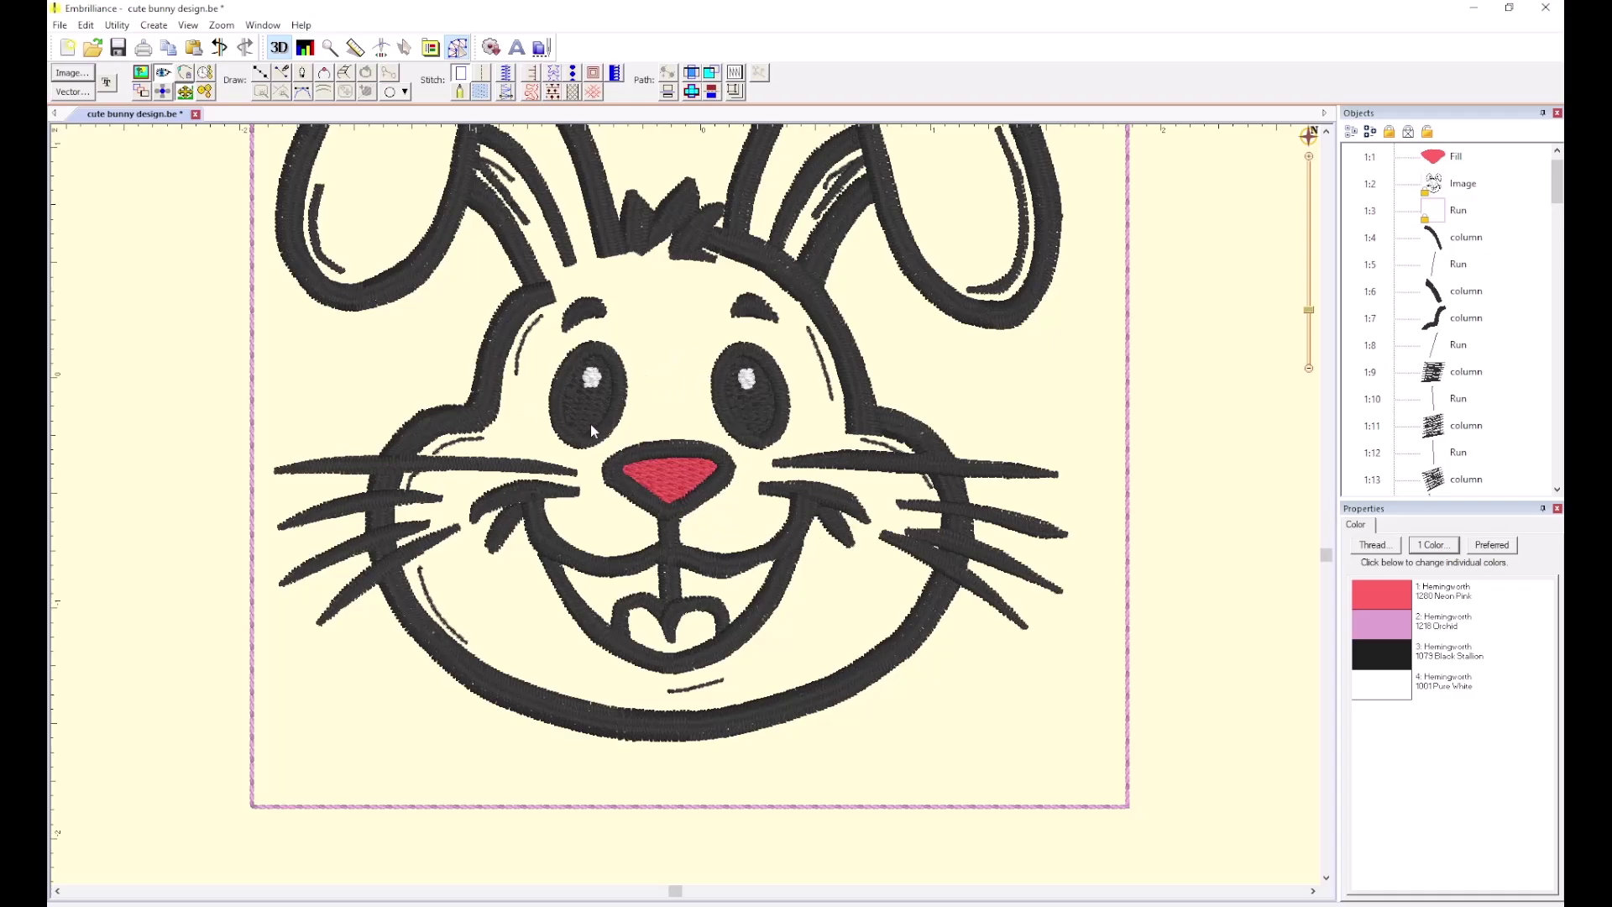
pyautogui.click(481, 404)
pyautogui.click(314, 362)
pyautogui.click(165, 73)
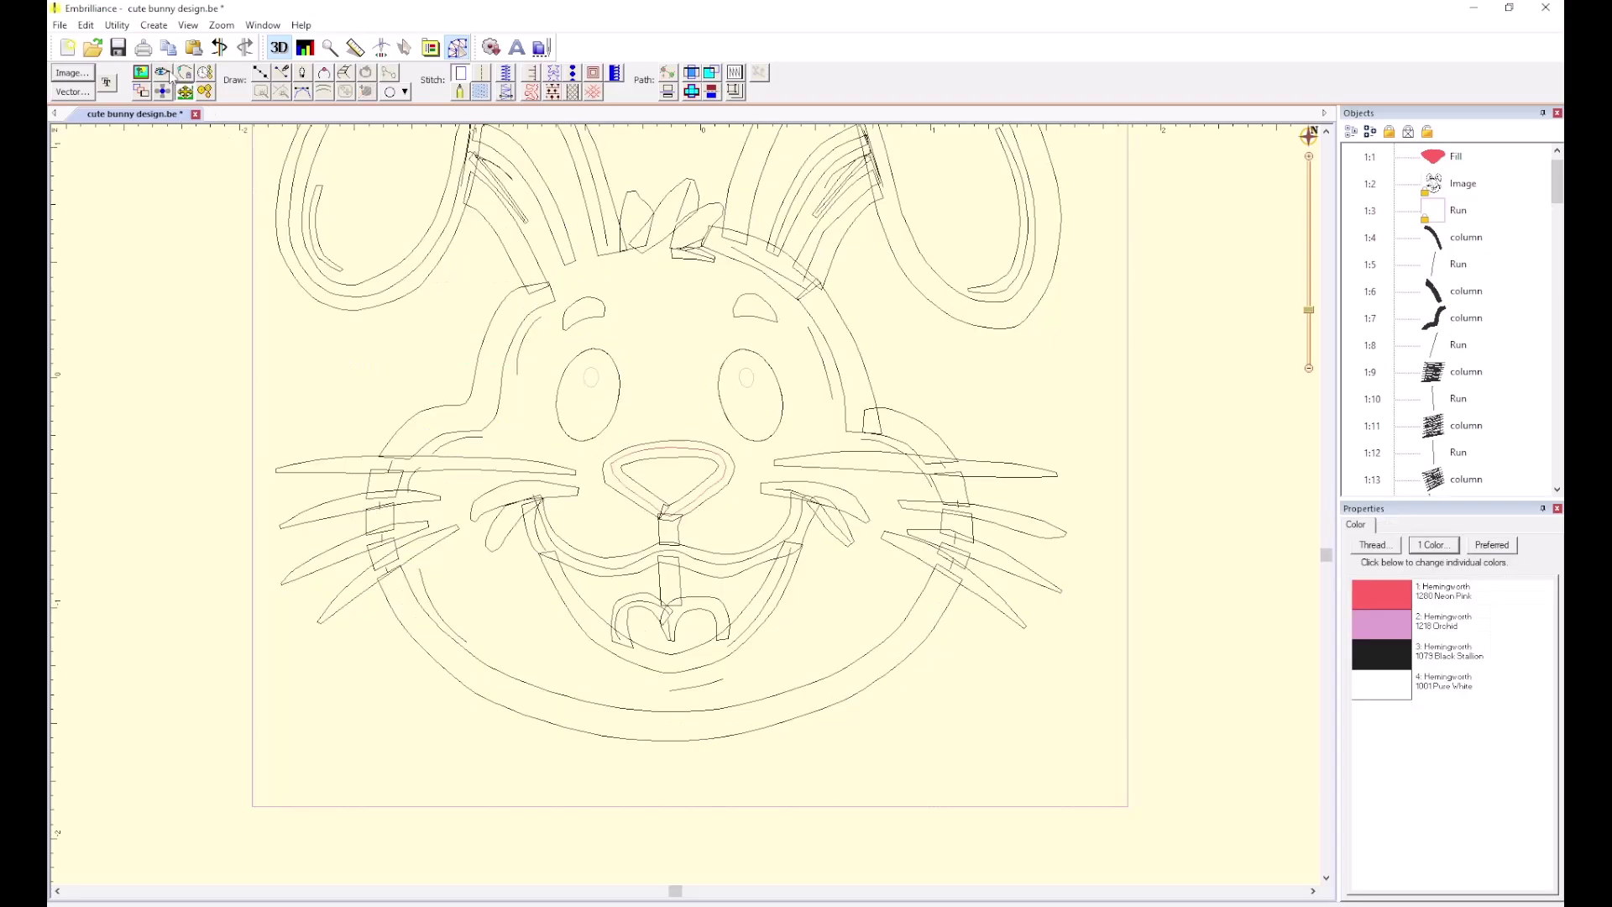
pyautogui.scroll(2, 535, 419)
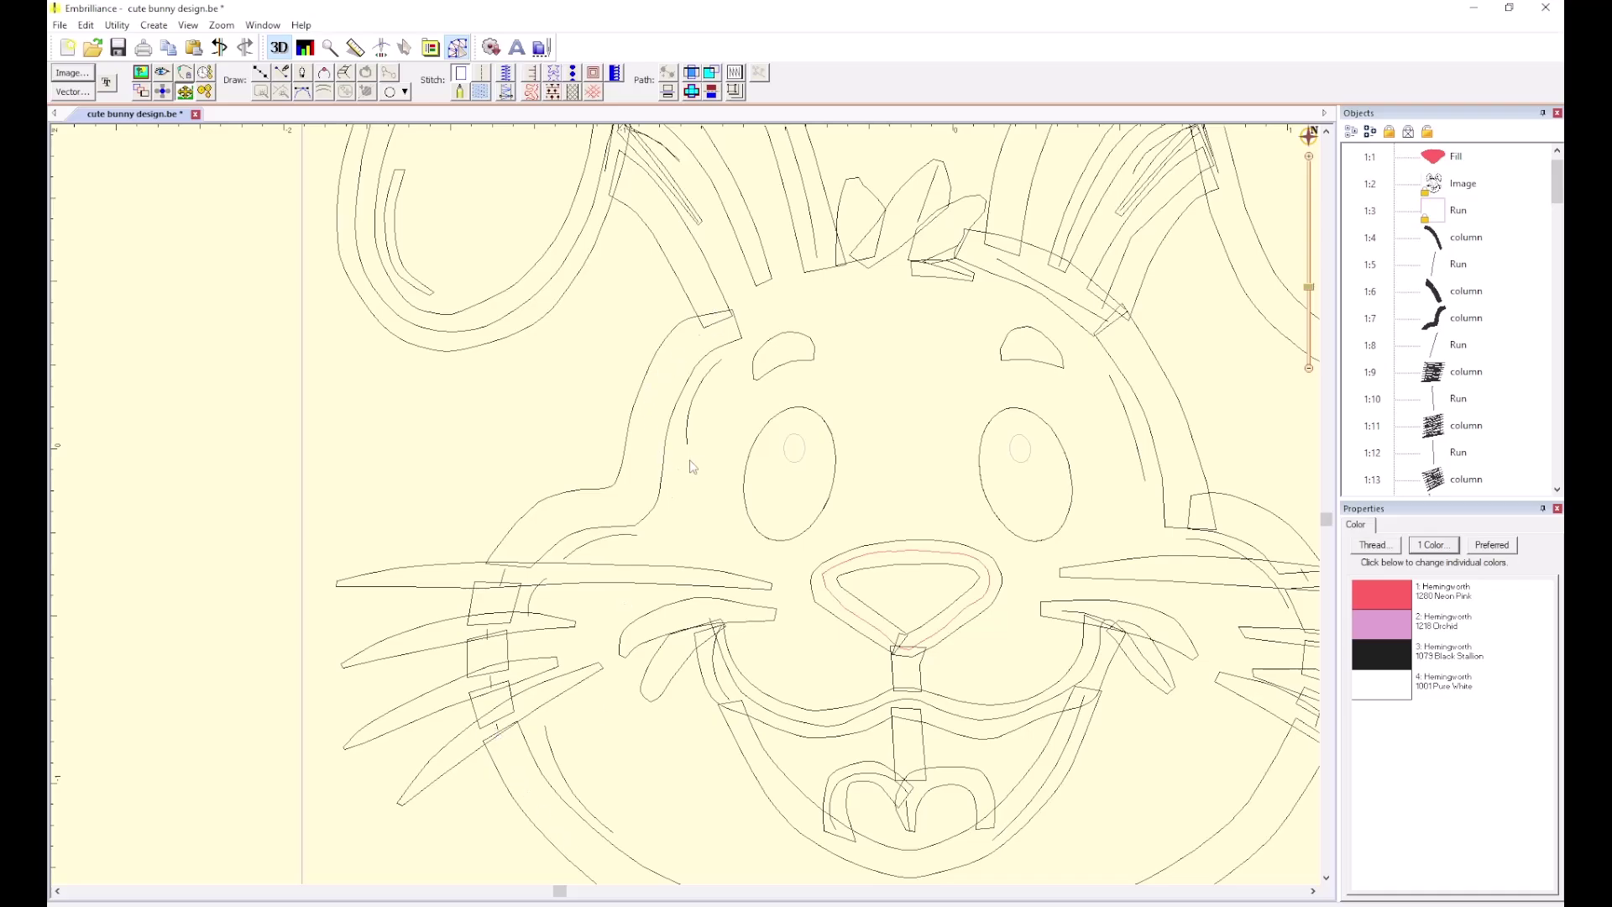
# Show the artwork image and the stitches again and save the design.
pyautogui.click(142, 74)
pyautogui.click(163, 74)
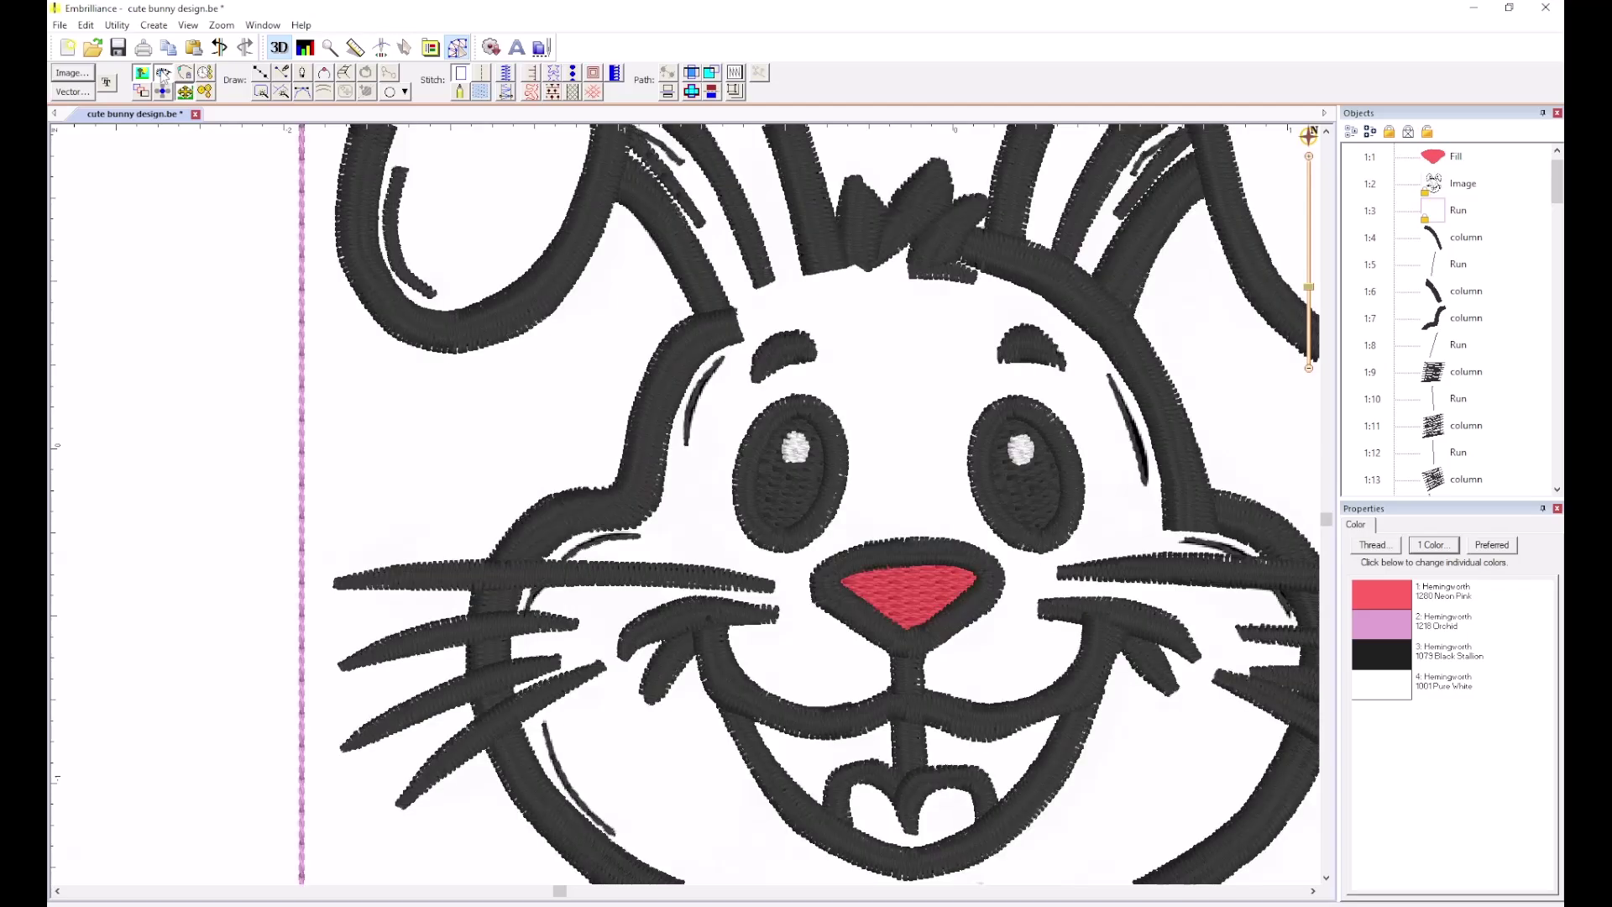
pyautogui.scroll(-4, 1090, 411)
pyautogui.scroll(-1, 487, 405)
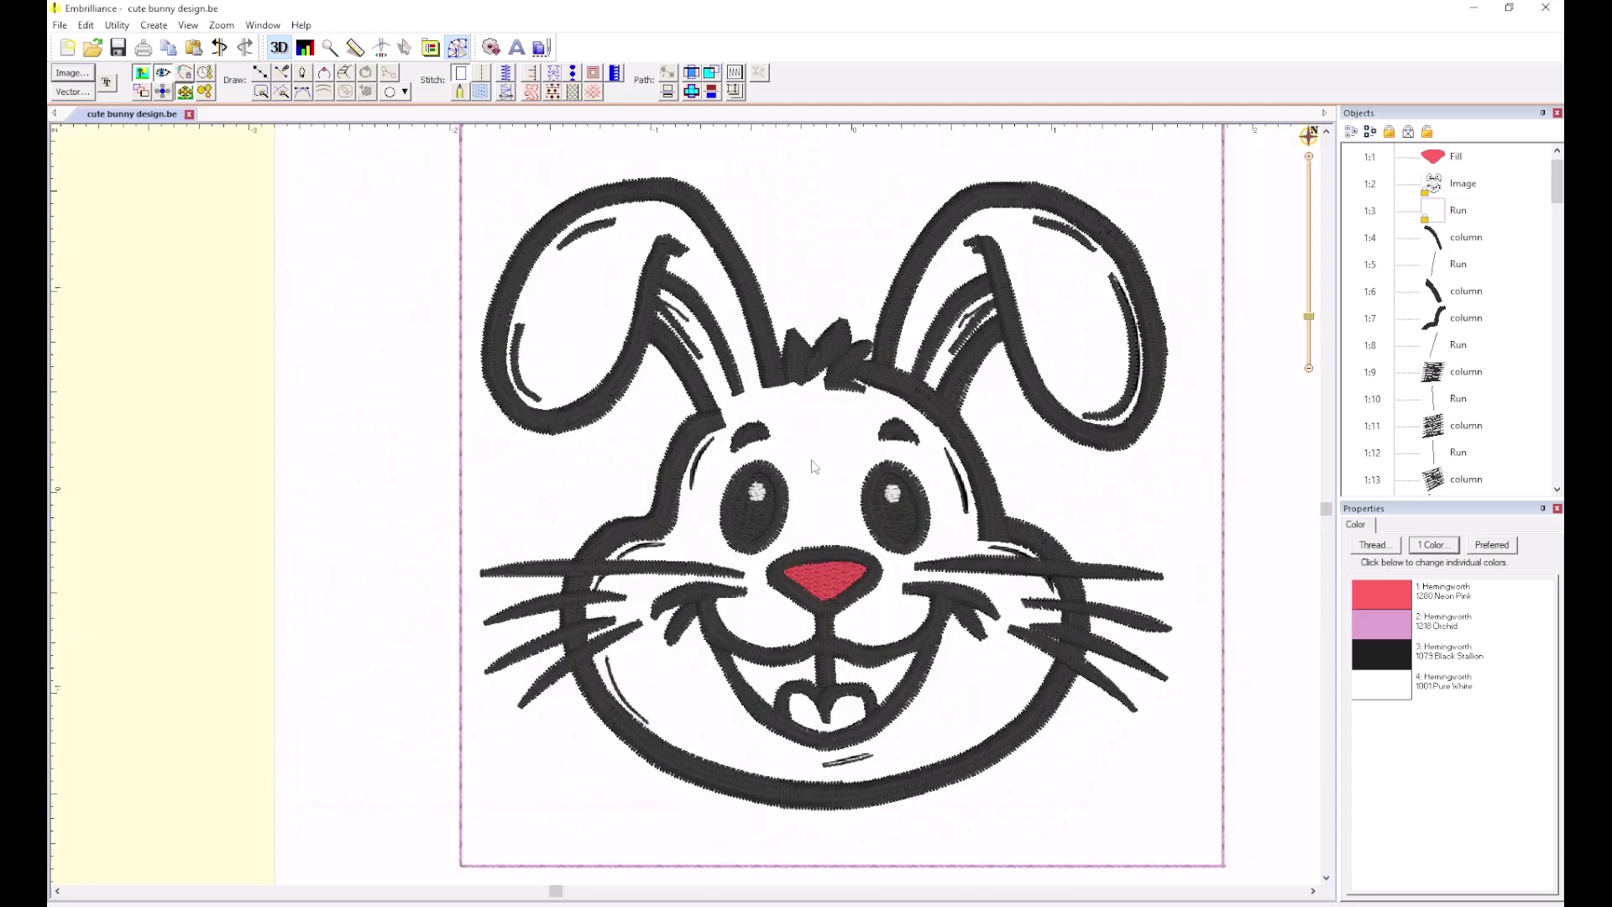
pyautogui.scroll(1, 814, 468)
pyautogui.hotkey('ctrl', 's')
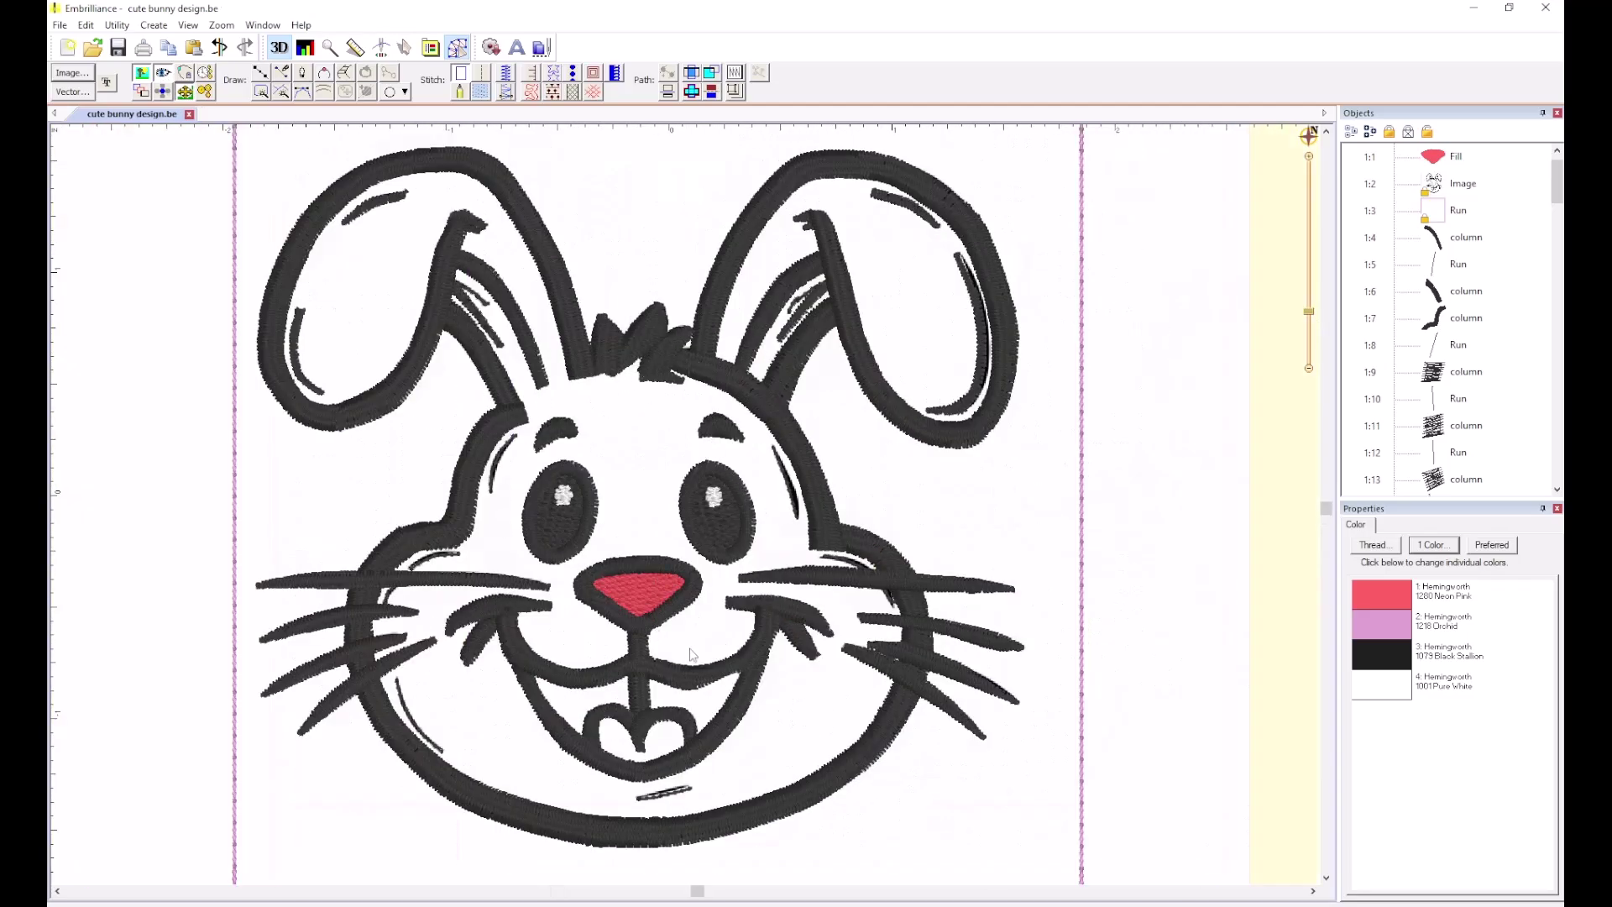